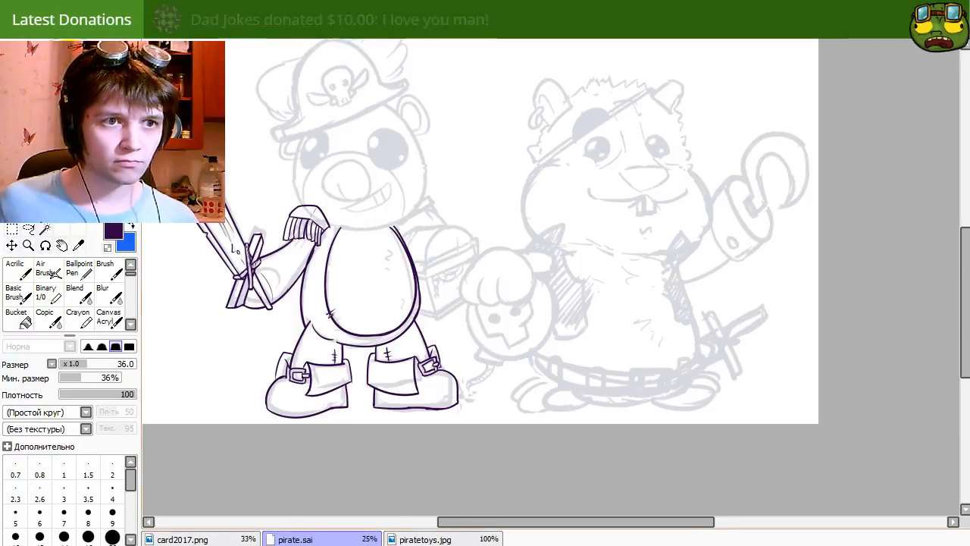
# Close the open documents piratetoys.jpg, card2017.png and pirate.sai.
pyautogui.click(216, 539)
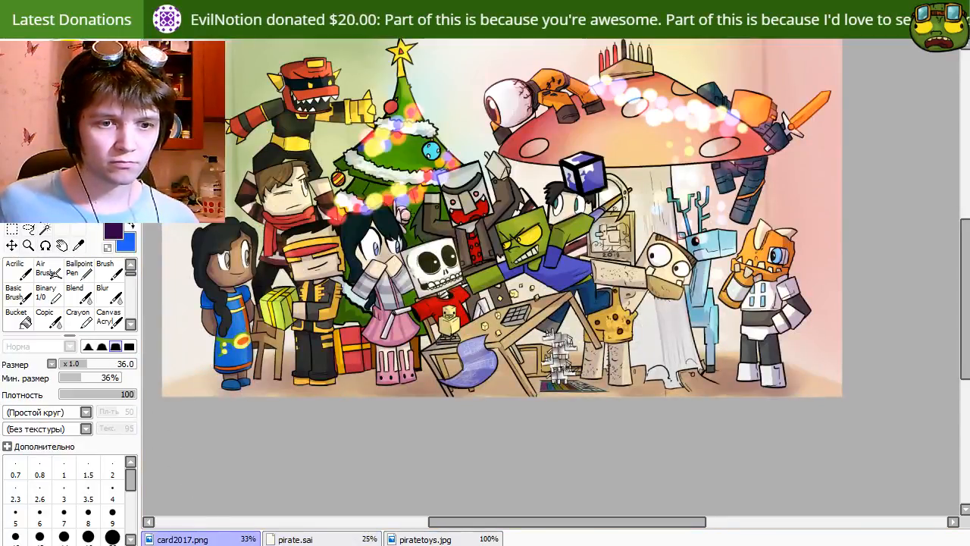
pyautogui.click(436, 539)
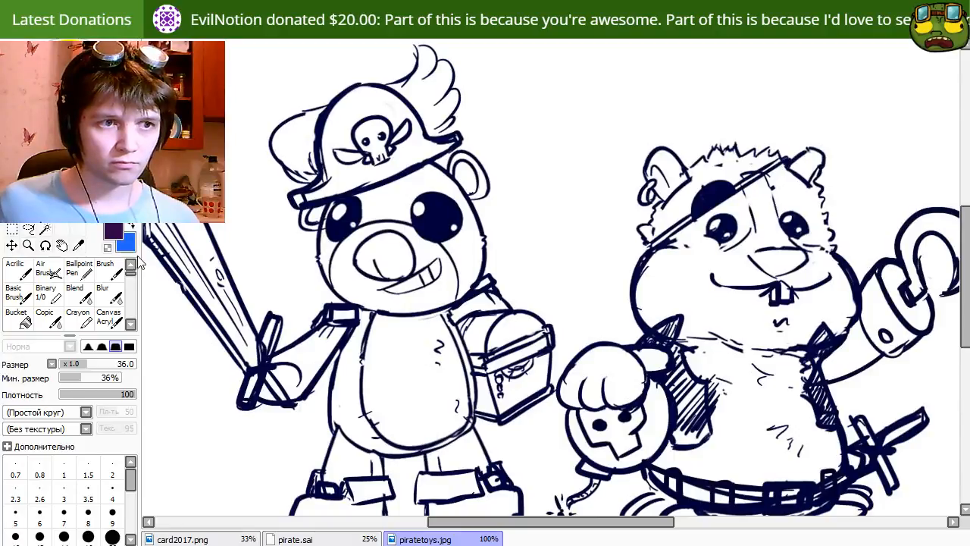
pyautogui.hotkey('ctrl', 'w')
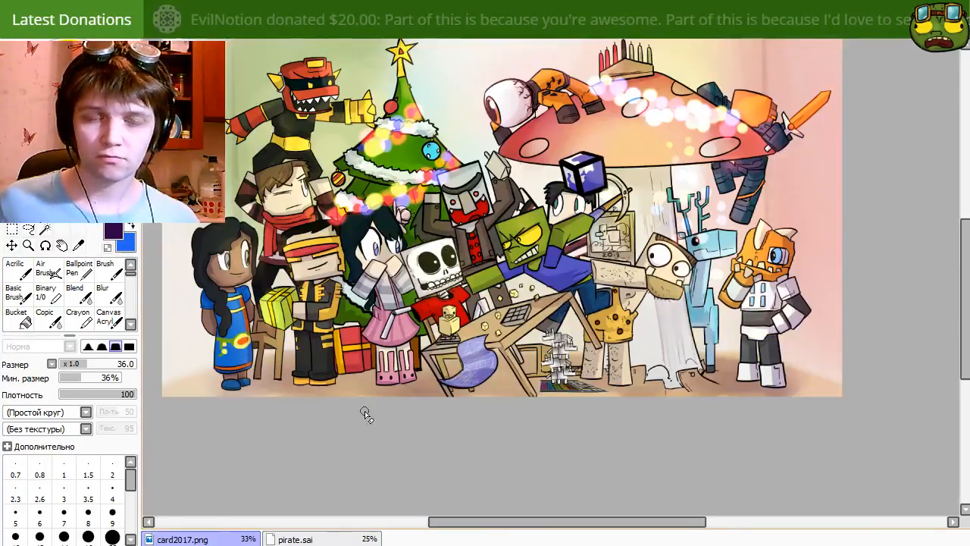
pyautogui.hotkey('ctrl', 'w')
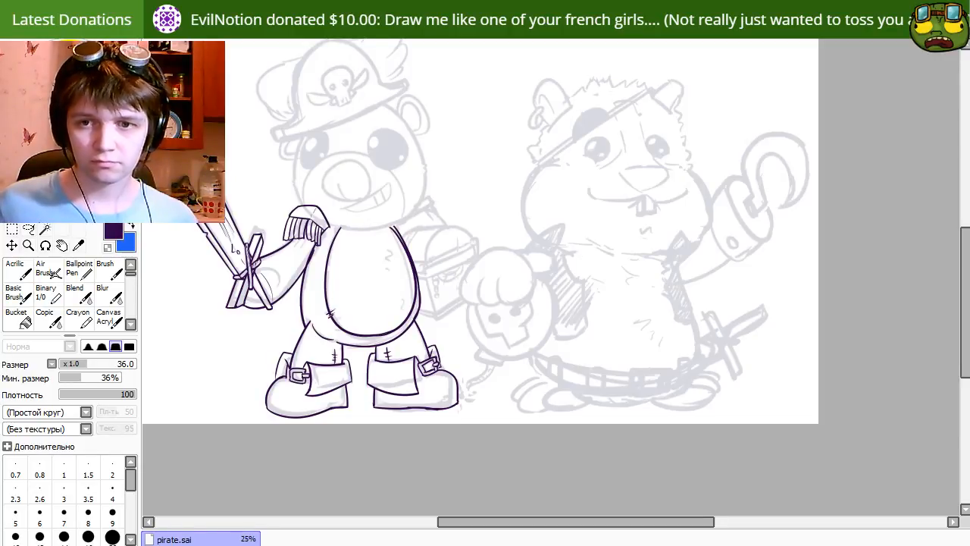
pyautogui.hotkey('ctrl', 'w')
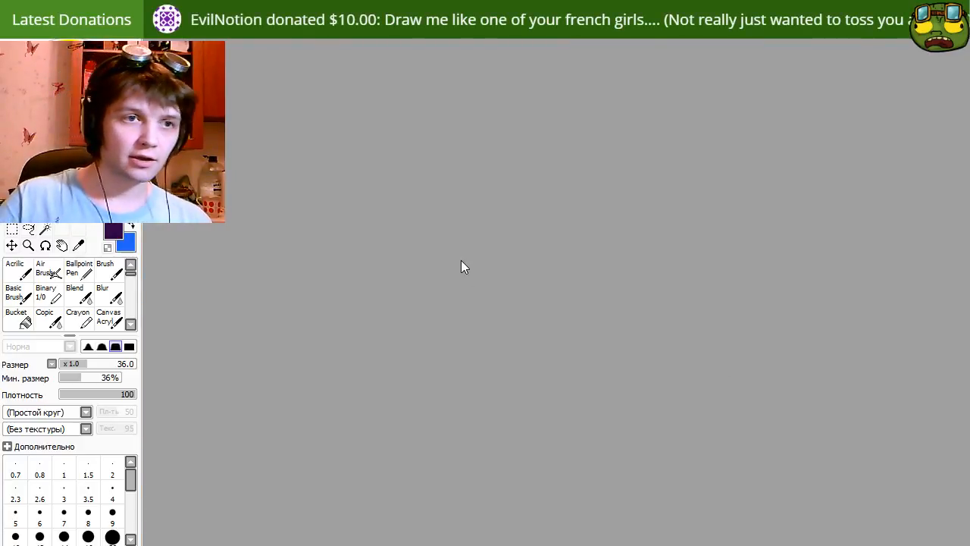
# Paste the skin editor screenshot onto the new canvas and move it to the canvas's upper-right corner.
pyautogui.hotkey('ctrl', 'v')
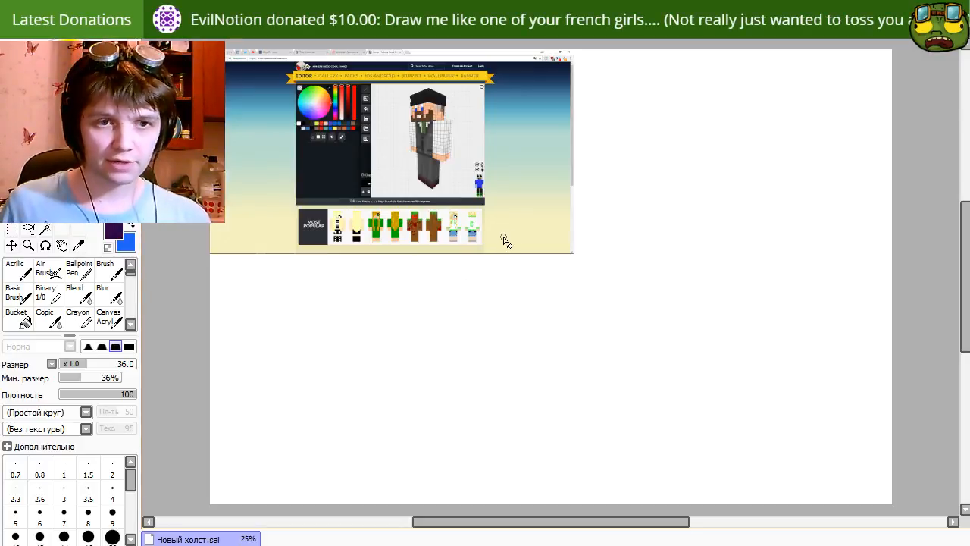
pyautogui.moveTo(504, 238); pyautogui.dragTo(797, 210)
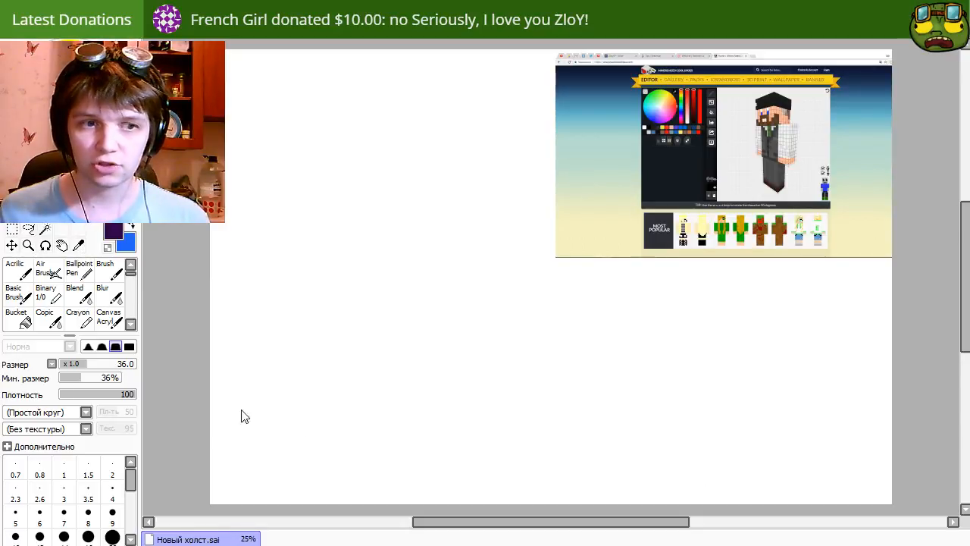
# Open WHIPPP.png, copy the whole drawing onto the new canvas and place the bearded character in the left half.
pyautogui.doubleClick(217, 404)
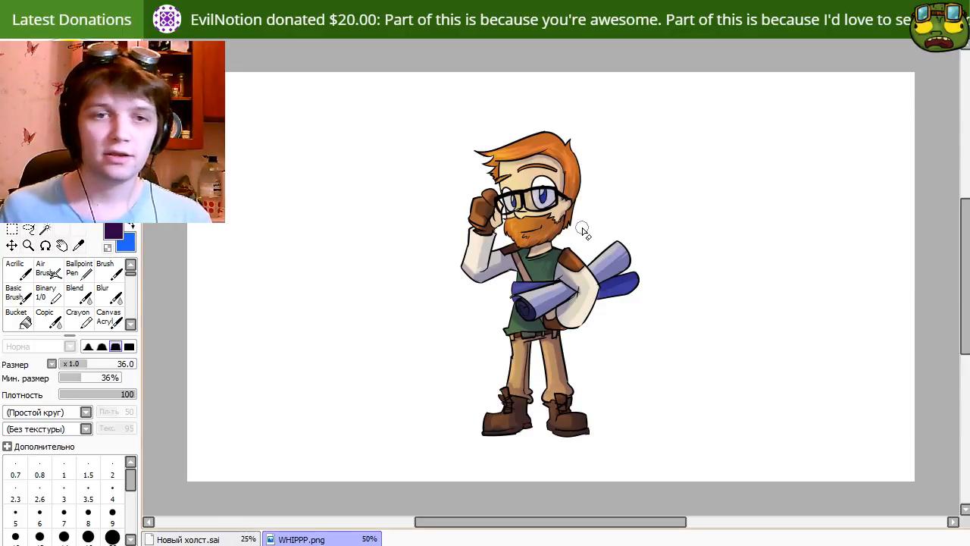
pyautogui.hotkey('ctrl', 'a')
pyautogui.hotkey('ctrl', 'c')
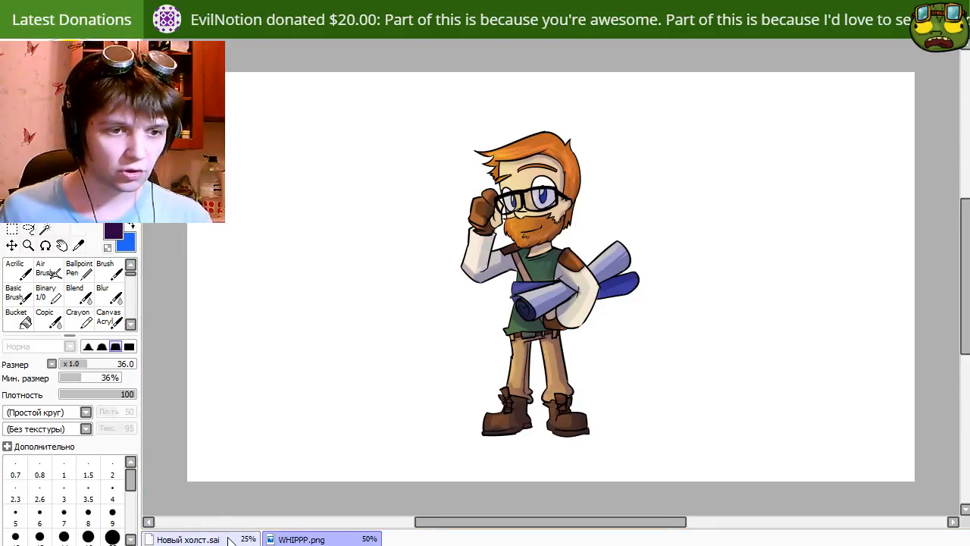
pyautogui.click(201, 539)
pyautogui.hotkey('ctrl', 'v')
pyautogui.moveTo(423, 185); pyautogui.dragTo(411, 368)
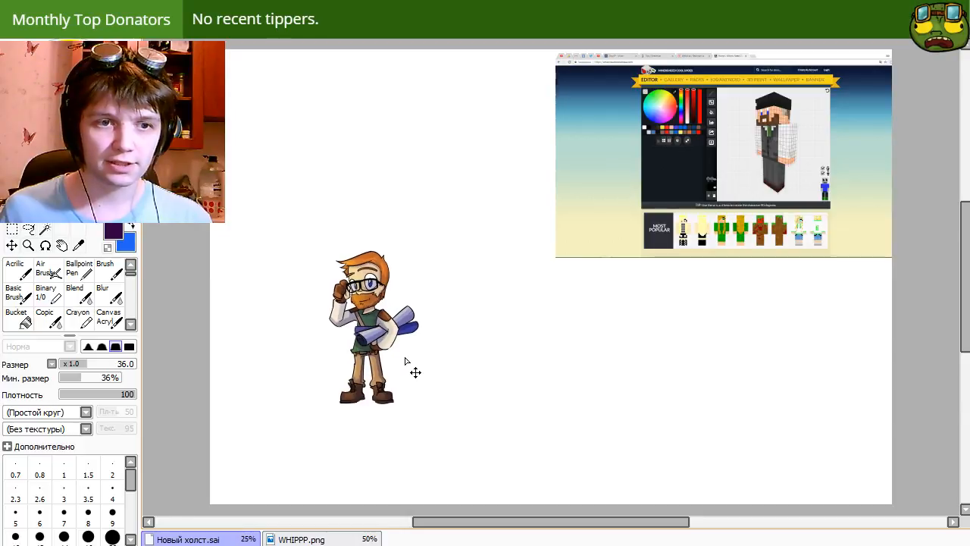
pyautogui.hotkey('ctrl', 't')
pyautogui.press('Return')
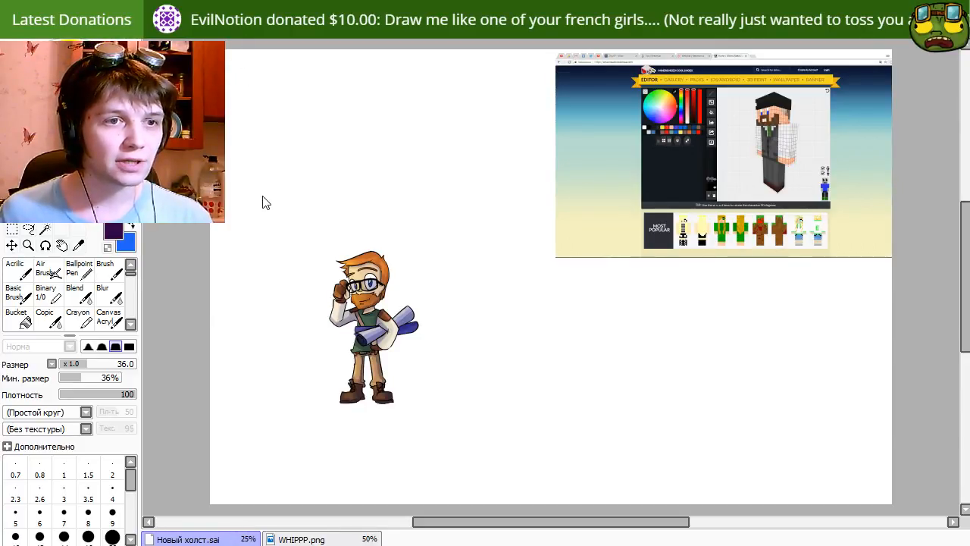
# Place a second copy of the bearded character to the right of the first and fade it to a faint guide.
pyautogui.moveTo(390, 309); pyautogui.dragTo(500, 309)
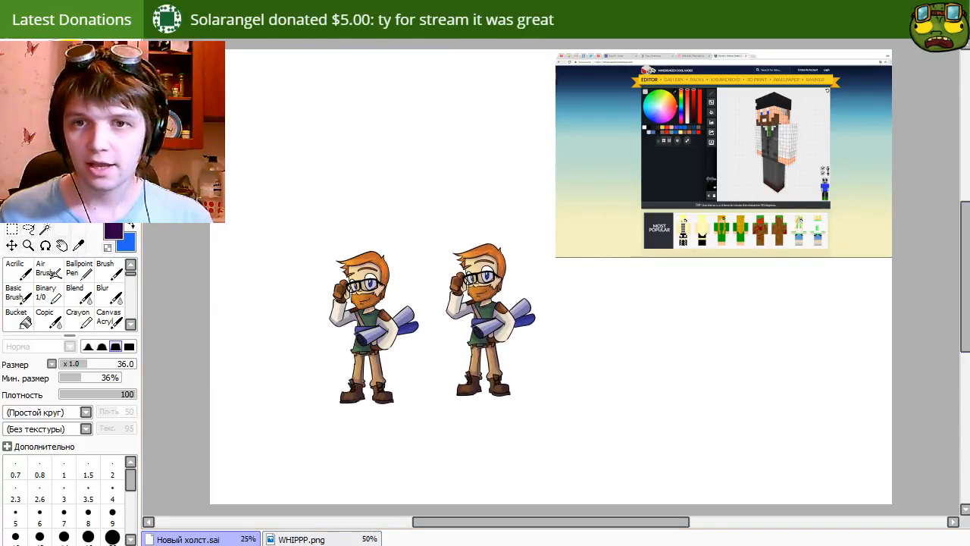
pyautogui.click(969, 181)
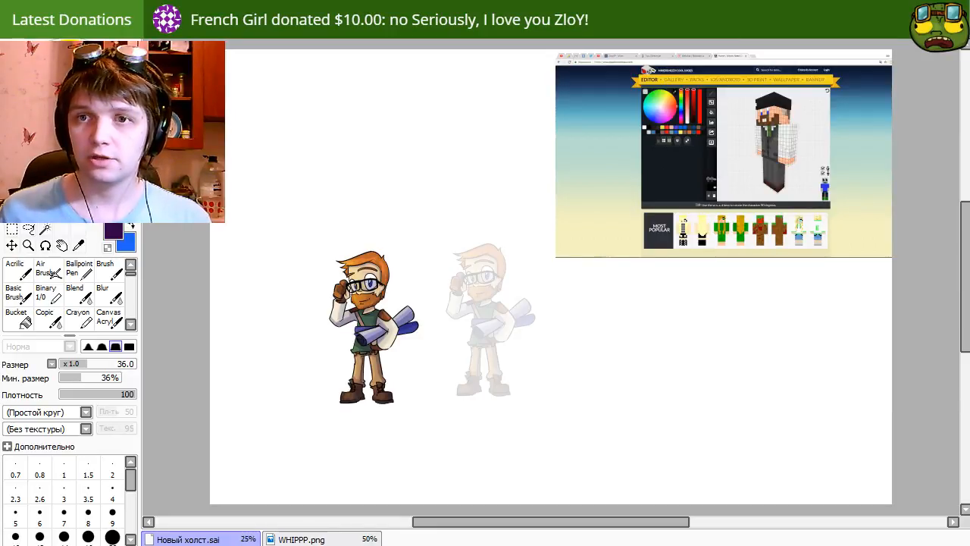
# Try to sketch the first head lines over the faded character with a size 9 black pencil.
pyautogui.scroll(2, 488, 324)
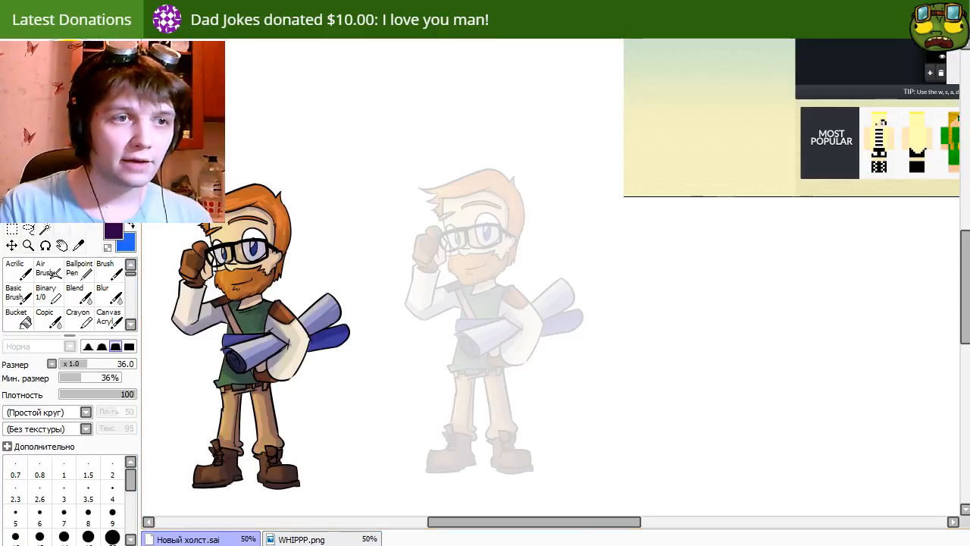
pyautogui.press('n')
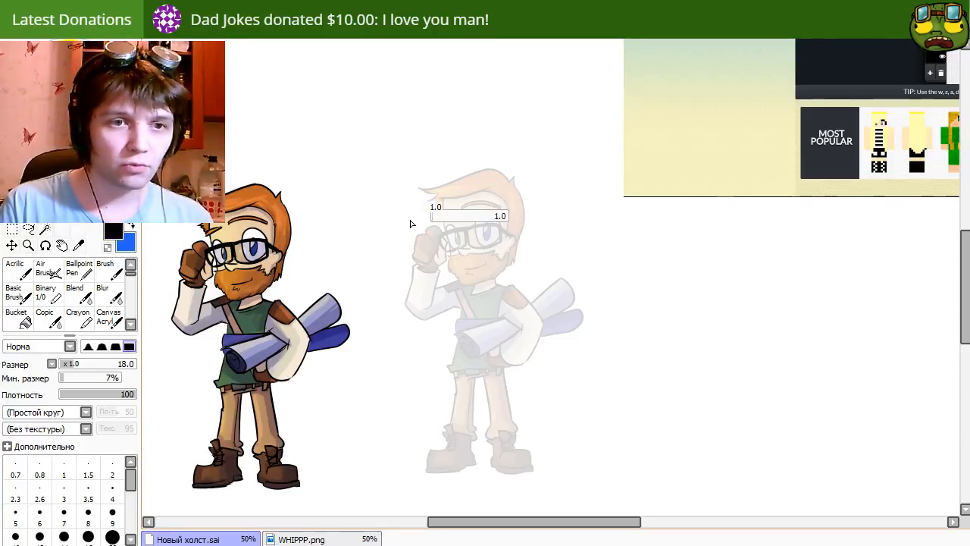
pyautogui.moveTo(410, 223)
pyautogui.mouseDown()
pyautogui.moveTo(467, 273)
pyautogui.moveTo(457, 245)
pyautogui.mouseUp()
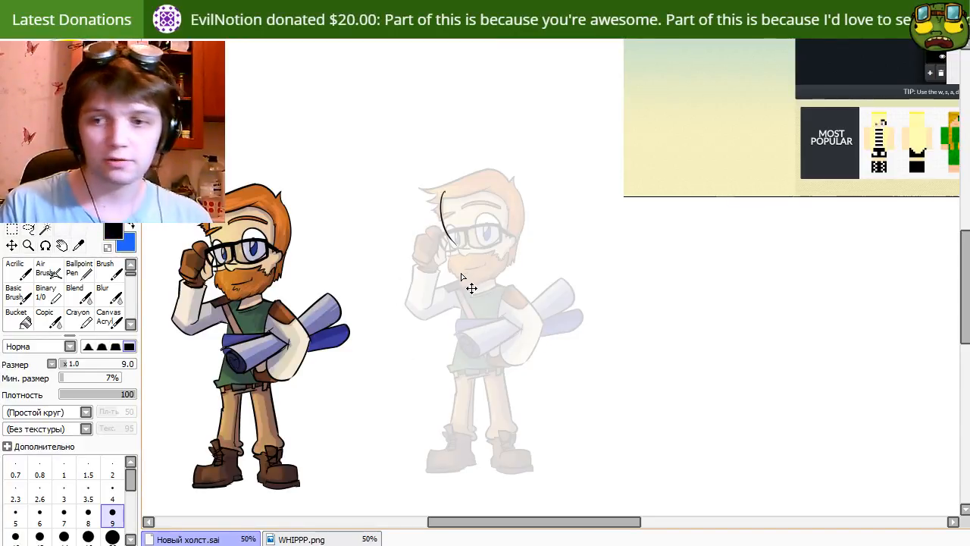
pyautogui.hotkey('ctrl', 'z')
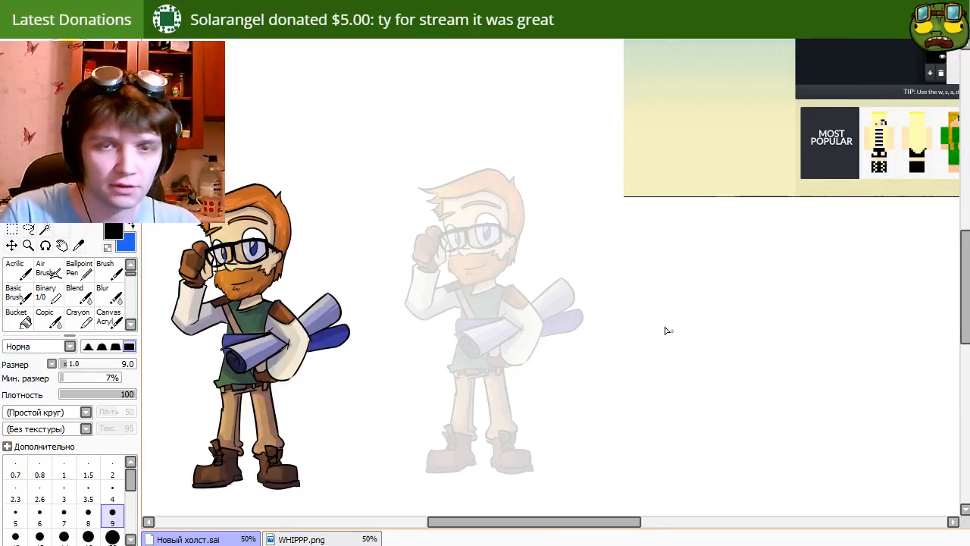
pyautogui.moveTo(483, 285); pyautogui.dragTo(494, 261)
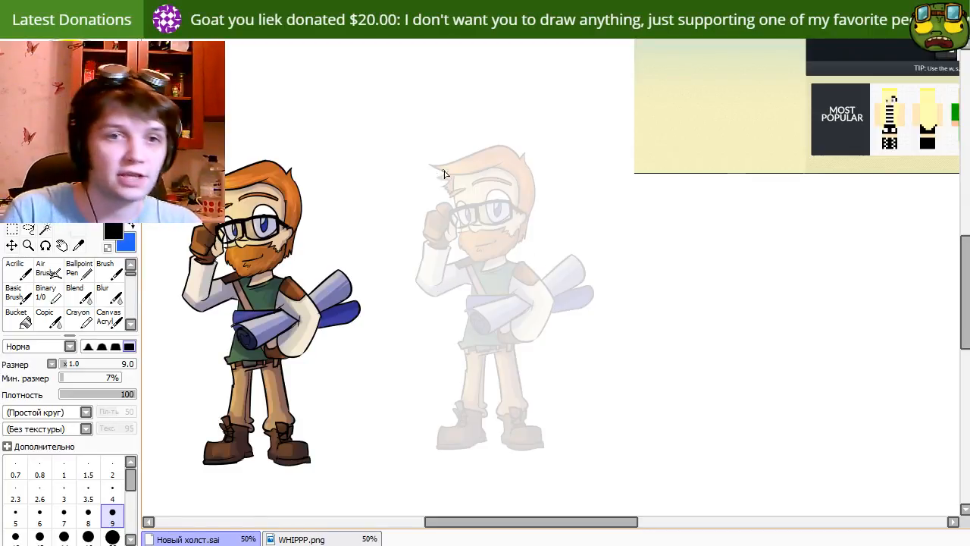
pyautogui.moveTo(431, 167)
pyautogui.mouseDown()
pyautogui.moveTo(519, 148)
pyautogui.moveTo(526, 158)
pyautogui.mouseUp()
pyautogui.hotkey('ctrl', 'z')
pyautogui.hotkey('ctrl', 'z')
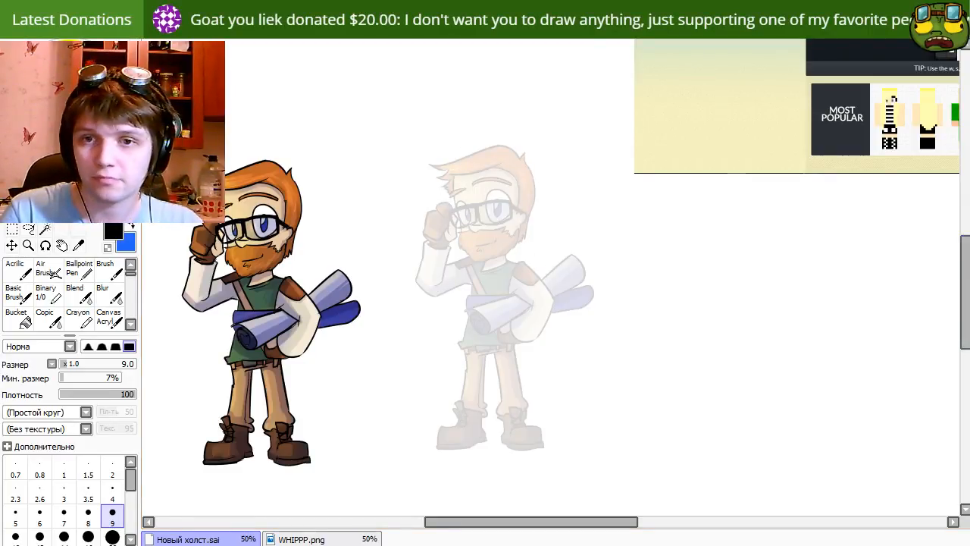
# Crop the skin editor screenshot to the Minecraft figure and position it just right of the faded character.
pyautogui.moveTo(860, 4)
pyautogui.mouseDown()
pyautogui.moveTo(765, 335)
pyautogui.moveTo(417, 452)
pyautogui.moveTo(533, 280)
pyautogui.mouseUp()
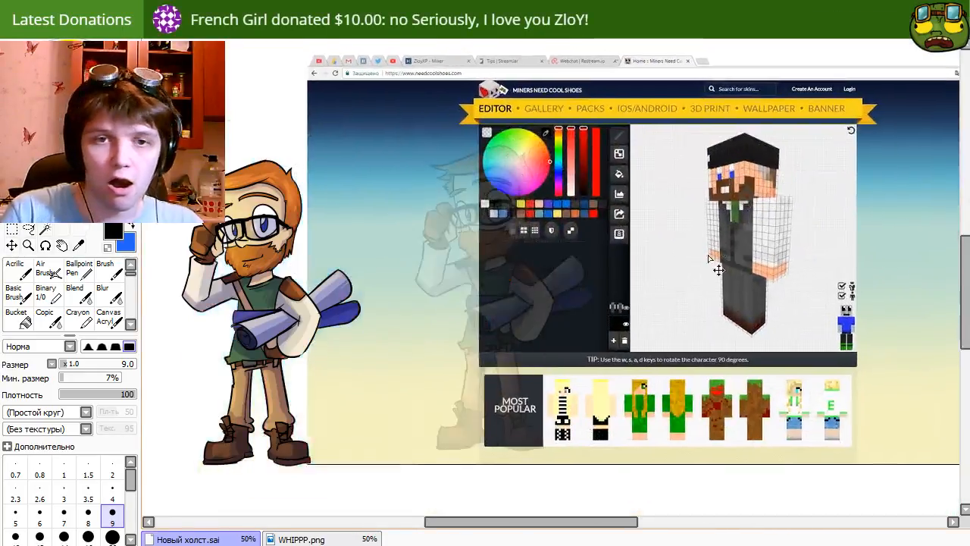
pyautogui.hotkey('ctrl', 't')
pyautogui.moveTo(692, 126); pyautogui.dragTo(794, 336)
pyautogui.hotkey('ctrl', 'v')
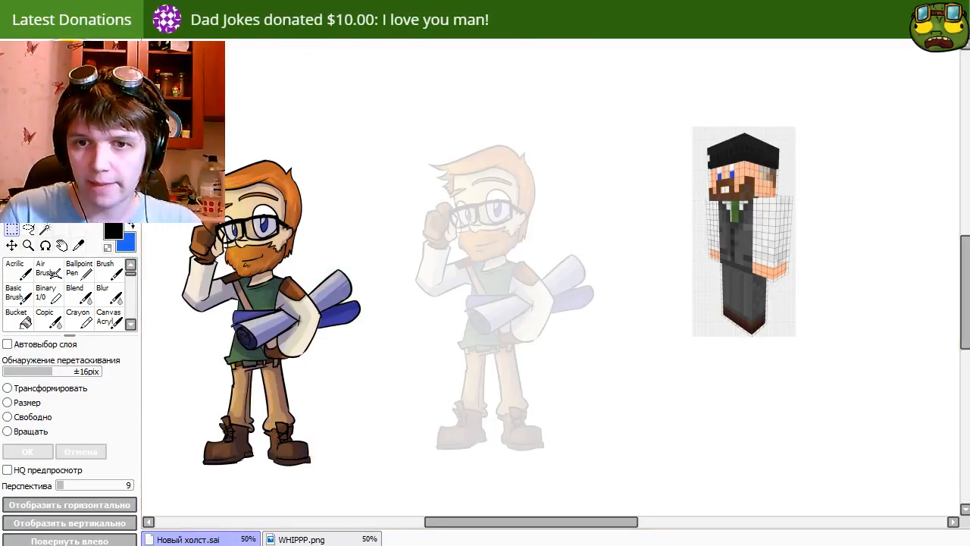
pyautogui.moveTo(753, 254); pyautogui.dragTo(678, 324)
pyautogui.moveTo(399, 397); pyautogui.dragTo(472, 190)
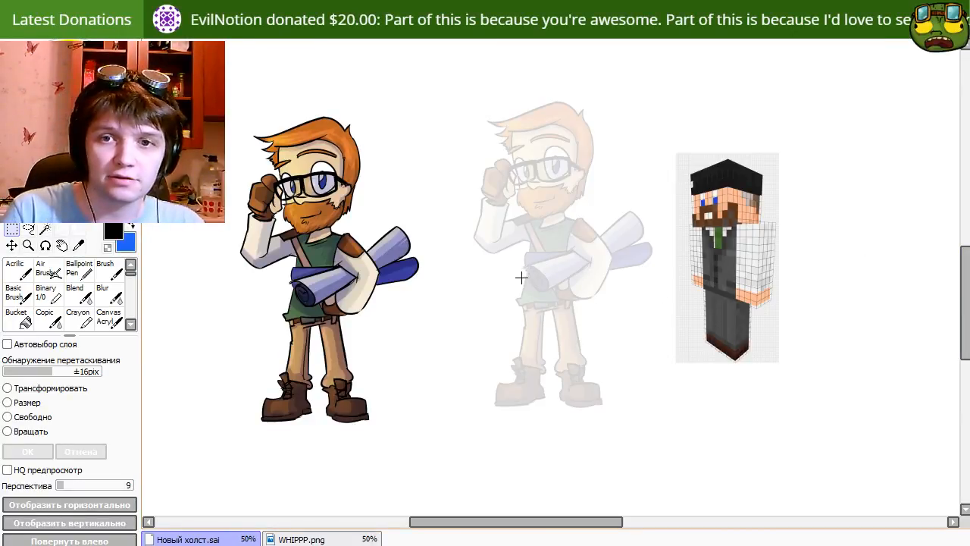
# Sketch the head construction over the faded character with a round skull, an angular jaw and a vertical face guideline.
pyautogui.moveTo(571, 213); pyautogui.dragTo(520, 198)
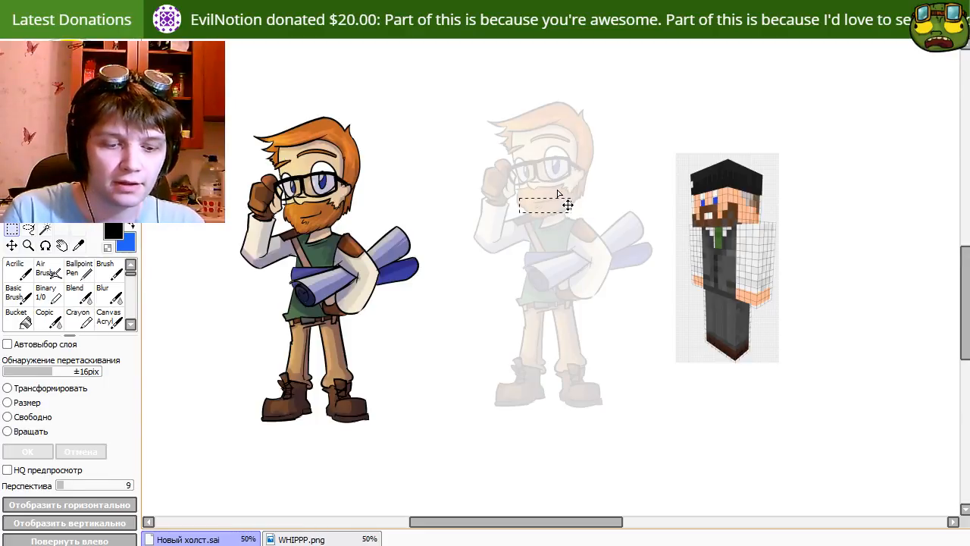
pyautogui.hotkey('ctrl', 'd')
pyautogui.press('n')
pyautogui.moveTo(579, 200)
pyautogui.mouseDown()
pyautogui.moveTo(523, 162)
pyautogui.moveTo(565, 129)
pyautogui.moveTo(584, 147)
pyautogui.mouseUp()
pyautogui.hotkey('ctrl', 'z')
pyautogui.hotkey('ctrl', 'z')
pyautogui.hotkey('ctrl', 'z')
pyautogui.moveTo(547, 202)
pyautogui.mouseDown()
pyautogui.moveTo(569, 184)
pyautogui.moveTo(550, 195)
pyautogui.mouseUp()
pyautogui.moveTo(530, 141)
pyautogui.mouseDown()
pyautogui.moveTo(540, 208)
pyautogui.moveTo(581, 167)
pyautogui.mouseUp()
pyautogui.moveTo(509, 151)
pyautogui.mouseDown()
pyautogui.moveTo(523, 200)
pyautogui.moveTo(549, 211)
pyautogui.mouseUp()
pyautogui.hotkey('ctrl', 'z')
pyautogui.hotkey('ctrl', 'z')
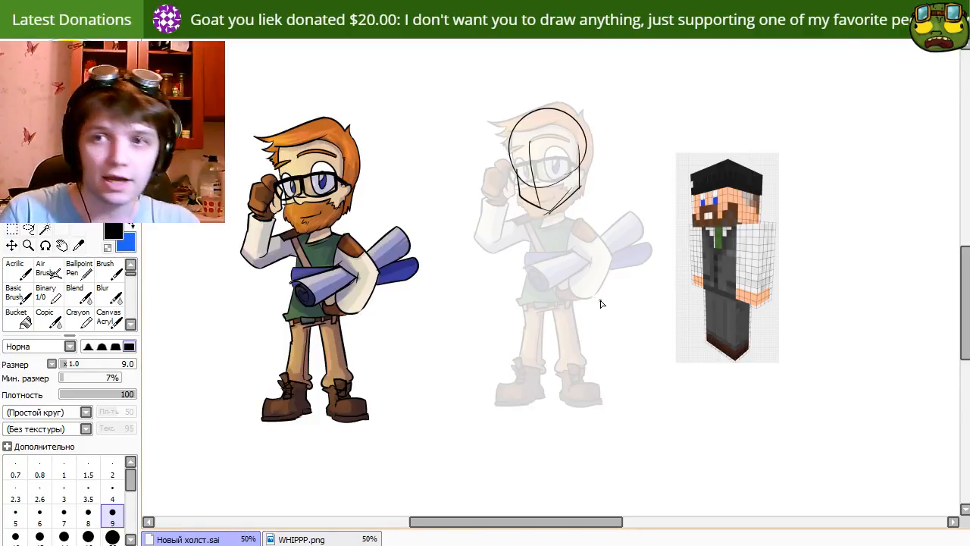
# Nudge the head sketch slightly down and rotate it a little clockwise to fit the faded character.
pyautogui.moveTo(547, 199)
pyautogui.mouseDown()
pyautogui.moveTo(551, 190)
pyautogui.moveTo(546, 206)
pyautogui.mouseUp()
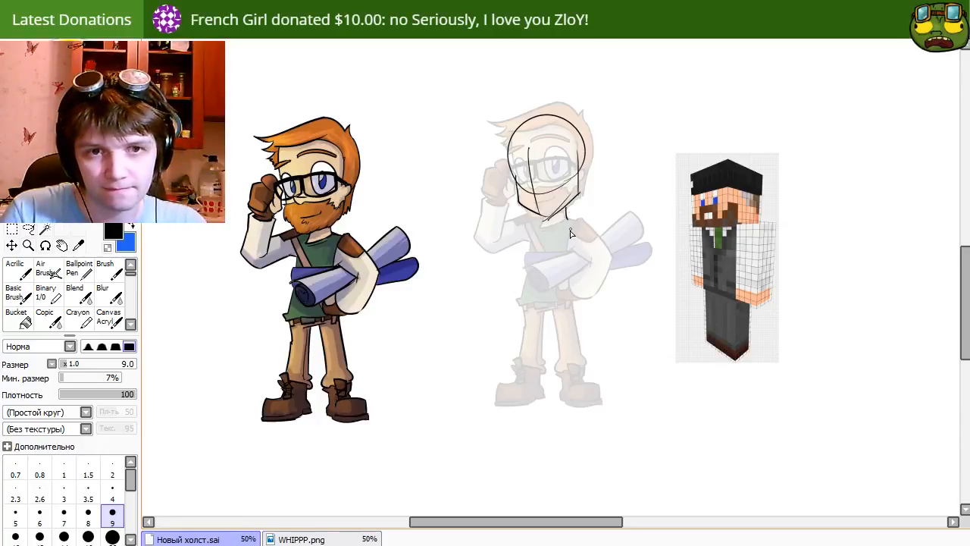
pyautogui.hotkey('ctrl', 't')
pyautogui.moveTo(600, 149)
pyautogui.mouseDown()
pyautogui.moveTo(619, 156)
pyautogui.moveTo(616, 148)
pyautogui.mouseUp()
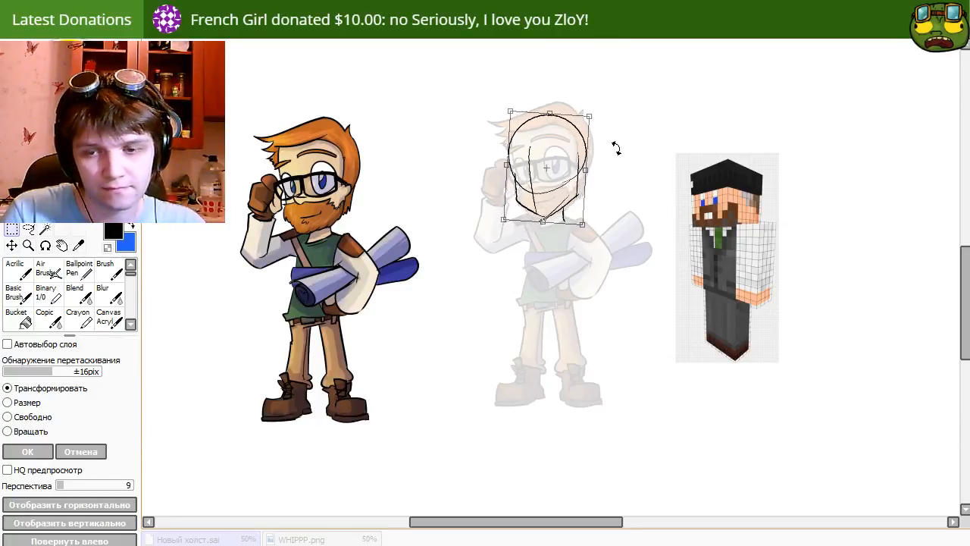
pyautogui.press('Return')
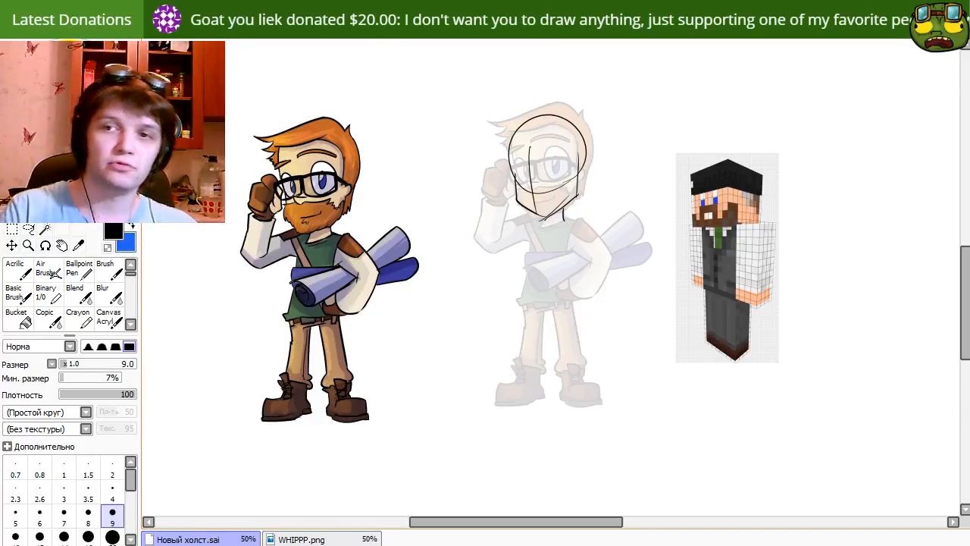
# Shift the head sketch slightly up and left, and sketch a pointed shirt collar beneath the jaw.
pyautogui.moveTo(493, 259); pyautogui.dragTo(697, 326)
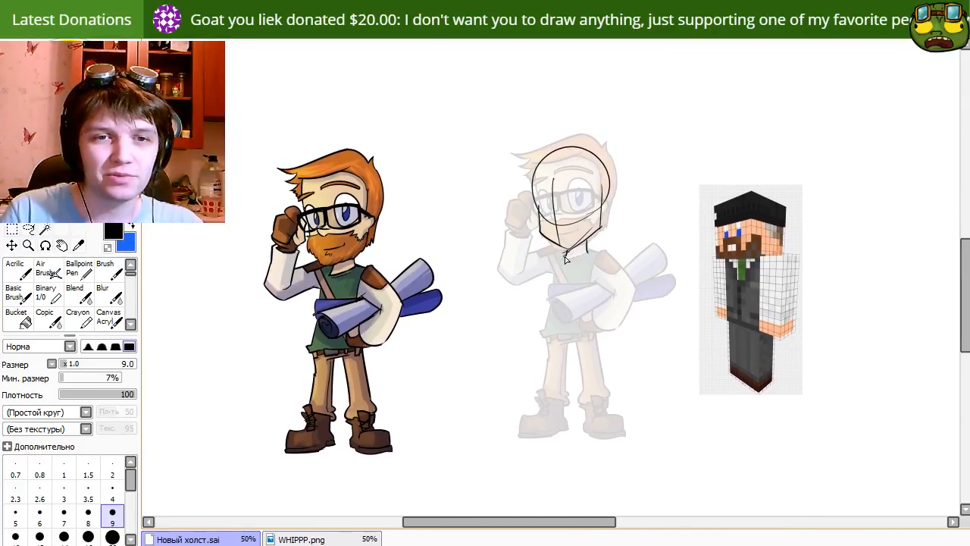
pyautogui.moveTo(586, 285)
pyautogui.mouseDown()
pyautogui.moveTo(570, 265)
pyautogui.moveTo(600, 248)
pyautogui.moveTo(562, 270)
pyautogui.mouseUp()
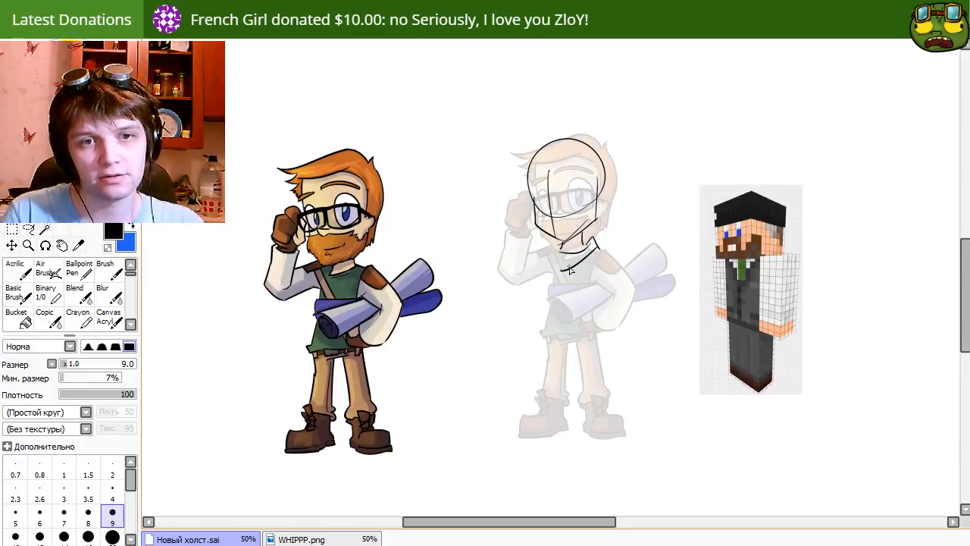
pyautogui.moveTo(582, 233)
pyautogui.mouseDown()
pyautogui.moveTo(582, 244)
pyautogui.moveTo(593, 238)
pyautogui.moveTo(600, 250)
pyautogui.moveTo(570, 273)
pyautogui.moveTo(565, 263)
pyautogui.mouseUp()
pyautogui.press('e')
pyautogui.press('n')
pyautogui.press('e')
pyautogui.press('n')
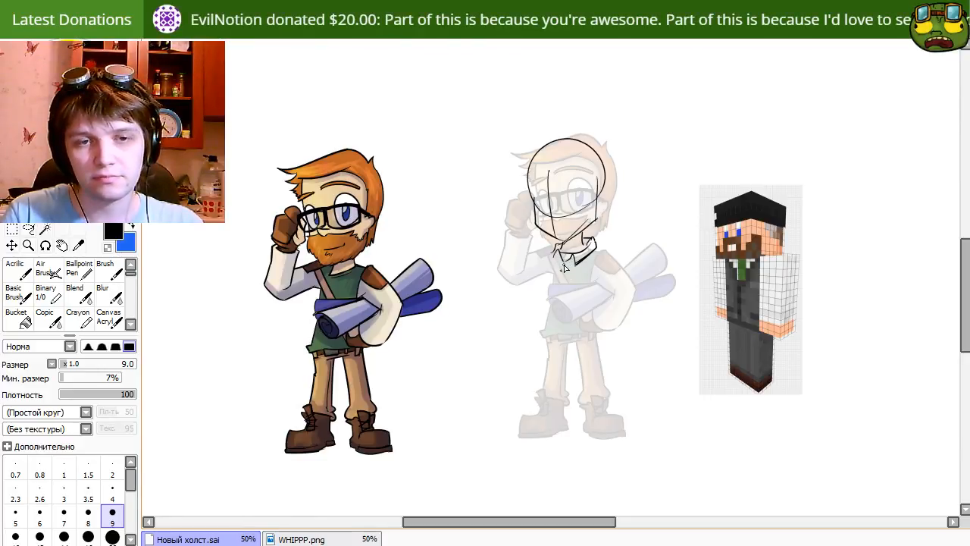
# Refine the collar and neck sketch by erasing stray lines around the jaw and redrawing the left collar and neck lines.
pyautogui.press('e')
pyautogui.moveTo(562, 247); pyautogui.dragTo(568, 261)
pyautogui.press('n')
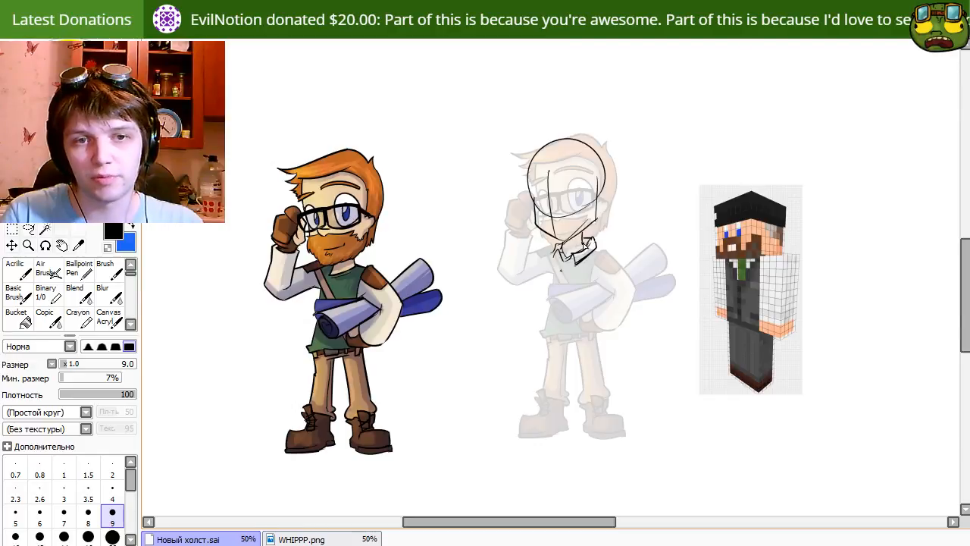
pyautogui.press('e')
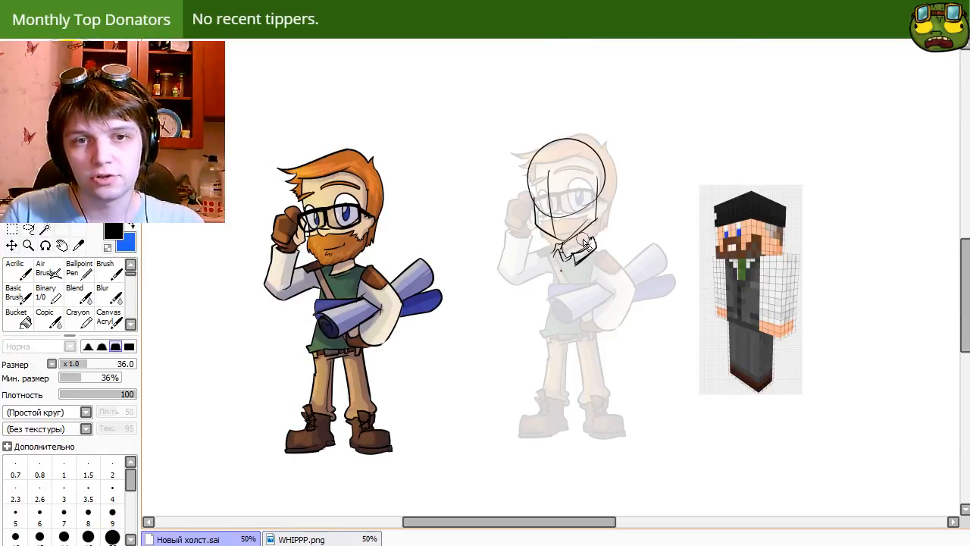
pyautogui.press('n')
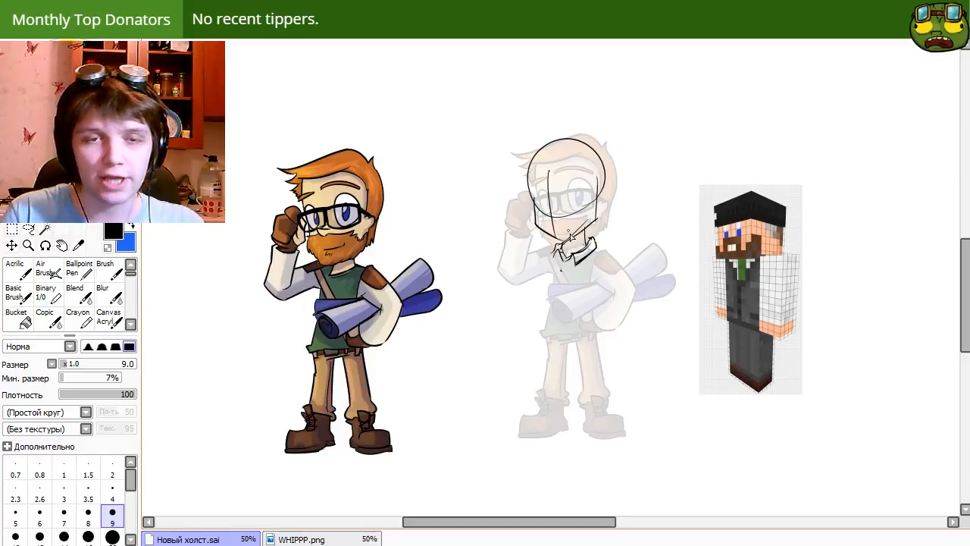
pyautogui.press('e')
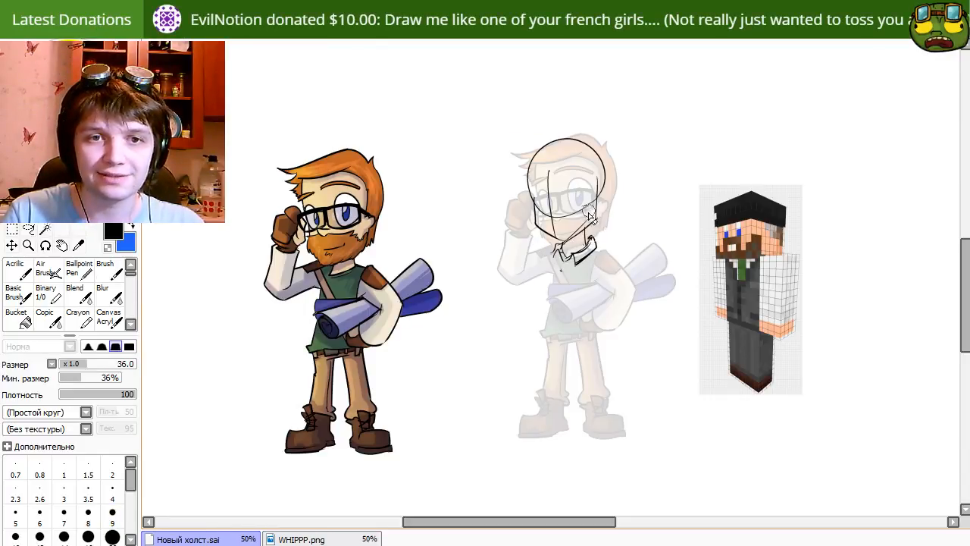
pyautogui.press('n')
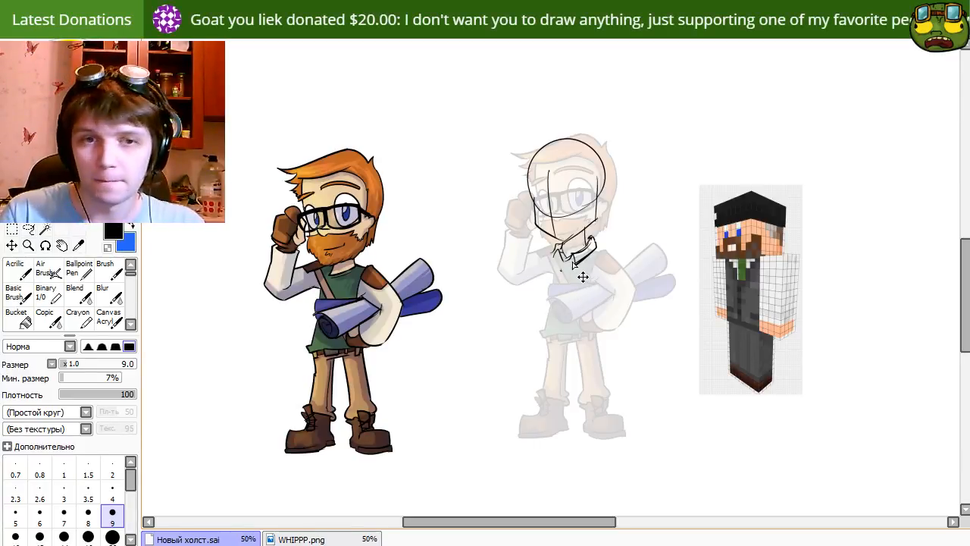
# Sketch a square tie knot beneath the collar, then outline the shoulder, armhole and torso down to the hips.
pyautogui.moveTo(584, 275); pyautogui.dragTo(578, 279)
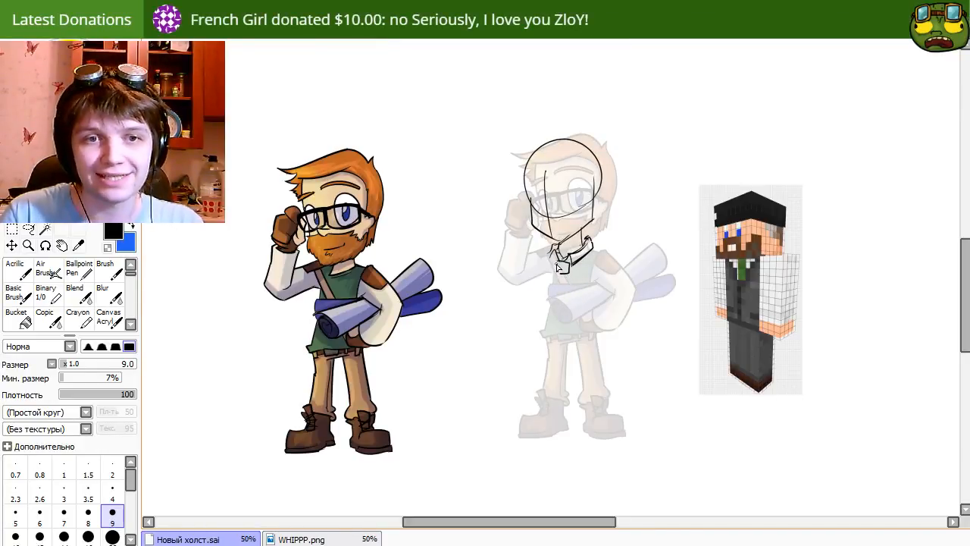
pyautogui.moveTo(567, 275)
pyautogui.mouseDown()
pyautogui.moveTo(593, 275)
pyautogui.moveTo(567, 276)
pyautogui.moveTo(590, 282)
pyautogui.mouseUp()
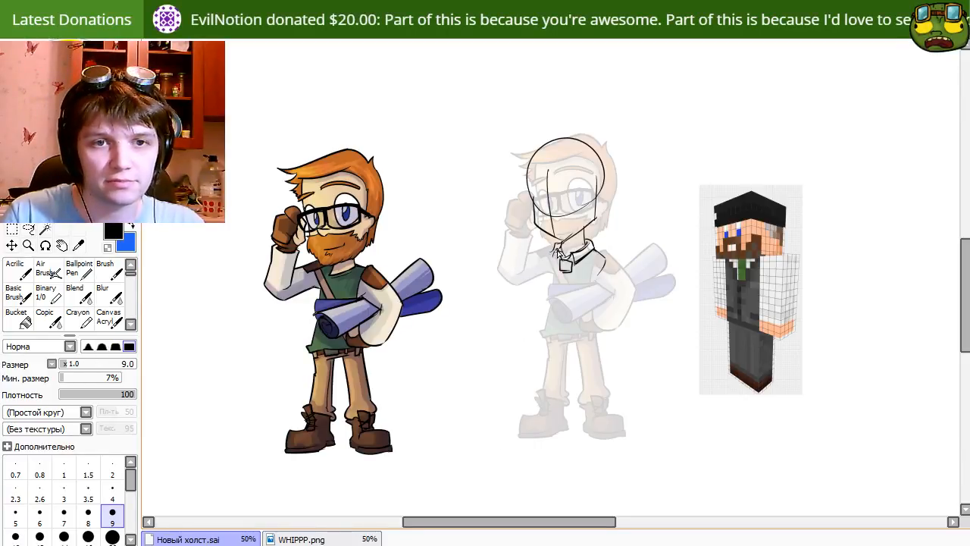
pyautogui.moveTo(548, 257); pyautogui.dragTo(545, 331)
pyautogui.hotkey('ctrl', 'z')
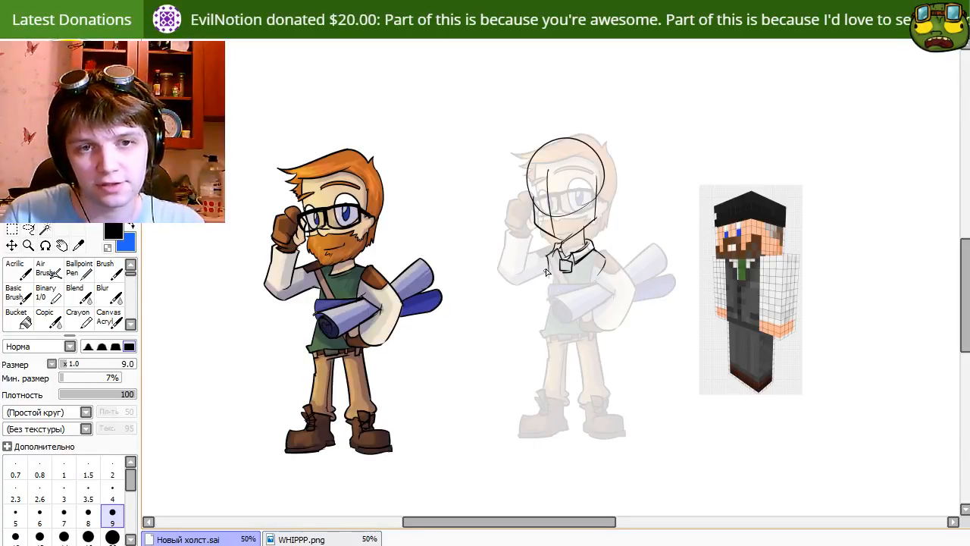
pyautogui.moveTo(547, 257); pyautogui.dragTo(546, 333)
pyautogui.moveTo(547, 334); pyautogui.dragTo(595, 337)
pyautogui.moveTo(596, 270)
pyautogui.mouseDown()
pyautogui.moveTo(607, 337)
pyautogui.moveTo(597, 280)
pyautogui.moveTo(596, 322)
pyautogui.moveTo(575, 336)
pyautogui.moveTo(596, 259)
pyautogui.moveTo(602, 275)
pyautogui.moveTo(593, 262)
pyautogui.moveTo(596, 286)
pyautogui.mouseUp()
pyautogui.hotkey('ctrl', 'z')
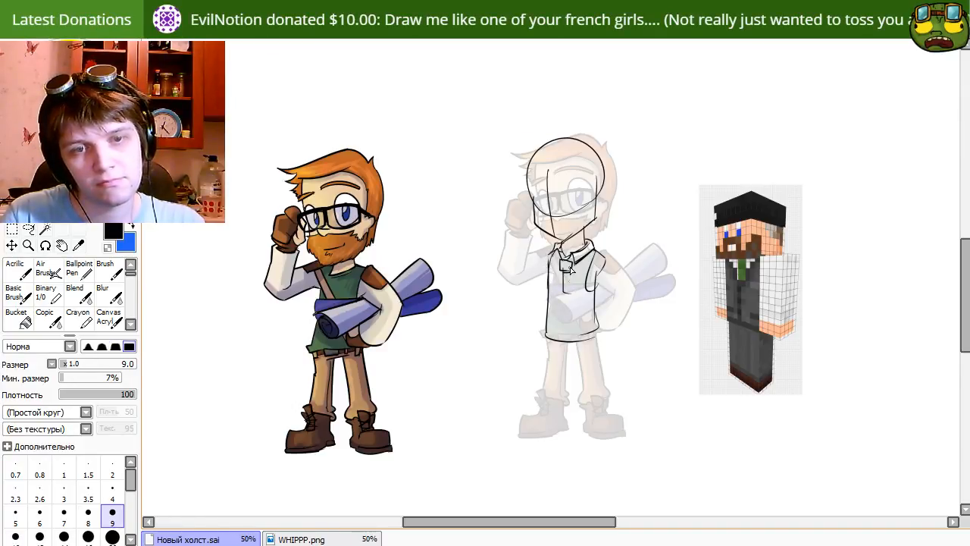
# Sketch the vest's V-shaped neckline from the collar to the mid-chest around the tie, cleaning up stray strokes.
pyautogui.hotkey('ctrl', 'z')
pyautogui.moveTo(570, 267)
pyautogui.mouseDown()
pyautogui.moveTo(573, 303)
pyautogui.moveTo(559, 304)
pyautogui.mouseUp()
pyautogui.hotkey('ctrl', 'z')
pyautogui.moveTo(569, 269); pyautogui.dragTo(567, 304)
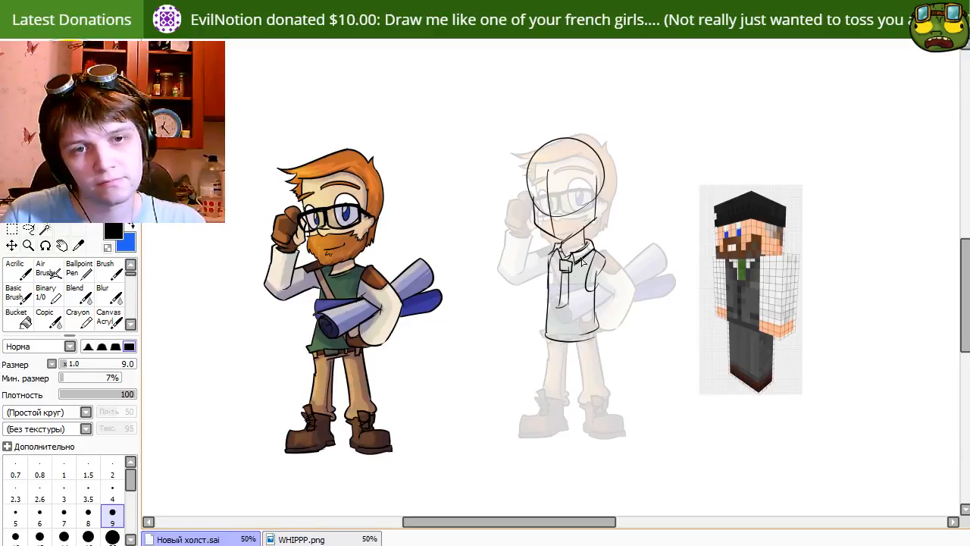
pyautogui.moveTo(553, 253)
pyautogui.mouseDown()
pyautogui.moveTo(568, 299)
pyautogui.moveTo(556, 308)
pyautogui.moveTo(569, 307)
pyautogui.moveTo(557, 319)
pyautogui.moveTo(582, 256)
pyautogui.mouseUp()
pyautogui.press('e')
pyautogui.press('n')
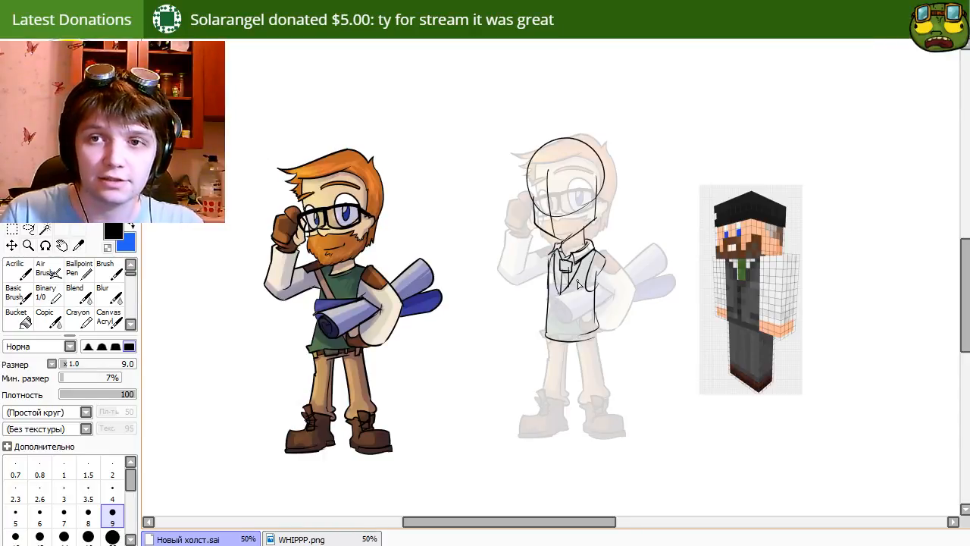
pyautogui.moveTo(582, 262)
pyautogui.mouseDown()
pyautogui.moveTo(555, 301)
pyautogui.moveTo(555, 335)
pyautogui.mouseUp()
pyautogui.press('e')
pyautogui.press('n')
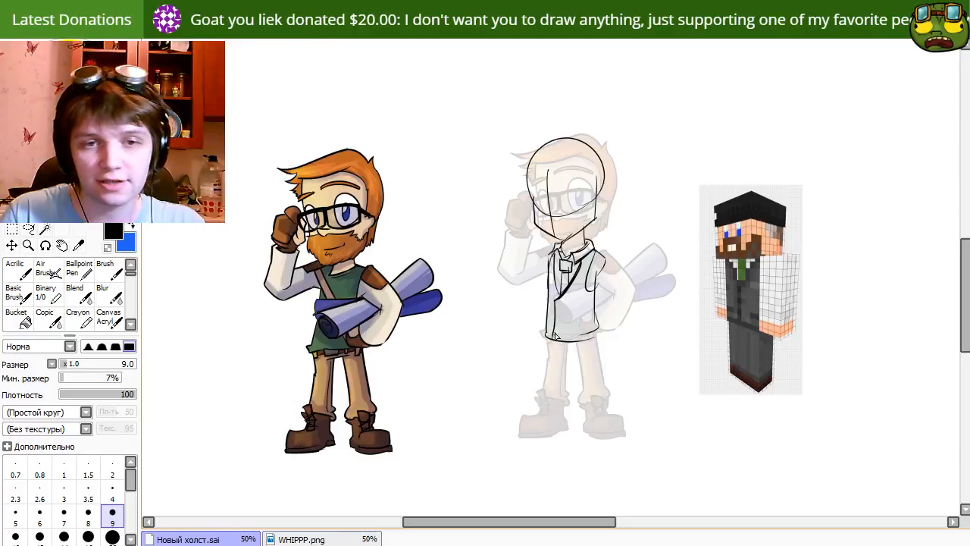
# Sketch the vest's front edge down to the hem with a column of small buttons, and erase the hem's lower-left corner.
pyautogui.hotkey('ctrl', 'z')
pyautogui.moveTo(553, 300); pyautogui.dragTo(552, 341)
pyautogui.hotkey('ctrl', 'z')
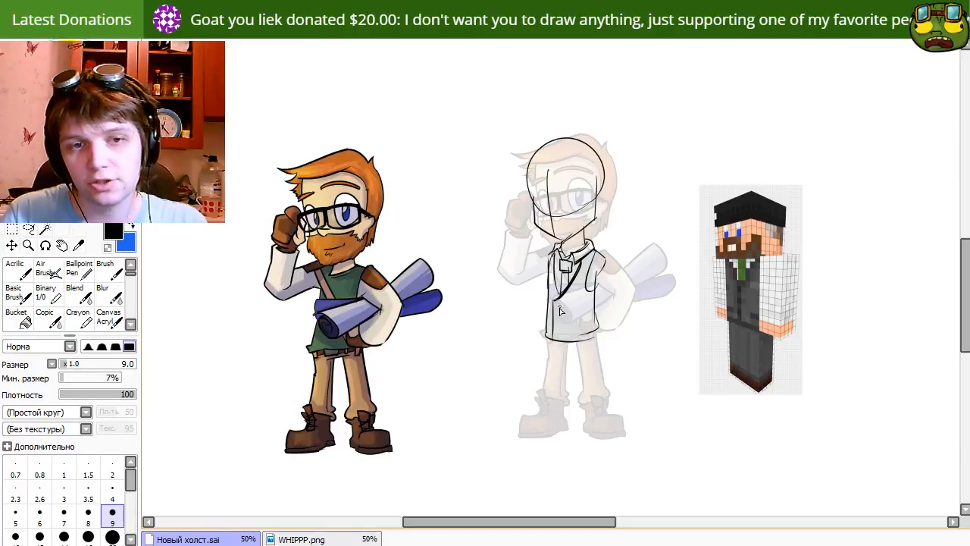
pyautogui.moveTo(558, 301)
pyautogui.mouseDown()
pyautogui.moveTo(556, 303)
pyautogui.moveTo(558, 335)
pyautogui.moveTo(571, 339)
pyautogui.moveTo(547, 338)
pyautogui.moveTo(573, 369)
pyautogui.moveTo(563, 342)
pyautogui.moveTo(540, 338)
pyautogui.moveTo(597, 340)
pyautogui.mouseUp()
pyautogui.hotkey('ctrl', 'z')
pyautogui.press('e')
pyautogui.press('n')
pyautogui.hotkey('ctrl', 'z')
pyautogui.hotkey('ctrl', 'z')
pyautogui.press('e')
pyautogui.press('n')
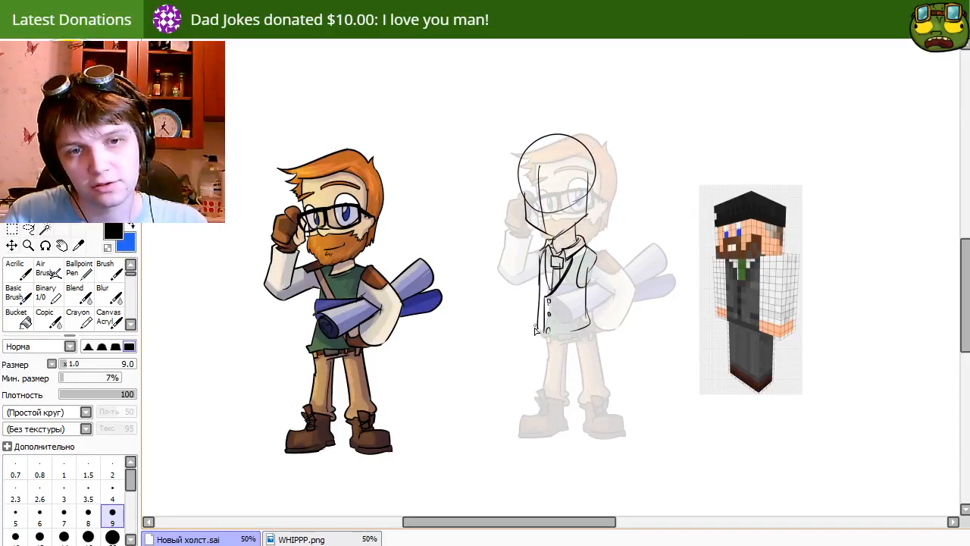
pyautogui.press('e')
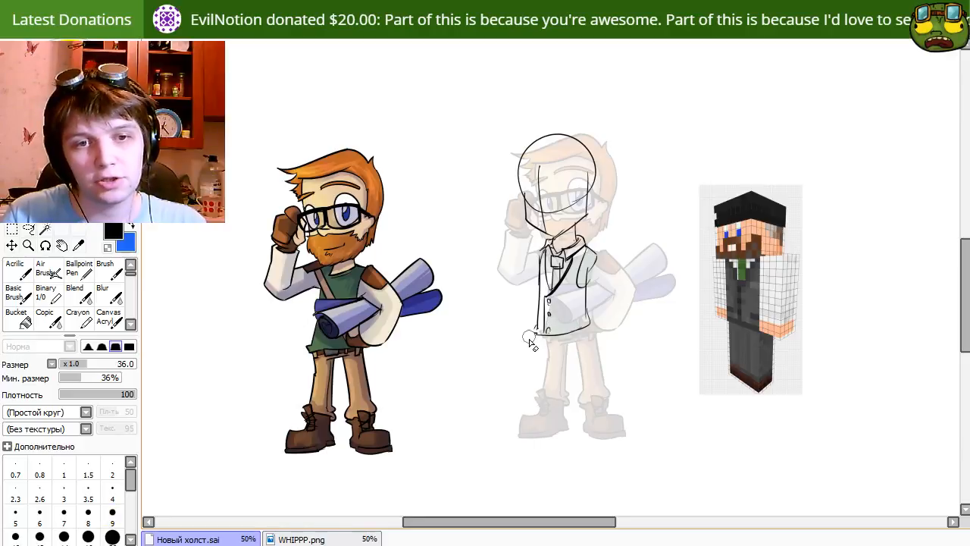
# Sketch a jagged beard along the cheeks and chin, and nudge the whole sketch slightly down and right.
pyautogui.press('n')
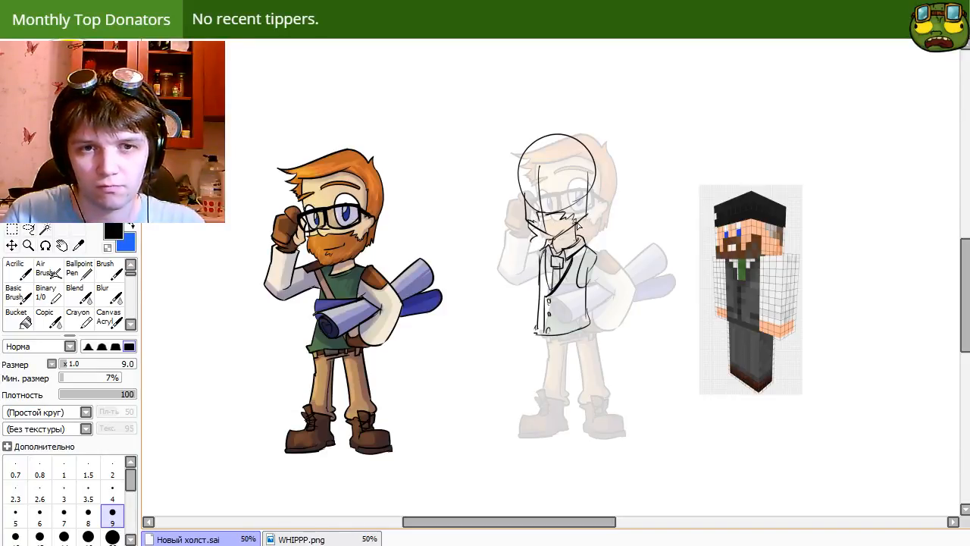
pyautogui.moveTo(579, 240); pyautogui.dragTo(542, 259)
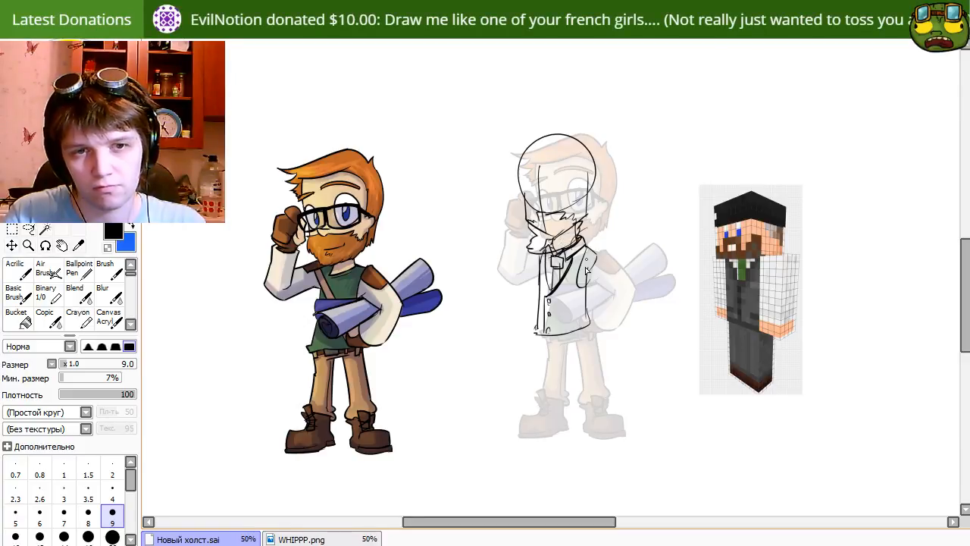
pyautogui.moveTo(551, 284)
pyautogui.mouseDown()
pyautogui.moveTo(673, 311)
pyautogui.moveTo(549, 282)
pyautogui.moveTo(565, 306)
pyautogui.mouseUp()
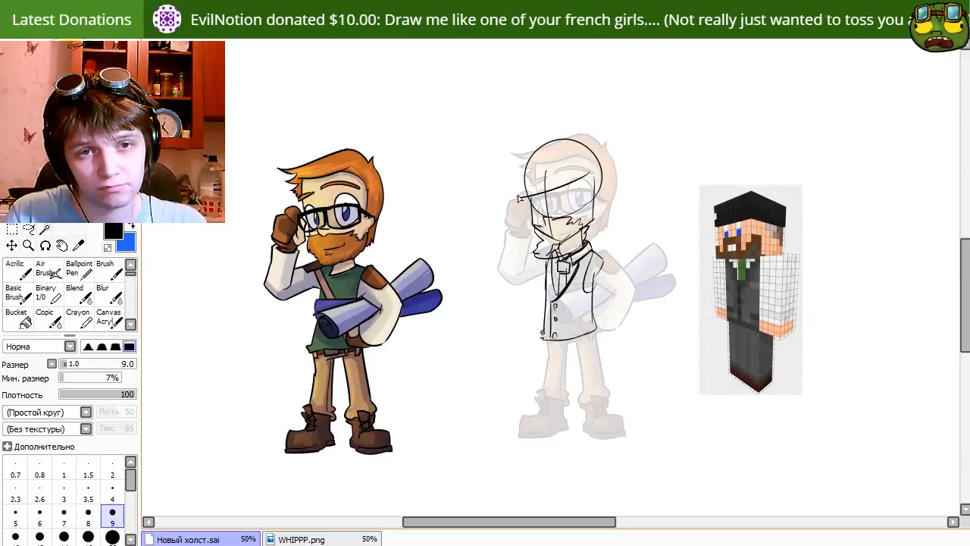
# Sketch a flat-topped hat with a tilted brim over the skull, and redraw the crown's left edge further in.
pyautogui.moveTo(524, 196)
pyautogui.mouseDown()
pyautogui.moveTo(508, 194)
pyautogui.moveTo(522, 131)
pyautogui.mouseUp()
pyautogui.hotkey('ctrl', 'z')
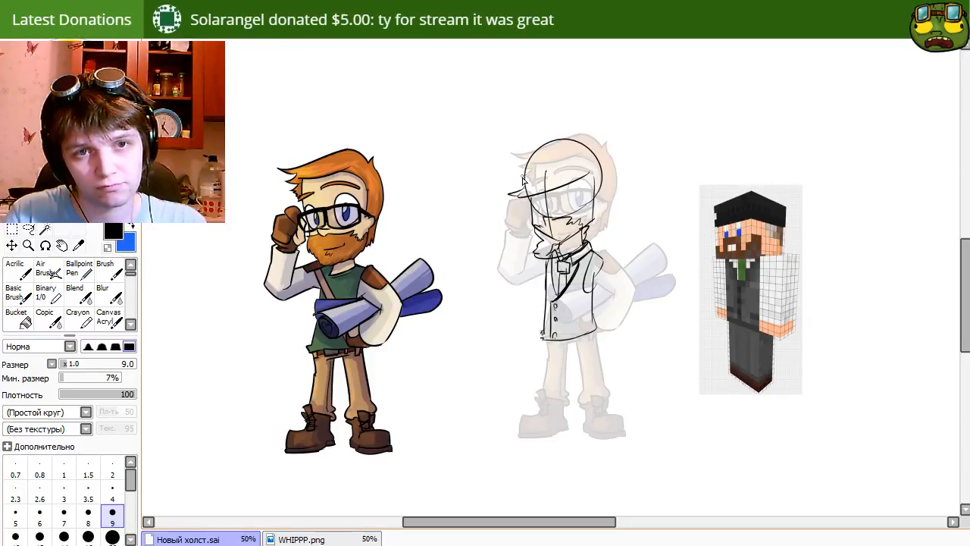
pyautogui.moveTo(523, 179)
pyautogui.mouseDown()
pyautogui.moveTo(513, 154)
pyautogui.moveTo(596, 135)
pyautogui.moveTo(606, 176)
pyautogui.mouseUp()
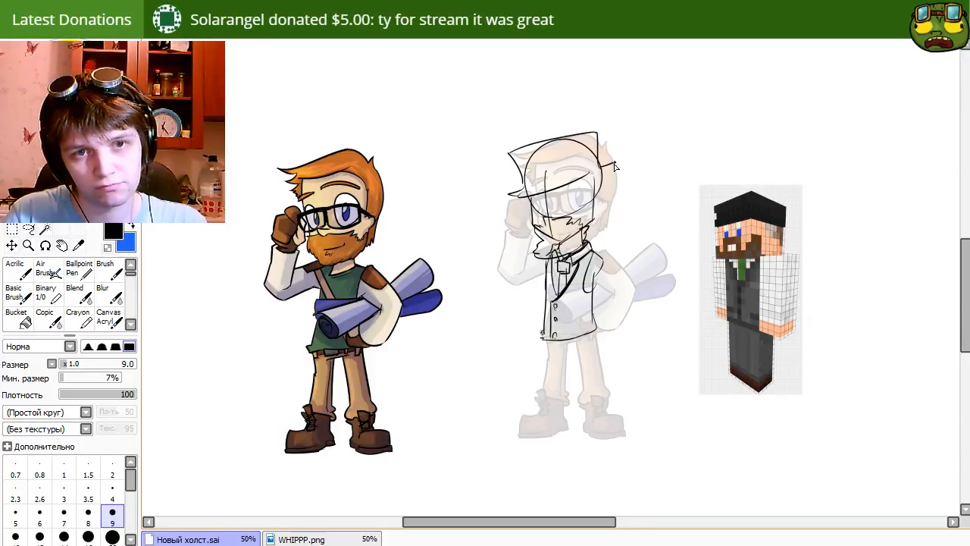
pyautogui.moveTo(514, 195); pyautogui.dragTo(623, 150)
pyautogui.hotkey('ctrl', 'z')
pyautogui.moveTo(509, 196); pyautogui.dragTo(631, 168)
pyautogui.hotkey('ctrl', 'z')
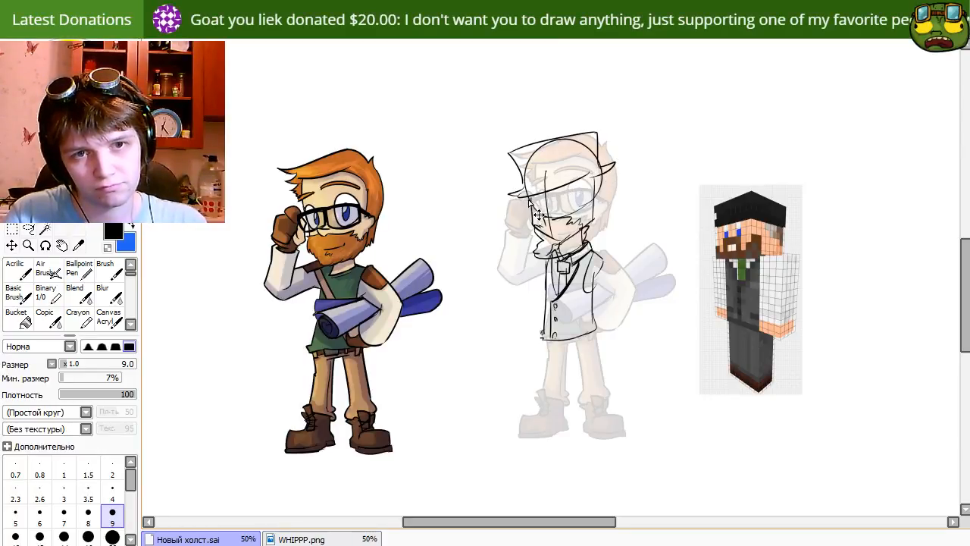
pyautogui.moveTo(515, 199); pyautogui.dragTo(625, 157)
pyautogui.press('e')
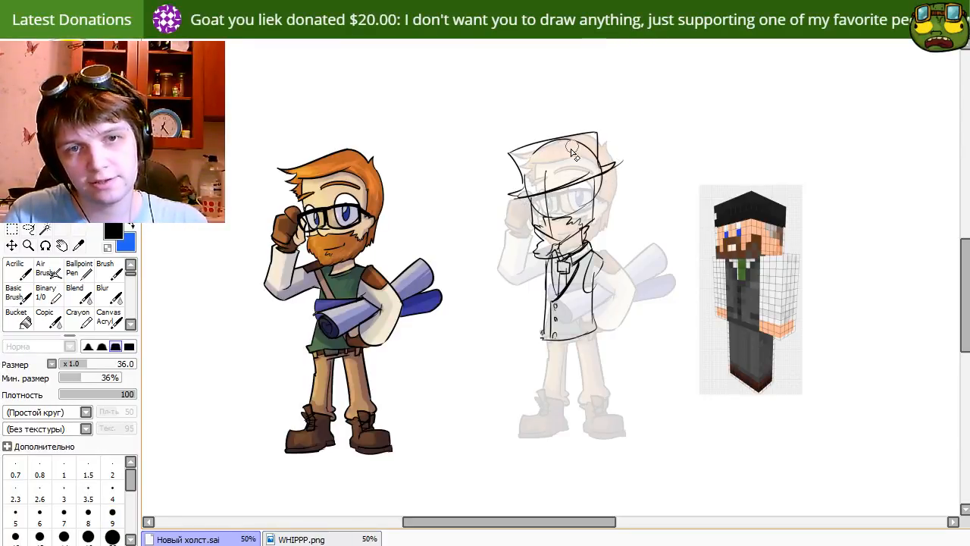
pyautogui.press('b')
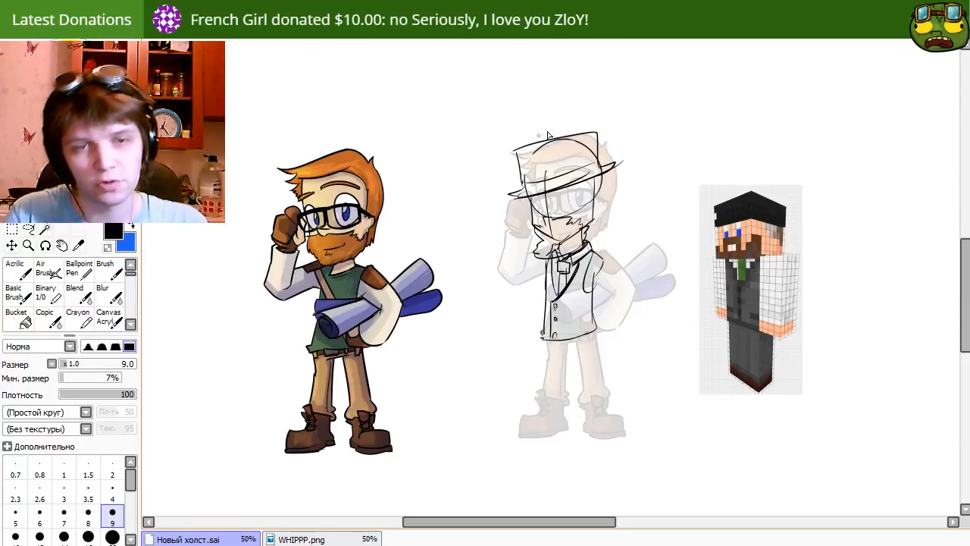
# Try out leg strokes below the vest and replace them with one long line from the hem to the feet.
pyautogui.moveTo(567, 355)
pyautogui.mouseDown()
pyautogui.moveTo(666, 342)
pyautogui.moveTo(571, 359)
pyautogui.mouseUp()
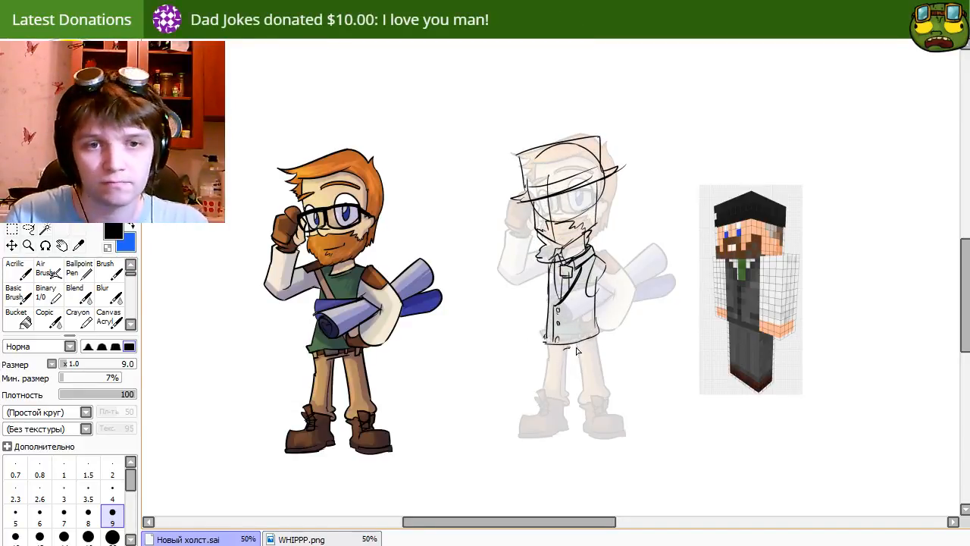
pyautogui.moveTo(590, 371)
pyautogui.mouseDown()
pyautogui.moveTo(581, 394)
pyautogui.moveTo(575, 347)
pyautogui.mouseUp()
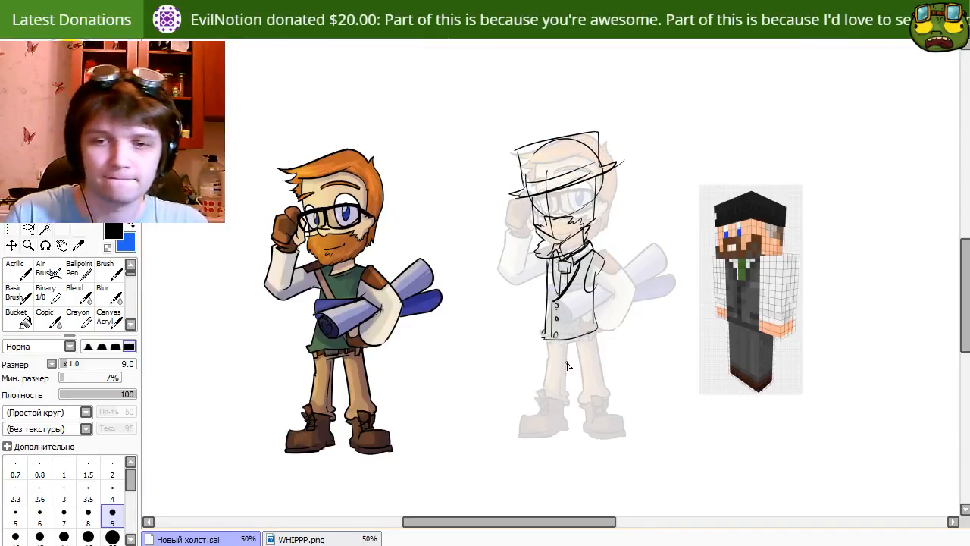
pyautogui.moveTo(578, 340); pyautogui.dragTo(580, 413)
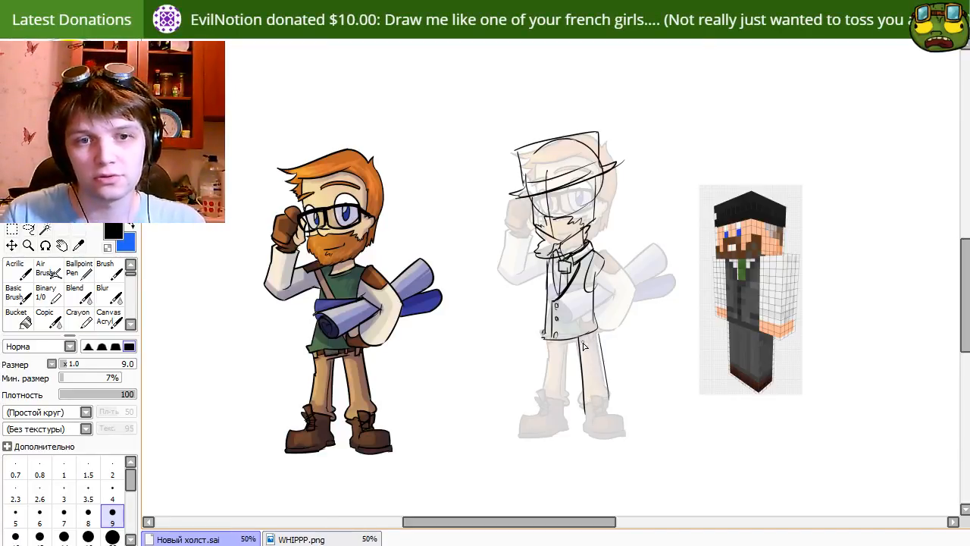
pyautogui.moveTo(577, 340); pyautogui.dragTo(574, 438)
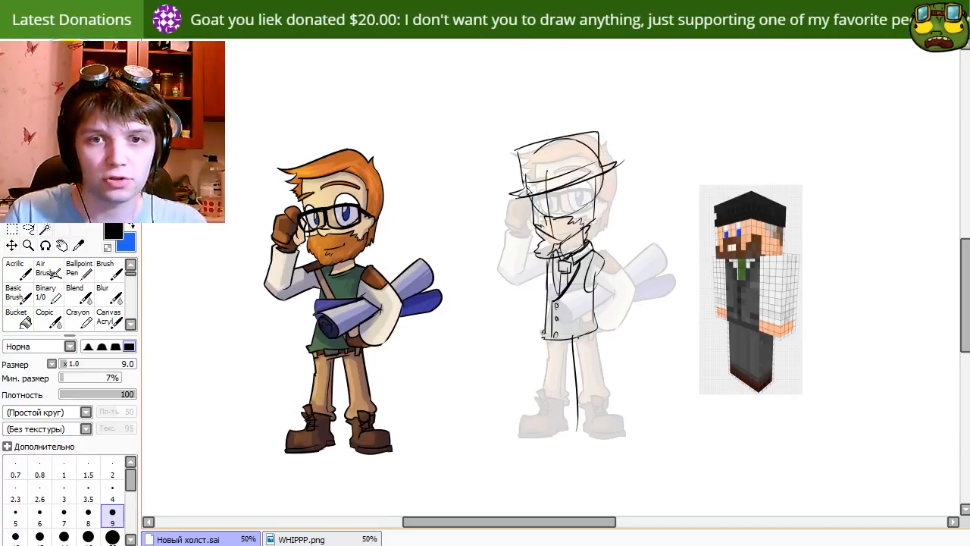
# Straighten the left side of the hat crown by erasing its protruding top corner and redrawing the edge.
pyautogui.moveTo(524, 176); pyautogui.dragTo(609, 160)
pyautogui.hotkey('ctrl', 'z')
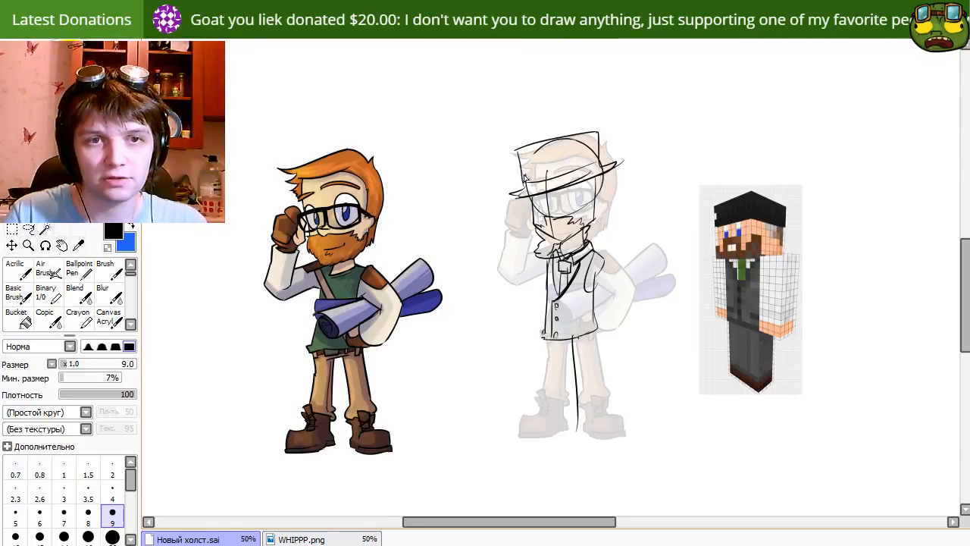
pyautogui.moveTo(523, 182)
pyautogui.mouseDown()
pyautogui.moveTo(536, 140)
pyautogui.moveTo(590, 132)
pyautogui.mouseUp()
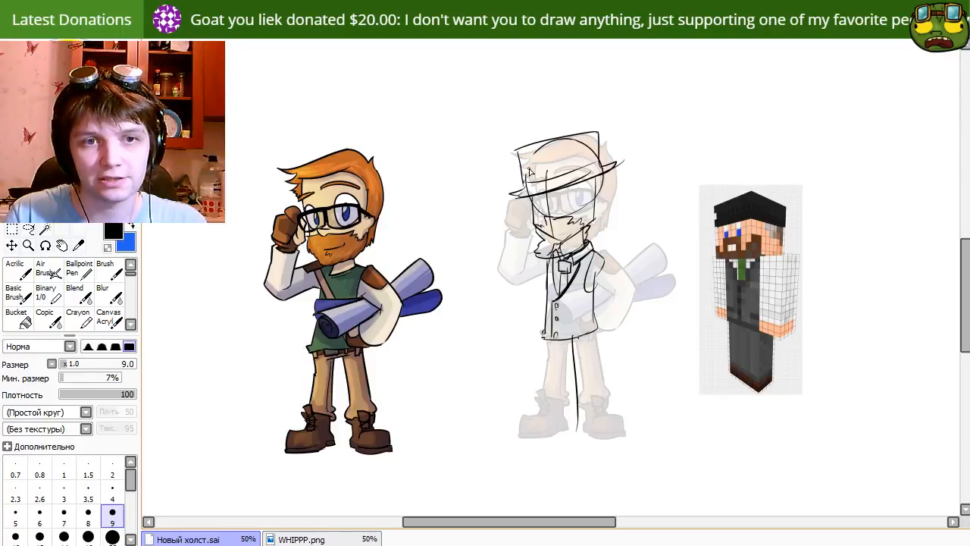
pyautogui.press('e')
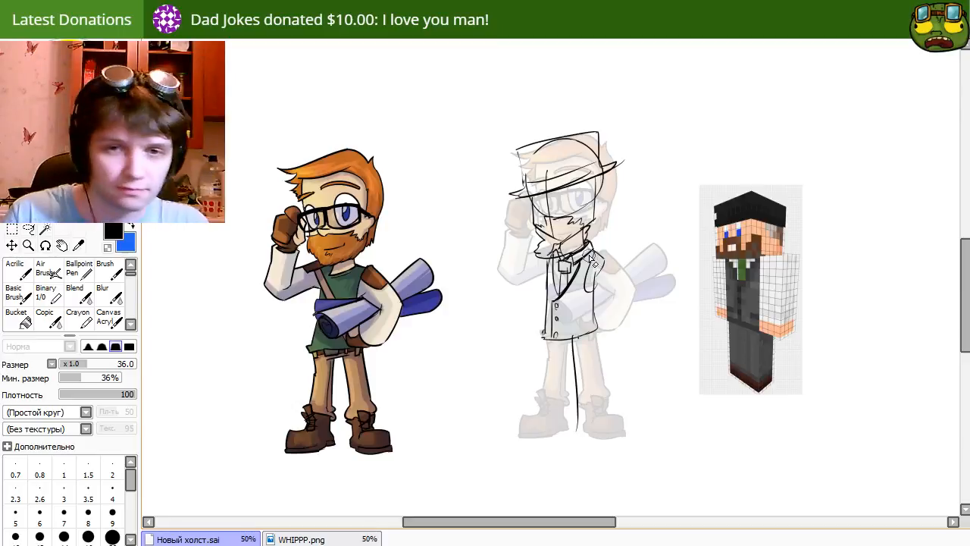
pyautogui.moveTo(513, 153); pyautogui.dragTo(520, 160)
pyautogui.press('n')
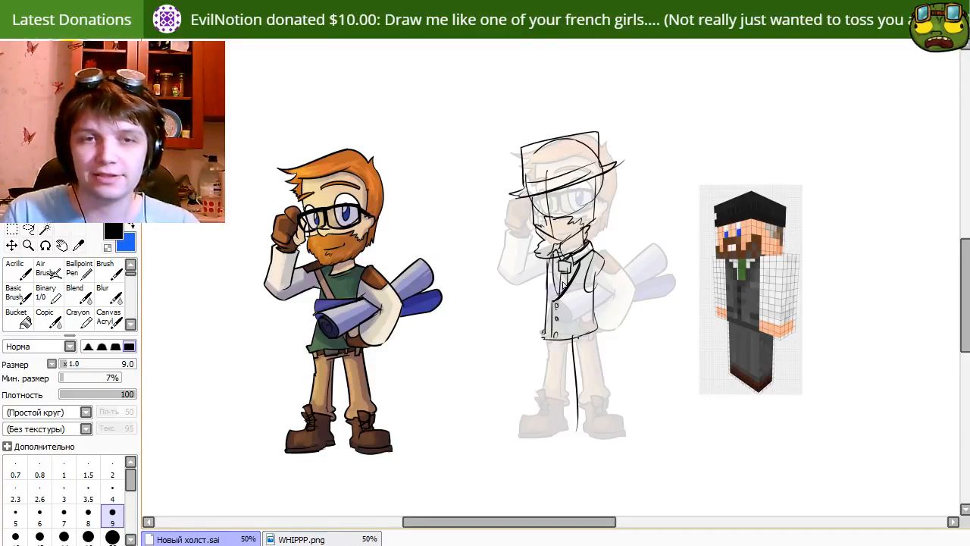
# Redraw the hat's band lines above the brim and slant the crown's right edge inward.
pyautogui.moveTo(548, 253)
pyautogui.mouseDown()
pyautogui.moveTo(608, 306)
pyautogui.moveTo(589, 264)
pyautogui.mouseUp()
pyautogui.press('e')
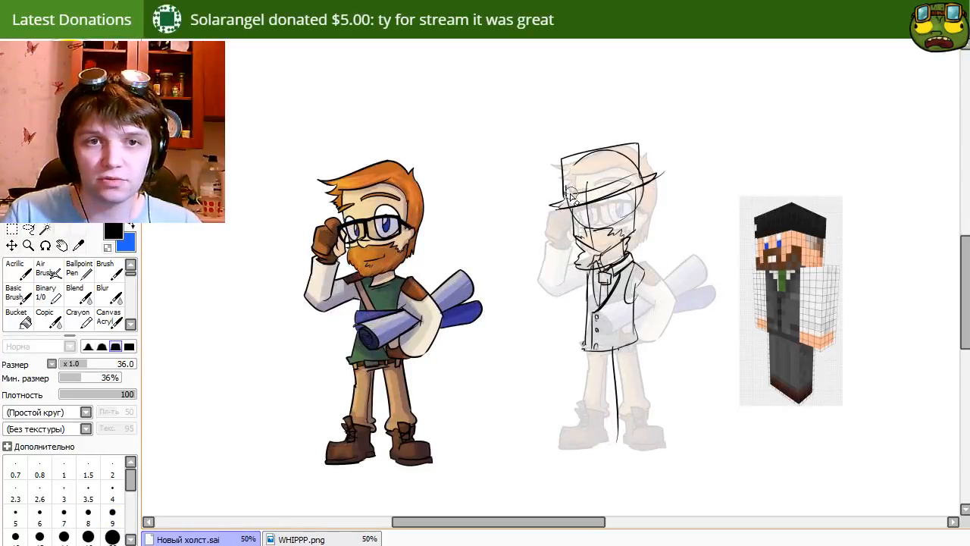
pyautogui.press('e')
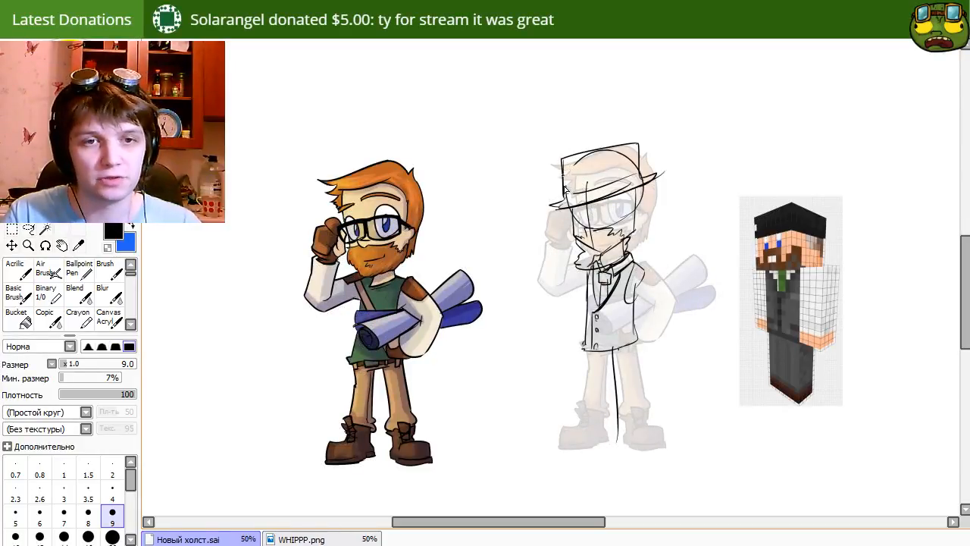
pyautogui.press('e')
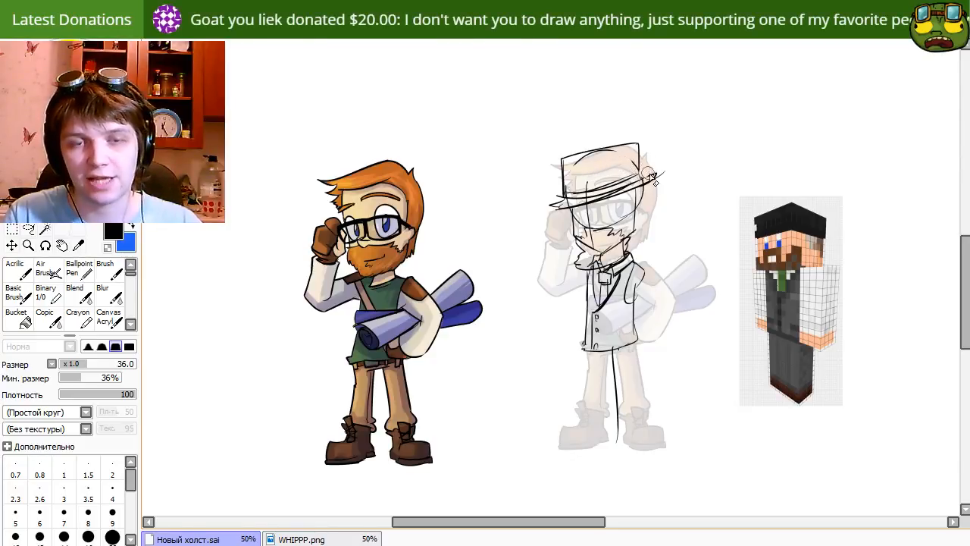
pyautogui.press('e')
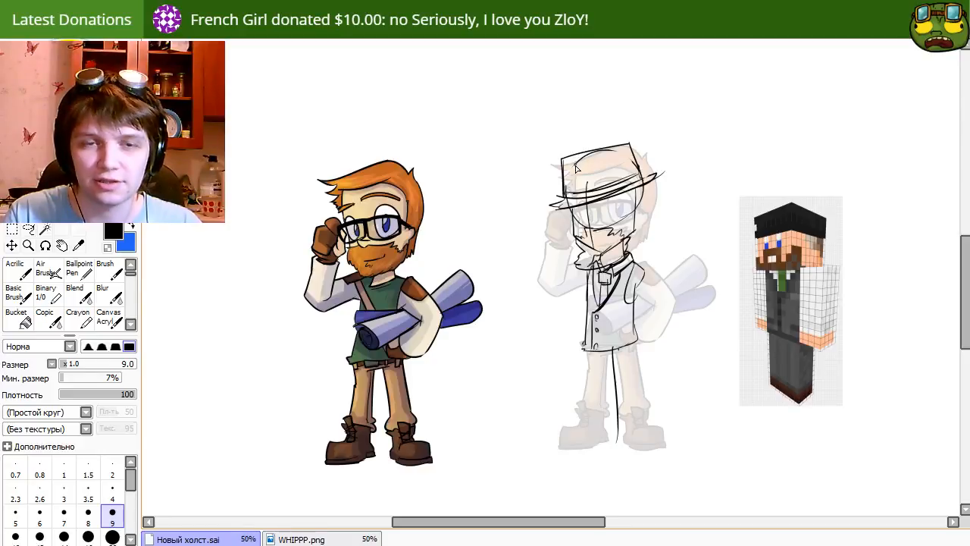
# Reshape the hat's top with a curved peak overhanging the crown's left side, and erase the old top line.
pyautogui.moveTo(564, 163)
pyautogui.mouseDown()
pyautogui.moveTo(543, 154)
pyautogui.moveTo(629, 141)
pyautogui.mouseUp()
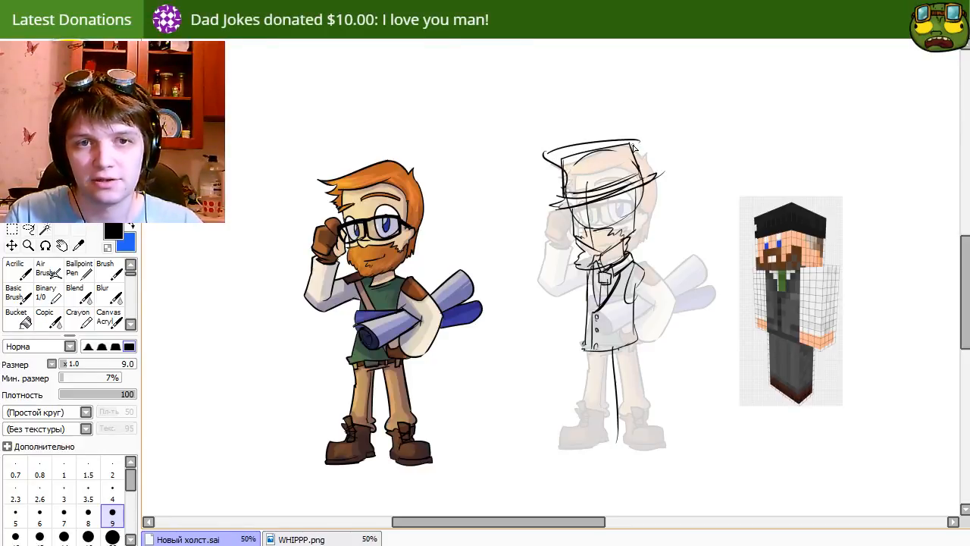
pyautogui.hotkey('ctrl', 'z')
pyautogui.moveTo(545, 154); pyautogui.dragTo(625, 154)
pyautogui.press('e')
pyautogui.moveTo(563, 164); pyautogui.dragTo(612, 158)
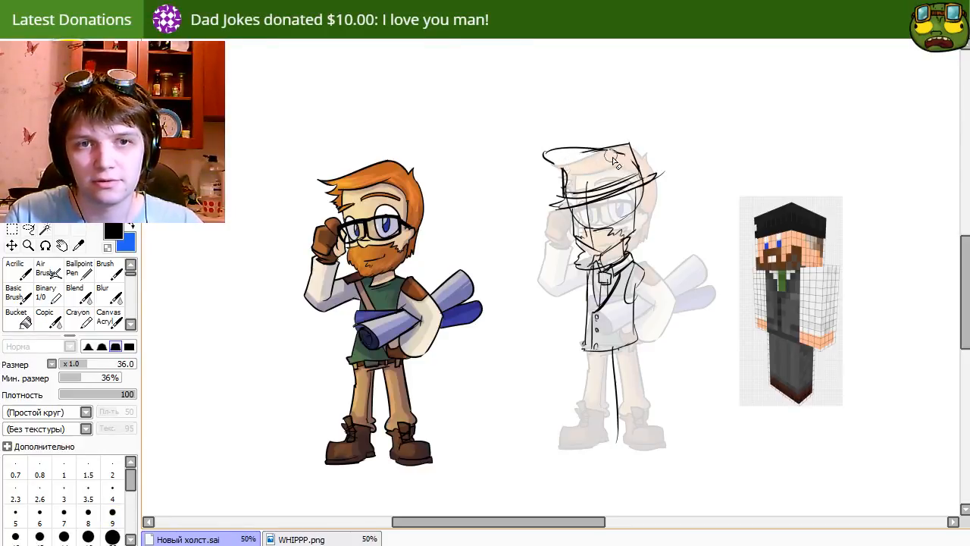
# Thicken the hat's outline while extending the brim to a long point on the left, and sketch an oval eye beneath it.
pyautogui.press('n')
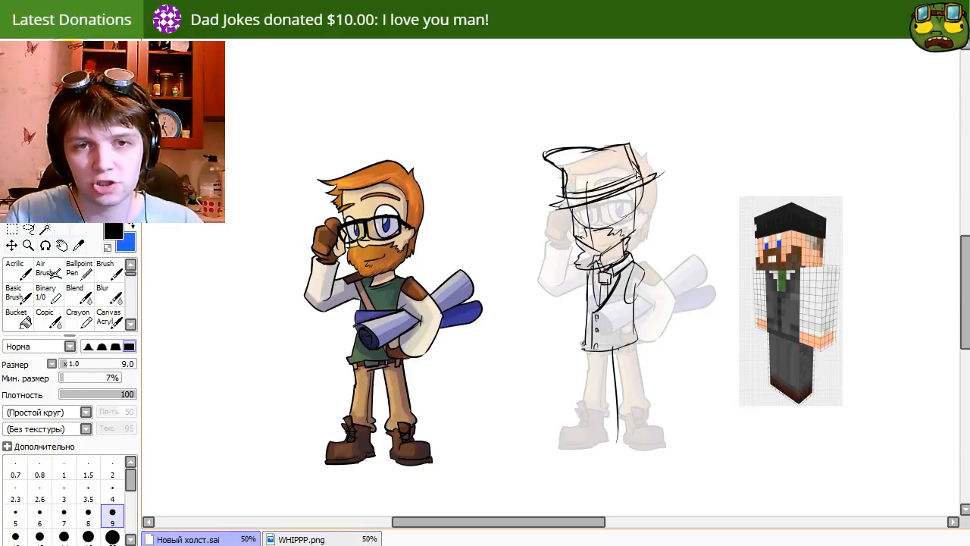
pyautogui.moveTo(627, 142)
pyautogui.mouseDown()
pyautogui.moveTo(642, 182)
pyautogui.moveTo(562, 198)
pyautogui.moveTo(612, 185)
pyautogui.mouseUp()
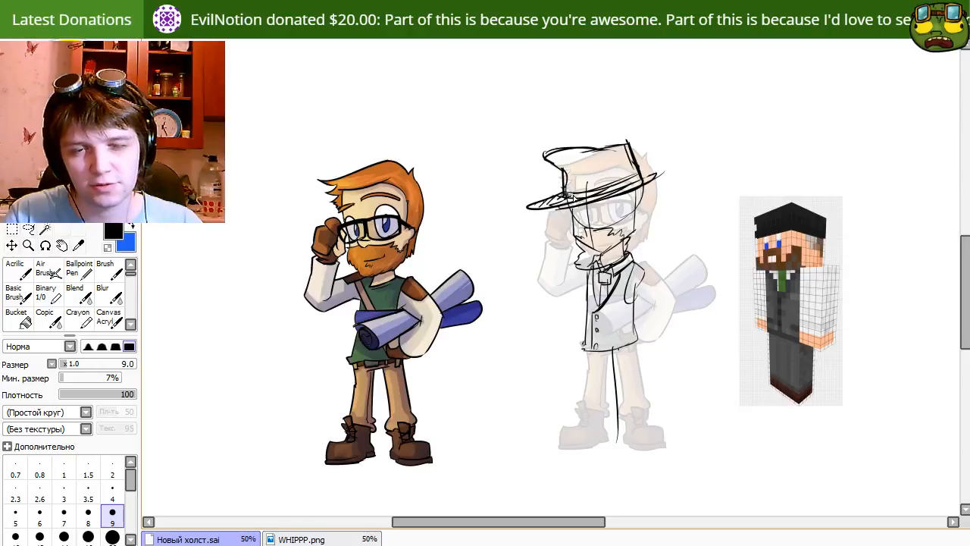
pyautogui.moveTo(555, 203); pyautogui.dragTo(637, 179)
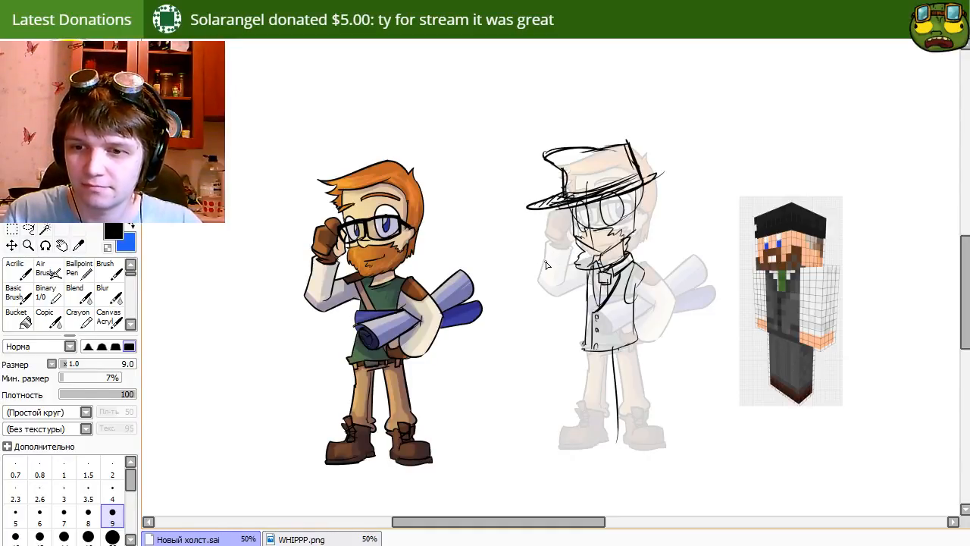
# Clean up the vest's lower edge and sketch straight, narrow leg lines beneath it.
pyautogui.moveTo(546, 264)
pyautogui.mouseDown()
pyautogui.moveTo(484, 265)
pyautogui.moveTo(758, 269)
pyautogui.moveTo(626, 283)
pyautogui.mouseUp()
pyautogui.press('e')
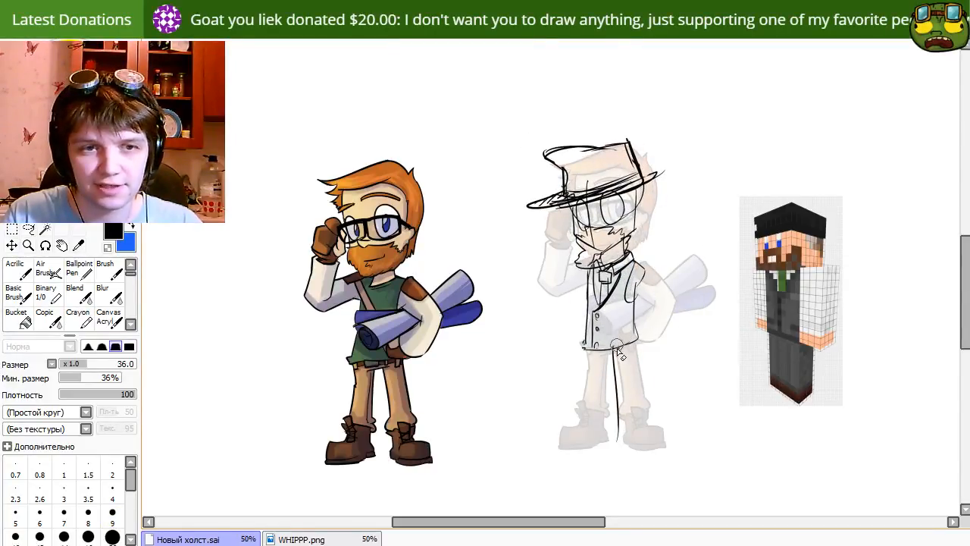
pyautogui.press('n')
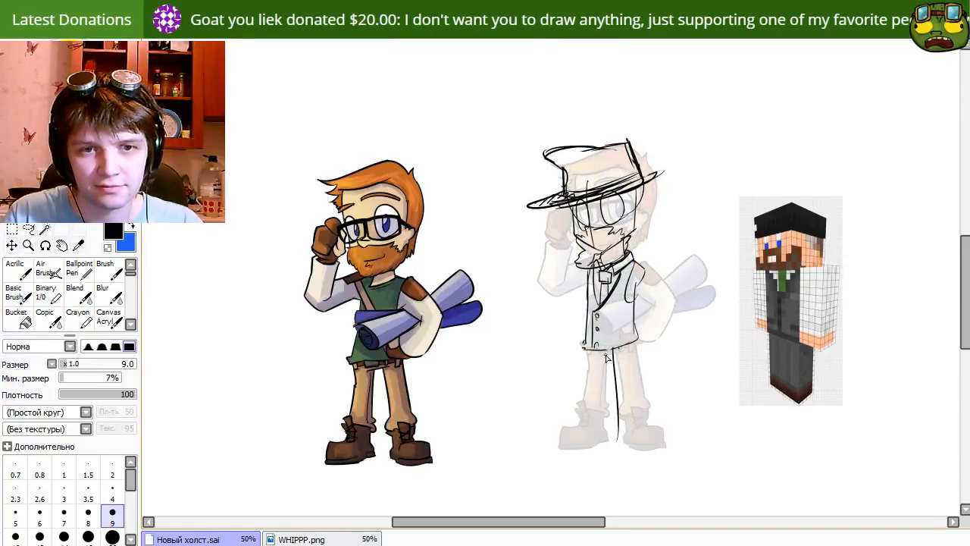
pyautogui.moveTo(635, 343); pyautogui.dragTo(649, 431)
pyautogui.hotkey('ctrl', 'z')
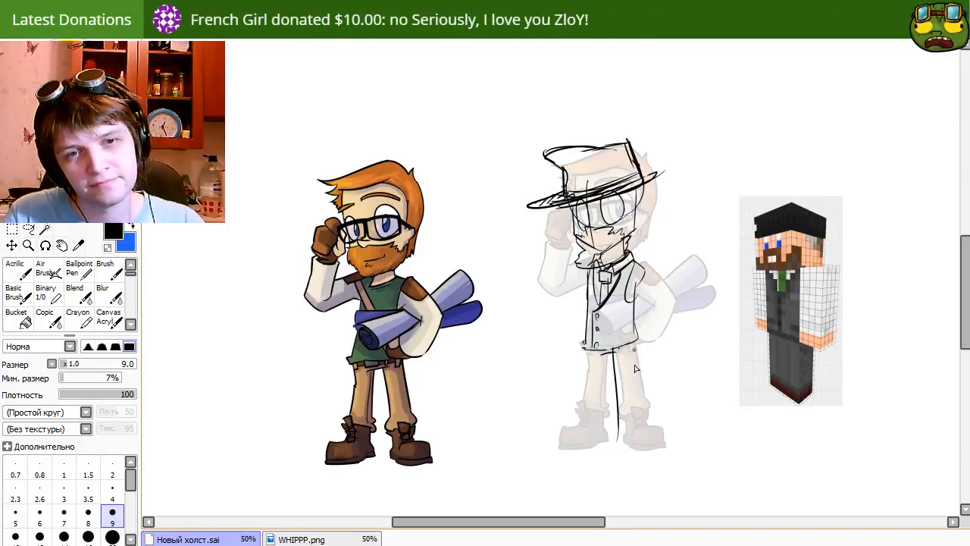
pyautogui.moveTo(634, 349)
pyautogui.mouseDown()
pyautogui.moveTo(642, 441)
pyautogui.moveTo(637, 421)
pyautogui.mouseUp()
pyautogui.hotkey('ctrl', 'z')
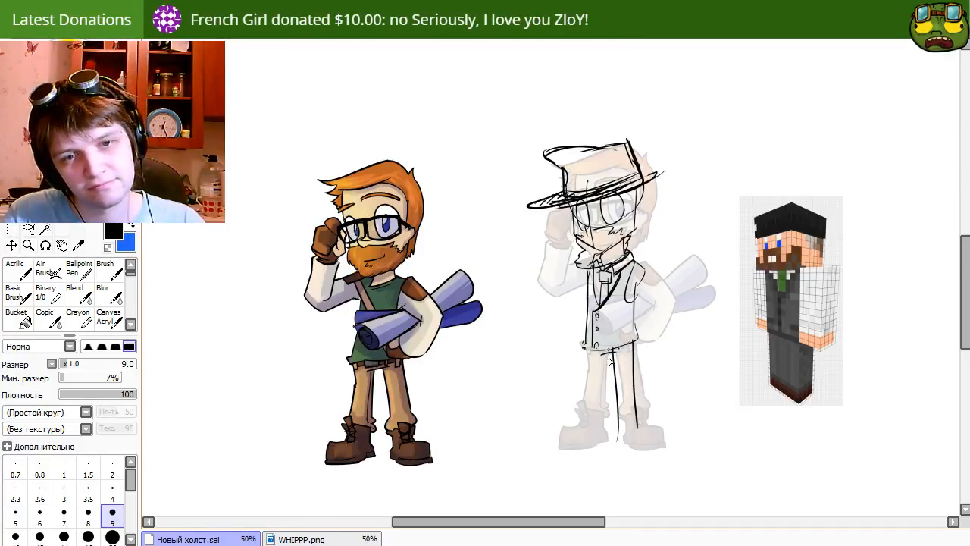
pyautogui.hotkey('ctrl', 'z')
pyautogui.moveTo(609, 354); pyautogui.dragTo(617, 438)
# Trim the hat brim's right end and redraw the right edge of the crown.
pyautogui.press('e')
pyautogui.moveTo(656, 174)
pyautogui.mouseDown()
pyautogui.moveTo(653, 187)
pyautogui.moveTo(656, 171)
pyautogui.moveTo(646, 182)
pyautogui.mouseUp()
pyautogui.press('n')
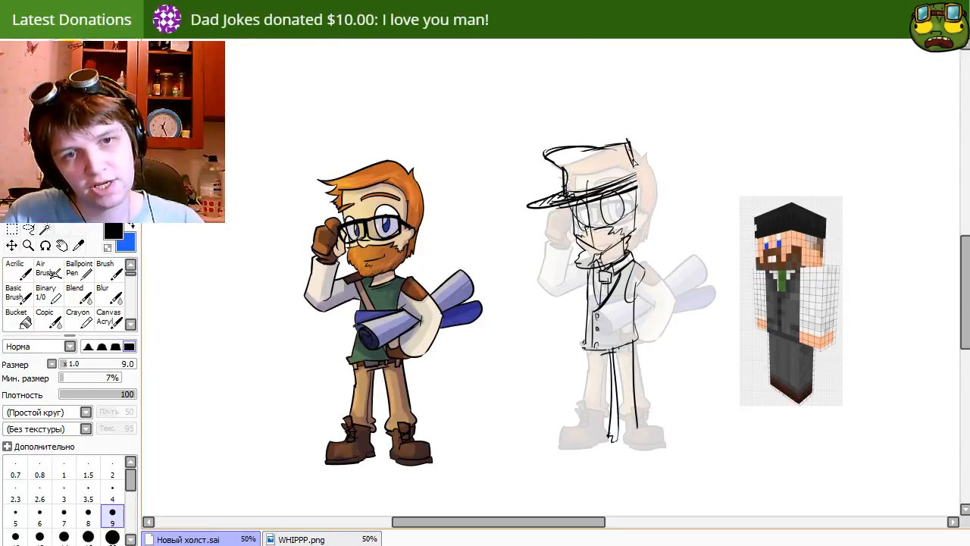
pyautogui.moveTo(630, 148); pyautogui.dragTo(638, 187)
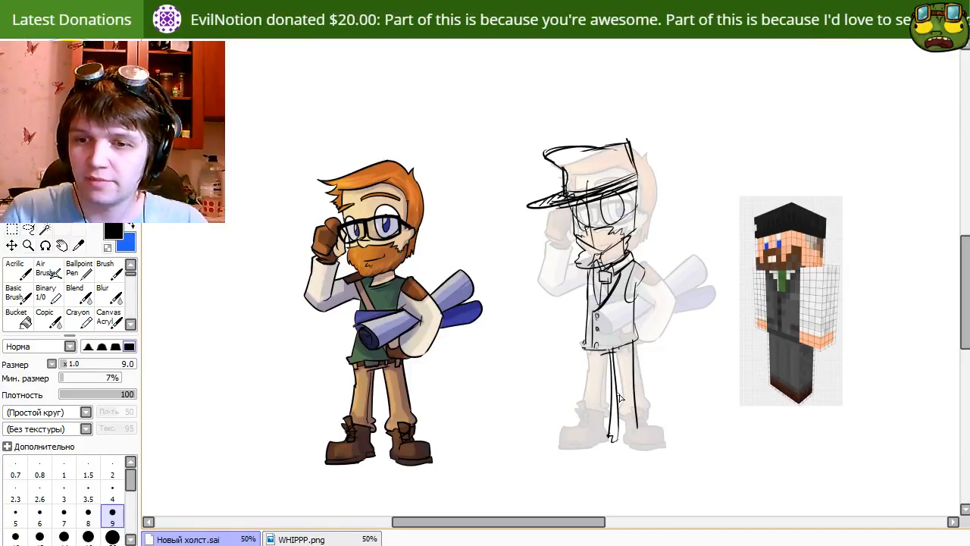
# Sketch jagged hair and an ear below the hat's right side, and rough in the beard around the chin.
pyautogui.press('e')
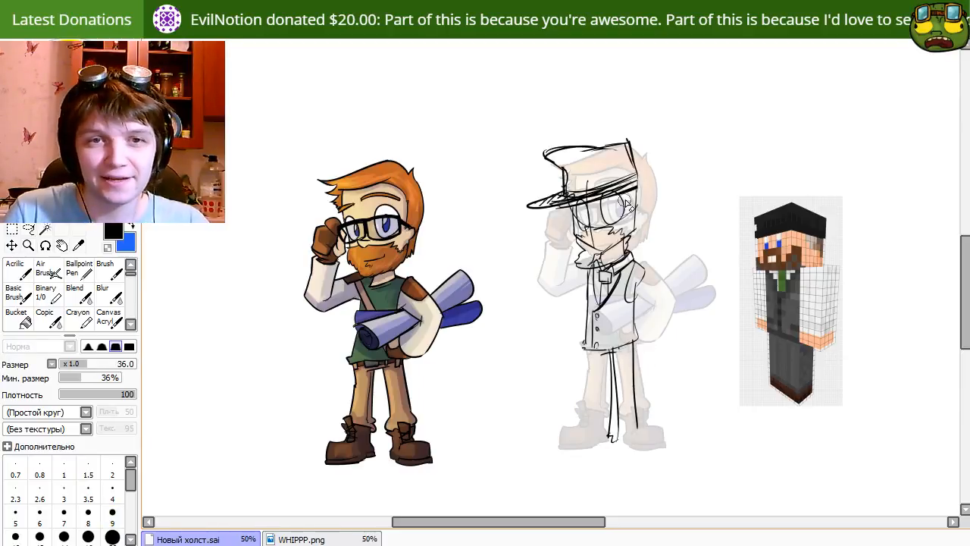
pyautogui.press('n')
pyautogui.moveTo(628, 188); pyautogui.dragTo(650, 182)
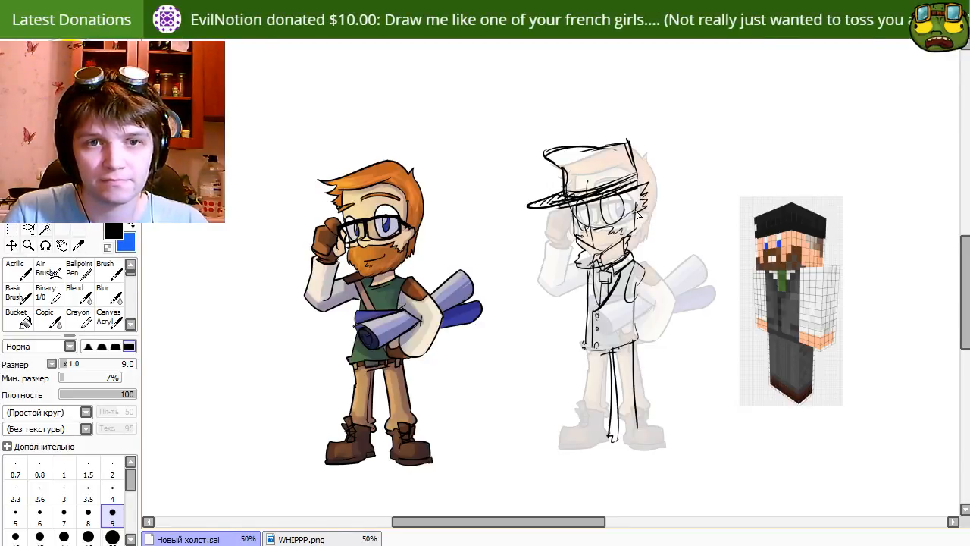
pyautogui.press('e')
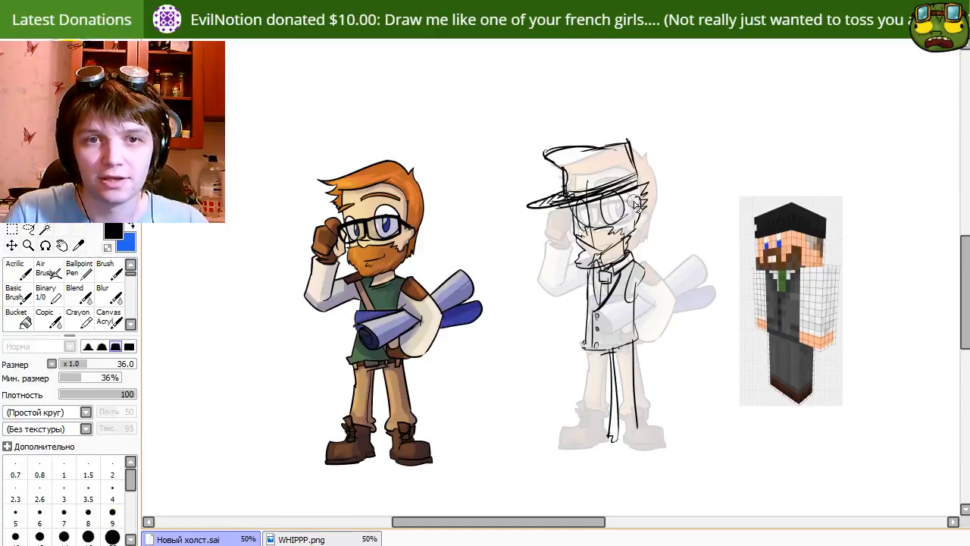
pyautogui.press('n')
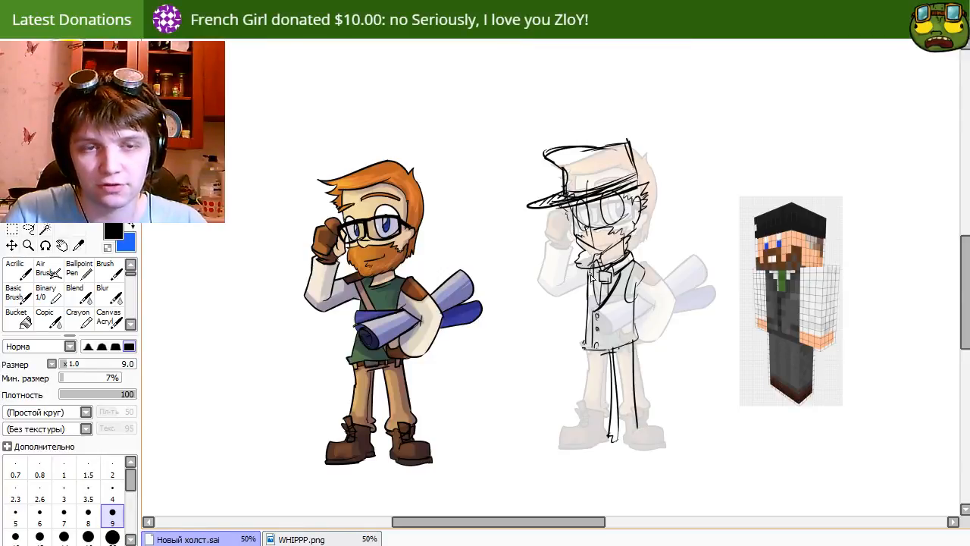
pyautogui.moveTo(550, 301)
pyautogui.mouseDown()
pyautogui.moveTo(675, 291)
pyautogui.moveTo(547, 324)
pyautogui.moveTo(549, 301)
pyautogui.mouseUp()
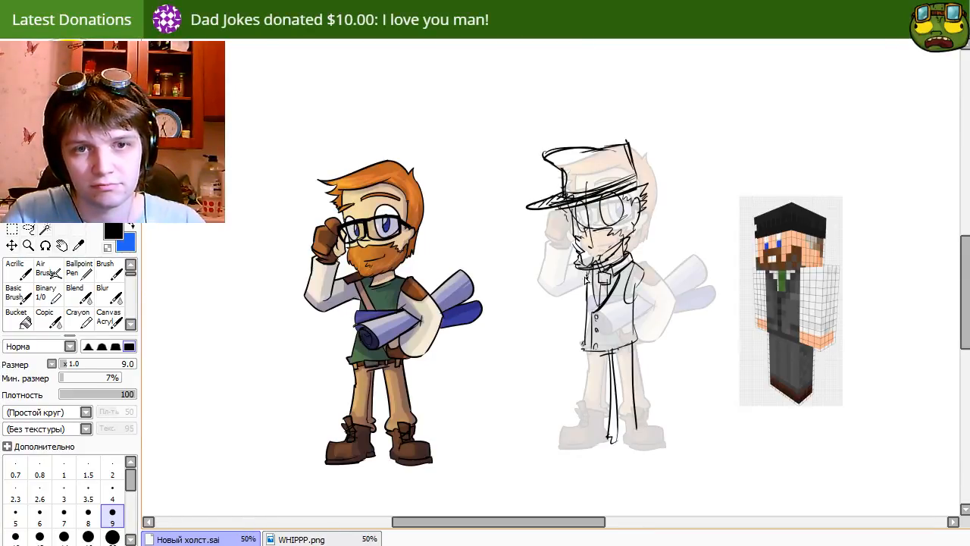
# Try sketching two bent arms beside the vest, the left one with a rough hand, and erase the stray forearm line.
pyautogui.moveTo(639, 267); pyautogui.dragTo(679, 284)
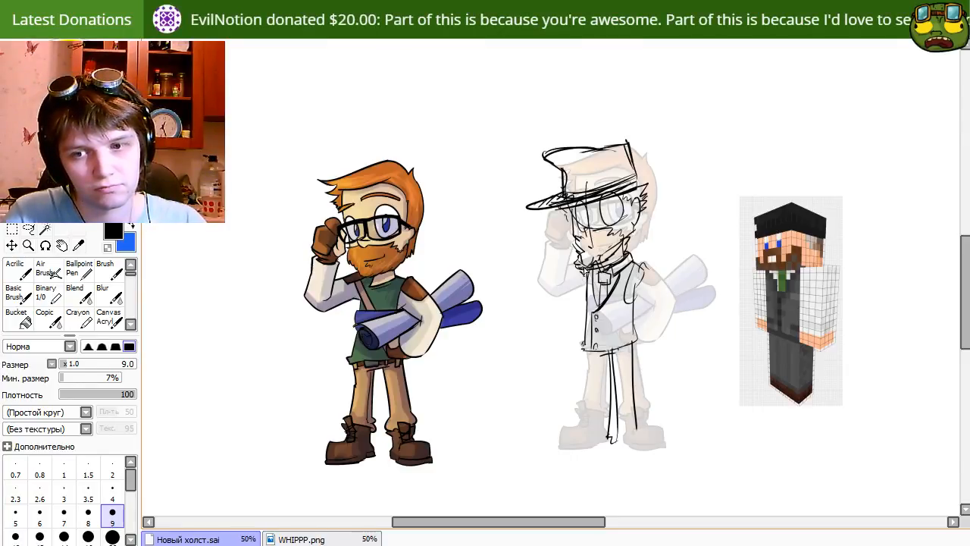
pyautogui.moveTo(590, 265); pyautogui.dragTo(529, 307)
pyautogui.hotkey('ctrl', 'z')
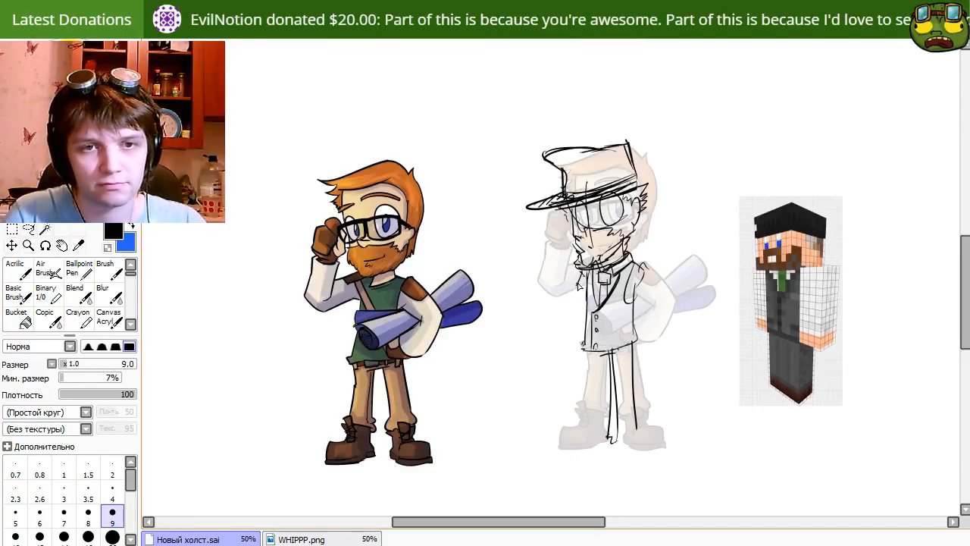
pyautogui.moveTo(640, 264); pyautogui.dragTo(657, 291)
pyautogui.press('e')
pyautogui.press('e')
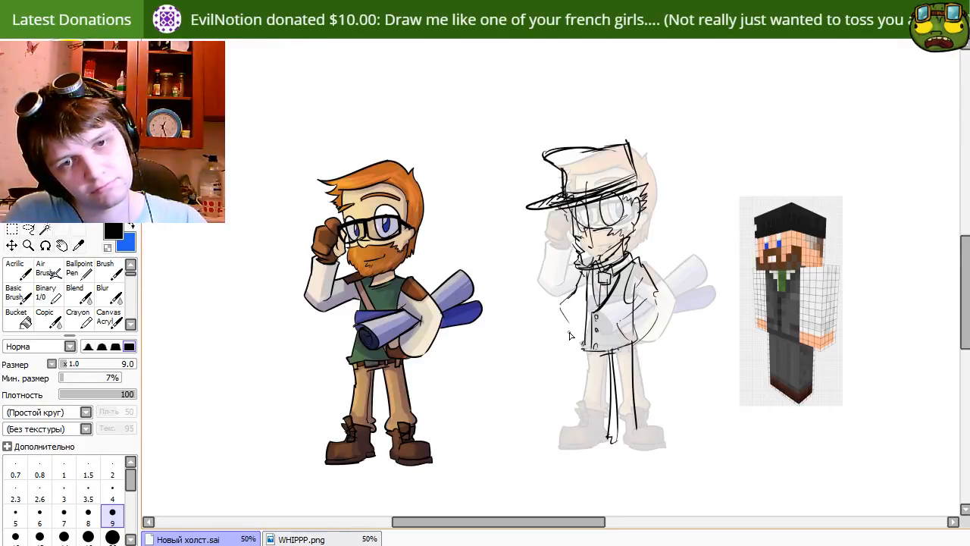
pyautogui.moveTo(561, 279)
pyautogui.mouseDown()
pyautogui.moveTo(574, 313)
pyautogui.moveTo(561, 338)
pyautogui.mouseUp()
pyautogui.moveTo(562, 327); pyautogui.dragTo(538, 353)
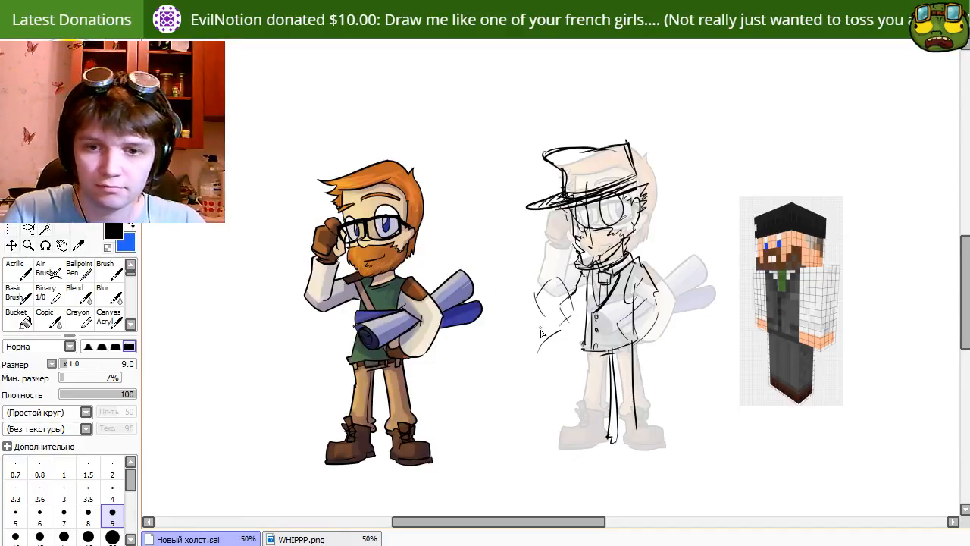
pyautogui.press('e')
pyautogui.moveTo(541, 333); pyautogui.dragTo(555, 338)
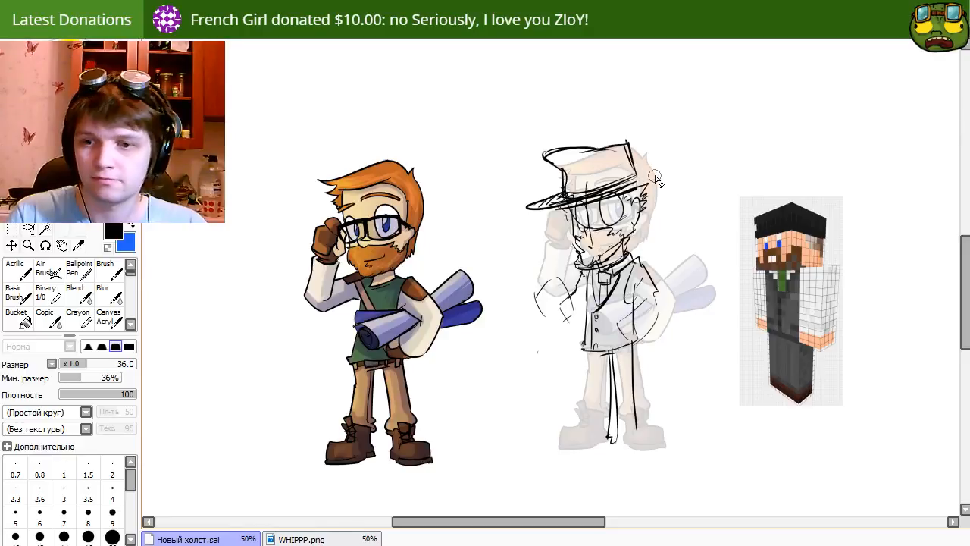
# Clean up the crown's upper right corner and add a small oval emblem to the hat's front.
pyautogui.moveTo(633, 138); pyautogui.dragTo(636, 185)
pyautogui.press('n')
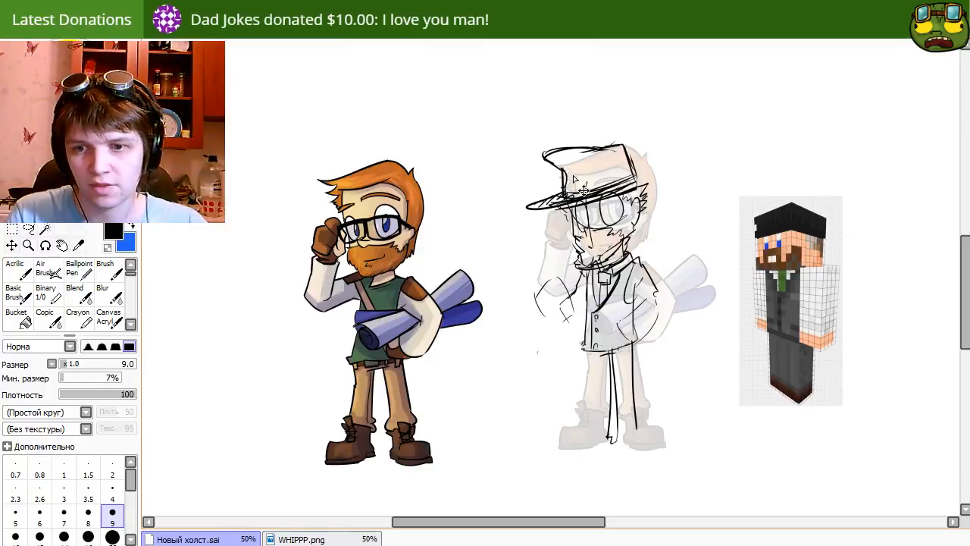
pyautogui.press('e')
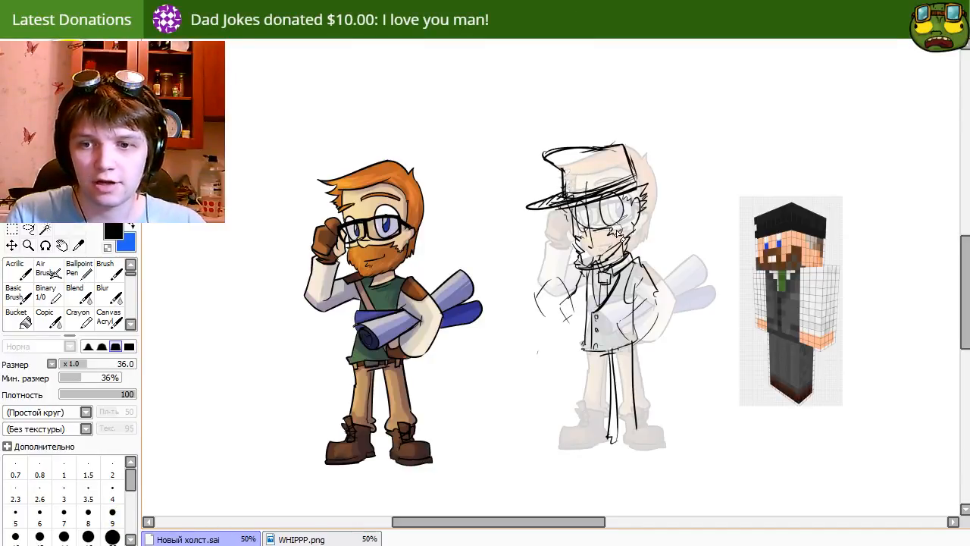
pyautogui.press('n')
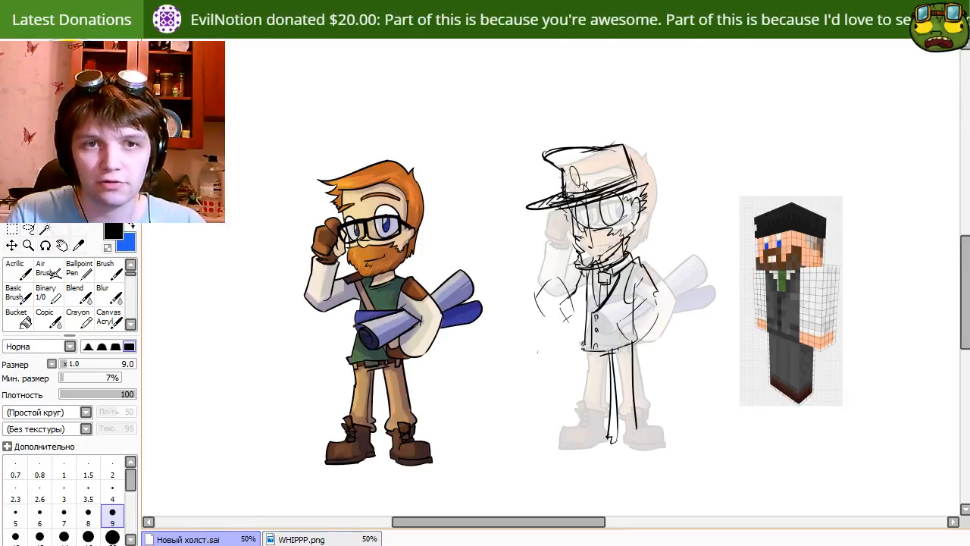
pyautogui.moveTo(572, 168)
pyautogui.mouseDown()
pyautogui.moveTo(574, 186)
pyautogui.moveTo(587, 193)
pyautogui.mouseUp()
pyautogui.press('e')
pyautogui.press('n')
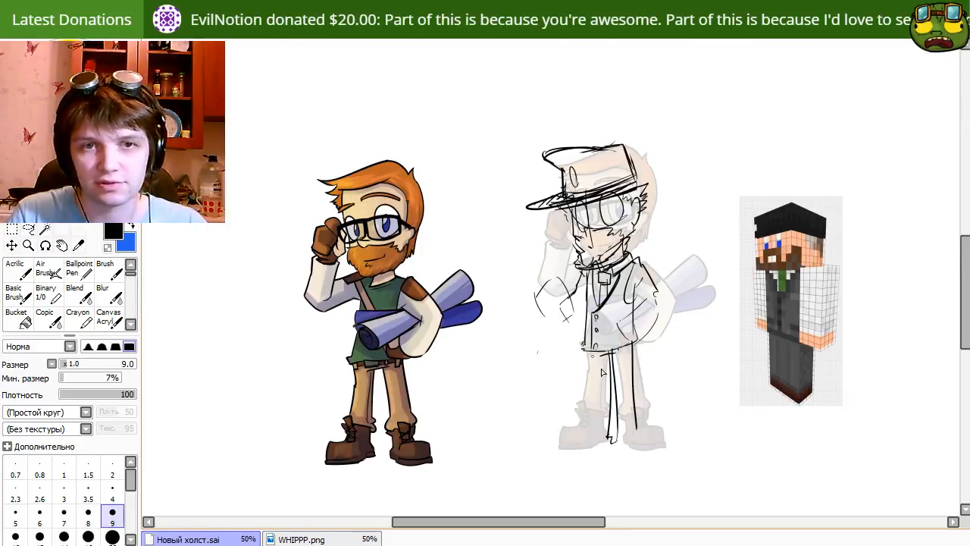
# Erase both sketched arms around the vest.
pyautogui.press('e')
pyautogui.moveTo(539, 307)
pyautogui.mouseDown()
pyautogui.moveTo(549, 279)
pyautogui.moveTo(573, 288)
pyautogui.mouseUp()
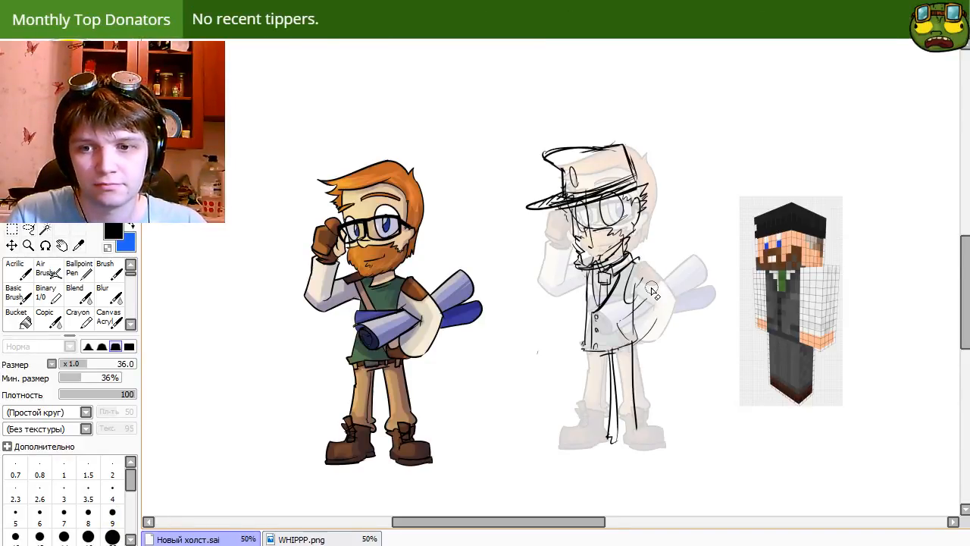
pyautogui.press('n')
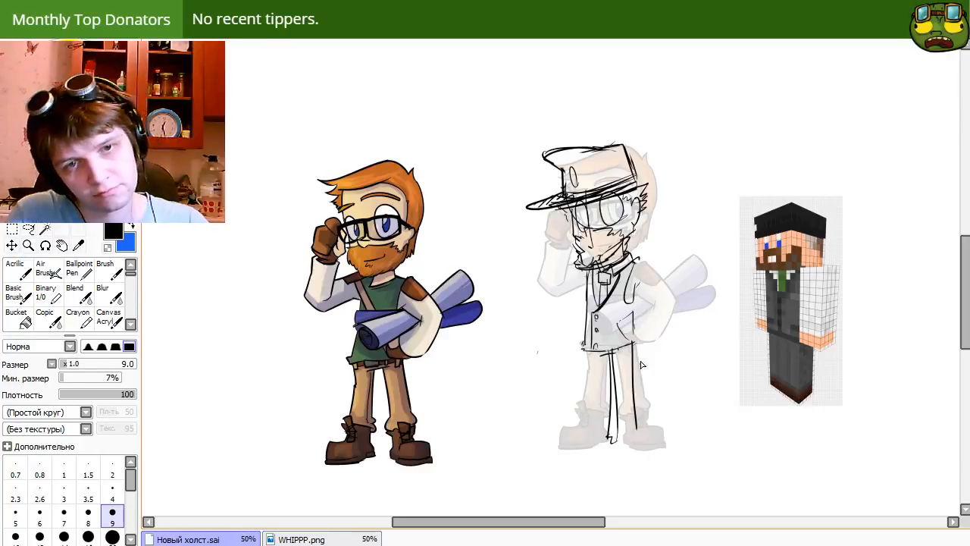
# Transform the character sketch by rotating it slightly clockwise, and place it back over the faded guide figure.
pyautogui.moveTo(622, 400)
pyautogui.mouseDown()
pyautogui.moveTo(612, 369)
pyautogui.moveTo(562, 425)
pyautogui.mouseUp()
pyautogui.hotkey('ctrl', 't')
pyautogui.moveTo(684, 345); pyautogui.dragTo(683, 354)
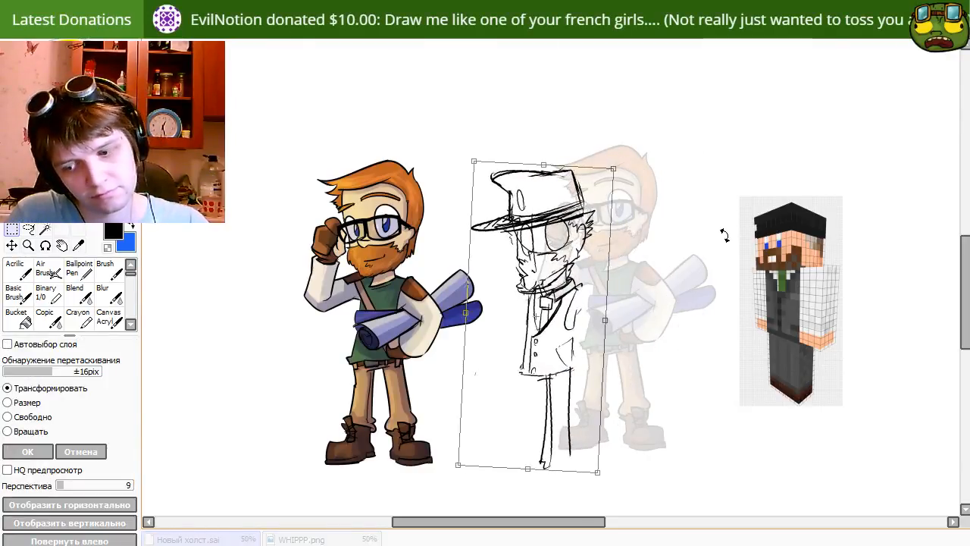
pyautogui.press('Return')
pyautogui.moveTo(453, 379)
pyautogui.mouseDown()
pyautogui.moveTo(564, 317)
pyautogui.moveTo(518, 349)
pyautogui.mouseUp()
# Erase the old leg lines, the trial outer leg line and the stray mark beside the vest.
pyautogui.moveTo(665, 337)
pyautogui.mouseDown()
pyautogui.moveTo(604, 368)
pyautogui.moveTo(619, 348)
pyautogui.moveTo(650, 348)
pyautogui.moveTo(567, 436)
pyautogui.moveTo(641, 393)
pyautogui.moveTo(613, 439)
pyautogui.mouseUp()
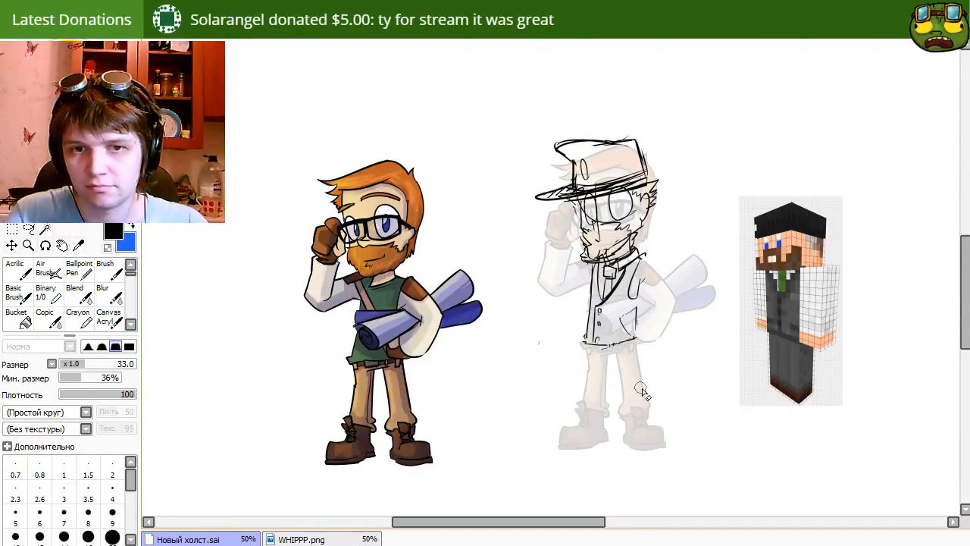
pyautogui.press('n')
pyautogui.moveTo(639, 336); pyautogui.dragTo(645, 394)
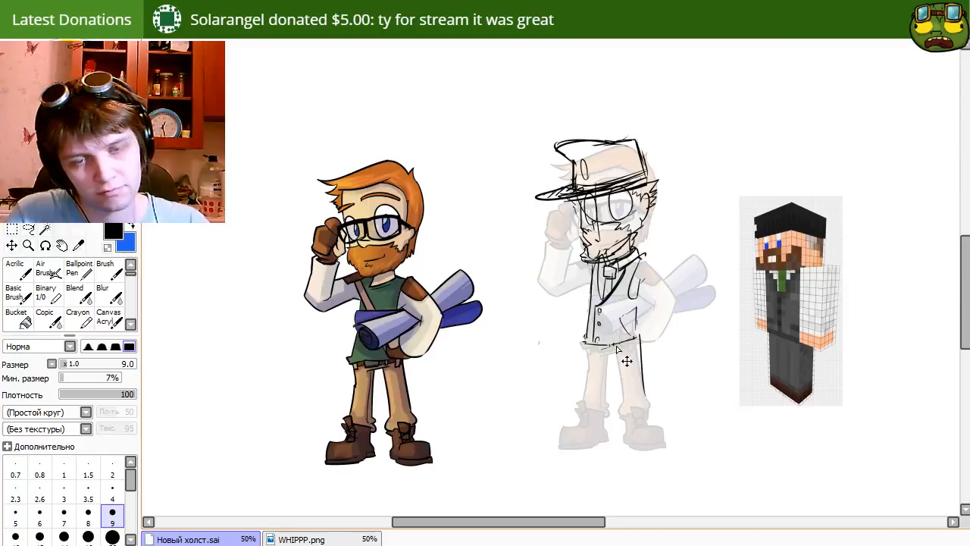
pyautogui.press('e')
pyautogui.click(540, 346)
pyautogui.moveTo(644, 343); pyautogui.dragTo(642, 407)
pyautogui.press('n')
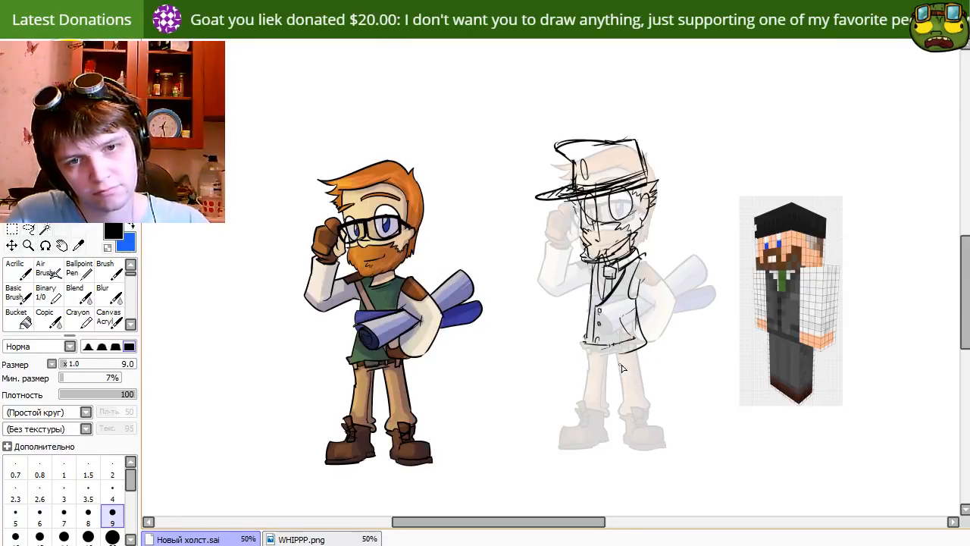
# Sketch two trouser legs that widen toward the ankles below the vest, and close their hems.
pyautogui.moveTo(635, 304)
pyautogui.mouseDown()
pyautogui.moveTo(635, 341)
pyautogui.moveTo(581, 355)
pyautogui.moveTo(625, 343)
pyautogui.moveTo(593, 350)
pyautogui.moveTo(599, 359)
pyautogui.moveTo(626, 353)
pyautogui.moveTo(614, 355)
pyautogui.moveTo(620, 441)
pyautogui.mouseUp()
pyautogui.hotkey('ctrl', 'z')
pyautogui.moveTo(612, 348); pyautogui.dragTo(628, 432)
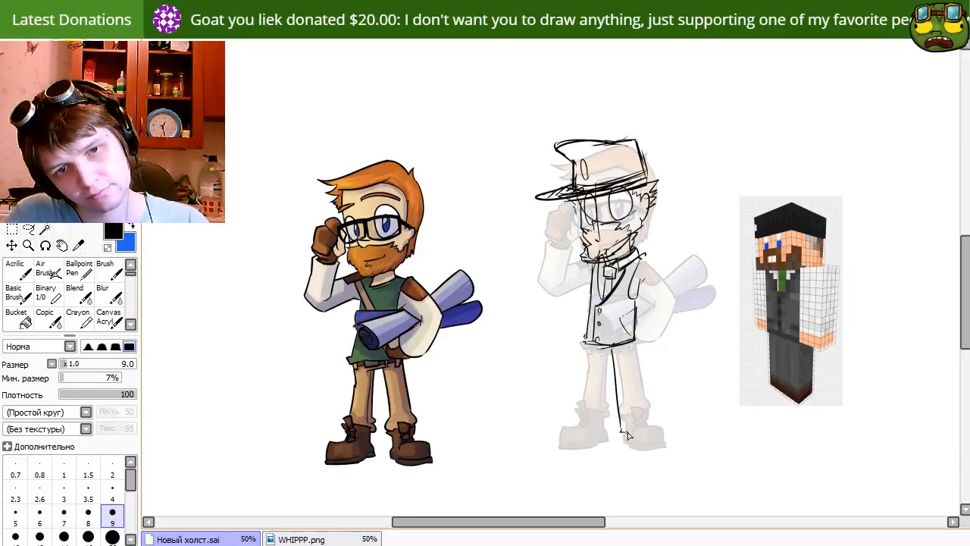
pyautogui.moveTo(634, 343); pyautogui.dragTo(650, 430)
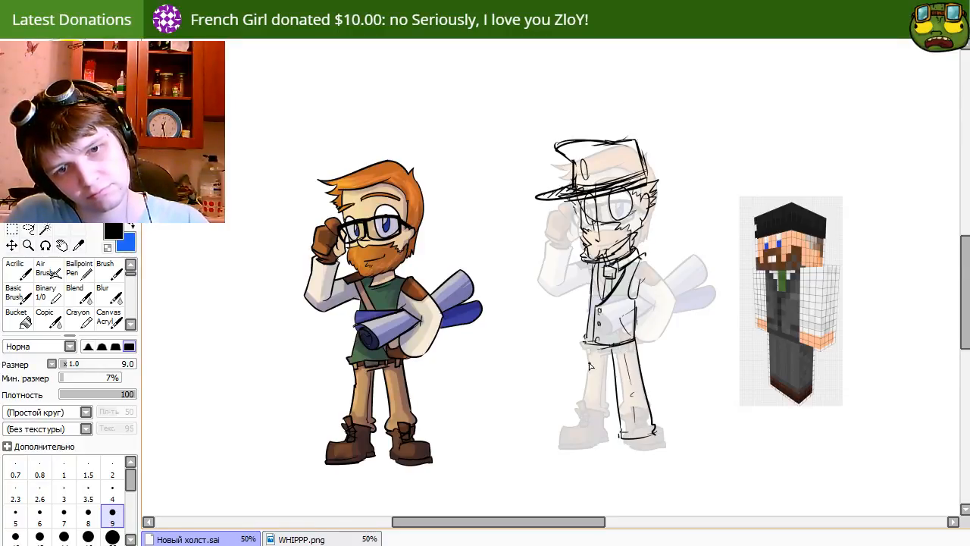
pyautogui.moveTo(587, 343); pyautogui.dragTo(580, 431)
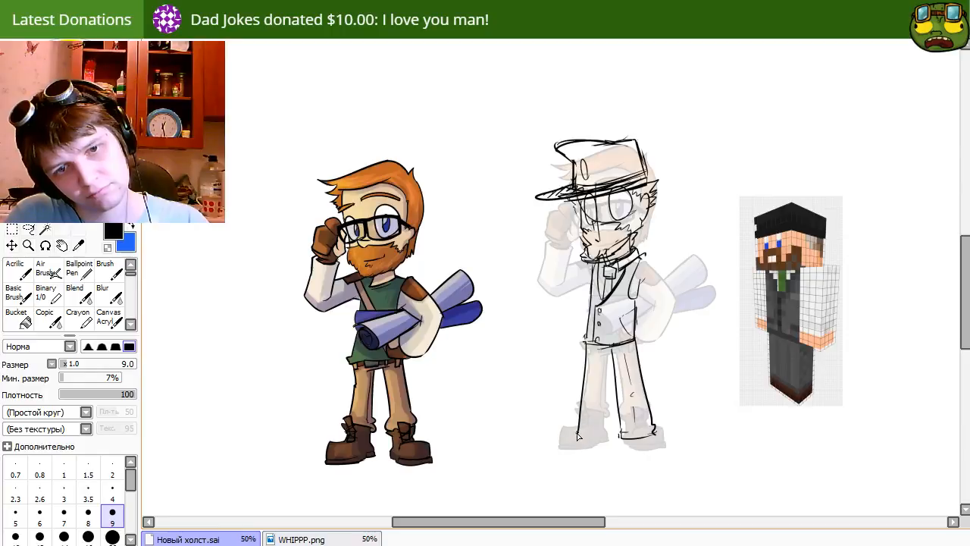
pyautogui.moveTo(612, 361)
pyautogui.mouseDown()
pyautogui.moveTo(611, 423)
pyautogui.moveTo(598, 438)
pyautogui.moveTo(584, 440)
pyautogui.moveTo(592, 430)
pyautogui.moveTo(579, 437)
pyautogui.moveTo(605, 438)
pyautogui.mouseUp()
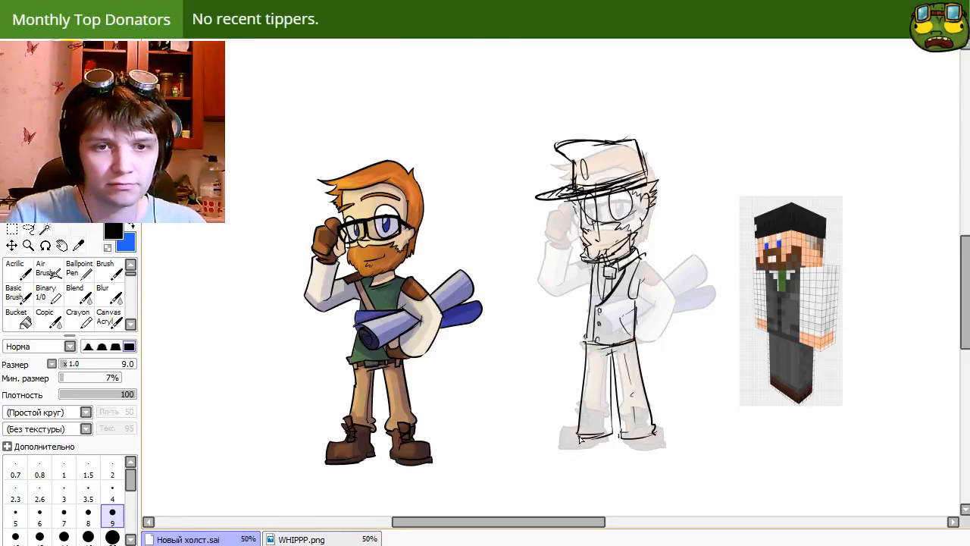
# Sketch a blocky shoe with a flat sole under each trouser leg and tidy the lines.
pyautogui.hotkey('ctrl', 'z')
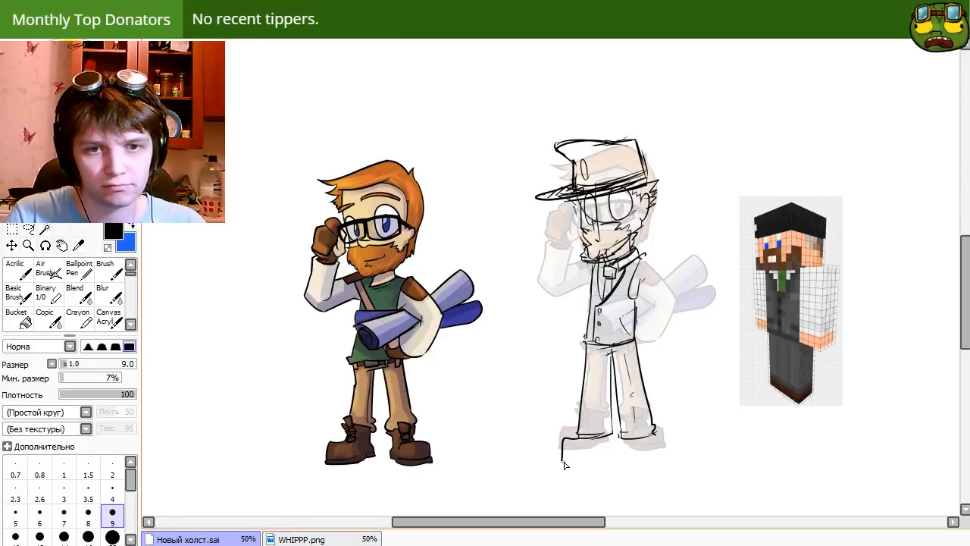
pyautogui.moveTo(563, 462); pyautogui.dragTo(607, 458)
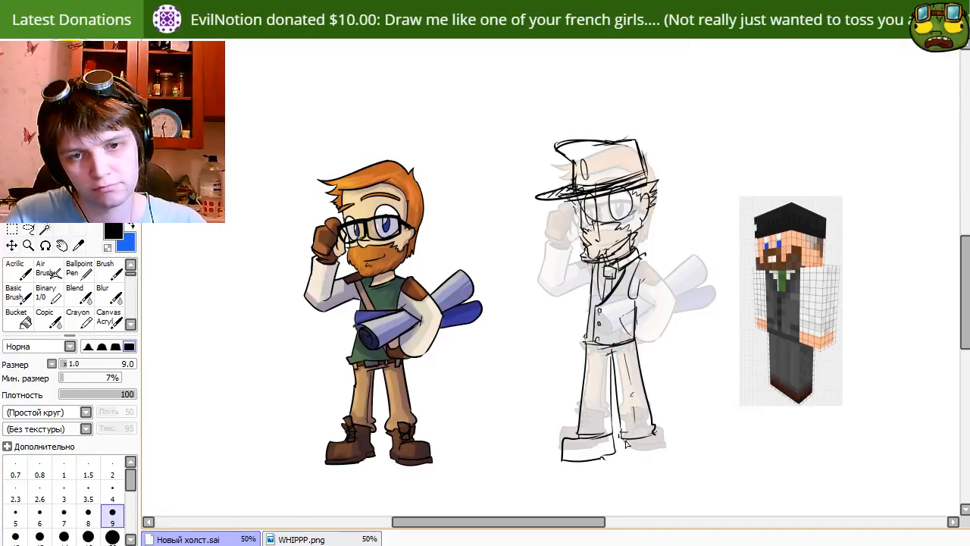
pyautogui.moveTo(663, 439); pyautogui.dragTo(669, 459)
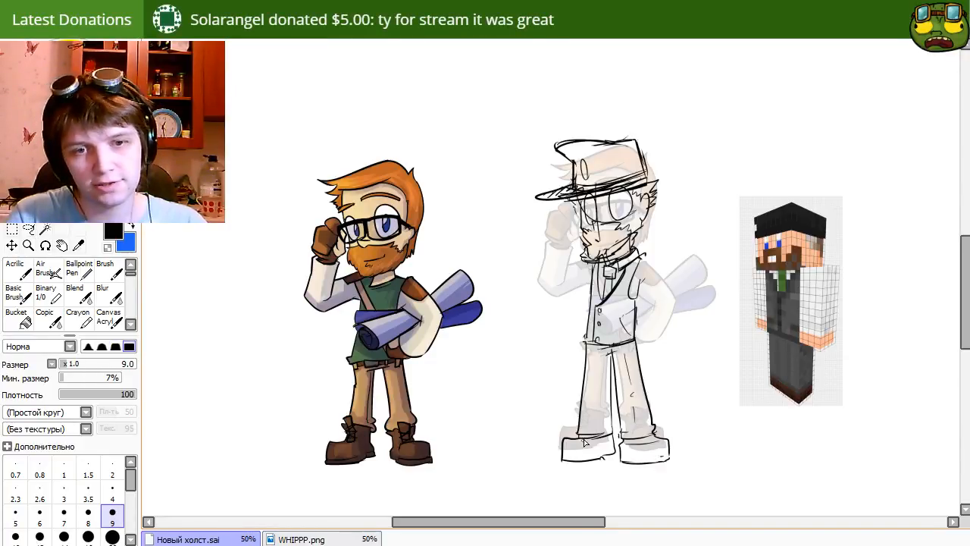
pyautogui.press('e')
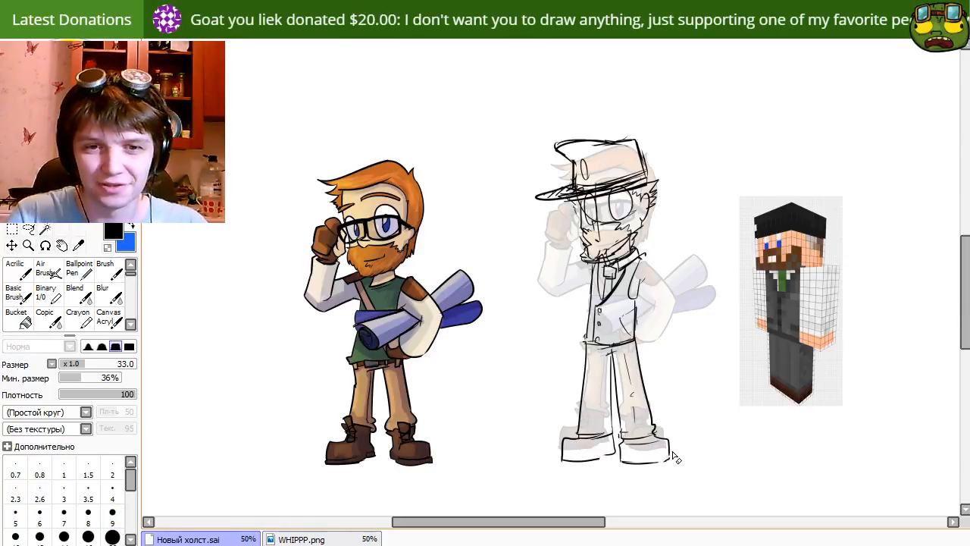
pyautogui.press('e')
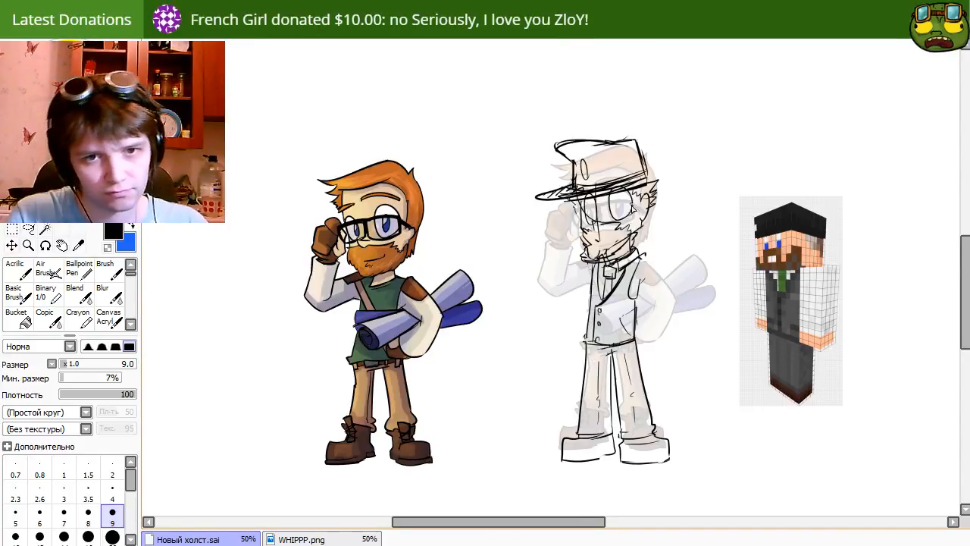
# Move the character sketch clear of the faded guide figure and tidy the armhole line of the vest.
pyautogui.moveTo(654, 336)
pyautogui.mouseDown()
pyautogui.moveTo(793, 347)
pyautogui.moveTo(749, 379)
pyautogui.moveTo(676, 396)
pyautogui.moveTo(567, 375)
pyautogui.moveTo(572, 382)
pyautogui.mouseUp()
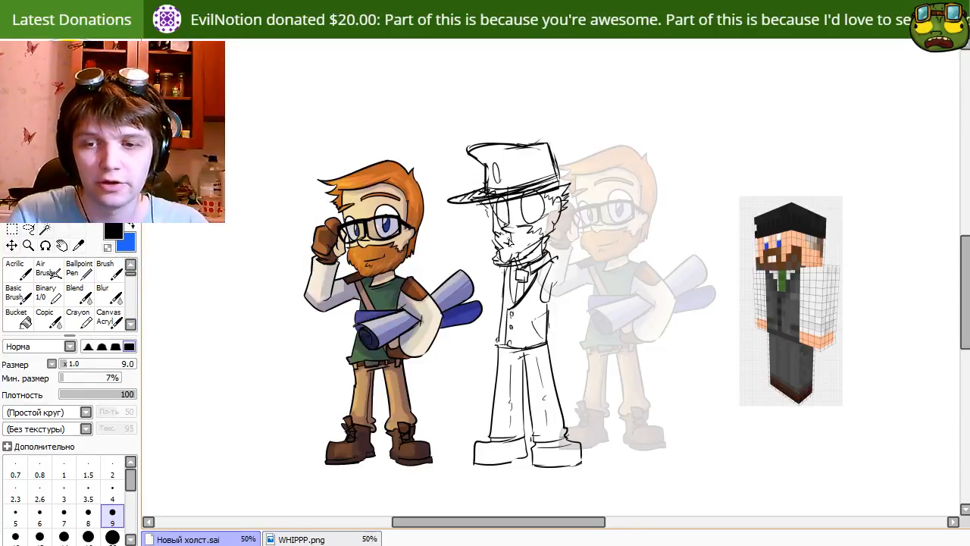
pyautogui.moveTo(496, 299)
pyautogui.mouseDown()
pyautogui.moveTo(667, 310)
pyautogui.moveTo(596, 316)
pyautogui.moveTo(727, 359)
pyautogui.moveTo(681, 368)
pyautogui.mouseUp()
pyautogui.moveTo(658, 336)
pyautogui.mouseDown()
pyautogui.moveTo(649, 298)
pyautogui.moveTo(657, 347)
pyautogui.mouseUp()
pyautogui.press('e')
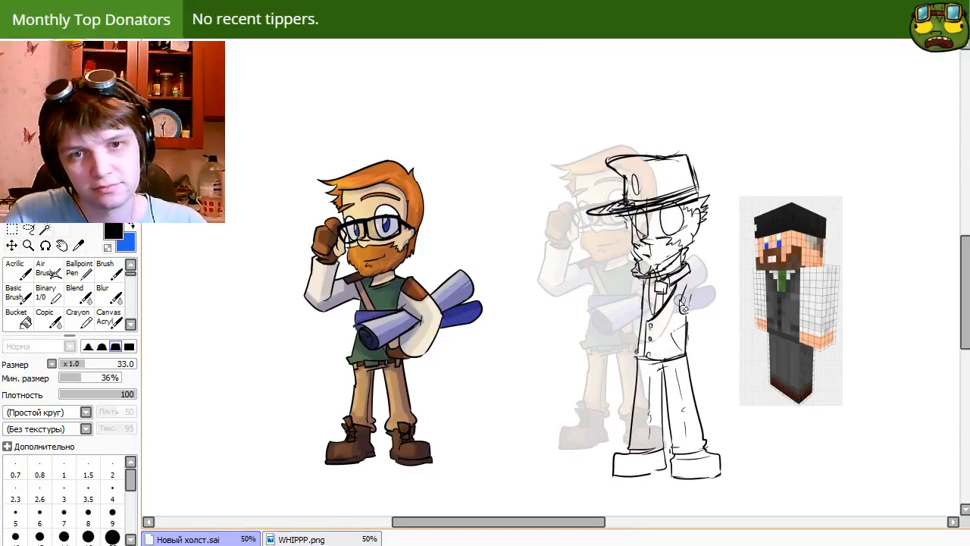
pyautogui.press('n')
pyautogui.press('e')
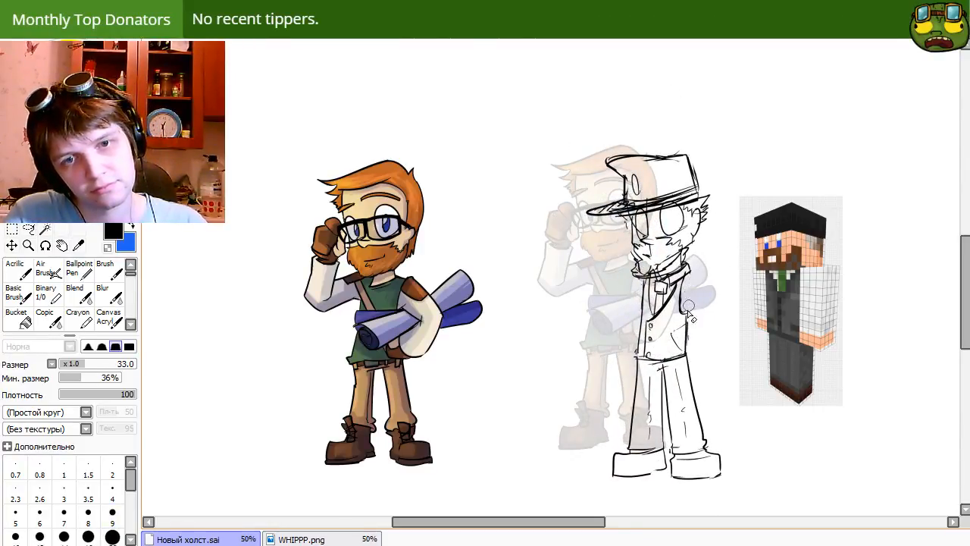
pyautogui.press('n')
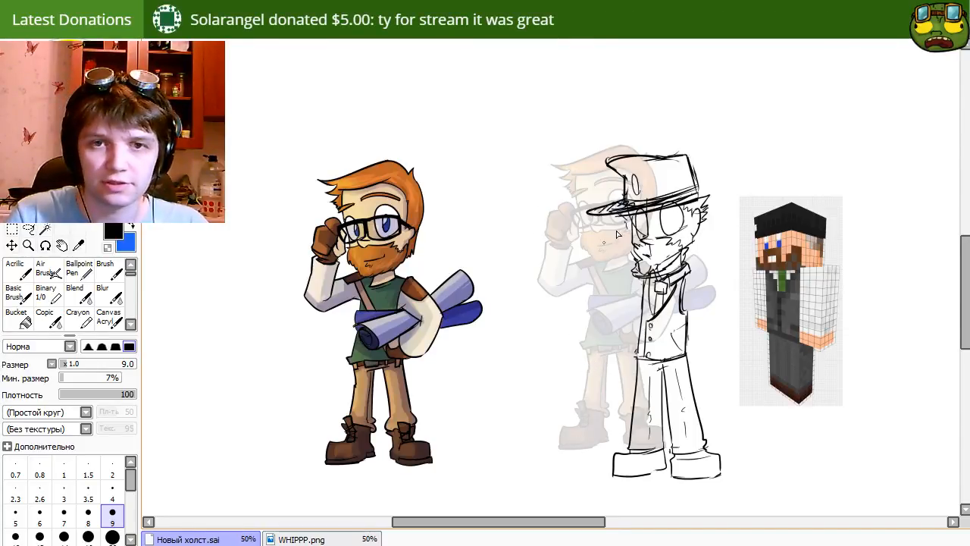
# Place the character sketch between the faded guide figure and the Minecraft skin reference, level with the coloured character.
pyautogui.moveTo(842, 158); pyautogui.dragTo(821, 204)
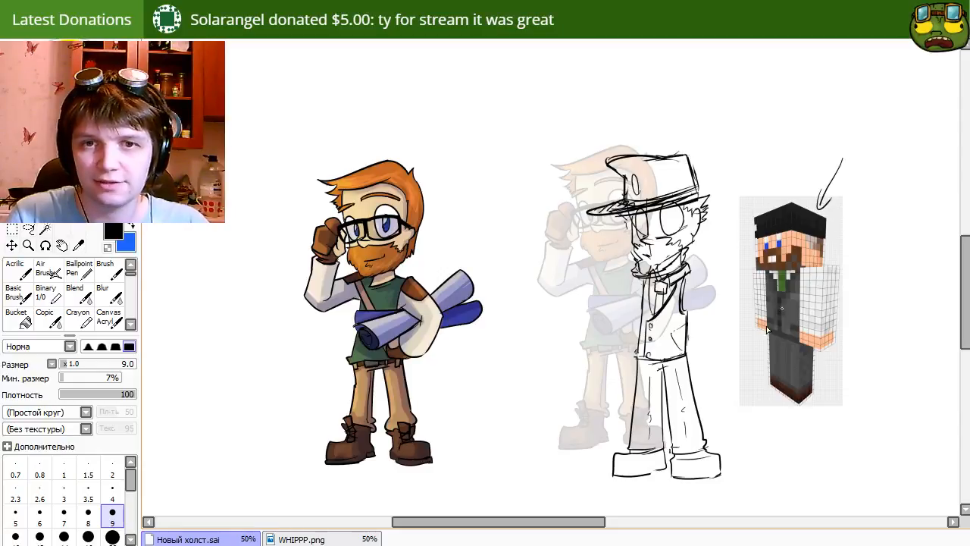
pyautogui.hotkey('ctrl', 'z')
pyautogui.moveTo(650, 425); pyautogui.dragTo(615, 414)
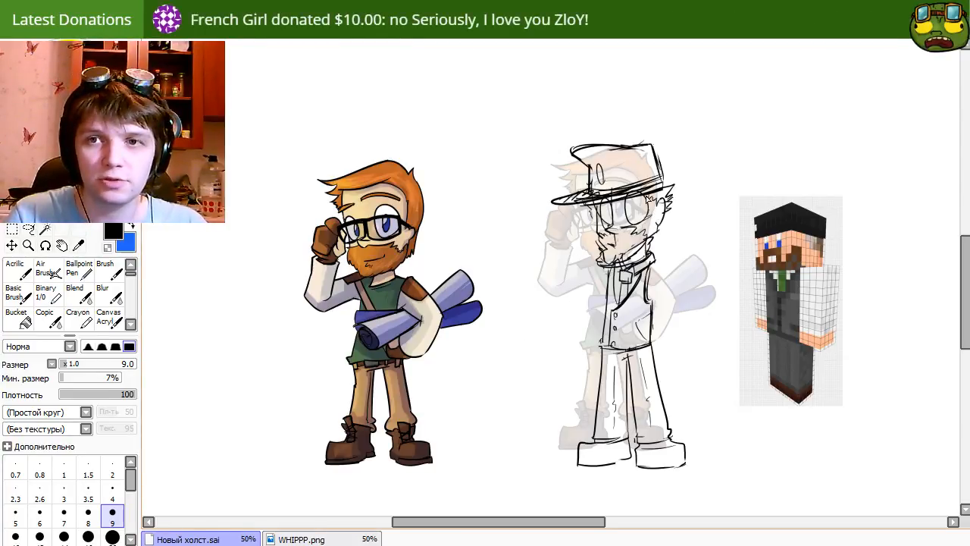
pyautogui.moveTo(648, 312)
pyautogui.mouseDown()
pyautogui.moveTo(734, 305)
pyautogui.moveTo(706, 309)
pyautogui.mouseUp()
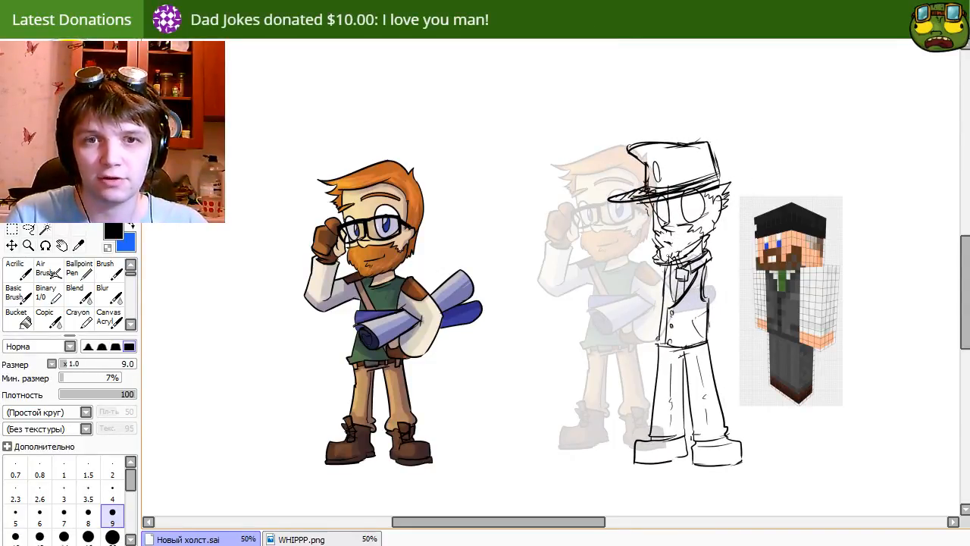
# Sketch the outer sleeve line from the shoulder to the elbow nearest the skin reference, and rough in the raised hand opposite.
pyautogui.press('e')
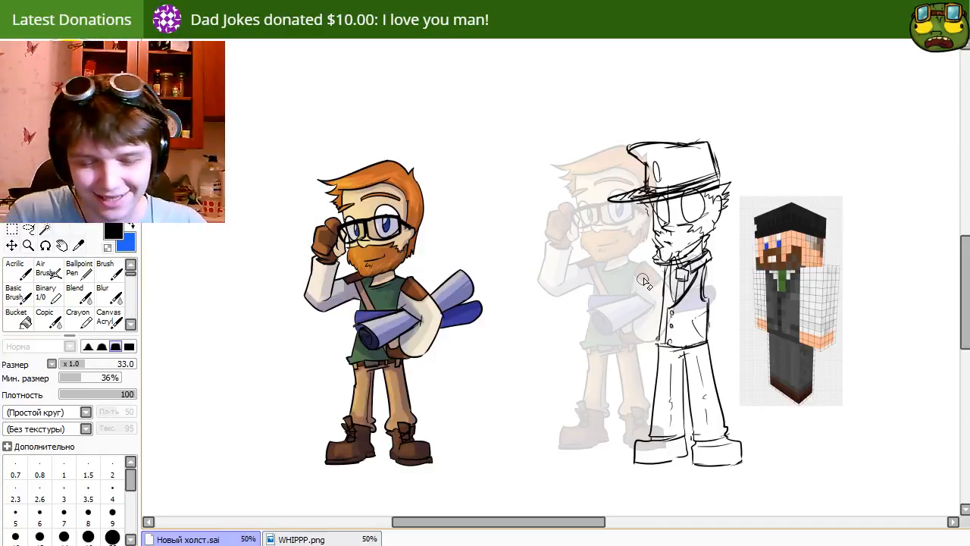
pyautogui.press('n')
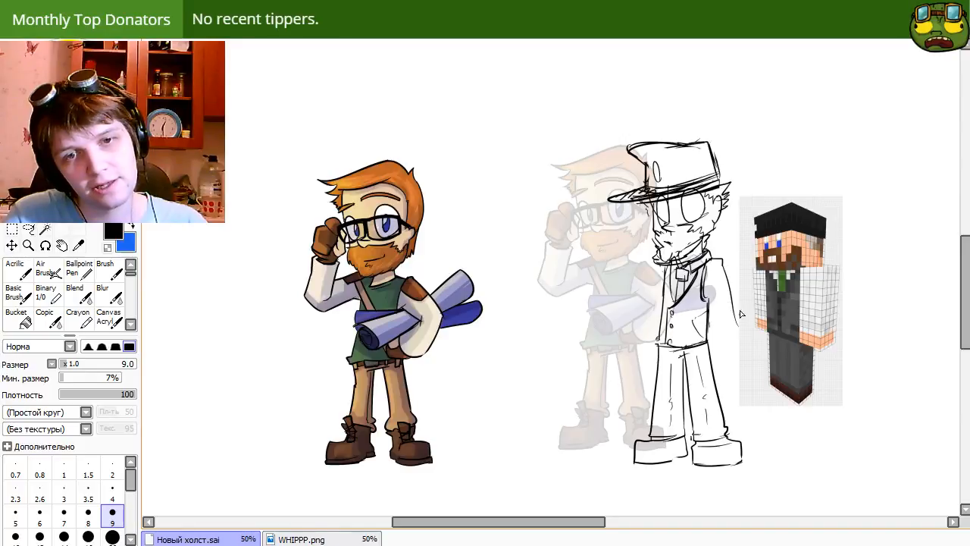
pyautogui.moveTo(723, 265); pyautogui.dragTo(741, 324)
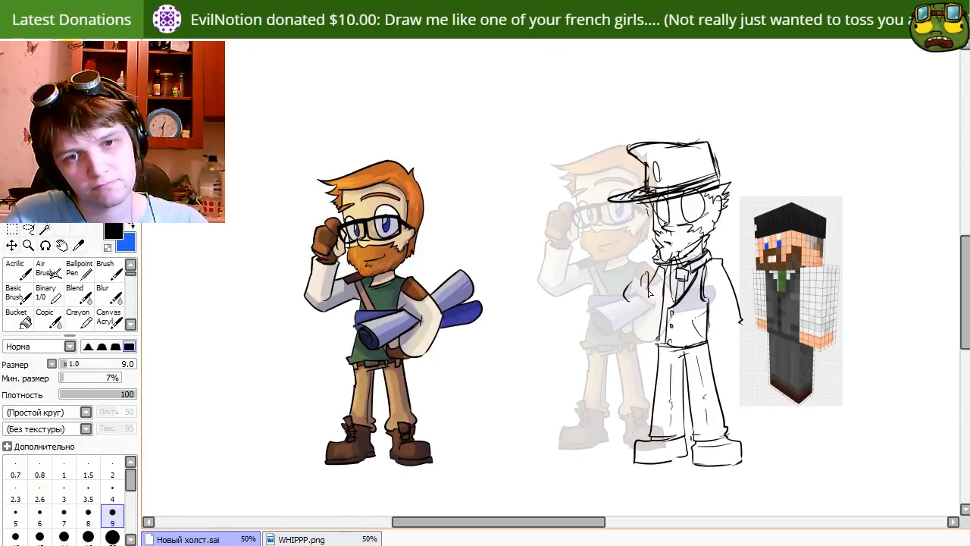
pyautogui.moveTo(651, 301); pyautogui.dragTo(637, 322)
pyautogui.moveTo(631, 284); pyautogui.dragTo(647, 307)
pyautogui.hotkey('ctrl', 'z')
# Sketch the bent forearm running back to the trouser waist, outline the raised arm's lower edge and clean up beside the vest.
pyautogui.moveTo(725, 301)
pyautogui.mouseDown()
pyautogui.moveTo(719, 329)
pyautogui.moveTo(738, 328)
pyautogui.moveTo(708, 358)
pyautogui.mouseUp()
pyautogui.moveTo(692, 326); pyautogui.dragTo(706, 355)
pyautogui.moveTo(692, 328); pyautogui.dragTo(701, 349)
pyautogui.moveTo(725, 306)
pyautogui.mouseDown()
pyautogui.moveTo(693, 333)
pyautogui.moveTo(705, 353)
pyautogui.mouseUp()
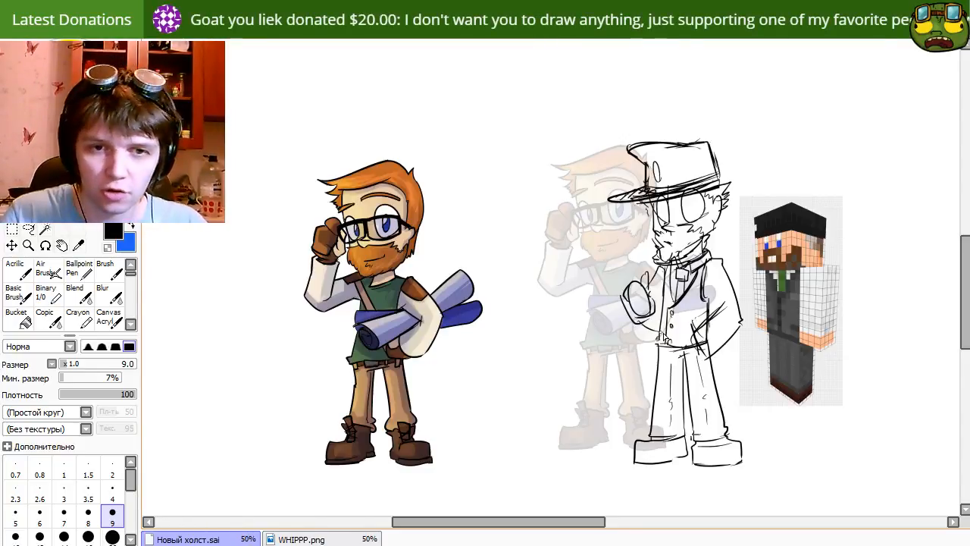
pyautogui.moveTo(647, 327); pyautogui.dragTo(656, 331)
pyautogui.press('e')
pyautogui.moveTo(657, 293); pyautogui.dragTo(656, 274)
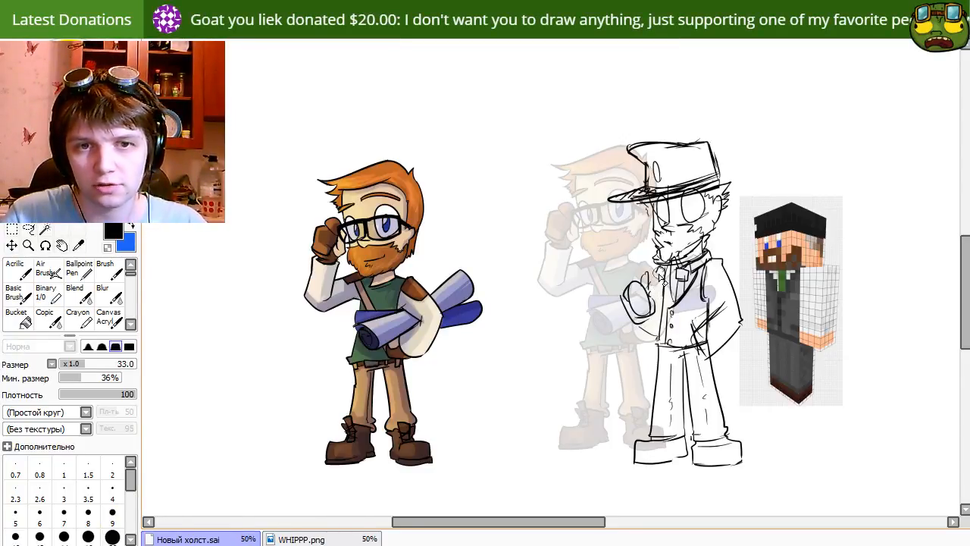
pyautogui.press('n')
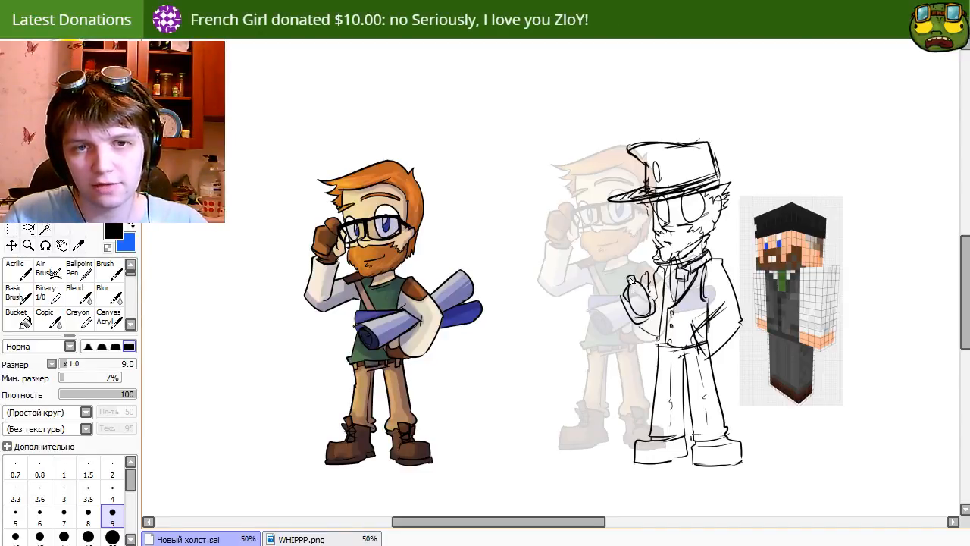
# Redraw the thumb and fingers of the raised hand, and add pupils to the eyes.
pyautogui.hotkey('ctrl', 'z')
pyautogui.moveTo(635, 283); pyautogui.dragTo(650, 314)
pyautogui.hotkey('ctrl', 'z')
pyautogui.hotkey('ctrl', 'z')
pyautogui.hotkey('ctrl', 'z')
pyautogui.moveTo(635, 282); pyautogui.dragTo(647, 311)
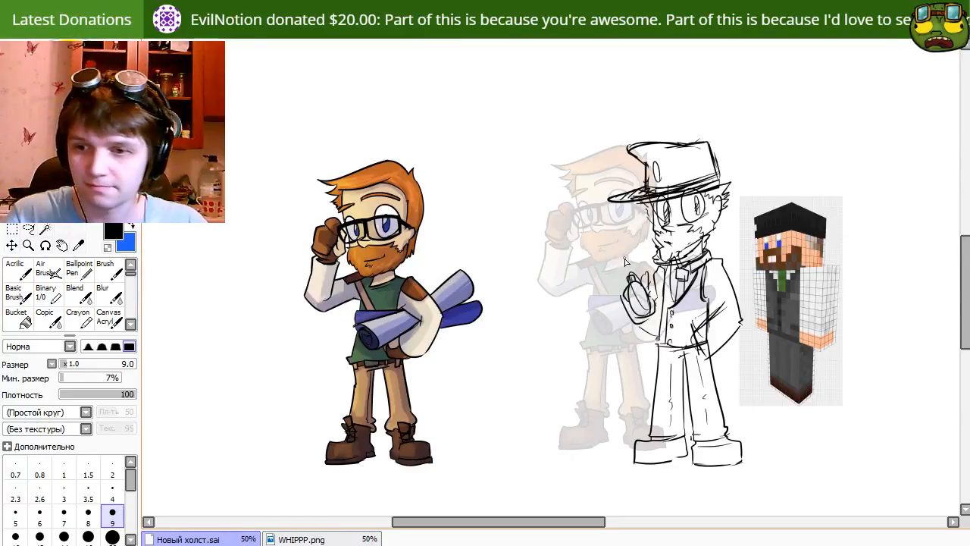
# Clean up the hand at the waist and move the finished sketch to the far side of the coloured reference character.
pyautogui.moveTo(769, 286)
pyautogui.mouseDown()
pyautogui.moveTo(688, 308)
pyautogui.moveTo(678, 353)
pyautogui.moveTo(736, 332)
pyautogui.moveTo(680, 396)
pyautogui.moveTo(684, 382)
pyautogui.mouseUp()
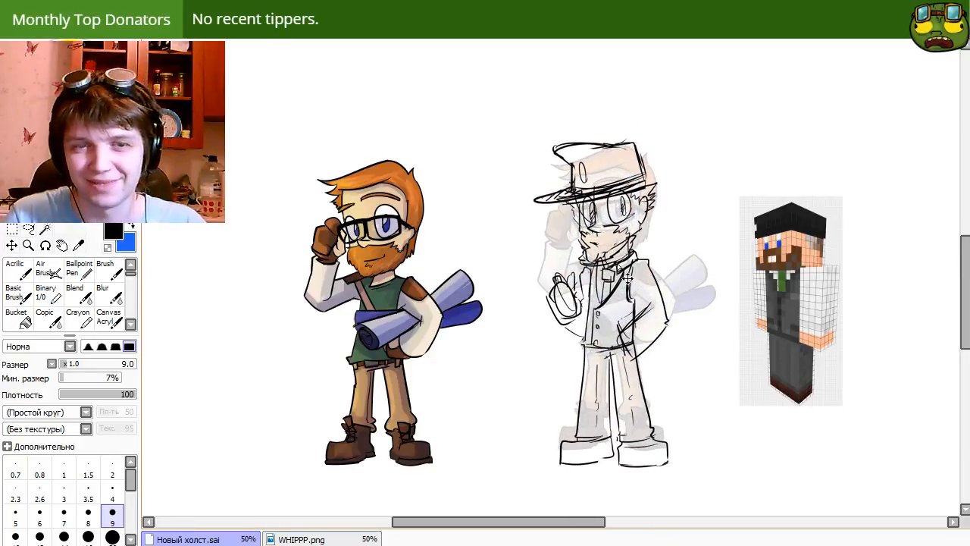
pyautogui.moveTo(578, 257)
pyautogui.mouseDown()
pyautogui.moveTo(508, 273)
pyautogui.moveTo(748, 303)
pyautogui.moveTo(657, 324)
pyautogui.mouseUp()
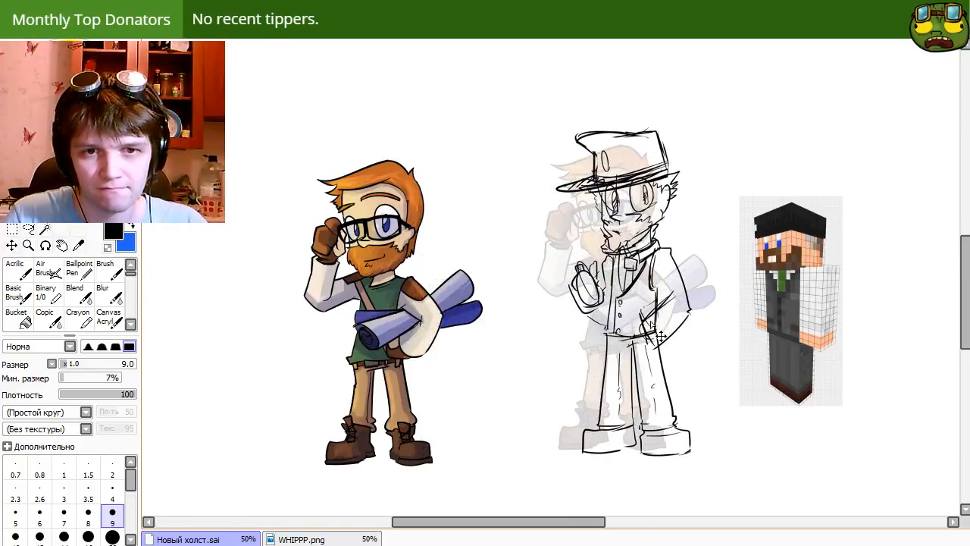
pyautogui.press('e')
pyautogui.press('n')
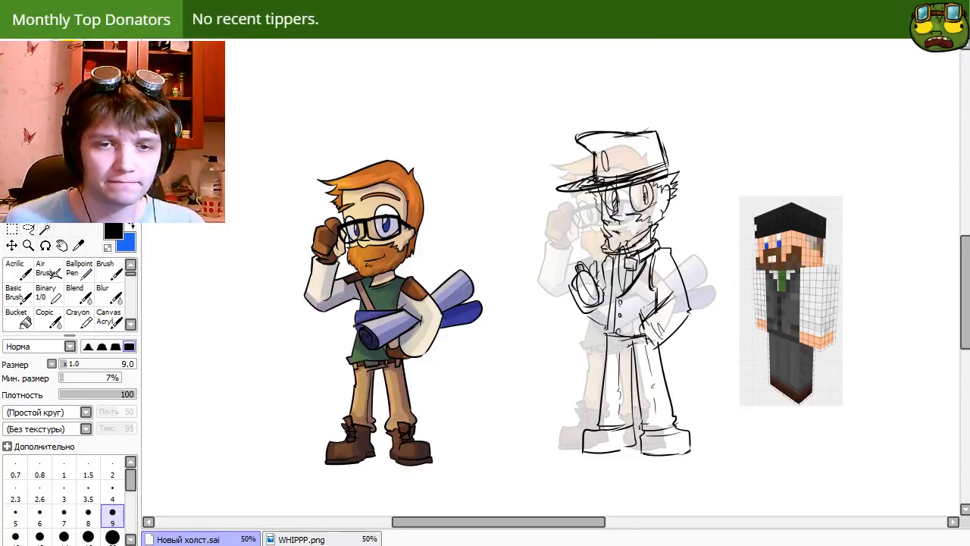
pyautogui.moveTo(653, 337)
pyautogui.mouseDown()
pyautogui.moveTo(388, 344)
pyautogui.moveTo(275, 362)
pyautogui.moveTo(262, 350)
pyautogui.mouseUp()
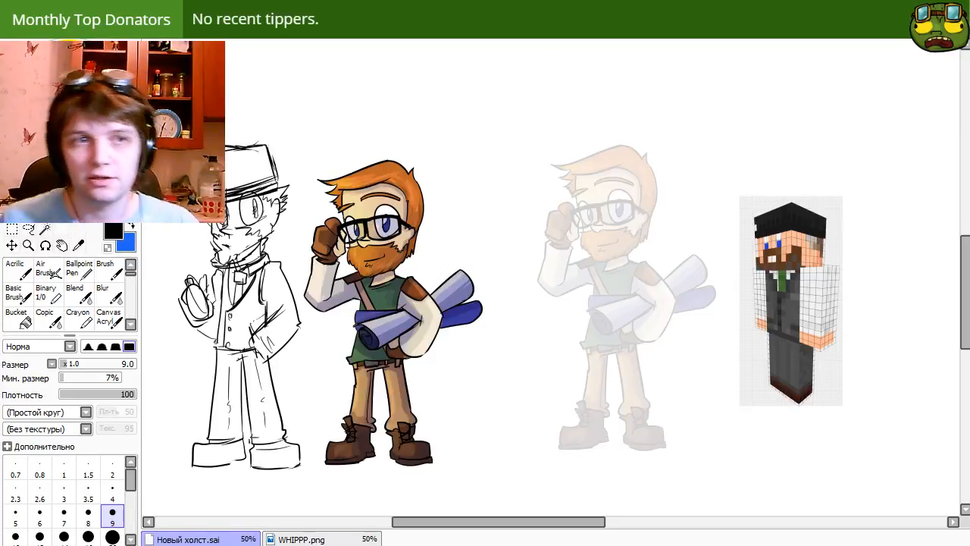
# Paste the browser screenshot of the dark-suited Minecraft skin and position it so the whole skin is visible on the canvas.
pyautogui.hotkey('ctrl', 'v')
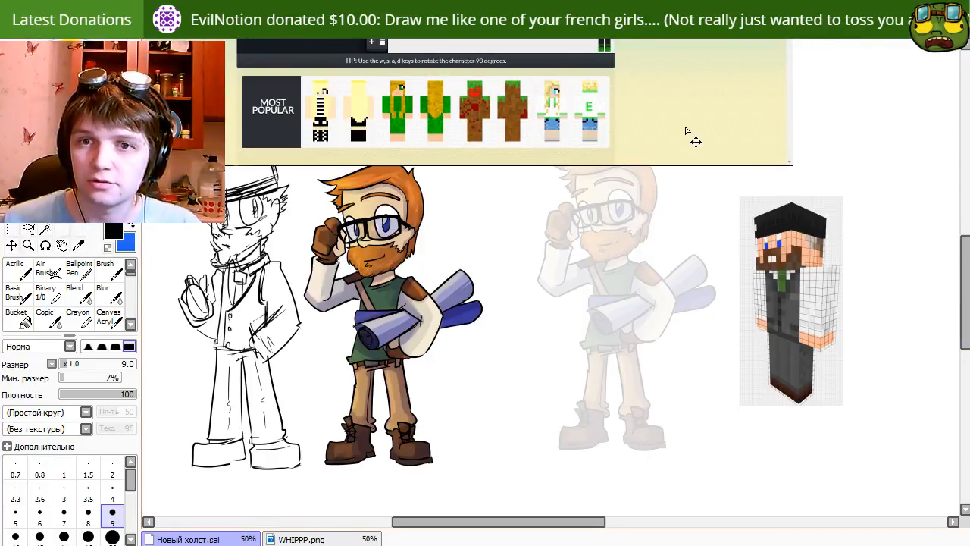
pyautogui.moveTo(686, 128); pyautogui.dragTo(691, 300)
pyautogui.moveTo(658, 198); pyautogui.dragTo(699, 312)
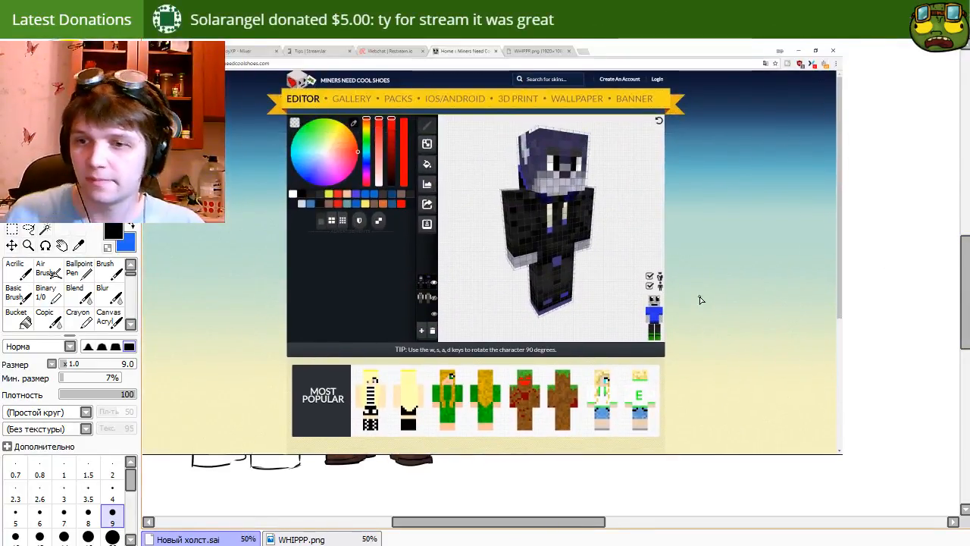
# Crop the pasted screenshot to the dark-suited skin figure and place it over the bearded skin reference.
pyautogui.click(12, 229)
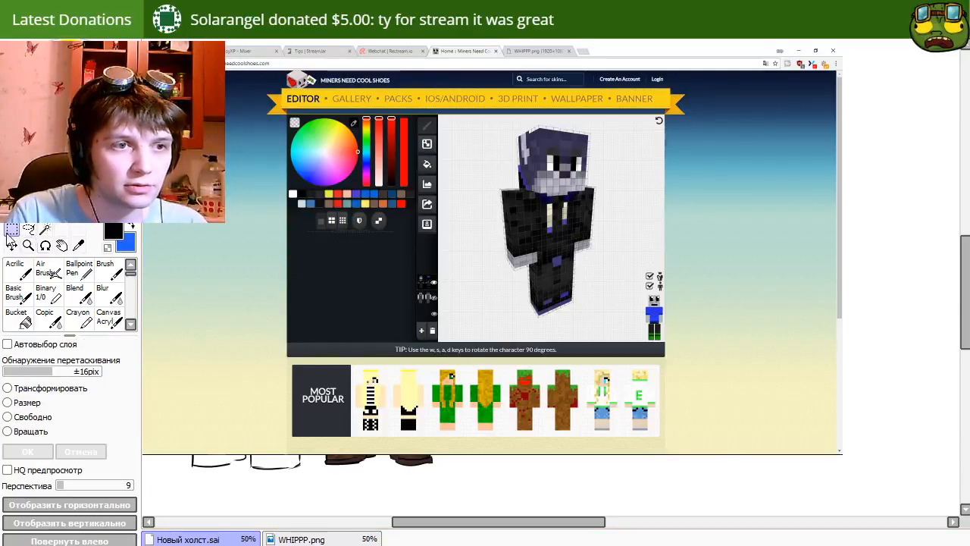
pyautogui.moveTo(500, 122); pyautogui.dragTo(600, 317)
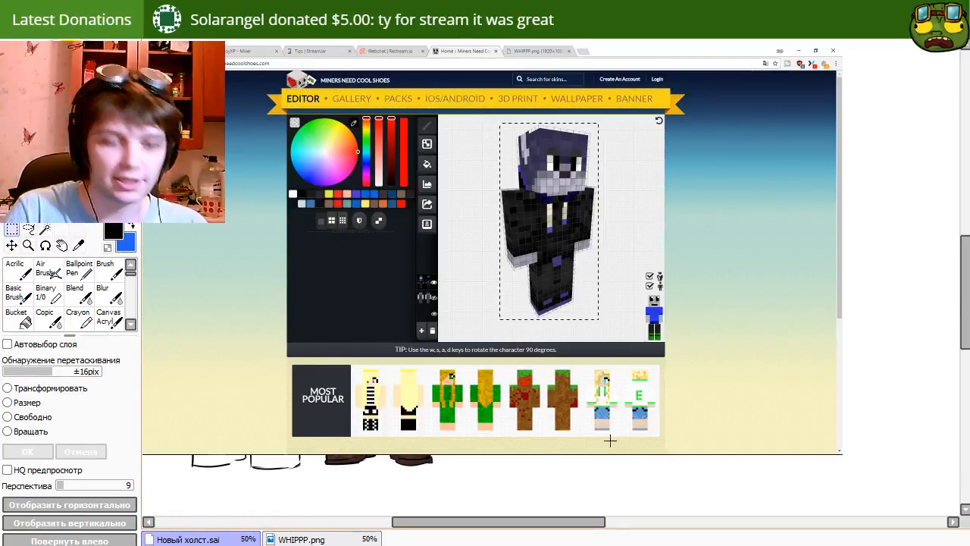
pyautogui.hotkey('ctrl', 'x')
pyautogui.hotkey('ctrl', 'v')
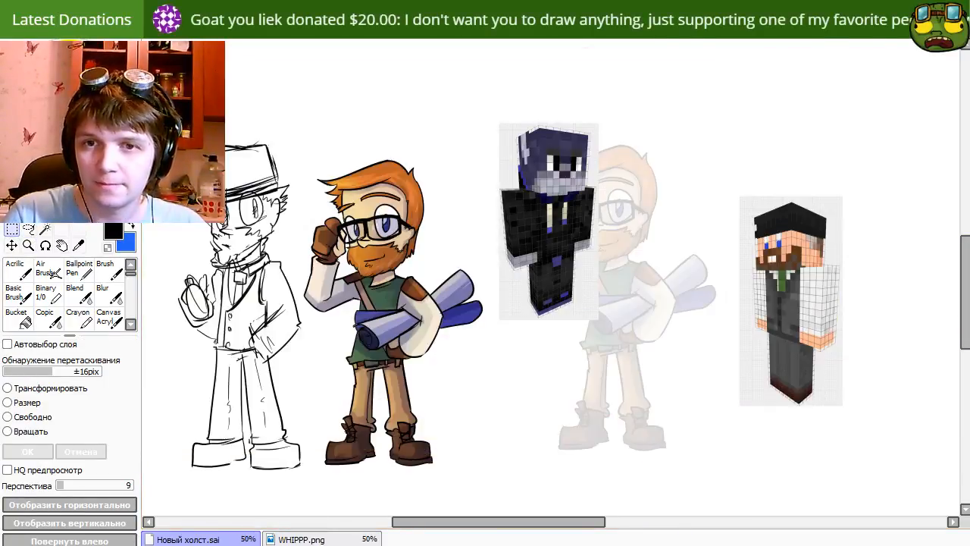
pyautogui.moveTo(524, 228); pyautogui.dragTo(807, 295)
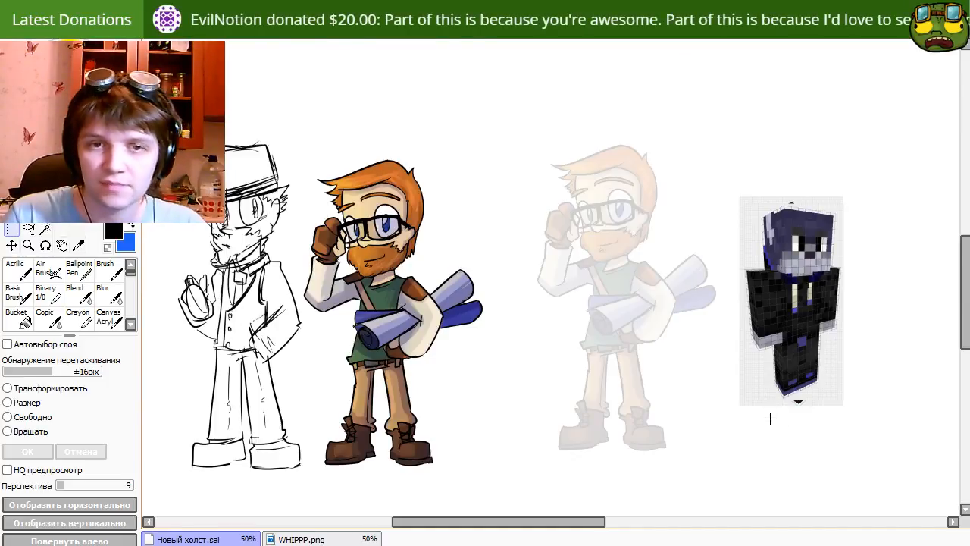
pyautogui.press('n')
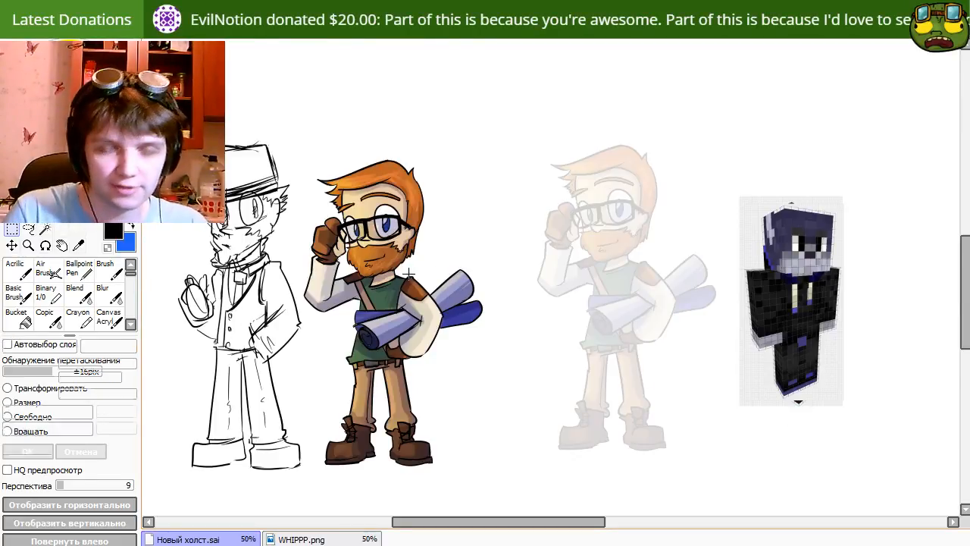
pyautogui.moveTo(626, 175)
pyautogui.mouseDown()
pyautogui.moveTo(608, 242)
pyautogui.moveTo(620, 171)
pyautogui.mouseUp()
pyautogui.hotkey('ctrl', 'z')
pyautogui.moveTo(582, 215)
pyautogui.mouseDown()
pyautogui.moveTo(600, 243)
pyautogui.moveTo(638, 220)
pyautogui.moveTo(617, 234)
pyautogui.moveTo(594, 170)
pyautogui.moveTo(614, 238)
pyautogui.mouseUp()
pyautogui.hotkey('ctrl', 'z')
pyautogui.hotkey('ctrl', 'z')
pyautogui.hotkey('ctrl', 'z')
pyautogui.hotkey('ctrl', 'z')
pyautogui.hotkey('ctrl', 'z')
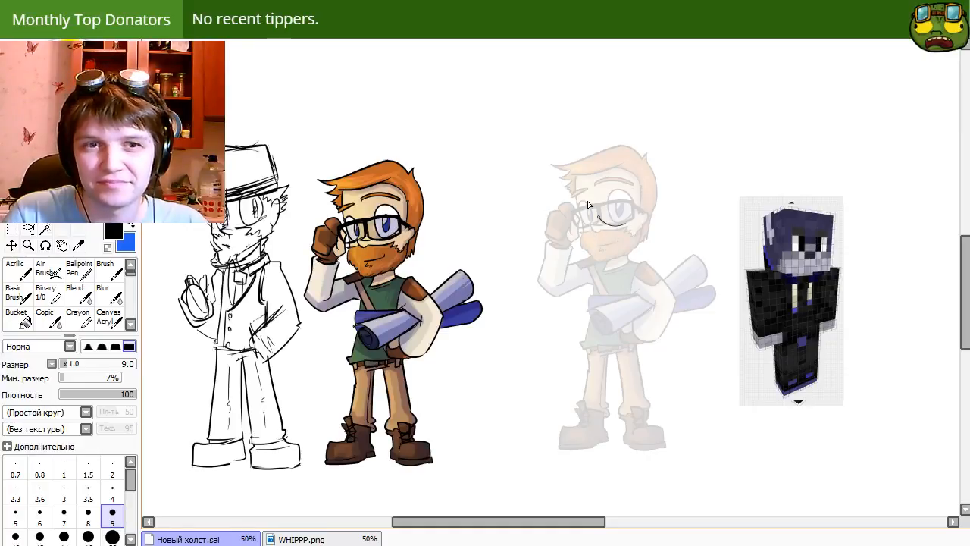
pyautogui.moveTo(587, 201)
pyautogui.mouseDown()
pyautogui.moveTo(623, 239)
pyautogui.moveTo(607, 241)
pyautogui.mouseUp()
pyautogui.hotkey('ctrl', 'z')
pyautogui.hotkey('ctrl', 'z')
pyautogui.moveTo(630, 200); pyautogui.dragTo(598, 226)
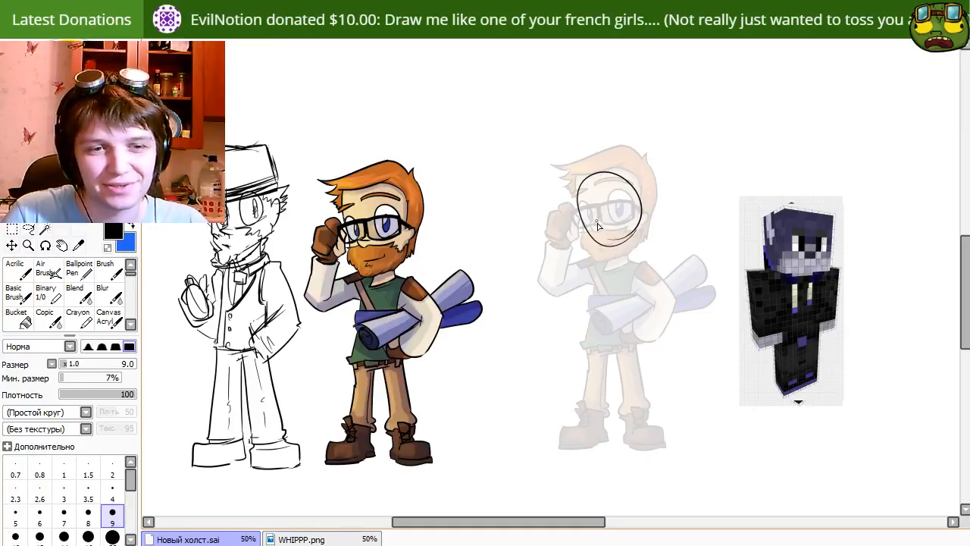
pyautogui.hotkey('ctrl', 'z')
pyautogui.moveTo(603, 170)
pyautogui.mouseDown()
pyautogui.moveTo(627, 168)
pyautogui.moveTo(610, 254)
pyautogui.mouseUp()
pyautogui.hotkey('ctrl', 'z')
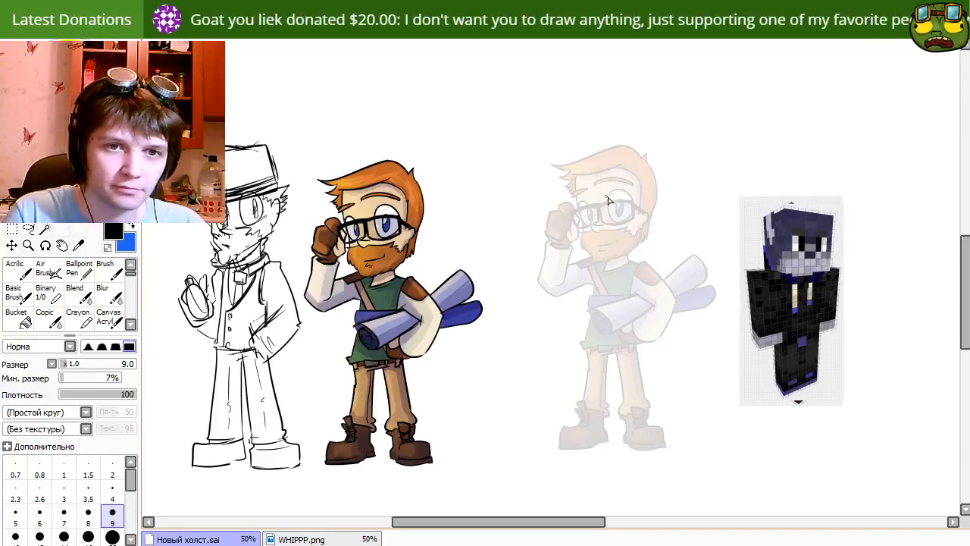
pyautogui.moveTo(641, 216); pyautogui.dragTo(601, 232)
pyautogui.hotkey('ctrl', 'z')
# Sketch a tapered head oval over the guide figure's head, with a vertical centre line and a wider jaw curve below.
pyautogui.moveTo(653, 195)
pyautogui.mouseDown()
pyautogui.moveTo(582, 183)
pyautogui.moveTo(637, 226)
pyautogui.mouseUp()
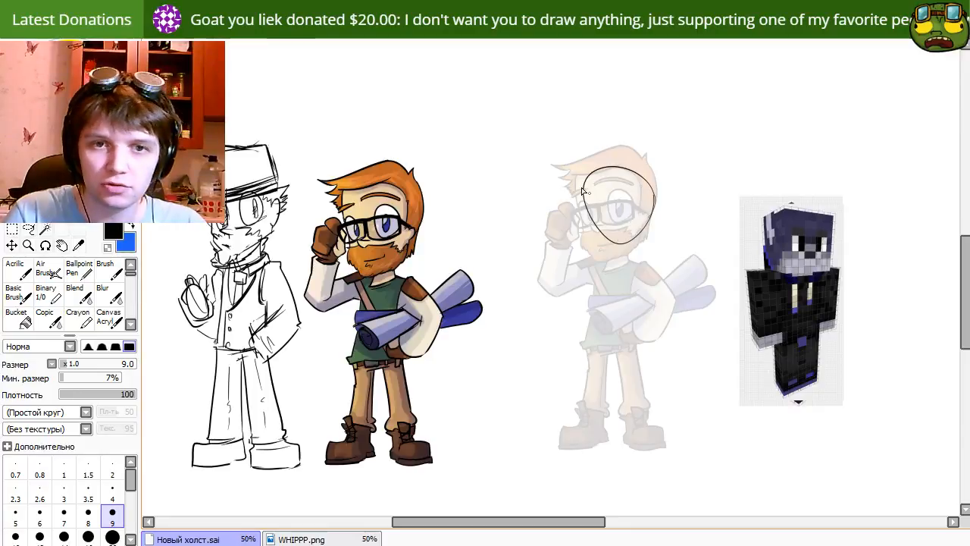
pyautogui.moveTo(618, 181); pyautogui.dragTo(628, 248)
pyautogui.moveTo(591, 220)
pyautogui.mouseDown()
pyautogui.moveTo(600, 259)
pyautogui.moveTo(644, 263)
pyautogui.moveTo(616, 255)
pyautogui.moveTo(653, 241)
pyautogui.mouseUp()
# Transform the head sketch by skewing its upper edge slightly toward the skin reference, and nudge it into place.
pyautogui.hotkey('ctrl', 't')
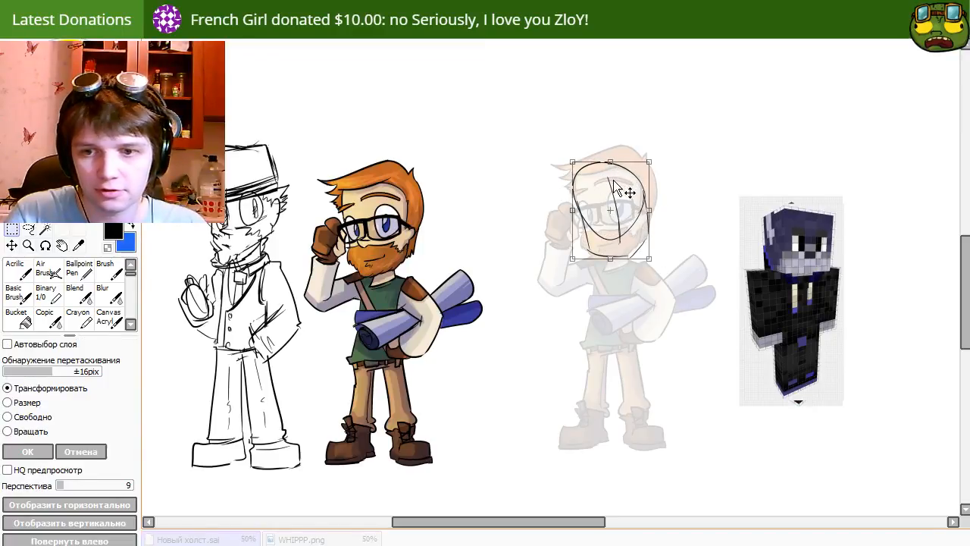
pyautogui.moveTo(610, 161); pyautogui.dragTo(615, 162)
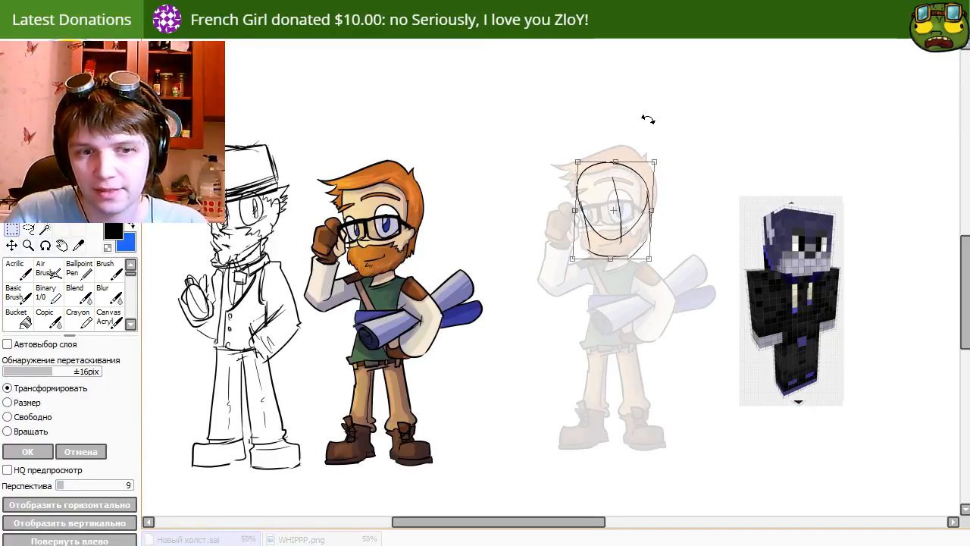
pyautogui.press('Return')
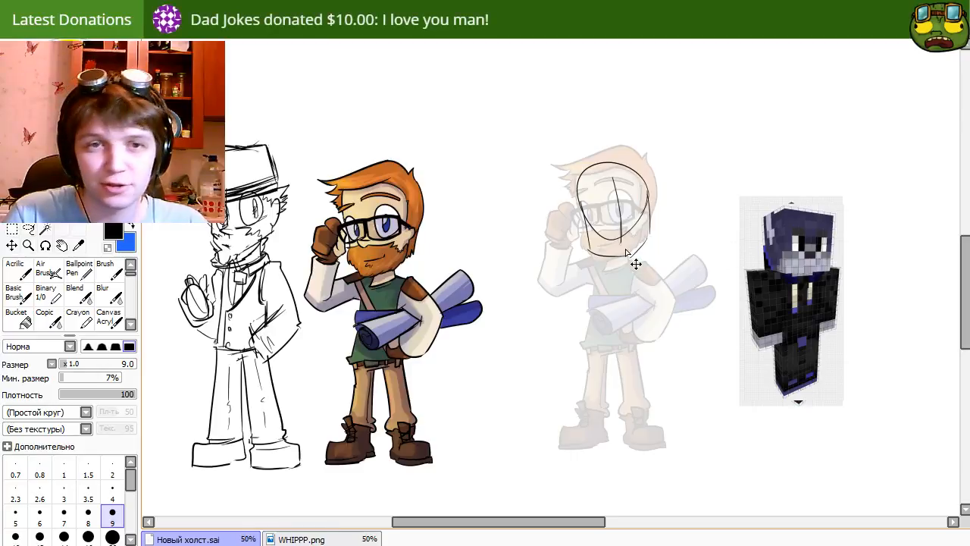
pyautogui.moveTo(625, 251)
pyautogui.mouseDown()
pyautogui.moveTo(606, 225)
pyautogui.moveTo(623, 251)
pyautogui.mouseUp()
# Redraw the cheek and jaw as a rounder curve, and erase the centre line and the inner oval's lower edge.
pyautogui.press('e')
pyautogui.moveTo(651, 211); pyautogui.dragTo(648, 234)
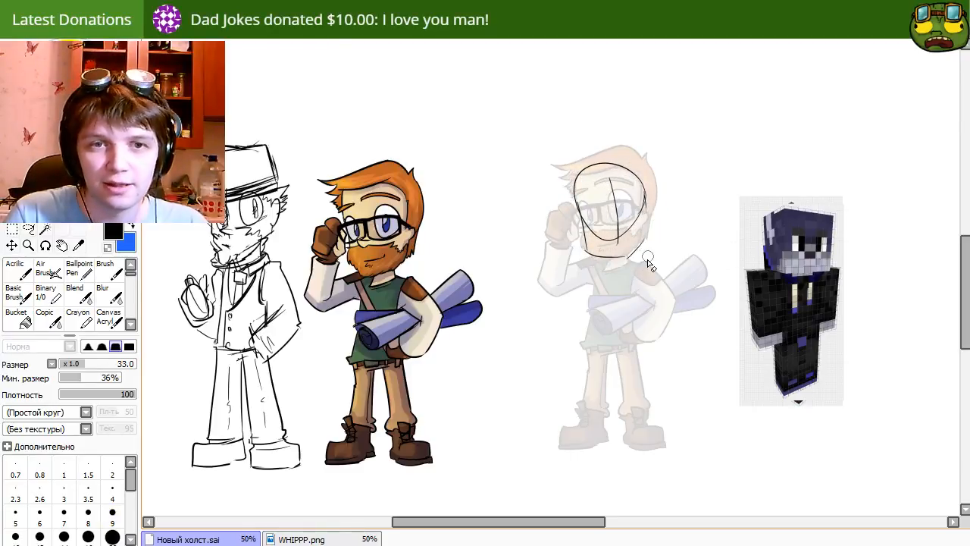
pyautogui.press('n')
pyautogui.moveTo(580, 245); pyautogui.dragTo(631, 256)
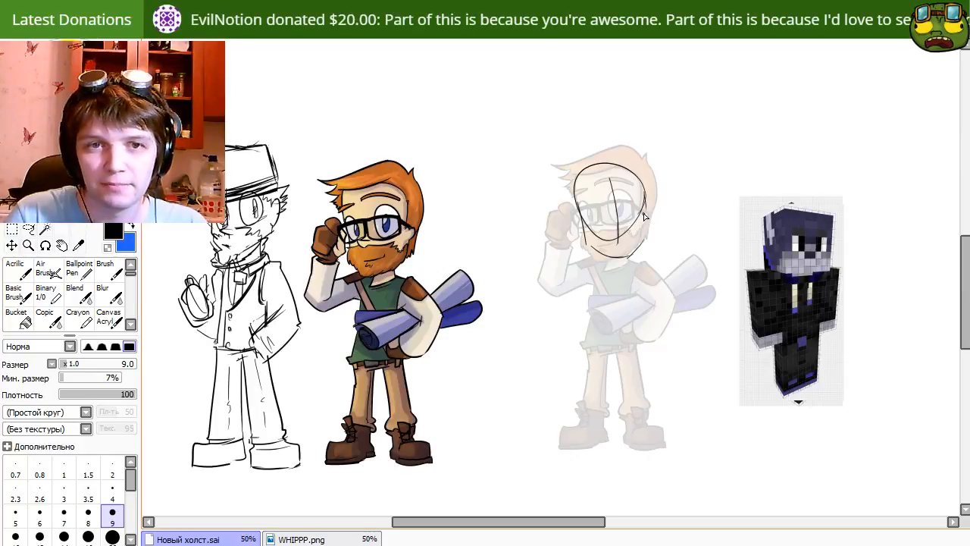
pyautogui.moveTo(645, 202)
pyautogui.mouseDown()
pyautogui.moveTo(646, 242)
pyautogui.moveTo(615, 202)
pyautogui.mouseUp()
pyautogui.press('e')
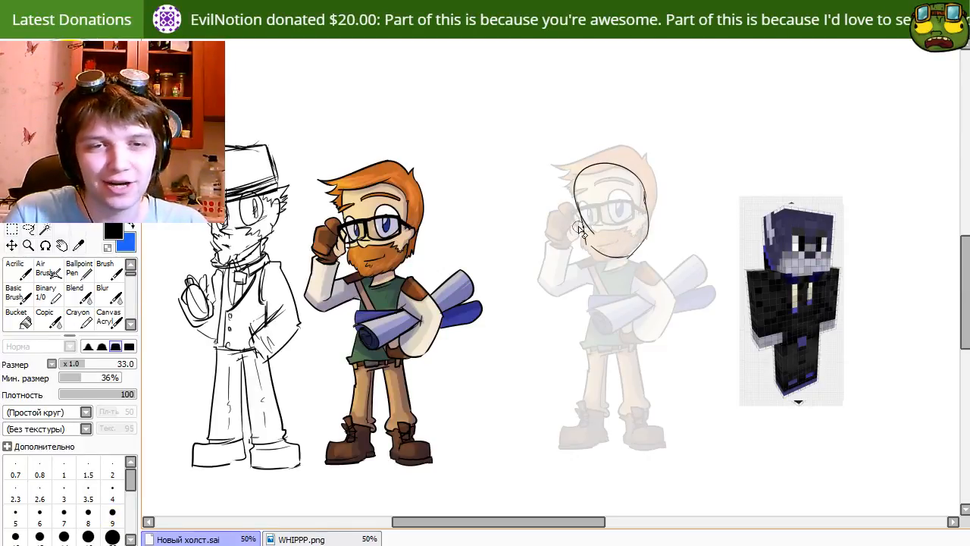
# Nudge the head sketch slightly up toward the hair of the guide figure, and draw two pointed ears on top of the head.
pyautogui.press('n')
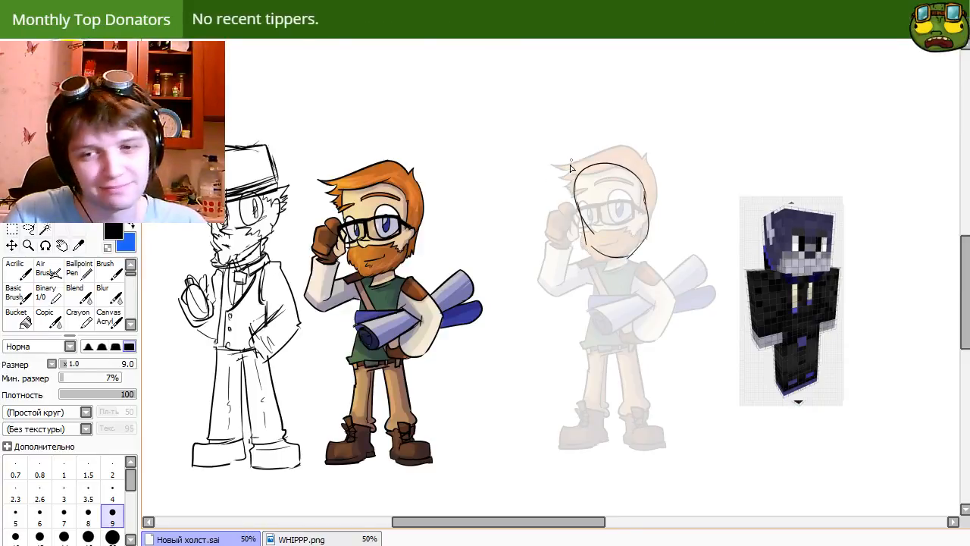
pyautogui.moveTo(635, 236); pyautogui.dragTo(631, 234)
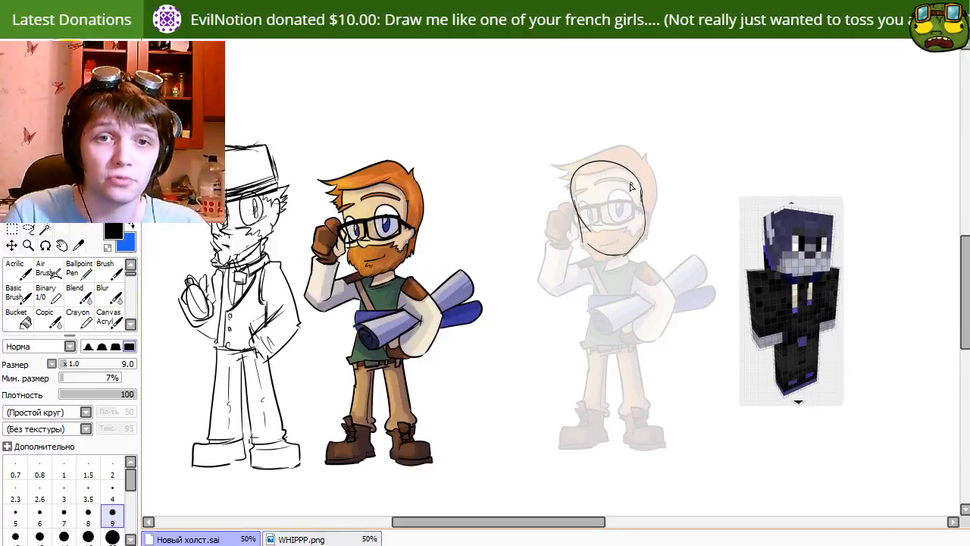
pyautogui.moveTo(608, 160)
pyautogui.mouseDown()
pyautogui.moveTo(653, 172)
pyautogui.moveTo(640, 175)
pyautogui.moveTo(653, 183)
pyautogui.moveTo(641, 189)
pyautogui.moveTo(643, 210)
pyautogui.moveTo(619, 192)
pyautogui.moveTo(632, 196)
pyautogui.moveTo(634, 163)
pyautogui.moveTo(657, 148)
pyautogui.mouseUp()
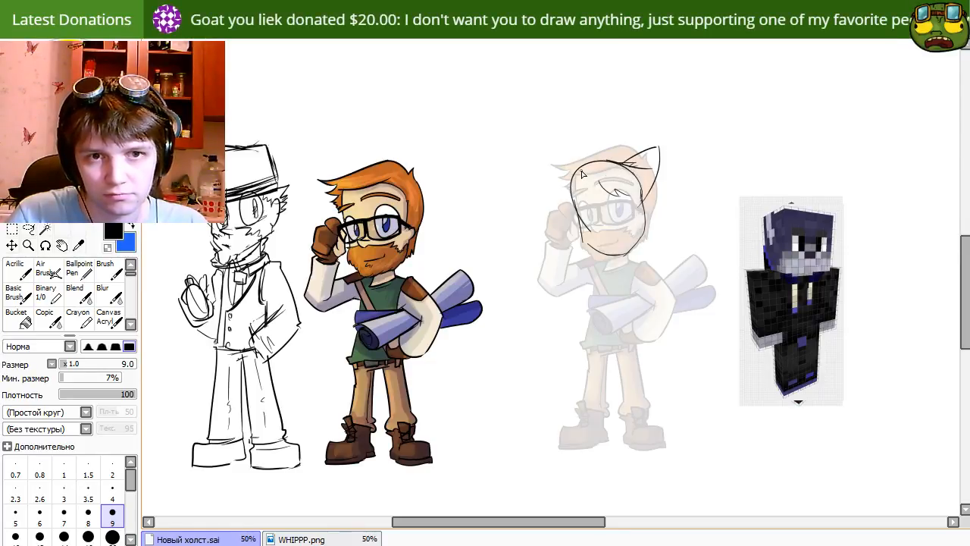
pyautogui.moveTo(591, 168)
pyautogui.mouseDown()
pyautogui.moveTo(549, 171)
pyautogui.moveTo(583, 204)
pyautogui.moveTo(569, 165)
pyautogui.moveTo(566, 201)
pyautogui.mouseUp()
pyautogui.hotkey('ctrl', 'z')
pyautogui.hotkey('ctrl', 'z')
pyautogui.moveTo(599, 170)
pyautogui.mouseDown()
pyautogui.moveTo(567, 179)
pyautogui.moveTo(584, 218)
pyautogui.mouseUp()
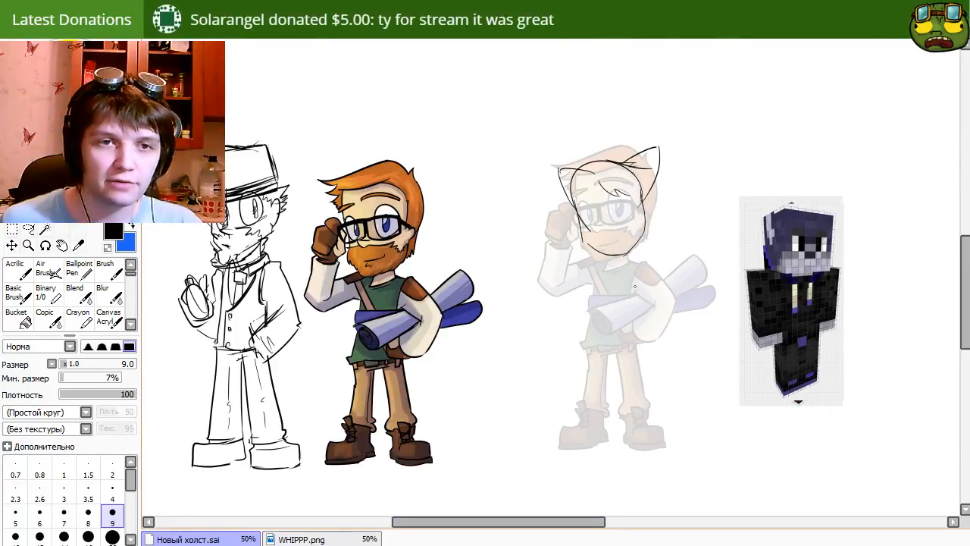
# Paste the channel page screenshot, crop it to the Awoogah banner with the purple wolf, and place the banner above the guide figure.
pyautogui.hotkey('ctrl', 'v')
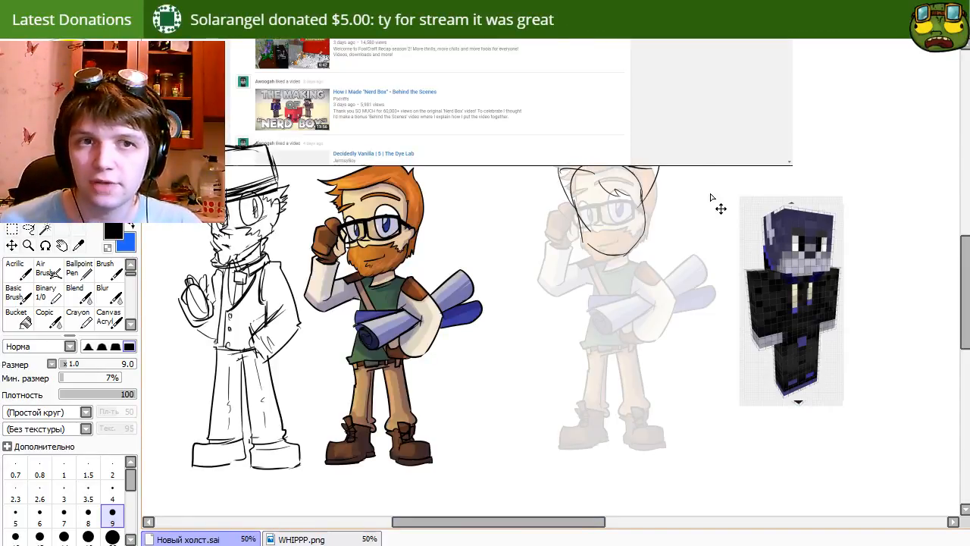
pyautogui.moveTo(684, 119)
pyautogui.mouseDown()
pyautogui.moveTo(643, 278)
pyautogui.moveTo(659, 411)
pyautogui.moveTo(692, 428)
pyautogui.mouseUp()
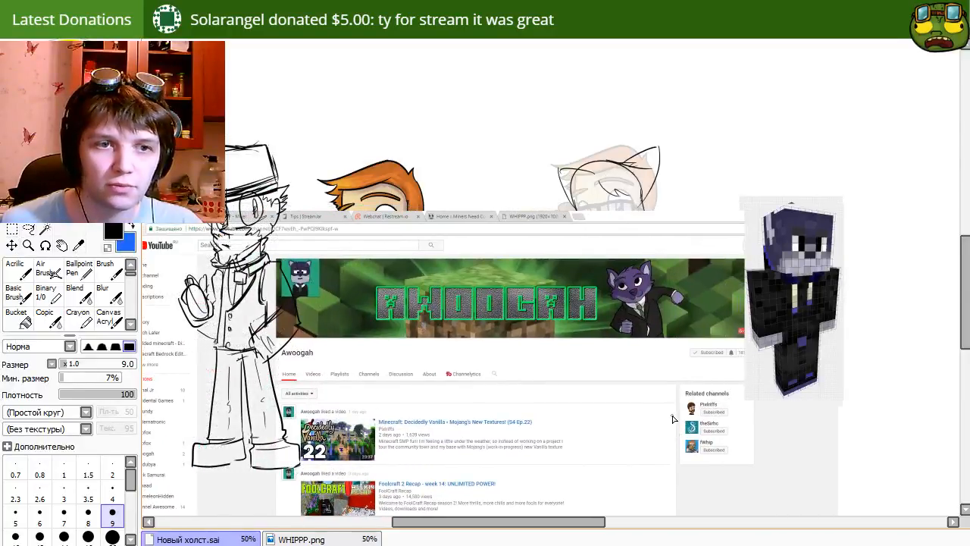
pyautogui.click(12, 229)
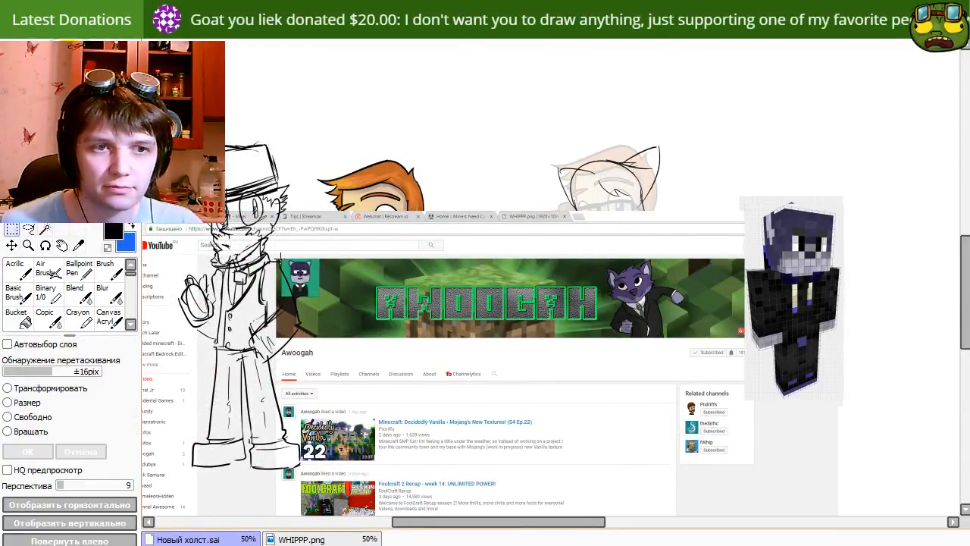
pyautogui.moveTo(269, 258); pyautogui.dragTo(684, 342)
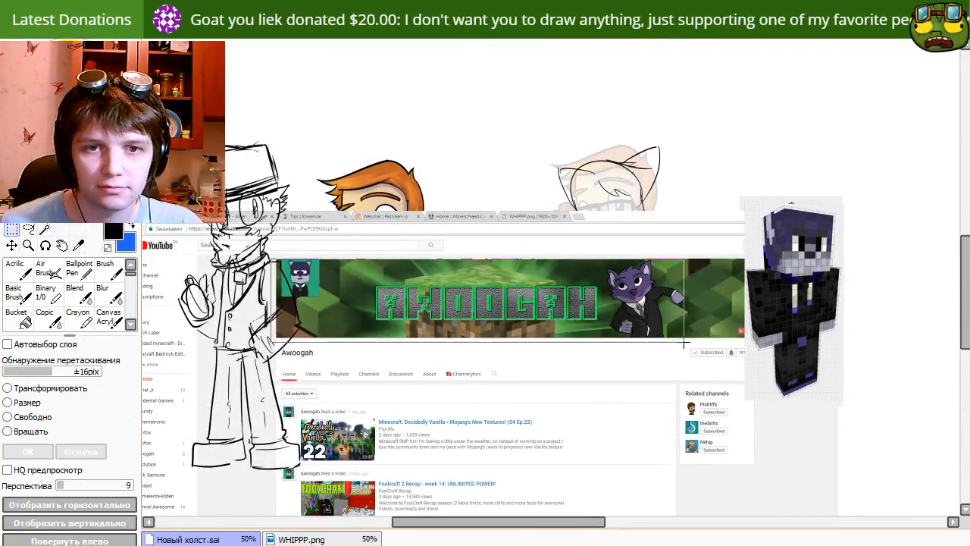
pyautogui.hotkey('ctrl', 'x')
pyautogui.hotkey('ctrl', 'v')
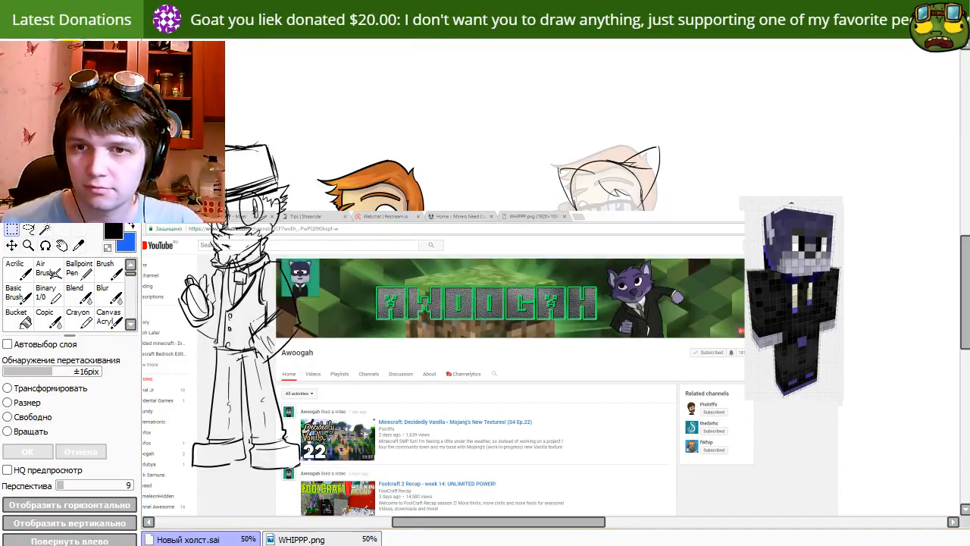
pyautogui.moveTo(644, 374); pyautogui.dragTo(780, 139)
pyautogui.scroll(2, 697, 191)
pyautogui.moveTo(684, 184); pyautogui.dragTo(658, 240)
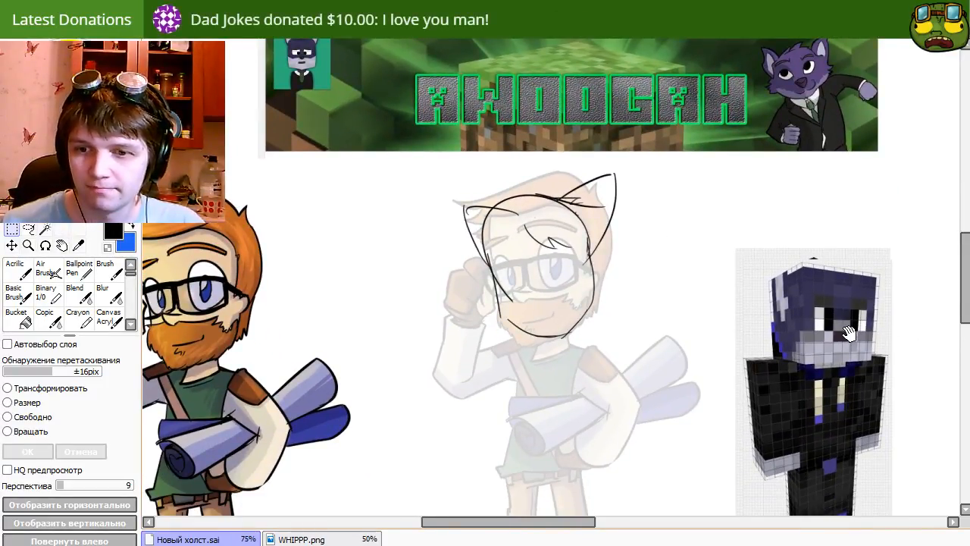
pyautogui.moveTo(846, 330); pyautogui.dragTo(809, 304)
pyautogui.moveTo(662, 330); pyautogui.dragTo(704, 376)
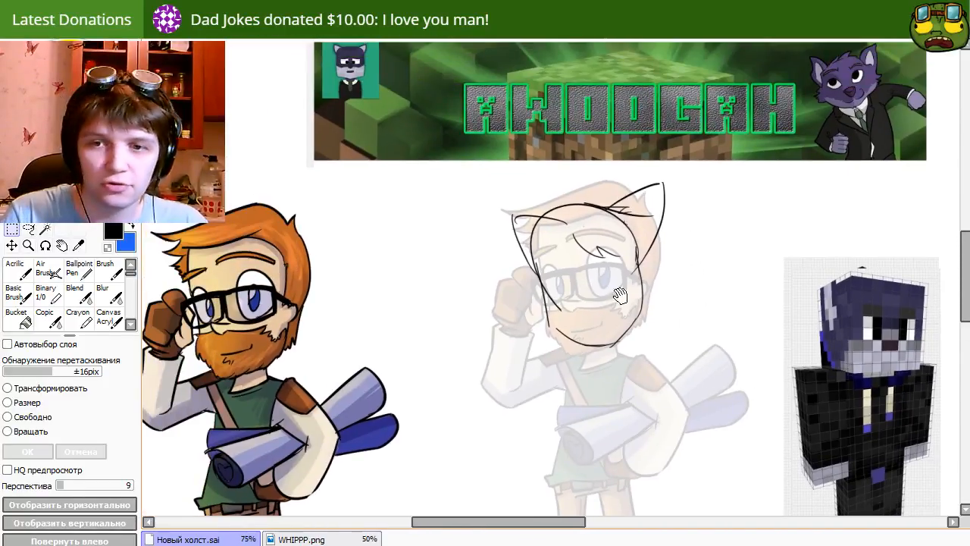
pyautogui.moveTo(641, 332)
pyautogui.mouseDown()
pyautogui.moveTo(700, 373)
pyautogui.moveTo(658, 342)
pyautogui.mouseUp()
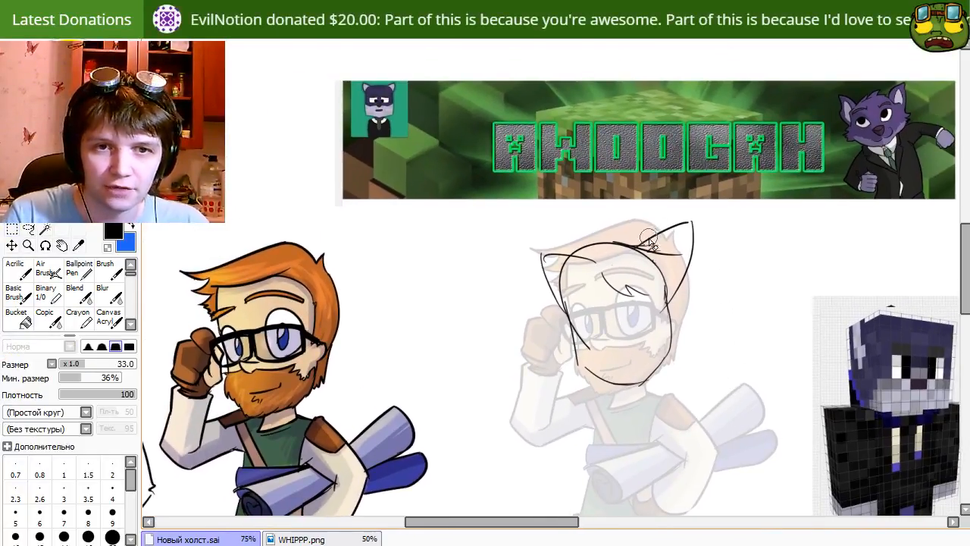
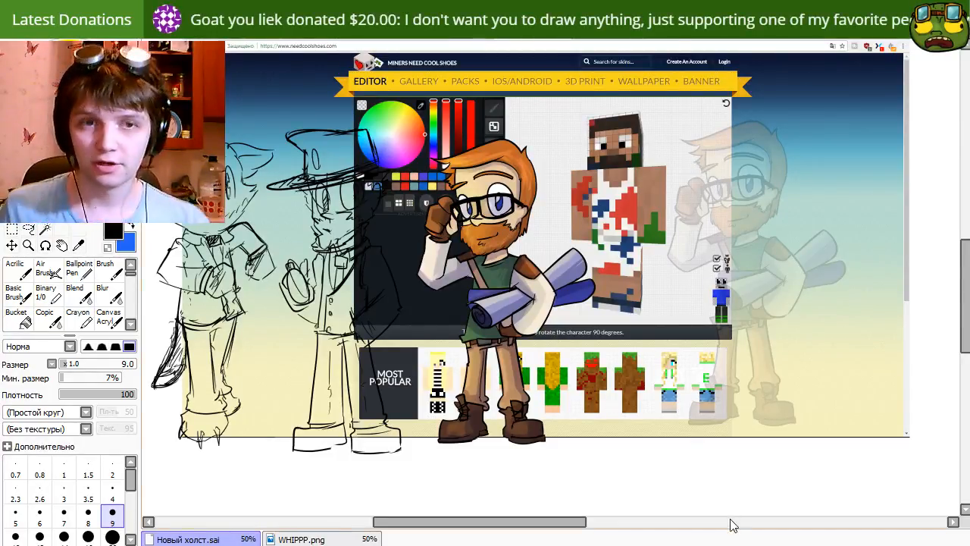
# Crop the pasted skin editor screenshot to the bearded figure in paint-splattered clothes and remove the rest of the screenshot.
pyautogui.press('m')
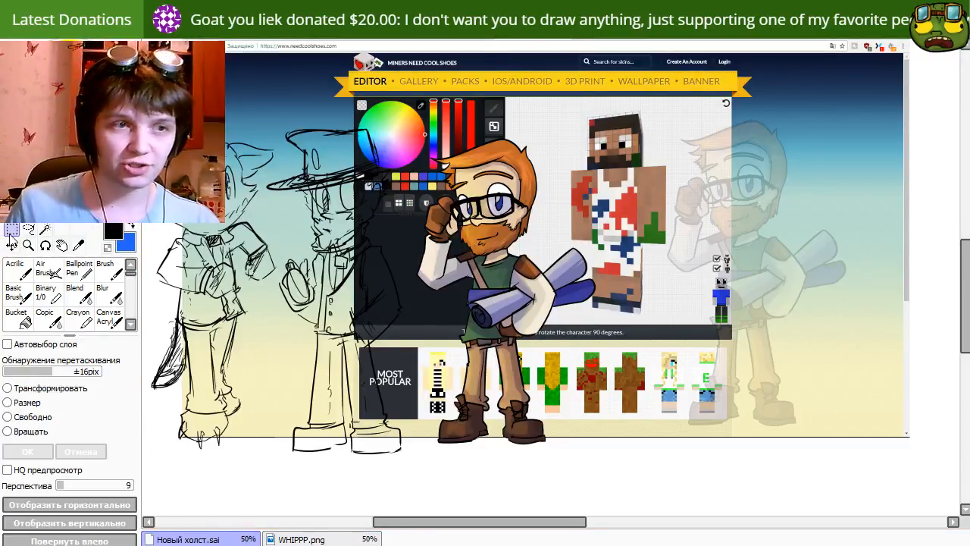
pyautogui.moveTo(571, 107); pyautogui.dragTo(666, 318)
pyautogui.hotkey('ctrl', 'x')
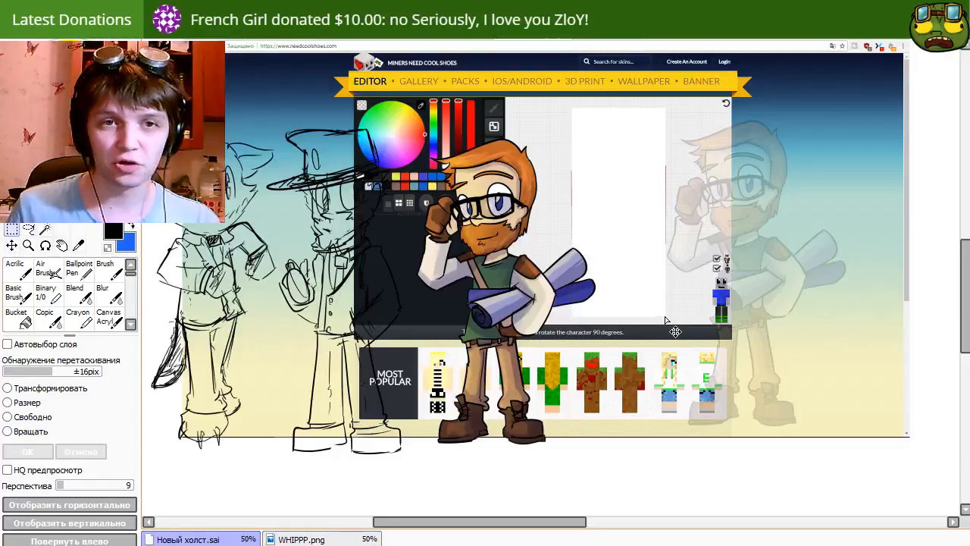
pyautogui.hotkey('ctrl', 'v')
pyautogui.press('Delete')
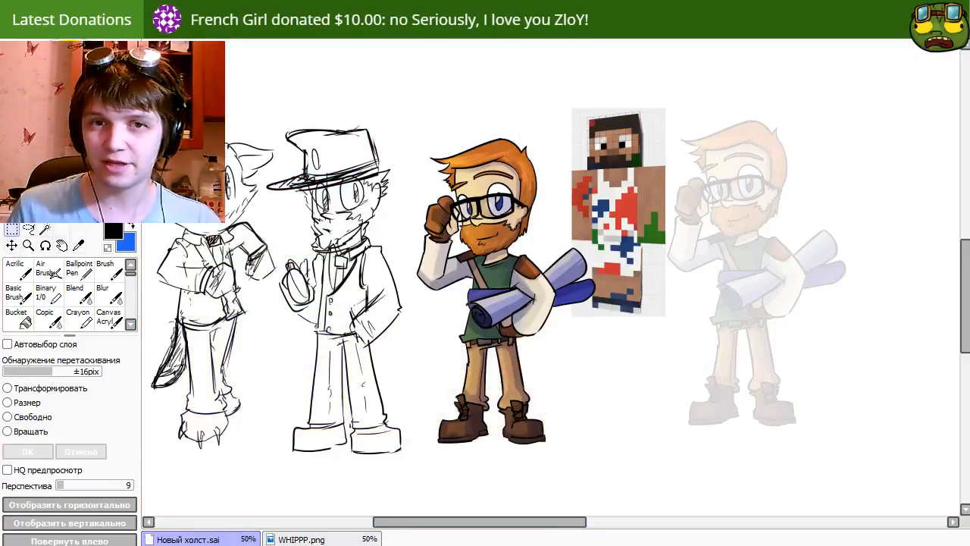
# Move the paint-splattered skin reference to the empty canvas on the far side of the faded guide figure.
pyautogui.keyDown('ctrl'); pyautogui.click(651, 187); pyautogui.keyUp('ctrl')
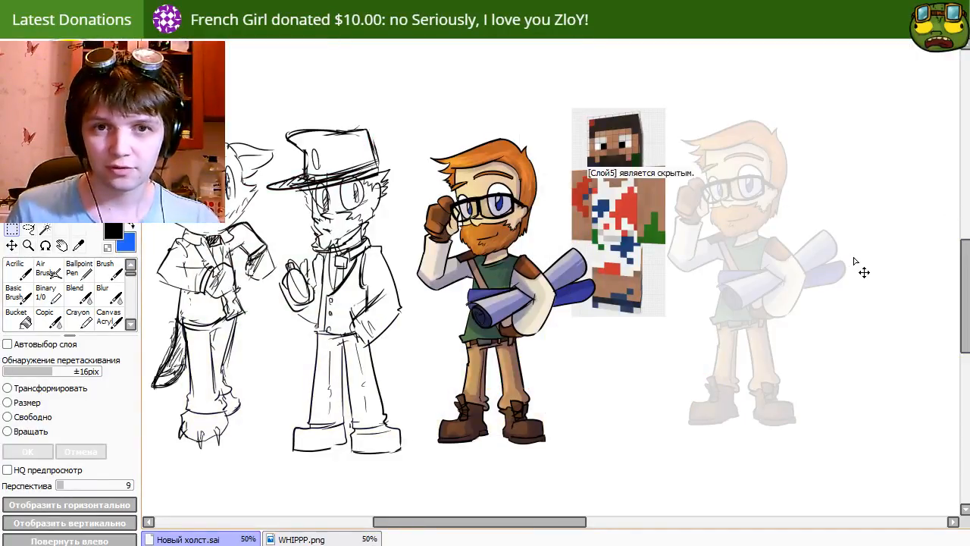
pyautogui.hotkey('ctrl', 'z')
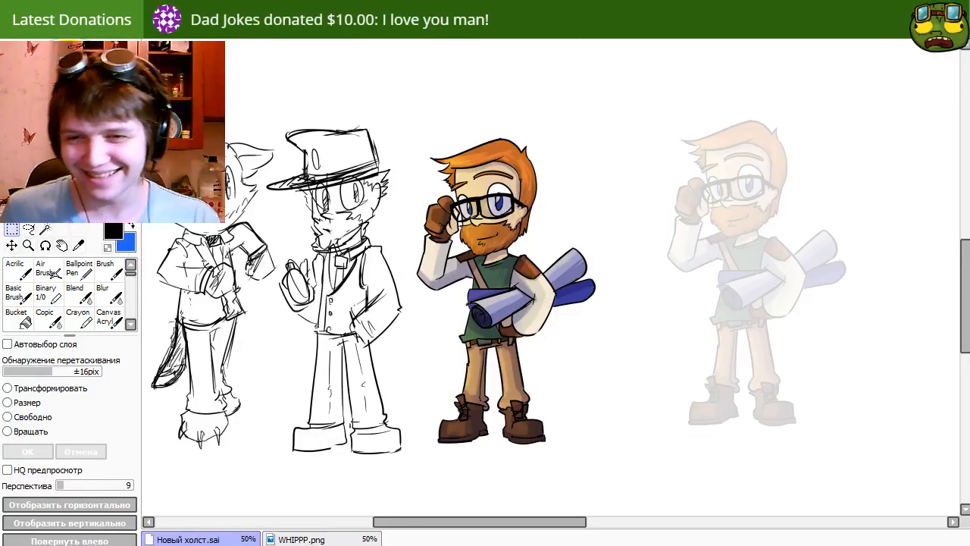
pyautogui.hotkey('ctrl', 'y')
pyautogui.moveTo(612, 200); pyautogui.dragTo(907, 303)
pyautogui.moveTo(757, 375); pyautogui.dragTo(654, 372)
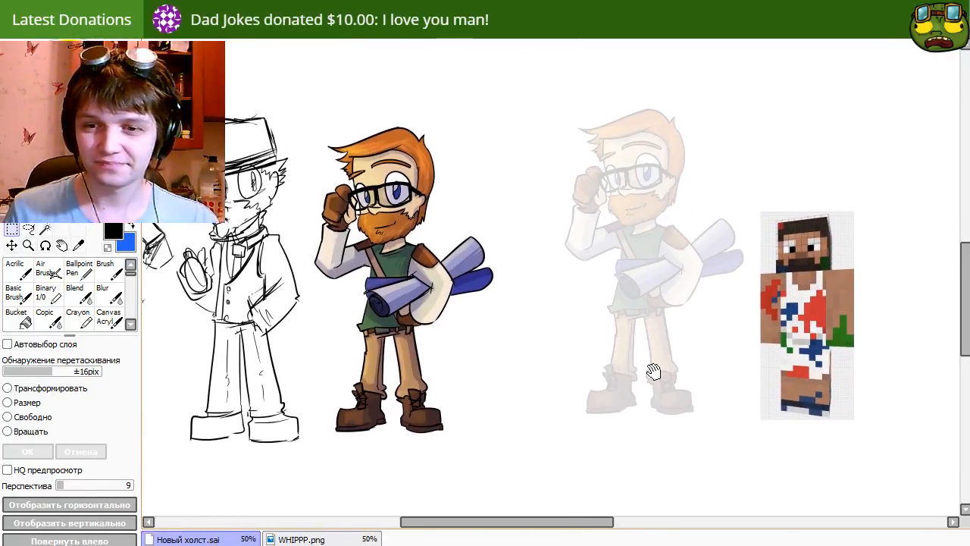
pyautogui.moveTo(812, 371); pyautogui.dragTo(910, 361)
pyautogui.moveTo(794, 405); pyautogui.dragTo(740, 417)
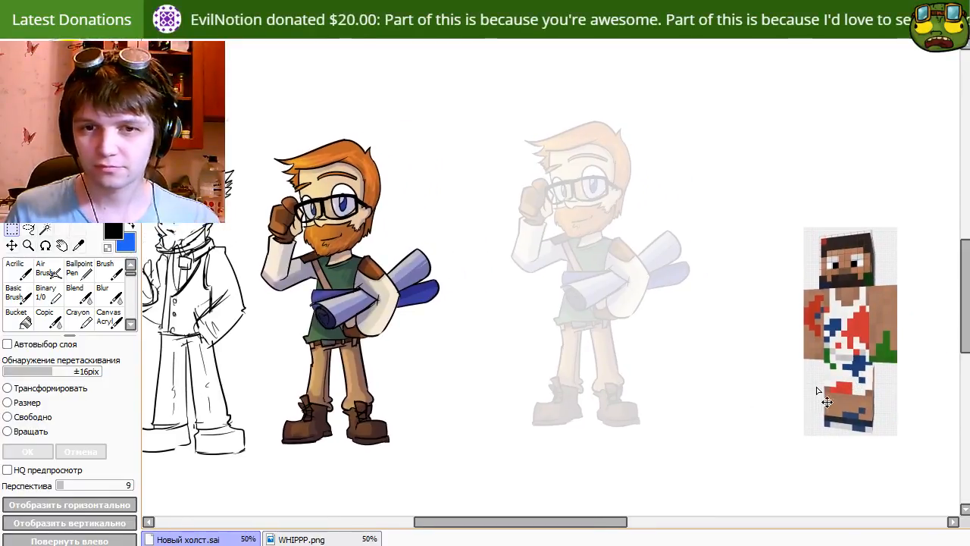
pyautogui.moveTo(815, 388); pyautogui.dragTo(853, 382)
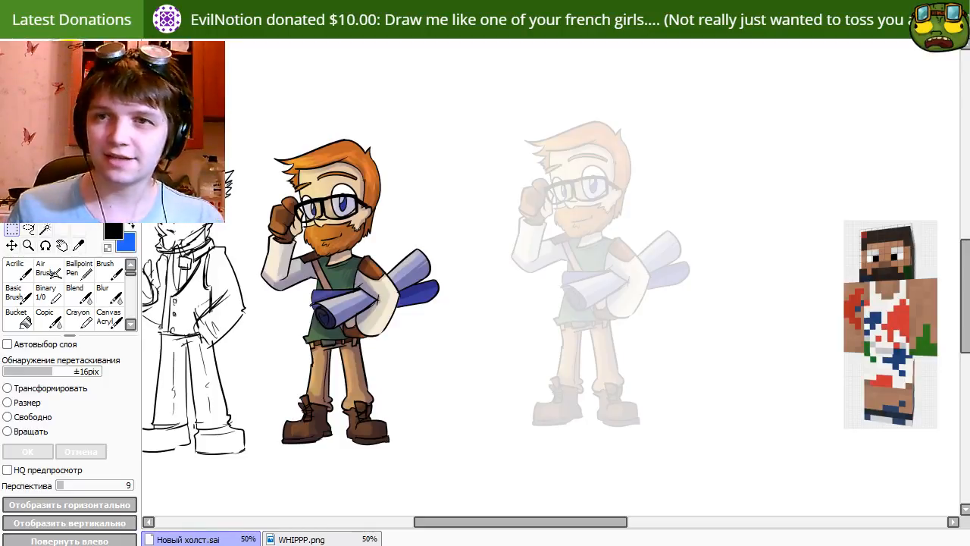
# Paste the second skin editor screenshot, crop it to the bearded figure in the black-and-white shirt, and remove the rest.
pyautogui.hotkey('ctrl', 'v')
pyautogui.moveTo(517, 140); pyautogui.dragTo(493, 346)
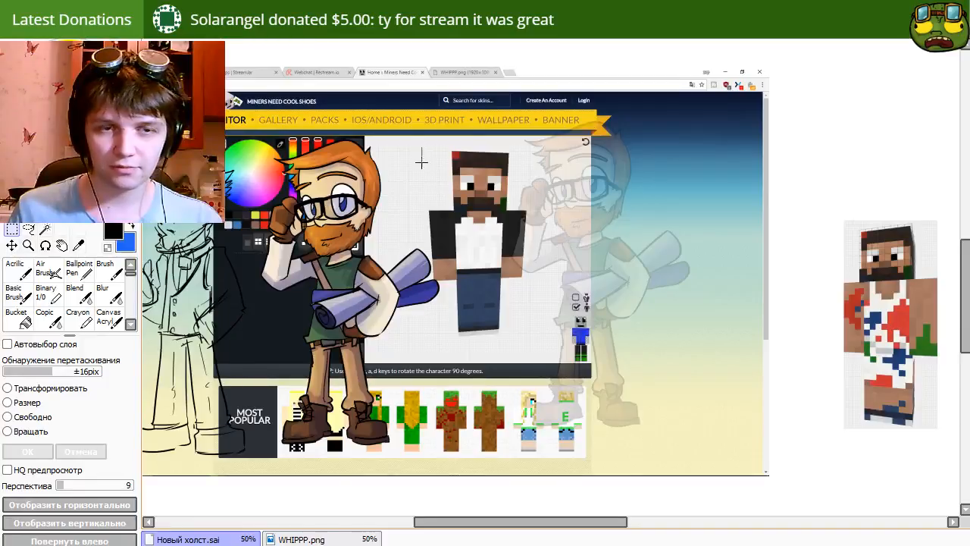
pyautogui.moveTo(421, 147); pyautogui.dragTo(528, 338)
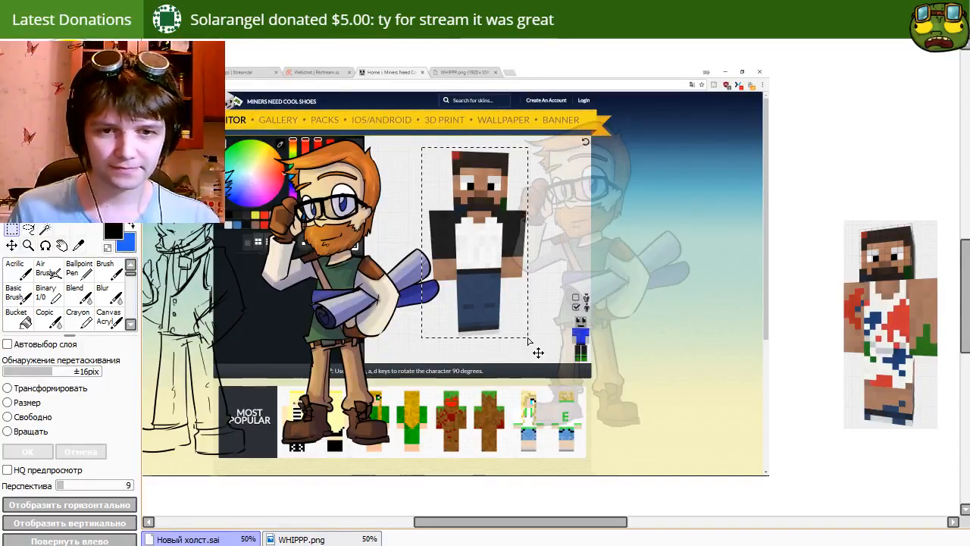
pyautogui.hotkey('ctrl', 'x')
pyautogui.hotkey('ctrl', 'v')
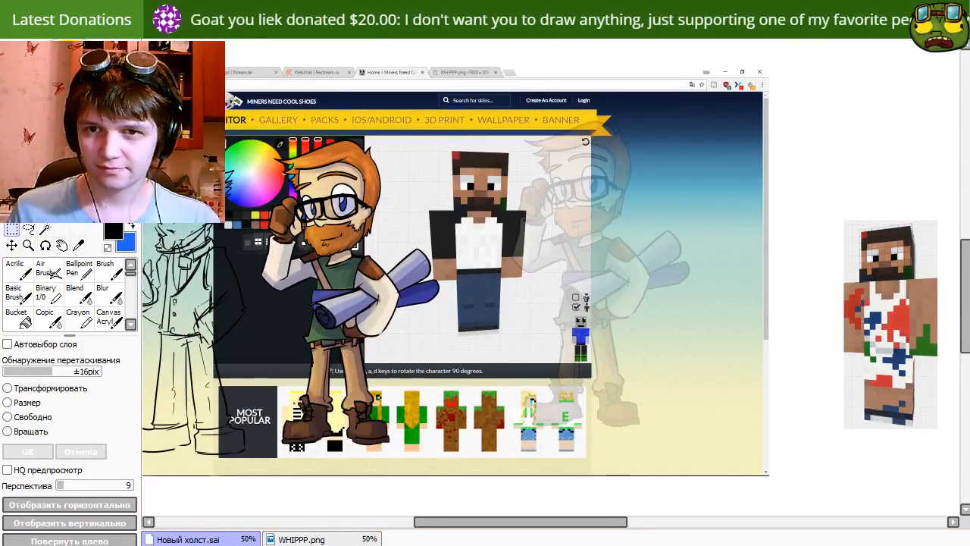
pyautogui.press('Delete')
# Place the black-and-white-shirted skin reference diagonally above the paint-splattered one, beyond the guide figure.
pyautogui.moveTo(537, 253); pyautogui.dragTo(723, 251)
pyautogui.hotkey('ctrl', 'z')
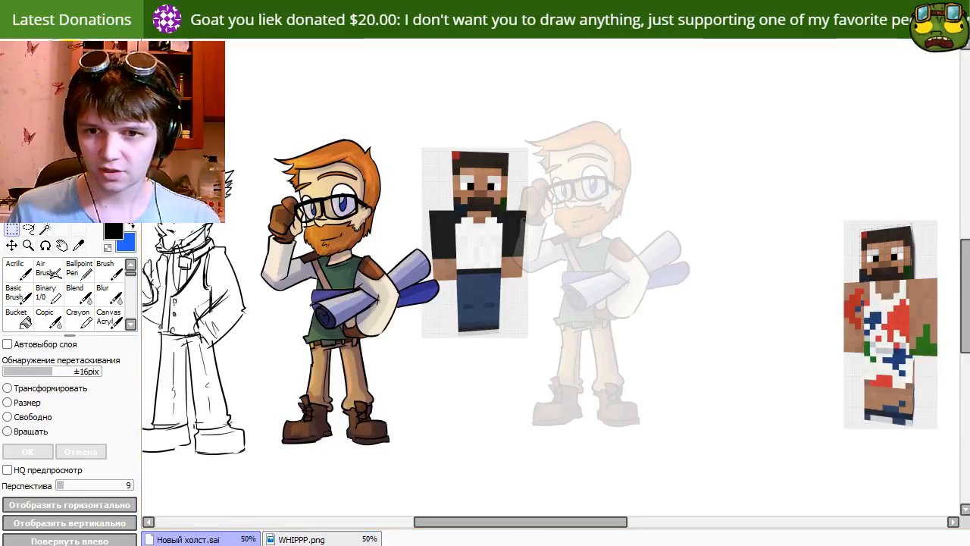
pyautogui.moveTo(433, 256); pyautogui.dragTo(789, 443)
pyautogui.moveTo(722, 412)
pyautogui.mouseDown()
pyautogui.moveTo(653, 343)
pyautogui.moveTo(673, 392)
pyautogui.mouseUp()
pyautogui.moveTo(751, 398)
pyautogui.mouseDown()
pyautogui.moveTo(770, 156)
pyautogui.moveTo(816, 125)
pyautogui.moveTo(923, 142)
pyautogui.mouseUp()
pyautogui.moveTo(794, 318)
pyautogui.mouseDown()
pyautogui.moveTo(710, 351)
pyautogui.moveTo(773, 359)
pyautogui.mouseUp()
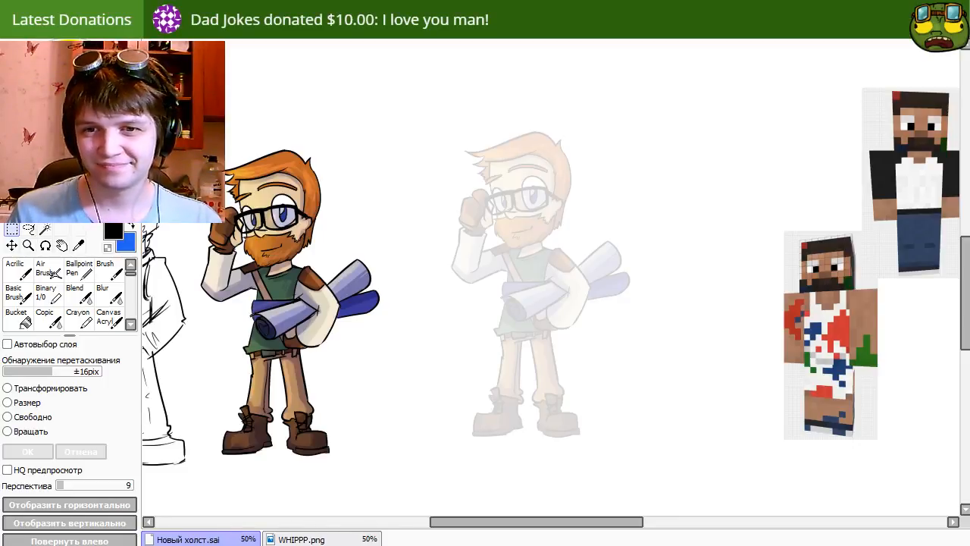
# Shift the faded guide figure closer to the skin references and switch to the size 9 drawing brush.
pyautogui.moveTo(705, 338); pyautogui.dragTo(762, 346)
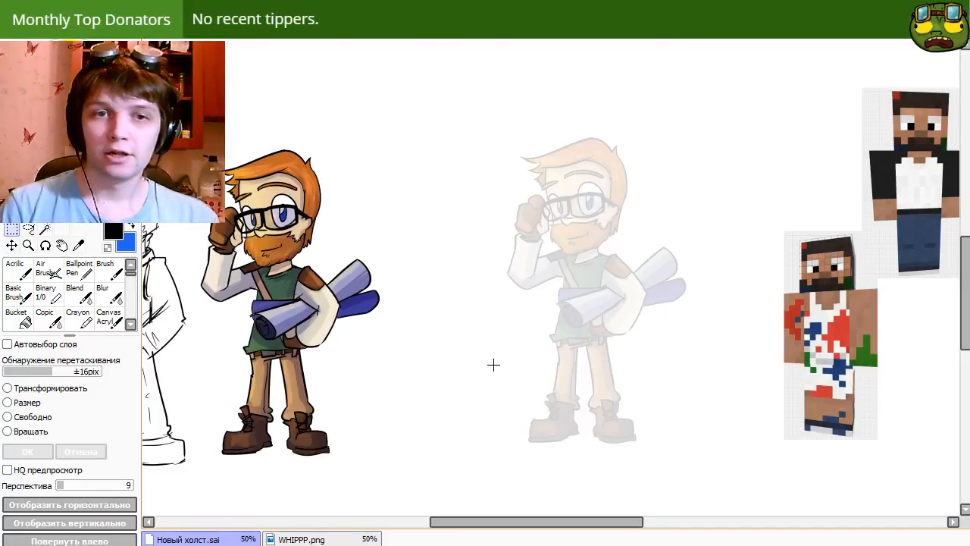
pyautogui.press('n')
pyautogui.press('space')
pyautogui.moveTo(579, 392); pyautogui.dragTo(613, 329)
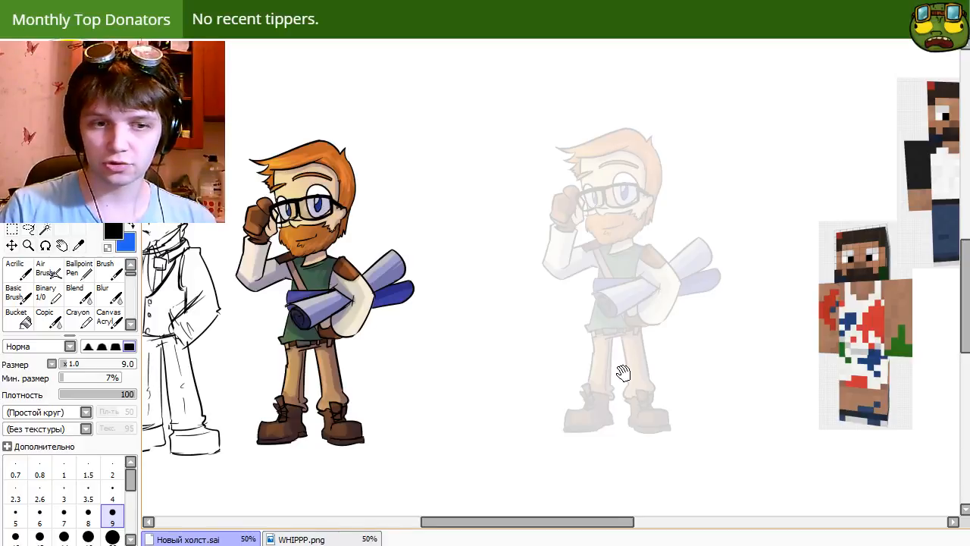
pyautogui.moveTo(622, 372); pyautogui.dragTo(610, 369)
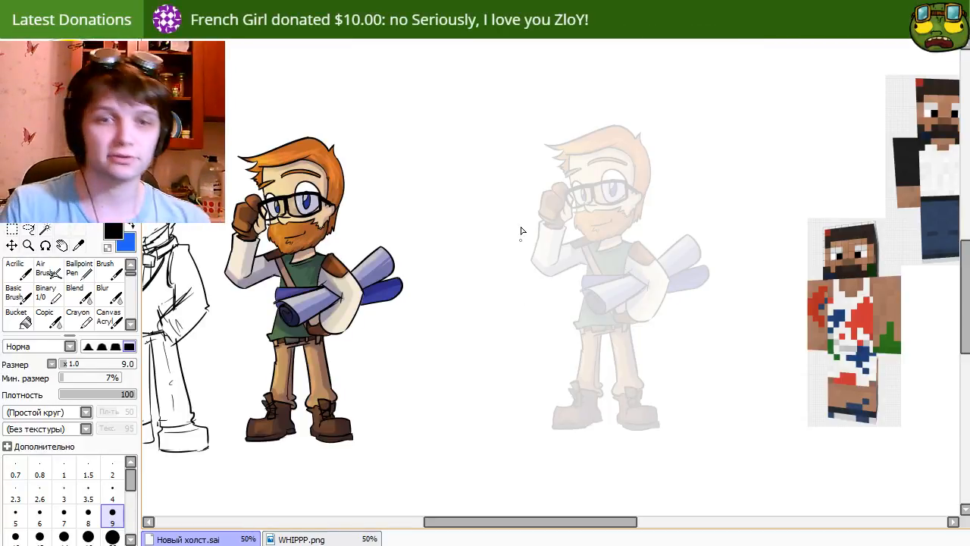
pyautogui.moveTo(606, 148); pyautogui.dragTo(606, 200)
pyautogui.hotkey('ctrl', 'z')
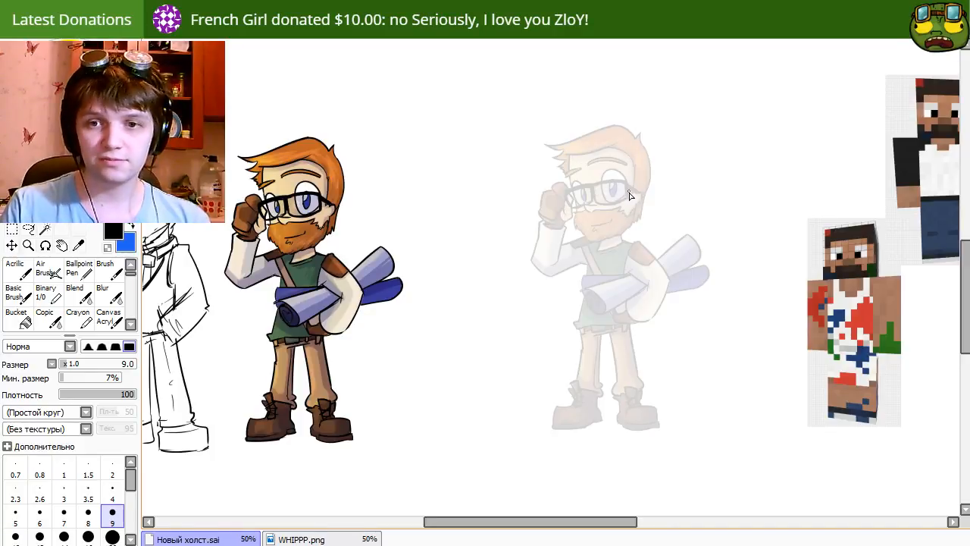
pyautogui.moveTo(623, 138); pyautogui.dragTo(631, 199)
pyautogui.hotkey('ctrl', 'z')
pyautogui.hotkey('ctrl', 'z')
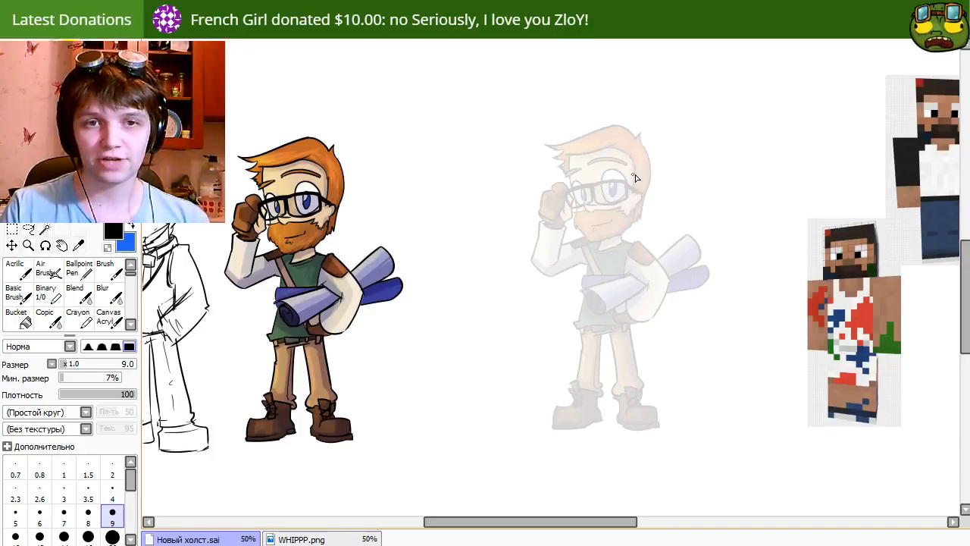
pyautogui.moveTo(583, 201); pyautogui.dragTo(587, 198)
pyautogui.hotkey('ctrl', 'z')
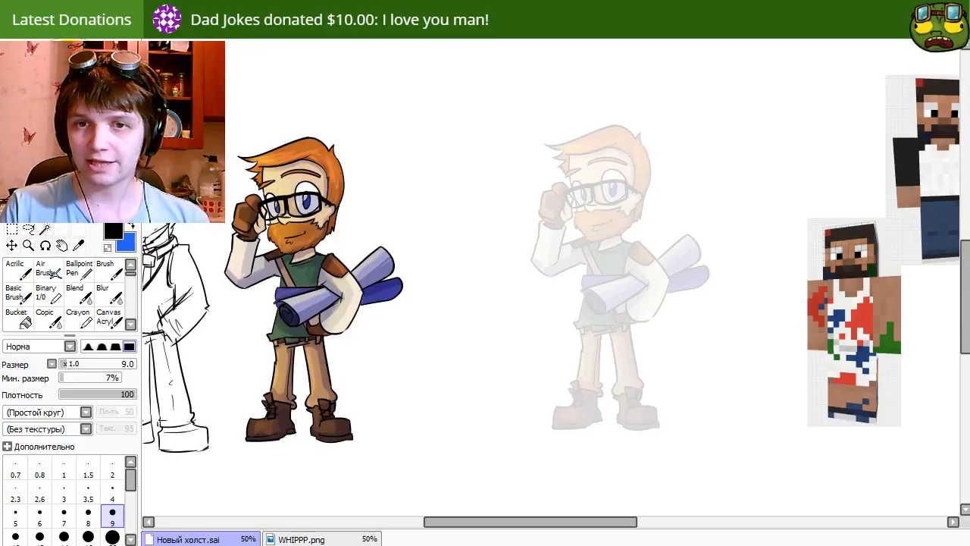
# Move the black-and-white-shirted skin reference over the paint-splattered one beside the guide figure.
pyautogui.moveTo(927, 225); pyautogui.dragTo(819, 364)
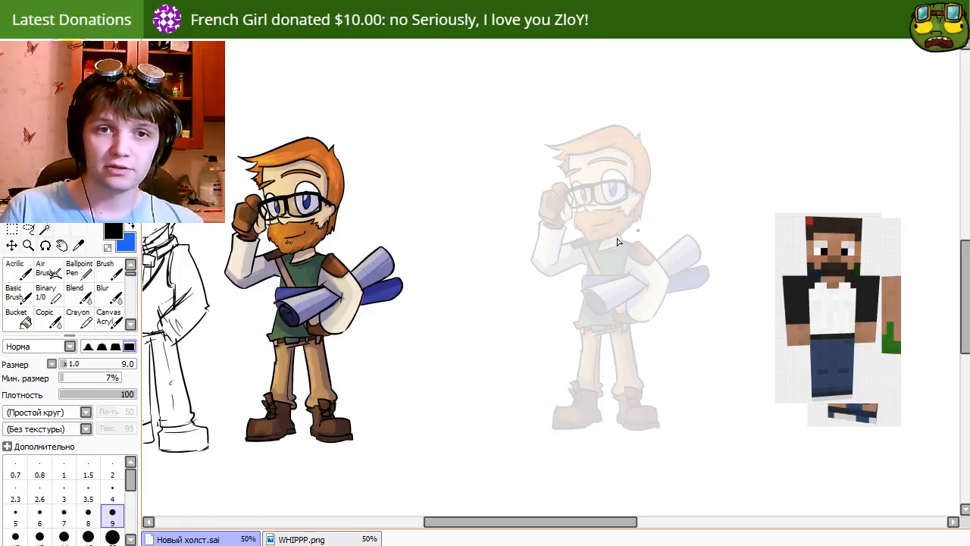
pyautogui.moveTo(616, 238)
pyautogui.mouseDown()
pyautogui.moveTo(598, 203)
pyautogui.moveTo(572, 209)
pyautogui.mouseUp()
pyautogui.hotkey('ctrl', 'z')
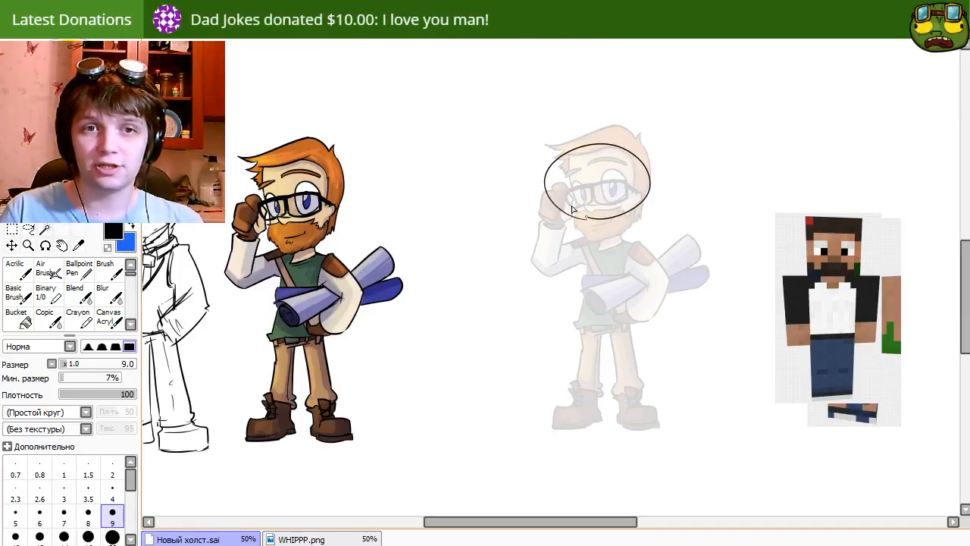
pyautogui.hotkey('ctrl', 'z')
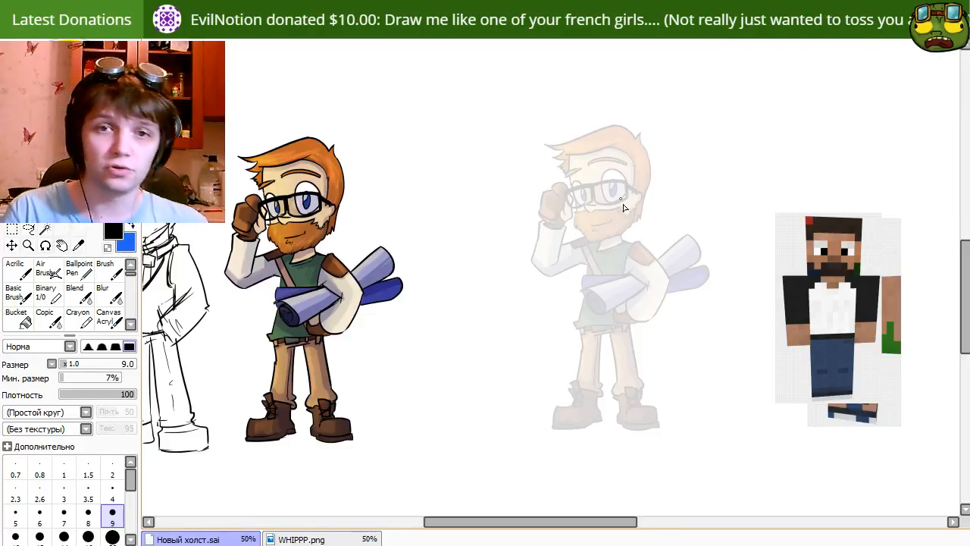
# Sketch a rounded head outline tapering to the jaw over the faded guide's head and erase its stray strokes.
pyautogui.moveTo(606, 133)
pyautogui.mouseDown()
pyautogui.moveTo(599, 141)
pyautogui.moveTo(628, 228)
pyautogui.moveTo(594, 176)
pyautogui.moveTo(582, 224)
pyautogui.moveTo(659, 225)
pyautogui.mouseUp()
pyautogui.hotkey('ctrl', 'z')
pyautogui.hotkey('ctrl', 'z')
pyautogui.moveTo(639, 180)
pyautogui.mouseDown()
pyautogui.moveTo(642, 221)
pyautogui.moveTo(639, 203)
pyautogui.moveTo(625, 230)
pyautogui.moveTo(642, 233)
pyautogui.moveTo(632, 236)
pyautogui.moveTo(615, 188)
pyautogui.moveTo(620, 215)
pyautogui.moveTo(630, 179)
pyautogui.moveTo(607, 221)
pyautogui.mouseUp()
pyautogui.hotkey('ctrl', 'z')
pyautogui.press('e')
pyautogui.moveTo(609, 151); pyautogui.dragTo(612, 159)
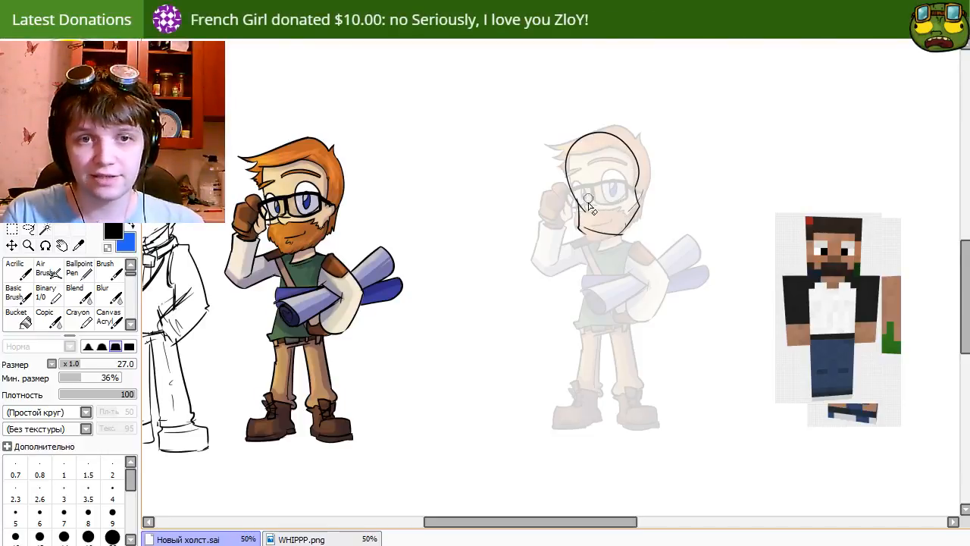
# Draw a jagged beard edge along the cheeks and chin of the head sketch.
pyautogui.press('n')
pyautogui.moveTo(582, 211)
pyautogui.mouseDown()
pyautogui.moveTo(579, 229)
pyautogui.moveTo(576, 221)
pyautogui.moveTo(617, 237)
pyautogui.moveTo(644, 212)
pyautogui.mouseUp()
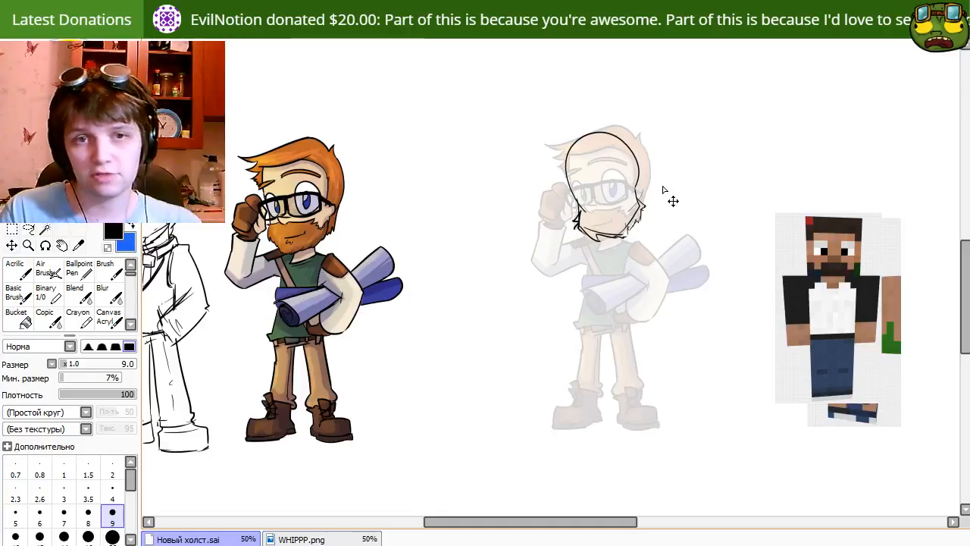
pyautogui.press('e')
pyautogui.press('n')
pyautogui.moveTo(589, 232); pyautogui.dragTo(596, 239)
pyautogui.hotkey('ctrl', 'z')
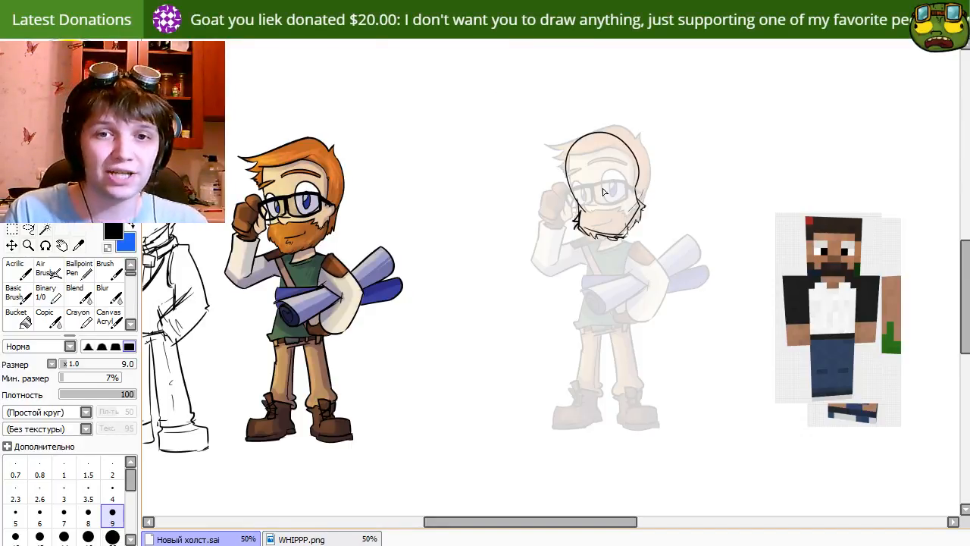
# Transform the head sketch and nudge it slightly to fit the faded guide's head.
pyautogui.hotkey('ctrl', 't')
pyautogui.moveTo(677, 175)
pyautogui.mouseDown()
pyautogui.moveTo(677, 189)
pyautogui.moveTo(649, 200)
pyautogui.moveTo(675, 185)
pyautogui.mouseUp()
pyautogui.press('Return')
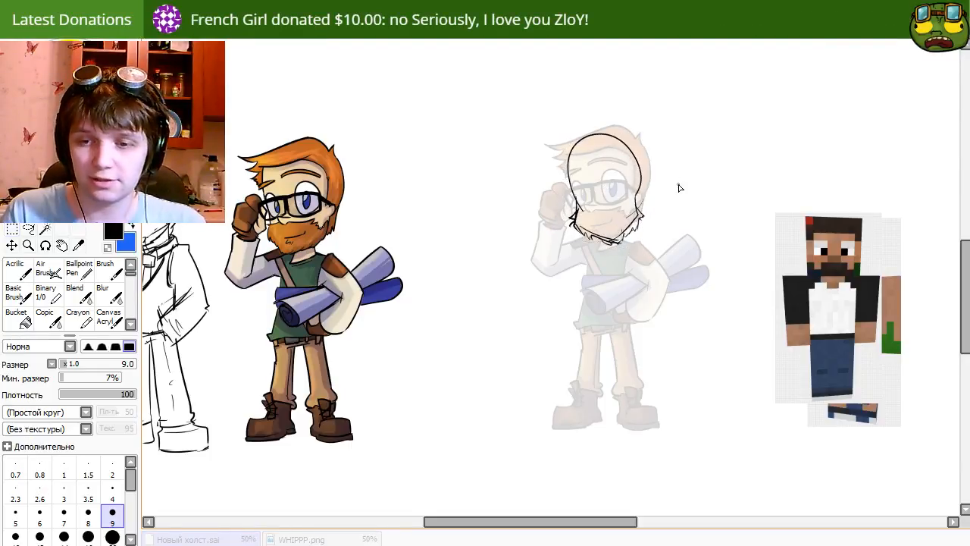
pyautogui.moveTo(630, 217); pyautogui.dragTo(634, 219)
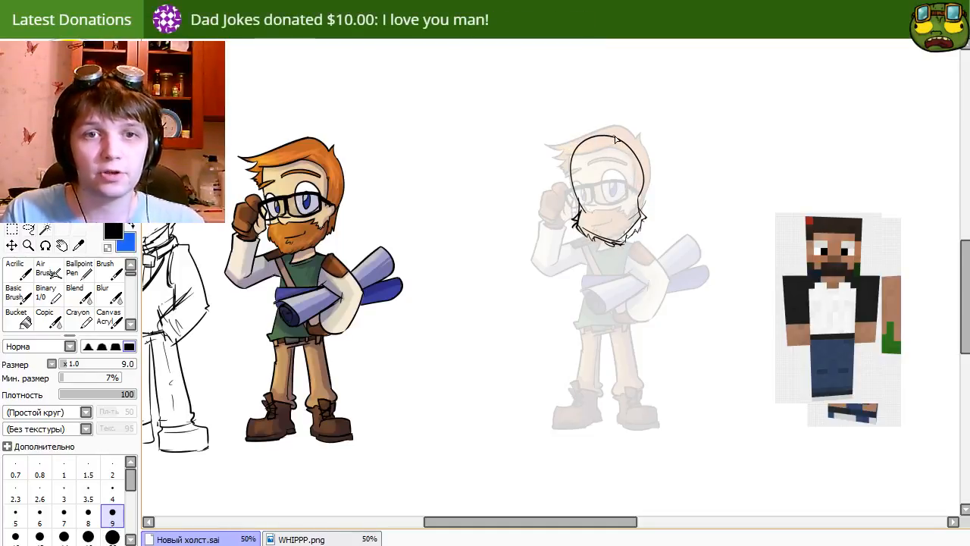
# Sketch the outer hair outline around the skull and start a jagged fringe across the forehead.
pyautogui.moveTo(619, 133)
pyautogui.mouseDown()
pyautogui.moveTo(651, 157)
pyautogui.moveTo(630, 140)
pyautogui.moveTo(649, 163)
pyautogui.moveTo(644, 181)
pyautogui.mouseUp()
pyautogui.hotkey('ctrl', 'z')
pyautogui.moveTo(574, 150); pyautogui.dragTo(564, 196)
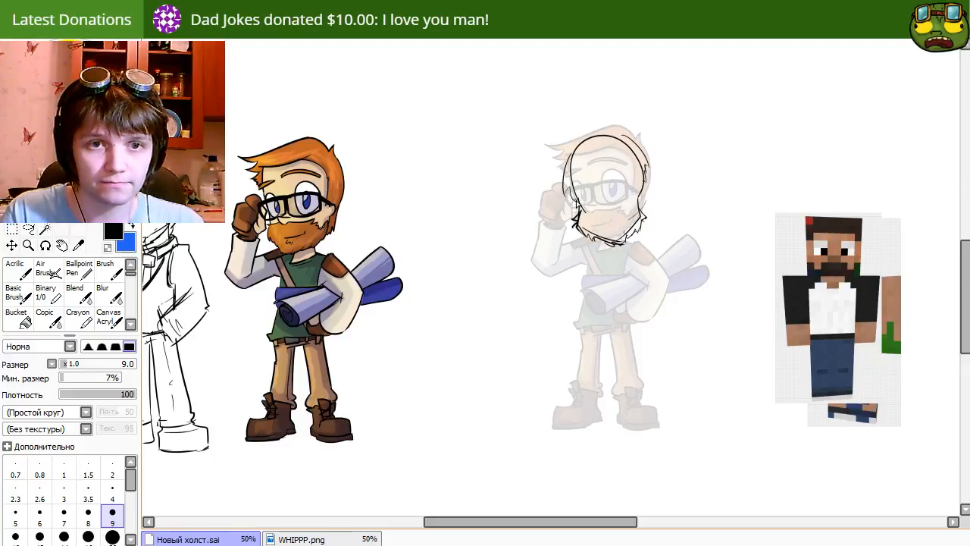
pyautogui.moveTo(590, 155)
pyautogui.mouseDown()
pyautogui.moveTo(599, 180)
pyautogui.moveTo(614, 163)
pyautogui.moveTo(631, 176)
pyautogui.mouseUp()
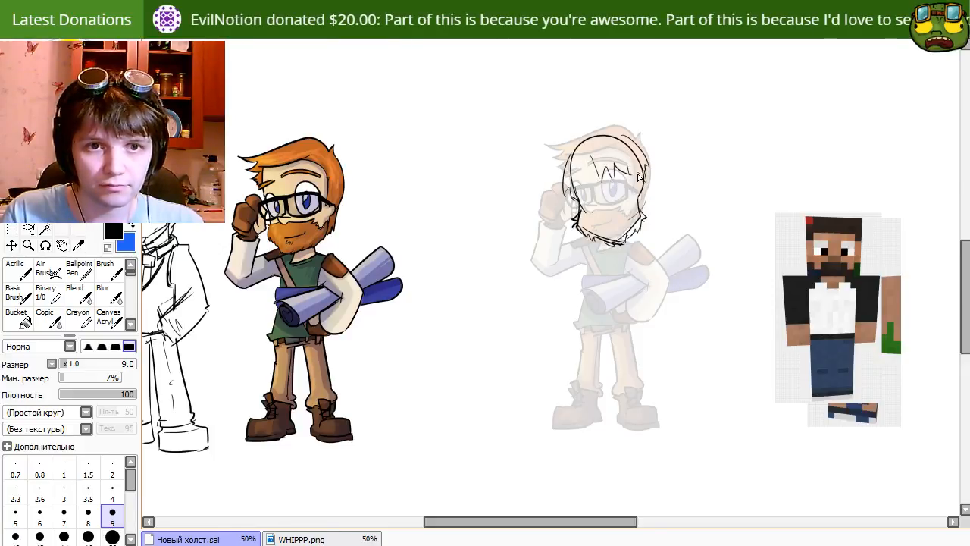
pyautogui.moveTo(596, 135)
pyautogui.mouseDown()
pyautogui.moveTo(622, 142)
pyautogui.moveTo(563, 168)
pyautogui.mouseUp()
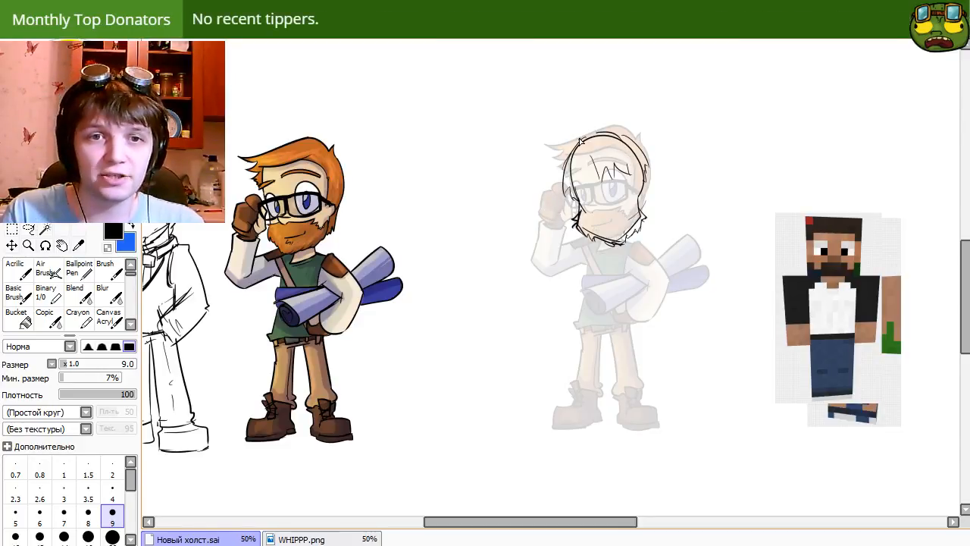
pyautogui.moveTo(584, 139)
pyautogui.mouseDown()
pyautogui.moveTo(565, 185)
pyautogui.moveTo(565, 157)
pyautogui.moveTo(566, 193)
pyautogui.mouseUp()
pyautogui.press('e')
pyautogui.press('e')
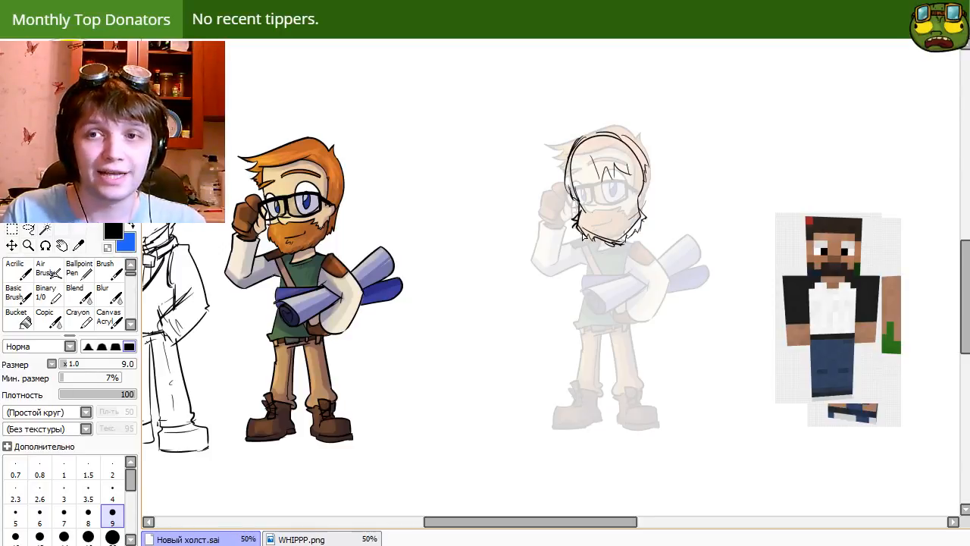
pyautogui.press('e')
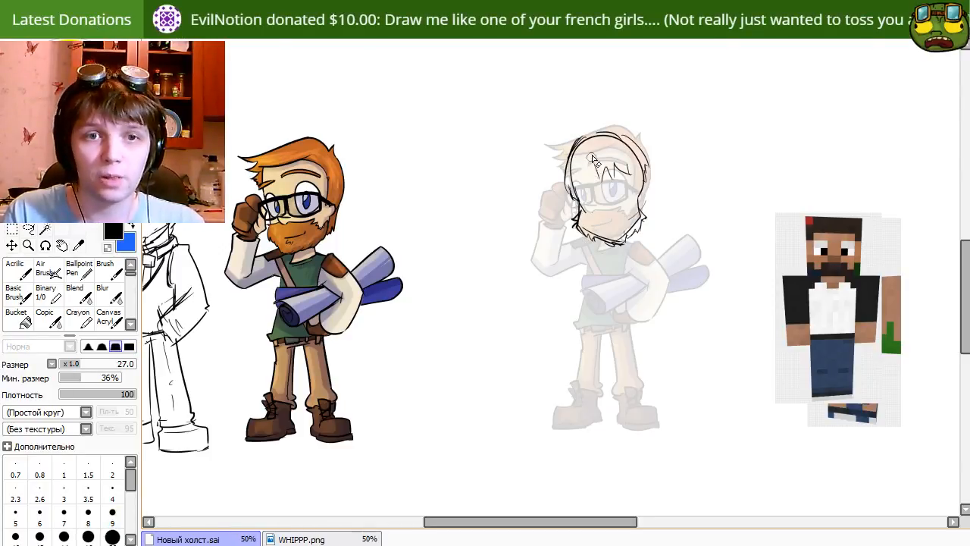
pyautogui.press('e')
# Extend the jagged fringe to both temples and erase the skull line showing inside the hair.
pyautogui.moveTo(595, 163); pyautogui.dragTo(577, 194)
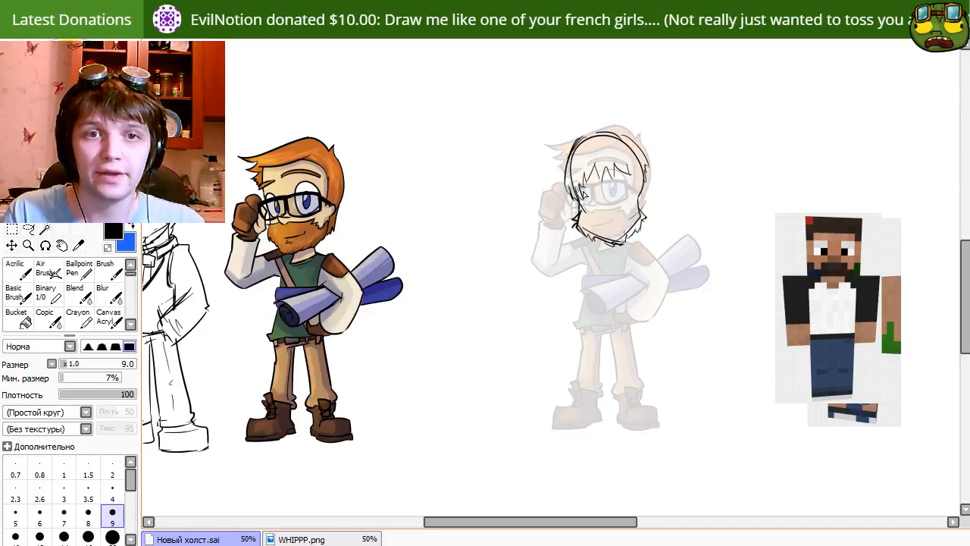
pyautogui.moveTo(628, 163); pyautogui.dragTo(645, 178)
pyautogui.press('e')
pyautogui.moveTo(625, 146); pyautogui.dragTo(643, 176)
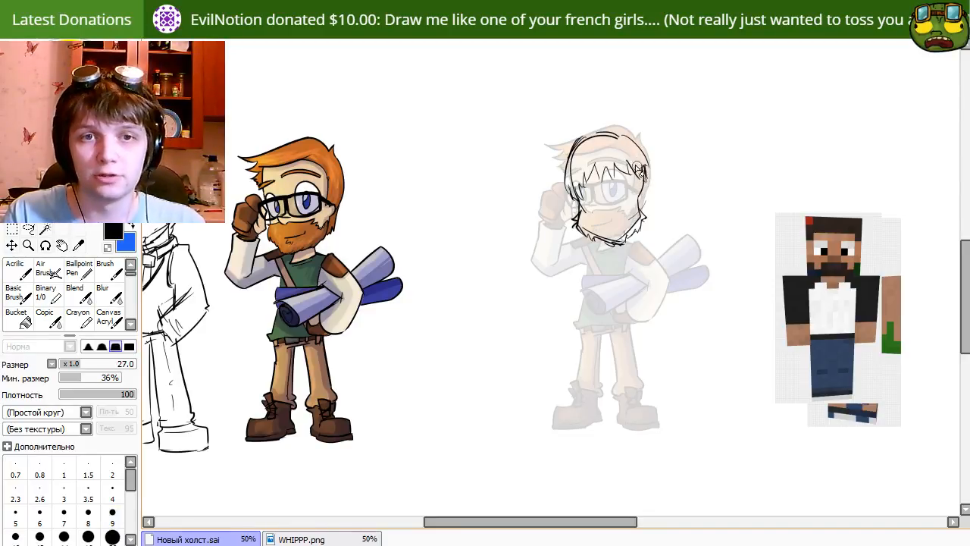
pyautogui.press('e')
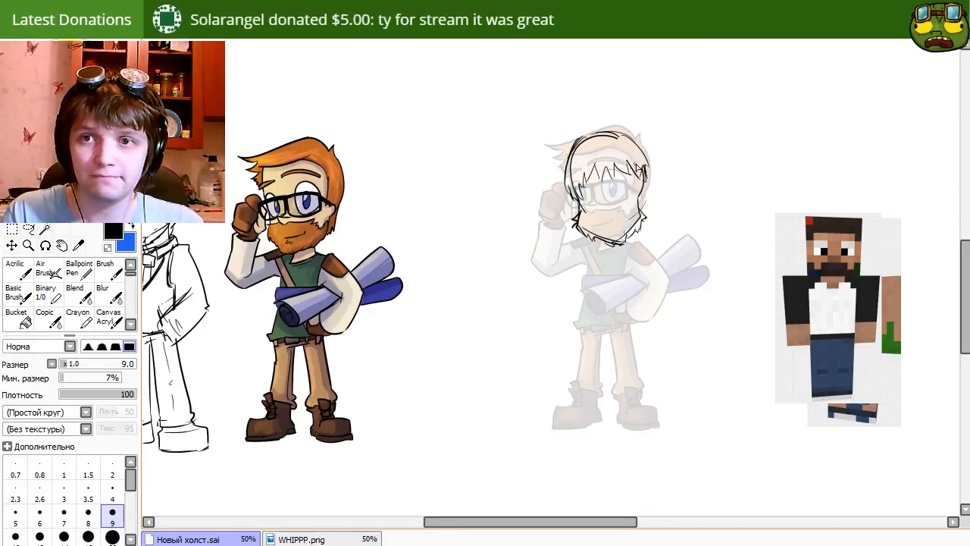
# Shift the head sketch slightly toward the guide's raised glove and squash its height a little.
pyautogui.moveTo(621, 228)
pyautogui.mouseDown()
pyautogui.moveTo(597, 228)
pyautogui.moveTo(616, 227)
pyautogui.mouseUp()
pyautogui.hotkey('ctrl', 't')
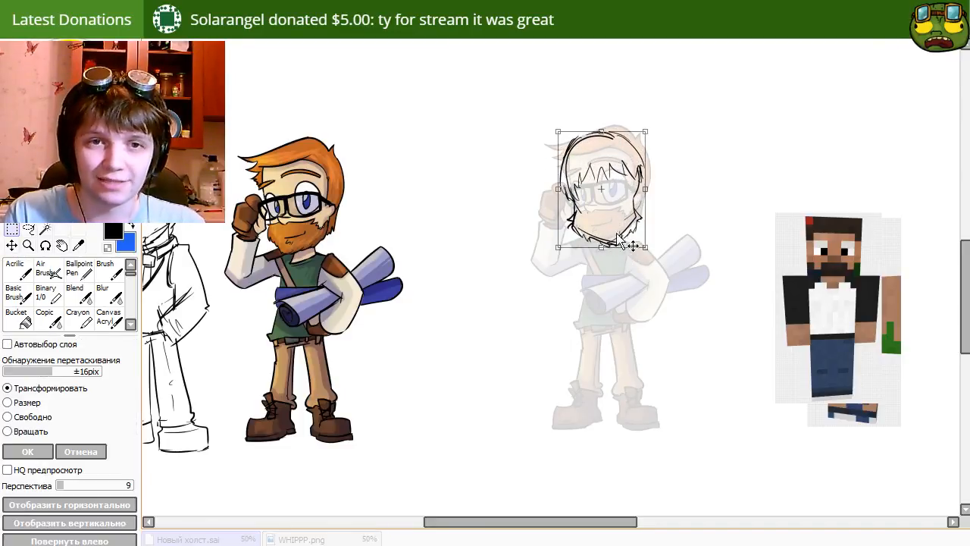
pyautogui.moveTo(617, 242)
pyautogui.mouseDown()
pyautogui.moveTo(627, 256)
pyautogui.moveTo(613, 208)
pyautogui.mouseUp()
pyautogui.press('Return')
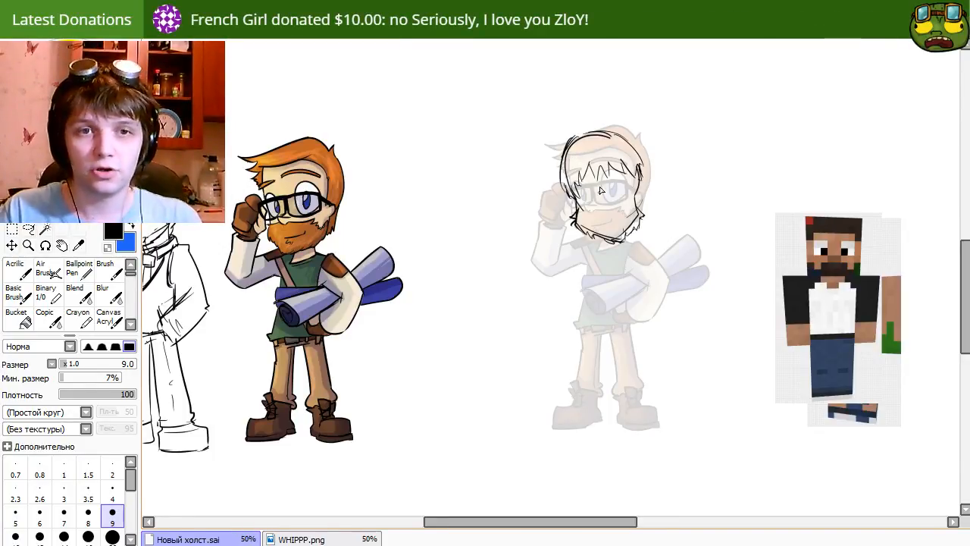
# Erase and redraw the hair outline on the side of the head near the raised glove.
pyautogui.press('e')
pyautogui.moveTo(573, 141); pyautogui.dragTo(565, 178)
pyautogui.press('n')
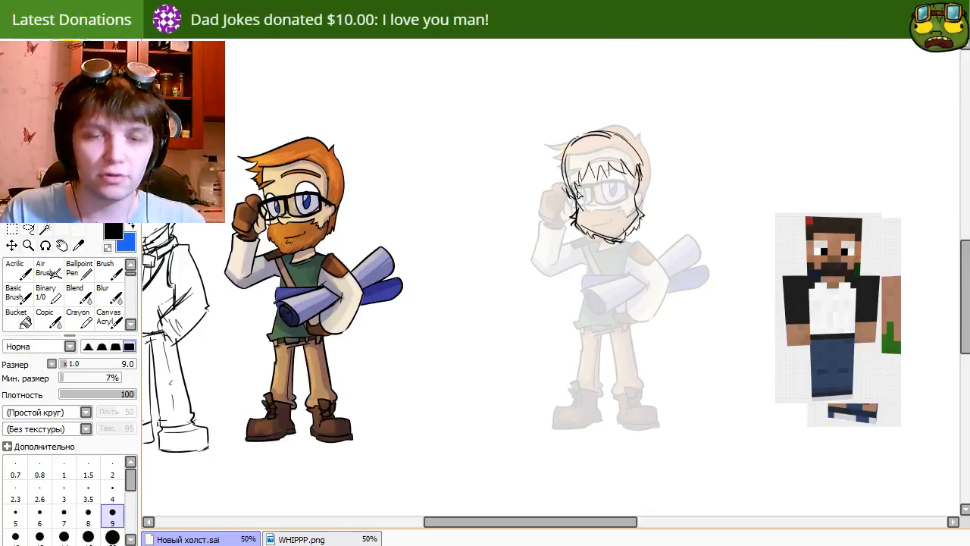
pyautogui.moveTo(579, 139); pyautogui.dragTo(563, 188)
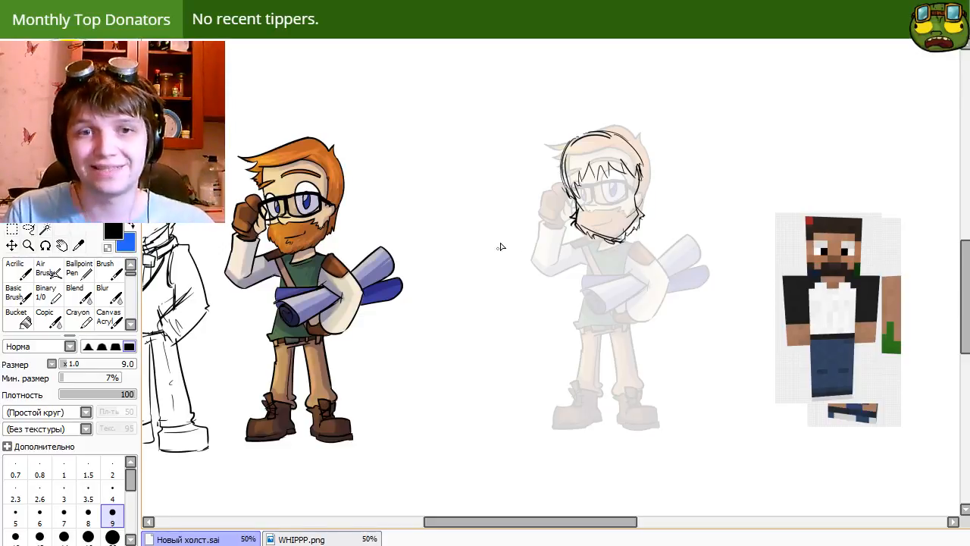
# Lasso the hair on the scroll side of the head, narrow it slightly, and deselect it.
pyautogui.press('e')
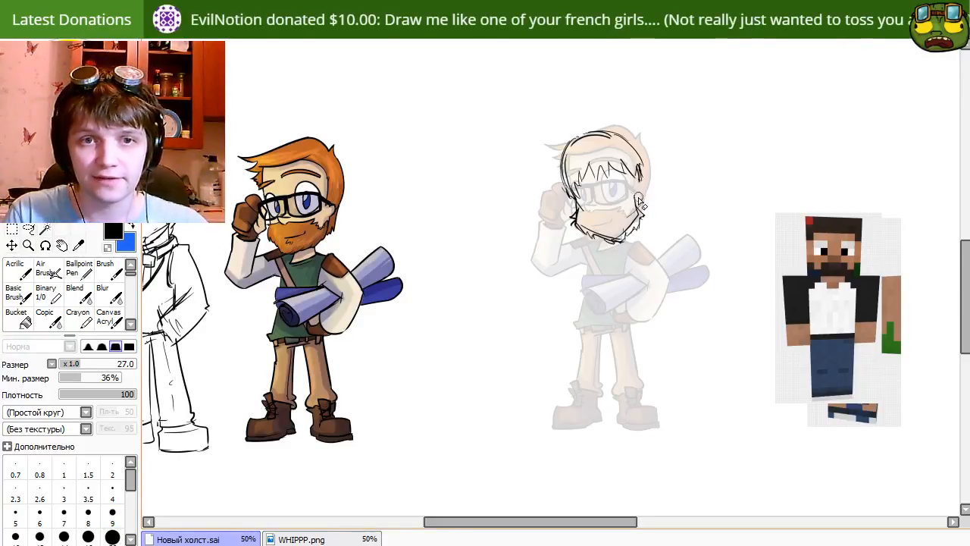
pyautogui.press('a')
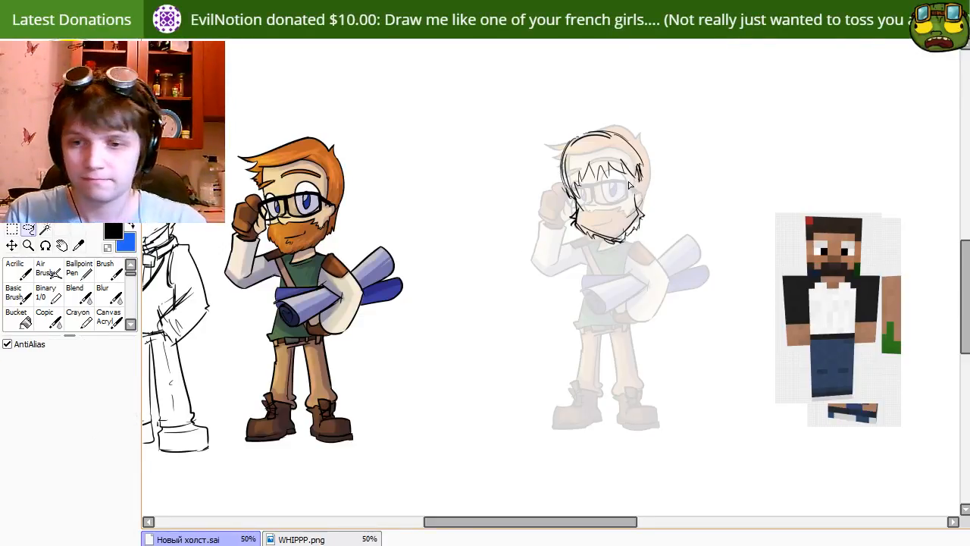
pyautogui.moveTo(581, 124)
pyautogui.mouseDown()
pyautogui.moveTo(577, 189)
pyautogui.moveTo(633, 194)
pyautogui.moveTo(610, 112)
pyautogui.moveTo(580, 121)
pyautogui.mouseUp()
pyautogui.hotkey('ctrl', 't')
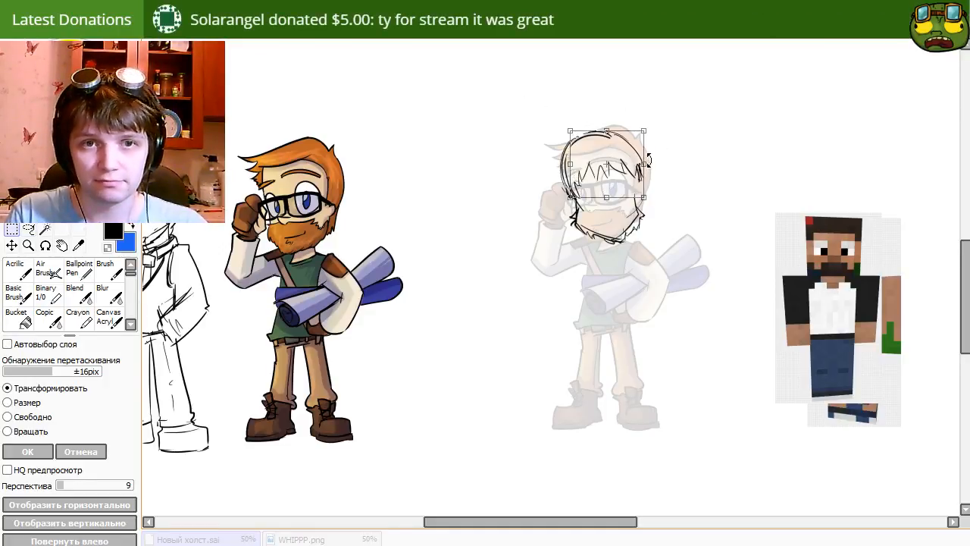
pyautogui.moveTo(645, 165); pyautogui.dragTo(641, 164)
pyautogui.press('Return')
pyautogui.hotkey('ctrl', 'd')
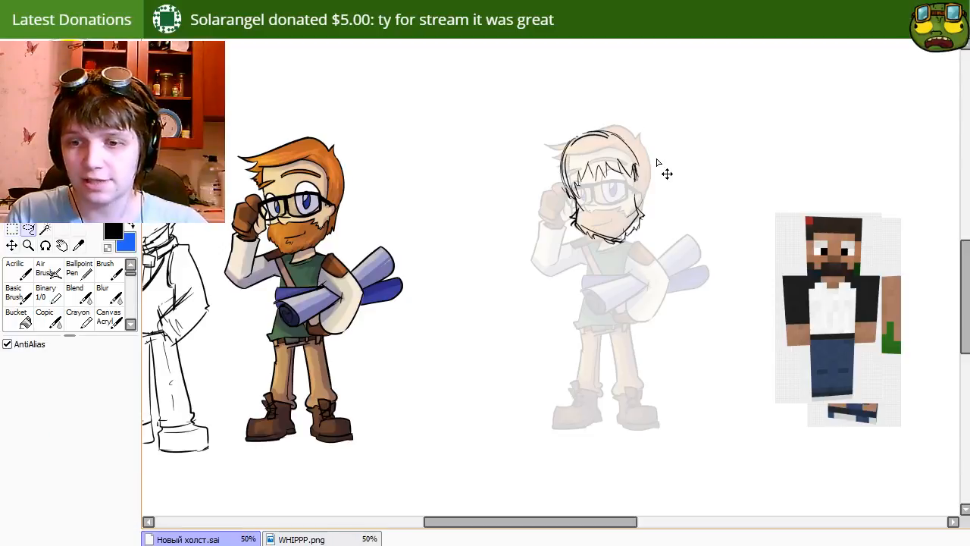
pyautogui.press('n')
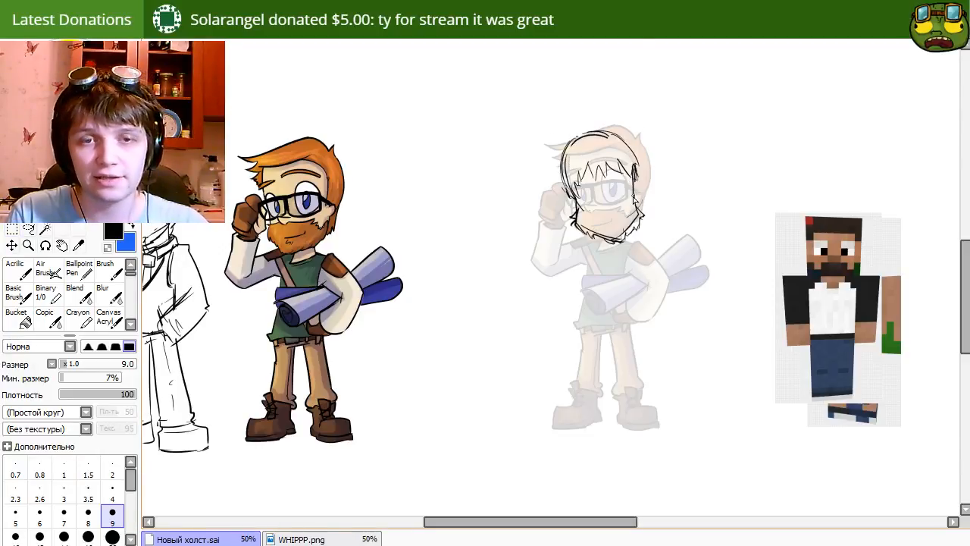
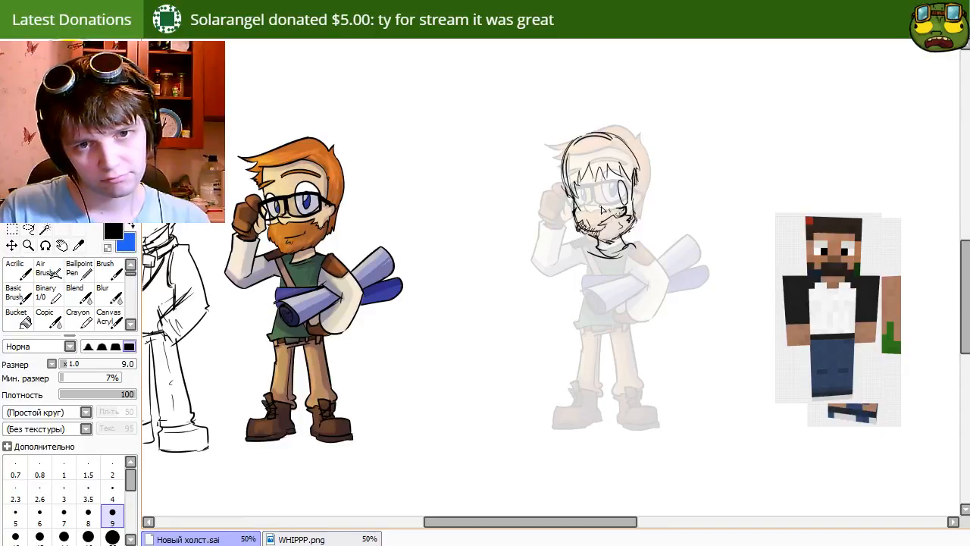
# Draw two upright oval eyes below the fringe, replacing the first large oval with a smaller one.
pyautogui.moveTo(597, 180); pyautogui.dragTo(599, 220)
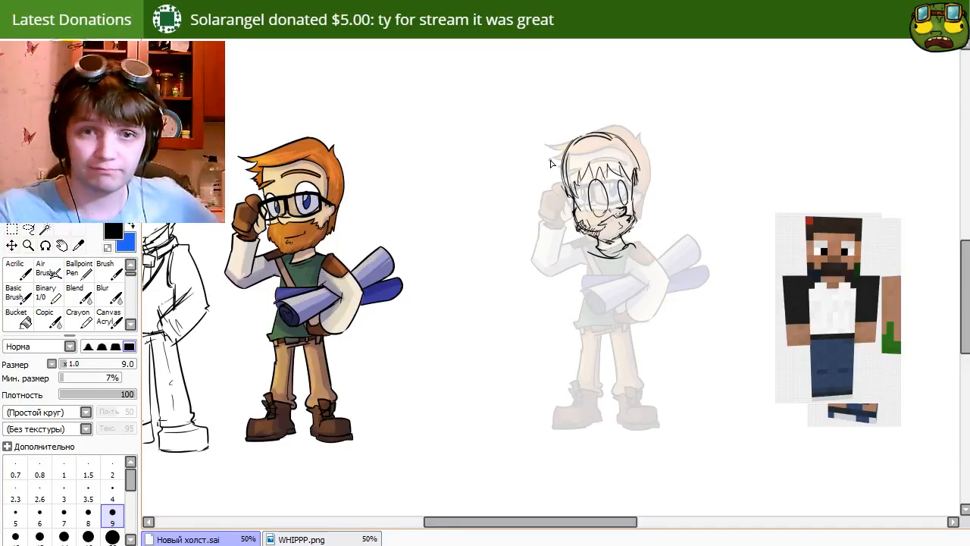
pyautogui.press('e')
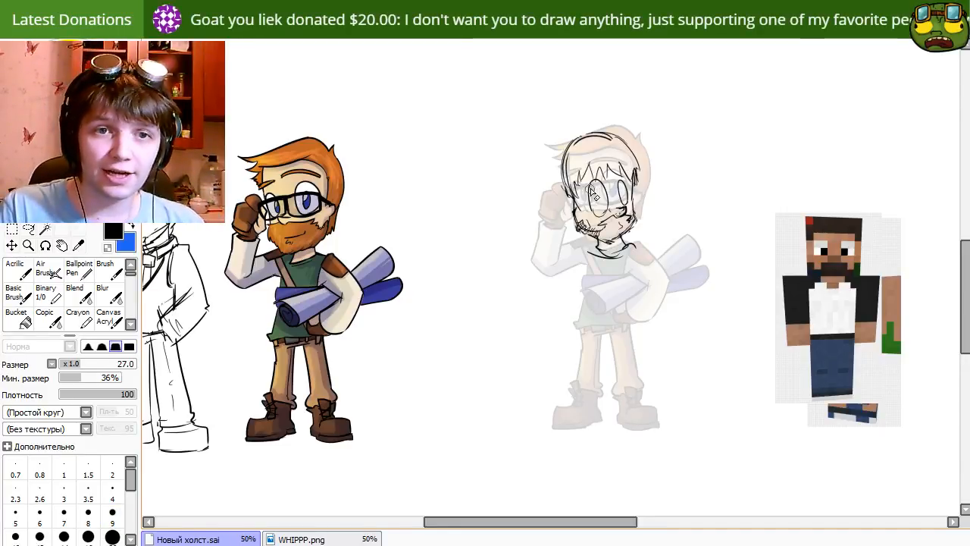
pyautogui.moveTo(593, 189)
pyautogui.mouseDown()
pyautogui.moveTo(598, 222)
pyautogui.moveTo(595, 185)
pyautogui.moveTo(618, 185)
pyautogui.moveTo(623, 206)
pyautogui.moveTo(623, 187)
pyautogui.moveTo(624, 203)
pyautogui.moveTo(617, 183)
pyautogui.moveTo(591, 197)
pyautogui.moveTo(588, 188)
pyautogui.moveTo(595, 215)
pyautogui.mouseUp()
pyautogui.press('e')
pyautogui.hotkey('ctrl', 'z')
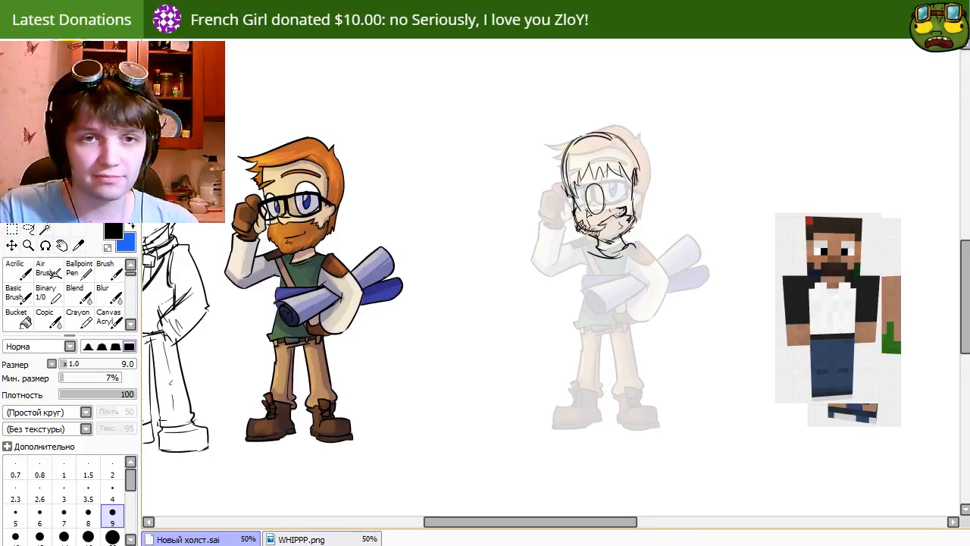
pyautogui.moveTo(622, 181); pyautogui.dragTo(624, 206)
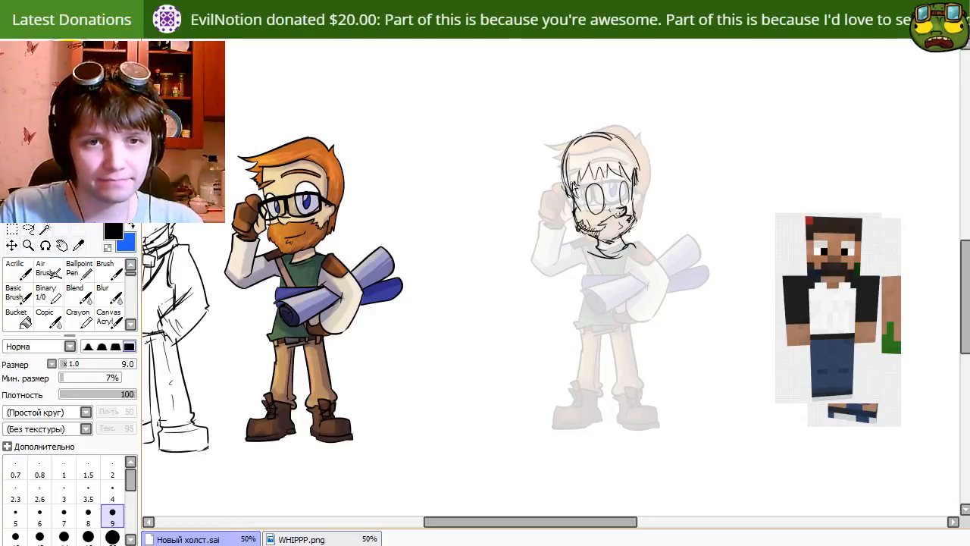
# Shift the head sketch toward the raised glove and enlarge it slightly over the guide.
pyautogui.moveTo(653, 237)
pyautogui.mouseDown()
pyautogui.moveTo(554, 269)
pyautogui.moveTo(660, 226)
pyautogui.moveTo(646, 237)
pyautogui.mouseUp()
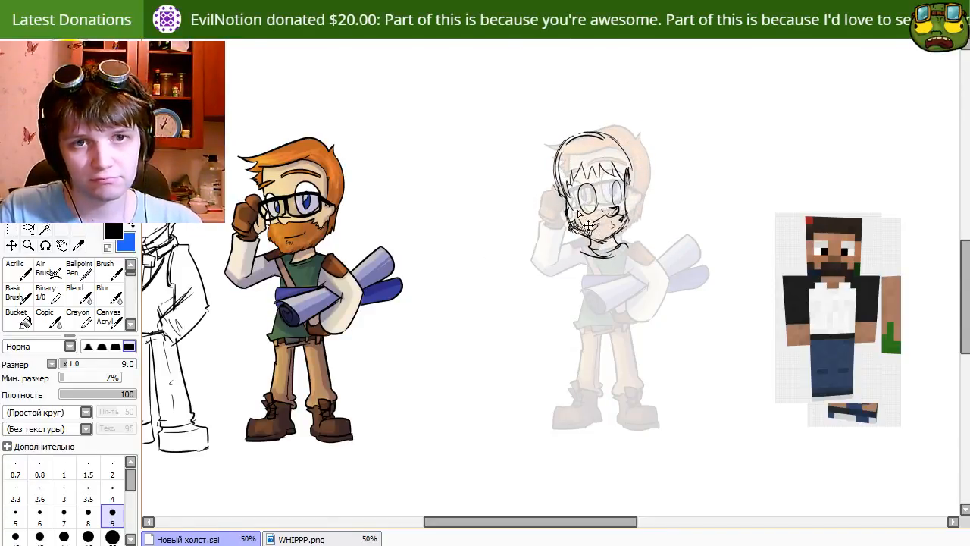
pyautogui.hotkey('ctrl', 't')
pyautogui.moveTo(640, 128); pyautogui.dragTo(644, 124)
pyautogui.press('Return')
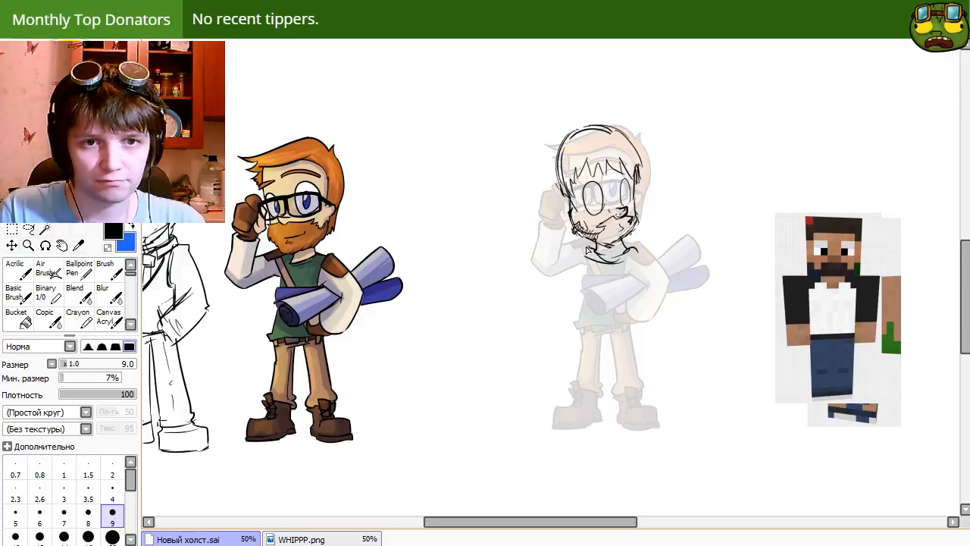
# Sketch the shirt collar and shoulders, the sides of the torso, and a curved hem at the guide's waist.
pyautogui.moveTo(588, 248)
pyautogui.mouseDown()
pyautogui.moveTo(580, 255)
pyautogui.moveTo(615, 258)
pyautogui.moveTo(644, 243)
pyautogui.mouseUp()
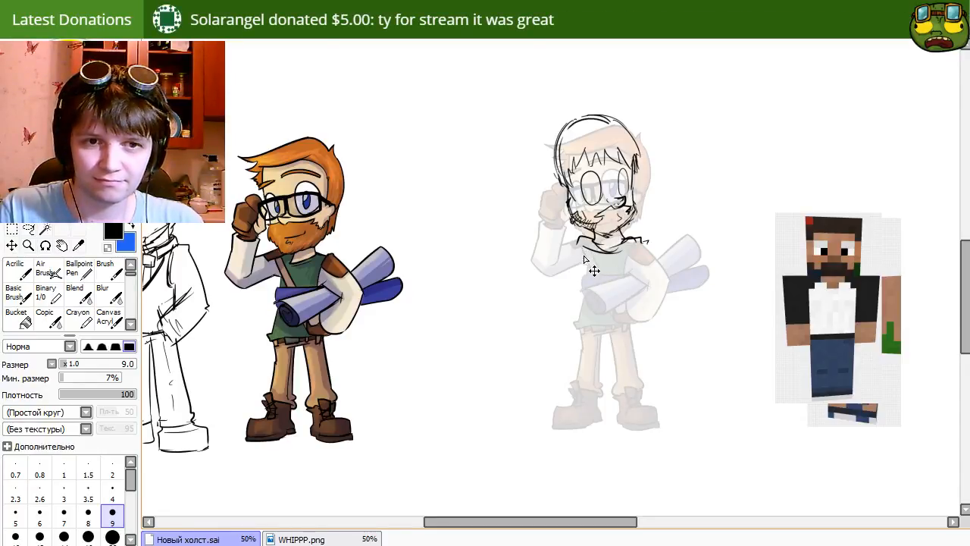
pyautogui.moveTo(581, 249); pyautogui.dragTo(585, 304)
pyautogui.hotkey('ctrl', 'z')
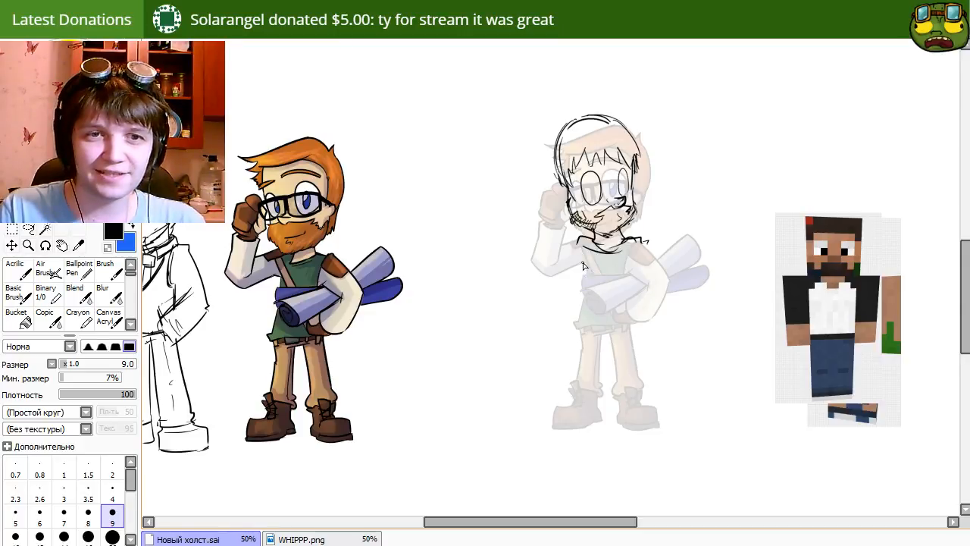
pyautogui.moveTo(582, 252)
pyautogui.mouseDown()
pyautogui.moveTo(579, 336)
pyautogui.moveTo(649, 327)
pyautogui.mouseUp()
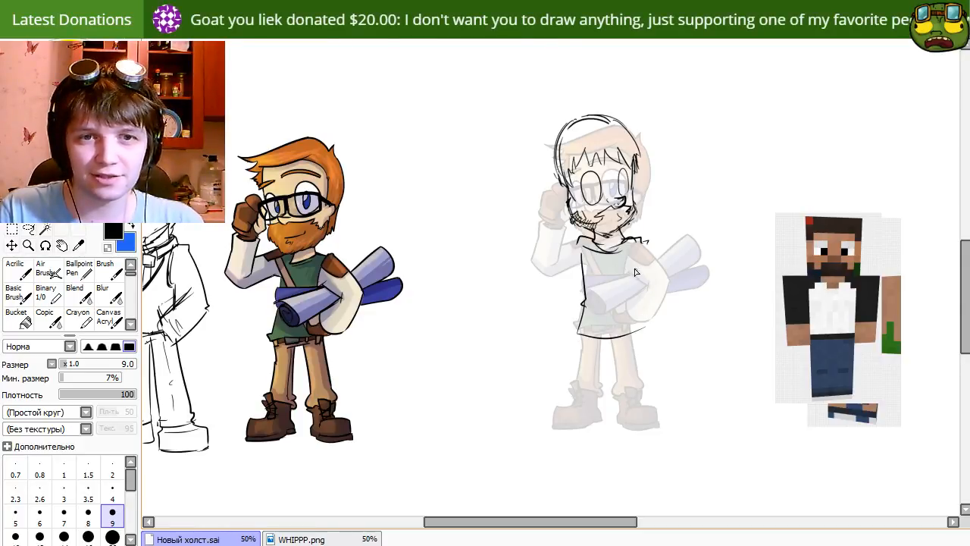
pyautogui.moveTo(630, 254); pyautogui.dragTo(639, 329)
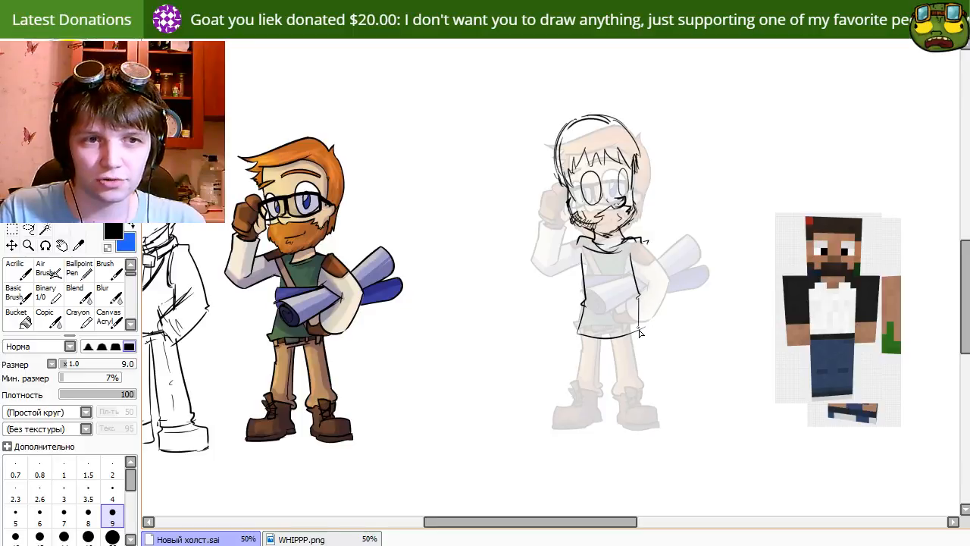
# Erase the torso's side line nearest the scrolls and trim the end of the shirt hem.
pyautogui.press('e')
pyautogui.moveTo(633, 257); pyautogui.dragTo(641, 297)
pyautogui.press('n')
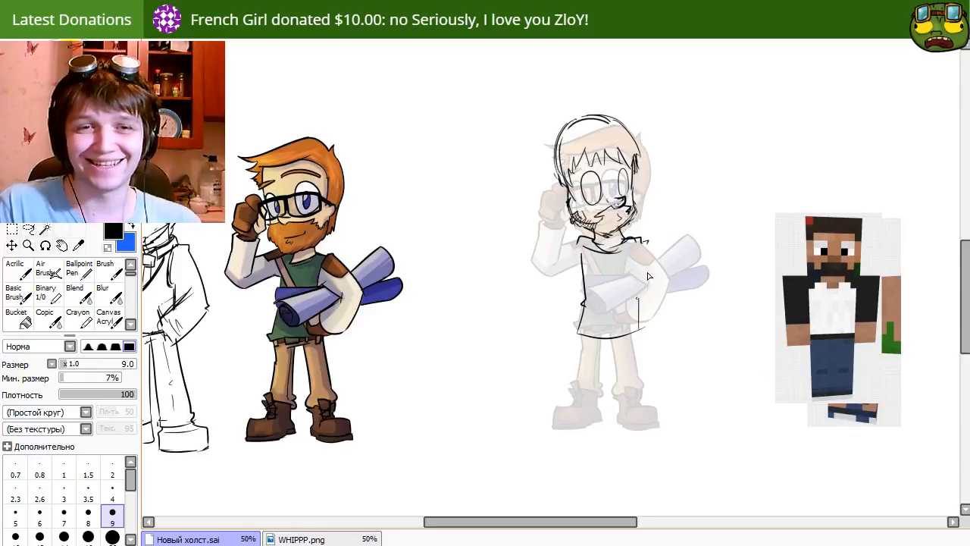
pyautogui.press('e')
pyautogui.moveTo(638, 298); pyautogui.dragTo(641, 327)
pyautogui.press('n')
pyautogui.press('e')
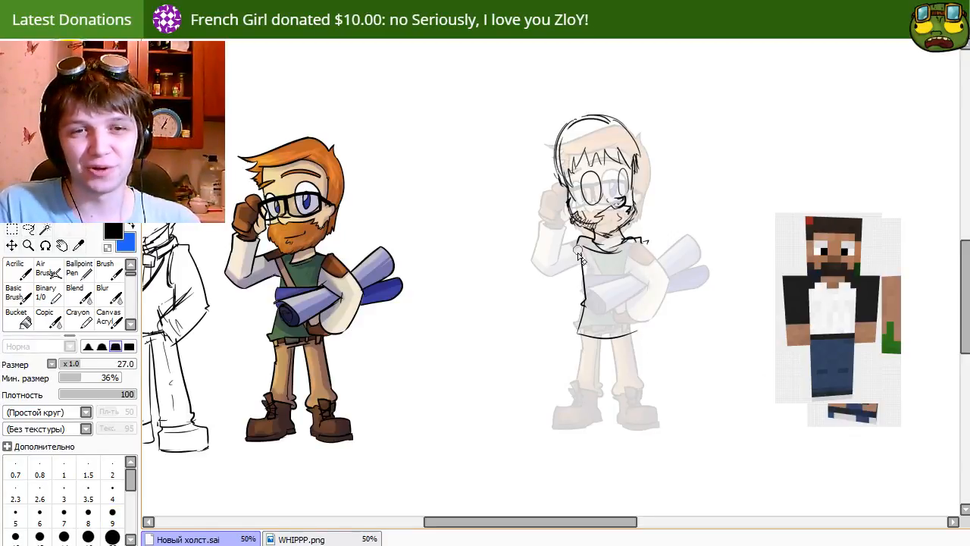
# Erase the torso's side line beneath the raised glove and redraw both torso sides down to the hem.
pyautogui.moveTo(577, 250); pyautogui.dragTo(579, 316)
pyautogui.press('n')
pyautogui.moveTo(581, 252); pyautogui.dragTo(579, 292)
pyautogui.moveTo(581, 297); pyautogui.dragTo(576, 332)
pyautogui.moveTo(635, 254); pyautogui.dragTo(645, 334)
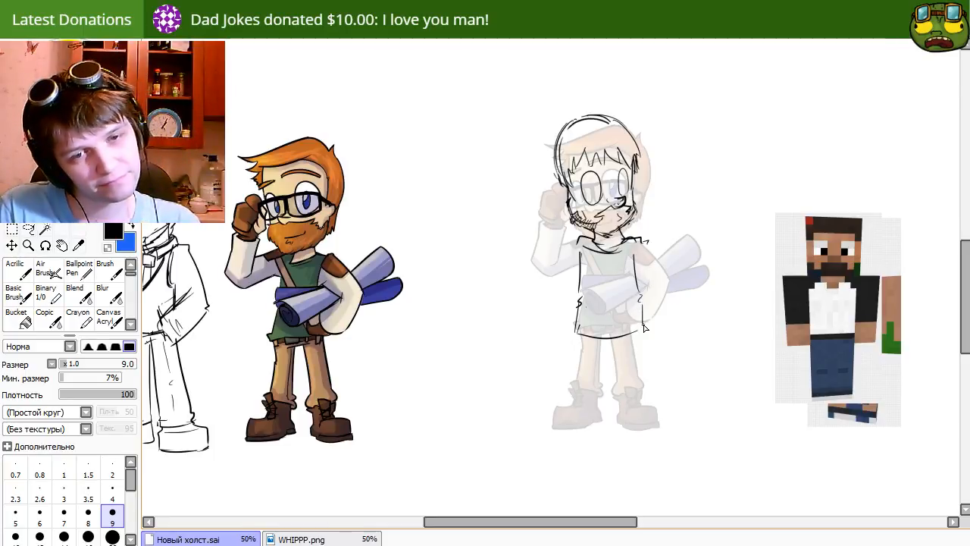
# Sketch both arms sloping from the shoulders to the elbows and back toward the waist, trimming the elbow nearest the scrolls.
pyautogui.moveTo(651, 239)
pyautogui.mouseDown()
pyautogui.moveTo(673, 294)
pyautogui.moveTo(664, 315)
pyautogui.mouseUp()
pyautogui.hotkey('ctrl', 'z')
pyautogui.moveTo(576, 240); pyautogui.dragTo(552, 274)
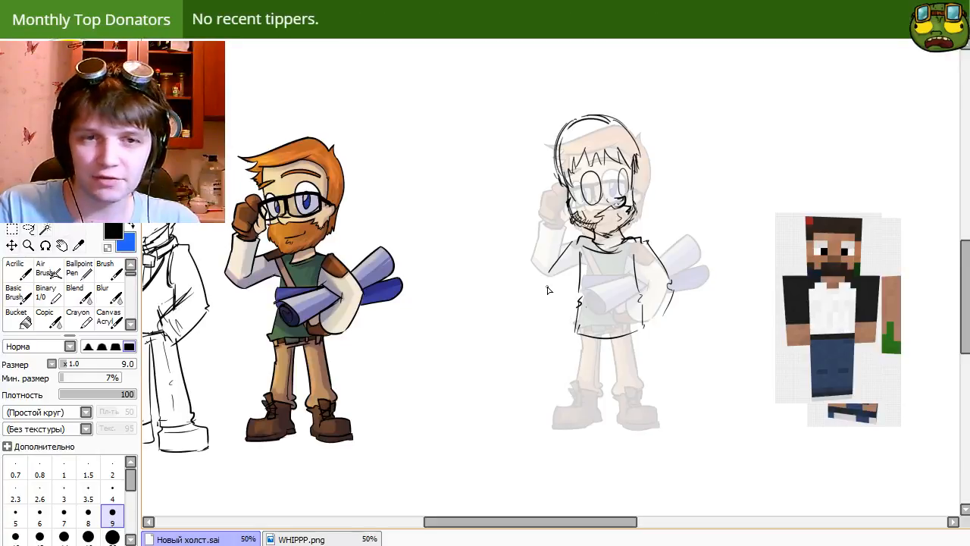
pyautogui.moveTo(547, 283); pyautogui.dragTo(564, 328)
pyautogui.hotkey('ctrl', 'z')
pyautogui.moveTo(547, 283); pyautogui.dragTo(567, 329)
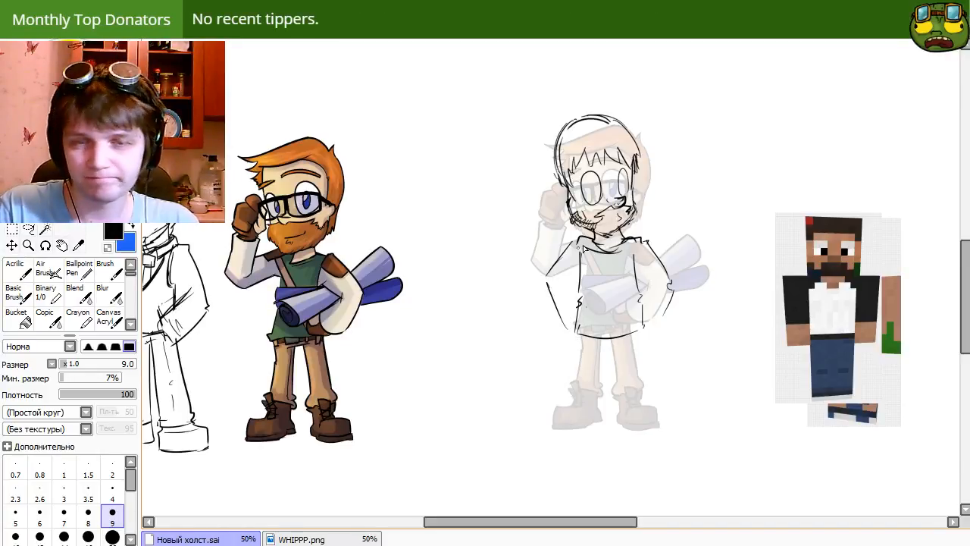
pyautogui.press('e')
pyautogui.moveTo(672, 285)
pyautogui.mouseDown()
pyautogui.moveTo(662, 317)
pyautogui.moveTo(679, 288)
pyautogui.mouseUp()
pyautogui.press('n')
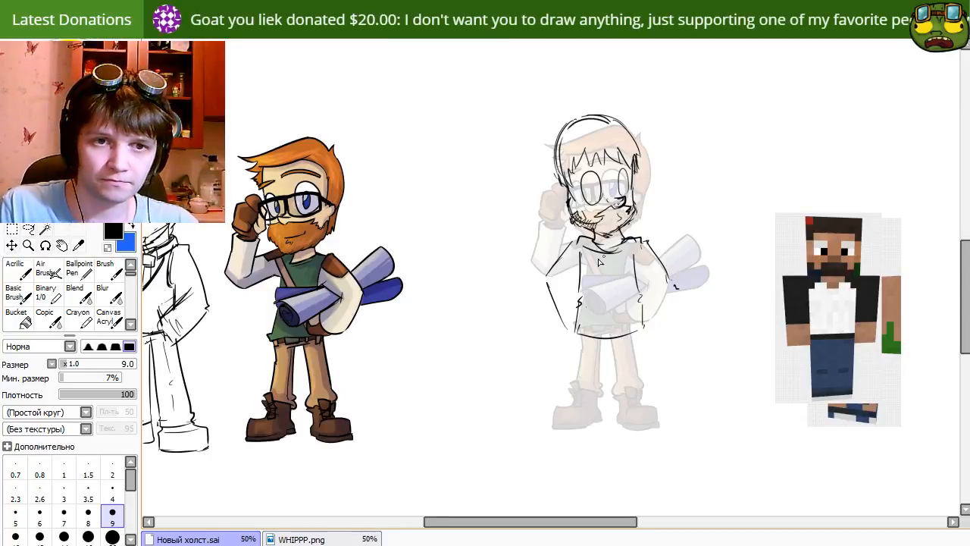
# Try to reshape the upper arm below the raised glove, and erase both arm outlines.
pyautogui.press('e')
pyautogui.moveTo(587, 238); pyautogui.dragTo(550, 263)
pyautogui.press('n')
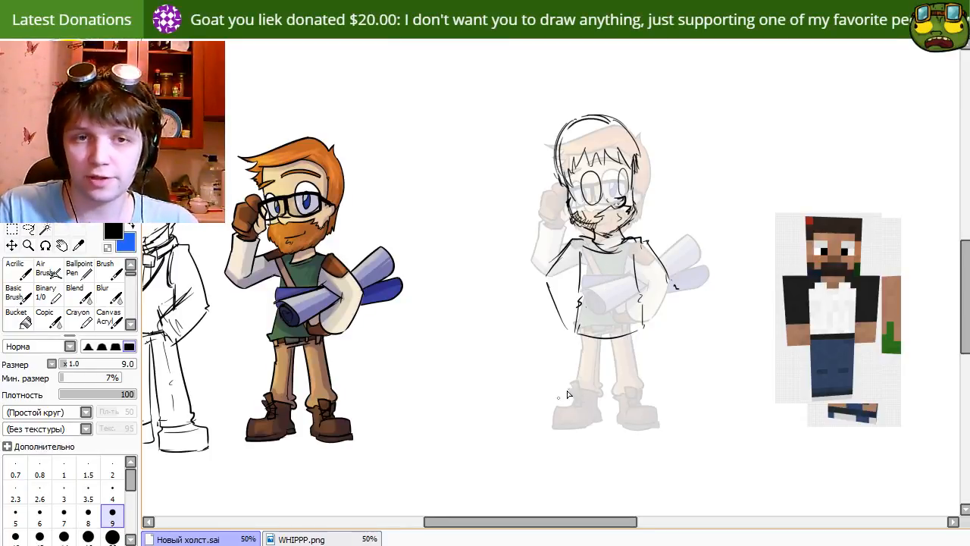
pyautogui.hotkey('ctrl', 'z')
pyautogui.moveTo(581, 233); pyautogui.dragTo(546, 267)
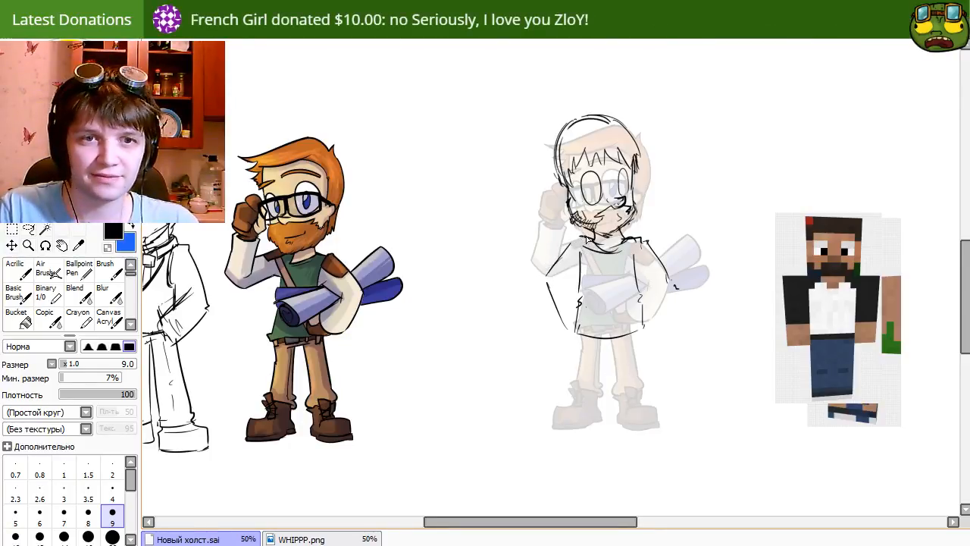
pyautogui.moveTo(584, 235)
pyautogui.mouseDown()
pyautogui.moveTo(545, 273)
pyautogui.moveTo(582, 299)
pyautogui.moveTo(552, 306)
pyautogui.moveTo(548, 292)
pyautogui.mouseUp()
pyautogui.hotkey('ctrl', 'z')
pyautogui.press('e')
pyautogui.moveTo(571, 242); pyautogui.dragTo(555, 265)
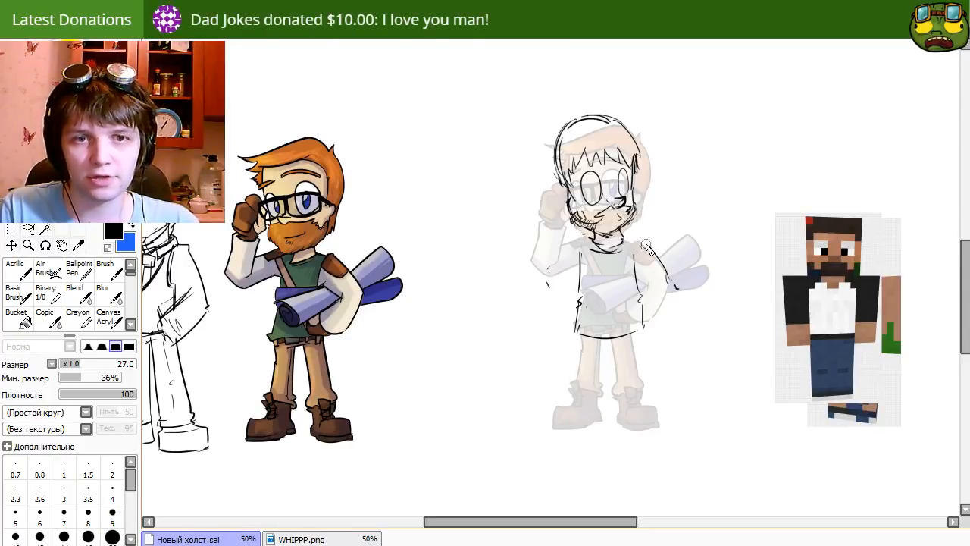
pyautogui.press('n')
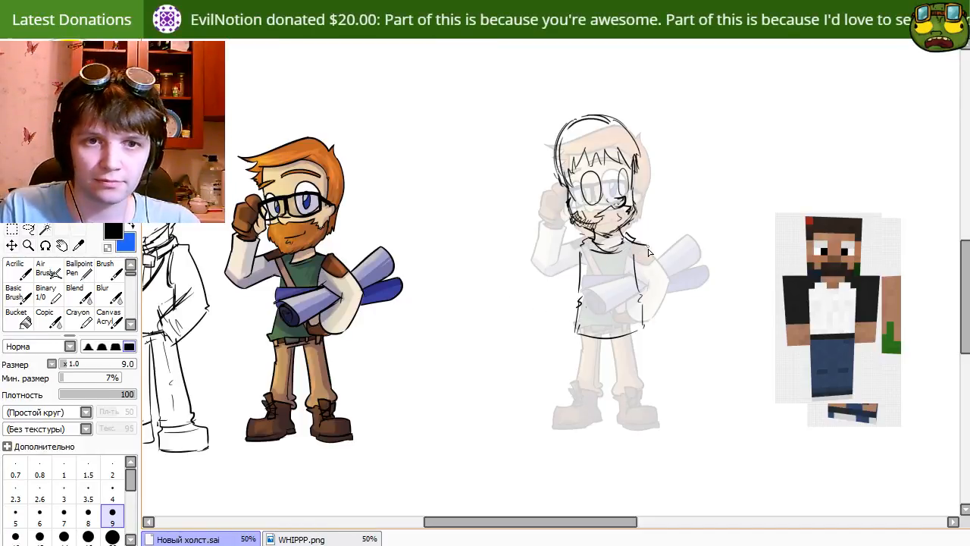
# Redraw short sloping shoulder lines on both sides of the shirt collar.
pyautogui.press('e')
pyautogui.press('n')
pyautogui.press('e')
pyautogui.press('n')
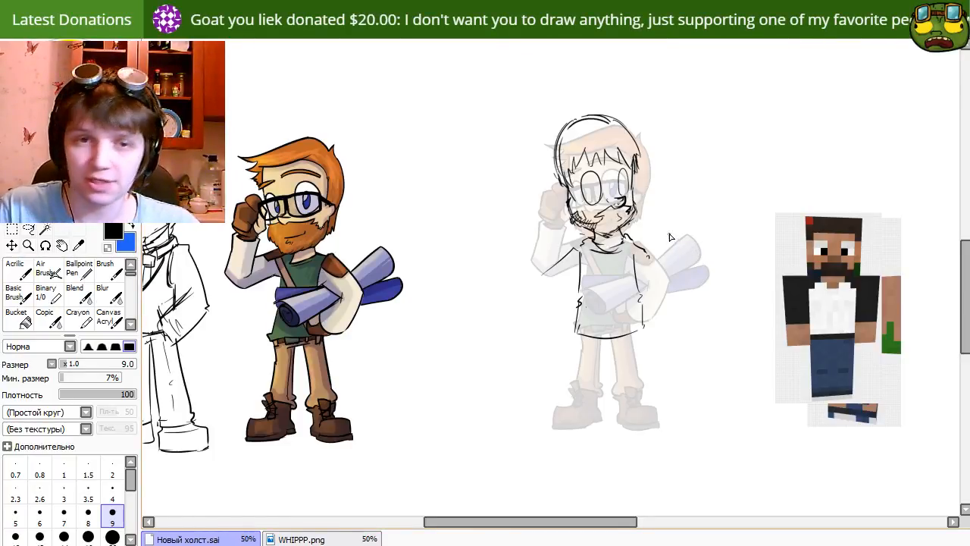
# Erase the shoulder lines, torso sides and shirt hem, keeping the head and collar.
pyautogui.press('e')
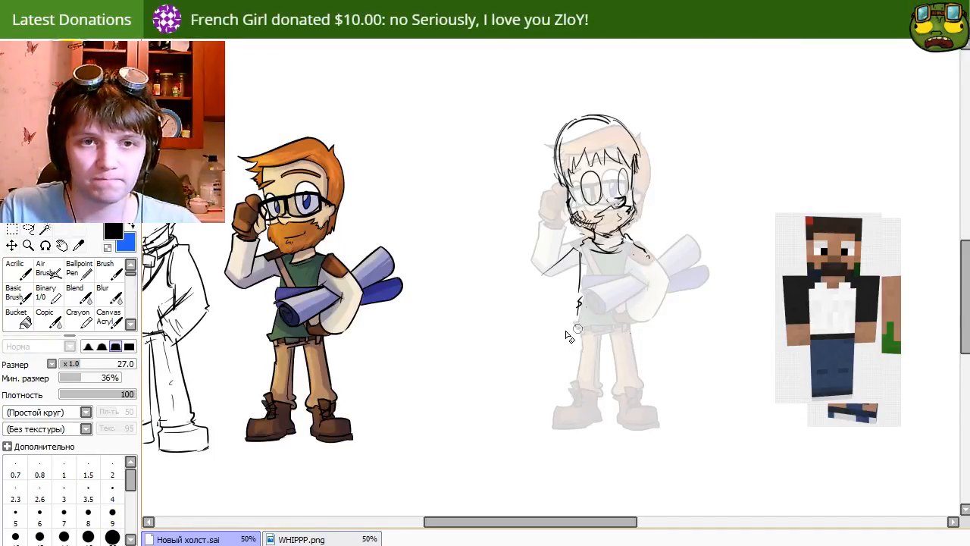
pyautogui.press('e')
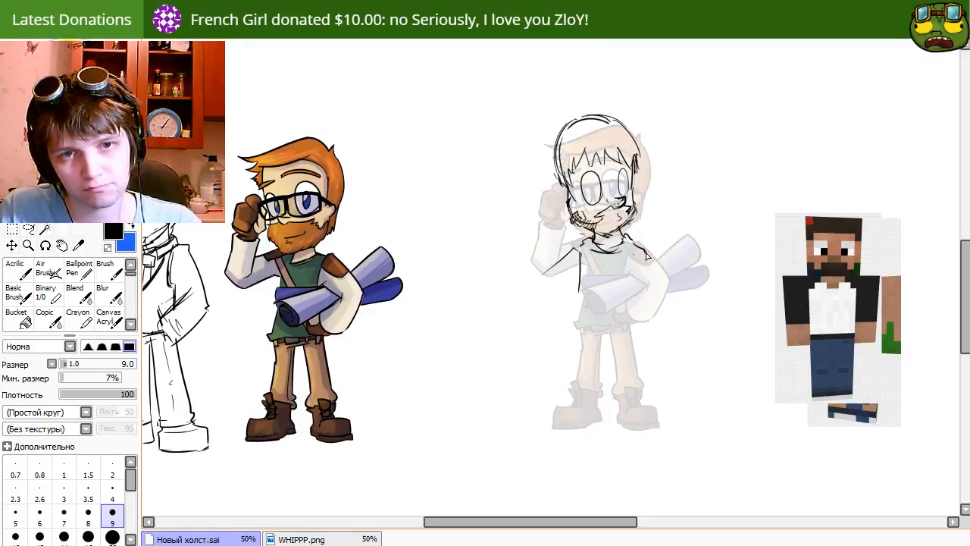
pyautogui.press('e')
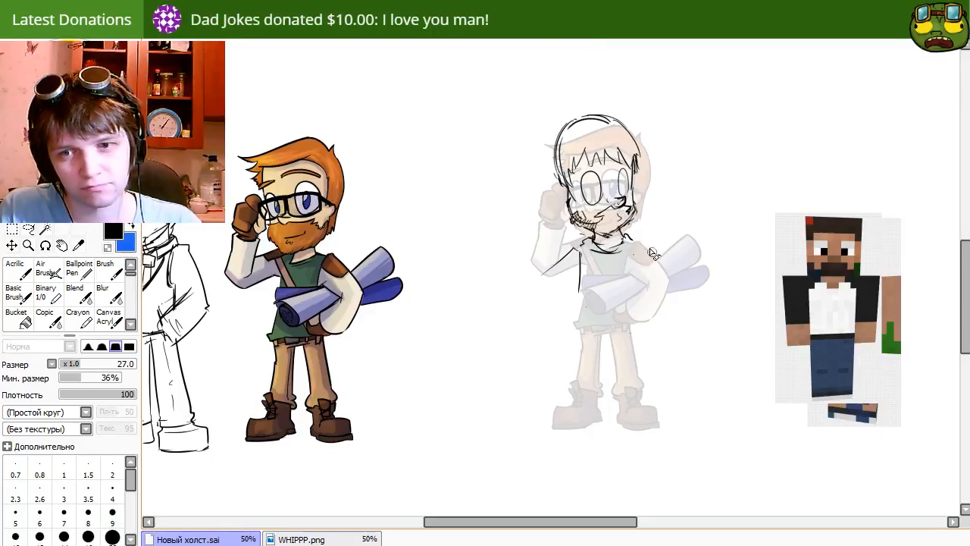
pyautogui.press('e')
pyautogui.press('e')
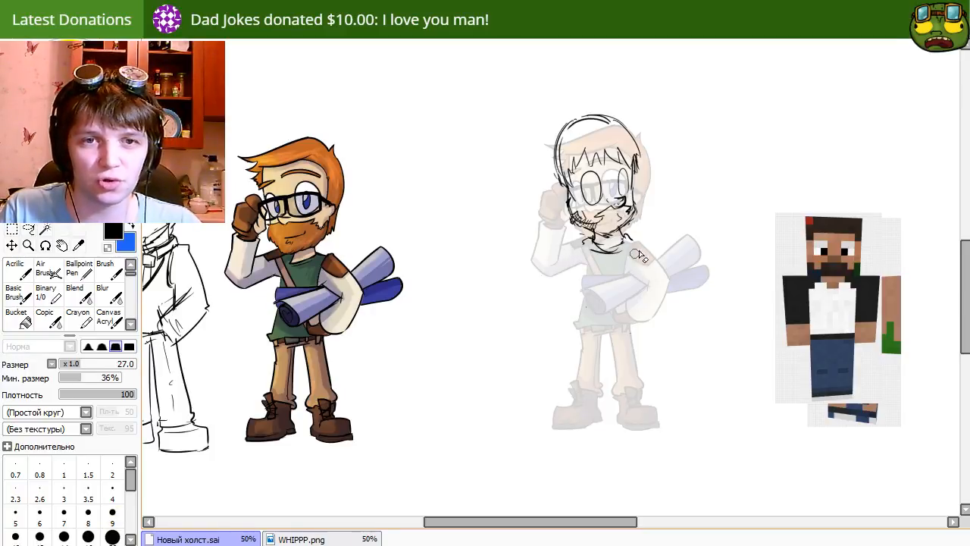
pyautogui.press('e')
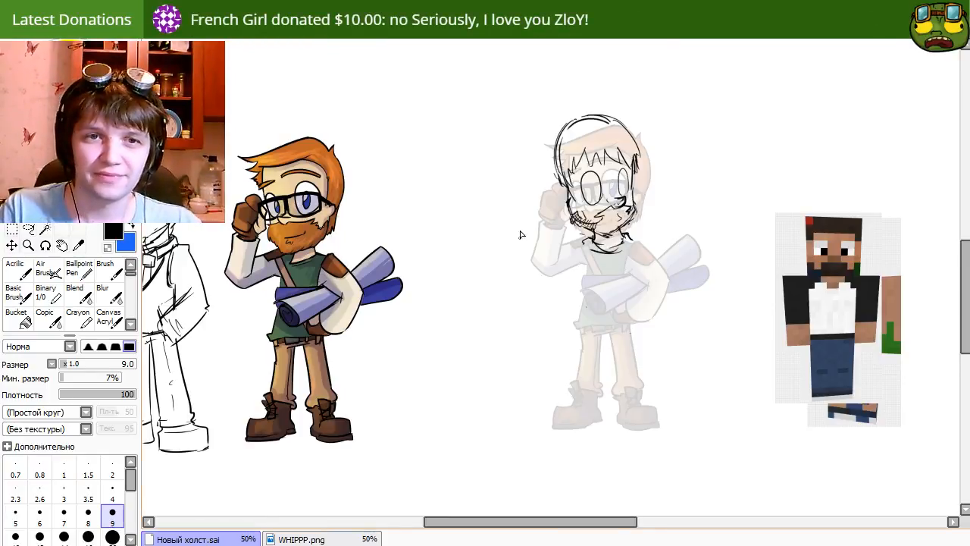
# Erase both oval eyes from the face with a large eraser.
pyautogui.press('e')
pyautogui.moveTo(599, 185)
pyautogui.mouseDown()
pyautogui.moveTo(588, 206)
pyautogui.moveTo(590, 187)
pyautogui.moveTo(619, 182)
pyautogui.mouseUp()
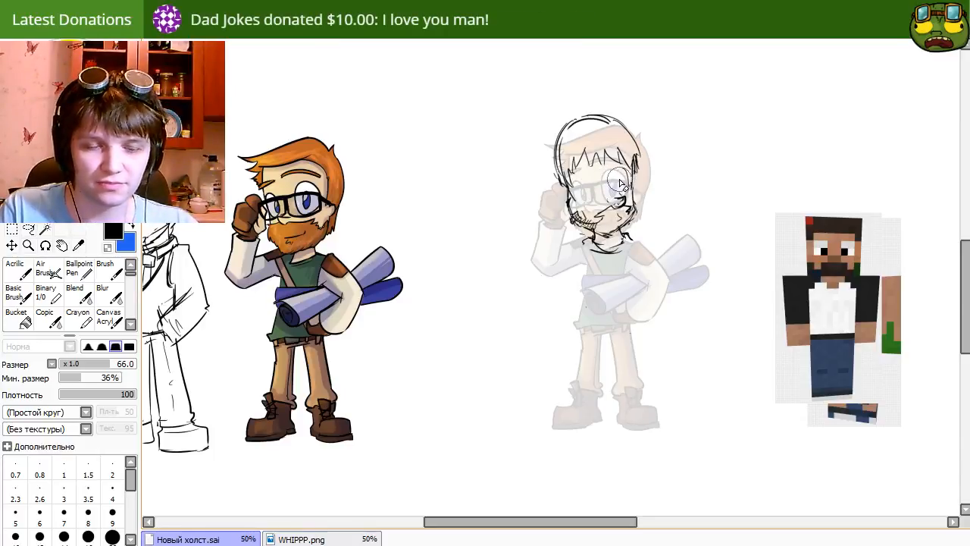
pyautogui.press('[')
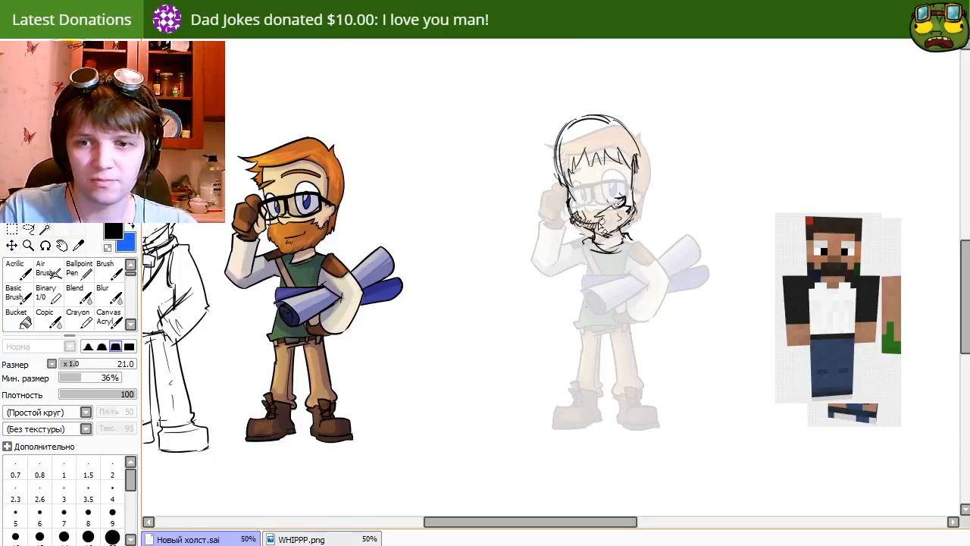
# Redraw the neckline and the torso side nearest the scrolls, erasing the uneven opposite side line.
pyautogui.press('n')
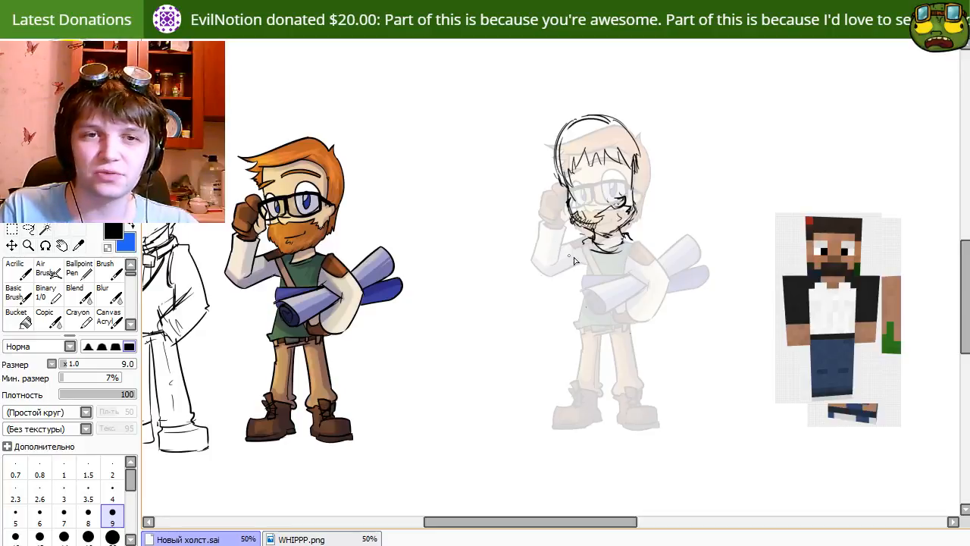
pyautogui.moveTo(611, 237)
pyautogui.mouseDown()
pyautogui.moveTo(594, 243)
pyautogui.moveTo(598, 254)
pyautogui.mouseUp()
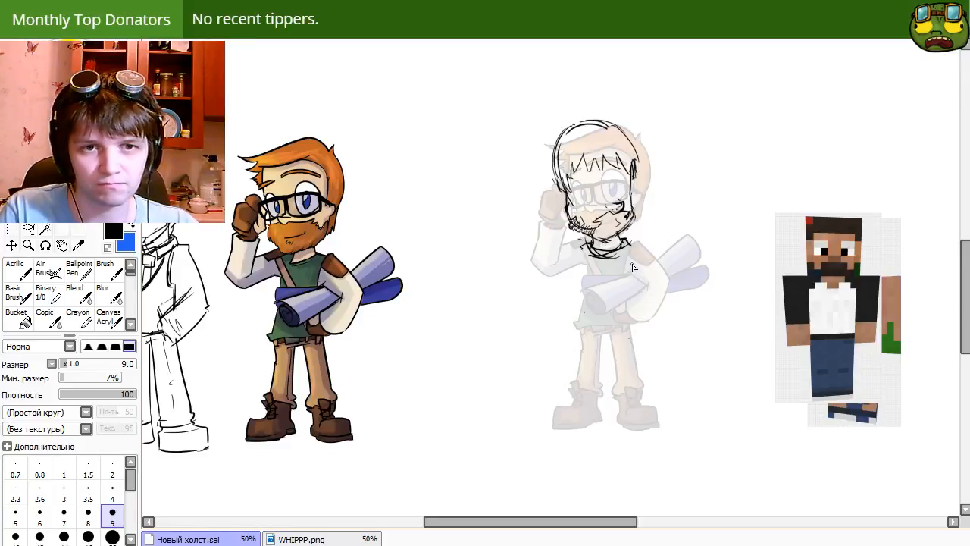
pyautogui.moveTo(632, 258); pyautogui.dragTo(638, 300)
pyautogui.moveTo(582, 280); pyautogui.dragTo(570, 339)
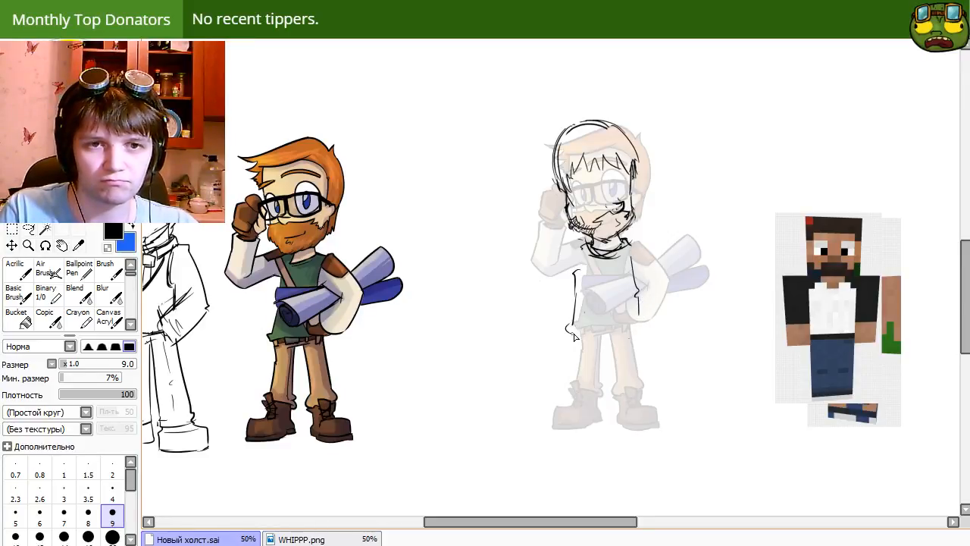
pyautogui.press('e')
pyautogui.moveTo(577, 265); pyautogui.dragTo(574, 322)
pyautogui.press('e')
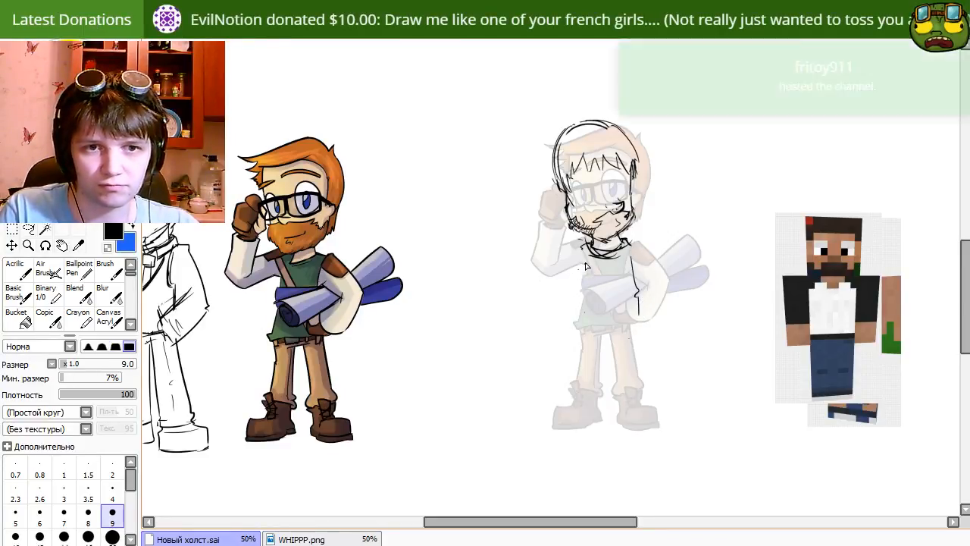
# Sketch the torso side below the raised glove and close the shirt with a curved hem at the waist.
pyautogui.moveTo(585, 262)
pyautogui.mouseDown()
pyautogui.moveTo(577, 324)
pyautogui.moveTo(605, 334)
pyautogui.moveTo(637, 322)
pyautogui.moveTo(622, 333)
pyautogui.moveTo(591, 334)
pyautogui.moveTo(649, 324)
pyautogui.mouseUp()
pyautogui.press('e')
pyautogui.moveTo(571, 325)
pyautogui.mouseDown()
pyautogui.moveTo(568, 381)
pyautogui.moveTo(592, 322)
pyautogui.moveTo(585, 302)
pyautogui.moveTo(578, 339)
pyautogui.mouseUp()
pyautogui.press('e')
pyautogui.hotkey('ctrl', 'z')
pyautogui.moveTo(585, 295)
pyautogui.mouseDown()
pyautogui.moveTo(585, 336)
pyautogui.moveTo(622, 334)
pyautogui.moveTo(641, 319)
pyautogui.moveTo(638, 303)
pyautogui.moveTo(641, 327)
pyautogui.mouseUp()
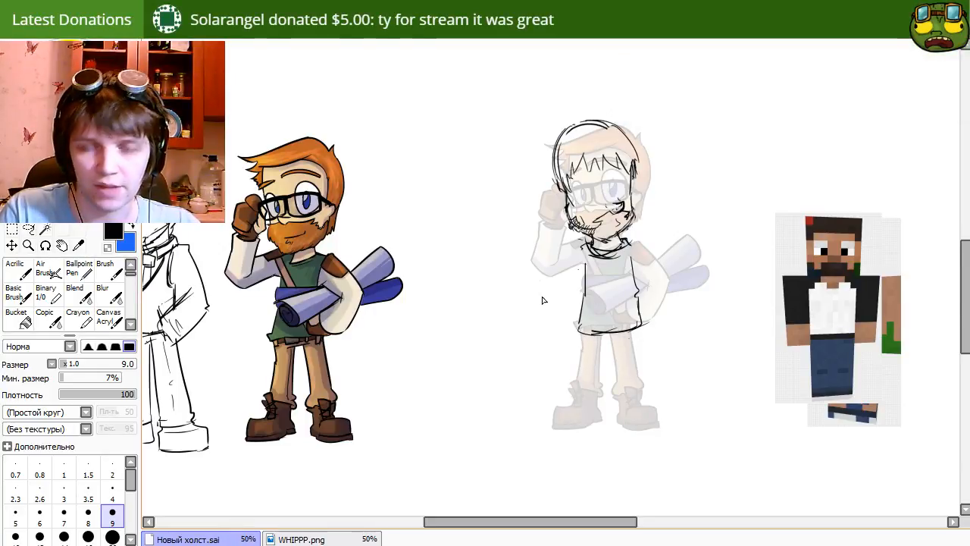
# Shift the sketch slightly toward the raised glove and draw the bent arm nearest the scrolls.
pyautogui.moveTo(615, 360)
pyautogui.mouseDown()
pyautogui.moveTo(587, 335)
pyautogui.moveTo(608, 362)
pyautogui.mouseUp()
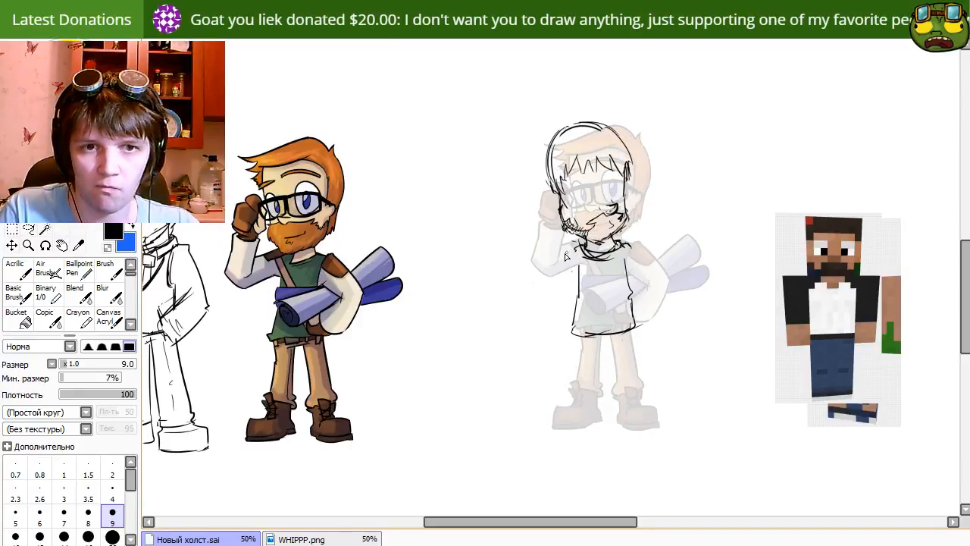
pyautogui.moveTo(631, 244); pyautogui.dragTo(655, 292)
pyautogui.hotkey('ctrl', 'z')
pyautogui.moveTo(632, 244)
pyautogui.mouseDown()
pyautogui.moveTo(662, 288)
pyautogui.moveTo(635, 344)
pyautogui.moveTo(647, 296)
pyautogui.mouseUp()
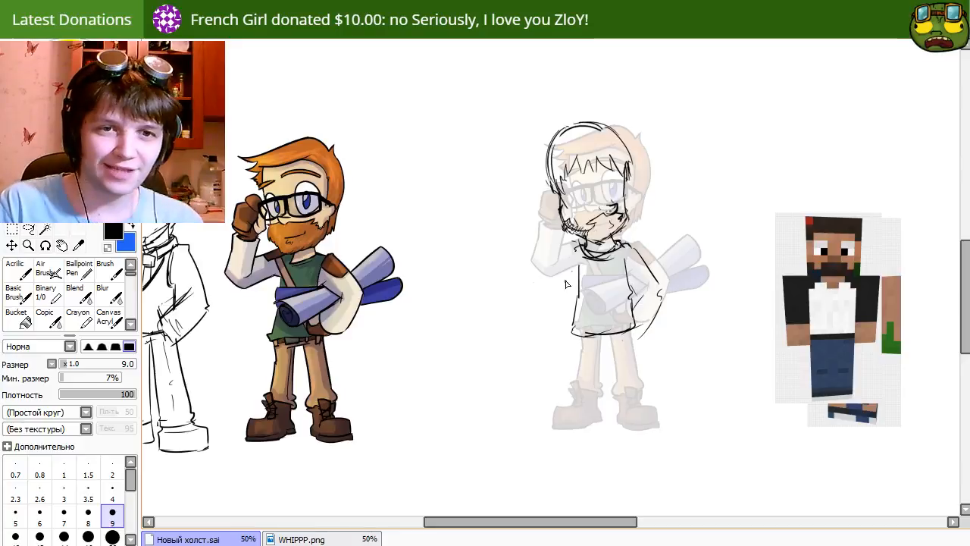
# Sketch the other arm bending at the elbow, with its forearm reaching in to the shirt's lower edge.
pyautogui.moveTo(553, 295)
pyautogui.mouseDown()
pyautogui.moveTo(582, 306)
pyautogui.moveTo(554, 319)
pyautogui.moveTo(574, 322)
pyautogui.mouseUp()
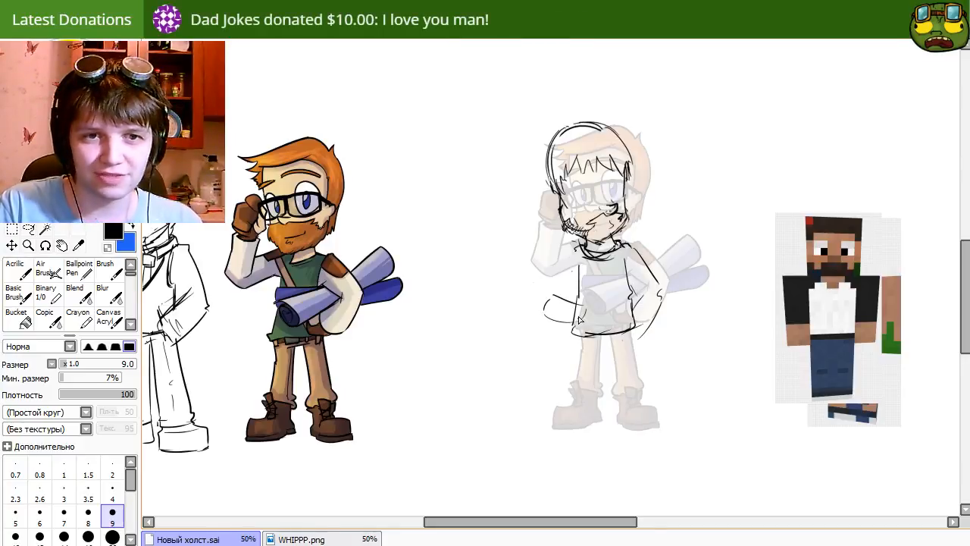
pyautogui.moveTo(573, 252)
pyautogui.mouseDown()
pyautogui.moveTo(543, 318)
pyautogui.moveTo(555, 313)
pyautogui.moveTo(555, 291)
pyautogui.moveTo(563, 320)
pyautogui.moveTo(583, 307)
pyautogui.moveTo(580, 332)
pyautogui.mouseUp()
pyautogui.press('e')
pyautogui.press('n')
# Draw the outer lines of both legs from the shirt hem down to the guide's boots.
pyautogui.moveTo(558, 317)
pyautogui.mouseDown()
pyautogui.moveTo(584, 341)
pyautogui.moveTo(576, 396)
pyautogui.mouseUp()
pyautogui.moveTo(632, 332); pyautogui.dragTo(643, 405)
pyautogui.hotkey('ctrl', 'z')
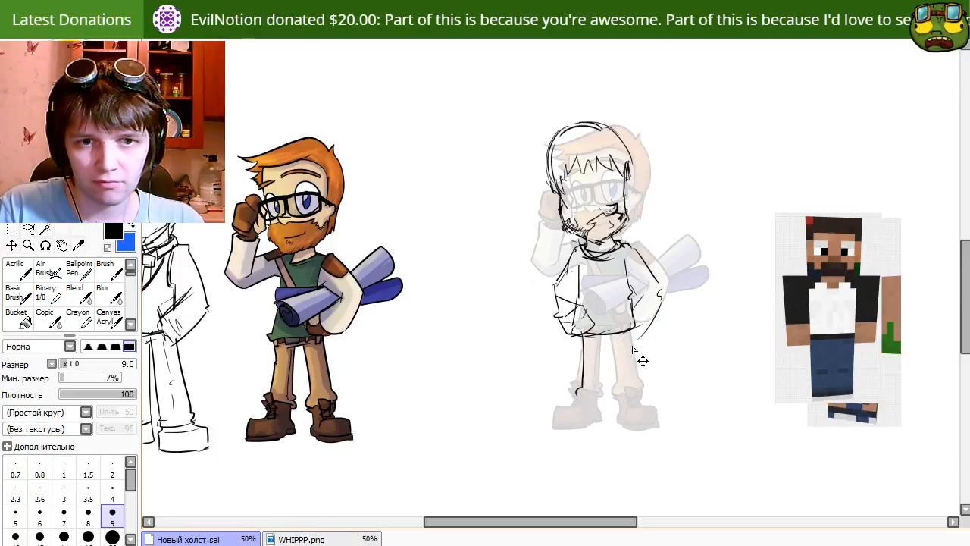
pyautogui.moveTo(634, 333); pyautogui.dragTo(639, 410)
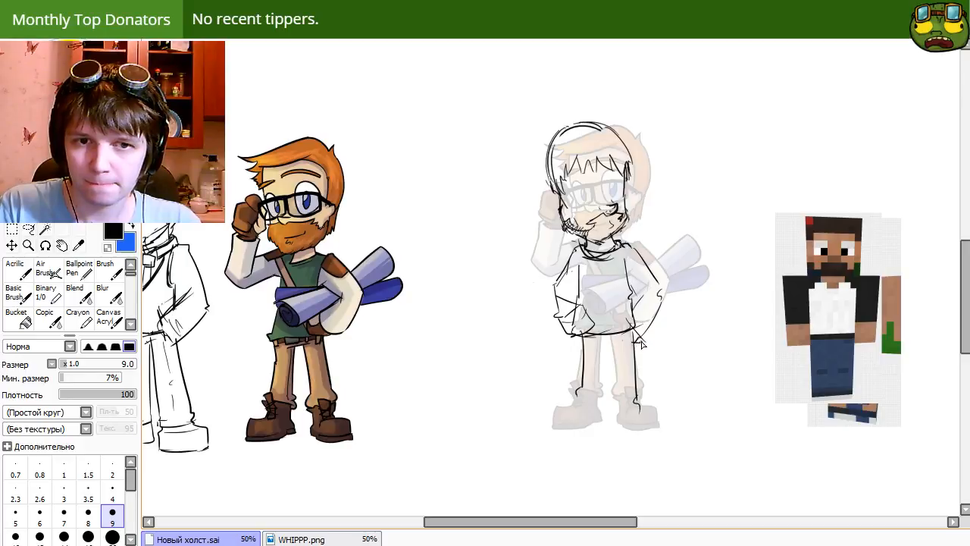
pyautogui.moveTo(640, 340); pyautogui.dragTo(639, 410)
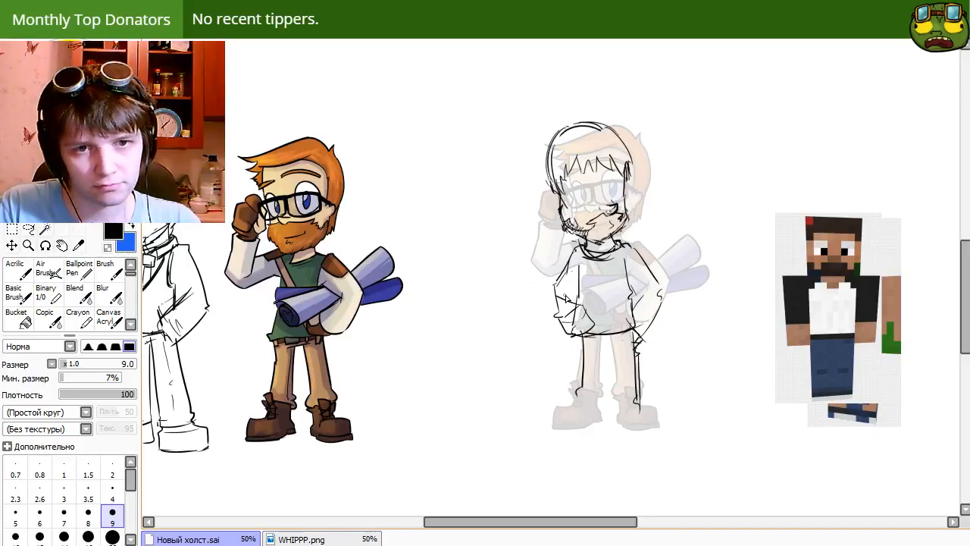
# Erase the stray lines around the forearm below the raised glove and redraw that arm's outline.
pyautogui.press('e')
pyautogui.moveTo(561, 298)
pyautogui.mouseDown()
pyautogui.moveTo(571, 305)
pyautogui.moveTo(558, 283)
pyautogui.mouseUp()
pyautogui.press('n')
pyautogui.press('e')
pyautogui.press('n')
pyautogui.moveTo(574, 248)
pyautogui.mouseDown()
pyautogui.moveTo(553, 303)
pyautogui.moveTo(569, 327)
pyautogui.mouseUp()
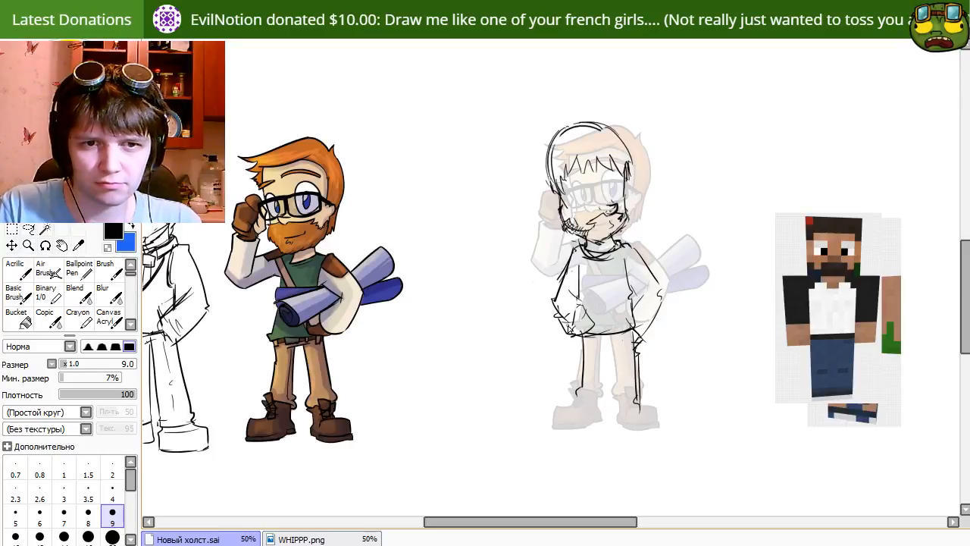
# Sketch the hand of that arm with rough fingers against the lower side of the shirt.
pyautogui.moveTo(566, 288)
pyautogui.mouseDown()
pyautogui.moveTo(590, 324)
pyautogui.moveTo(578, 323)
pyautogui.moveTo(587, 305)
pyautogui.moveTo(590, 315)
pyautogui.mouseUp()
pyautogui.hotkey('ctrl', 'z')
pyautogui.hotkey('ctrl', 'z')
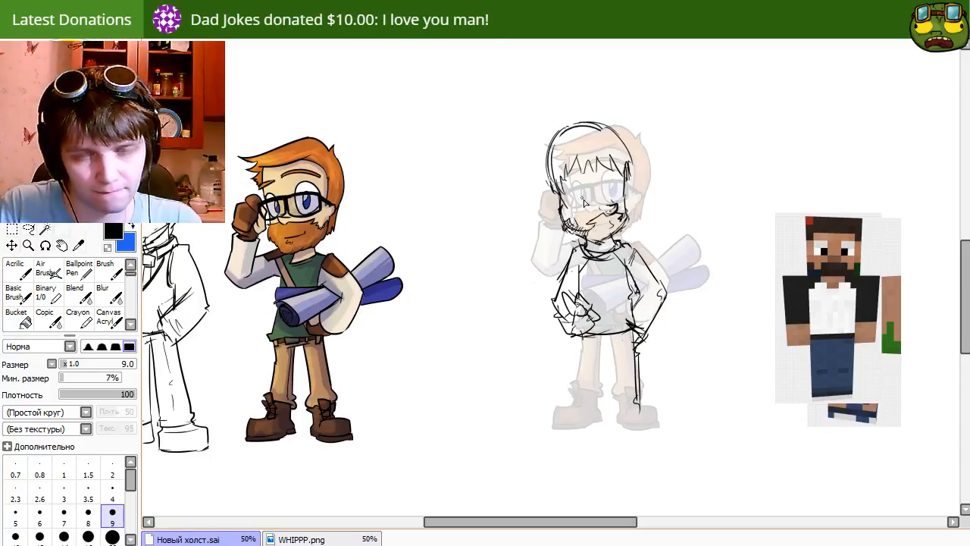
# Draw two upright oval eyes below the fringe, over the guide's glasses.
pyautogui.moveTo(583, 172)
pyautogui.mouseDown()
pyautogui.moveTo(591, 212)
pyautogui.moveTo(583, 176)
pyautogui.moveTo(594, 199)
pyautogui.moveTo(626, 205)
pyautogui.mouseUp()
pyautogui.hotkey('ctrl', 'z')
pyautogui.hotkey('ctrl', 'z')
pyautogui.hotkey('ctrl', 'z')
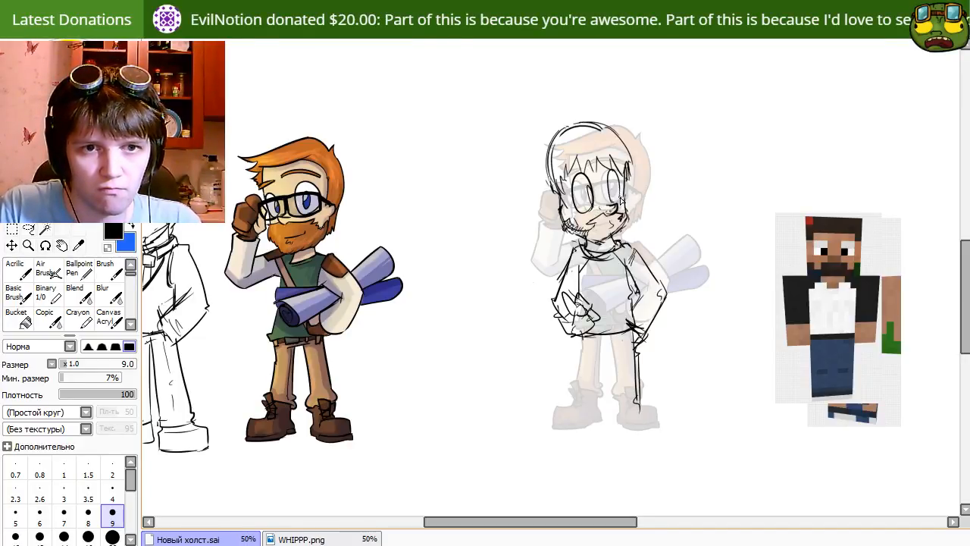
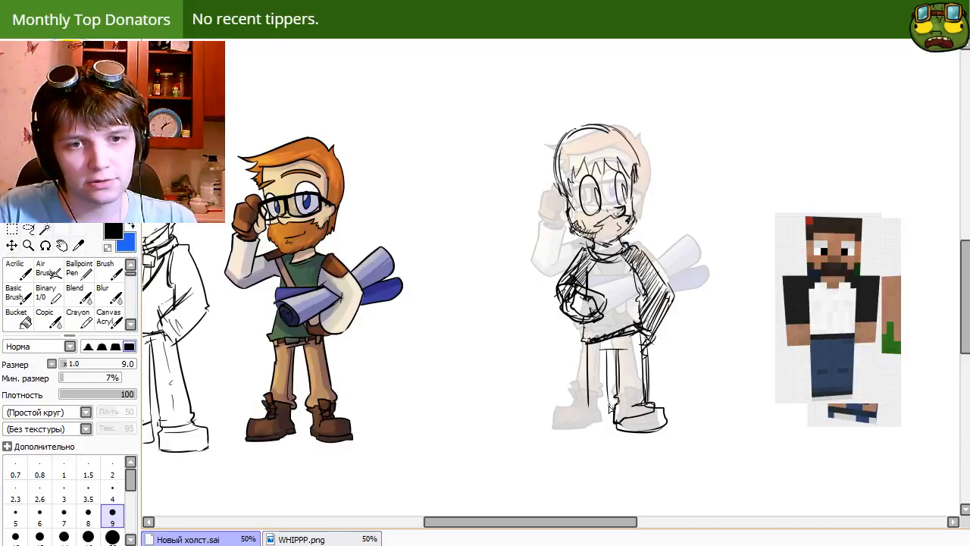
# Sketch the trouser cuff and flat-soled shoe of the second leg beside the finished shoe.
pyautogui.moveTo(612, 373)
pyautogui.mouseDown()
pyautogui.moveTo(615, 419)
pyautogui.moveTo(580, 415)
pyautogui.moveTo(605, 415)
pyautogui.mouseUp()
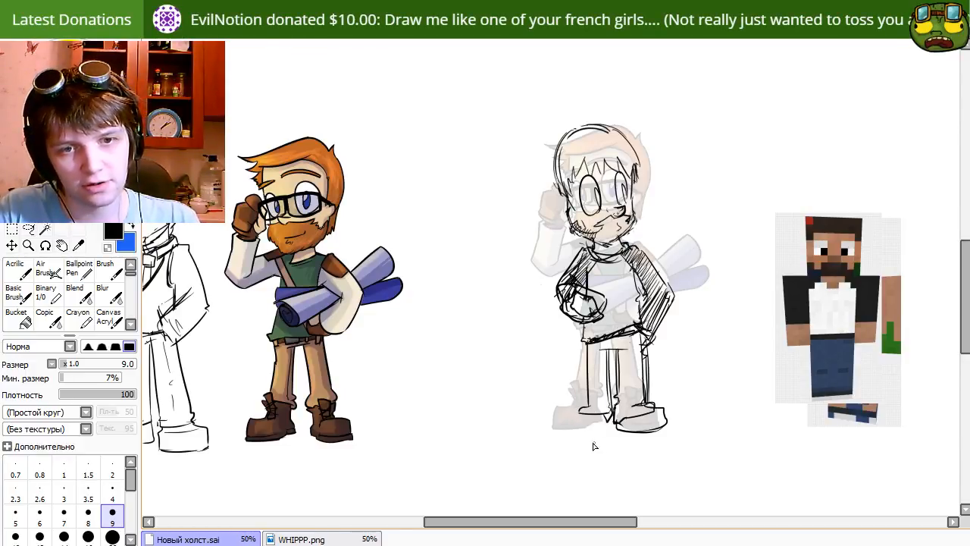
pyautogui.hotkey('ctrl', 'z')
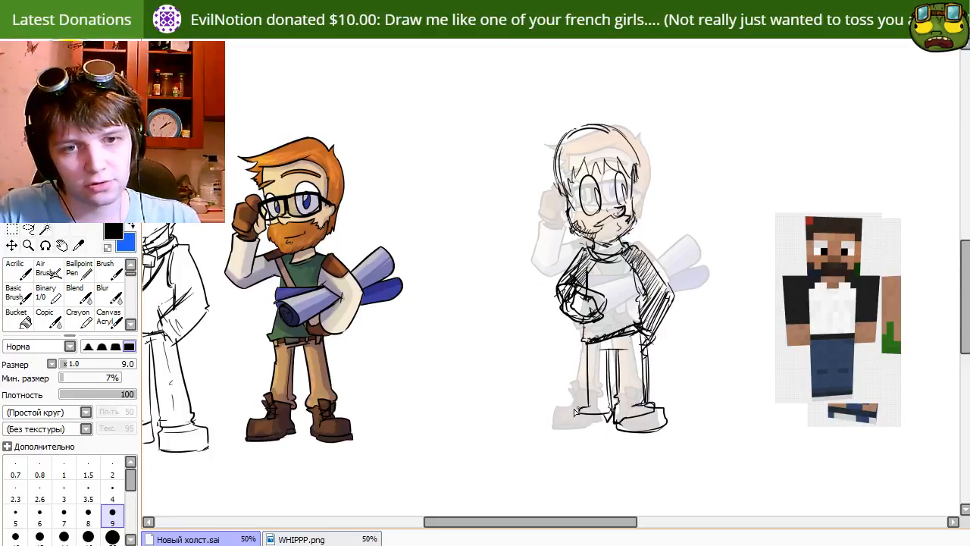
pyautogui.moveTo(578, 410)
pyautogui.mouseDown()
pyautogui.moveTo(567, 423)
pyautogui.moveTo(608, 422)
pyautogui.moveTo(562, 426)
pyautogui.moveTo(603, 428)
pyautogui.moveTo(611, 426)
pyautogui.moveTo(569, 426)
pyautogui.moveTo(615, 419)
pyautogui.mouseUp()
pyautogui.hotkey('ctrl', 'z')
pyautogui.hotkey('ctrl', 'z')
pyautogui.hotkey('ctrl', 'z')
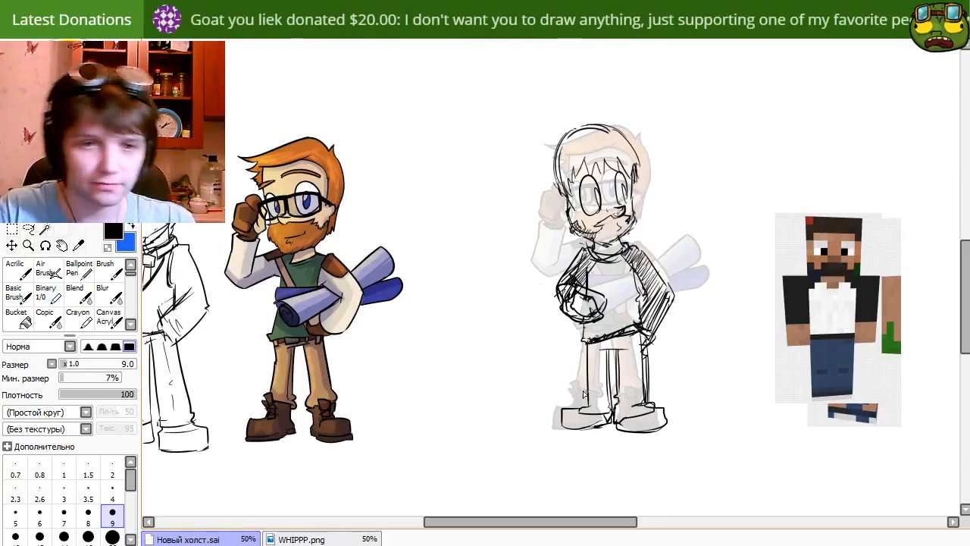
# Reinforce the second leg's outer line and shift the whole sketch away from the scrolls, off the guide's centre.
pyautogui.moveTo(587, 341); pyautogui.dragTo(594, 410)
pyautogui.hotkey('ctrl', 'z')
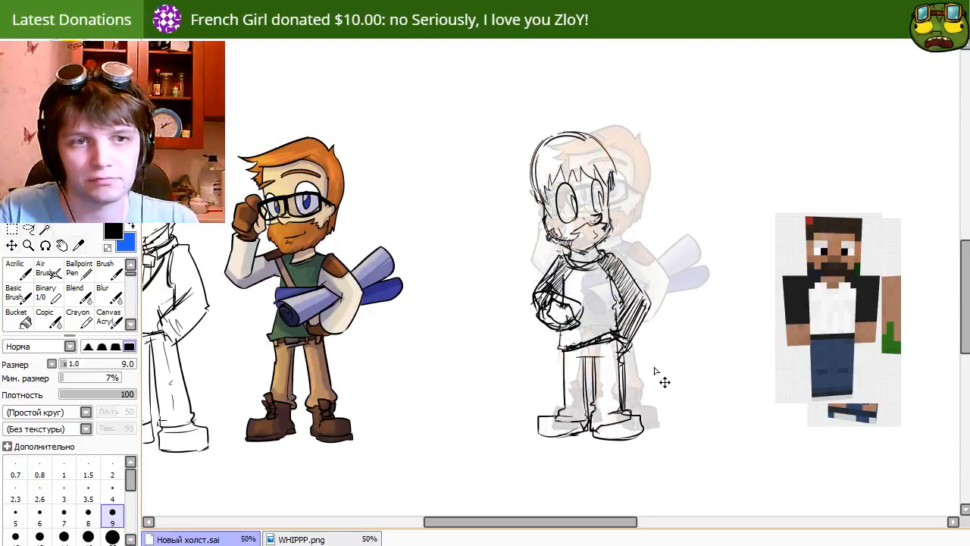
# Move the bearded man's sketch between the coloured character and the faded guide, and erase its hatched bent arm and adjoining shirt side.
pyautogui.moveTo(660, 376)
pyautogui.mouseDown()
pyautogui.moveTo(533, 385)
pyautogui.moveTo(523, 402)
pyautogui.mouseUp()
pyautogui.press('e')
pyautogui.moveTo(519, 334)
pyautogui.mouseDown()
pyautogui.moveTo(512, 297)
pyautogui.moveTo(483, 269)
pyautogui.moveTo(502, 330)
pyautogui.moveTo(488, 299)
pyautogui.moveTo(485, 337)
pyautogui.mouseUp()
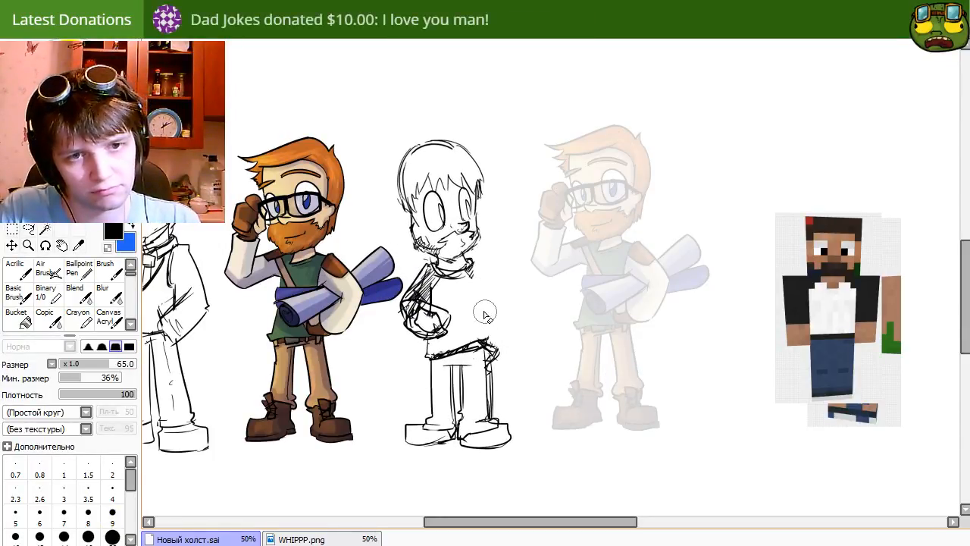
# Redraw the shirt's side line from collar to hem and sketch a straighter outer line for the lowered arm.
pyautogui.press('n')
pyautogui.moveTo(480, 279); pyautogui.dragTo(490, 336)
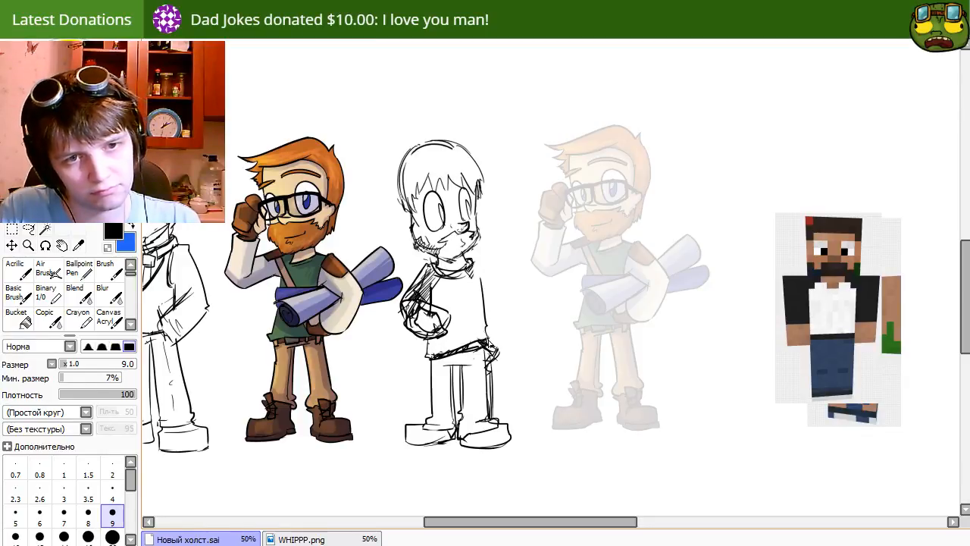
pyautogui.hotkey('ctrl', 'z')
pyautogui.moveTo(475, 276); pyautogui.dragTo(487, 330)
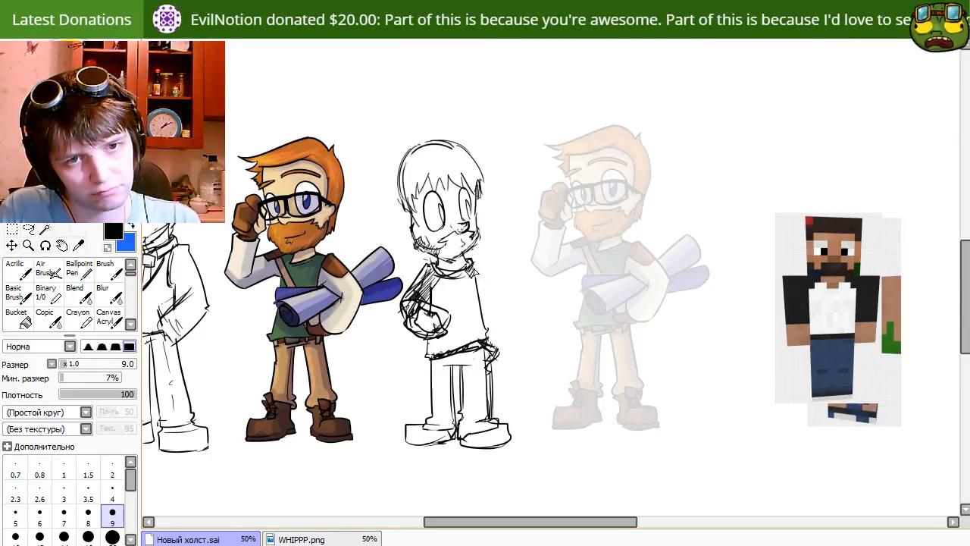
pyautogui.moveTo(492, 278); pyautogui.dragTo(509, 353)
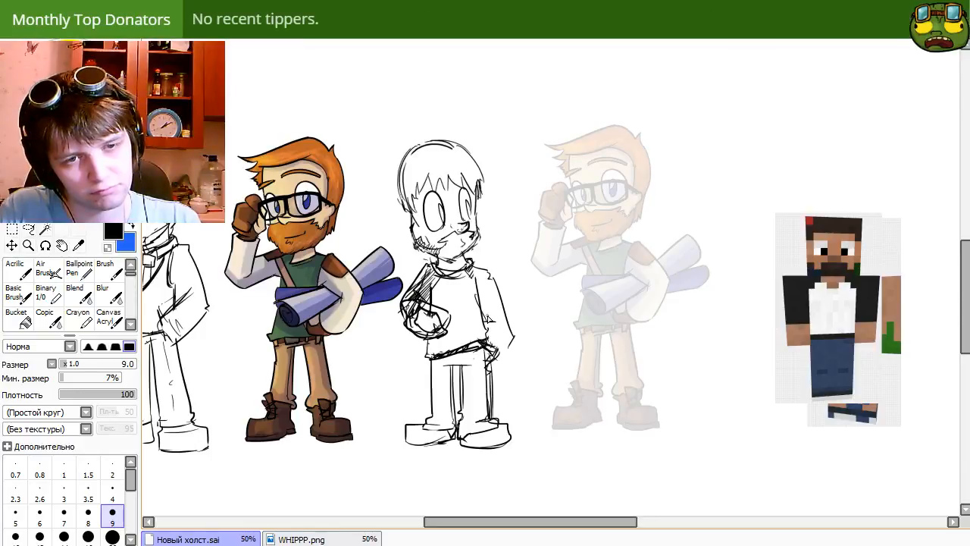
# Reinforce the shirt's side line and fill the lowered arm's sleeve with diagonal hatching.
pyautogui.press('e')
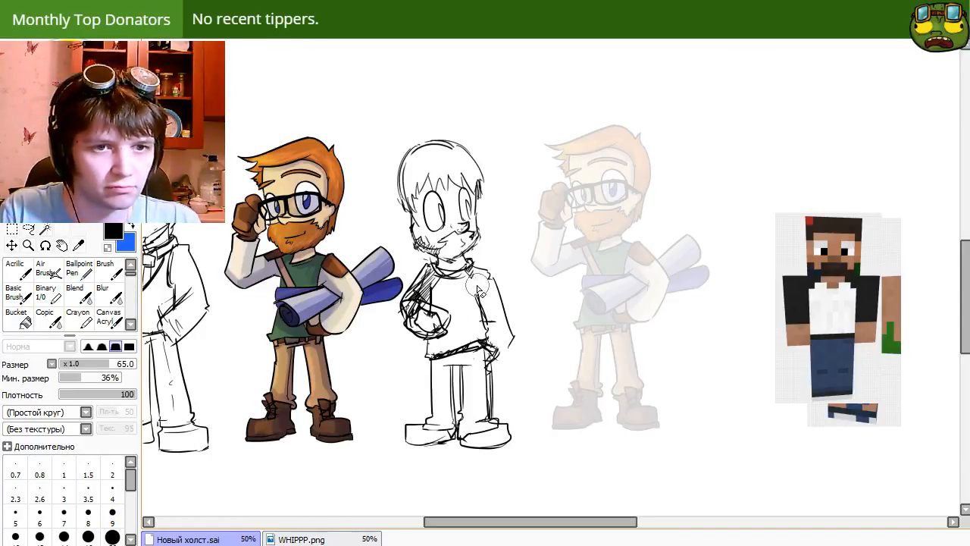
pyautogui.press('e')
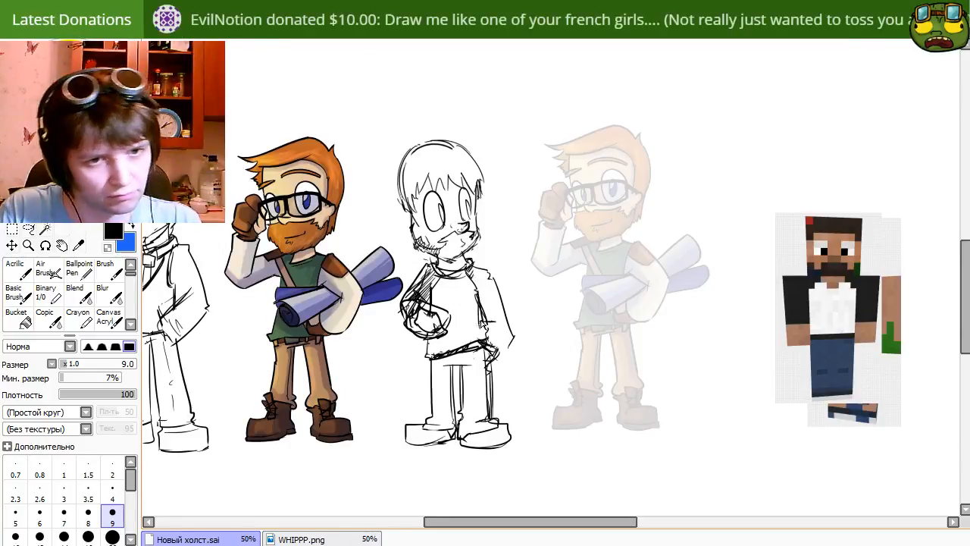
pyautogui.moveTo(478, 298); pyautogui.dragTo(486, 345)
pyautogui.moveTo(478, 273)
pyautogui.mouseDown()
pyautogui.moveTo(508, 327)
pyautogui.moveTo(497, 353)
pyautogui.mouseUp()
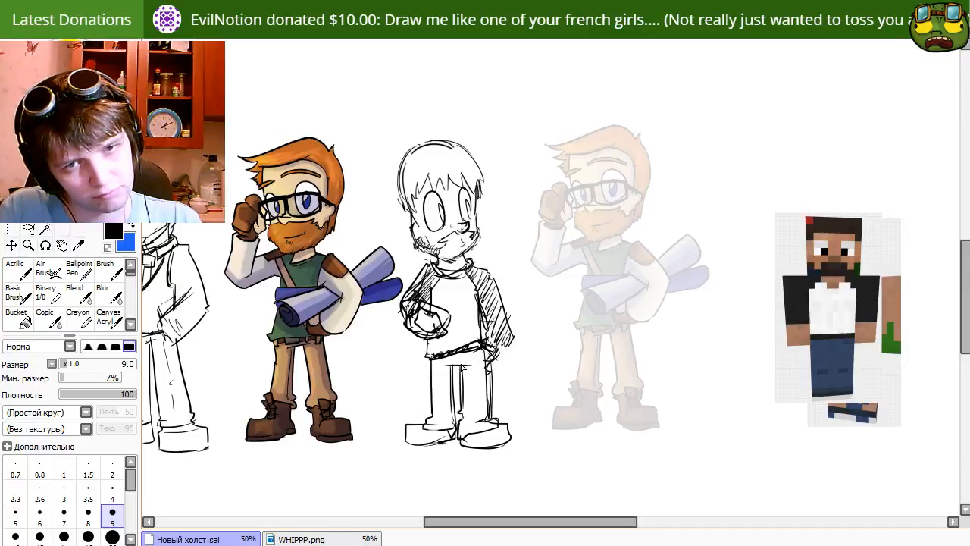
# Shift the sketch slightly towards the faded guide and rework both eyes as shorter, cleaner ovals.
pyautogui.moveTo(435, 341)
pyautogui.mouseDown()
pyautogui.moveTo(491, 343)
pyautogui.moveTo(441, 346)
pyautogui.mouseUp()
pyautogui.press('e')
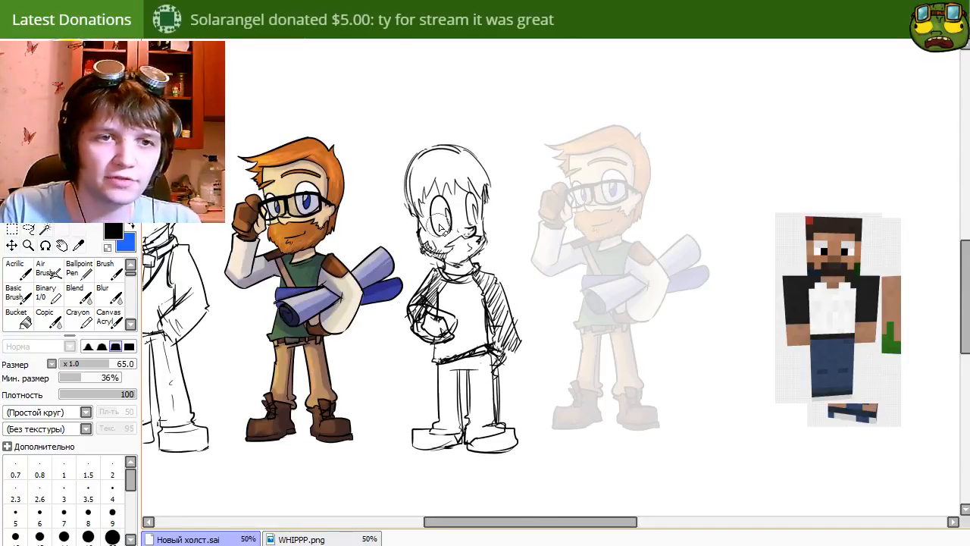
pyautogui.moveTo(437, 205)
pyautogui.mouseDown()
pyautogui.moveTo(446, 230)
pyautogui.moveTo(468, 207)
pyautogui.moveTo(472, 217)
pyautogui.moveTo(451, 228)
pyautogui.mouseUp()
pyautogui.press('n')
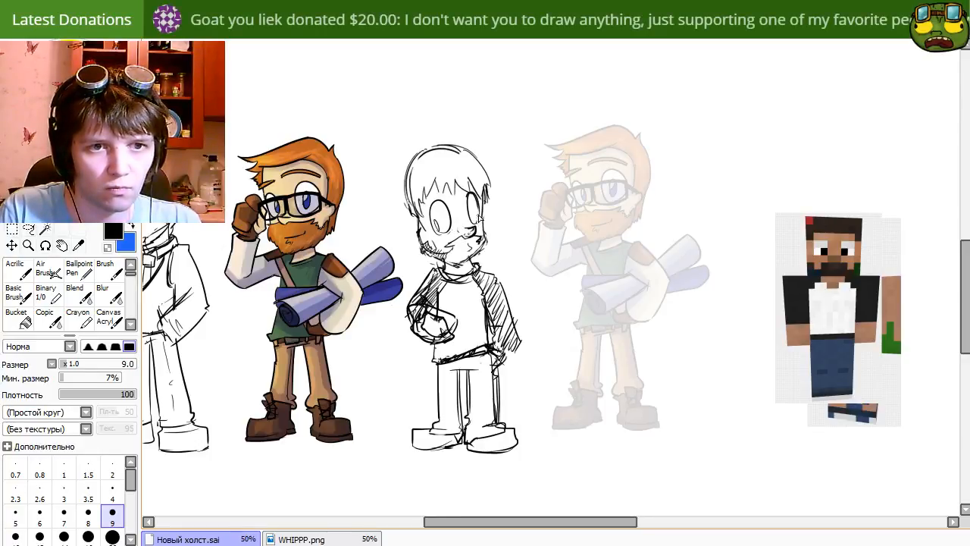
pyautogui.moveTo(470, 196); pyautogui.dragTo(478, 218)
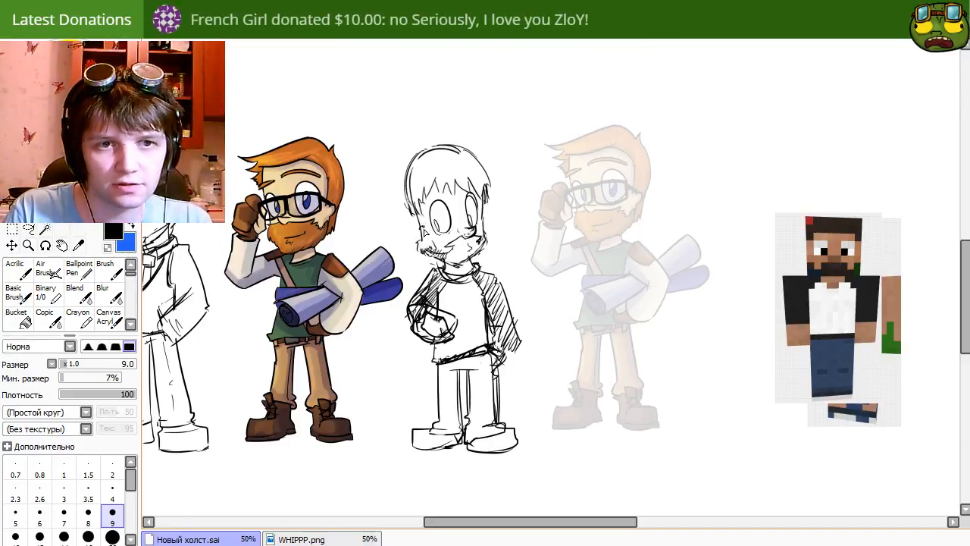
# Sketch a small ear beside the larger eye and clean up the stray lines around the head's edge.
pyautogui.moveTo(419, 220); pyautogui.dragTo(426, 238)
pyautogui.hotkey('ctrl', 'z')
pyautogui.press('e')
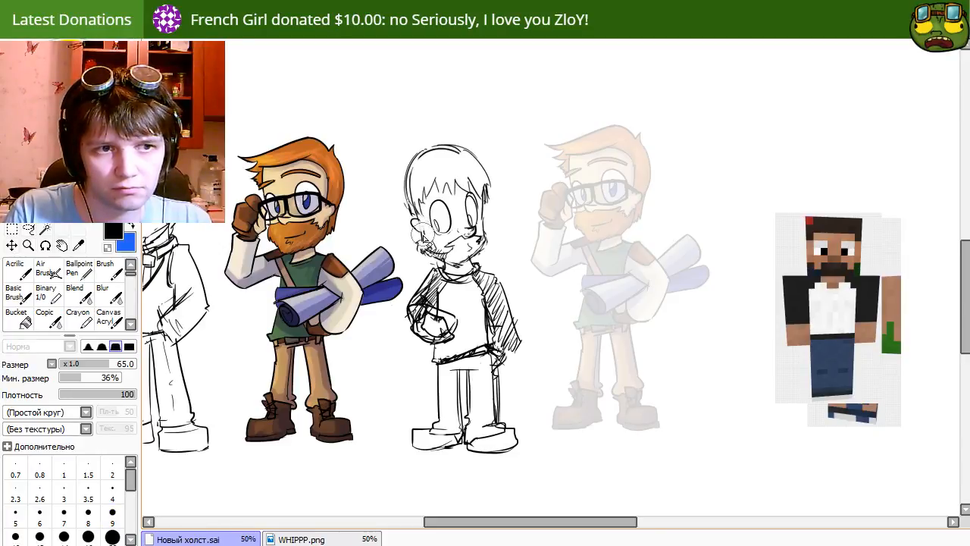
pyautogui.press('n')
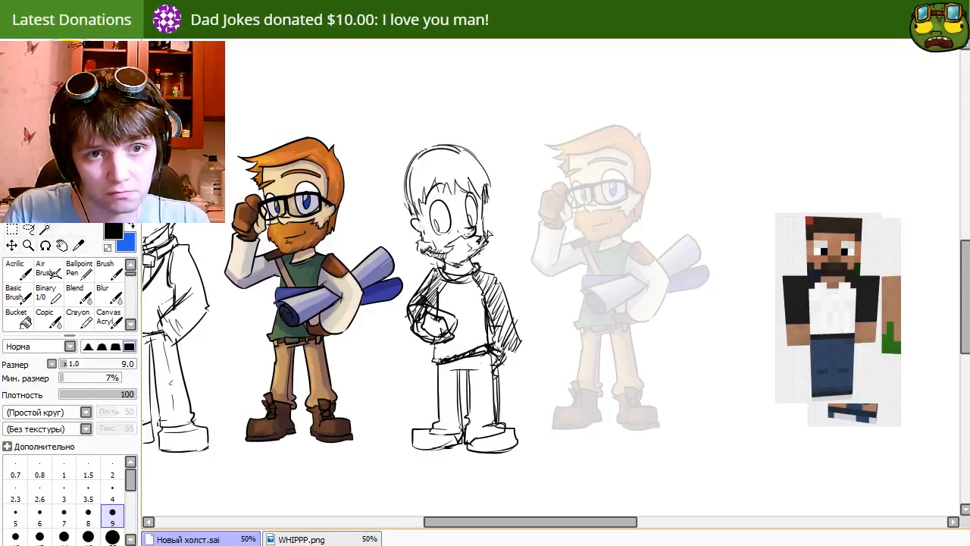
# Transform the whole sketch, nudging its upper edge slightly towards the faded guide.
pyautogui.moveTo(525, 358)
pyautogui.mouseDown()
pyautogui.moveTo(472, 355)
pyautogui.moveTo(525, 358)
pyautogui.mouseUp()
pyautogui.hotkey('ctrl', 't')
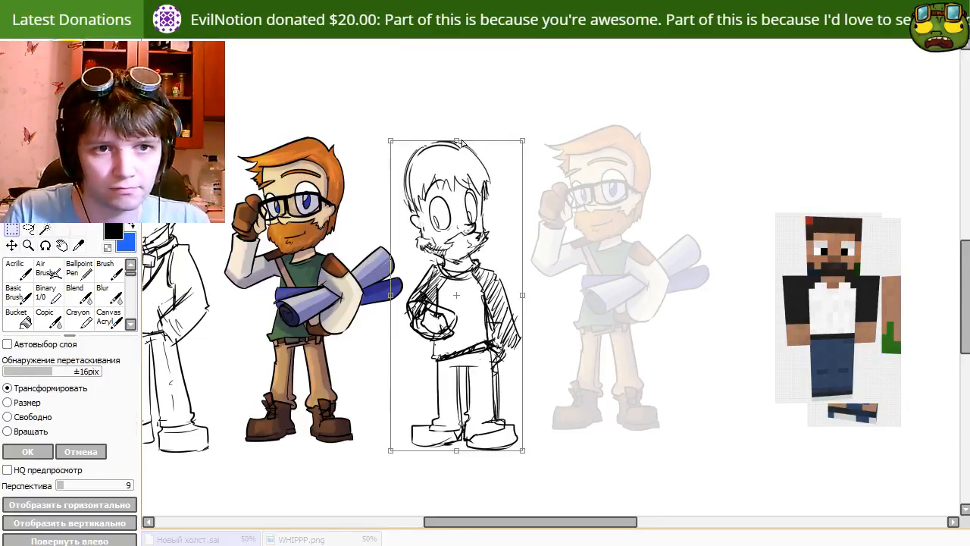
pyautogui.moveTo(461, 142); pyautogui.dragTo(465, 143)
pyautogui.press('Return')
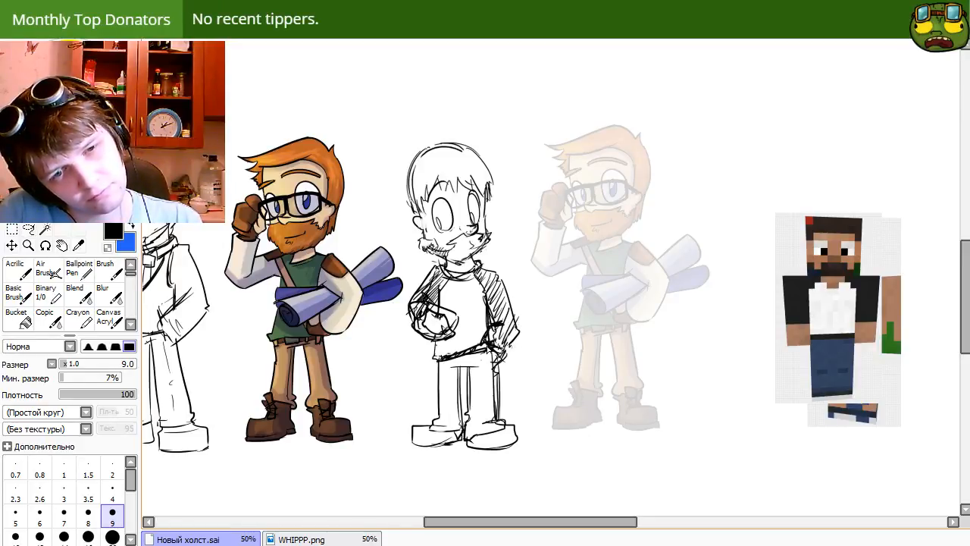
# Clean up the lowered hand, darken the sleeve cuff at the shirt hem, and hatch the beard.
pyautogui.press('e')
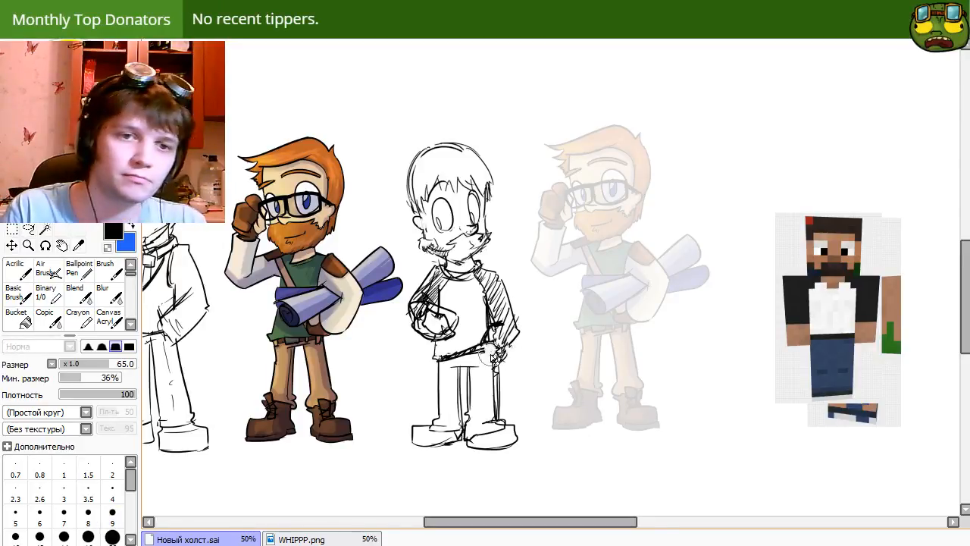
pyautogui.press('n')
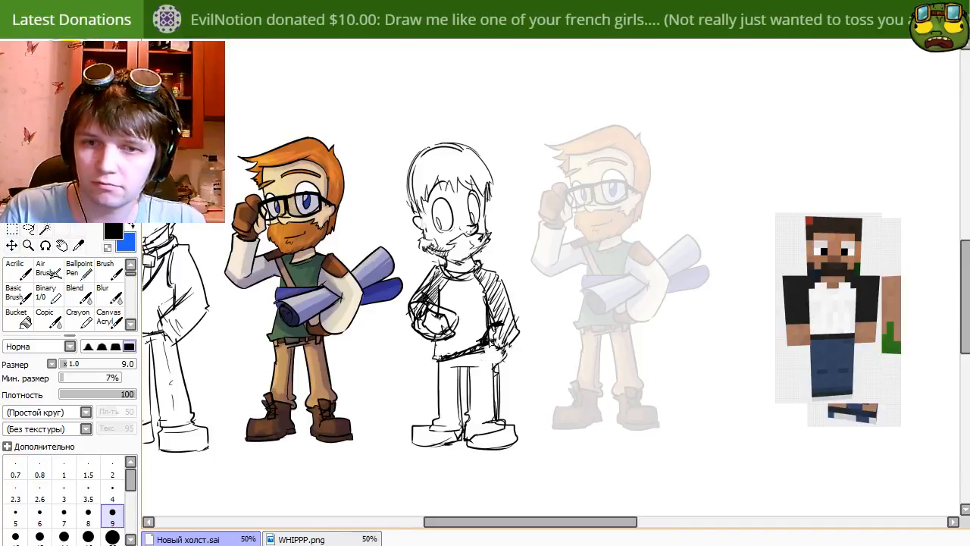
pyautogui.moveTo(490, 343)
pyautogui.mouseDown()
pyautogui.moveTo(506, 349)
pyautogui.moveTo(480, 354)
pyautogui.mouseUp()
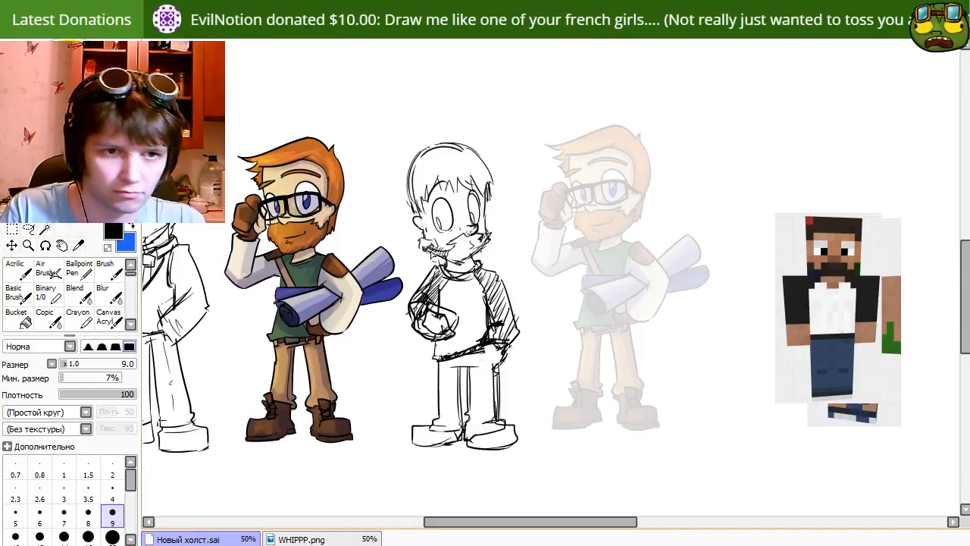
pyautogui.moveTo(460, 244)
pyautogui.mouseDown()
pyautogui.moveTo(479, 258)
pyautogui.moveTo(489, 246)
pyautogui.moveTo(463, 266)
pyautogui.moveTo(439, 265)
pyautogui.moveTo(423, 247)
pyautogui.mouseUp()
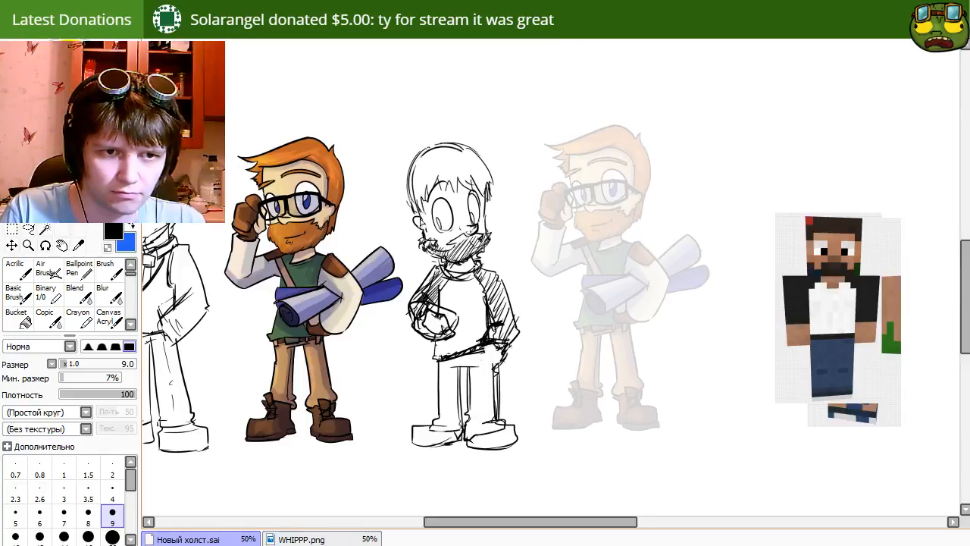
# Nudge the whole sketch towards the coloured character and slightly adjust its proportions with a transform.
pyautogui.moveTo(325, 253)
pyautogui.mouseDown()
pyautogui.moveTo(506, 243)
pyautogui.moveTo(534, 270)
pyautogui.moveTo(546, 262)
pyautogui.mouseUp()
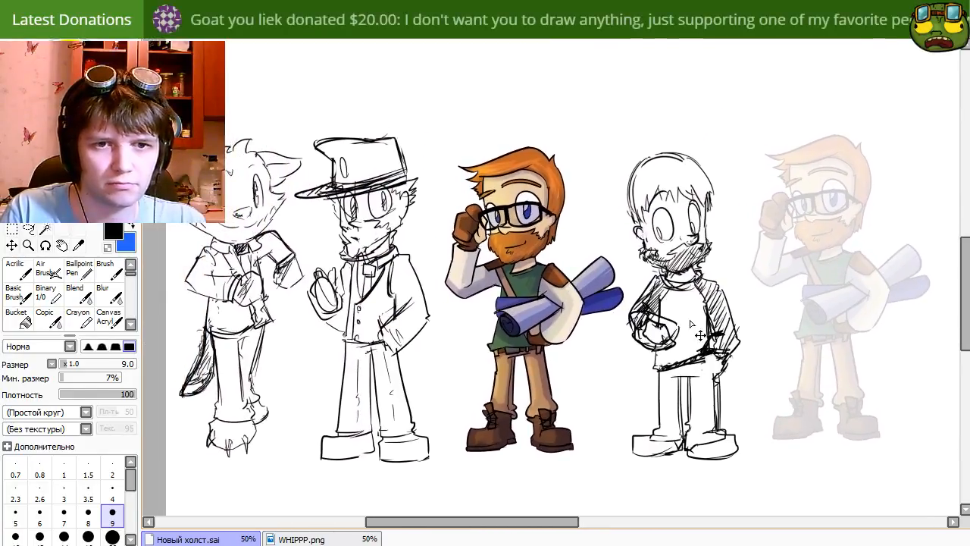
pyautogui.moveTo(692, 324); pyautogui.dragTo(683, 326)
pyautogui.hotkey('ctrl', 't')
pyautogui.moveTo(742, 147)
pyautogui.mouseDown()
pyautogui.moveTo(751, 160)
pyautogui.moveTo(746, 149)
pyautogui.mouseUp()
pyautogui.press('Return')
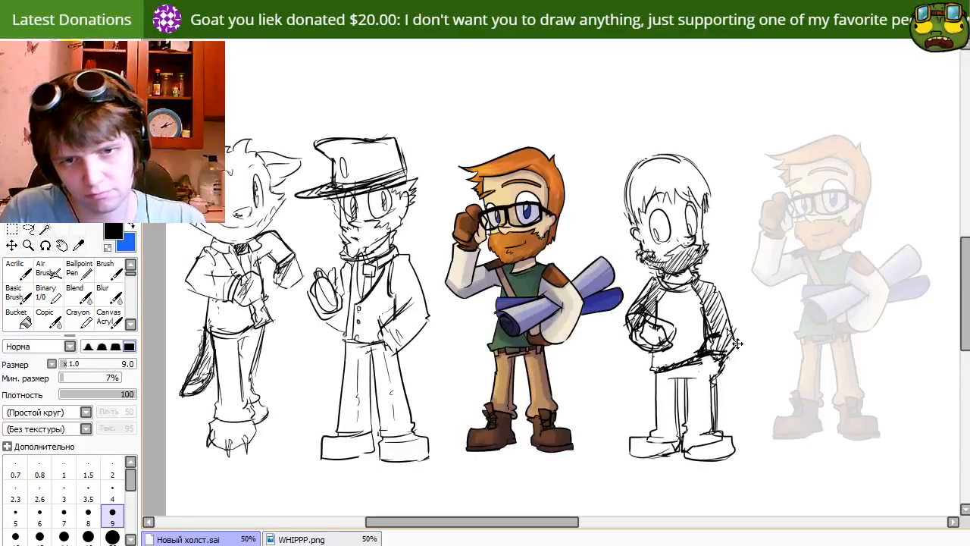
# Lasso the figure from head to upper thighs, raise it to make room for longer legs, and clear the selection.
pyautogui.moveTo(648, 128)
pyautogui.mouseDown()
pyautogui.moveTo(620, 288)
pyautogui.moveTo(625, 348)
pyautogui.moveTo(643, 380)
pyautogui.moveTo(762, 297)
pyautogui.moveTo(646, 129)
pyautogui.mouseUp()
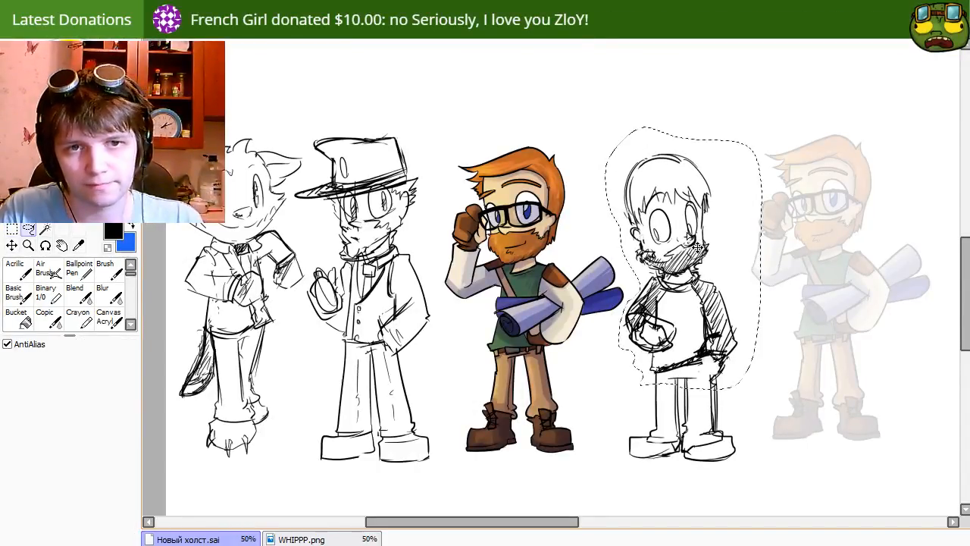
pyautogui.moveTo(696, 294); pyautogui.dragTo(698, 279)
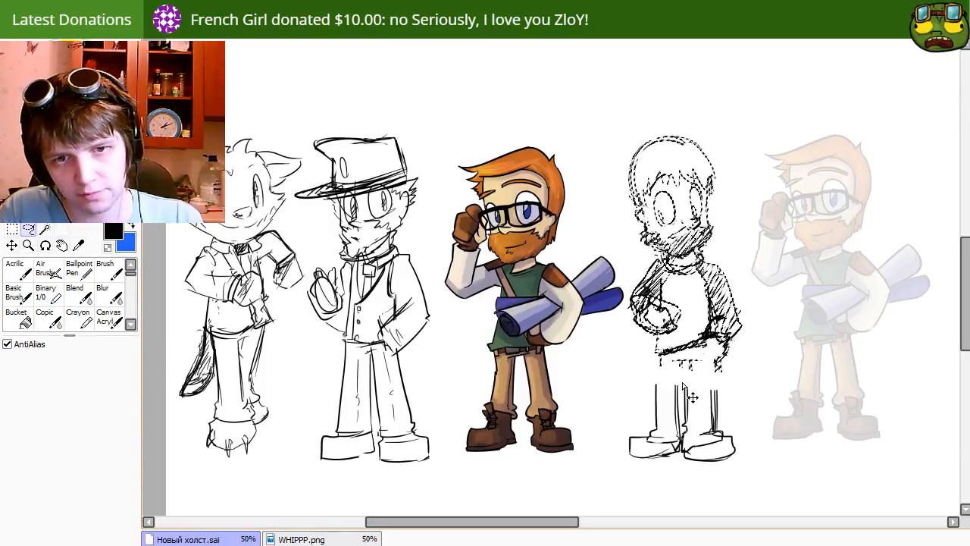
pyautogui.moveTo(707, 355)
pyautogui.mouseDown()
pyautogui.moveTo(697, 351)
pyautogui.moveTo(706, 355)
pyautogui.moveTo(657, 423)
pyautogui.mouseUp()
pyautogui.hotkey('ctrl', 'd')
# Bridge the gap in the trousers by extending the outer and inner lines of both legs.
pyautogui.press('n')
pyautogui.hotkey('ctrl', 'z')
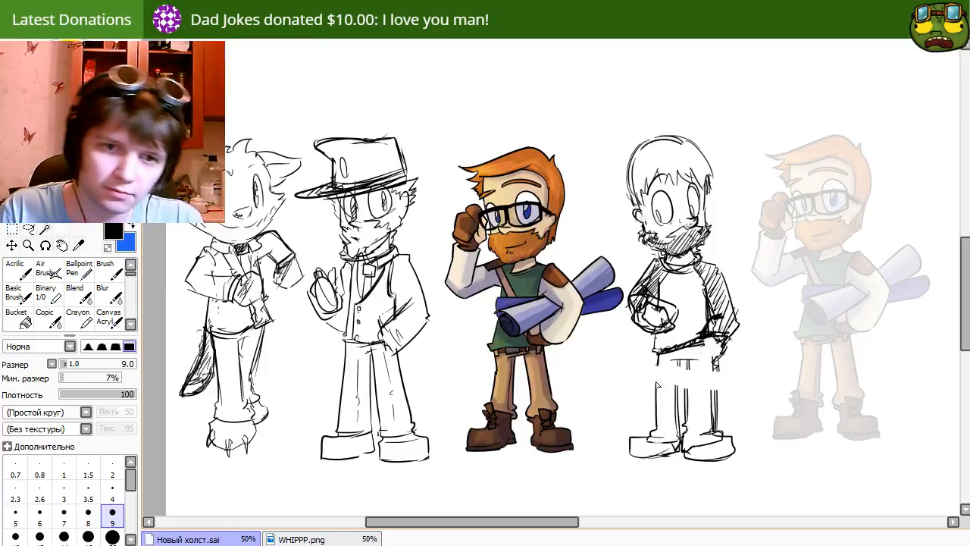
pyautogui.moveTo(658, 365); pyautogui.dragTo(656, 435)
pyautogui.moveTo(679, 387); pyautogui.dragTo(679, 426)
pyautogui.moveTo(689, 362)
pyautogui.mouseDown()
pyautogui.moveTo(687, 432)
pyautogui.moveTo(717, 423)
pyautogui.moveTo(716, 434)
pyautogui.mouseUp()
# Redraw the outer trouser line of the leg nearer the guide and erase the excess lines below the shirt hem.
pyautogui.press('e')
pyautogui.press('n')
pyautogui.moveTo(718, 365)
pyautogui.mouseDown()
pyautogui.moveTo(710, 440)
pyautogui.moveTo(717, 354)
pyautogui.moveTo(712, 396)
pyautogui.mouseUp()
pyautogui.hotkey('ctrl', 'z')
pyautogui.hotkey('ctrl', 'z')
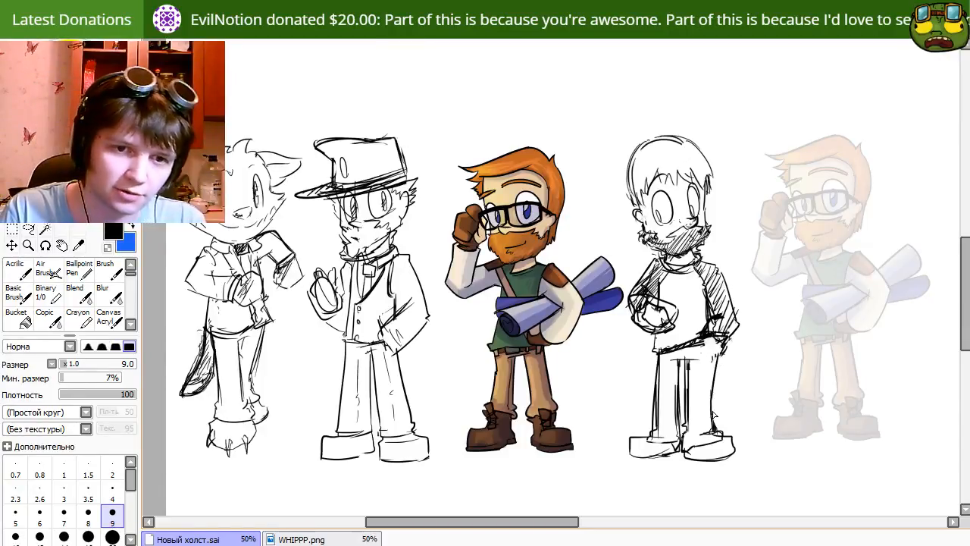
pyautogui.press('e')
pyautogui.moveTo(698, 359)
pyautogui.mouseDown()
pyautogui.moveTo(685, 365)
pyautogui.moveTo(692, 357)
pyautogui.mouseUp()
pyautogui.press('n')
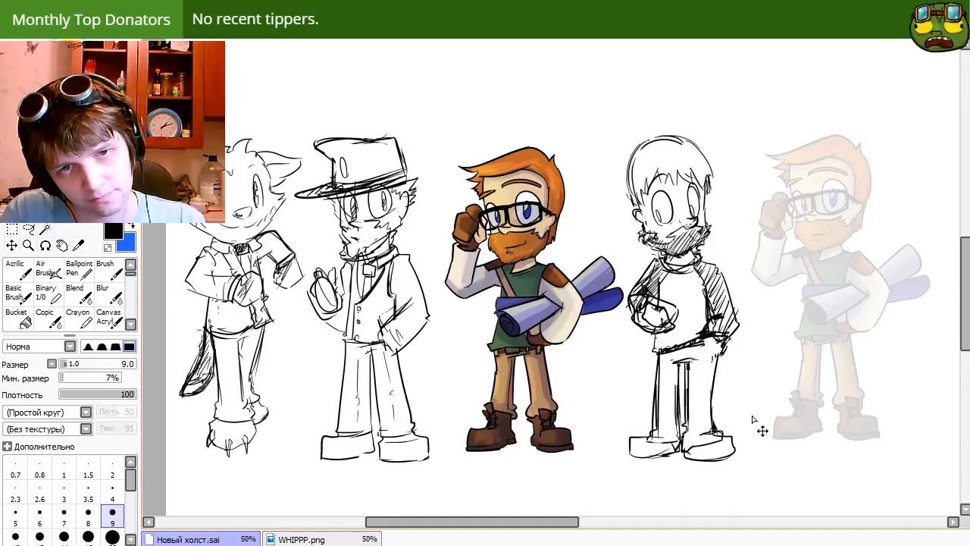
# Move the bearded man's sketch out of the row and place it above the sketched animal character.
pyautogui.moveTo(752, 419); pyautogui.dragTo(736, 417)
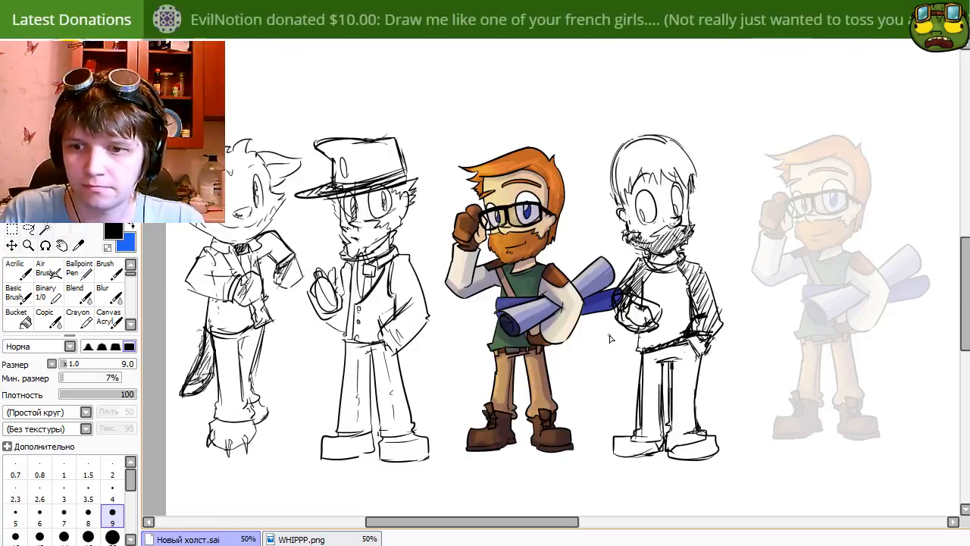
pyautogui.moveTo(653, 404); pyautogui.dragTo(674, 400)
pyautogui.moveTo(796, 449)
pyautogui.mouseDown()
pyautogui.moveTo(744, 465)
pyautogui.moveTo(888, 434)
pyautogui.moveTo(850, 471)
pyautogui.mouseUp()
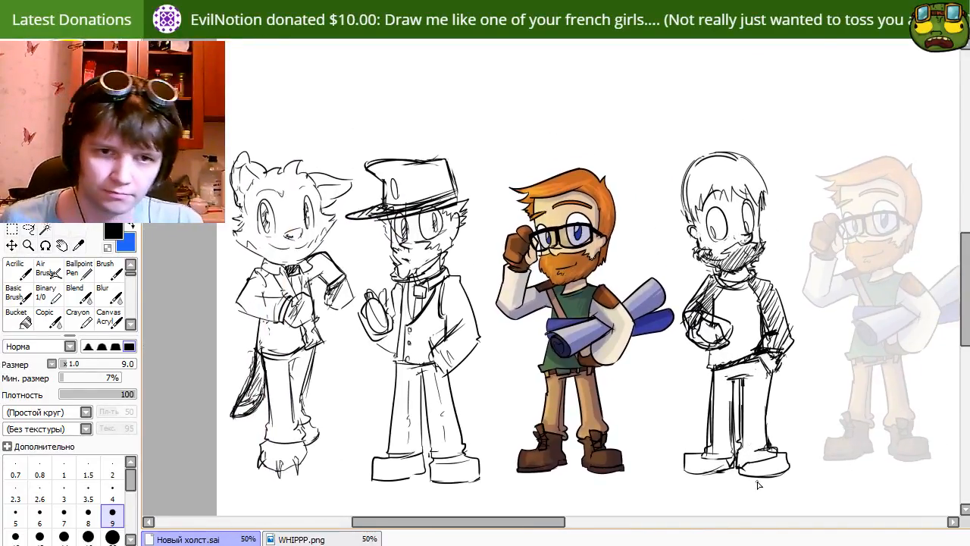
pyautogui.scroll(-1, 757, 481)
pyautogui.moveTo(756, 374)
pyautogui.mouseDown()
pyautogui.moveTo(496, 150)
pyautogui.moveTo(467, 152)
pyautogui.mouseUp()
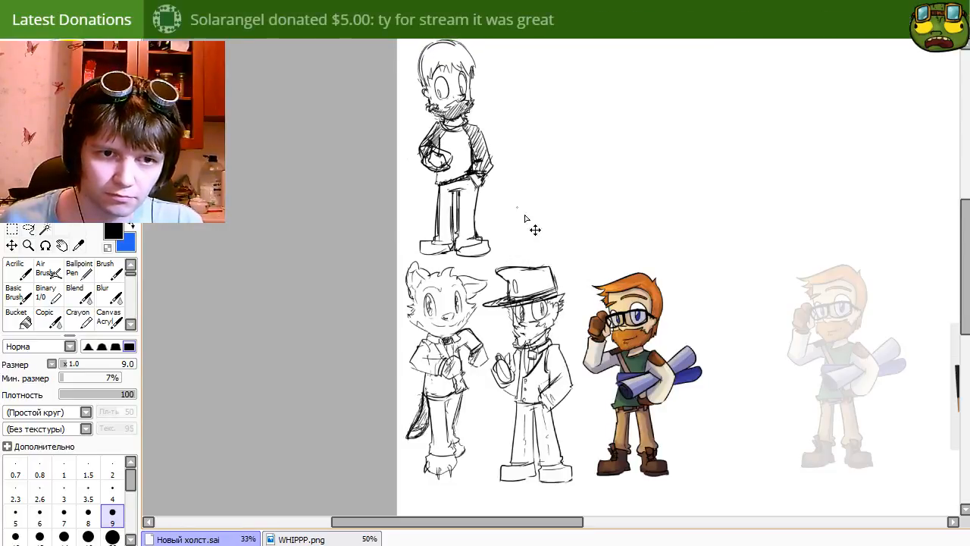
# Paste the skin editor screenshot showing the red-capped skin onto the canvas and move it fully into view.
pyautogui.moveTo(602, 265)
pyautogui.mouseDown()
pyautogui.moveTo(541, 228)
pyautogui.moveTo(526, 234)
pyautogui.moveTo(547, 272)
pyautogui.mouseUp()
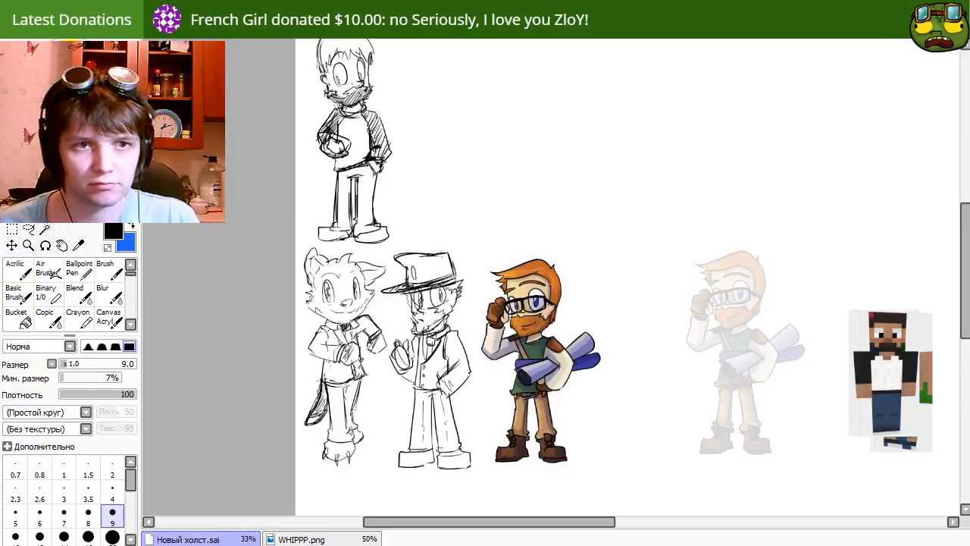
pyautogui.moveTo(480, 158); pyautogui.dragTo(449, 217)
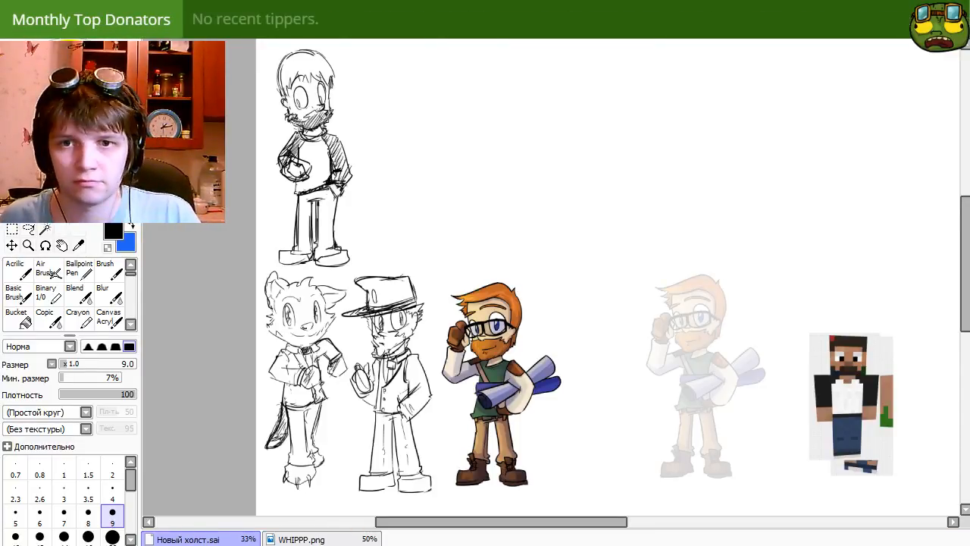
pyautogui.hotkey('ctrl', 'v')
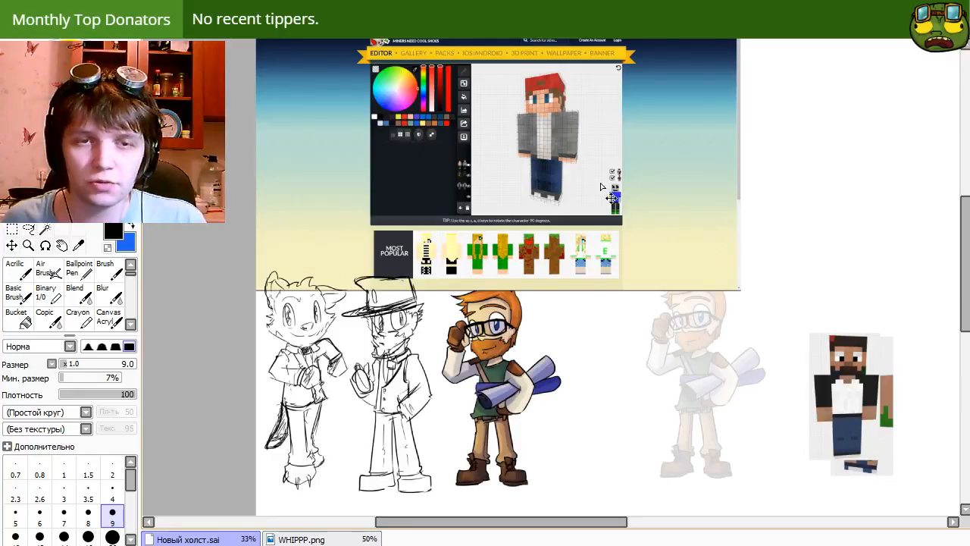
pyautogui.moveTo(611, 198); pyautogui.dragTo(623, 270)
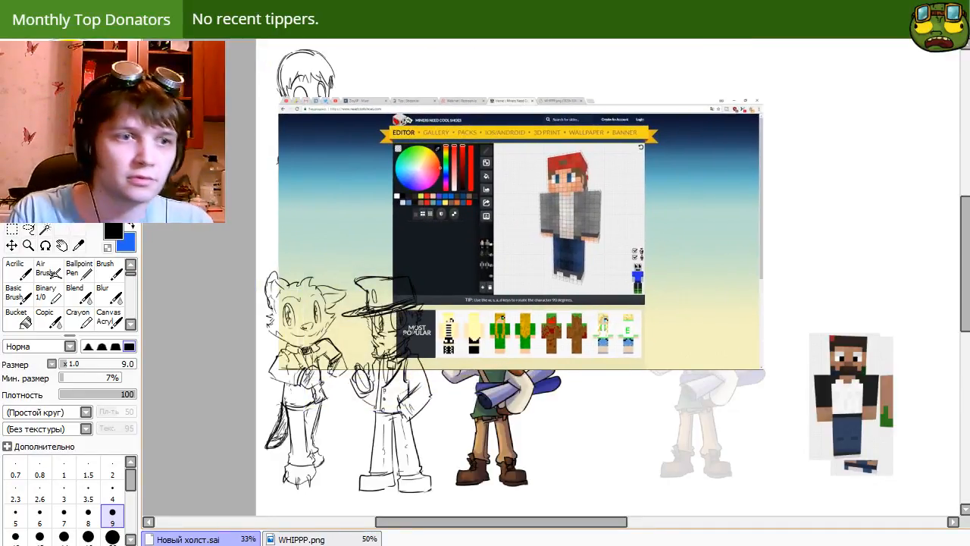
# Crop the screenshot to the red-capped skin and place it over the previous skin reference beside the faded guide.
pyautogui.hotkey('ctrl', 't')
pyautogui.moveTo(534, 153); pyautogui.dragTo(603, 289)
pyautogui.hotkey('ctrl', 'x')
pyautogui.hotkey('ctrl', 'v')
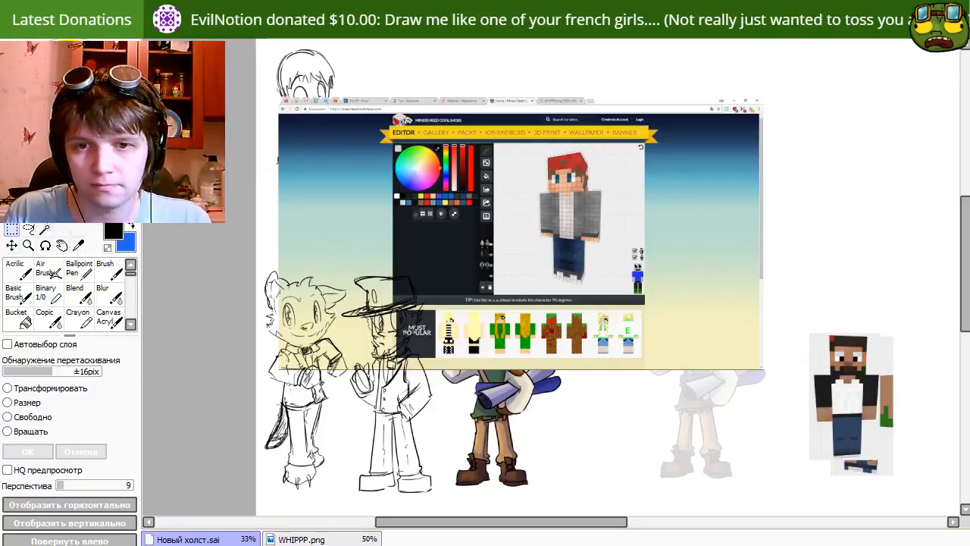
pyautogui.press('Delete')
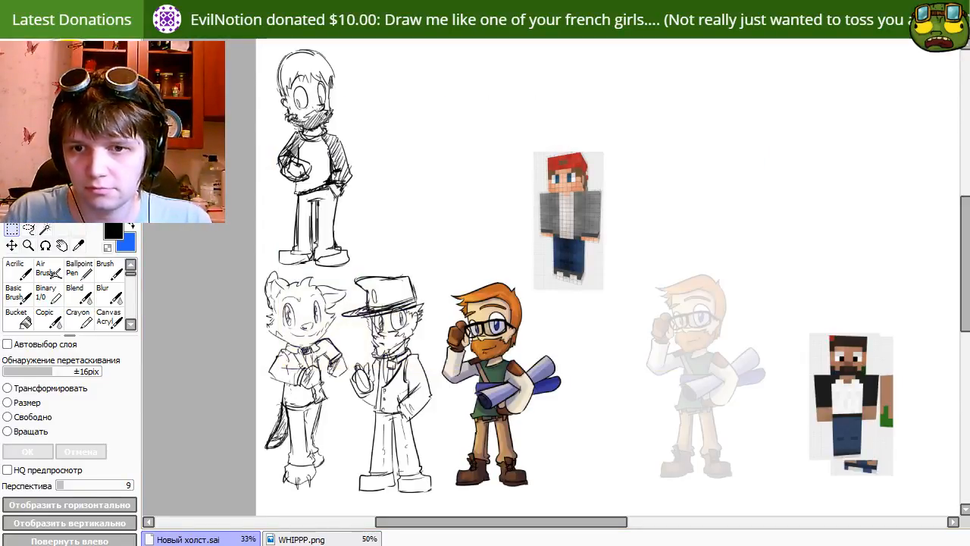
pyautogui.moveTo(619, 219); pyautogui.dragTo(830, 398)
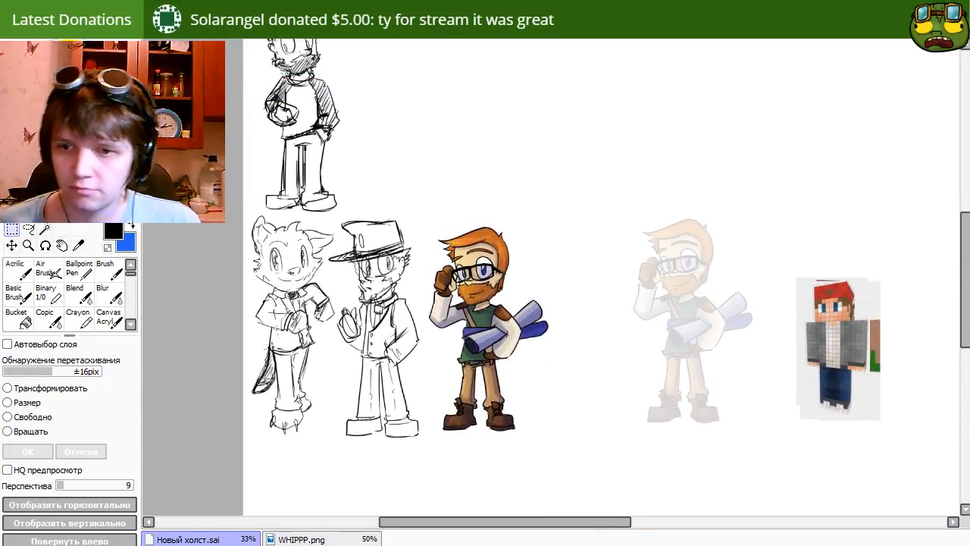
# Sketch a backward cap over the faded guide's head, with a rounded crown, arched front opening and pointed brim.
pyautogui.moveTo(639, 159)
pyautogui.mouseDown()
pyautogui.moveTo(630, 253)
pyautogui.moveTo(808, 369)
pyautogui.moveTo(838, 402)
pyautogui.mouseUp()
pyautogui.moveTo(496, 191)
pyautogui.mouseDown()
pyautogui.moveTo(643, 391)
pyautogui.moveTo(560, 409)
pyautogui.mouseUp()
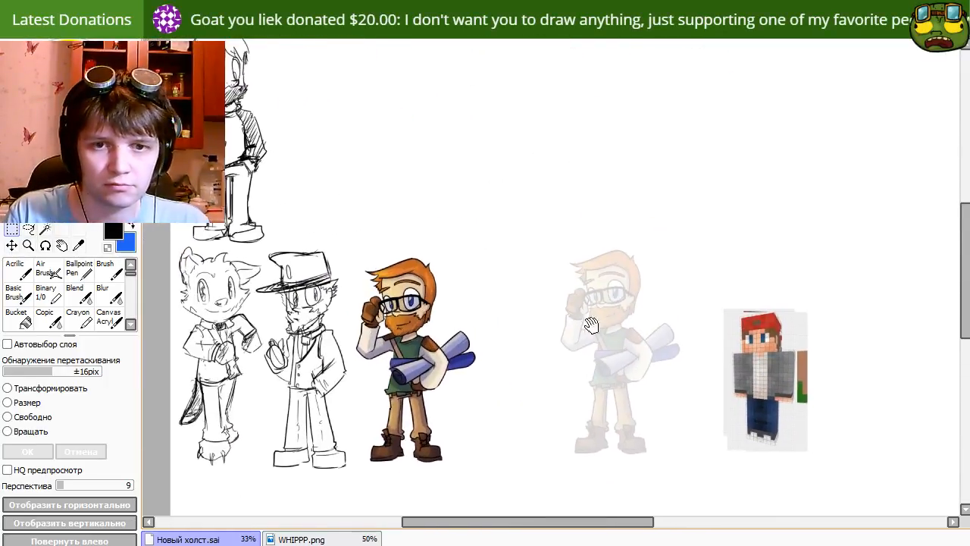
pyautogui.moveTo(591, 325); pyautogui.dragTo(595, 333)
pyautogui.press('n')
pyautogui.moveTo(583, 274); pyautogui.dragTo(647, 261)
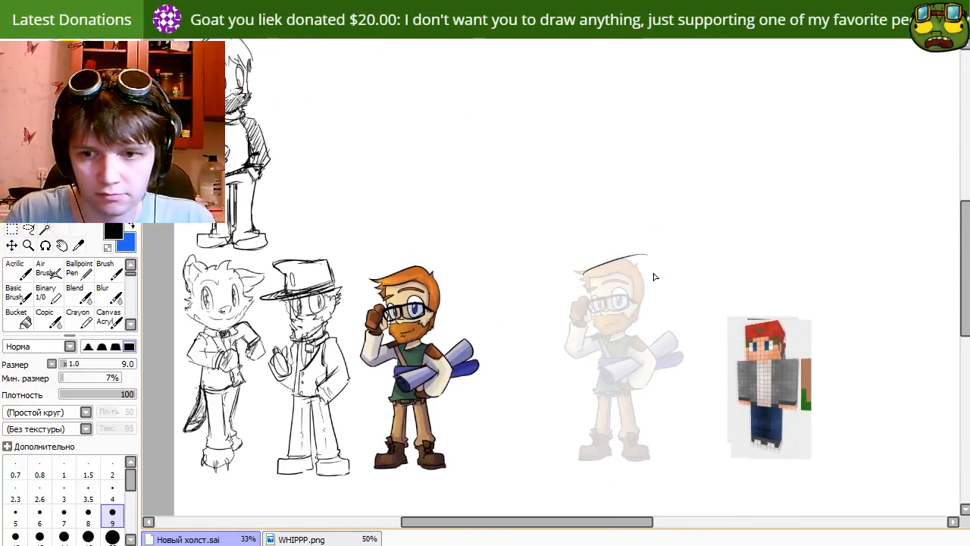
pyautogui.hotkey('ctrl', 'z')
pyautogui.moveTo(585, 277)
pyautogui.mouseDown()
pyautogui.moveTo(642, 270)
pyautogui.moveTo(652, 290)
pyautogui.moveTo(559, 291)
pyautogui.moveTo(582, 304)
pyautogui.moveTo(641, 285)
pyautogui.mouseUp()
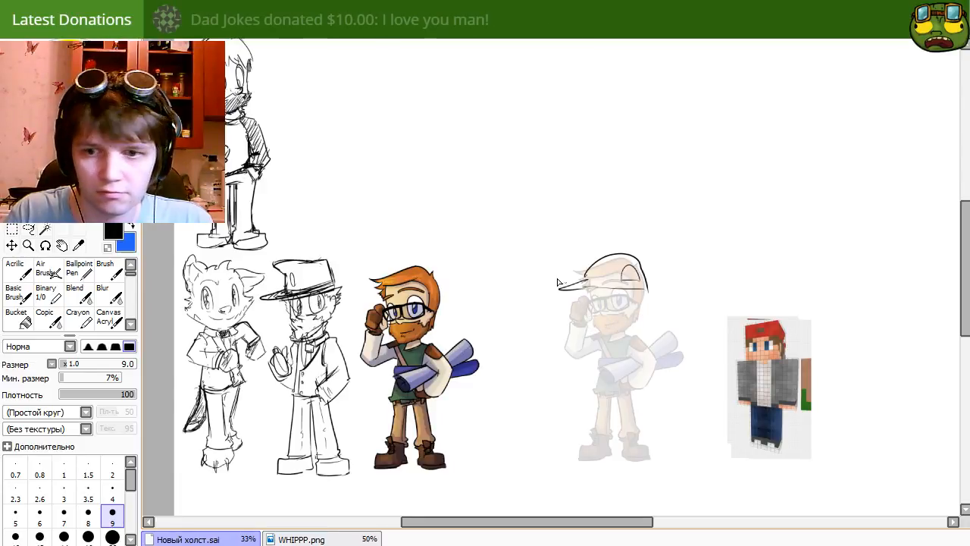
# Hatch the strap below the cap's arched opening and add a spiky tuft where the brim meets the crown.
pyautogui.moveTo(642, 368)
pyautogui.mouseDown()
pyautogui.moveTo(631, 303)
pyautogui.moveTo(641, 313)
pyautogui.mouseUp()
pyautogui.moveTo(673, 239)
pyautogui.mouseDown()
pyautogui.moveTo(663, 231)
pyautogui.moveTo(672, 236)
pyautogui.mouseUp()
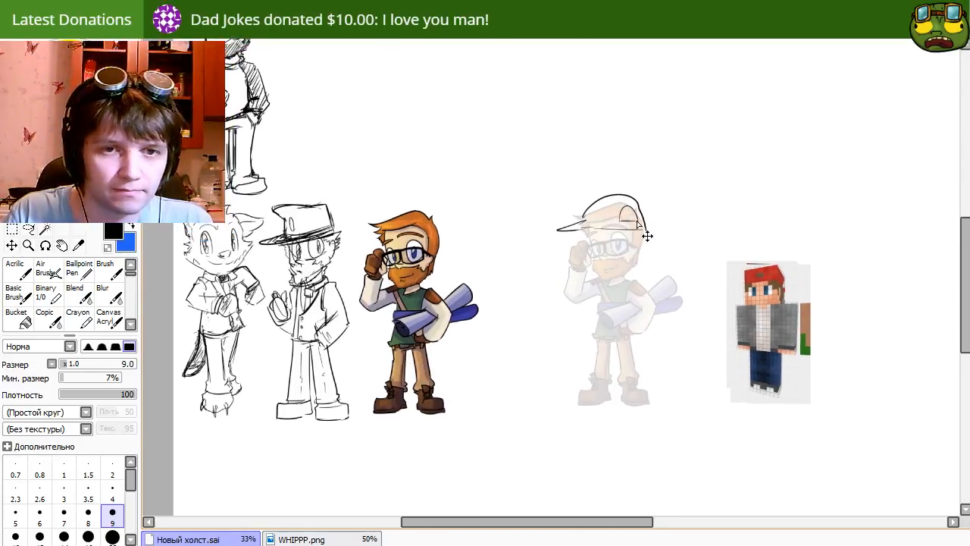
pyautogui.press('e')
pyautogui.press('n')
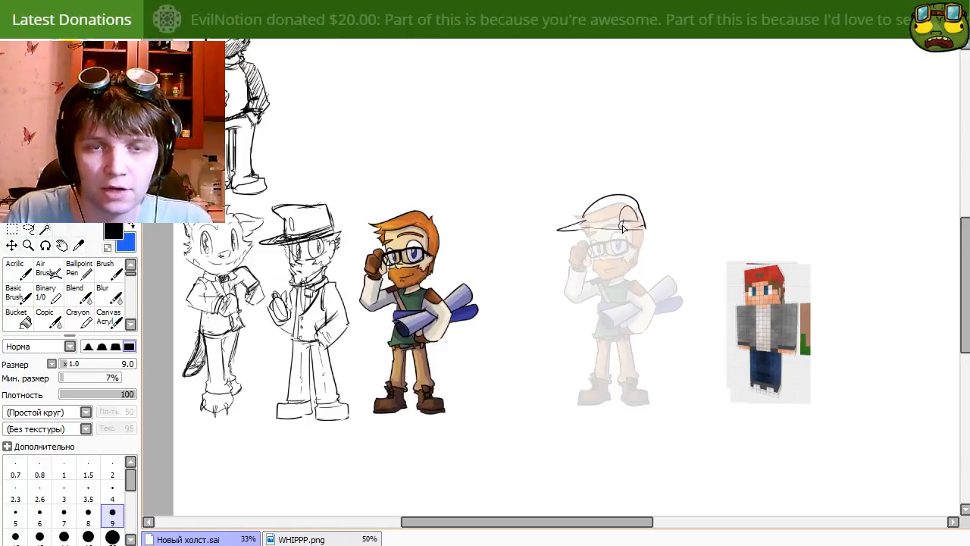
pyautogui.moveTo(631, 221); pyautogui.dragTo(634, 228)
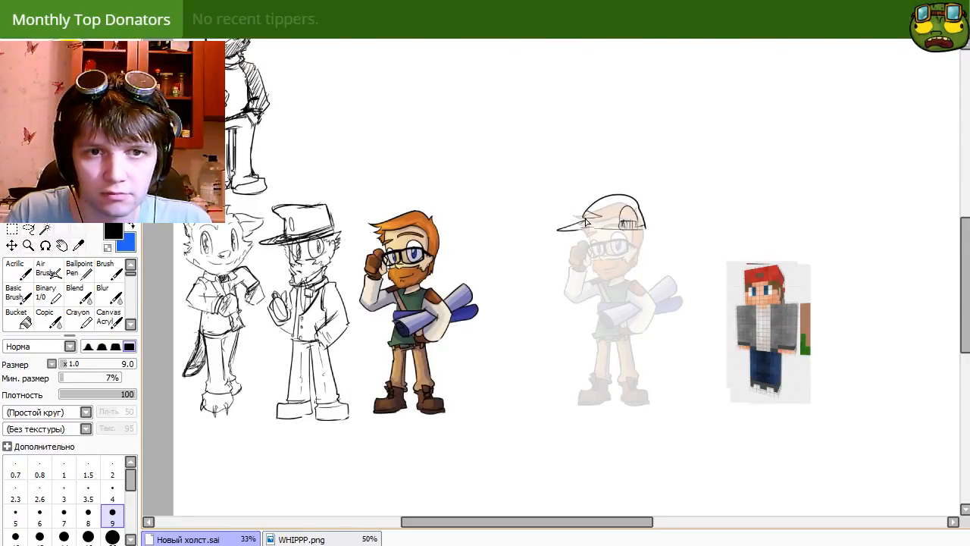
pyautogui.moveTo(599, 280); pyautogui.dragTo(605, 266)
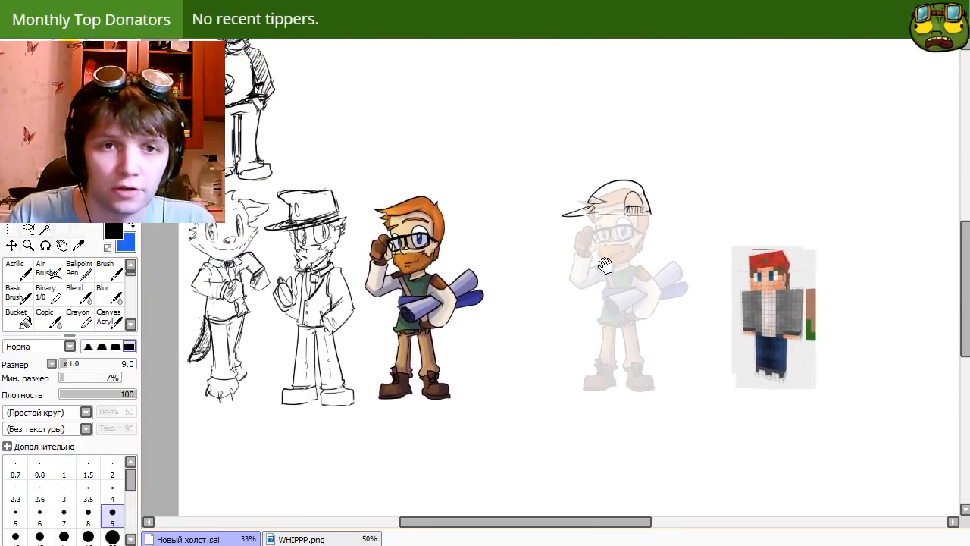
# Outline the face below the cap and rotate the whole head sketch slightly counterclockwise.
pyautogui.moveTo(599, 212); pyautogui.dragTo(596, 222)
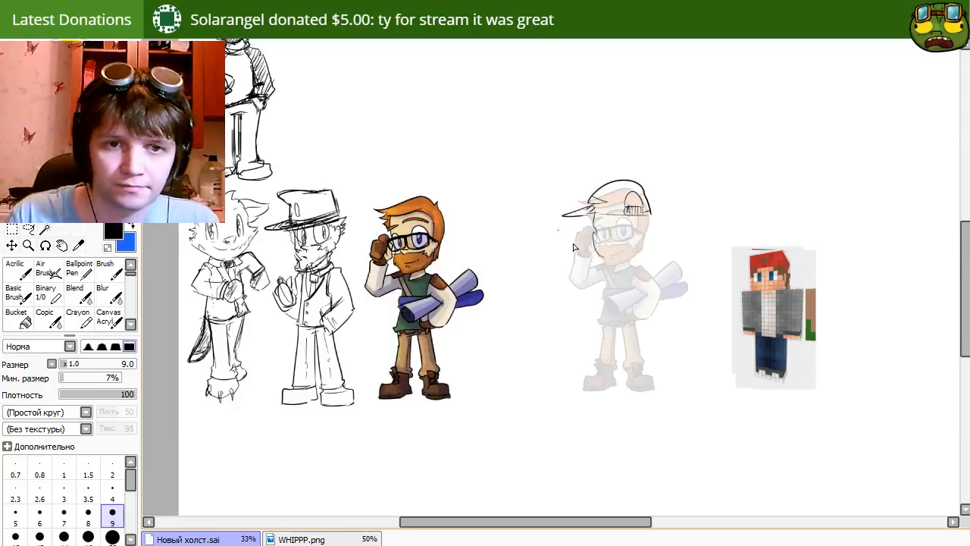
pyautogui.moveTo(642, 213)
pyautogui.mouseDown()
pyautogui.moveTo(641, 241)
pyautogui.moveTo(594, 235)
pyautogui.moveTo(623, 247)
pyautogui.moveTo(616, 235)
pyautogui.moveTo(597, 236)
pyautogui.moveTo(628, 258)
pyautogui.moveTo(644, 239)
pyautogui.moveTo(614, 266)
pyautogui.moveTo(595, 244)
pyautogui.moveTo(646, 241)
pyautogui.mouseUp()
pyautogui.hotkey('ctrl', 'z')
pyautogui.hotkey('ctrl', 't')
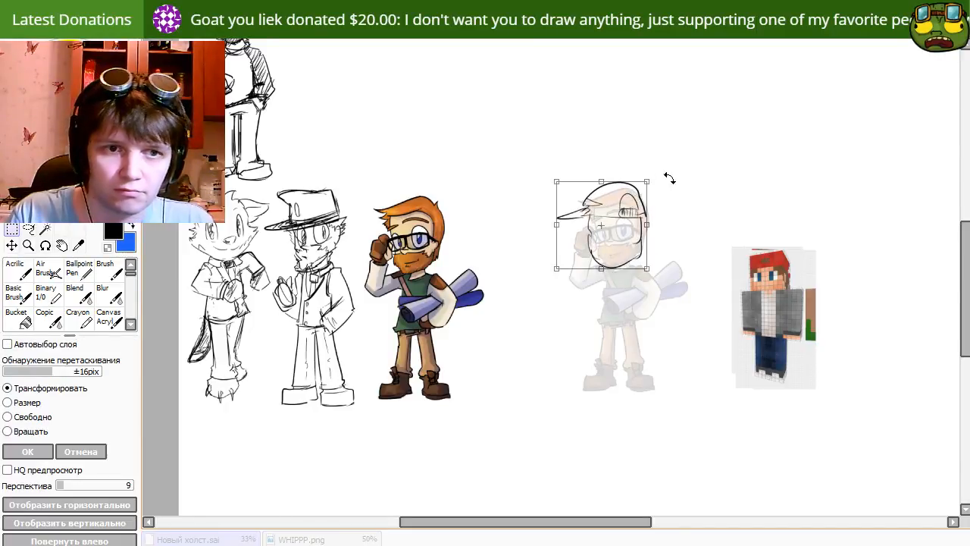
pyautogui.moveTo(666, 179)
pyautogui.mouseDown()
pyautogui.moveTo(673, 164)
pyautogui.moveTo(662, 151)
pyautogui.mouseUp()
pyautogui.press('Return')
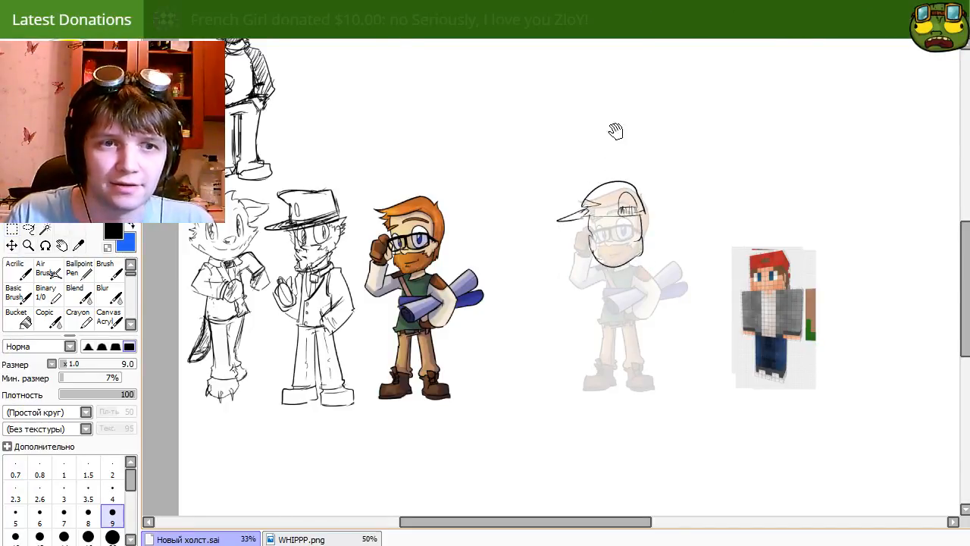
# Erase the face outline beneath the cap, keeping the cap lines.
pyautogui.moveTo(603, 294)
pyautogui.mouseDown()
pyautogui.moveTo(633, 373)
pyautogui.moveTo(698, 377)
pyautogui.moveTo(686, 378)
pyautogui.mouseUp()
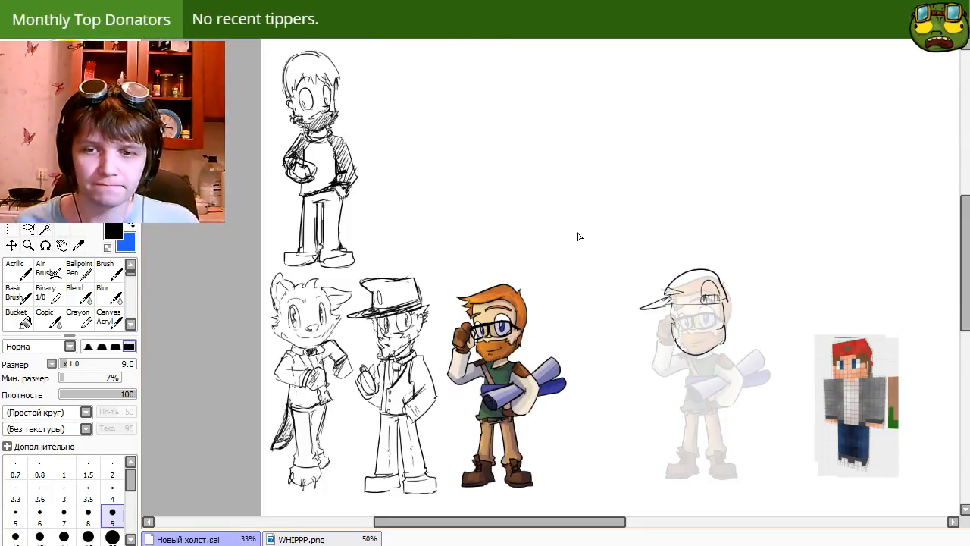
pyautogui.moveTo(657, 367); pyautogui.dragTo(509, 256)
pyautogui.scroll(2, 591, 311)
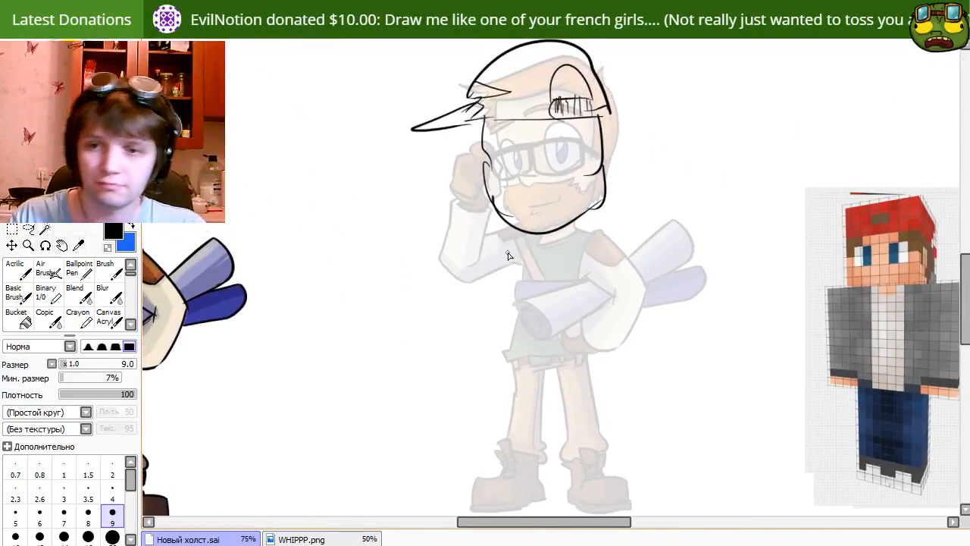
pyautogui.press('e')
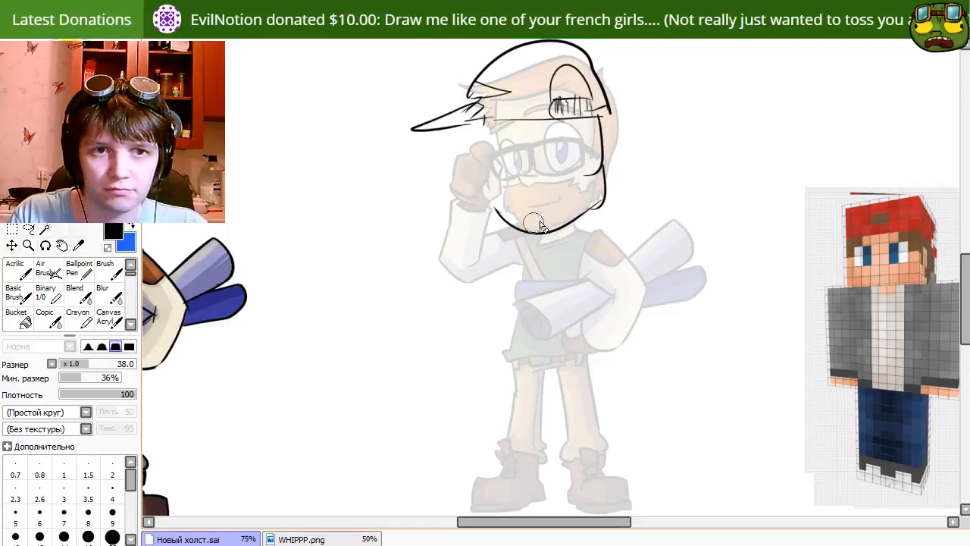
pyautogui.moveTo(530, 224)
pyautogui.mouseDown()
pyautogui.moveTo(502, 196)
pyautogui.moveTo(529, 222)
pyautogui.moveTo(591, 182)
pyautogui.mouseUp()
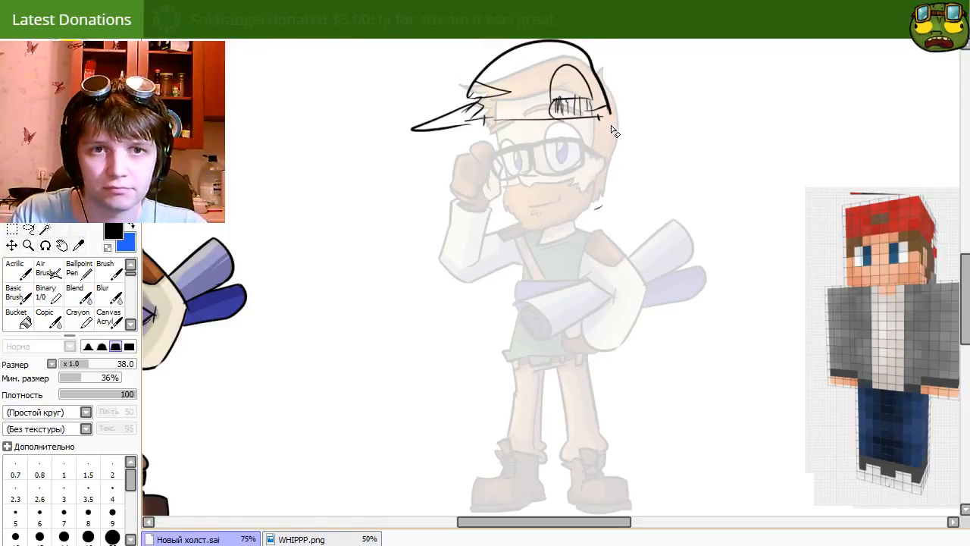
# Draw jagged bangs below the cap and a small side tuft, shift the sketch sideways, and erase the leftover jaw mark.
pyautogui.press('n')
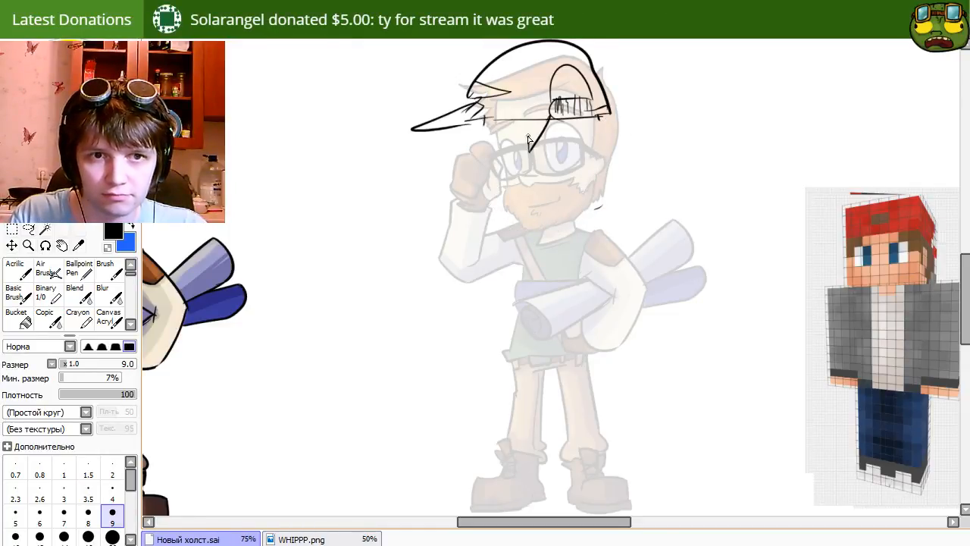
pyautogui.moveTo(529, 141)
pyautogui.mouseDown()
pyautogui.moveTo(502, 155)
pyautogui.moveTo(482, 129)
pyautogui.moveTo(497, 179)
pyautogui.moveTo(489, 173)
pyautogui.moveTo(505, 148)
pyautogui.mouseUp()
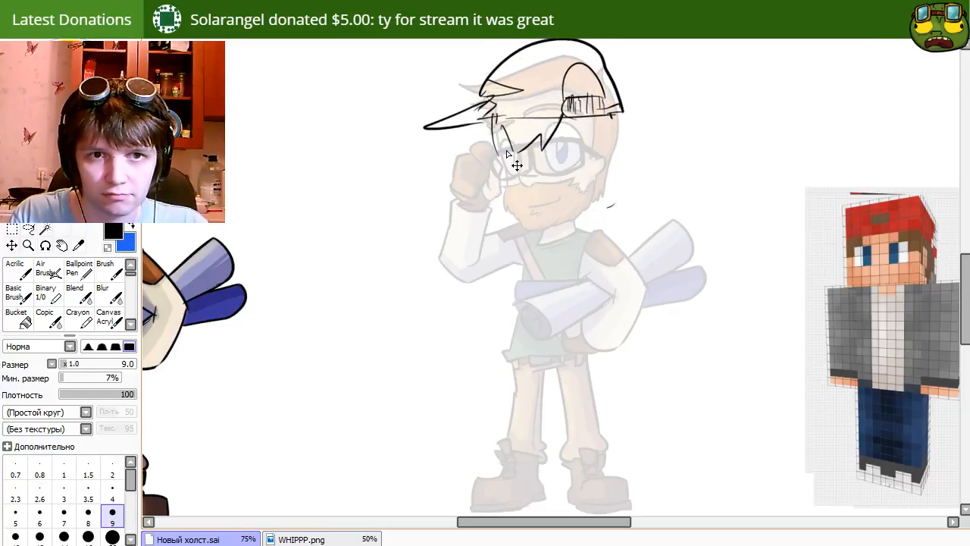
pyautogui.press('e')
pyautogui.moveTo(604, 194); pyautogui.dragTo(612, 208)
pyautogui.press('n')
pyautogui.hotkey('ctrl', 'z')
pyautogui.moveTo(622, 111)
pyautogui.mouseDown()
pyautogui.moveTo(630, 142)
pyautogui.moveTo(621, 135)
pyautogui.mouseUp()
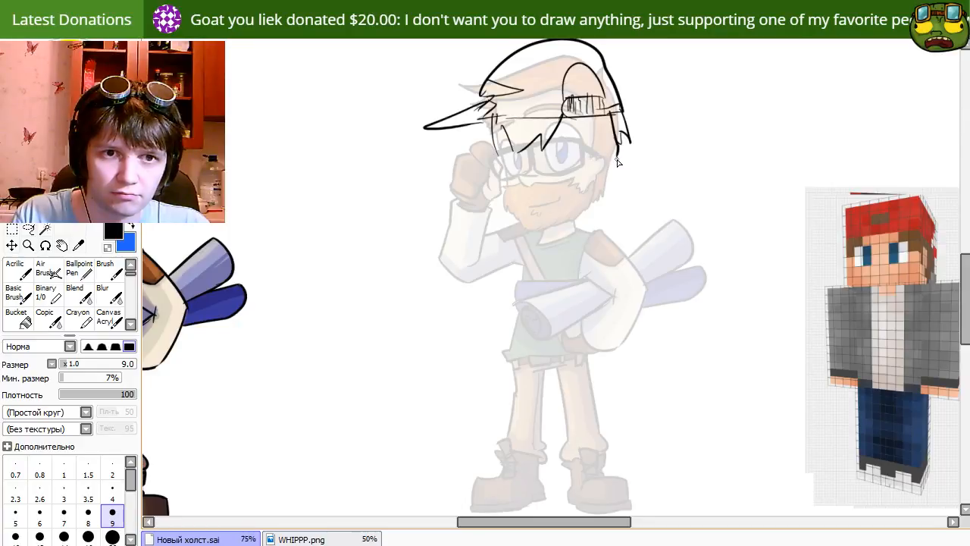
# Draw a new rounded face outline running from the hair down around the chin.
pyautogui.moveTo(614, 149); pyautogui.dragTo(561, 204)
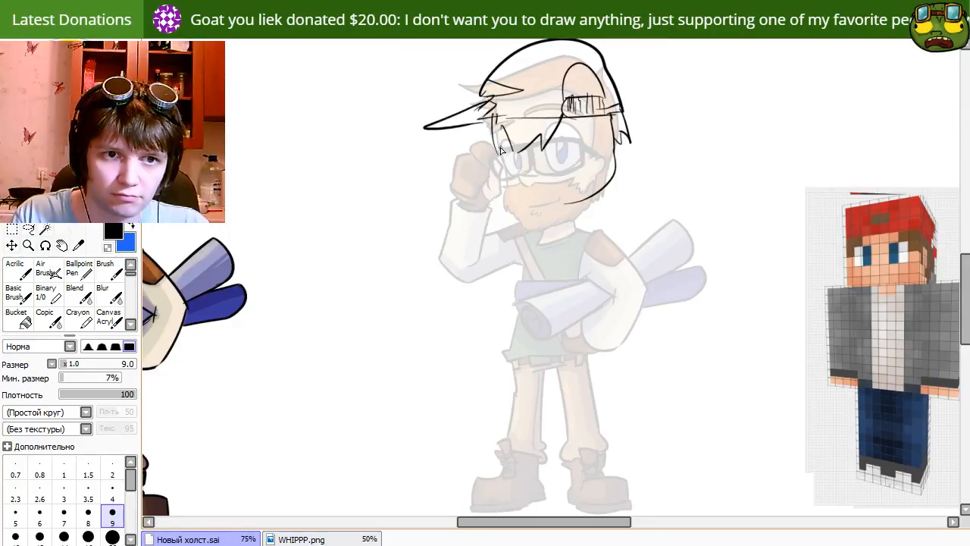
pyautogui.moveTo(499, 148); pyautogui.dragTo(564, 203)
pyautogui.hotkey('ctrl', 'z')
pyautogui.moveTo(493, 121)
pyautogui.mouseDown()
pyautogui.moveTo(533, 202)
pyautogui.moveTo(619, 188)
pyautogui.mouseUp()
pyautogui.press('e')
pyautogui.hotkey('ctrl', 't')
pyautogui.moveTo(472, 283)
pyautogui.mouseDown()
pyautogui.moveTo(505, 348)
pyautogui.moveTo(527, 330)
pyautogui.mouseUp()
pyautogui.press('Escape')
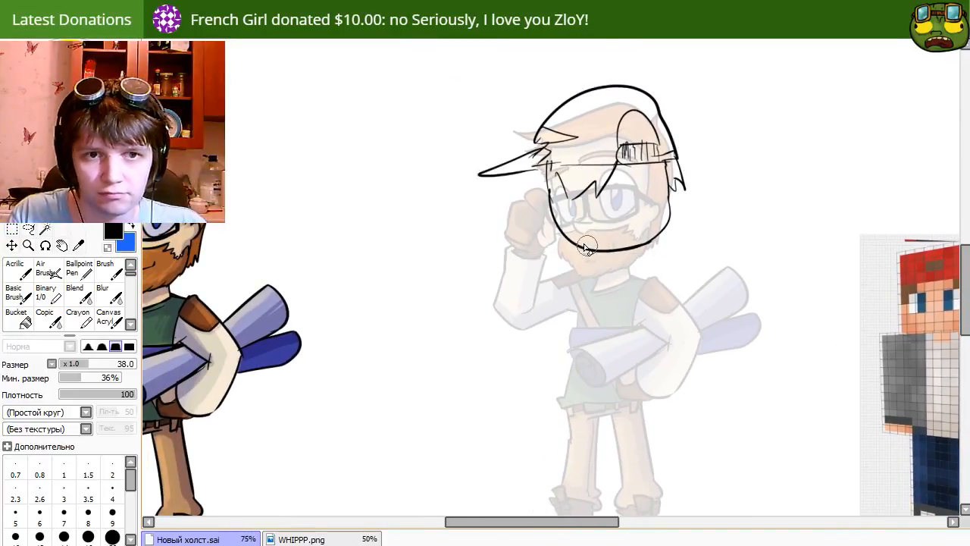
# Lasso the lower face outline and stretch it downward to lengthen the chin, then shift the head sketch slightly toward its brim side.
pyautogui.press('a')
pyautogui.moveTo(549, 183)
pyautogui.mouseDown()
pyautogui.moveTo(543, 209)
pyautogui.moveTo(650, 272)
pyautogui.moveTo(682, 221)
pyautogui.moveTo(663, 174)
pyautogui.moveTo(598, 215)
pyautogui.moveTo(567, 207)
pyautogui.mouseUp()
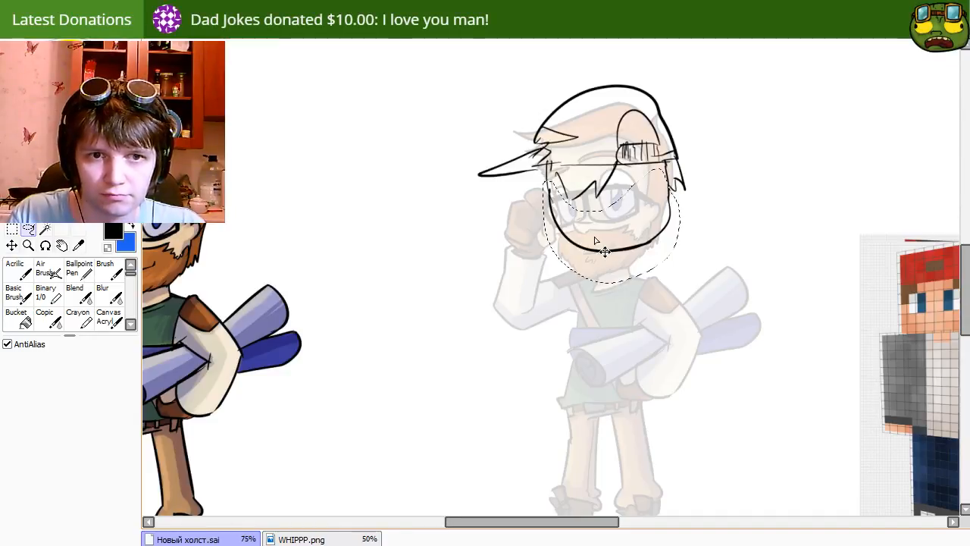
pyautogui.hotkey('ctrl', 't')
pyautogui.moveTo(612, 255)
pyautogui.mouseDown()
pyautogui.moveTo(622, 273)
pyautogui.moveTo(612, 274)
pyautogui.mouseUp()
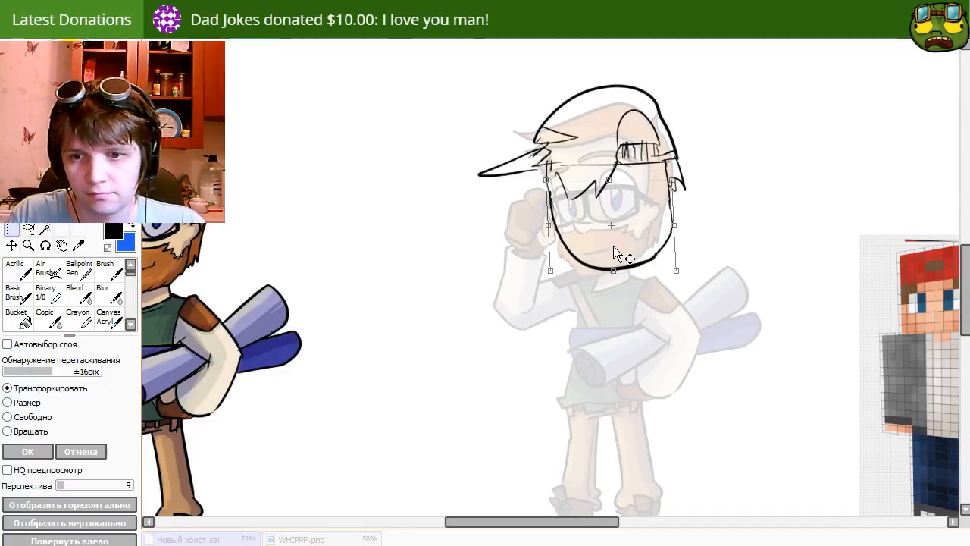
pyautogui.press('Return')
pyautogui.hotkey('ctrl', 'd')
pyautogui.moveTo(673, 248); pyautogui.dragTo(658, 249)
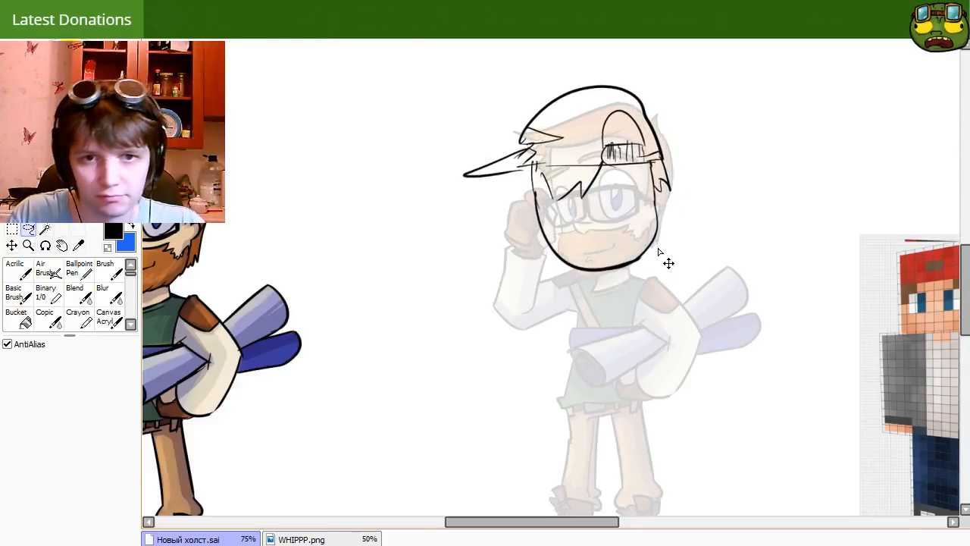
# Replace the face line on the brim side with jagged sideburn hair and extend the bangs to meet it.
pyautogui.moveTo(724, 335)
pyautogui.mouseDown()
pyautogui.moveTo(617, 318)
pyautogui.moveTo(667, 326)
pyautogui.mouseUp()
pyautogui.press('n')
pyautogui.hotkey('ctrl', 'z')
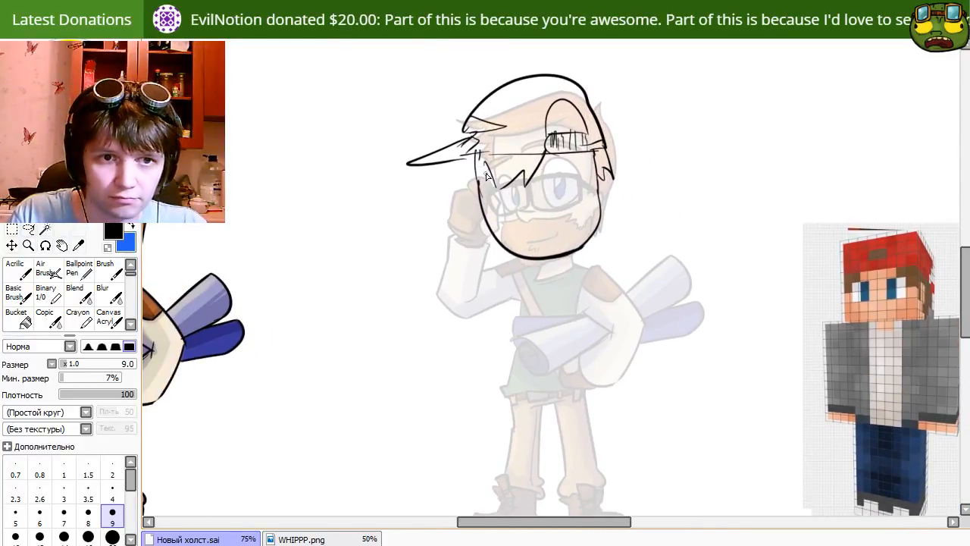
pyautogui.moveTo(489, 174)
pyautogui.mouseDown()
pyautogui.moveTo(496, 216)
pyautogui.moveTo(486, 231)
pyautogui.mouseUp()
pyautogui.press('e')
pyautogui.press('n')
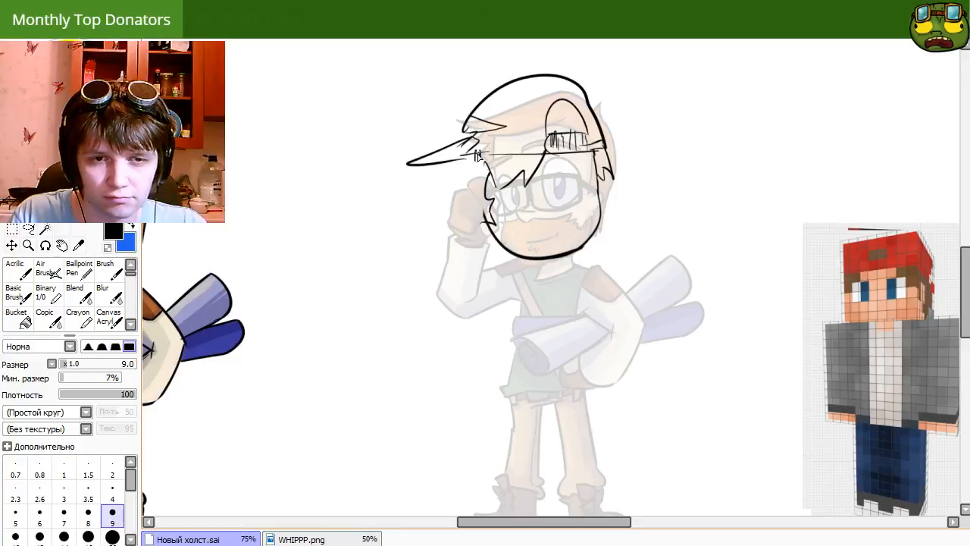
pyautogui.moveTo(477, 152)
pyautogui.mouseDown()
pyautogui.moveTo(475, 214)
pyautogui.moveTo(469, 177)
pyautogui.moveTo(493, 233)
pyautogui.mouseUp()
pyautogui.hotkey('ctrl', 'z')
pyautogui.press('e')
pyautogui.press('n')
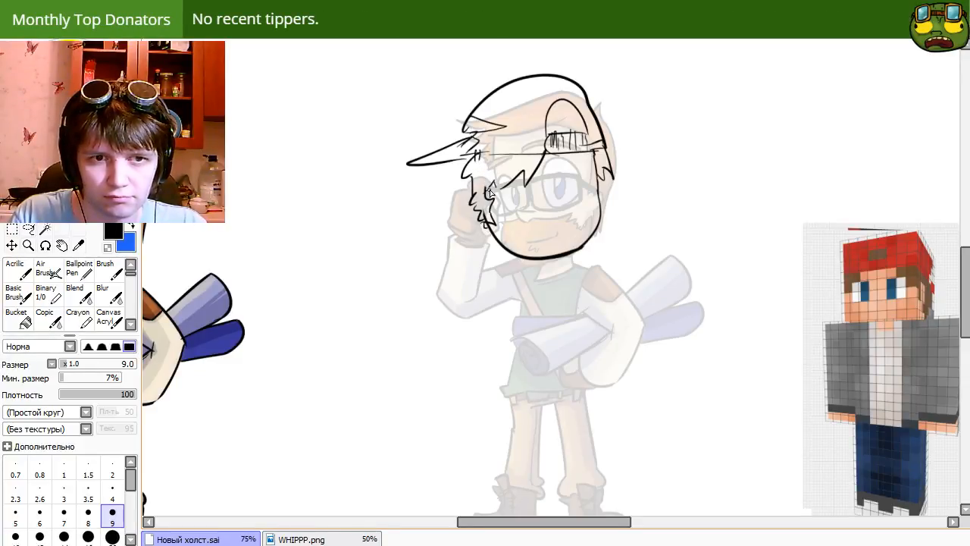
pyautogui.moveTo(486, 189); pyautogui.dragTo(499, 190)
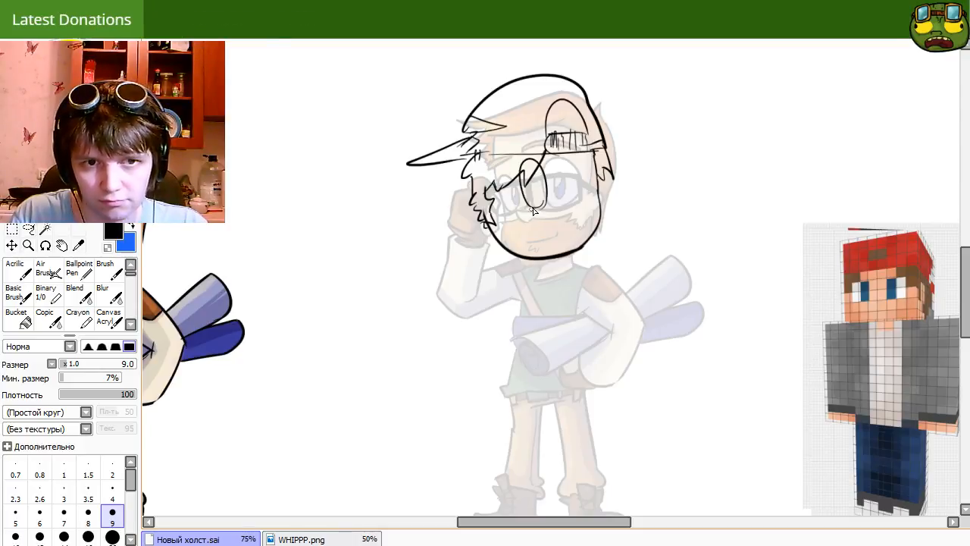
pyautogui.moveTo(541, 159)
pyautogui.mouseDown()
pyautogui.moveTo(532, 199)
pyautogui.moveTo(595, 210)
pyautogui.moveTo(577, 222)
pyautogui.moveTo(544, 202)
pyautogui.moveTo(541, 216)
pyautogui.mouseUp()
pyautogui.hotkey('ctrl', 'z')
pyautogui.hotkey('ctrl', 'z')
# Add a short mouth line near the cheek and reduce the head sketch's height slightly.
pyautogui.moveTo(565, 249)
pyautogui.mouseDown()
pyautogui.moveTo(561, 261)
pyautogui.moveTo(524, 262)
pyautogui.mouseUp()
pyautogui.hotkey('ctrl', 't')
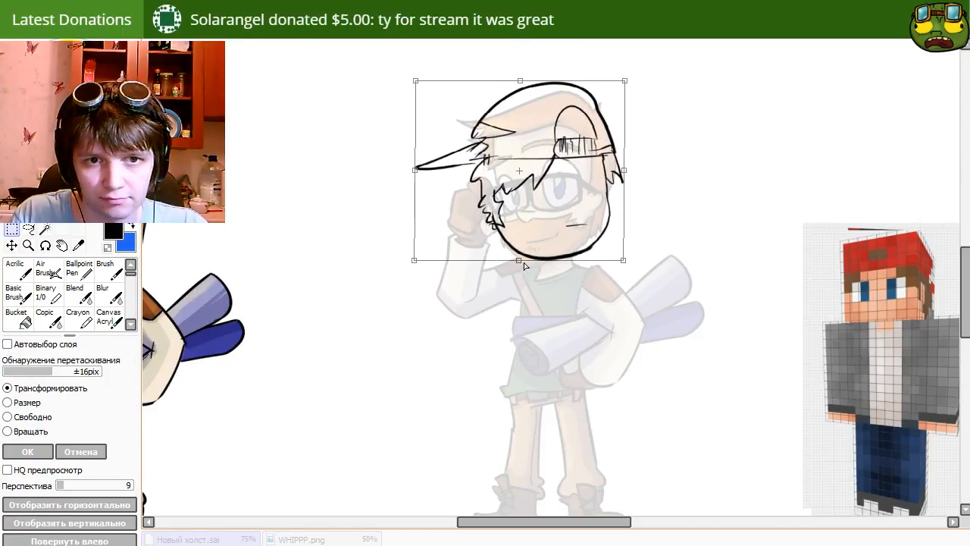
pyautogui.press('Return')
# Sketch jagged hair ends behind the jaw and a small pointed tuft under the chin.
pyautogui.moveTo(572, 240)
pyautogui.mouseDown()
pyautogui.moveTo(503, 240)
pyautogui.moveTo(580, 240)
pyautogui.moveTo(565, 236)
pyautogui.mouseUp()
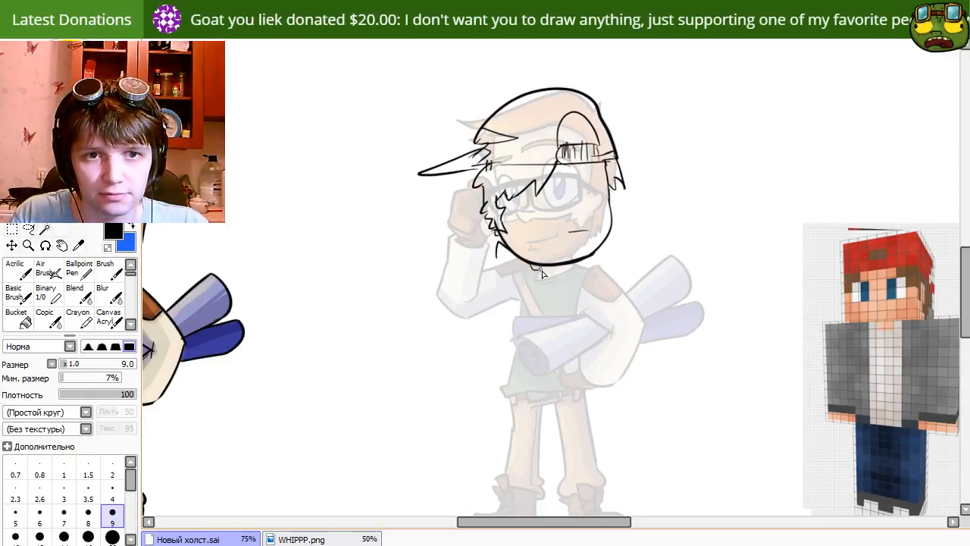
pyautogui.moveTo(500, 249)
pyautogui.mouseDown()
pyautogui.moveTo(519, 268)
pyautogui.moveTo(616, 249)
pyautogui.moveTo(566, 261)
pyautogui.moveTo(590, 252)
pyautogui.mouseUp()
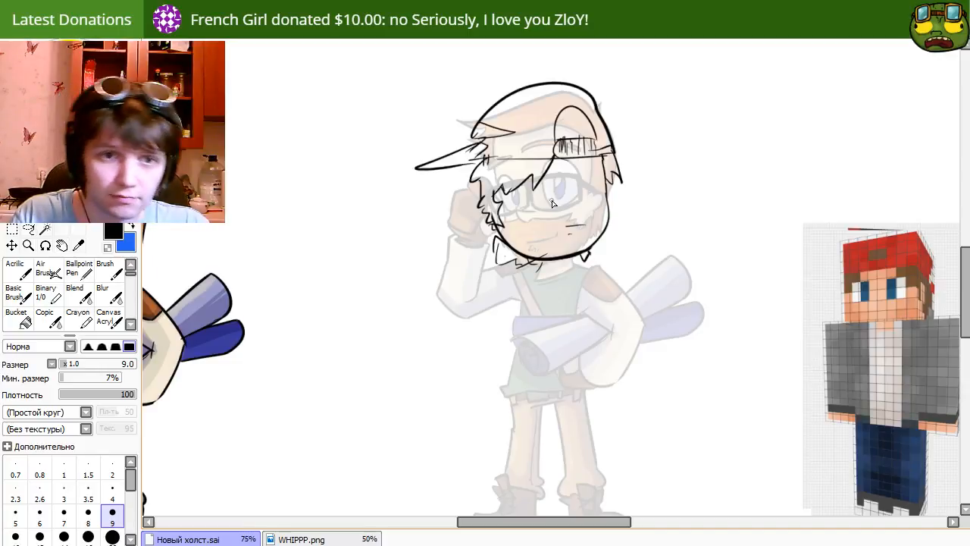
# Try out two round eyes with small pupils on the face.
pyautogui.moveTo(549, 171)
pyautogui.mouseDown()
pyautogui.moveTo(560, 179)
pyautogui.moveTo(546, 210)
pyautogui.mouseUp()
pyautogui.hotkey('ctrl', 'z')
pyautogui.hotkey('ctrl', 'z')
pyautogui.hotkey('ctrl', 'z')
pyautogui.moveTo(547, 175)
pyautogui.mouseDown()
pyautogui.moveTo(548, 211)
pyautogui.moveTo(551, 176)
pyautogui.moveTo(599, 204)
pyautogui.moveTo(585, 180)
pyautogui.mouseUp()
pyautogui.hotkey('ctrl', 'z')
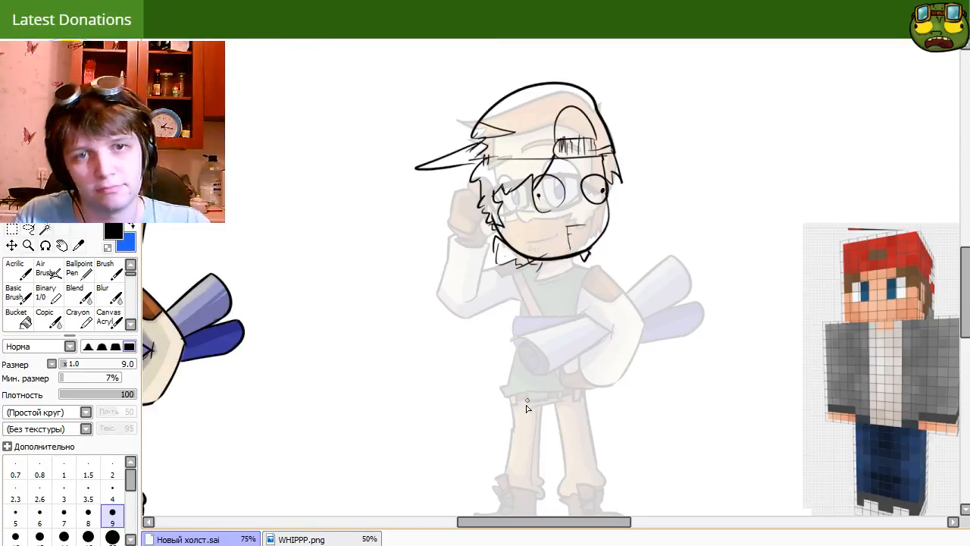
# Add spiky strokes and a curved neck line beneath the jaw.
pyautogui.moveTo(531, 322); pyautogui.dragTo(561, 315)
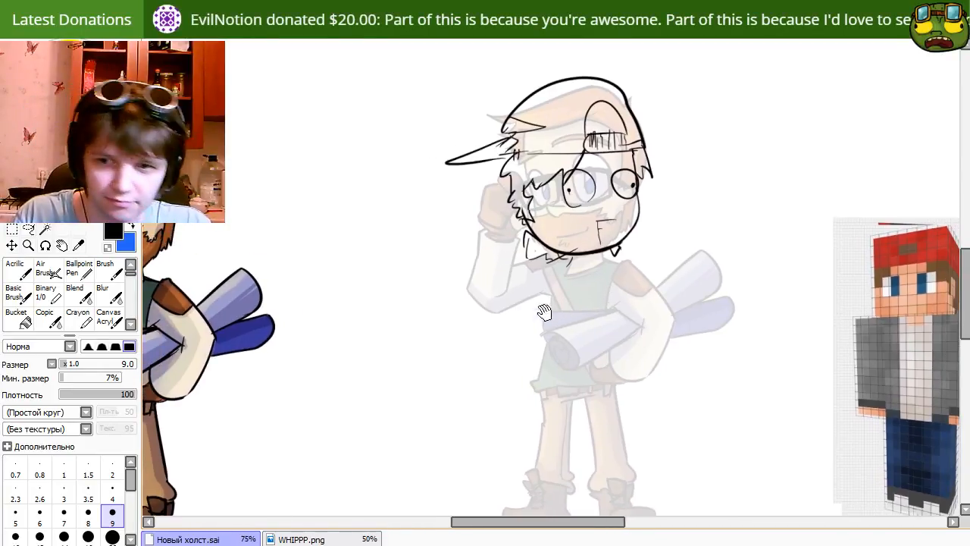
pyautogui.moveTo(559, 263); pyautogui.dragTo(573, 262)
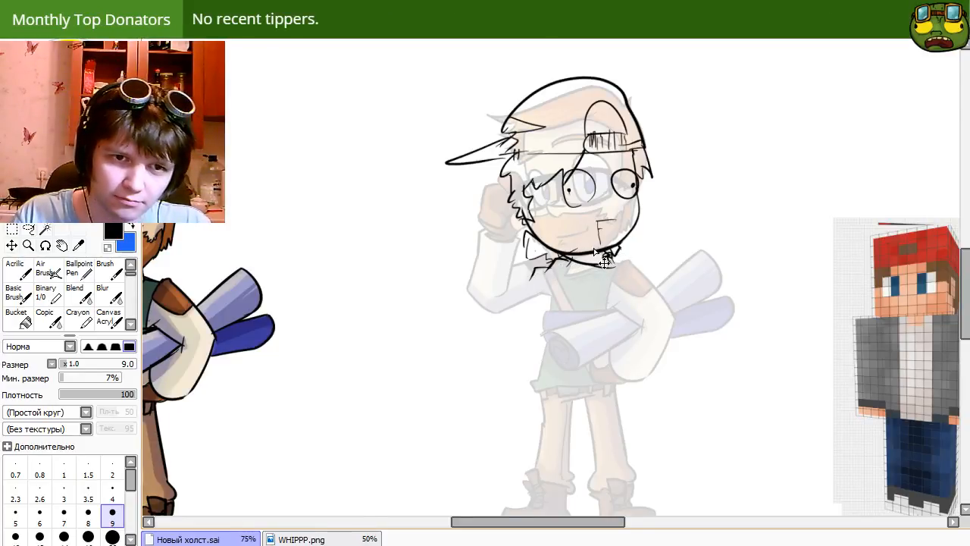
# Check the bearded man's sketch for comparison and erase the eyes and mouth from the capped character's face.
pyautogui.moveTo(435, 299); pyautogui.dragTo(917, 288)
pyautogui.moveTo(364, 285); pyautogui.dragTo(555, 461)
pyautogui.moveTo(721, 117); pyautogui.dragTo(599, 416)
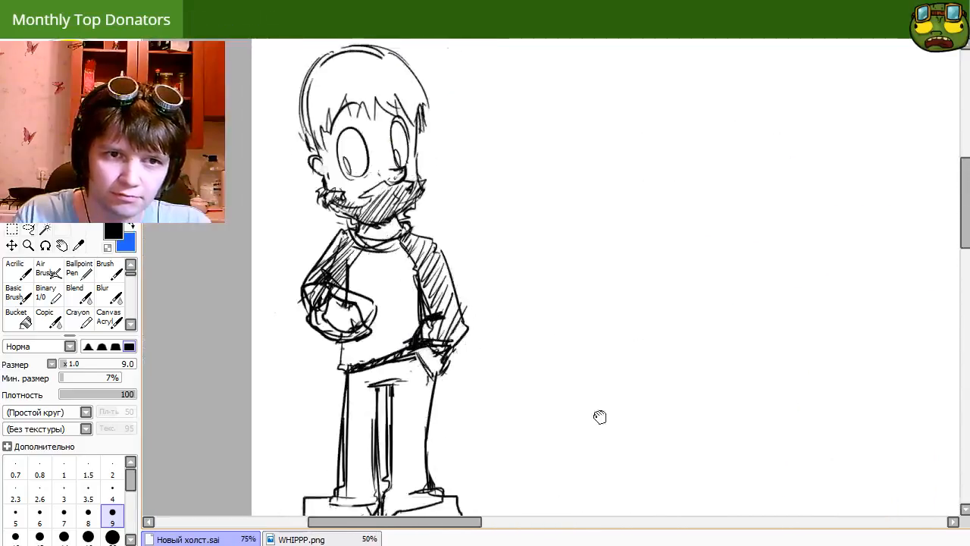
pyautogui.moveTo(781, 500)
pyautogui.mouseDown()
pyautogui.moveTo(628, 350)
pyautogui.moveTo(382, 151)
pyautogui.mouseUp()
pyautogui.moveTo(651, 333); pyautogui.dragTo(419, 215)
pyautogui.moveTo(576, 250); pyautogui.dragTo(575, 343)
pyautogui.moveTo(533, 284)
pyautogui.mouseDown()
pyautogui.moveTo(581, 277)
pyautogui.moveTo(620, 342)
pyautogui.mouseUp()
pyautogui.press('e')
pyautogui.moveTo(661, 237)
pyautogui.mouseDown()
pyautogui.moveTo(628, 192)
pyautogui.moveTo(643, 184)
pyautogui.moveTo(641, 199)
pyautogui.moveTo(638, 182)
pyautogui.moveTo(674, 203)
pyautogui.mouseUp()
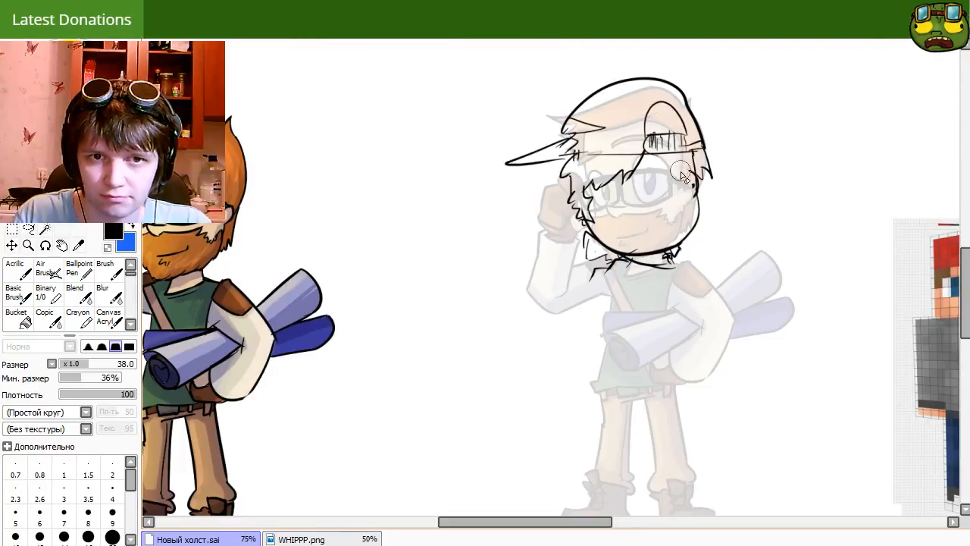
# Sketch the capped character's torso sides and flared hem below the neck, plus a first outline of the right-hand leg.
pyautogui.press('e')
pyautogui.moveTo(652, 278); pyautogui.dragTo(679, 350)
pyautogui.moveTo(619, 351)
pyautogui.mouseDown()
pyautogui.moveTo(612, 389)
pyautogui.moveTo(690, 368)
pyautogui.mouseUp()
pyautogui.moveTo(712, 400)
pyautogui.mouseDown()
pyautogui.moveTo(704, 283)
pyautogui.moveTo(743, 304)
pyautogui.moveTo(736, 379)
pyautogui.mouseUp()
pyautogui.hotkey('ctrl', 'z')
pyautogui.moveTo(723, 290)
pyautogui.mouseDown()
pyautogui.moveTo(754, 387)
pyautogui.moveTo(762, 424)
pyautogui.moveTo(746, 412)
pyautogui.moveTo(756, 435)
pyautogui.mouseUp()
pyautogui.moveTo(816, 386); pyautogui.dragTo(721, 398)
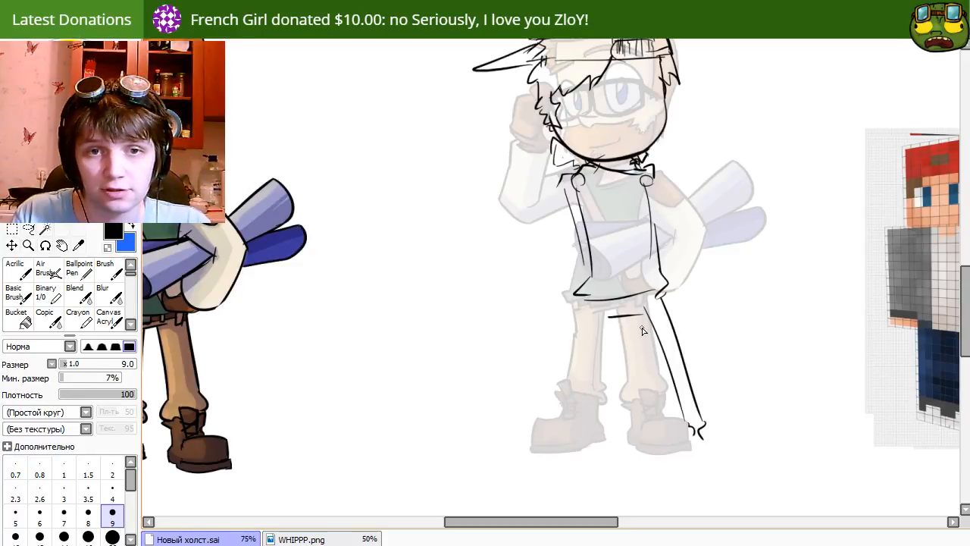
# Erase the right-hand leg's outline and redraw its outer edge slanting farther outward from the torso hem.
pyautogui.press('e')
pyautogui.moveTo(660, 297)
pyautogui.mouseDown()
pyautogui.moveTo(705, 377)
pyautogui.moveTo(669, 320)
pyautogui.moveTo(699, 430)
pyautogui.mouseUp()
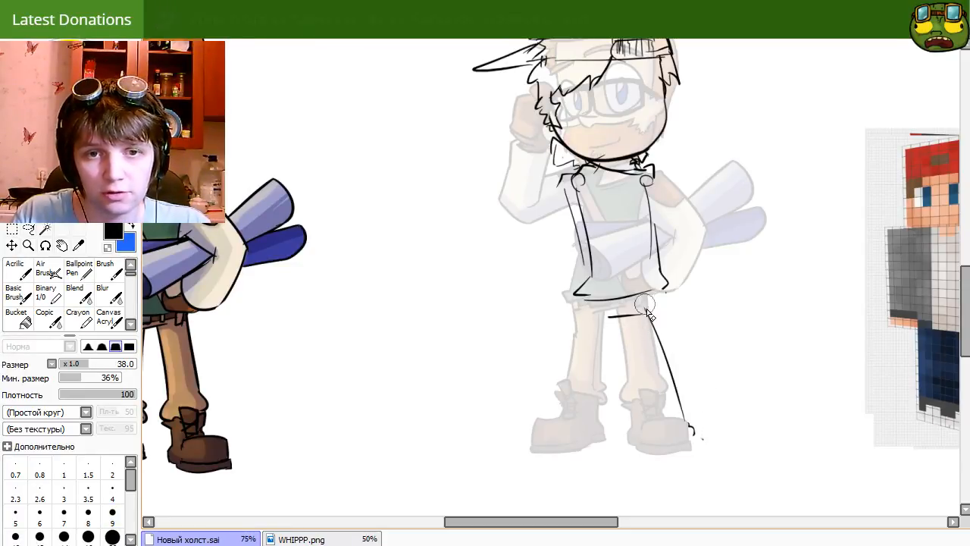
pyautogui.press('n')
pyautogui.moveTo(643, 315); pyautogui.dragTo(682, 430)
pyautogui.moveTo(667, 290); pyautogui.dragTo(724, 421)
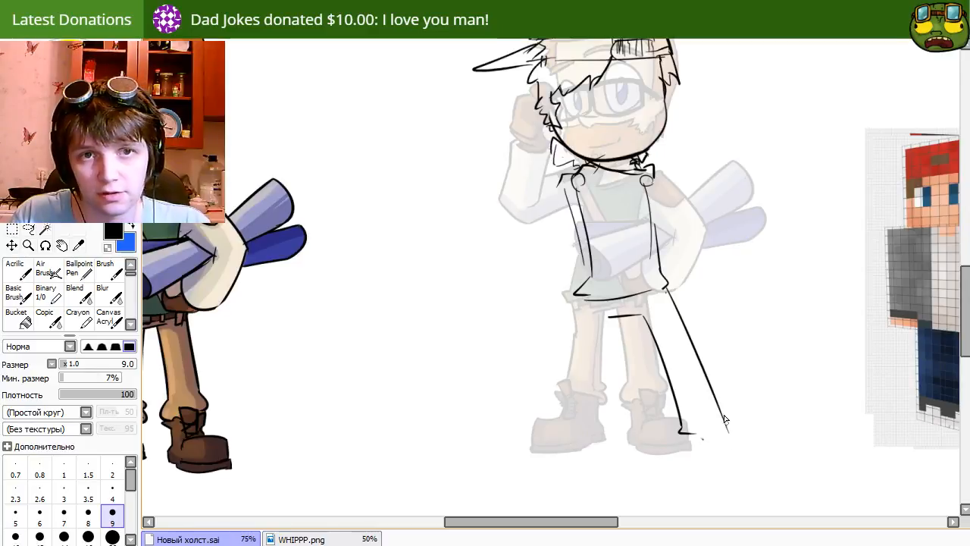
pyautogui.hotkey('ctrl', 'z')
pyautogui.moveTo(667, 287)
pyautogui.mouseDown()
pyautogui.moveTo(742, 450)
pyautogui.moveTo(725, 409)
pyautogui.moveTo(729, 425)
pyautogui.mouseUp()
pyautogui.hotkey('ctrl', 'z')
pyautogui.hotkey('ctrl', 'z')
# Erase the right-hand leg's inner line and redraw it from the crotch down to the ankle.
pyautogui.press('e')
pyautogui.moveTo(644, 317); pyautogui.dragTo(677, 414)
pyautogui.press('n')
pyautogui.hotkey('ctrl', 'z')
pyautogui.moveTo(638, 319); pyautogui.dragTo(672, 429)
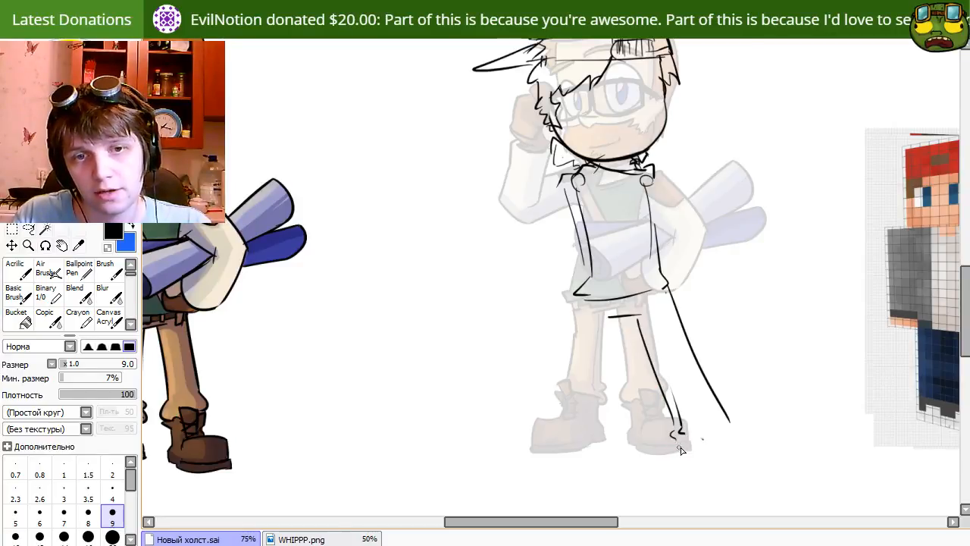
# Close the bottom of the right-hand leg and sketch the left-hand leg's outer edge down from the hem.
pyautogui.press('space')
pyautogui.moveTo(805, 344); pyautogui.dragTo(674, 353)
pyautogui.moveTo(595, 338)
pyautogui.mouseDown()
pyautogui.moveTo(680, 344)
pyautogui.moveTo(738, 331)
pyautogui.moveTo(704, 335)
pyautogui.moveTo(748, 341)
pyautogui.mouseUp()
pyautogui.moveTo(636, 358)
pyautogui.mouseDown()
pyautogui.moveTo(628, 353)
pyautogui.moveTo(594, 464)
pyautogui.mouseUp()
pyautogui.hotkey('ctrl', 'z')
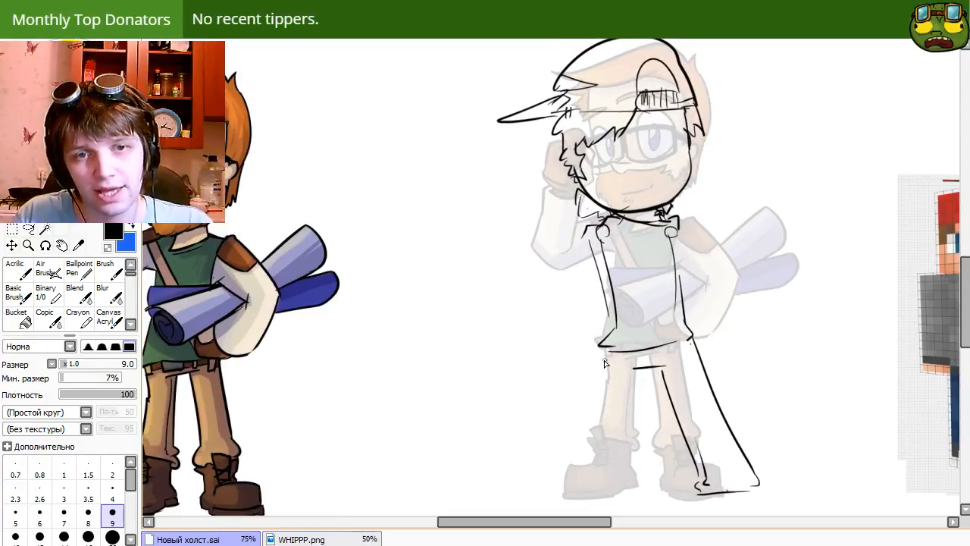
pyautogui.moveTo(605, 357); pyautogui.dragTo(583, 478)
# Erase the shoulder circles and inner side strokes of the torso, and redraw its side edges and lower corner.
pyautogui.press('e')
pyautogui.moveTo(608, 243); pyautogui.dragTo(615, 327)
pyautogui.press('e')
pyautogui.press('e')
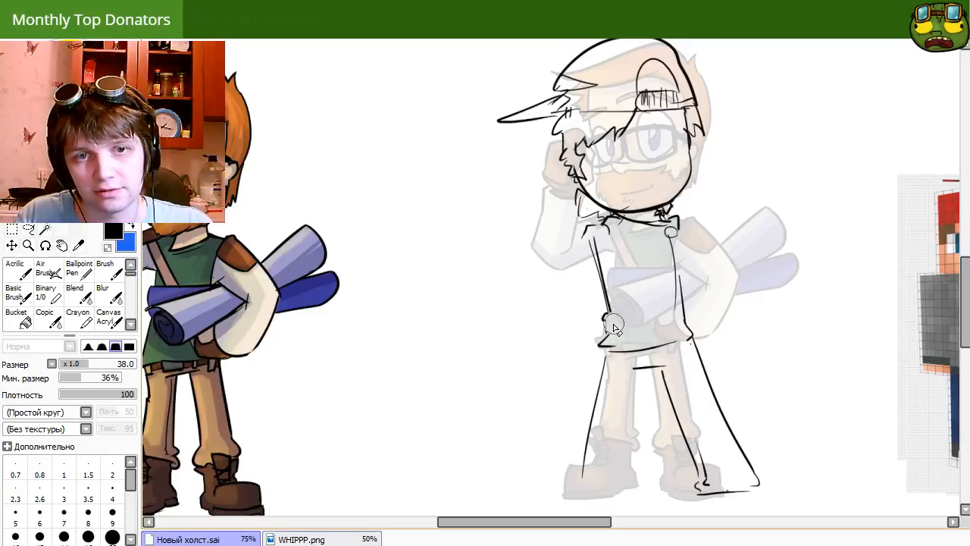
pyautogui.press('e')
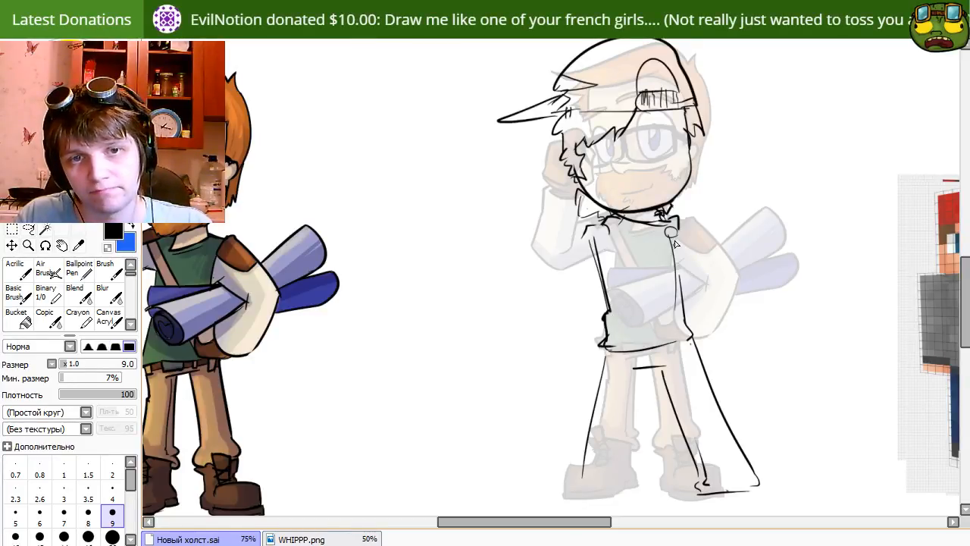
pyautogui.moveTo(674, 237)
pyautogui.mouseDown()
pyautogui.moveTo(686, 325)
pyautogui.moveTo(669, 249)
pyautogui.moveTo(673, 316)
pyautogui.mouseUp()
pyautogui.press('e')
pyautogui.press('e')
pyautogui.moveTo(675, 261); pyautogui.dragTo(677, 282)
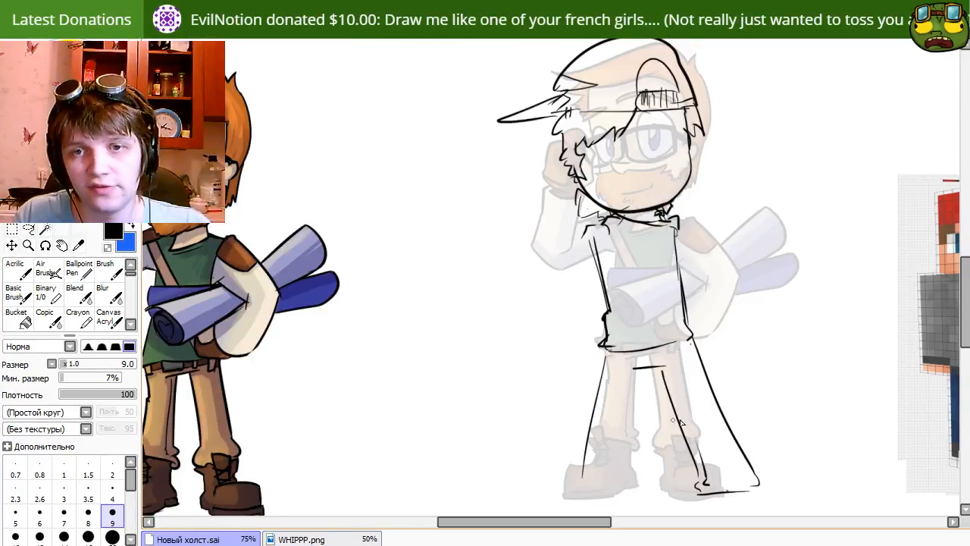
# Sketch the left-hand leg's inner edge and close off its bottom with a hem line.
pyautogui.moveTo(779, 398)
pyautogui.mouseDown()
pyautogui.moveTo(656, 366)
pyautogui.moveTo(745, 386)
pyautogui.mouseUp()
pyautogui.hotkey('ctrl', 'z')
pyautogui.moveTo(606, 359)
pyautogui.mouseDown()
pyautogui.moveTo(600, 482)
pyautogui.moveTo(594, 475)
pyautogui.mouseUp()
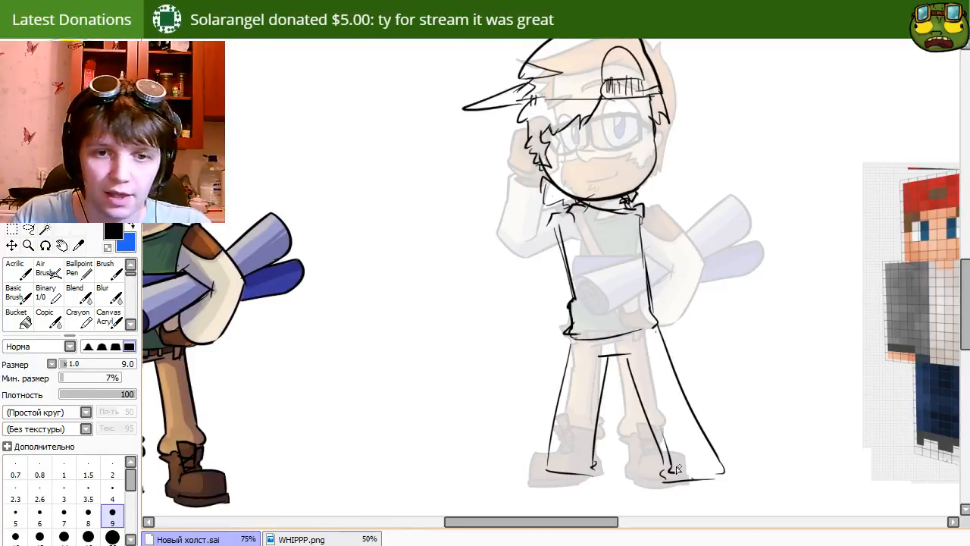
# Erase the right-hand leg's straight bottom line and redraw it as a stepped cuff.
pyautogui.press('e')
pyautogui.moveTo(672, 471)
pyautogui.mouseDown()
pyautogui.moveTo(665, 476)
pyautogui.moveTo(728, 475)
pyautogui.moveTo(688, 467)
pyautogui.mouseUp()
pyautogui.press('e')
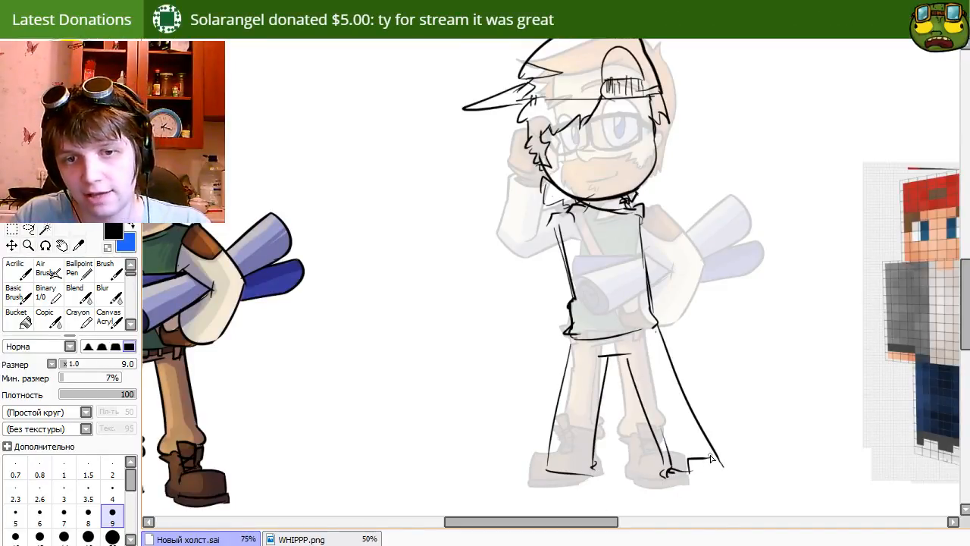
pyautogui.moveTo(773, 404); pyautogui.dragTo(753, 394)
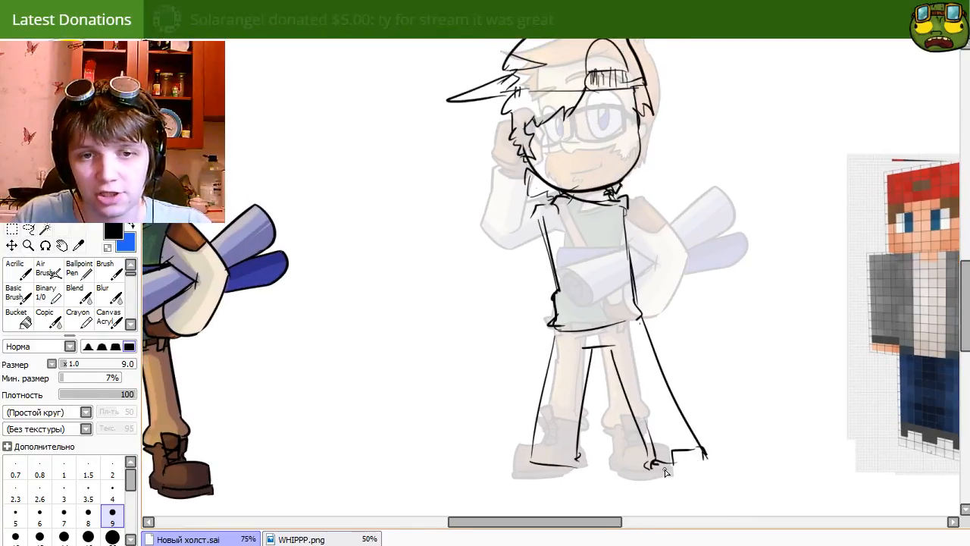
# Sketch a chunky shoe with a thick sole and side panel under the right-hand leg, undoing the first attempts.
pyautogui.moveTo(650, 469)
pyautogui.mouseDown()
pyautogui.moveTo(677, 482)
pyautogui.moveTo(721, 475)
pyautogui.mouseUp()
pyautogui.hotkey('ctrl', 'z')
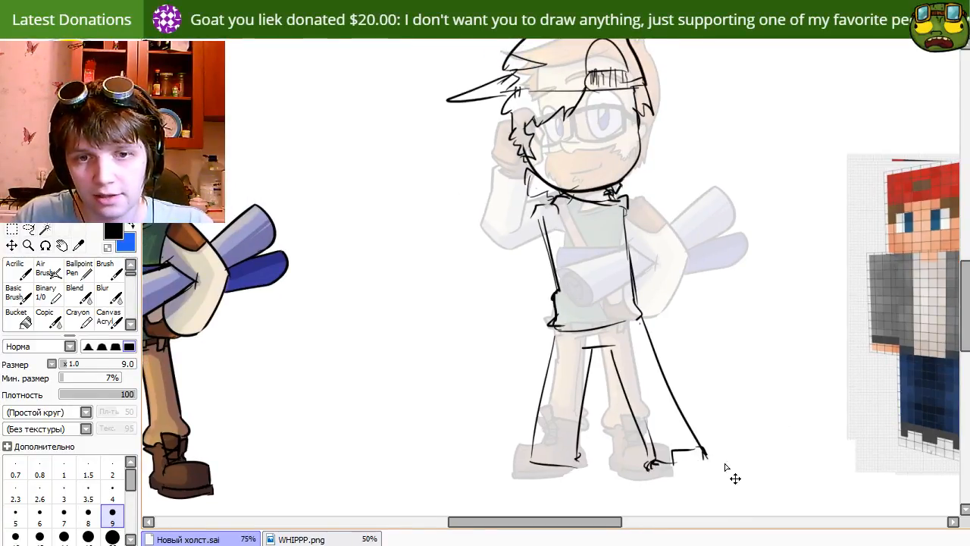
pyautogui.moveTo(712, 455)
pyautogui.mouseDown()
pyautogui.moveTo(658, 484)
pyautogui.moveTo(697, 490)
pyautogui.mouseUp()
pyautogui.hotkey('ctrl', 'z')
pyautogui.hotkey('ctrl', 'z')
pyautogui.moveTo(649, 465)
pyautogui.mouseDown()
pyautogui.moveTo(705, 492)
pyautogui.moveTo(726, 469)
pyautogui.moveTo(710, 457)
pyautogui.moveTo(727, 488)
pyautogui.moveTo(726, 470)
pyautogui.moveTo(717, 480)
pyautogui.moveTo(716, 464)
pyautogui.moveTo(717, 490)
pyautogui.mouseUp()
pyautogui.press('e')
pyautogui.press('n')
pyautogui.moveTo(643, 480); pyautogui.dragTo(682, 479)
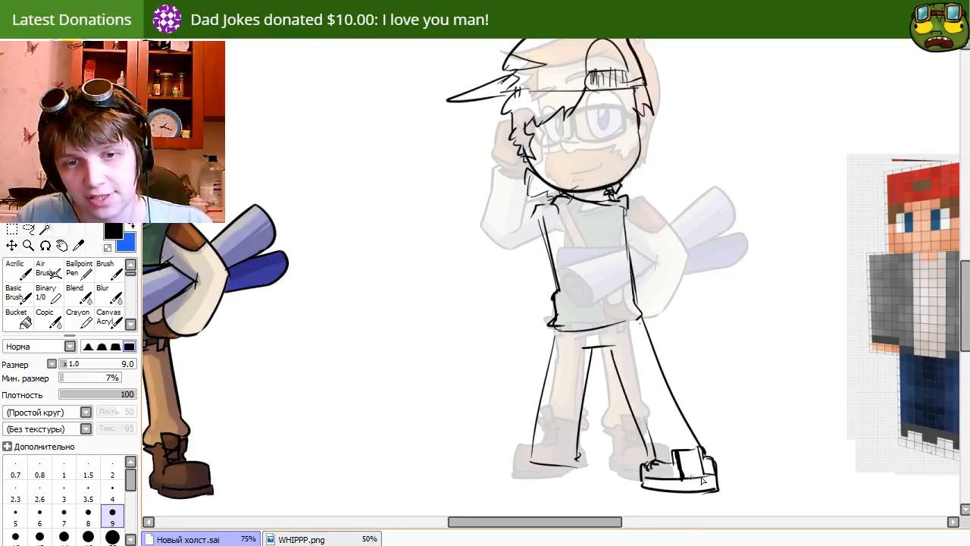
# Erase the right-hand leg's inner line and redraw it running from the crotch to the shoe.
pyautogui.moveTo(598, 433); pyautogui.dragTo(642, 448)
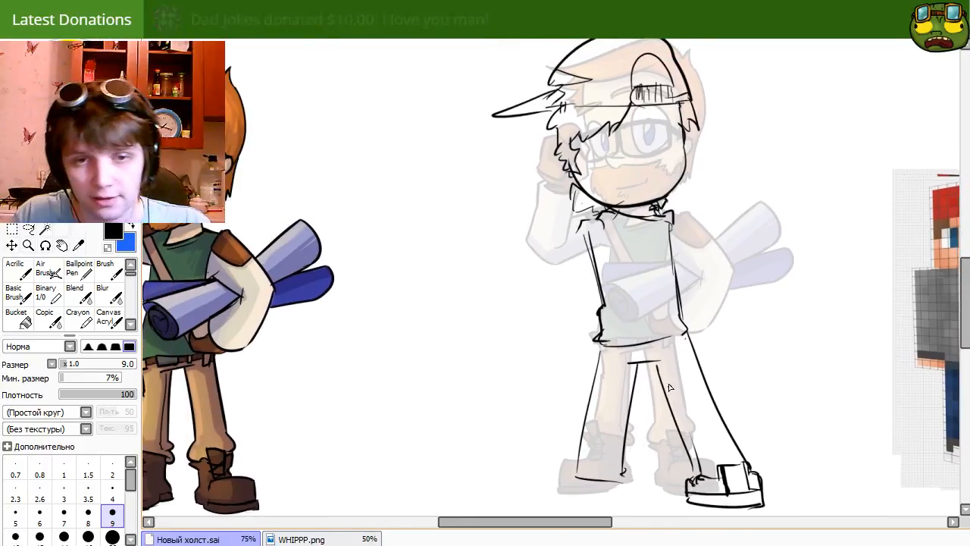
pyautogui.press('e')
pyautogui.moveTo(658, 373); pyautogui.dragTo(684, 445)
pyautogui.press('e')
pyautogui.moveTo(651, 363); pyautogui.dragTo(691, 474)
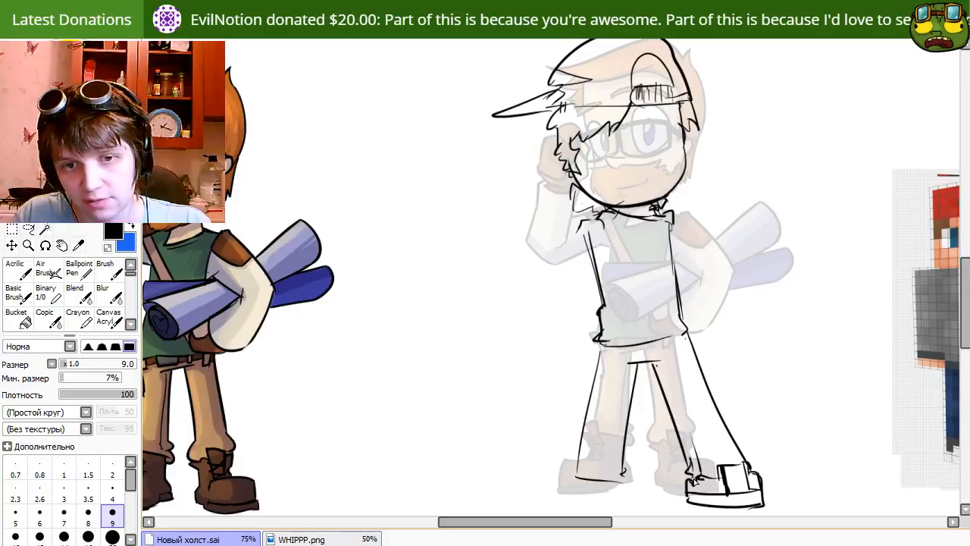
# Clean up the overlapping strokes at the right-hand ankle and redraw the line where the leg meets the shoe.
pyautogui.moveTo(713, 428); pyautogui.dragTo(685, 383)
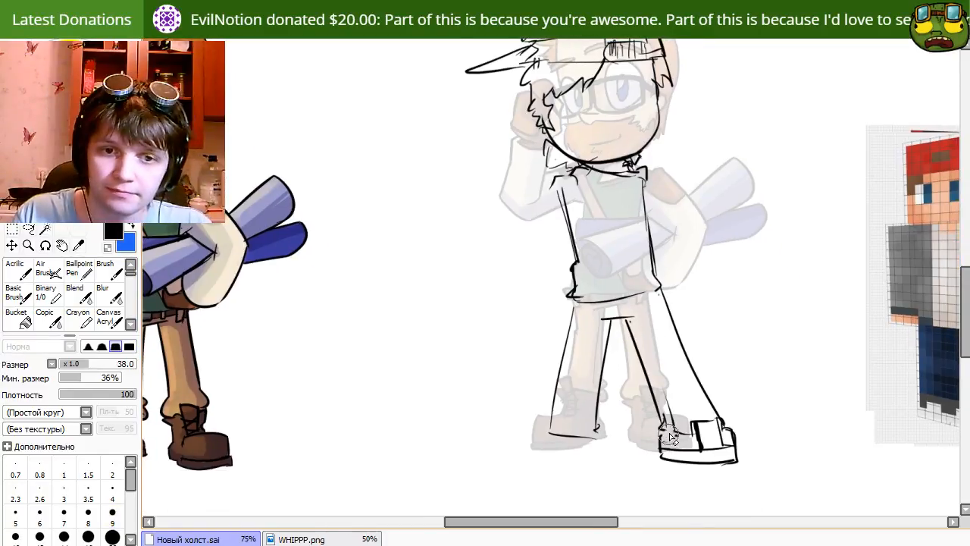
pyautogui.moveTo(661, 426); pyautogui.dragTo(684, 435)
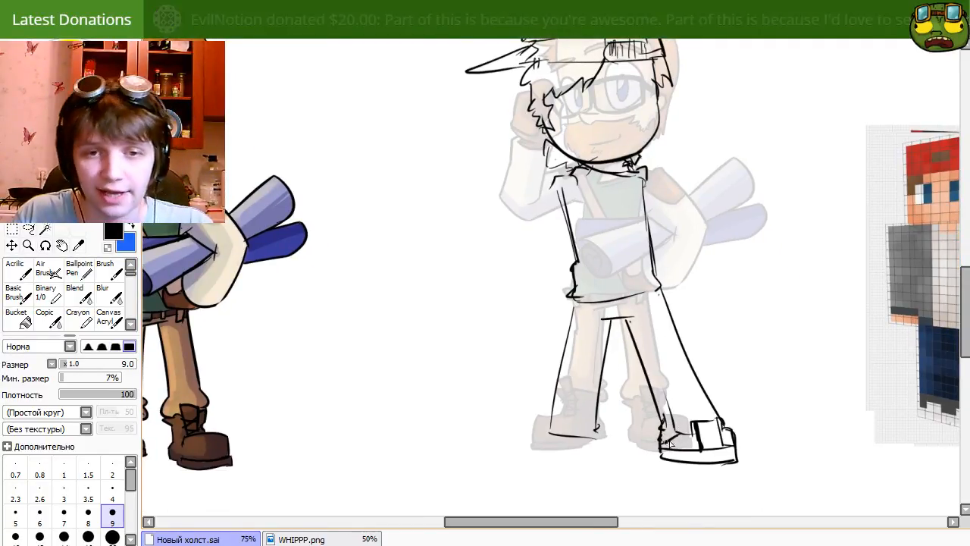
pyautogui.moveTo(732, 390)
pyautogui.mouseDown()
pyautogui.moveTo(704, 415)
pyautogui.moveTo(694, 451)
pyautogui.mouseUp()
pyautogui.moveTo(628, 466)
pyautogui.mouseDown()
pyautogui.moveTo(610, 455)
pyautogui.moveTo(629, 459)
pyautogui.mouseUp()
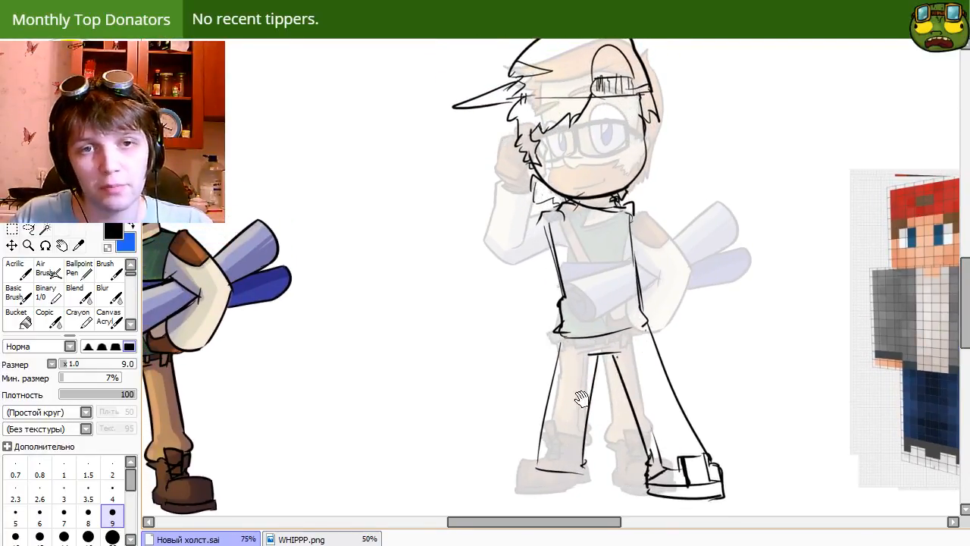
# Sketch the shoe outline and thick double-lined sole under the character's unfinished leg using the size 9 brush.
pyautogui.moveTo(582, 398); pyautogui.dragTo(575, 412)
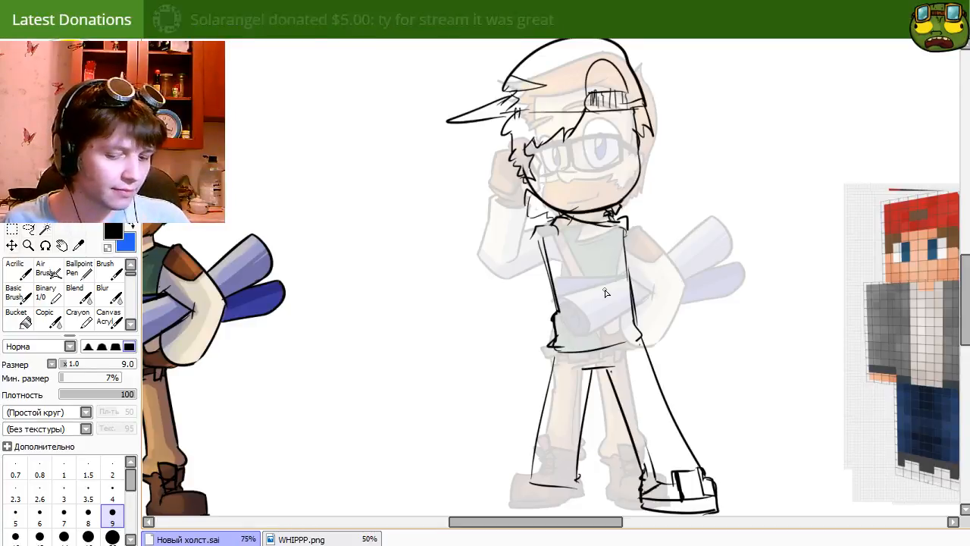
pyautogui.moveTo(818, 433); pyautogui.dragTo(847, 414)
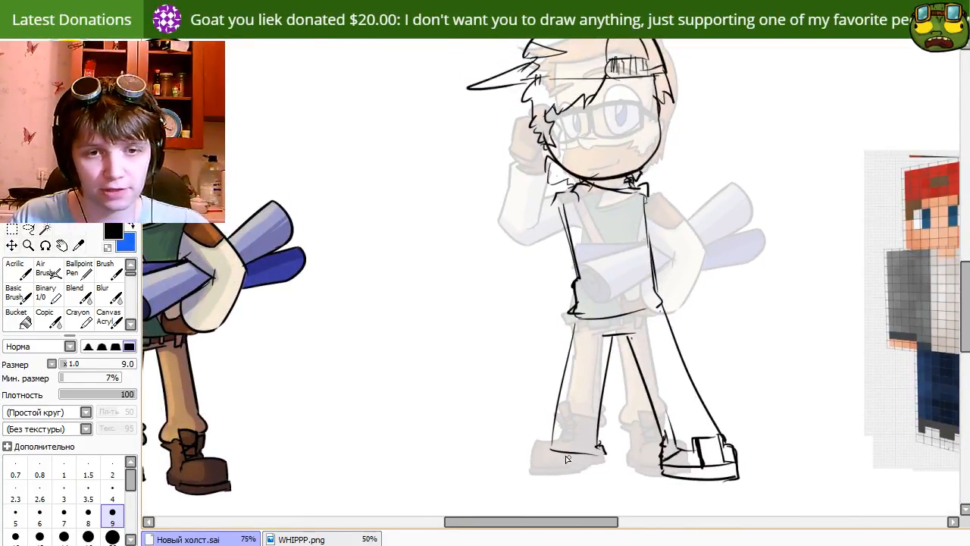
pyautogui.moveTo(545, 453)
pyautogui.mouseDown()
pyautogui.moveTo(603, 453)
pyautogui.moveTo(604, 473)
pyautogui.mouseUp()
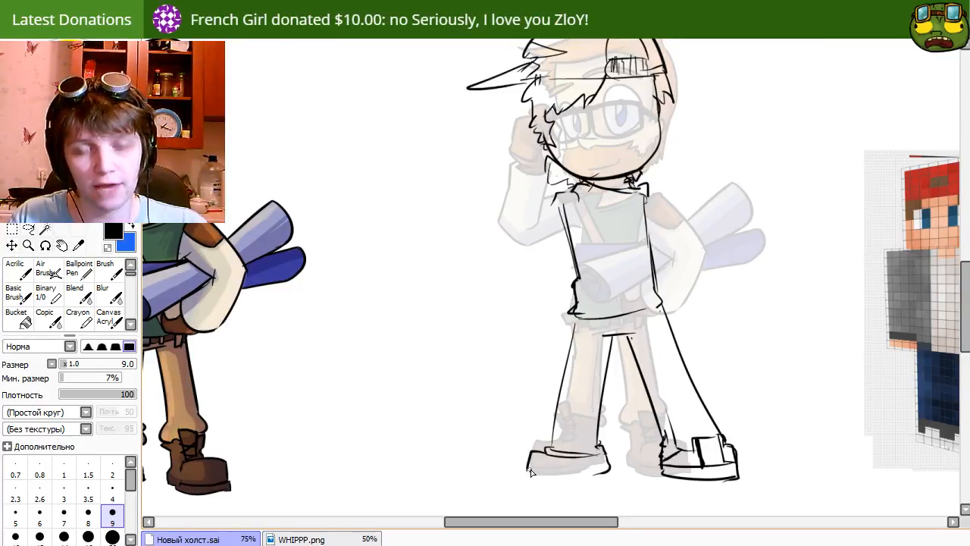
pyautogui.moveTo(531, 485); pyautogui.dragTo(608, 476)
pyautogui.hotkey('ctrl', 'z')
pyautogui.moveTo(527, 470); pyautogui.dragTo(618, 472)
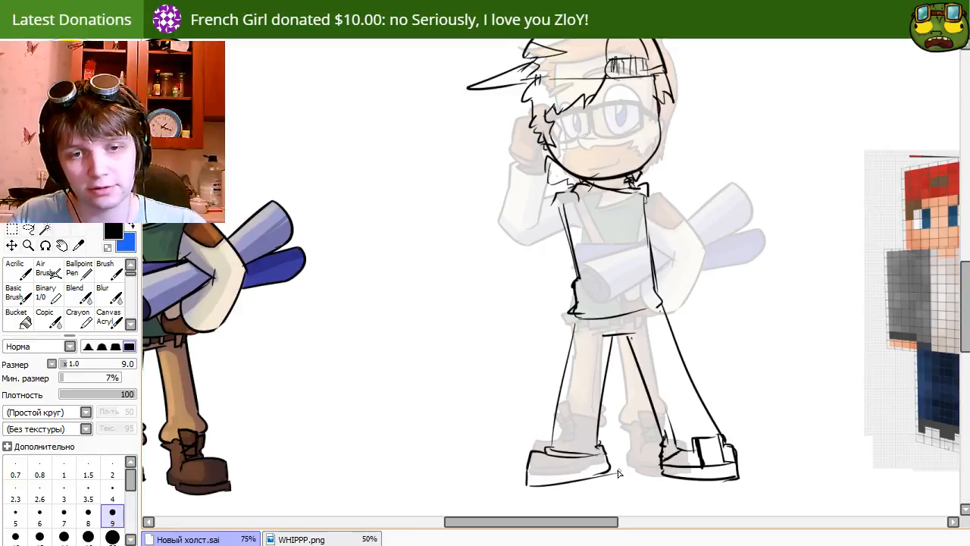
pyautogui.moveTo(532, 481); pyautogui.dragTo(608, 476)
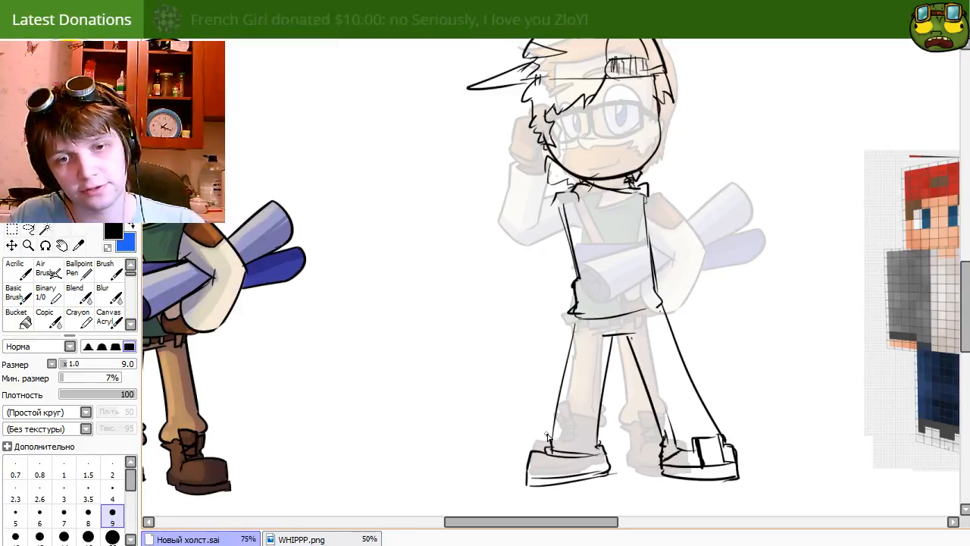
# Add the raised tongue and toe details to the newly sketched shoe, erasing the lines that overlap them.
pyautogui.press('e')
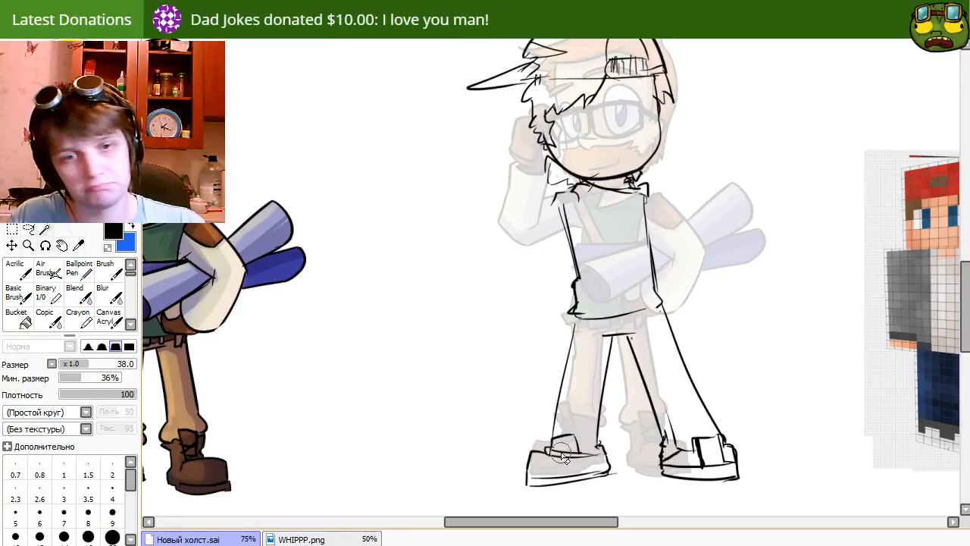
pyautogui.press('e')
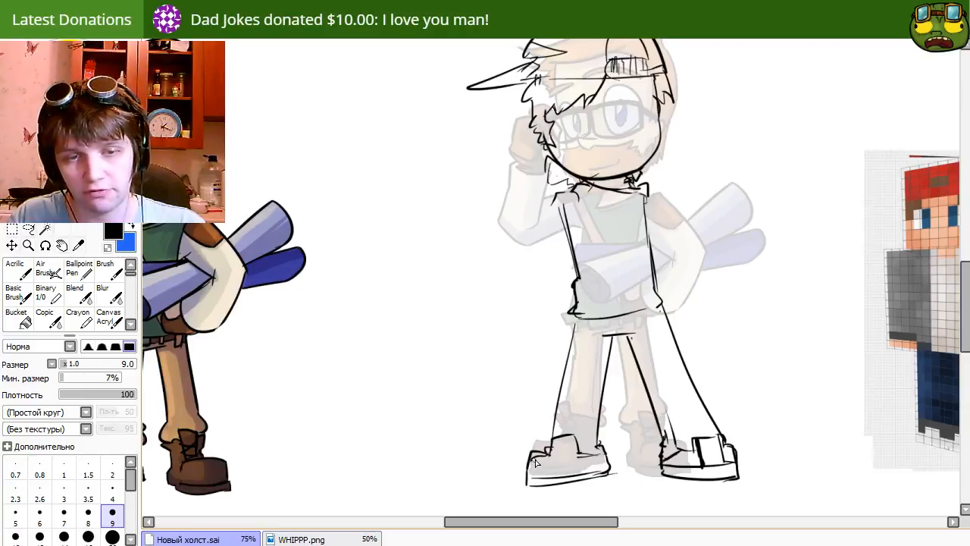
pyautogui.moveTo(534, 458); pyautogui.dragTo(537, 468)
pyautogui.hotkey('ctrl', 'z')
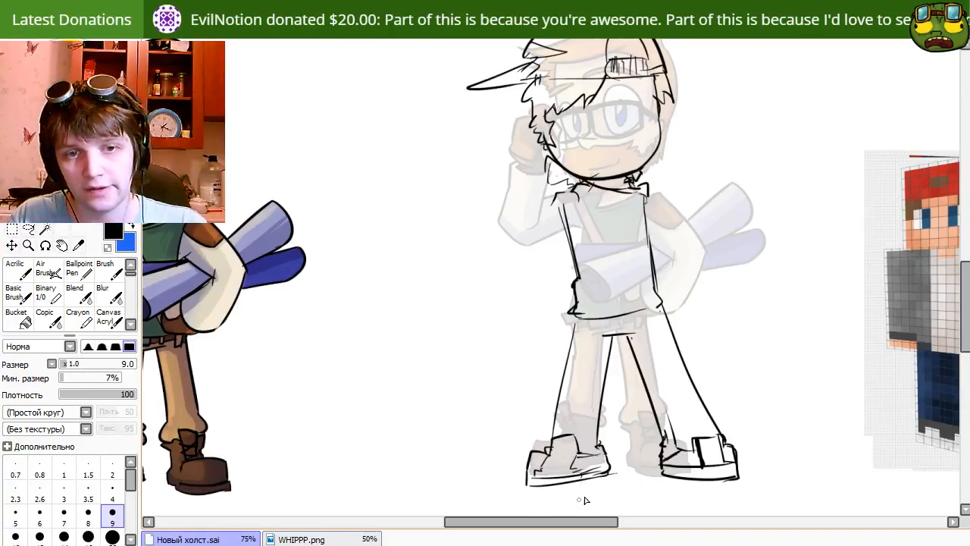
# Erase the outer line of the trouser leg above the new shoe and redraw it slanting from the jacket hem to the shoe.
pyautogui.scroll(2, 582, 499)
pyautogui.press('e')
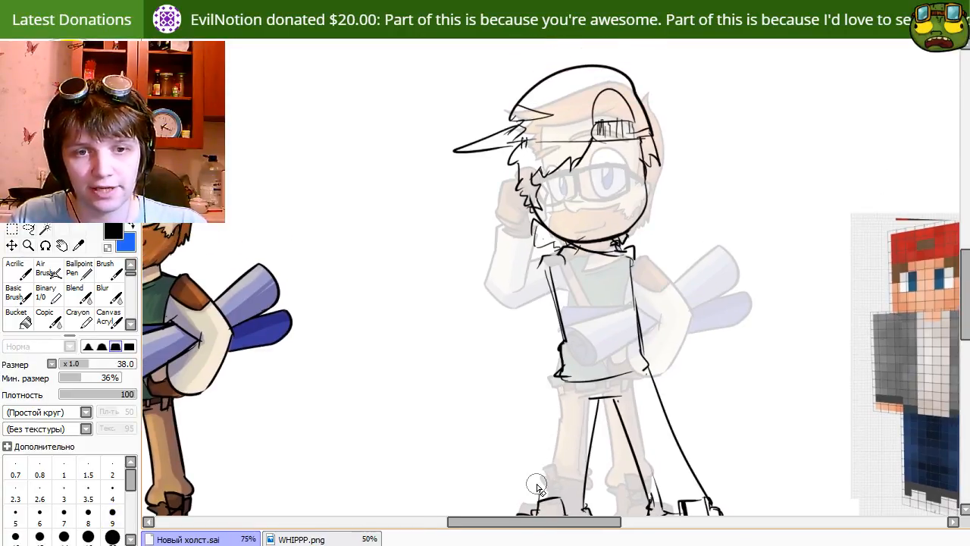
pyautogui.press('n')
pyautogui.moveTo(540, 456); pyautogui.dragTo(546, 415)
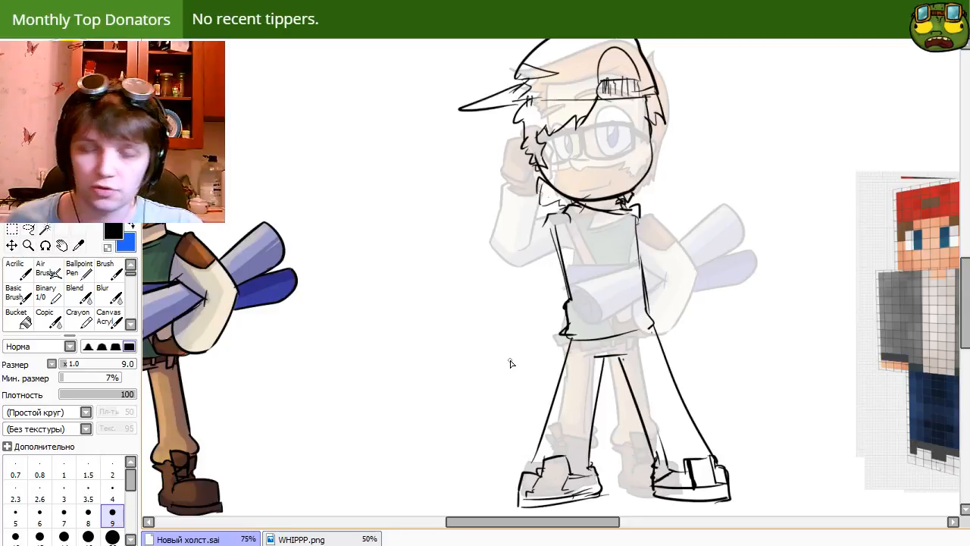
pyautogui.hotkey('ctrl', 'z')
pyautogui.hotkey('ctrl', 'z')
pyautogui.moveTo(569, 338); pyautogui.dragTo(529, 471)
pyautogui.hotkey('ctrl', 'z')
pyautogui.moveTo(567, 335); pyautogui.dragTo(519, 503)
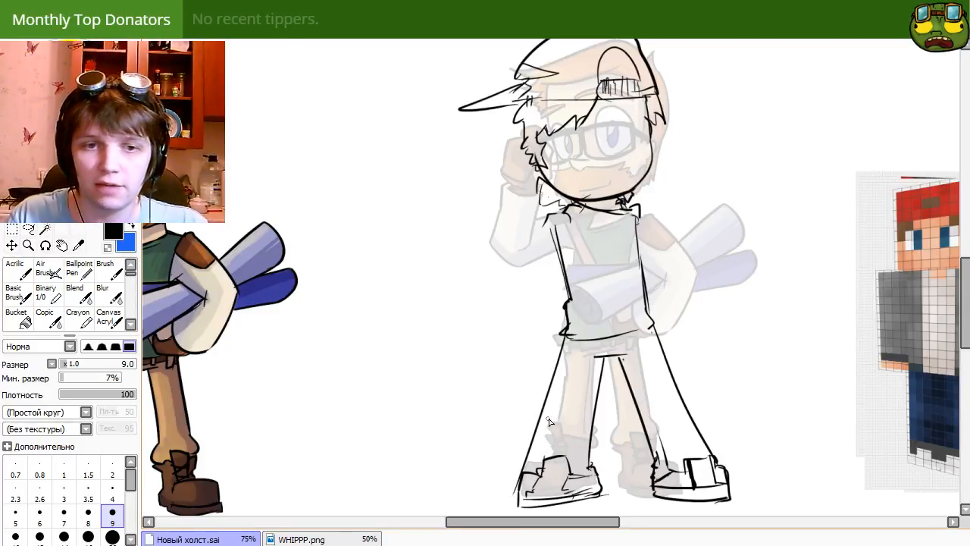
pyautogui.hotkey('ctrl', 'z')
pyautogui.moveTo(570, 336); pyautogui.dragTo(540, 457)
pyautogui.hotkey('ctrl', 'z')
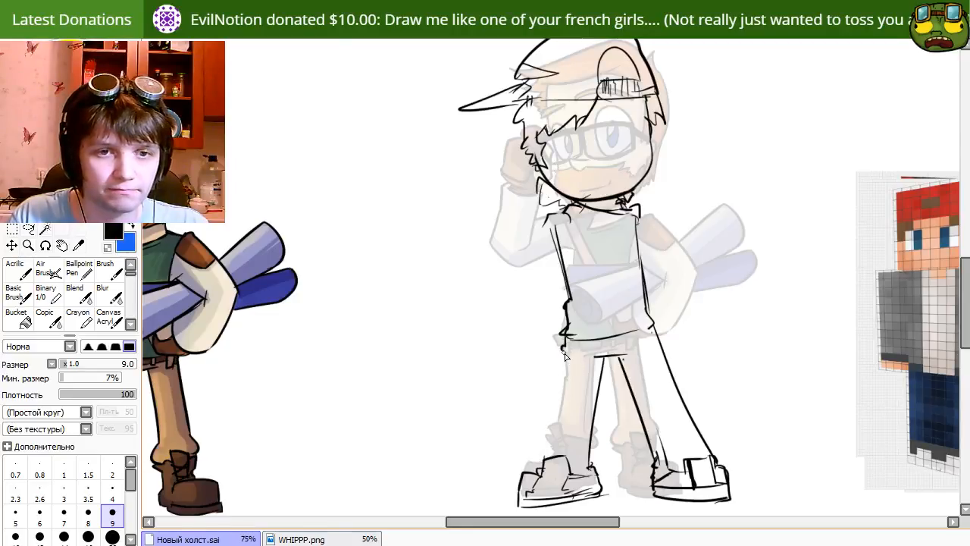
pyautogui.moveTo(567, 338); pyautogui.dragTo(541, 472)
# Transform the whole line sketch, skewing it slightly so the head and upper body lean toward the skin reference.
pyautogui.moveTo(705, 396); pyautogui.dragTo(619, 282)
pyautogui.hotkey('ctrl', 't')
pyautogui.scroll(3, 645, 243)
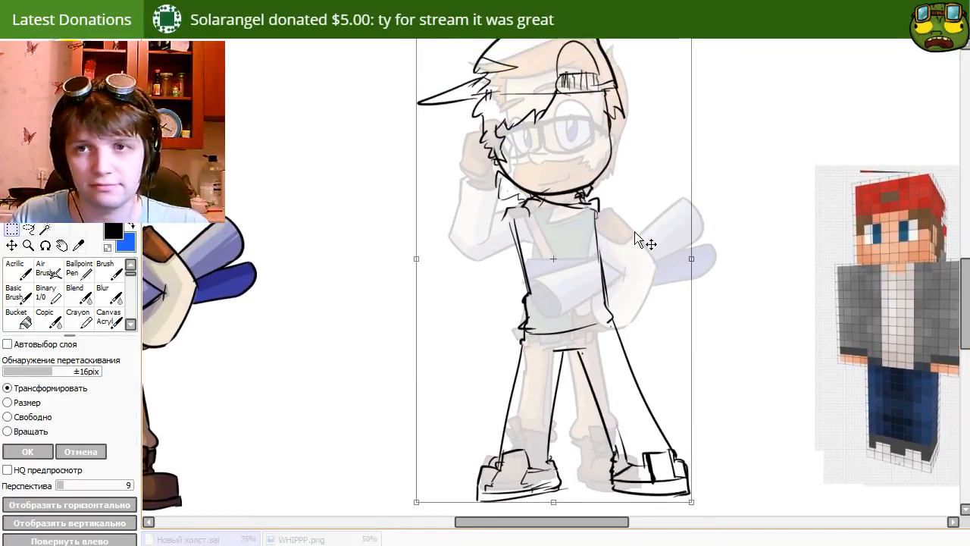
pyautogui.moveTo(573, 85); pyautogui.dragTo(581, 89)
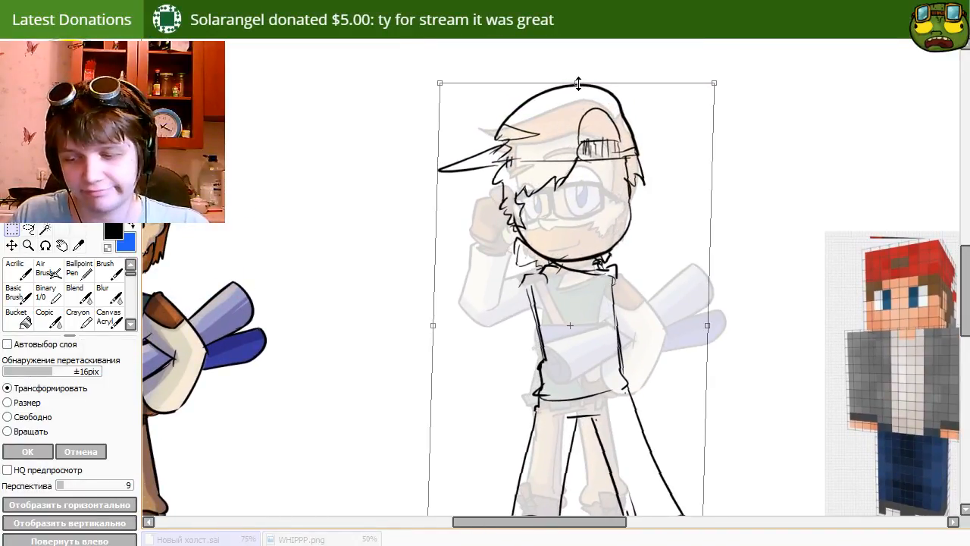
pyautogui.press('Return')
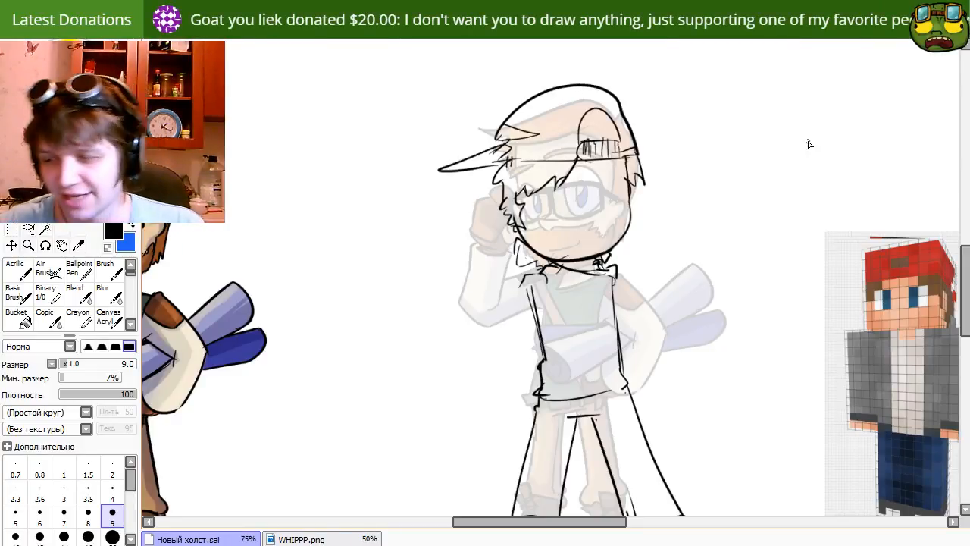
# Erase the upper torso line below the shoulder on the cap-visor side and redraw the shoulder extending farther outward.
pyautogui.moveTo(617, 400)
pyautogui.mouseDown()
pyautogui.moveTo(639, 411)
pyautogui.moveTo(677, 374)
pyautogui.mouseUp()
pyautogui.press('e')
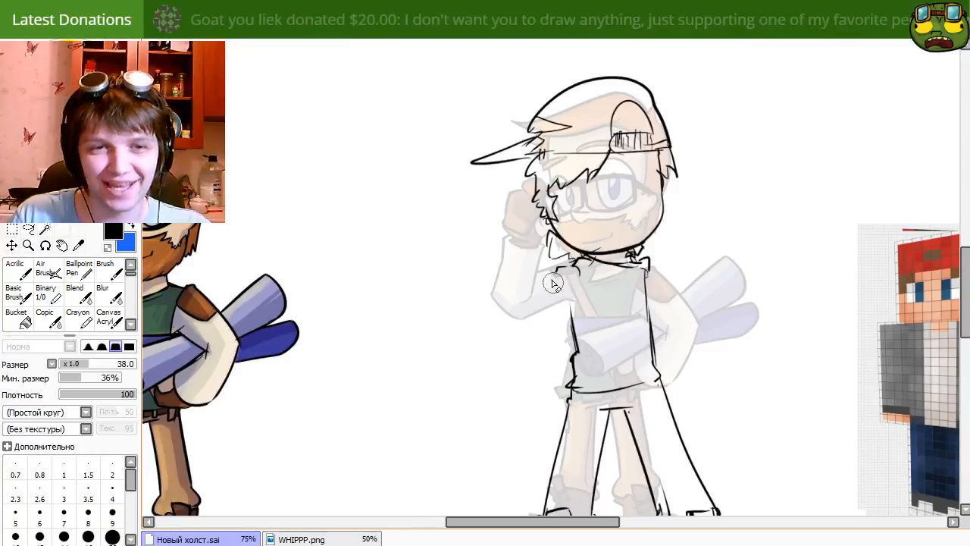
pyautogui.press('n')
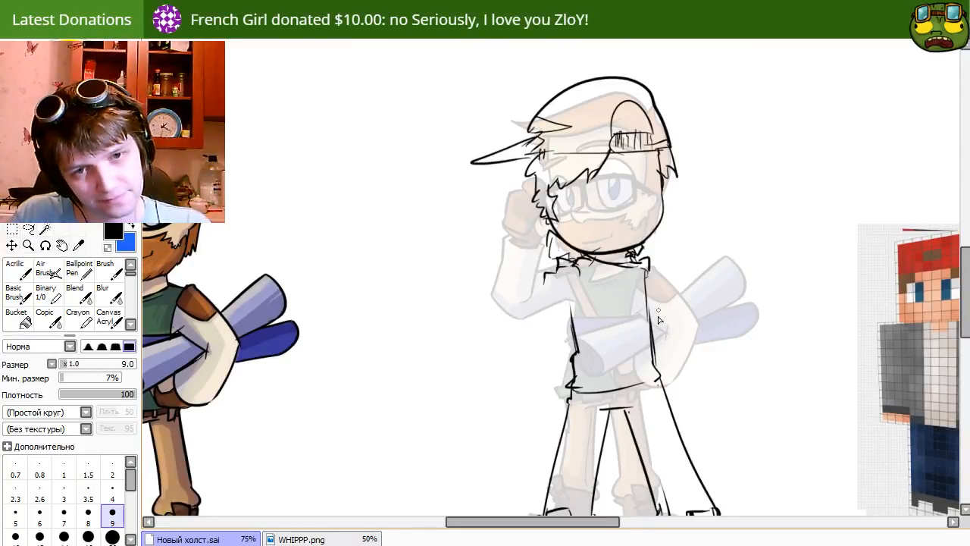
# Draw the first jacket opening edge from the collar down the torso and sketch the hem of that jacket half.
pyautogui.moveTo(664, 350)
pyautogui.mouseDown()
pyautogui.moveTo(641, 262)
pyautogui.moveTo(632, 312)
pyautogui.moveTo(653, 346)
pyautogui.mouseUp()
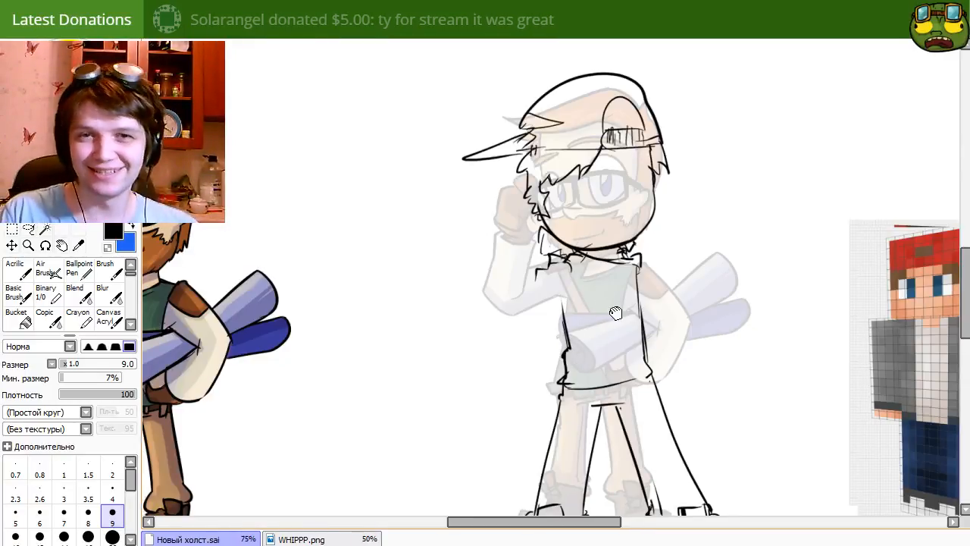
pyautogui.scroll(1, 612, 310)
pyautogui.moveTo(619, 339)
pyautogui.mouseDown()
pyautogui.moveTo(719, 301)
pyautogui.moveTo(702, 325)
pyautogui.moveTo(556, 292)
pyautogui.moveTo(581, 274)
pyautogui.mouseUp()
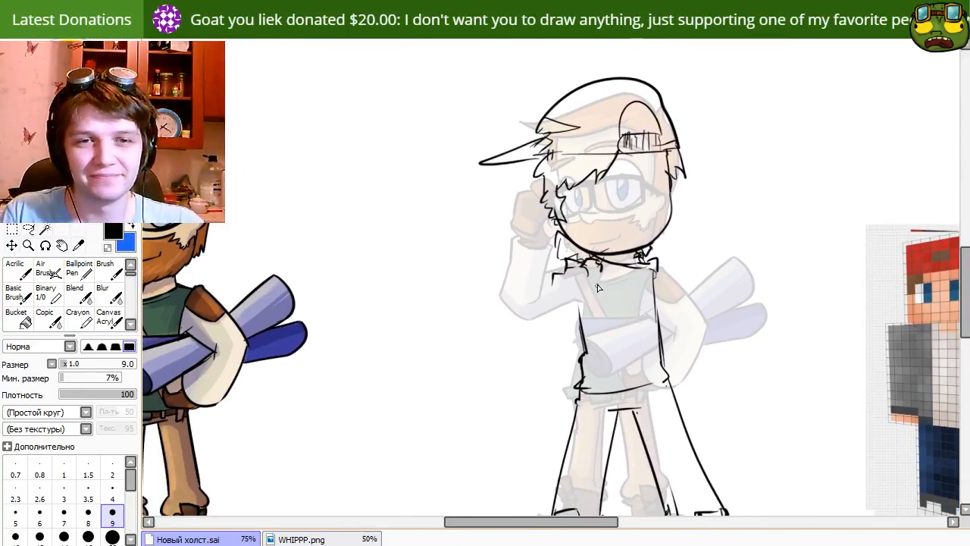
pyautogui.moveTo(610, 260); pyautogui.dragTo(613, 373)
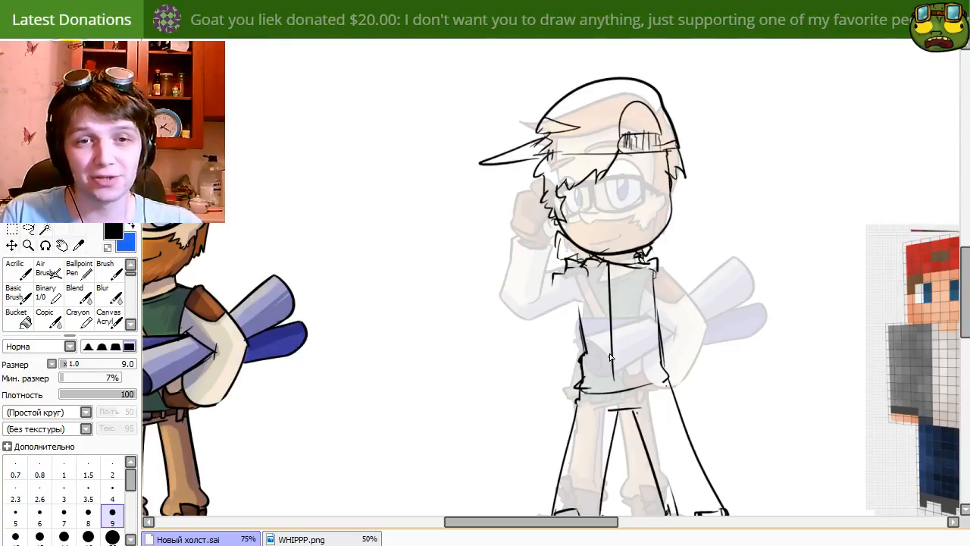
pyautogui.moveTo(662, 350); pyautogui.dragTo(681, 321)
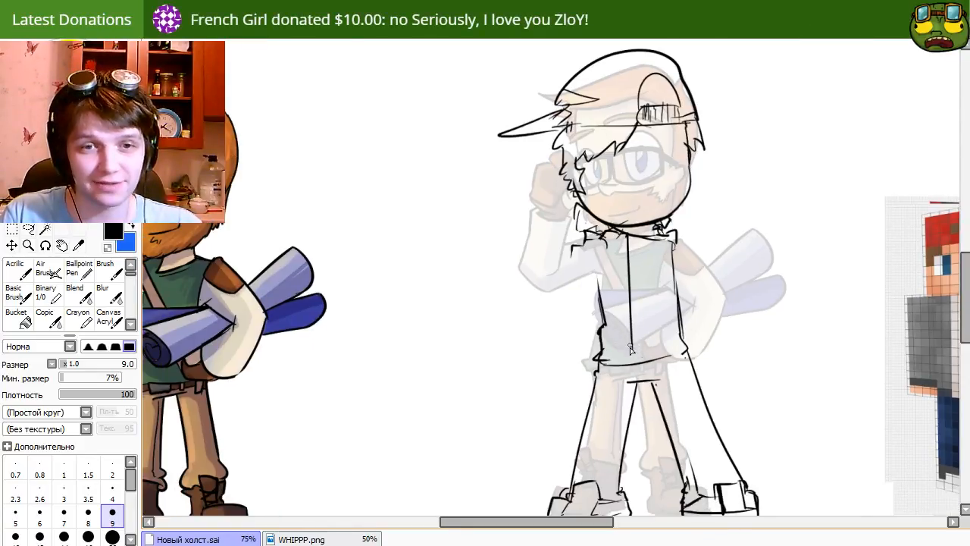
pyautogui.moveTo(640, 366); pyautogui.dragTo(595, 372)
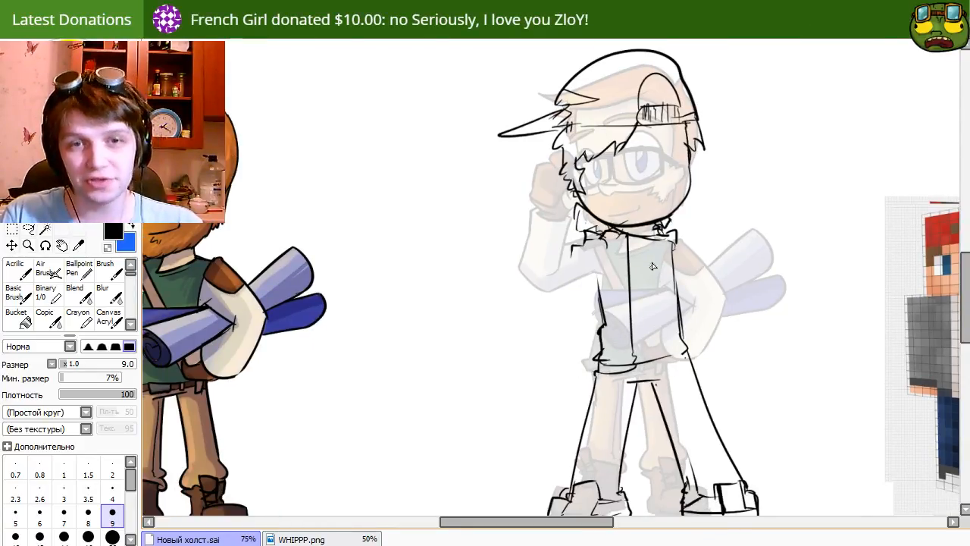
# Draw the second jacket opening edge from the collar to the waist and clean up the torso outline beside it.
pyautogui.moveTo(657, 237); pyautogui.dragTo(677, 349)
pyautogui.hotkey('ctrl', 'z')
pyautogui.moveTo(657, 238)
pyautogui.mouseDown()
pyautogui.moveTo(673, 351)
pyautogui.moveTo(642, 236)
pyautogui.moveTo(661, 248)
pyautogui.moveTo(641, 329)
pyautogui.moveTo(665, 370)
pyautogui.mouseUp()
pyautogui.press('e')
pyautogui.press('n')
pyautogui.hotkey('ctrl', 'z')
pyautogui.press('e')
pyautogui.moveTo(660, 309); pyautogui.dragTo(673, 420)
pyautogui.press('n')
# Erase the stray lines around both jacket hems and redraw them as rounded, gathered bottom bands.
pyautogui.press('e')
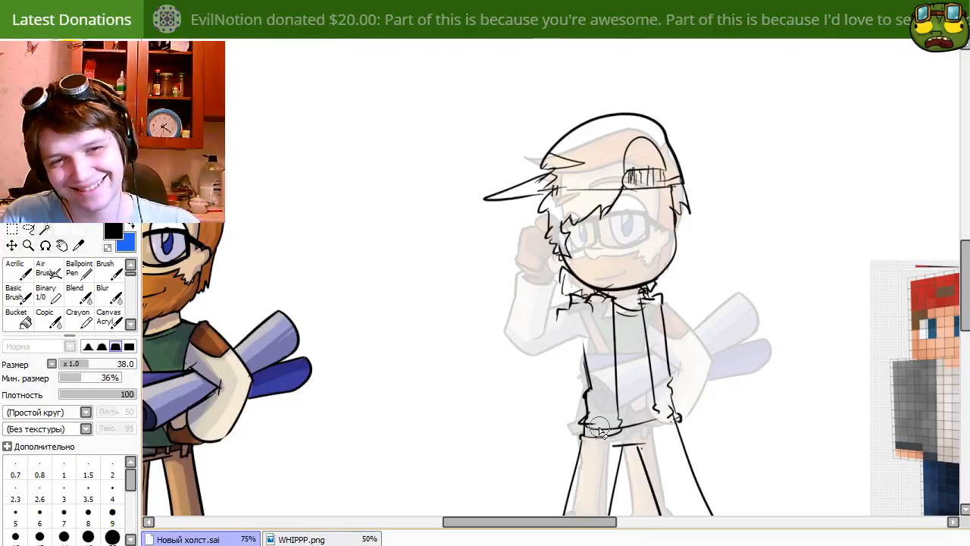
pyautogui.moveTo(603, 428)
pyautogui.mouseDown()
pyautogui.moveTo(577, 433)
pyautogui.moveTo(666, 417)
pyautogui.moveTo(659, 423)
pyautogui.moveTo(691, 423)
pyautogui.mouseUp()
pyautogui.press('n')
pyautogui.hotkey('ctrl', 'z')
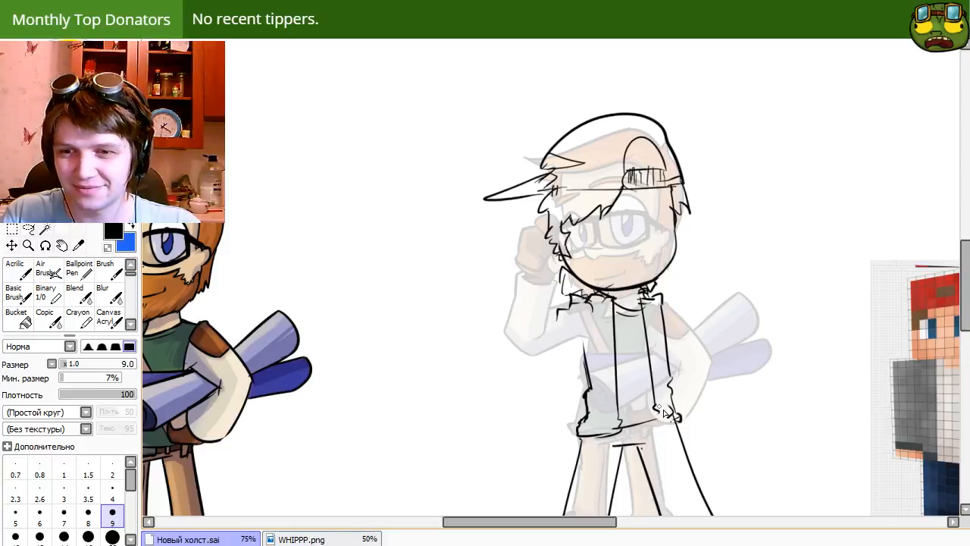
pyautogui.press('e')
pyautogui.moveTo(657, 415); pyautogui.dragTo(676, 423)
pyautogui.press('n')
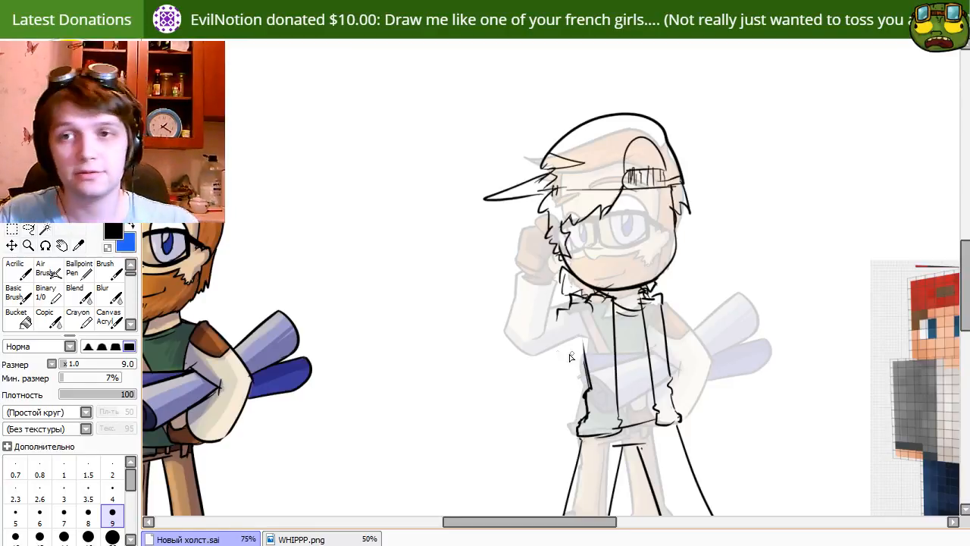
# Erase the bumpy lower part of the narrow jacket half's outer edge and redraw it as a smoother line to the hem.
pyautogui.moveTo(632, 358)
pyautogui.mouseDown()
pyautogui.moveTo(629, 316)
pyautogui.moveTo(616, 334)
pyautogui.mouseUp()
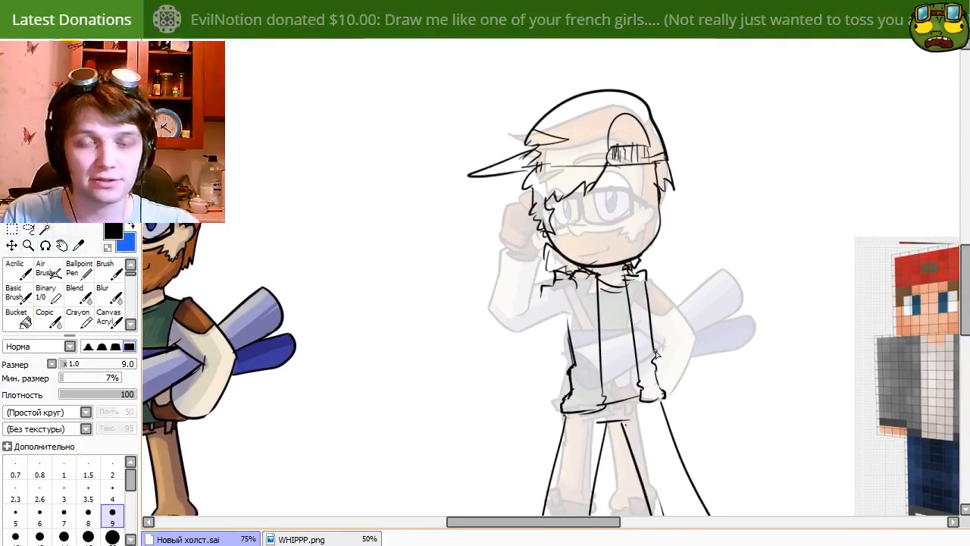
pyautogui.press('e')
pyautogui.moveTo(657, 363)
pyautogui.mouseDown()
pyautogui.moveTo(657, 386)
pyautogui.moveTo(656, 359)
pyautogui.mouseUp()
pyautogui.press('n')
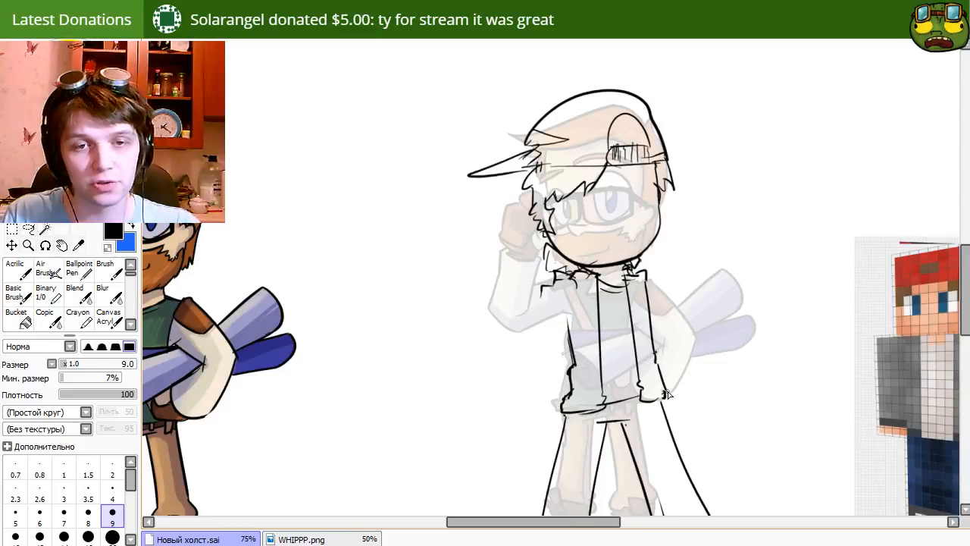
pyautogui.moveTo(658, 422)
pyautogui.mouseDown()
pyautogui.moveTo(656, 357)
pyautogui.moveTo(628, 411)
pyautogui.mouseUp()
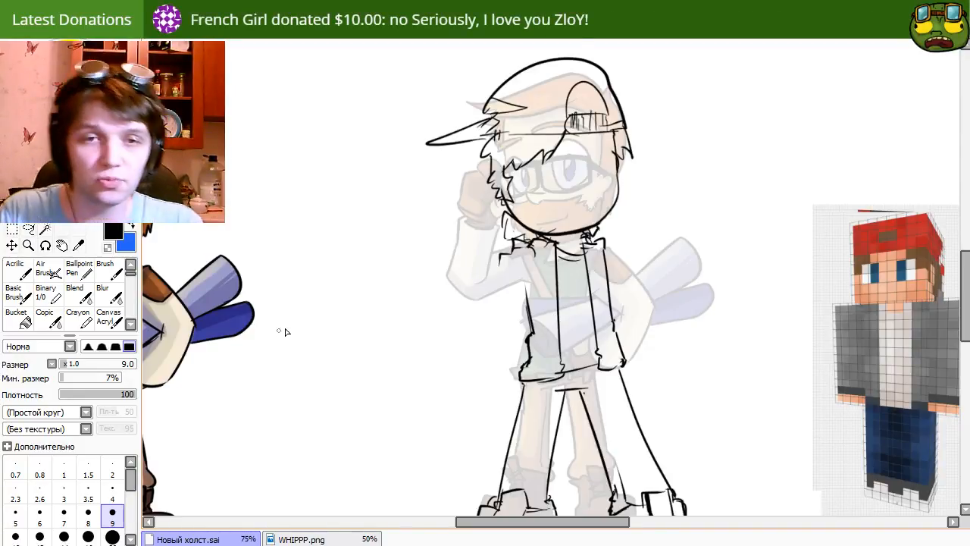
pyautogui.moveTo(534, 341)
pyautogui.mouseDown()
pyautogui.moveTo(570, 345)
pyautogui.moveTo(574, 364)
pyautogui.mouseUp()
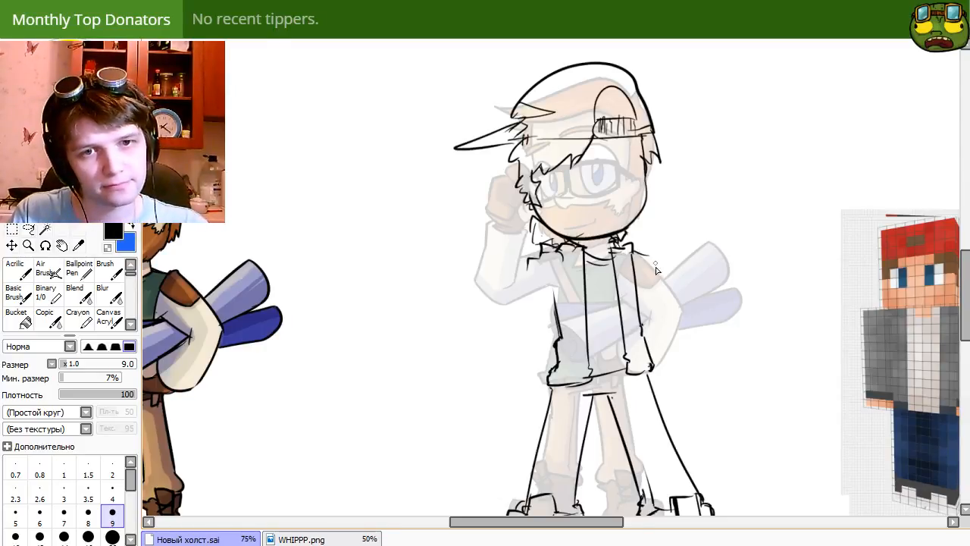
pyautogui.moveTo(659, 284)
pyautogui.mouseDown()
pyautogui.moveTo(634, 206)
pyautogui.moveTo(684, 229)
pyautogui.moveTo(736, 316)
pyautogui.moveTo(649, 225)
pyautogui.moveTo(659, 240)
pyautogui.mouseUp()
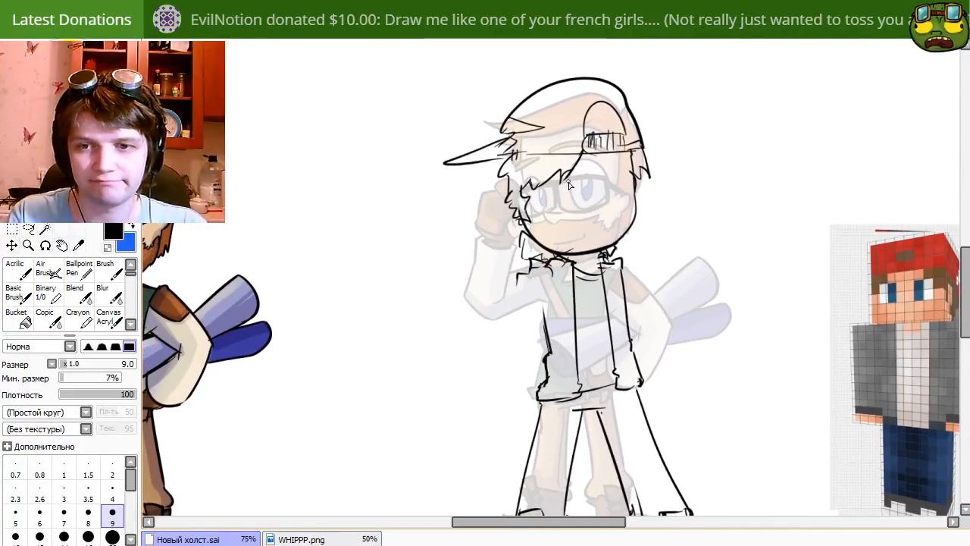
pyautogui.hotkey('ctrl', 'z')
pyautogui.moveTo(564, 170)
pyautogui.mouseDown()
pyautogui.moveTo(571, 224)
pyautogui.moveTo(589, 194)
pyautogui.moveTo(576, 215)
pyautogui.moveTo(576, 161)
pyautogui.moveTo(572, 224)
pyautogui.moveTo(549, 177)
pyautogui.moveTo(553, 202)
pyautogui.mouseUp()
pyautogui.hotkey('ctrl', 'z')
pyautogui.hotkey('ctrl', 'z')
pyautogui.hotkey('ctrl', 'z')
pyautogui.moveTo(565, 159); pyautogui.dragTo(570, 161)
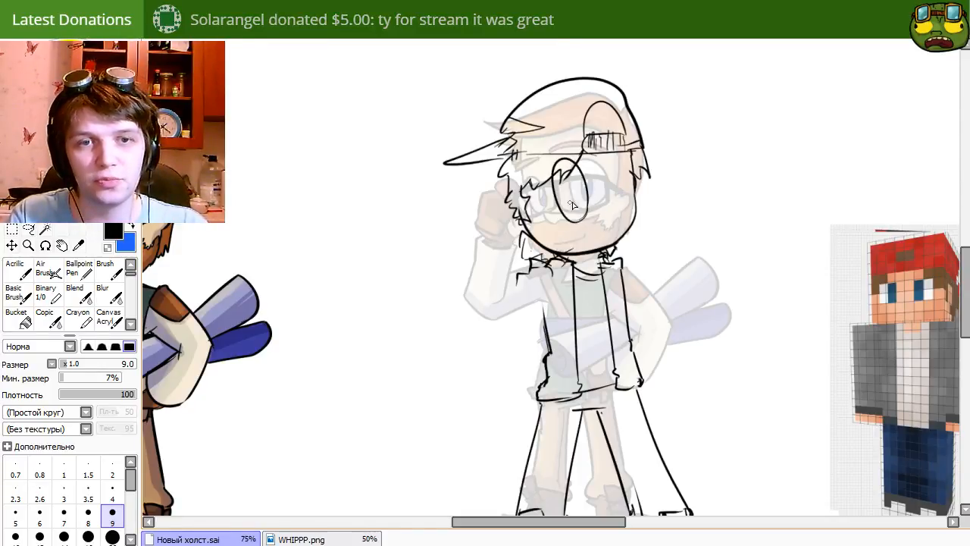
# Redraw the lower edge of the cap's arched opening with a heavy curved line and erase the oval over the face.
pyautogui.moveTo(606, 105)
pyautogui.mouseDown()
pyautogui.moveTo(628, 106)
pyautogui.moveTo(635, 134)
pyautogui.moveTo(609, 140)
pyautogui.mouseUp()
pyautogui.hotkey('ctrl', 'z')
pyautogui.press('e')
pyautogui.press('e')
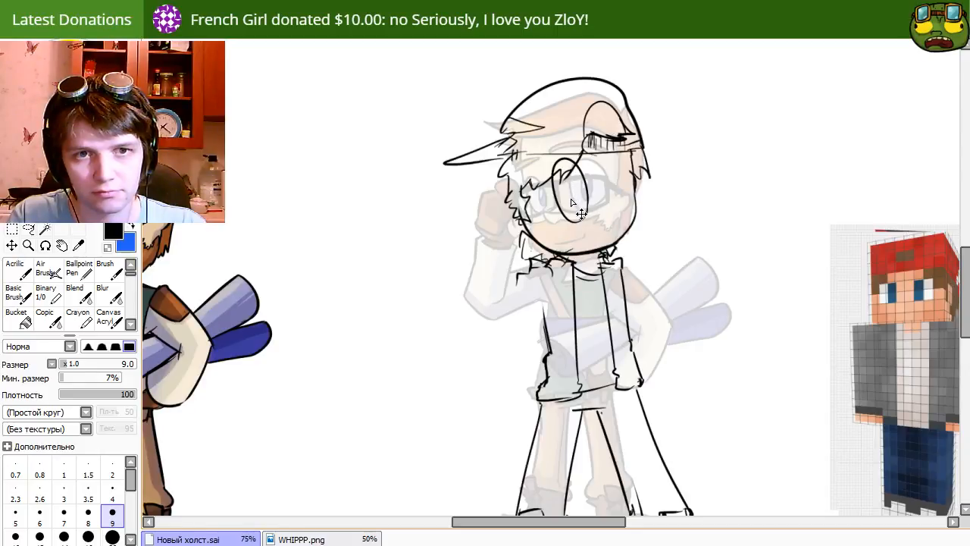
pyautogui.press('e')
pyautogui.moveTo(586, 173)
pyautogui.mouseDown()
pyautogui.moveTo(560, 204)
pyautogui.moveTo(585, 210)
pyautogui.moveTo(554, 202)
pyautogui.moveTo(568, 161)
pyautogui.mouseUp()
pyautogui.press('e')
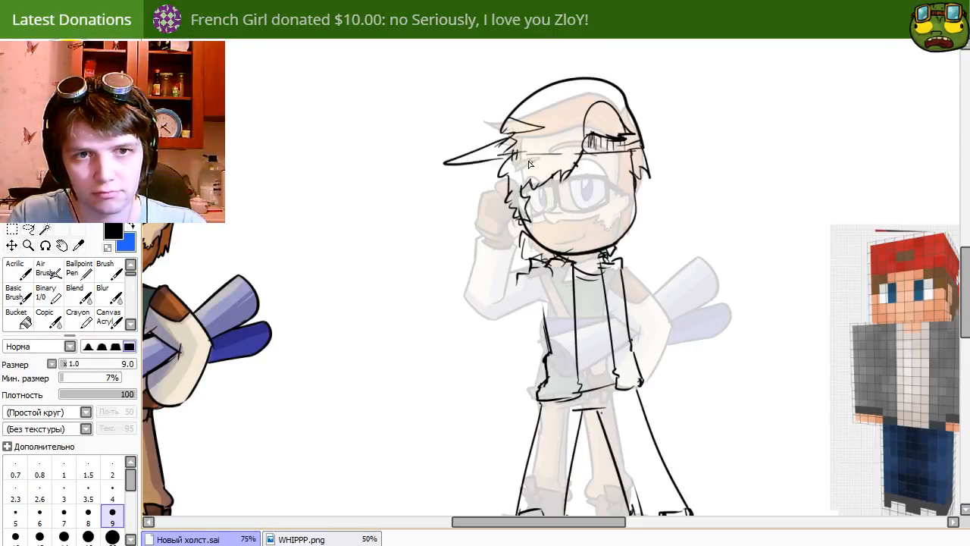
# Erase the cap's old visor and redraw it pointing more steeply downward from the front edge of the cap.
pyautogui.press('e')
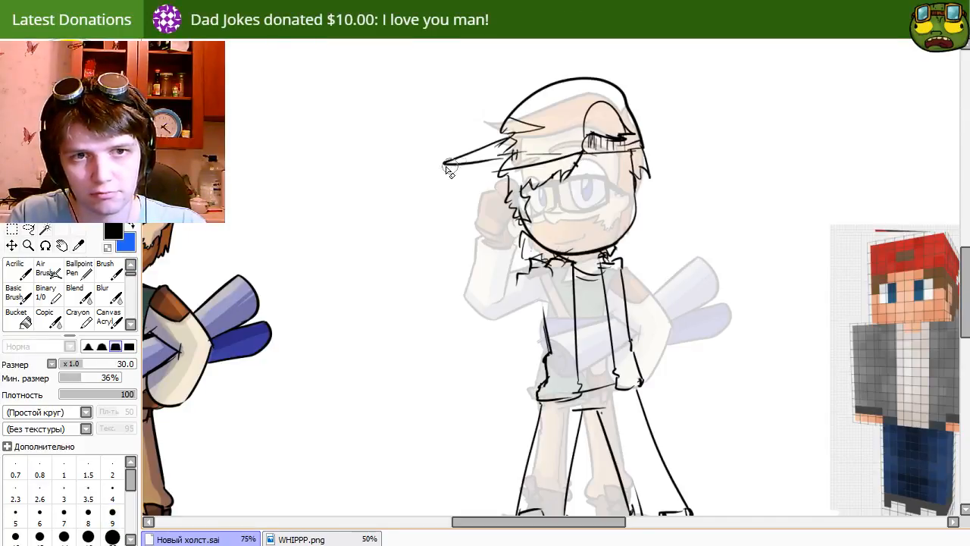
pyautogui.moveTo(447, 166)
pyautogui.mouseDown()
pyautogui.moveTo(500, 138)
pyautogui.moveTo(492, 161)
pyautogui.mouseUp()
pyautogui.press('e')
pyautogui.moveTo(505, 127)
pyautogui.mouseDown()
pyautogui.moveTo(507, 168)
pyautogui.moveTo(501, 156)
pyautogui.moveTo(473, 194)
pyautogui.moveTo(501, 180)
pyautogui.mouseUp()
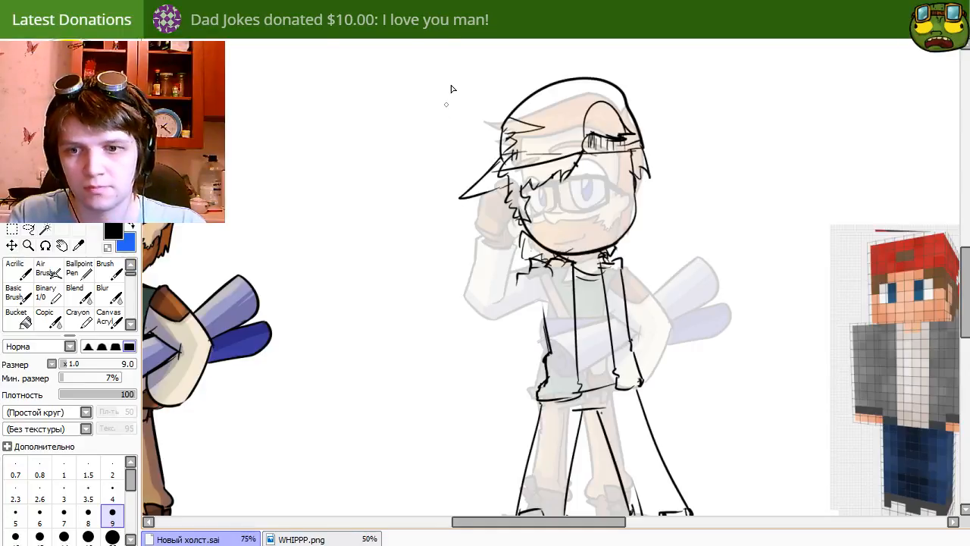
# Erase the pointed tip and edges of the cap's visor and redraw it as a slightly shorter, cleaner wedge.
pyautogui.moveTo(577, 217)
pyautogui.mouseDown()
pyautogui.moveTo(497, 185)
pyautogui.moveTo(541, 200)
pyautogui.mouseUp()
pyautogui.press('e')
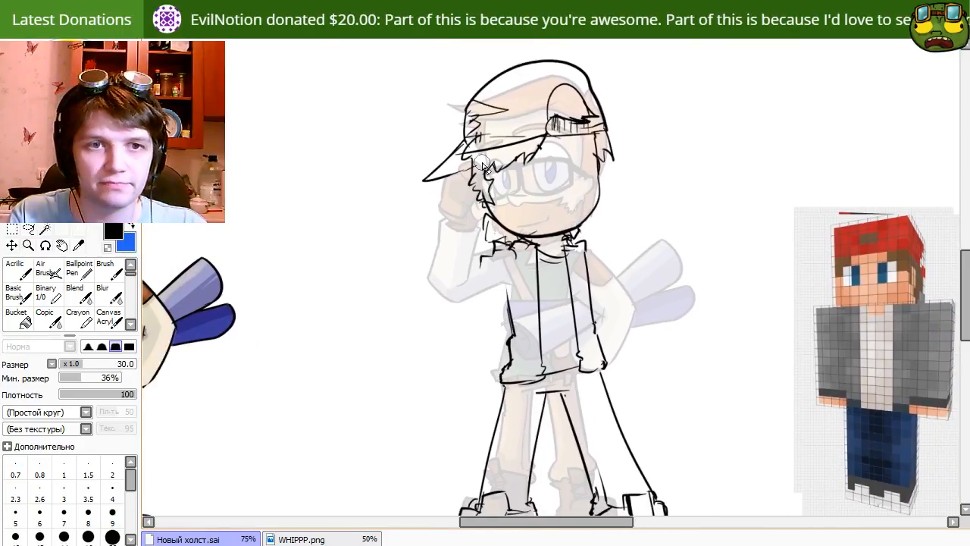
pyautogui.press('e')
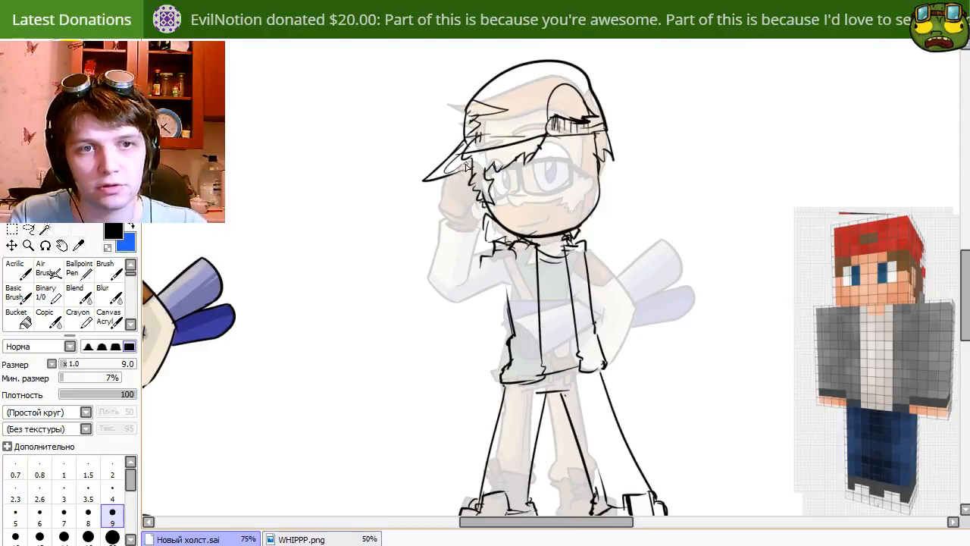
pyautogui.press('e')
pyautogui.moveTo(422, 179); pyautogui.dragTo(427, 187)
pyautogui.press('e')
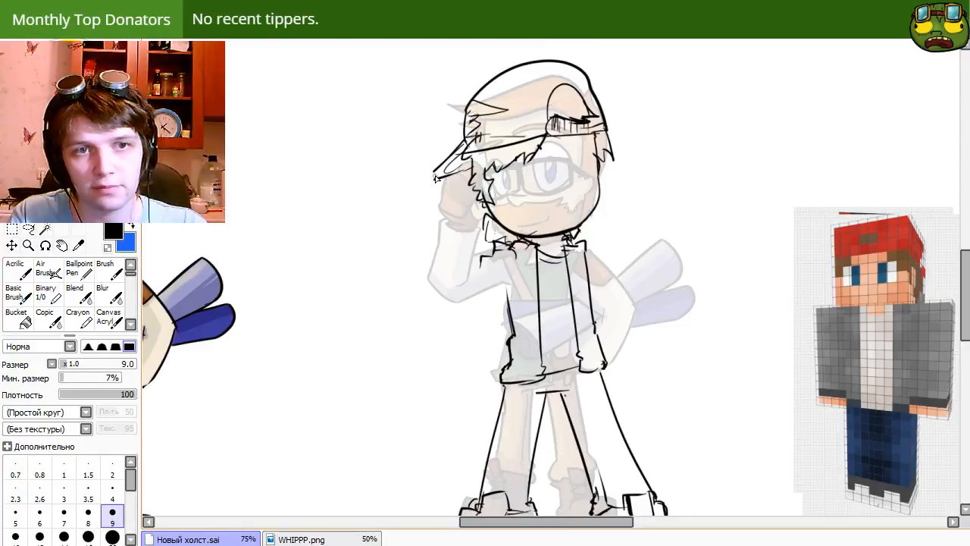
pyautogui.press('e')
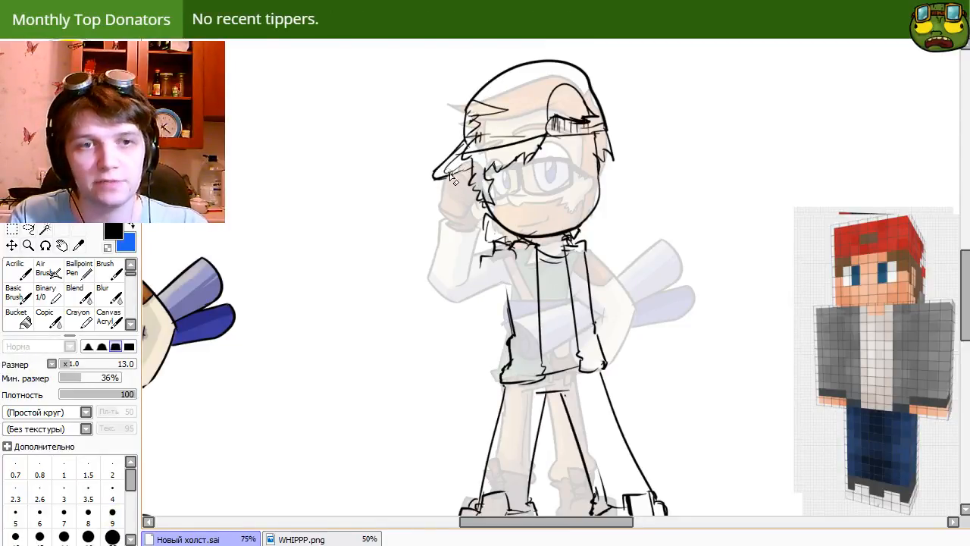
pyautogui.moveTo(463, 159)
pyautogui.mouseDown()
pyautogui.moveTo(474, 140)
pyautogui.moveTo(443, 169)
pyautogui.mouseUp()
pyautogui.press('e')
pyautogui.moveTo(466, 137)
pyautogui.mouseDown()
pyautogui.moveTo(432, 181)
pyautogui.moveTo(444, 174)
pyautogui.mouseUp()
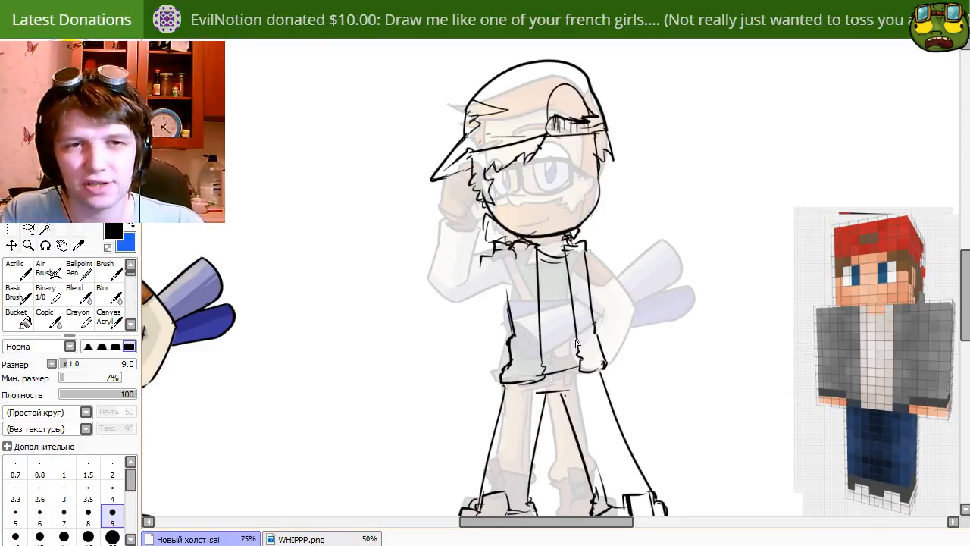
# Erase the shoulder line sticking out from the wide jacket half and redraw it shorter, closer to the collar.
pyautogui.moveTo(627, 332)
pyautogui.mouseDown()
pyautogui.moveTo(597, 307)
pyautogui.moveTo(609, 324)
pyautogui.mouseUp()
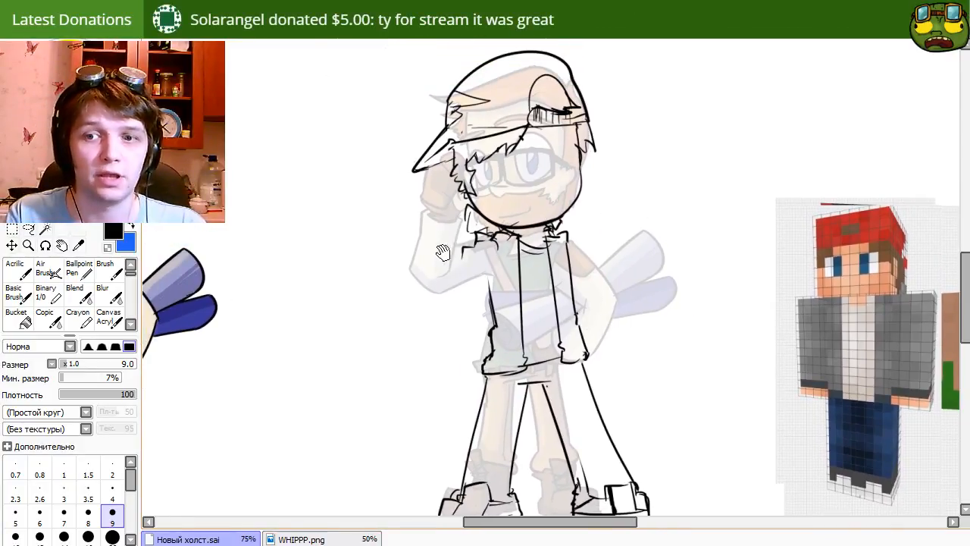
pyautogui.press('e')
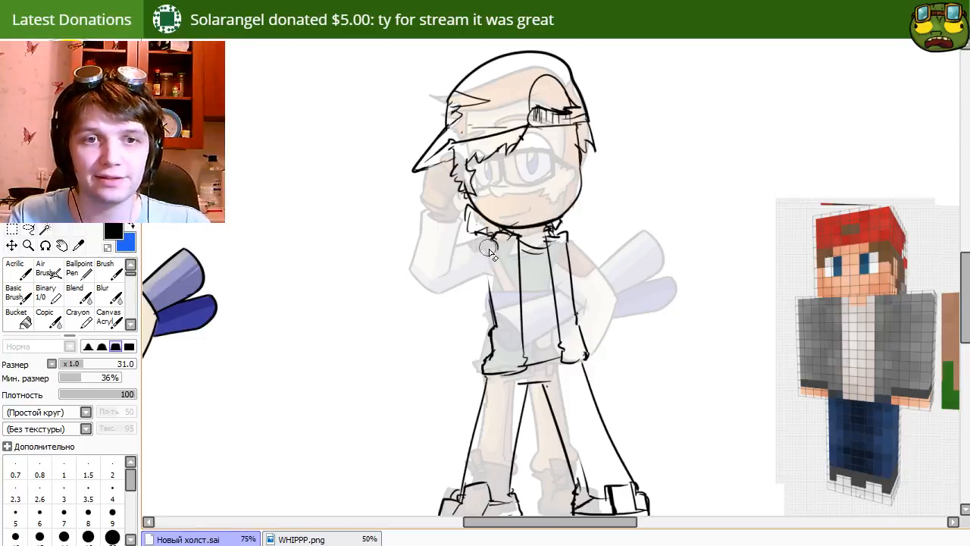
pyautogui.press('n')
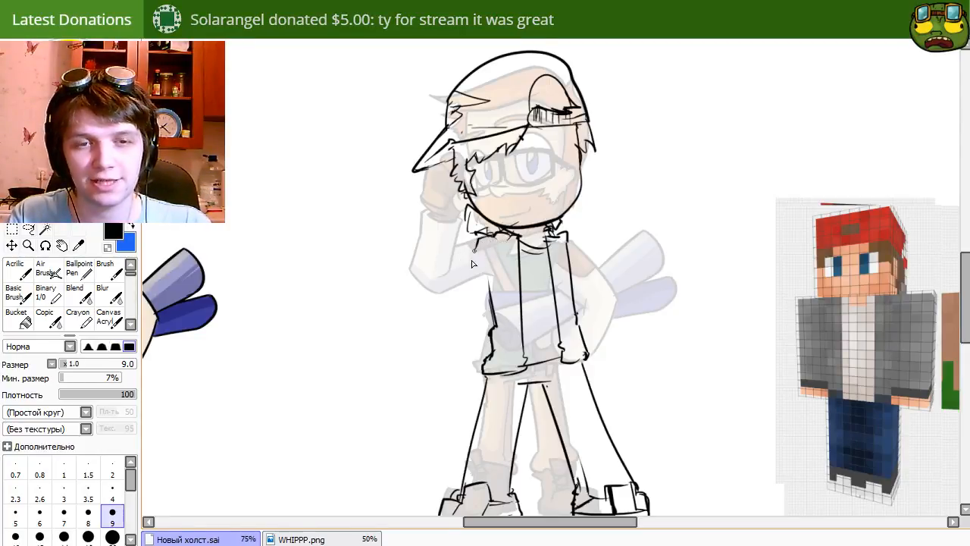
# Erase the bottom of the narrow jacket half's hem and redraw it with a heavier, tidier line.
pyautogui.press('e')
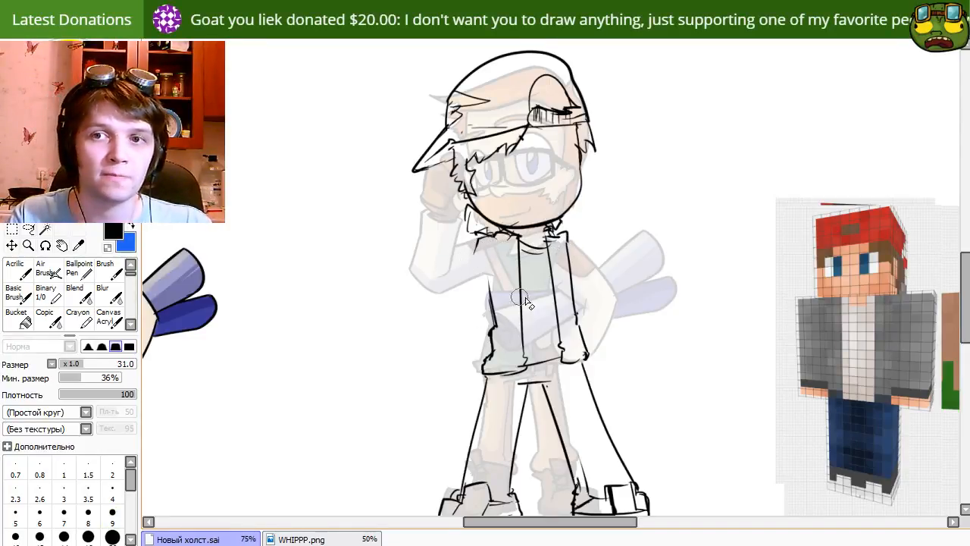
pyautogui.press('n')
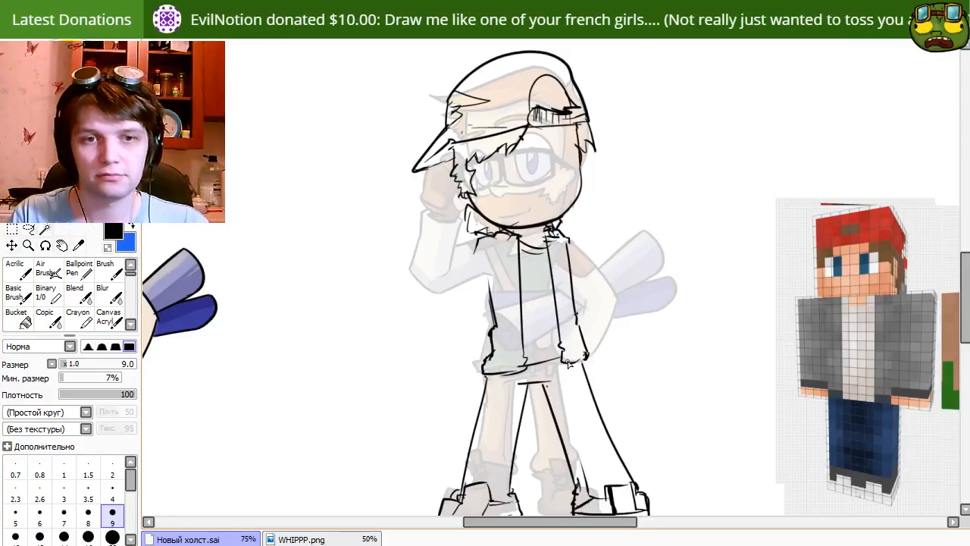
pyautogui.press('e')
pyautogui.moveTo(592, 361); pyautogui.dragTo(587, 362)
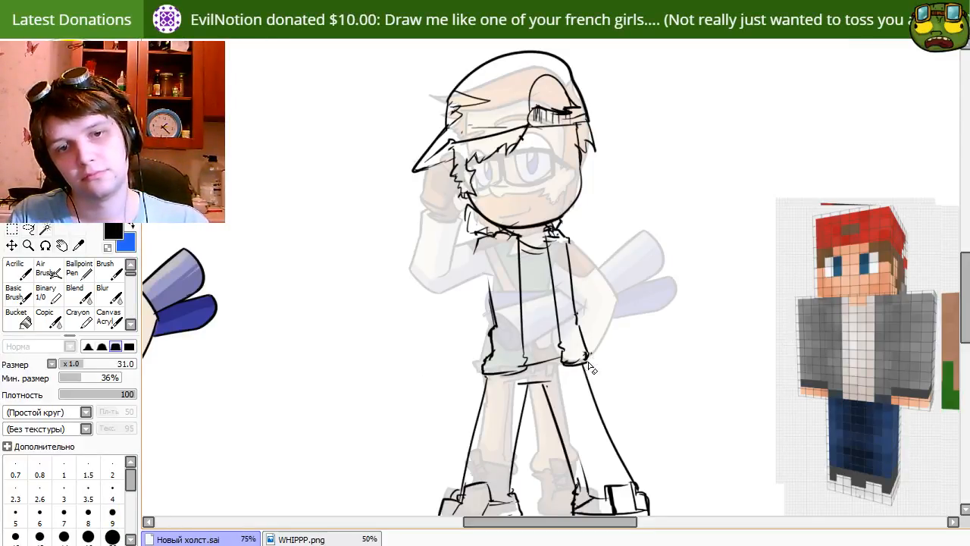
pyautogui.press('n')
# Draw a second line alongside the inner edge of each trouser leg, running from the crotch toward the shoe.
pyautogui.moveTo(534, 408)
pyautogui.mouseDown()
pyautogui.moveTo(587, 389)
pyautogui.moveTo(633, 454)
pyautogui.mouseUp()
pyautogui.hotkey('ctrl', 'z')
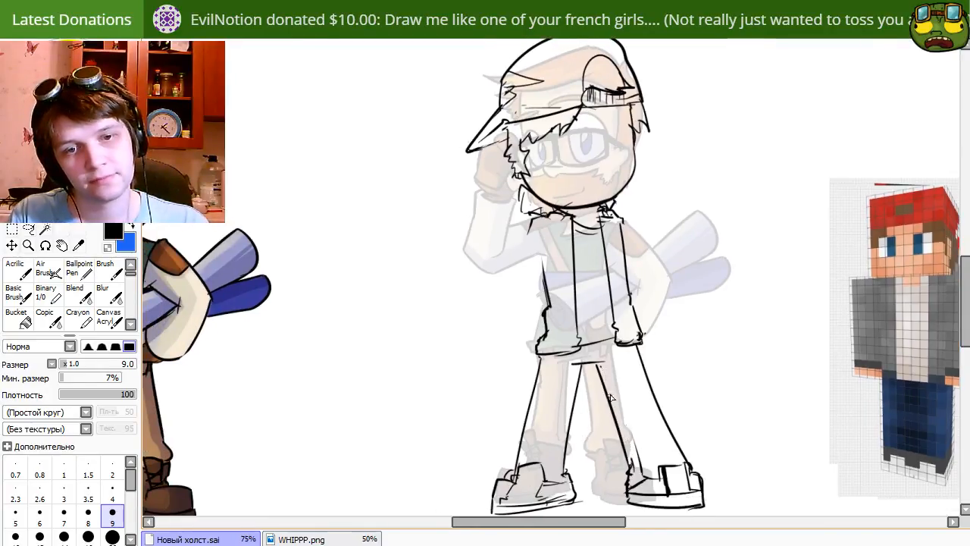
pyautogui.moveTo(599, 365); pyautogui.dragTo(632, 456)
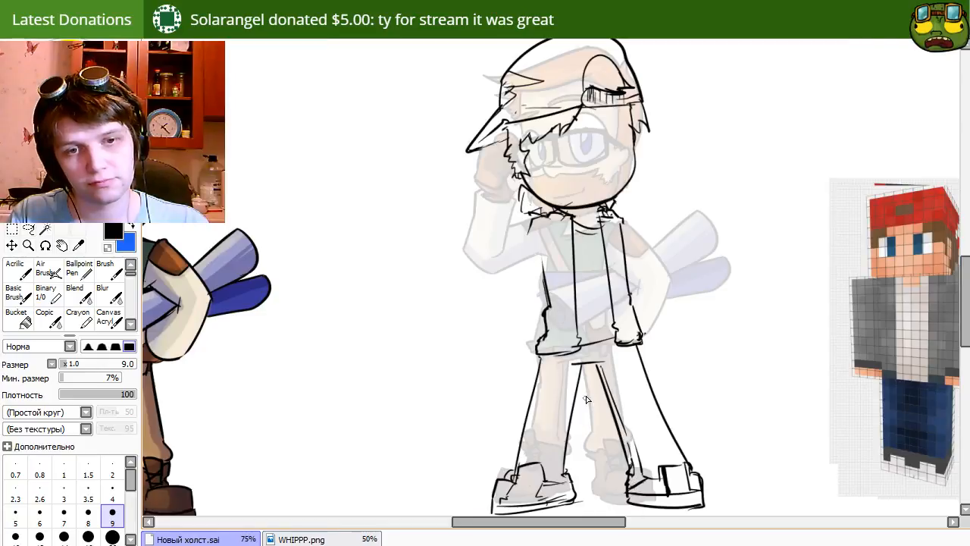
pyautogui.moveTo(582, 367); pyautogui.dragTo(563, 410)
pyautogui.hotkey('ctrl', 'z')
pyautogui.moveTo(581, 365); pyautogui.dragTo(564, 432)
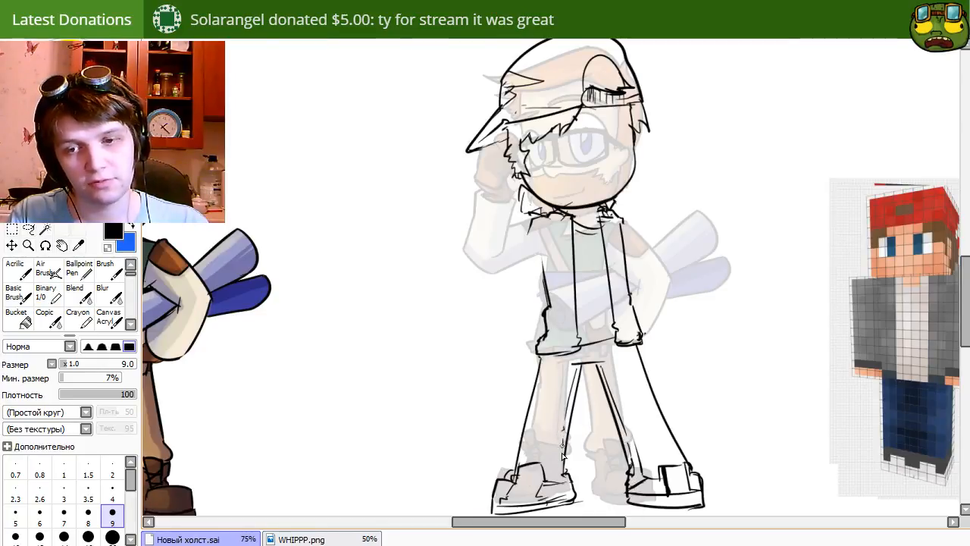
# Erase gaps in the inner trouser-leg lines and retouch them so they read as broken seam lines.
pyautogui.press('e')
pyautogui.moveTo(570, 388); pyautogui.dragTo(566, 399)
pyautogui.press('n')
pyautogui.moveTo(638, 414); pyautogui.dragTo(620, 438)
pyautogui.press('e')
pyautogui.moveTo(561, 343); pyautogui.dragTo(561, 390)
# Erase the outer edge of the shoe beneath the visor side and redraw it as a straighter slanted line.
pyautogui.moveTo(594, 353)
pyautogui.mouseDown()
pyautogui.moveTo(586, 219)
pyautogui.moveTo(652, 288)
pyautogui.moveTo(680, 274)
pyautogui.mouseUp()
pyautogui.press('n')
pyautogui.press('e')
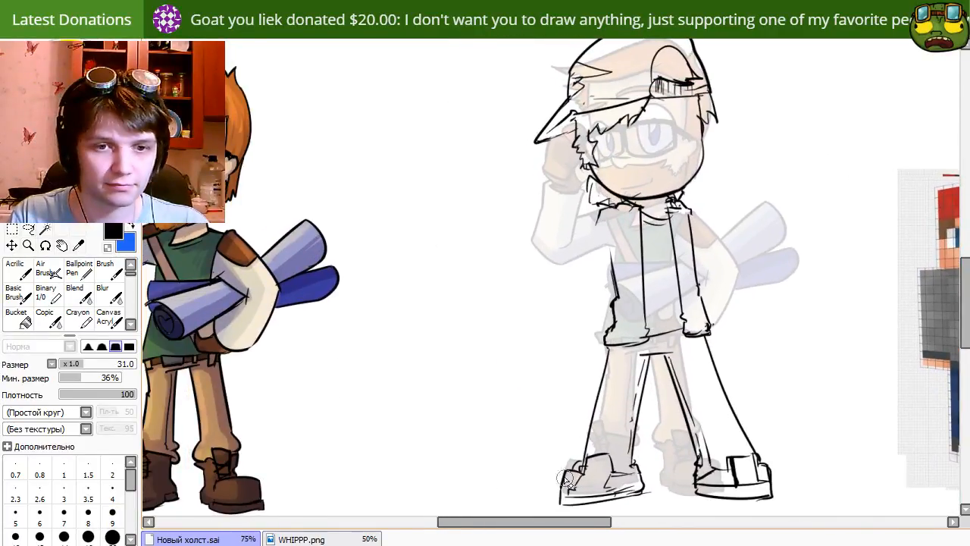
pyautogui.press('n')
pyautogui.moveTo(570, 470); pyautogui.dragTo(562, 502)
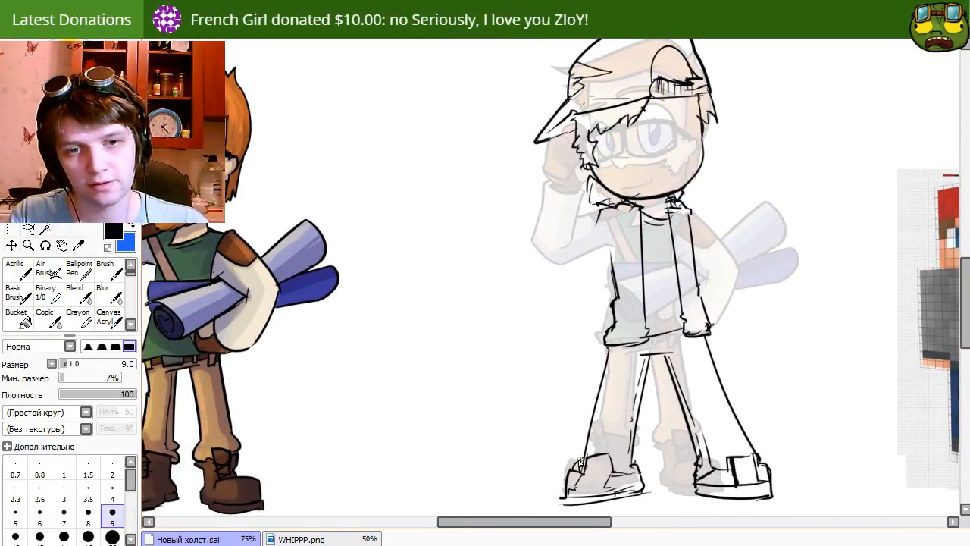
# Sketch a bunched trouser cuff above the visor-side shoe and clean up the shoe's outer edge below it.
pyautogui.press('e')
pyautogui.moveTo(575, 468)
pyautogui.mouseDown()
pyautogui.moveTo(586, 447)
pyautogui.moveTo(572, 468)
pyautogui.moveTo(582, 459)
pyautogui.mouseUp()
pyautogui.press('n')
pyautogui.press('e')
pyautogui.press('n')
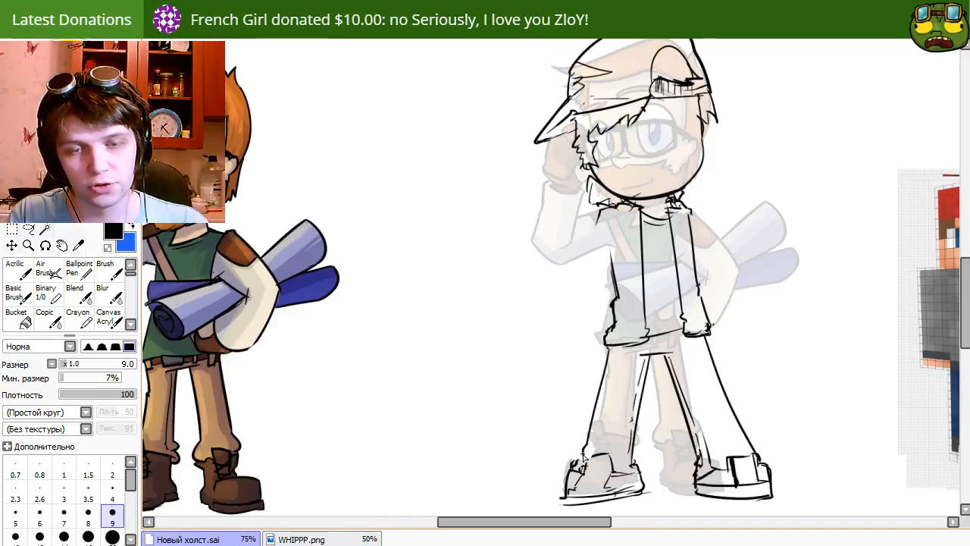
pyautogui.press('c')
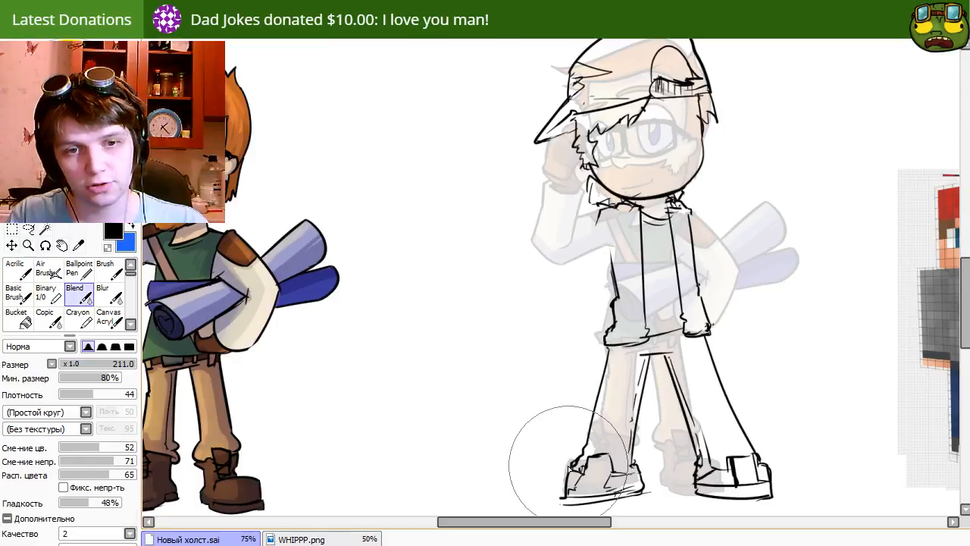
pyautogui.press('e')
pyautogui.moveTo(573, 469)
pyautogui.mouseDown()
pyautogui.moveTo(580, 459)
pyautogui.moveTo(562, 493)
pyautogui.mouseUp()
pyautogui.press('n')
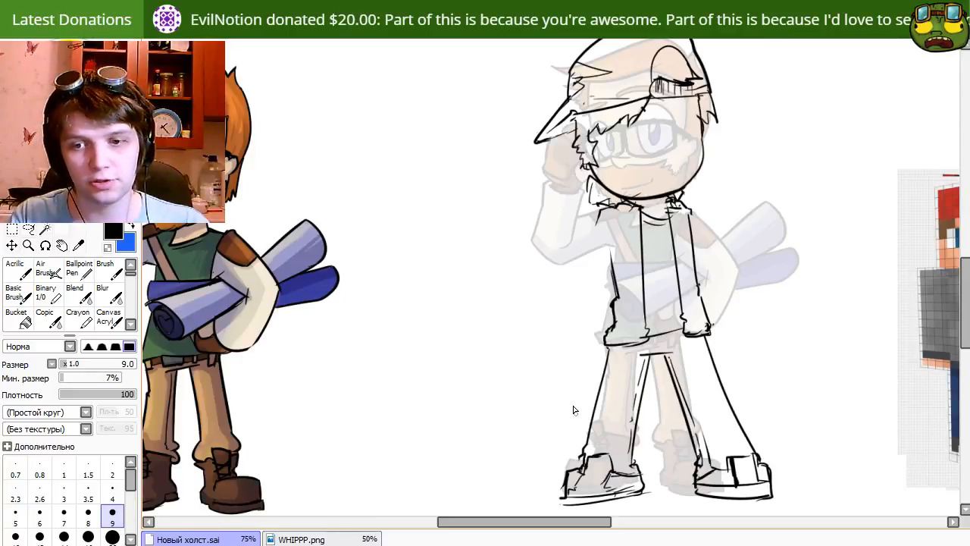
# Erase the overshooting bottom line of the visor-side shoe and redraw the sole higher with a heavier line.
pyautogui.moveTo(677, 387); pyautogui.dragTo(656, 372)
pyautogui.hotkey('ctrl', 't')
pyautogui.moveTo(844, 301); pyautogui.dragTo(839, 306)
pyautogui.press('Return')
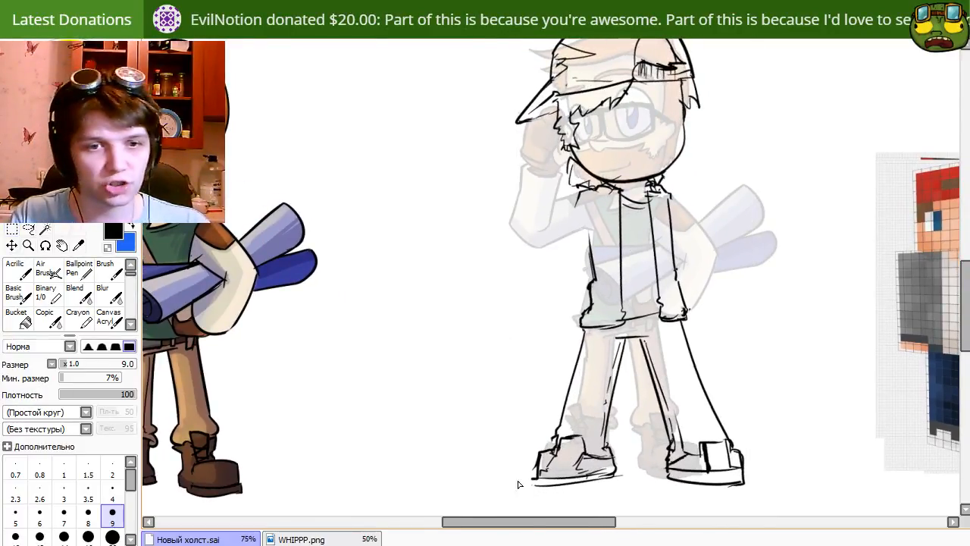
pyautogui.moveTo(524, 479); pyautogui.dragTo(531, 480)
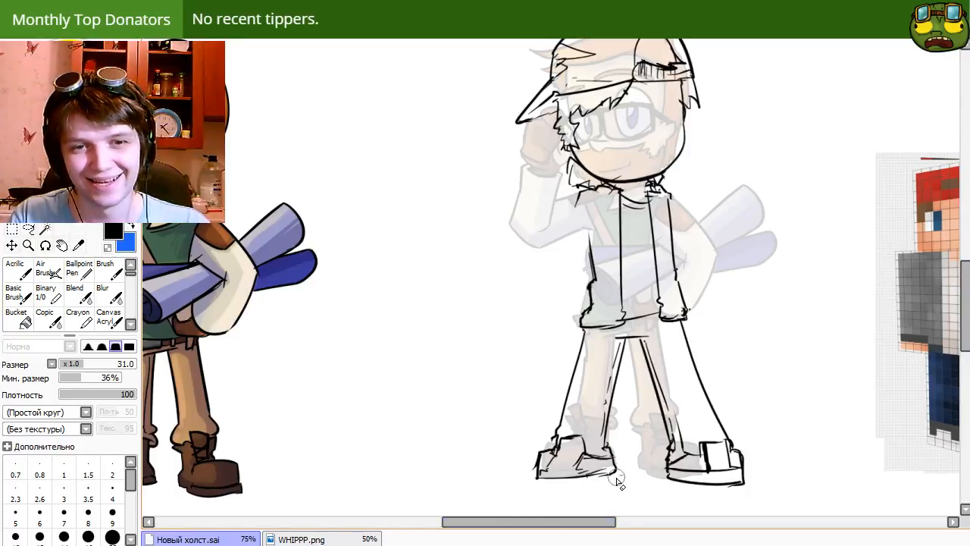
pyautogui.press('n')
pyautogui.moveTo(616, 478)
pyautogui.mouseDown()
pyautogui.moveTo(541, 479)
pyautogui.moveTo(589, 483)
pyautogui.mouseUp()
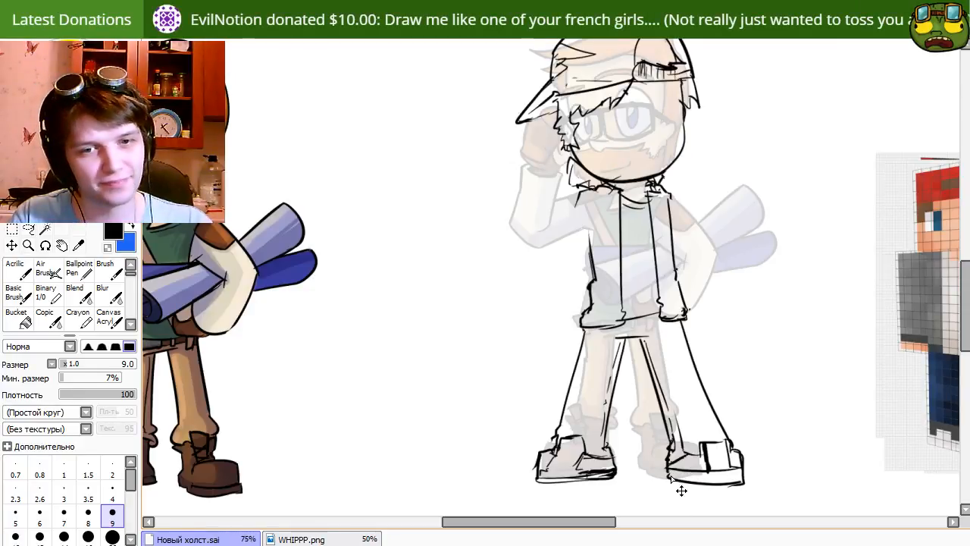
# Redraw the bottom line of the other shoe's sole flatter and trim its corner.
pyautogui.moveTo(668, 482)
pyautogui.mouseDown()
pyautogui.moveTo(736, 486)
pyautogui.moveTo(722, 485)
pyautogui.moveTo(729, 489)
pyautogui.moveTo(695, 484)
pyautogui.moveTo(748, 482)
pyautogui.mouseUp()
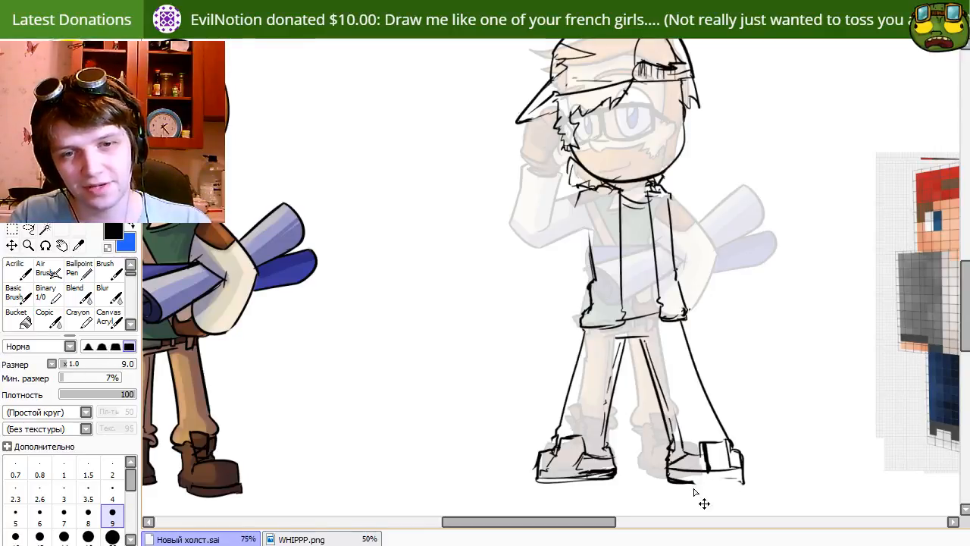
pyautogui.press('e')
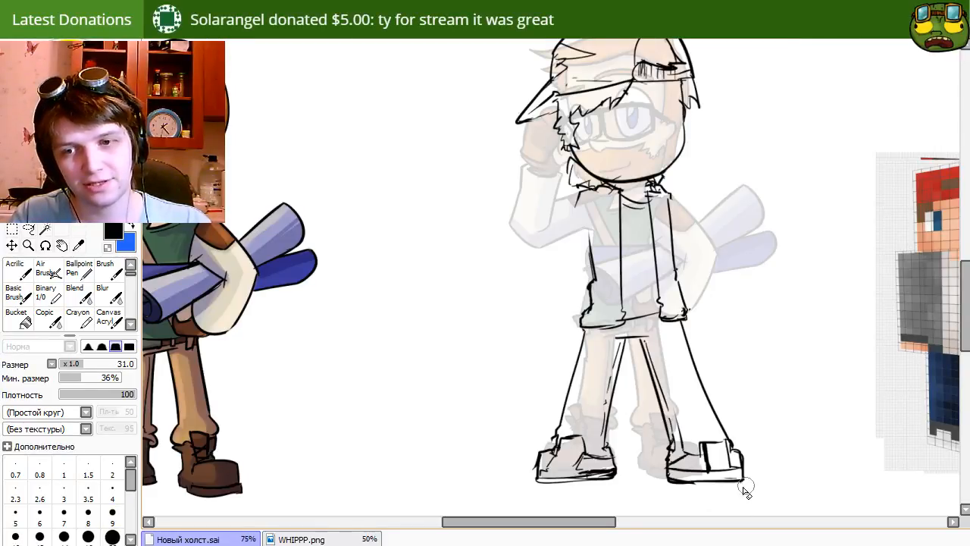
pyautogui.press('n')
# Erase the heavy sole strokes on the visor-side shoe and redraw a clean sole edge beneath a stepped toe line.
pyautogui.press('e')
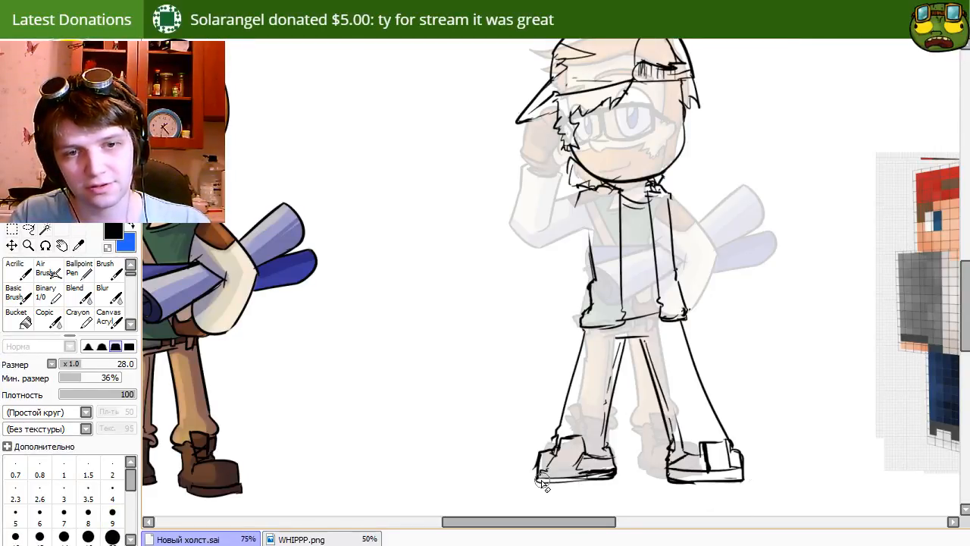
pyautogui.moveTo(538, 478)
pyautogui.mouseDown()
pyautogui.moveTo(612, 464)
pyautogui.moveTo(587, 473)
pyautogui.moveTo(609, 475)
pyautogui.moveTo(570, 473)
pyautogui.moveTo(617, 477)
pyautogui.moveTo(579, 470)
pyautogui.moveTo(618, 473)
pyautogui.mouseUp()
pyautogui.press('n')
pyautogui.press('e')
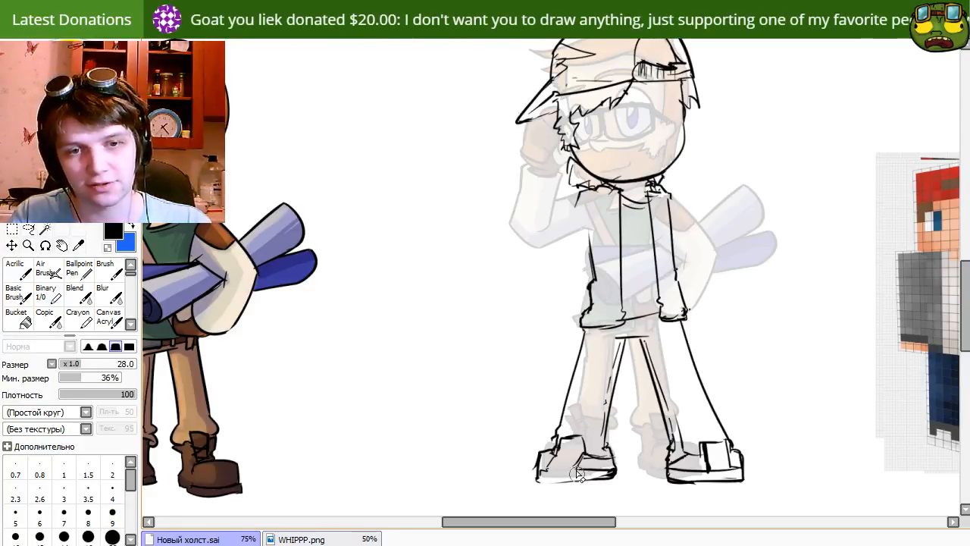
pyautogui.press('n')
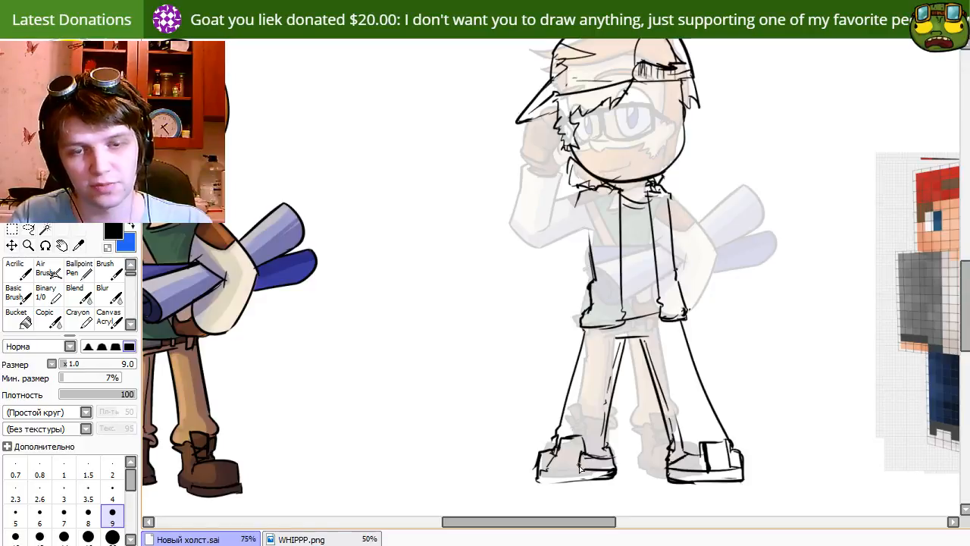
pyautogui.moveTo(539, 482); pyautogui.dragTo(611, 487)
pyautogui.press('e')
pyautogui.press('n')
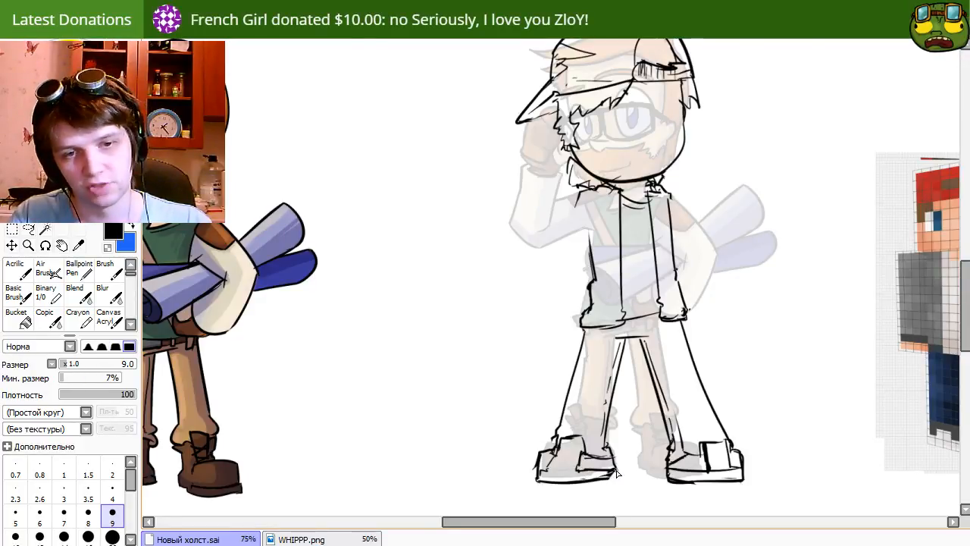
# Erase the leftover shoulder stroke on the wide jacket half and draw a rounded collar flap curving below the jaw.
pyautogui.moveTo(707, 335)
pyautogui.mouseDown()
pyautogui.moveTo(620, 394)
pyautogui.moveTo(617, 326)
pyautogui.mouseUp()
pyautogui.press('e')
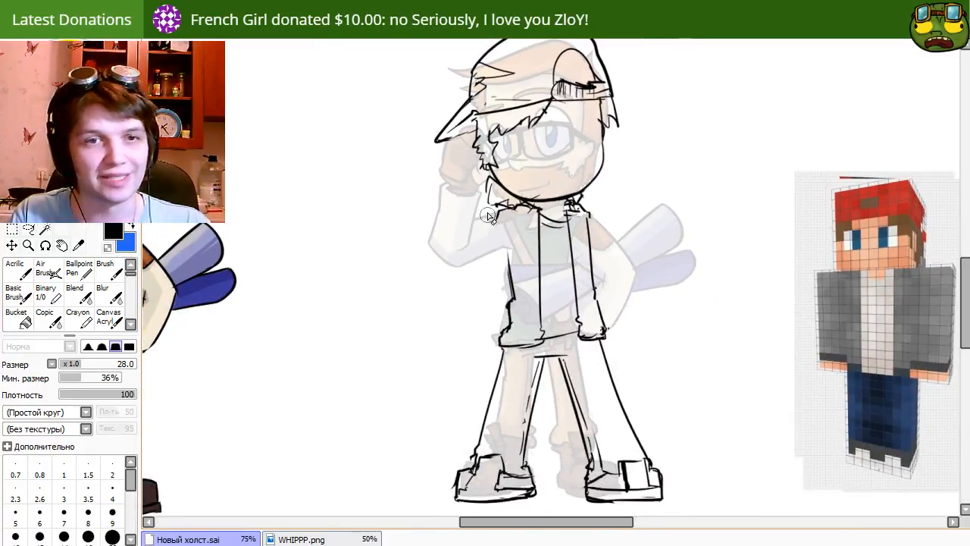
pyautogui.press('n')
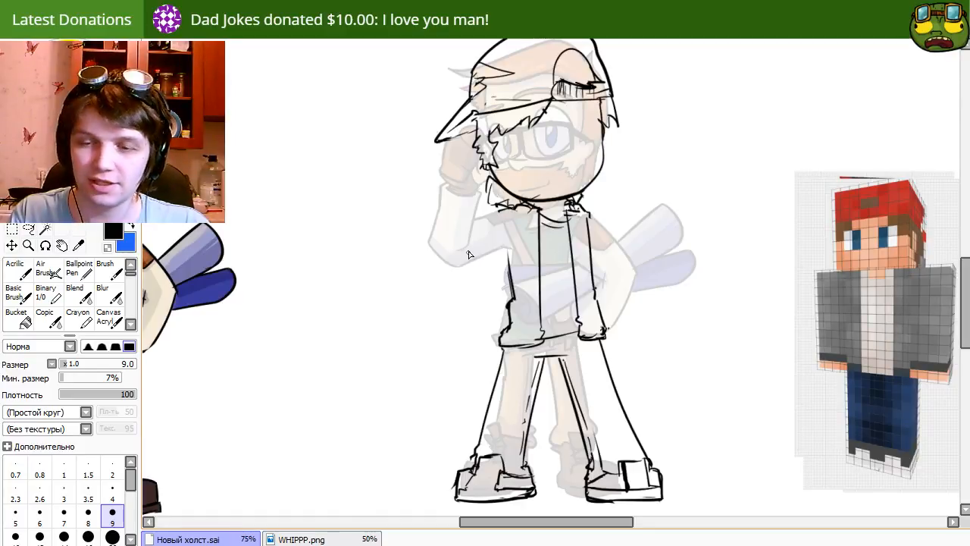
pyautogui.moveTo(489, 183)
pyautogui.mouseDown()
pyautogui.moveTo(486, 217)
pyautogui.moveTo(501, 219)
pyautogui.mouseUp()
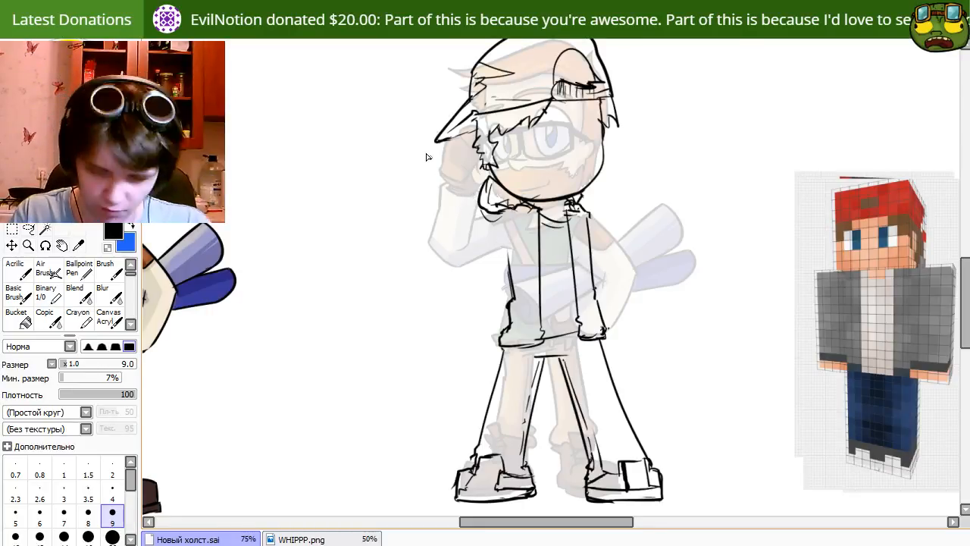
pyautogui.moveTo(608, 306); pyautogui.dragTo(604, 349)
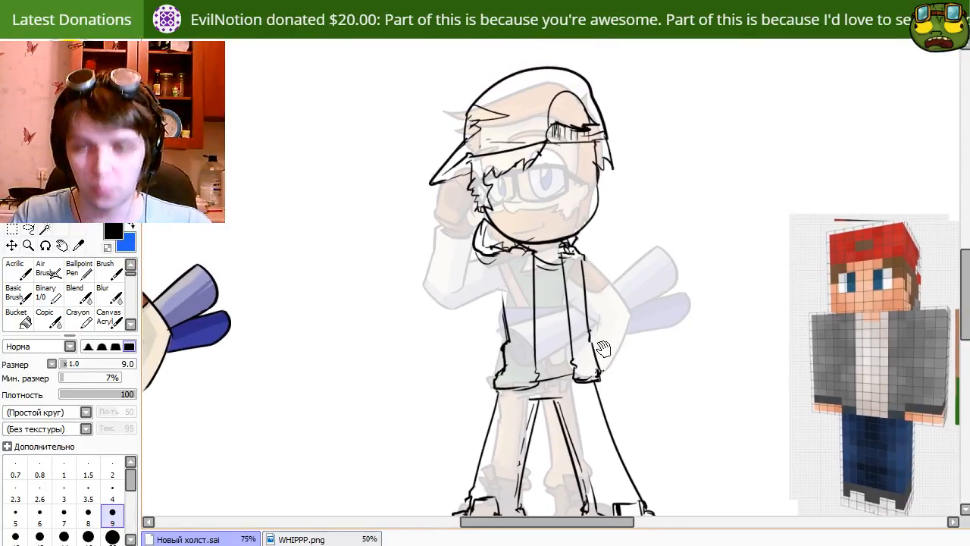
pyautogui.moveTo(633, 394); pyautogui.dragTo(603, 366)
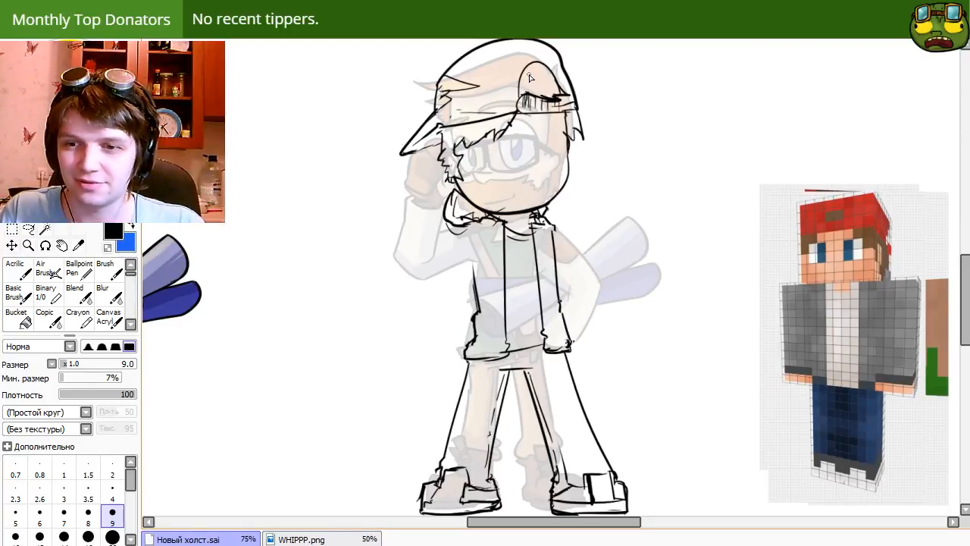
pyautogui.moveTo(625, 322); pyautogui.dragTo(674, 368)
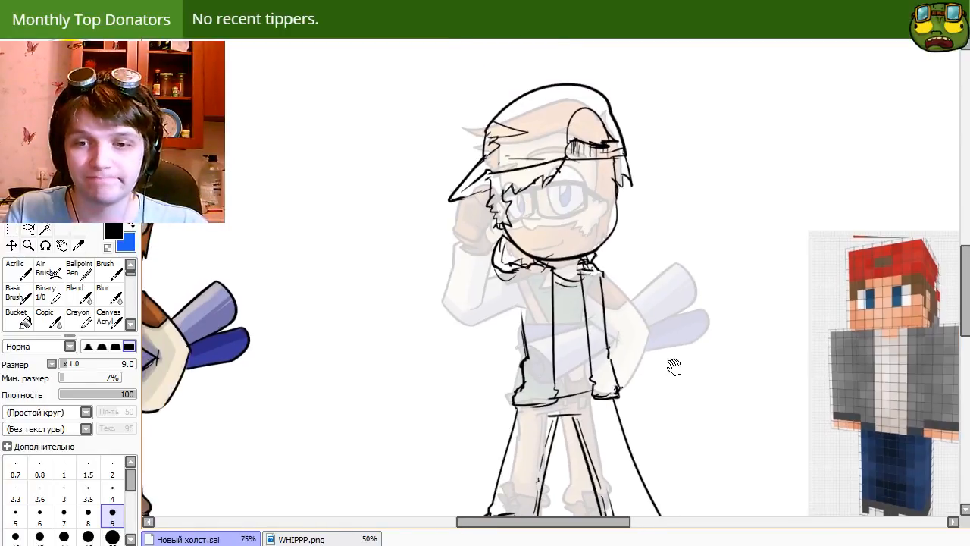
pyautogui.moveTo(516, 325)
pyautogui.mouseDown()
pyautogui.moveTo(516, 272)
pyautogui.moveTo(516, 304)
pyautogui.mouseUp()
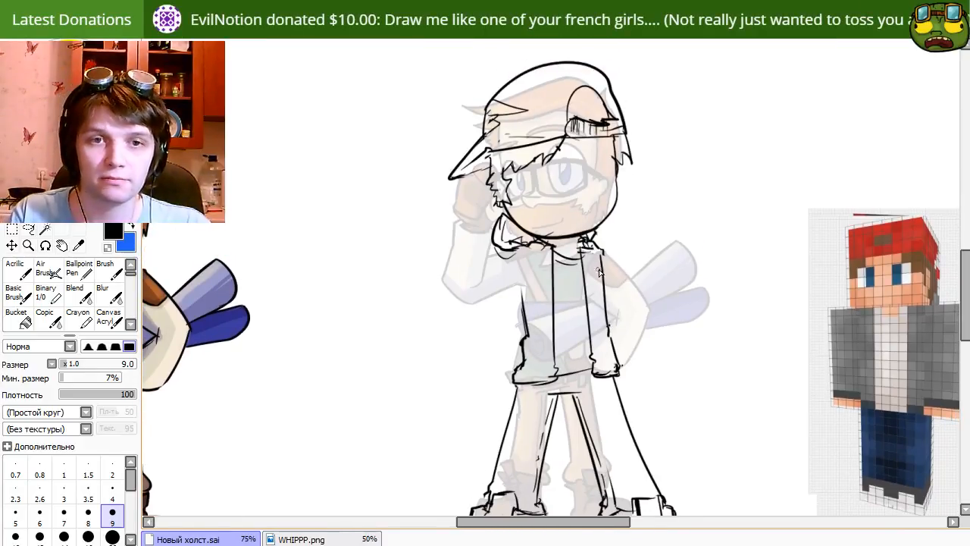
# Clean up the collar strokes below the jaw on the narrow jacket half and sketch a sloping shoulder line running down from the collar.
pyautogui.press('e')
pyautogui.moveTo(601, 245); pyautogui.dragTo(608, 253)
pyautogui.press('e')
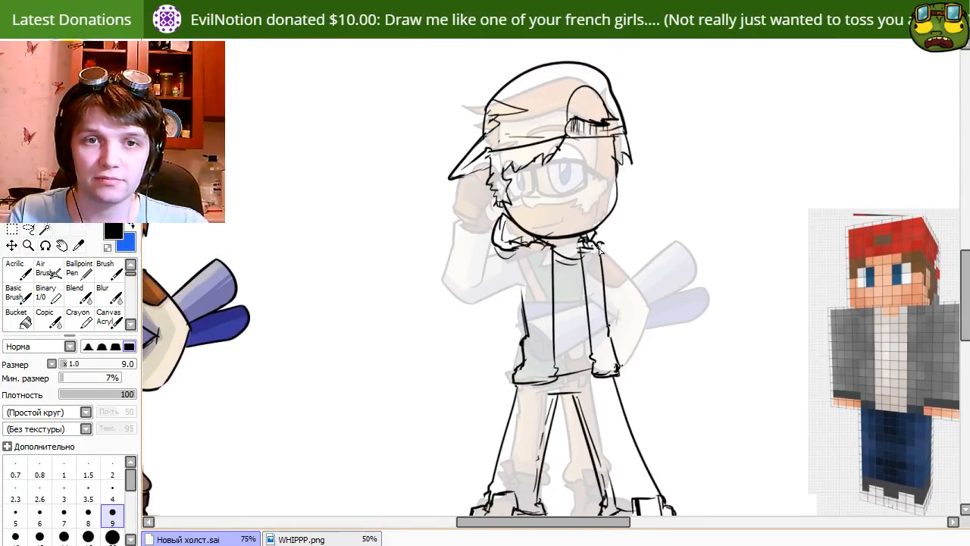
pyautogui.press('e')
pyautogui.press('e')
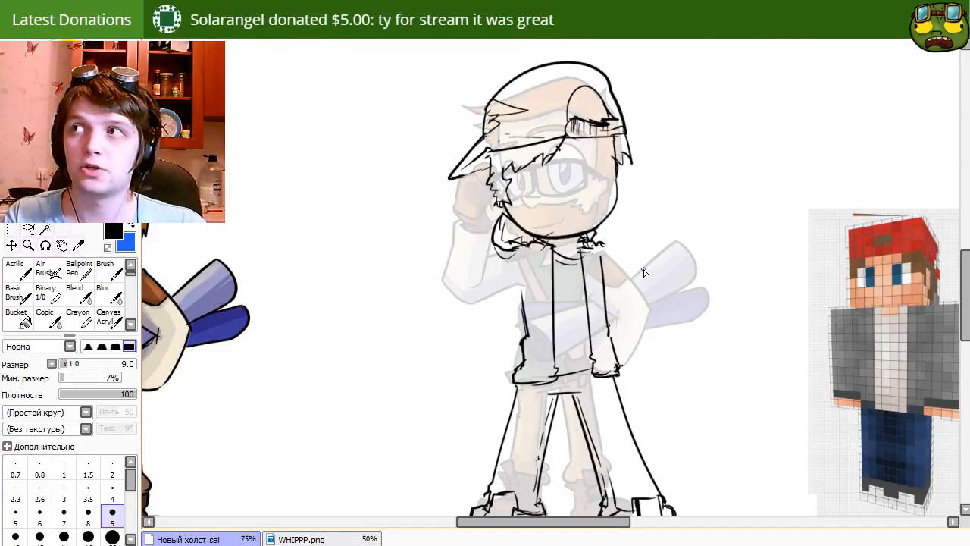
pyautogui.moveTo(602, 242); pyautogui.dragTo(666, 284)
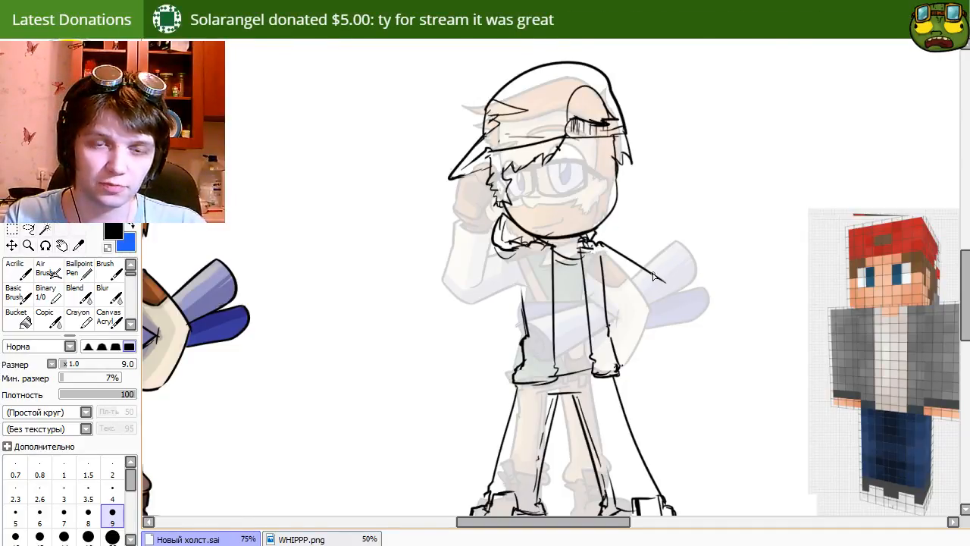
pyautogui.hotkey('ctrl', 'z')
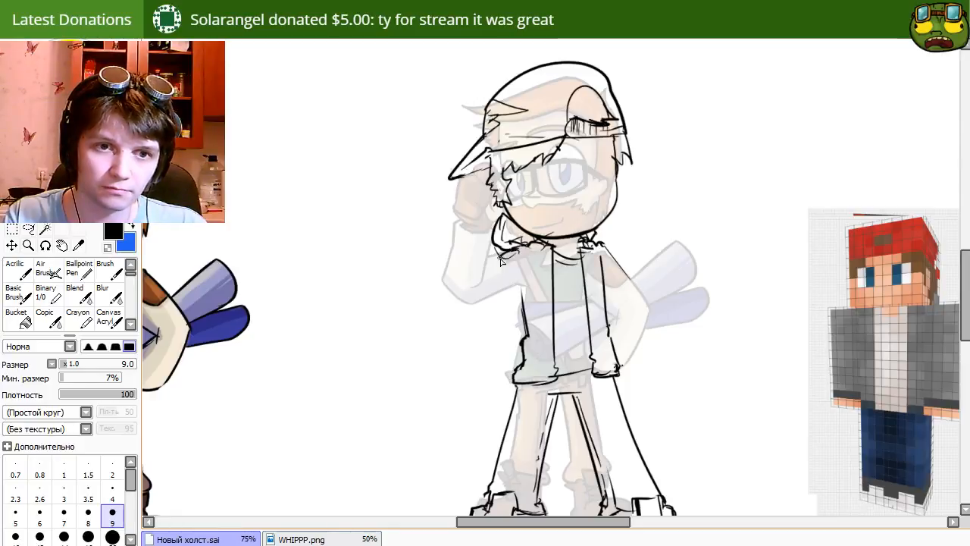
# Sketch crossed arms over the chest, redrawing the front forearm at an upward slant and joining it to the shoulder with an outer elbow line.
pyautogui.moveTo(511, 282)
pyautogui.mouseDown()
pyautogui.moveTo(541, 324)
pyautogui.moveTo(600, 323)
pyautogui.mouseUp()
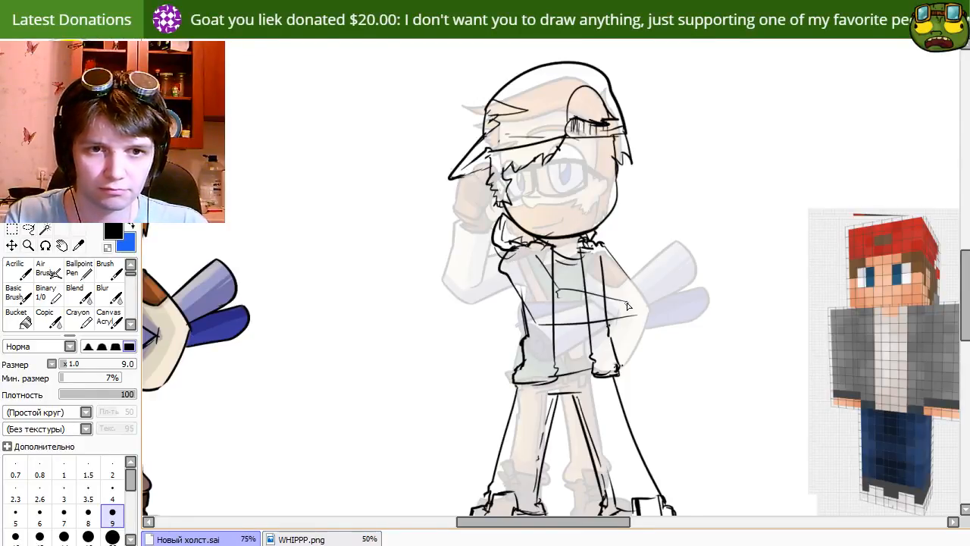
pyautogui.hotkey('ctrl', 'z')
pyautogui.moveTo(566, 284)
pyautogui.mouseDown()
pyautogui.moveTo(606, 297)
pyautogui.moveTo(614, 277)
pyautogui.moveTo(568, 316)
pyautogui.mouseUp()
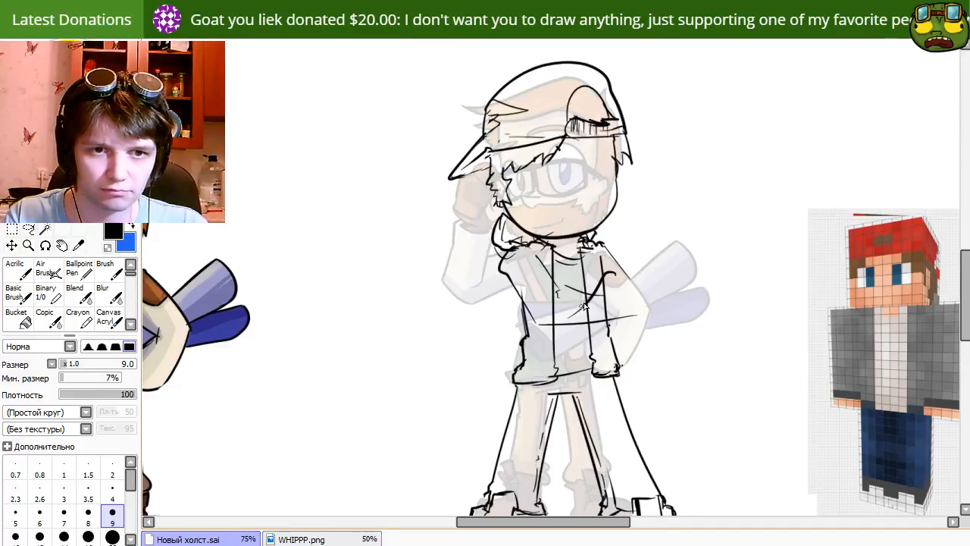
pyautogui.hotkey('ctrl', 'z')
pyautogui.moveTo(625, 284)
pyautogui.mouseDown()
pyautogui.moveTo(560, 307)
pyautogui.moveTo(558, 326)
pyautogui.mouseUp()
pyautogui.moveTo(561, 333)
pyautogui.mouseDown()
pyautogui.moveTo(633, 338)
pyautogui.moveTo(552, 325)
pyautogui.moveTo(564, 344)
pyautogui.moveTo(645, 314)
pyautogui.mouseUp()
pyautogui.hotkey('ctrl', 'z')
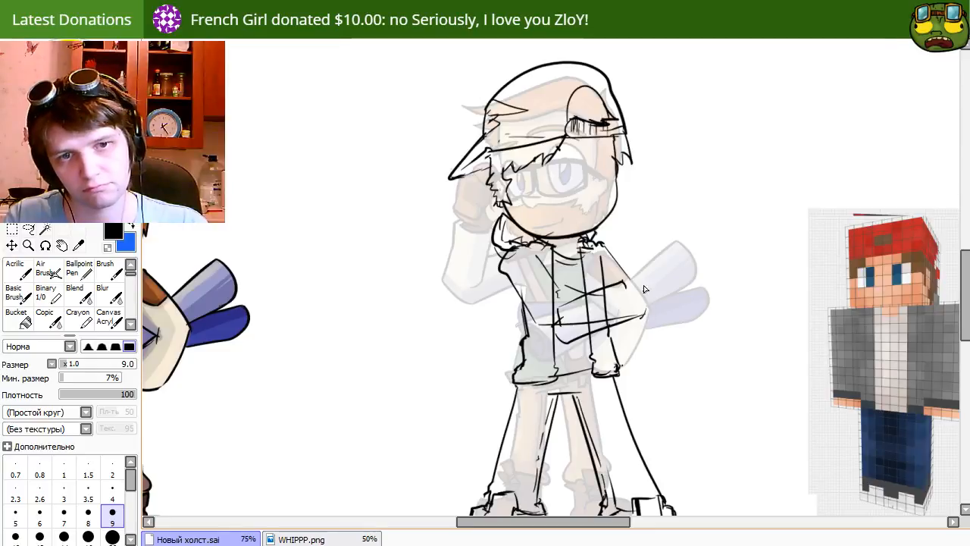
pyautogui.moveTo(611, 250); pyautogui.dragTo(639, 282)
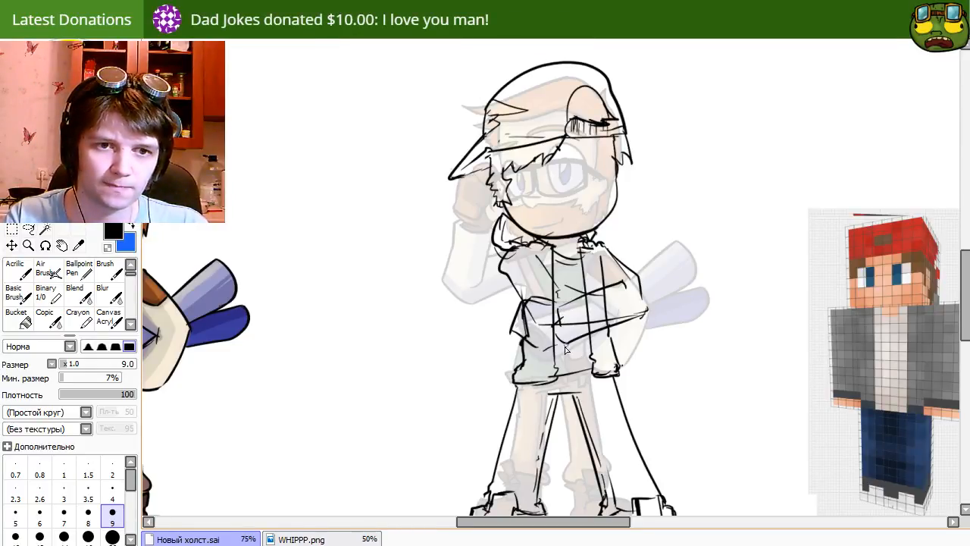
# Erase the jacket lines showing through the front forearm and draw a heavy curved cuff at its wrist end.
pyautogui.press('e')
pyautogui.moveTo(552, 341)
pyautogui.mouseDown()
pyautogui.moveTo(530, 318)
pyautogui.moveTo(534, 329)
pyautogui.moveTo(614, 303)
pyautogui.moveTo(577, 324)
pyautogui.mouseUp()
pyautogui.press('n')
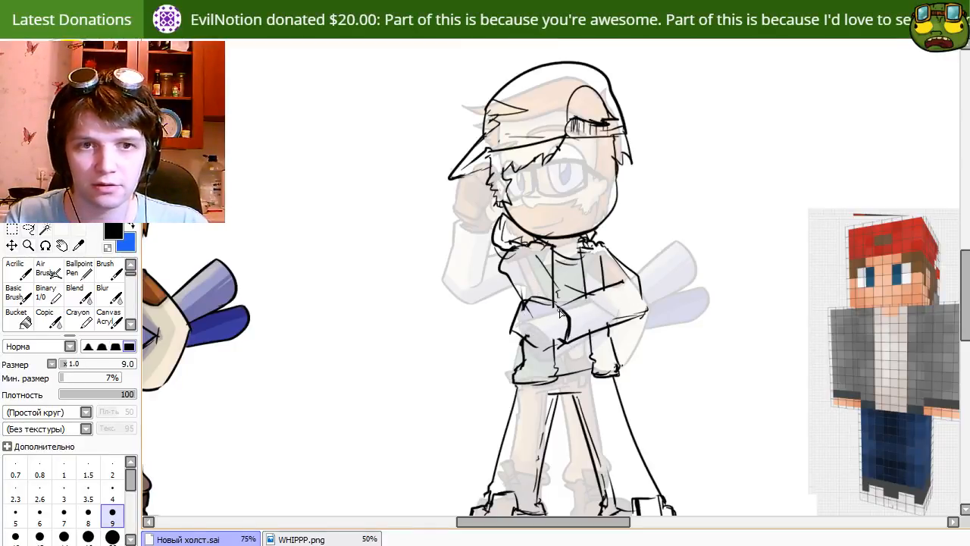
pyautogui.moveTo(560, 312); pyautogui.dragTo(563, 333)
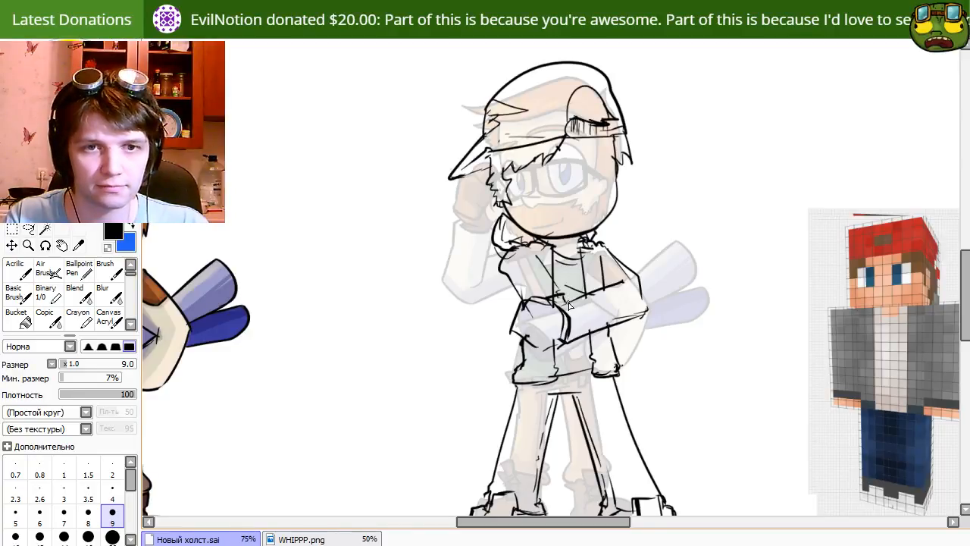
pyautogui.press('e')
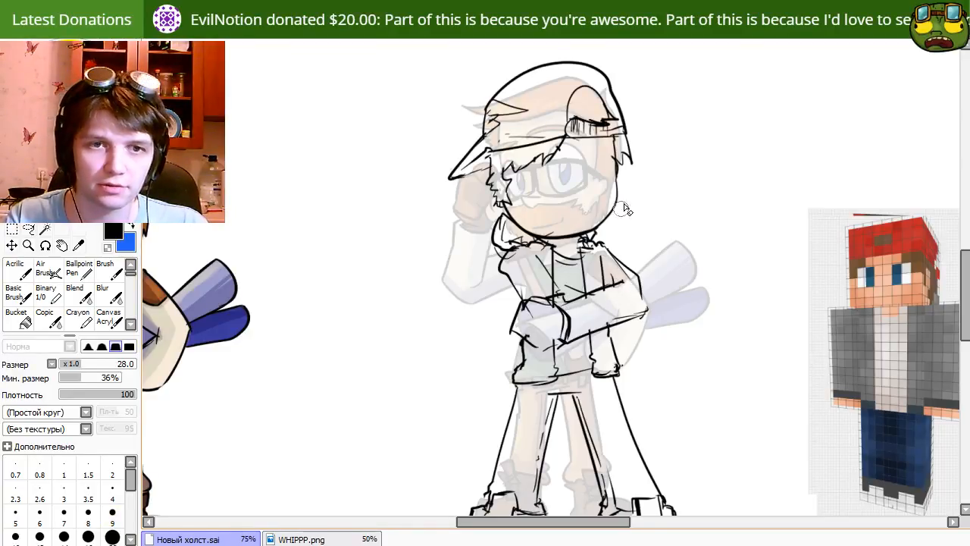
pyautogui.moveTo(578, 339)
pyautogui.mouseDown()
pyautogui.moveTo(749, 313)
pyautogui.moveTo(563, 328)
pyautogui.moveTo(554, 348)
pyautogui.moveTo(576, 330)
pyautogui.mouseUp()
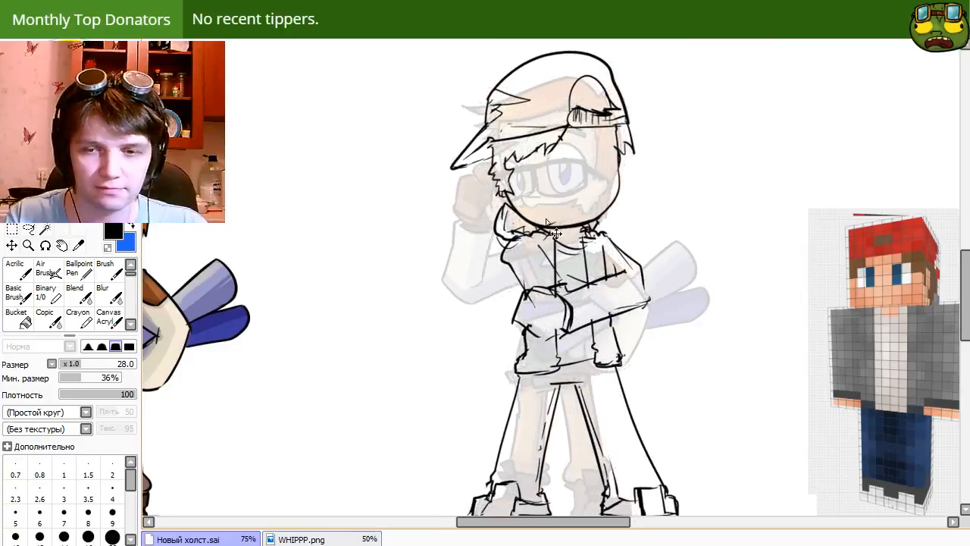
# Scale the whole character sketch down slightly with a transform and reposition it over the faded reference.
pyautogui.press('n')
pyautogui.moveTo(584, 227); pyautogui.dragTo(575, 249)
pyautogui.moveTo(526, 368)
pyautogui.mouseDown()
pyautogui.moveTo(549, 308)
pyautogui.moveTo(539, 358)
pyautogui.mouseUp()
pyautogui.hotkey('ctrl', 't')
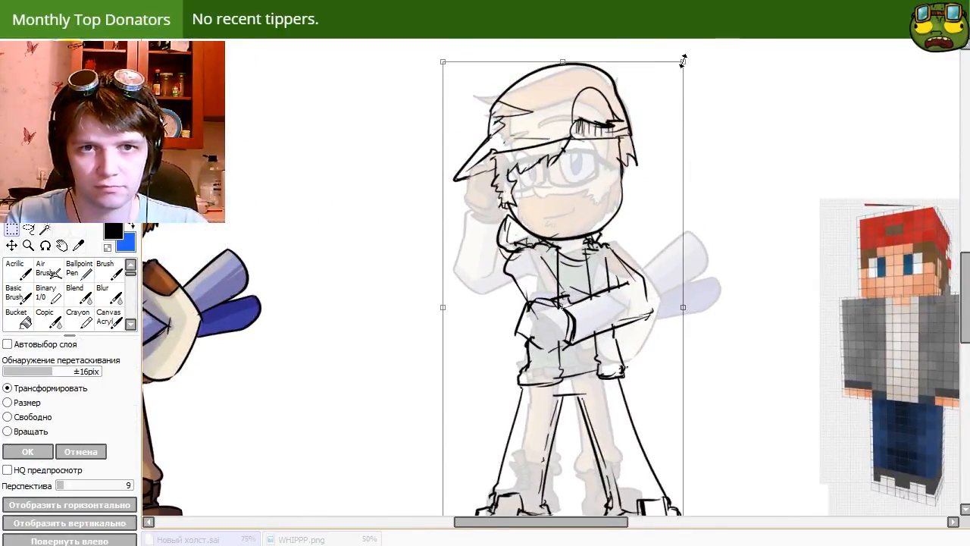
pyautogui.moveTo(683, 61); pyautogui.dragTo(660, 80)
pyautogui.press('Return')
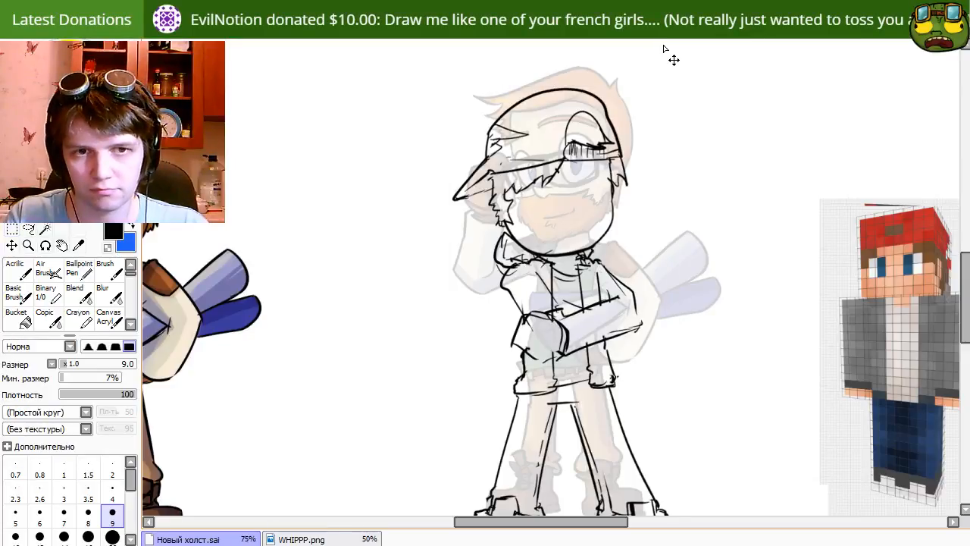
pyautogui.moveTo(566, 260)
pyautogui.mouseDown()
pyautogui.moveTo(566, 285)
pyautogui.moveTo(564, 239)
pyautogui.mouseUp()
pyautogui.moveTo(672, 311)
pyautogui.mouseDown()
pyautogui.moveTo(654, 229)
pyautogui.moveTo(694, 329)
pyautogui.mouseUp()
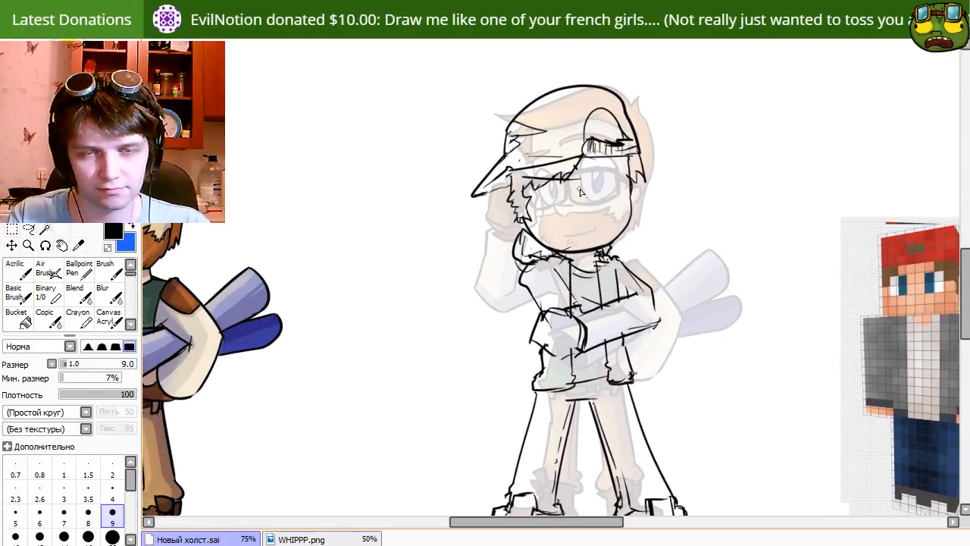
# Draw two tall oval eyes with hatched pupils beneath the cap brim and a short slanted mouth.
pyautogui.moveTo(543, 217); pyautogui.dragTo(572, 195)
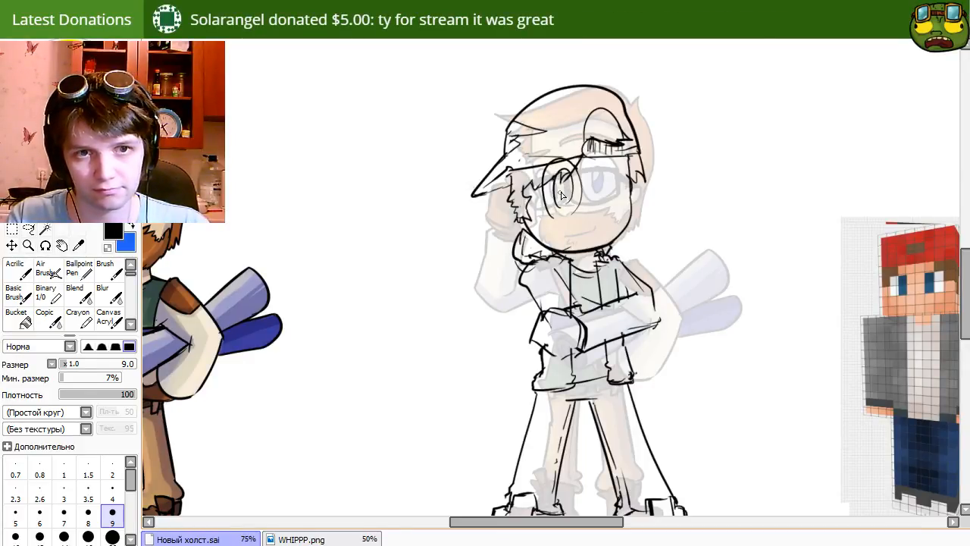
pyautogui.press('e')
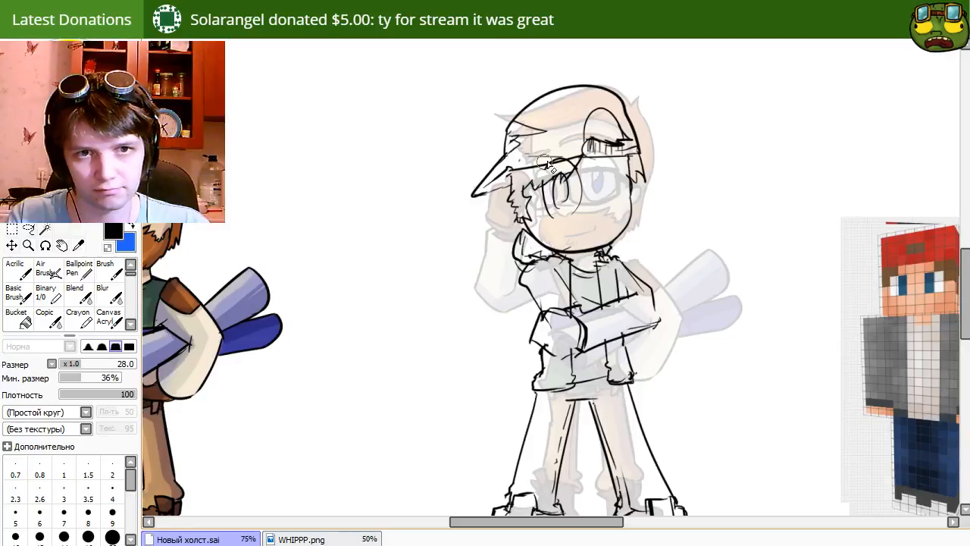
pyautogui.press('n')
pyautogui.moveTo(581, 172)
pyautogui.mouseDown()
pyautogui.moveTo(555, 203)
pyautogui.moveTo(575, 209)
pyautogui.moveTo(556, 217)
pyautogui.moveTo(579, 214)
pyautogui.moveTo(555, 202)
pyautogui.moveTo(587, 197)
pyautogui.moveTo(565, 203)
pyautogui.mouseUp()
pyautogui.press('e')
pyautogui.press('n')
pyautogui.press('e')
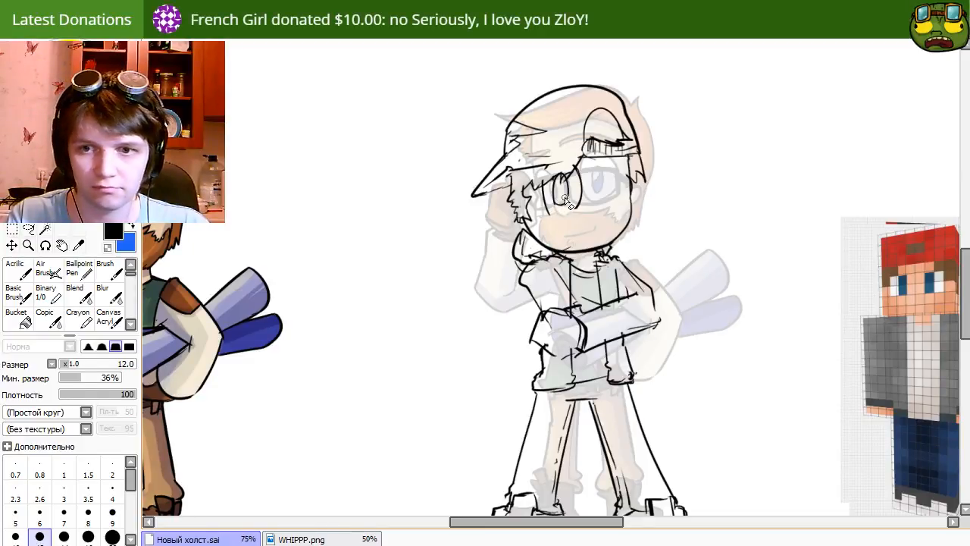
pyautogui.press('n')
pyautogui.moveTo(565, 195); pyautogui.dragTo(566, 198)
pyautogui.hotkey('ctrl', 'z')
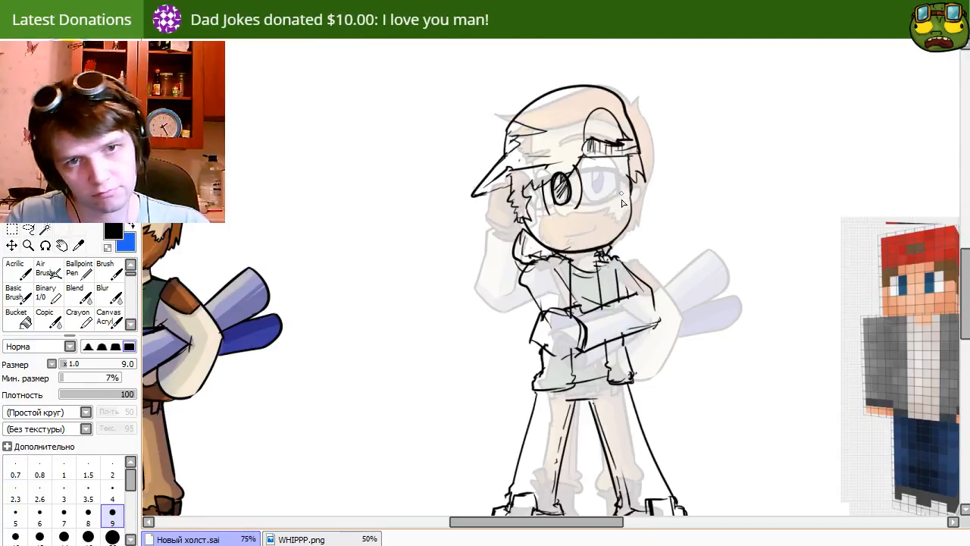
pyautogui.moveTo(611, 162)
pyautogui.mouseDown()
pyautogui.moveTo(623, 198)
pyautogui.moveTo(614, 209)
pyautogui.moveTo(615, 197)
pyautogui.mouseUp()
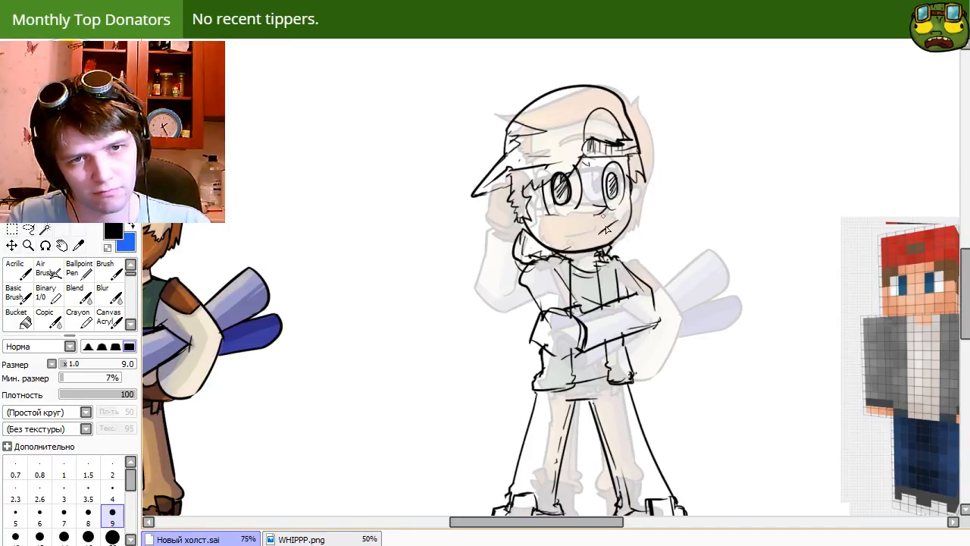
# Move the character sketch off the faded reference into the gap beside the coloured bearded character.
pyautogui.moveTo(539, 325); pyautogui.dragTo(668, 326)
pyautogui.moveTo(547, 360)
pyautogui.mouseDown()
pyautogui.moveTo(634, 303)
pyautogui.moveTo(568, 299)
pyautogui.mouseUp()
pyautogui.scroll(-1, 440, 274)
pyautogui.scroll(1, 513, 281)
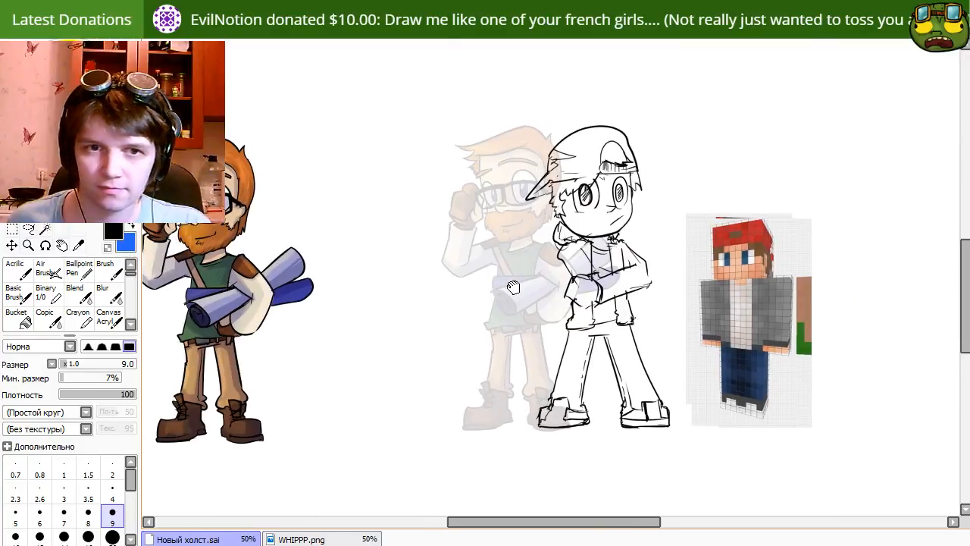
pyautogui.moveTo(673, 348)
pyautogui.mouseDown()
pyautogui.moveTo(461, 369)
pyautogui.moveTo(450, 344)
pyautogui.mouseUp()
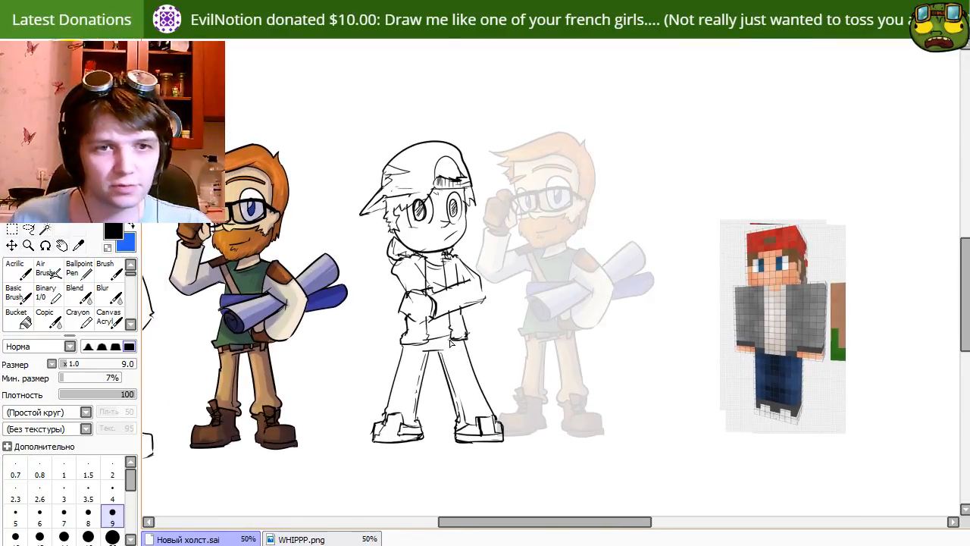
pyautogui.moveTo(450, 379); pyautogui.dragTo(444, 418)
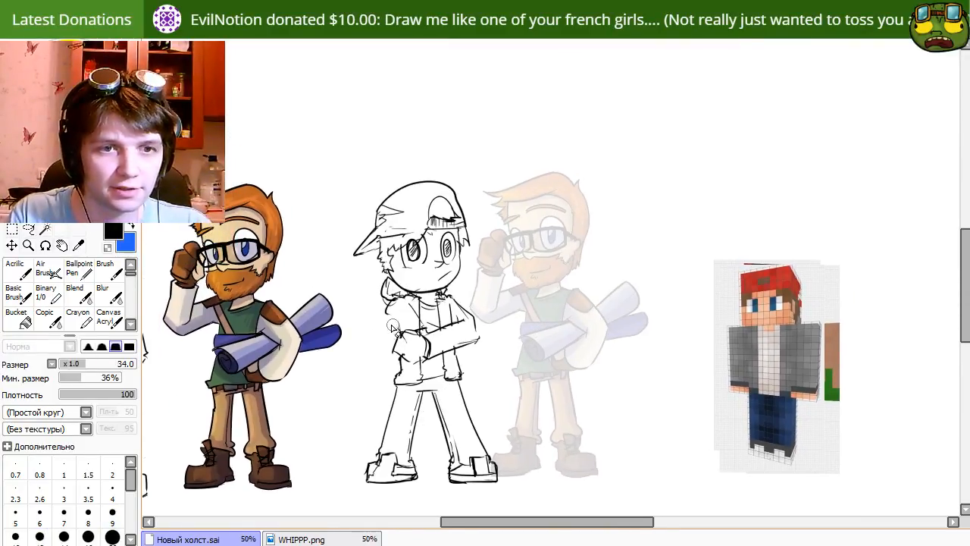
# Redraw the visor-side shoulder and upper arm with cleaner lines, erasing the rough strokes and the overlaps across the crossed forearms.
pyautogui.press('e')
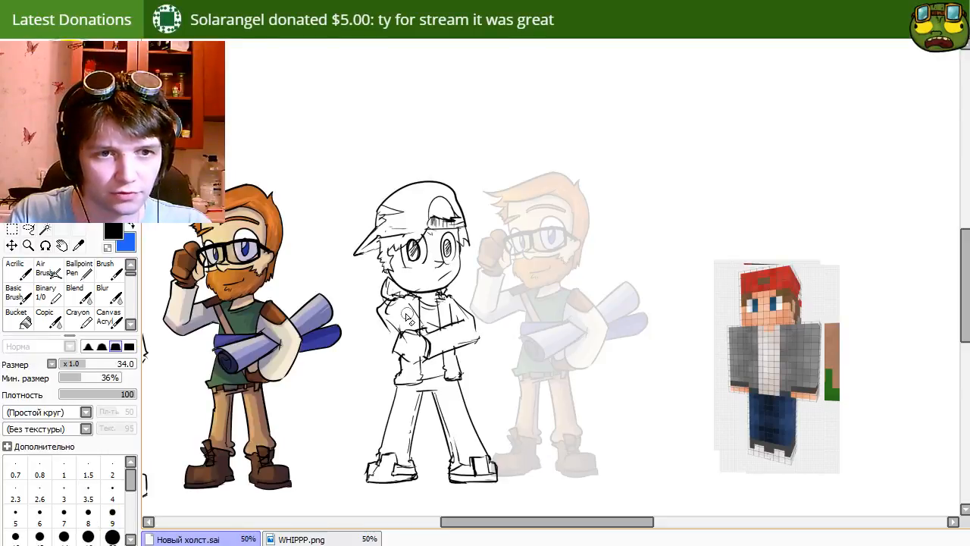
pyautogui.press('n')
pyautogui.press('e')
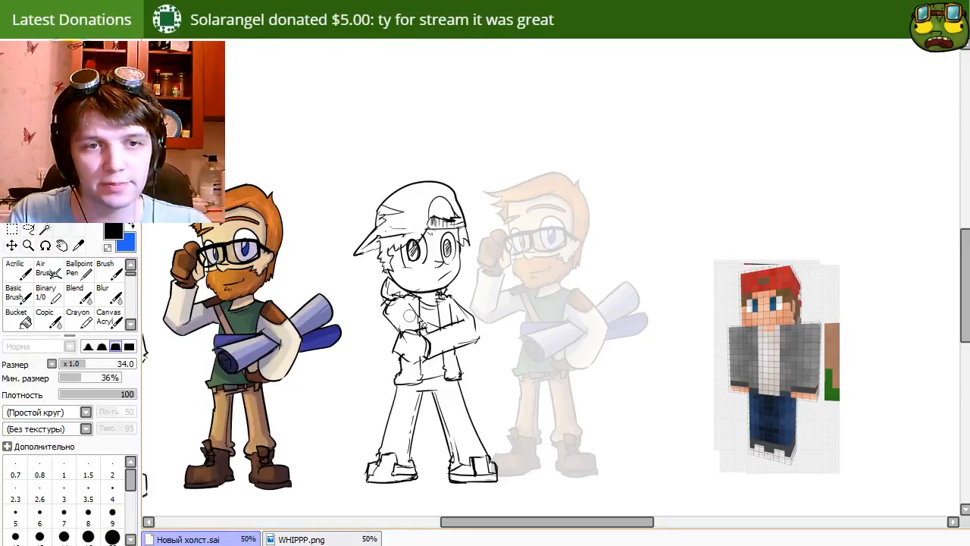
pyautogui.press('n')
pyautogui.moveTo(409, 305); pyautogui.dragTo(426, 331)
pyautogui.press('e')
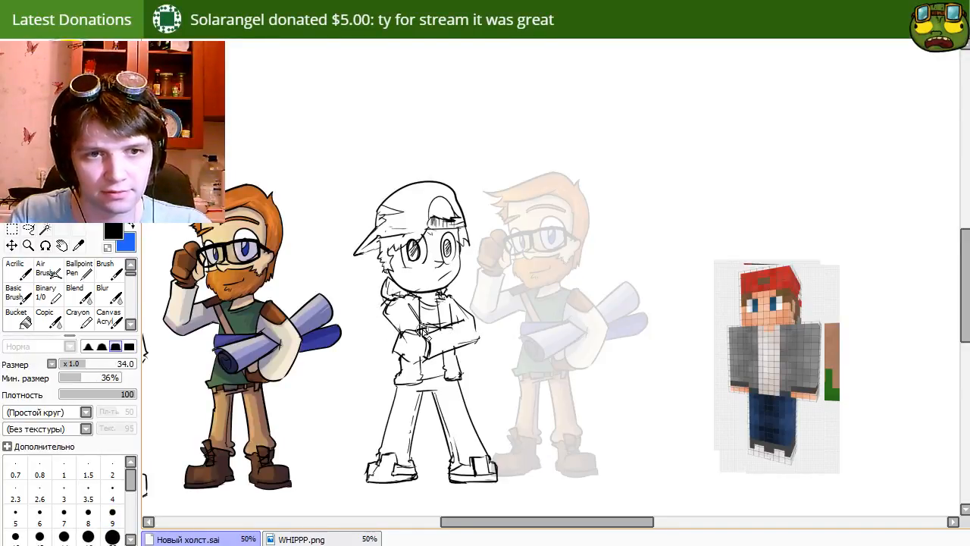
pyautogui.moveTo(427, 332); pyautogui.dragTo(456, 324)
pyautogui.press('n')
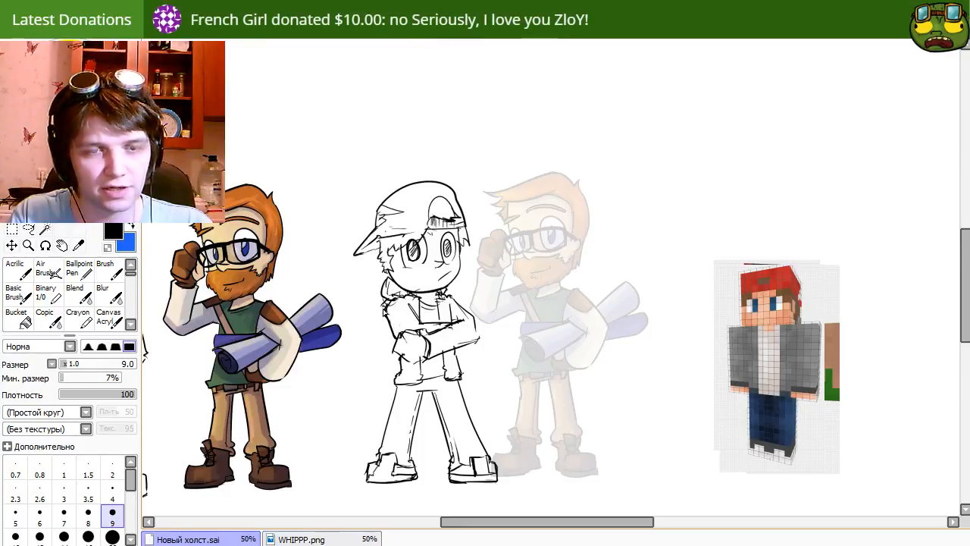
pyautogui.press('e')
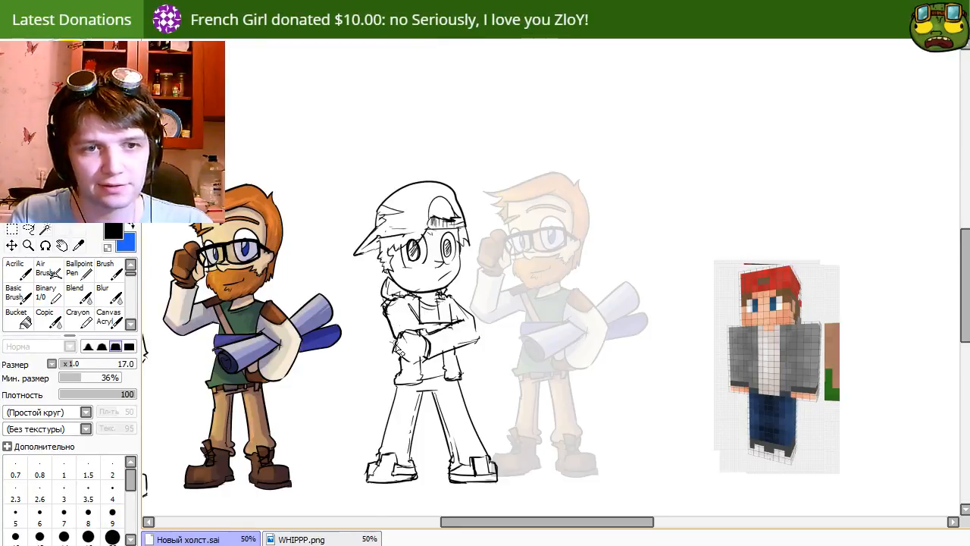
pyautogui.press('e')
pyautogui.moveTo(309, 433); pyautogui.dragTo(604, 385)
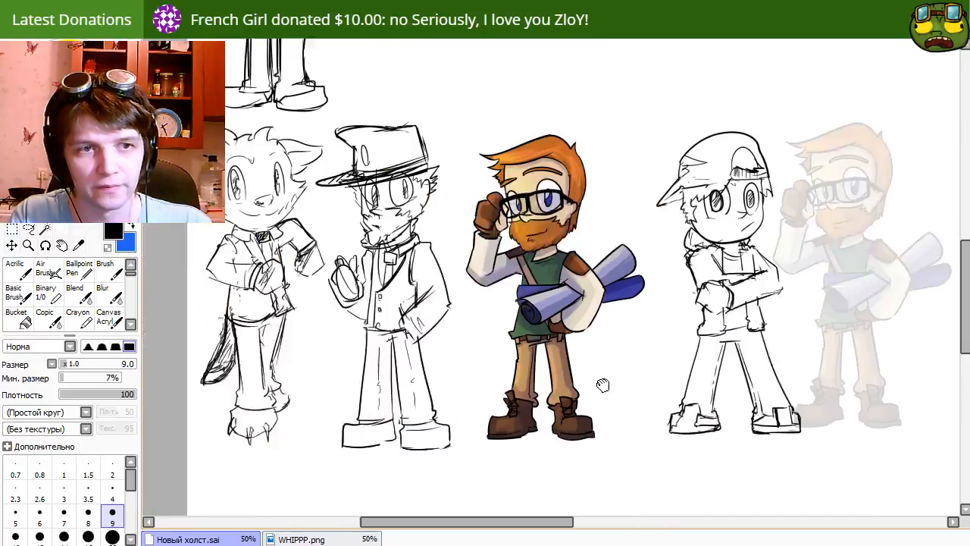
pyautogui.moveTo(428, 386)
pyautogui.mouseDown()
pyautogui.moveTo(640, 444)
pyautogui.moveTo(826, 351)
pyautogui.moveTo(660, 363)
pyautogui.moveTo(725, 396)
pyautogui.mouseUp()
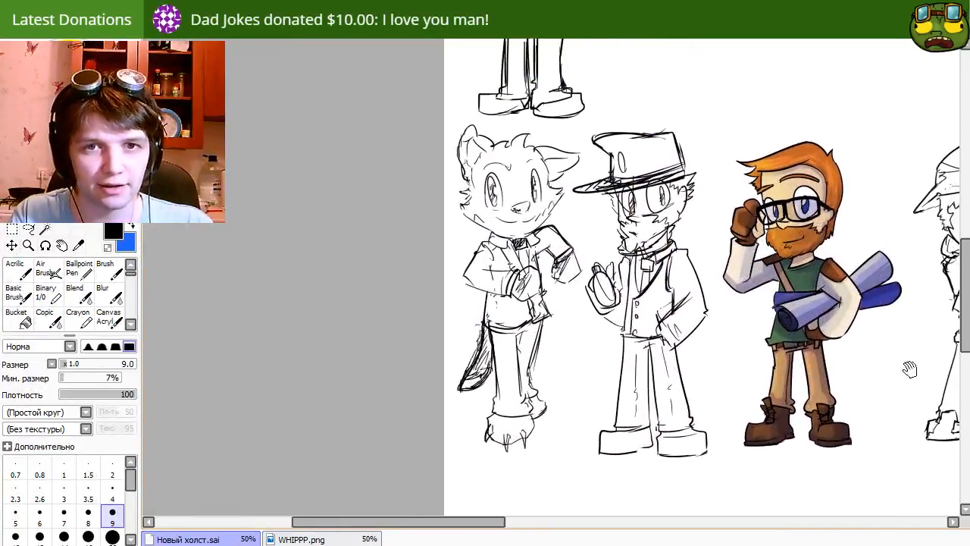
pyautogui.moveTo(868, 284); pyautogui.dragTo(554, 327)
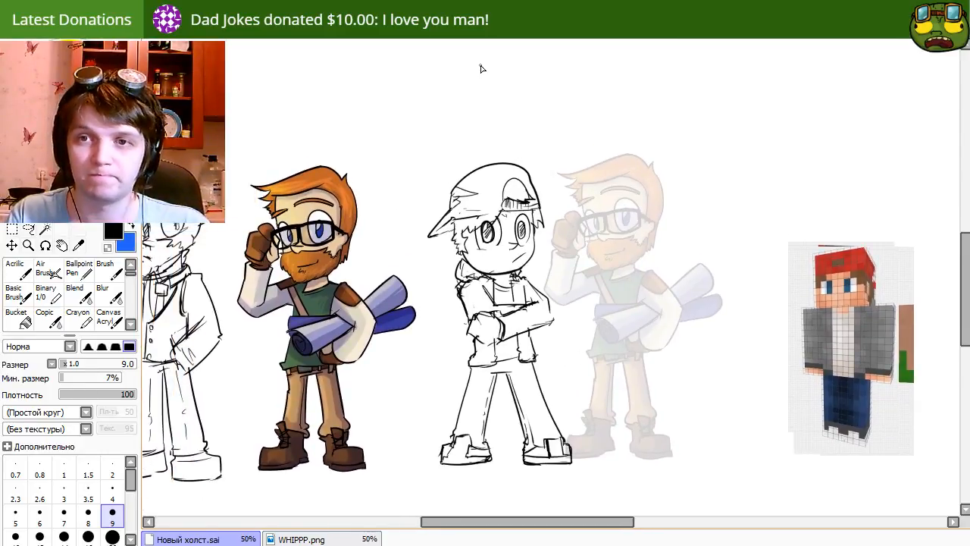
# Tidy the outer upper arm and elbow opposite the visor, and redraw the hand on the crossed arms with a rounder outline.
pyautogui.moveTo(654, 380)
pyautogui.mouseDown()
pyautogui.moveTo(653, 358)
pyautogui.moveTo(674, 398)
pyautogui.mouseUp()
pyautogui.press('e')
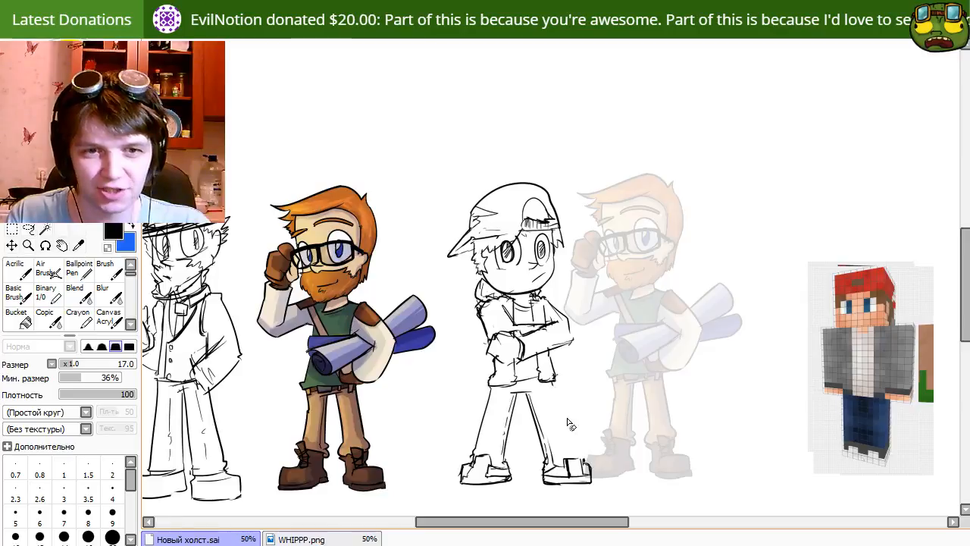
pyautogui.press('n')
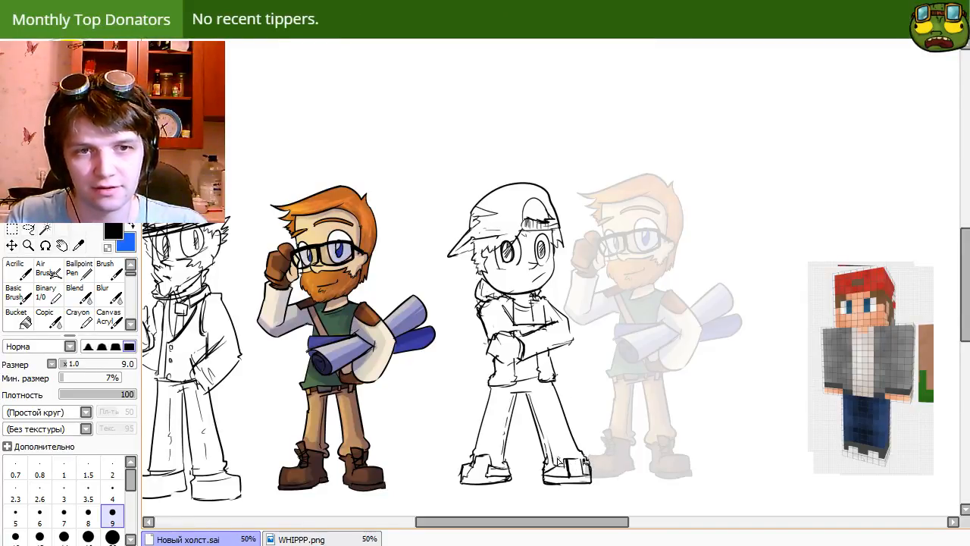
pyautogui.press('e')
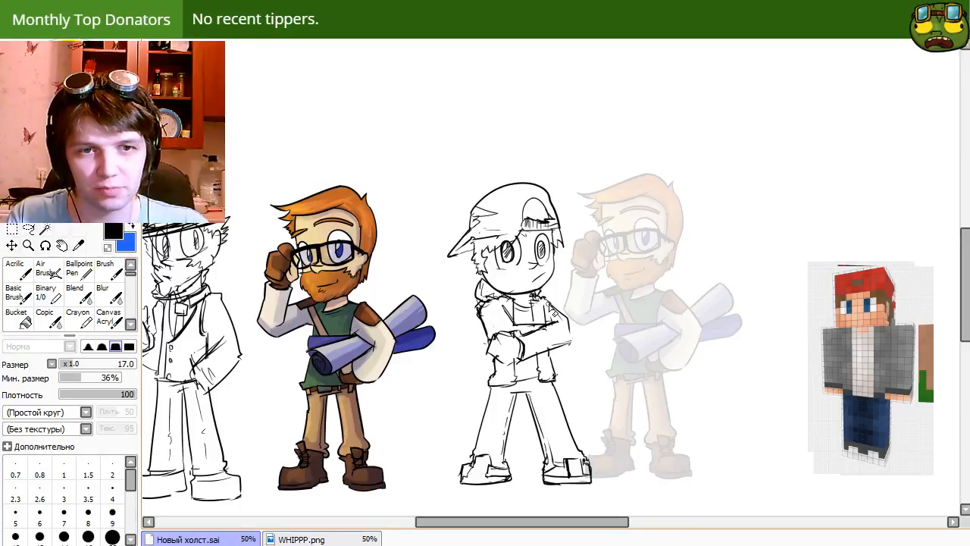
pyautogui.moveTo(554, 305); pyautogui.dragTo(568, 356)
pyautogui.press('n')
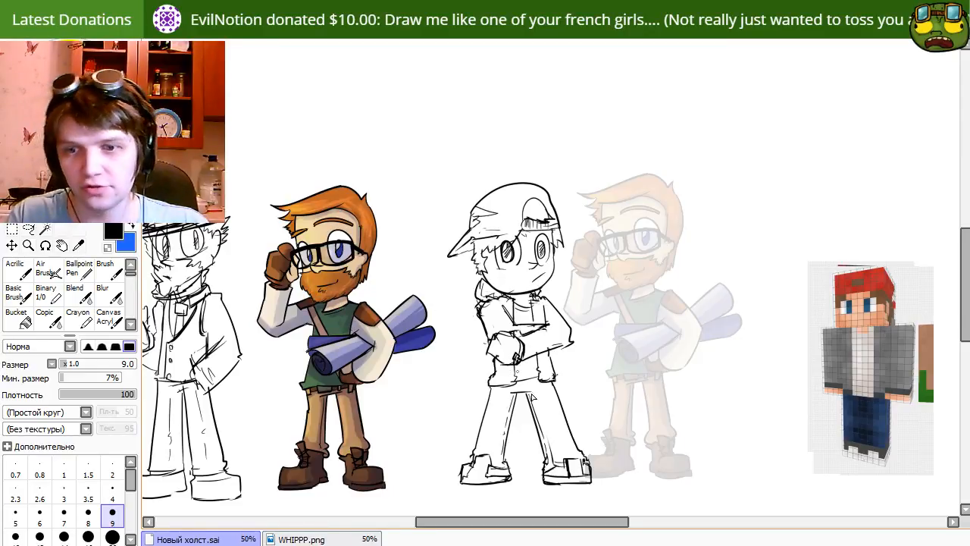
# Shift the character sketch slightly toward the coloured bearded character, and redraw the outer elbow and forearm with a shorter, rounder outline.
pyautogui.moveTo(589, 370)
pyautogui.mouseDown()
pyautogui.moveTo(607, 362)
pyautogui.moveTo(580, 372)
pyautogui.moveTo(569, 342)
pyautogui.mouseUp()
pyautogui.press('e')
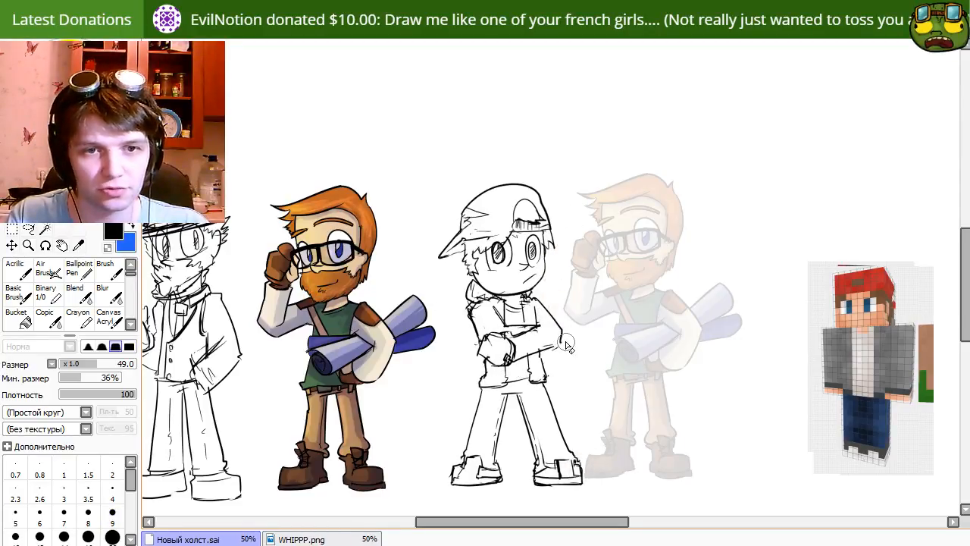
pyautogui.press('h')
pyautogui.press('h')
pyautogui.press('n')
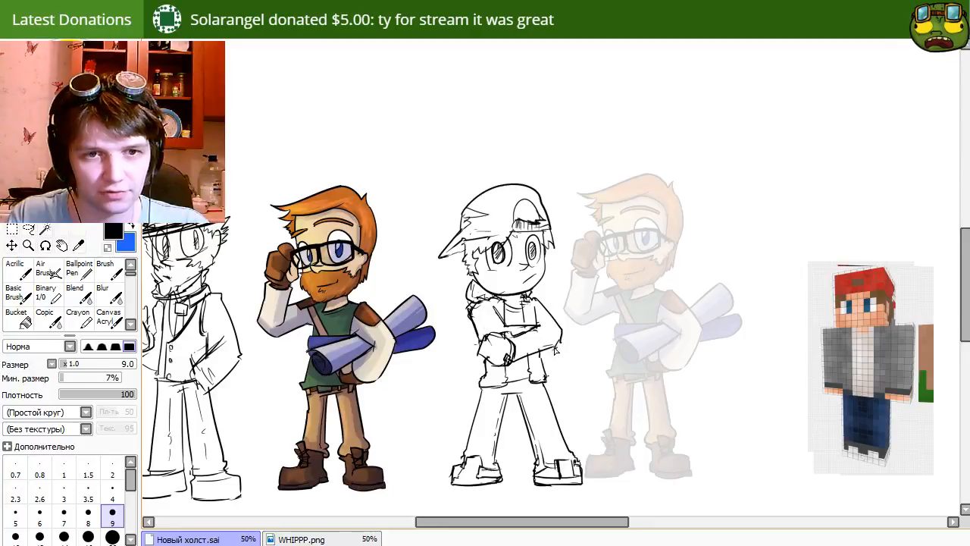
pyautogui.moveTo(562, 343); pyautogui.dragTo(529, 352)
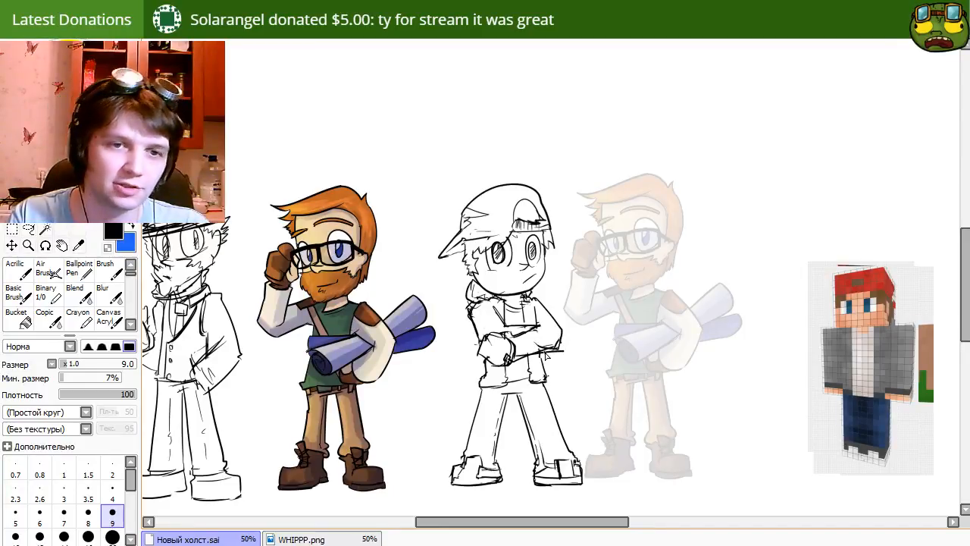
pyautogui.hotkey('ctrl', 'z')
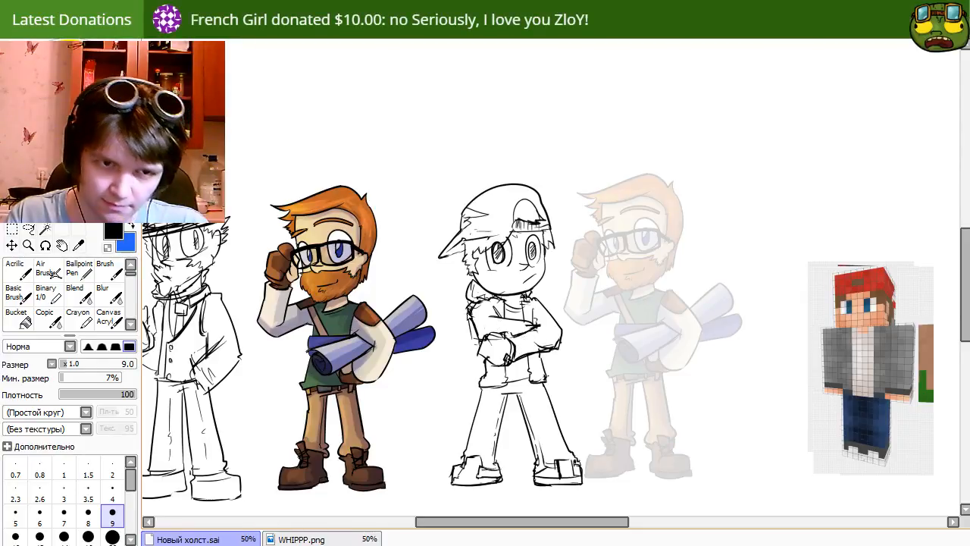
# Redraw the visor-side sleeve edge beside the hand, add the missing collar on the opposite shoulder, and nudge the sketch sideways.
pyautogui.press('e')
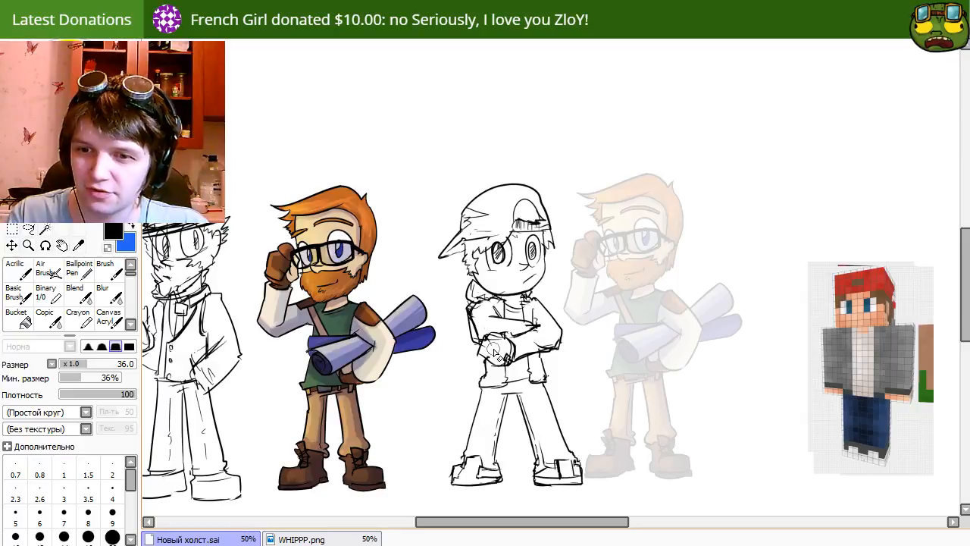
pyautogui.moveTo(475, 323); pyautogui.dragTo(472, 343)
pyautogui.press('n')
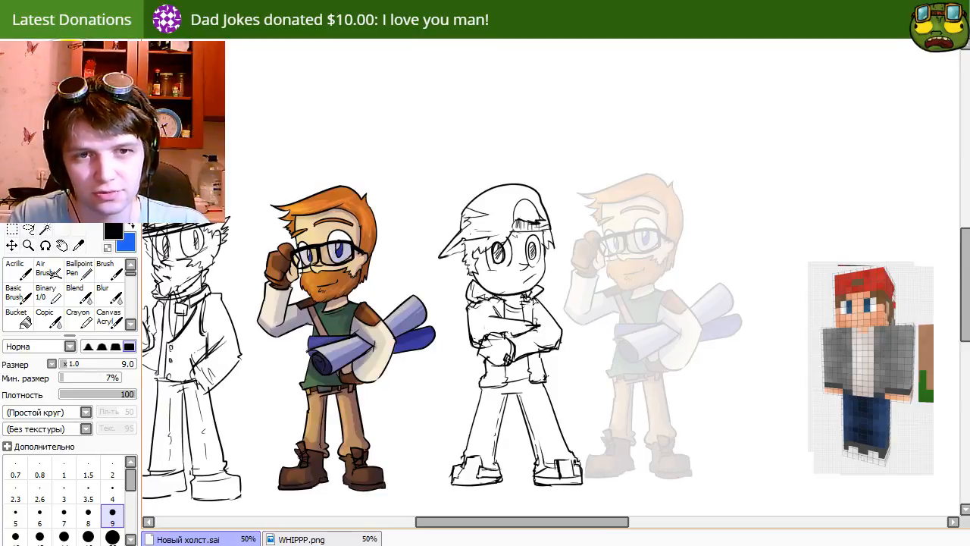
pyautogui.hotkey('ctrl', 'z')
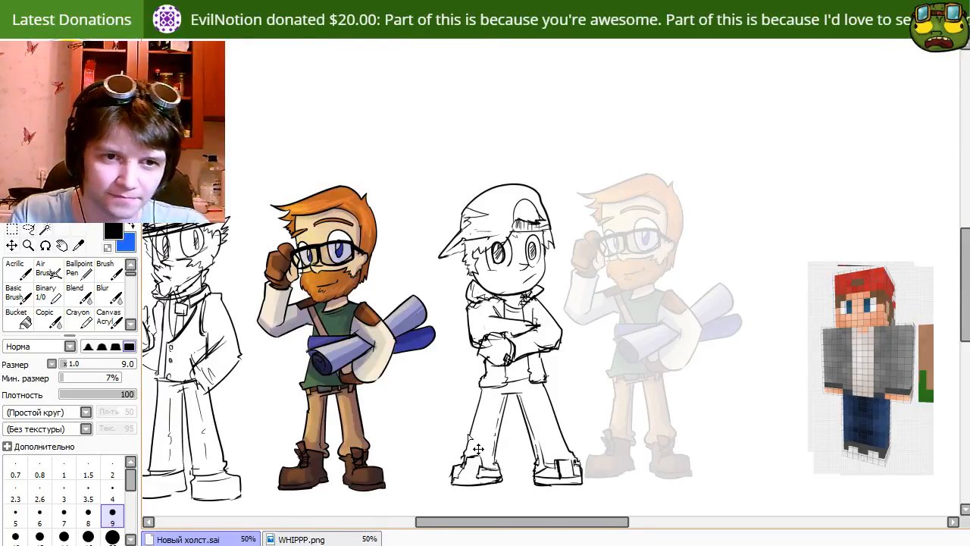
pyautogui.moveTo(476, 448)
pyautogui.mouseDown()
pyautogui.moveTo(568, 450)
pyautogui.moveTo(418, 441)
pyautogui.moveTo(457, 447)
pyautogui.mouseUp()
# Replace the capped character's slanted mouth with a small smile and erase the stray stroke beside the eye under the cap.
pyautogui.moveTo(380, 476)
pyautogui.mouseDown()
pyautogui.moveTo(607, 477)
pyautogui.moveTo(551, 460)
pyautogui.moveTo(569, 457)
pyautogui.moveTo(559, 472)
pyautogui.moveTo(615, 454)
pyautogui.moveTo(627, 463)
pyautogui.moveTo(655, 457)
pyautogui.moveTo(638, 455)
pyautogui.mouseUp()
pyautogui.press('e')
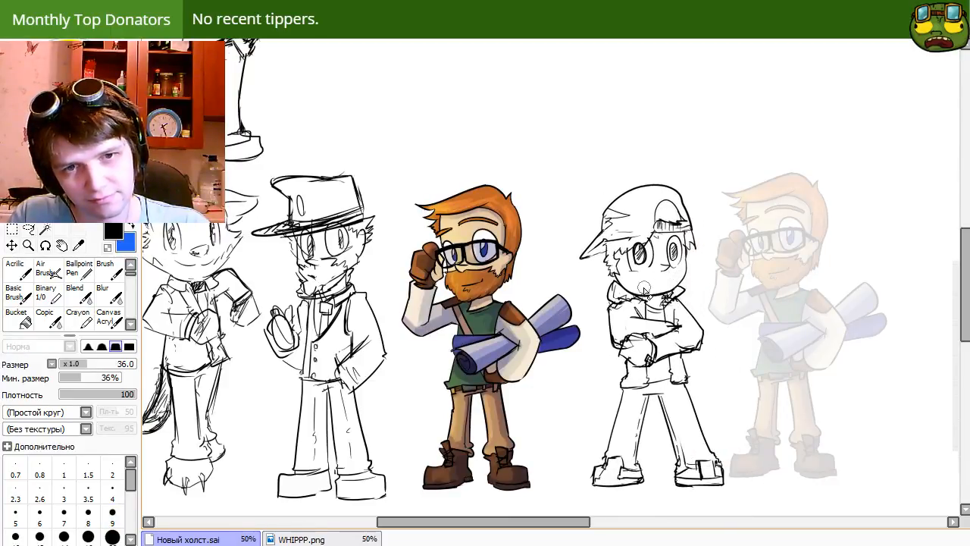
pyautogui.press('n')
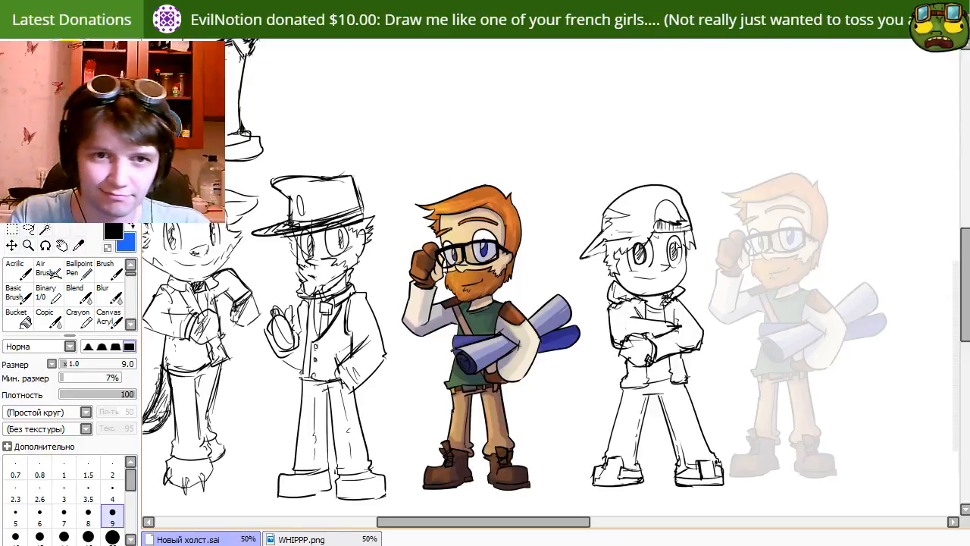
pyautogui.press('e')
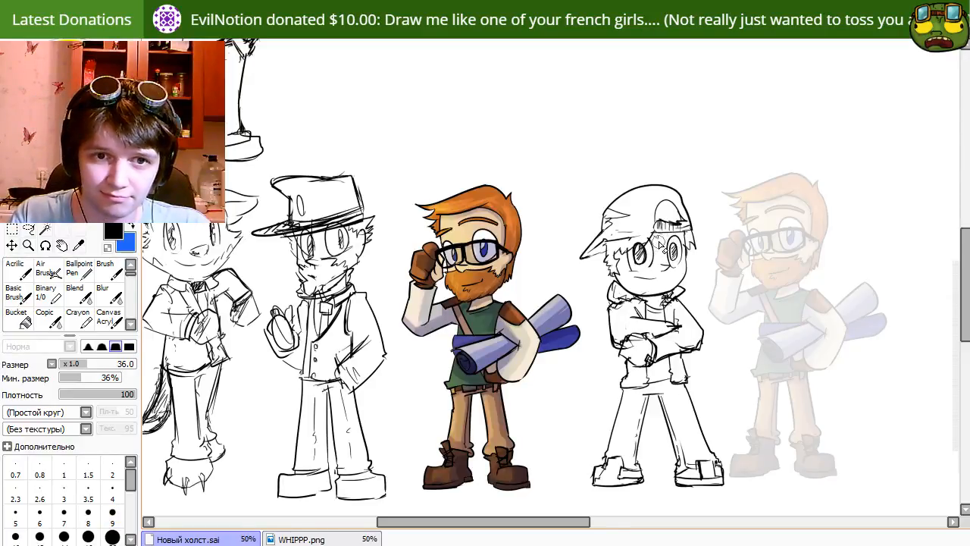
pyautogui.press('n')
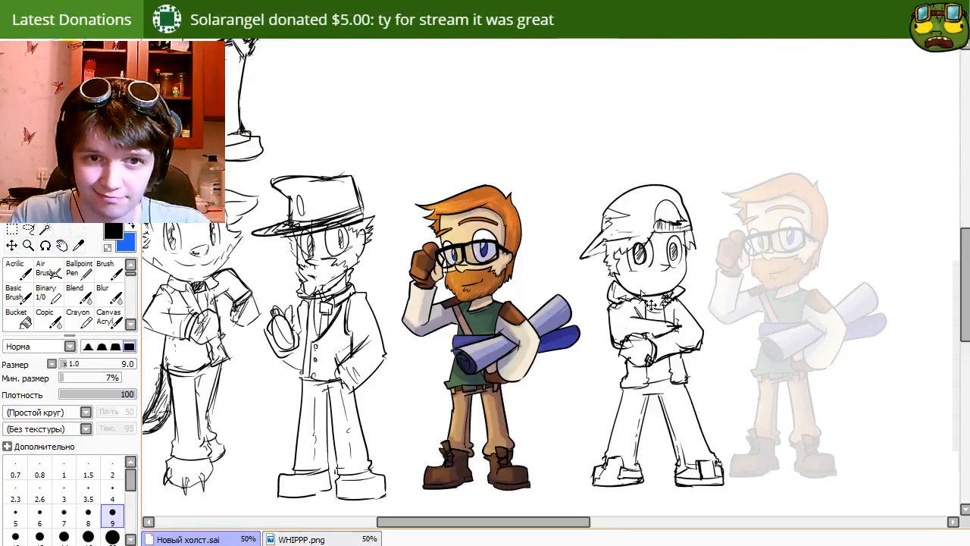
# Move the finished capped sketch into the upper row, beside the bearded character with hatched sleeves and above the top-hat character.
pyautogui.moveTo(659, 435)
pyautogui.mouseDown()
pyautogui.moveTo(610, 438)
pyautogui.moveTo(642, 429)
pyautogui.mouseUp()
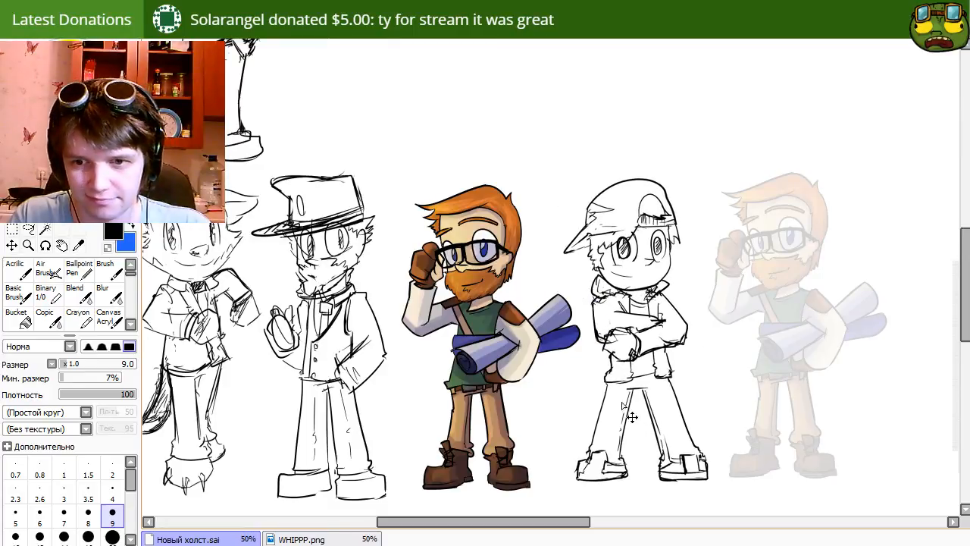
pyautogui.moveTo(826, 411)
pyautogui.mouseDown()
pyautogui.moveTo(705, 396)
pyautogui.moveTo(772, 408)
pyautogui.mouseUp()
pyautogui.moveTo(622, 350)
pyautogui.mouseDown()
pyautogui.moveTo(628, 383)
pyautogui.moveTo(675, 386)
pyautogui.moveTo(653, 377)
pyautogui.mouseUp()
pyautogui.moveTo(521, 414); pyautogui.dragTo(683, 509)
pyautogui.moveTo(813, 403)
pyautogui.mouseDown()
pyautogui.moveTo(703, 304)
pyautogui.moveTo(613, 191)
pyautogui.mouseUp()
pyautogui.moveTo(579, 179); pyautogui.dragTo(683, 325)
pyautogui.moveTo(657, 306)
pyautogui.mouseDown()
pyautogui.moveTo(589, 125)
pyautogui.moveTo(568, 180)
pyautogui.mouseUp()
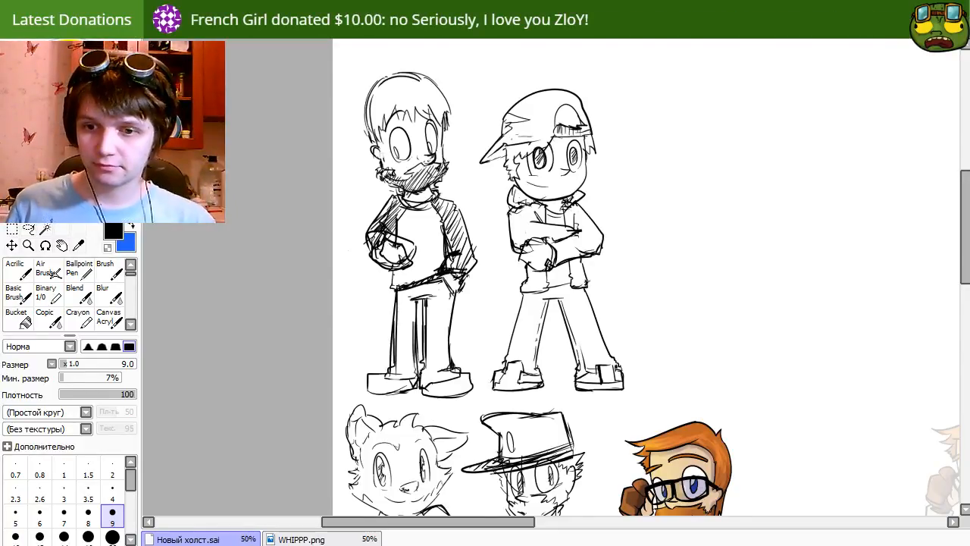
# Paste the screenshot of the skin editor onto the canvas over the faded reference.
pyautogui.moveTo(871, 237); pyautogui.dragTo(613, 220)
pyautogui.moveTo(682, 506); pyautogui.dragTo(573, 315)
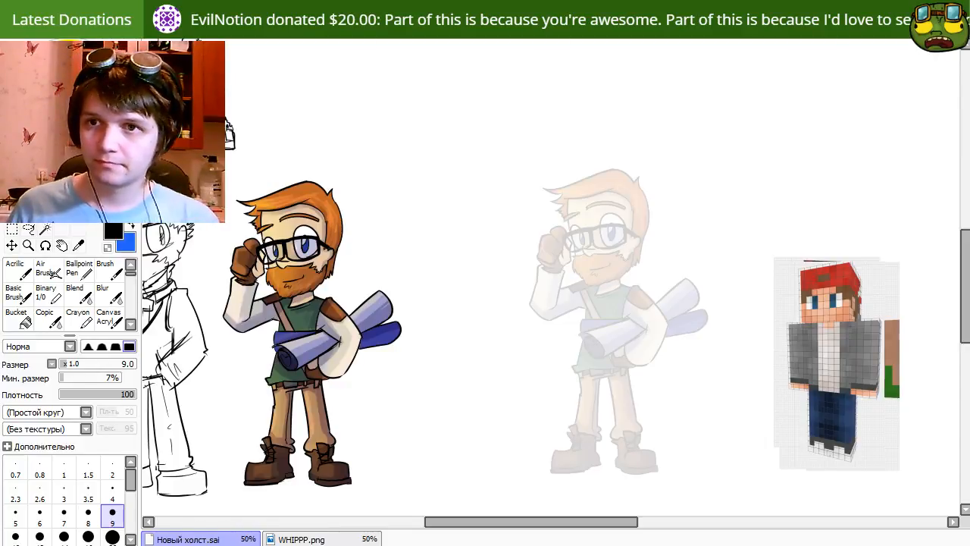
pyautogui.hotkey('ctrl', 'v')
pyautogui.moveTo(505, 178); pyautogui.dragTo(713, 452)
pyautogui.hotkey('ctrl', 't')
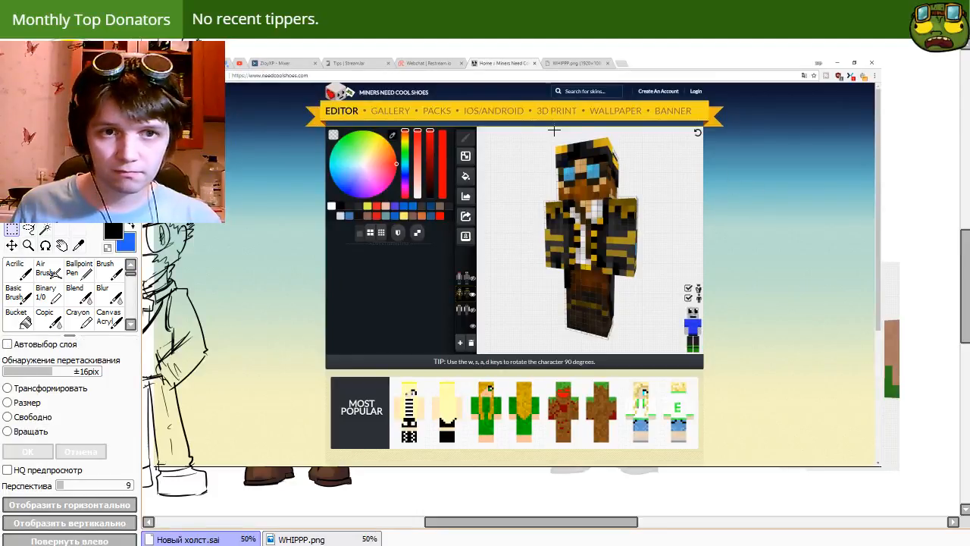
# Cut the goggled black-and-gold skin out of the pasted screenshot and place it over the red-capped skin reference.
pyautogui.moveTo(538, 139); pyautogui.dragTo(640, 338)
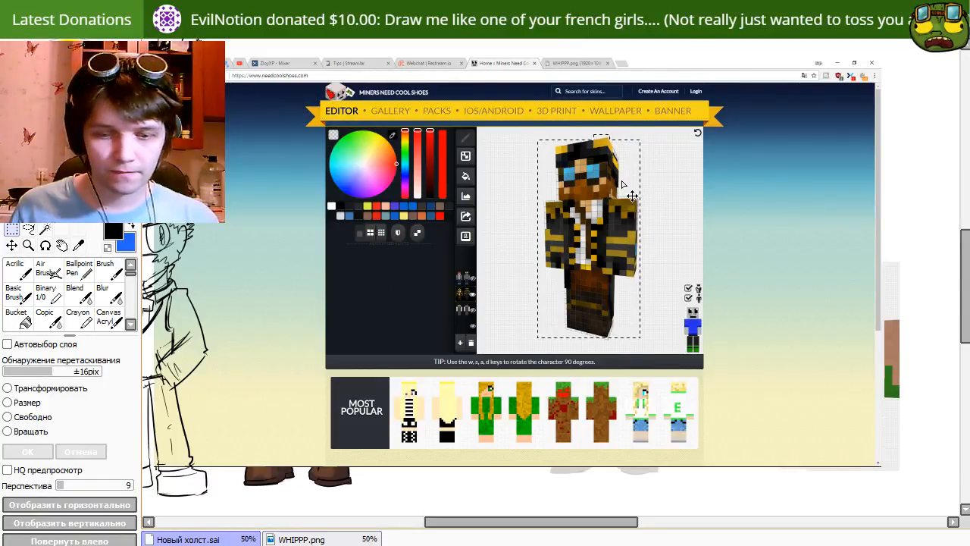
pyautogui.hotkey('ctrl', 'v')
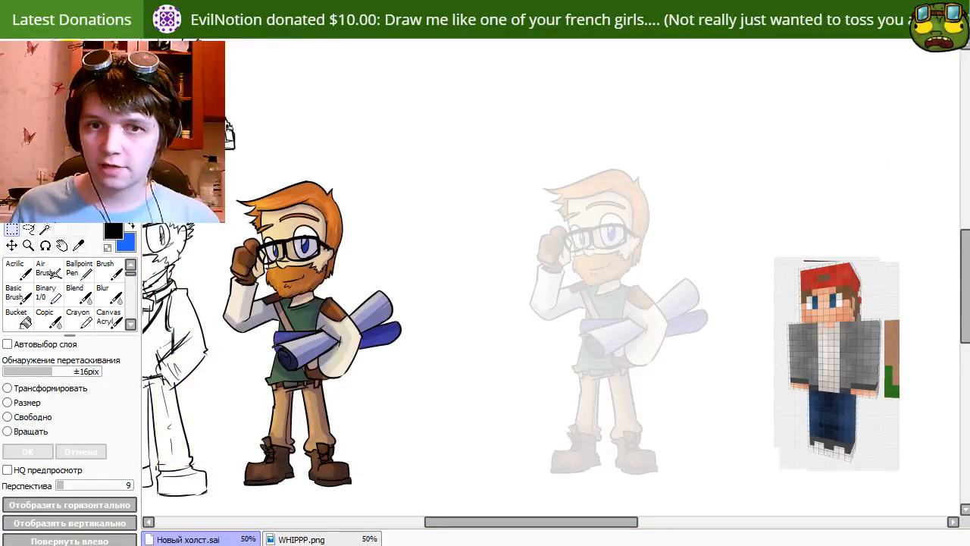
pyautogui.hotkey('ctrl', 'v')
pyautogui.moveTo(619, 250); pyautogui.dragTo(859, 375)
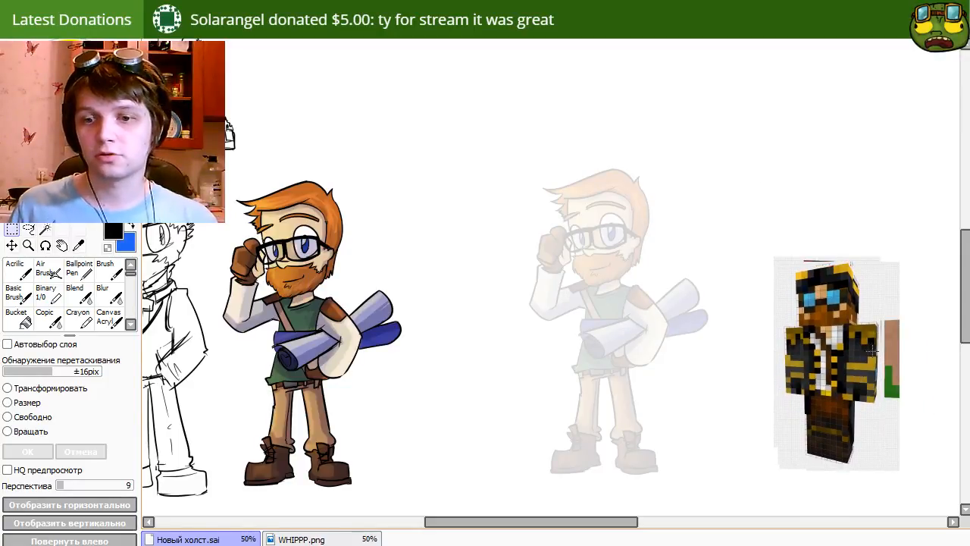
pyautogui.moveTo(874, 333); pyautogui.dragTo(816, 303)
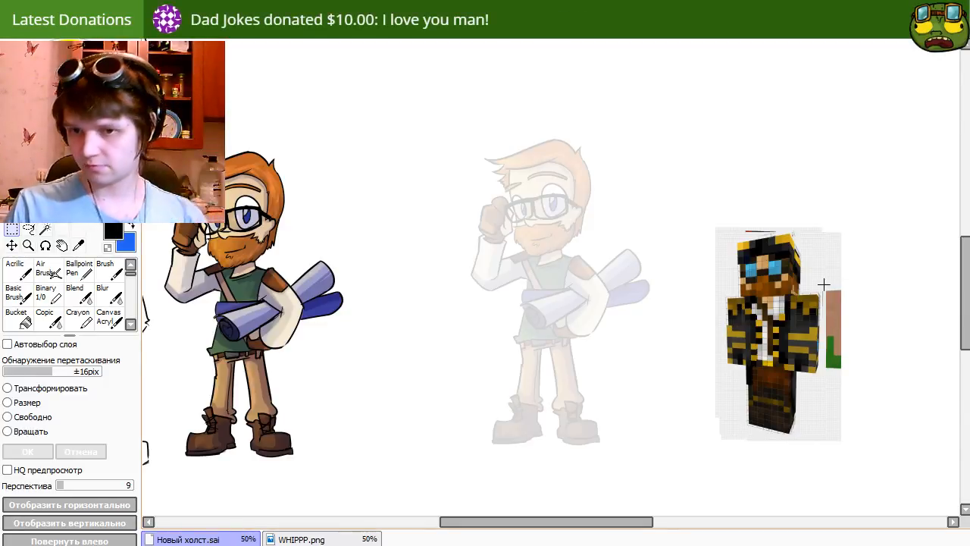
pyautogui.moveTo(544, 319); pyautogui.dragTo(565, 330)
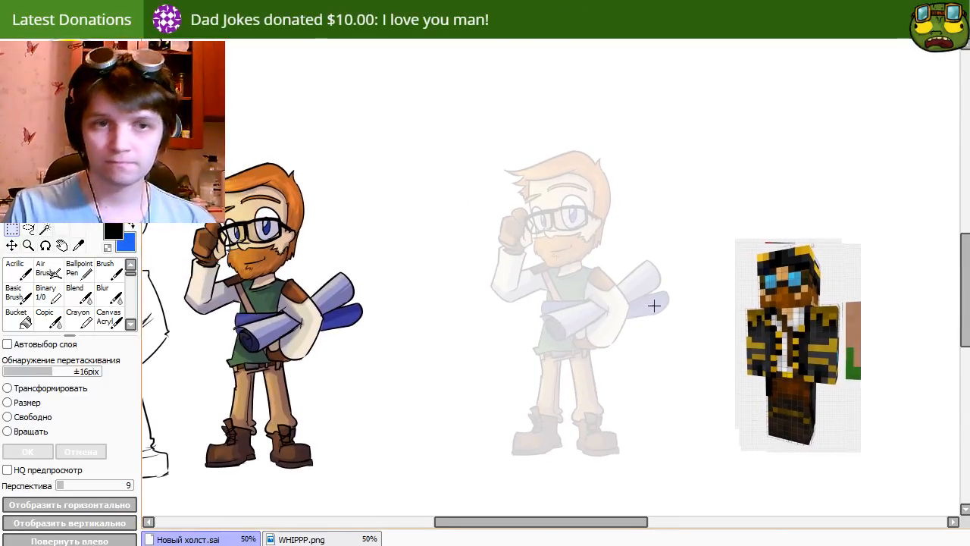
pyautogui.press('n')
pyautogui.moveTo(498, 290)
pyautogui.mouseDown()
pyautogui.moveTo(513, 390)
pyautogui.moveTo(761, 407)
pyautogui.moveTo(753, 427)
pyautogui.moveTo(624, 288)
pyautogui.mouseUp()
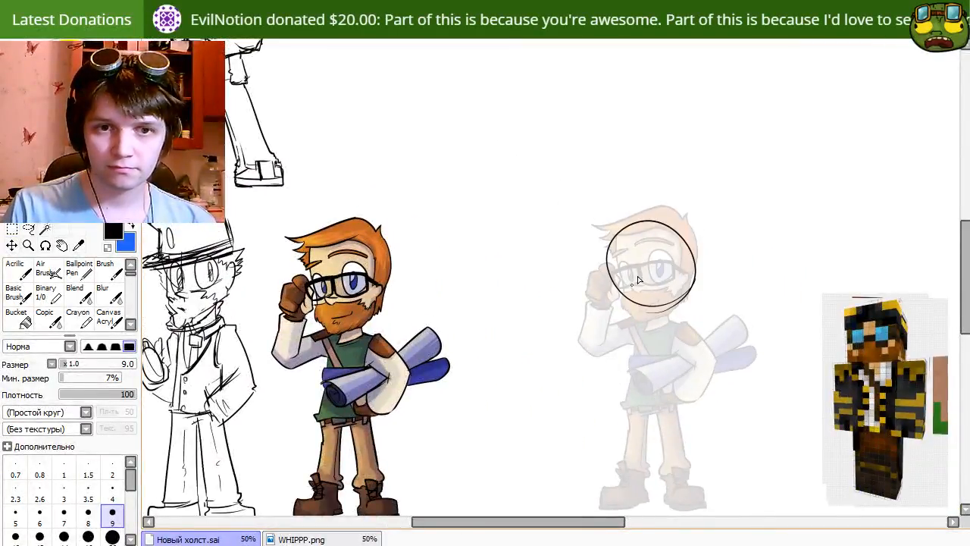
pyautogui.moveTo(677, 267)
pyautogui.mouseDown()
pyautogui.moveTo(627, 288)
pyautogui.moveTo(644, 298)
pyautogui.mouseUp()
pyautogui.rightClick(635, 265)
pyautogui.hotkey('ctrl', 'z')
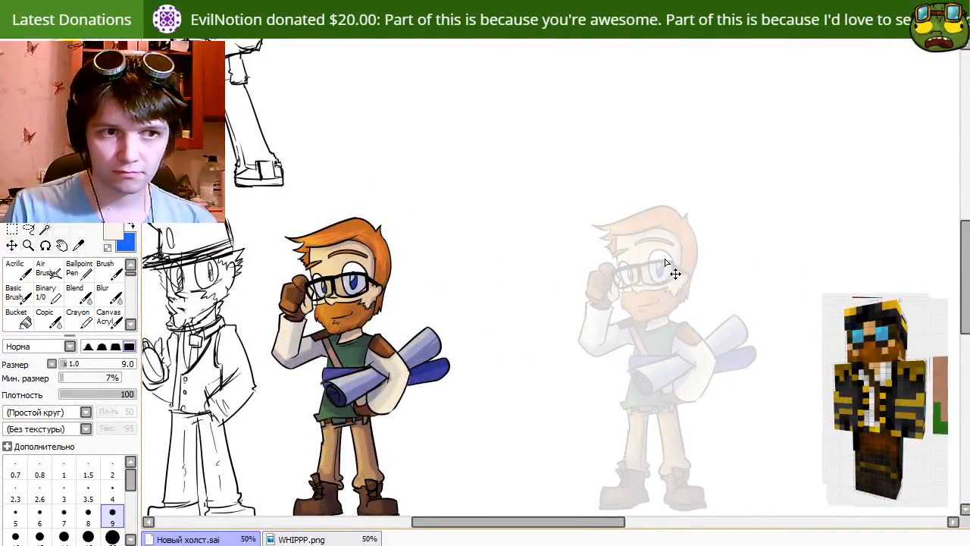
pyautogui.rightClick(371, 286)
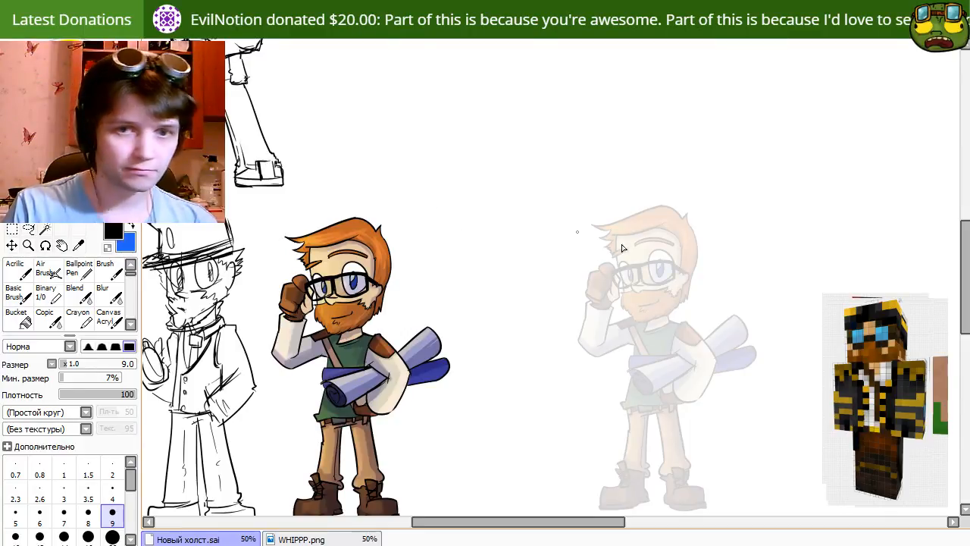
pyautogui.moveTo(635, 269)
pyautogui.mouseDown()
pyautogui.moveTo(669, 256)
pyautogui.moveTo(654, 283)
pyautogui.moveTo(671, 293)
pyautogui.moveTo(652, 297)
pyautogui.mouseUp()
pyautogui.hotkey('ctrl', 'z')
pyautogui.hotkey('ctrl', 'z')
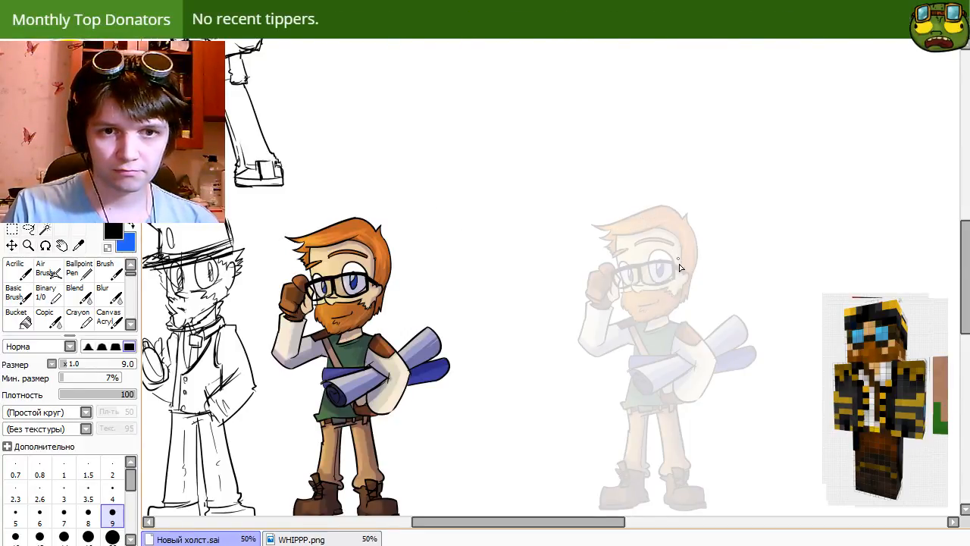
# Draw a head circle with a vertical centre line over the faded reference's head.
pyautogui.moveTo(657, 218); pyautogui.dragTo(658, 219)
pyautogui.hotkey('ctrl', 'z')
pyautogui.moveTo(612, 260)
pyautogui.mouseDown()
pyautogui.moveTo(620, 252)
pyautogui.moveTo(688, 268)
pyautogui.moveTo(615, 261)
pyautogui.moveTo(656, 307)
pyautogui.mouseUp()
pyautogui.hotkey('ctrl', 'z')
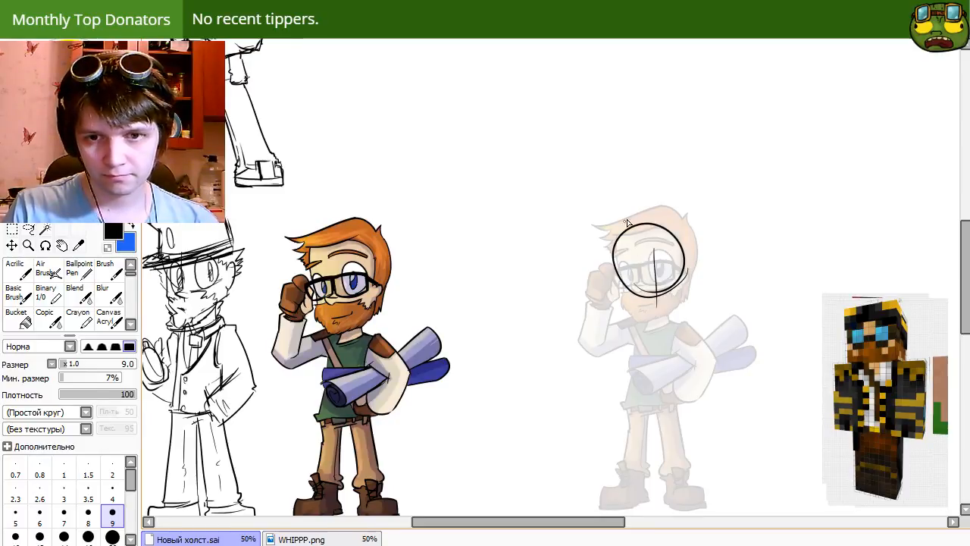
# Redraw the face's centre line closer to the front of the head and sketch a bushy beard outline beneath the circle.
pyautogui.moveTo(732, 324); pyautogui.dragTo(691, 276)
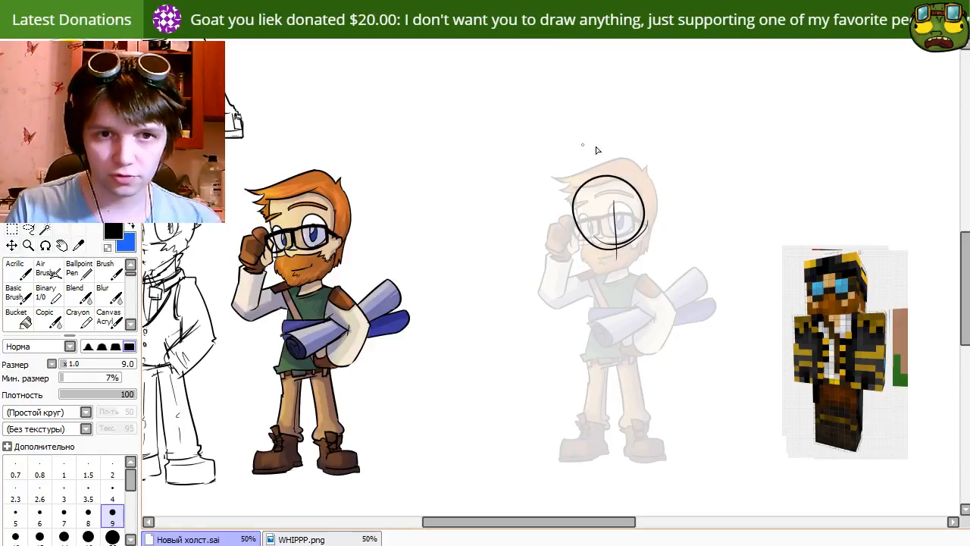
pyautogui.press('e')
pyautogui.moveTo(614, 201)
pyautogui.mouseDown()
pyautogui.moveTo(616, 231)
pyautogui.moveTo(596, 231)
pyautogui.moveTo(595, 222)
pyautogui.moveTo(598, 271)
pyautogui.moveTo(583, 243)
pyautogui.moveTo(595, 280)
pyautogui.moveTo(589, 258)
pyautogui.moveTo(578, 260)
pyautogui.moveTo(646, 238)
pyautogui.moveTo(595, 283)
pyautogui.moveTo(619, 281)
pyautogui.mouseUp()
pyautogui.hotkey('ctrl', 'z')
pyautogui.moveTo(621, 284)
pyautogui.mouseDown()
pyautogui.moveTo(639, 262)
pyautogui.moveTo(626, 274)
pyautogui.moveTo(637, 262)
pyautogui.moveTo(618, 275)
pyautogui.moveTo(583, 276)
pyautogui.moveTo(577, 267)
pyautogui.moveTo(635, 238)
pyautogui.mouseUp()
pyautogui.press('e')
pyautogui.press('n')
pyautogui.press('e')
pyautogui.press('n')
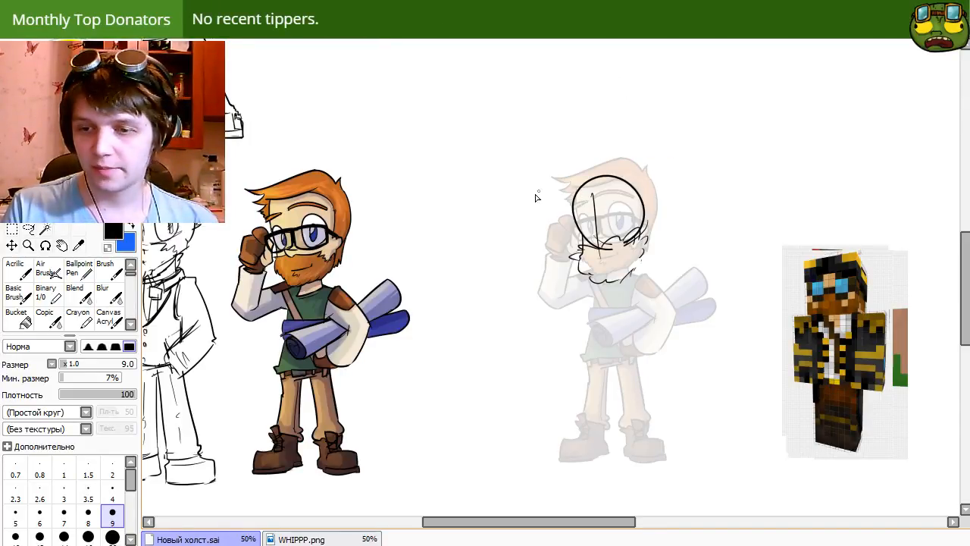
# Erase the centre line inside the head circle and draw two round goggle lenses above the beard.
pyautogui.press('e')
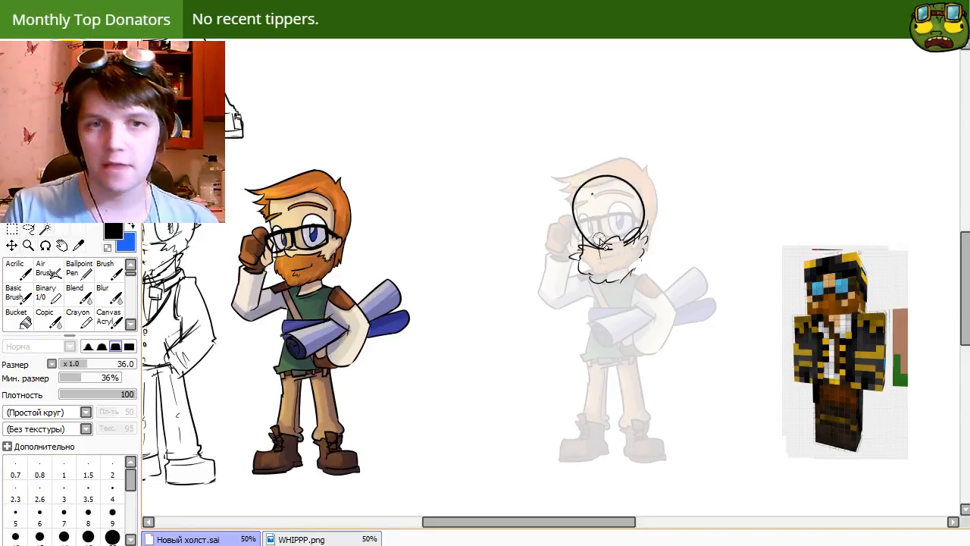
pyautogui.press('n')
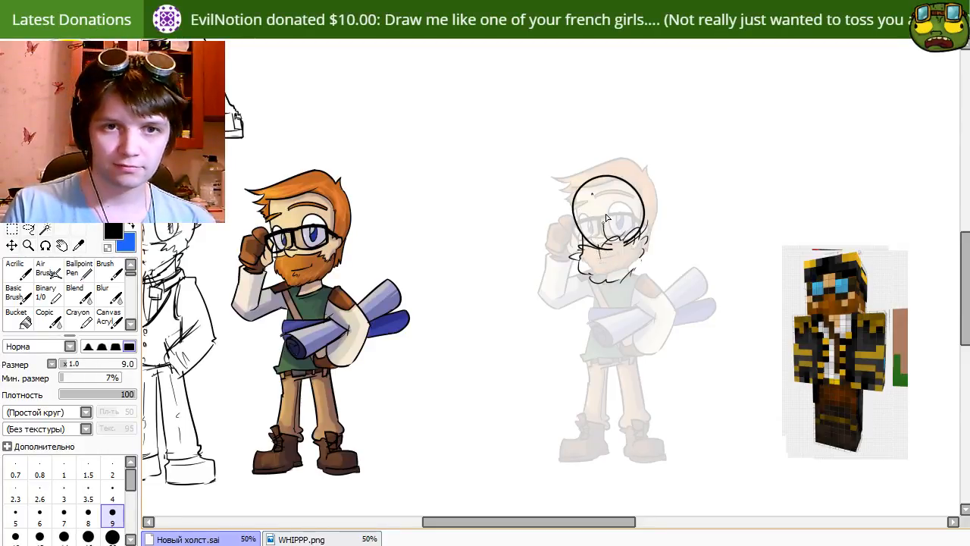
pyautogui.hotkey('ctrl', 'z')
pyautogui.moveTo(606, 217)
pyautogui.mouseDown()
pyautogui.moveTo(577, 190)
pyautogui.moveTo(548, 225)
pyautogui.moveTo(583, 232)
pyautogui.mouseUp()
pyautogui.hotkey('ctrl', 'z')
pyautogui.hotkey('ctrl', 'z')
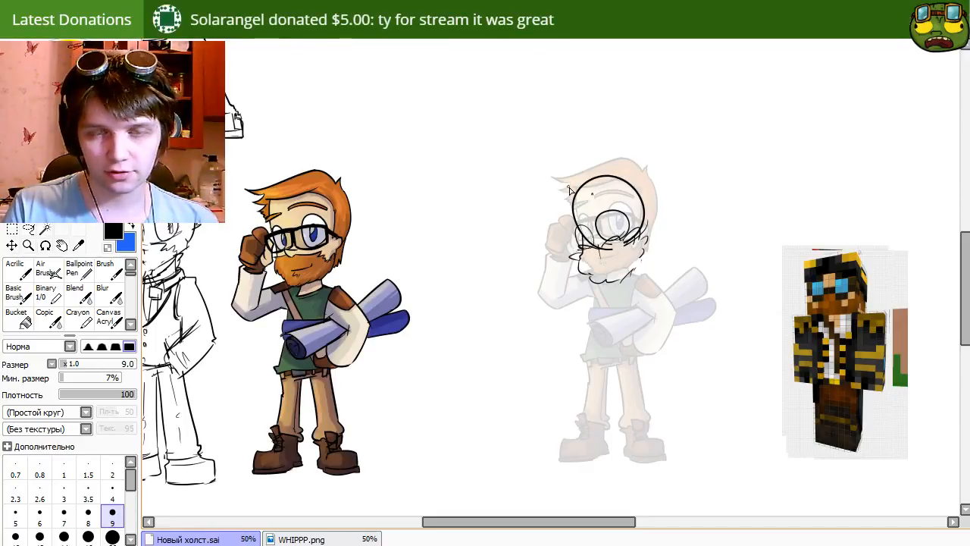
# Sketch a jagged tuft in front of the forehead and curved headwear lines across the top of the head circle.
pyautogui.moveTo(558, 194)
pyautogui.mouseDown()
pyautogui.moveTo(644, 179)
pyautogui.moveTo(644, 192)
pyautogui.mouseUp()
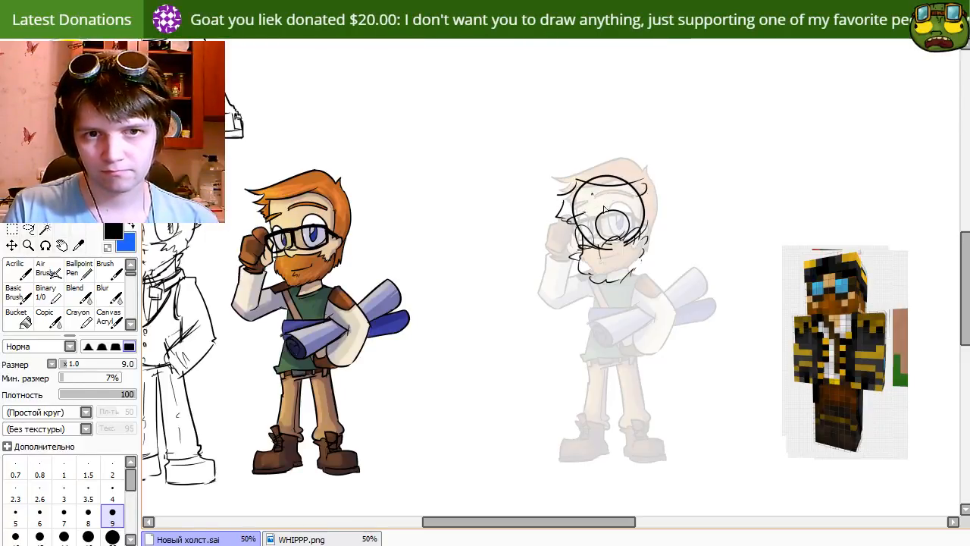
pyautogui.press('e')
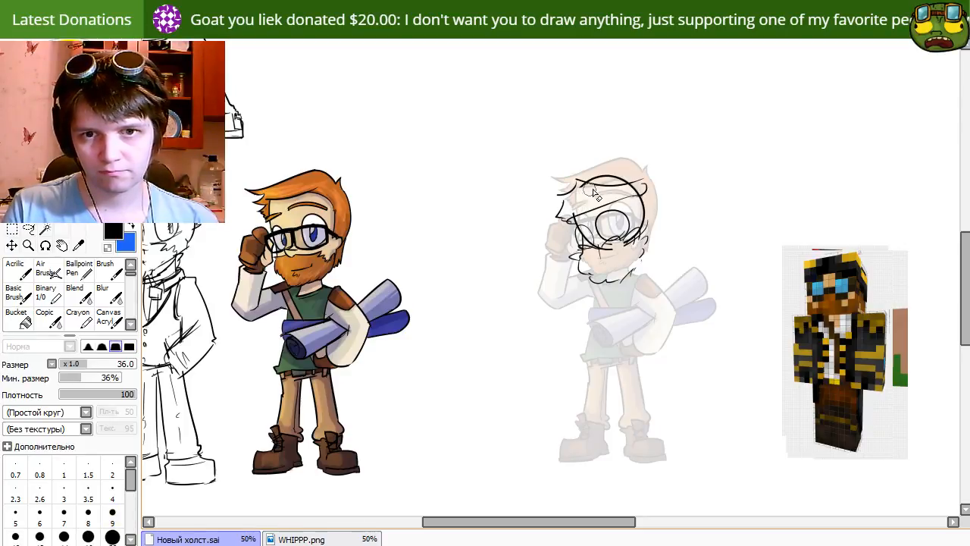
pyautogui.press('n')
pyautogui.moveTo(577, 184); pyautogui.dragTo(646, 178)
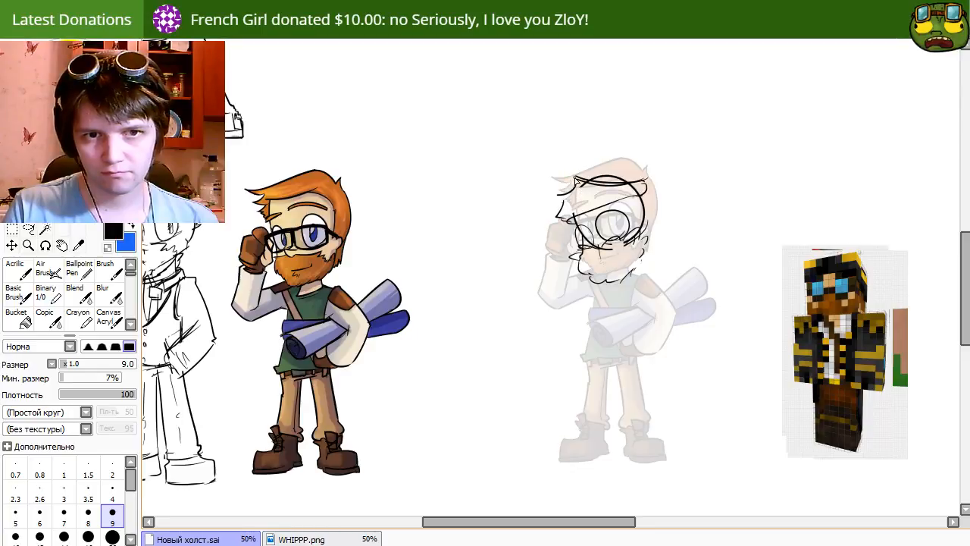
# Add outer strokes to the forehead tuft, a slanted brow above the large lens, and the goggles' bridge and strap.
pyautogui.moveTo(565, 188); pyautogui.dragTo(554, 220)
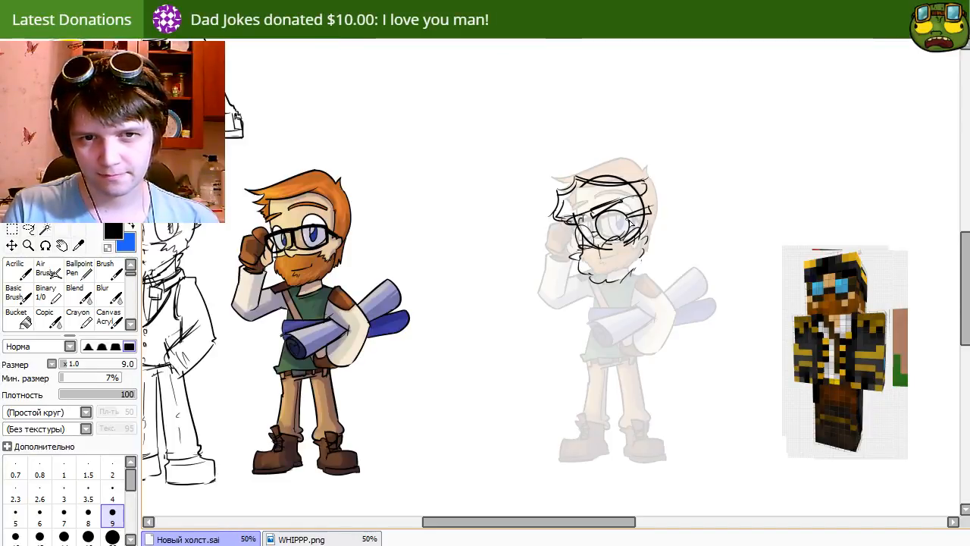
pyautogui.moveTo(629, 221)
pyautogui.mouseDown()
pyautogui.moveTo(685, 208)
pyautogui.moveTo(555, 250)
pyautogui.mouseUp()
pyautogui.scroll(2, 555, 246)
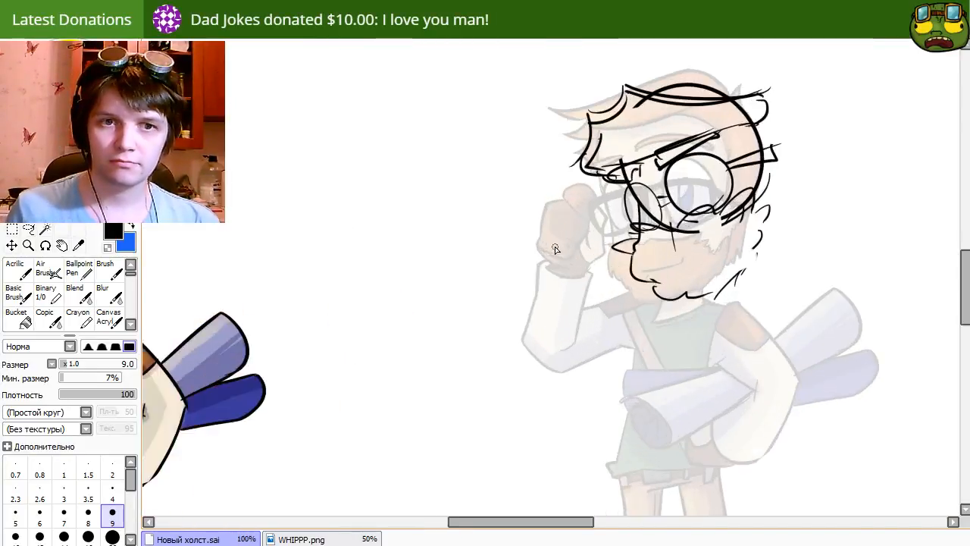
# Move the head sketch onto the faint reference figure's head and rotate it slightly clockwise.
pyautogui.scroll(-1, 654, 311)
pyautogui.moveTo(653, 312); pyautogui.dragTo(551, 299)
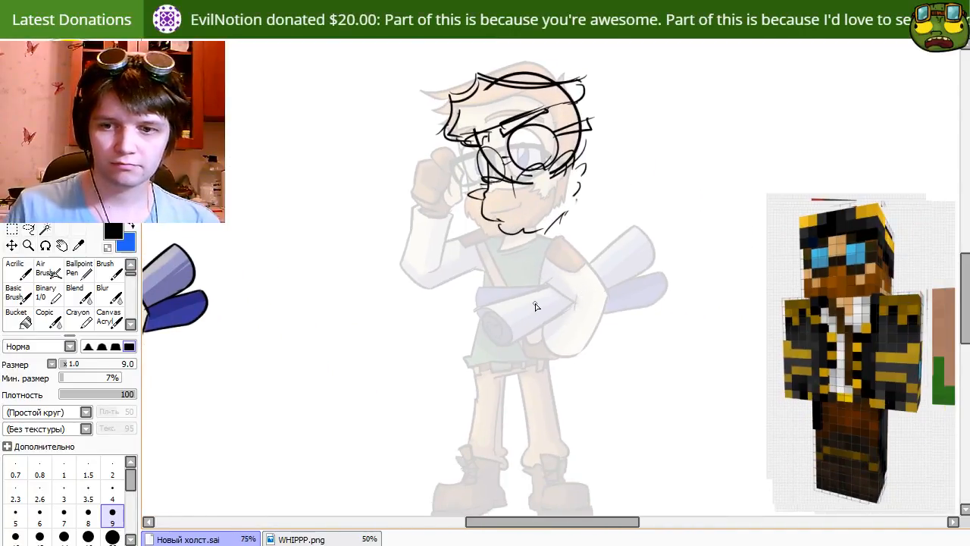
pyautogui.hotkey('ctrl', 't')
pyautogui.moveTo(685, 219); pyautogui.dragTo(684, 172)
pyautogui.press('Return')
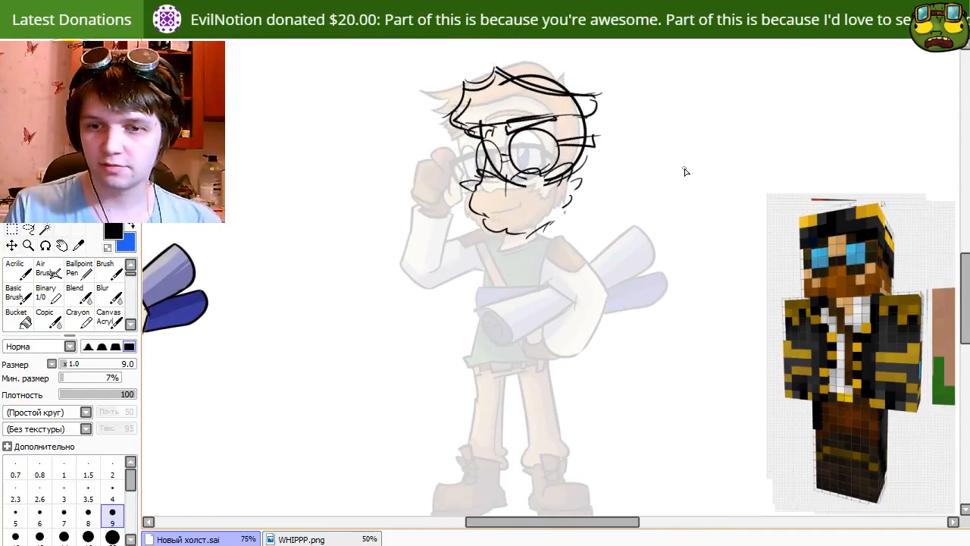
pyautogui.moveTo(649, 201)
pyautogui.mouseDown()
pyautogui.moveTo(641, 264)
pyautogui.moveTo(612, 260)
pyautogui.mouseUp()
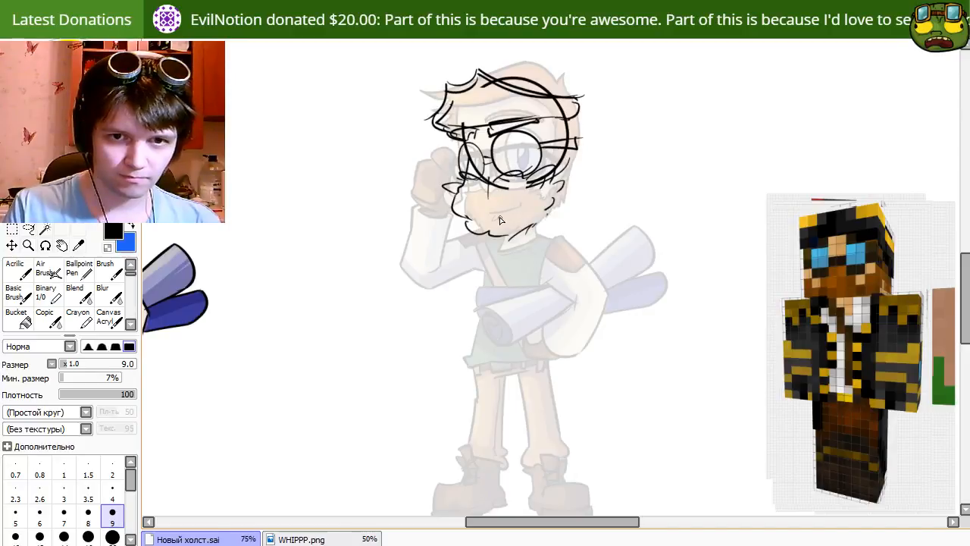
# Reposition the head sketch over the reference head and enlarge it slightly with a transform.
pyautogui.moveTo(477, 214)
pyautogui.mouseDown()
pyautogui.moveTo(494, 216)
pyautogui.moveTo(512, 196)
pyautogui.moveTo(461, 199)
pyautogui.mouseUp()
pyautogui.hotkey('ctrl', 'z')
pyautogui.moveTo(538, 236)
pyautogui.mouseDown()
pyautogui.moveTo(463, 228)
pyautogui.moveTo(533, 234)
pyautogui.mouseUp()
pyautogui.hotkey('ctrl', 't')
pyautogui.moveTo(587, 66); pyautogui.dragTo(601, 58)
pyautogui.press('Return')
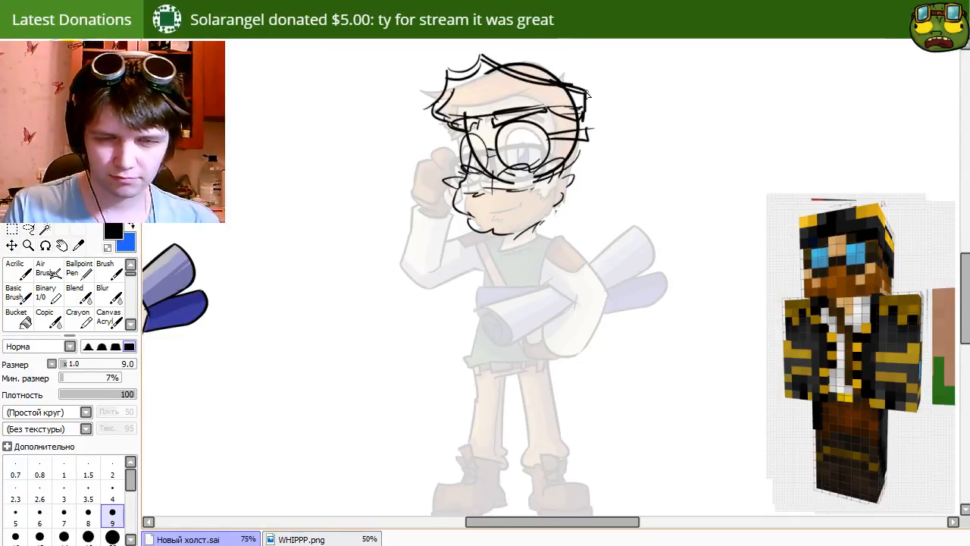
# Erase the stray lines in the small goggle lens and redraw both lenses as cleaner, bolder circles.
pyautogui.press('e')
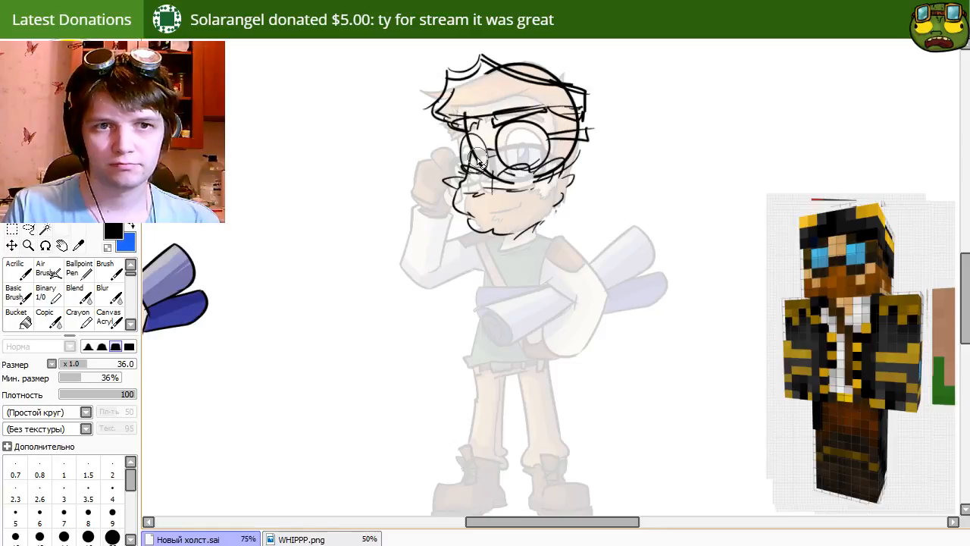
pyautogui.press('n')
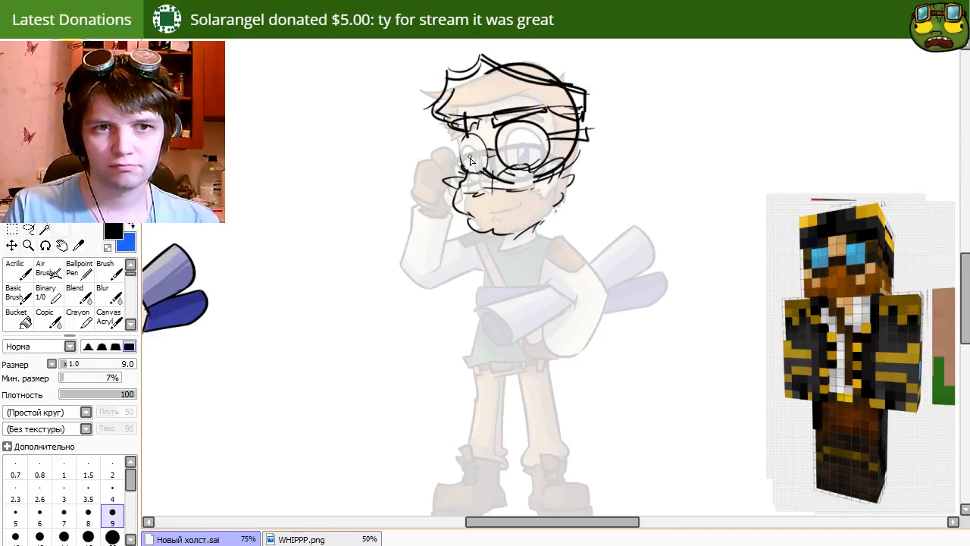
pyautogui.moveTo(459, 168)
pyautogui.mouseDown()
pyautogui.moveTo(482, 182)
pyautogui.moveTo(482, 157)
pyautogui.mouseUp()
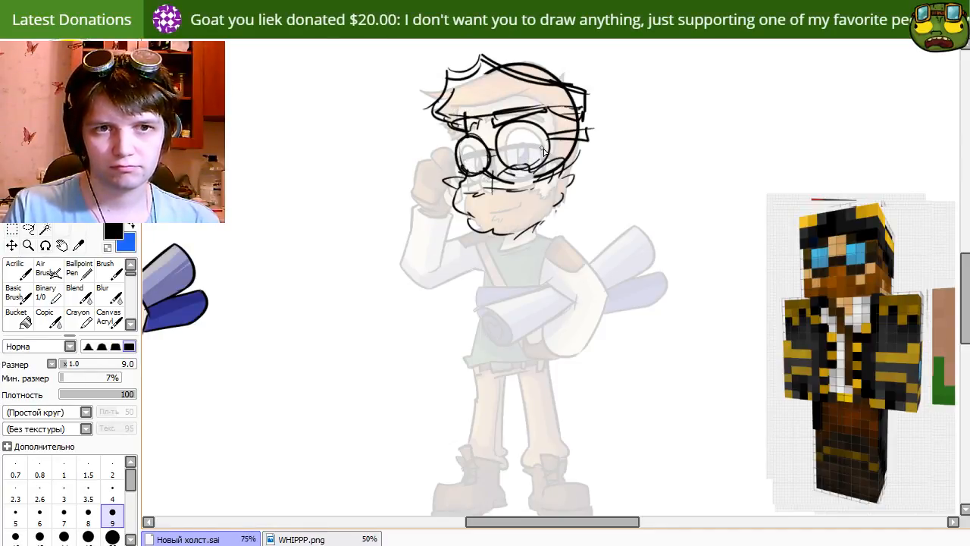
pyautogui.moveTo(543, 152); pyautogui.dragTo(510, 156)
# Erase the construction lines beneath the goggles and draw a curved moustache line across the upper beard.
pyautogui.press('e')
pyautogui.moveTo(485, 190)
pyautogui.mouseDown()
pyautogui.moveTo(531, 189)
pyautogui.moveTo(493, 193)
pyautogui.moveTo(466, 181)
pyautogui.moveTo(490, 186)
pyautogui.mouseUp()
pyautogui.press('n')
pyautogui.press('e')
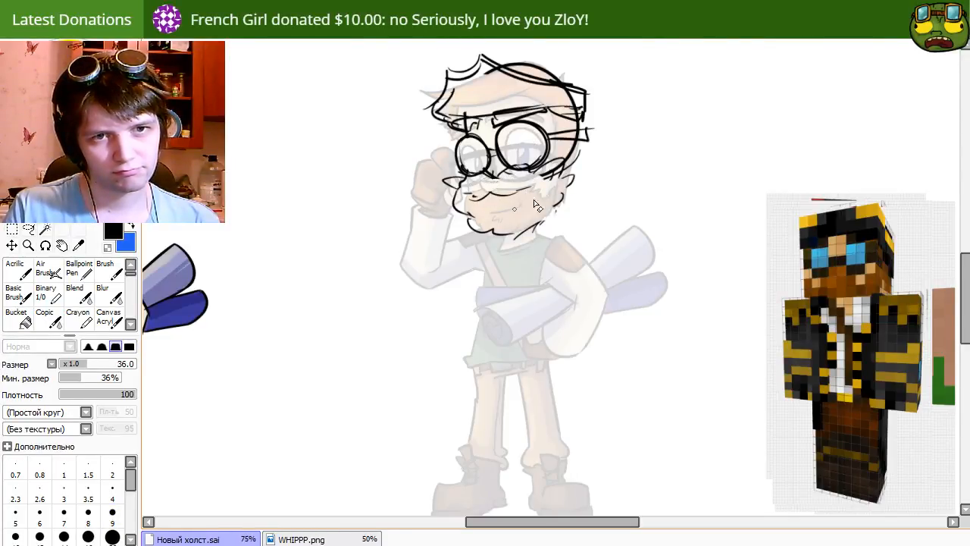
pyautogui.press('n')
# Shift the head sketch down toward the front of the reference figure and stretch it slightly taller.
pyautogui.moveTo(547, 223)
pyautogui.mouseDown()
pyautogui.moveTo(530, 251)
pyautogui.moveTo(541, 244)
pyautogui.mouseUp()
pyautogui.hotkey('ctrl', 't')
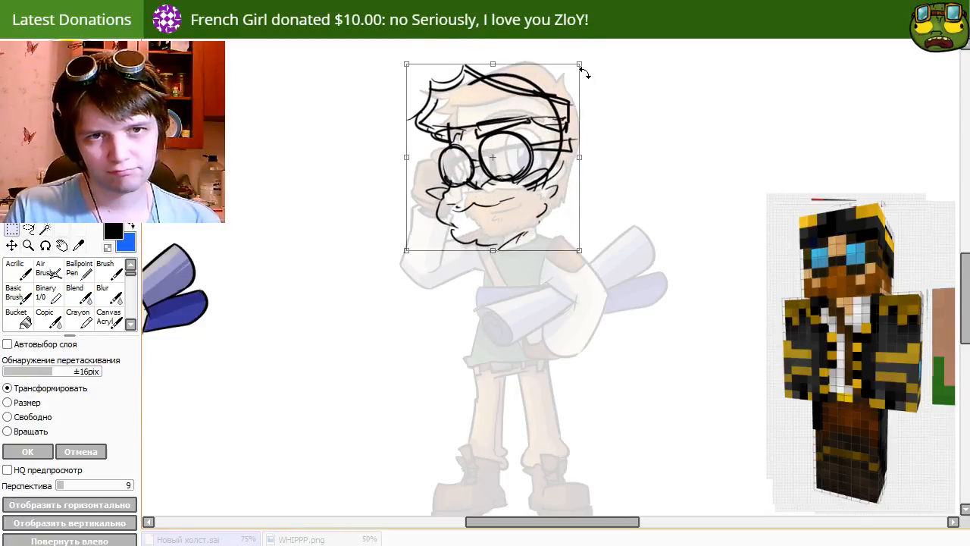
pyautogui.moveTo(583, 65); pyautogui.dragTo(579, 56)
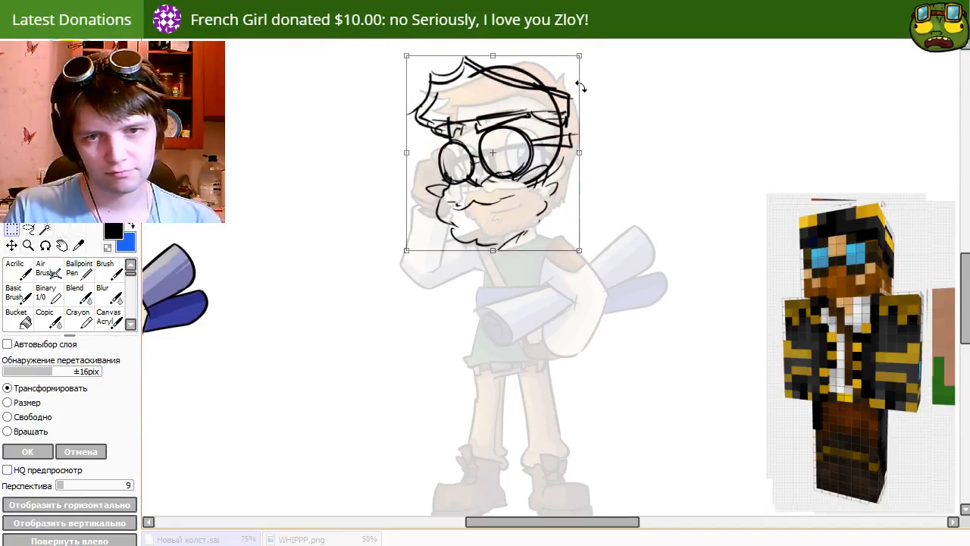
pyautogui.press('Return')
pyautogui.moveTo(478, 258)
pyautogui.mouseDown()
pyautogui.moveTo(466, 250)
pyautogui.moveTo(476, 256)
pyautogui.mouseUp()
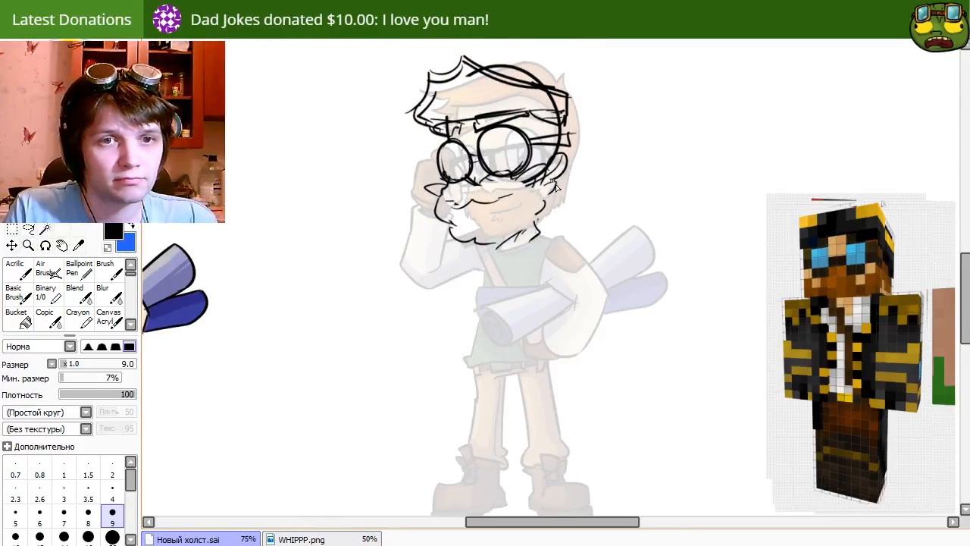
# Clean up and redraw the ear behind the goggles, and sketch wavy hair lobes down the back of the head.
pyautogui.press('e')
pyautogui.moveTo(559, 168); pyautogui.dragTo(562, 169)
pyautogui.press('n')
pyautogui.hotkey('ctrl', 'z')
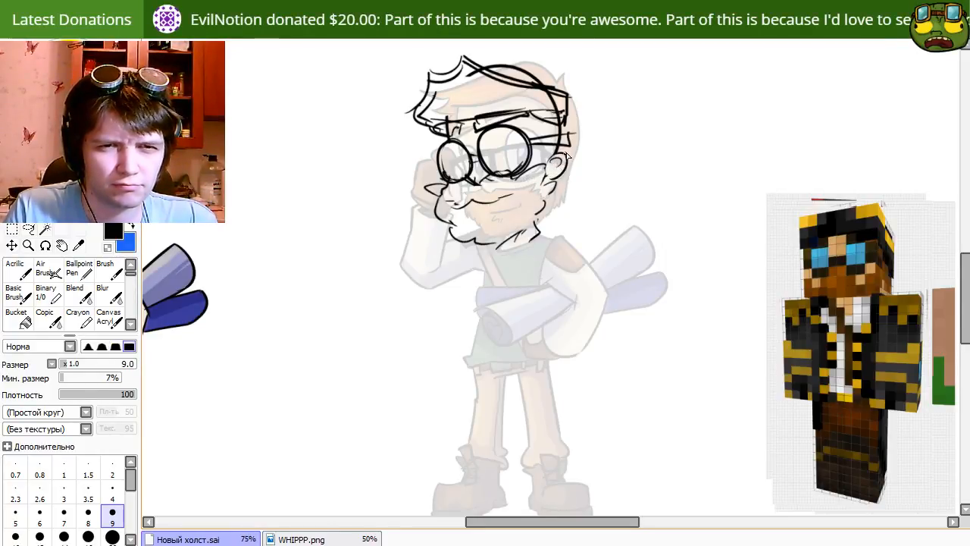
pyautogui.moveTo(569, 116); pyautogui.dragTo(575, 134)
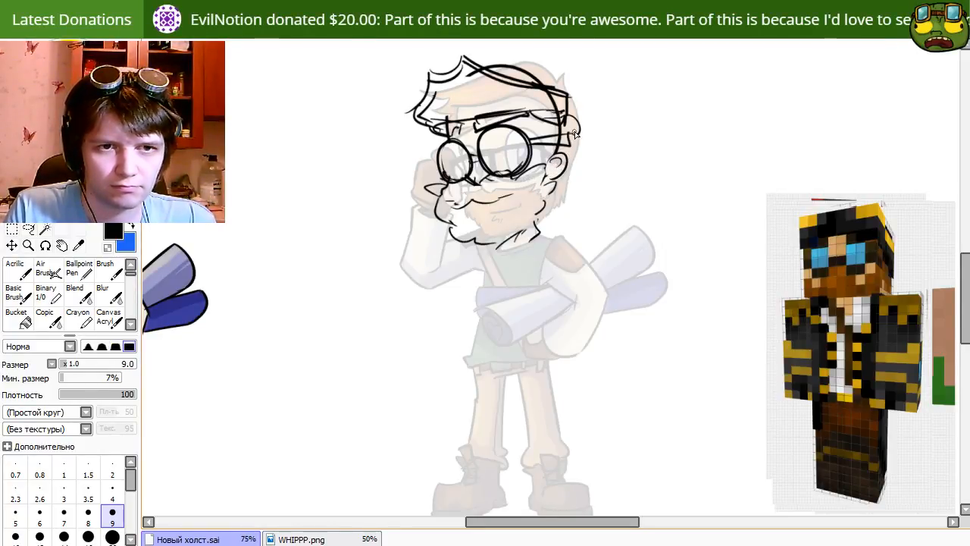
pyautogui.moveTo(576, 170); pyautogui.dragTo(563, 188)
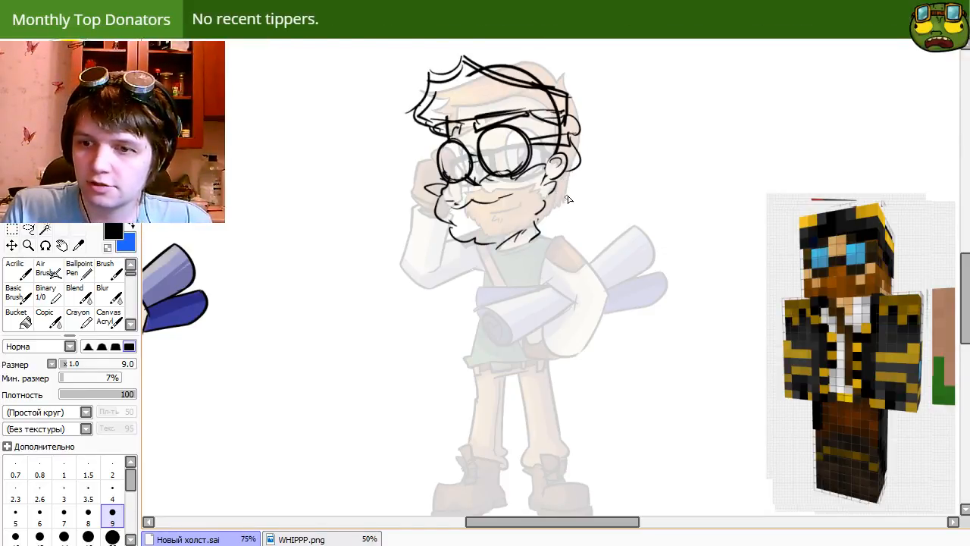
pyautogui.moveTo(573, 164); pyautogui.dragTo(562, 198)
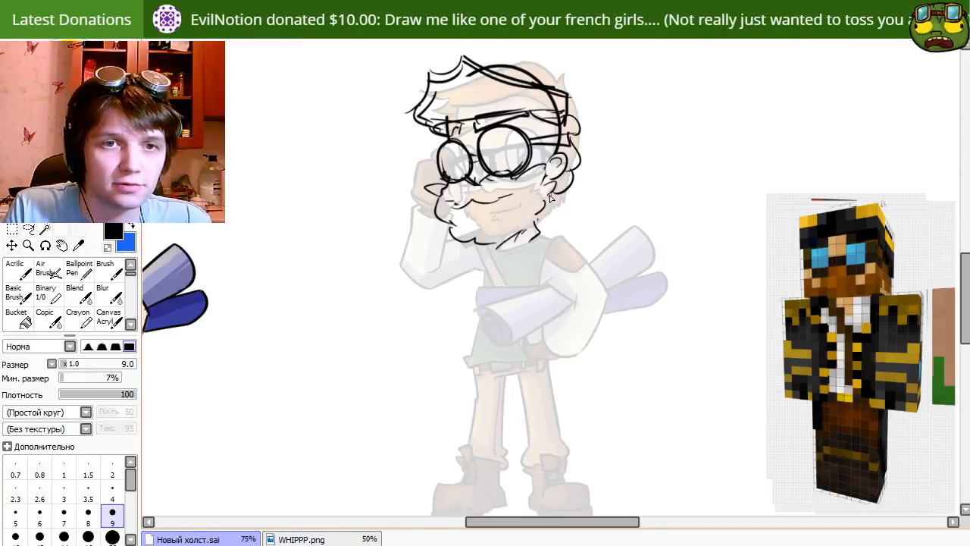
# Erase the head circle's line across the goggle strap and add hatched detail to the strap.
pyautogui.press('e')
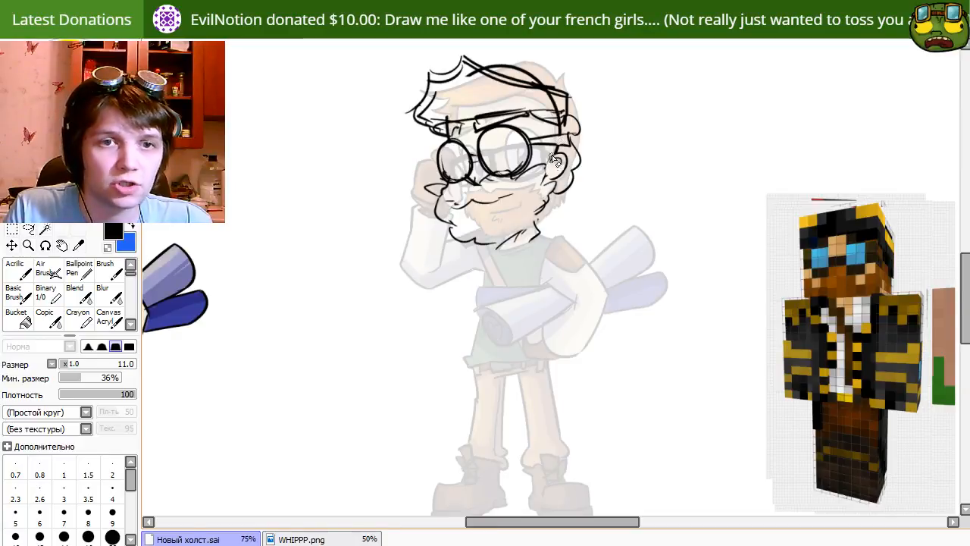
pyautogui.press('n')
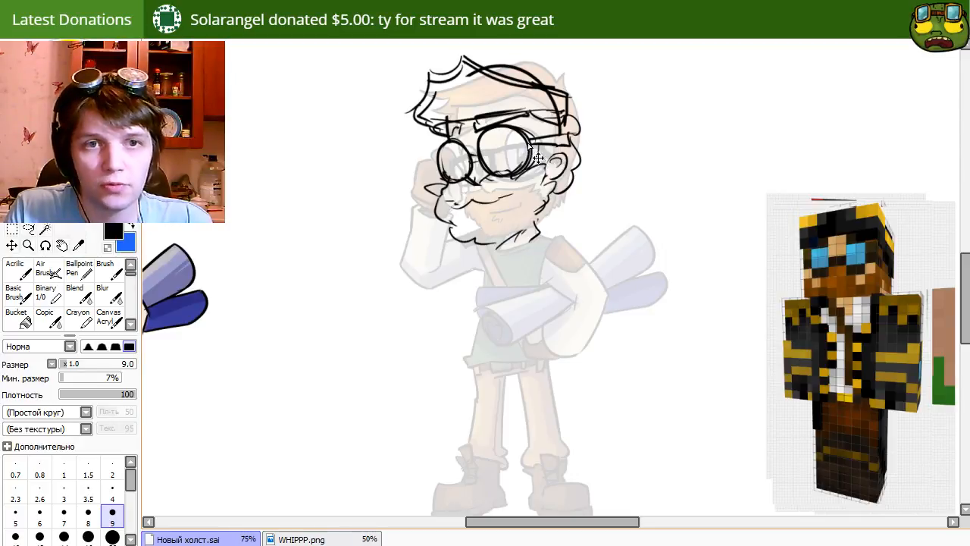
pyautogui.press('e')
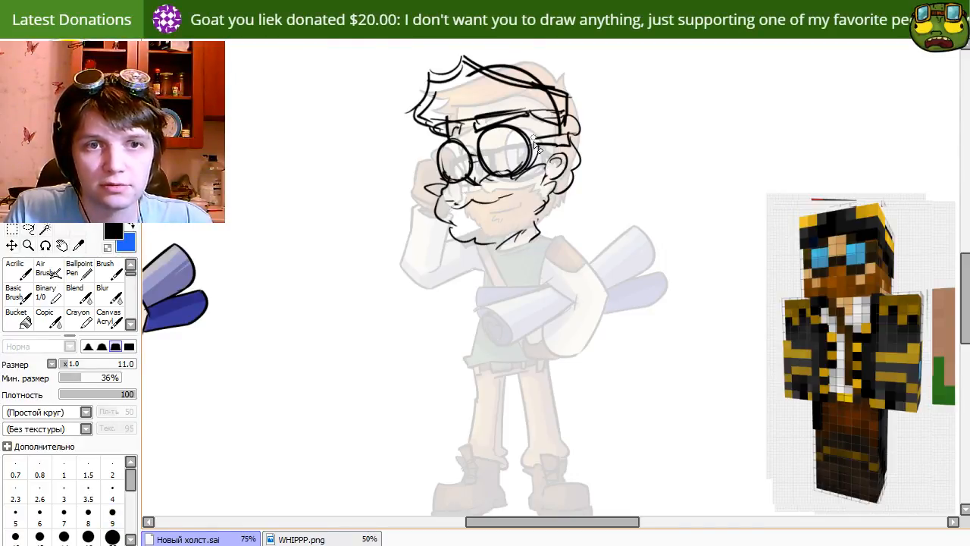
pyautogui.press('n')
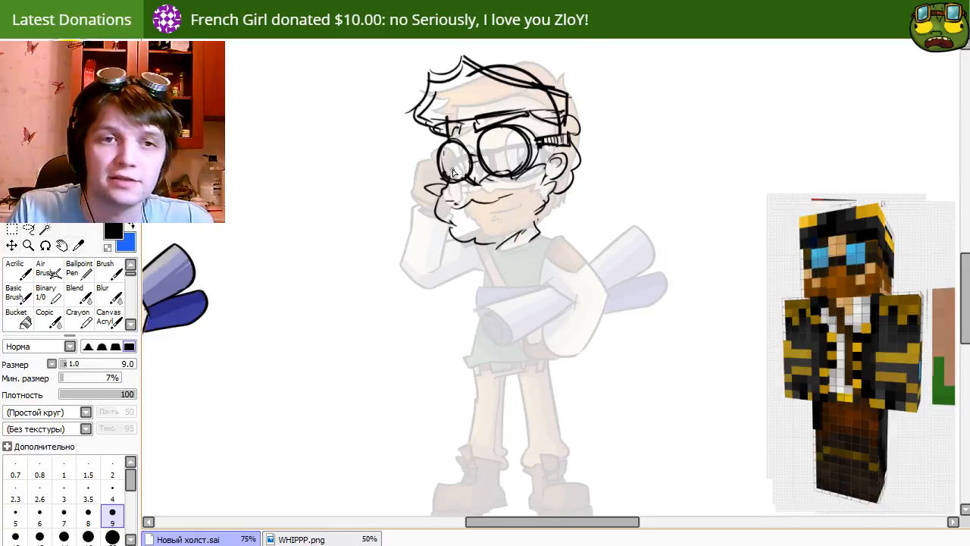
pyautogui.moveTo(447, 150); pyautogui.dragTo(445, 168)
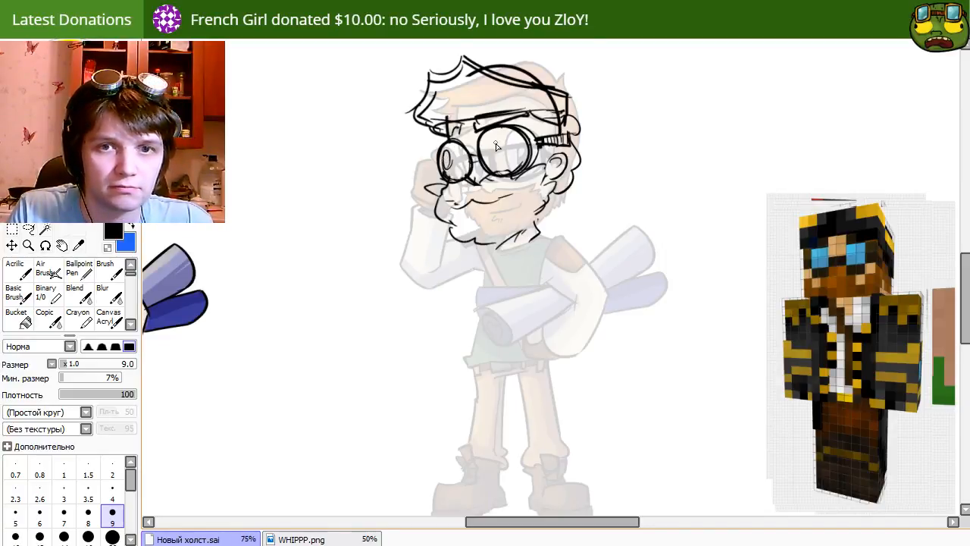
pyautogui.moveTo(495, 142)
pyautogui.mouseDown()
pyautogui.moveTo(492, 160)
pyautogui.moveTo(446, 174)
pyautogui.moveTo(495, 147)
pyautogui.moveTo(518, 166)
pyautogui.mouseUp()
pyautogui.hotkey('ctrl', 'z')
pyautogui.hotkey('ctrl', 'z')
pyautogui.hotkey('ctrl', 'z')
pyautogui.hotkey('ctrl', 'z')
pyautogui.hotkey('ctrl', 'z')
pyautogui.hotkey('ctrl', 'z')
pyautogui.hotkey('ctrl', 'z')
pyautogui.hotkey('ctrl', 'z')
# Fill both goggle lenses black with the Bucket, leaving a small outlined highlight in each lens.
pyautogui.click(19, 318)
pyautogui.click(461, 176)
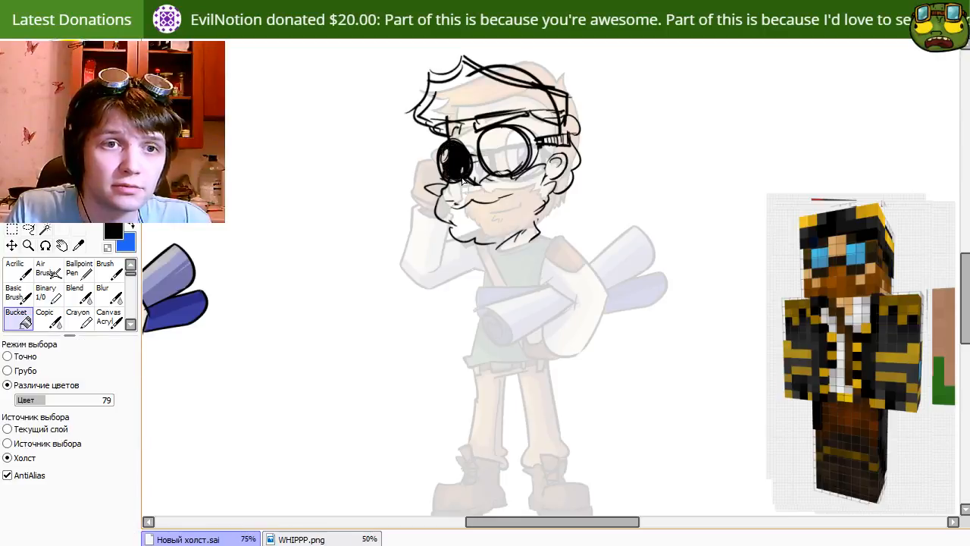
pyautogui.press('n')
pyautogui.moveTo(499, 134); pyautogui.dragTo(486, 155)
pyautogui.hotkey('ctrl', 'z')
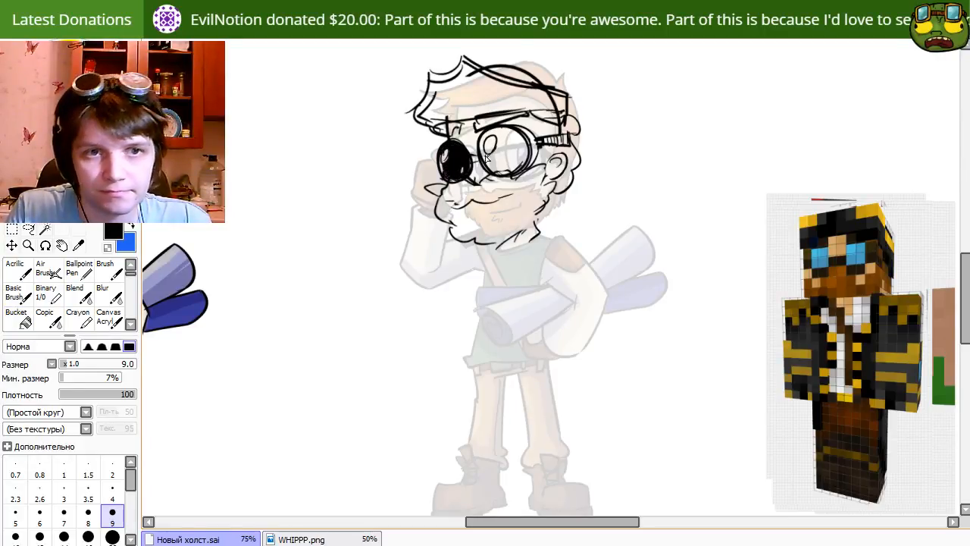
pyautogui.press('b')
pyautogui.click(517, 158)
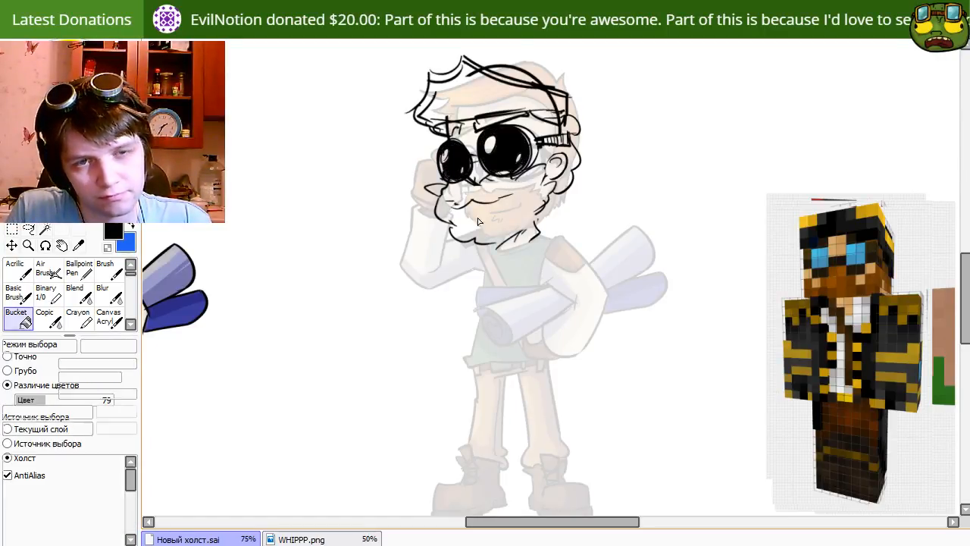
# Add short hair strokes inside the beard, undo the shoulder line and clean up stray lines with the eraser.
pyautogui.press('n')
pyautogui.moveTo(474, 217); pyautogui.dragTo(469, 227)
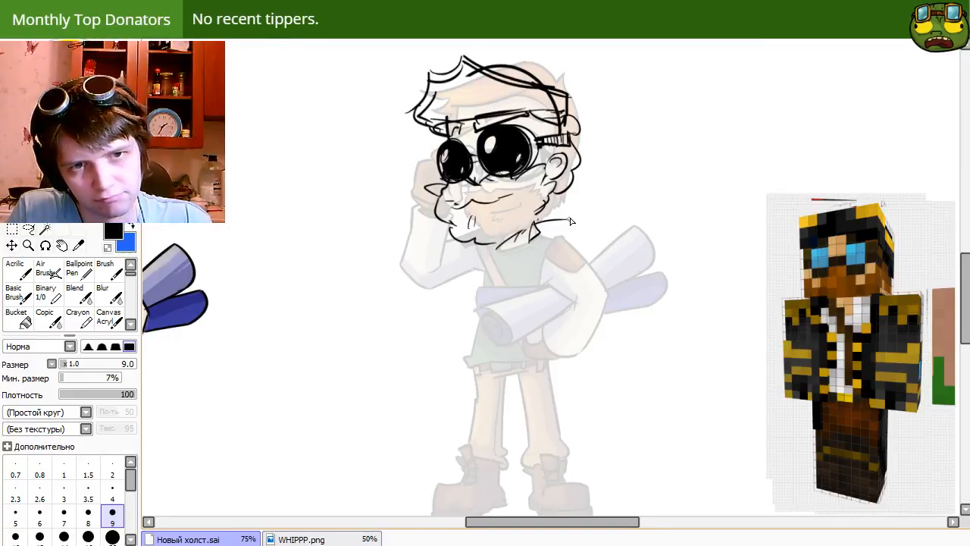
pyautogui.hotkey('ctrl', 'z')
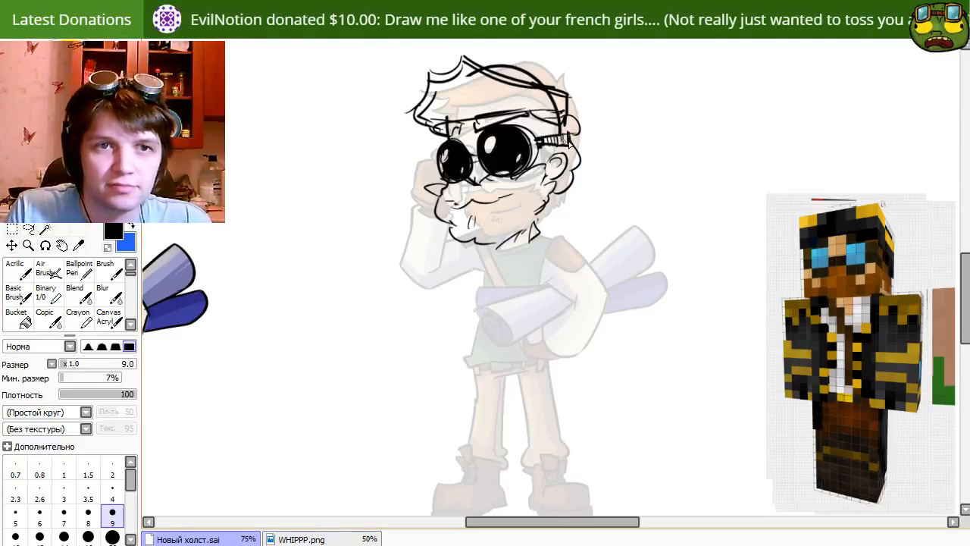
pyautogui.press('e')
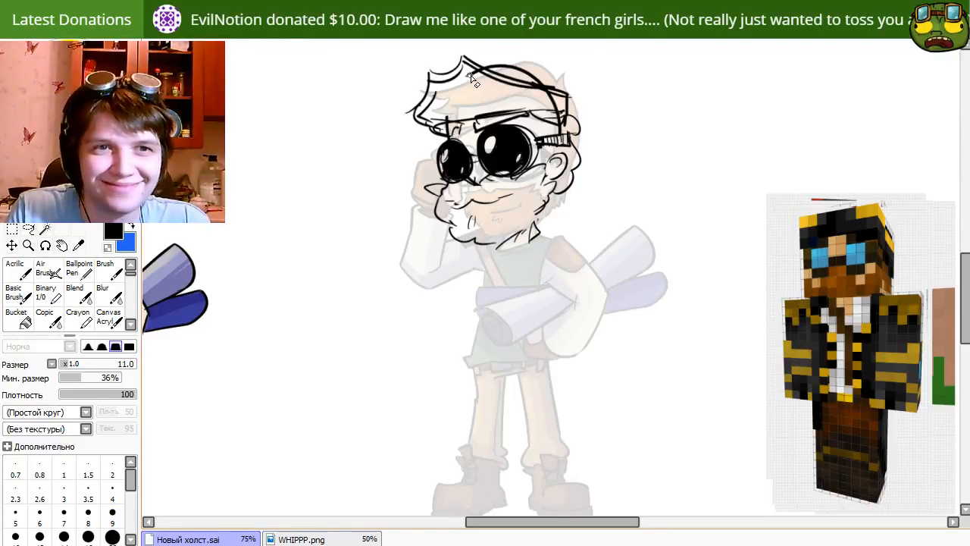
pyautogui.press('n')
# Sketch a high collar band beneath the beard and a pointed coat lapel behind it, shaded with hatching.
pyautogui.moveTo(547, 274)
pyautogui.mouseDown()
pyautogui.moveTo(468, 226)
pyautogui.moveTo(445, 226)
pyautogui.moveTo(473, 286)
pyautogui.moveTo(568, 275)
pyautogui.mouseUp()
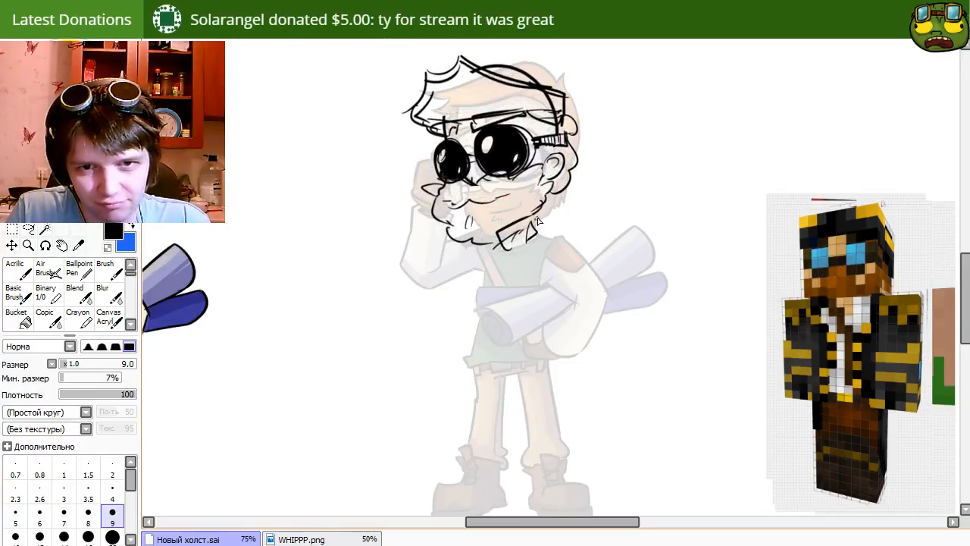
pyautogui.moveTo(515, 260)
pyautogui.mouseDown()
pyautogui.moveTo(529, 231)
pyautogui.moveTo(556, 219)
pyautogui.moveTo(542, 241)
pyautogui.moveTo(544, 207)
pyautogui.moveTo(550, 215)
pyautogui.moveTo(530, 216)
pyautogui.moveTo(556, 226)
pyautogui.moveTo(560, 215)
pyautogui.moveTo(506, 249)
pyautogui.mouseUp()
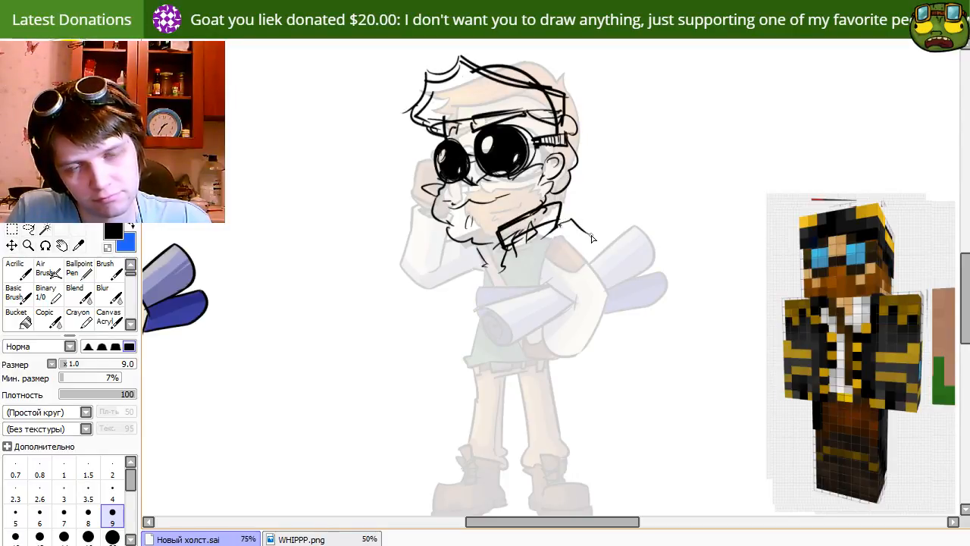
pyautogui.moveTo(591, 238); pyautogui.dragTo(560, 263)
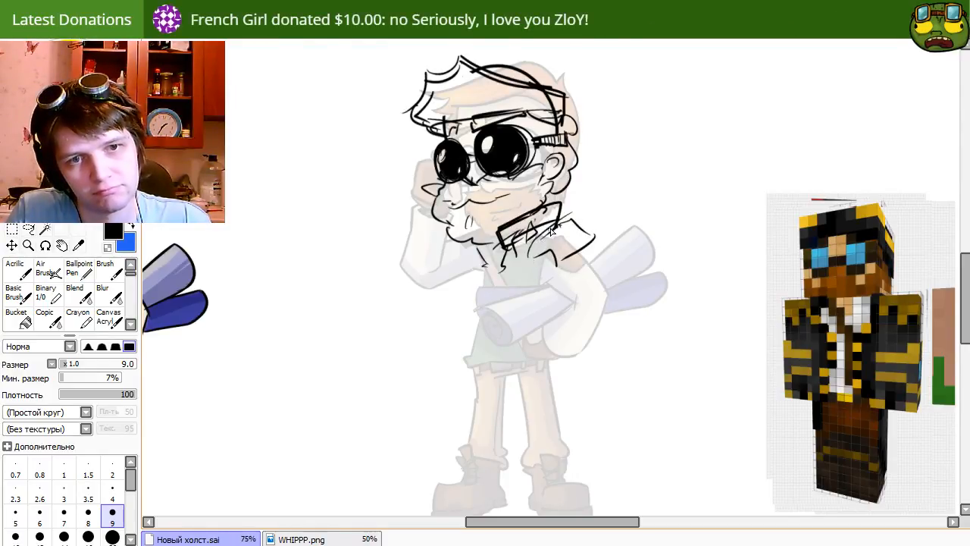
pyautogui.moveTo(554, 228); pyautogui.dragTo(540, 253)
# Sketch the torso's front line and a jagged front collar flap, and rotate the whole sketch slightly clockwise.
pyautogui.moveTo(436, 287)
pyautogui.mouseDown()
pyautogui.moveTo(494, 282)
pyautogui.moveTo(472, 281)
pyautogui.moveTo(492, 273)
pyautogui.moveTo(491, 345)
pyautogui.mouseUp()
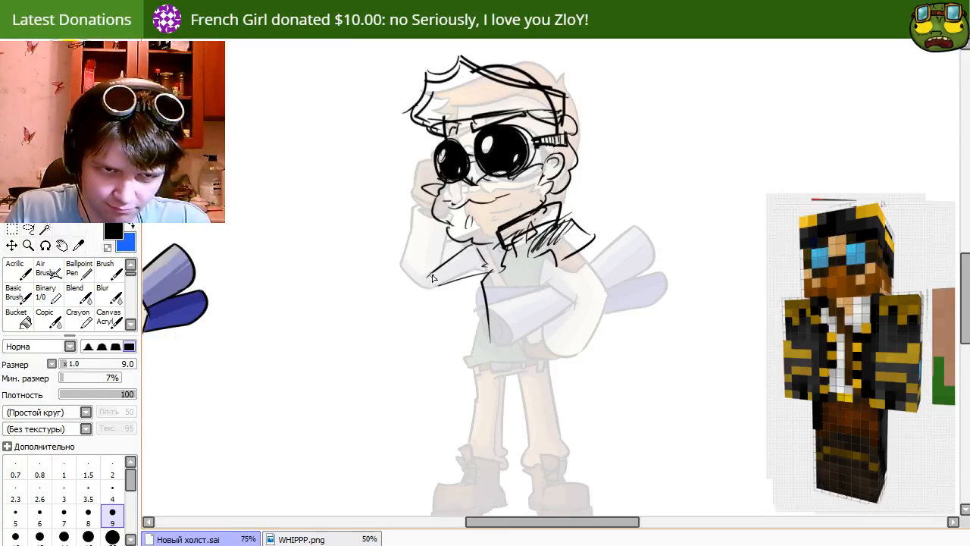
pyautogui.moveTo(443, 243); pyautogui.dragTo(456, 263)
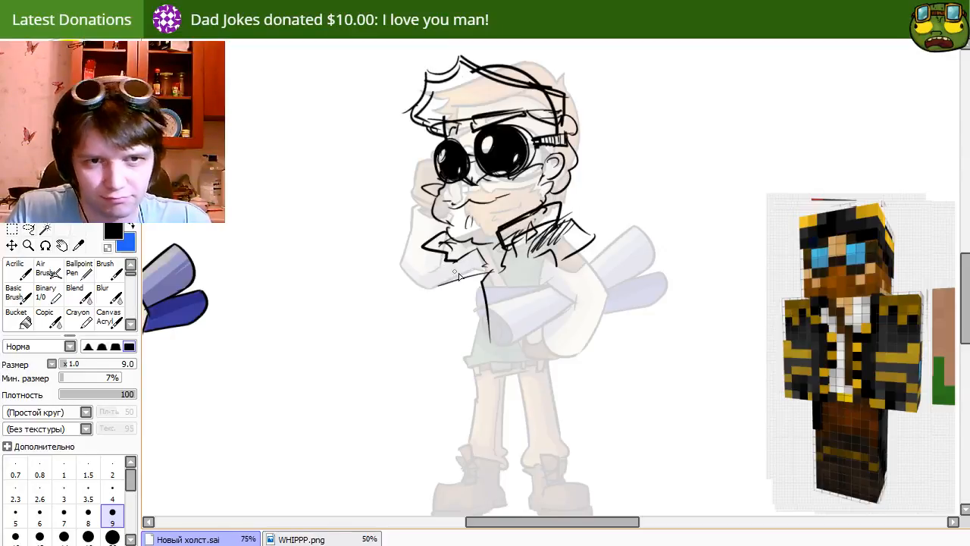
pyautogui.hotkey('ctrl', 't')
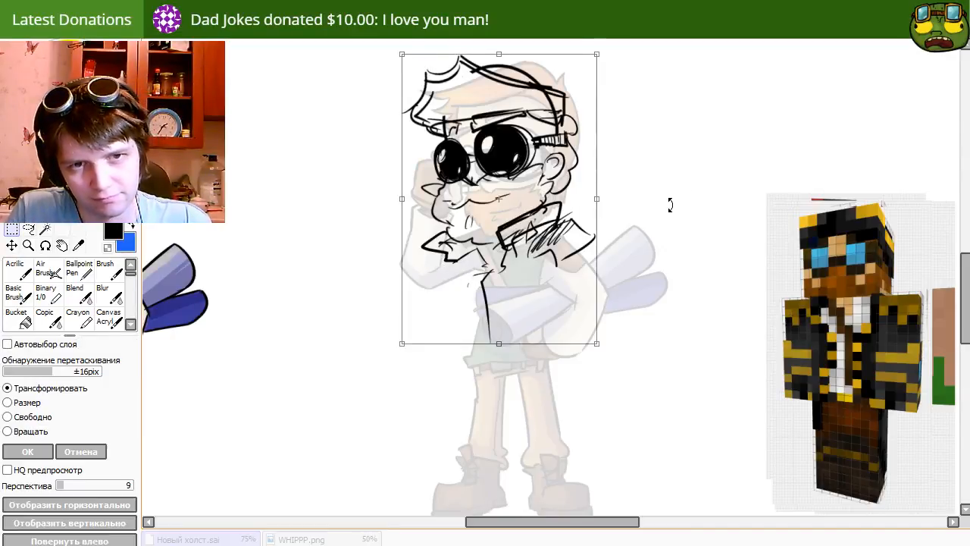
pyautogui.moveTo(669, 206); pyautogui.dragTo(691, 226)
pyautogui.press('Return')
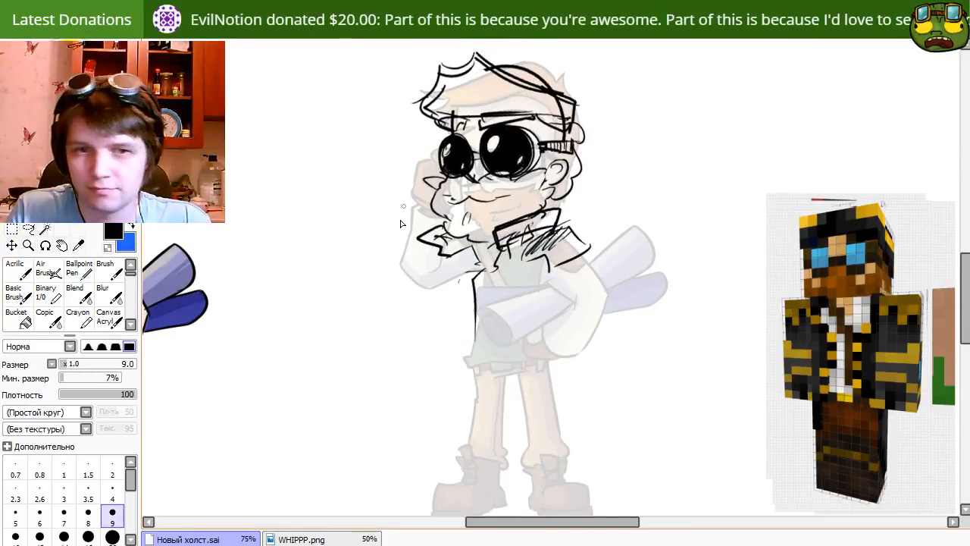
pyautogui.moveTo(447, 252)
pyautogui.mouseDown()
pyautogui.moveTo(426, 279)
pyautogui.moveTo(410, 277)
pyautogui.moveTo(466, 287)
pyautogui.mouseUp()
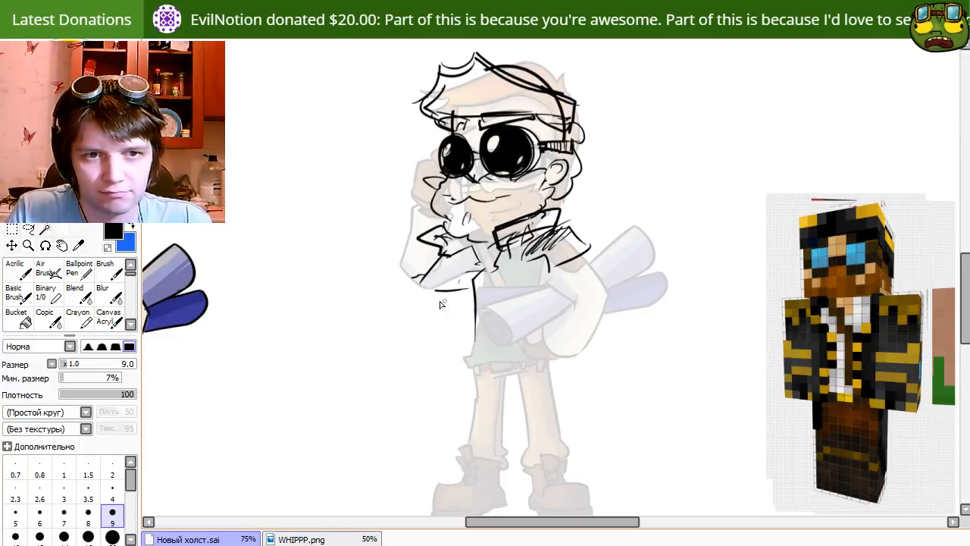
pyautogui.hotkey('ctrl', 'z')
pyautogui.hotkey('ctrl', 'z')
pyautogui.hotkey('ctrl', 'z')
# Sketch the far arm folded across the torso as an angular sleeve with a small circle inside, undoing the rejected strokes.
pyautogui.moveTo(440, 255)
pyautogui.mouseDown()
pyautogui.moveTo(415, 307)
pyautogui.moveTo(434, 294)
pyautogui.moveTo(470, 298)
pyautogui.moveTo(404, 315)
pyautogui.moveTo(407, 323)
pyautogui.moveTo(473, 326)
pyautogui.mouseUp()
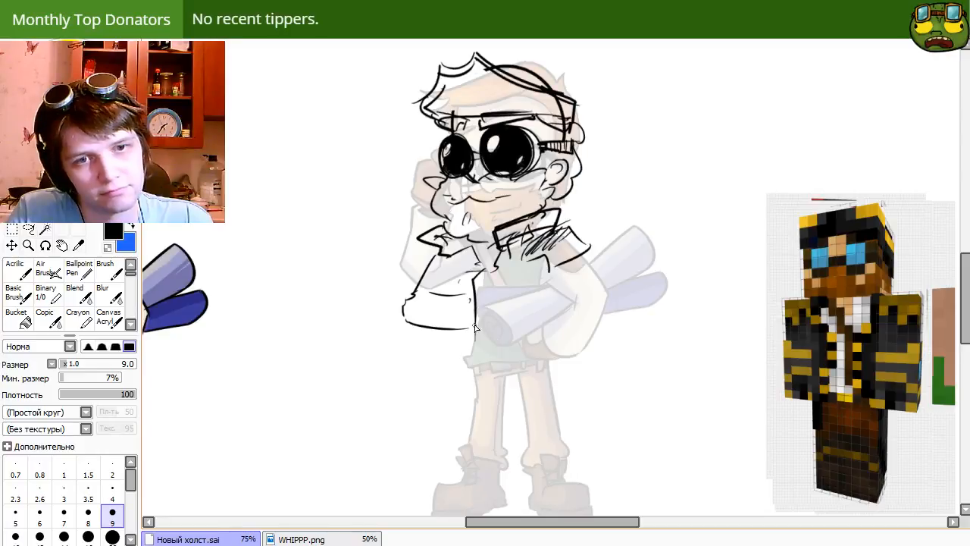
pyautogui.hotkey('ctrl', 'z')
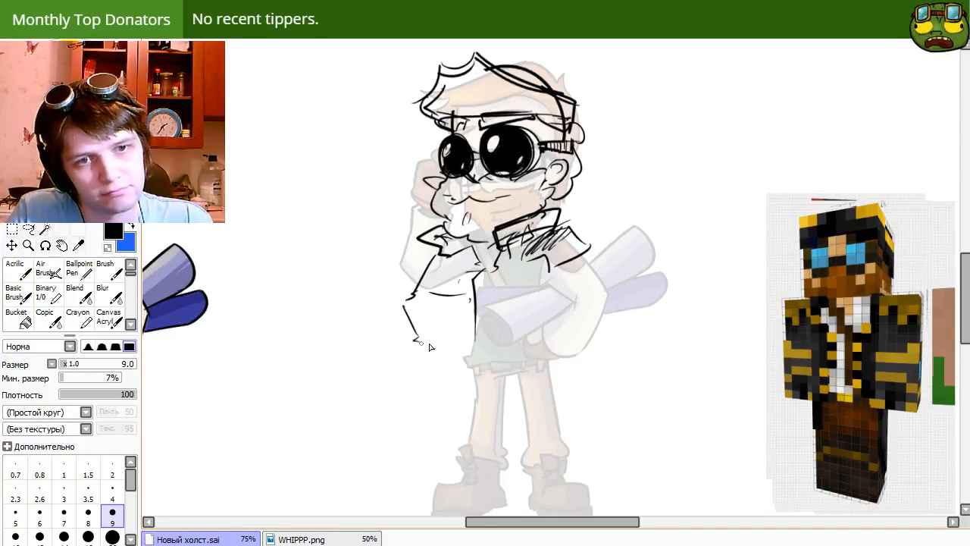
pyautogui.moveTo(416, 343); pyautogui.dragTo(476, 342)
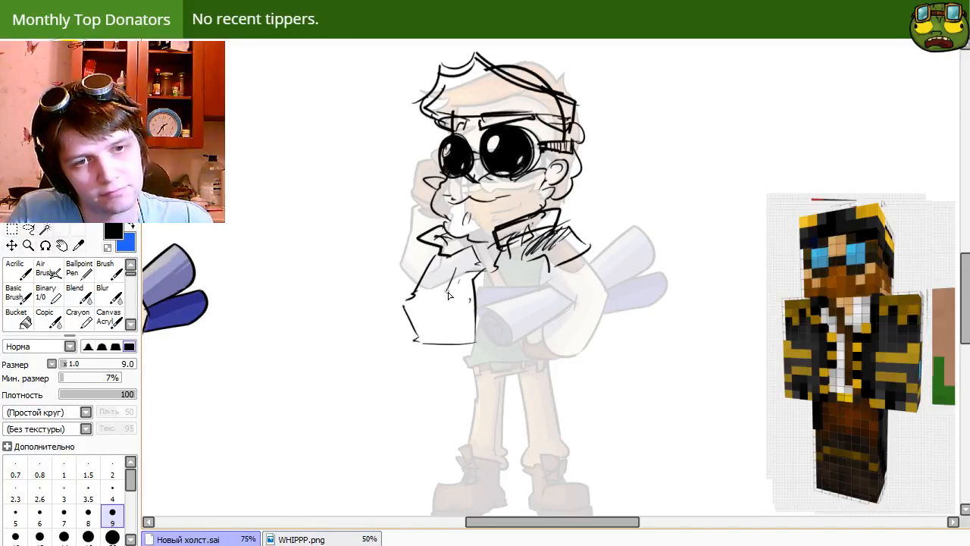
pyautogui.hotkey('ctrl', 'z')
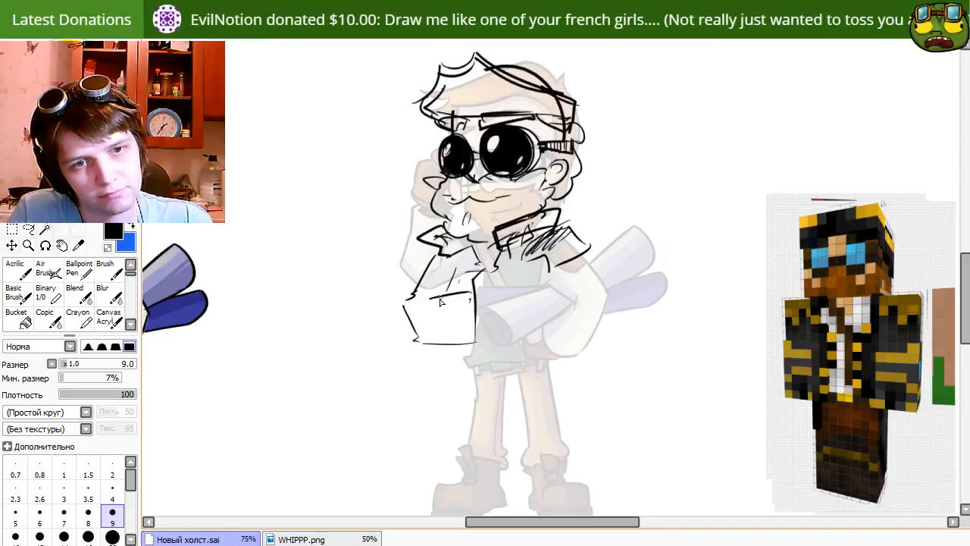
pyautogui.moveTo(440, 338); pyautogui.dragTo(469, 346)
pyautogui.press('e')
pyautogui.press('n')
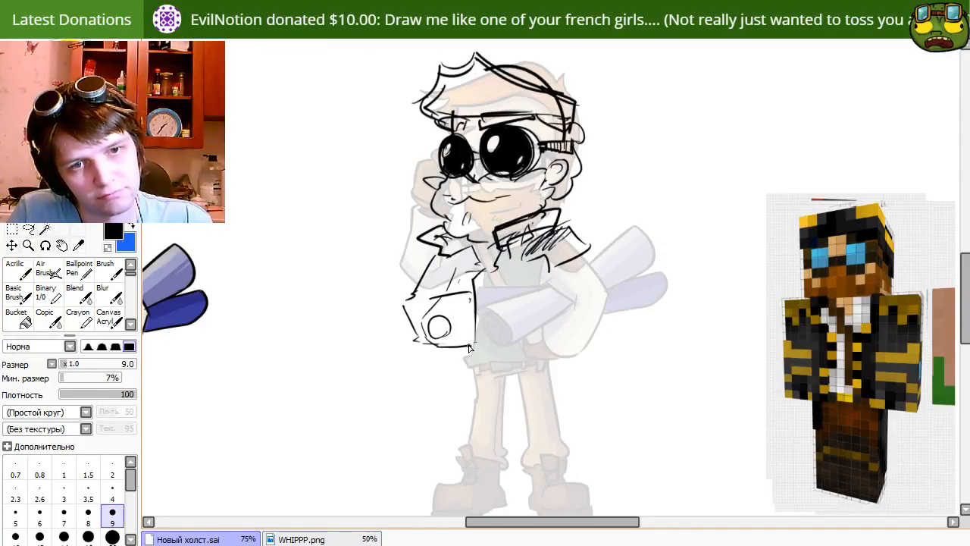
# Sketch the two front edges of the coat opening running down from the collar, with a hatched V at the chest.
pyautogui.moveTo(504, 269)
pyautogui.mouseDown()
pyautogui.moveTo(485, 296)
pyautogui.moveTo(484, 385)
pyautogui.mouseUp()
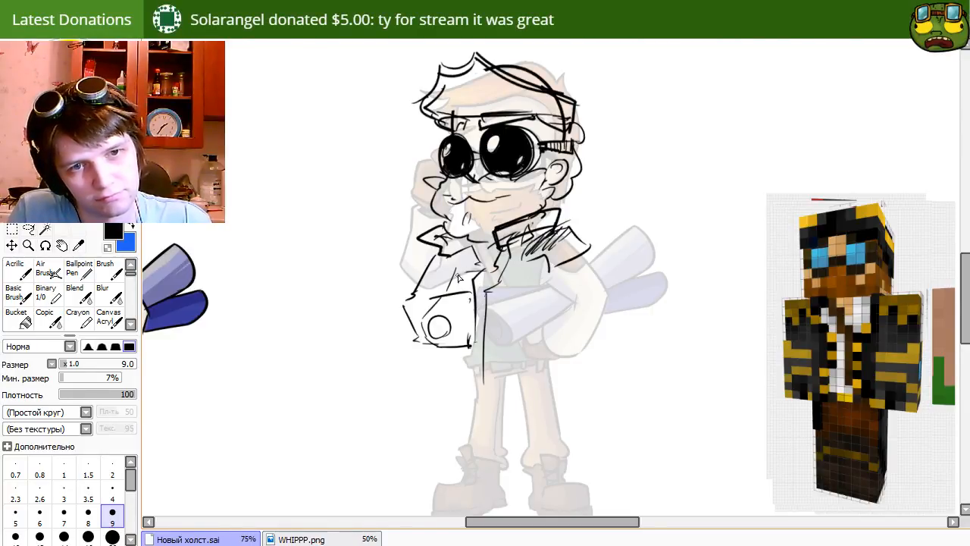
pyautogui.moveTo(461, 256)
pyautogui.mouseDown()
pyautogui.moveTo(483, 300)
pyautogui.moveTo(458, 260)
pyautogui.moveTo(481, 299)
pyautogui.moveTo(470, 303)
pyautogui.moveTo(476, 357)
pyautogui.mouseUp()
pyautogui.hotkey('ctrl', 'z')
pyautogui.moveTo(473, 303); pyautogui.dragTo(474, 369)
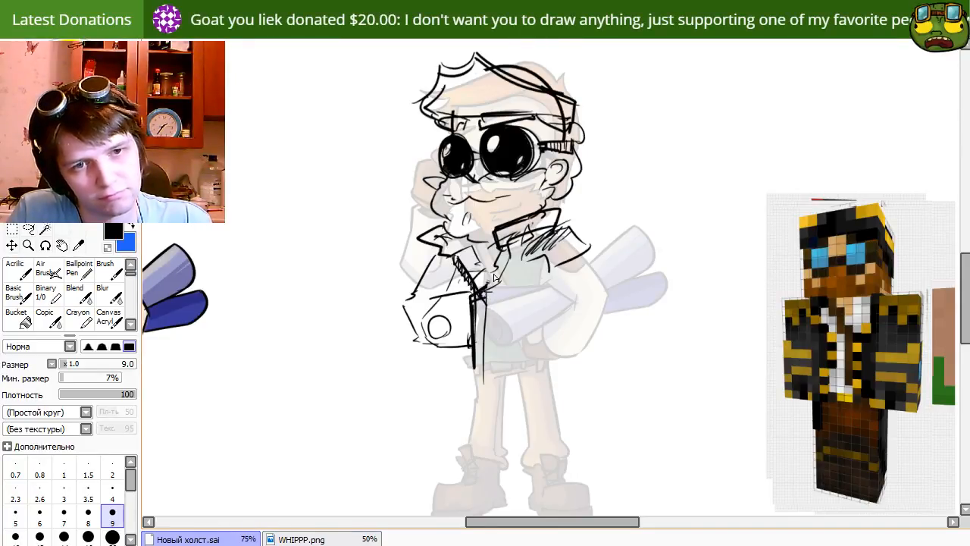
# Draw the side edge of the near coat panel and its pointed lower hem, undoing strokes that miss.
pyautogui.moveTo(504, 247)
pyautogui.mouseDown()
pyautogui.moveTo(497, 284)
pyautogui.moveTo(536, 315)
pyautogui.mouseUp()
pyautogui.hotkey('ctrl', 'z')
pyautogui.moveTo(550, 273)
pyautogui.mouseDown()
pyautogui.moveTo(537, 315)
pyautogui.moveTo(546, 363)
pyautogui.mouseUp()
pyautogui.hotkey('ctrl', 'z')
pyautogui.moveTo(538, 311); pyautogui.dragTo(548, 375)
pyautogui.moveTo(552, 382)
pyautogui.mouseDown()
pyautogui.moveTo(493, 407)
pyautogui.moveTo(551, 372)
pyautogui.mouseUp()
pyautogui.hotkey('ctrl', 'z')
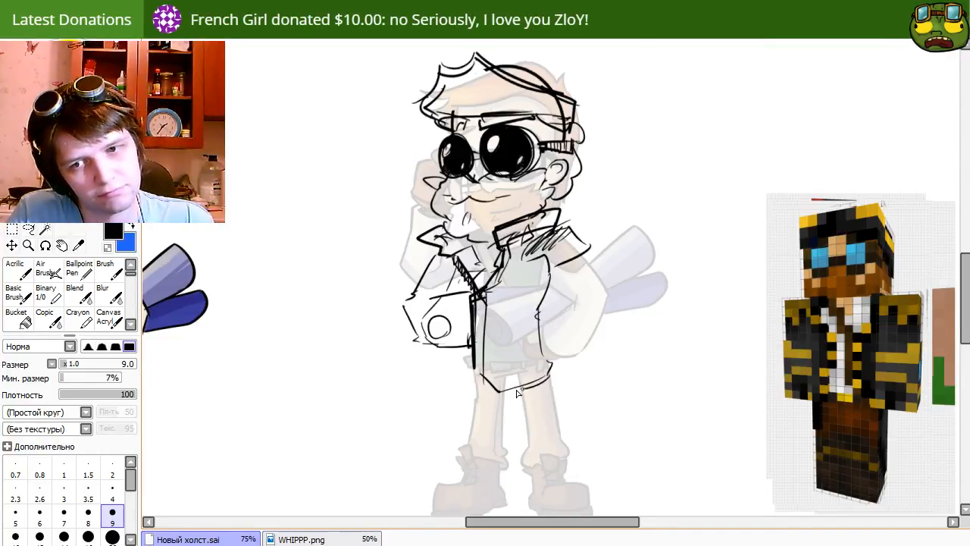
# Double the line of the pointed hem, add the far coat tail behind it, and nudge the sketch slightly upward.
pyautogui.moveTo(505, 398); pyautogui.dragTo(542, 379)
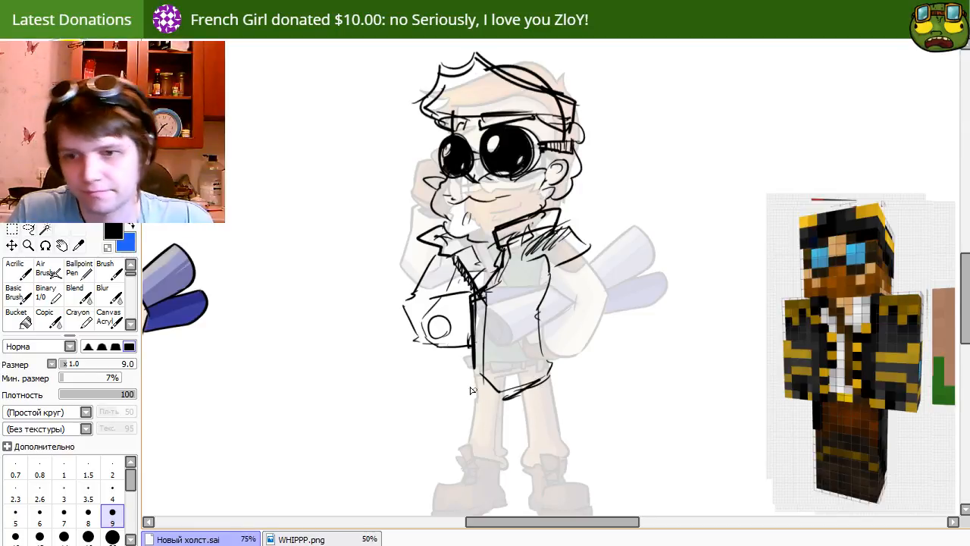
pyautogui.moveTo(473, 365); pyautogui.dragTo(493, 397)
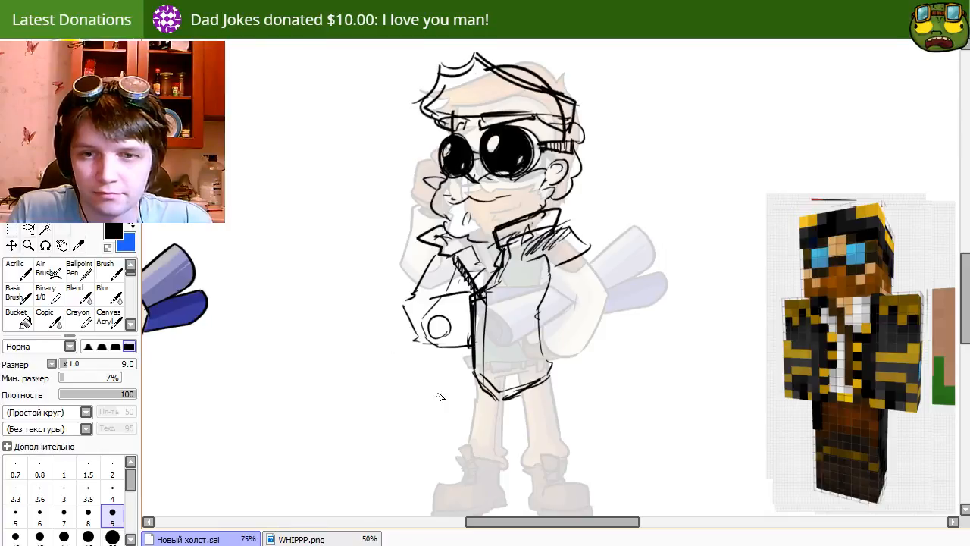
pyautogui.moveTo(459, 355); pyautogui.dragTo(444, 389)
pyautogui.moveTo(500, 318)
pyautogui.mouseDown()
pyautogui.moveTo(508, 302)
pyautogui.moveTo(497, 306)
pyautogui.mouseUp()
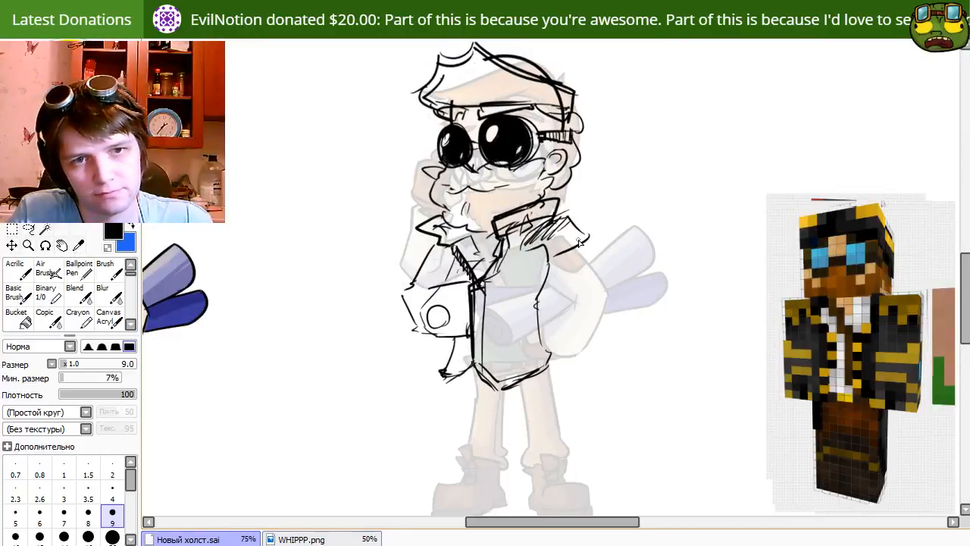
# Sketch the near shoulder piece with a jagged lower edge and the start of the upper arm, erasing overlapping lines.
pyautogui.moveTo(579, 243); pyautogui.dragTo(596, 267)
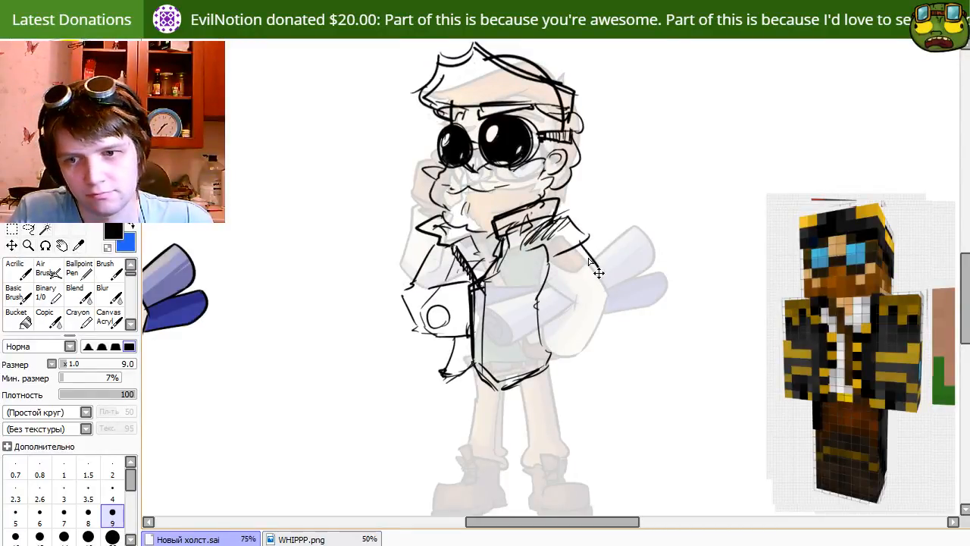
pyautogui.press('e')
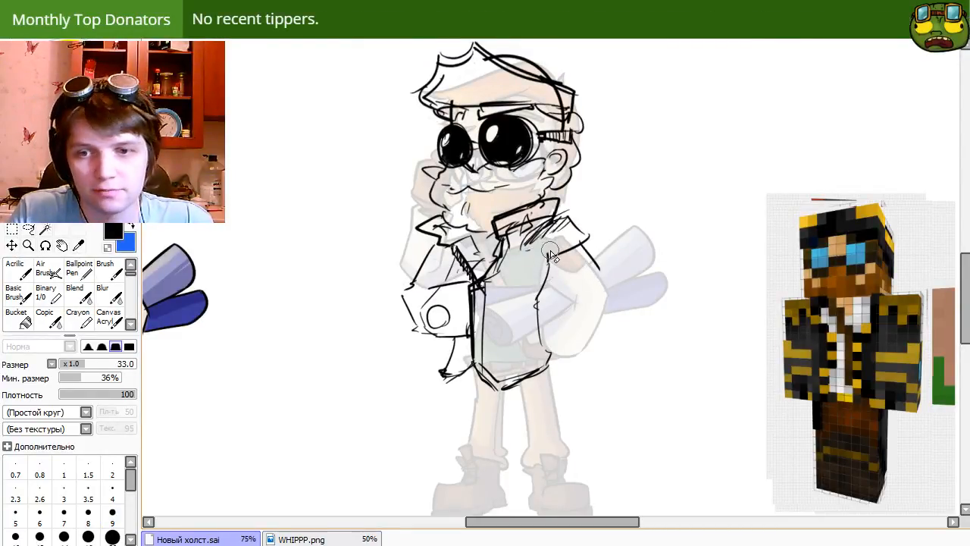
pyautogui.press('n')
pyautogui.moveTo(523, 248); pyautogui.dragTo(565, 228)
pyautogui.moveTo(527, 251)
pyautogui.mouseDown()
pyautogui.moveTo(578, 220)
pyautogui.moveTo(542, 282)
pyautogui.moveTo(538, 263)
pyautogui.moveTo(594, 249)
pyautogui.mouseUp()
pyautogui.hotkey('ctrl', 'z')
pyautogui.press('e')
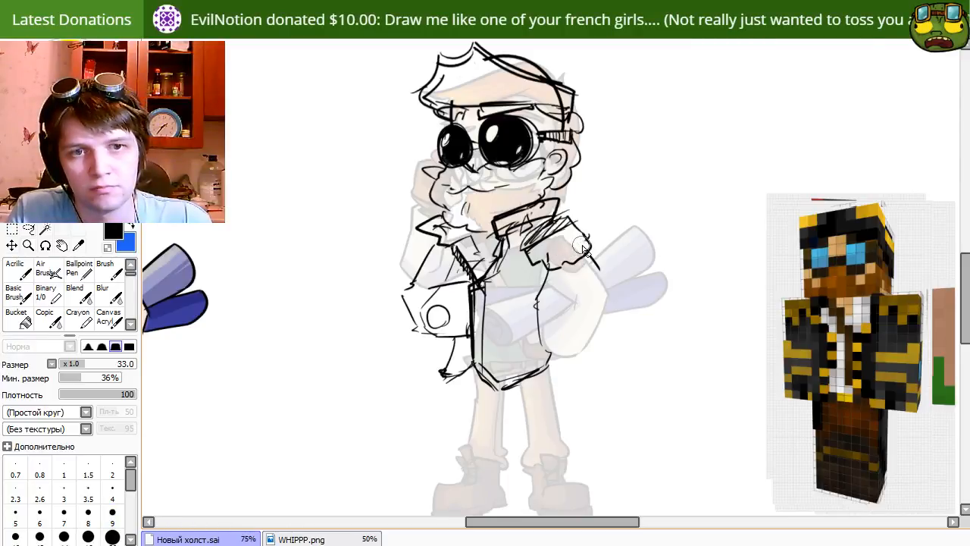
# Add a hatched band on the far shoulder and darken the hatching beneath the near side of the collar.
pyautogui.press('n')
pyautogui.moveTo(435, 247); pyautogui.dragTo(450, 258)
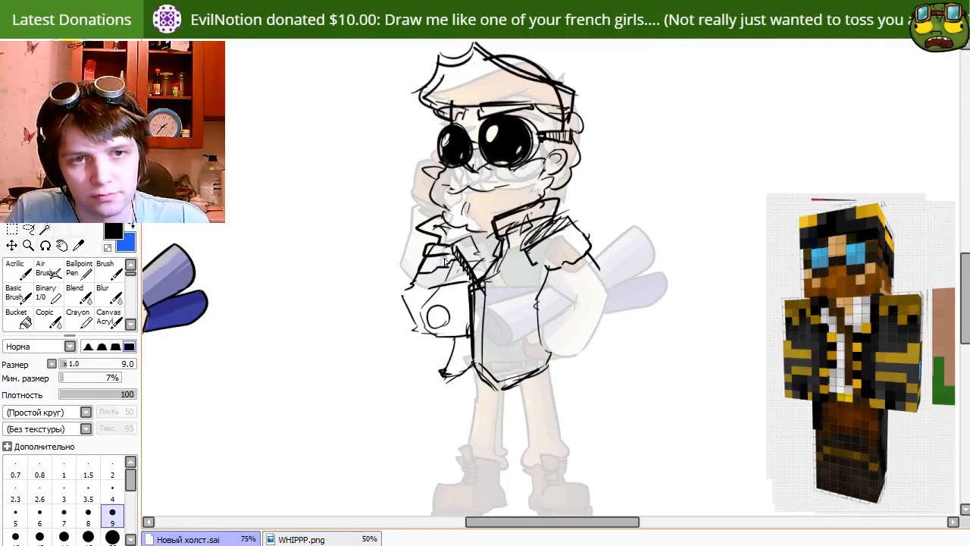
pyautogui.press('e')
pyautogui.press('n')
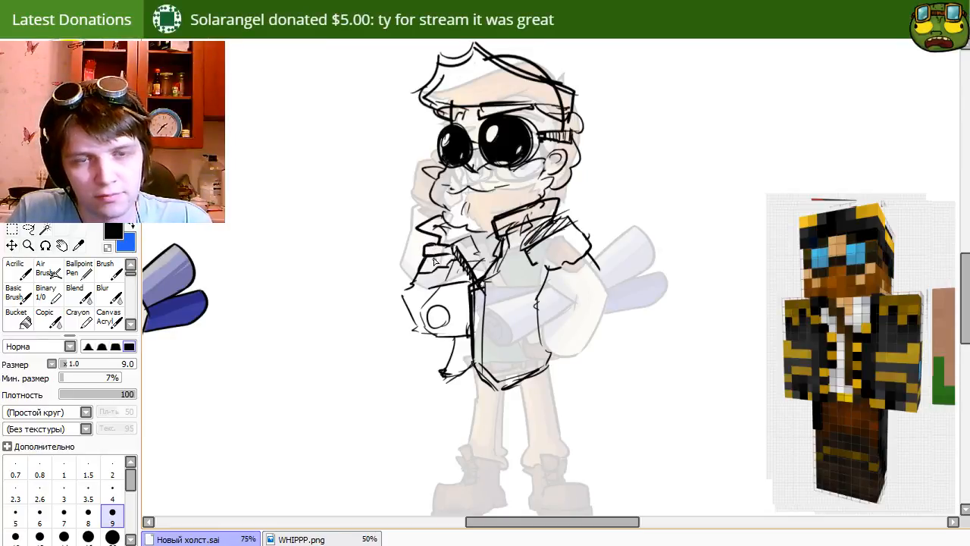
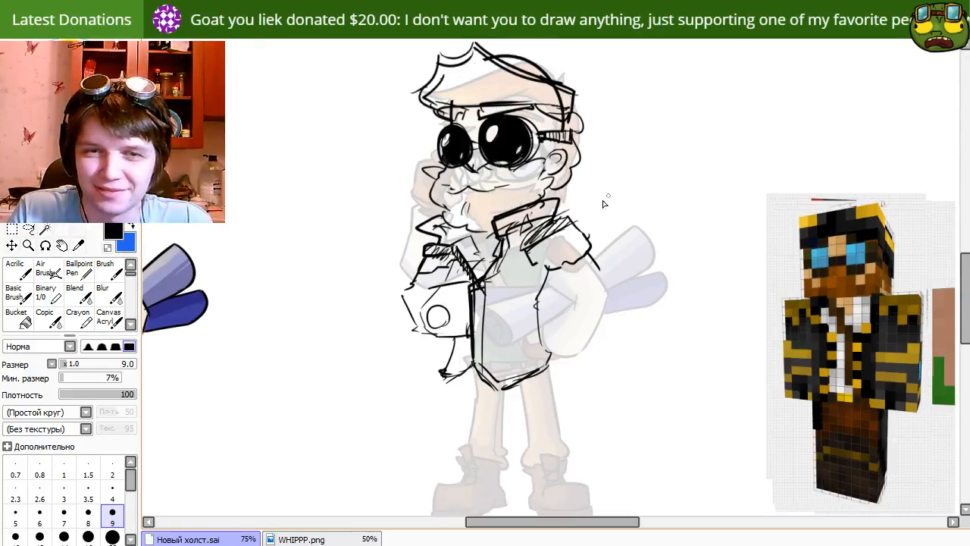
pyautogui.moveTo(527, 239); pyautogui.dragTo(558, 214)
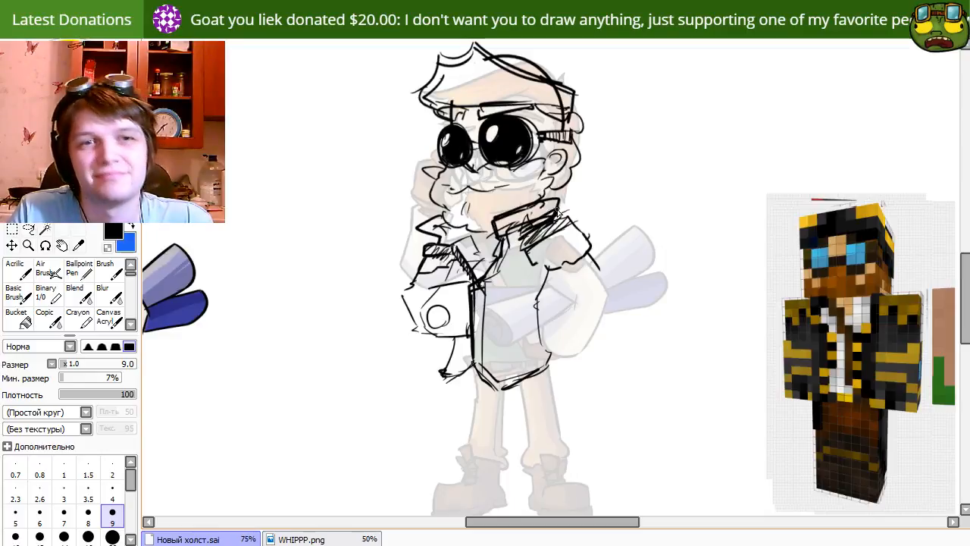
# Draw a column of four small square buttons along the coat opening and thicken the jagged edge of the near shoulder piece.
pyautogui.moveTo(499, 301)
pyautogui.mouseDown()
pyautogui.moveTo(502, 235)
pyautogui.moveTo(531, 266)
pyautogui.mouseUp()
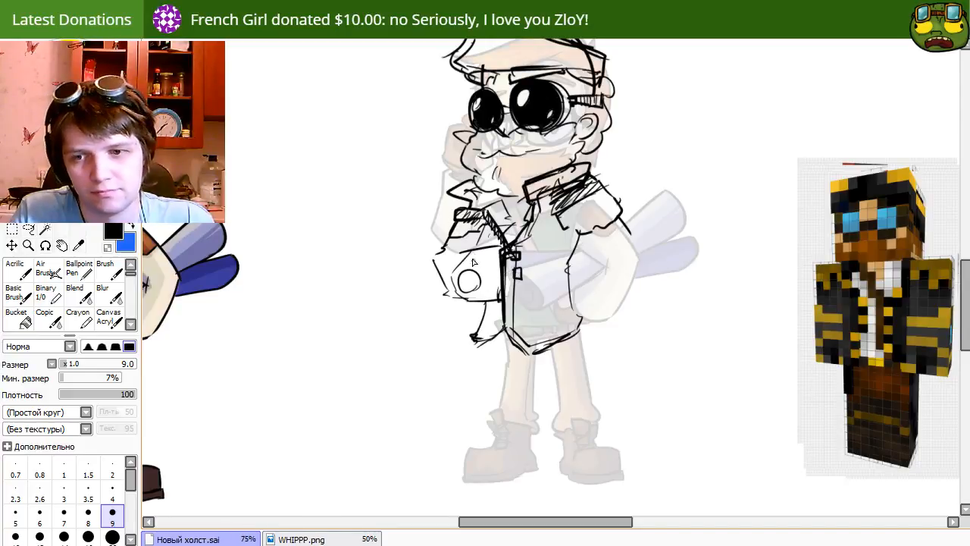
pyautogui.press('e')
pyautogui.moveTo(505, 256)
pyautogui.mouseDown()
pyautogui.moveTo(502, 294)
pyautogui.moveTo(515, 296)
pyautogui.moveTo(517, 280)
pyautogui.mouseUp()
pyautogui.press('n')
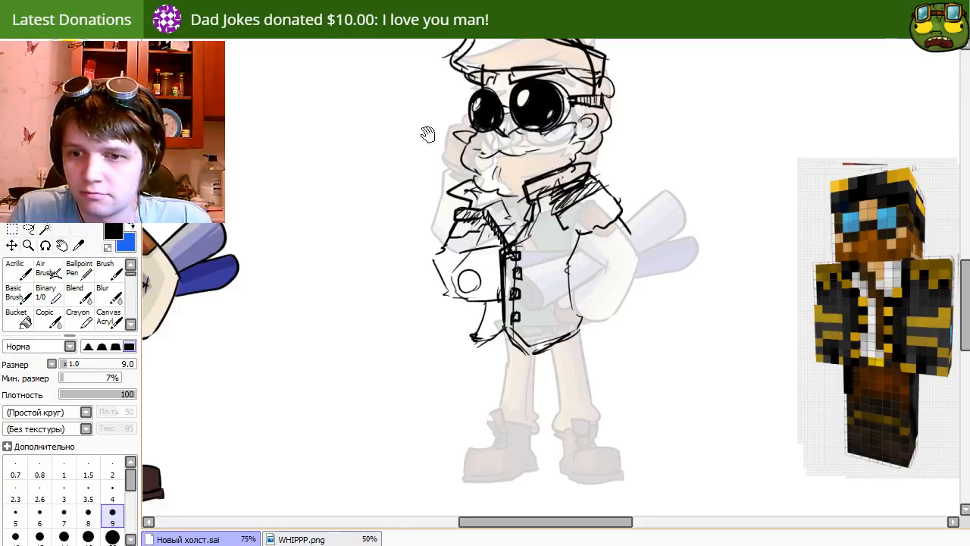
pyautogui.moveTo(530, 301)
pyautogui.mouseDown()
pyautogui.moveTo(512, 285)
pyautogui.moveTo(558, 370)
pyautogui.moveTo(529, 354)
pyautogui.mouseUp()
pyautogui.moveTo(497, 304); pyautogui.dragTo(498, 299)
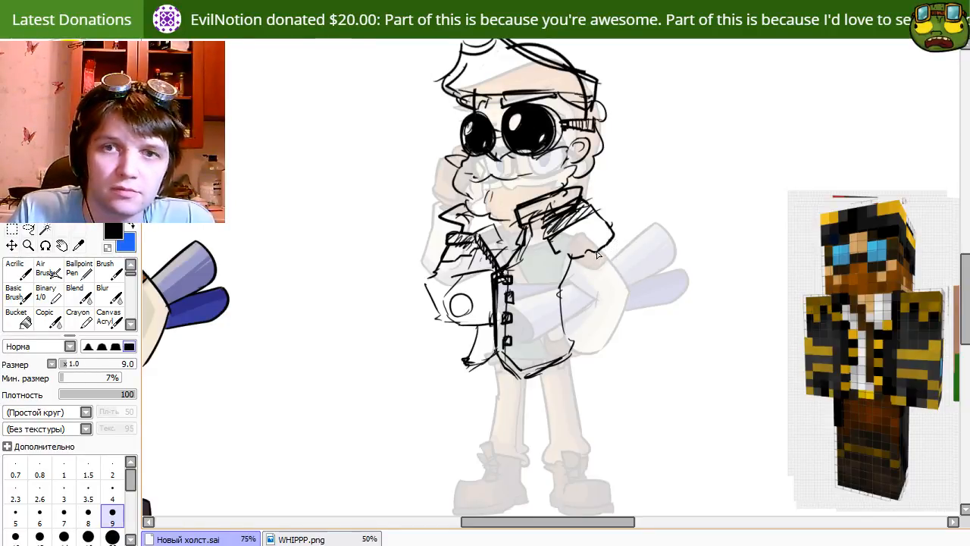
pyautogui.moveTo(572, 259); pyautogui.dragTo(546, 237)
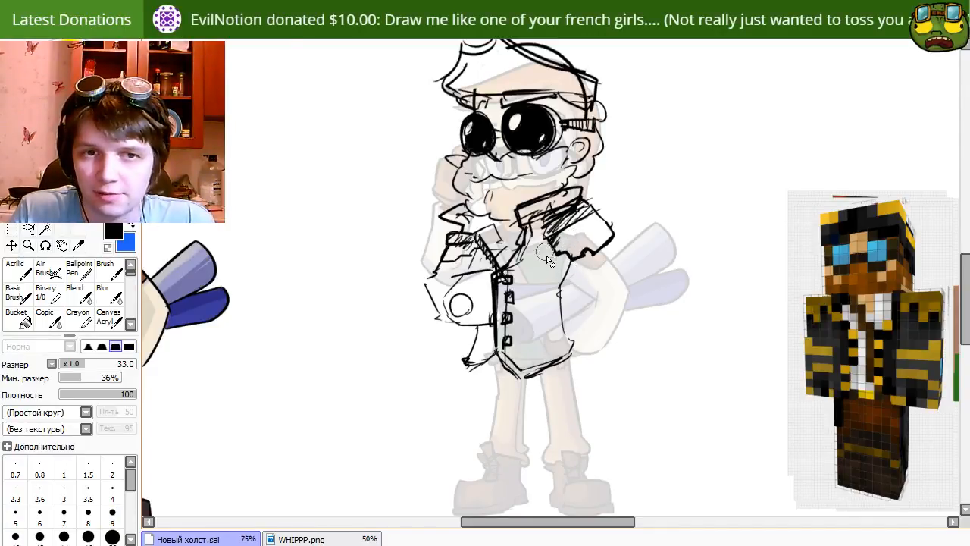
pyautogui.moveTo(619, 361); pyautogui.dragTo(629, 361)
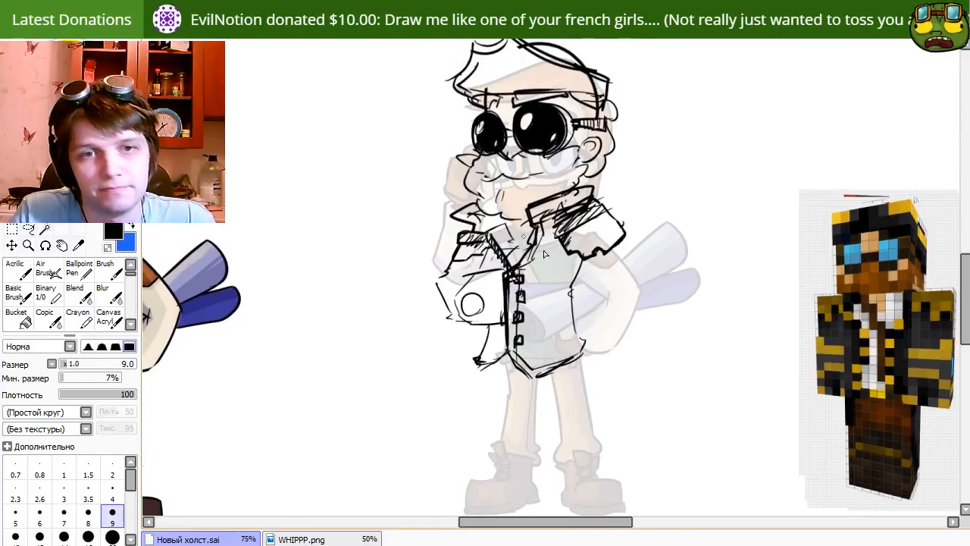
# Sketch the near arm bent at a sharp elbow, with the forearm and cuff reaching back to the hip.
pyautogui.moveTo(582, 259); pyautogui.dragTo(596, 302)
pyautogui.hotkey('ctrl', 'z')
pyautogui.moveTo(582, 259); pyautogui.dragTo(604, 306)
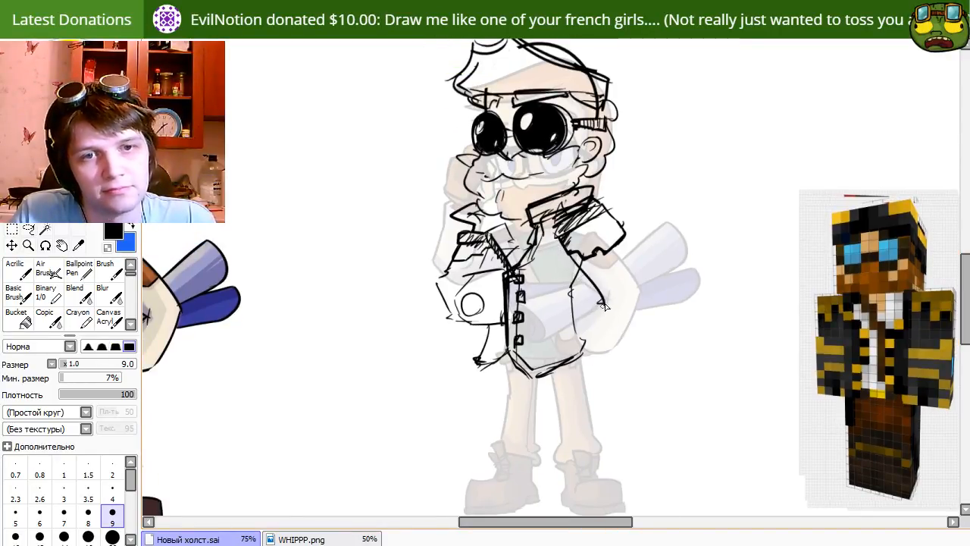
pyautogui.moveTo(571, 253); pyautogui.dragTo(593, 295)
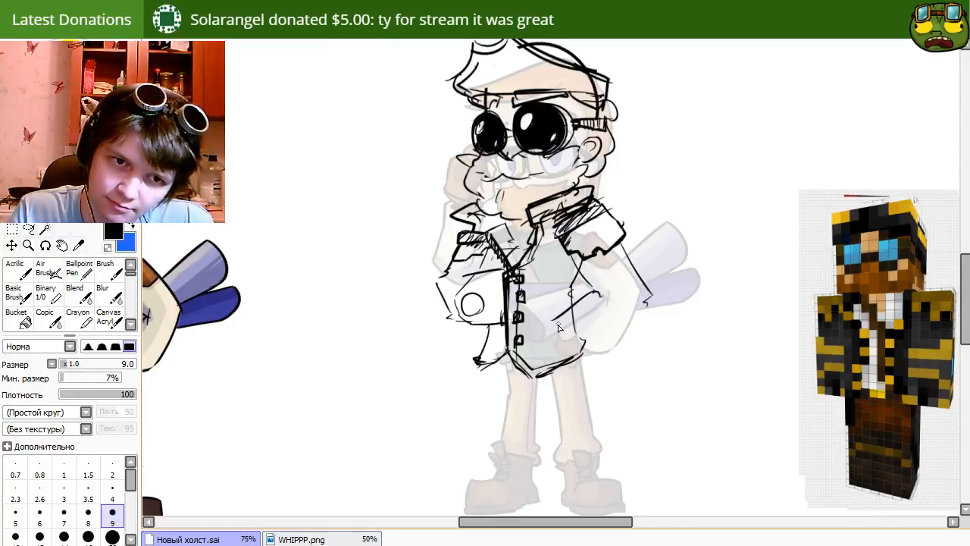
pyautogui.moveTo(558, 327)
pyautogui.mouseDown()
pyautogui.moveTo(565, 354)
pyautogui.moveTo(612, 347)
pyautogui.moveTo(651, 306)
pyautogui.moveTo(604, 352)
pyautogui.moveTo(559, 355)
pyautogui.moveTo(549, 321)
pyautogui.moveTo(574, 359)
pyautogui.mouseUp()
pyautogui.moveTo(425, 323)
pyautogui.mouseDown()
pyautogui.moveTo(485, 349)
pyautogui.moveTo(515, 319)
pyautogui.mouseUp()
pyautogui.moveTo(643, 308)
pyautogui.mouseDown()
pyautogui.moveTo(713, 304)
pyautogui.moveTo(695, 338)
pyautogui.mouseUp()
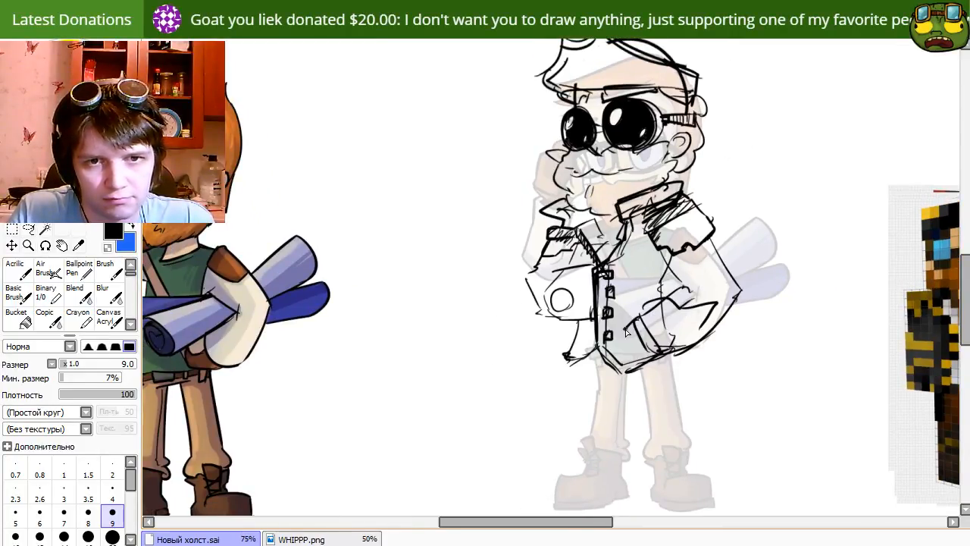
# Sketch the near hand's rounded outline beside the cuff at the lower coat front, undoing one misplaced stroke.
pyautogui.moveTo(625, 342)
pyautogui.mouseDown()
pyautogui.moveTo(629, 366)
pyautogui.moveTo(676, 352)
pyautogui.moveTo(643, 330)
pyautogui.moveTo(625, 334)
pyautogui.moveTo(647, 369)
pyautogui.moveTo(670, 359)
pyautogui.moveTo(707, 461)
pyautogui.mouseUp()
pyautogui.hotkey('ctrl', 'z')
pyautogui.moveTo(727, 419); pyautogui.dragTo(709, 419)
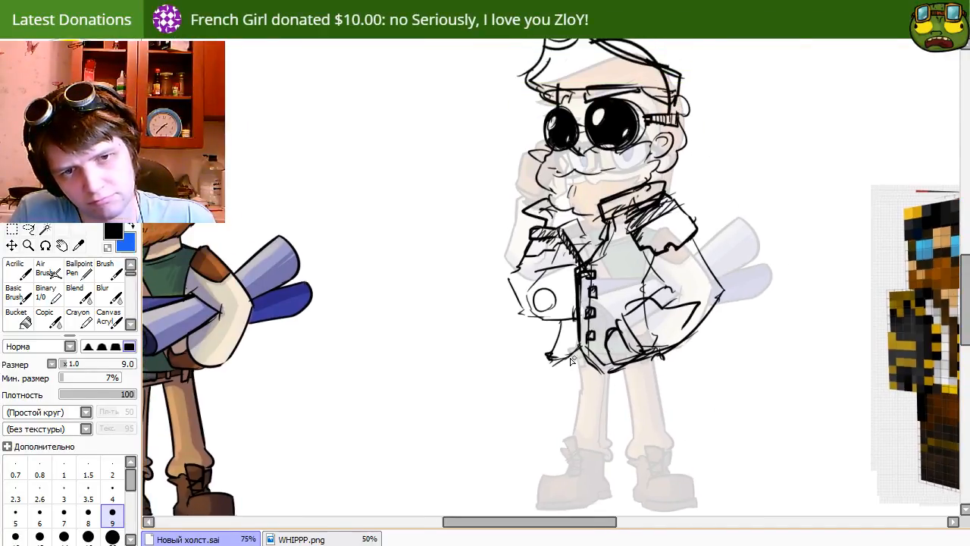
# Draw long straight lines for the legs from the coat hem down to the feet, undoing the rejected strokes.
pyautogui.moveTo(567, 360); pyautogui.dragTo(551, 473)
pyautogui.hotkey('ctrl', 'z')
pyautogui.moveTo(552, 365)
pyautogui.mouseDown()
pyautogui.moveTo(558, 469)
pyautogui.moveTo(562, 421)
pyautogui.mouseUp()
pyautogui.hotkey('ctrl', 'z')
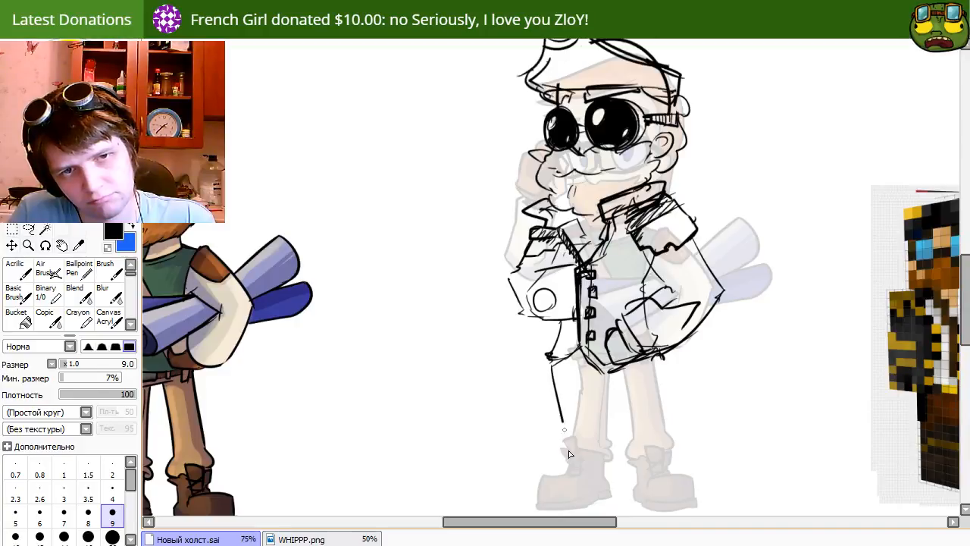
pyautogui.moveTo(598, 379)
pyautogui.mouseDown()
pyautogui.moveTo(610, 473)
pyautogui.moveTo(614, 463)
pyautogui.moveTo(603, 492)
pyautogui.mouseUp()
pyautogui.moveTo(655, 462); pyautogui.dragTo(607, 411)
pyautogui.moveTo(576, 332)
pyautogui.mouseDown()
pyautogui.moveTo(573, 404)
pyautogui.moveTo(583, 451)
pyautogui.mouseUp()
pyautogui.hotkey('ctrl', 'z')
# Thicken both eyebrows above the goggles with hatching.
pyautogui.moveTo(519, 239); pyautogui.dragTo(541, 313)
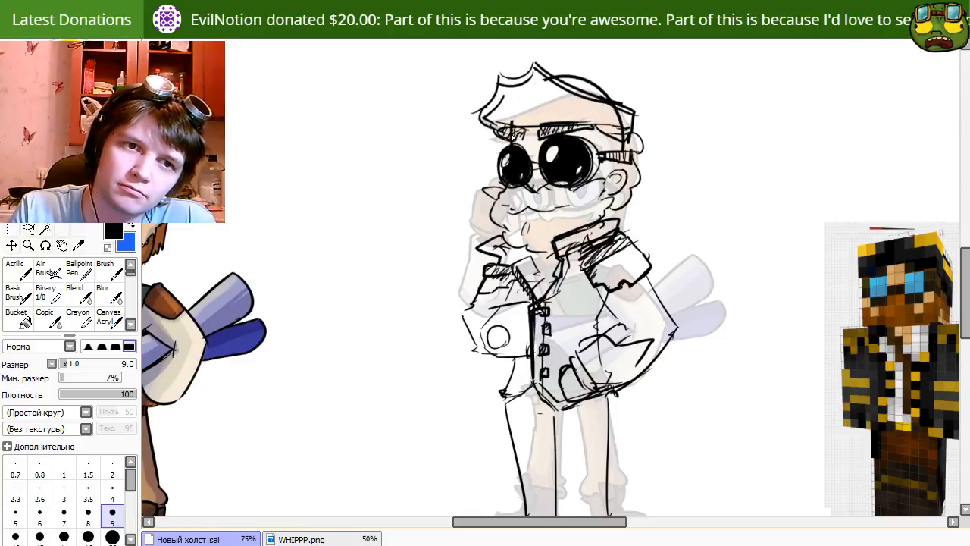
pyautogui.moveTo(512, 129); pyautogui.dragTo(523, 130)
pyautogui.moveTo(580, 411); pyautogui.dragTo(566, 321)
# Erase the near leg's outer line and redraw it tapering inward from the coat hem to the ankle.
pyautogui.press('e')
pyautogui.moveTo(599, 254); pyautogui.dragTo(591, 447)
pyautogui.press('e')
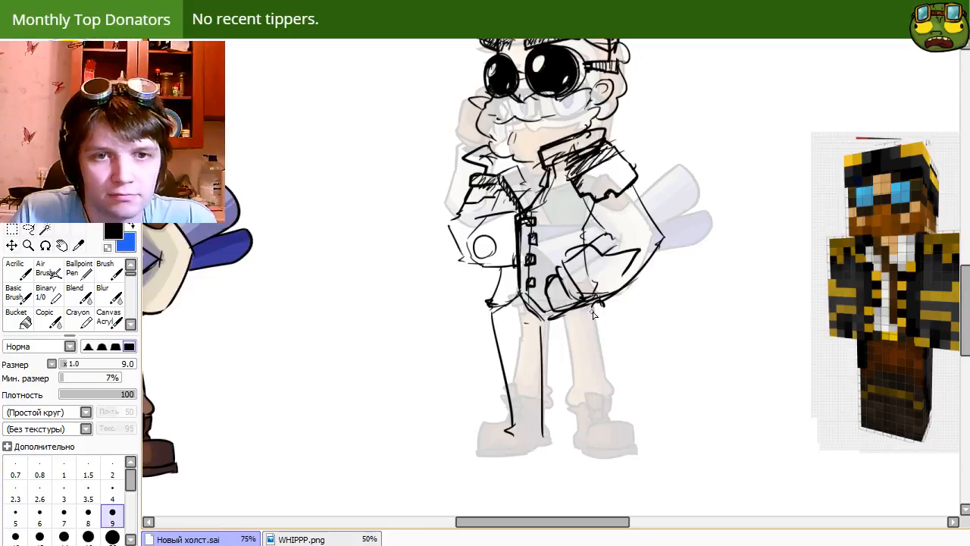
pyautogui.moveTo(599, 299); pyautogui.dragTo(587, 438)
pyautogui.hotkey('ctrl', 'z')
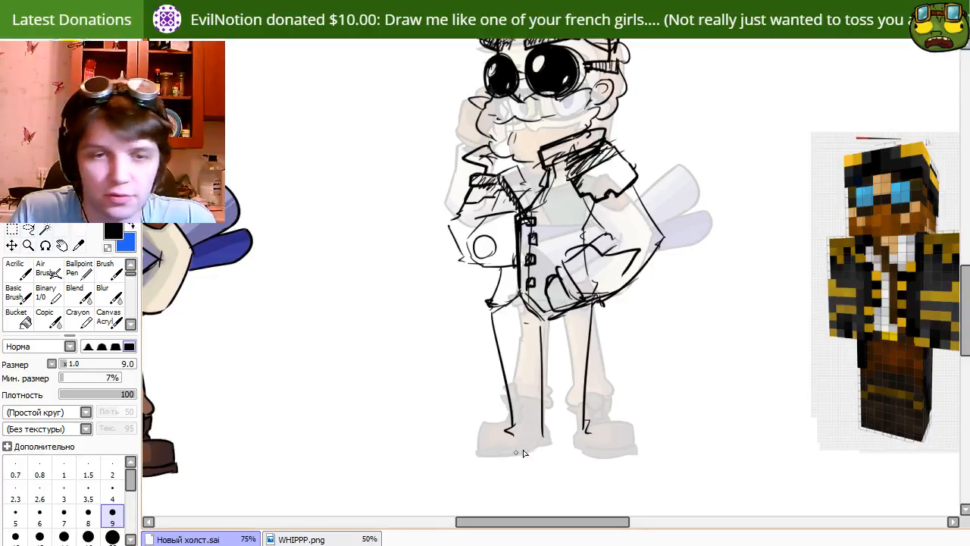
# Sketch the near boot with a peaked top cuff, rounded toe and doubled sole line, erasing the stray ankle lines.
pyautogui.moveTo(537, 393)
pyautogui.mouseDown()
pyautogui.moveTo(563, 373)
pyautogui.moveTo(555, 374)
pyautogui.moveTo(589, 385)
pyautogui.moveTo(604, 438)
pyautogui.mouseUp()
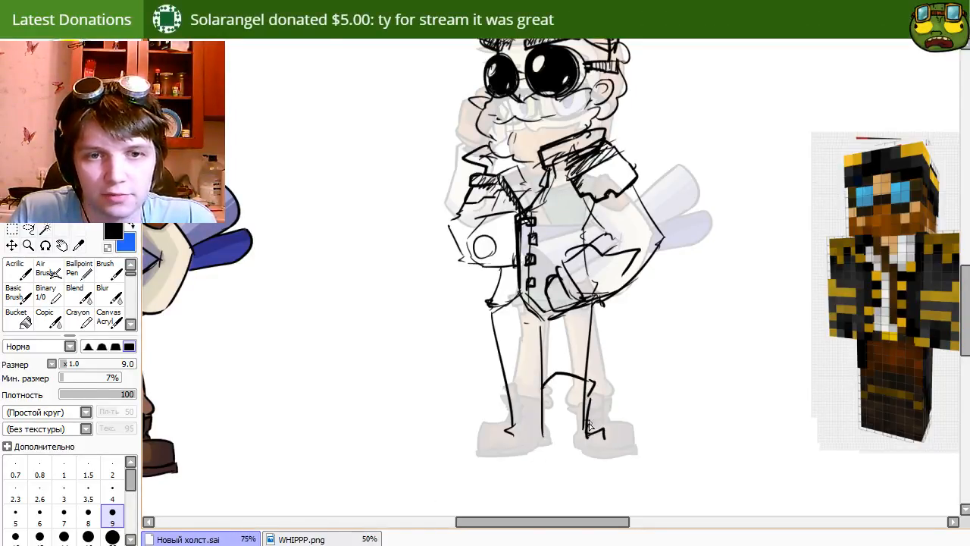
pyautogui.moveTo(541, 433)
pyautogui.mouseDown()
pyautogui.moveTo(591, 457)
pyautogui.moveTo(598, 432)
pyautogui.moveTo(585, 425)
pyautogui.moveTo(595, 432)
pyautogui.moveTo(604, 414)
pyautogui.moveTo(618, 448)
pyautogui.mouseUp()
pyautogui.press('e')
pyautogui.press('n')
pyautogui.hotkey('ctrl', 'z')
pyautogui.moveTo(541, 455)
pyautogui.mouseDown()
pyautogui.moveTo(600, 458)
pyautogui.moveTo(617, 447)
pyautogui.mouseUp()
pyautogui.moveTo(543, 452); pyautogui.dragTo(617, 445)
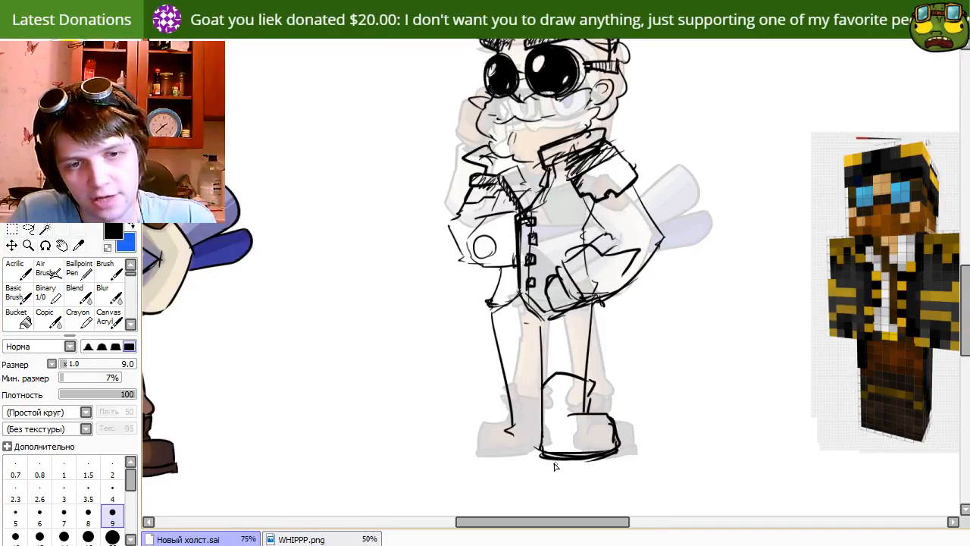
pyautogui.press('e')
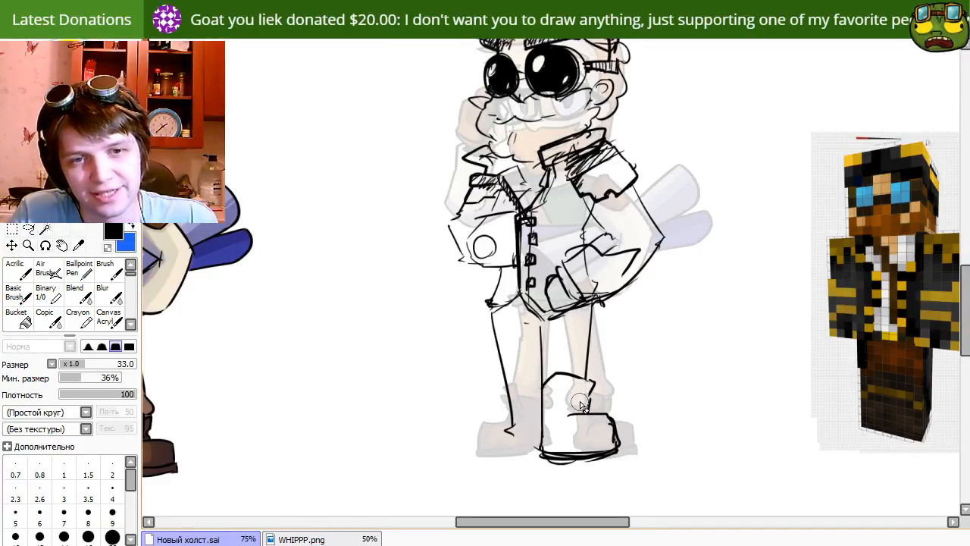
pyautogui.press('n')
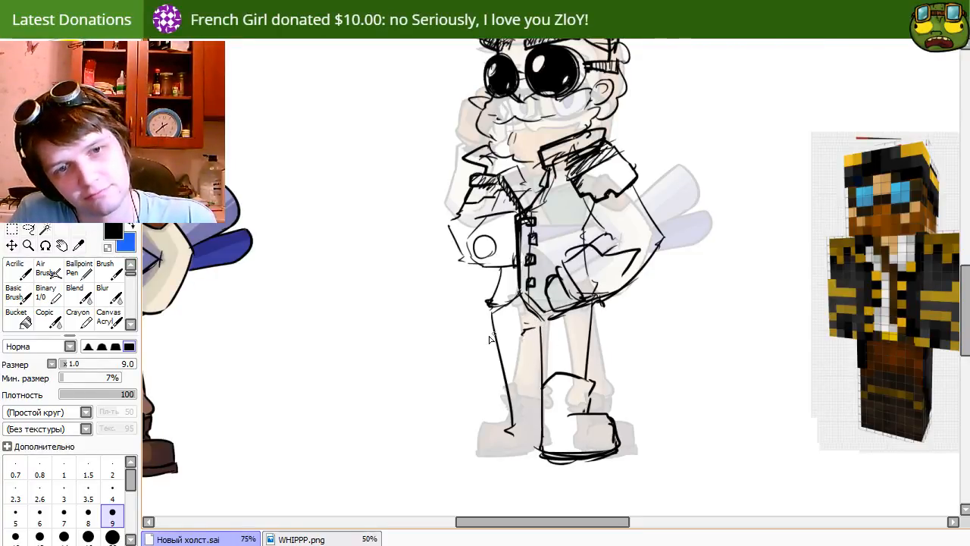
# Erase the far leg's outer line and redraw it straighter and closer in from the coat hem to the ankle.
pyautogui.press('e')
pyautogui.moveTo(492, 324); pyautogui.dragTo(503, 379)
pyautogui.press('n')
pyautogui.moveTo(497, 314); pyautogui.dragTo(506, 423)
pyautogui.hotkey('ctrl', 'z')
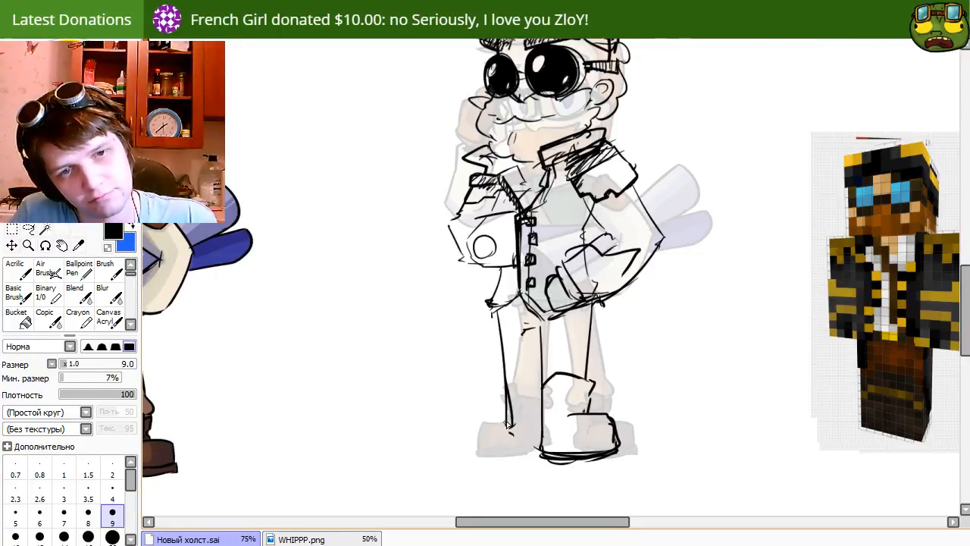
# Sketch the far boot's cuff and ankle at the end of the leg, erasing stray line ends and undoing the rejected stroke.
pyautogui.moveTo(542, 395)
pyautogui.mouseDown()
pyautogui.moveTo(495, 384)
pyautogui.moveTo(520, 377)
pyautogui.moveTo(535, 394)
pyautogui.moveTo(504, 399)
pyautogui.moveTo(511, 423)
pyautogui.mouseUp()
pyautogui.press('e')
pyautogui.press('n')
pyautogui.press('e')
pyautogui.press('n')
pyautogui.moveTo(512, 388)
pyautogui.mouseDown()
pyautogui.moveTo(526, 406)
pyautogui.moveTo(501, 387)
pyautogui.moveTo(503, 435)
pyautogui.moveTo(503, 424)
pyautogui.moveTo(481, 415)
pyautogui.moveTo(478, 448)
pyautogui.moveTo(491, 418)
pyautogui.moveTo(505, 418)
pyautogui.moveTo(475, 417)
pyautogui.moveTo(476, 451)
pyautogui.moveTo(542, 456)
pyautogui.mouseUp()
pyautogui.hotkey('ctrl', 'z')
pyautogui.press('e')
pyautogui.moveTo(509, 421)
pyautogui.mouseDown()
pyautogui.moveTo(504, 430)
pyautogui.moveTo(523, 425)
pyautogui.mouseUp()
# Outline the far boot's blocky toe and doubled sole, and complete the peaked cuffs on both boots.
pyautogui.press('n')
pyautogui.moveTo(487, 419)
pyautogui.mouseDown()
pyautogui.moveTo(526, 417)
pyautogui.moveTo(518, 438)
pyautogui.mouseUp()
pyautogui.press('e')
pyautogui.press('n')
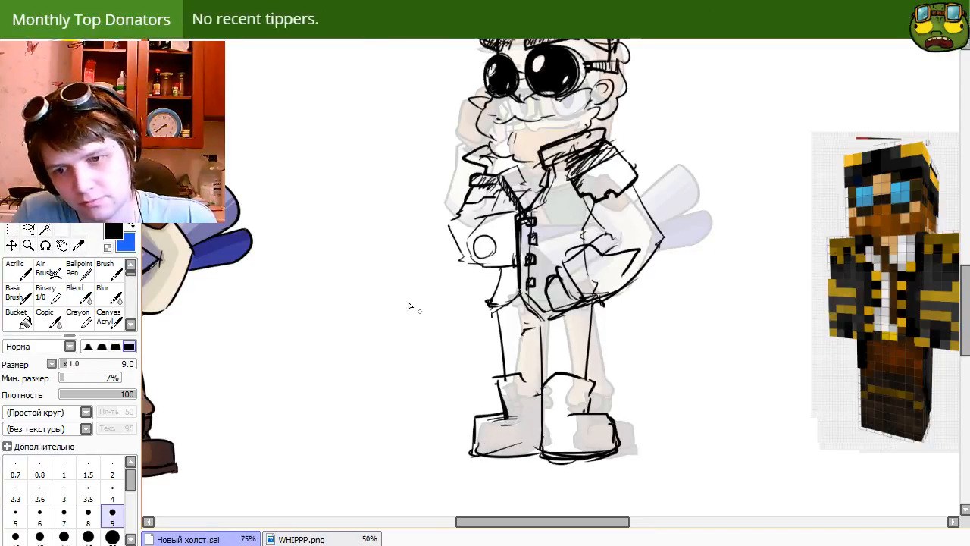
pyautogui.moveTo(476, 447); pyautogui.dragTo(536, 457)
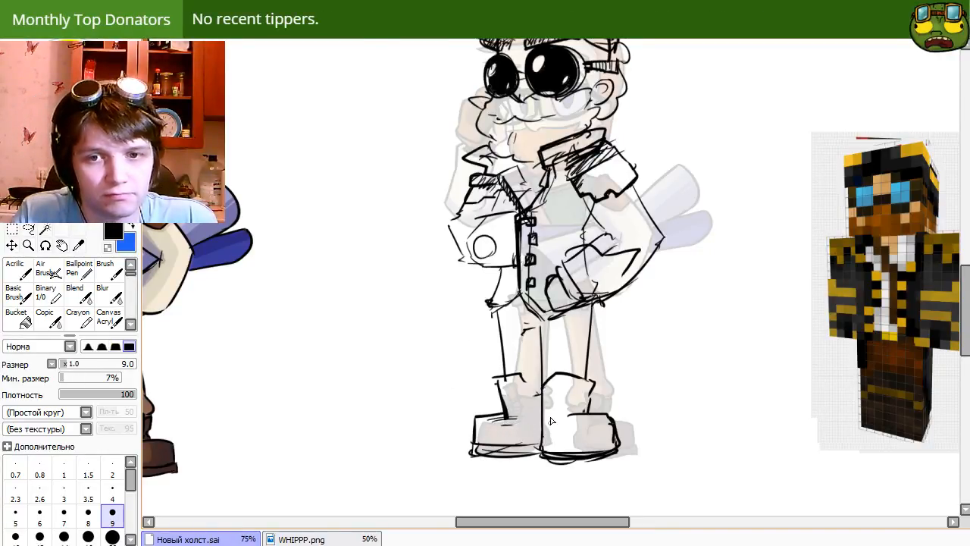
pyautogui.moveTo(545, 401); pyautogui.dragTo(557, 385)
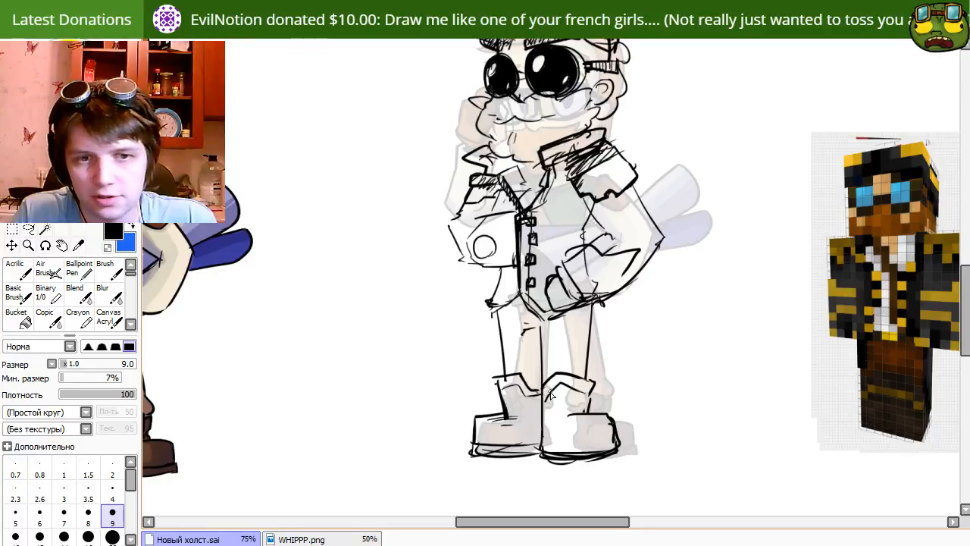
# Double the far leg's outer line from hem to boot cuff and erase the stray strokes between the legs.
pyautogui.moveTo(507, 266); pyautogui.dragTo(479, 326)
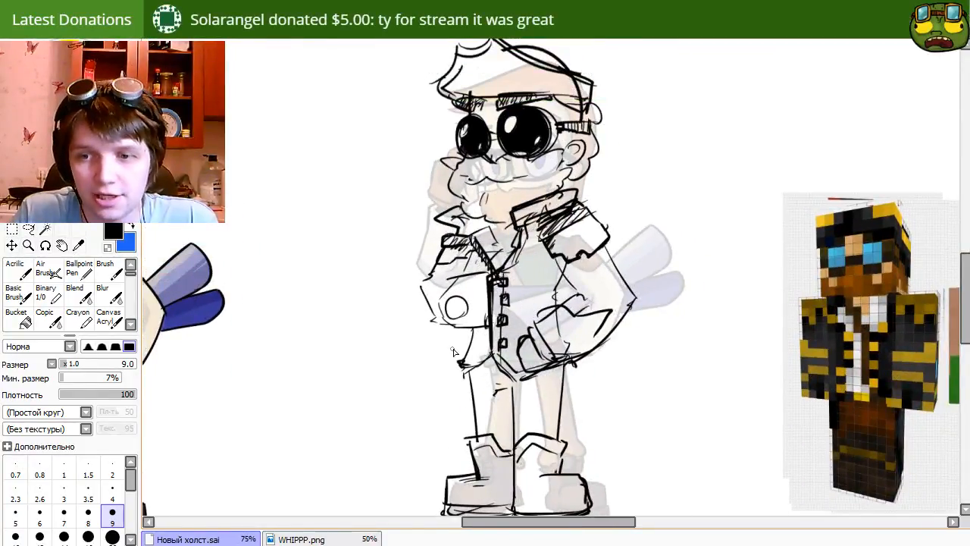
pyautogui.moveTo(465, 365); pyautogui.dragTo(474, 447)
pyautogui.hotkey('ctrl', 'z')
pyautogui.moveTo(464, 365); pyautogui.dragTo(471, 431)
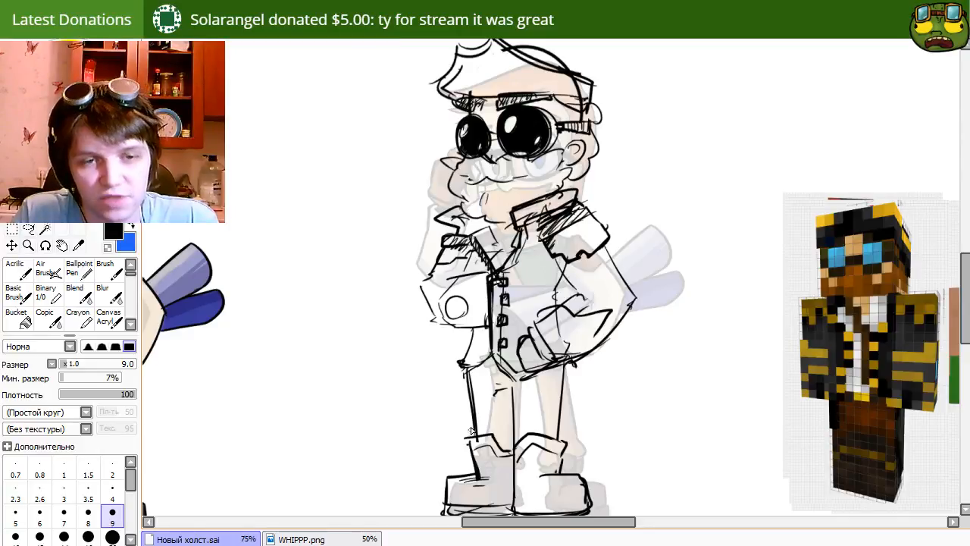
pyautogui.press('e')
pyautogui.moveTo(493, 391); pyautogui.dragTo(495, 381)
pyautogui.press('e')
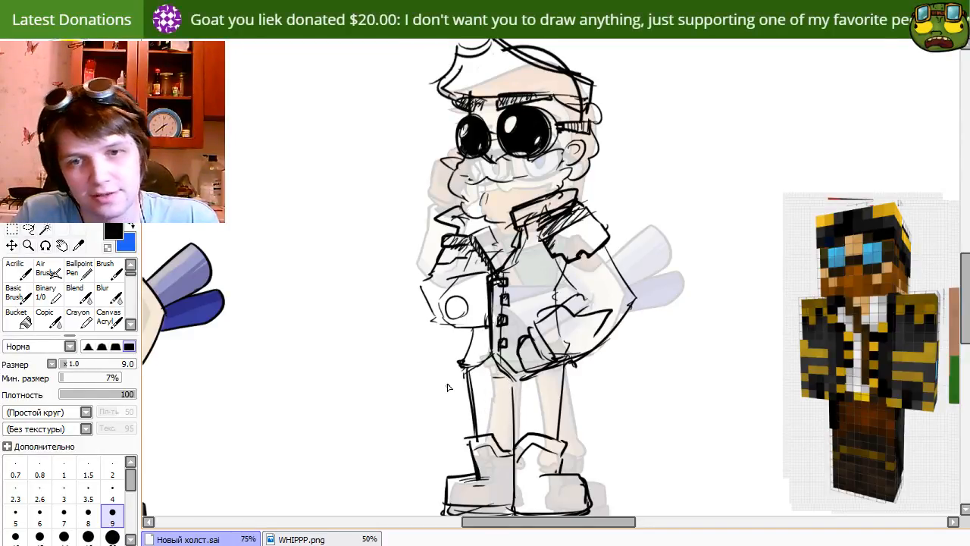
# Try a straight vertical edge for the far side of the coat front, erasing the hem lines around it.
pyautogui.press('e')
pyautogui.moveTo(489, 354); pyautogui.dragTo(484, 364)
pyautogui.press('e')
pyautogui.moveTo(479, 328); pyautogui.dragTo(480, 370)
# Erase both arms and the buttoned coat front, leaving the collar, near shoulder and legs.
pyautogui.press('e')
pyautogui.moveTo(447, 246)
pyautogui.mouseDown()
pyautogui.moveTo(430, 301)
pyautogui.moveTo(453, 305)
pyautogui.moveTo(464, 327)
pyautogui.mouseUp()
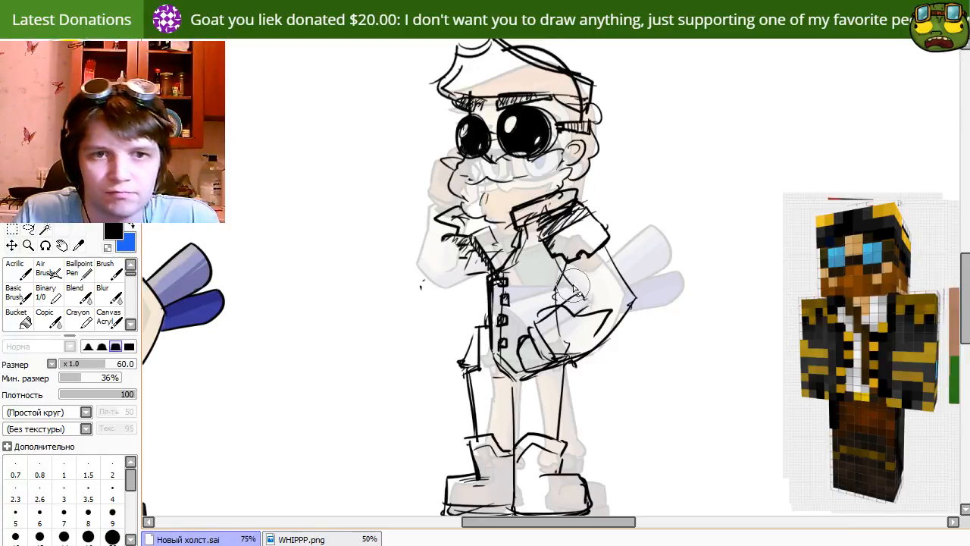
pyautogui.moveTo(573, 287)
pyautogui.mouseDown()
pyautogui.moveTo(605, 352)
pyautogui.moveTo(598, 265)
pyautogui.moveTo(523, 356)
pyautogui.moveTo(553, 318)
pyautogui.moveTo(500, 295)
pyautogui.moveTo(519, 375)
pyautogui.mouseUp()
pyautogui.press('e')
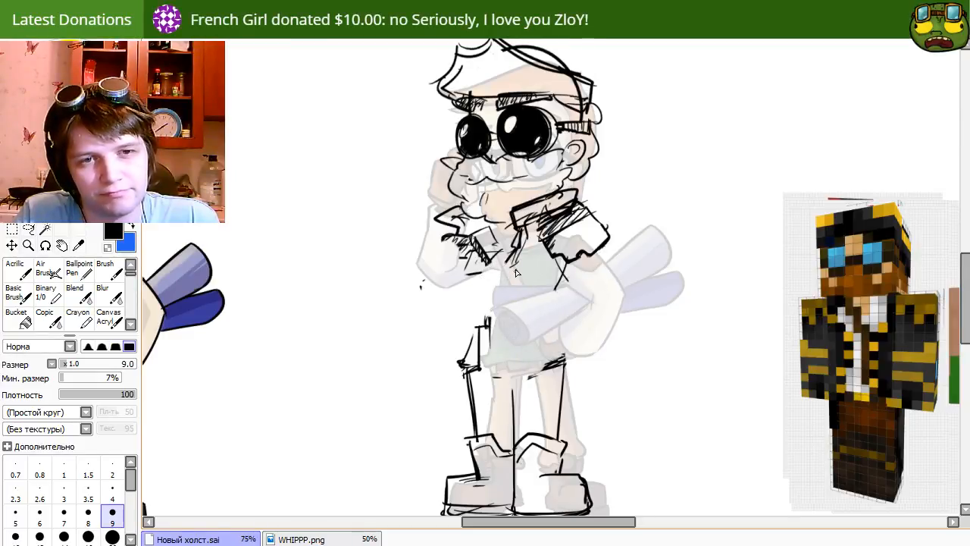
# Redraw the coat hanging open as two long front panels from collar to hip, with a hatched hem on the near panel.
pyautogui.moveTo(517, 265)
pyautogui.mouseDown()
pyautogui.moveTo(535, 362)
pyautogui.moveTo(587, 372)
pyautogui.mouseUp()
pyautogui.moveTo(558, 293)
pyautogui.mouseDown()
pyautogui.moveTo(586, 353)
pyautogui.moveTo(573, 339)
pyautogui.mouseUp()
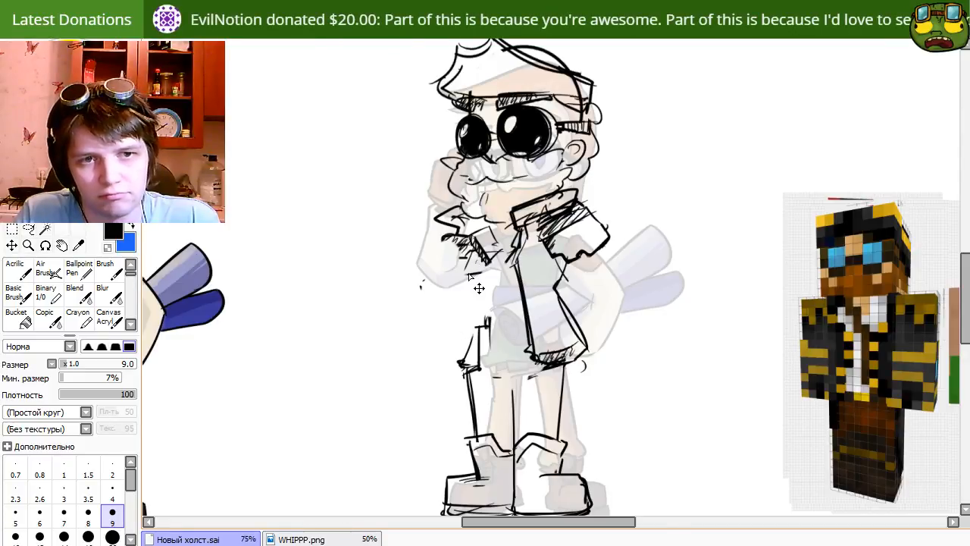
pyautogui.moveTo(458, 285); pyautogui.dragTo(461, 337)
pyautogui.moveTo(458, 287); pyautogui.dragTo(458, 368)
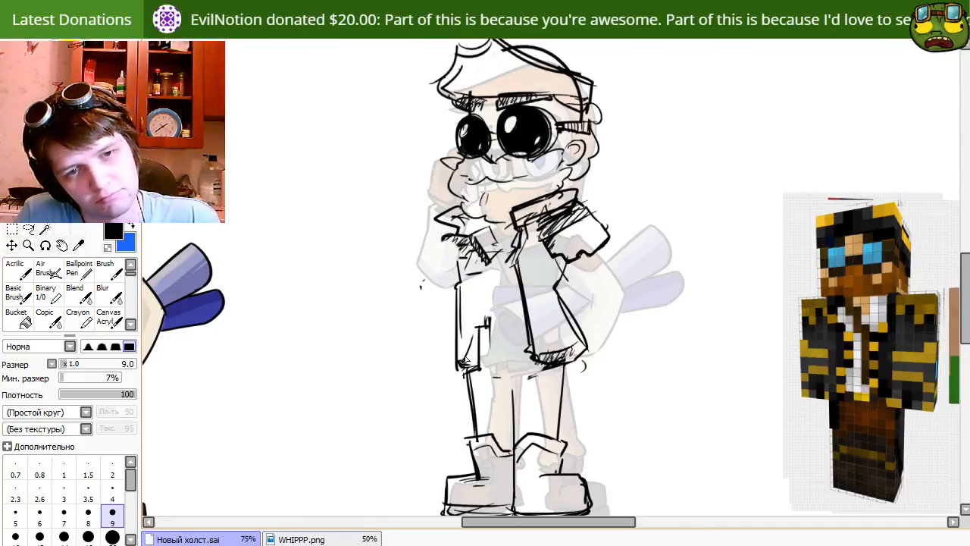
pyautogui.press('e')
pyautogui.moveTo(487, 326); pyautogui.dragTo(480, 334)
pyautogui.press('n')
pyautogui.moveTo(483, 263)
pyautogui.mouseDown()
pyautogui.moveTo(475, 363)
pyautogui.moveTo(499, 347)
pyautogui.mouseUp()
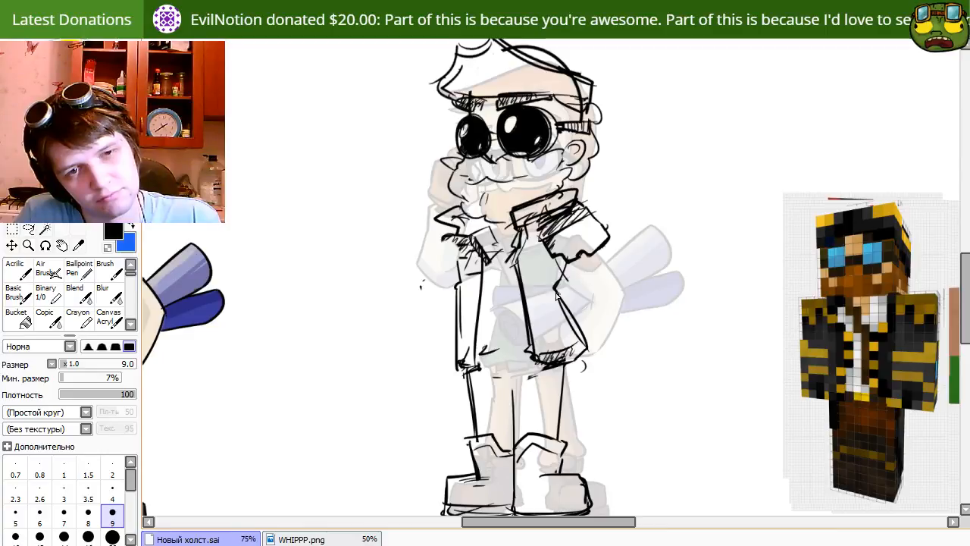
# Add a column of round buttons to each coat panel and stroke in the top line of the far sleeve.
pyautogui.press('e')
pyautogui.moveTo(557, 294); pyautogui.dragTo(549, 288)
pyautogui.press('n')
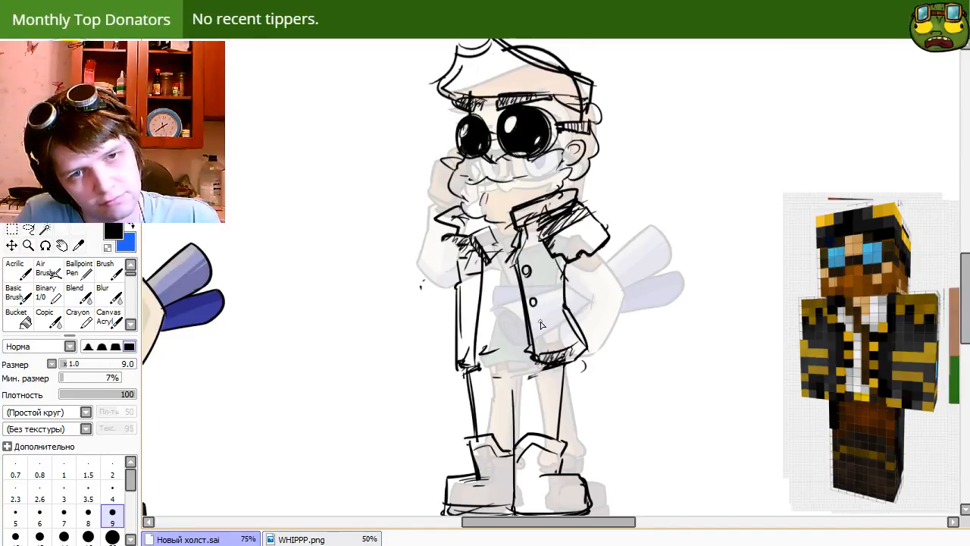
pyautogui.moveTo(475, 276); pyautogui.dragTo(470, 306)
pyautogui.press('e')
pyautogui.press('n')
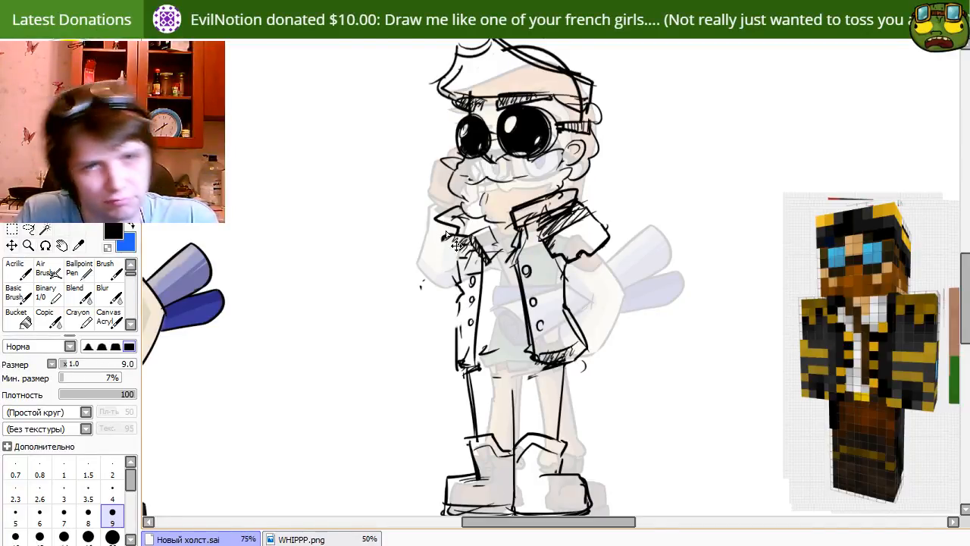
pyautogui.moveTo(449, 231); pyautogui.dragTo(409, 261)
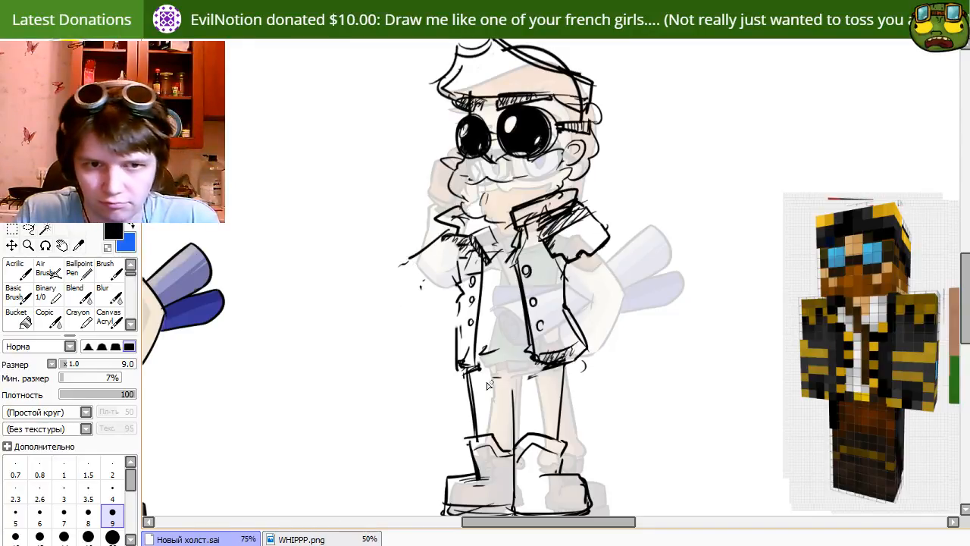
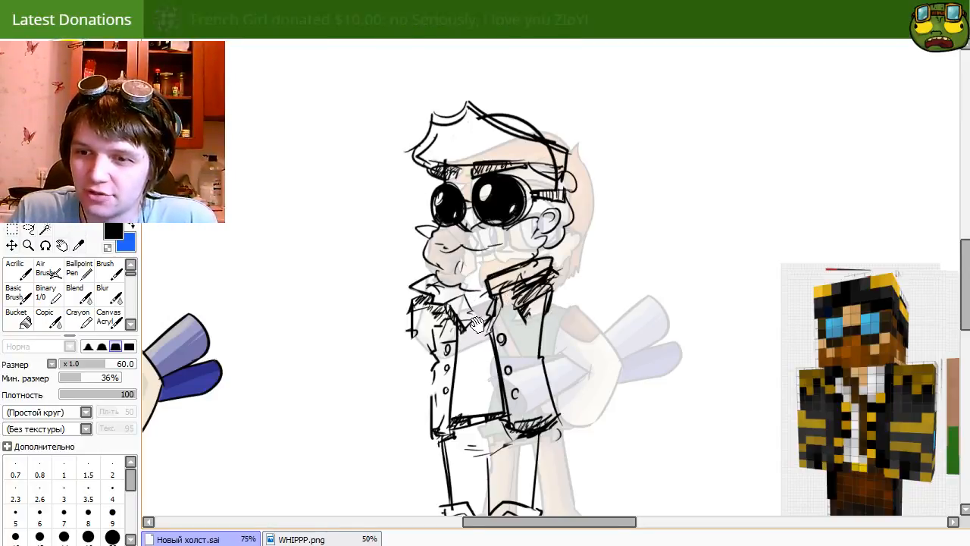
# Erase the near coat panel's outer edge and redraw it with an angled shoulder corner and a straight slope to the hem.
pyautogui.moveTo(489, 299); pyautogui.dragTo(551, 328)
pyautogui.moveTo(561, 275)
pyautogui.mouseDown()
pyautogui.moveTo(594, 328)
pyautogui.moveTo(618, 322)
pyautogui.mouseUp()
pyautogui.press('n')
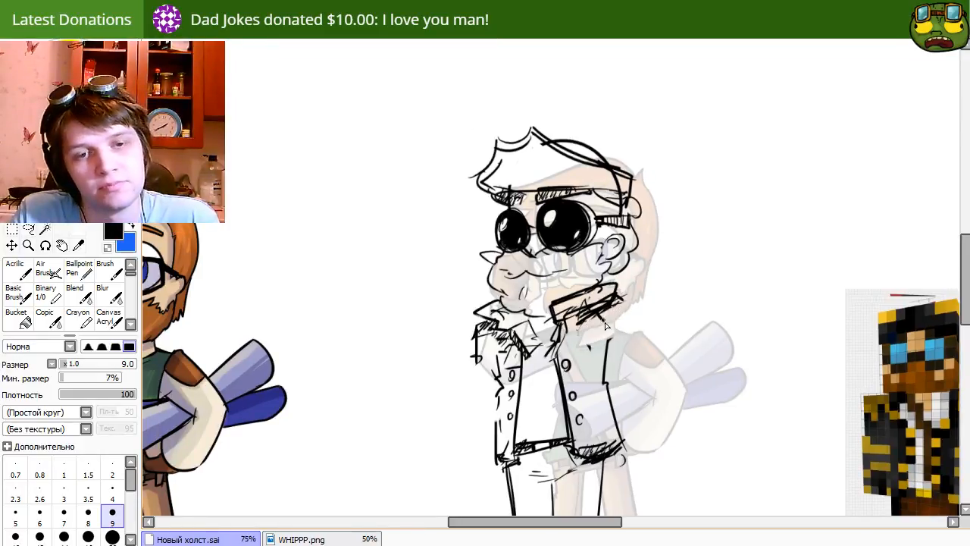
pyautogui.moveTo(604, 336); pyautogui.dragTo(600, 367)
pyautogui.press('e')
pyautogui.moveTo(606, 303)
pyautogui.mouseDown()
pyautogui.moveTo(636, 341)
pyautogui.moveTo(610, 372)
pyautogui.moveTo(615, 453)
pyautogui.mouseUp()
pyautogui.press('n')
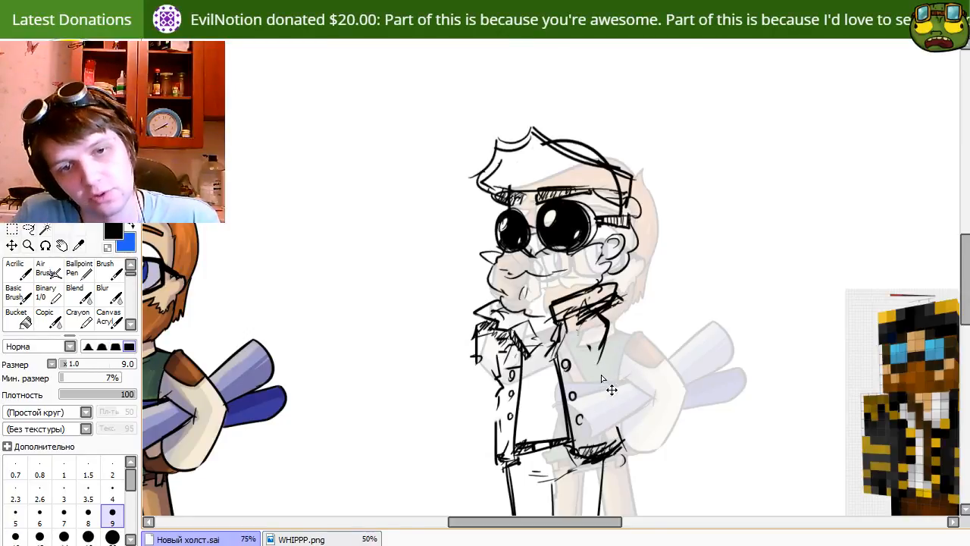
pyautogui.moveTo(601, 376); pyautogui.dragTo(620, 432)
# Erase the sleeve strokes at the far shoulder and outline a blocky raised fist beside the collar.
pyautogui.moveTo(477, 409)
pyautogui.mouseDown()
pyautogui.moveTo(622, 351)
pyautogui.moveTo(512, 281)
pyautogui.moveTo(551, 308)
pyautogui.moveTo(527, 360)
pyautogui.mouseUp()
pyautogui.press('e')
pyautogui.moveTo(563, 285); pyautogui.dragTo(563, 304)
pyautogui.press('n')
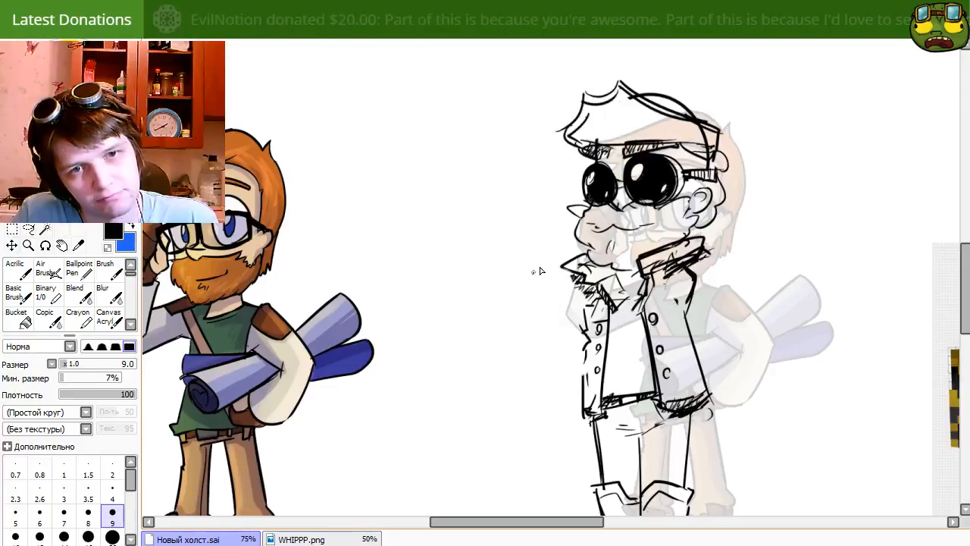
pyautogui.hotkey('ctrl', 'z')
pyautogui.moveTo(534, 273)
pyautogui.mouseDown()
pyautogui.moveTo(581, 250)
pyautogui.moveTo(566, 273)
pyautogui.mouseUp()
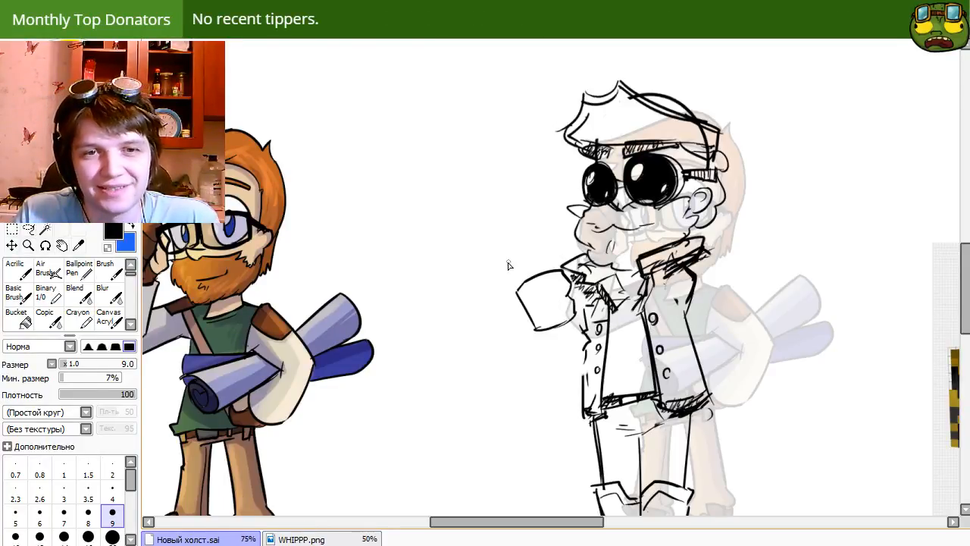
pyautogui.moveTo(533, 273)
pyautogui.mouseDown()
pyautogui.moveTo(569, 262)
pyautogui.moveTo(570, 328)
pyautogui.mouseUp()
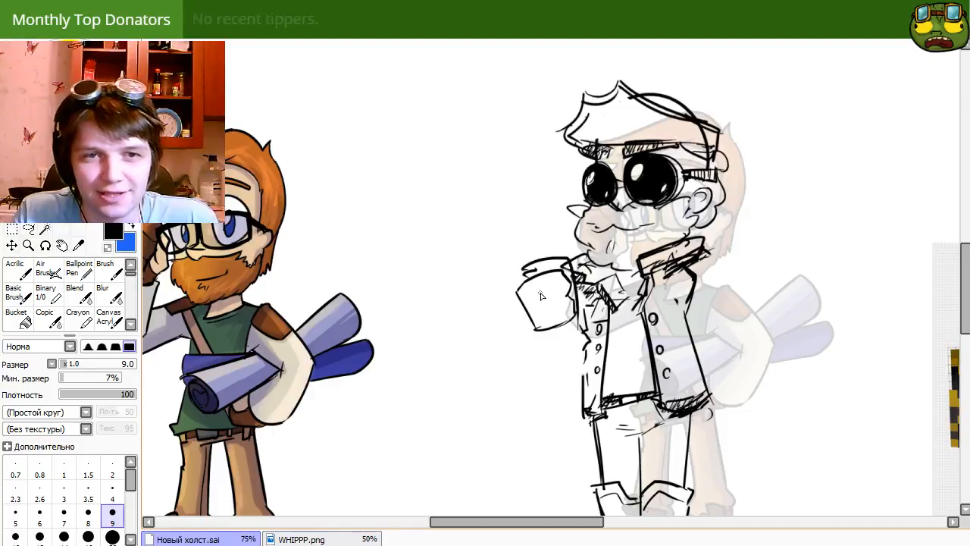
# Reshape the raised fist with a slanted inner edge and a narrow strip of folded fingers along its outer side.
pyautogui.moveTo(519, 287)
pyautogui.mouseDown()
pyautogui.moveTo(560, 326)
pyautogui.moveTo(572, 323)
pyautogui.moveTo(544, 283)
pyautogui.moveTo(554, 310)
pyautogui.moveTo(552, 283)
pyautogui.moveTo(565, 313)
pyautogui.moveTo(536, 282)
pyautogui.moveTo(549, 321)
pyautogui.mouseUp()
pyautogui.press('e')
pyautogui.press('n')
pyautogui.moveTo(570, 263); pyautogui.dragTo(557, 330)
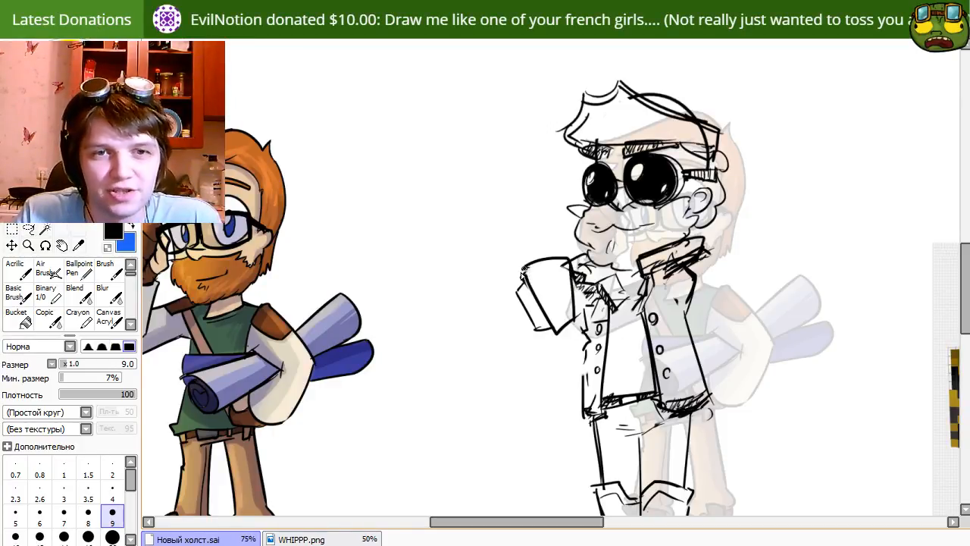
# Draw a long sword blade with a slanted tip rising from the fist and a round pommel below it, undoing rejected strokes.
pyautogui.moveTo(513, 235); pyautogui.dragTo(519, 297)
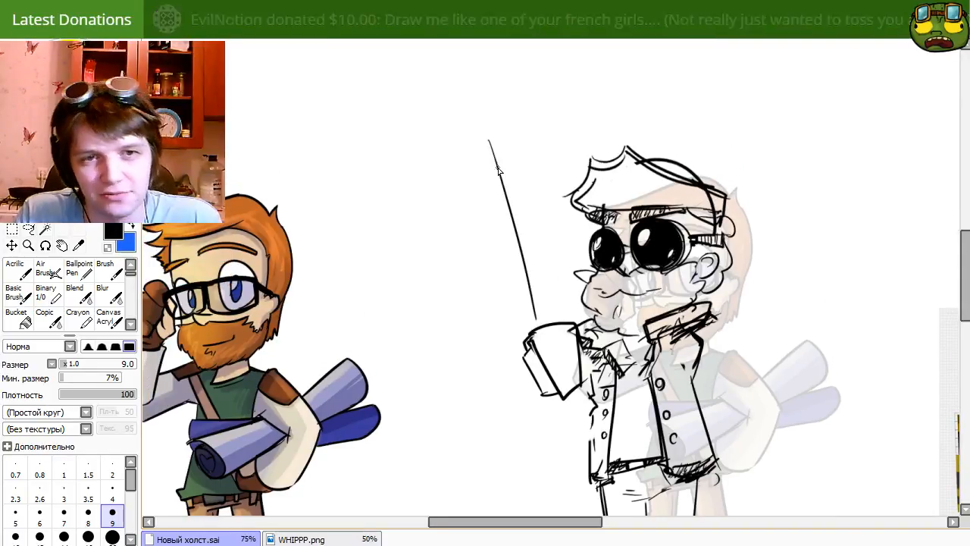
pyautogui.moveTo(473, 146); pyautogui.dragTo(539, 322)
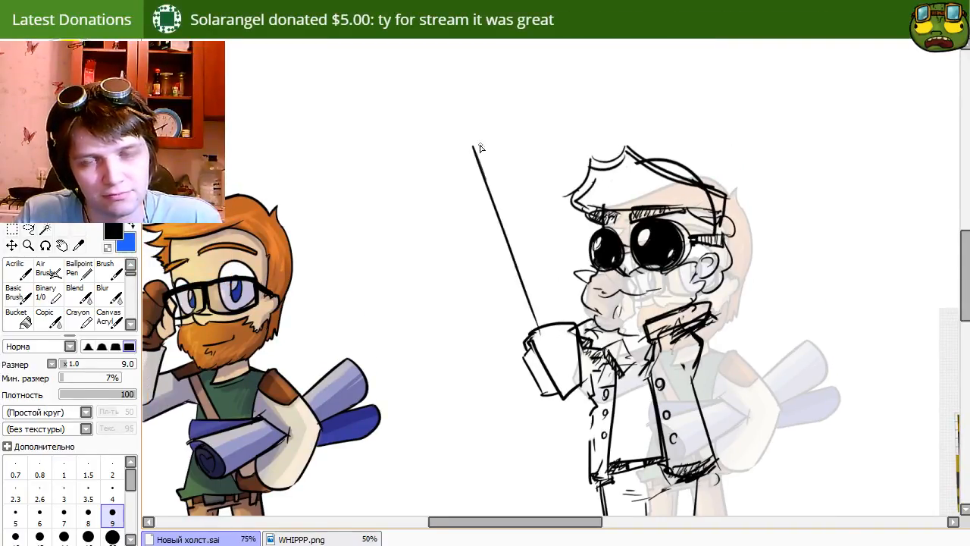
pyautogui.moveTo(471, 138)
pyautogui.mouseDown()
pyautogui.moveTo(504, 127)
pyautogui.moveTo(541, 267)
pyautogui.mouseUp()
pyautogui.hotkey('ctrl', 'z')
pyautogui.moveTo(469, 136)
pyautogui.mouseDown()
pyautogui.moveTo(523, 184)
pyautogui.moveTo(536, 284)
pyautogui.mouseUp()
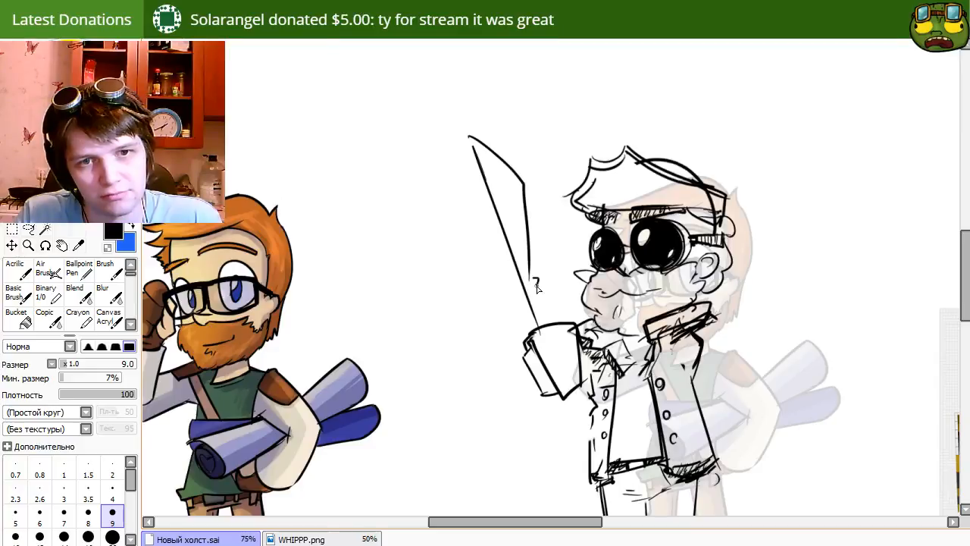
pyautogui.hotkey('ctrl', 'z')
pyautogui.moveTo(522, 184); pyautogui.dragTo(544, 326)
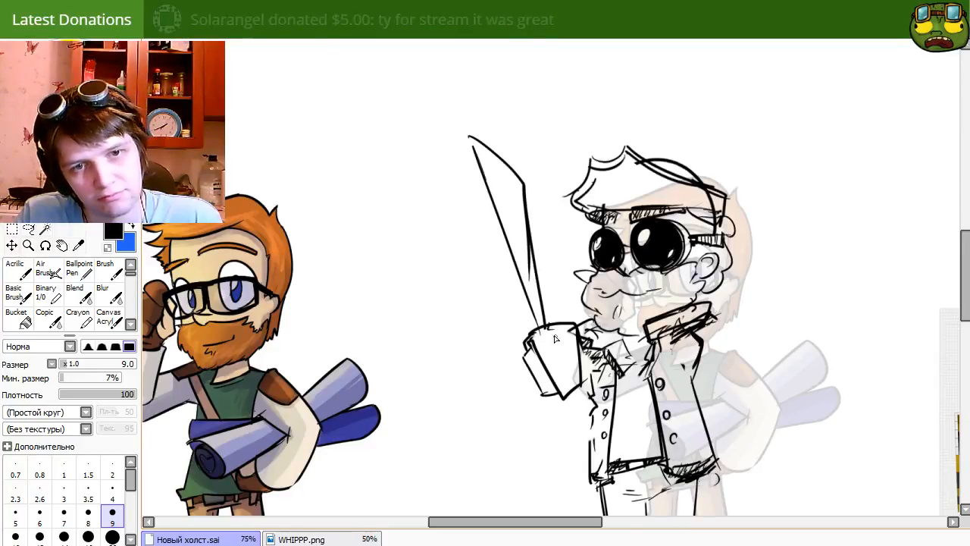
pyautogui.moveTo(556, 395); pyautogui.dragTo(561, 410)
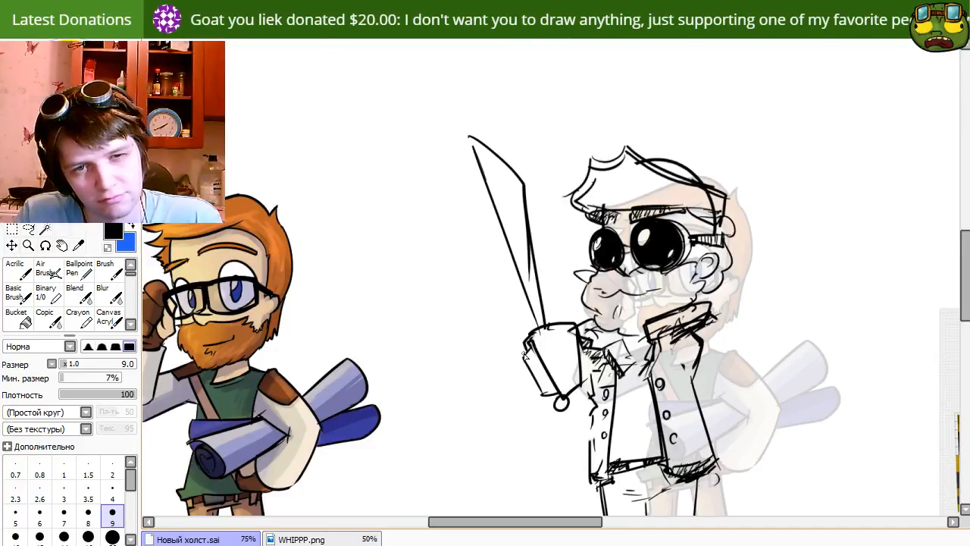
# Draw the bent sleeve from the raised fist down to the elbow and across to the far coat panel.
pyautogui.moveTo(526, 373); pyautogui.dragTo(550, 437)
pyautogui.hotkey('ctrl', 'z')
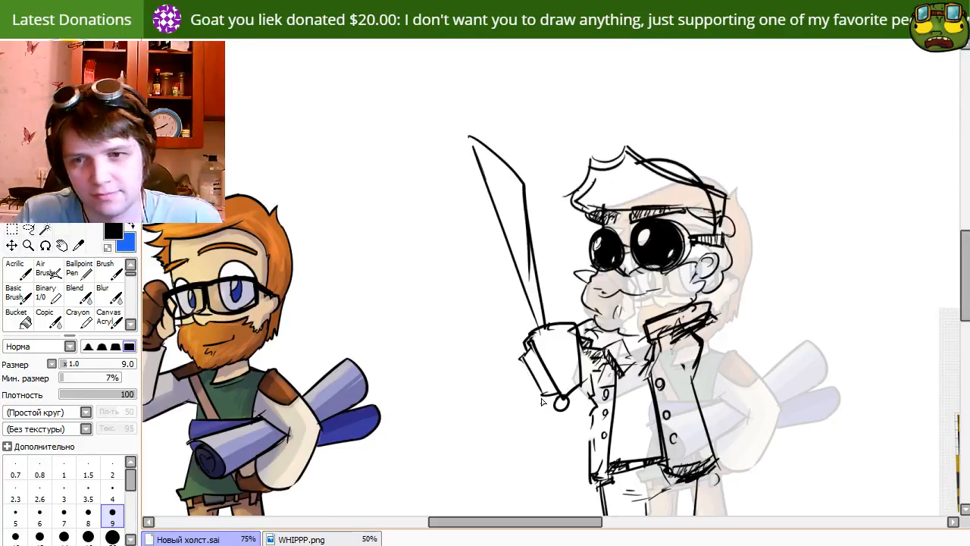
pyautogui.moveTo(524, 374)
pyautogui.mouseDown()
pyautogui.moveTo(560, 447)
pyautogui.moveTo(593, 439)
pyautogui.mouseUp()
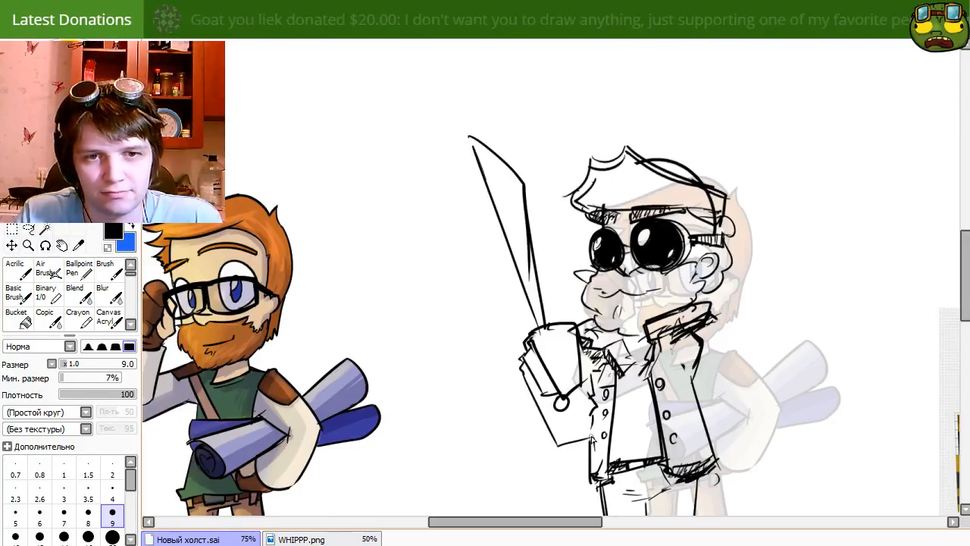
# Clear the strokes inside the open collar, draw a curved shirt neckline, and thicken the far coat panel's inner edge.
pyautogui.moveTo(612, 471)
pyautogui.mouseDown()
pyautogui.moveTo(649, 285)
pyautogui.moveTo(585, 393)
pyautogui.mouseUp()
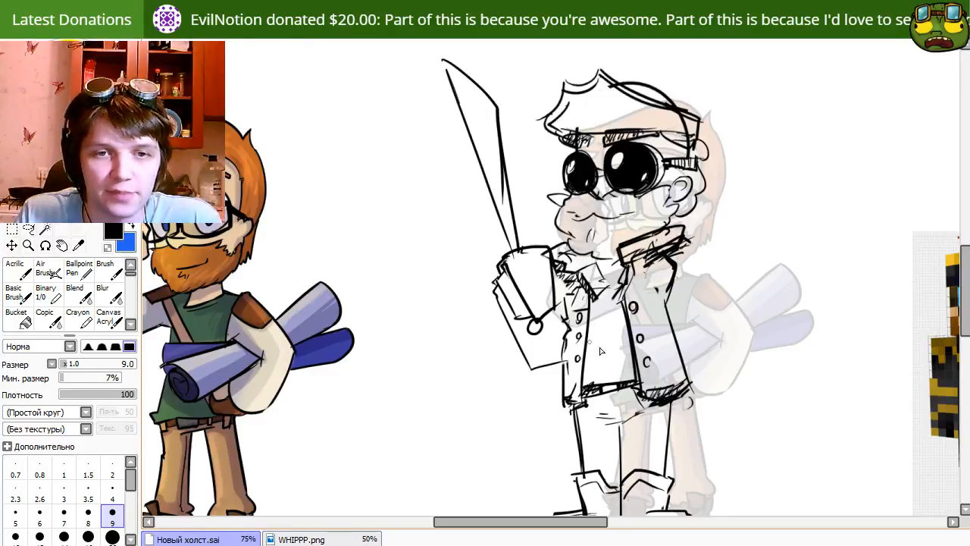
pyautogui.moveTo(600, 350)
pyautogui.mouseDown()
pyautogui.moveTo(493, 257)
pyautogui.moveTo(567, 224)
pyautogui.mouseUp()
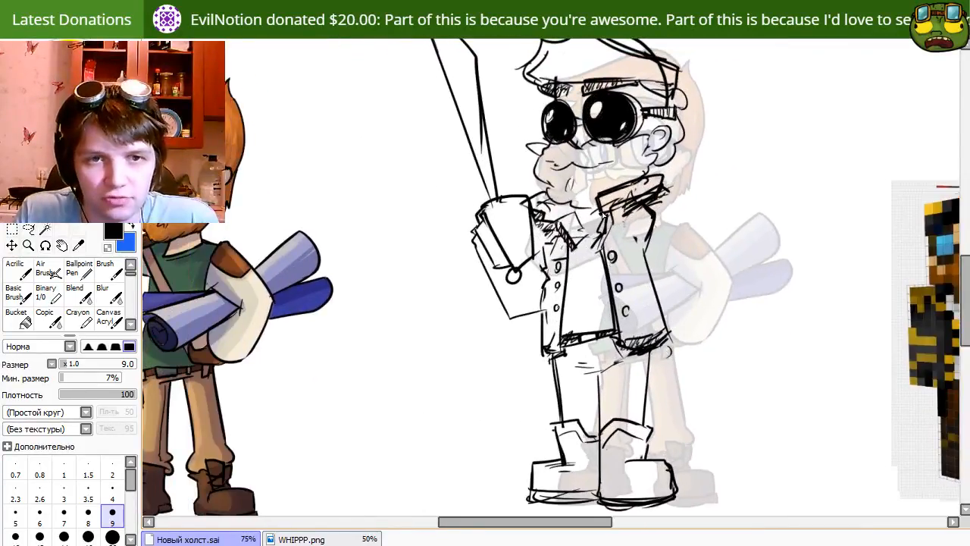
pyautogui.press('e')
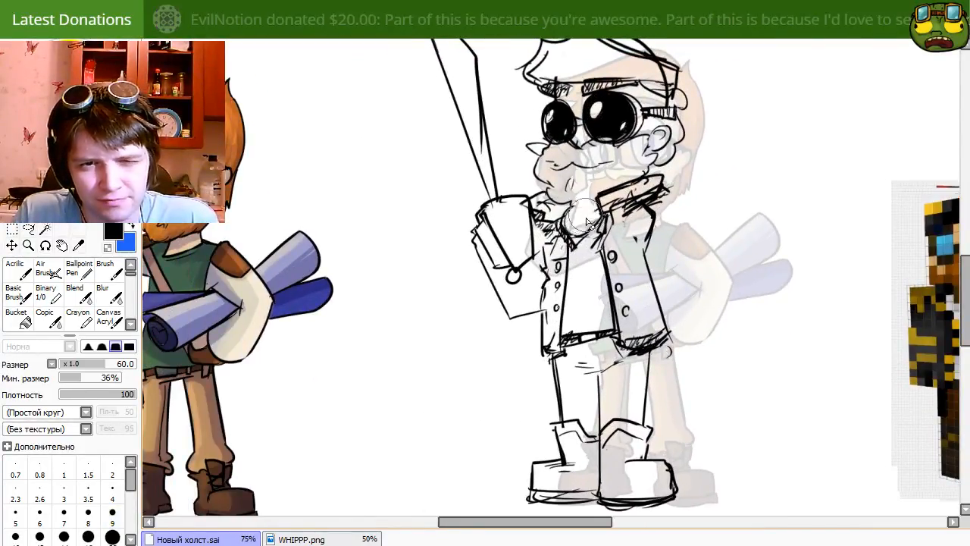
pyautogui.press('e')
pyautogui.moveTo(574, 216)
pyautogui.mouseDown()
pyautogui.moveTo(601, 220)
pyautogui.moveTo(565, 241)
pyautogui.moveTo(560, 306)
pyautogui.mouseUp()
pyautogui.moveTo(561, 238); pyautogui.dragTo(558, 342)
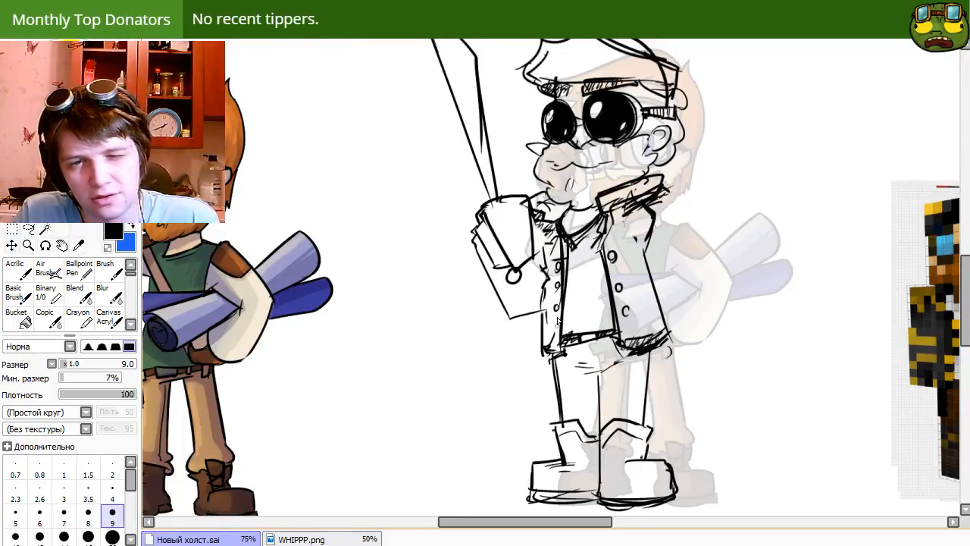
pyautogui.press('e')
pyautogui.press('e')
pyautogui.moveTo(571, 294)
pyautogui.mouseDown()
pyautogui.moveTo(560, 233)
pyautogui.moveTo(561, 313)
pyautogui.mouseUp()
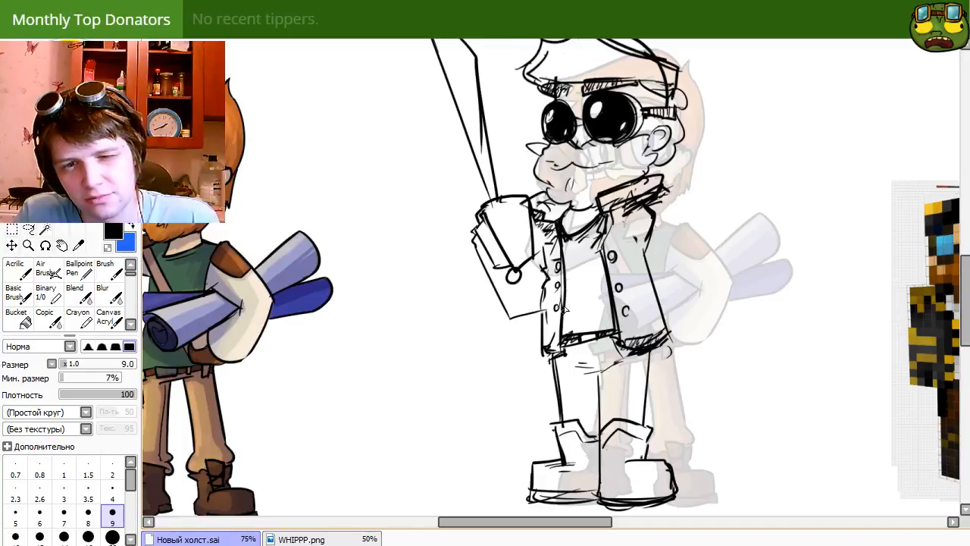
pyautogui.moveTo(677, 292); pyautogui.dragTo(619, 256)
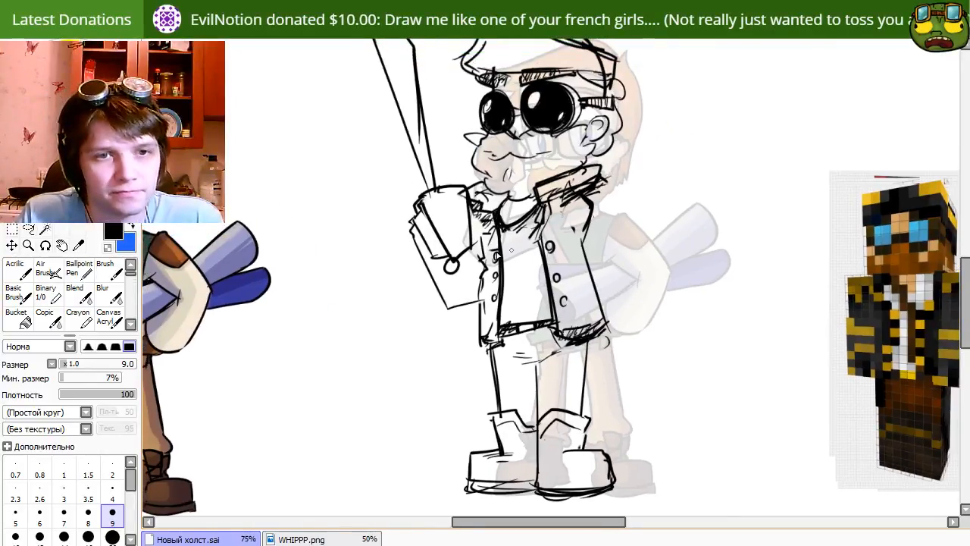
# Erase the raised sleeve's pointed elbow and redraw it as a shorter, rounded bend meeting the far coat panel.
pyautogui.press('e')
pyautogui.moveTo(479, 301)
pyautogui.mouseDown()
pyautogui.moveTo(488, 243)
pyautogui.moveTo(482, 270)
pyautogui.moveTo(458, 291)
pyautogui.mouseUp()
pyautogui.press('e')
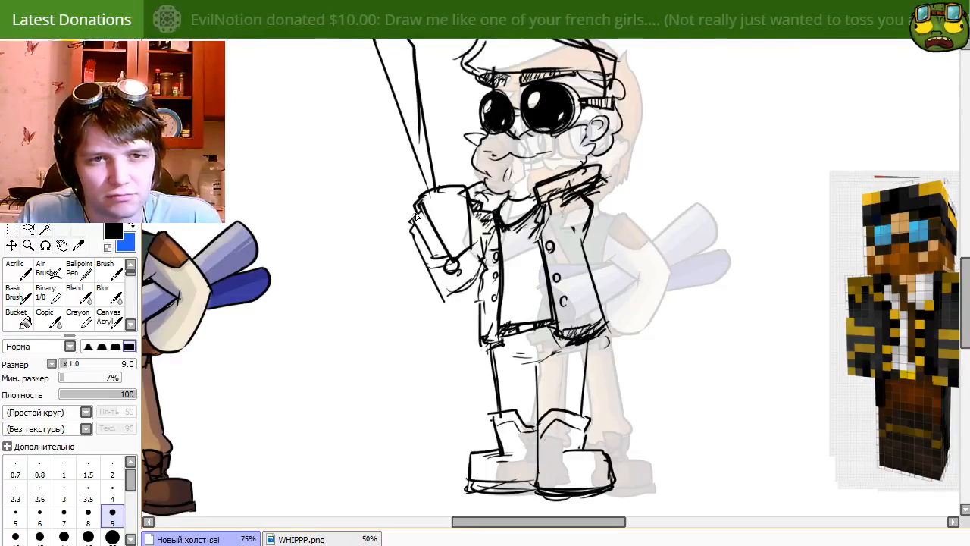
pyautogui.moveTo(476, 202)
pyautogui.mouseDown()
pyautogui.moveTo(460, 358)
pyautogui.moveTo(446, 352)
pyautogui.mouseUp()
pyautogui.press('e')
pyautogui.press('e')
pyautogui.moveTo(452, 409)
pyautogui.mouseDown()
pyautogui.moveTo(436, 416)
pyautogui.moveTo(460, 389)
pyautogui.mouseUp()
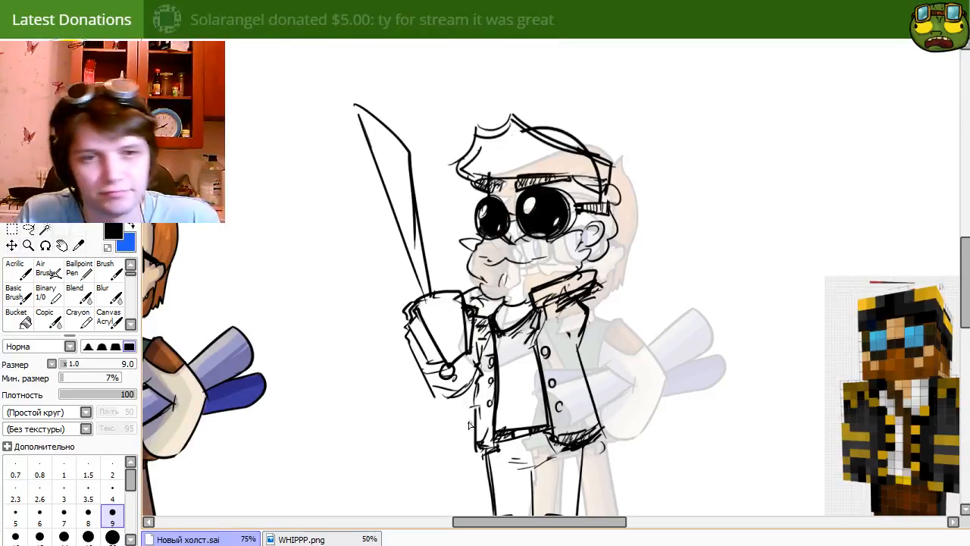
pyautogui.press('e')
pyautogui.moveTo(429, 401); pyautogui.dragTo(454, 413)
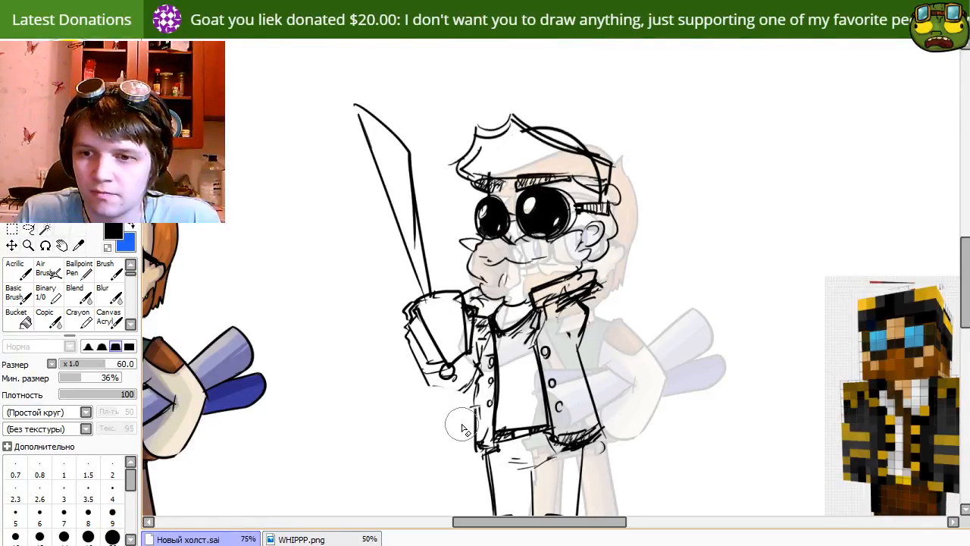
pyautogui.press('e')
pyautogui.moveTo(434, 380); pyautogui.dragTo(475, 377)
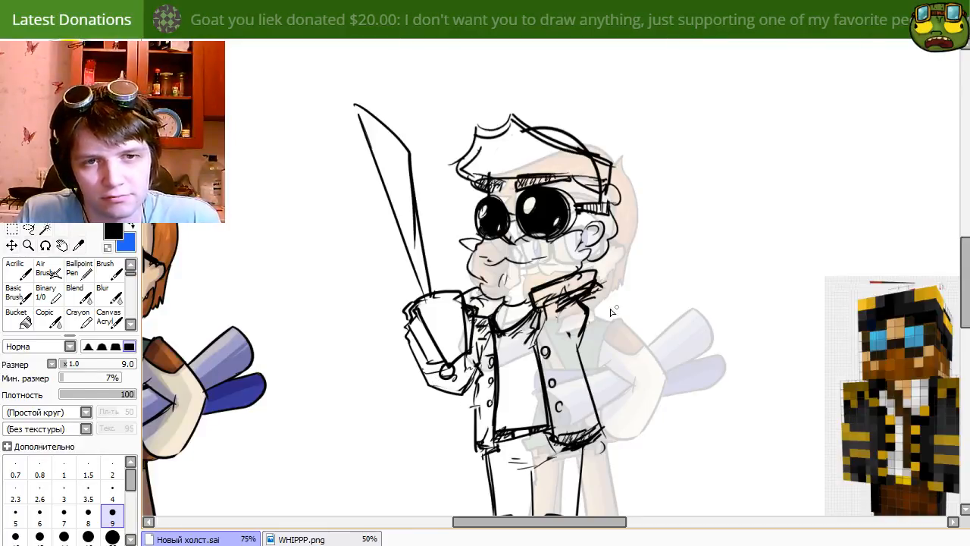
# Draw the near arm's slanted upper line down from the collar and darken the shading beneath the collar.
pyautogui.moveTo(595, 297); pyautogui.dragTo(640, 361)
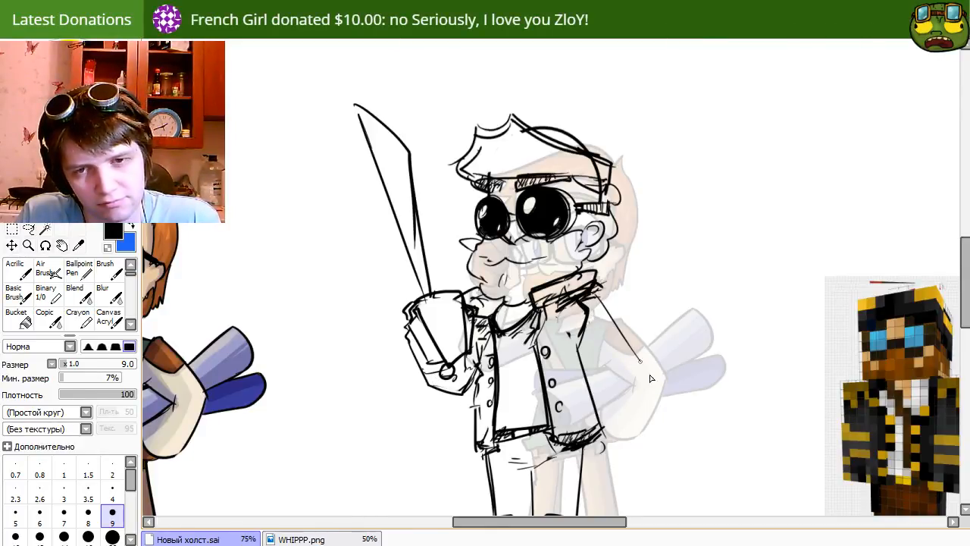
pyautogui.moveTo(614, 424); pyautogui.dragTo(603, 415)
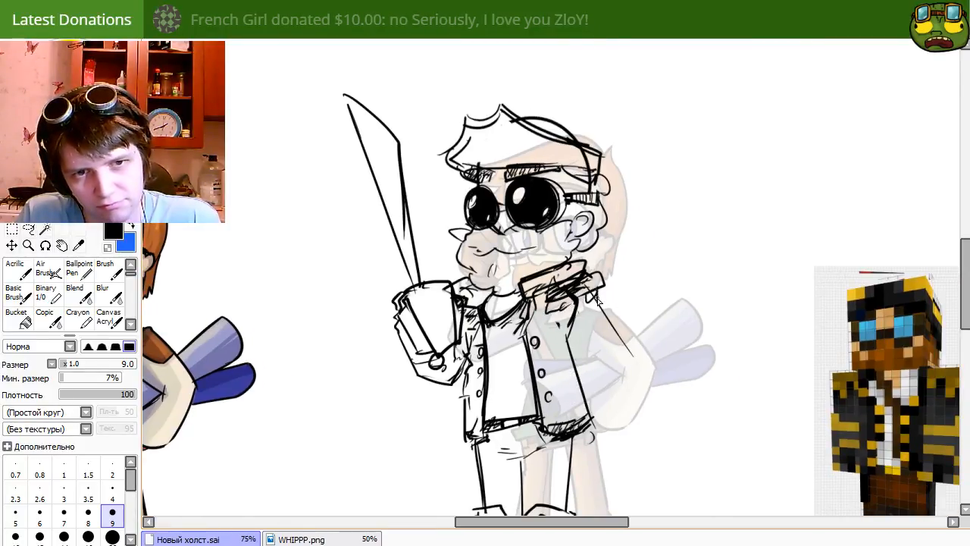
pyautogui.moveTo(588, 295); pyautogui.dragTo(554, 301)
# Erase the near coat panel's slanted front edge and redraw it as a nearly vertical line.
pyautogui.moveTo(573, 344)
pyautogui.mouseDown()
pyautogui.moveTo(574, 331)
pyautogui.moveTo(636, 311)
pyautogui.moveTo(606, 383)
pyautogui.moveTo(603, 372)
pyautogui.mouseUp()
pyautogui.press('e')
pyautogui.press('n')
pyautogui.moveTo(584, 299)
pyautogui.mouseDown()
pyautogui.moveTo(587, 387)
pyautogui.moveTo(652, 390)
pyautogui.moveTo(590, 387)
pyautogui.mouseUp()
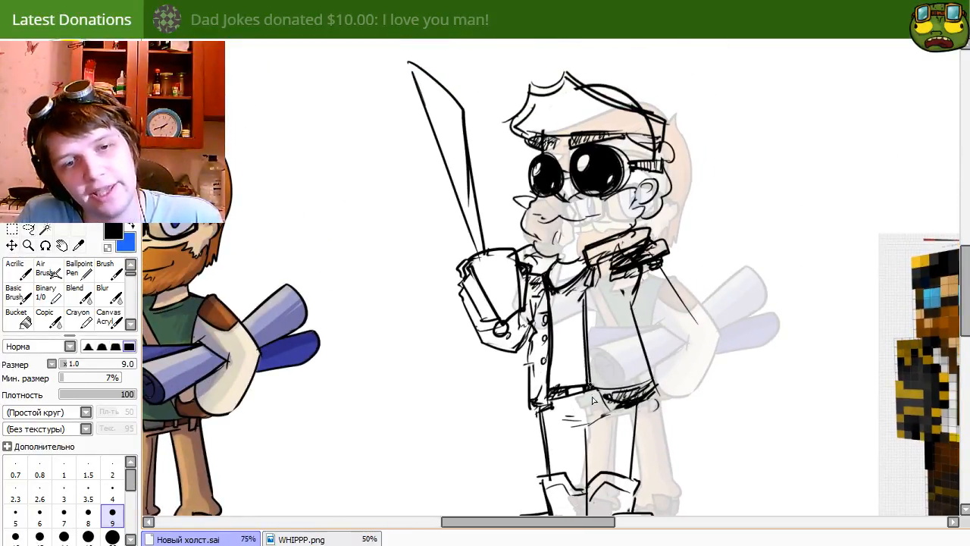
# Redraw the near coat panel's outer edge closer to the body with a bend at the waist, undoing rejected strokes.
pyautogui.press('e')
pyautogui.moveTo(639, 316)
pyautogui.mouseDown()
pyautogui.moveTo(652, 379)
pyautogui.moveTo(636, 350)
pyautogui.moveTo(634, 301)
pyautogui.moveTo(630, 388)
pyautogui.mouseUp()
pyautogui.press('n')
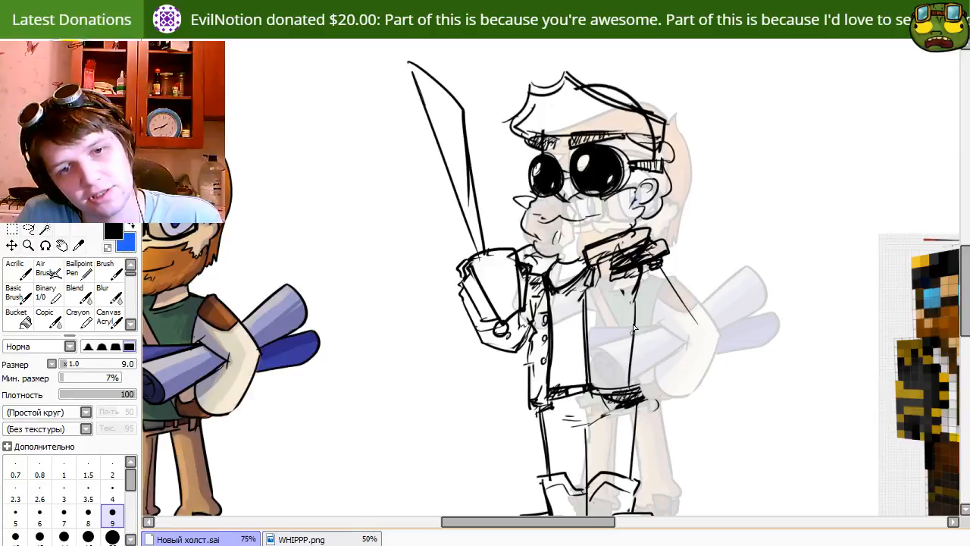
pyautogui.hotkey('ctrl', 'z')
pyautogui.moveTo(640, 292)
pyautogui.mouseDown()
pyautogui.moveTo(625, 342)
pyautogui.moveTo(641, 382)
pyautogui.mouseUp()
pyautogui.press('e')
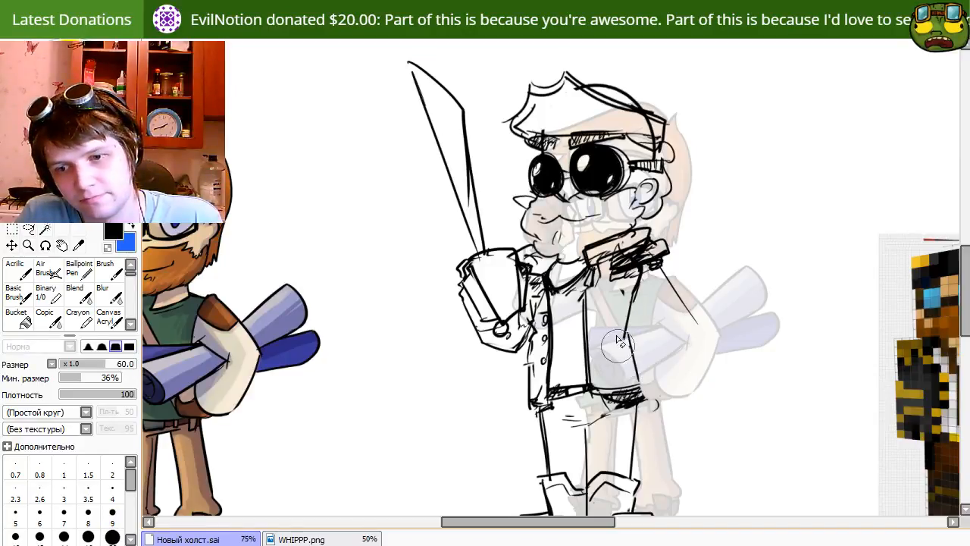
pyautogui.moveTo(621, 336); pyautogui.dragTo(616, 341)
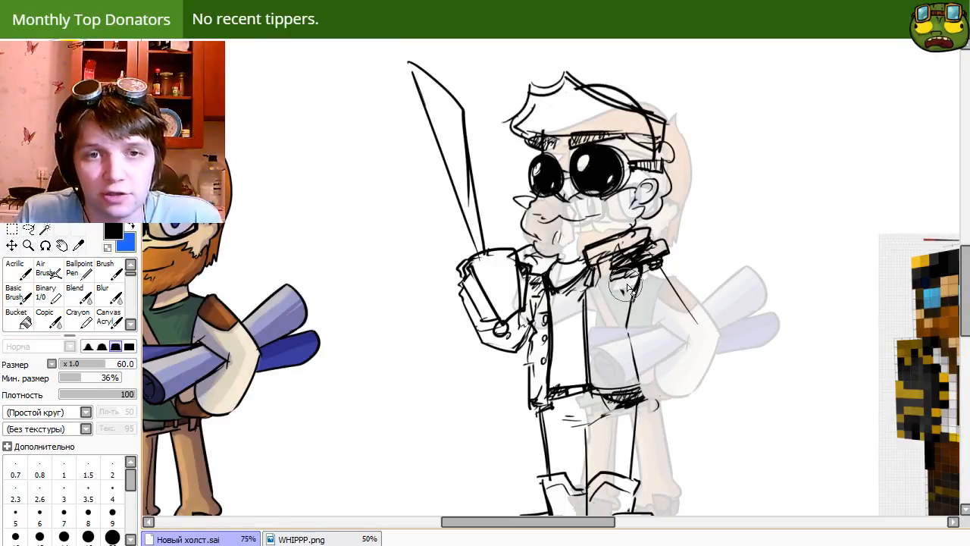
pyautogui.press('n')
pyautogui.moveTo(627, 270); pyautogui.dragTo(644, 334)
pyautogui.hotkey('ctrl', 'z')
pyautogui.press('e')
pyautogui.press('n')
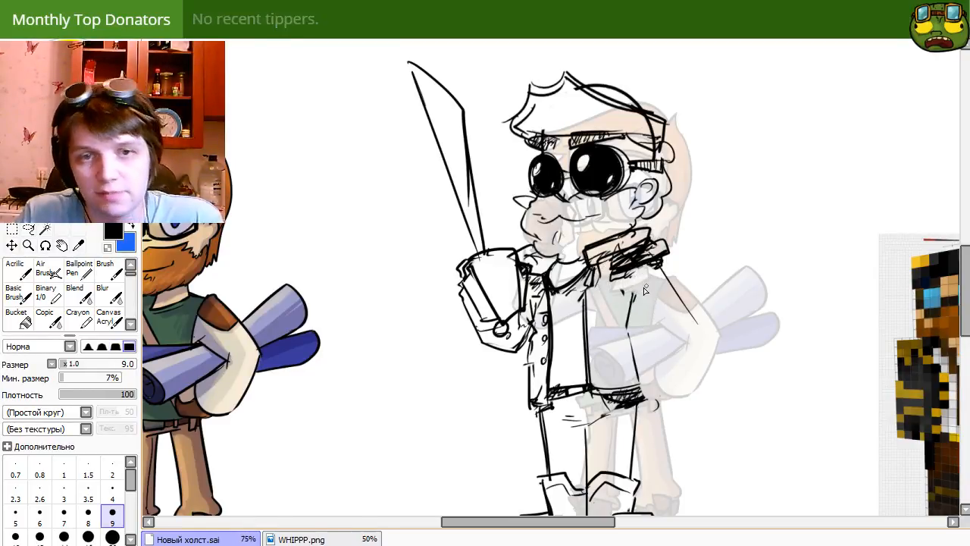
pyautogui.moveTo(616, 279)
pyautogui.mouseDown()
pyautogui.moveTo(654, 363)
pyautogui.moveTo(624, 378)
pyautogui.mouseUp()
pyautogui.moveTo(692, 331); pyautogui.dragTo(656, 388)
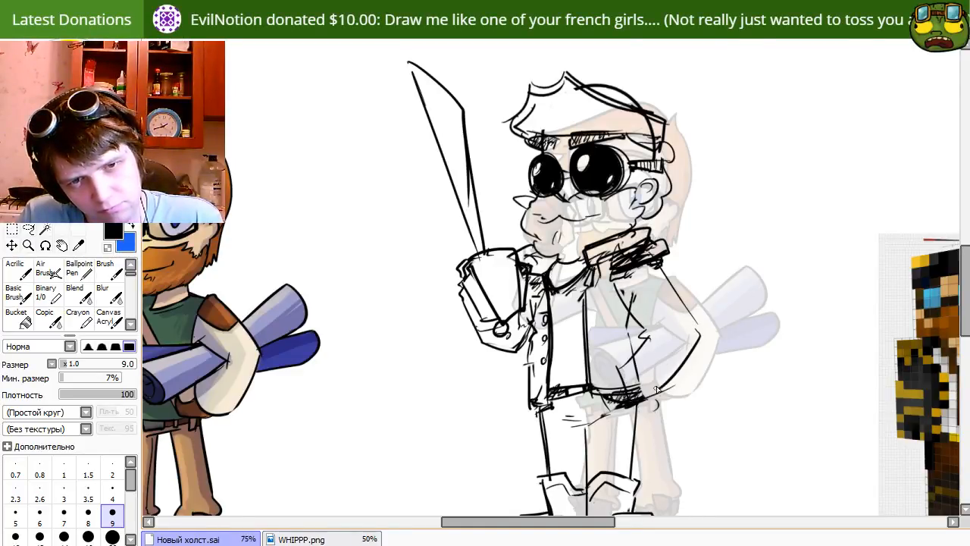
pyautogui.moveTo(174, 344)
pyautogui.mouseDown()
pyautogui.moveTo(595, 360)
pyautogui.moveTo(772, 378)
pyautogui.mouseUp()
pyautogui.moveTo(856, 303)
pyautogui.mouseDown()
pyautogui.moveTo(742, 385)
pyautogui.moveTo(500, 227)
pyautogui.mouseUp()
pyautogui.moveTo(811, 303)
pyautogui.mouseDown()
pyautogui.moveTo(750, 240)
pyautogui.moveTo(546, 225)
pyautogui.moveTo(689, 369)
pyautogui.mouseUp()
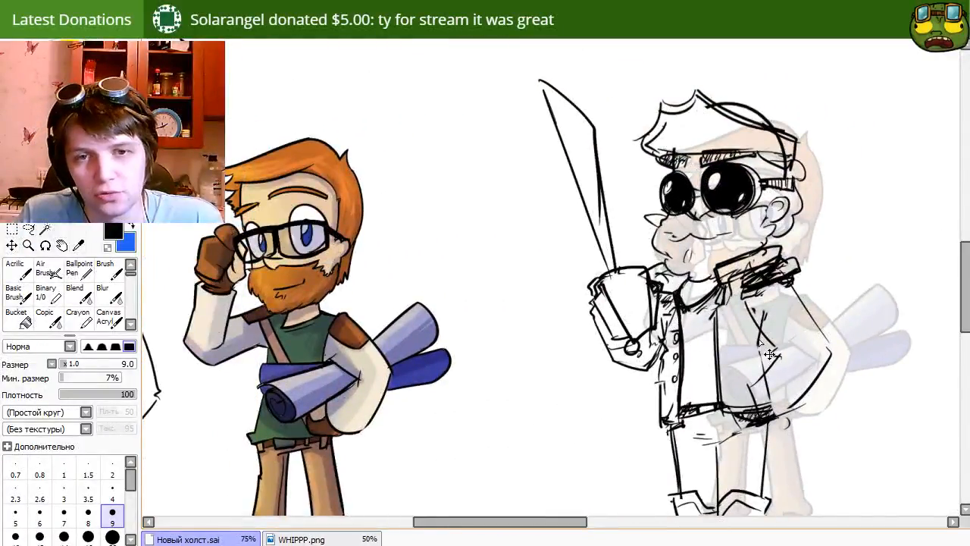
pyautogui.hotkey('ctrl', 'z')
pyautogui.hotkey('ctrl', 'z')
pyautogui.hotkey('ctrl', 'z')
# Clean up the near coat panel's outer edge, then redraw its front edge with an angled notch and three buttons.
pyautogui.press('e')
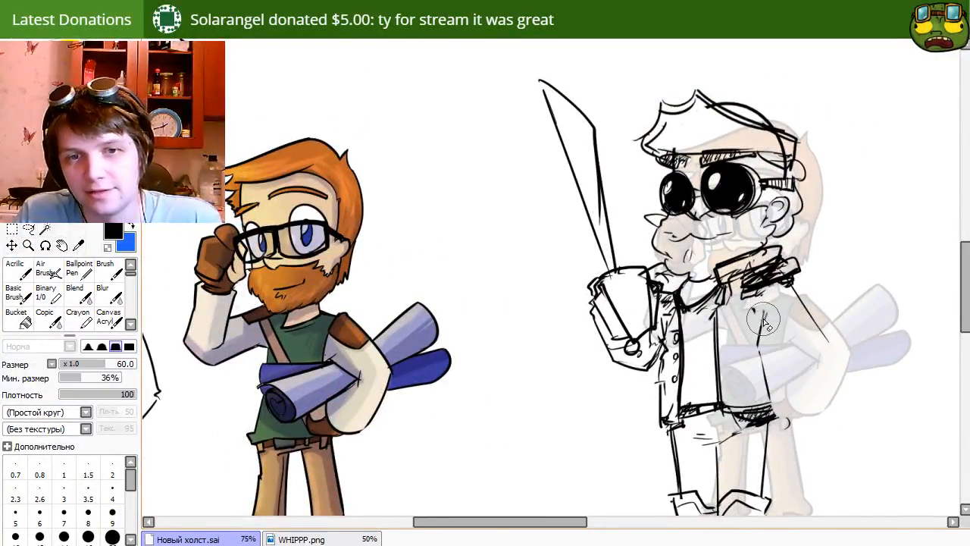
pyautogui.moveTo(767, 324); pyautogui.dragTo(770, 313)
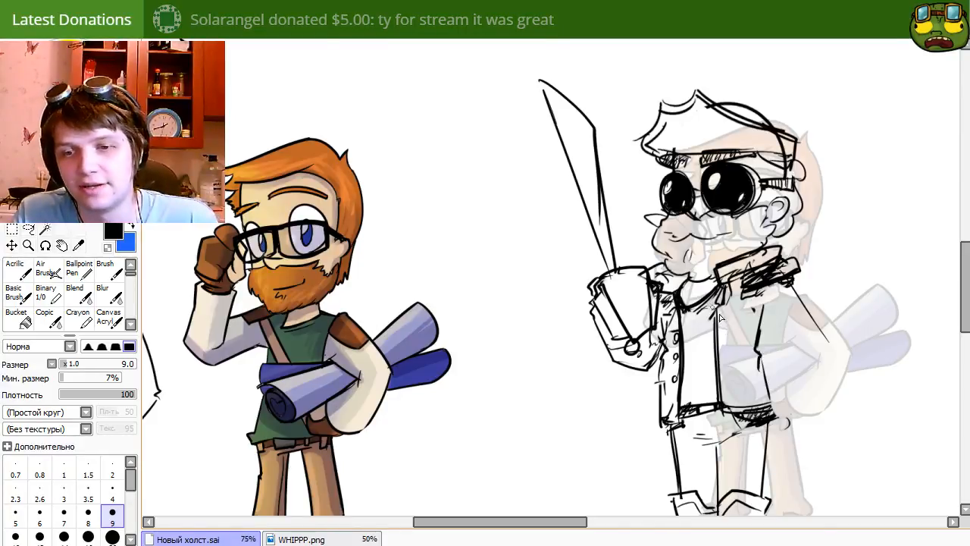
pyautogui.moveTo(811, 369)
pyautogui.mouseDown()
pyautogui.moveTo(738, 359)
pyautogui.moveTo(731, 346)
pyautogui.mouseUp()
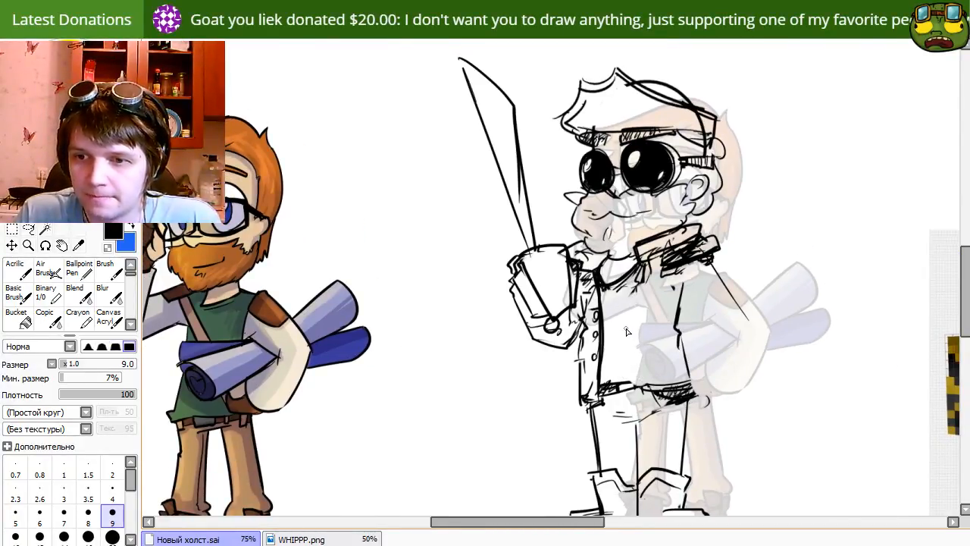
pyautogui.moveTo(627, 302); pyautogui.dragTo(640, 343)
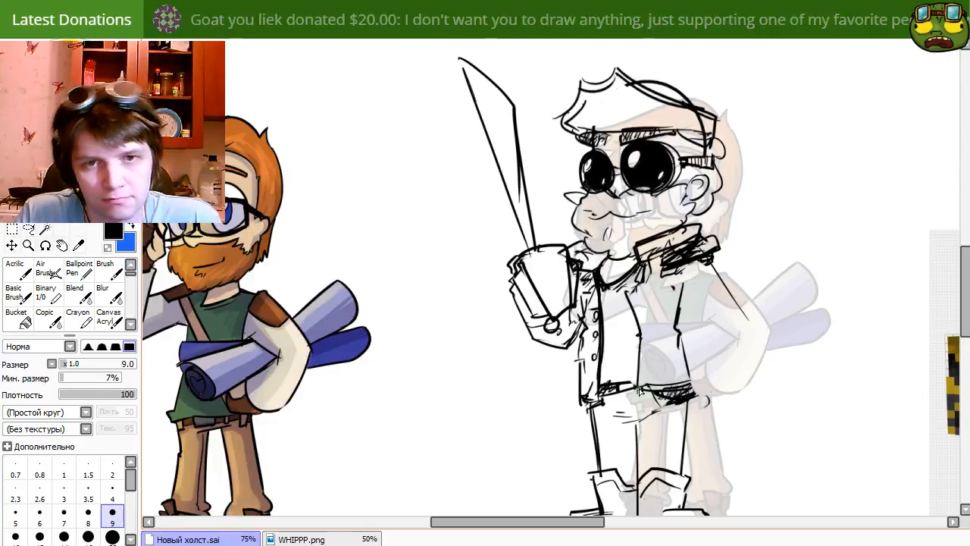
pyautogui.moveTo(630, 294); pyautogui.dragTo(644, 339)
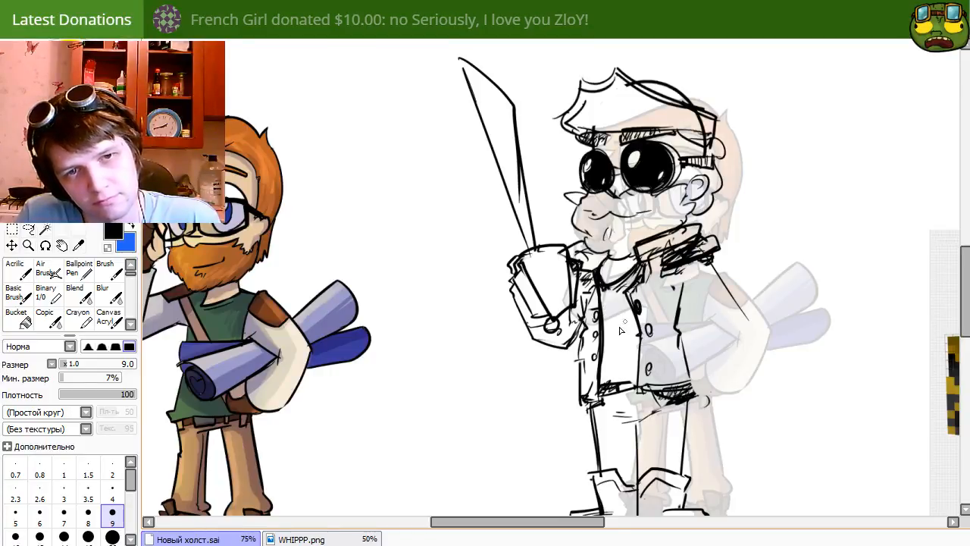
# Add short diagonal fold strokes to the shirt between the coat panels, undoing a rejected line at the neckline.
pyautogui.moveTo(608, 262)
pyautogui.mouseDown()
pyautogui.moveTo(629, 262)
pyautogui.moveTo(627, 271)
pyautogui.moveTo(599, 302)
pyautogui.mouseUp()
pyautogui.hotkey('ctrl', 'z')
pyautogui.moveTo(710, 330)
pyautogui.mouseDown()
pyautogui.moveTo(667, 383)
pyautogui.moveTo(628, 359)
pyautogui.moveTo(693, 328)
pyautogui.mouseUp()
pyautogui.moveTo(684, 285); pyautogui.dragTo(687, 291)
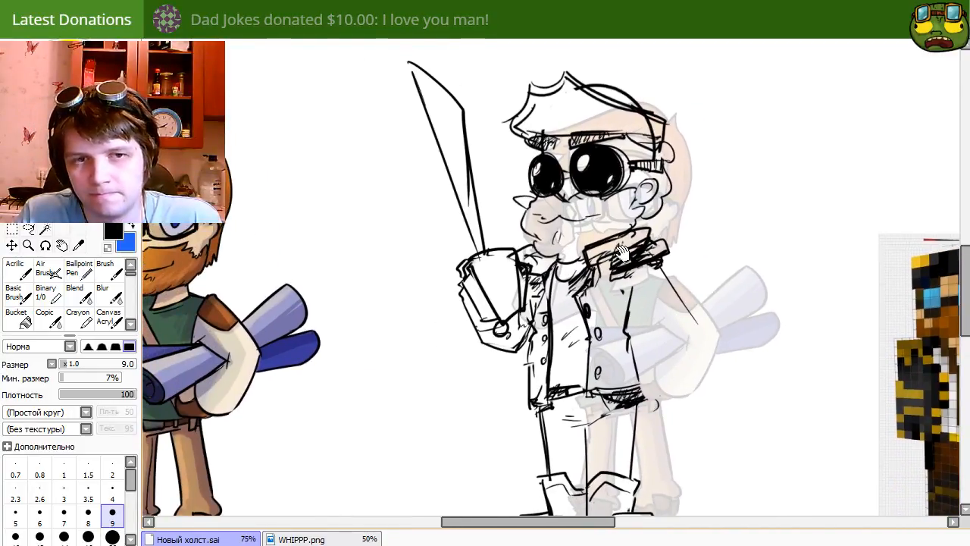
# Thicken the sword blade's long outer edge and extend it to a sharper tip.
pyautogui.moveTo(498, 322); pyautogui.dragTo(546, 376)
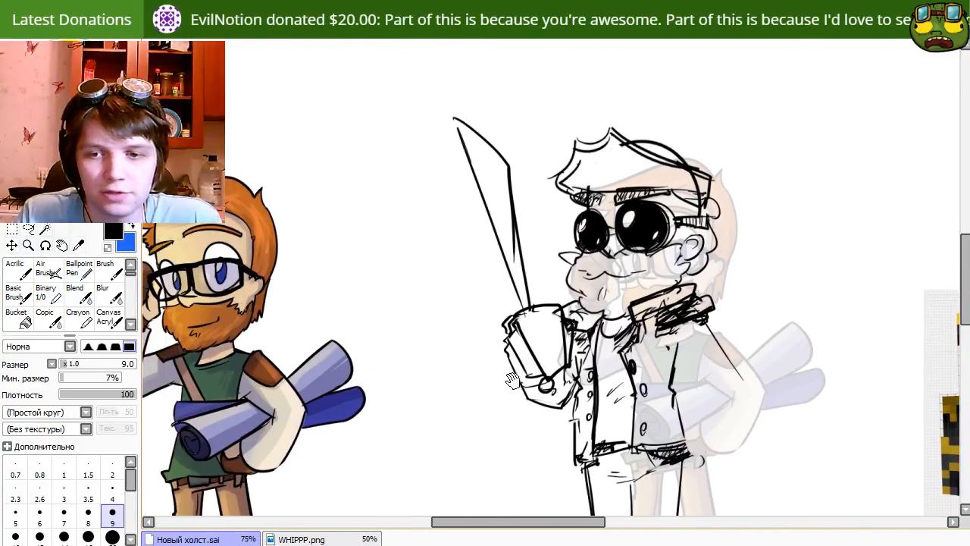
pyautogui.moveTo(454, 121)
pyautogui.mouseDown()
pyautogui.moveTo(523, 308)
pyautogui.moveTo(514, 287)
pyautogui.mouseUp()
pyautogui.hotkey('ctrl', 'z')
pyautogui.hotkey('ctrl', 'z')
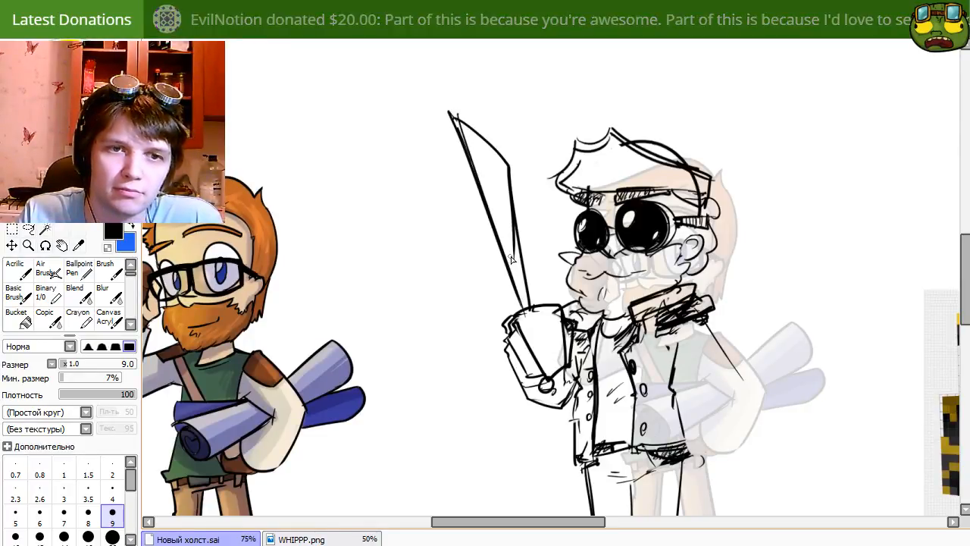
pyautogui.press('e')
pyautogui.press('n')
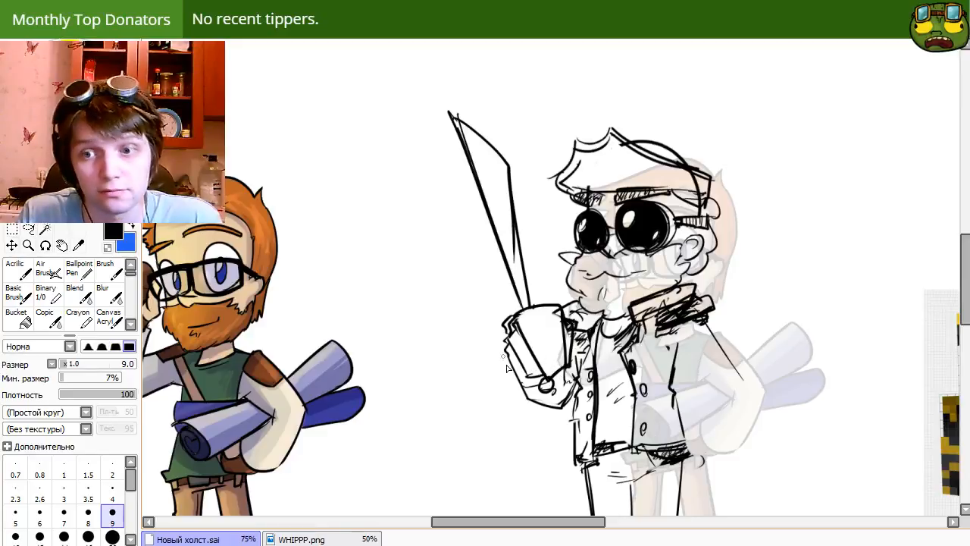
# Add chest fold lines and draw the near arm's inner line, outer line and bent forearm reaching behind the coat.
pyautogui.moveTo(628, 398); pyautogui.dragTo(549, 339)
pyautogui.moveTo(601, 411)
pyautogui.mouseDown()
pyautogui.moveTo(642, 403)
pyautogui.moveTo(633, 416)
pyautogui.mouseUp()
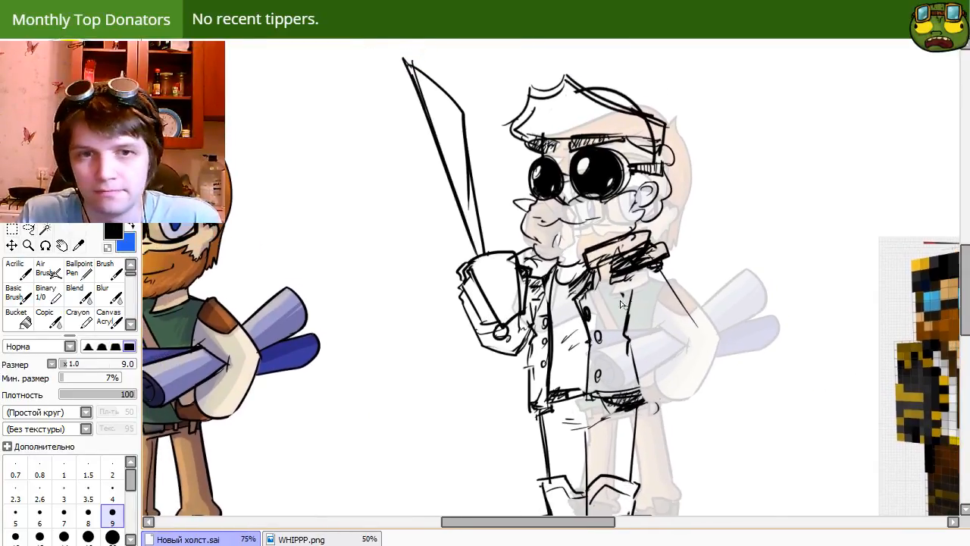
pyautogui.press('c')
pyautogui.press('n')
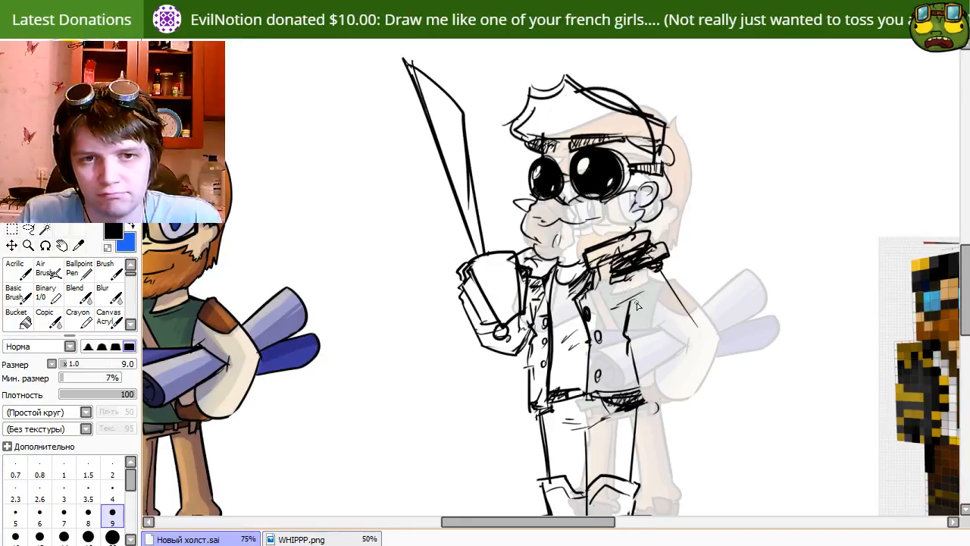
pyautogui.moveTo(631, 302); pyautogui.dragTo(653, 353)
pyautogui.hotkey('ctrl', 'z')
pyautogui.moveTo(631, 303); pyautogui.dragTo(656, 355)
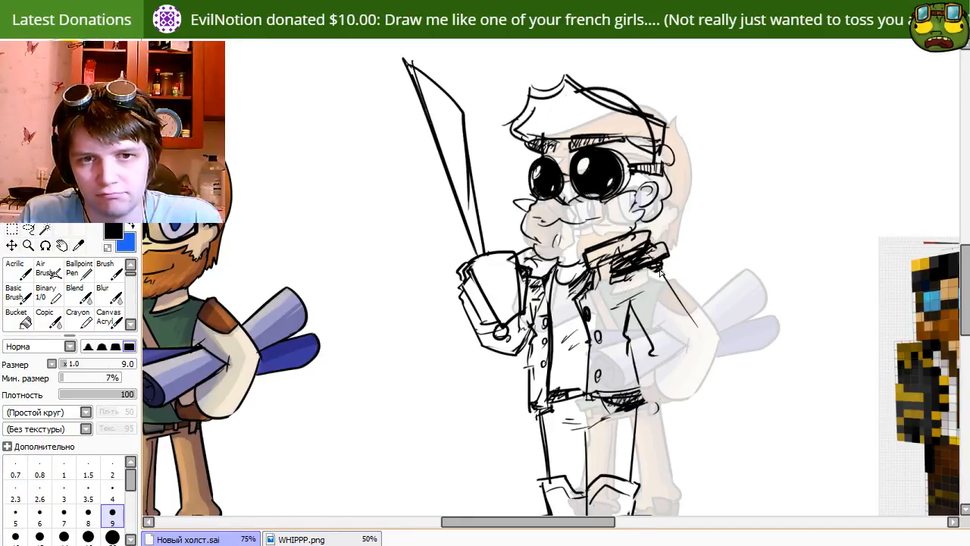
pyautogui.moveTo(660, 272); pyautogui.dragTo(700, 338)
pyautogui.moveTo(664, 371); pyautogui.dragTo(635, 372)
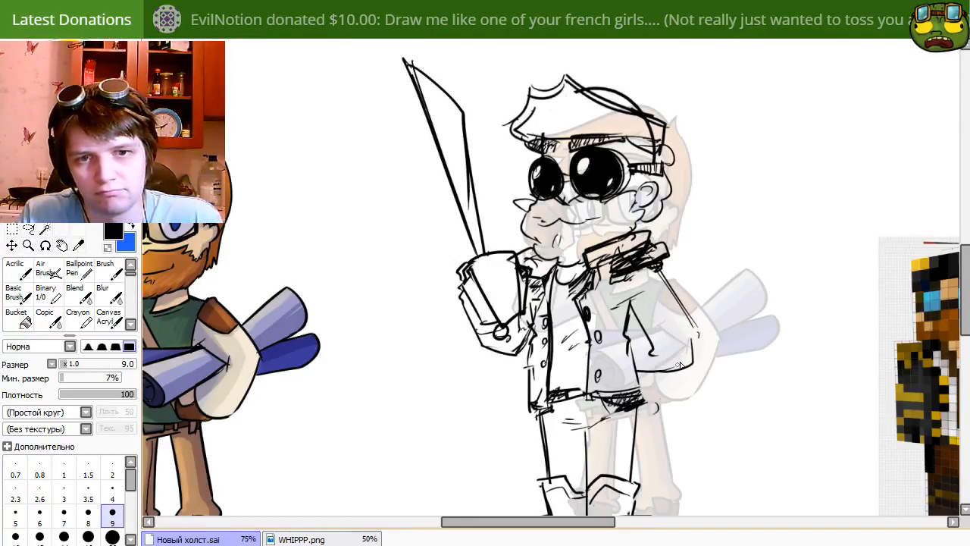
# Undo the near sleeve's outer lines and redraw them closer to the body with a rounded elbow.
pyautogui.moveTo(633, 329); pyautogui.dragTo(696, 278)
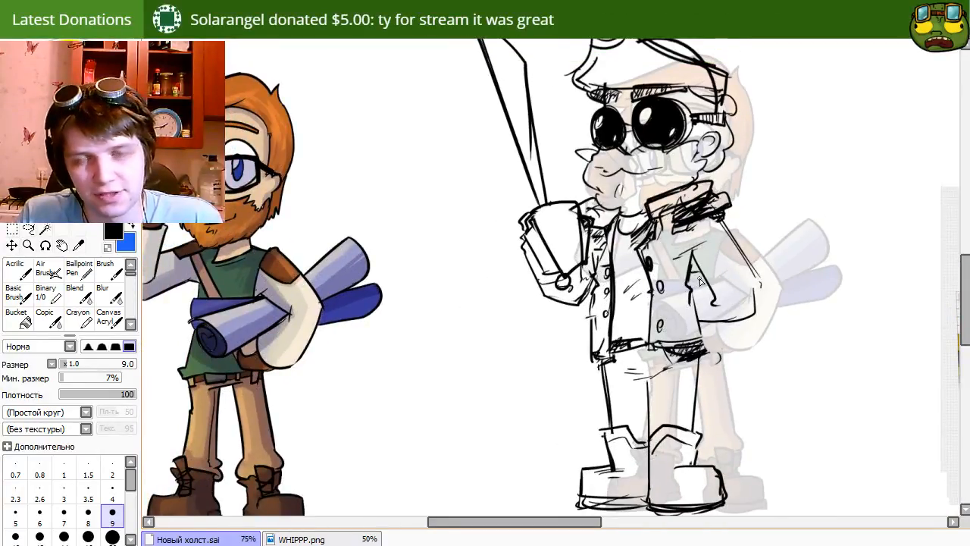
pyautogui.hotkey('ctrl', 'z')
pyautogui.hotkey('ctrl', 'z')
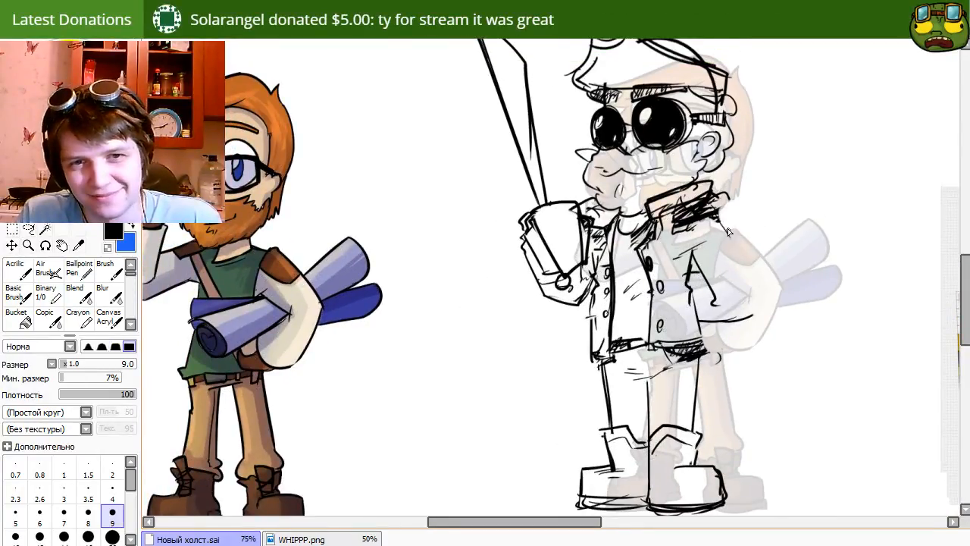
pyautogui.moveTo(750, 287); pyautogui.dragTo(752, 316)
pyautogui.moveTo(729, 222)
pyautogui.mouseDown()
pyautogui.moveTo(719, 208)
pyautogui.moveTo(728, 203)
pyautogui.mouseUp()
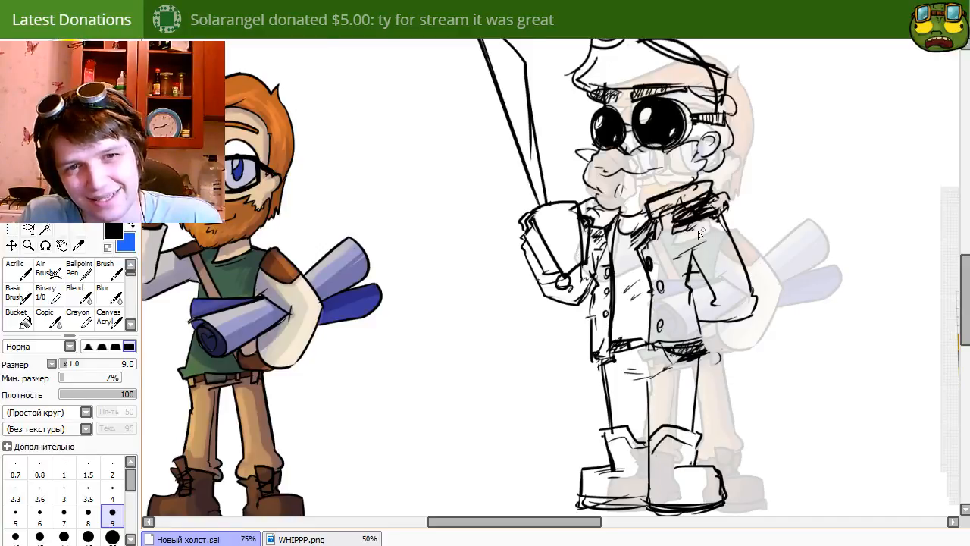
# Draw a squared shoulder pad at the top of the near sleeve and hatch shading between it and the collar.
pyautogui.moveTo(677, 226)
pyautogui.mouseDown()
pyautogui.moveTo(705, 235)
pyautogui.moveTo(731, 218)
pyautogui.moveTo(744, 237)
pyautogui.moveTo(715, 249)
pyautogui.mouseUp()
pyautogui.press('e')
pyautogui.press('n')
pyautogui.hotkey('ctrl', 'z')
pyautogui.moveTo(728, 201); pyautogui.dragTo(709, 248)
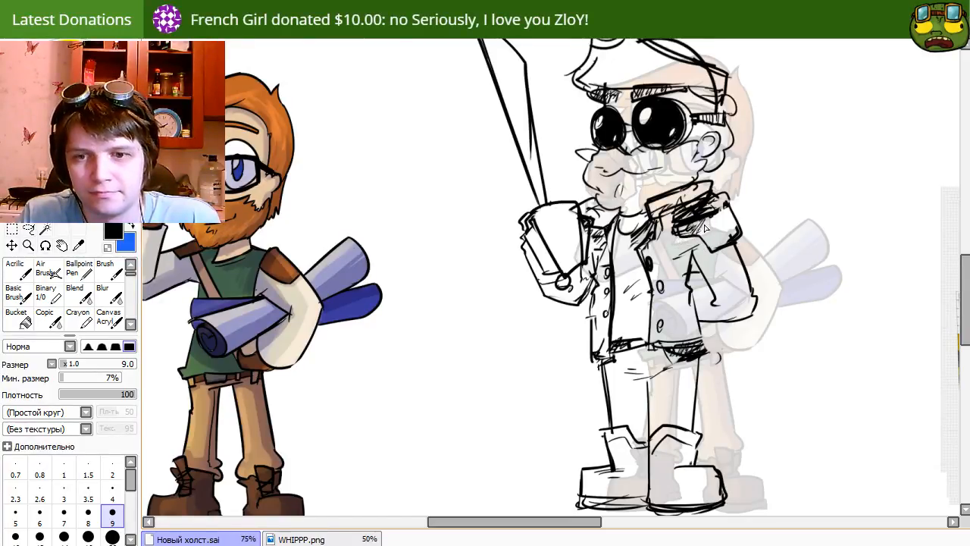
pyautogui.moveTo(717, 219); pyautogui.dragTo(700, 242)
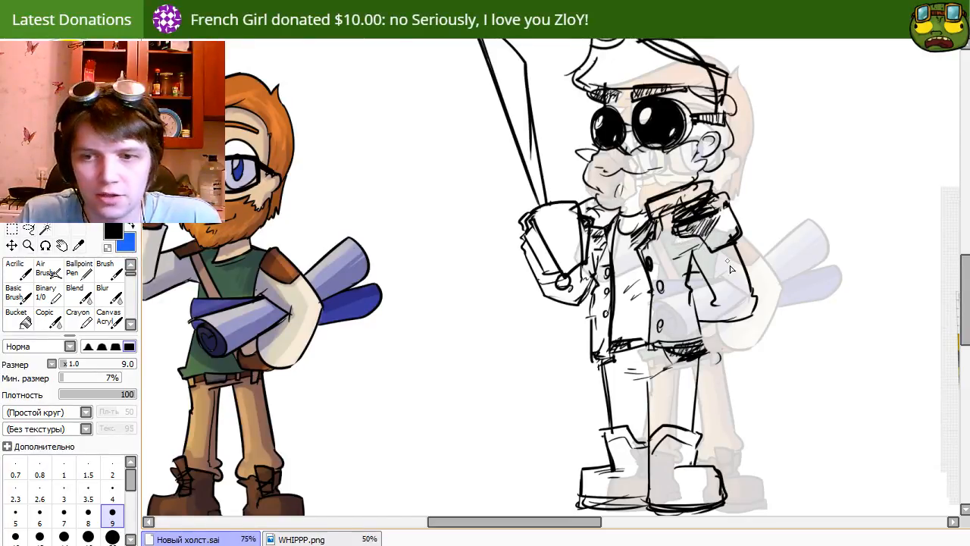
# Erase the heavy shading inside the coat collar and replace it with light hatching inside a clean outline.
pyautogui.moveTo(605, 265); pyautogui.dragTo(617, 300)
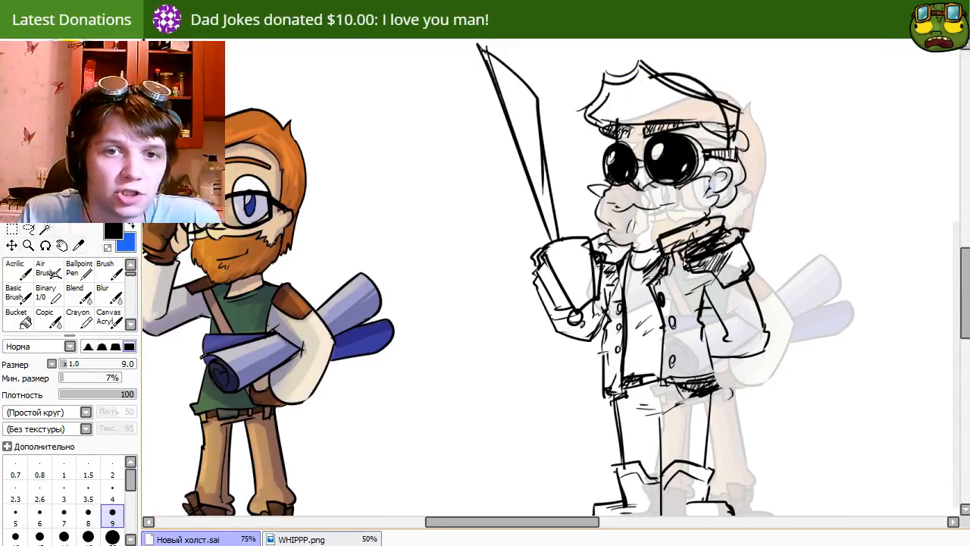
pyautogui.press('e')
pyautogui.moveTo(686, 253); pyautogui.dragTo(729, 233)
pyautogui.press('n')
pyautogui.moveTo(671, 260)
pyautogui.mouseDown()
pyautogui.moveTo(732, 242)
pyautogui.moveTo(665, 267)
pyautogui.mouseUp()
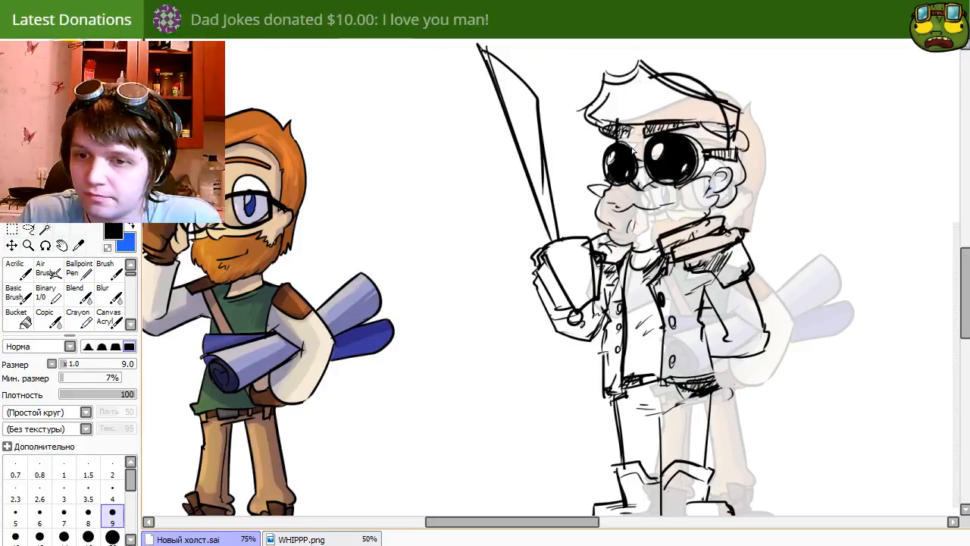
pyautogui.moveTo(771, 227); pyautogui.dragTo(725, 256)
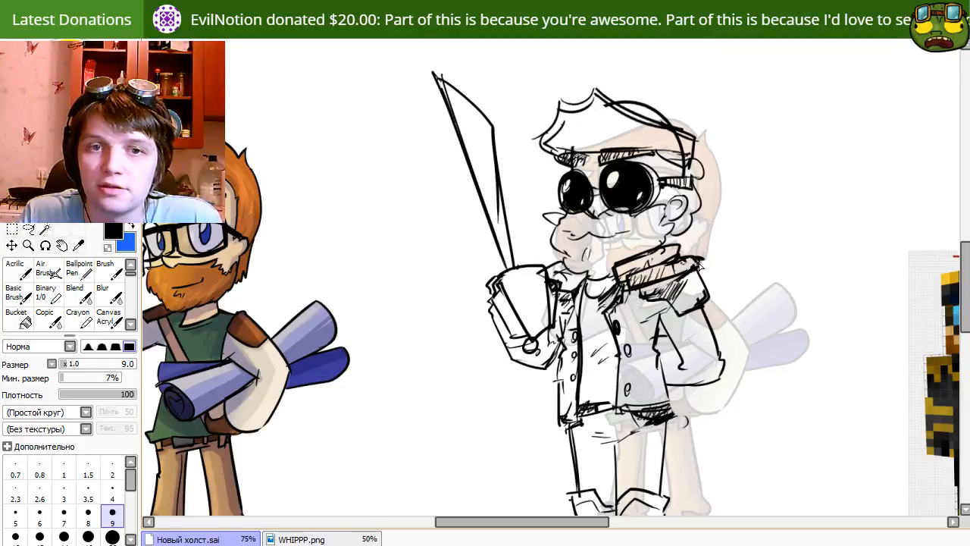
# Clean up the stray strokes at the collar's outer end and touch up the lines below the shoulder pad.
pyautogui.press('e')
pyautogui.moveTo(709, 262); pyautogui.dragTo(712, 255)
pyautogui.press('n')
pyautogui.moveTo(664, 296); pyautogui.dragTo(674, 321)
pyautogui.press('e')
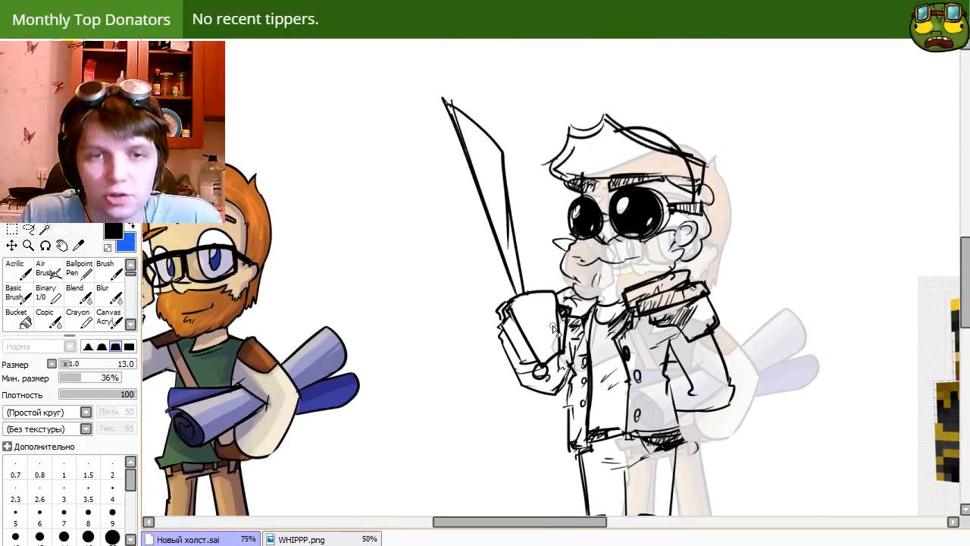
# Draw a toothy grin under the goggled character's moustache with the size 9 brush.
pyautogui.press('n')
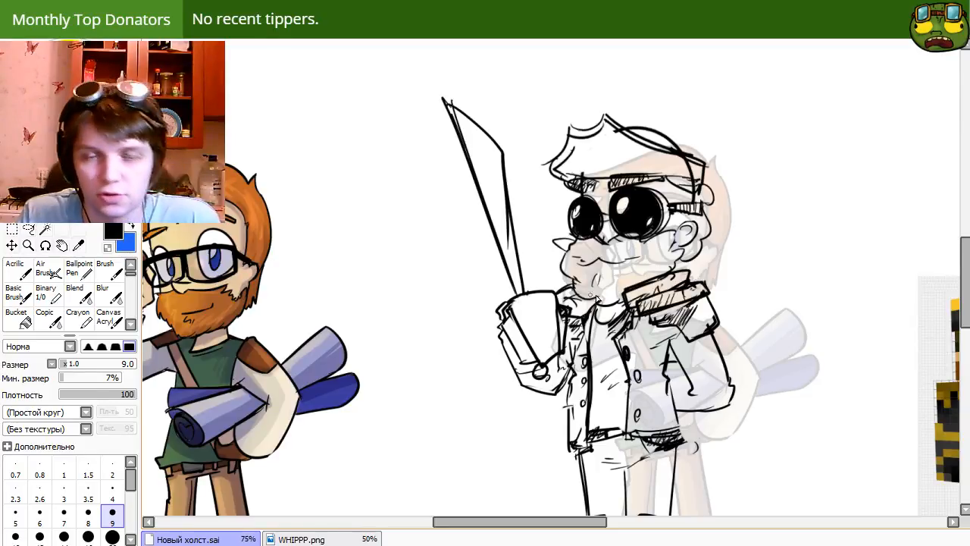
pyautogui.moveTo(593, 275)
pyautogui.mouseDown()
pyautogui.moveTo(549, 300)
pyautogui.moveTo(541, 359)
pyautogui.moveTo(494, 234)
pyautogui.mouseUp()
pyautogui.moveTo(462, 163)
pyautogui.mouseDown()
pyautogui.moveTo(482, 177)
pyautogui.moveTo(494, 205)
pyautogui.moveTo(467, 184)
pyautogui.moveTo(494, 114)
pyautogui.mouseUp()
pyautogui.moveTo(589, 310); pyautogui.dragTo(574, 312)
pyautogui.moveTo(510, 171); pyautogui.dragTo(539, 212)
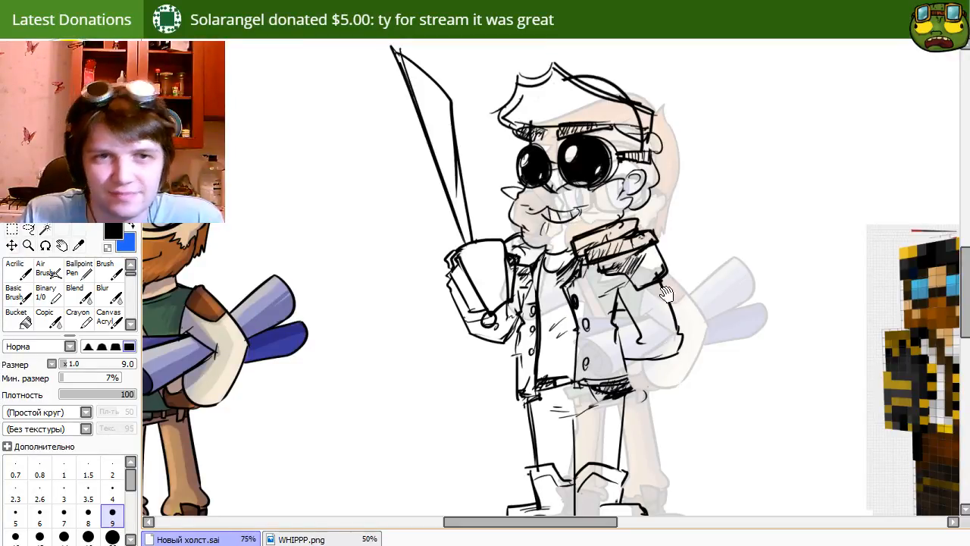
# Move the goggled character's sketch off the faded reference into the upper row, beside the character with the cap.
pyautogui.scroll(-3, 665, 294)
pyautogui.moveTo(682, 300); pyautogui.dragTo(584, 221)
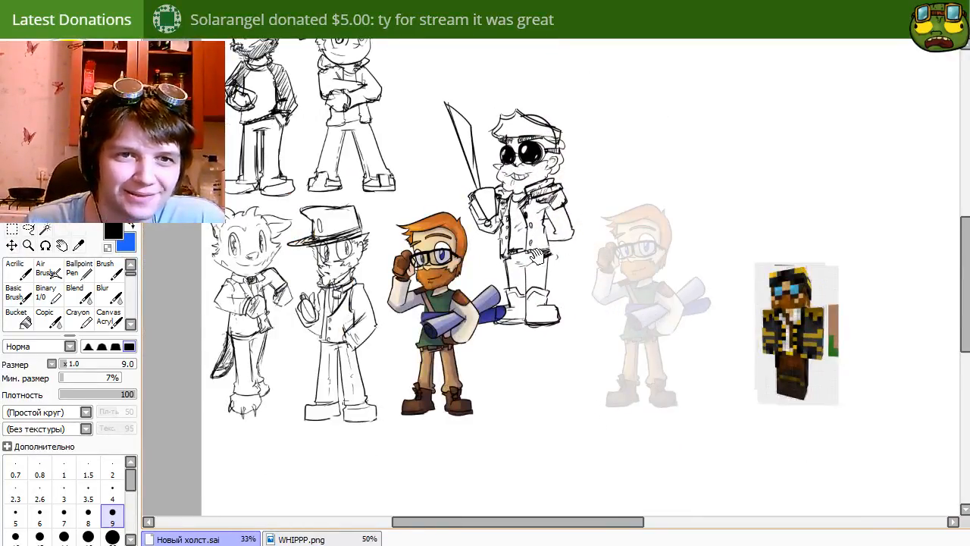
pyautogui.moveTo(553, 175)
pyautogui.mouseDown()
pyautogui.moveTo(655, 369)
pyautogui.moveTo(635, 322)
pyautogui.moveTo(580, 250)
pyautogui.moveTo(574, 199)
pyautogui.mouseUp()
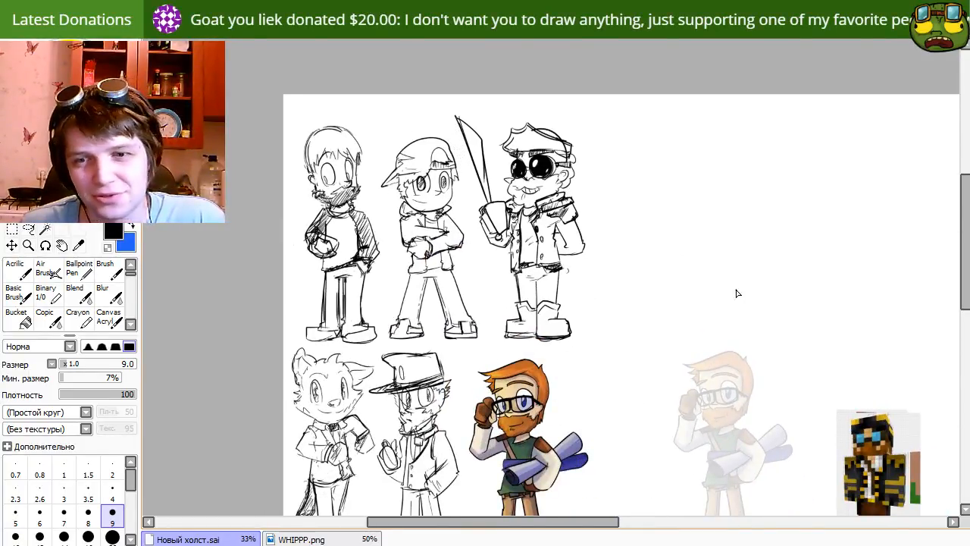
pyautogui.moveTo(734, 288)
pyautogui.mouseDown()
pyautogui.moveTo(630, 230)
pyautogui.moveTo(630, 219)
pyautogui.mouseUp()
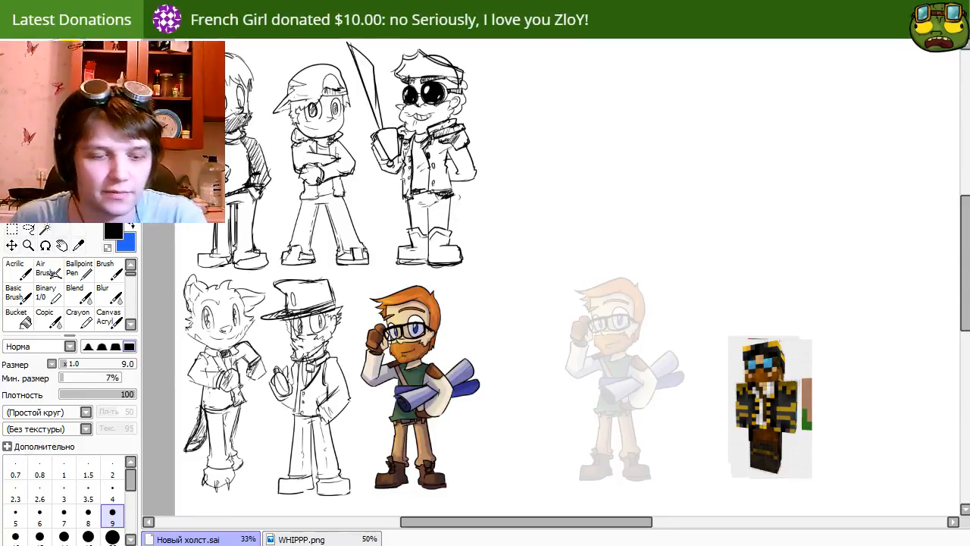
# Paste the skin editor screenshot and crop it to the black-haired skin in the green checked jacket.
pyautogui.hotkey('ctrl', 'v')
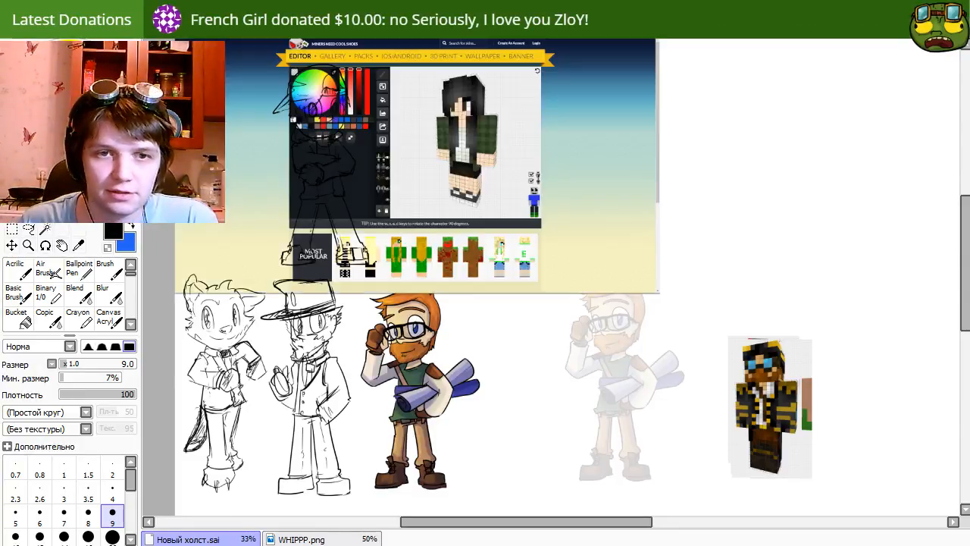
pyautogui.moveTo(529, 276); pyautogui.dragTo(779, 349)
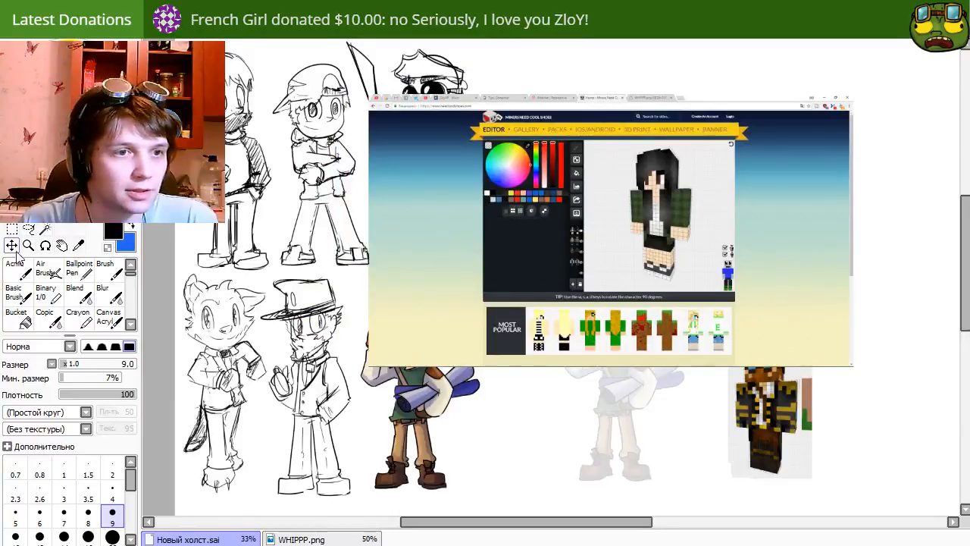
pyautogui.hotkey('ctrl', 't')
pyautogui.moveTo(643, 174); pyautogui.dragTo(703, 283)
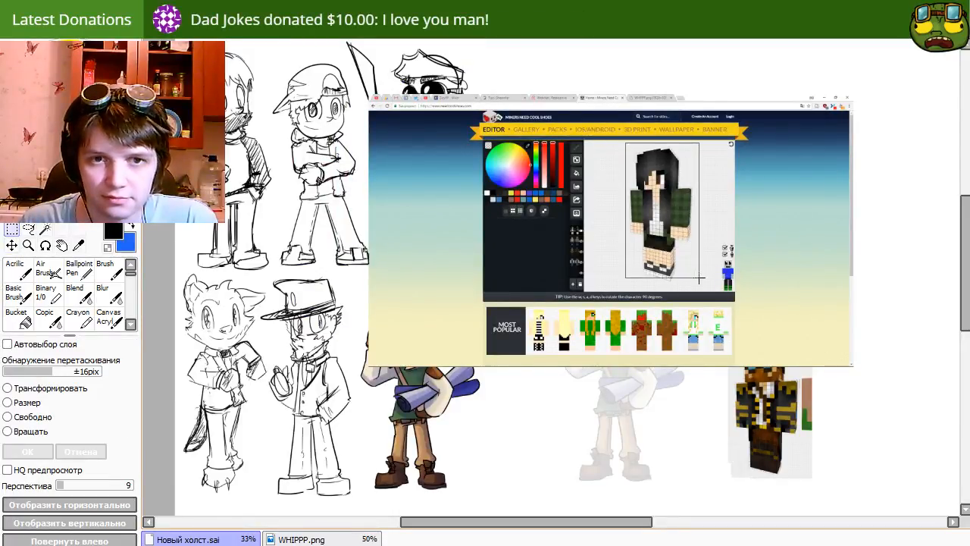
pyautogui.press('w')
pyautogui.click(688, 261)
pyautogui.hotkey('ctrl', 'z')
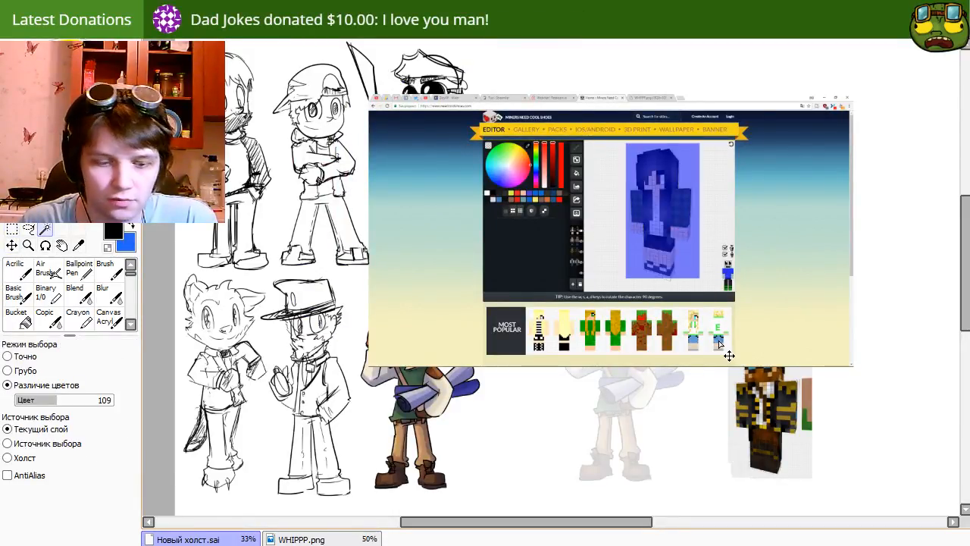
pyautogui.hotkey('ctrl', 'd')
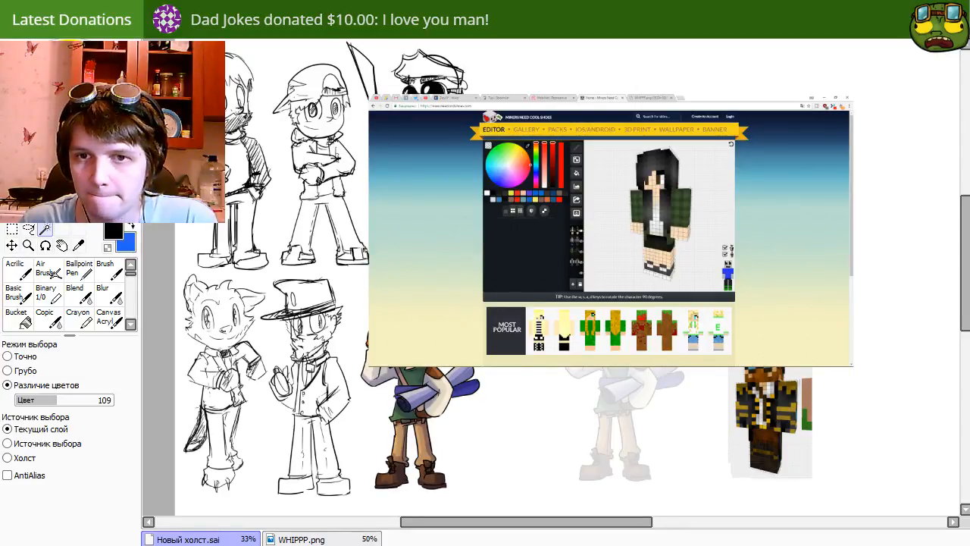
pyautogui.press('Delete')
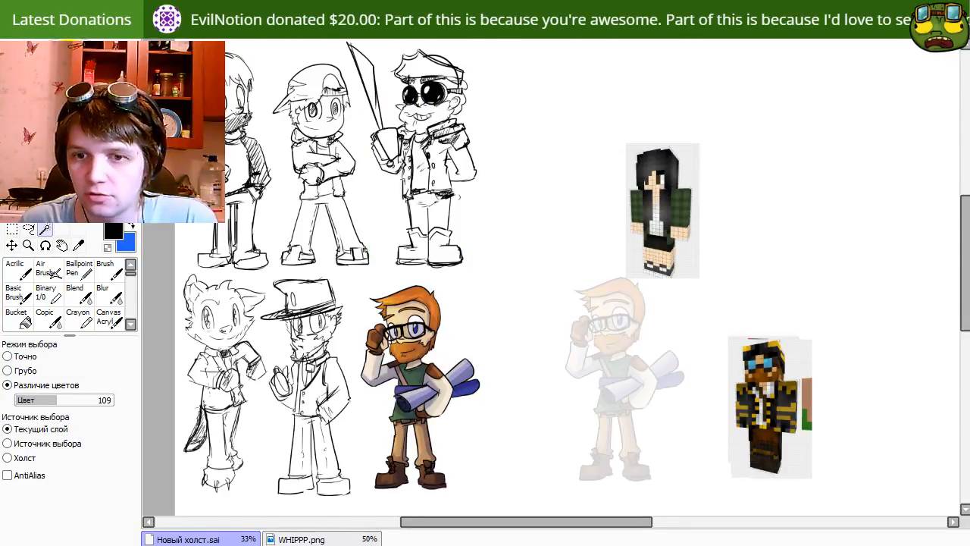
# Move the cropped black-haired skin on top of the previous reference skin.
pyautogui.moveTo(695, 248); pyautogui.dragTo(853, 353)
pyautogui.hotkey('ctrl', 'z')
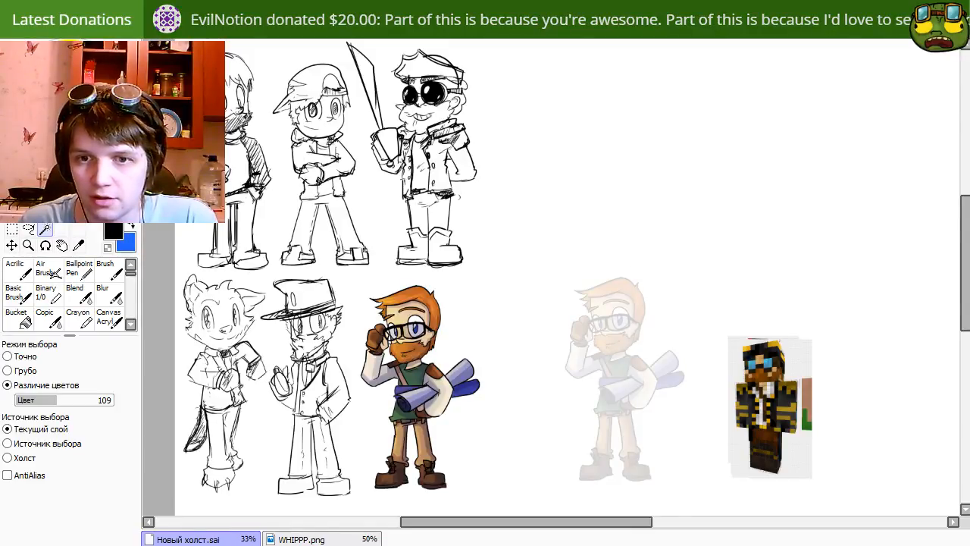
pyautogui.moveTo(664, 251); pyautogui.dragTo(774, 445)
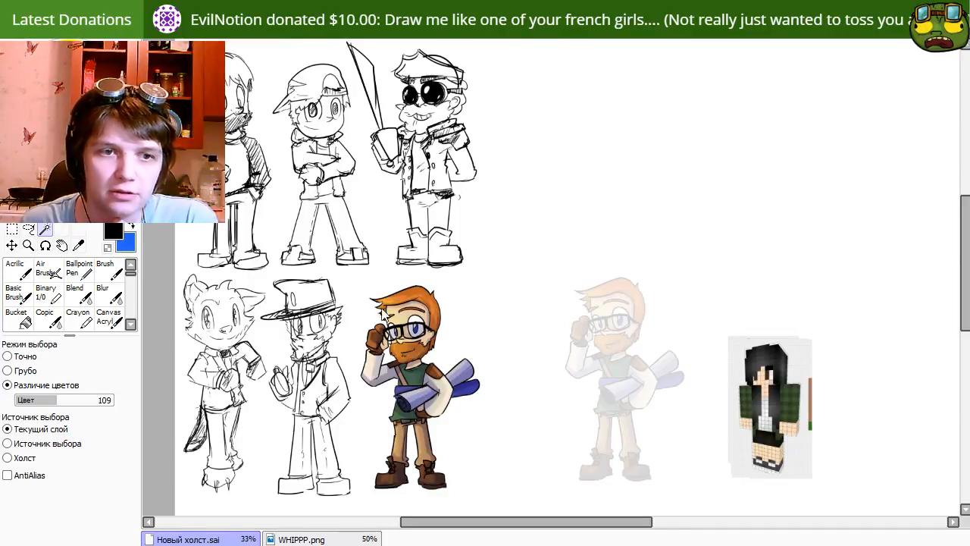
# Open Nash1-.png to examine the black-haired character's face, hair and jacket, and close it.
pyautogui.doubleClick(334, 305)
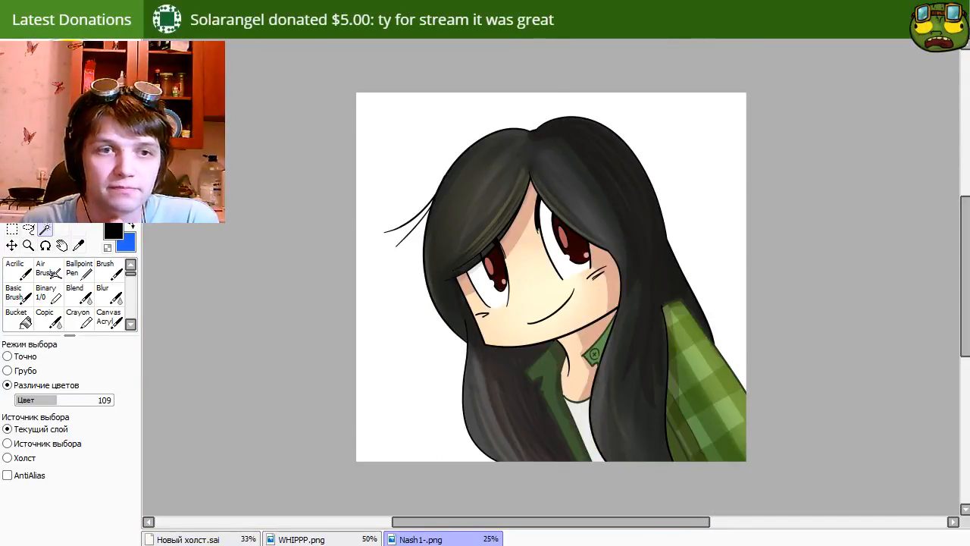
pyautogui.hotkey('ctrl', 'w')
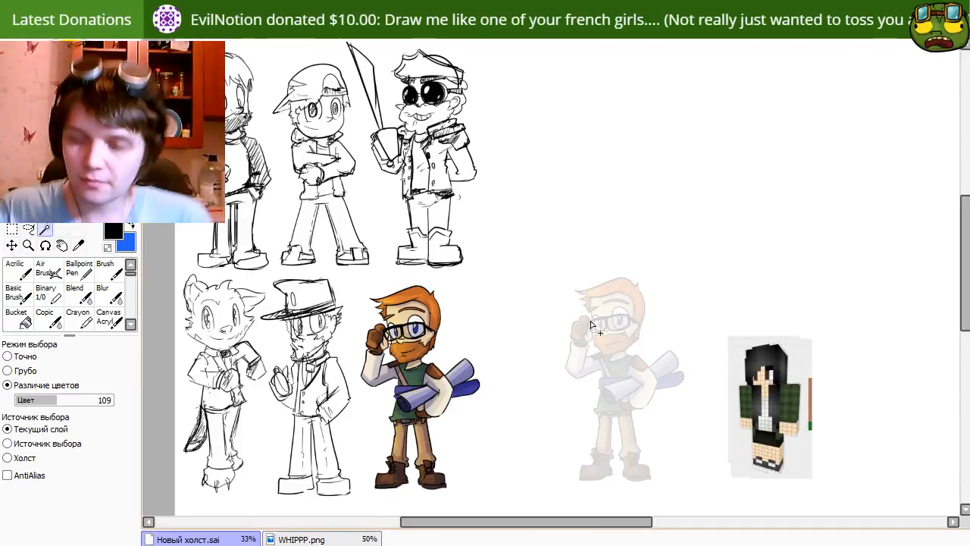
# Draw a construction circle for the new character's head over the faded reference's face.
pyautogui.moveTo(677, 381); pyautogui.dragTo(629, 356)
pyautogui.moveTo(686, 419); pyautogui.dragTo(661, 392)
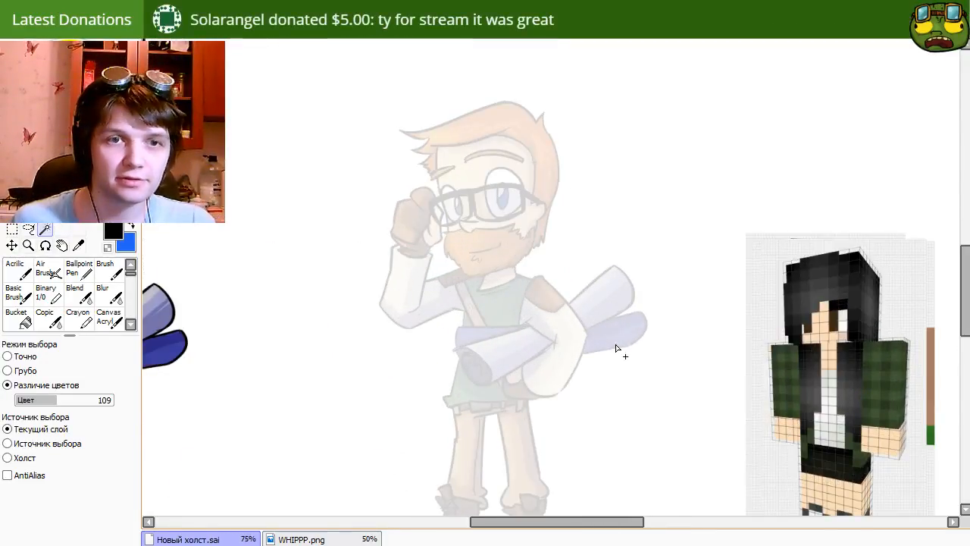
pyautogui.scroll(3, 617, 346)
pyautogui.moveTo(556, 349); pyautogui.dragTo(556, 301)
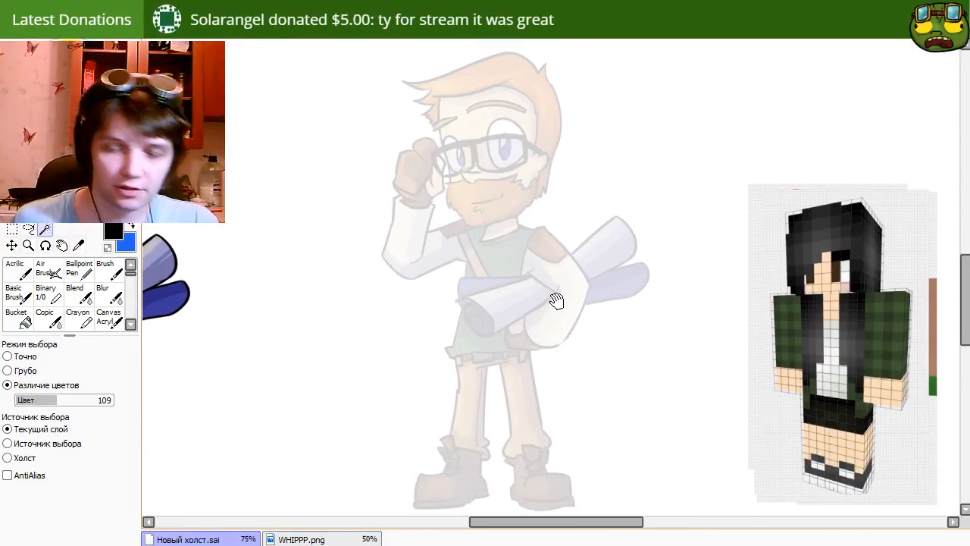
pyautogui.press('n')
pyautogui.moveTo(419, 325); pyautogui.dragTo(488, 358)
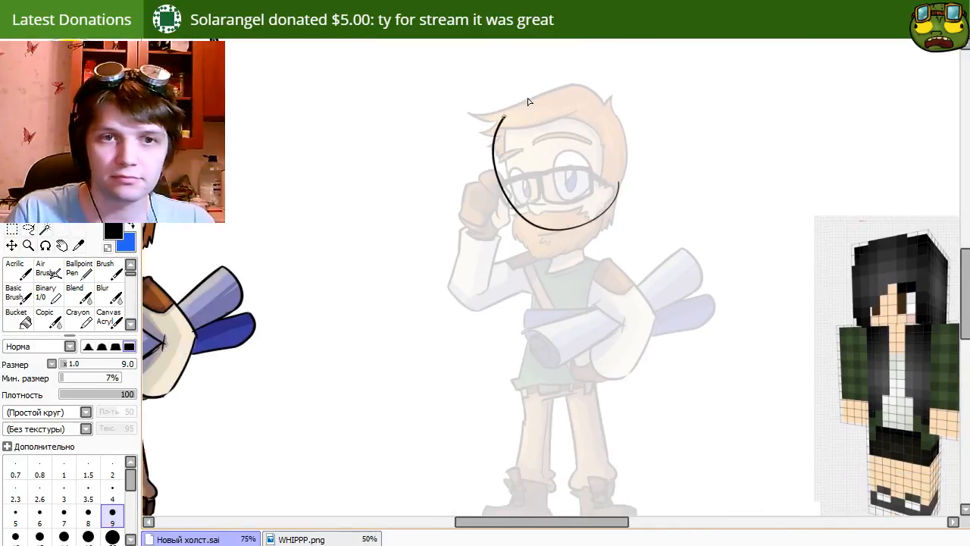
pyautogui.moveTo(620, 181)
pyautogui.mouseDown()
pyautogui.moveTo(595, 166)
pyautogui.moveTo(576, 94)
pyautogui.mouseUp()
pyautogui.hotkey('ctrl', 'z')
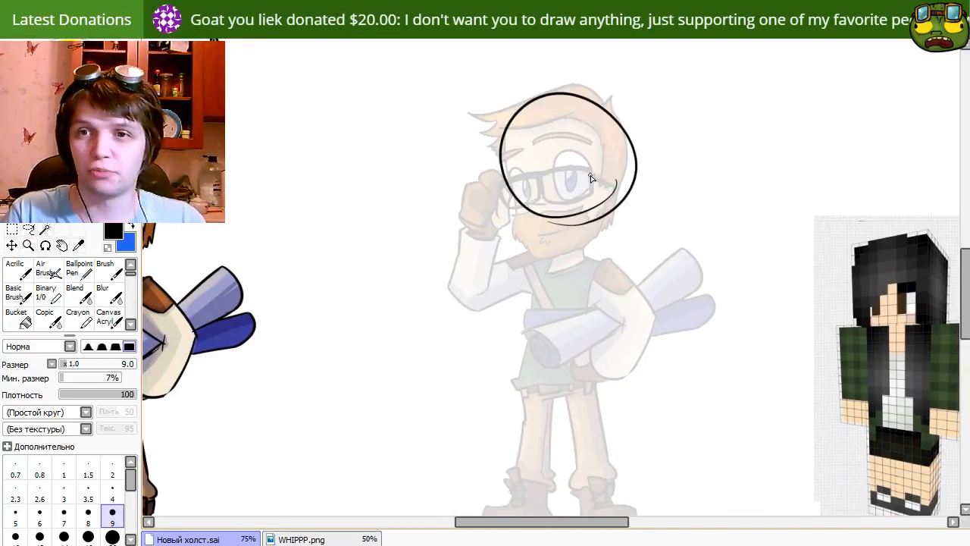
pyautogui.moveTo(602, 212)
pyautogui.mouseDown()
pyautogui.moveTo(588, 219)
pyautogui.moveTo(611, 214)
pyautogui.mouseUp()
# Shrink the head circle slightly and reposition it over the reference's forehead and glasses.
pyautogui.hotkey('ctrl', 't')
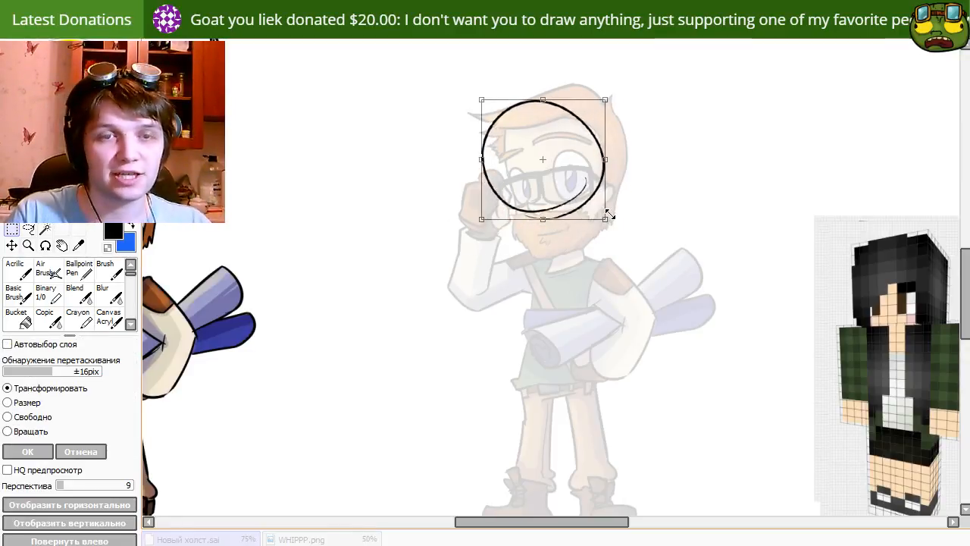
pyautogui.moveTo(569, 184); pyautogui.dragTo(592, 193)
pyautogui.press('Return')
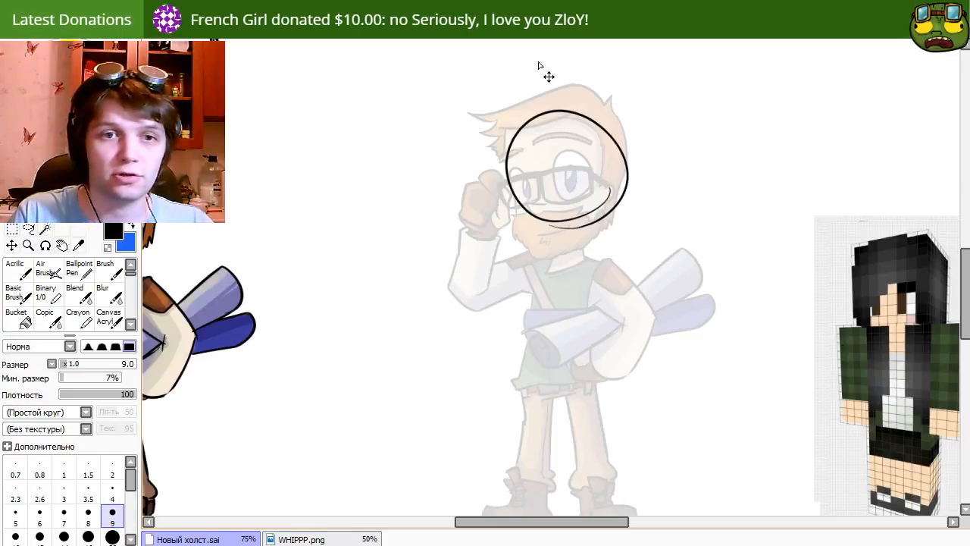
pyautogui.moveTo(584, 245)
pyautogui.mouseDown()
pyautogui.moveTo(569, 222)
pyautogui.moveTo(588, 233)
pyautogui.mouseUp()
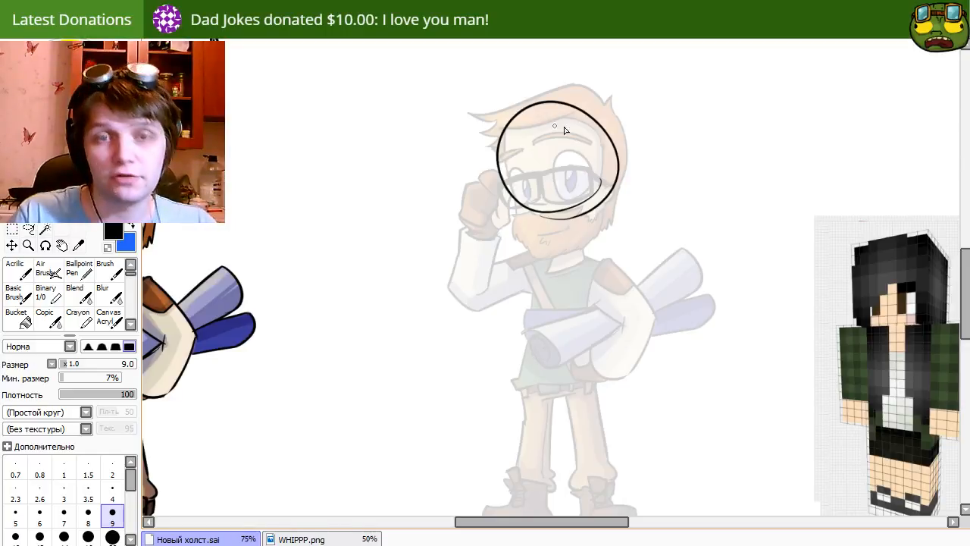
# Erase the stray arc and the lower edge of the head circle with a size 75 eraser, keeping black as the brush colour.
pyautogui.press('e')
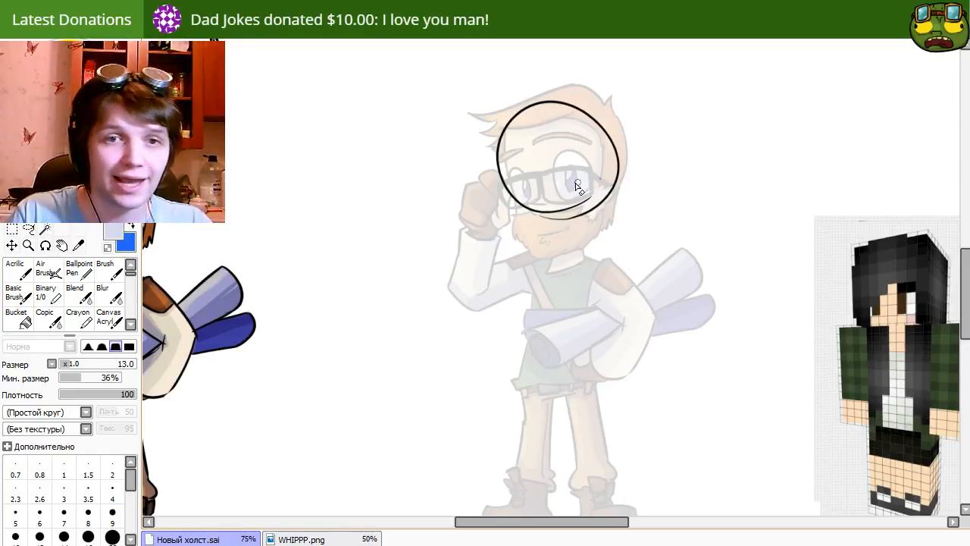
pyautogui.press('b')
pyautogui.keyDown('alt'); pyautogui.click(898, 229); pyautogui.keyUp('alt')
pyautogui.keyDown('alt'); pyautogui.click(926, 233); pyautogui.keyUp('alt')
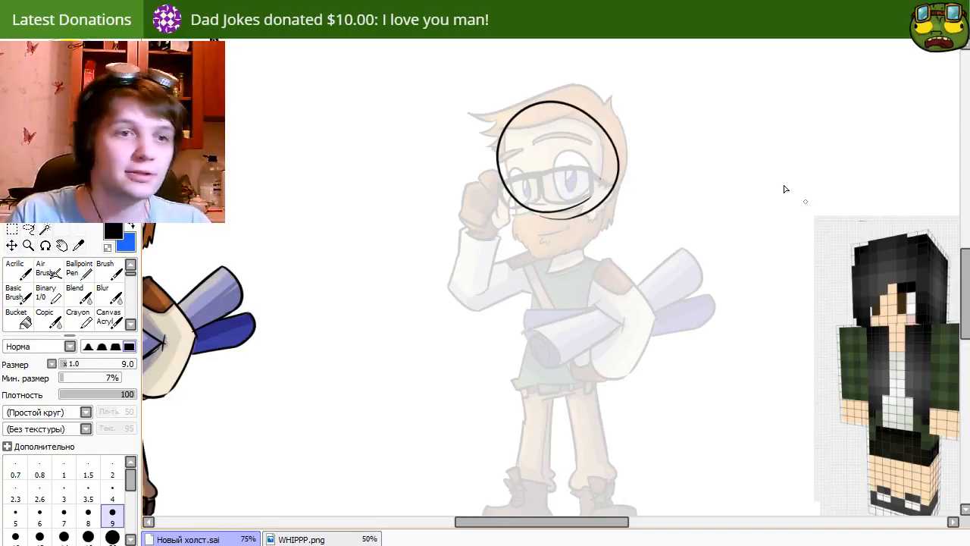
pyautogui.press('e')
pyautogui.moveTo(526, 150); pyautogui.dragTo(529, 176)
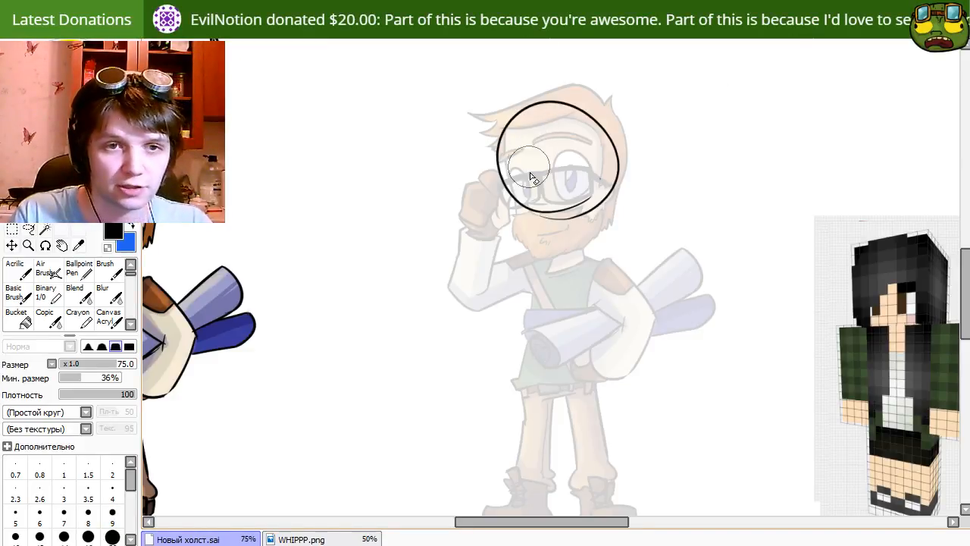
pyautogui.moveTo(573, 203)
pyautogui.mouseDown()
pyautogui.moveTo(561, 215)
pyautogui.moveTo(581, 200)
pyautogui.moveTo(529, 190)
pyautogui.mouseUp()
pyautogui.press('b')
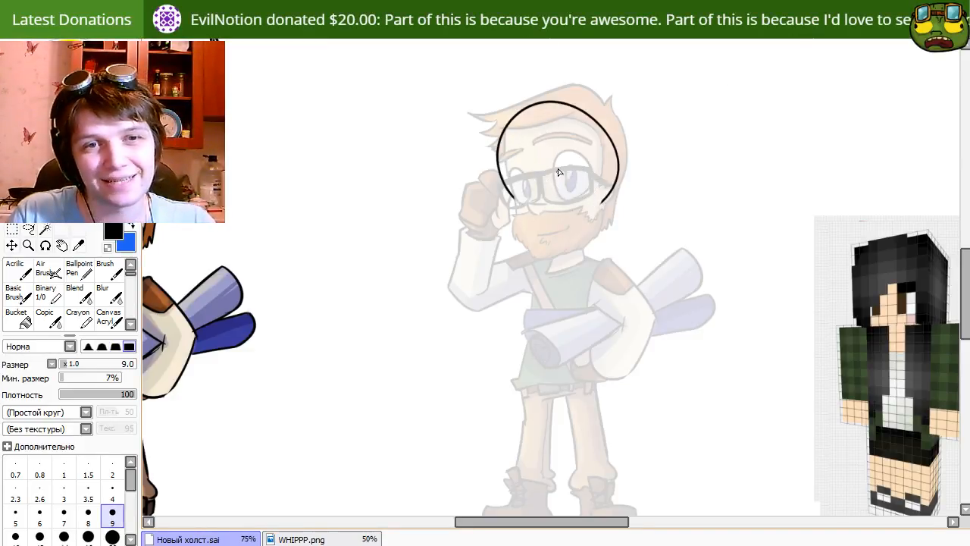
# Draw a vertical centre guide on the face and a rounded jaw below the open head circle.
pyautogui.hotkey('ctrl', 'z')
pyautogui.moveTo(563, 137)
pyautogui.mouseDown()
pyautogui.moveTo(555, 239)
pyautogui.moveTo(580, 243)
pyautogui.mouseUp()
pyautogui.moveTo(502, 177)
pyautogui.mouseDown()
pyautogui.moveTo(586, 257)
pyautogui.moveTo(526, 224)
pyautogui.moveTo(519, 236)
pyautogui.moveTo(592, 259)
pyautogui.moveTo(617, 165)
pyautogui.moveTo(582, 254)
pyautogui.mouseUp()
pyautogui.hotkey('ctrl', 'z')
pyautogui.hotkey('ctrl', 'z')
pyautogui.moveTo(612, 179)
pyautogui.mouseDown()
pyautogui.moveTo(577, 251)
pyautogui.moveTo(618, 229)
pyautogui.moveTo(581, 253)
pyautogui.mouseUp()
pyautogui.hotkey('ctrl', 'z')
pyautogui.hotkey('ctrl', 'z')
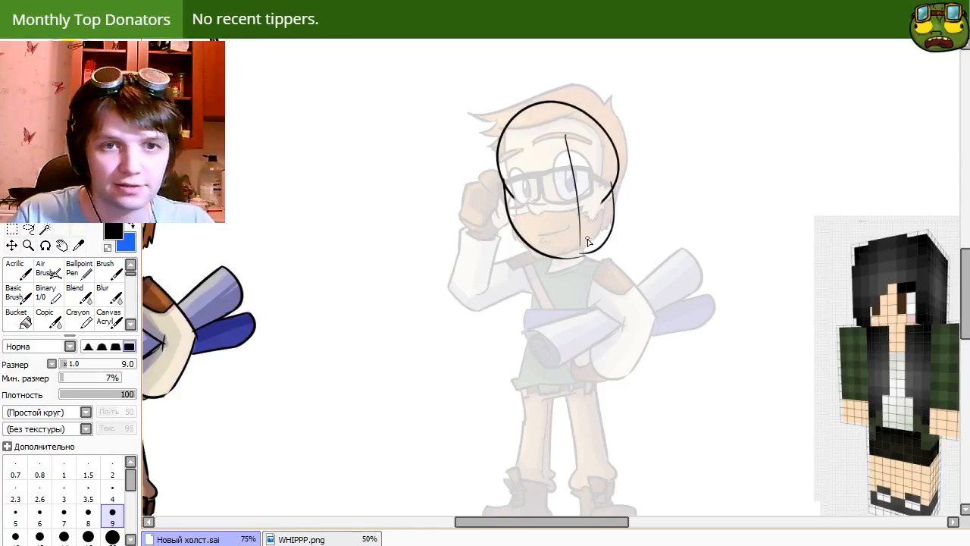
# Redraw the near cheek slightly fuller and erase the vertical centre guide.
pyautogui.hotkey('ctrl', 'z')
pyautogui.moveTo(617, 201)
pyautogui.mouseDown()
pyautogui.moveTo(583, 267)
pyautogui.moveTo(614, 197)
pyautogui.moveTo(613, 228)
pyautogui.moveTo(580, 253)
pyautogui.mouseUp()
pyautogui.hotkey('ctrl', 'z')
pyautogui.press('e')
pyautogui.moveTo(568, 145)
pyautogui.mouseDown()
pyautogui.moveTo(584, 213)
pyautogui.moveTo(590, 166)
pyautogui.moveTo(589, 205)
pyautogui.mouseUp()
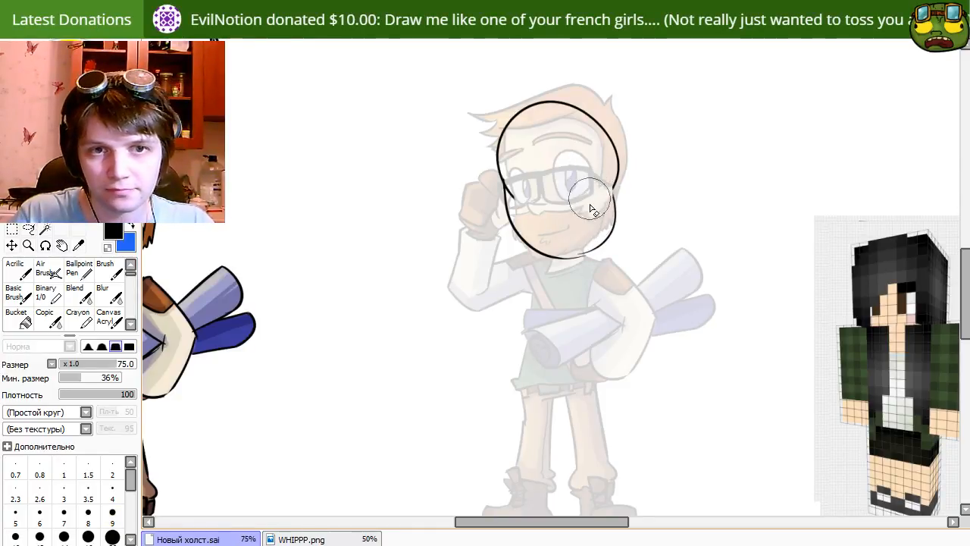
# Redraw the near side of the skull slightly further in and erase the overlapping line ends at the cheeks.
pyautogui.press('n')
pyautogui.press('e')
pyautogui.press('n')
pyautogui.moveTo(627, 173)
pyautogui.mouseDown()
pyautogui.moveTo(603, 130)
pyautogui.moveTo(615, 187)
pyautogui.mouseUp()
pyautogui.press('e')
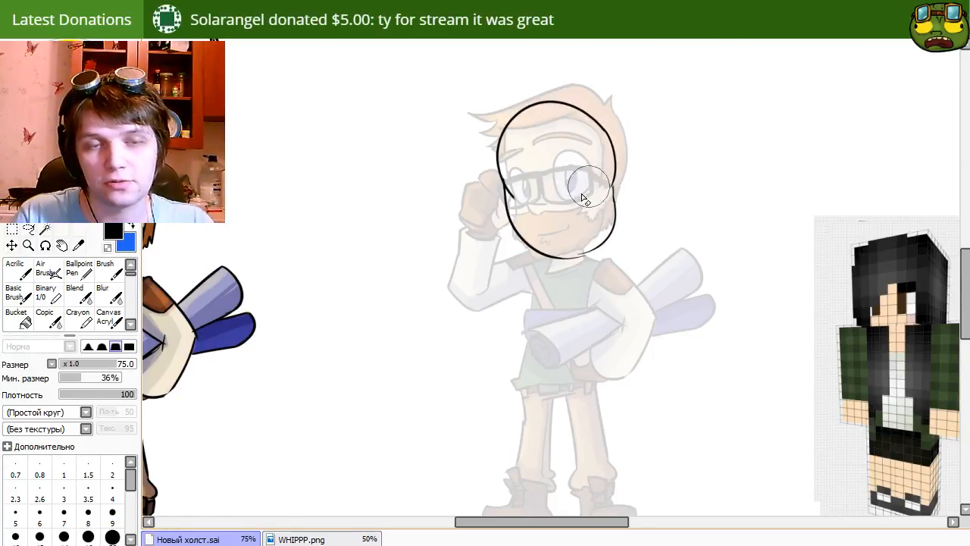
pyautogui.press('n')
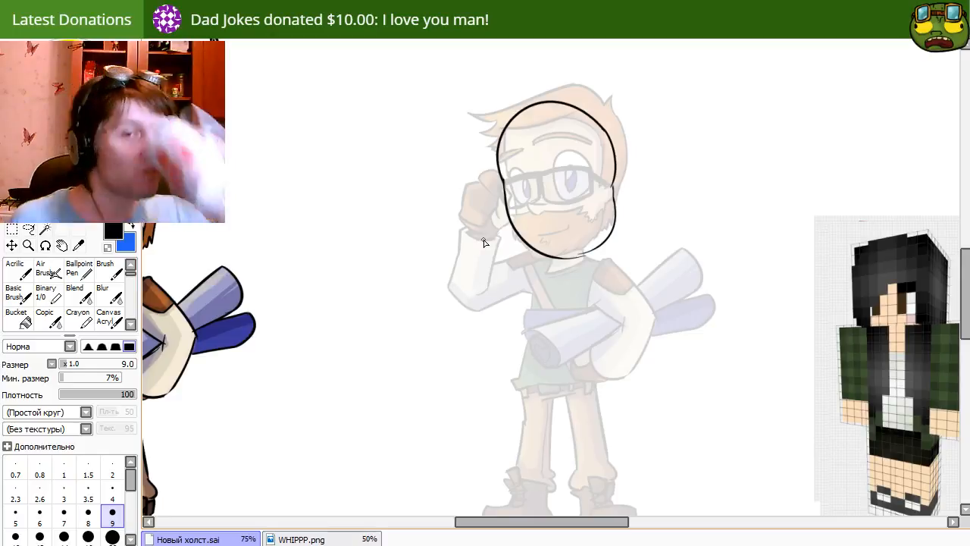
# Slim the near side of the jaw and join its line to the chin.
pyautogui.press('e')
pyautogui.moveTo(601, 194); pyautogui.dragTo(560, 194)
pyautogui.press('n')
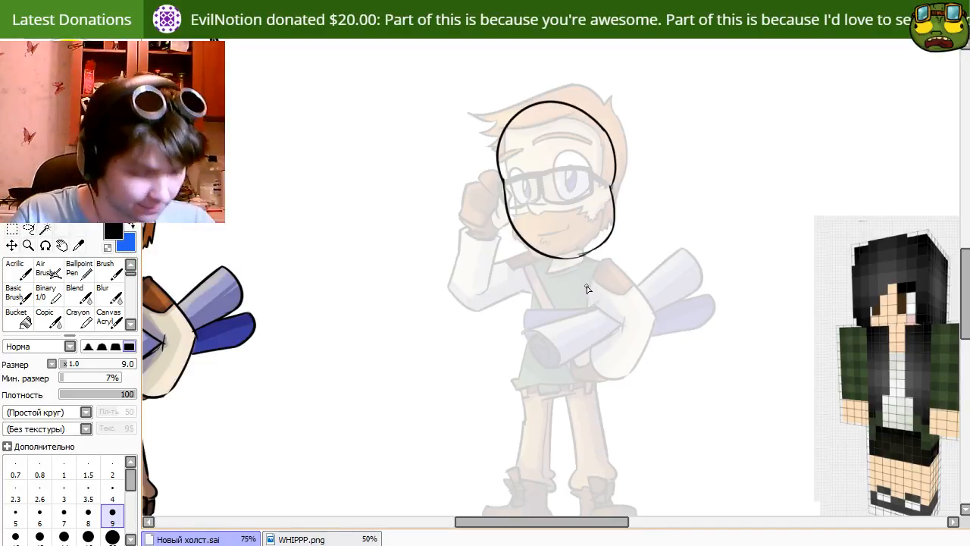
pyautogui.press('e')
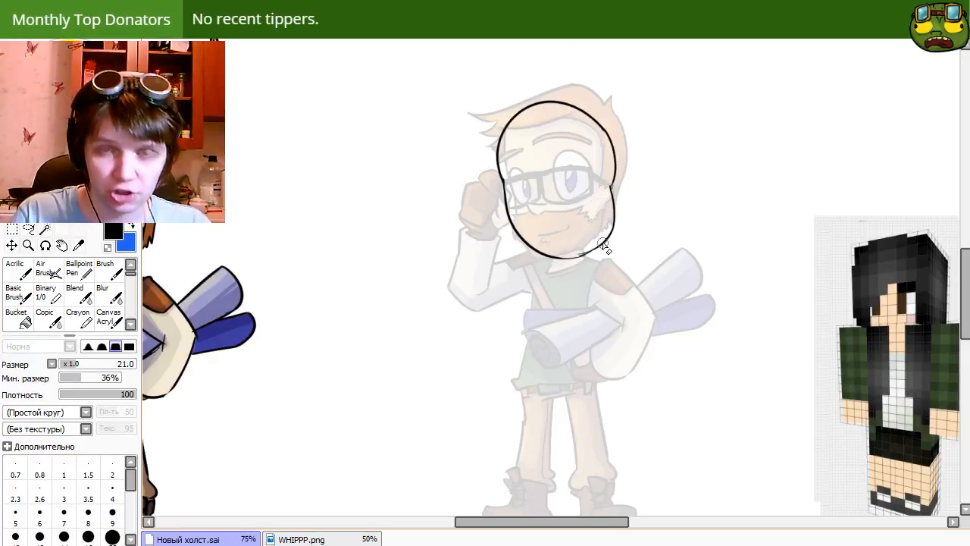
pyautogui.press('e')
pyautogui.moveTo(594, 116); pyautogui.dragTo(550, 177)
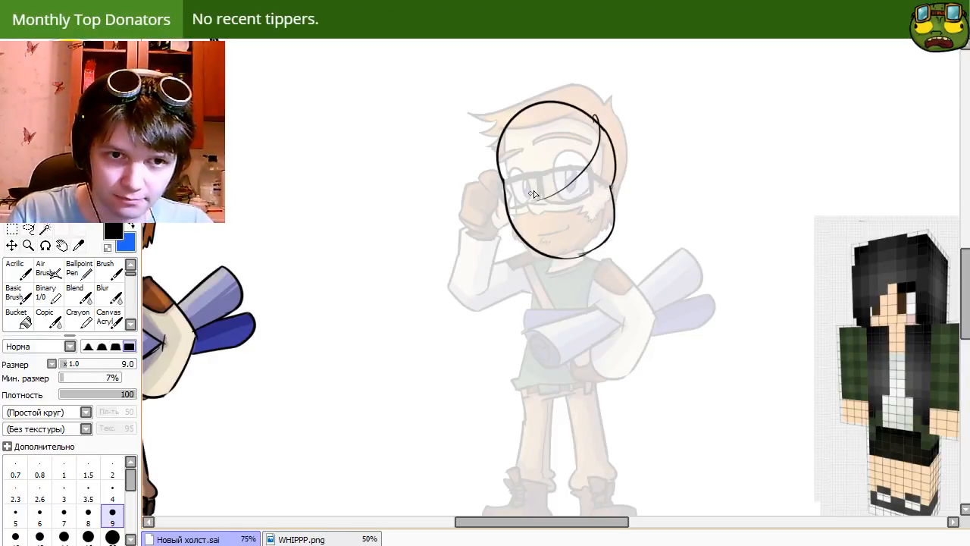
pyautogui.hotkey('ctrl', 'z')
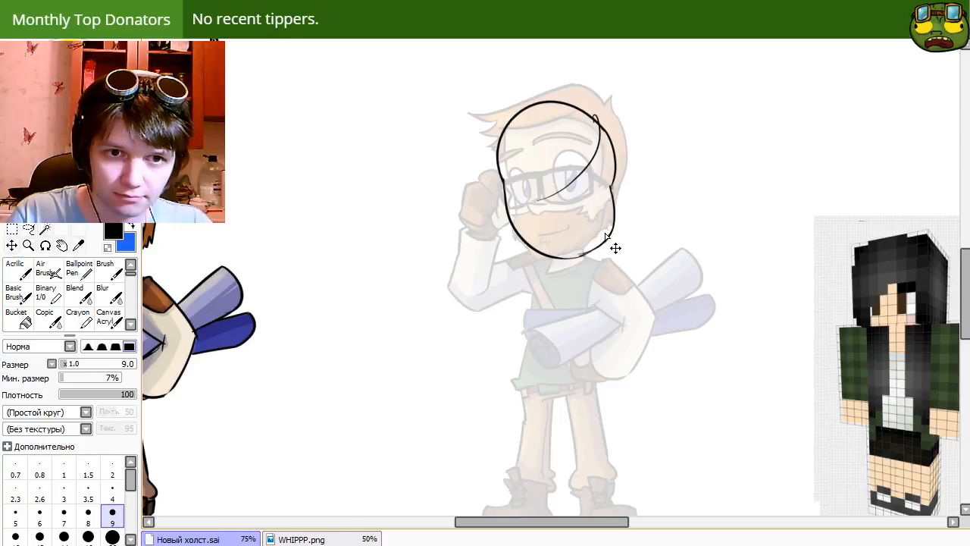
pyautogui.hotkey('ctrl', 'z')
pyautogui.moveTo(610, 191); pyautogui.dragTo(570, 261)
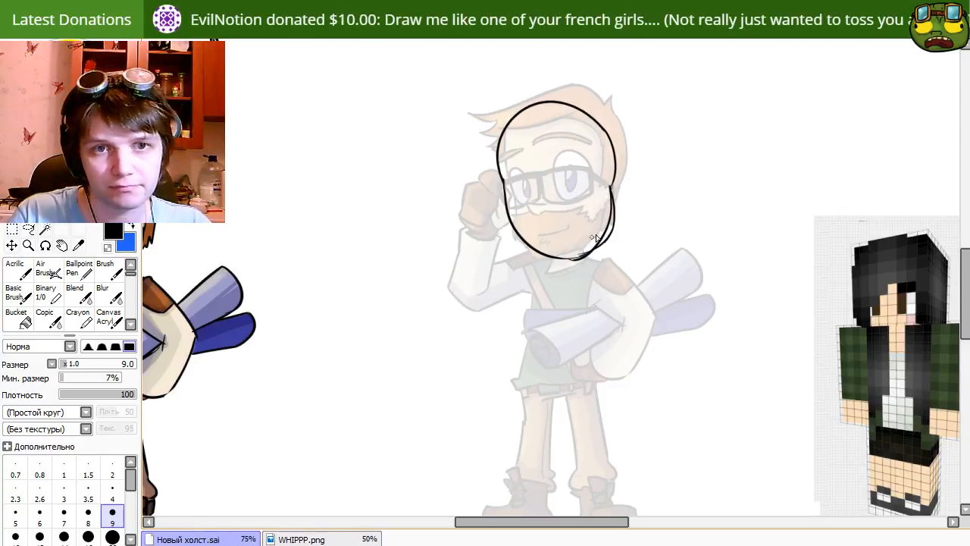
pyautogui.hotkey('ctrl', 'z')
pyautogui.moveTo(611, 194); pyautogui.dragTo(582, 262)
pyautogui.press('e')
pyautogui.hotkey('ctrl', 'z')
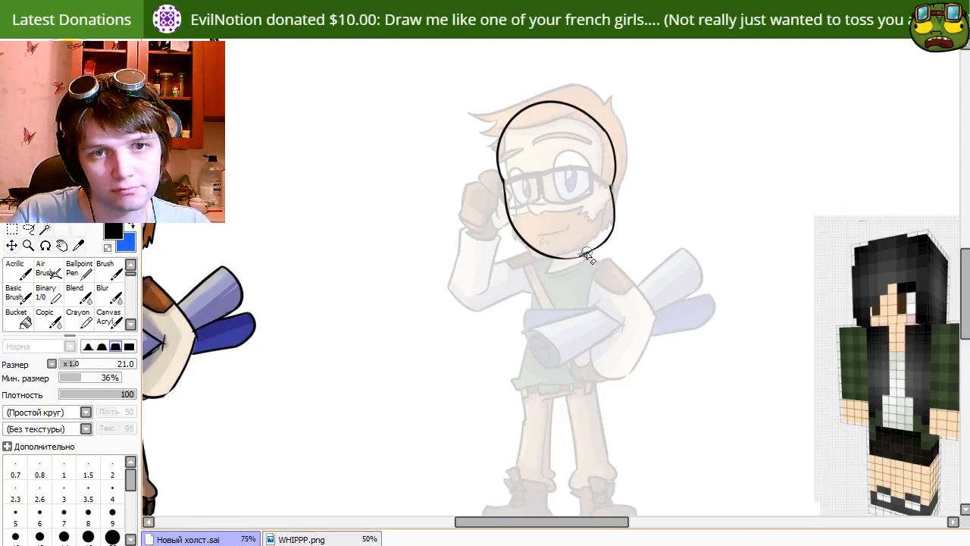
# Replace the near jaw line with one tapering more steeply to the chin and erase its overlapping end.
pyautogui.hotkey('ctrl', 'z')
pyautogui.press('n')
pyautogui.moveTo(609, 187)
pyautogui.mouseDown()
pyautogui.moveTo(610, 219)
pyautogui.moveTo(578, 258)
pyautogui.mouseUp()
pyautogui.press('e')
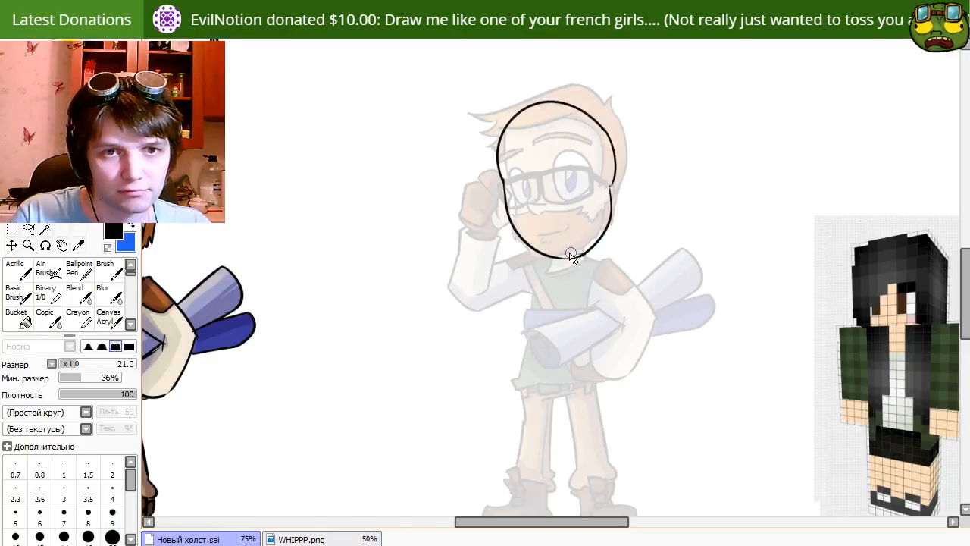
pyautogui.press('n')
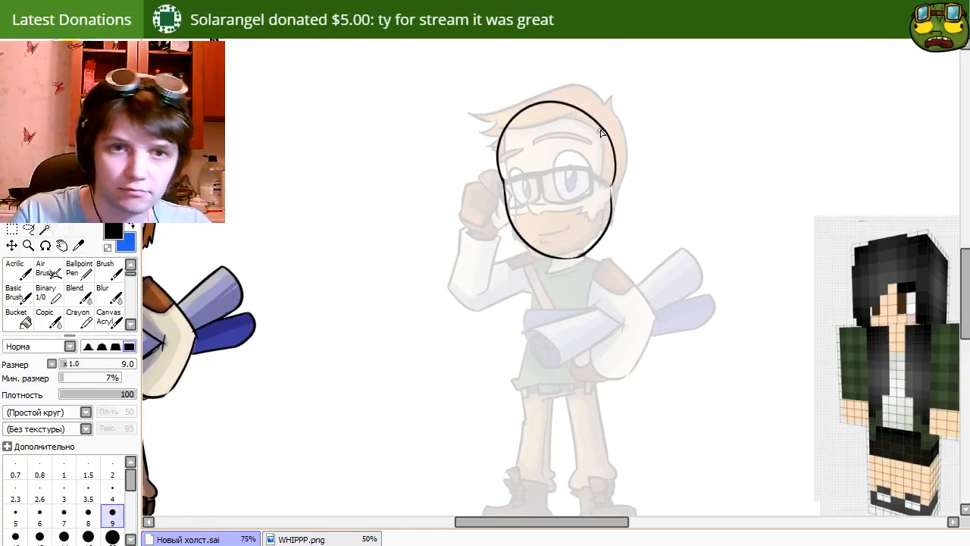
# Draw a jagged side-swept fringe across the face and a long outer hair line down the far side of the head.
pyautogui.moveTo(602, 127)
pyautogui.mouseDown()
pyautogui.moveTo(559, 195)
pyautogui.moveTo(518, 205)
pyautogui.moveTo(511, 218)
pyautogui.mouseUp()
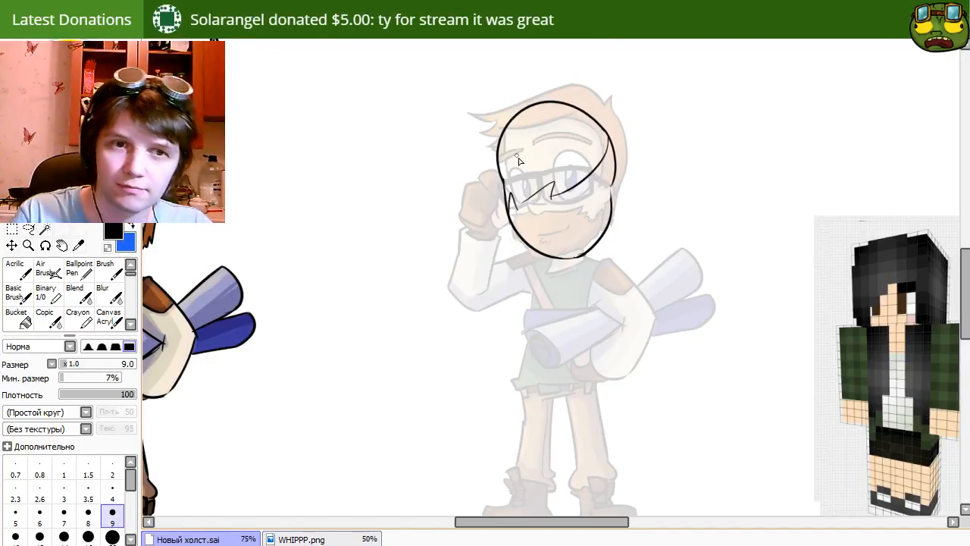
pyautogui.moveTo(503, 102); pyautogui.dragTo(507, 219)
pyautogui.hotkey('ctrl', 'z')
pyautogui.moveTo(513, 100)
pyautogui.mouseDown()
pyautogui.moveTo(488, 191)
pyautogui.moveTo(513, 264)
pyautogui.mouseUp()
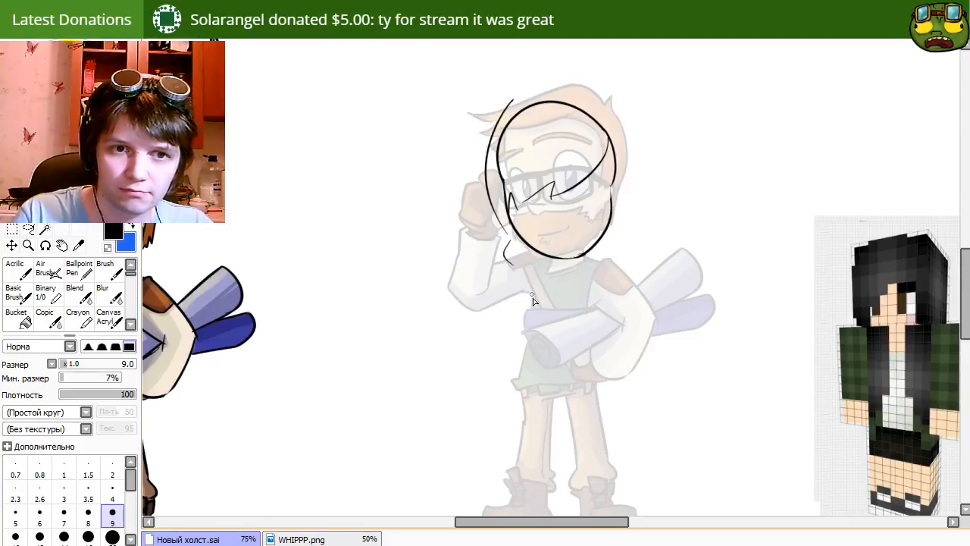
# Rotate the head sketch slightly counterclockwise with a free transform and shift it a little toward the far side.
pyautogui.hotkey('ctrl', 't')
pyautogui.moveTo(664, 181); pyautogui.dragTo(679, 129)
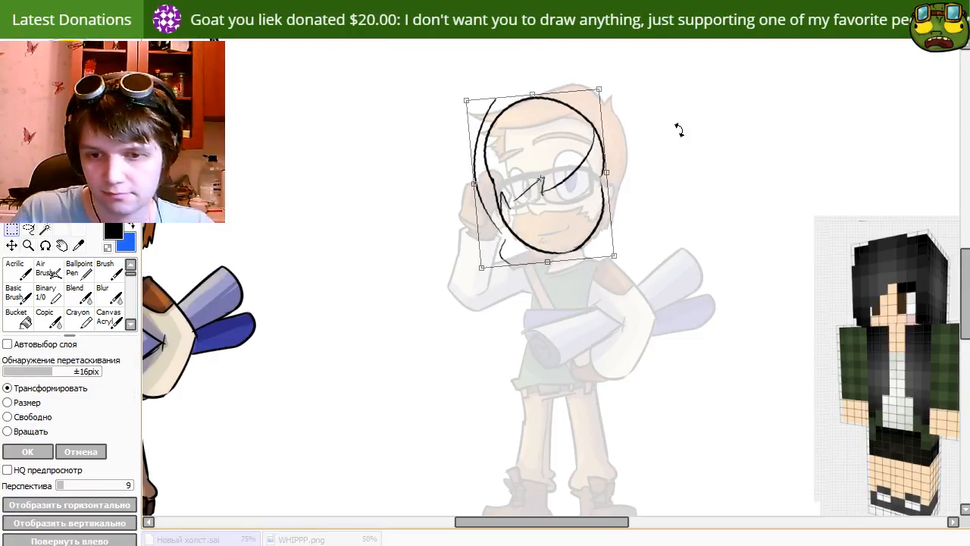
pyautogui.press('Return')
# Draw the hair outline over the crown and a rounded lock behind the near cheek, erasing its overlap inside the face.
pyautogui.moveTo(497, 98)
pyautogui.mouseDown()
pyautogui.moveTo(623, 134)
pyautogui.moveTo(613, 134)
pyautogui.moveTo(620, 172)
pyautogui.moveTo(594, 135)
pyautogui.mouseUp()
pyautogui.hotkey('ctrl', 'z')
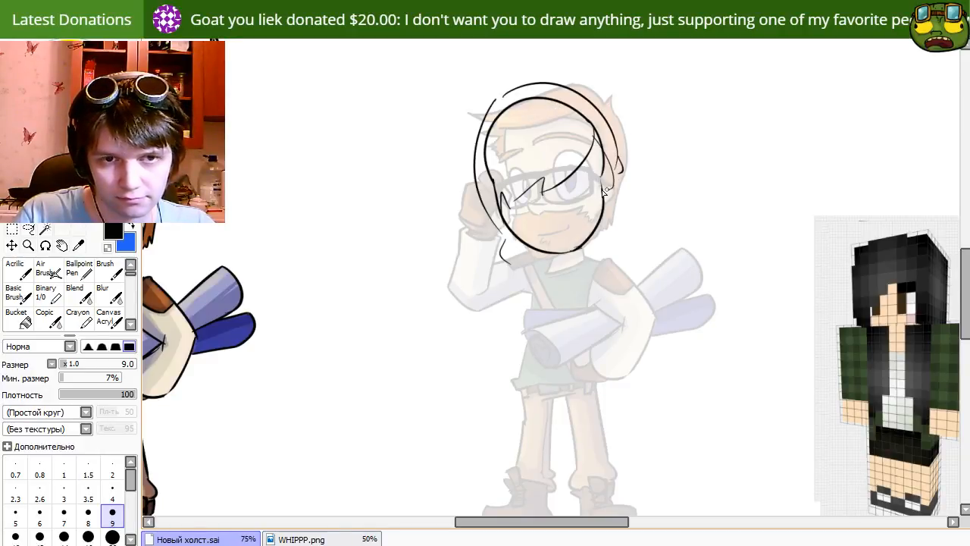
pyautogui.moveTo(620, 174); pyautogui.dragTo(610, 220)
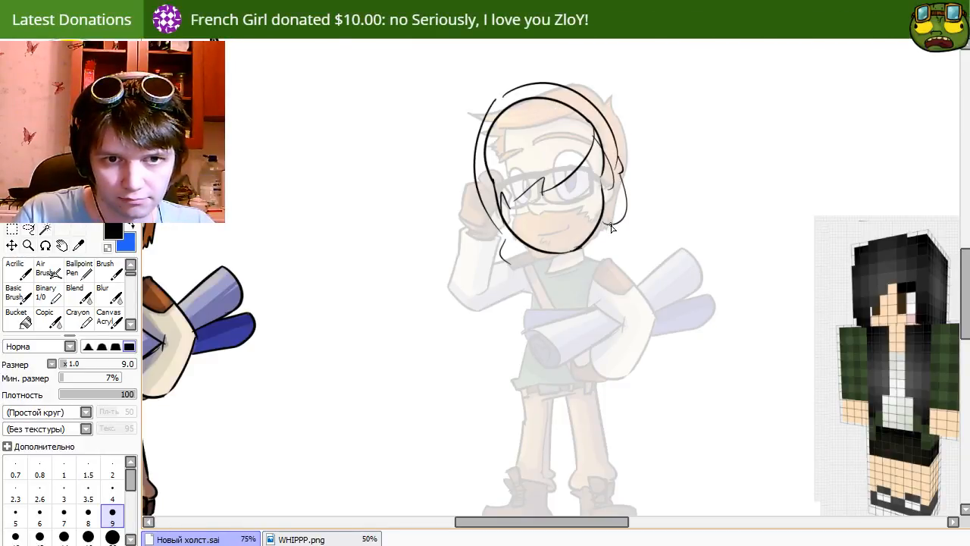
pyautogui.hotkey('ctrl', 'z')
pyautogui.moveTo(615, 169); pyautogui.dragTo(597, 230)
pyautogui.press('e')
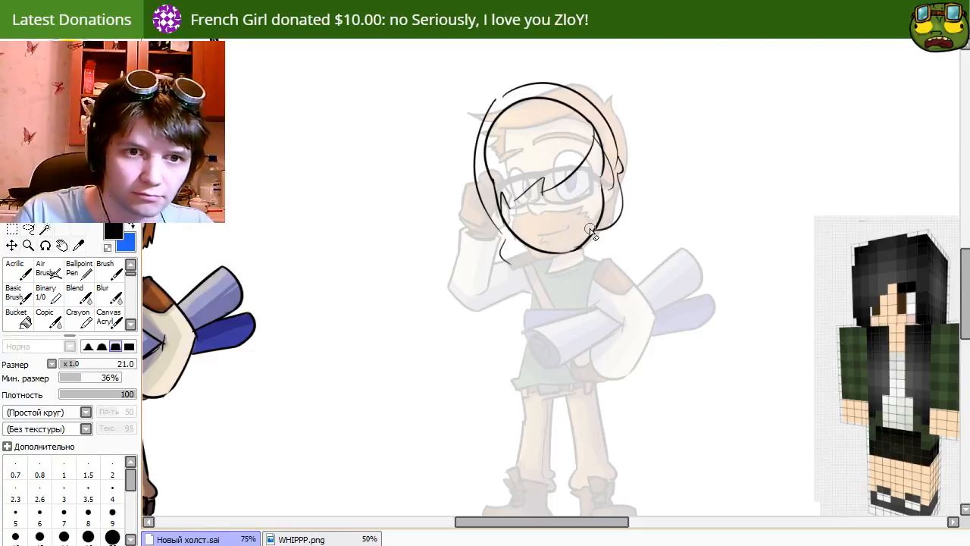
pyautogui.press('n')
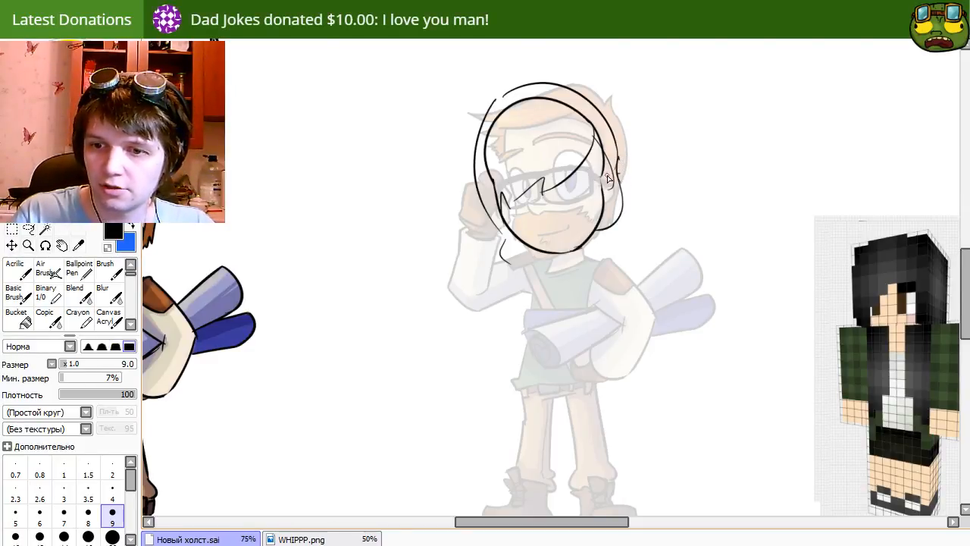
# Erase the skull construction lines inside the hair and draw a small ear on the near side of the face.
pyautogui.press('e')
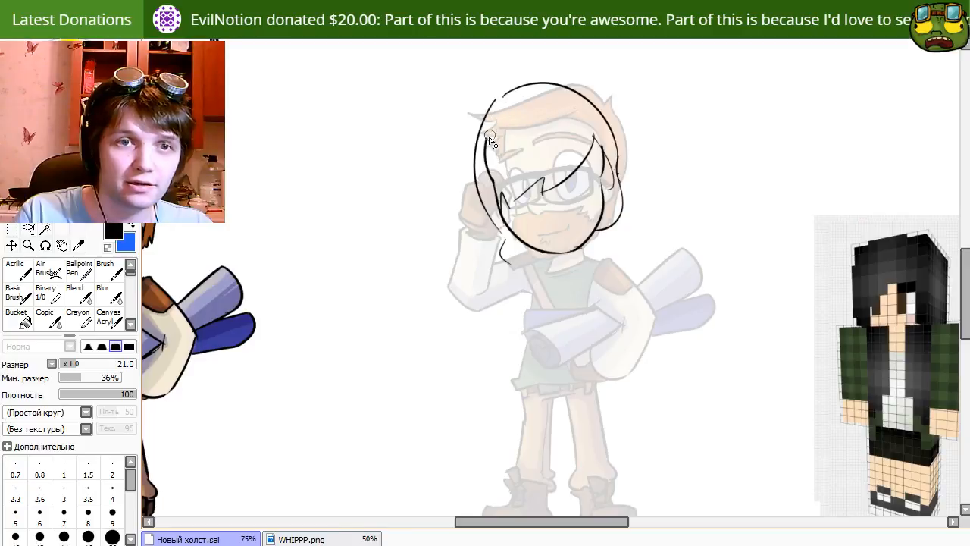
pyautogui.press('e')
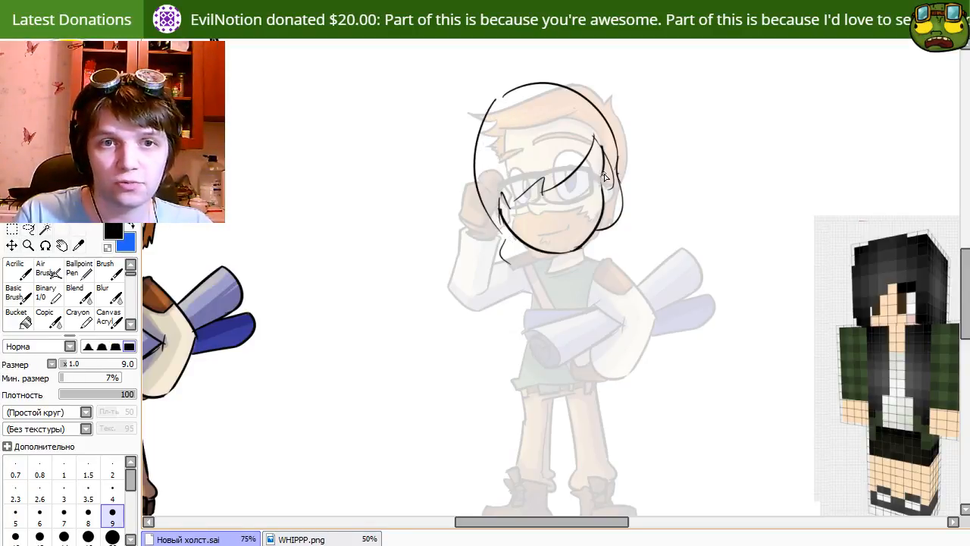
pyautogui.moveTo(601, 177); pyautogui.dragTo(605, 191)
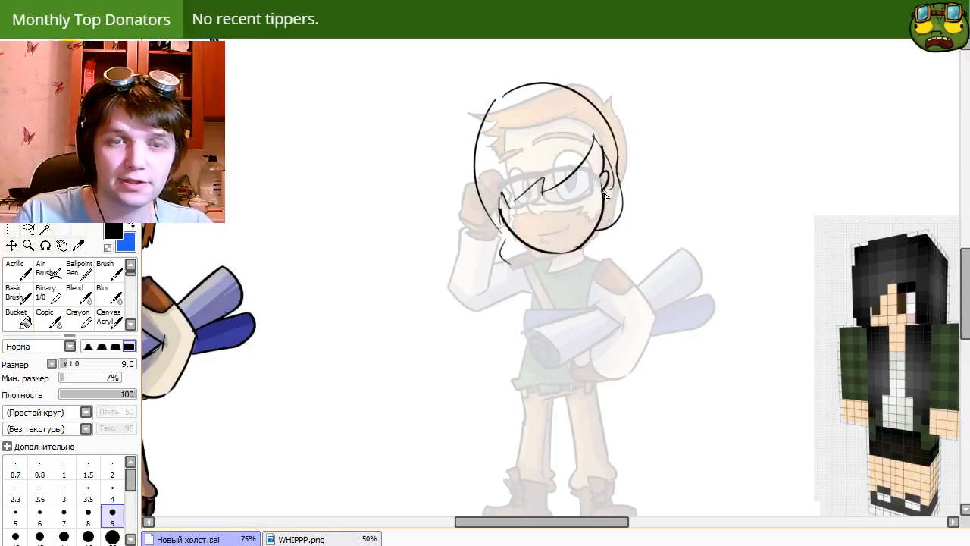
pyautogui.press('e')
pyautogui.press('e')
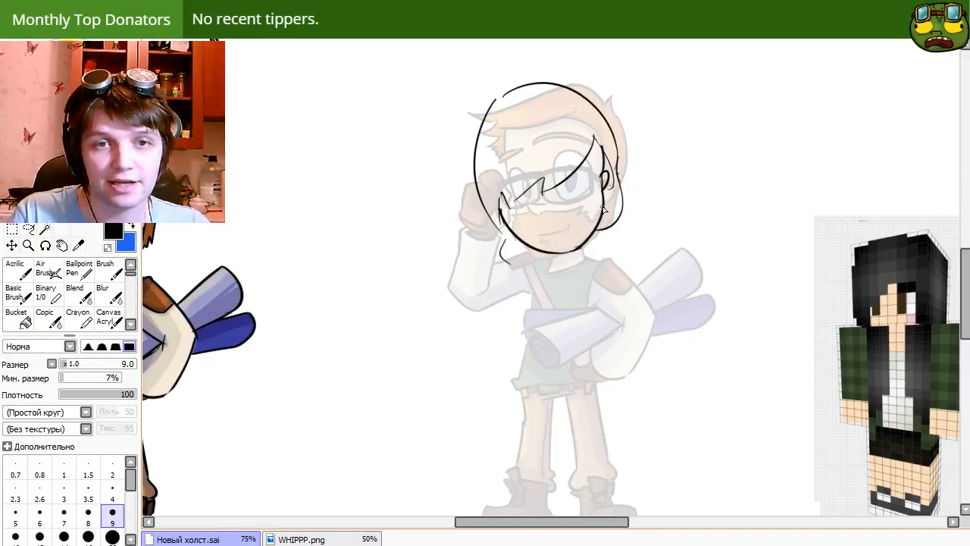
# Erase the near cheek line beneath the ear and redraw it running from the ear toward the jaw.
pyautogui.press('e')
pyautogui.moveTo(602, 181); pyautogui.dragTo(598, 212)
pyautogui.press('e')
pyautogui.moveTo(604, 178); pyautogui.dragTo(603, 216)
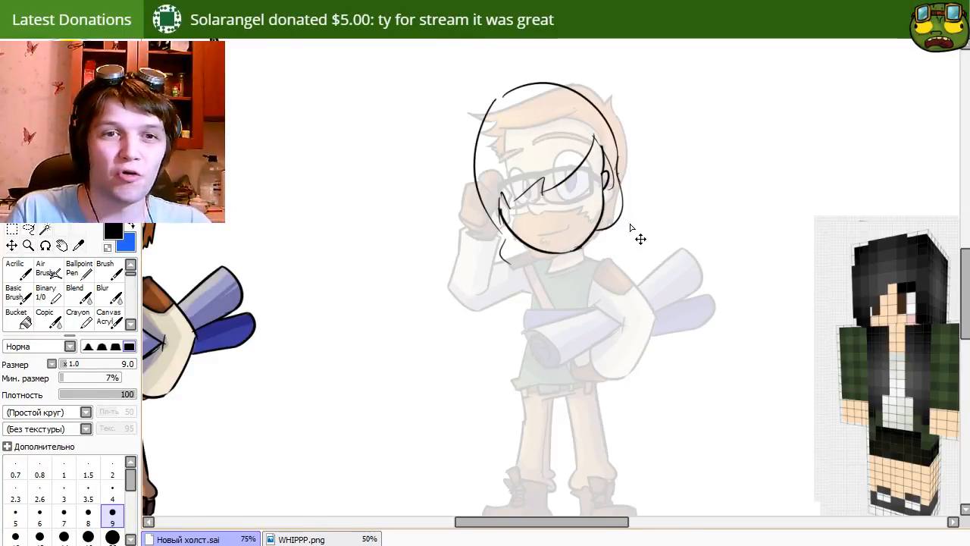
# Reposition the head sketch slightly over the faded body reference and add two short neck lines below the chin.
pyautogui.moveTo(630, 225); pyautogui.dragTo(642, 226)
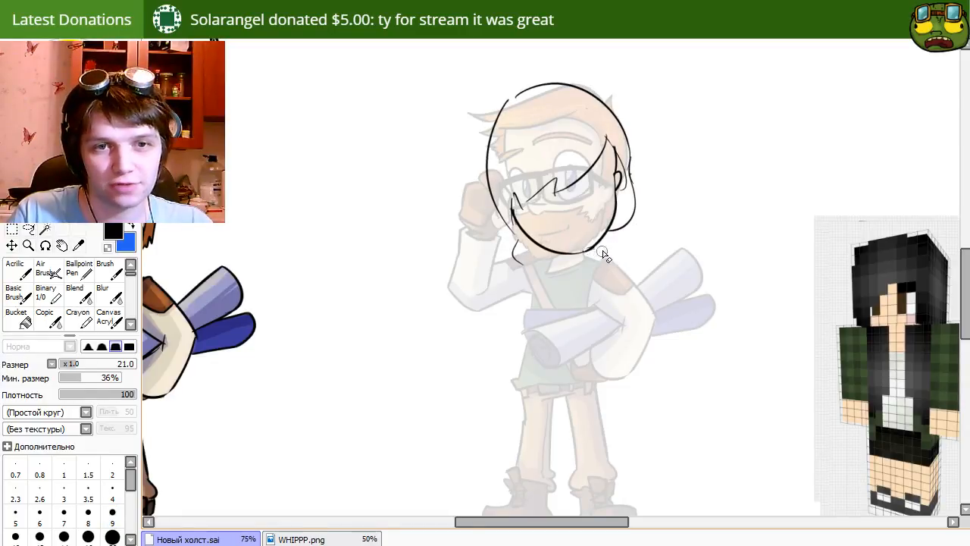
pyautogui.moveTo(606, 254); pyautogui.dragTo(600, 248)
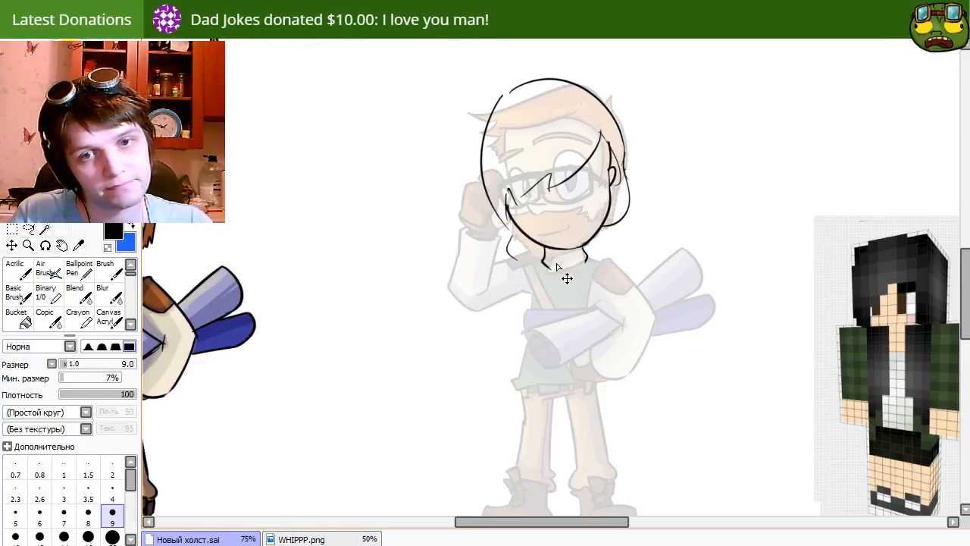
# Sketch the curved shirt neckline beneath the chin with a second line under it, cleaning the neck joins with the Eraser.
pyautogui.moveTo(587, 253)
pyautogui.mouseDown()
pyautogui.moveTo(543, 260)
pyautogui.moveTo(564, 270)
pyautogui.mouseUp()
pyautogui.press('e')
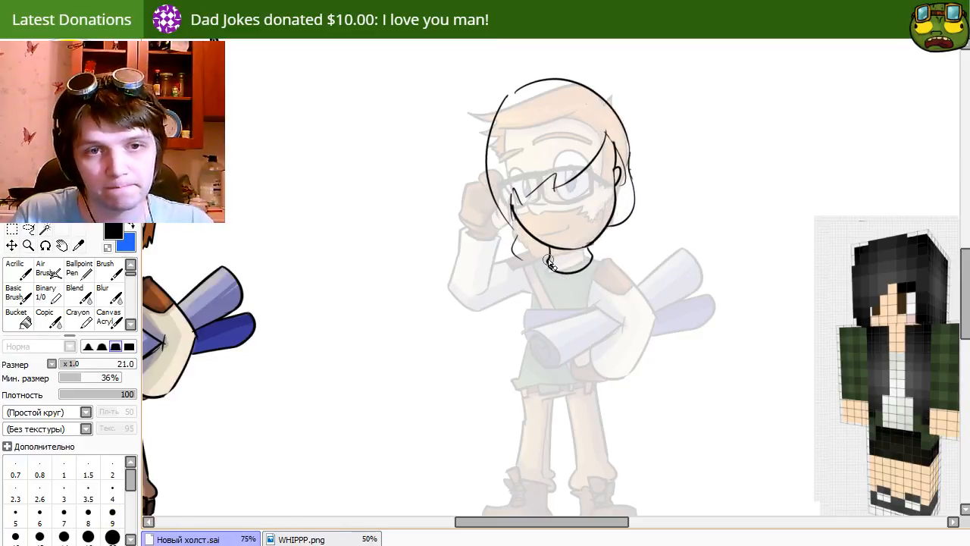
pyautogui.press('n')
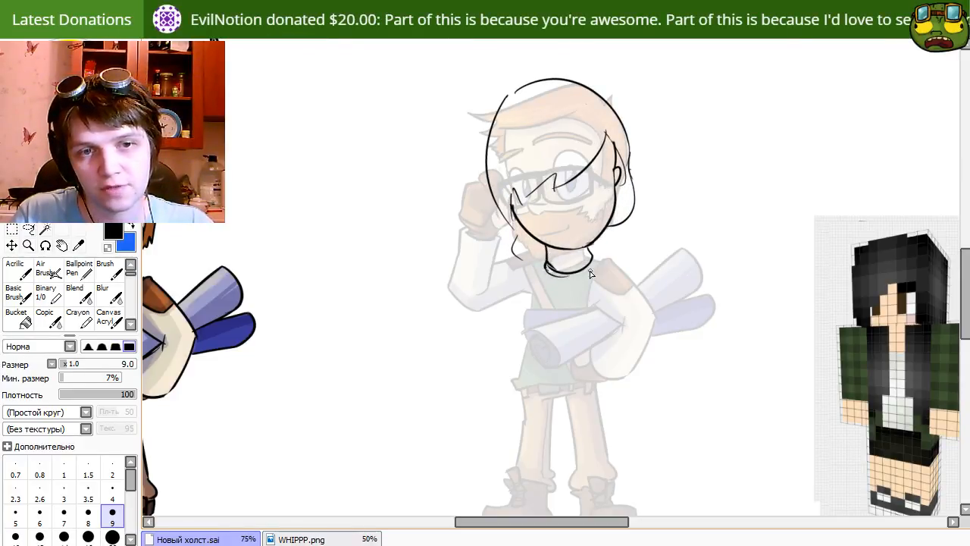
pyautogui.hotkey('ctrl', 'z')
pyautogui.moveTo(591, 271); pyautogui.dragTo(545, 281)
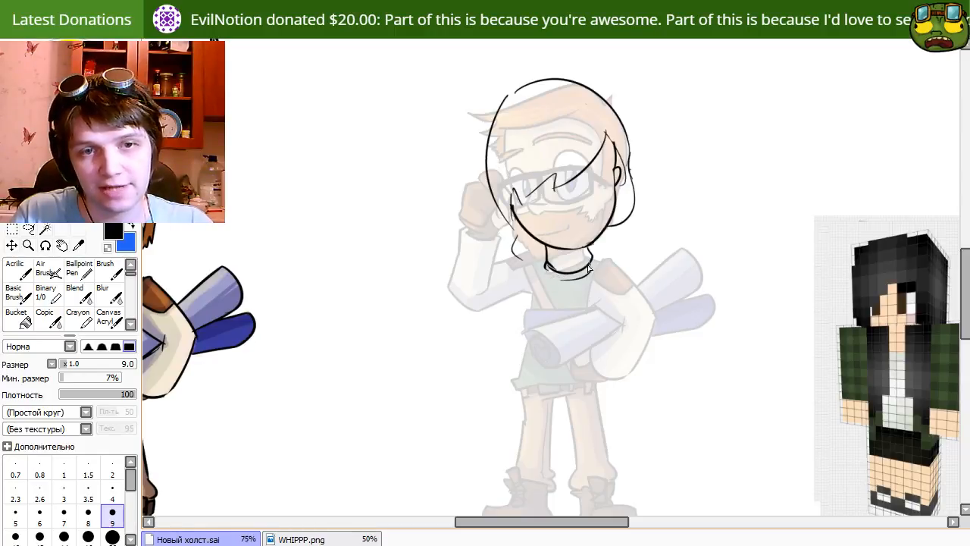
pyautogui.press('e')
pyautogui.press('n')
# Sketch a pointed jacket collar on both sides of the neck.
pyautogui.moveTo(604, 236); pyautogui.dragTo(592, 293)
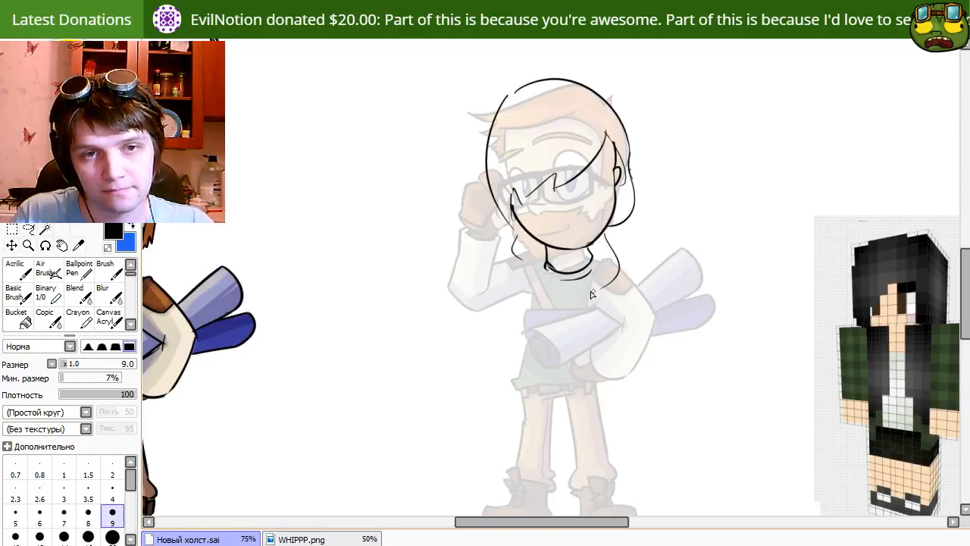
pyautogui.hotkey('ctrl', 'z')
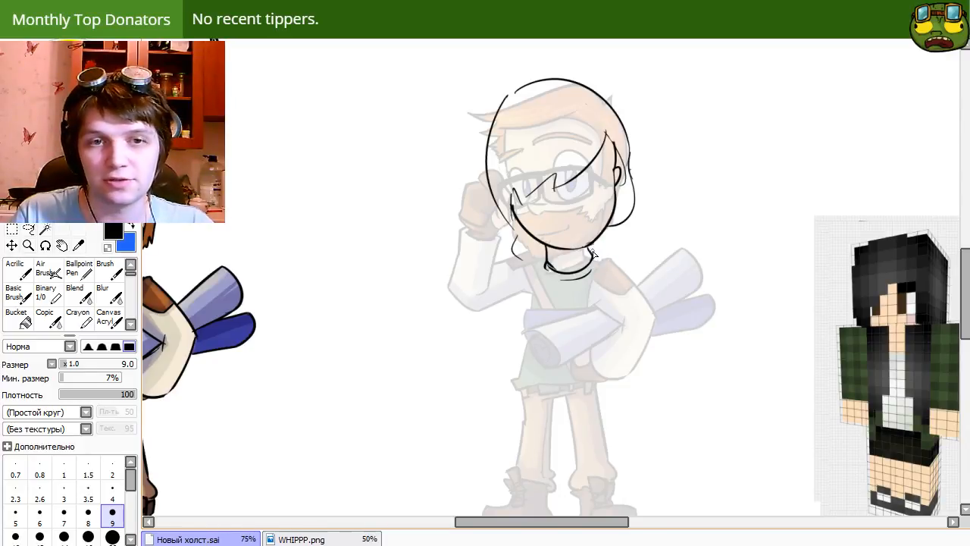
pyautogui.hotkey('ctrl', 'z')
pyautogui.moveTo(589, 246)
pyautogui.mouseDown()
pyautogui.moveTo(604, 274)
pyautogui.moveTo(592, 257)
pyautogui.moveTo(602, 282)
pyautogui.mouseUp()
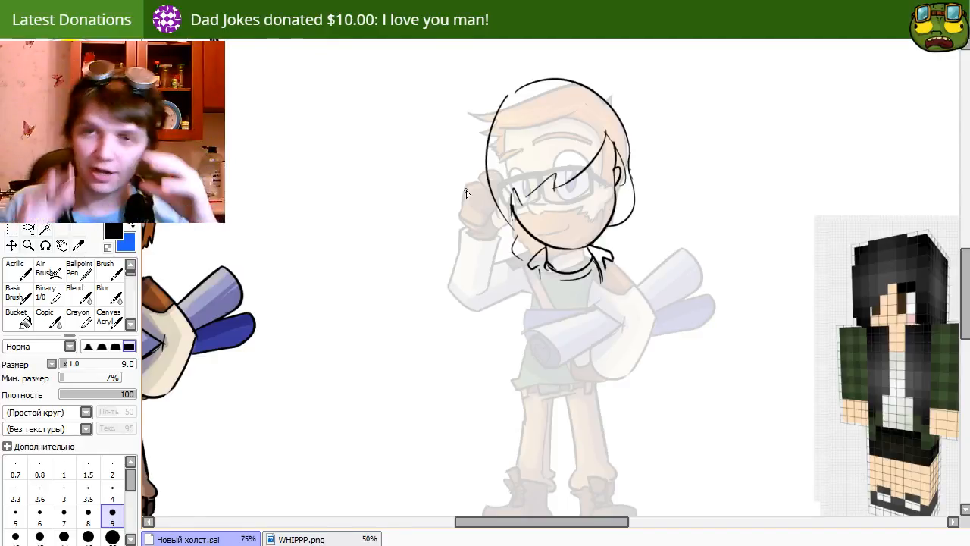
# Scale the head and collar sketch down slightly and move it lower over the faded reference figure.
pyautogui.hotkey('ctrl', 't')
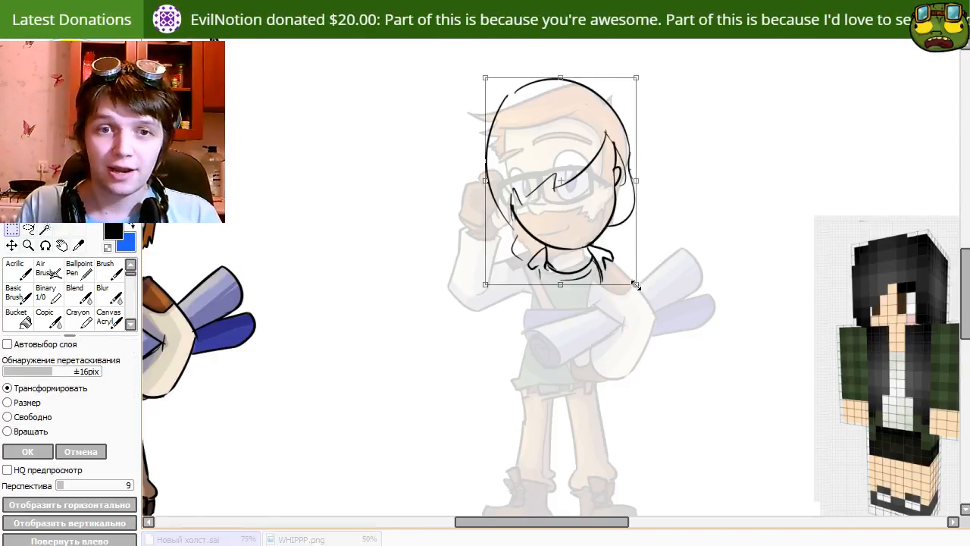
pyautogui.moveTo(636, 284)
pyautogui.mouseDown()
pyautogui.moveTo(621, 273)
pyautogui.moveTo(626, 263)
pyautogui.mouseUp()
pyautogui.press('Return')
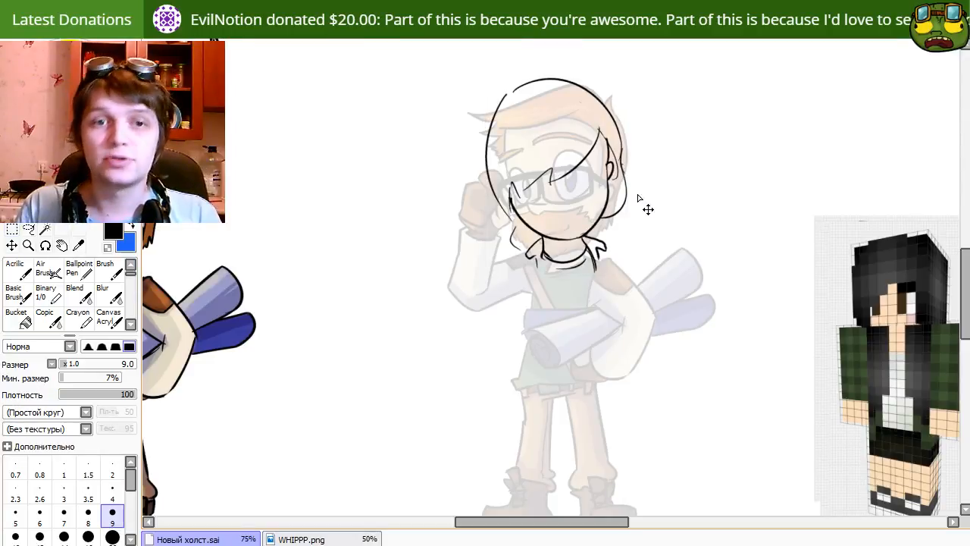
pyautogui.moveTo(637, 198); pyautogui.dragTo(635, 218)
pyautogui.moveTo(649, 304)
pyautogui.mouseDown()
pyautogui.moveTo(636, 273)
pyautogui.moveTo(654, 305)
pyautogui.mouseUp()
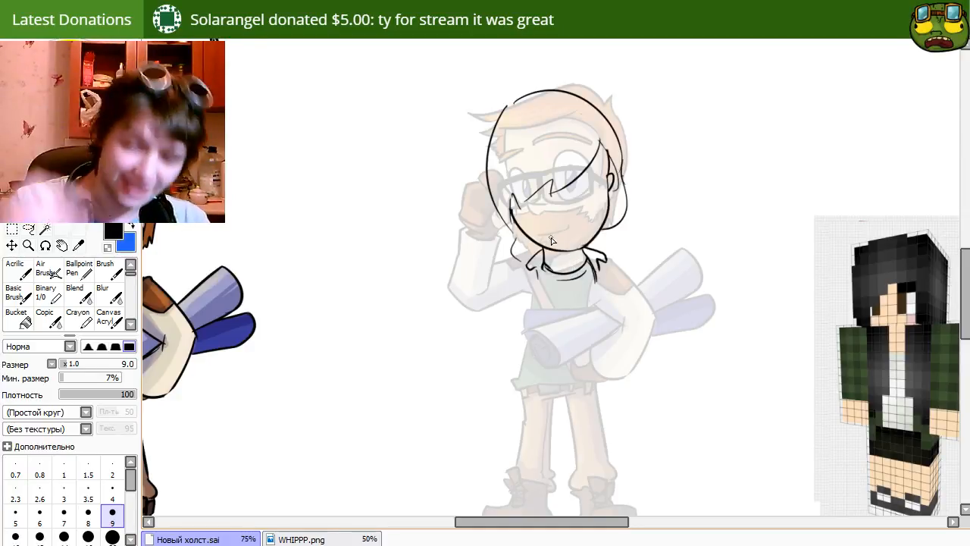
# Shorten the right shoulder line and sketch both sides of the torso from the collar to the hips.
pyautogui.moveTo(611, 354); pyautogui.dragTo(631, 347)
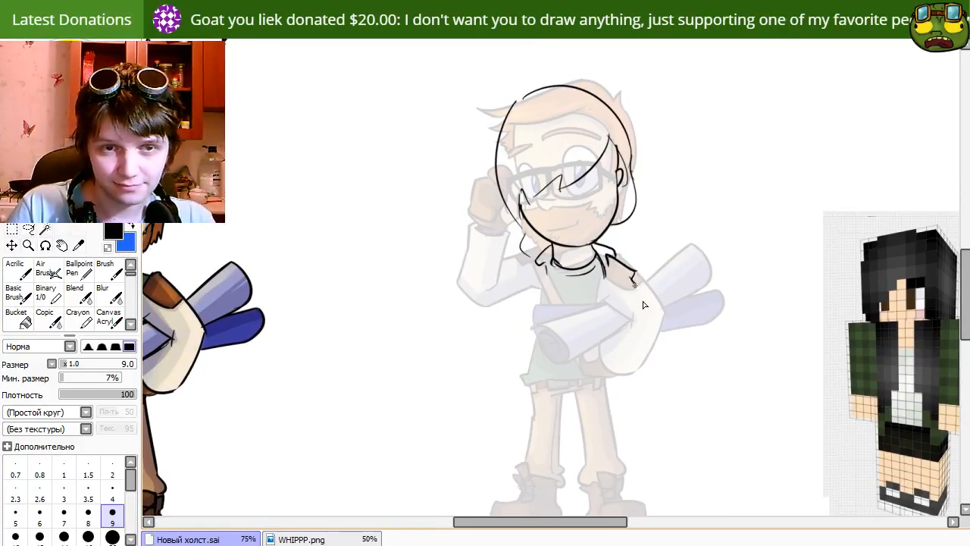
pyautogui.moveTo(642, 305); pyautogui.dragTo(657, 337)
pyautogui.hotkey('ctrl', 'z')
pyautogui.press('e')
pyautogui.moveTo(634, 278)
pyautogui.mouseDown()
pyautogui.moveTo(624, 276)
pyautogui.moveTo(626, 370)
pyautogui.mouseUp()
pyautogui.press('b')
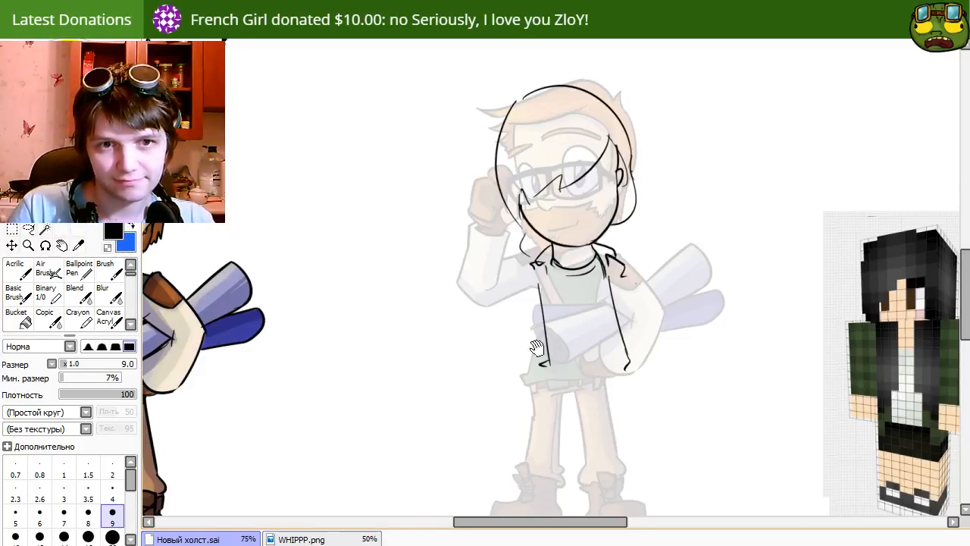
# Erase the left torso line and redraw it with a bend at the waist flaring out to the hip.
pyautogui.moveTo(522, 347)
pyautogui.mouseDown()
pyautogui.moveTo(567, 376)
pyautogui.moveTo(523, 350)
pyautogui.moveTo(606, 358)
pyautogui.moveTo(601, 367)
pyautogui.moveTo(661, 354)
pyautogui.mouseUp()
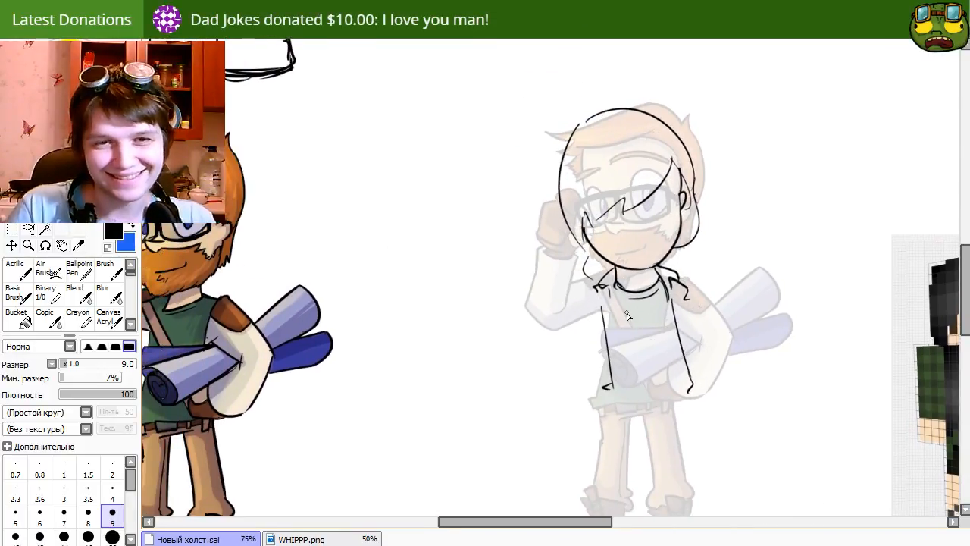
pyautogui.press('e')
pyautogui.press('n')
pyautogui.moveTo(602, 309); pyautogui.dragTo(606, 389)
pyautogui.moveTo(672, 367); pyautogui.dragTo(612, 377)
pyautogui.moveTo(645, 377)
pyautogui.mouseDown()
pyautogui.moveTo(615, 379)
pyautogui.moveTo(640, 375)
pyautogui.mouseUp()
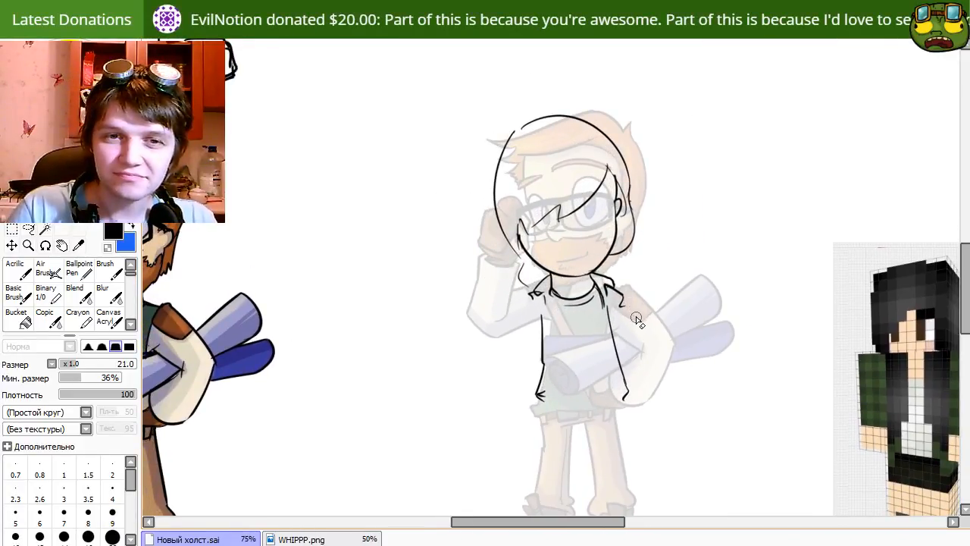
# Add fold details to the collar and draw the left inner edge of the open jacket down to the hip.
pyautogui.moveTo(612, 286); pyautogui.dragTo(620, 300)
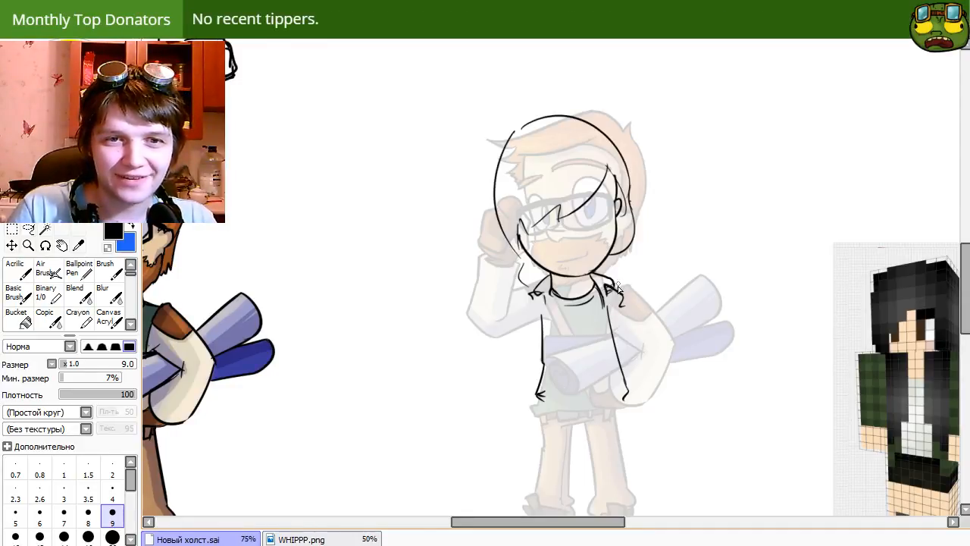
pyautogui.press('e')
pyautogui.moveTo(546, 290)
pyautogui.mouseDown()
pyautogui.moveTo(539, 296)
pyautogui.moveTo(557, 393)
pyautogui.mouseUp()
pyautogui.press('n')
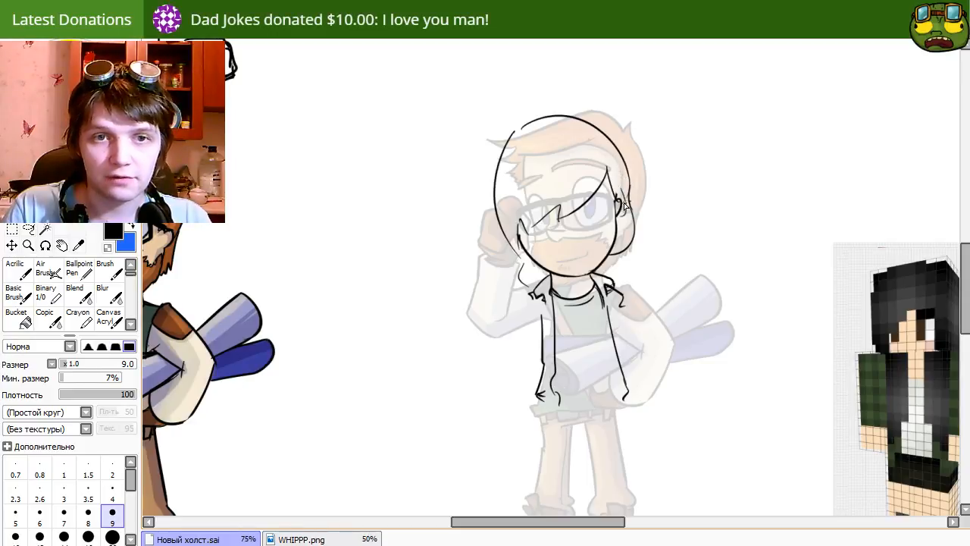
# Erase the ear, redraw it lower beneath the side hair, and touch up the hair beside the cheek.
pyautogui.press('e')
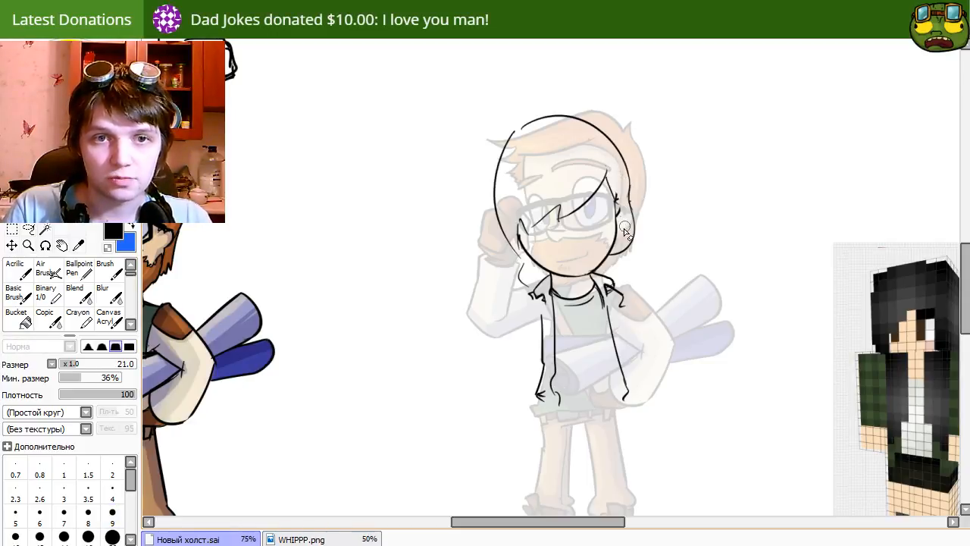
pyautogui.press('n')
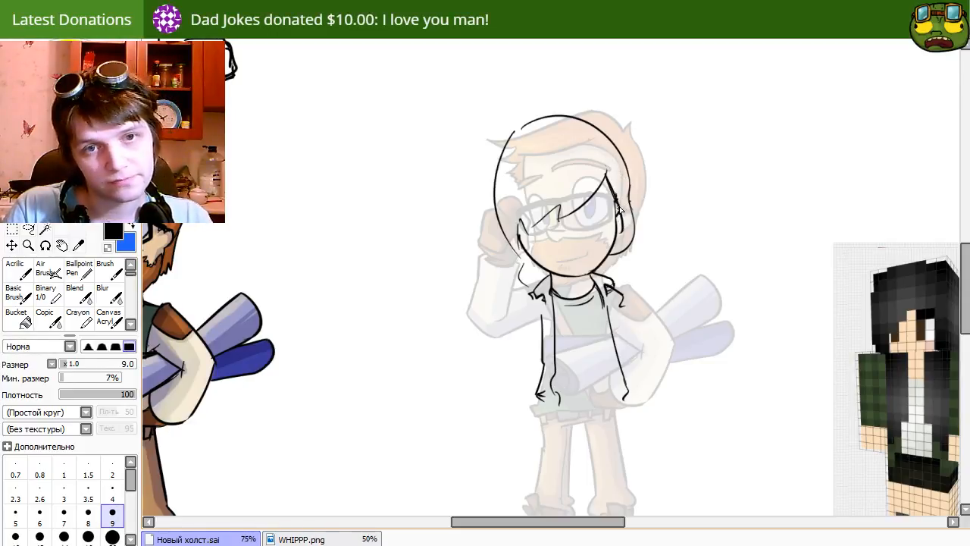
pyautogui.press('e')
pyautogui.press('n')
pyautogui.press('e')
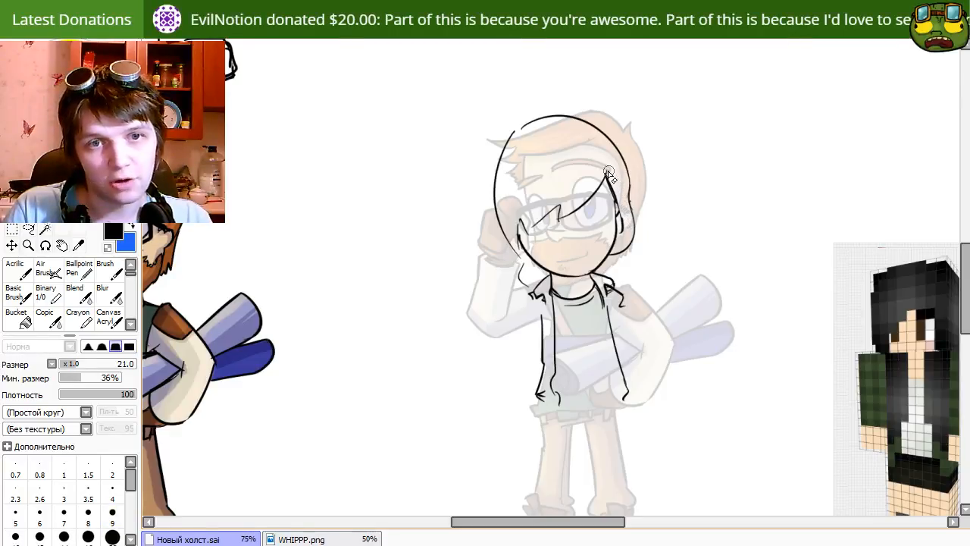
pyautogui.press('n')
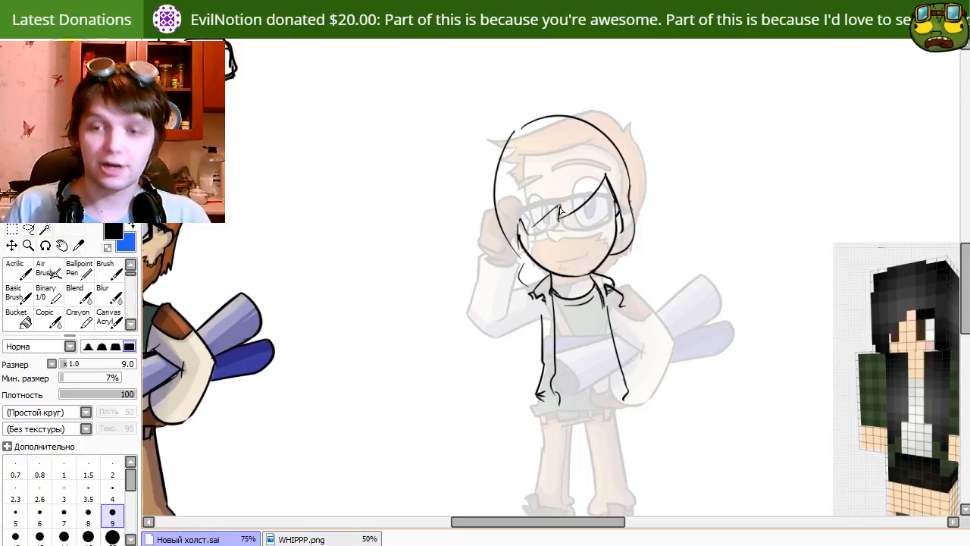
pyautogui.moveTo(611, 342); pyautogui.dragTo(672, 347)
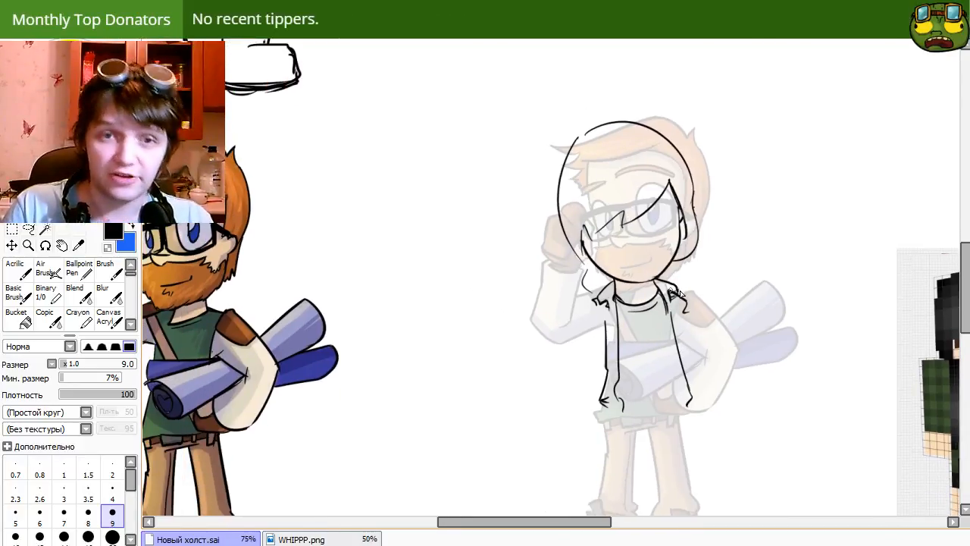
pyautogui.press('e')
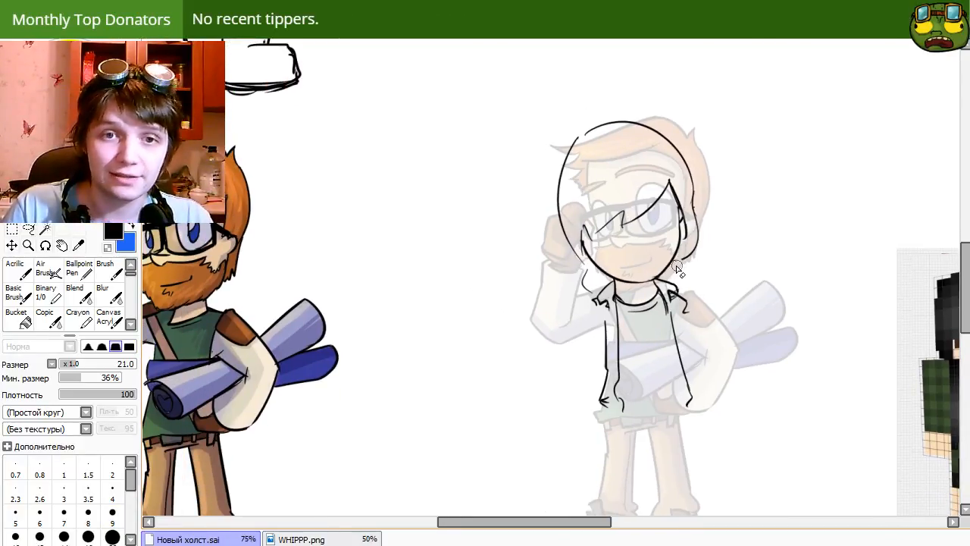
pyautogui.press('n')
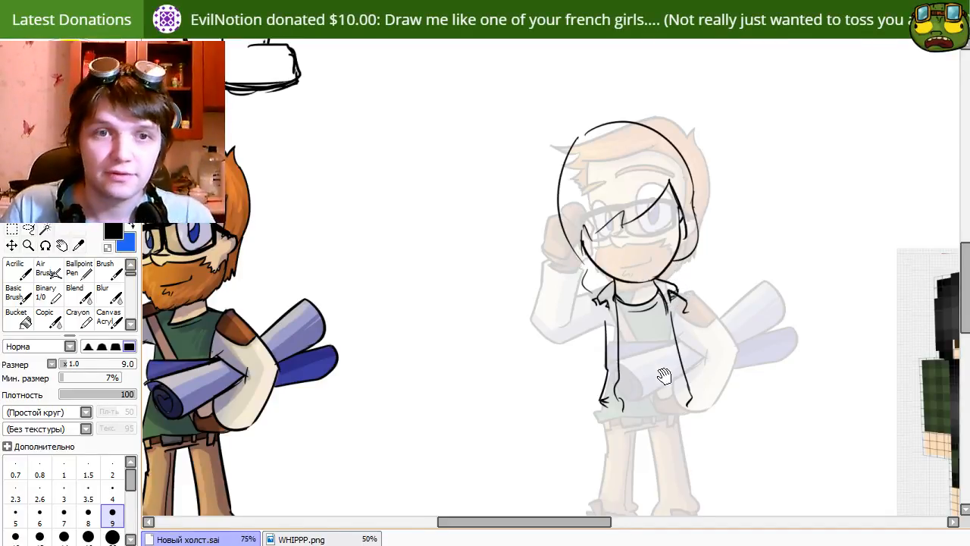
# Extend the right front edge of the jacket below the hip as a narrow double-lined flap.
pyautogui.moveTo(667, 372); pyautogui.dragTo(625, 360)
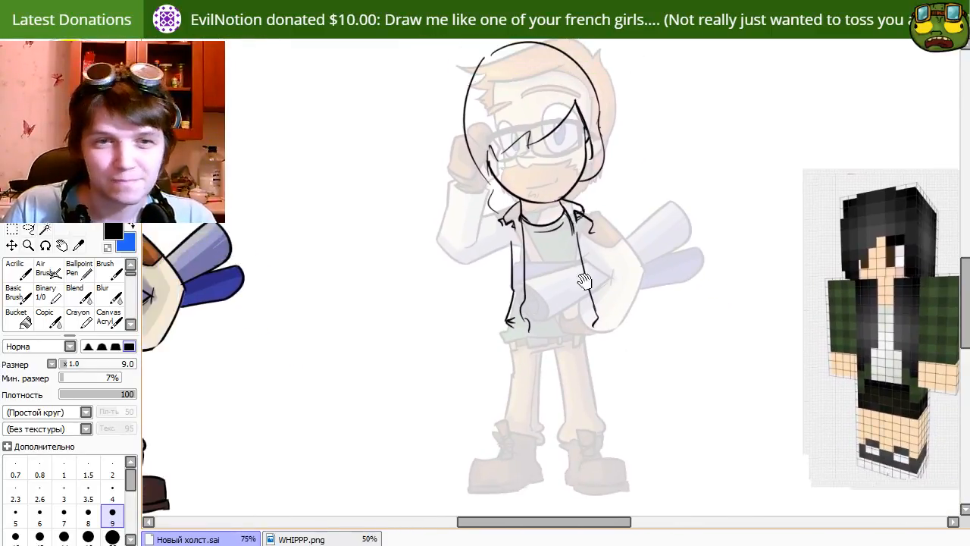
pyautogui.hotkey('ctrl', 'z')
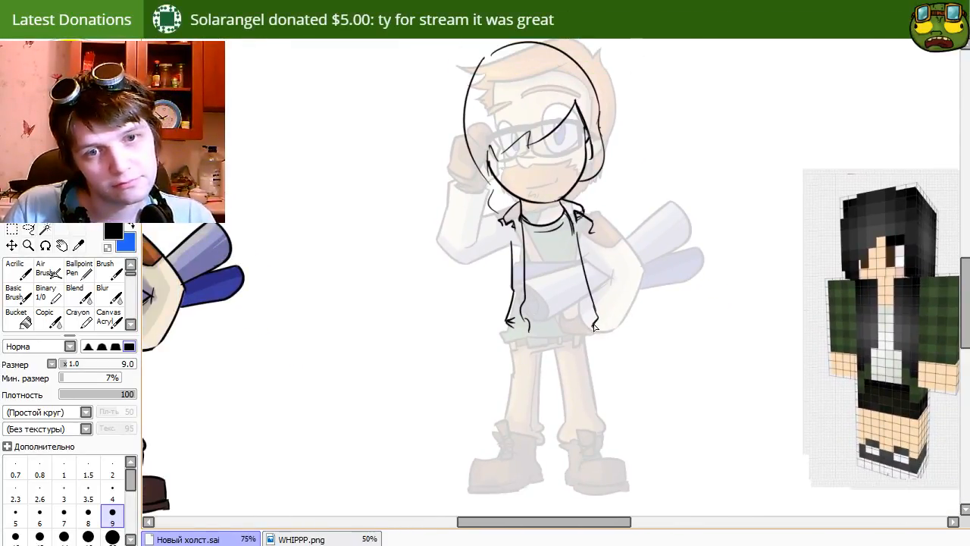
pyautogui.moveTo(595, 323)
pyautogui.mouseDown()
pyautogui.moveTo(598, 368)
pyautogui.moveTo(593, 337)
pyautogui.mouseUp()
pyautogui.hotkey('ctrl', 'z')
pyautogui.moveTo(575, 236); pyautogui.dragTo(597, 365)
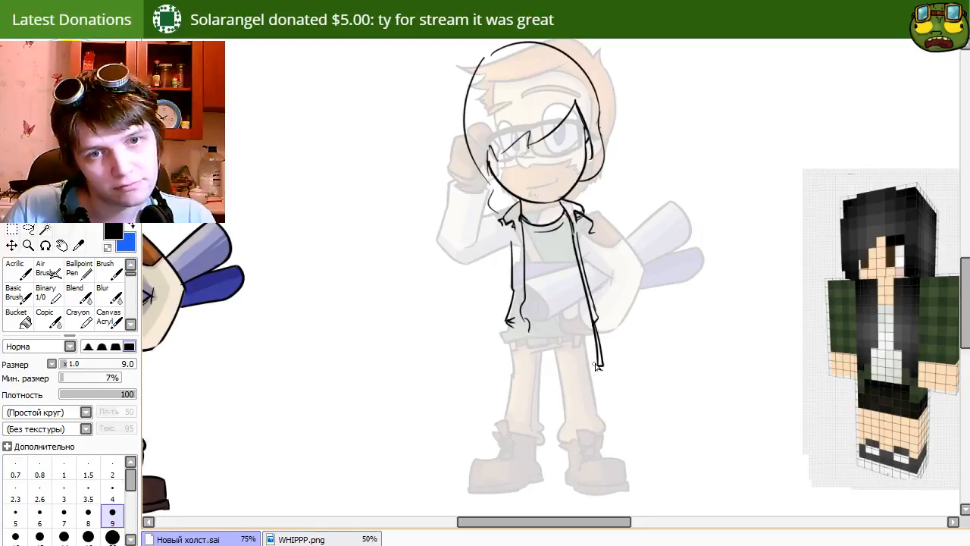
# Redraw the lower left jacket flap so both of its edges extend below the hip to a pointed hem.
pyautogui.moveTo(528, 324); pyautogui.dragTo(521, 387)
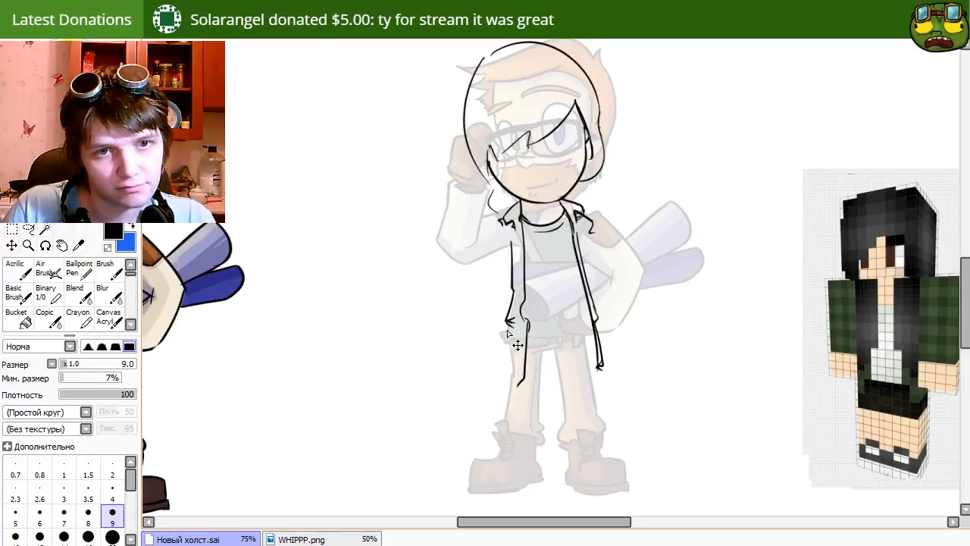
pyautogui.hotkey('ctrl', 'z')
pyautogui.press('e')
pyautogui.moveTo(523, 322)
pyautogui.mouseDown()
pyautogui.moveTo(526, 356)
pyautogui.moveTo(525, 323)
pyautogui.moveTo(510, 350)
pyautogui.moveTo(508, 322)
pyautogui.moveTo(519, 374)
pyautogui.mouseUp()
pyautogui.press('n')
pyautogui.press('e')
pyautogui.press('n')
pyautogui.press('e')
pyautogui.moveTo(509, 318); pyautogui.dragTo(505, 356)
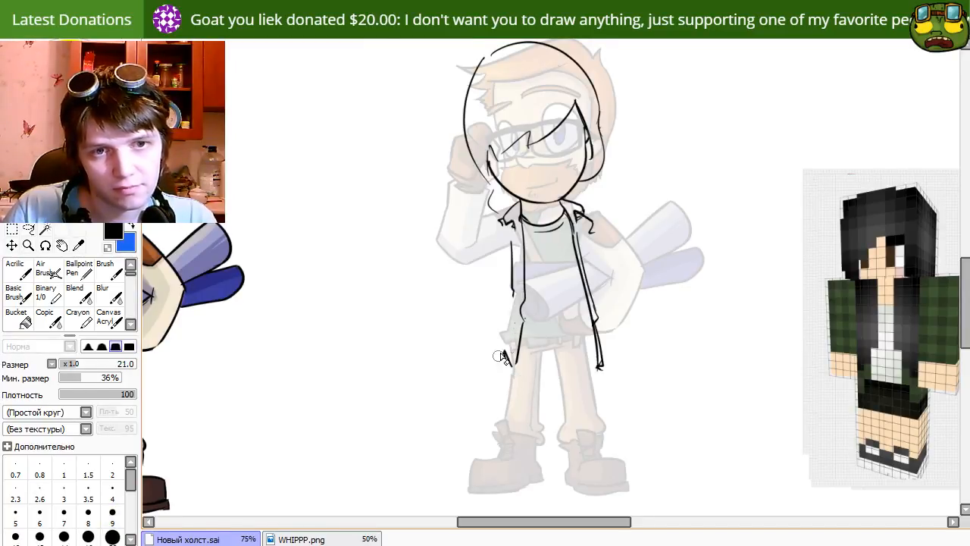
pyautogui.press('n')
# Nudge the sketch slightly right and rough in the upper sleeves at both shoulders, erasing the excess strokes.
pyautogui.scroll(3, 481, 281)
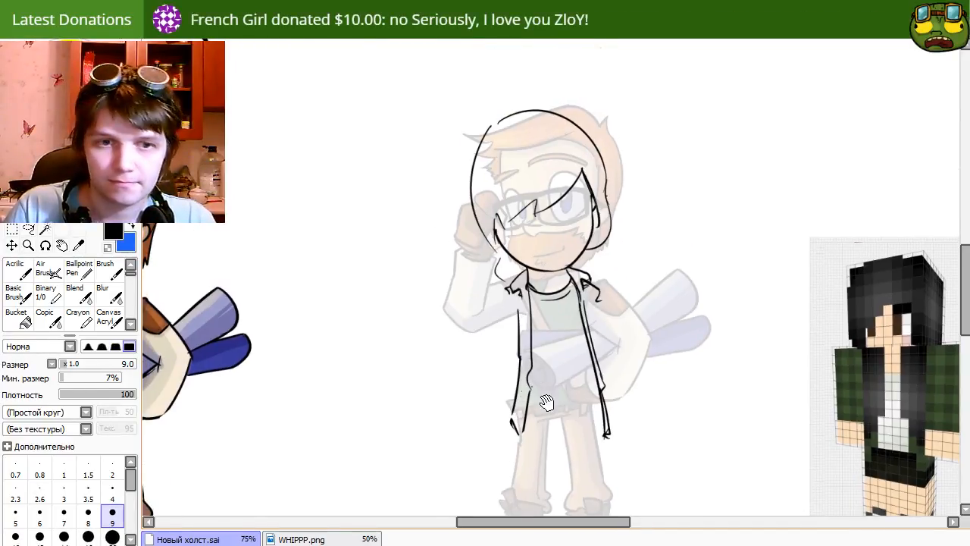
pyautogui.moveTo(580, 388); pyautogui.dragTo(584, 390)
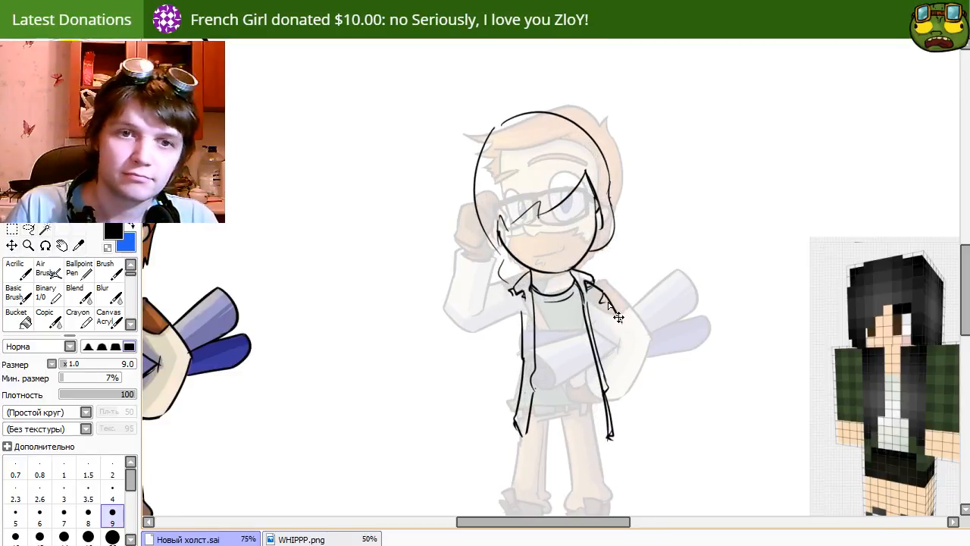
pyautogui.moveTo(513, 289); pyautogui.dragTo(515, 332)
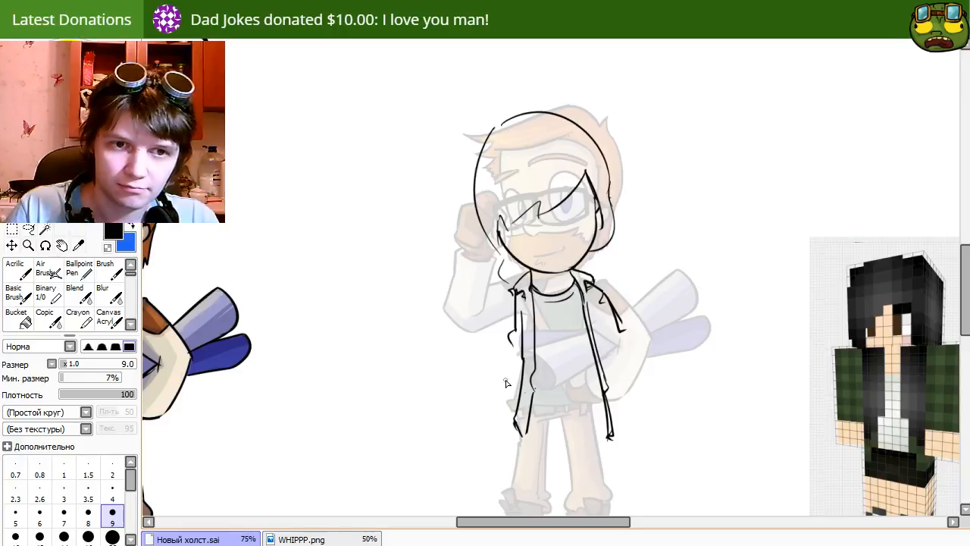
pyautogui.press('e')
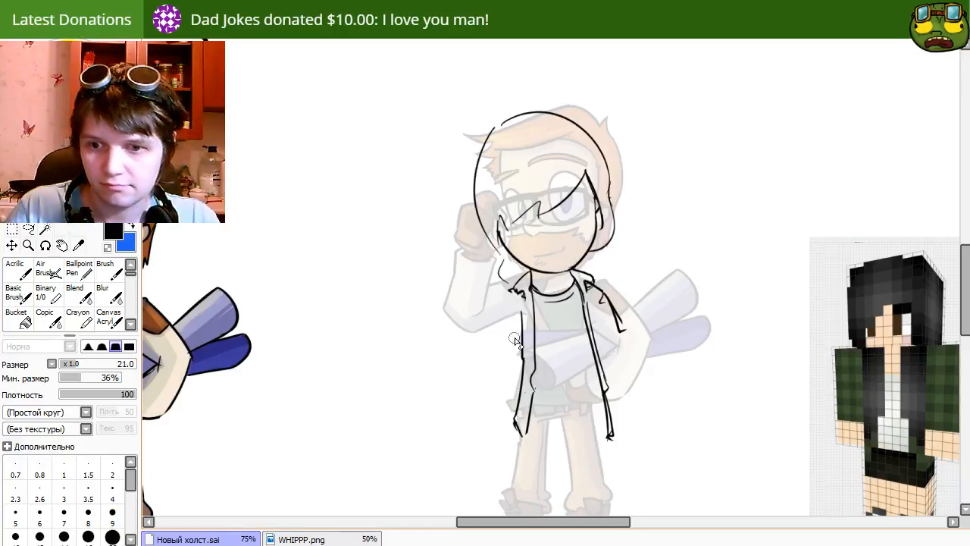
pyautogui.press('n')
pyautogui.moveTo(515, 283); pyautogui.dragTo(500, 322)
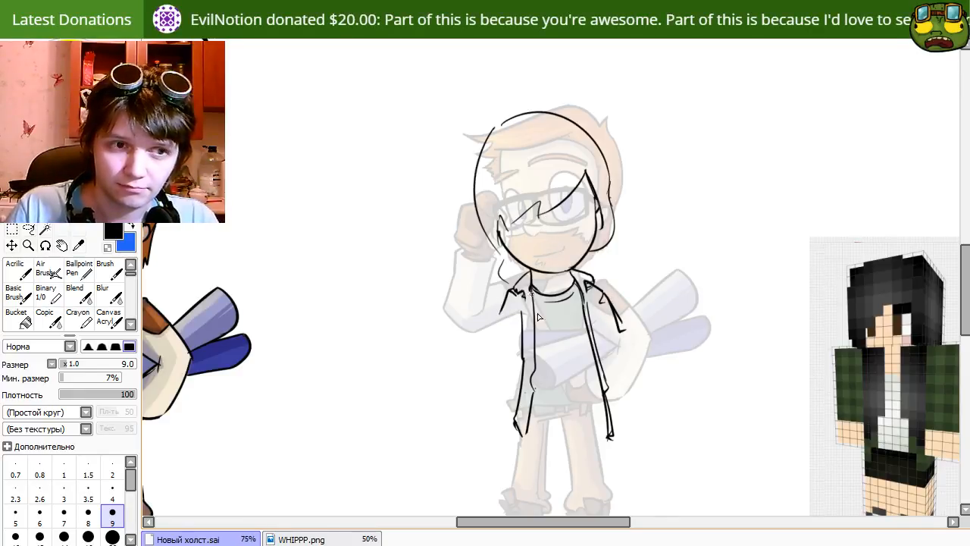
pyautogui.press('e')
pyautogui.moveTo(605, 291); pyautogui.dragTo(623, 332)
pyautogui.press('n')
# Sketch the curved shirt hem between the jacket flaps, erasing the first line and redrawing it slightly higher.
pyautogui.moveTo(564, 381)
pyautogui.mouseDown()
pyautogui.moveTo(591, 333)
pyautogui.moveTo(610, 368)
pyautogui.moveTo(588, 426)
pyautogui.mouseUp()
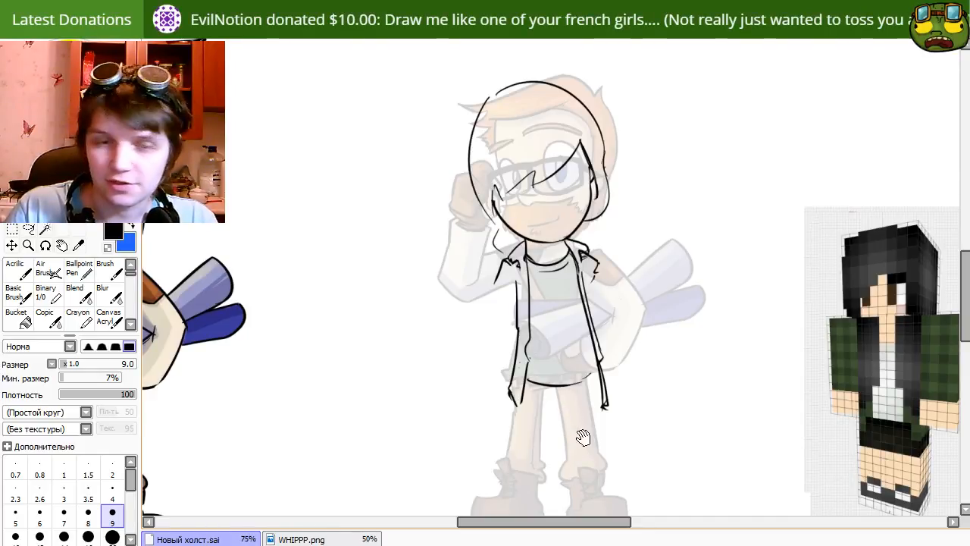
pyautogui.moveTo(582, 437); pyautogui.dragTo(593, 431)
pyautogui.press('e')
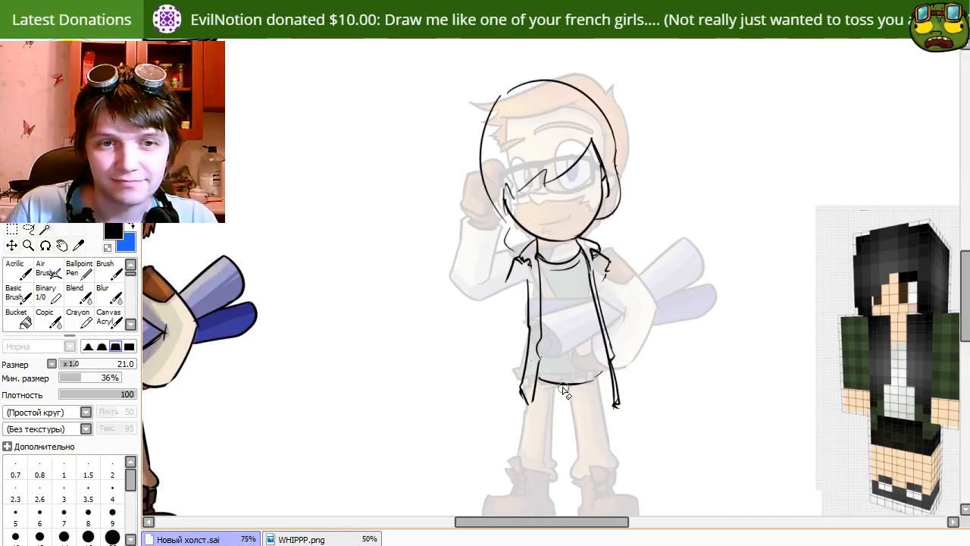
pyautogui.moveTo(563, 389)
pyautogui.mouseDown()
pyautogui.moveTo(592, 379)
pyautogui.moveTo(555, 381)
pyautogui.moveTo(609, 362)
pyautogui.moveTo(587, 357)
pyautogui.moveTo(581, 372)
pyautogui.moveTo(608, 364)
pyautogui.mouseUp()
pyautogui.press('b')
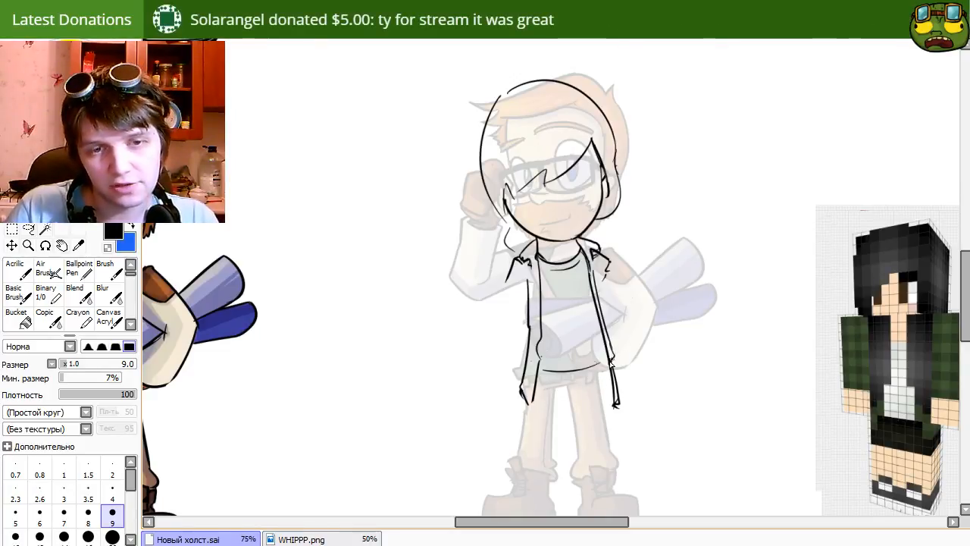
# Thicken the shirt hem with a second curved line and sketch a short waist line just below it, redoing the short line.
pyautogui.moveTo(544, 376); pyautogui.dragTo(608, 370)
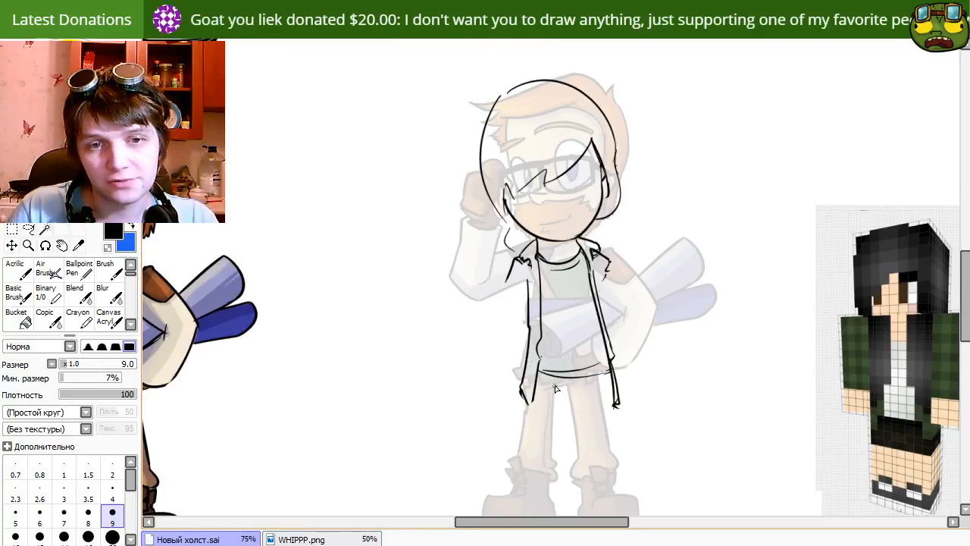
pyautogui.moveTo(553, 385)
pyautogui.mouseDown()
pyautogui.moveTo(601, 395)
pyautogui.moveTo(580, 382)
pyautogui.mouseUp()
pyautogui.hotkey('ctrl', 'z')
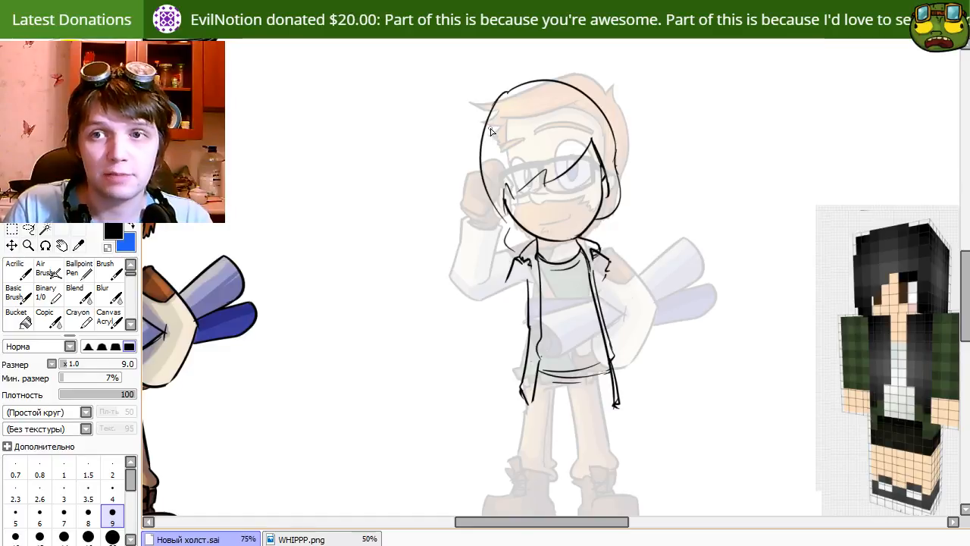
# Close the gap in the upper left head outline and extend the left hair strand to the collar, erasing the overlap.
pyautogui.press('e')
pyautogui.press('e')
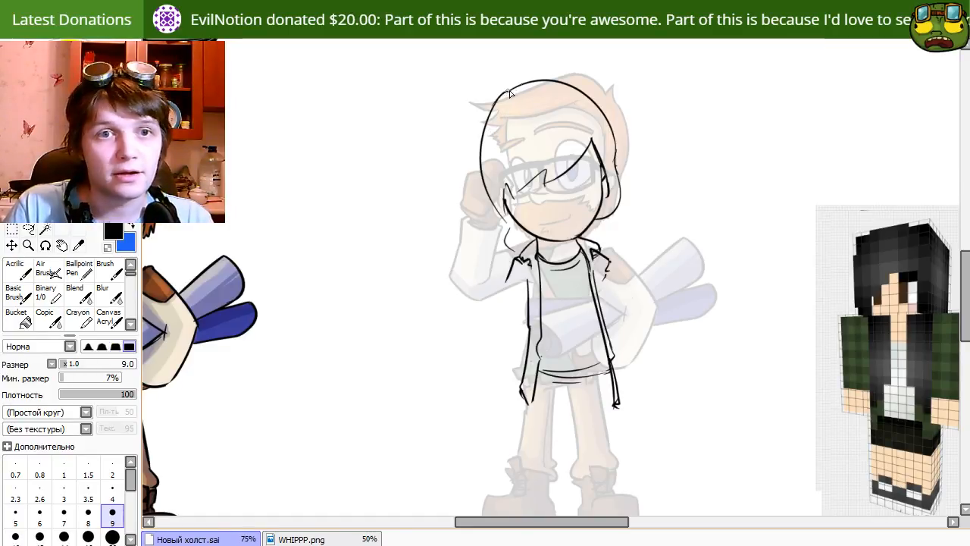
pyautogui.moveTo(613, 342); pyautogui.dragTo(604, 327)
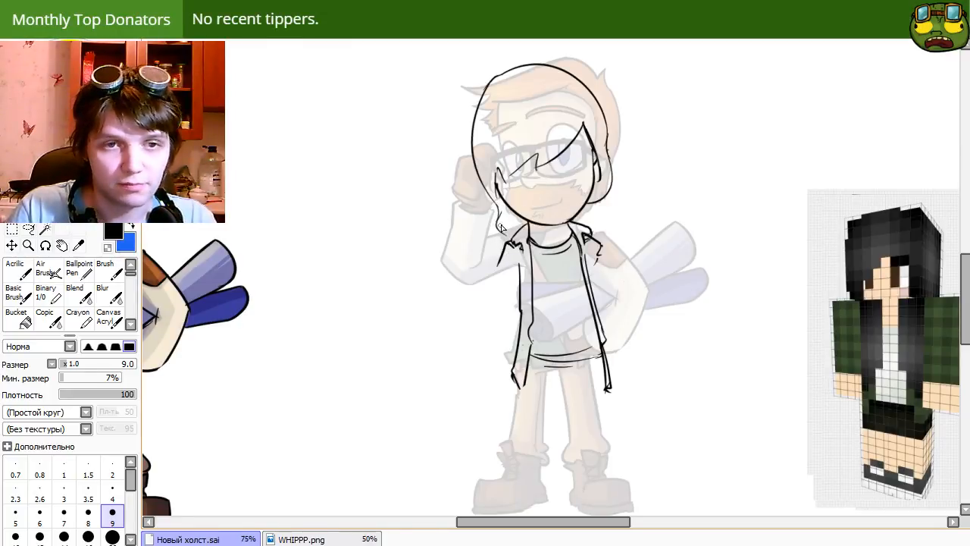
pyautogui.press('e')
pyautogui.press('e')
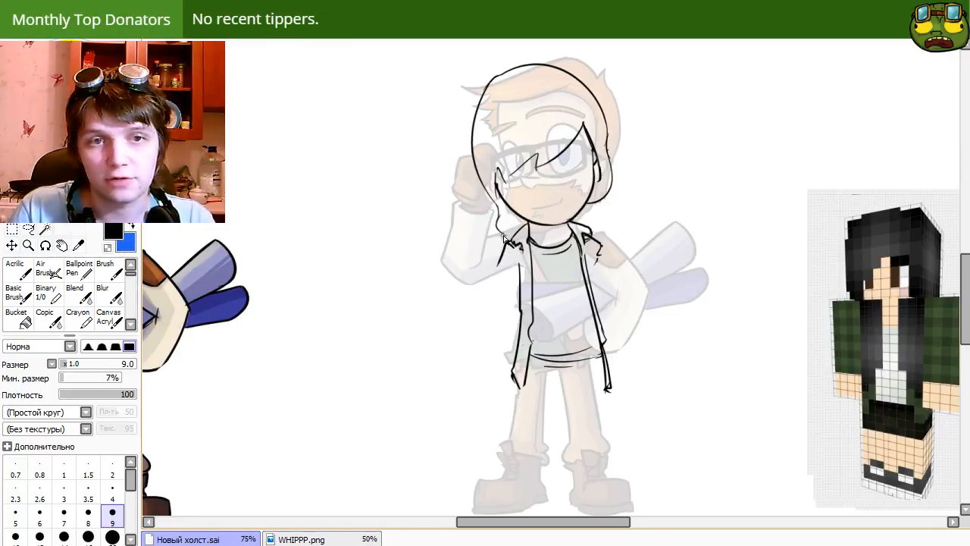
pyautogui.press('e')
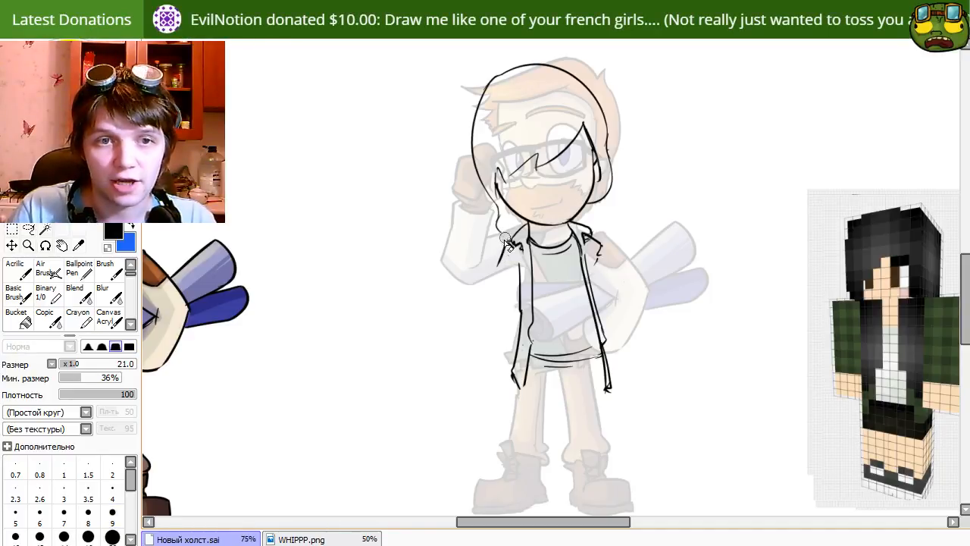
pyautogui.press('e')
pyautogui.moveTo(568, 290)
pyautogui.mouseDown()
pyautogui.moveTo(550, 264)
pyautogui.moveTo(564, 317)
pyautogui.mouseUp()
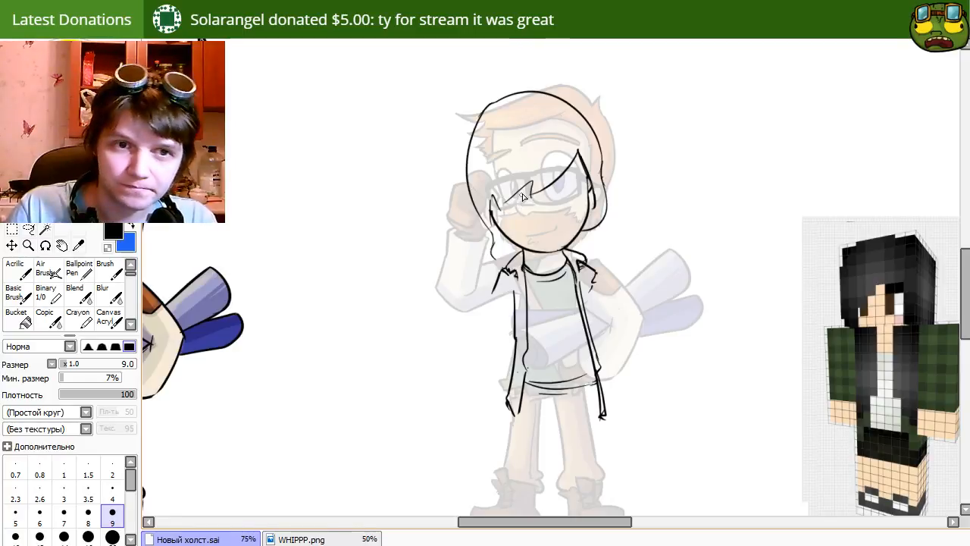
# Redraw the left jagged edge of the bangs more boldly and join it to the side hair, erasing the stray tip.
pyautogui.moveTo(531, 184); pyautogui.dragTo(489, 205)
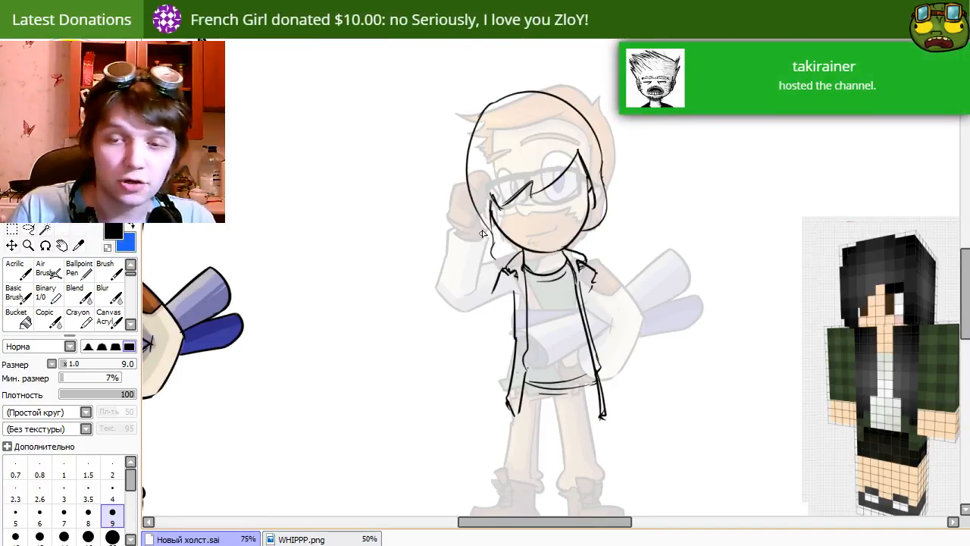
pyautogui.press('e')
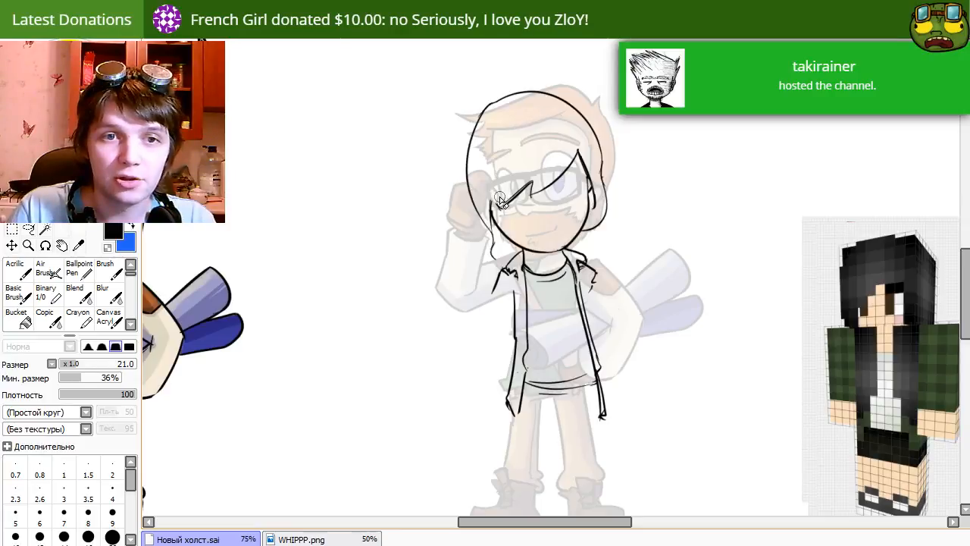
pyautogui.press('n')
pyautogui.moveTo(492, 195); pyautogui.dragTo(500, 207)
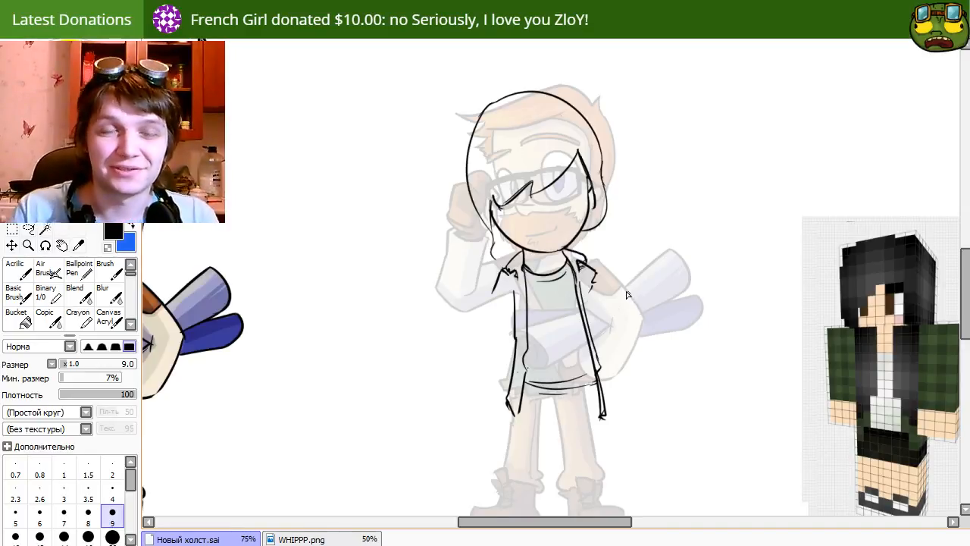
# Sketch the inner line of the right leg from the waist to the foot, with a short sole line at its base.
pyautogui.moveTo(649, 335)
pyautogui.mouseDown()
pyautogui.moveTo(740, 384)
pyautogui.moveTo(668, 284)
pyautogui.moveTo(593, 295)
pyautogui.mouseUp()
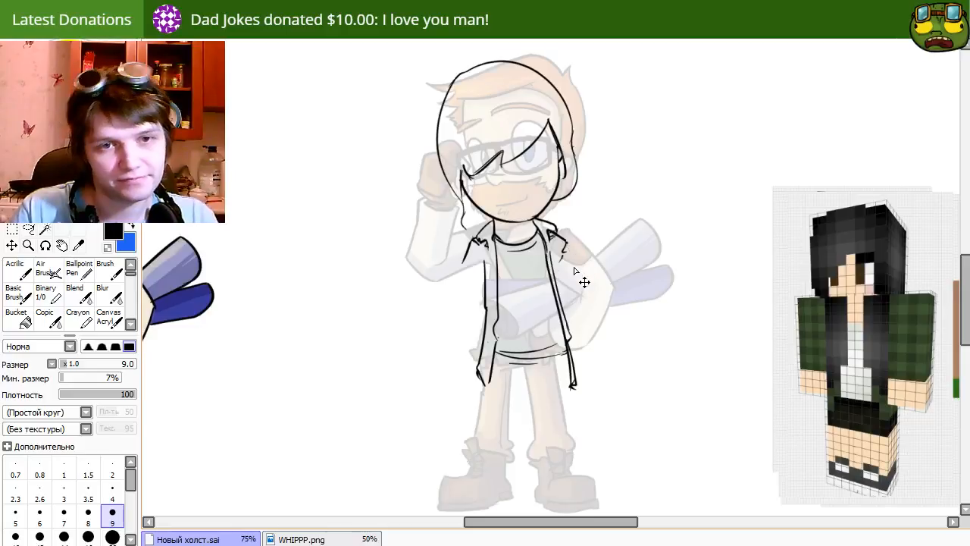
pyautogui.scroll(-1, 572, 369)
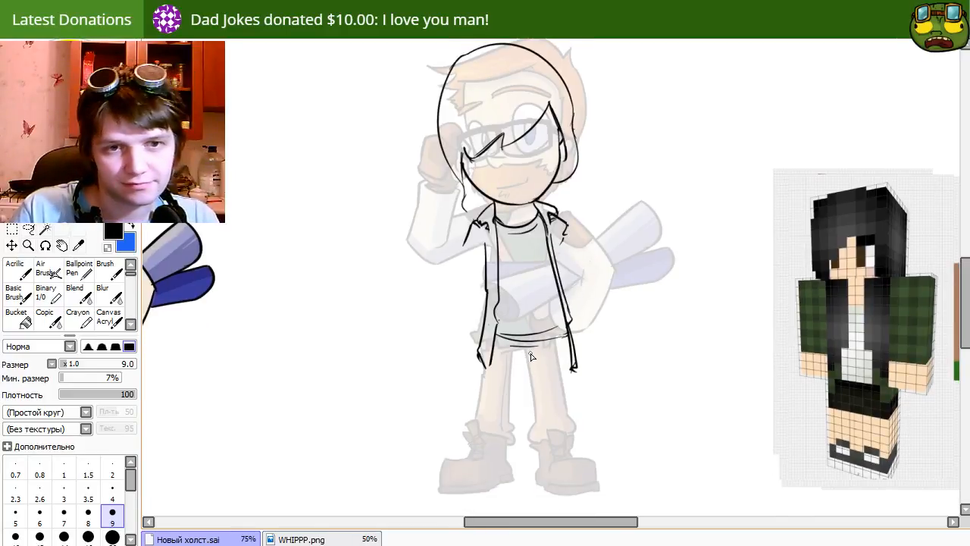
pyautogui.hotkey('ctrl', 'z')
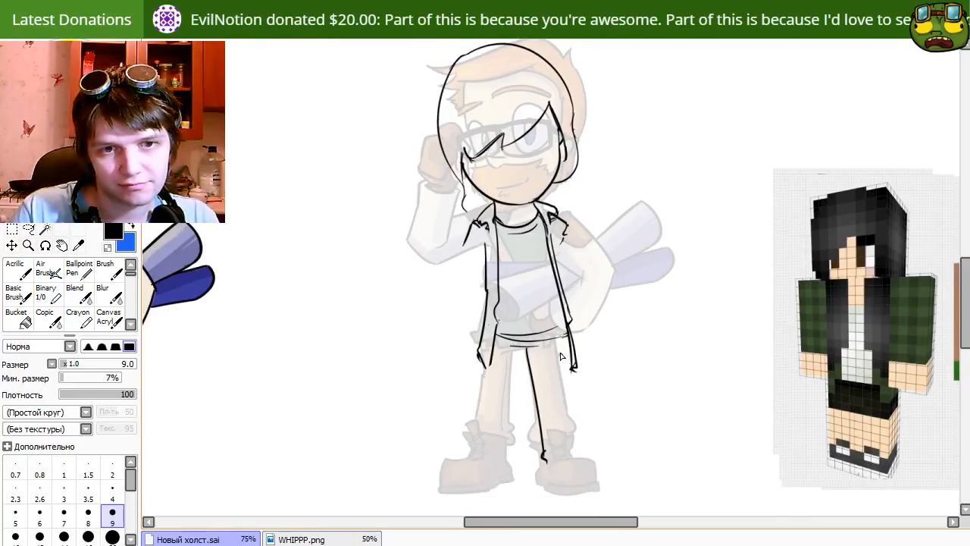
pyautogui.moveTo(524, 350)
pyautogui.mouseDown()
pyautogui.moveTo(552, 477)
pyautogui.moveTo(565, 488)
pyautogui.moveTo(604, 484)
pyautogui.mouseUp()
pyautogui.hotkey('ctrl', 'z')
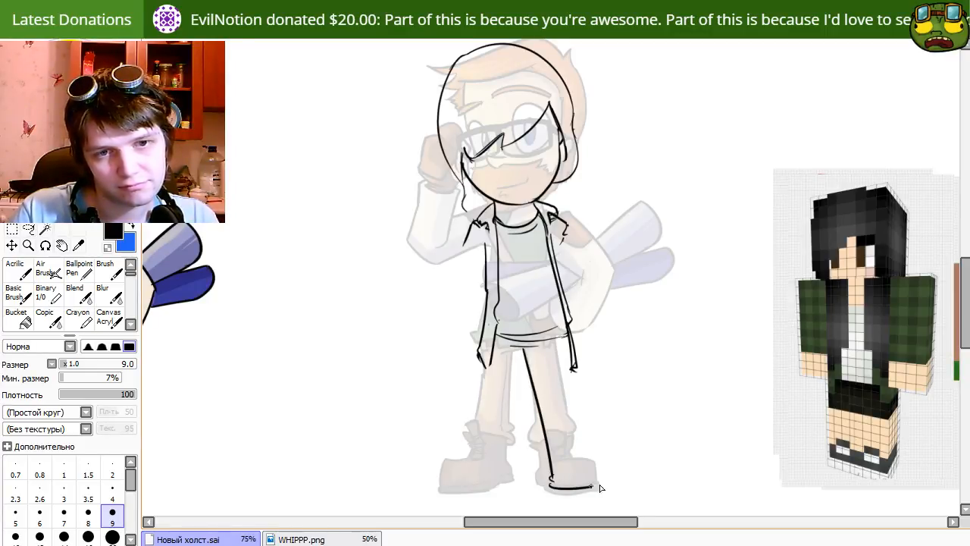
# Draw the outer line of the right leg sloping from the hip to the foot, redoing it until it sits right.
pyautogui.moveTo(562, 343); pyautogui.dragTo(601, 478)
pyautogui.hotkey('ctrl', 'z')
pyautogui.hotkey('ctrl', 'z')
pyautogui.moveTo(562, 339); pyautogui.dragTo(604, 481)
pyautogui.moveTo(486, 397); pyautogui.dragTo(619, 363)
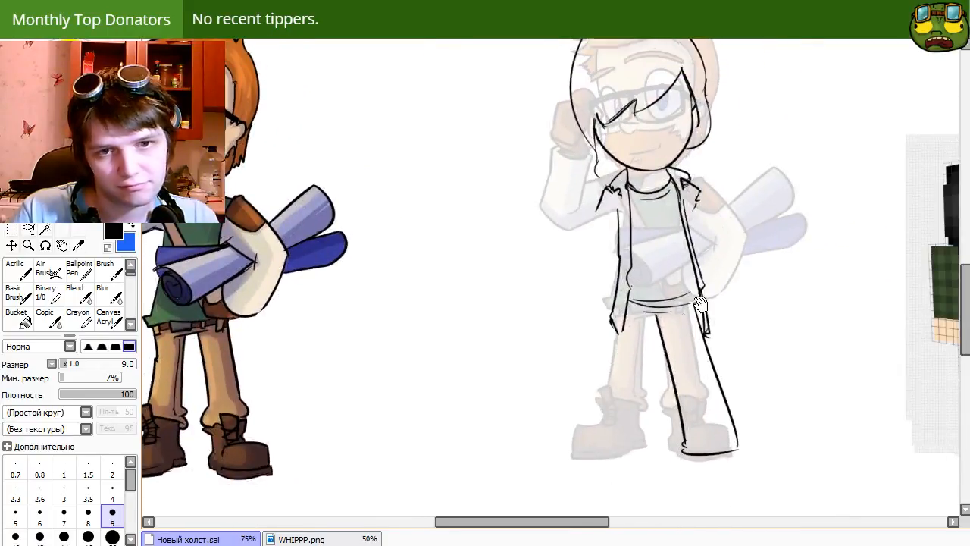
pyautogui.hotkey('ctrl', 'z')
pyautogui.moveTo(686, 314); pyautogui.dragTo(729, 434)
pyautogui.hotkey('ctrl', 'z')
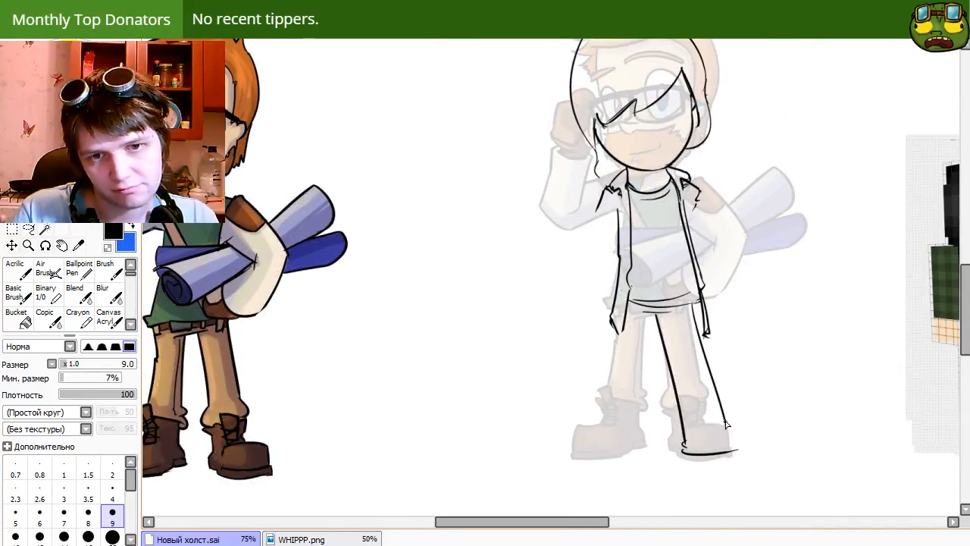
pyautogui.hotkey('ctrl', 'z')
pyautogui.moveTo(695, 309); pyautogui.dragTo(734, 436)
# Sketch the ankle cuff and rounded outer side of the right shoe, erasing the leg line that crosses them.
pyautogui.moveTo(675, 331); pyautogui.dragTo(580, 334)
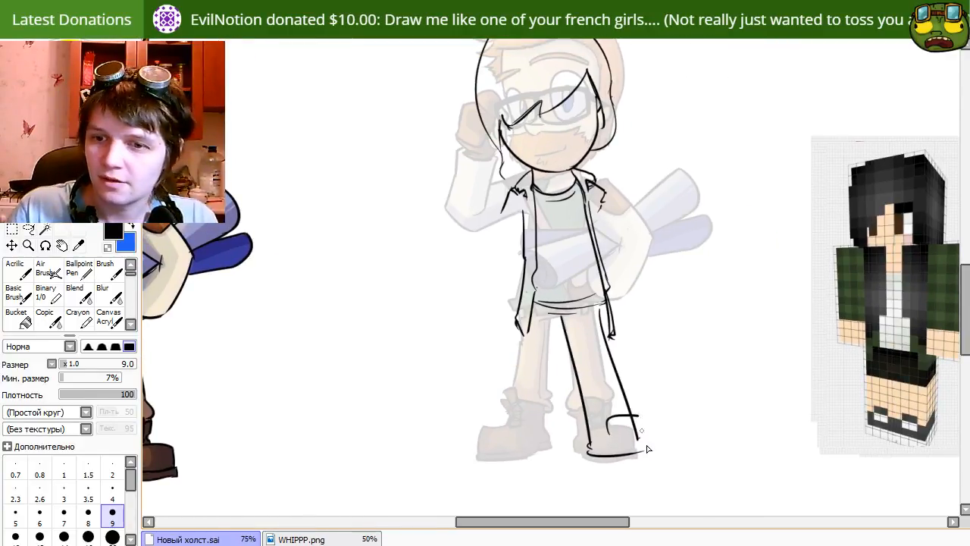
pyautogui.moveTo(639, 415); pyautogui.dragTo(608, 436)
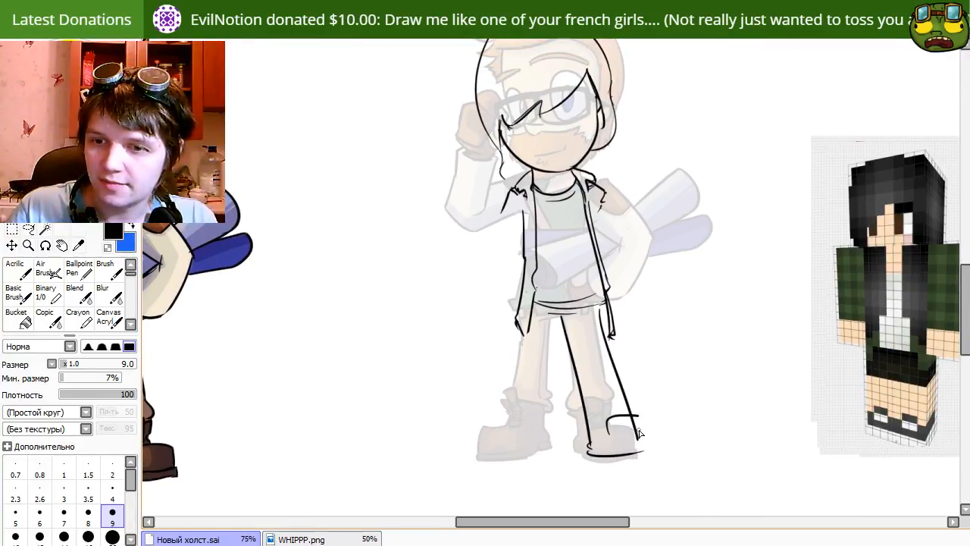
pyautogui.press('e')
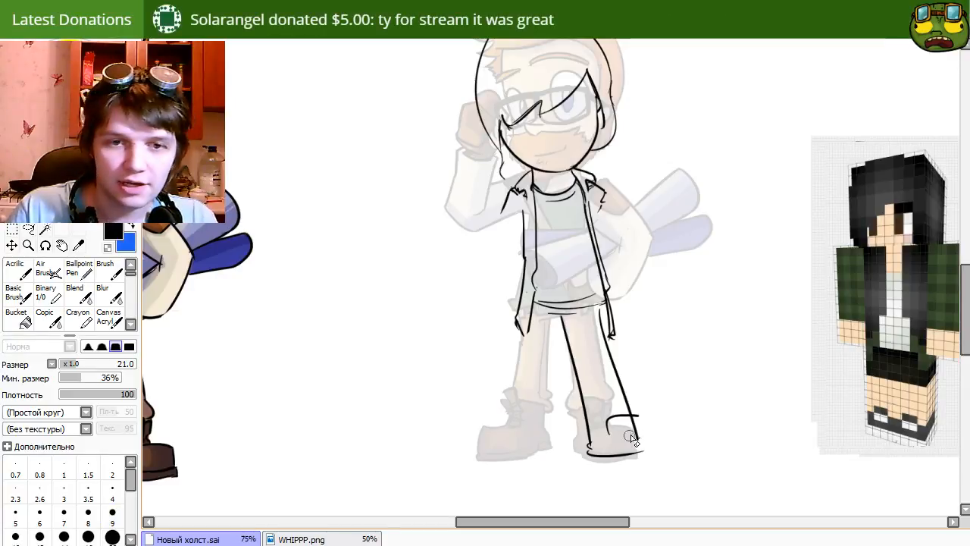
pyautogui.press('n')
pyautogui.moveTo(637, 416)
pyautogui.mouseDown()
pyautogui.moveTo(641, 452)
pyautogui.moveTo(635, 433)
pyautogui.mouseUp()
pyautogui.press('e')
pyautogui.press('n')
pyautogui.hotkey('ctrl', 'z')
pyautogui.press('e')
pyautogui.press('n')
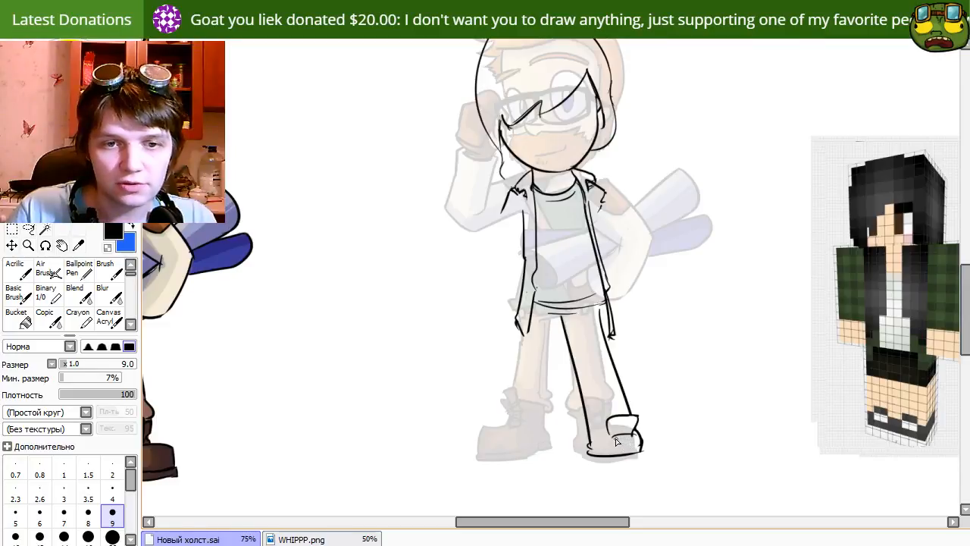
# Add the curved opening and upper edge of the right shoe, erasing the excess strokes around it.
pyautogui.moveTo(612, 437); pyautogui.dragTo(634, 434)
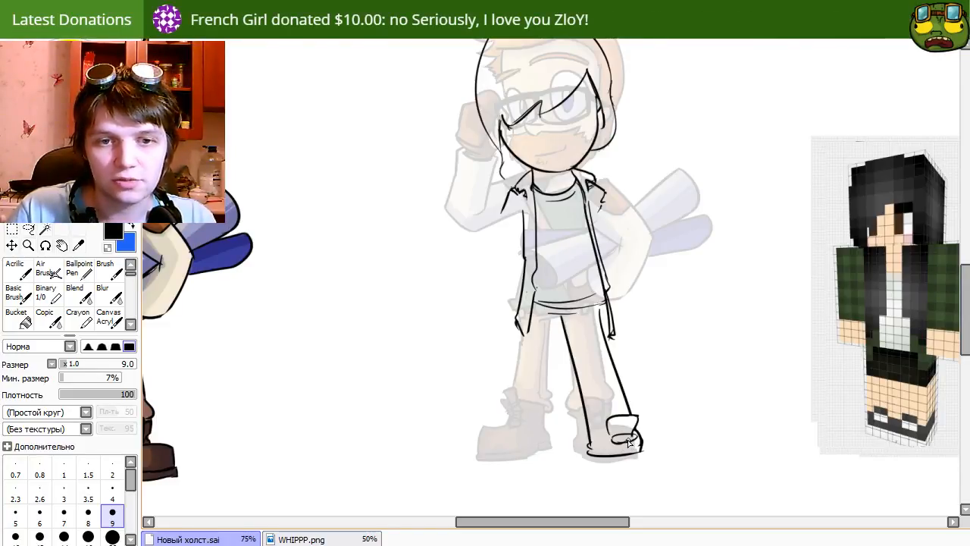
pyautogui.press('e')
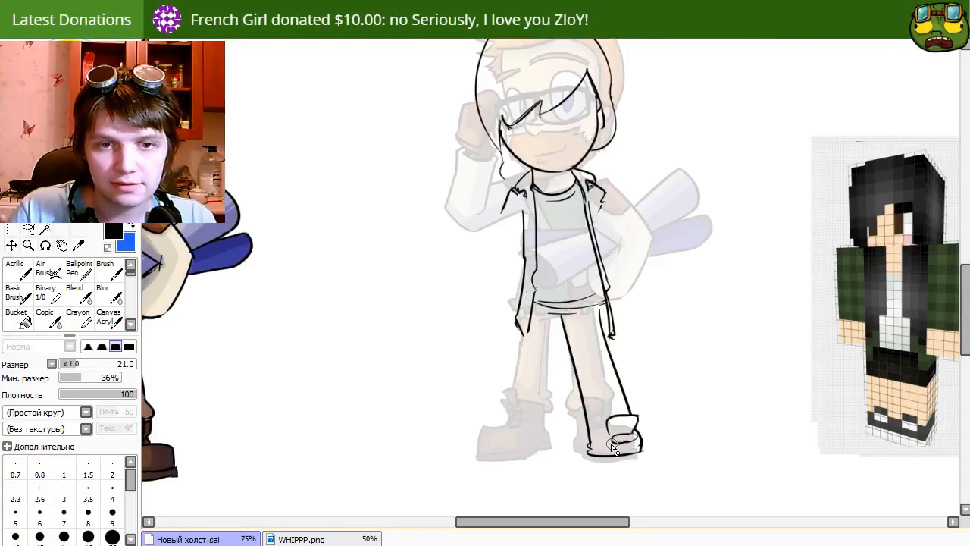
pyautogui.press('n')
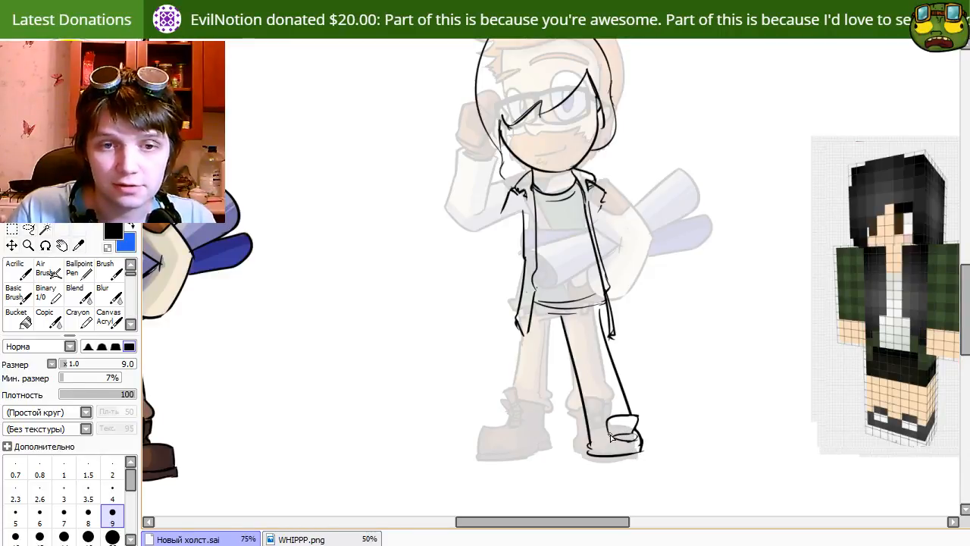
pyautogui.press('e')
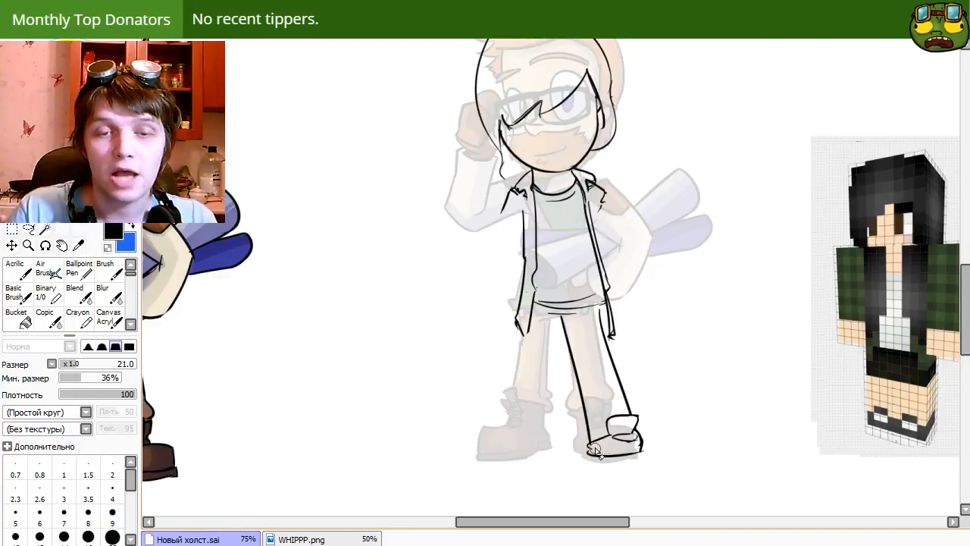
pyautogui.press('n')
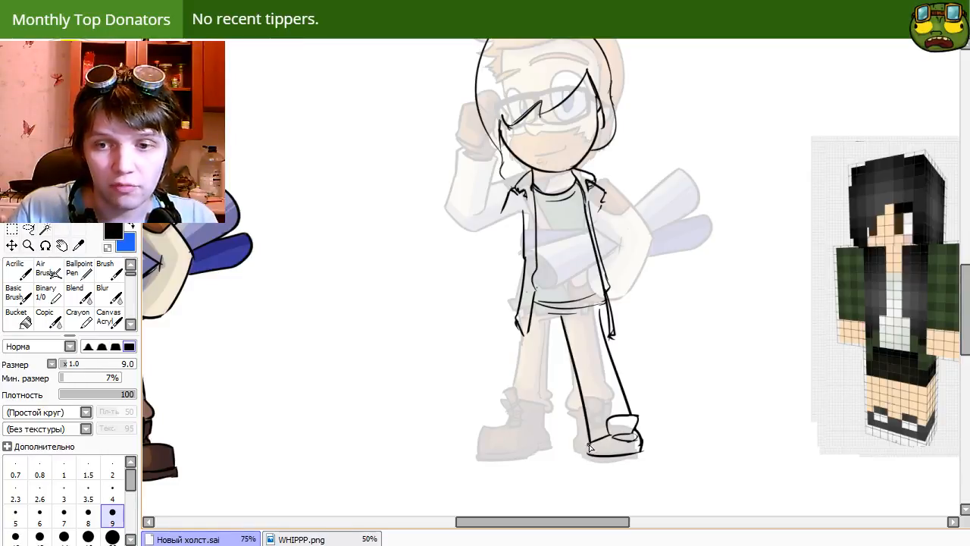
# Clean up the right shoe's outline and add a second line beneath it to give the sole thickness.
pyautogui.moveTo(670, 423); pyautogui.dragTo(691, 426)
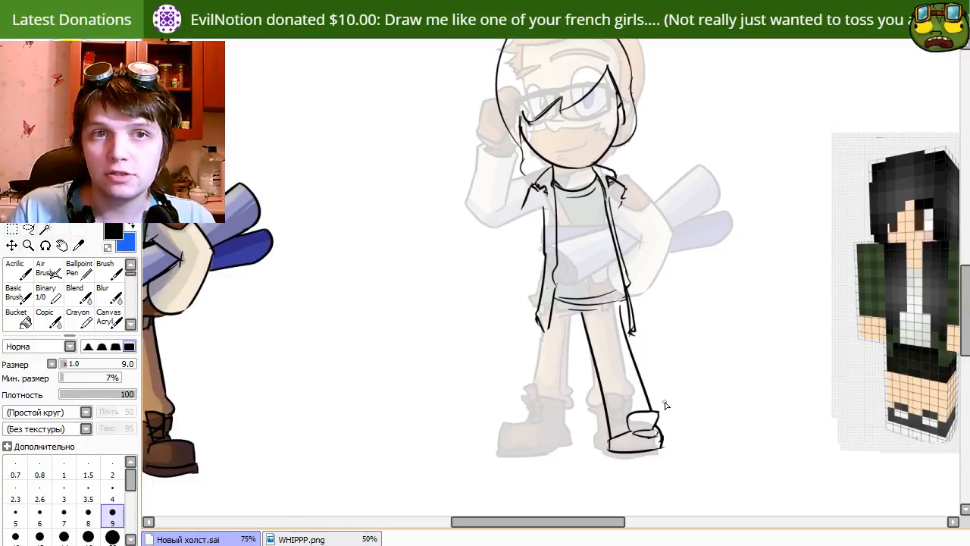
pyautogui.press('e')
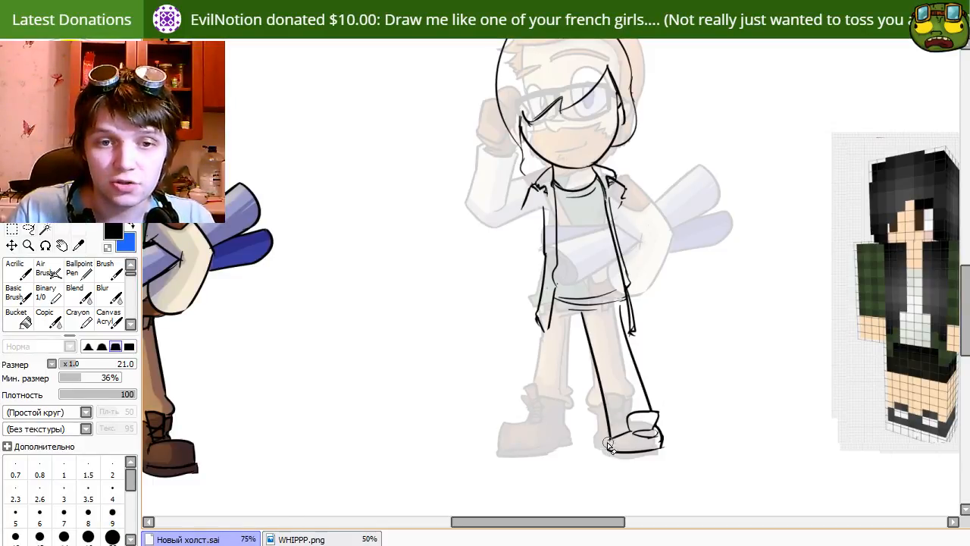
pyautogui.press('e')
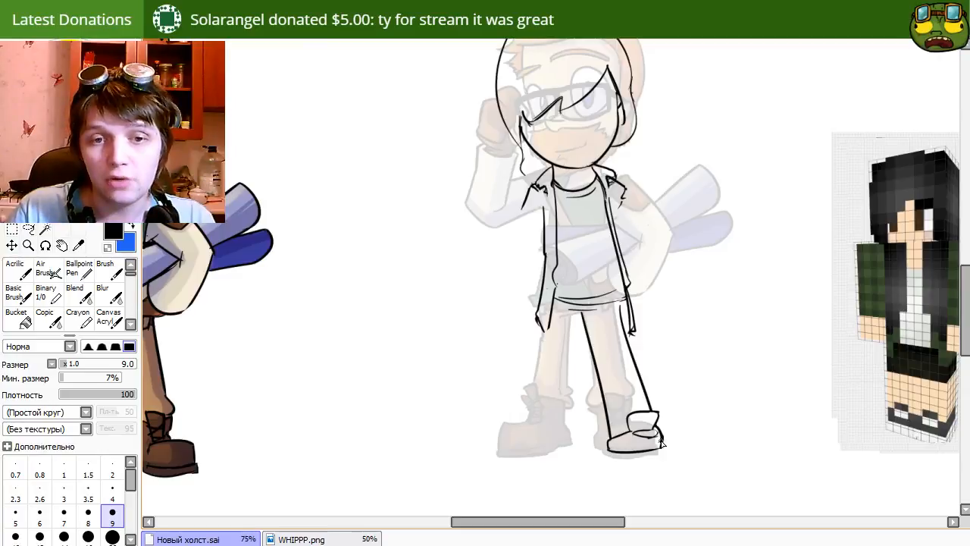
pyautogui.moveTo(609, 452); pyautogui.dragTo(653, 455)
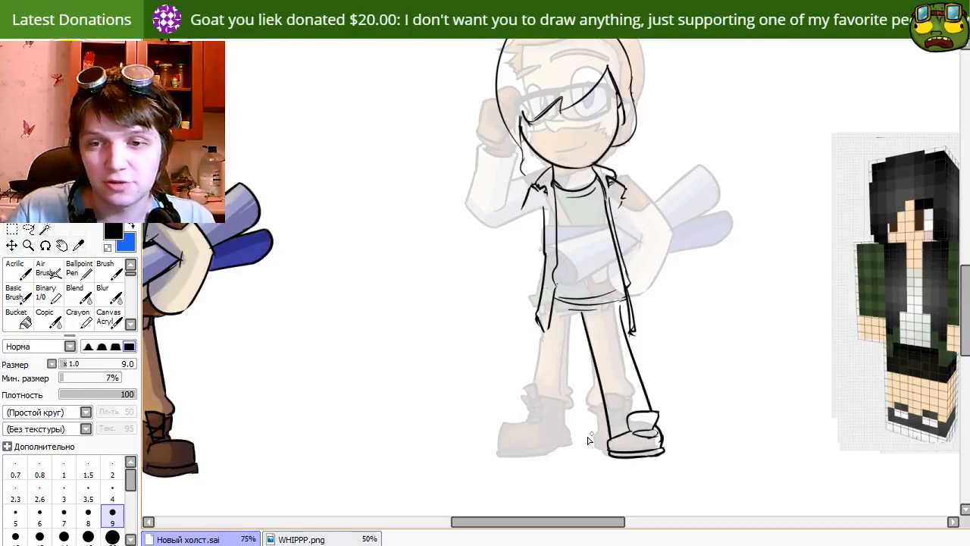
# Erase the pointed tip of the left jacket flap and redraw its lower end as a squared hem.
pyautogui.moveTo(546, 445); pyautogui.dragTo(622, 431)
pyautogui.moveTo(687, 427); pyautogui.dragTo(633, 450)
pyautogui.moveTo(589, 413); pyautogui.dragTo(621, 401)
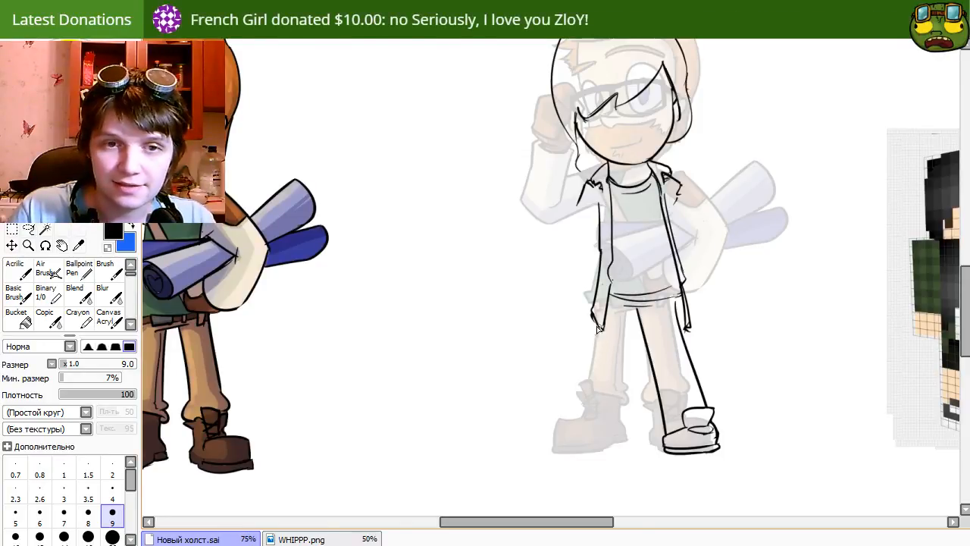
pyautogui.press('e')
pyautogui.moveTo(593, 315); pyautogui.dragTo(597, 327)
pyautogui.press('n')
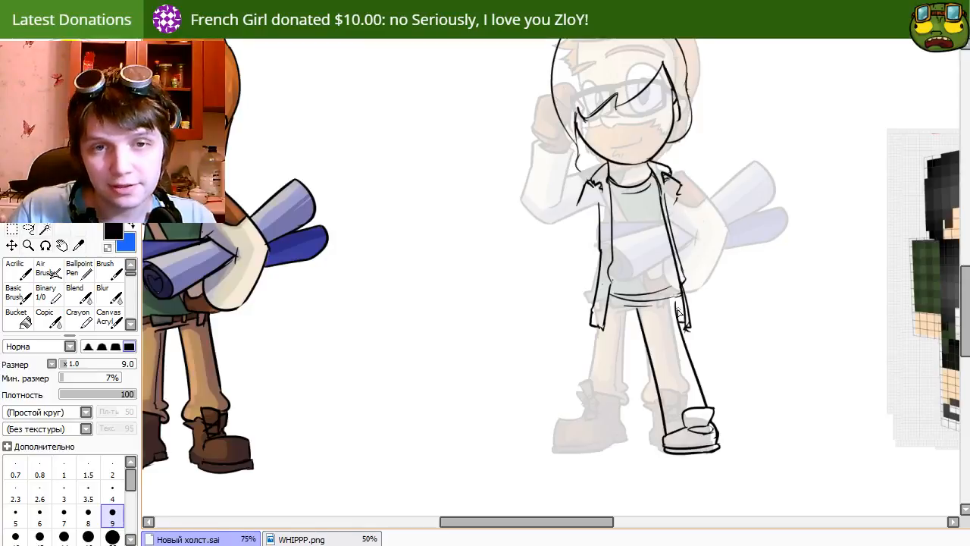
# Redraw the upper part of the right leg's outer line and erase the portion overlapping the right jacket flap.
pyautogui.press('e')
pyautogui.moveTo(676, 303); pyautogui.dragTo(684, 363)
pyautogui.press('n')
pyautogui.moveTo(676, 297); pyautogui.dragTo(701, 394)
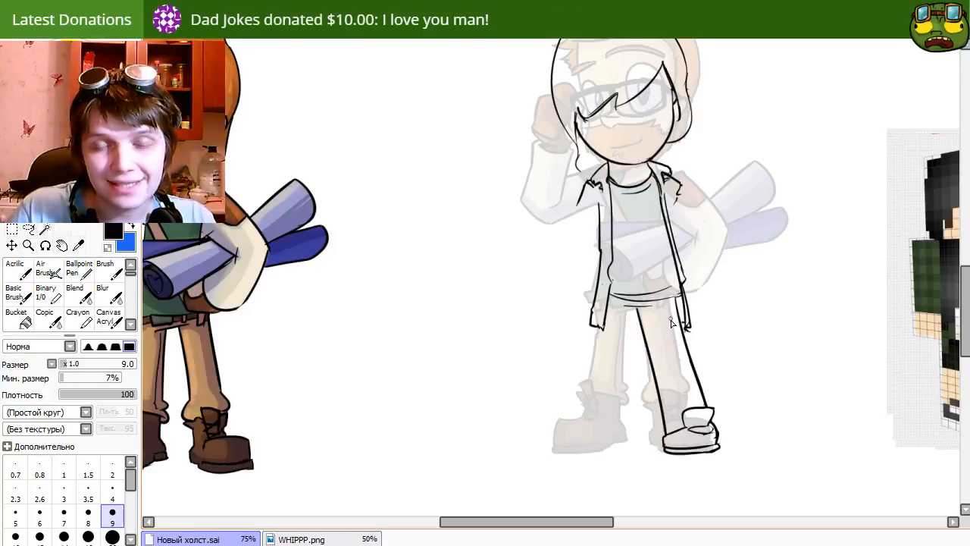
pyautogui.press('e')
pyautogui.moveTo(676, 300); pyautogui.dragTo(682, 325)
pyautogui.press('n')
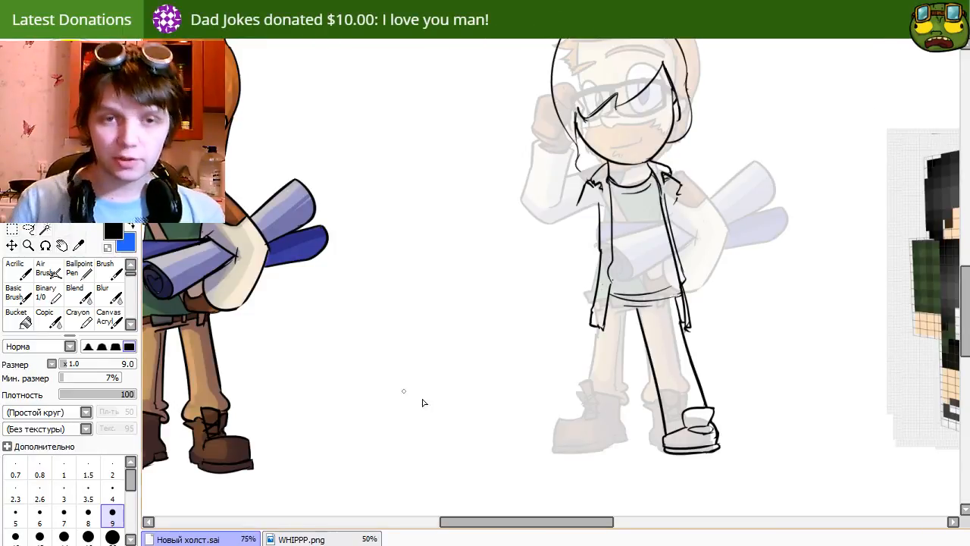
# Draw the outer line of the left leg from the jacket flap down to the ankle, redoing the first stroke.
pyautogui.moveTo(446, 442)
pyautogui.mouseDown()
pyautogui.moveTo(612, 331)
pyautogui.moveTo(744, 343)
pyautogui.moveTo(727, 331)
pyautogui.mouseUp()
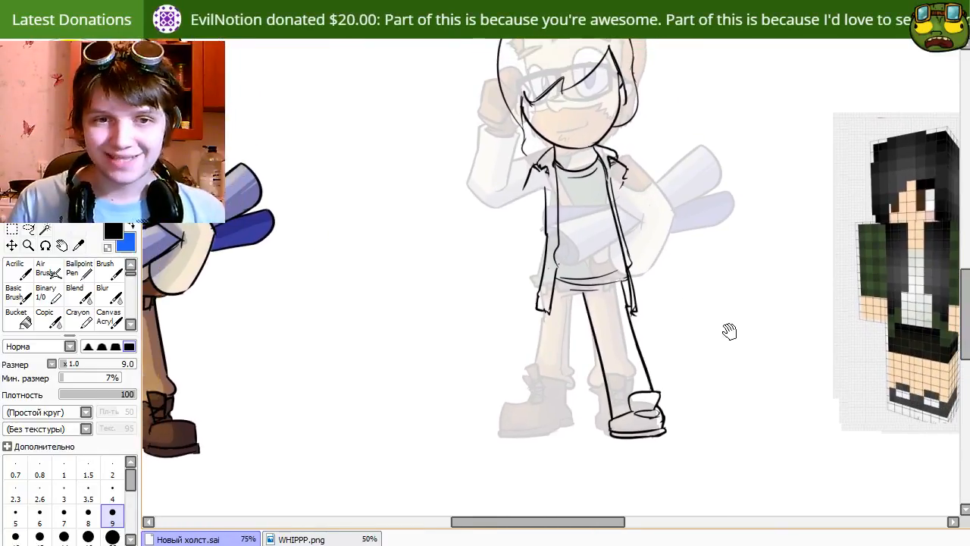
pyautogui.moveTo(544, 314); pyautogui.dragTo(529, 401)
pyautogui.hotkey('ctrl', 'z')
pyautogui.moveTo(545, 313); pyautogui.dragTo(526, 406)
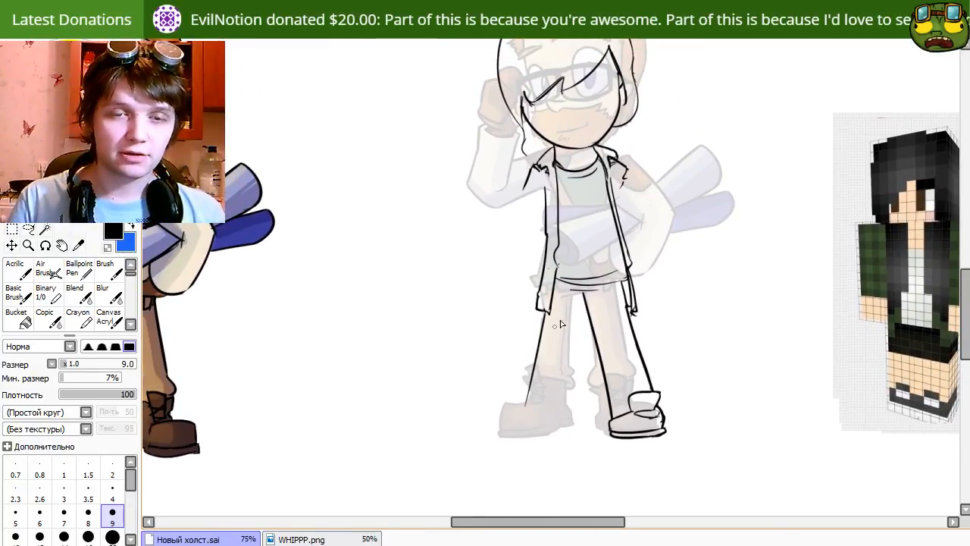
# Erase the inner leg line's overlap at the top, below the shirt hem, and save the drawing as DV4_a.sai.
pyautogui.press('e')
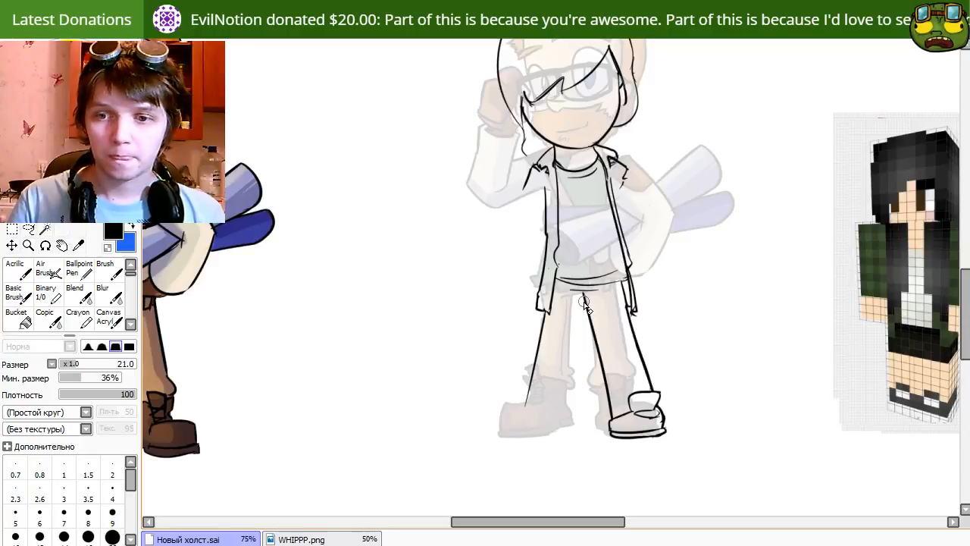
pyautogui.press('e')
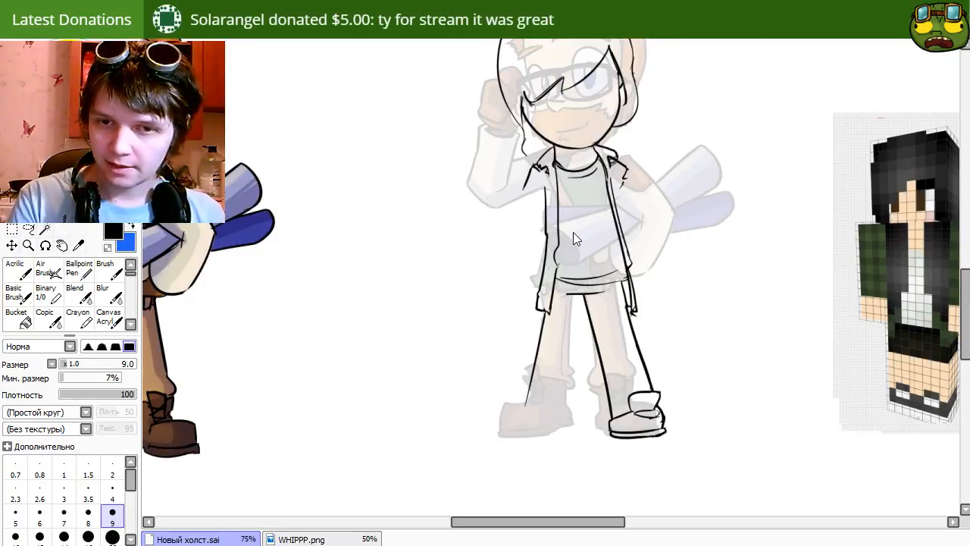
pyautogui.press('Return')
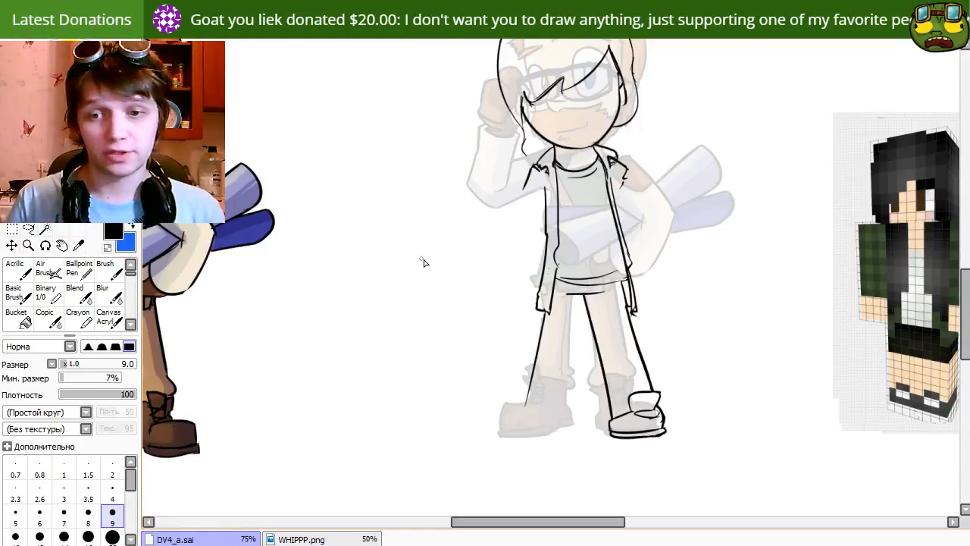
# Draw the inner line of the left leg from the crotch down to the ankle, redoing the stroke until it fits.
pyautogui.moveTo(480, 357); pyautogui.dragTo(457, 399)
pyautogui.moveTo(560, 311); pyautogui.dragTo(550, 420)
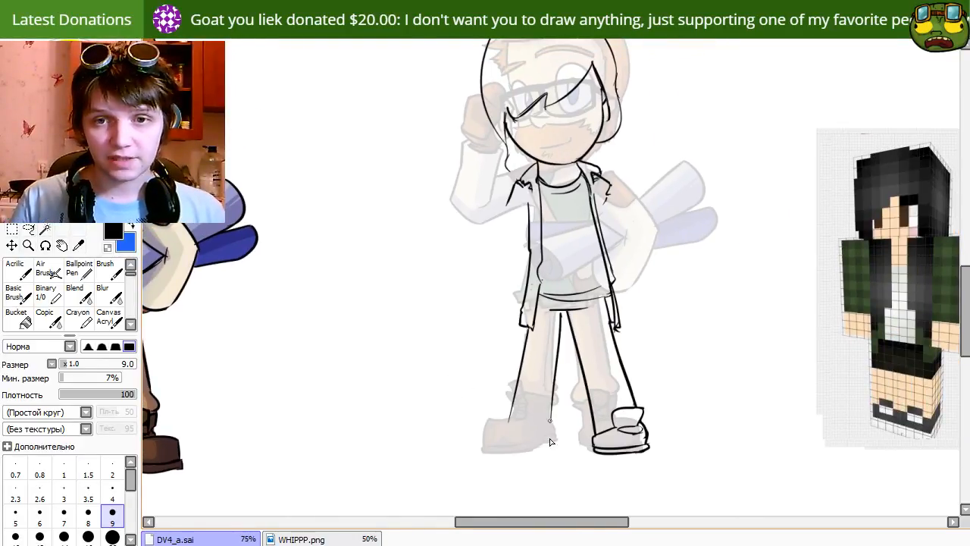
pyautogui.hotkey('ctrl', 'z')
pyautogui.moveTo(562, 313); pyautogui.dragTo(551, 436)
pyautogui.hotkey('ctrl', 'z')
pyautogui.moveTo(565, 312); pyautogui.dragTo(547, 417)
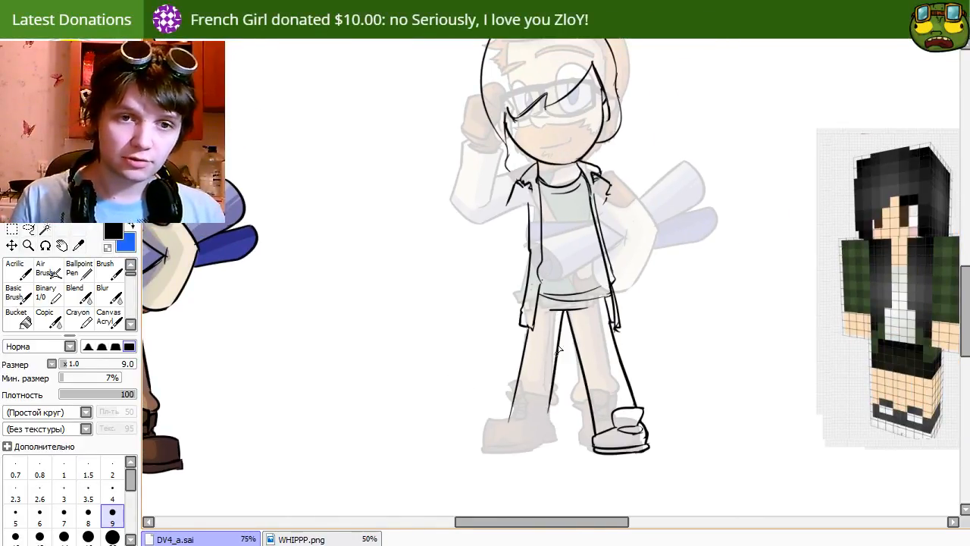
pyautogui.hotkey('ctrl', 'z')
pyautogui.moveTo(566, 314); pyautogui.dragTo(550, 431)
pyautogui.hotkey('ctrl', 'z')
pyautogui.moveTo(563, 314); pyautogui.dragTo(546, 421)
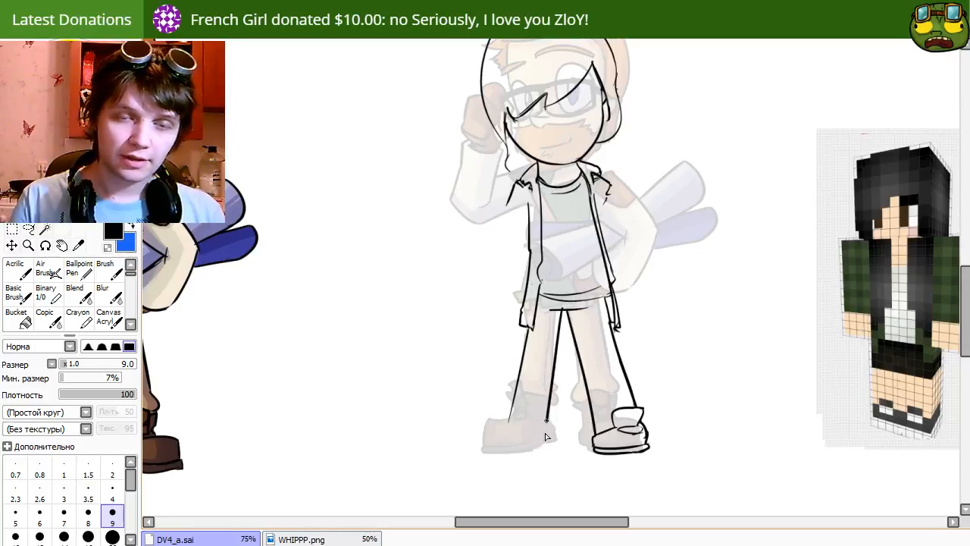
pyautogui.hotkey('ctrl', 'z')
pyautogui.moveTo(563, 314); pyautogui.dragTo(550, 436)
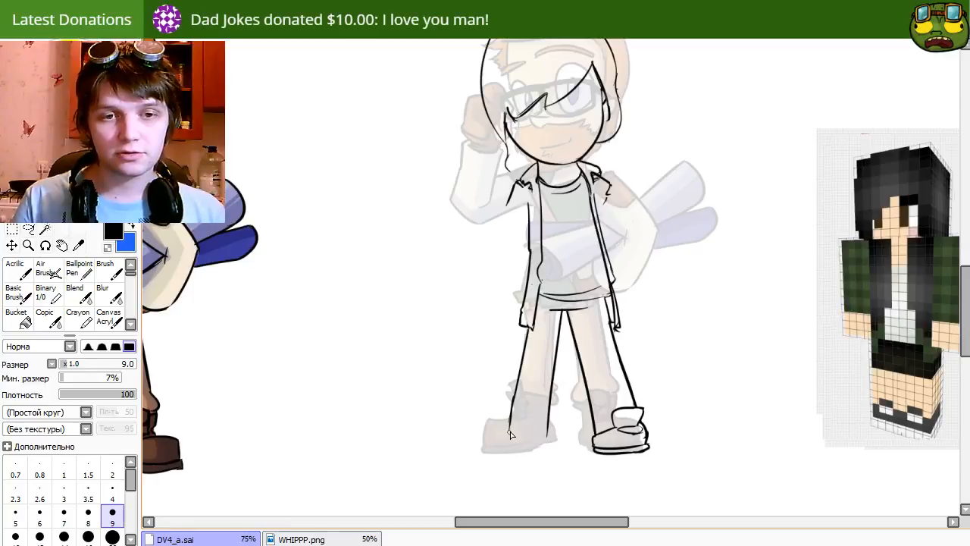
pyautogui.hotkey('ctrl', 'z')
# Sketch the left shoe's outline with its sole and raised tongue, redoing strokes that miss the shape.
pyautogui.moveTo(517, 395)
pyautogui.mouseDown()
pyautogui.moveTo(507, 422)
pyautogui.moveTo(550, 447)
pyautogui.moveTo(522, 455)
pyautogui.moveTo(560, 451)
pyautogui.mouseUp()
pyautogui.hotkey('ctrl', 'z')
pyautogui.press('e')
pyautogui.press('n')
pyautogui.hotkey('ctrl', 'z')
pyautogui.moveTo(495, 445); pyautogui.dragTo(553, 455)
pyautogui.hotkey('ctrl', 'z')
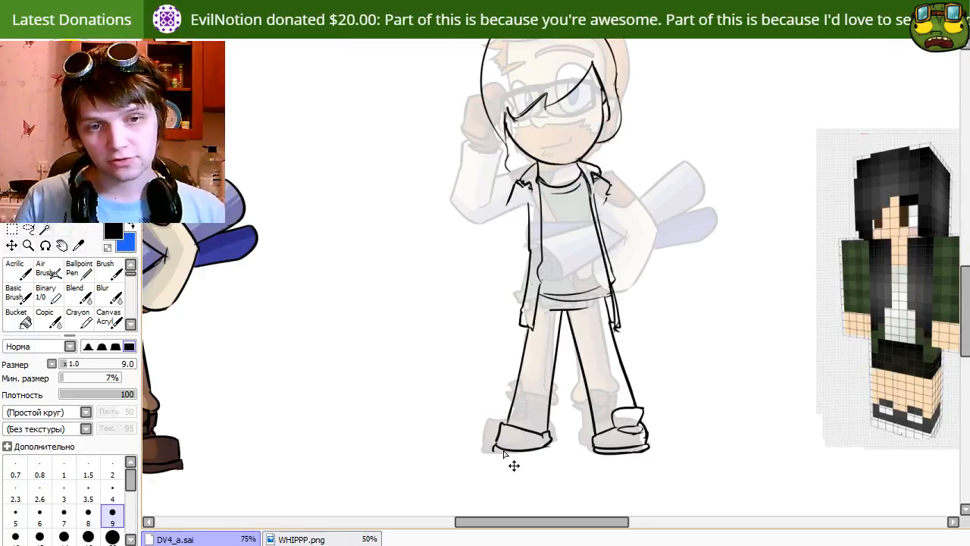
pyautogui.moveTo(495, 447)
pyautogui.mouseDown()
pyautogui.moveTo(542, 453)
pyautogui.moveTo(550, 444)
pyautogui.moveTo(502, 452)
pyautogui.moveTo(541, 470)
pyautogui.moveTo(527, 452)
pyautogui.moveTo(556, 455)
pyautogui.moveTo(529, 449)
pyautogui.moveTo(550, 431)
pyautogui.moveTo(519, 428)
pyautogui.moveTo(527, 415)
pyautogui.moveTo(515, 426)
pyautogui.moveTo(534, 407)
pyautogui.moveTo(532, 435)
pyautogui.mouseUp()
pyautogui.hotkey('ctrl', 'z')
pyautogui.hotkey('ctrl', 'z')
pyautogui.hotkey('ctrl', 'z')
# Erase the lines overlapping the left shoe's tongue and touch up the strokes where the tongue meets the shoe.
pyautogui.press('e')
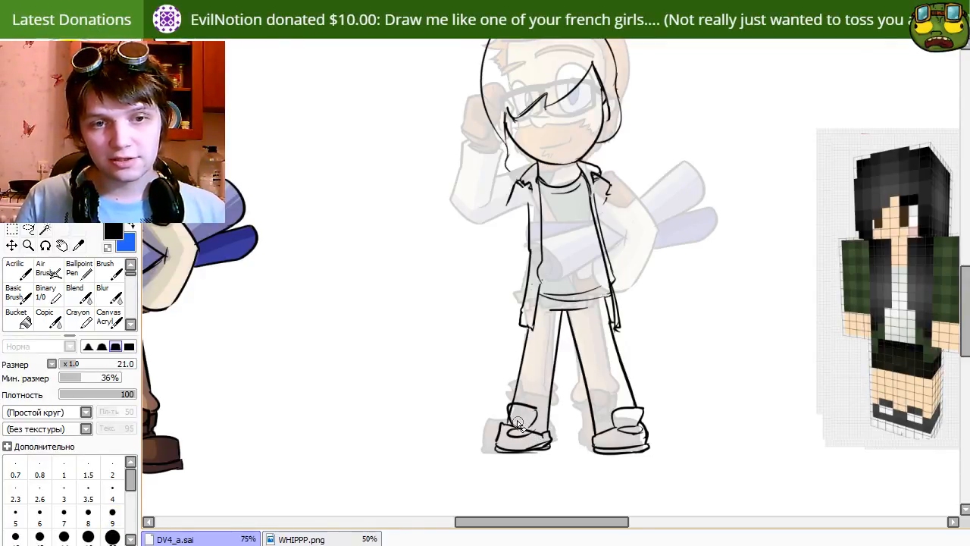
pyautogui.press('e')
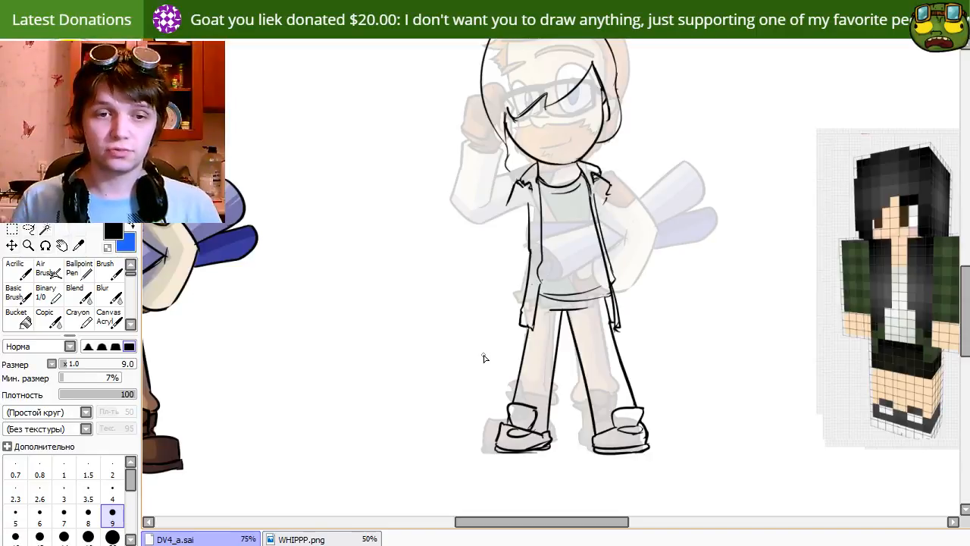
pyautogui.press('e')
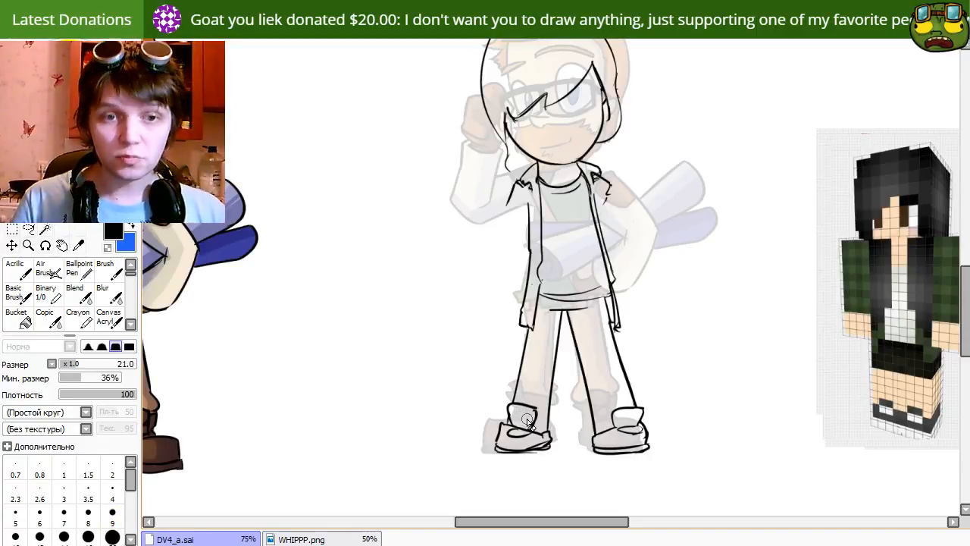
pyautogui.press('n')
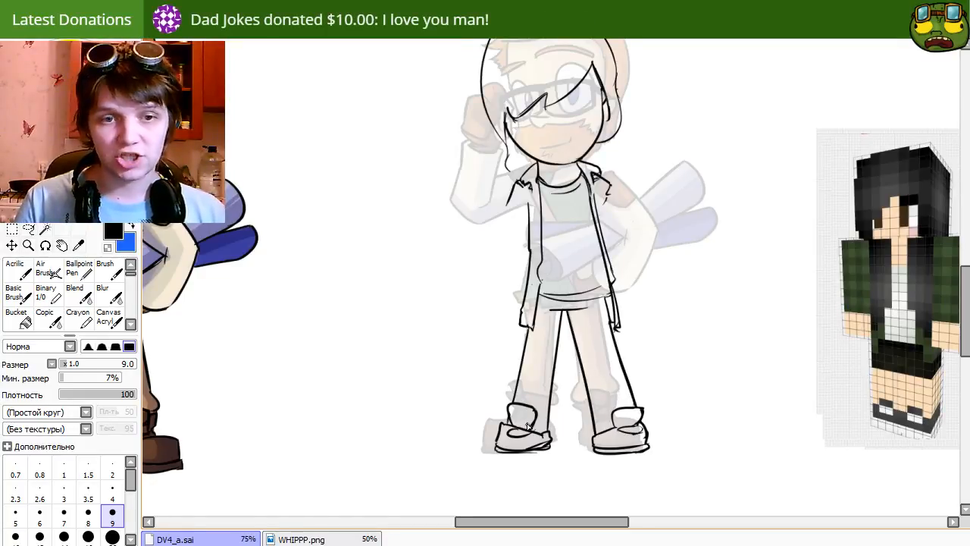
pyautogui.press('e')
pyautogui.press('n')
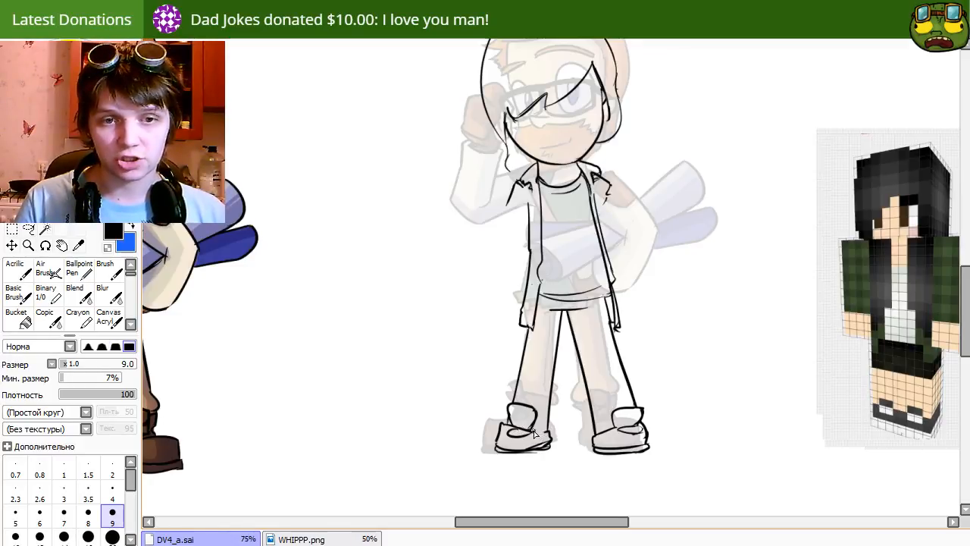
# Erase the rough line under the left shoe and redraw the lower edge of its sole.
pyautogui.press('e')
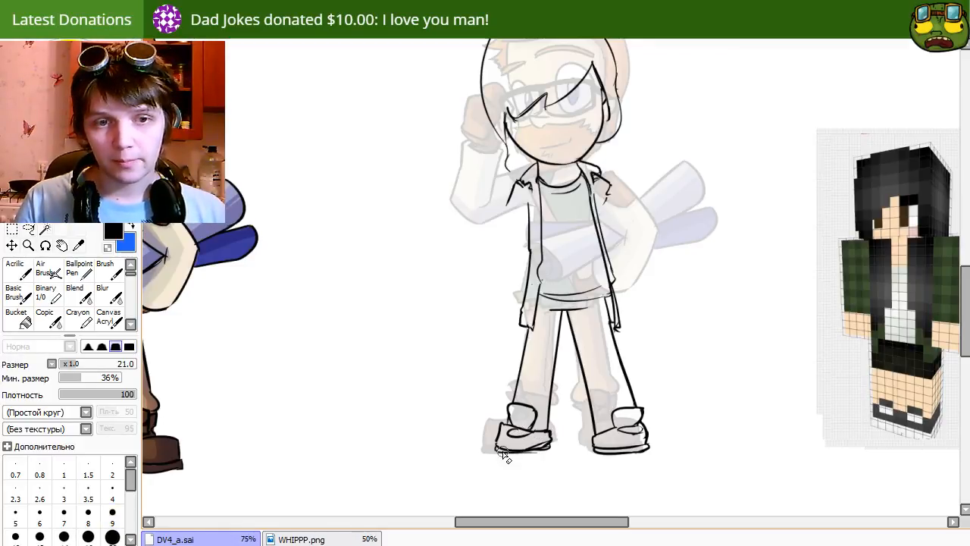
pyautogui.moveTo(504, 455); pyautogui.dragTo(551, 436)
pyautogui.press('n')
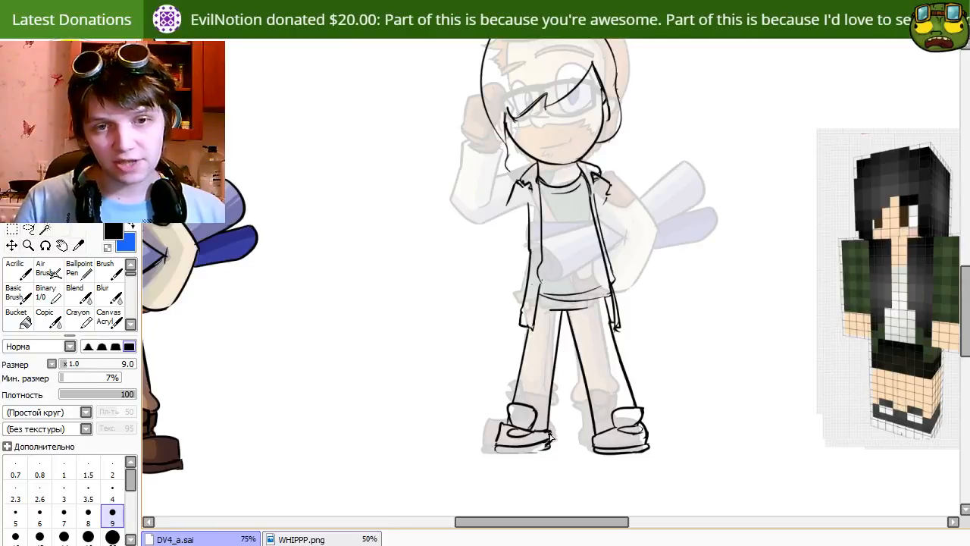
pyautogui.hotkey('ctrl', 'z')
pyautogui.moveTo(496, 450)
pyautogui.mouseDown()
pyautogui.moveTo(542, 442)
pyautogui.moveTo(546, 427)
pyautogui.moveTo(496, 442)
pyautogui.moveTo(503, 424)
pyautogui.moveTo(497, 455)
pyautogui.moveTo(503, 433)
pyautogui.moveTo(495, 440)
pyautogui.moveTo(529, 439)
pyautogui.moveTo(503, 445)
pyautogui.moveTo(542, 439)
pyautogui.moveTo(494, 444)
pyautogui.moveTo(557, 447)
pyautogui.moveTo(509, 454)
pyautogui.moveTo(495, 443)
pyautogui.moveTo(564, 419)
pyautogui.moveTo(547, 437)
pyautogui.moveTo(494, 445)
pyautogui.moveTo(564, 444)
pyautogui.mouseUp()
pyautogui.press('e')
pyautogui.press('n')
pyautogui.press('e')
pyautogui.press('n')
pyautogui.hotkey('ctrl', 'z')
pyautogui.hotkey('ctrl', 'z')
pyautogui.moveTo(493, 450); pyautogui.dragTo(559, 450)
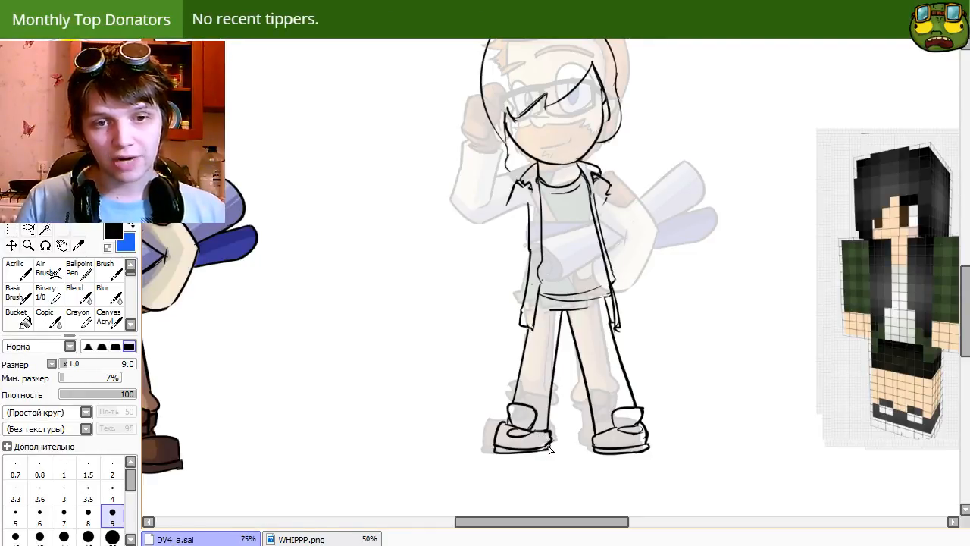
# Draw short hem lines across both upper legs, just below the jacket flaps, for the shorts.
pyautogui.moveTo(474, 340)
pyautogui.mouseDown()
pyautogui.moveTo(513, 381)
pyautogui.moveTo(513, 424)
pyautogui.mouseUp()
pyautogui.moveTo(576, 486)
pyautogui.mouseDown()
pyautogui.moveTo(571, 512)
pyautogui.moveTo(568, 497)
pyautogui.mouseUp()
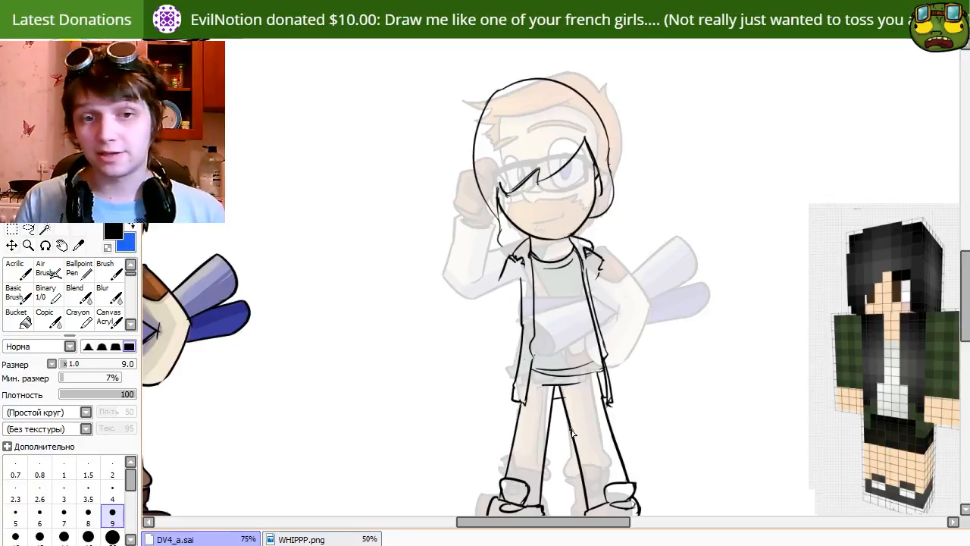
pyautogui.moveTo(519, 411); pyautogui.dragTo(596, 401)
pyautogui.press('e')
pyautogui.press('n')
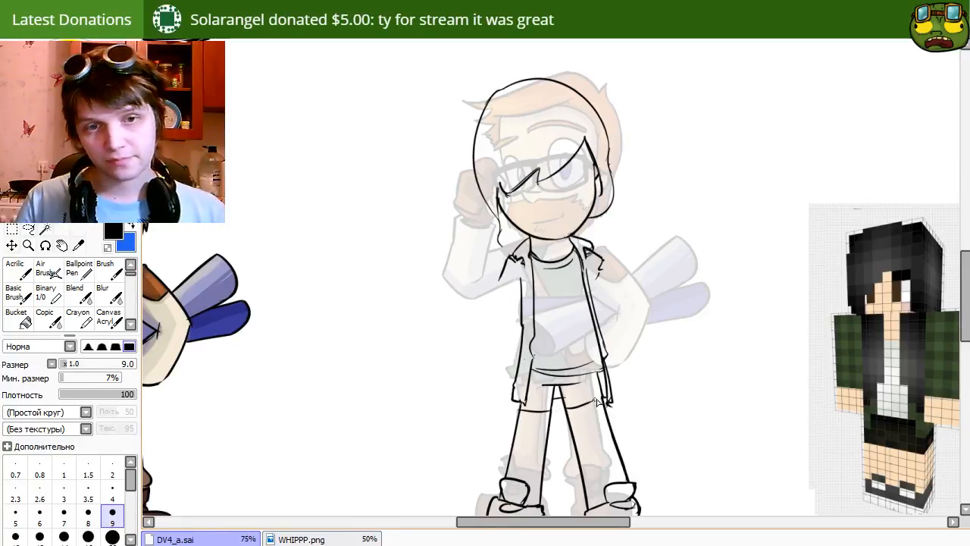
# Erase the right leg's inner line below the shorts, redraw it down to the shoe, and clean up the crotch lines.
pyautogui.press('e')
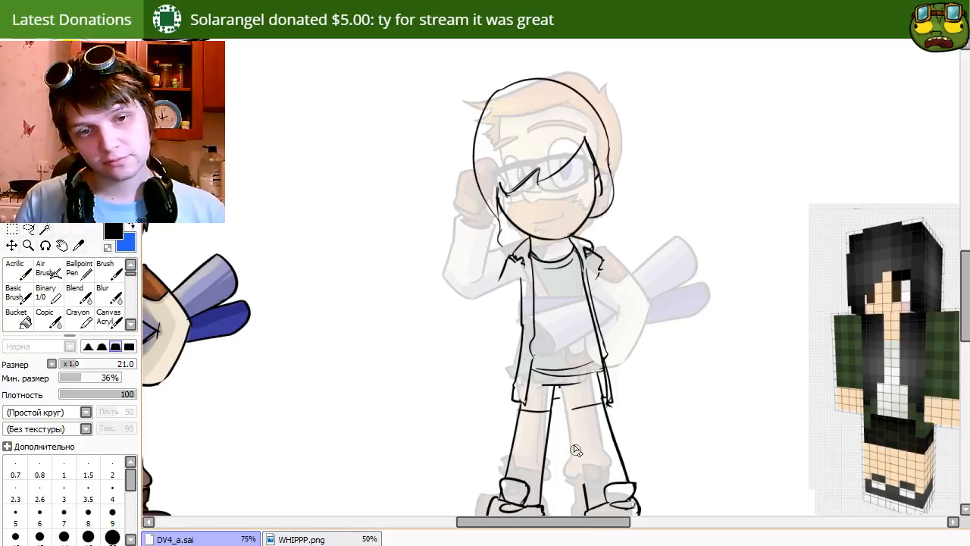
pyautogui.press('n')
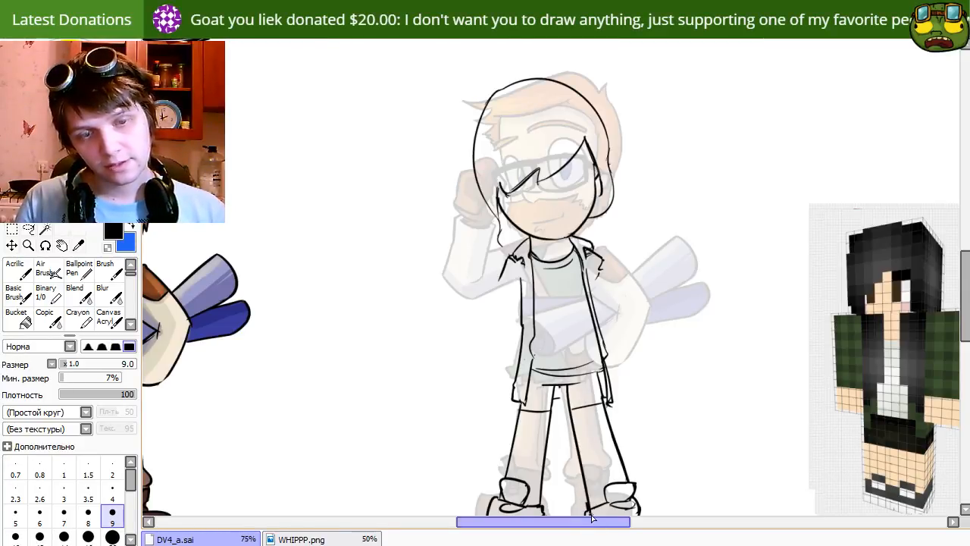
pyautogui.press('e')
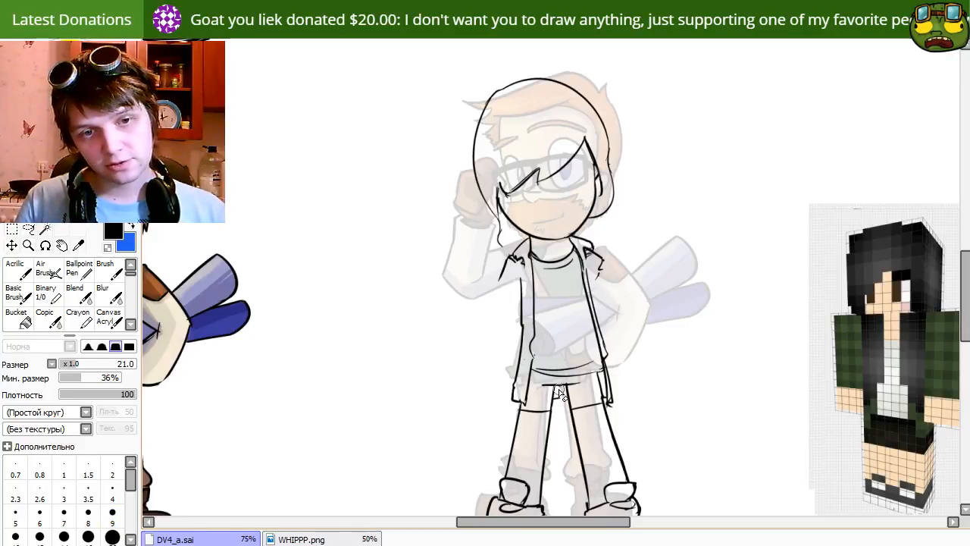
pyautogui.press('n')
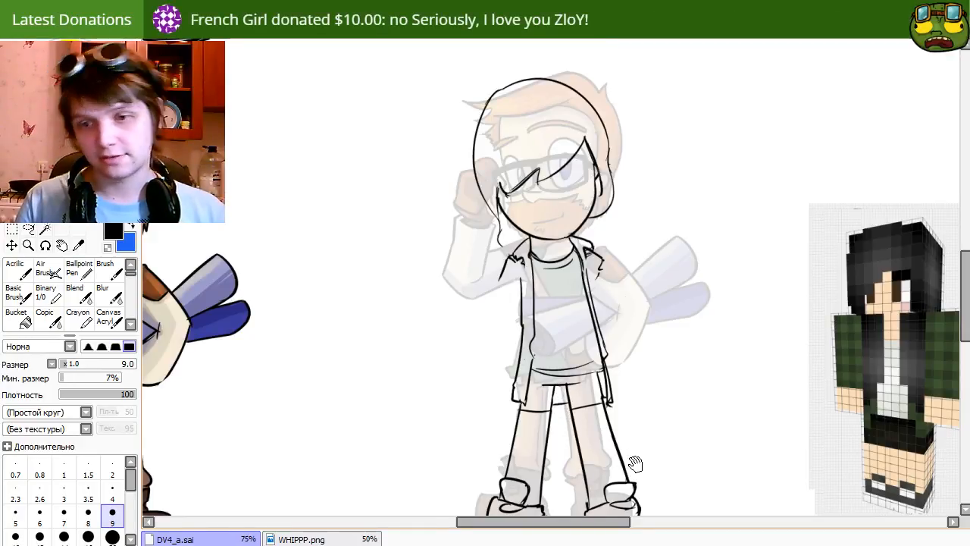
# Erase the right leg's outer line and redraw it closer in, from the jacket flap to the top of the shoe.
pyautogui.moveTo(616, 310); pyautogui.dragTo(580, 265)
pyautogui.press('e')
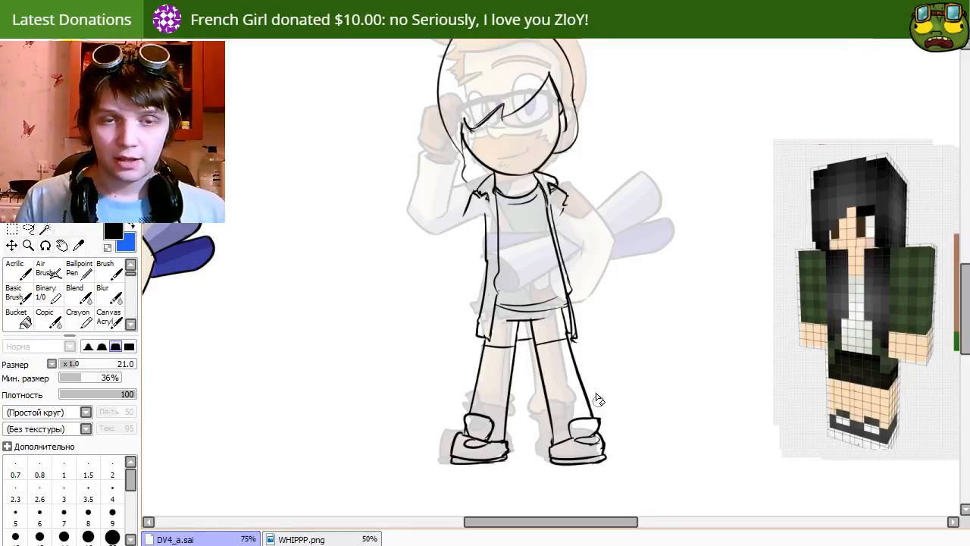
pyautogui.moveTo(569, 342); pyautogui.dragTo(593, 417)
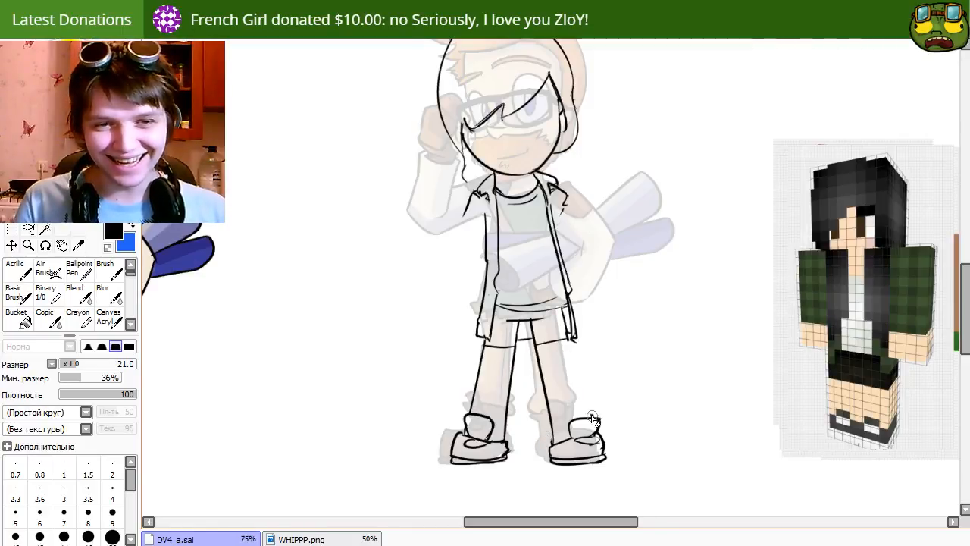
pyautogui.press('n')
pyautogui.moveTo(563, 307); pyautogui.dragTo(584, 425)
pyautogui.hotkey('ctrl', 'z')
pyautogui.hotkey('ctrl', 'z')
pyautogui.press('e')
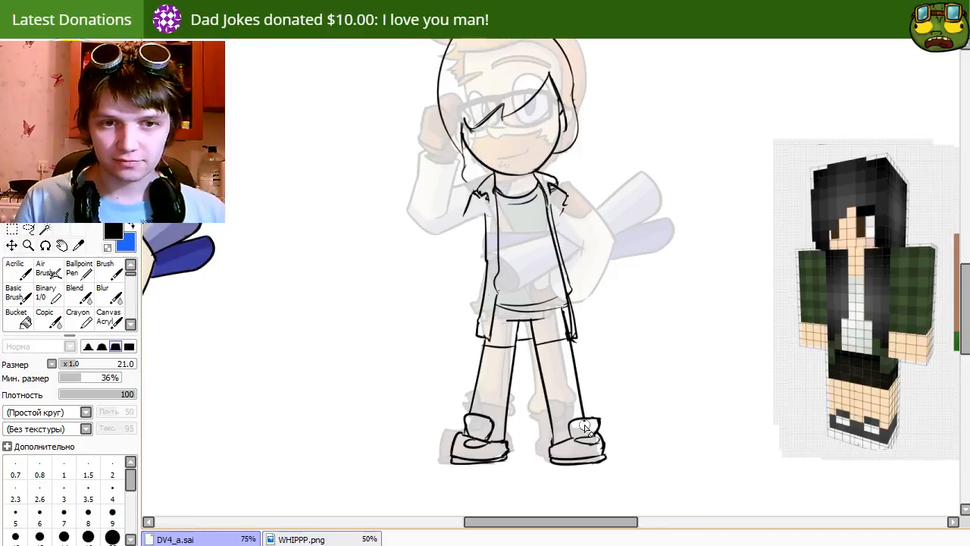
pyautogui.press('n')
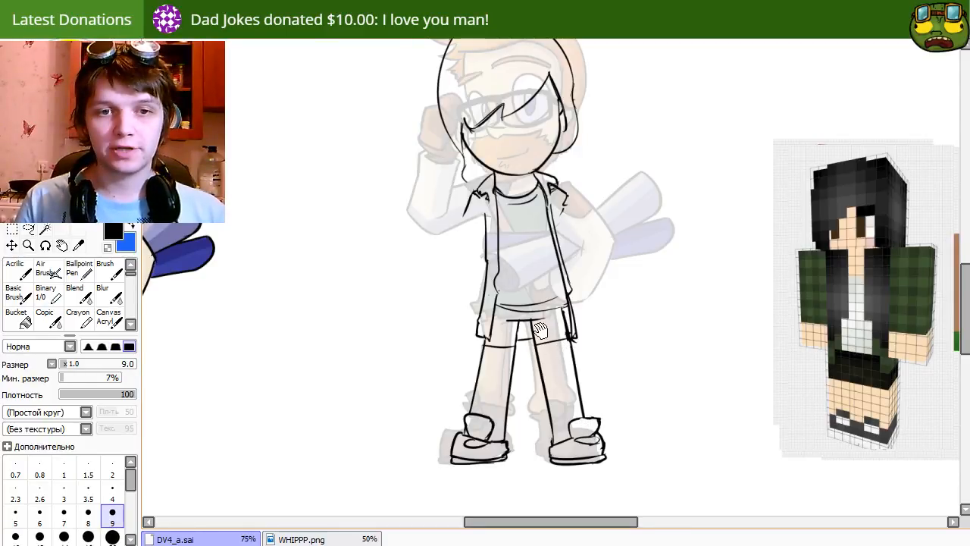
# Erase the shirt's curved neckline and redraw it lower across the chest between the jacket edges.
pyautogui.moveTo(540, 330); pyautogui.dragTo(544, 349)
pyautogui.press('e')
pyautogui.moveTo(463, 267)
pyautogui.mouseDown()
pyautogui.moveTo(476, 345)
pyautogui.moveTo(456, 321)
pyautogui.mouseUp()
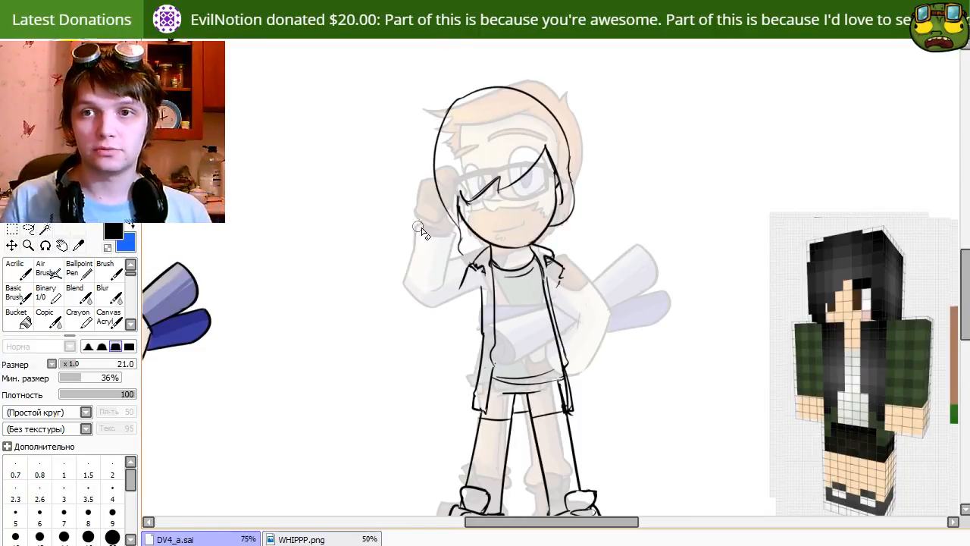
pyautogui.press('b')
pyautogui.press('n')
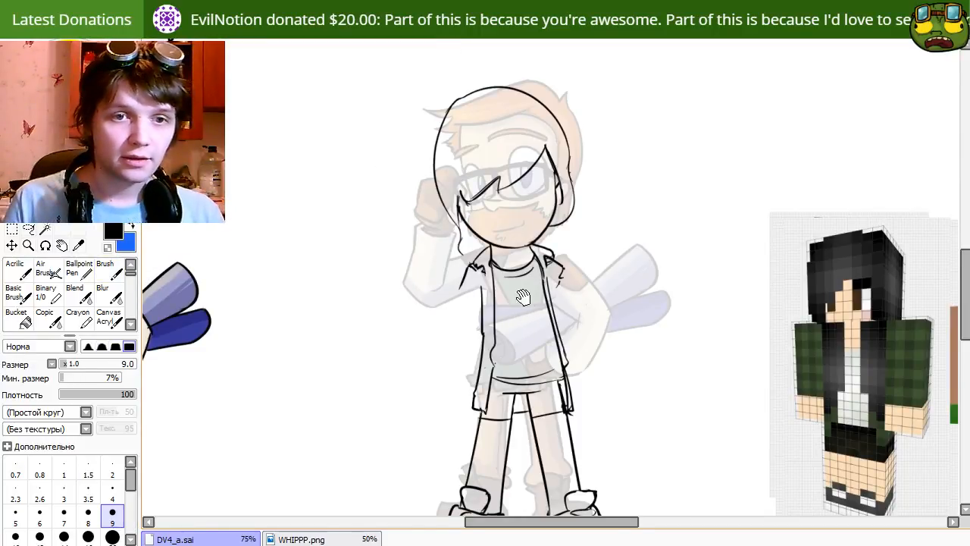
pyautogui.moveTo(491, 351)
pyautogui.mouseDown()
pyautogui.moveTo(498, 382)
pyautogui.moveTo(494, 360)
pyautogui.mouseUp()
pyautogui.press('e')
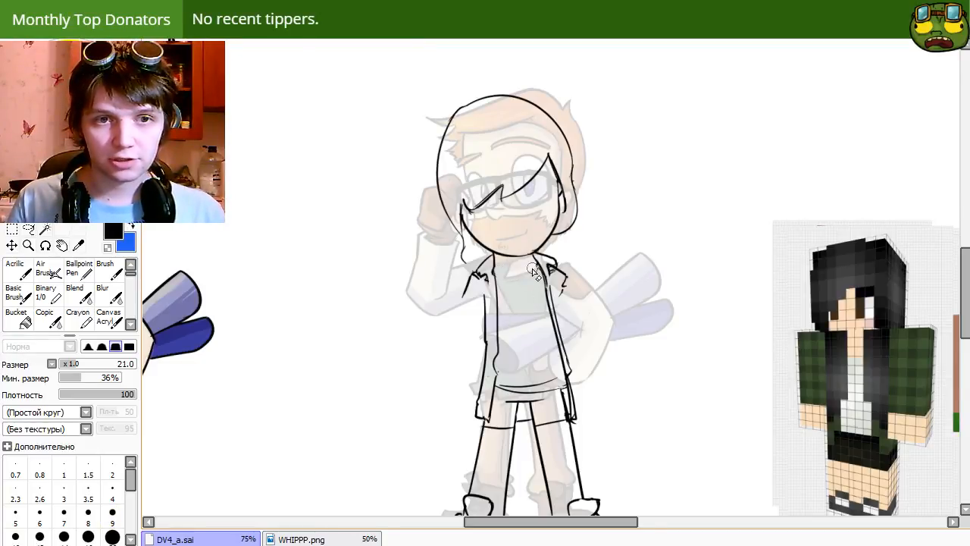
pyautogui.press('n')
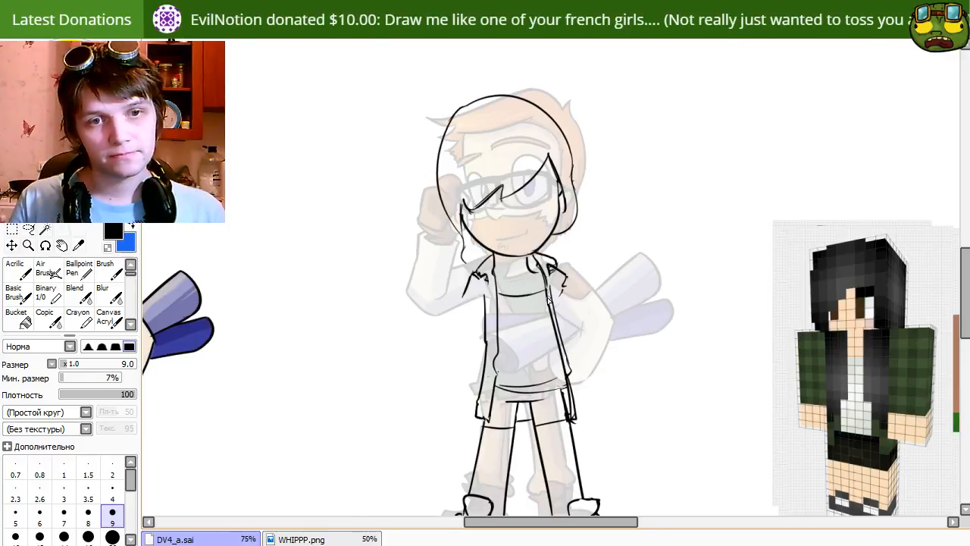
pyautogui.moveTo(497, 282); pyautogui.dragTo(547, 284)
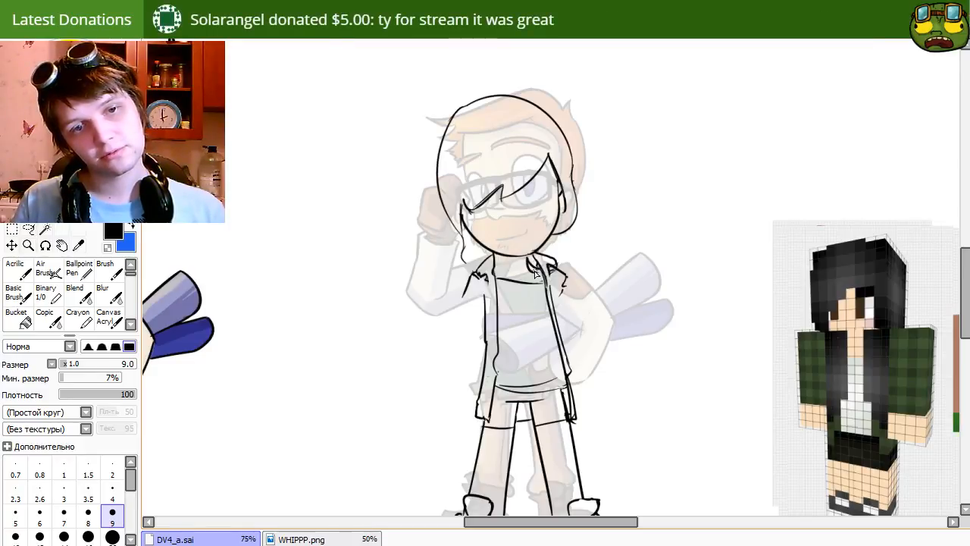
# Clean up the strokes beside the right collar and add a second line just beneath the shirt's neckline.
pyautogui.press('e')
pyautogui.press('n')
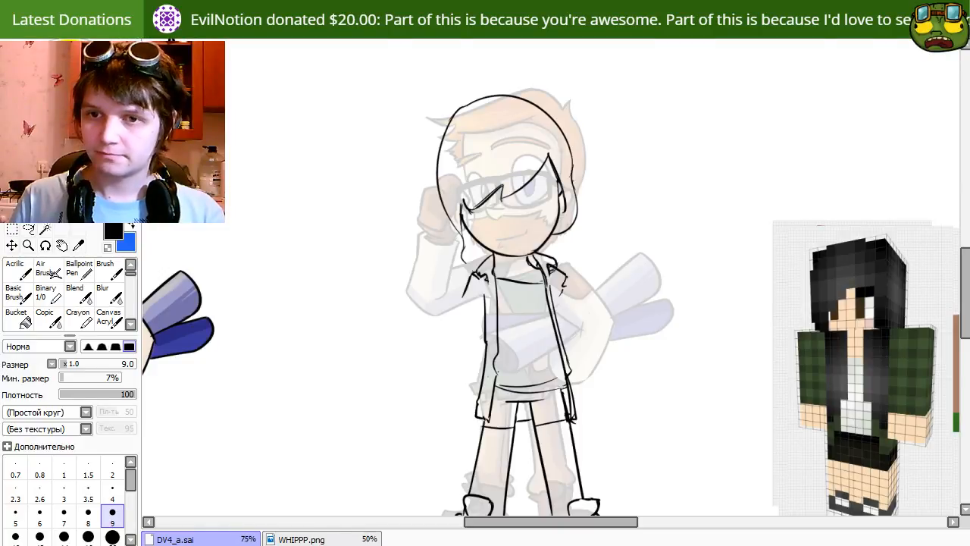
pyautogui.moveTo(714, 278); pyautogui.dragTo(719, 411)
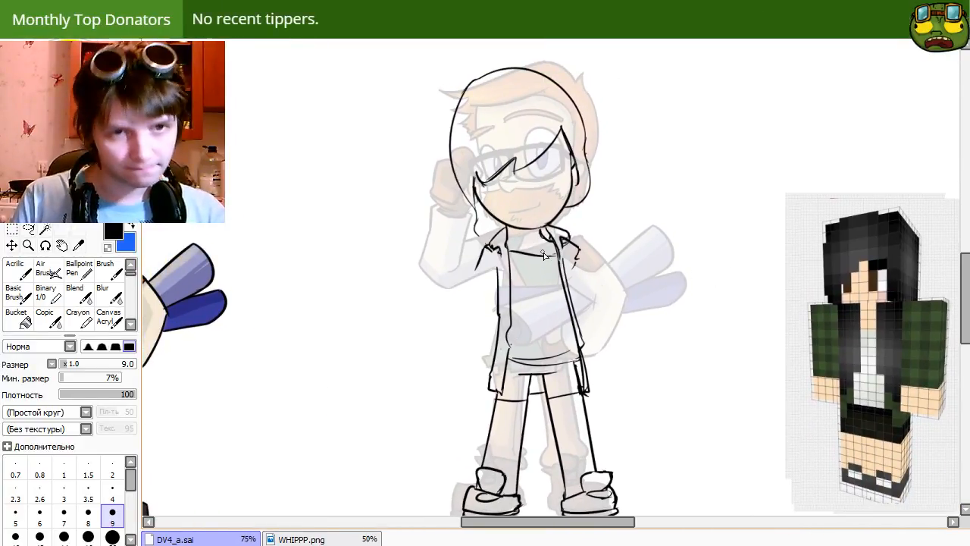
pyautogui.moveTo(513, 261)
pyautogui.mouseDown()
pyautogui.moveTo(550, 259)
pyautogui.moveTo(582, 289)
pyautogui.moveTo(576, 318)
pyautogui.mouseUp()
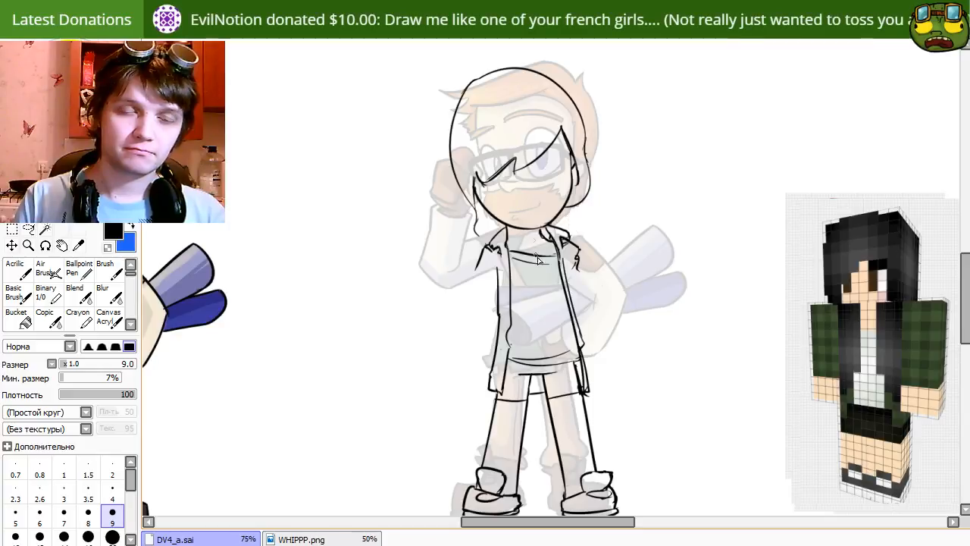
# Draw the left sleeve bent across the torso with its hand holding a square box, and erase the jacket line inside the sleeve.
pyautogui.moveTo(479, 308)
pyautogui.mouseDown()
pyautogui.moveTo(530, 290)
pyautogui.moveTo(518, 331)
pyautogui.mouseUp()
pyautogui.moveTo(482, 261)
pyautogui.mouseDown()
pyautogui.moveTo(466, 312)
pyautogui.moveTo(475, 343)
pyautogui.moveTo(535, 334)
pyautogui.mouseUp()
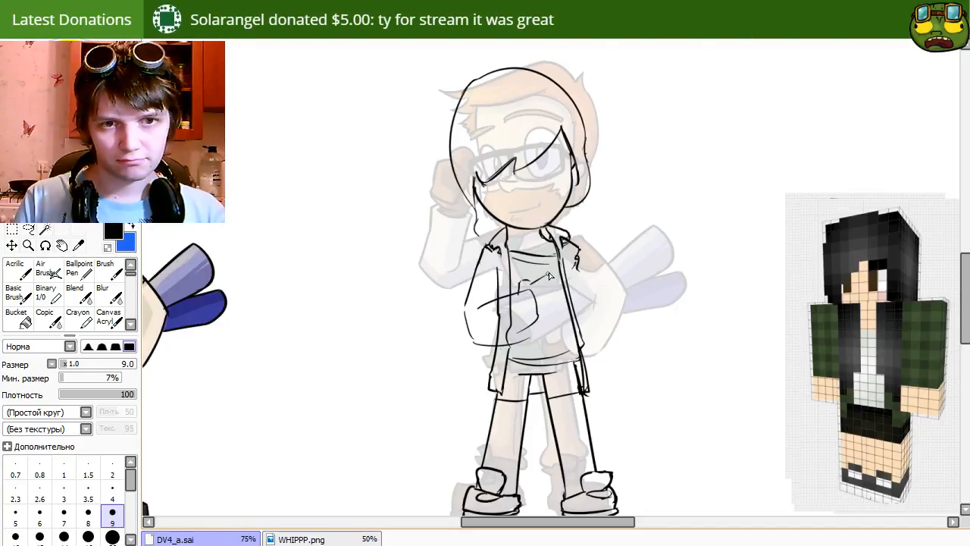
pyautogui.moveTo(550, 275)
pyautogui.mouseDown()
pyautogui.moveTo(560, 300)
pyautogui.moveTo(543, 327)
pyautogui.mouseUp()
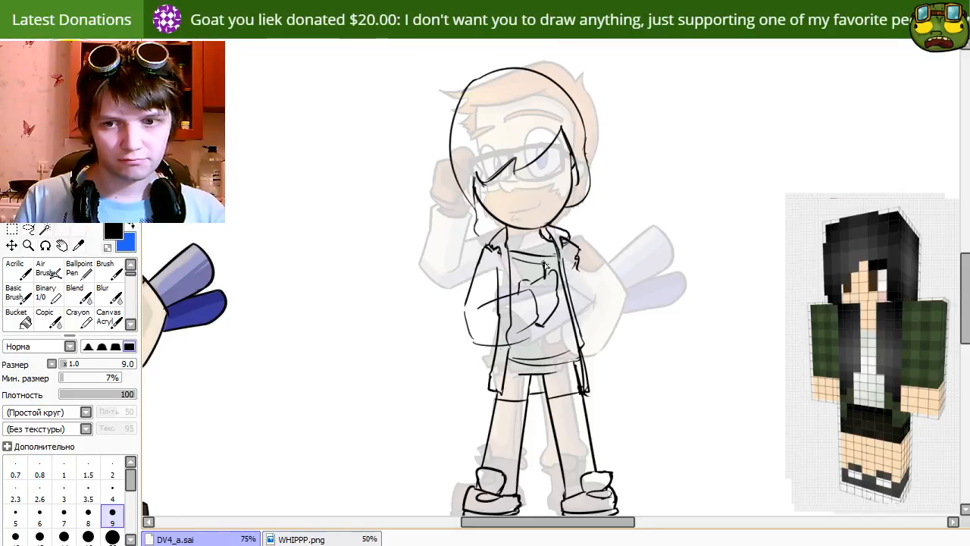
pyautogui.moveTo(544, 264)
pyautogui.mouseDown()
pyautogui.moveTo(580, 258)
pyautogui.moveTo(569, 297)
pyautogui.mouseUp()
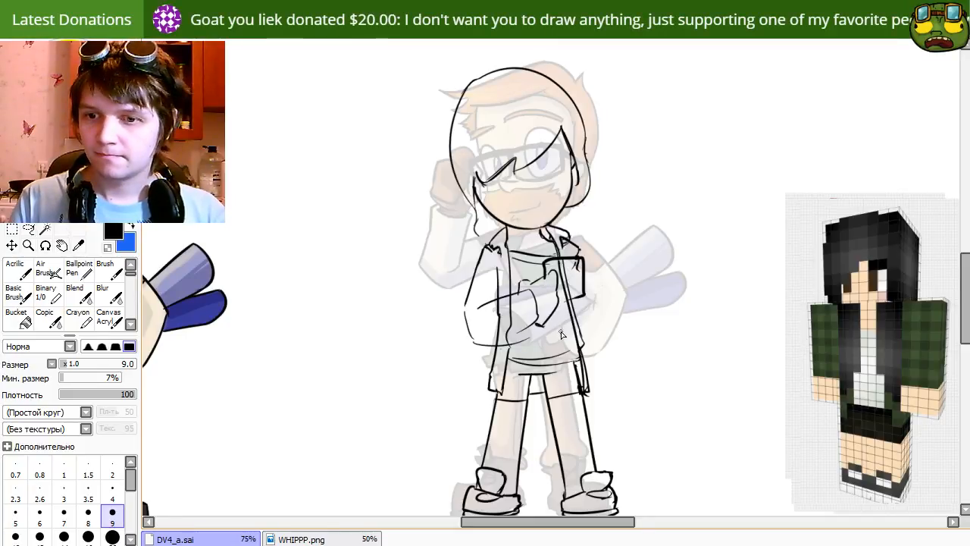
pyautogui.press('e')
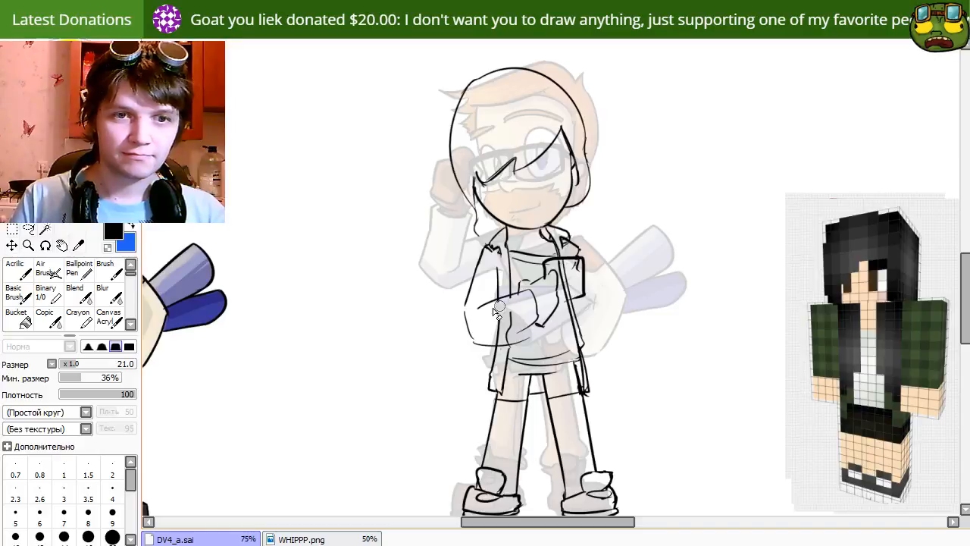
pyautogui.press('n')
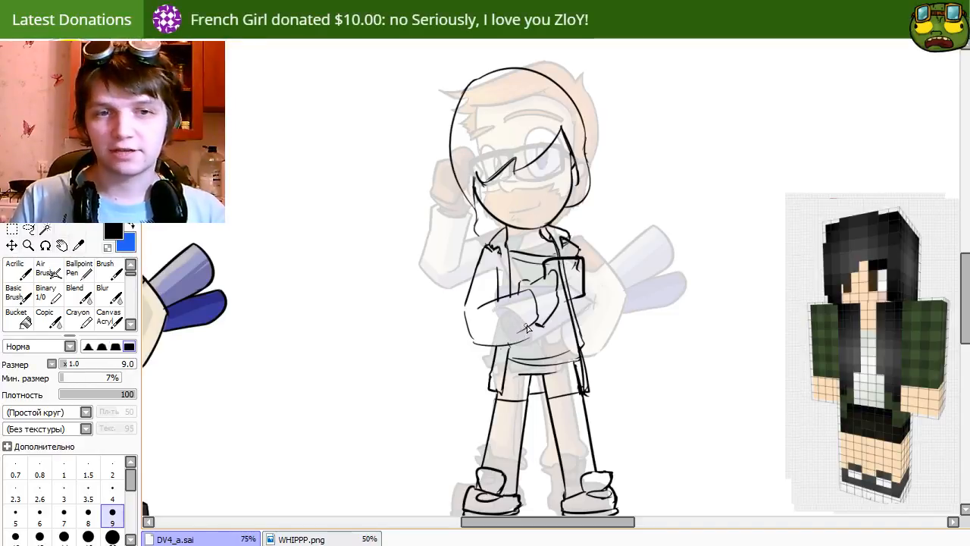
# Redraw the left forearm's edges and straight cuff in firmer lines, and add a small round button on the cuff.
pyautogui.moveTo(533, 332); pyautogui.dragTo(511, 336)
pyautogui.hotkey('ctrl', 'z')
pyautogui.moveTo(535, 292)
pyautogui.mouseDown()
pyautogui.moveTo(533, 339)
pyautogui.moveTo(476, 330)
pyautogui.moveTo(524, 339)
pyautogui.mouseUp()
pyautogui.hotkey('ctrl', 'z')
pyautogui.moveTo(478, 306)
pyautogui.mouseDown()
pyautogui.moveTo(539, 297)
pyautogui.moveTo(488, 312)
pyautogui.moveTo(532, 292)
pyautogui.mouseUp()
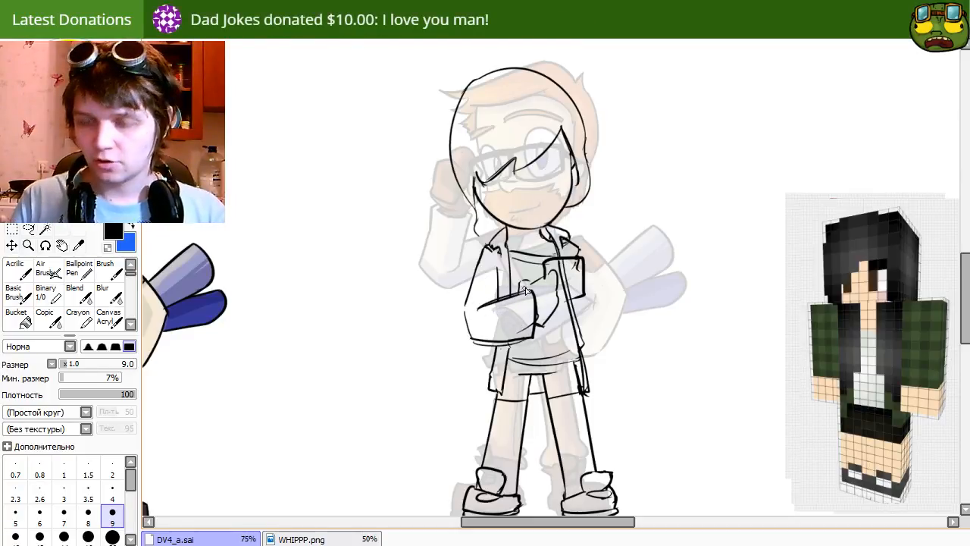
pyautogui.press('e')
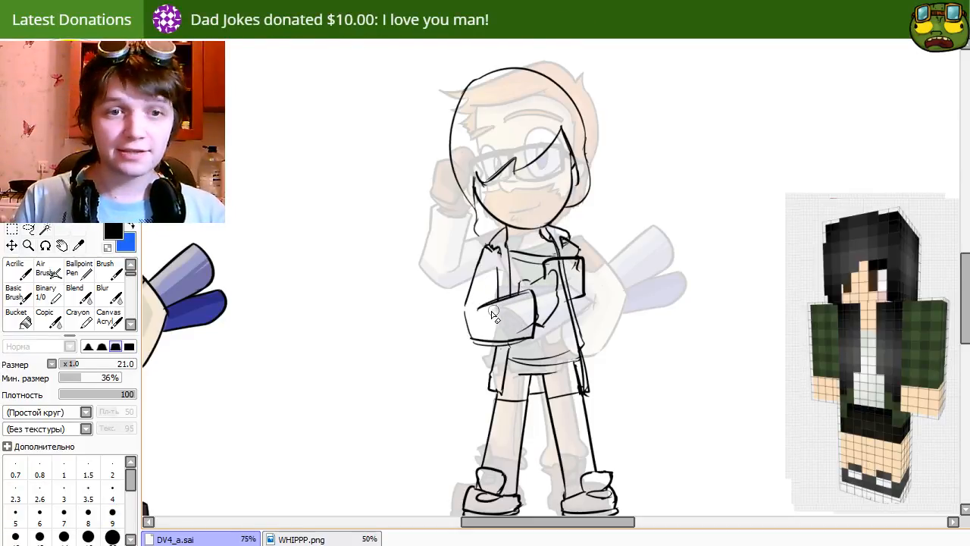
pyautogui.press('n')
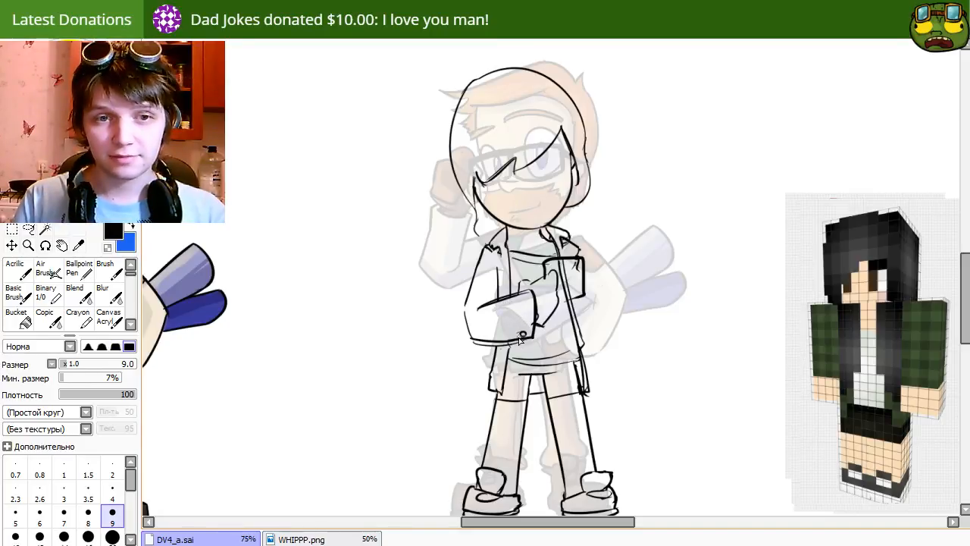
# Erase the jacket lines inside the box and redraw the left hand's fingers gripping its edge.
pyautogui.press('e')
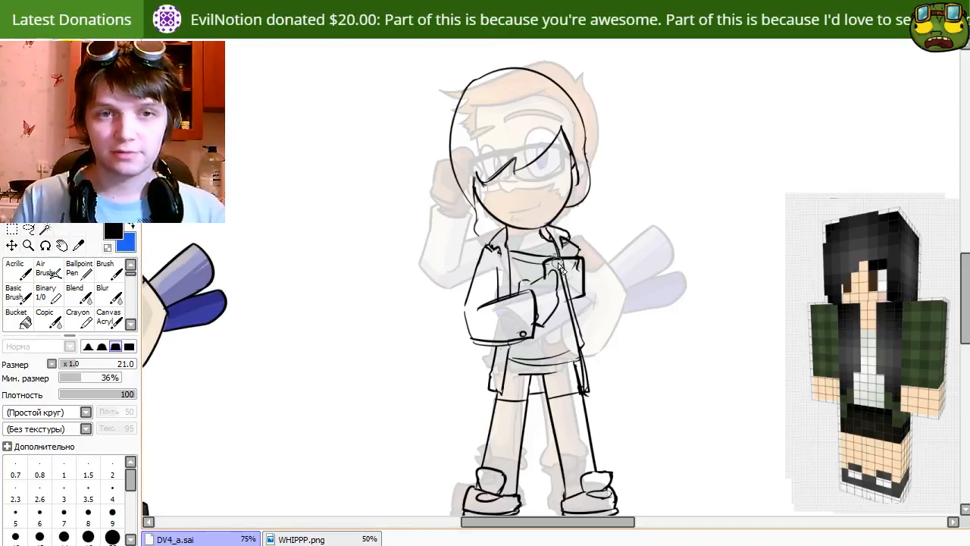
pyautogui.press('n')
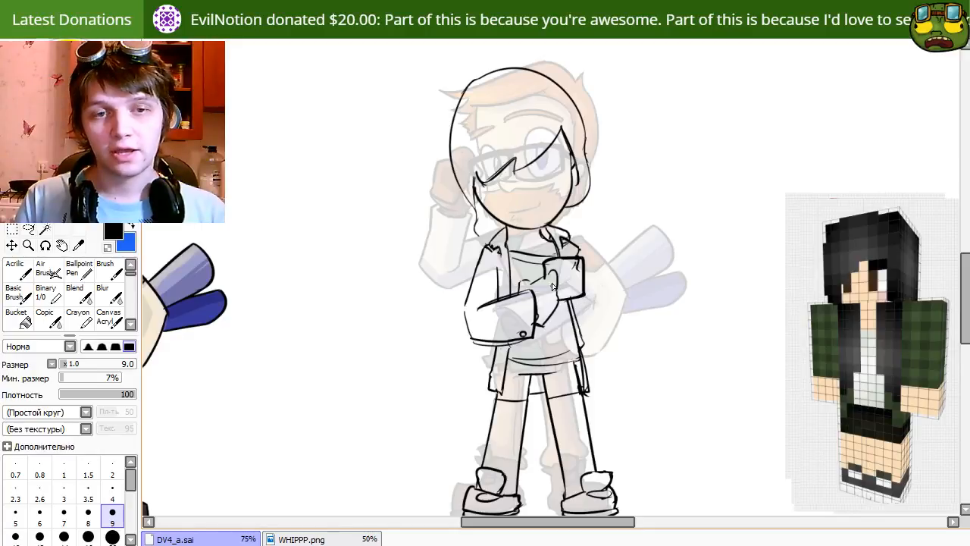
pyautogui.press('e')
pyautogui.press('n')
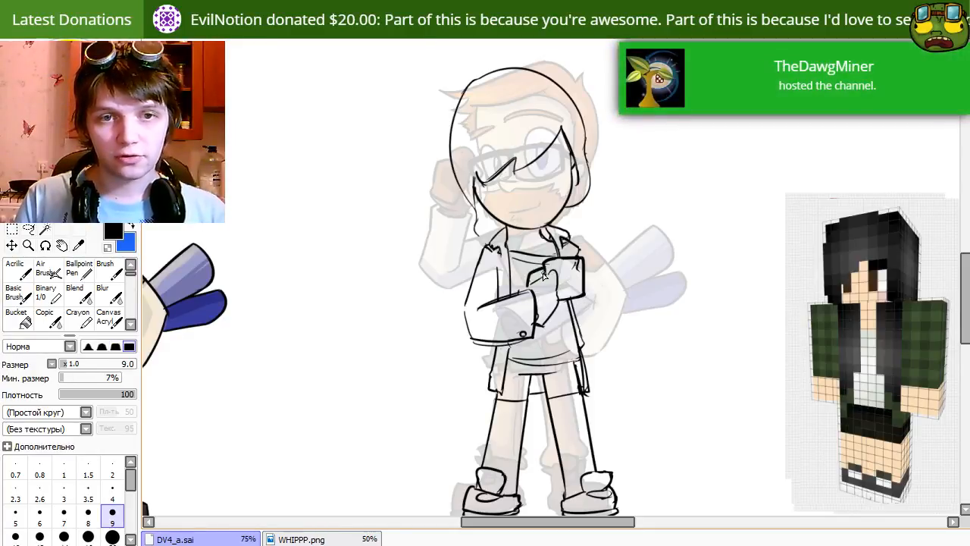
pyautogui.moveTo(524, 291)
pyautogui.mouseDown()
pyautogui.moveTo(580, 253)
pyautogui.moveTo(584, 296)
pyautogui.moveTo(560, 303)
pyautogui.moveTo(583, 297)
pyautogui.moveTo(558, 296)
pyautogui.mouseUp()
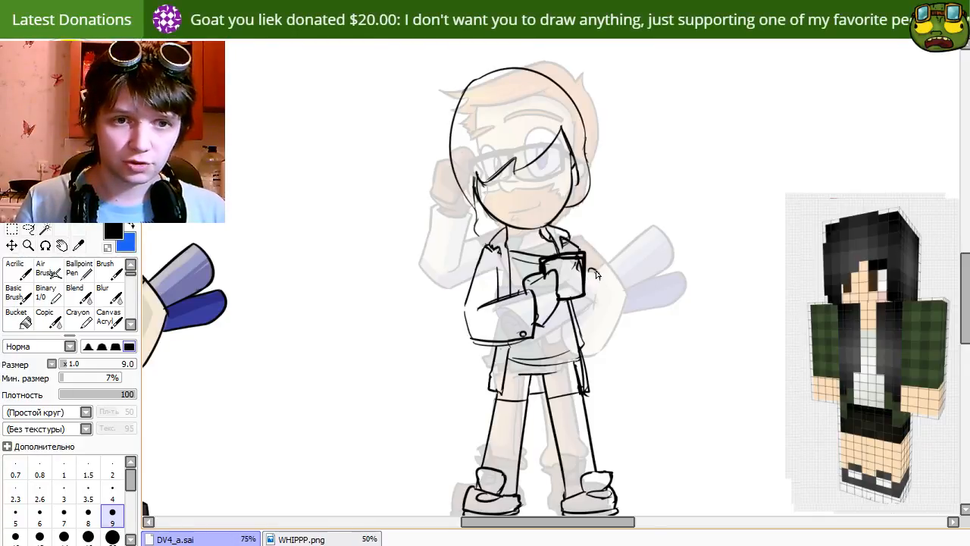
# Draw the right hand holding the box's other side, with a curved sleeve cuff below it.
pyautogui.hotkey('ctrl', 'z')
pyautogui.moveTo(585, 263)
pyautogui.mouseDown()
pyautogui.moveTo(605, 295)
pyautogui.moveTo(591, 313)
pyautogui.mouseUp()
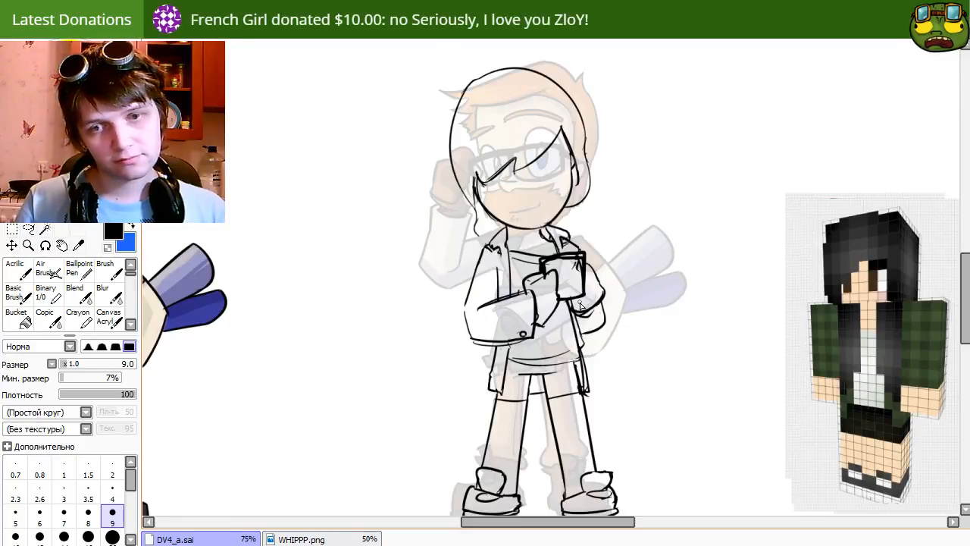
pyautogui.hotkey('ctrl', 'z')
pyautogui.moveTo(573, 306); pyautogui.dragTo(605, 298)
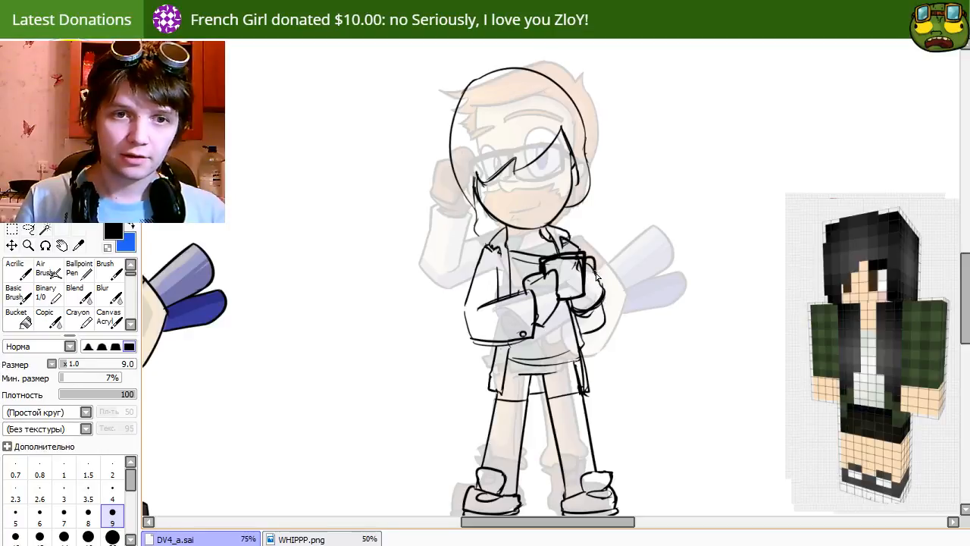
pyautogui.press('e')
pyautogui.press('n')
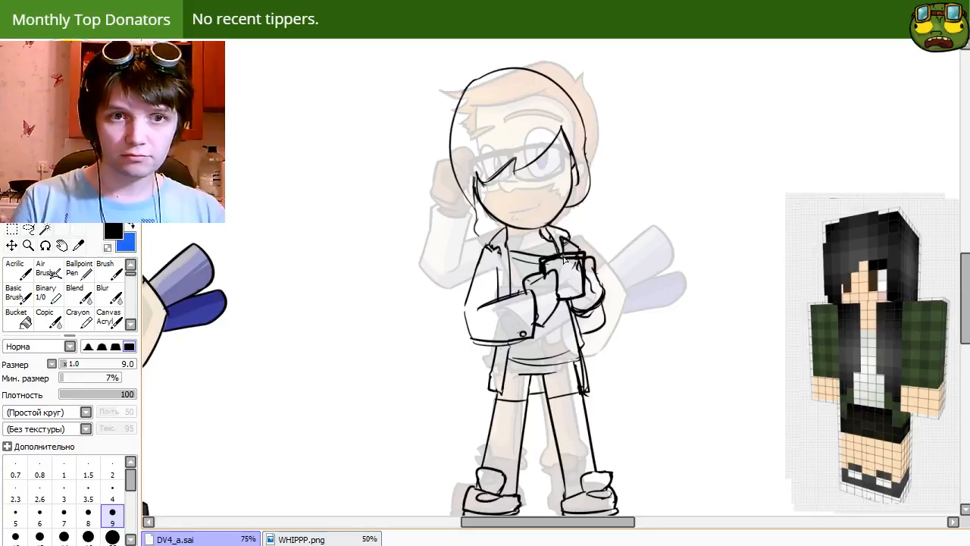
# Redraw the box's top edge lower and add a T-shaped plunger handle rising from it, cleaning up overlapping lines.
pyautogui.moveTo(549, 244)
pyautogui.mouseDown()
pyautogui.moveTo(584, 239)
pyautogui.moveTo(544, 240)
pyautogui.moveTo(590, 237)
pyautogui.moveTo(550, 199)
pyautogui.moveTo(593, 200)
pyautogui.moveTo(588, 230)
pyautogui.moveTo(565, 261)
pyautogui.moveTo(562, 245)
pyautogui.moveTo(564, 262)
pyautogui.moveTo(563, 245)
pyautogui.moveTo(561, 258)
pyautogui.moveTo(575, 254)
pyautogui.moveTo(567, 269)
pyautogui.moveTo(542, 263)
pyautogui.moveTo(547, 256)
pyautogui.moveTo(541, 265)
pyautogui.moveTo(574, 248)
pyautogui.mouseUp()
pyautogui.press('e')
pyautogui.press('n')
pyautogui.hotkey('ctrl', 'z')
pyautogui.press('e')
pyautogui.press('n')
pyautogui.press('e')
pyautogui.press('n')
pyautogui.press('e')
pyautogui.press('n')
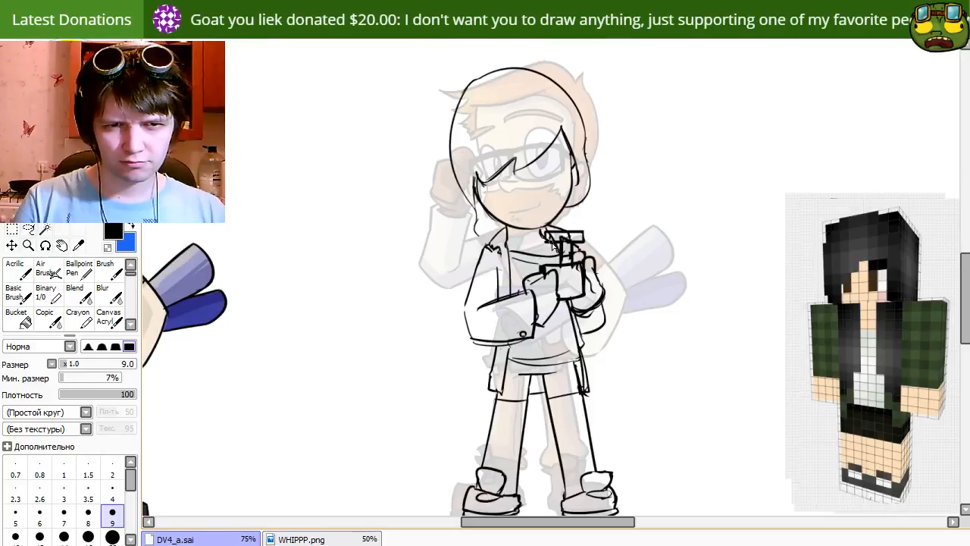
# Hatch diagonal shading on the box and the end of the plunger handle, and erase the collar lines inside the handle.
pyautogui.moveTo(551, 265)
pyautogui.mouseDown()
pyautogui.moveTo(579, 265)
pyautogui.moveTo(559, 278)
pyautogui.mouseUp()
pyautogui.moveTo(572, 267); pyautogui.dragTo(562, 284)
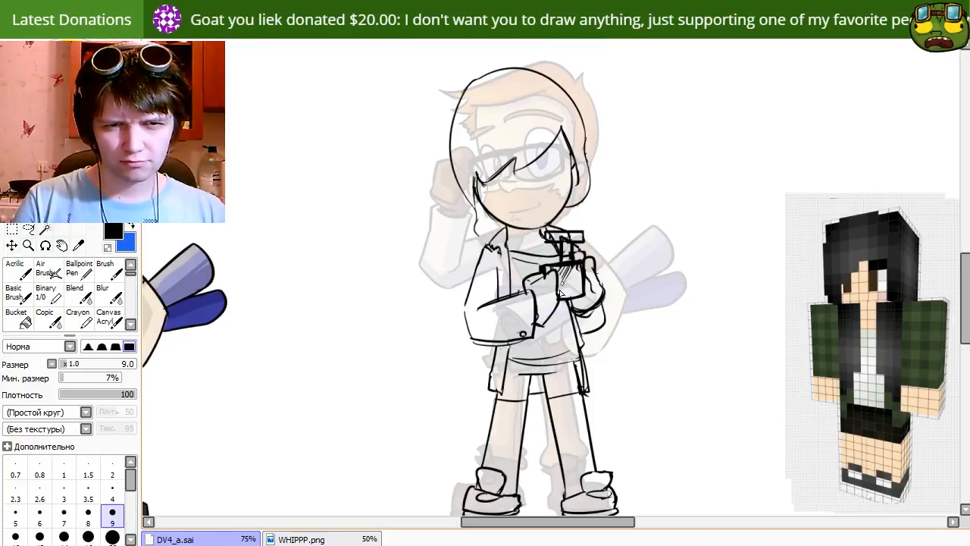
pyautogui.moveTo(552, 323); pyautogui.dragTo(548, 327)
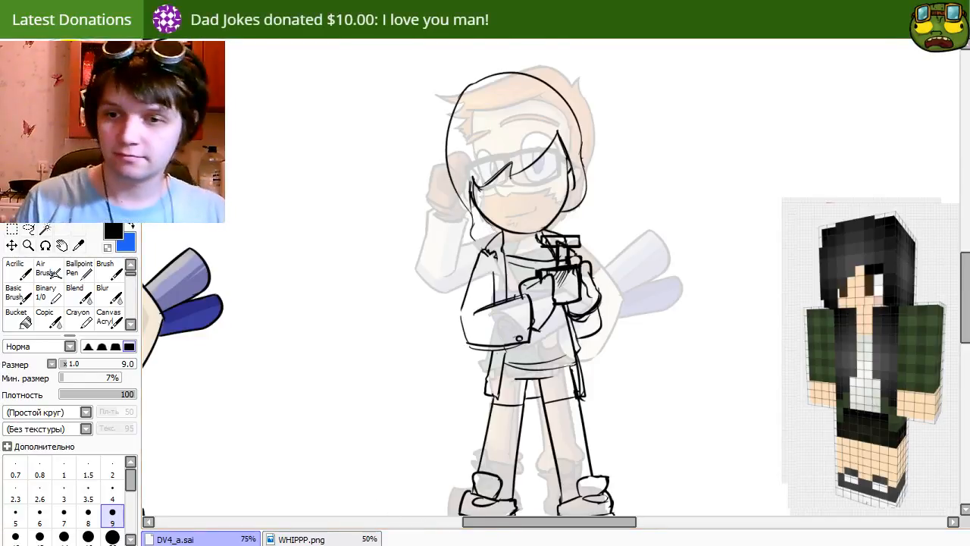
pyautogui.moveTo(668, 365); pyautogui.dragTo(643, 367)
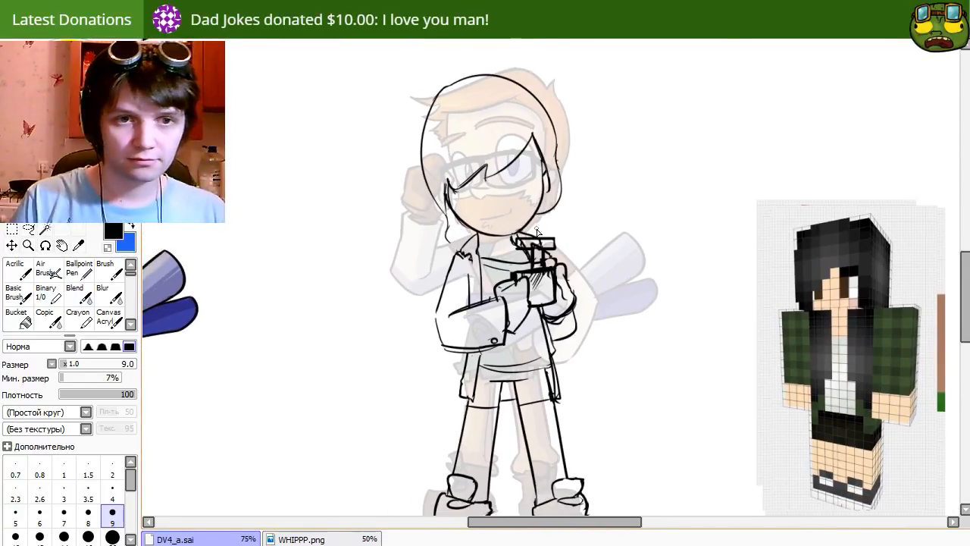
pyautogui.press('e')
pyautogui.press('n')
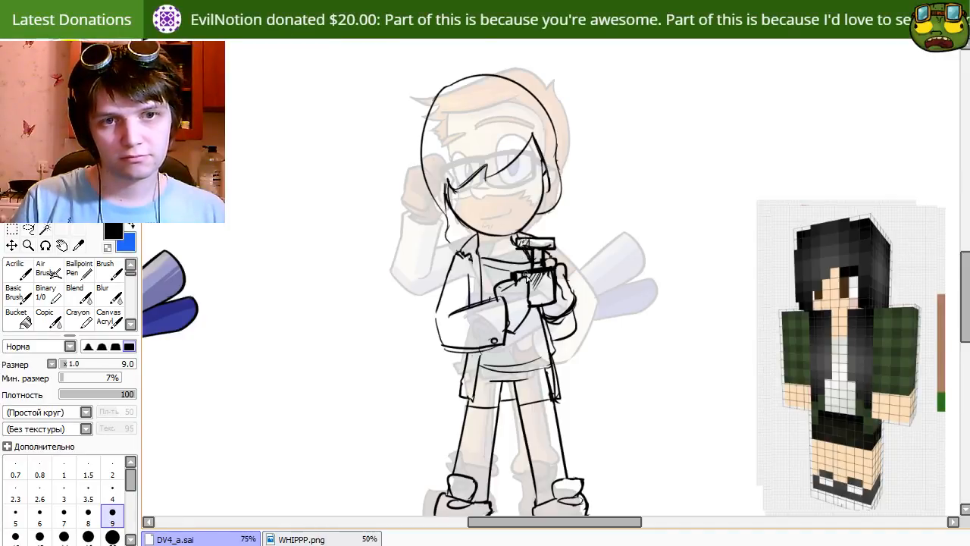
pyautogui.moveTo(519, 293); pyautogui.dragTo(512, 308)
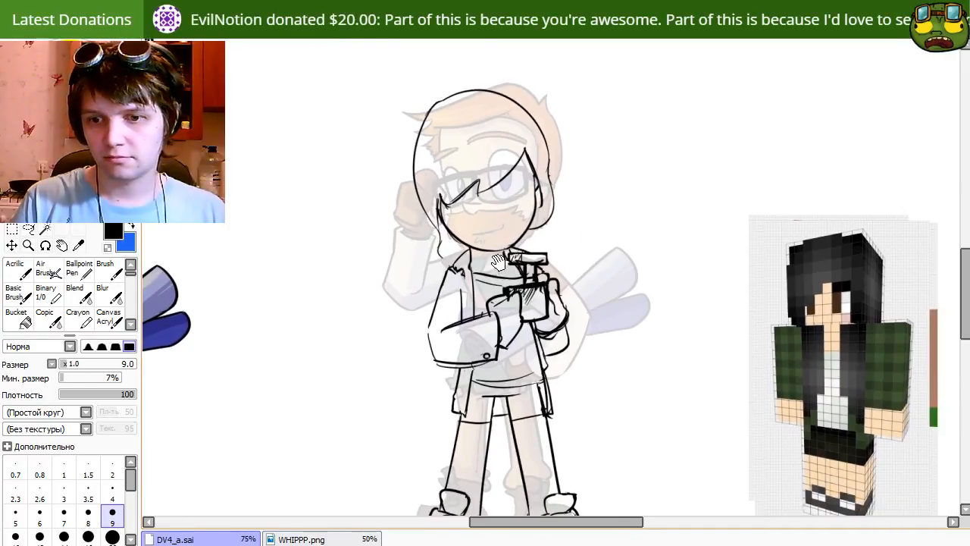
# Extend the hair with long strands falling from both sides of the head down over the jacket.
pyautogui.moveTo(468, 249); pyautogui.dragTo(525, 345)
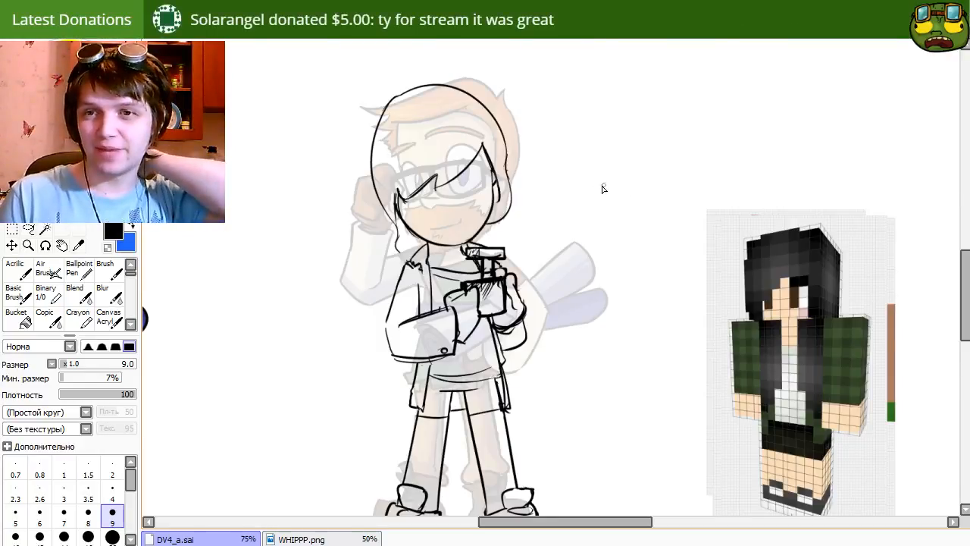
pyautogui.moveTo(641, 364); pyautogui.dragTo(635, 335)
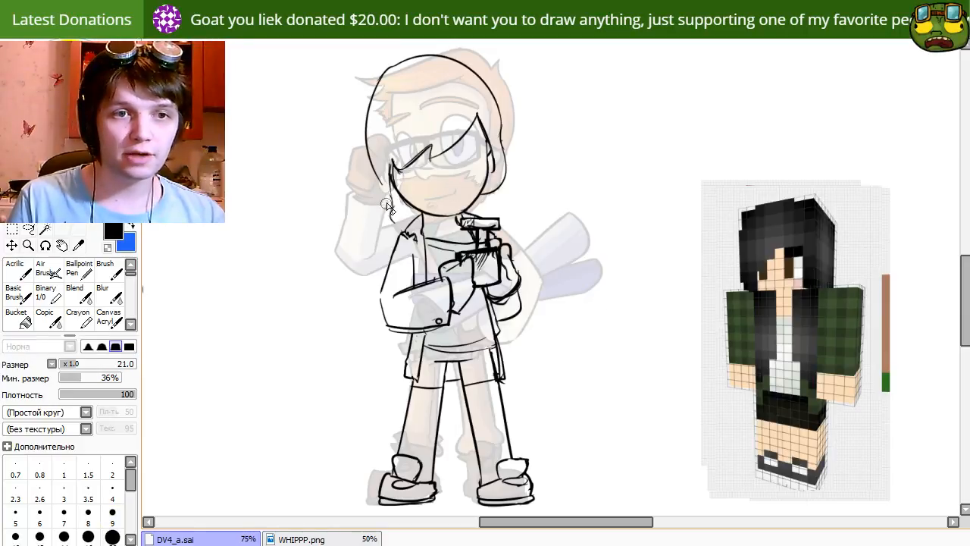
pyautogui.moveTo(386, 183); pyautogui.dragTo(378, 232)
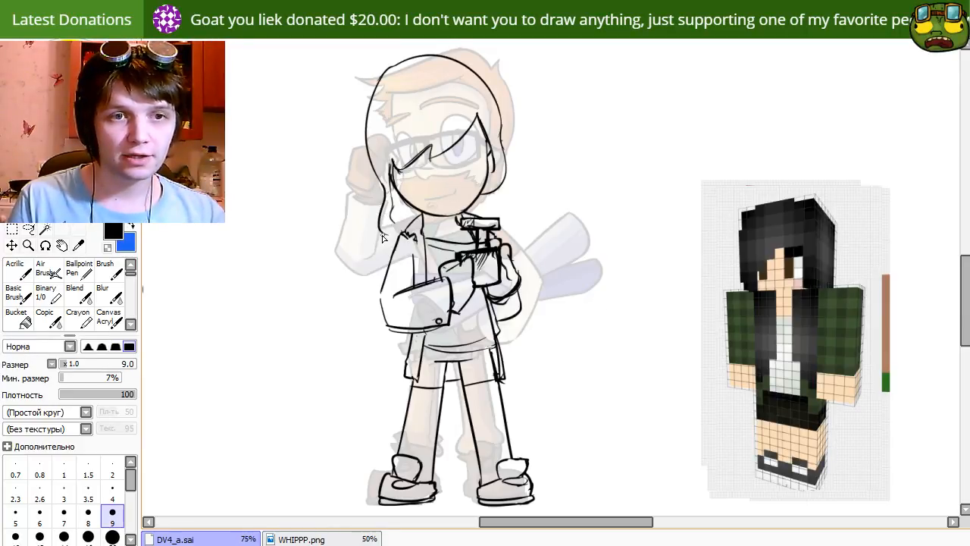
pyautogui.moveTo(383, 188); pyautogui.dragTo(370, 304)
pyautogui.hotkey('ctrl', 'z')
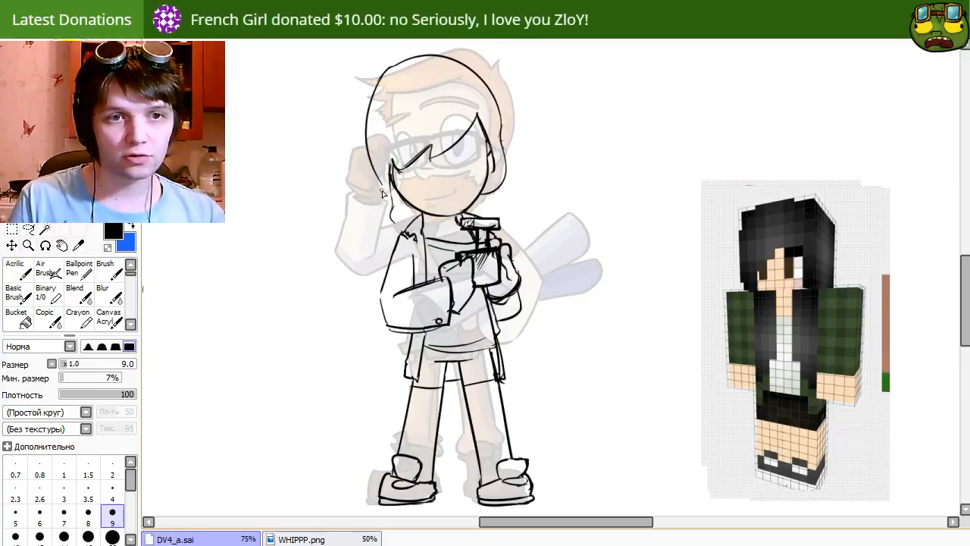
pyautogui.moveTo(379, 182); pyautogui.dragTo(384, 281)
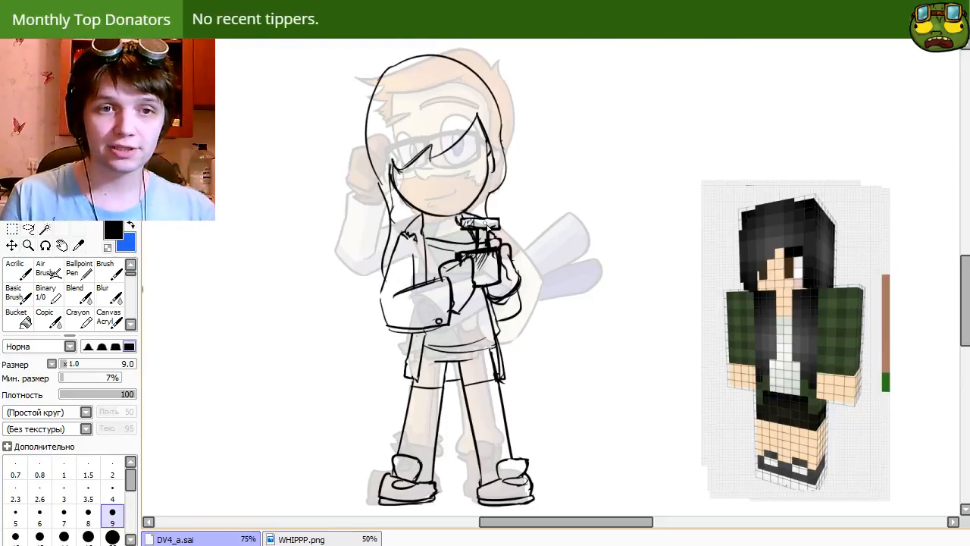
# Touch up the shading strokes on the box and clean up the lines around the plunger's stem.
pyautogui.moveTo(480, 253); pyautogui.dragTo(476, 286)
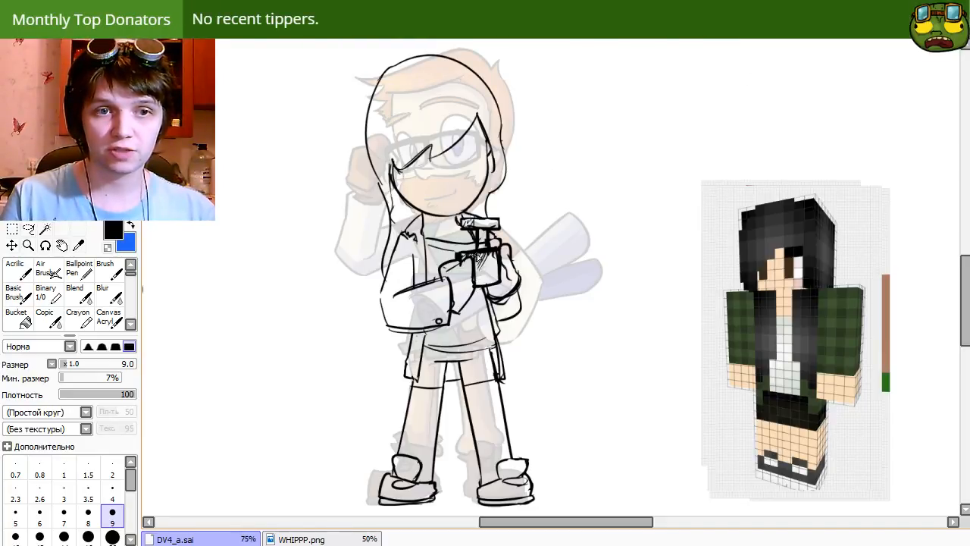
pyautogui.press('e')
pyautogui.moveTo(489, 230); pyautogui.dragTo(480, 247)
pyautogui.press('n')
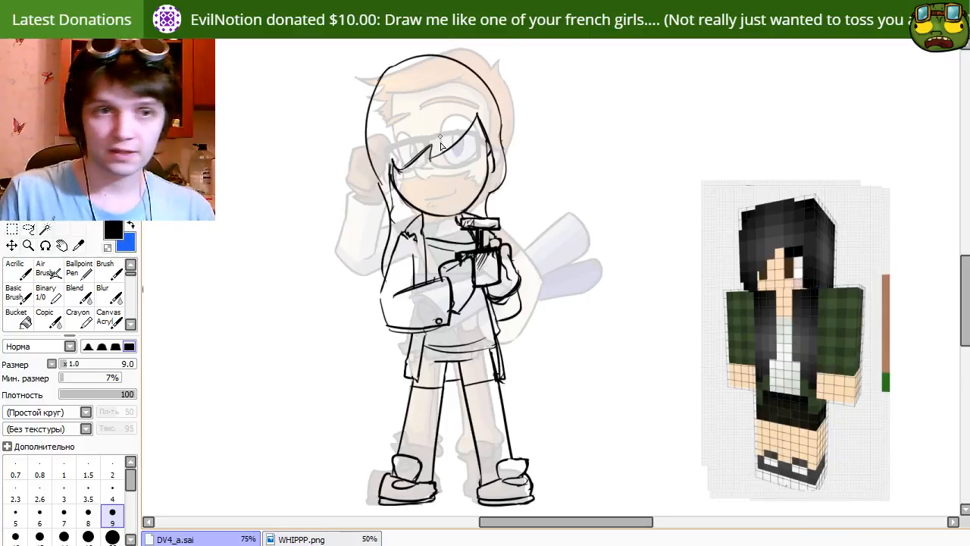
# Draw two tall oval eyes with narrow pupils and a small slanted mouth on the face.
pyautogui.moveTo(423, 170); pyautogui.dragTo(433, 173)
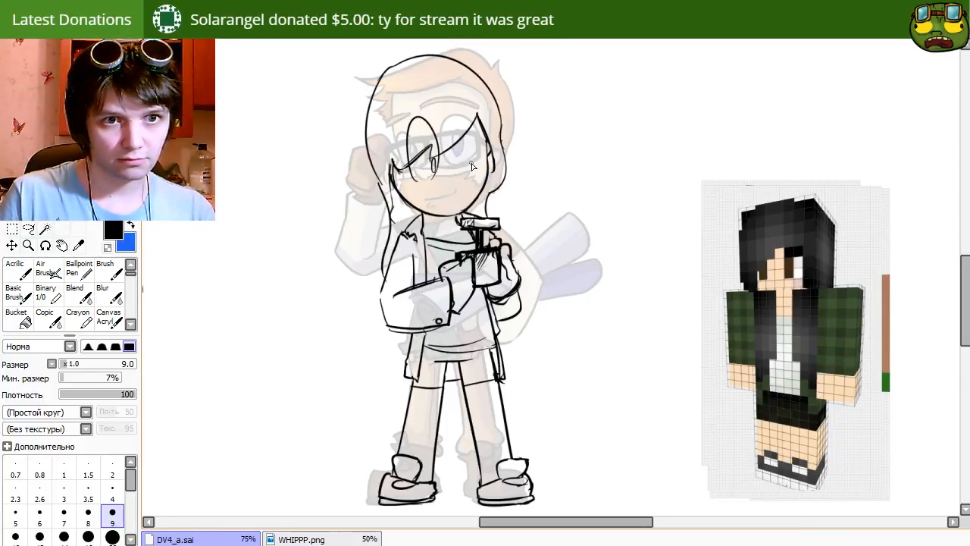
pyautogui.moveTo(469, 156); pyautogui.dragTo(473, 174)
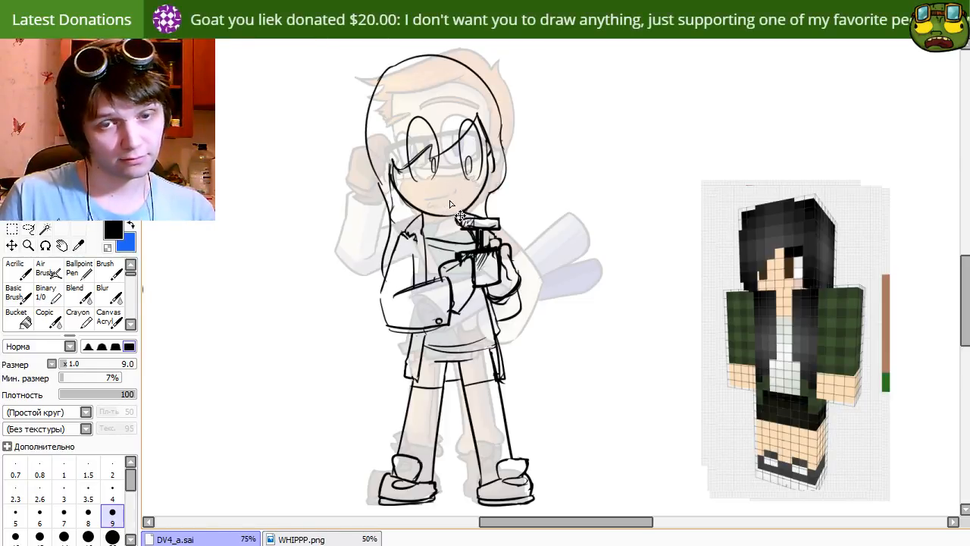
pyautogui.moveTo(456, 206); pyautogui.dragTo(465, 200)
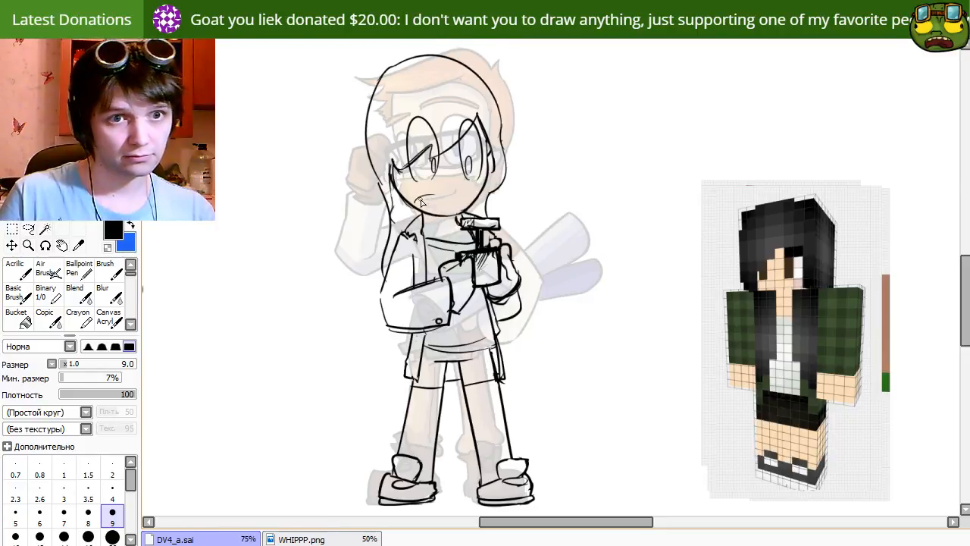
pyautogui.moveTo(416, 199); pyautogui.dragTo(436, 203)
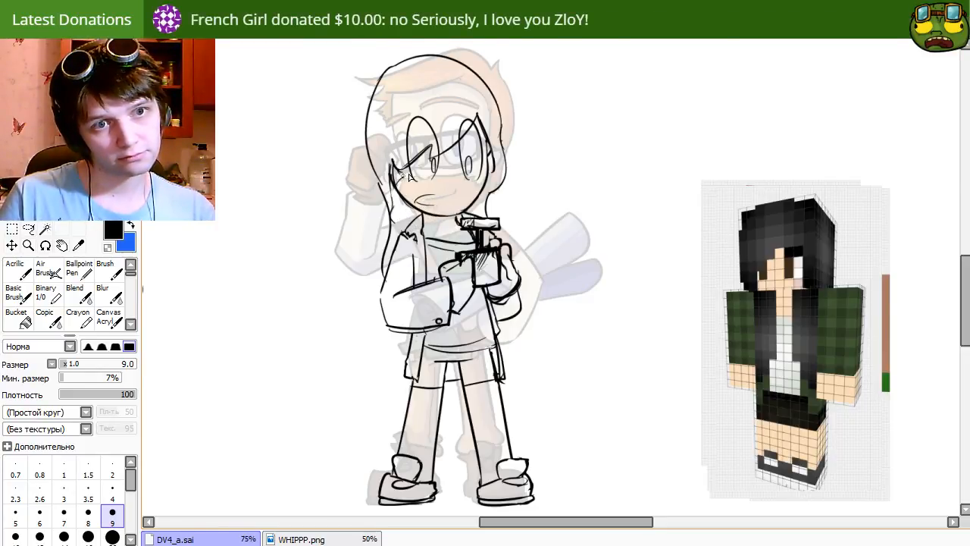
# Erase the eye outlines that overlap the fringe and redraw the eye on the plunger side with a larger oval iris.
pyautogui.press('e')
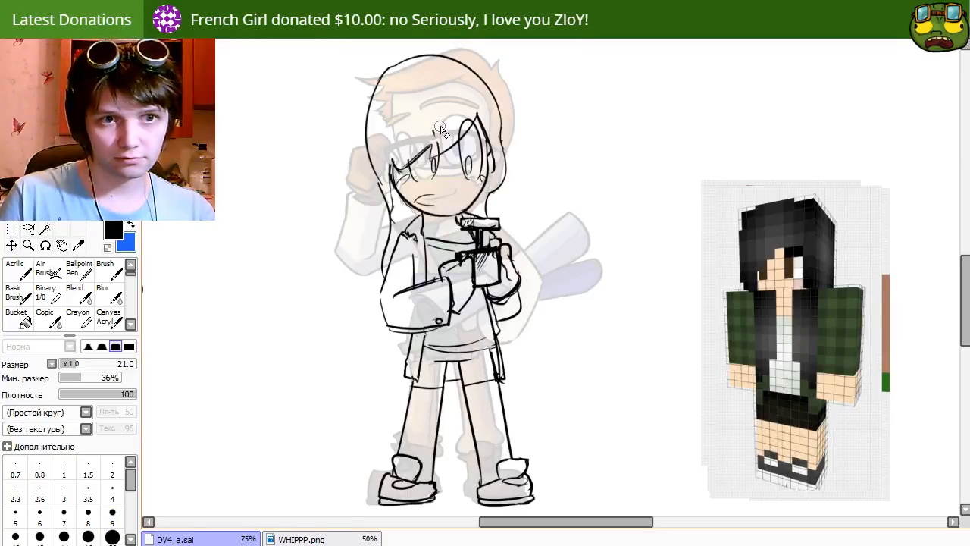
pyautogui.press('b')
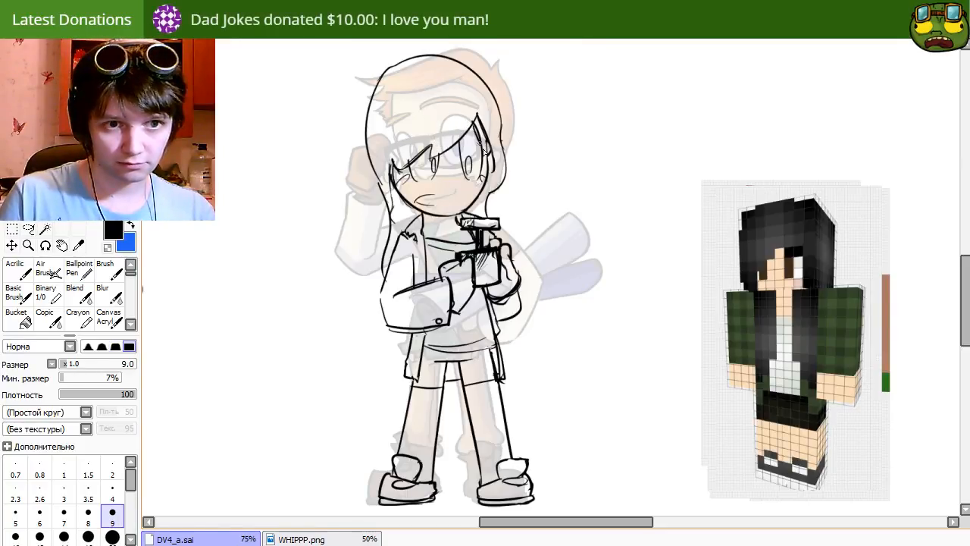
pyautogui.moveTo(477, 121)
pyautogui.mouseDown()
pyautogui.moveTo(495, 134)
pyautogui.moveTo(481, 142)
pyautogui.moveTo(479, 171)
pyautogui.moveTo(471, 166)
pyautogui.moveTo(478, 182)
pyautogui.mouseUp()
pyautogui.press('e')
pyautogui.press('n')
pyautogui.press('e')
pyautogui.press('n')
pyautogui.hotkey('ctrl', 'z')
# Redraw the other eye below the fringe with a matching oval iris, and add pupils inside both eyes.
pyautogui.press('e')
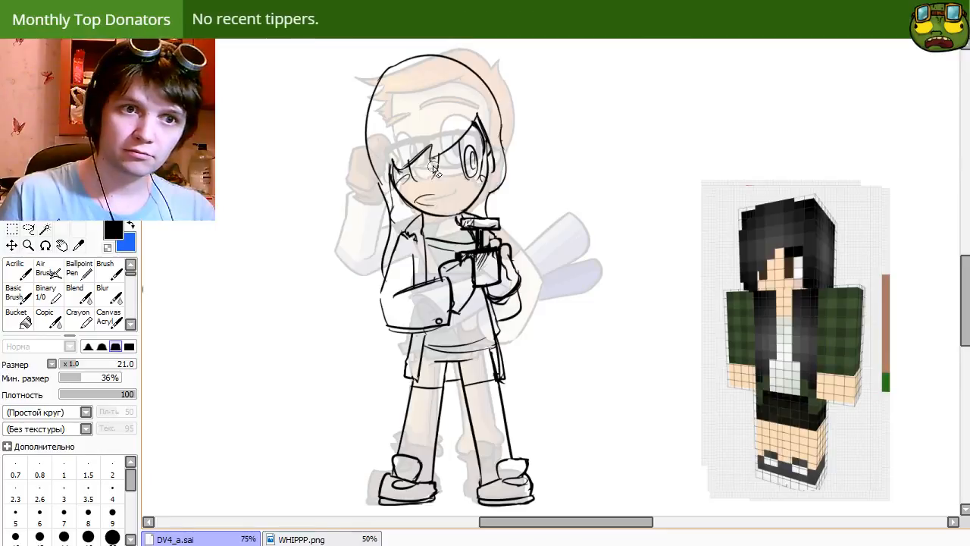
pyautogui.press('n')
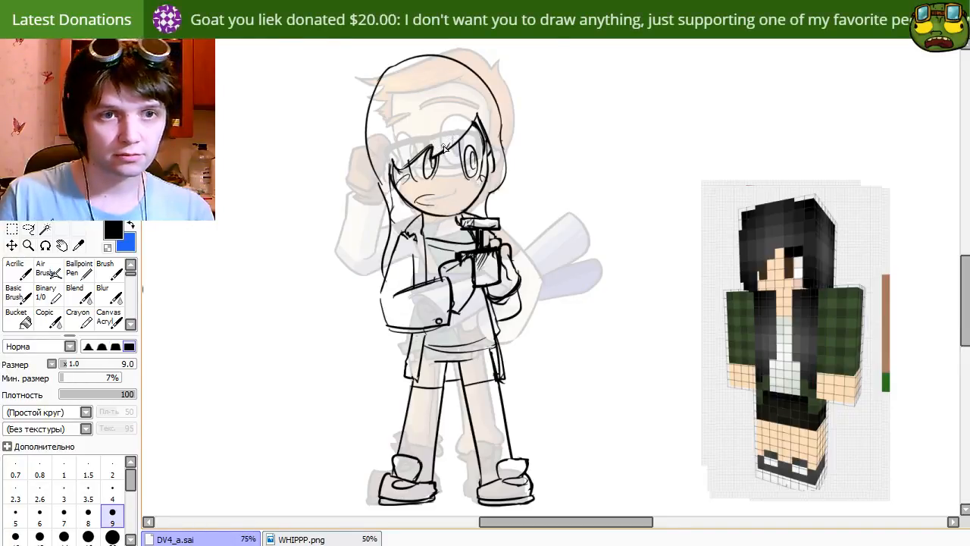
pyautogui.moveTo(470, 149); pyautogui.dragTo(466, 158)
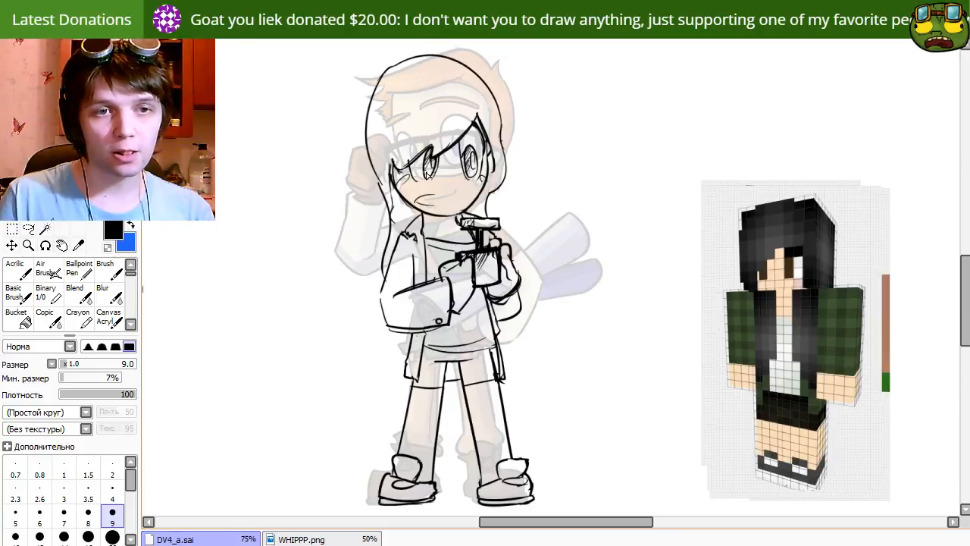
# Erase the slanted mouth and redraw it as a small, slightly open frowning mouth.
pyautogui.press('e')
pyautogui.moveTo(426, 206); pyautogui.dragTo(444, 202)
pyautogui.press('b')
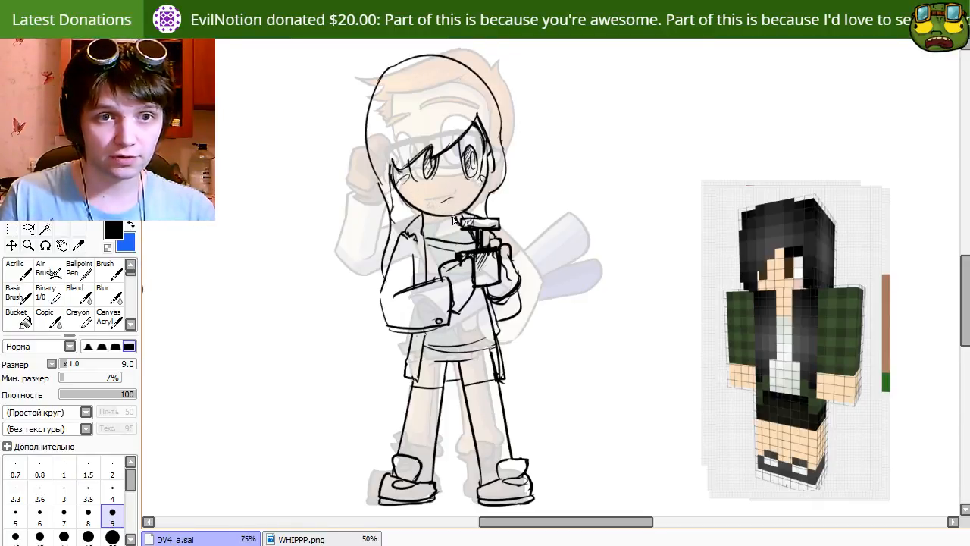
pyautogui.hotkey('ctrl', 'z')
pyautogui.moveTo(421, 200); pyautogui.dragTo(444, 200)
pyautogui.hotkey('ctrl', 'z')
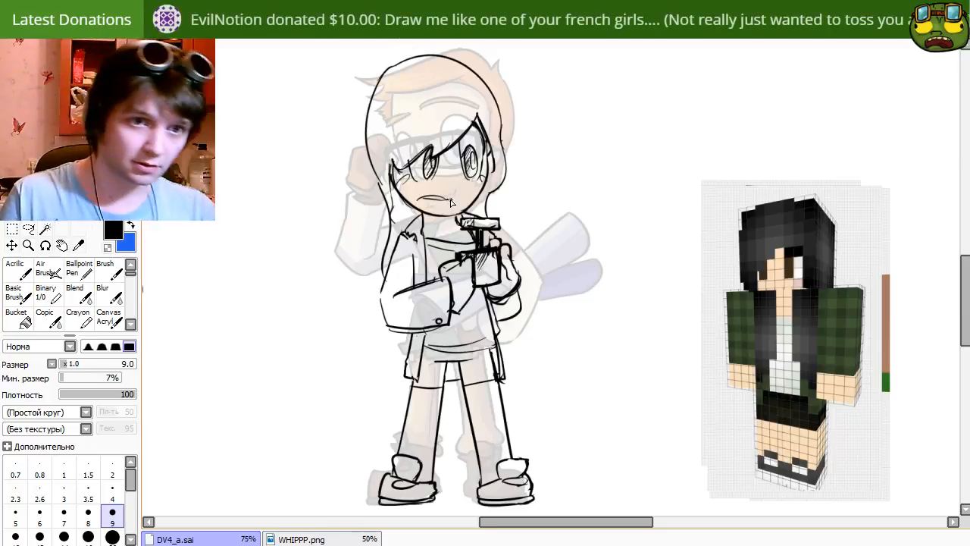
pyautogui.press('e')
pyautogui.press('n')
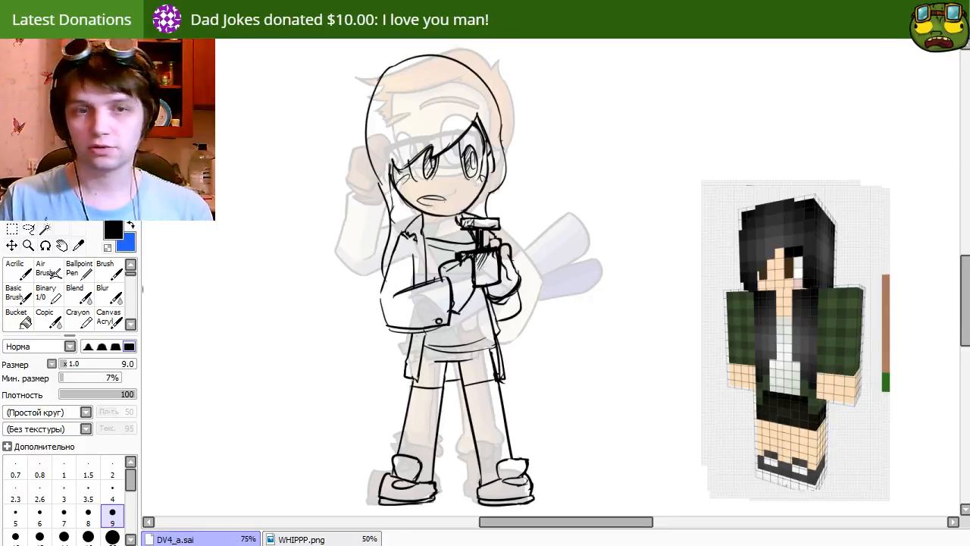
# Lasso the top outline of the hair and transform it to sit slightly lower and skew closer to the head.
pyautogui.moveTo(543, 216)
pyautogui.mouseDown()
pyautogui.moveTo(591, 240)
pyautogui.moveTo(583, 282)
pyautogui.moveTo(617, 296)
pyautogui.moveTo(622, 281)
pyautogui.mouseUp()
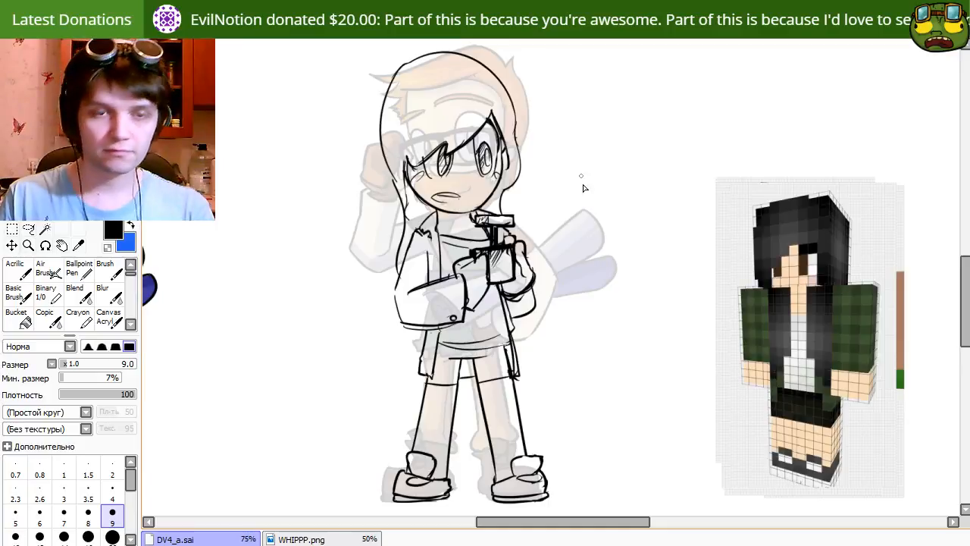
pyautogui.press('l')
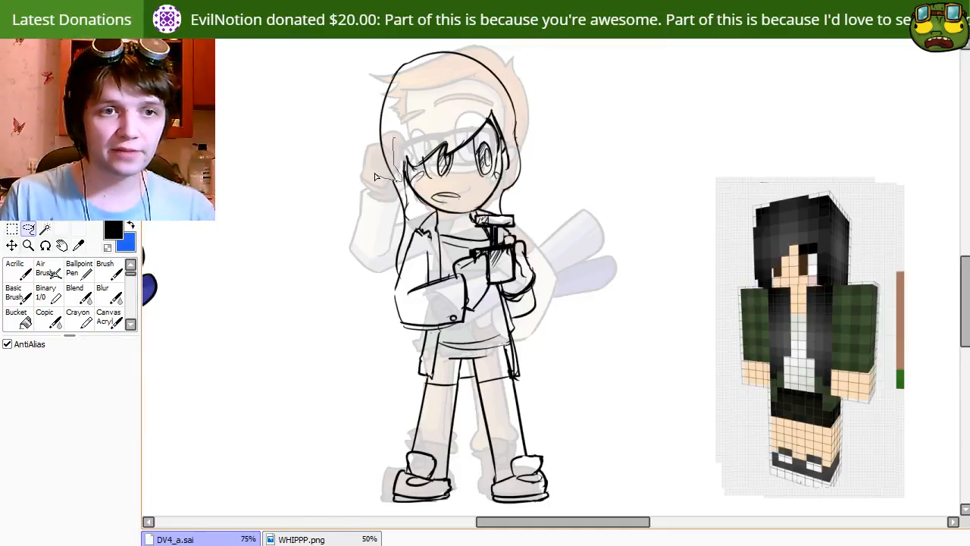
pyautogui.moveTo(374, 176)
pyautogui.mouseDown()
pyautogui.moveTo(390, 48)
pyautogui.moveTo(548, 104)
pyautogui.moveTo(539, 142)
pyautogui.moveTo(438, 112)
pyautogui.moveTo(395, 179)
pyautogui.mouseUp()
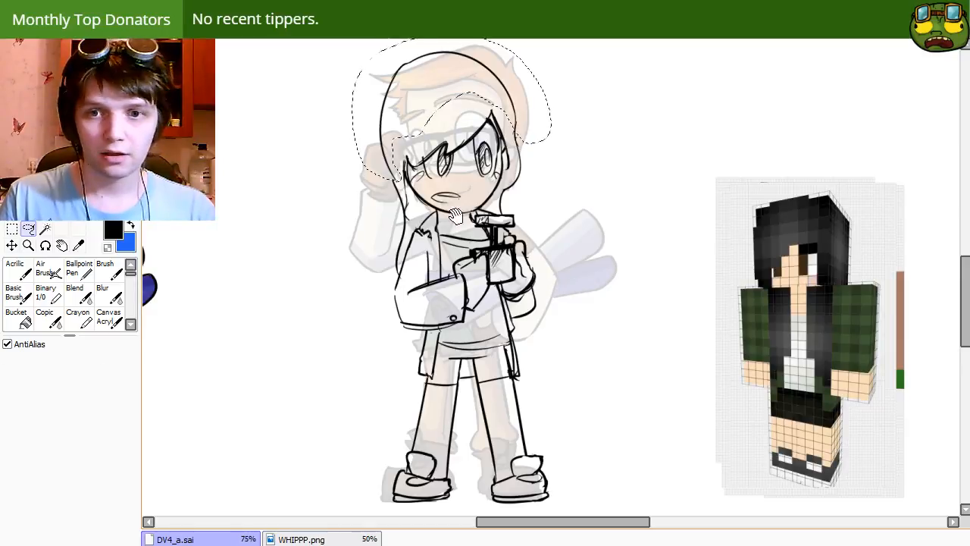
pyautogui.moveTo(454, 216); pyautogui.dragTo(515, 229)
pyautogui.hotkey('ctrl', 't')
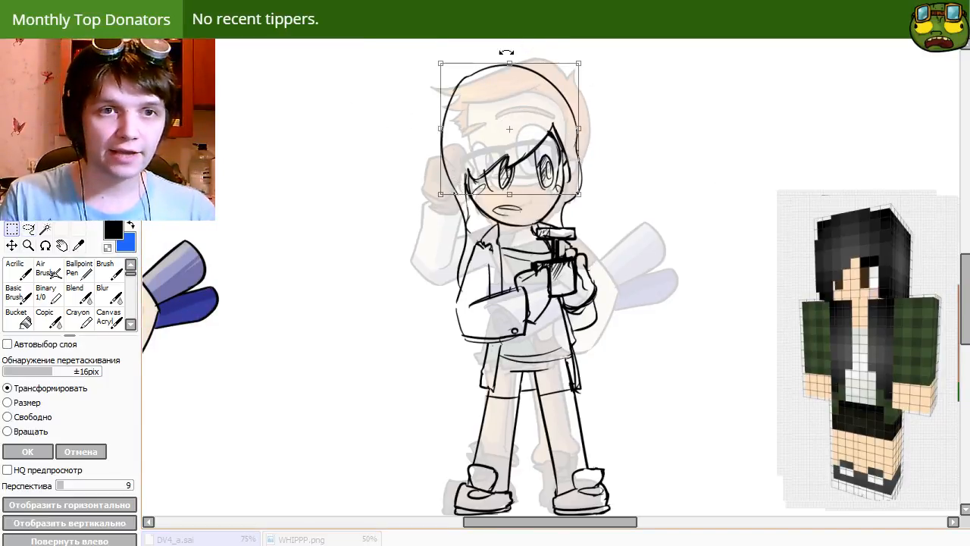
pyautogui.moveTo(509, 64); pyautogui.dragTo(510, 72)
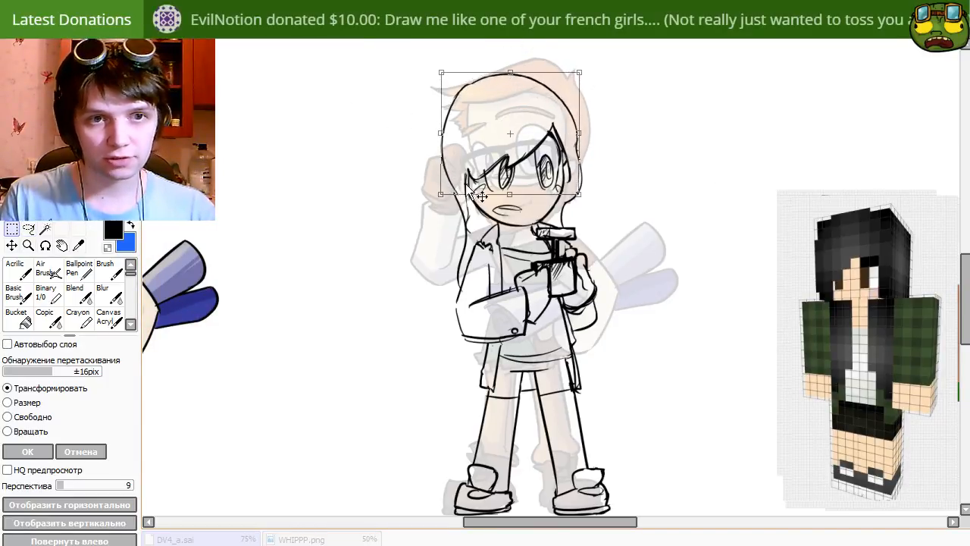
pyautogui.moveTo(513, 200); pyautogui.dragTo(507, 202)
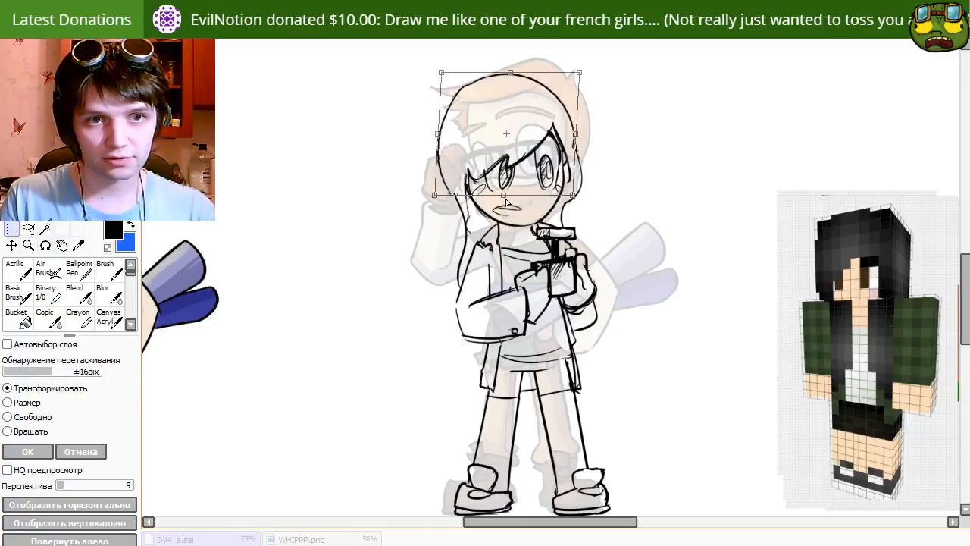
pyautogui.press('Return')
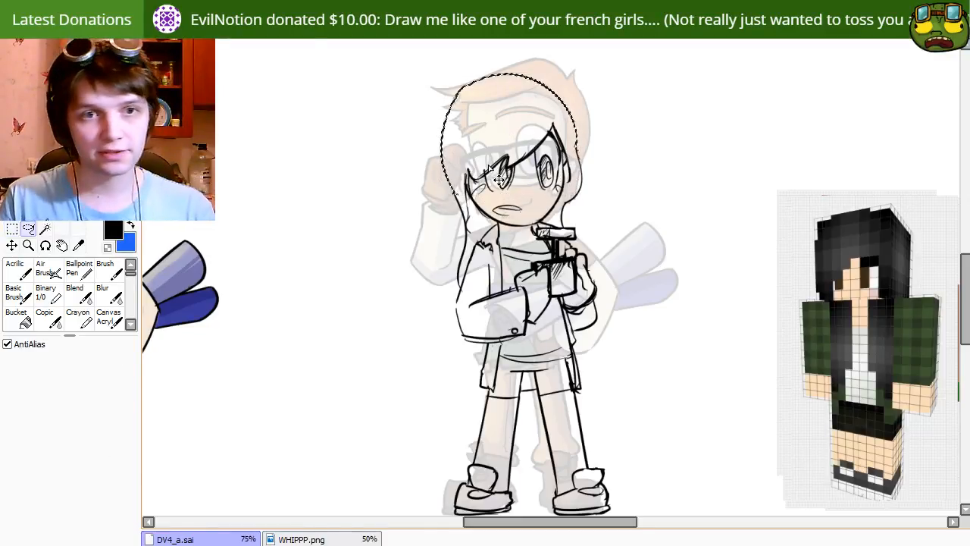
pyautogui.hotkey('ctrl', 'd')
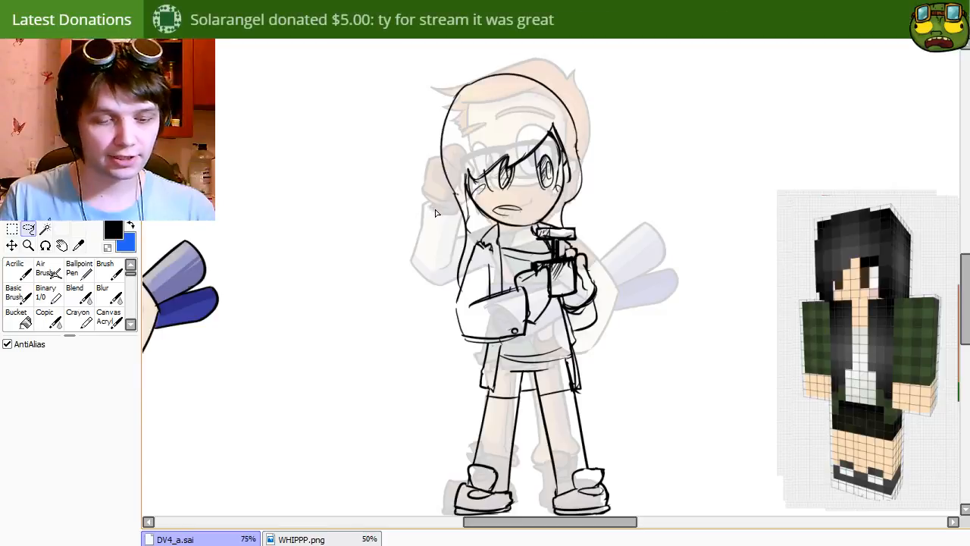
# Reconnect the hair outline with the long strand beside the face and erase the extra strand lines along the cheek.
pyautogui.press('e')
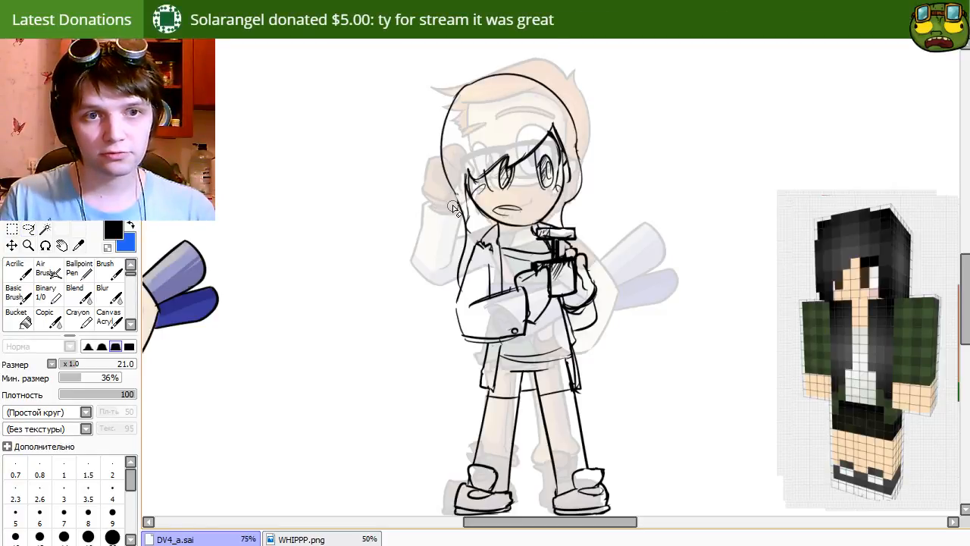
pyautogui.press('n')
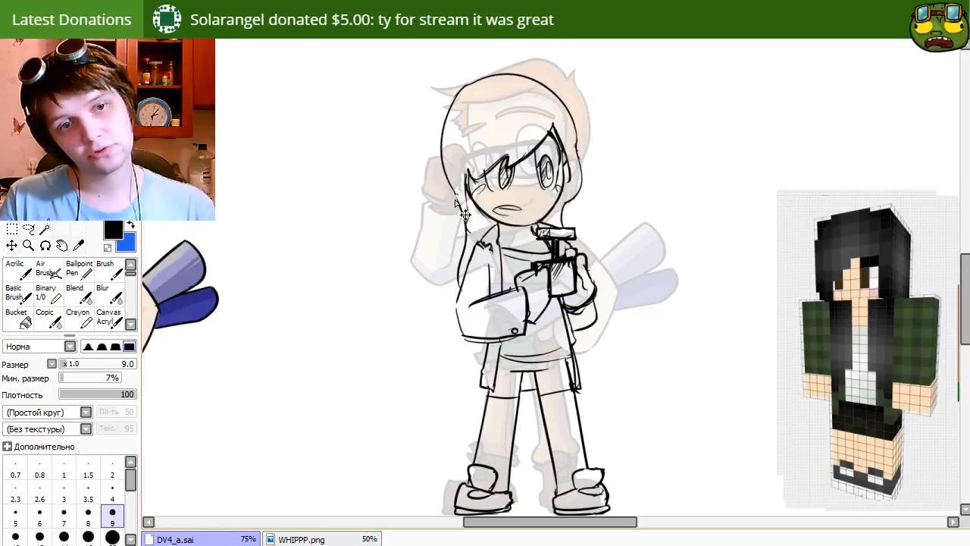
pyautogui.press('e')
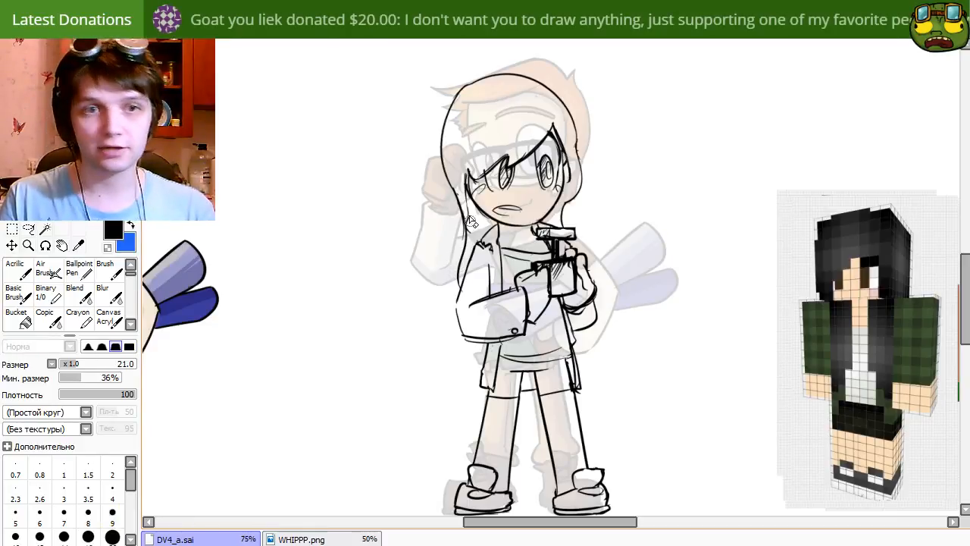
pyautogui.press('n')
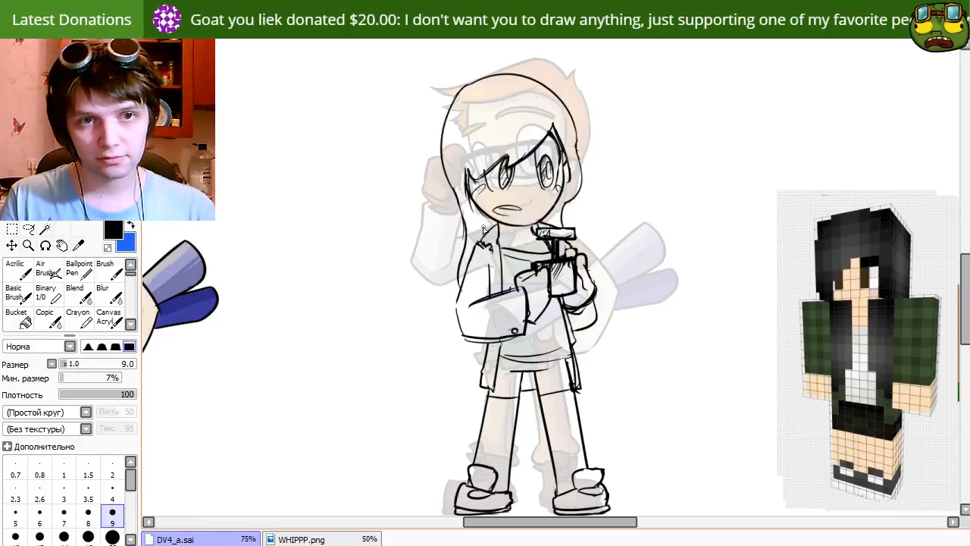
pyautogui.press('e')
pyautogui.press('n')
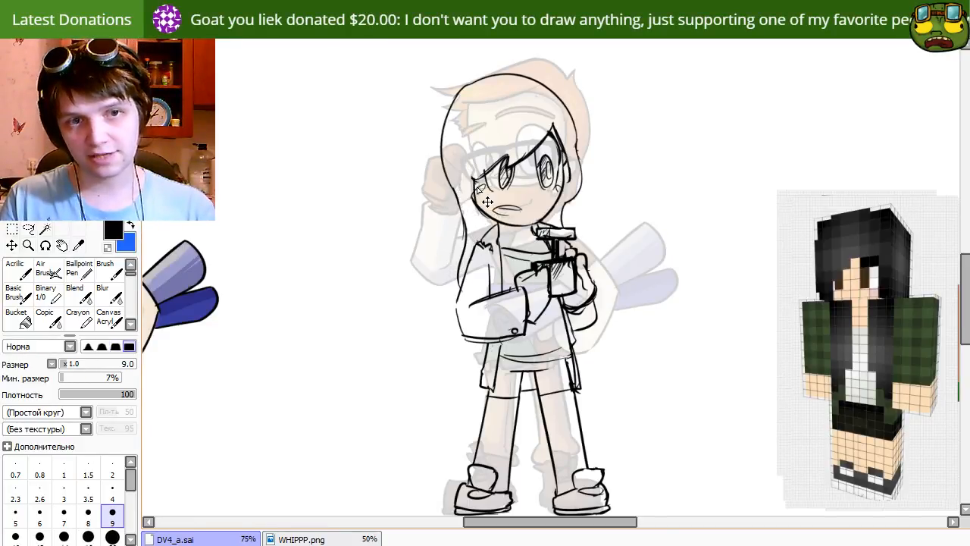
pyautogui.press('e')
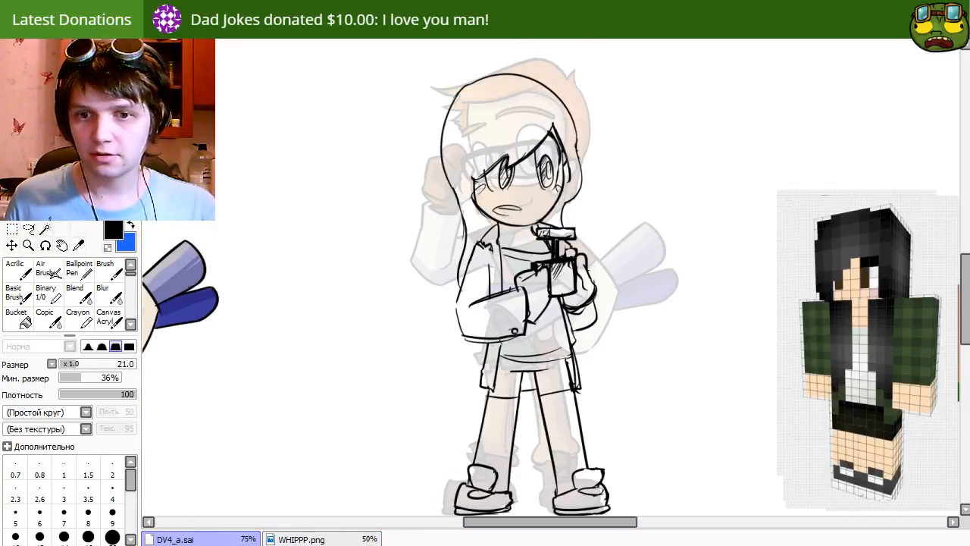
# Move the character sketch off the faded bearded guide and up to the upper row of characters.
pyautogui.moveTo(782, 359)
pyautogui.mouseDown()
pyautogui.moveTo(684, 353)
pyautogui.moveTo(596, 372)
pyautogui.mouseUp()
pyautogui.scroll(-3, 500, 375)
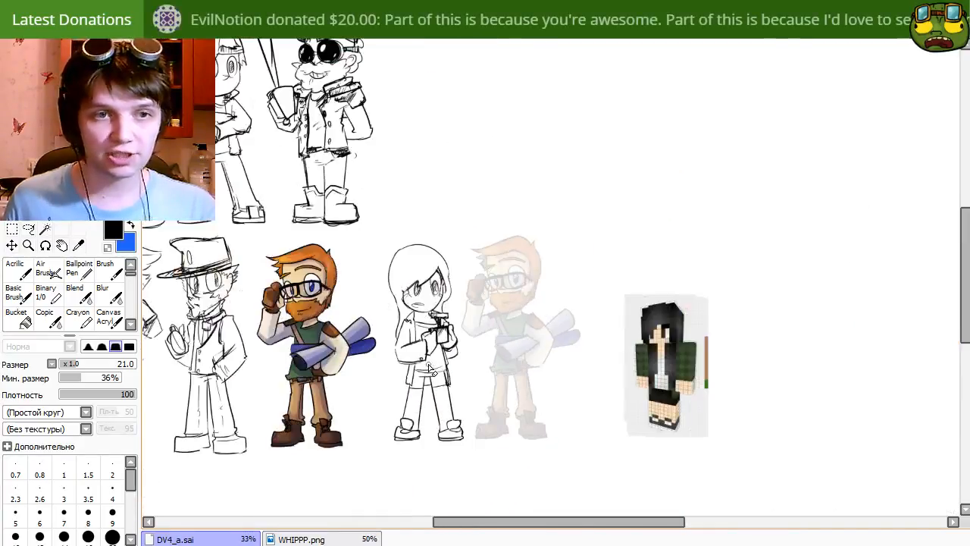
pyautogui.moveTo(306, 356)
pyautogui.mouseDown()
pyautogui.moveTo(488, 352)
pyautogui.moveTo(453, 347)
pyautogui.mouseUp()
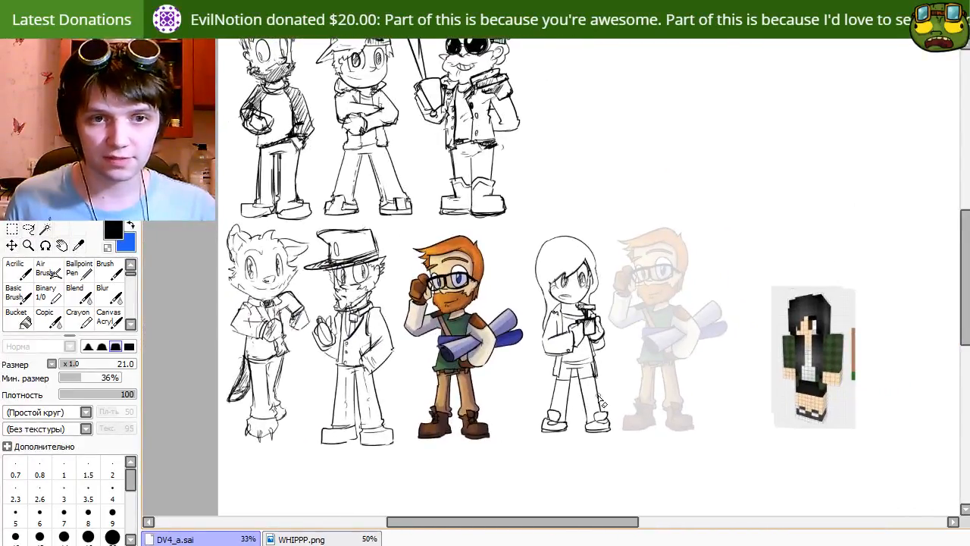
pyautogui.scroll(1, 601, 402)
pyautogui.moveTo(599, 428)
pyautogui.mouseDown()
pyautogui.moveTo(594, 209)
pyautogui.moveTo(596, 223)
pyautogui.mouseUp()
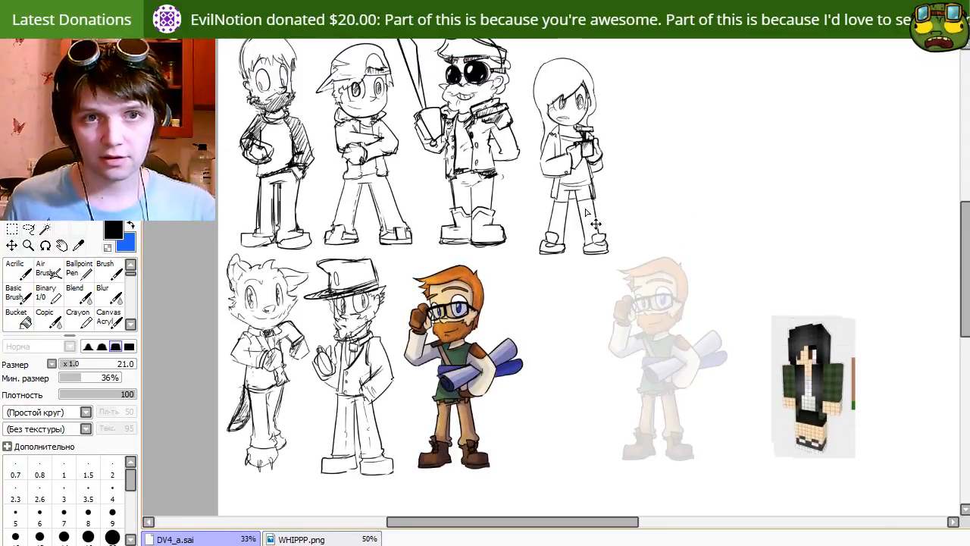
# Overlay the sketch on the sunglasses character, enlarge it to match his height, and place it beside him in the upper row.
pyautogui.scroll(3, 595, 223)
pyautogui.moveTo(567, 275); pyautogui.dragTo(469, 271)
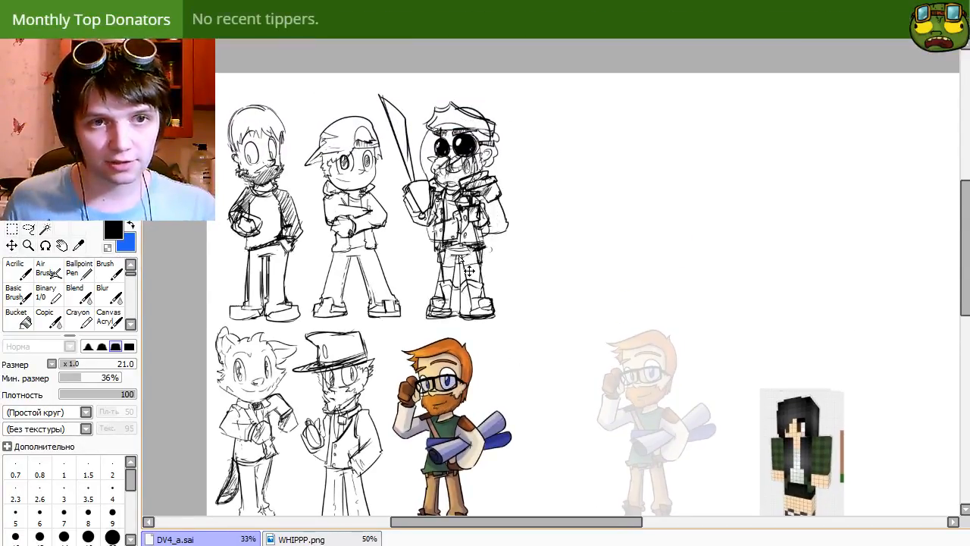
pyautogui.hotkey('ctrl', 't')
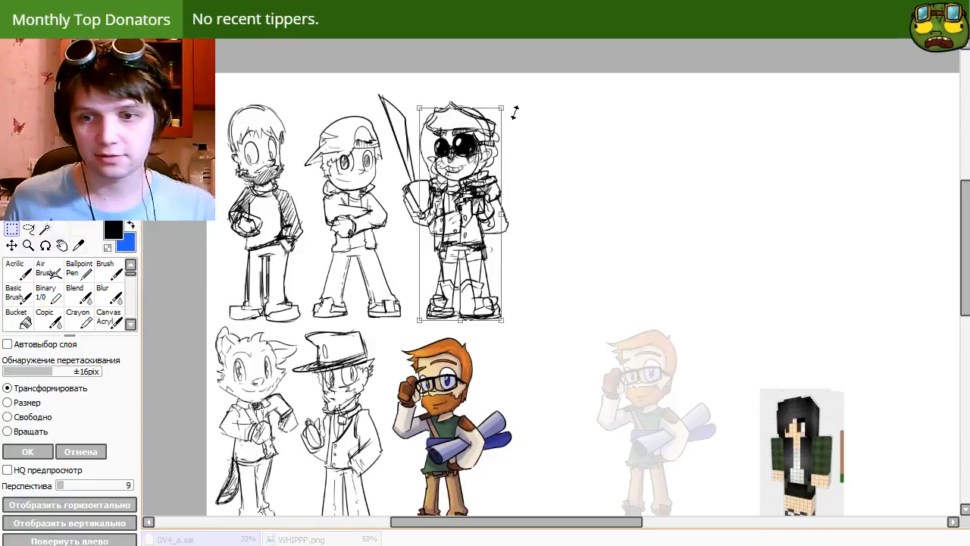
pyautogui.press('Return')
pyautogui.moveTo(476, 236)
pyautogui.mouseDown()
pyautogui.moveTo(571, 244)
pyautogui.moveTo(555, 225)
pyautogui.mouseUp()
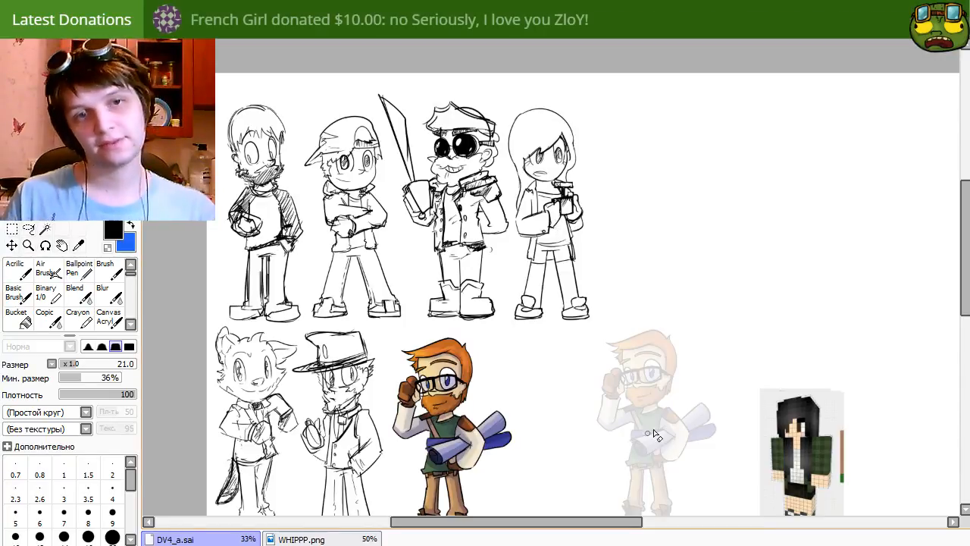
# Nudge the long-haired character sketch slightly farther away from the sunglasses character.
pyautogui.moveTo(668, 444)
pyautogui.mouseDown()
pyautogui.moveTo(656, 370)
pyautogui.moveTo(657, 406)
pyautogui.moveTo(680, 400)
pyautogui.moveTo(657, 442)
pyautogui.mouseUp()
pyautogui.press('n')
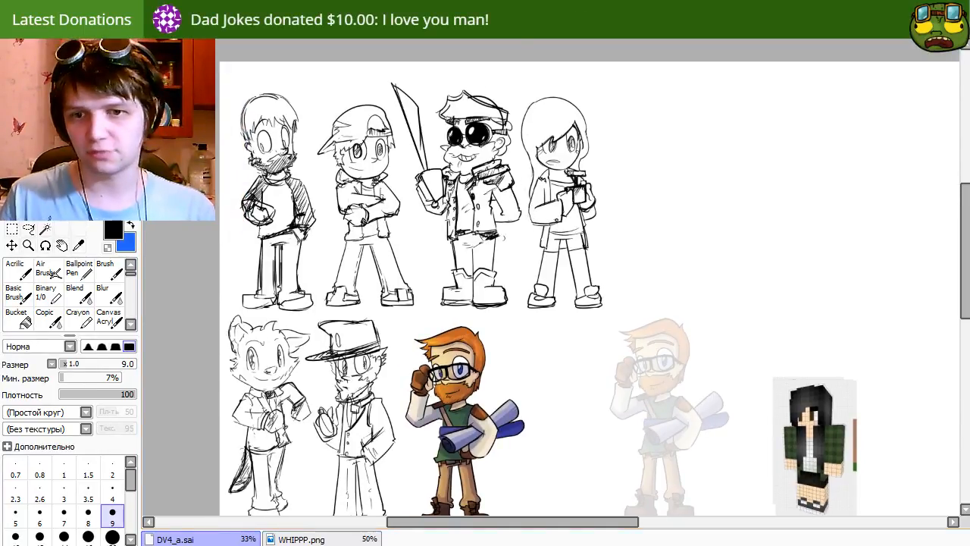
pyautogui.moveTo(706, 430); pyautogui.dragTo(709, 405)
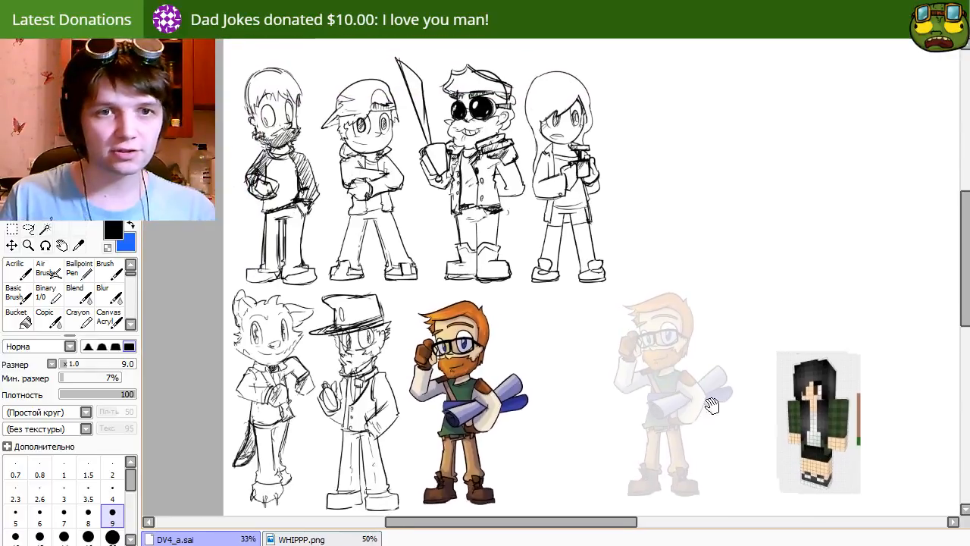
pyautogui.moveTo(581, 219)
pyautogui.mouseDown()
pyautogui.moveTo(600, 271)
pyautogui.moveTo(587, 218)
pyautogui.mouseUp()
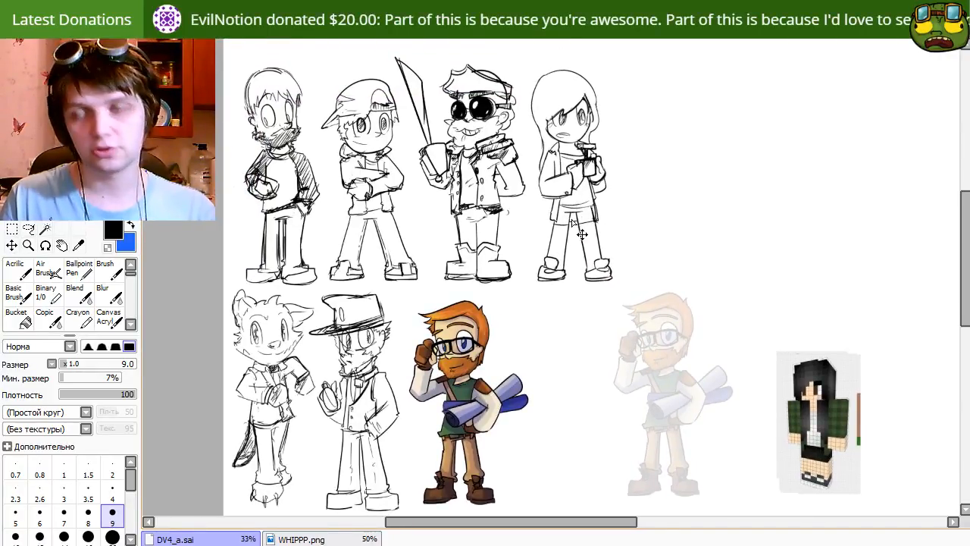
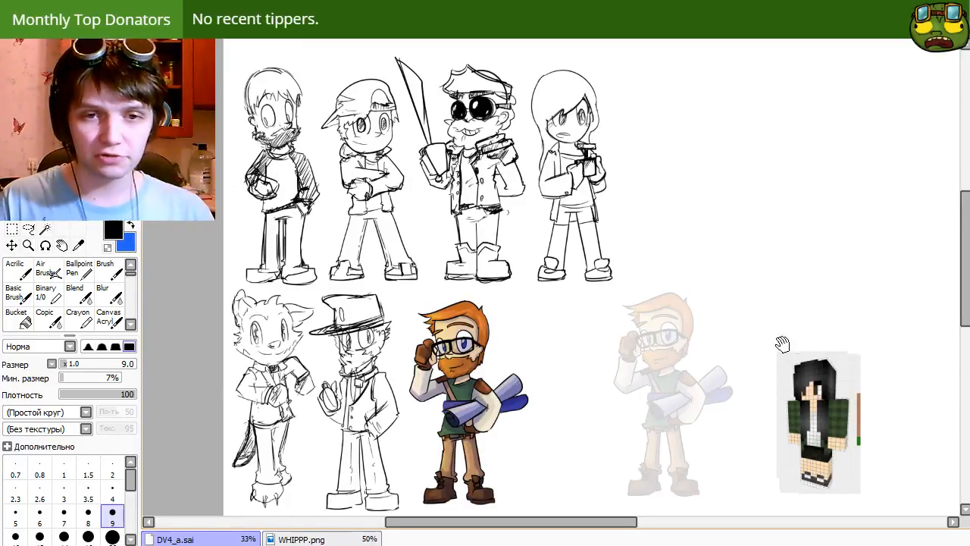
pyautogui.moveTo(667, 375)
pyautogui.mouseDown()
pyautogui.moveTo(710, 402)
pyautogui.moveTo(678, 375)
pyautogui.mouseUp()
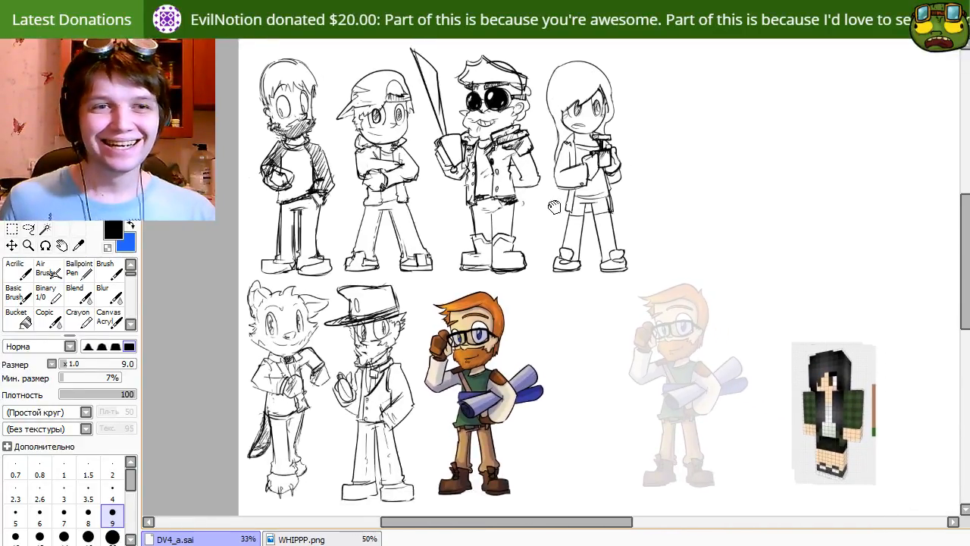
pyautogui.moveTo(551, 215); pyautogui.dragTo(532, 200)
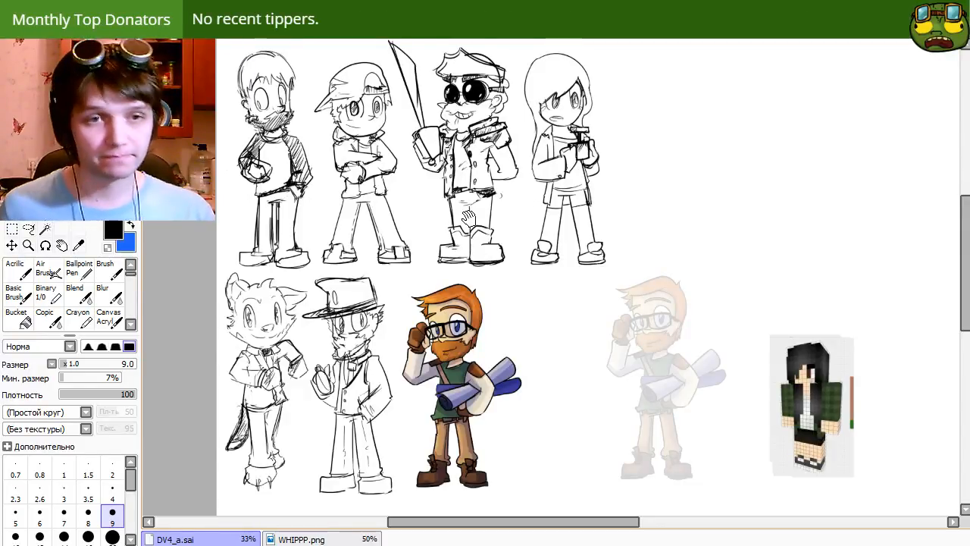
pyautogui.moveTo(470, 218); pyautogui.dragTo(526, 213)
pyautogui.moveTo(754, 210); pyautogui.dragTo(689, 219)
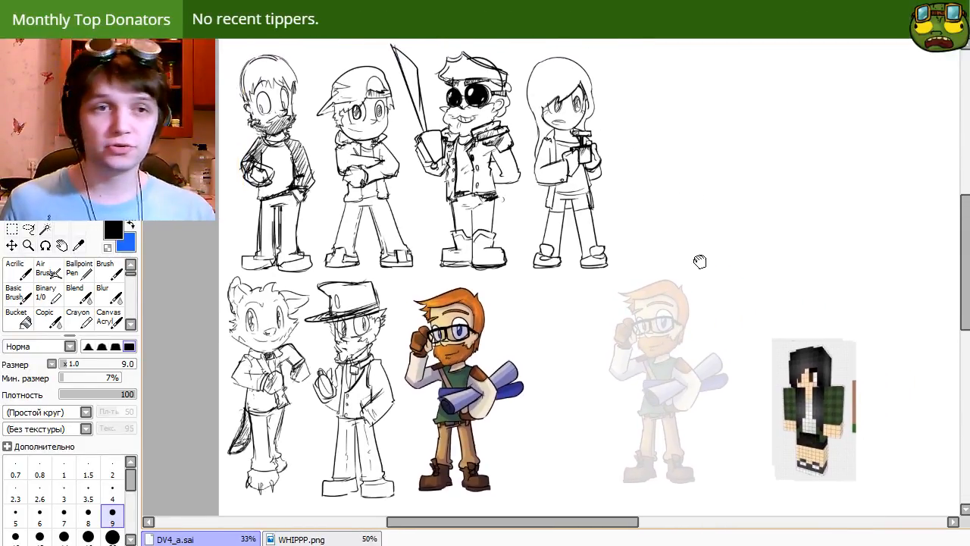
pyautogui.scroll(-2, 679, 261)
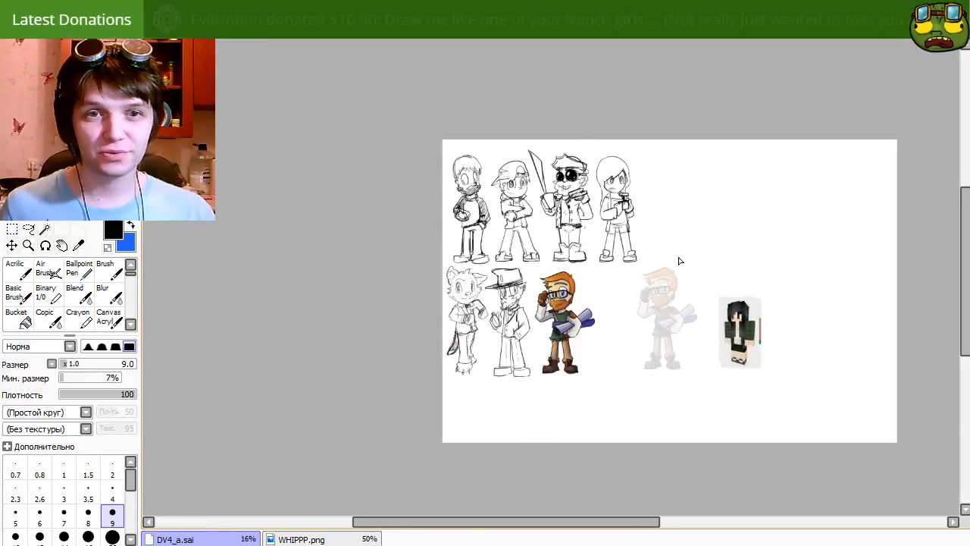
pyautogui.scroll(2, 680, 260)
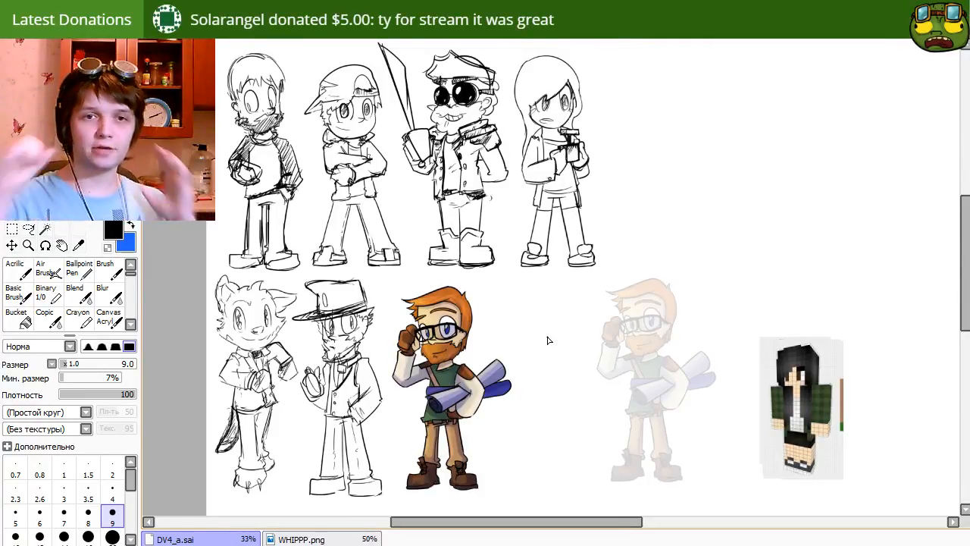
pyautogui.press('Tab')
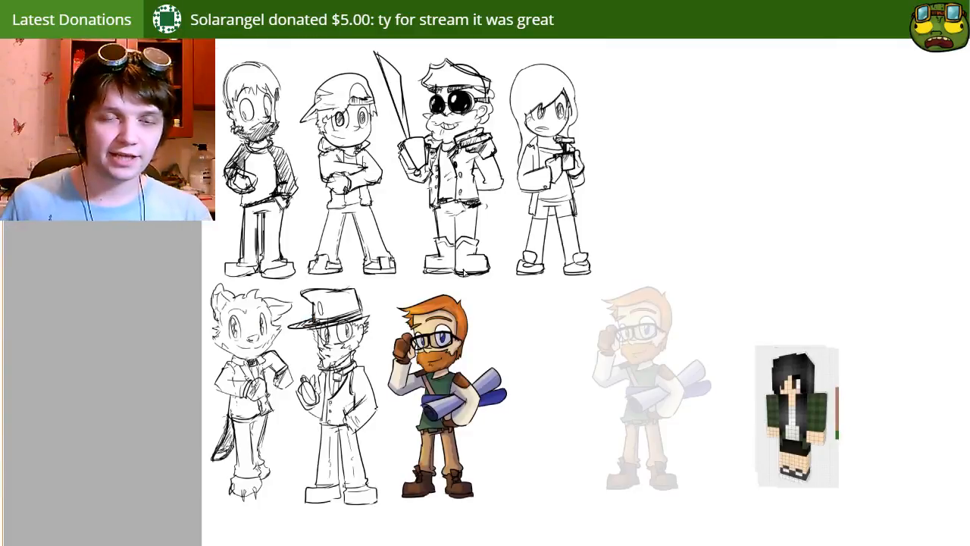
pyautogui.moveTo(350, 272); pyautogui.dragTo(456, 274)
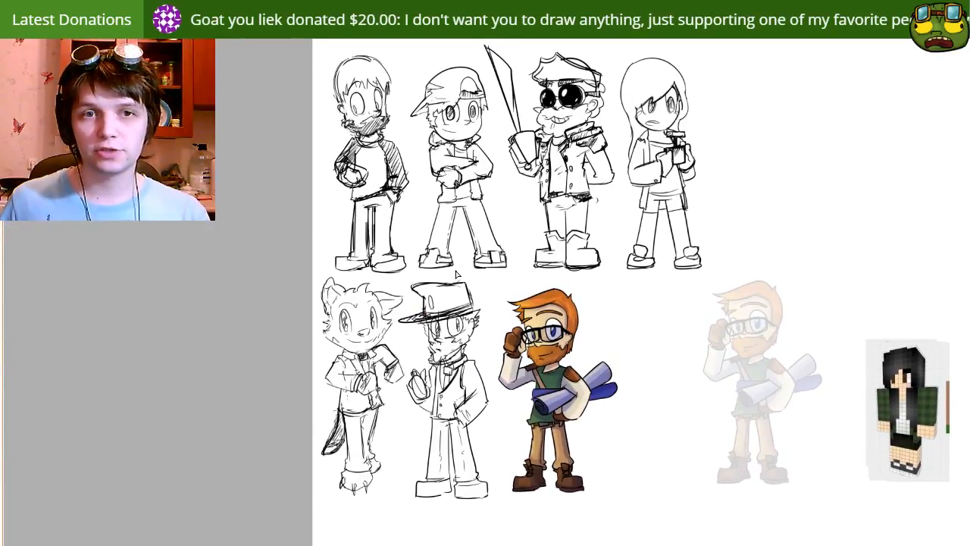
pyautogui.press('Tab')
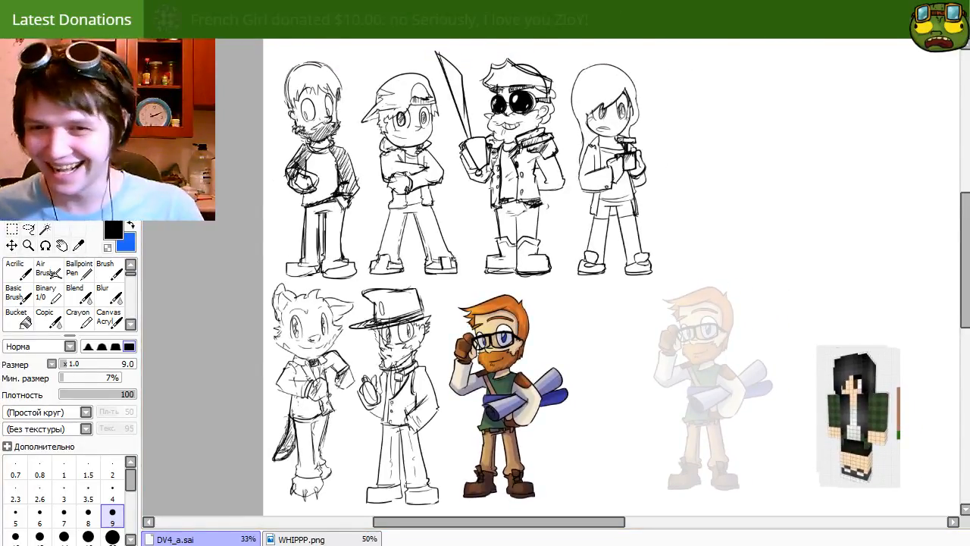
# Move the top-hat and wolf sketches to the end of the upper row and clear away the coloured and faded red-bearded guides.
pyautogui.moveTo(337, 360)
pyautogui.mouseDown()
pyautogui.moveTo(521, 296)
pyautogui.moveTo(644, 131)
pyautogui.mouseUp()
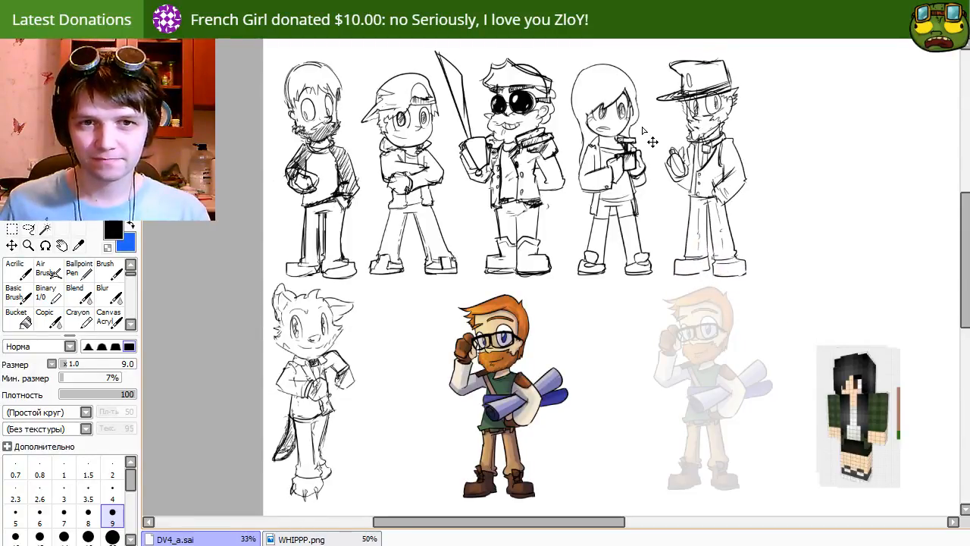
pyautogui.moveTo(339, 401)
pyautogui.mouseDown()
pyautogui.moveTo(650, 310)
pyautogui.moveTo(835, 185)
pyautogui.moveTo(821, 180)
pyautogui.mouseUp()
pyautogui.moveTo(628, 356); pyautogui.dragTo(581, 353)
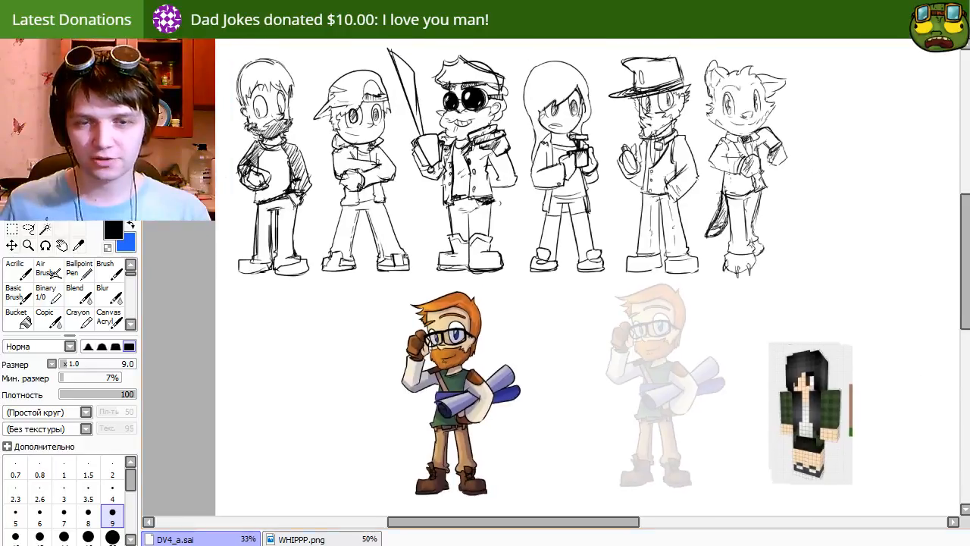
pyautogui.press('Delete')
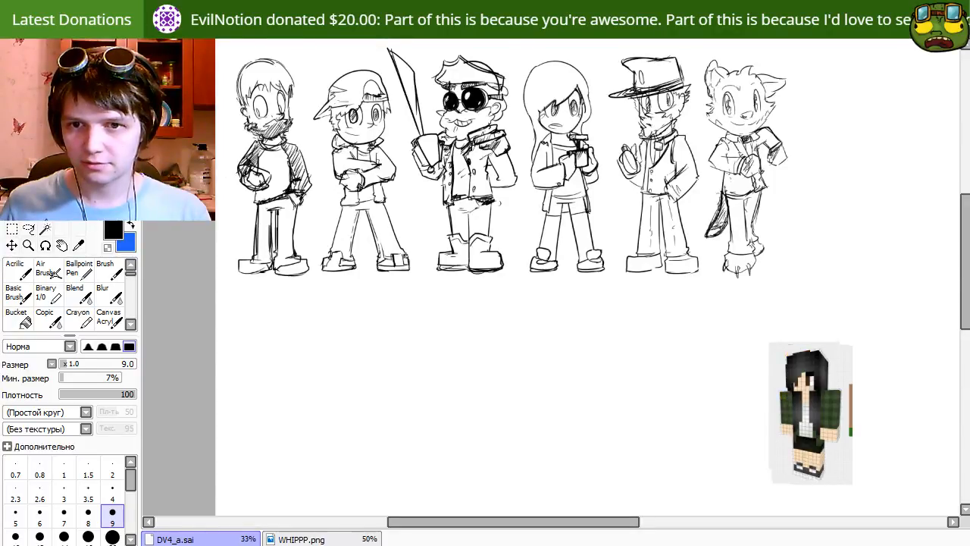
# Place the dark-haired, goggled, red-capped and black-and-white-shirt Minecraft skins beneath their matching character sketches in the upper row.
pyautogui.moveTo(879, 415); pyautogui.dragTo(567, 413)
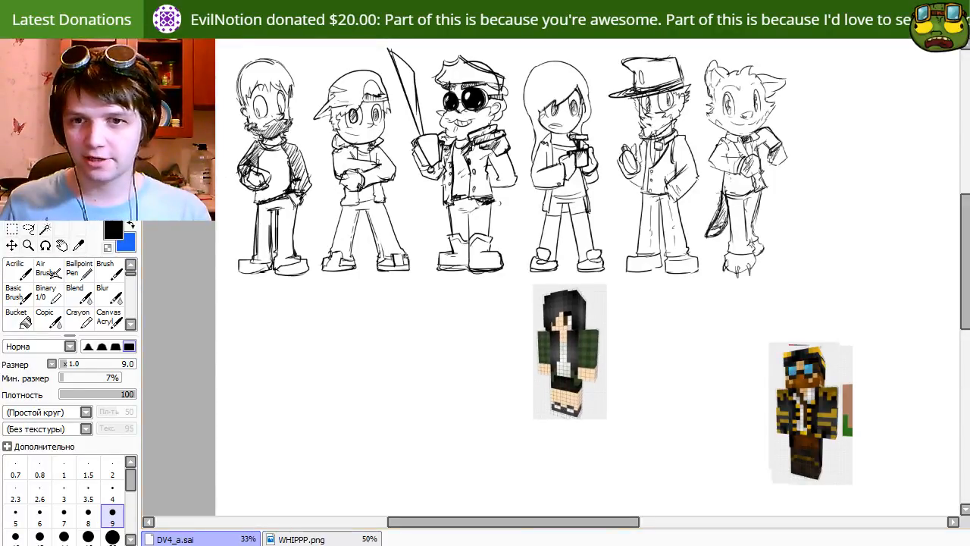
pyautogui.moveTo(879, 421); pyautogui.dragTo(540, 354)
pyautogui.moveTo(771, 426); pyautogui.dragTo(331, 357)
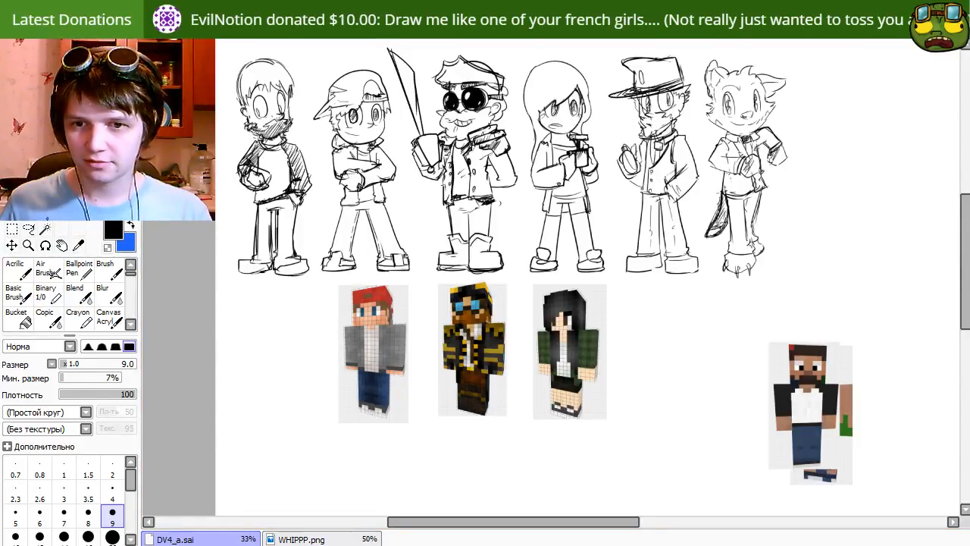
pyautogui.moveTo(844, 426); pyautogui.dragTo(317, 368)
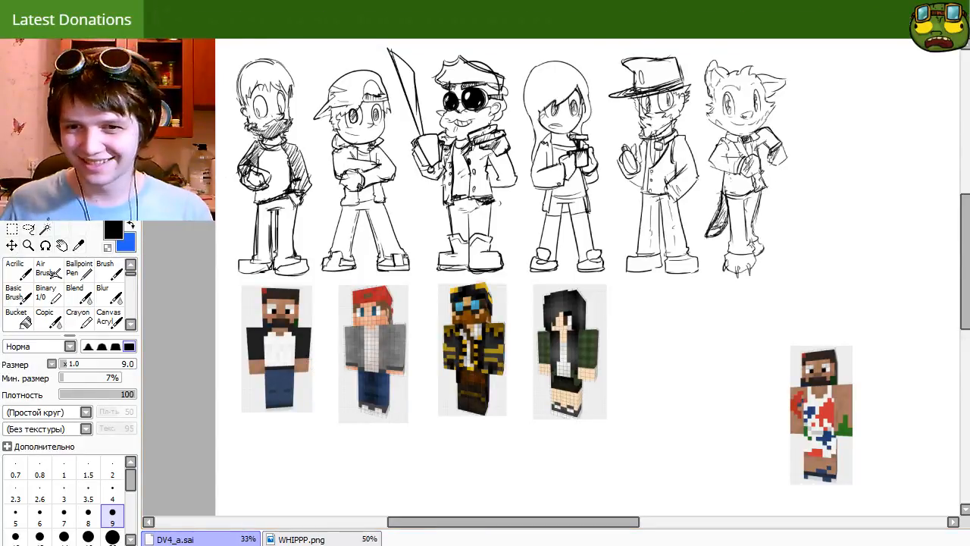
# Remove the leftover floral-outfit skin, then paste the vest-wearing and purple skins beneath the top-hat and wolf sketches.
pyautogui.press('Delete')
pyautogui.hotkey('ctrl', 'v')
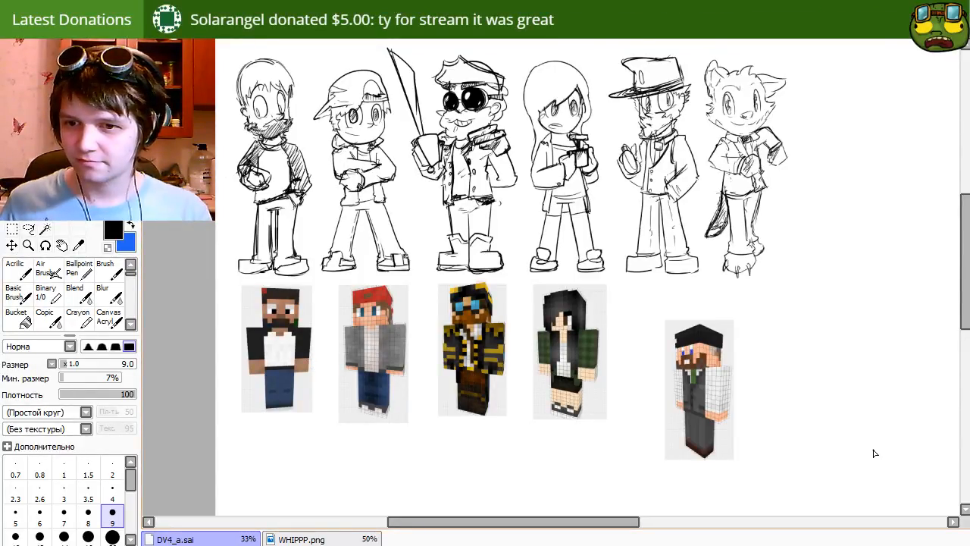
pyautogui.moveTo(861, 459); pyautogui.dragTo(818, 412)
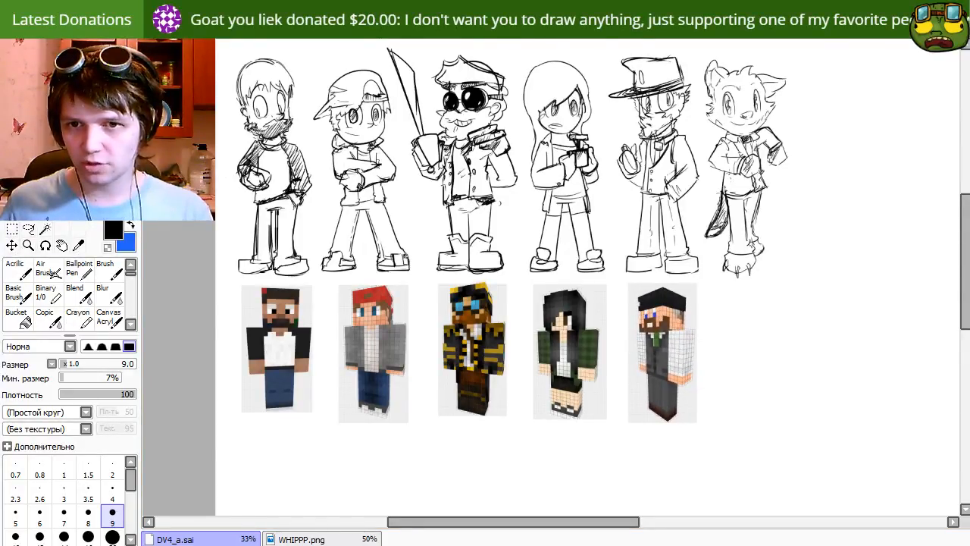
pyautogui.hotkey('ctrl', 'v')
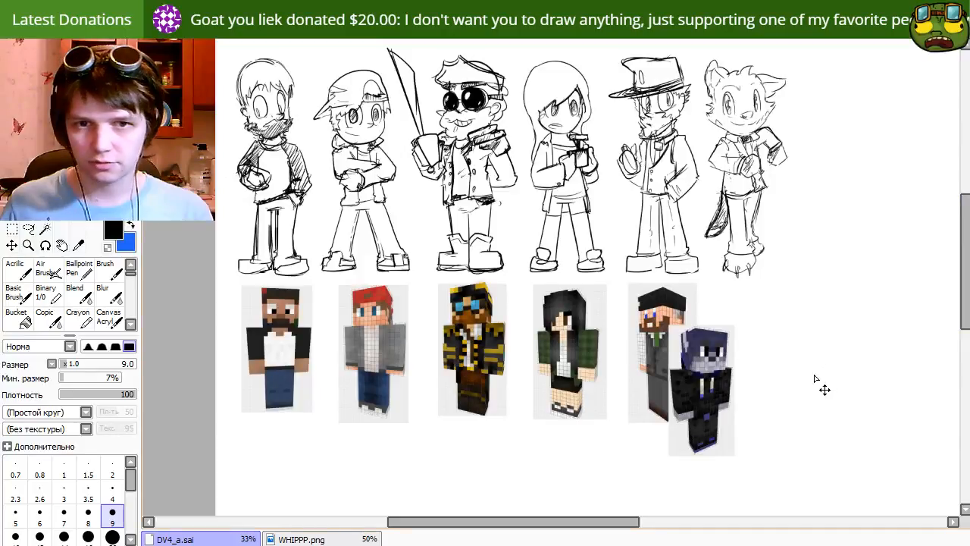
pyautogui.moveTo(764, 409); pyautogui.dragTo(810, 364)
pyautogui.press('Tab')
pyautogui.scroll(1, 573, 246)
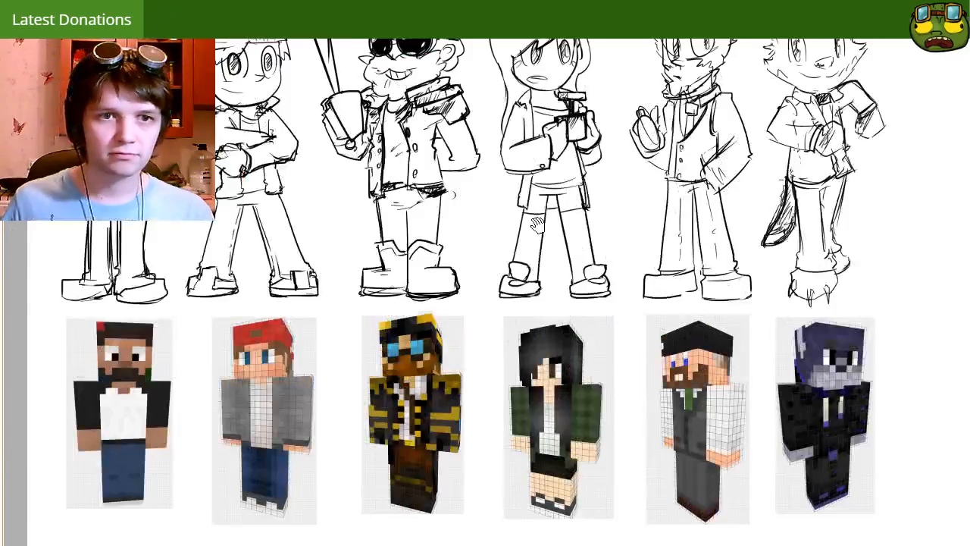
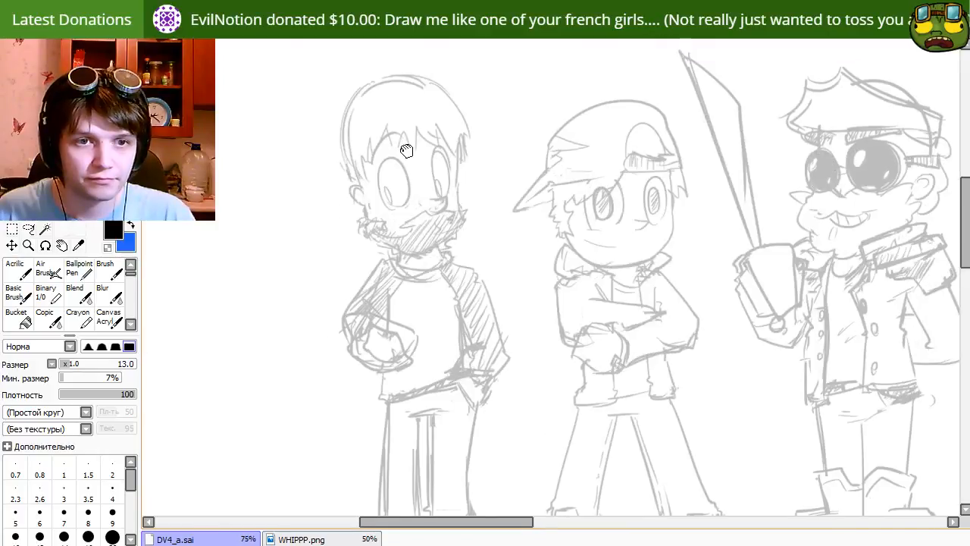
pyautogui.moveTo(393, 145); pyautogui.dragTo(520, 194)
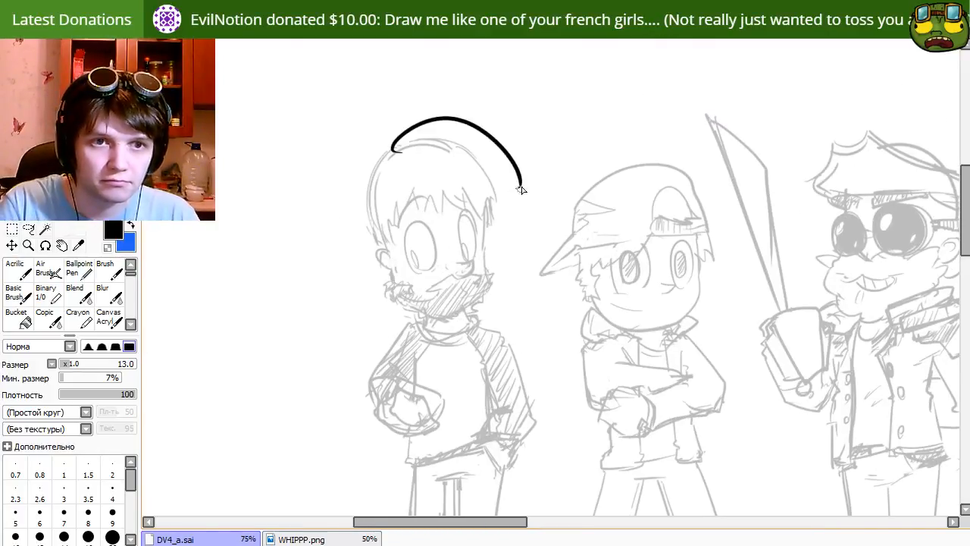
pyautogui.hotkey('ctrl', 'z')
pyautogui.moveTo(393, 145)
pyautogui.mouseDown()
pyautogui.moveTo(495, 200)
pyautogui.moveTo(488, 229)
pyautogui.moveTo(490, 207)
pyautogui.mouseUp()
pyautogui.hotkey('ctrl', 'z')
# Bring back the coloured red-bearded character and place it beside the first bearded sketch as a line-art reference.
pyautogui.moveTo(656, 405); pyautogui.dragTo(474, 75)
pyautogui.moveTo(792, 303); pyautogui.dragTo(351, 275)
pyautogui.moveTo(656, 61); pyautogui.dragTo(772, 163)
pyautogui.scroll(-5, 692, 188)
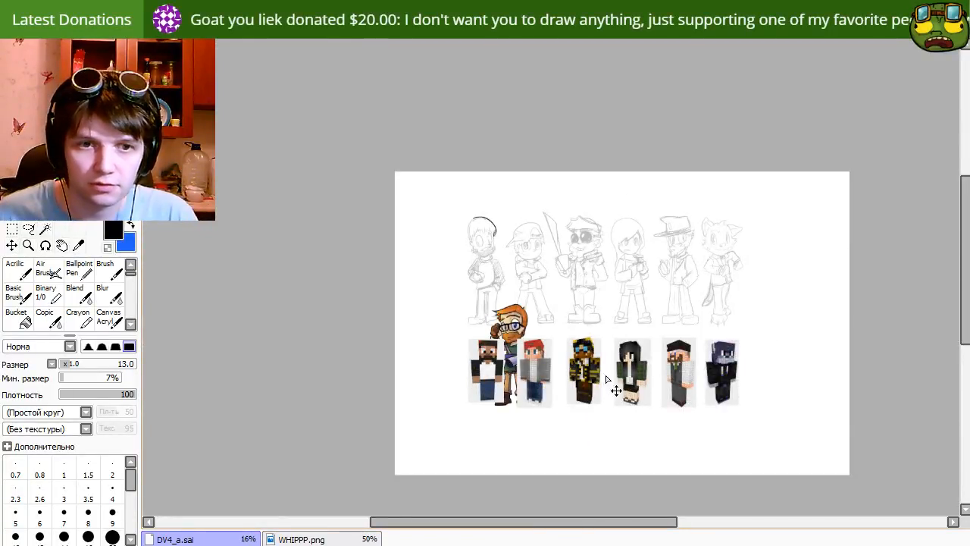
pyautogui.moveTo(625, 390)
pyautogui.mouseDown()
pyautogui.moveTo(552, 407)
pyautogui.moveTo(535, 288)
pyautogui.mouseUp()
pyautogui.scroll(5, 534, 288)
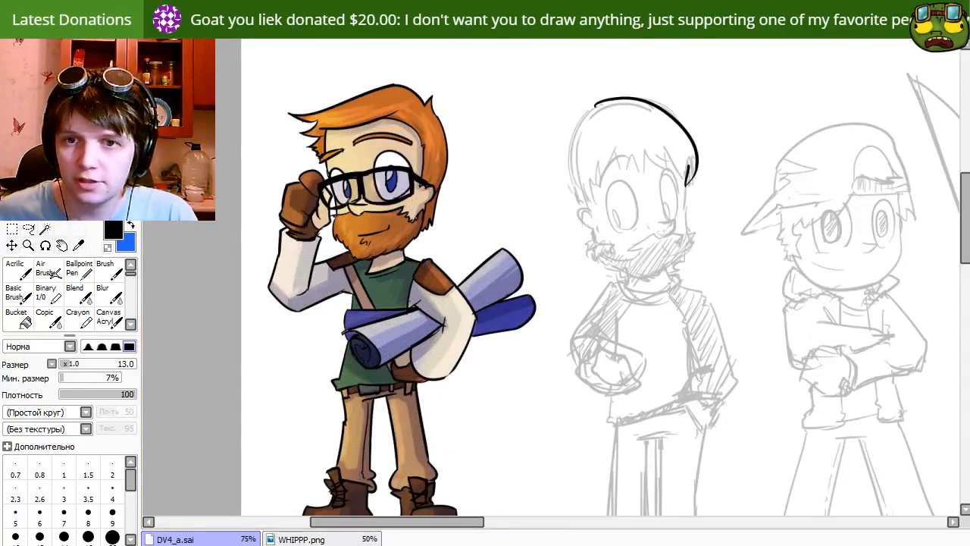
# Remove the thick head stroke and ink the crown and hair tip of the bearded sketch with a size 7 brush.
pyautogui.hotkey('ctrl', 'z')
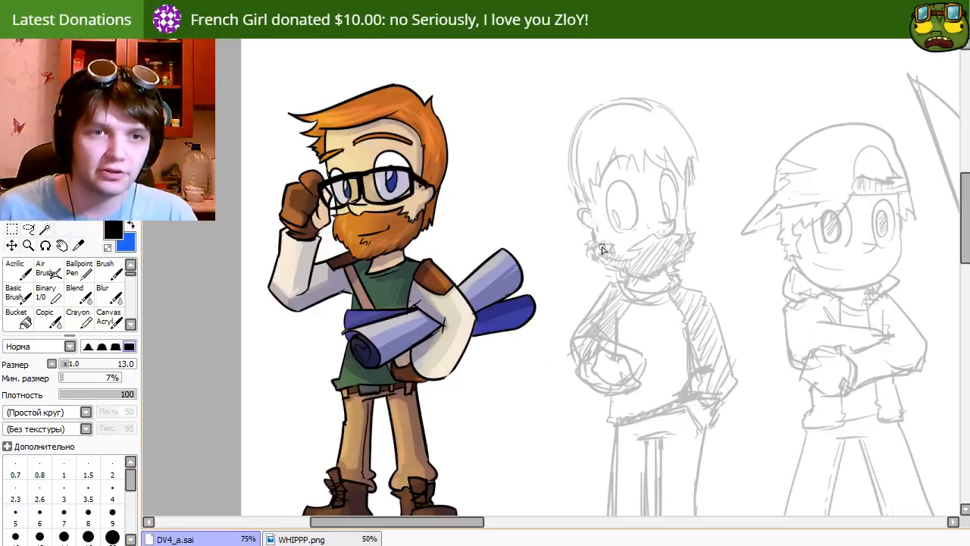
pyautogui.moveTo(623, 113)
pyautogui.mouseDown()
pyautogui.moveTo(610, 101)
pyautogui.moveTo(623, 96)
pyautogui.mouseUp()
pyautogui.moveTo(745, 166); pyautogui.dragTo(651, 182)
pyautogui.moveTo(493, 135)
pyautogui.mouseDown()
pyautogui.moveTo(578, 115)
pyautogui.moveTo(615, 189)
pyautogui.moveTo(603, 196)
pyautogui.mouseUp()
pyautogui.hotkey('ctrl', 'z')
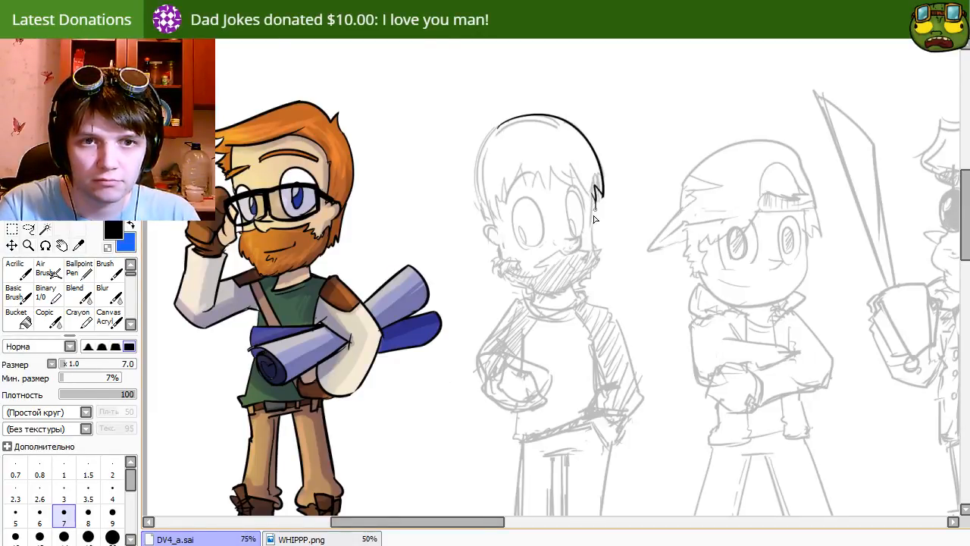
# Ink the side of the bearded character's face down from the hair tip and the curled beard edge there, cleaning up overlaps.
pyautogui.moveTo(593, 225); pyautogui.dragTo(597, 255)
pyautogui.hotkey('ctrl', 'z')
pyautogui.moveTo(595, 195); pyautogui.dragTo(596, 255)
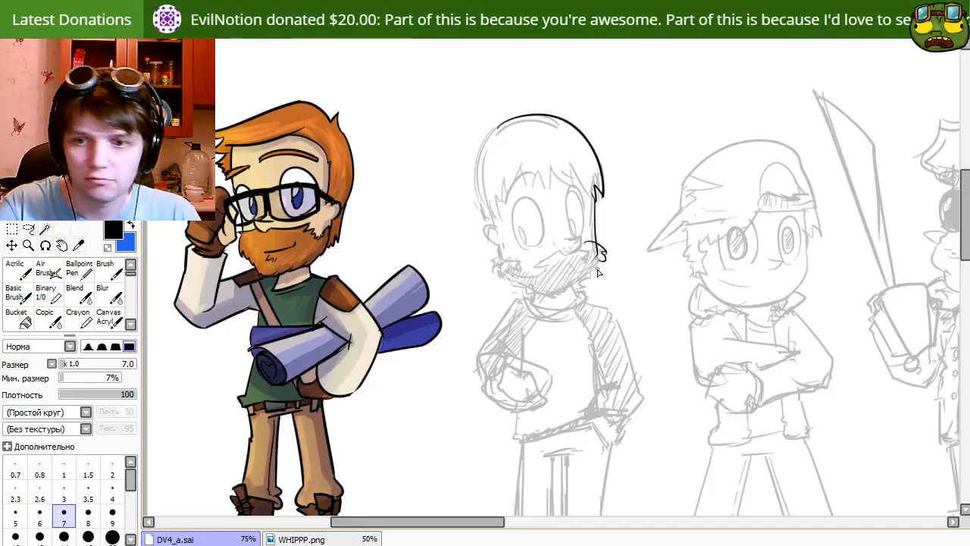
pyautogui.press('e')
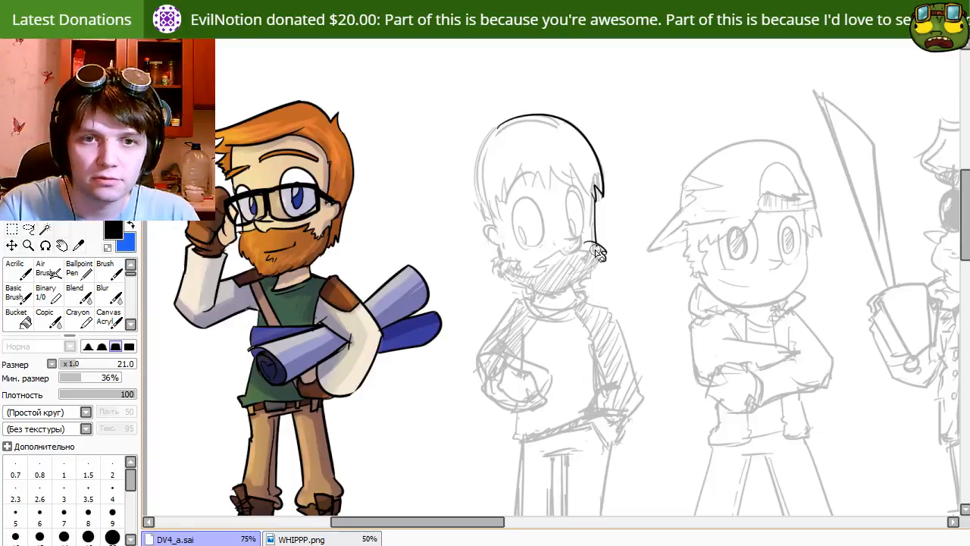
pyautogui.press('e')
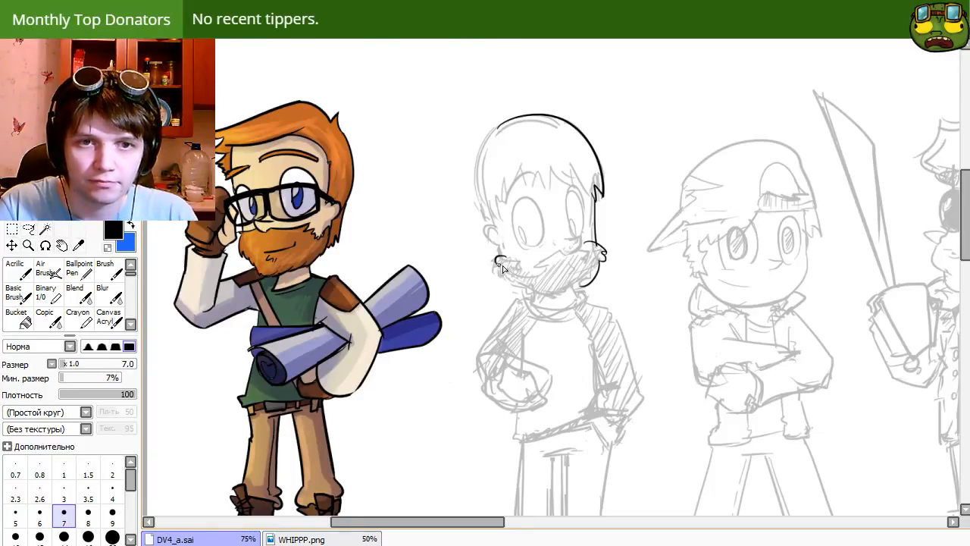
# Ink the tufts on the opposite side of the beard, its wavy lower edge and the start of the moustache line.
pyautogui.hotkey('ctrl', 'z')
pyautogui.moveTo(502, 264); pyautogui.dragTo(507, 275)
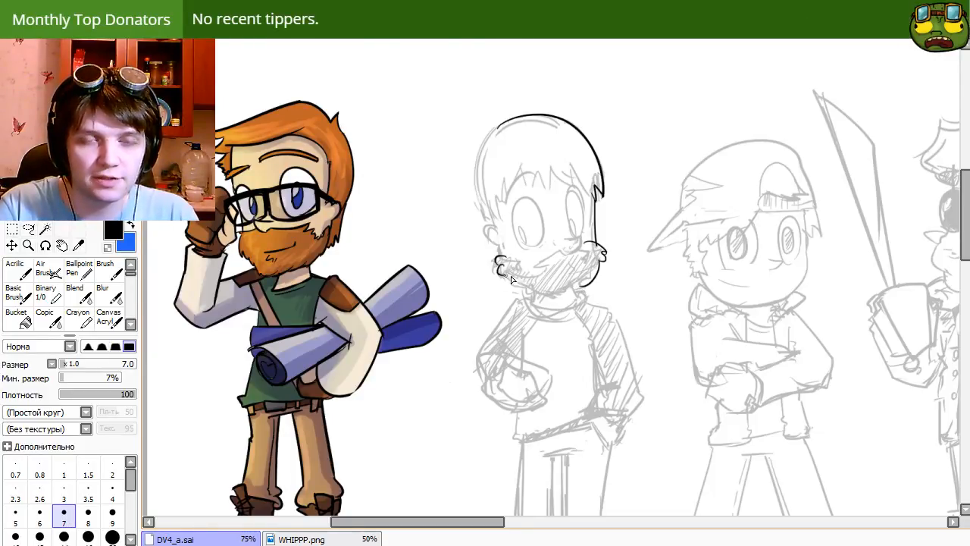
pyautogui.press('e')
pyautogui.press('e')
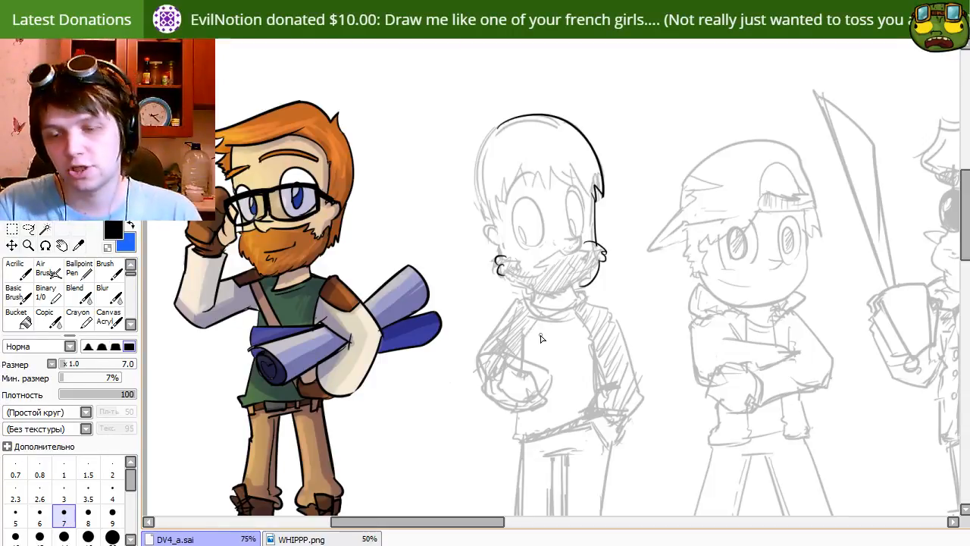
pyautogui.moveTo(512, 289); pyautogui.dragTo(549, 298)
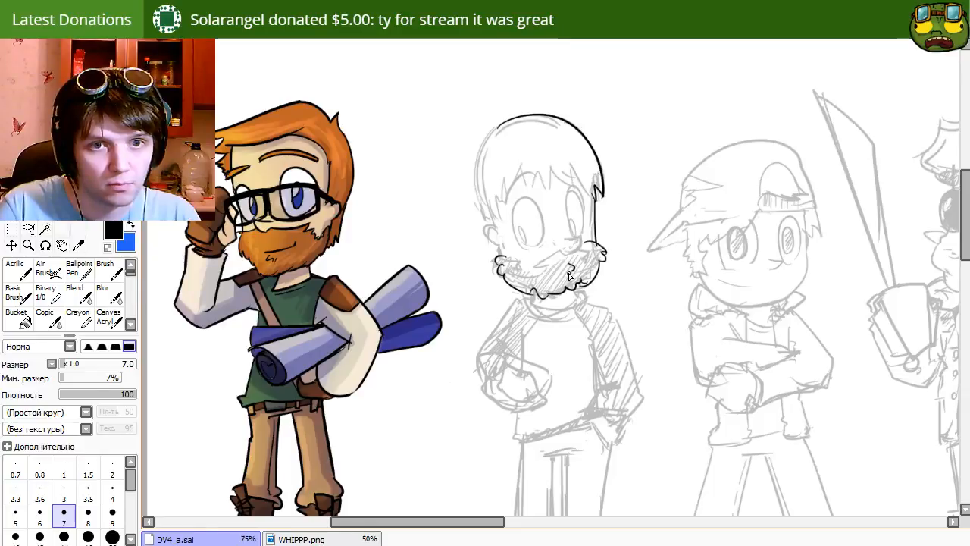
pyautogui.moveTo(570, 253); pyautogui.dragTo(591, 246)
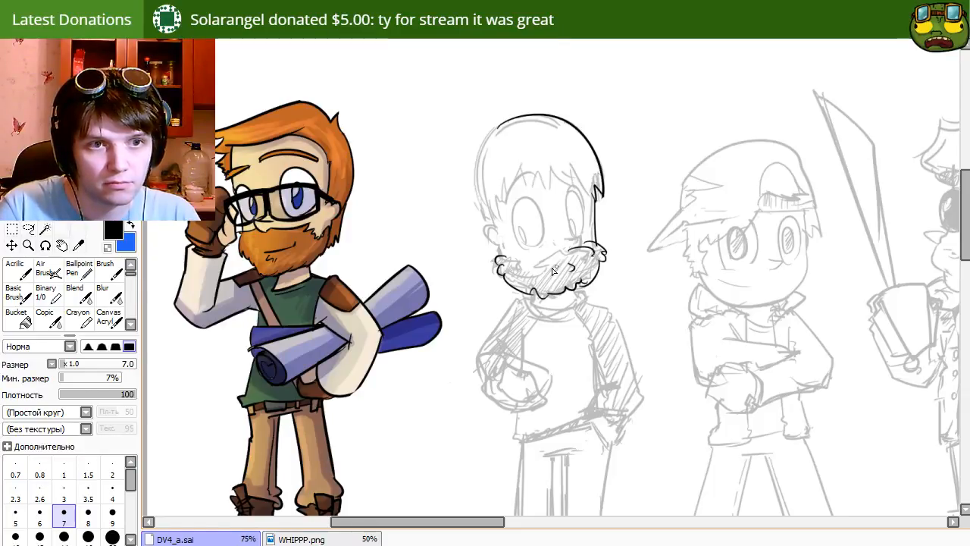
# Ink the remaining upper edge of the beard and erase part of the moustache line to start the nose.
pyautogui.scroll(-5, 553, 269)
pyautogui.scroll(3, 550, 292)
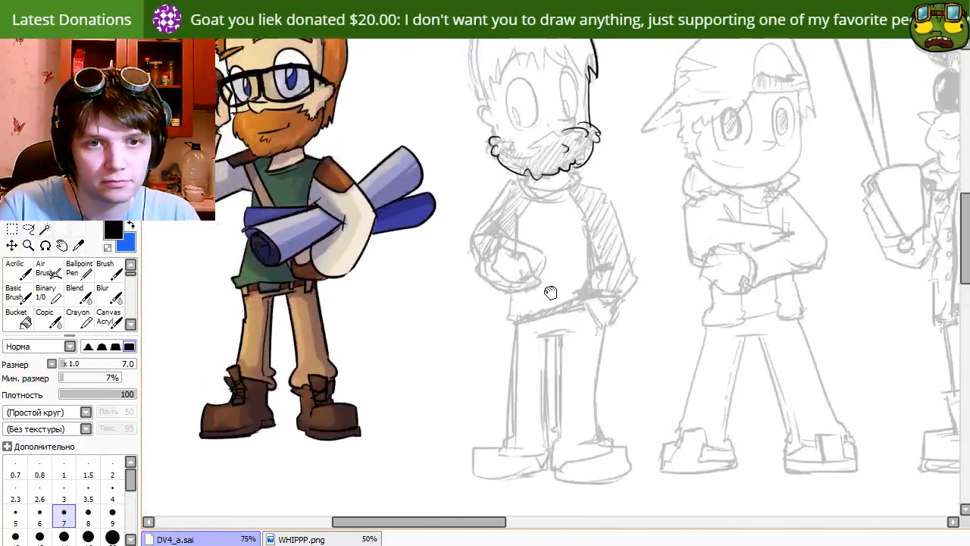
pyautogui.scroll(2, 550, 292)
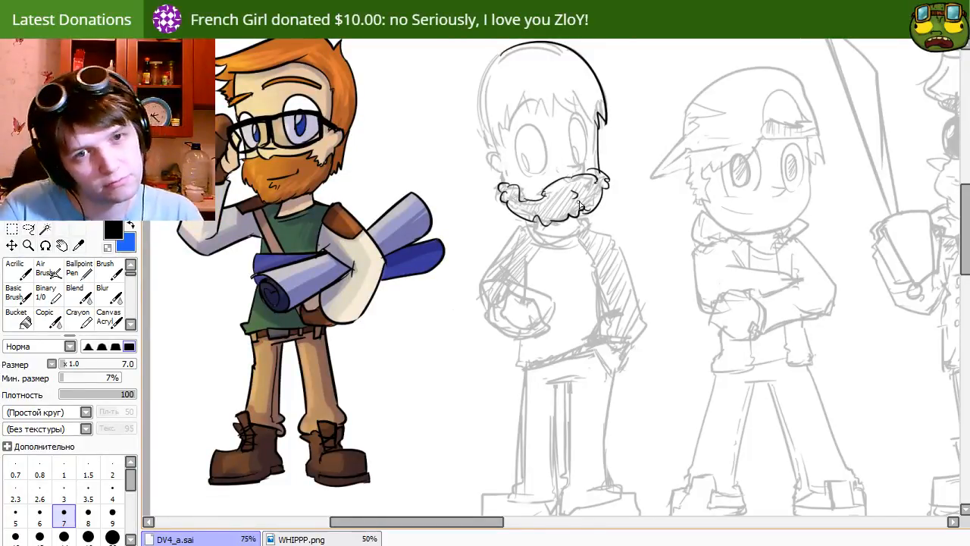
pyautogui.press('e')
pyautogui.moveTo(575, 179)
pyautogui.mouseDown()
pyautogui.moveTo(582, 174)
pyautogui.moveTo(563, 180)
pyautogui.mouseUp()
pyautogui.press('e')
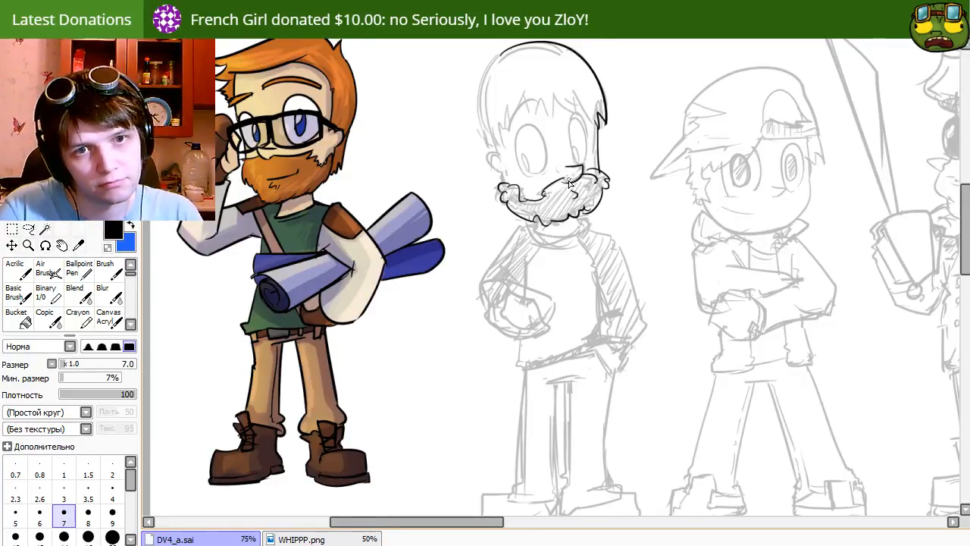
# Ink the bearded character's nose above the moustache and erase the stray line where they meet.
pyautogui.moveTo(524, 219); pyautogui.dragTo(499, 267)
pyautogui.press('e')
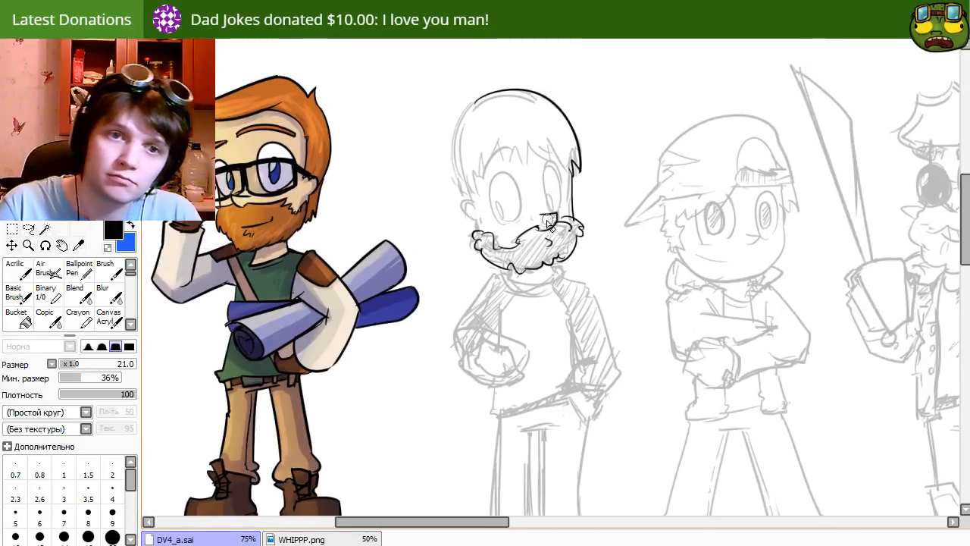
pyautogui.moveTo(544, 226); pyautogui.dragTo(534, 229)
pyautogui.press('e')
pyautogui.press('e')
pyautogui.press('e')
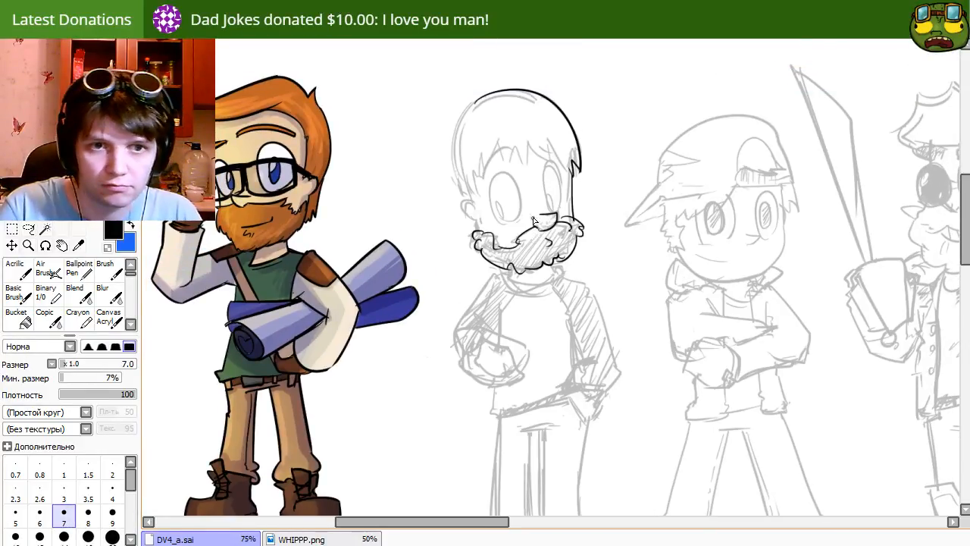
pyautogui.moveTo(534, 220); pyautogui.dragTo(515, 258)
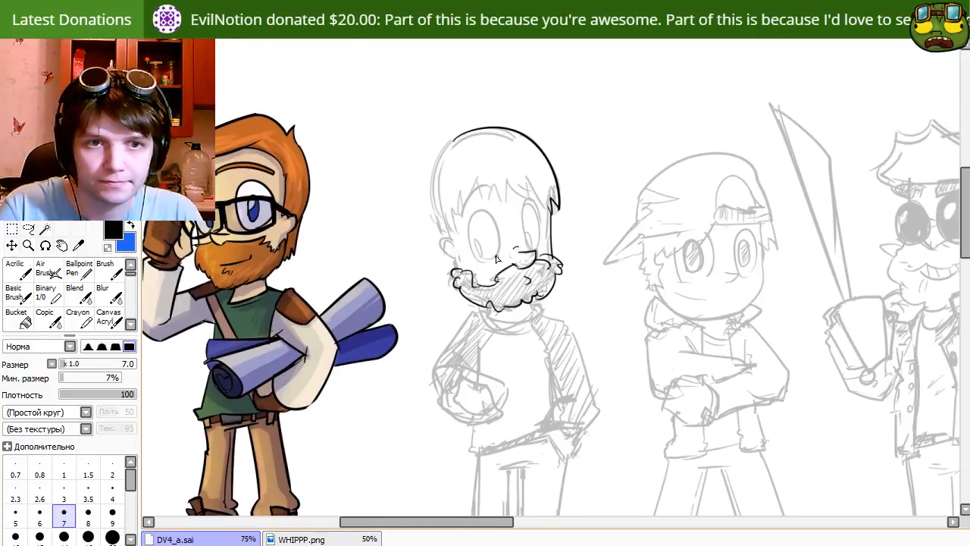
# Ink the remaining side of the bearded character's hair outline from the crown down towards the ear.
pyautogui.moveTo(453, 135)
pyautogui.mouseDown()
pyautogui.moveTo(439, 164)
pyautogui.moveTo(446, 227)
pyautogui.mouseUp()
pyautogui.hotkey('ctrl', 'z')
pyautogui.moveTo(454, 134); pyautogui.dragTo(444, 233)
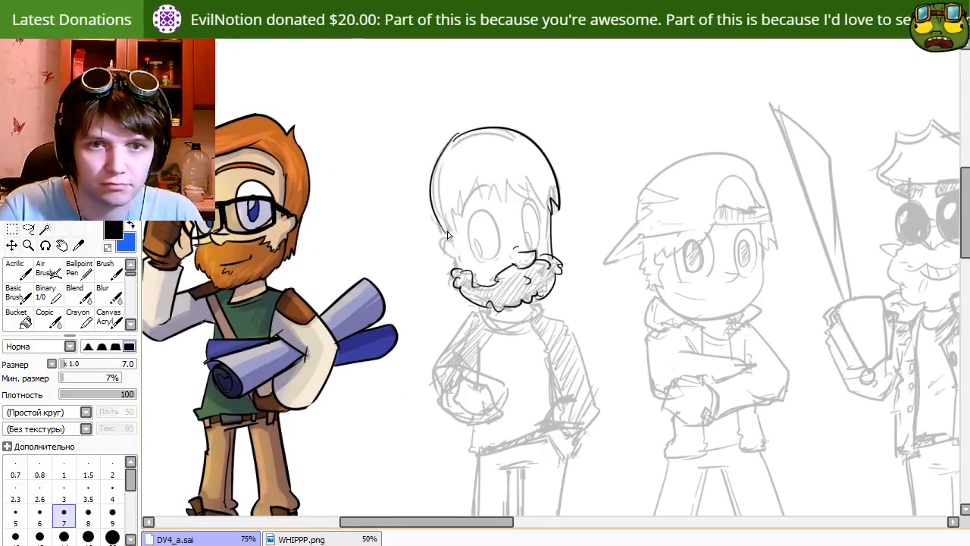
# Ink the bearded character's ear at the end of the hair outline and tidy the join with the eraser.
pyautogui.moveTo(453, 273); pyautogui.dragTo(418, 236)
pyautogui.moveTo(575, 350); pyautogui.dragTo(525, 305)
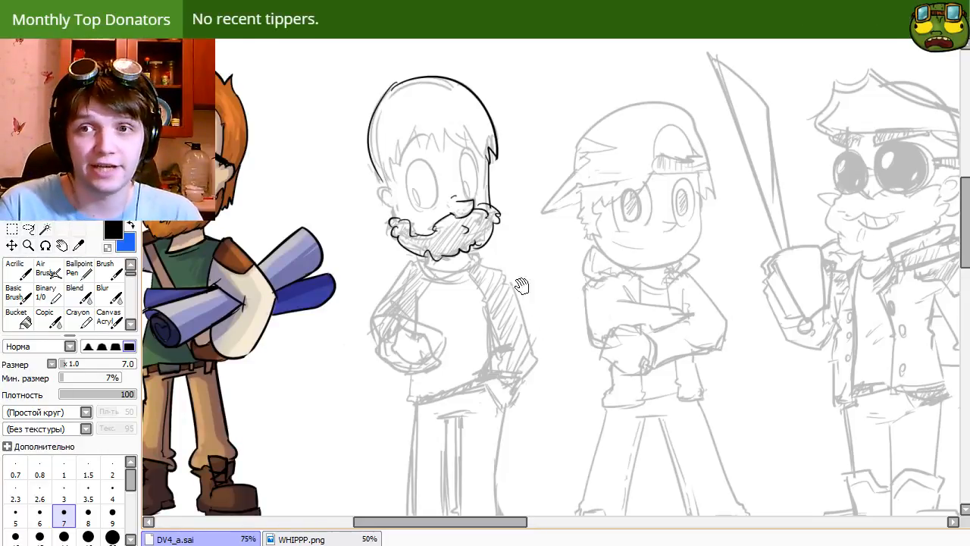
pyautogui.moveTo(420, 115); pyautogui.dragTo(445, 124)
pyautogui.moveTo(415, 203)
pyautogui.mouseDown()
pyautogui.moveTo(395, 202)
pyautogui.moveTo(418, 216)
pyautogui.mouseUp()
pyautogui.hotkey('ctrl', 'z')
pyautogui.hotkey('ctrl', 'z')
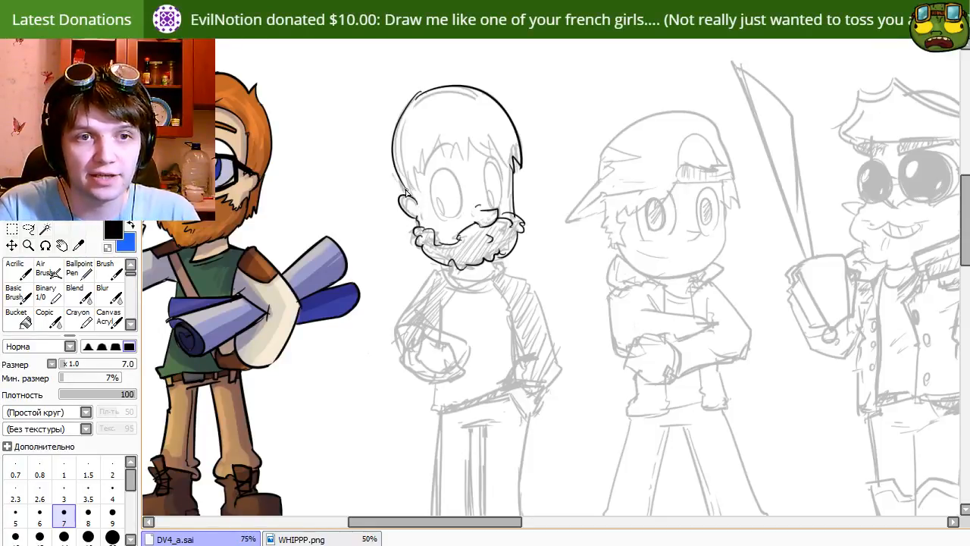
pyautogui.moveTo(397, 179)
pyautogui.mouseDown()
pyautogui.moveTo(410, 214)
pyautogui.moveTo(410, 200)
pyautogui.mouseUp()
pyautogui.press('e')
pyautogui.press('n')
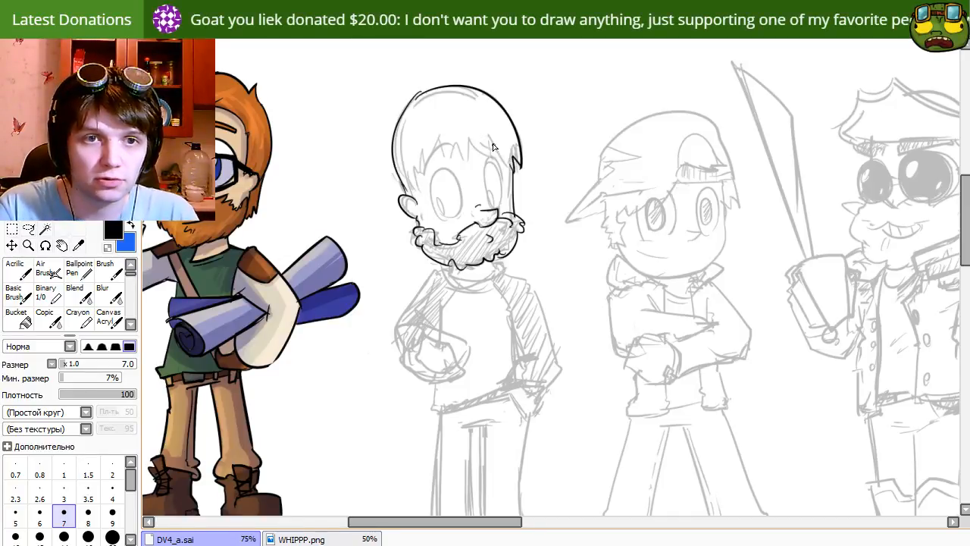
# Ink the pointed strands of the fringe from the far temple towards the middle of the forehead.
pyautogui.moveTo(488, 130); pyautogui.dragTo(510, 172)
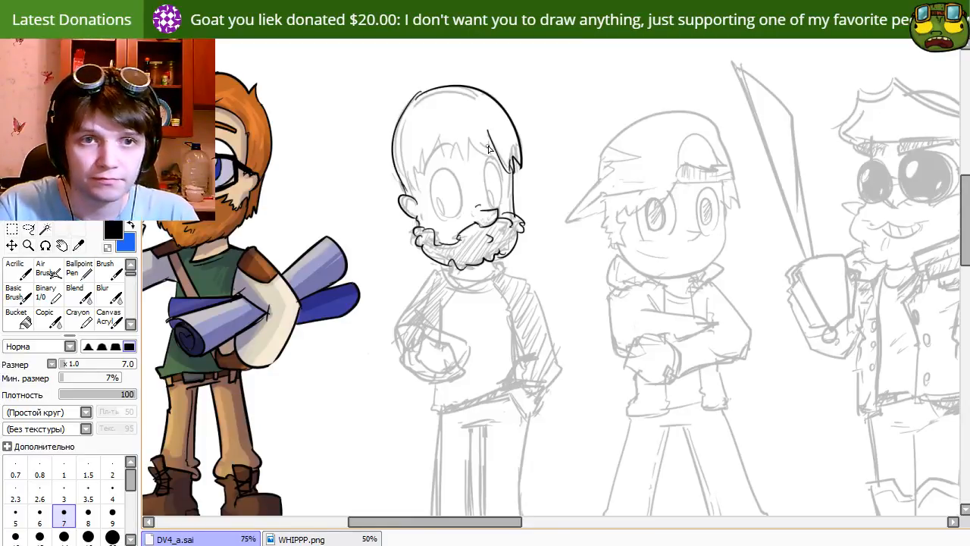
pyautogui.moveTo(488, 127)
pyautogui.mouseDown()
pyautogui.moveTo(485, 161)
pyautogui.moveTo(464, 149)
pyautogui.mouseUp()
pyautogui.hotkey('ctrl', 'z')
pyautogui.hotkey('ctrl', 'z')
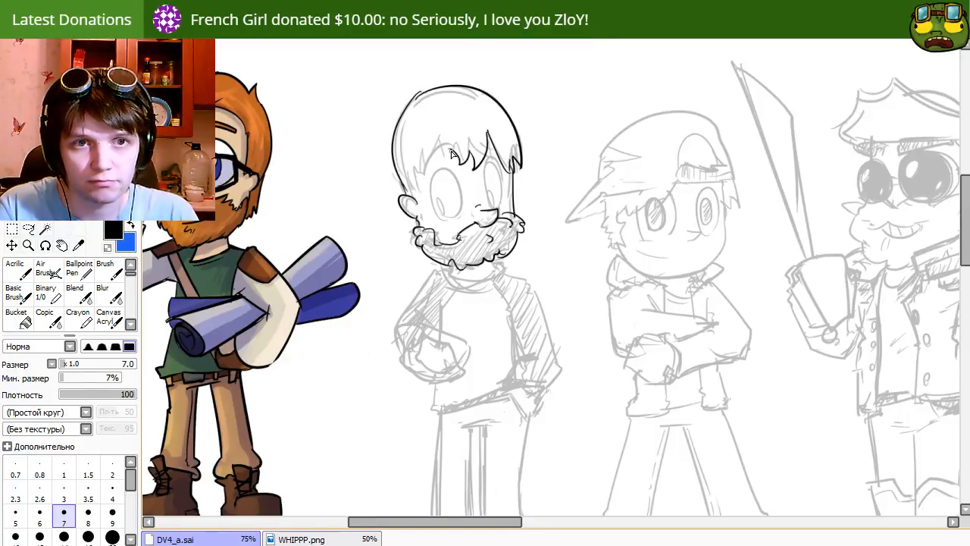
# Ink the remaining fringe strands and the larger, nearer oval eye with its narrow pupil.
pyautogui.moveTo(467, 159)
pyautogui.mouseDown()
pyautogui.moveTo(444, 152)
pyautogui.moveTo(449, 138)
pyautogui.moveTo(450, 156)
pyautogui.moveTo(431, 170)
pyautogui.moveTo(449, 147)
pyautogui.moveTo(420, 198)
pyautogui.moveTo(457, 203)
pyautogui.mouseUp()
pyautogui.hotkey('ctrl', 'z')
pyautogui.hotkey('ctrl', 'z')
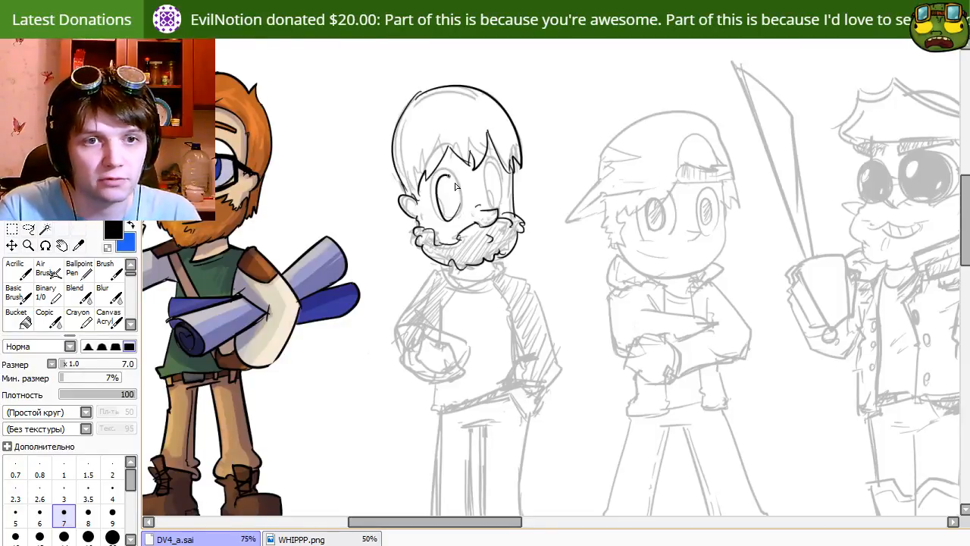
pyautogui.hotkey('ctrl', 'z')
pyautogui.hotkey('ctrl', 'z')
pyautogui.moveTo(435, 176)
pyautogui.mouseDown()
pyautogui.moveTo(456, 209)
pyautogui.moveTo(436, 215)
pyautogui.moveTo(445, 235)
pyautogui.moveTo(450, 175)
pyautogui.moveTo(453, 244)
pyautogui.moveTo(458, 180)
pyautogui.moveTo(455, 196)
pyautogui.moveTo(431, 177)
pyautogui.moveTo(447, 212)
pyautogui.mouseUp()
pyautogui.hotkey('ctrl', 'z')
pyautogui.hotkey('ctrl', 'z')
pyautogui.hotkey('ctrl', 'z')
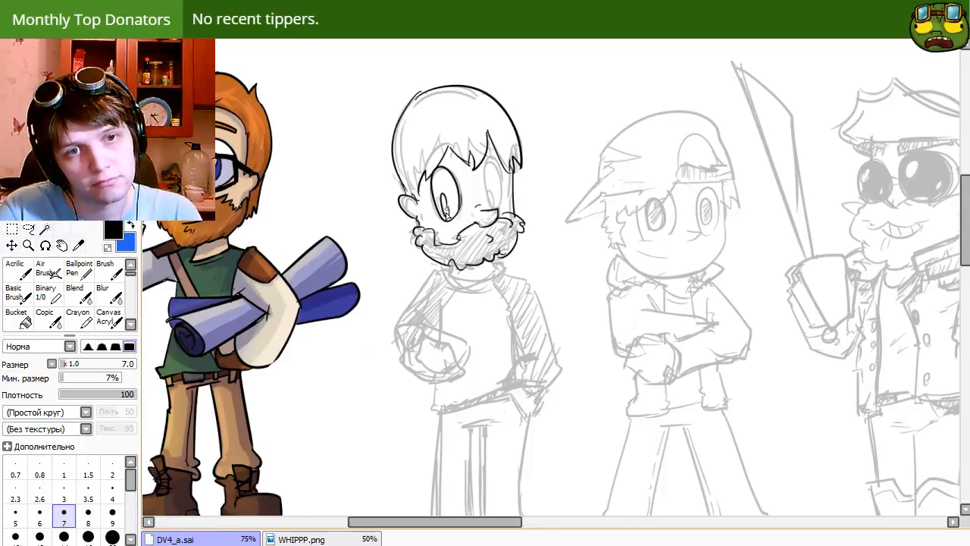
pyautogui.hotkey('ctrl', 'z')
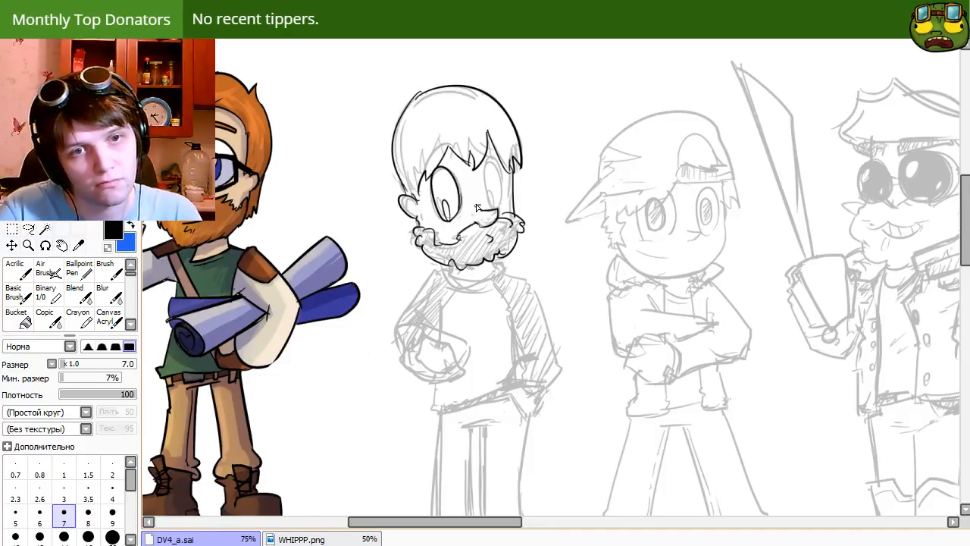
# Ink the farther oval eye with its pupil and both eyebrows across the fringe.
pyautogui.moveTo(489, 169)
pyautogui.mouseDown()
pyautogui.moveTo(502, 211)
pyautogui.moveTo(496, 204)
pyautogui.mouseUp()
pyautogui.hotkey('ctrl', 'z')
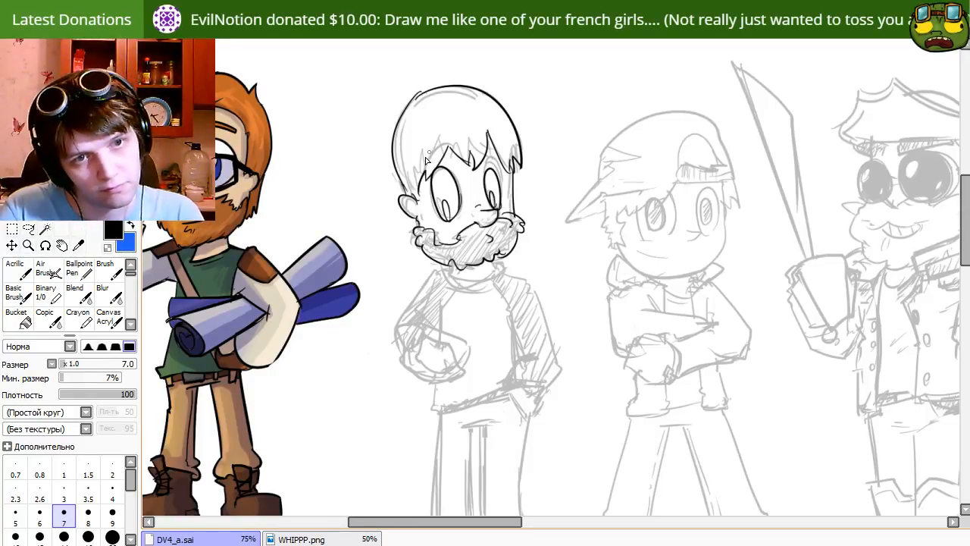
pyautogui.moveTo(426, 168); pyautogui.dragTo(460, 167)
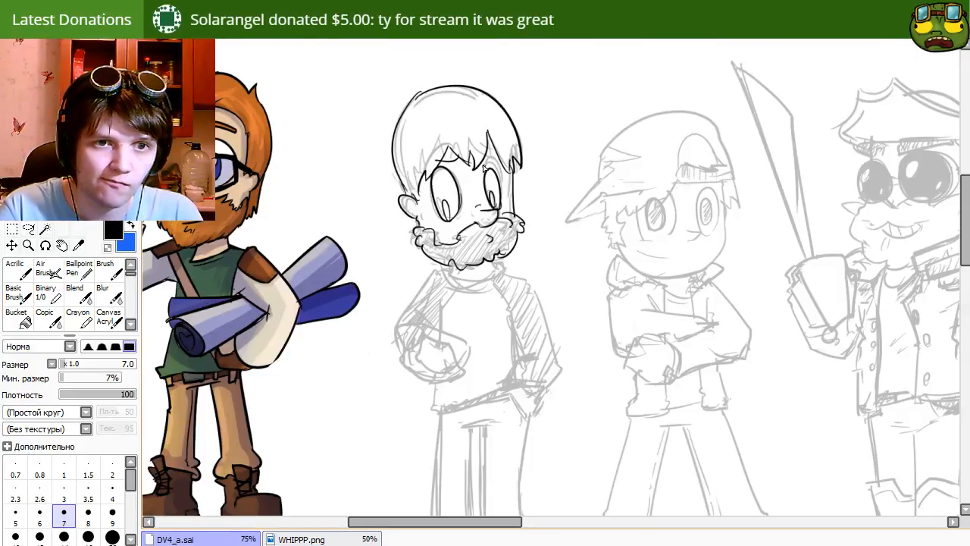
pyautogui.moveTo(476, 156)
pyautogui.mouseDown()
pyautogui.moveTo(497, 147)
pyautogui.moveTo(510, 163)
pyautogui.mouseUp()
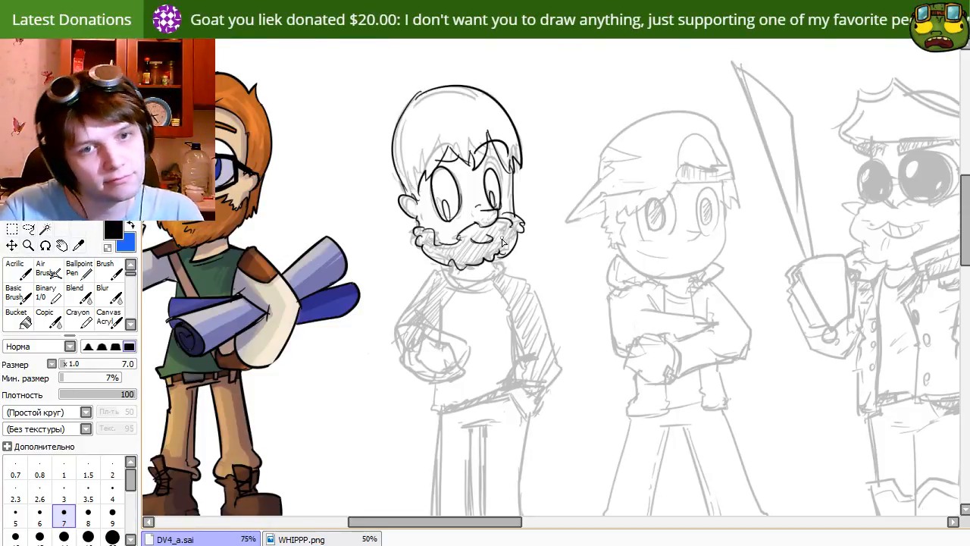
# Ink the small far ear beside the face edge and the start of the neck under the beard.
pyautogui.moveTo(500, 300); pyautogui.dragTo(477, 258)
pyautogui.moveTo(506, 312)
pyautogui.mouseDown()
pyautogui.moveTo(537, 318)
pyautogui.moveTo(554, 368)
pyautogui.moveTo(550, 348)
pyautogui.moveTo(578, 372)
pyautogui.mouseUp()
pyautogui.moveTo(486, 339)
pyautogui.mouseDown()
pyautogui.moveTo(512, 347)
pyautogui.moveTo(503, 351)
pyautogui.mouseUp()
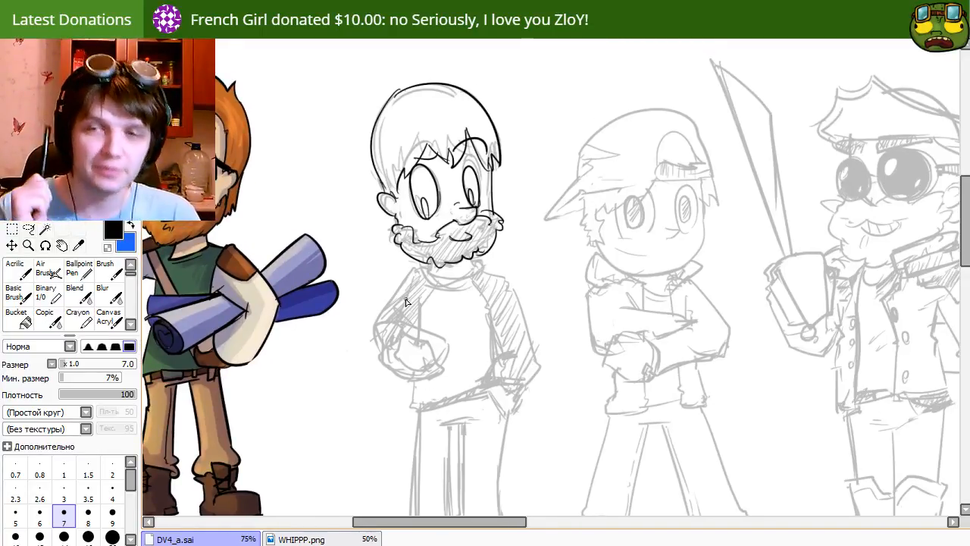
pyautogui.moveTo(451, 317); pyautogui.dragTo(506, 369)
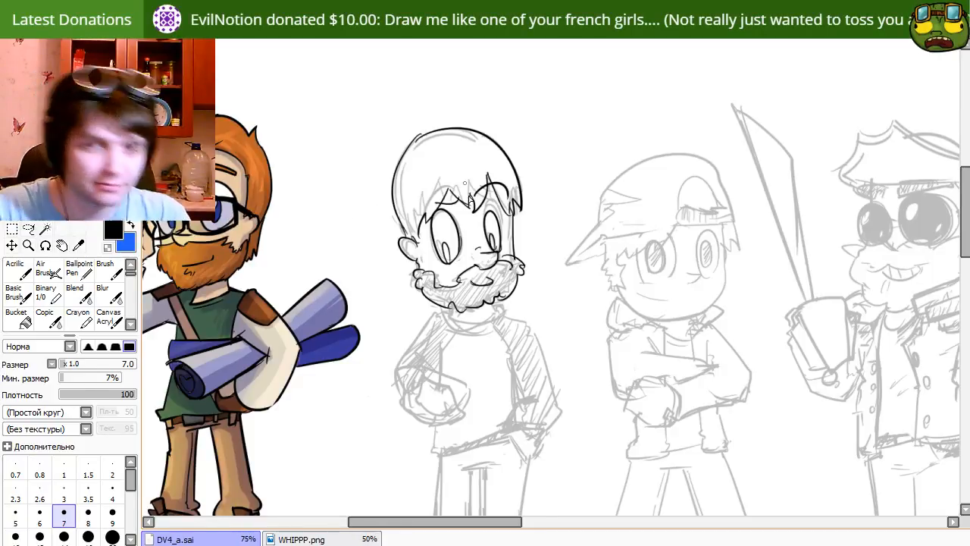
pyautogui.moveTo(452, 300); pyautogui.dragTo(471, 310)
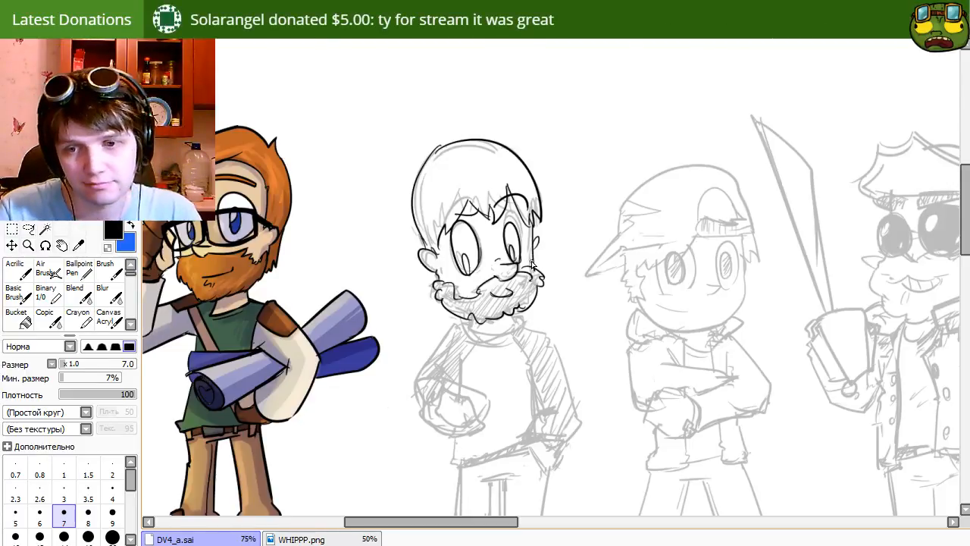
pyautogui.scroll(-2, 500, 278)
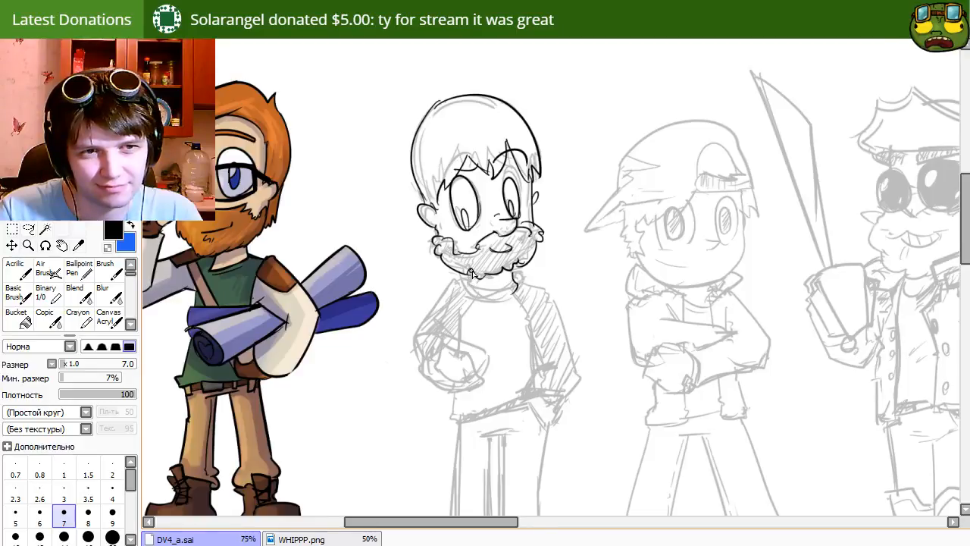
# Set the brush size to 8 and ink the bearded character's collar, far shoulder, outer sleeve and the forearm reaching the pocket.
pyautogui.moveTo(467, 289)
pyautogui.mouseDown()
pyautogui.moveTo(518, 283)
pyautogui.moveTo(517, 293)
pyautogui.moveTo(524, 281)
pyautogui.moveTo(516, 284)
pyautogui.moveTo(540, 289)
pyautogui.moveTo(585, 380)
pyautogui.mouseUp()
pyautogui.hotkey('ctrl', 'z')
pyautogui.hotkey('ctrl', 'z')
pyautogui.press('e')
pyautogui.press('b')
pyautogui.press('[')
pyautogui.hotkey('ctrl', 'z')
pyautogui.press(']')
pyautogui.press(']')
pyautogui.hotkey('ctrl', 'z')
pyautogui.moveTo(538, 286)
pyautogui.mouseDown()
pyautogui.moveTo(579, 374)
pyautogui.moveTo(549, 402)
pyautogui.moveTo(554, 423)
pyautogui.moveTo(553, 393)
pyautogui.mouseUp()
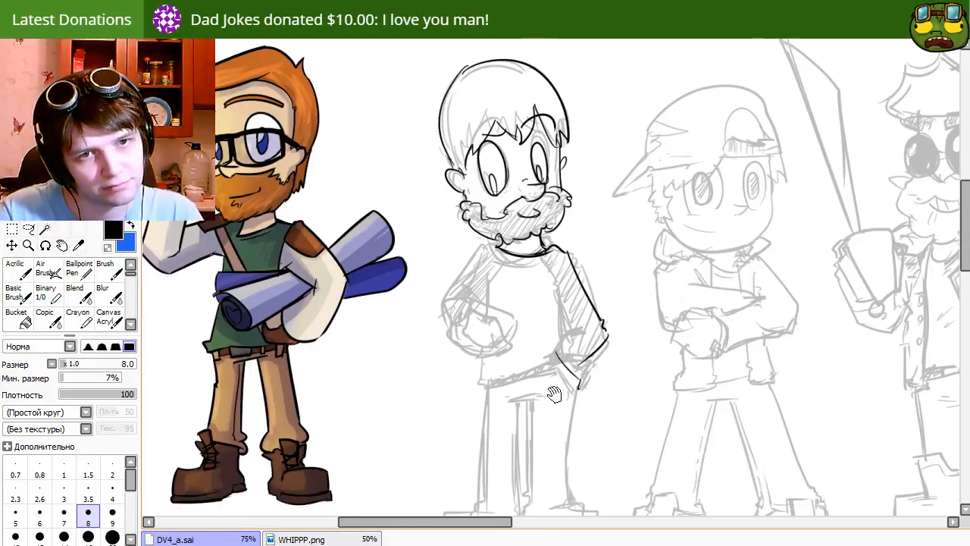
# Ink the nearer trouser leg's outer edge from the waist down and its hem above the shoe.
pyautogui.moveTo(483, 370)
pyautogui.mouseDown()
pyautogui.moveTo(503, 477)
pyautogui.moveTo(488, 479)
pyautogui.moveTo(500, 412)
pyautogui.mouseUp()
pyautogui.hotkey('ctrl', 'z')
pyautogui.moveTo(490, 325); pyautogui.dragTo(497, 436)
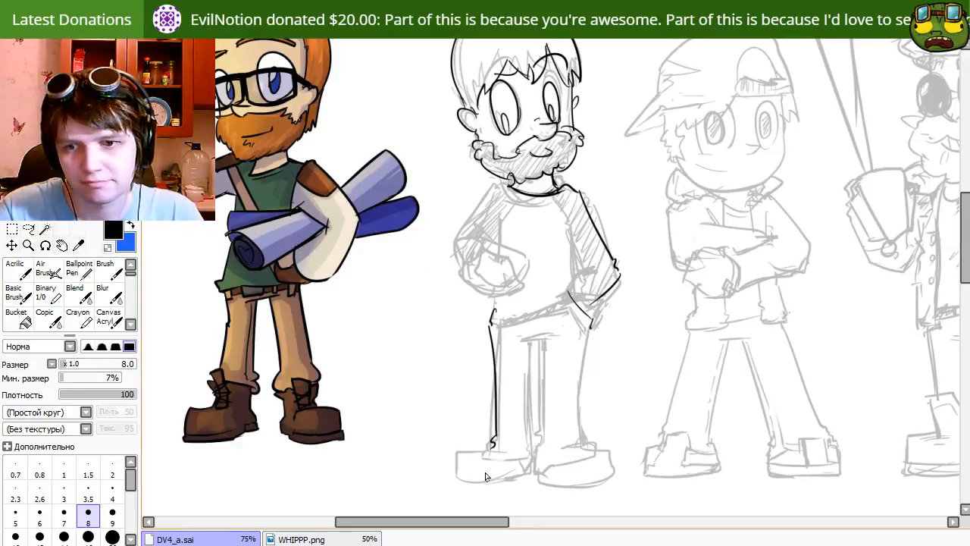
pyautogui.moveTo(489, 385); pyautogui.dragTo(505, 440)
pyautogui.scroll(-1, 505, 430)
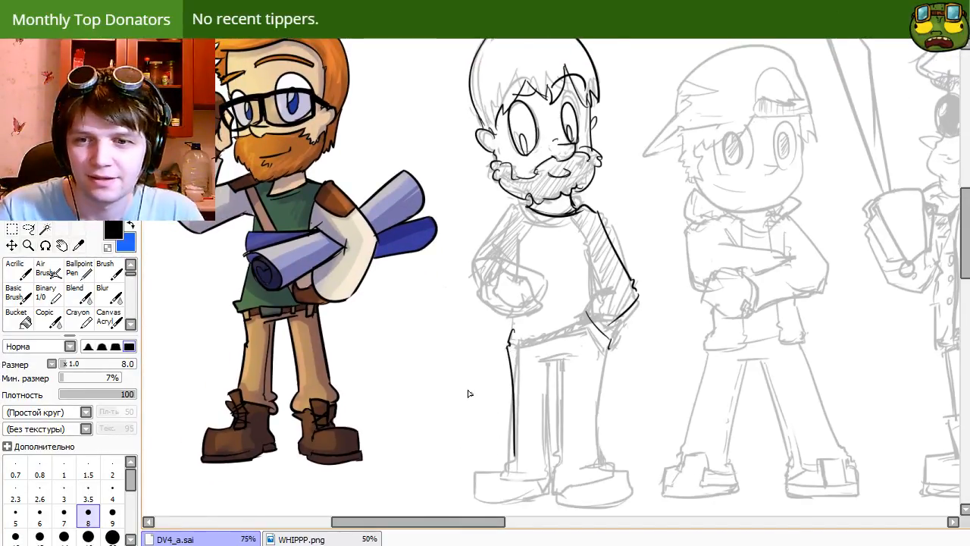
pyautogui.scroll(-1, 506, 416)
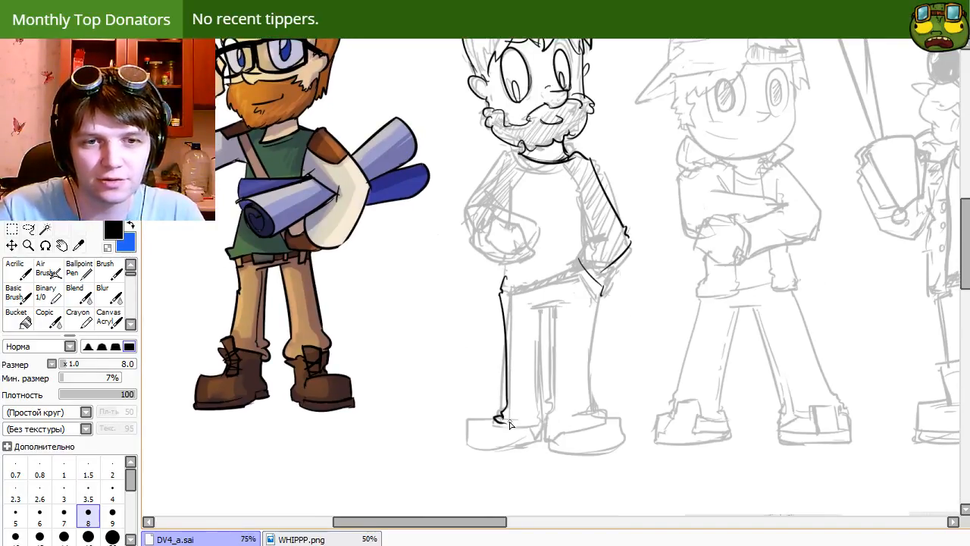
pyautogui.moveTo(497, 419); pyautogui.dragTo(541, 431)
# Ink the crotch line and the nearer leg's inner edge down to the hem.
pyautogui.moveTo(539, 306); pyautogui.dragTo(540, 416)
pyautogui.hotkey('ctrl', 'z')
pyautogui.moveTo(539, 306); pyautogui.dragTo(541, 407)
pyautogui.hotkey('ctrl', 'z')
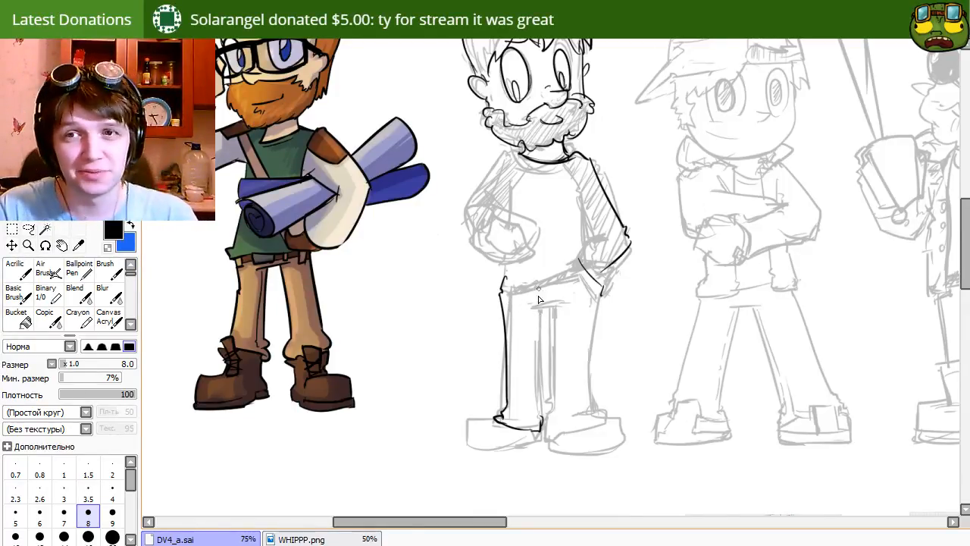
pyautogui.moveTo(549, 368); pyautogui.dragTo(563, 391)
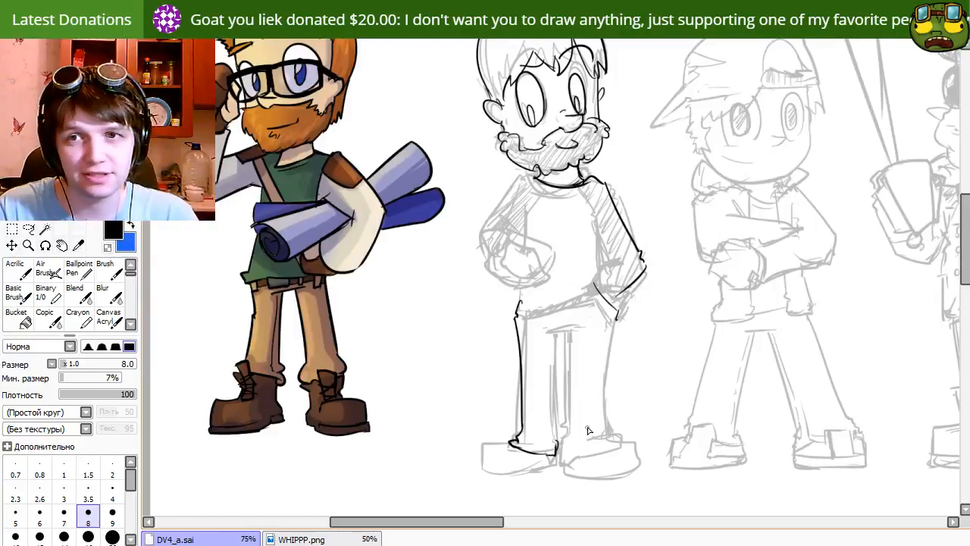
pyautogui.moveTo(459, 353); pyautogui.dragTo(485, 383)
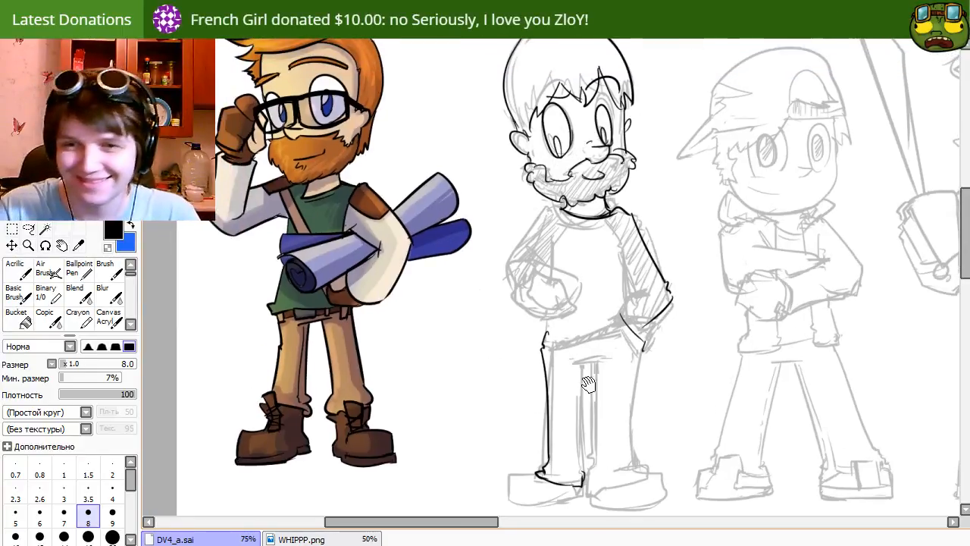
pyautogui.hotkey('ctrl', 'z')
pyautogui.moveTo(570, 364)
pyautogui.mouseDown()
pyautogui.moveTo(618, 356)
pyautogui.moveTo(585, 463)
pyautogui.mouseUp()
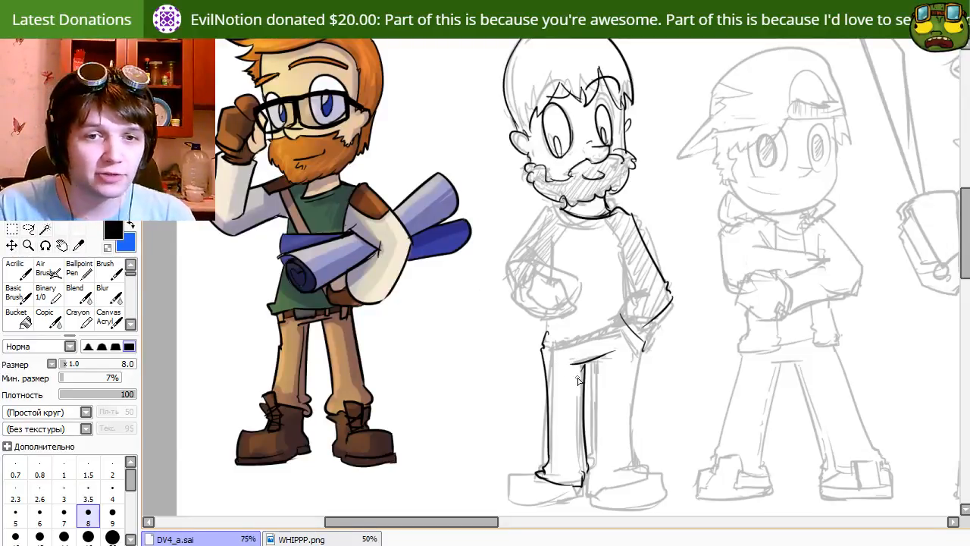
# Ink a second line with a small crease just inside the nearer leg's inner edge.
pyautogui.moveTo(581, 365); pyautogui.dragTo(589, 470)
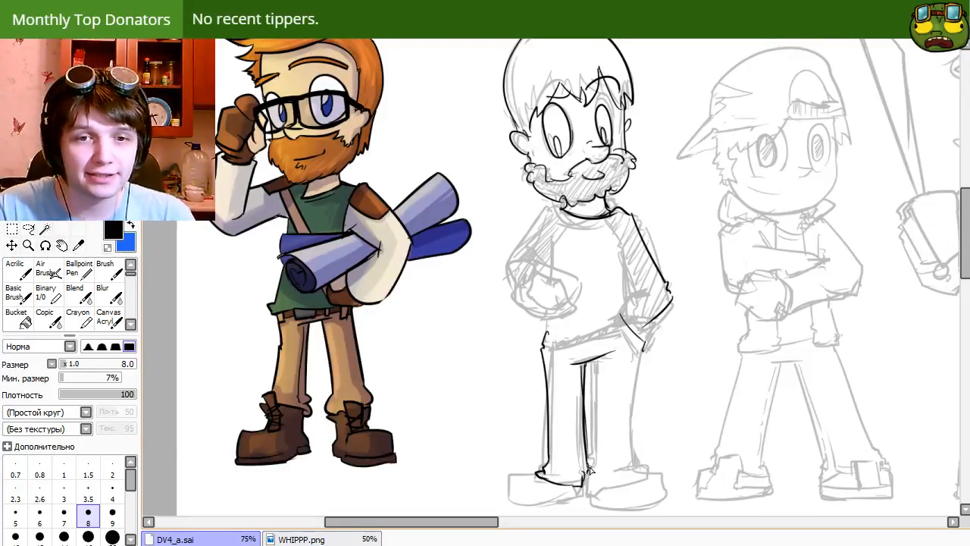
pyautogui.hotkey('ctrl', 'z')
pyautogui.moveTo(574, 366); pyautogui.dragTo(577, 451)
pyautogui.hotkey('ctrl', 'z')
pyautogui.moveTo(573, 366); pyautogui.dragTo(579, 431)
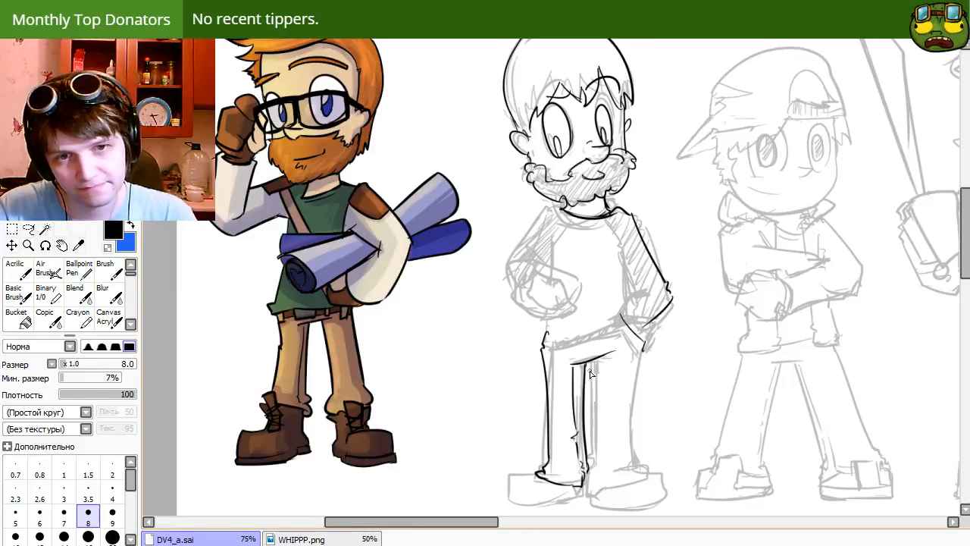
# Ink the farther trouser leg's inner edge, slanted hem and outer edge.
pyautogui.moveTo(589, 365)
pyautogui.mouseDown()
pyautogui.moveTo(586, 493)
pyautogui.moveTo(589, 425)
pyautogui.moveTo(590, 479)
pyautogui.mouseUp()
pyautogui.hotkey('ctrl', 'z')
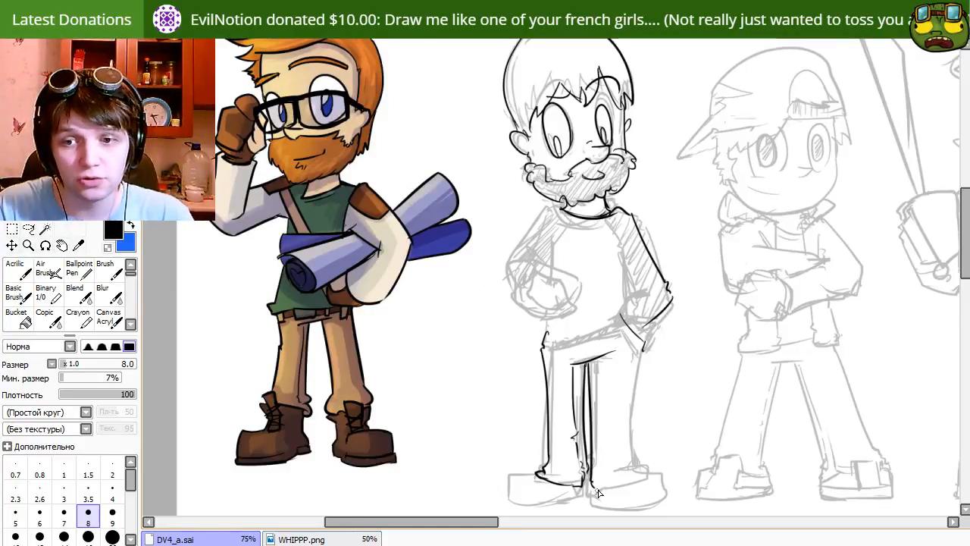
pyautogui.moveTo(603, 491); pyautogui.dragTo(638, 478)
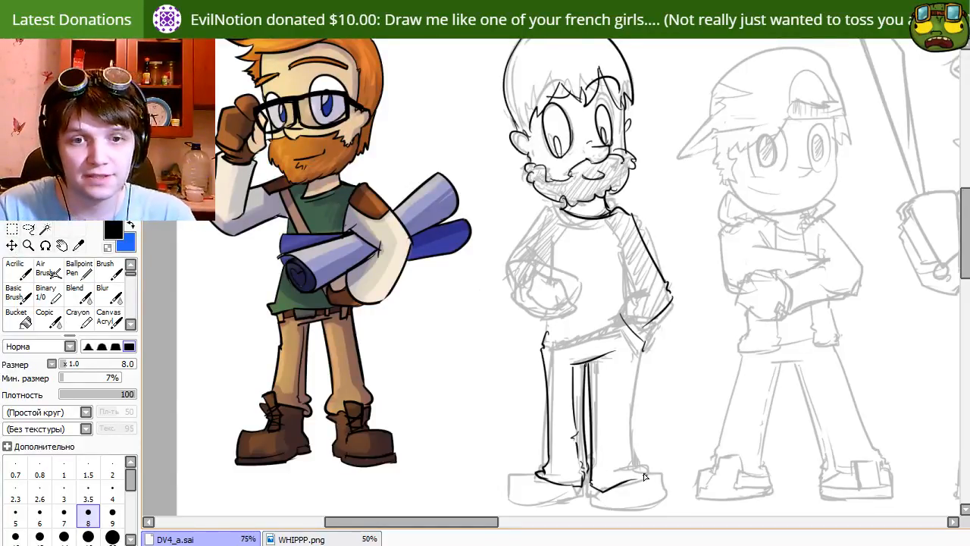
pyautogui.moveTo(645, 346)
pyautogui.mouseDown()
pyautogui.moveTo(632, 360)
pyautogui.moveTo(638, 469)
pyautogui.mouseUp()
pyautogui.hotkey('ctrl', 'z')
pyautogui.moveTo(630, 359)
pyautogui.mouseDown()
pyautogui.moveTo(627, 461)
pyautogui.moveTo(628, 436)
pyautogui.moveTo(640, 473)
pyautogui.mouseUp()
pyautogui.hotkey('ctrl', 'z')
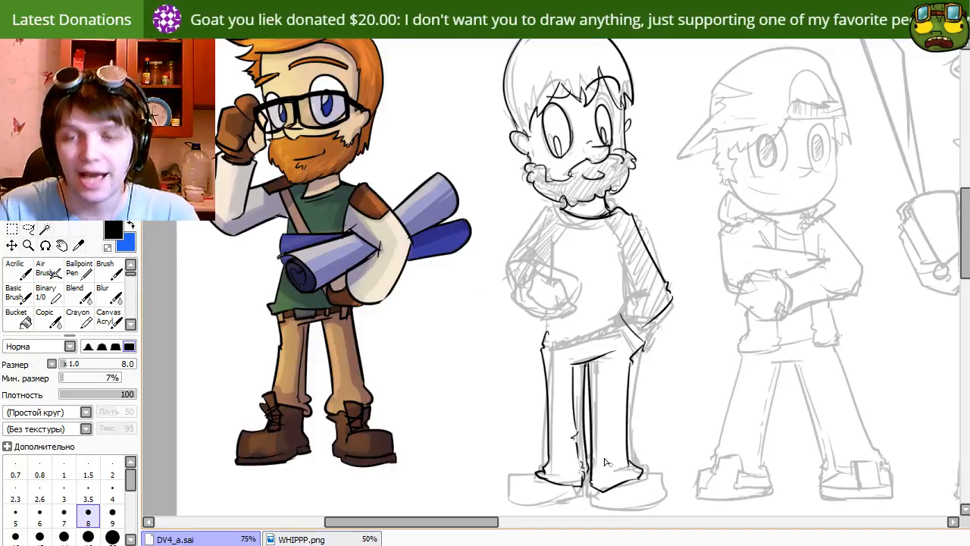
# Erase the inked forearm and pocket-hand lines below the far elbow and return to the inking pen.
pyautogui.scroll(1, 669, 444)
pyautogui.press('e')
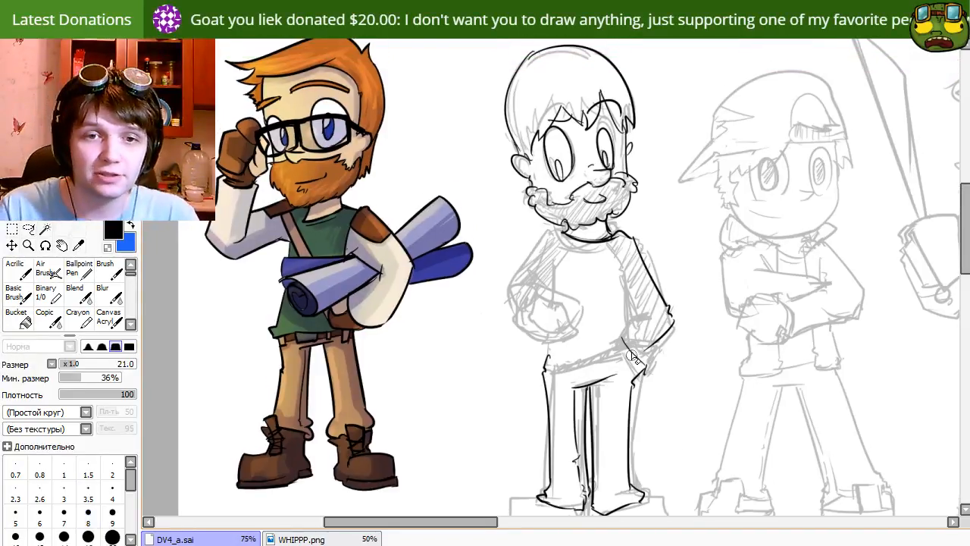
pyautogui.moveTo(646, 349)
pyautogui.mouseDown()
pyautogui.moveTo(669, 328)
pyautogui.moveTo(651, 349)
pyautogui.mouseUp()
pyautogui.moveTo(670, 307); pyautogui.dragTo(669, 320)
pyautogui.press('n')
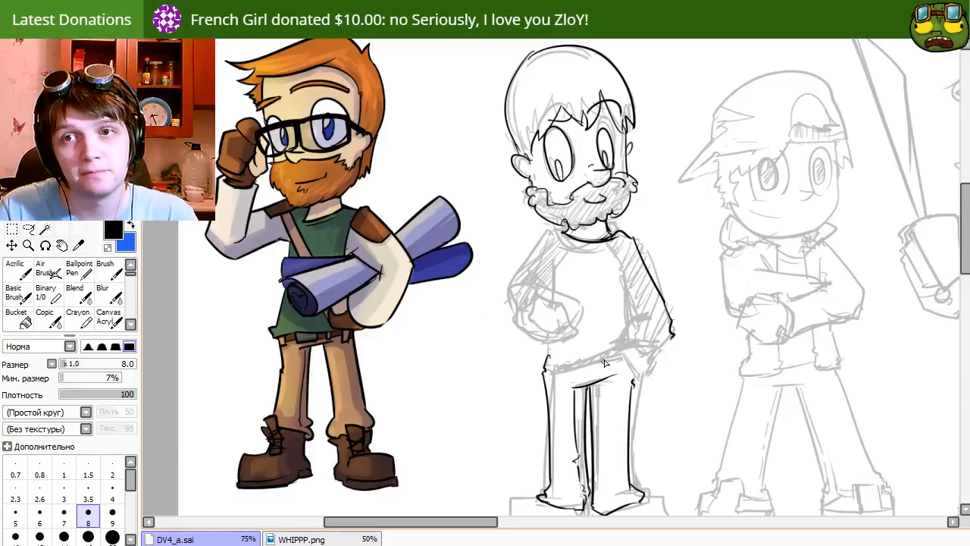
# Draw an arrow pointing at the animal-eared character at the end of the row, undo it and return to the bearded character.
pyautogui.press('space')
pyautogui.moveTo(620, 383); pyautogui.dragTo(623, 387)
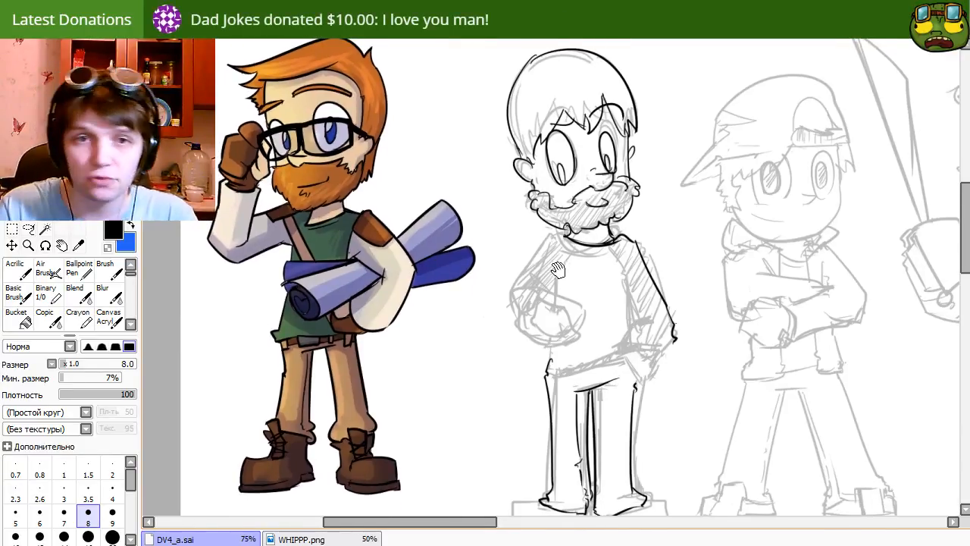
pyautogui.moveTo(749, 413); pyautogui.dragTo(432, 408)
pyautogui.moveTo(823, 389); pyautogui.dragTo(296, 394)
pyautogui.moveTo(541, 409); pyautogui.dragTo(364, 409)
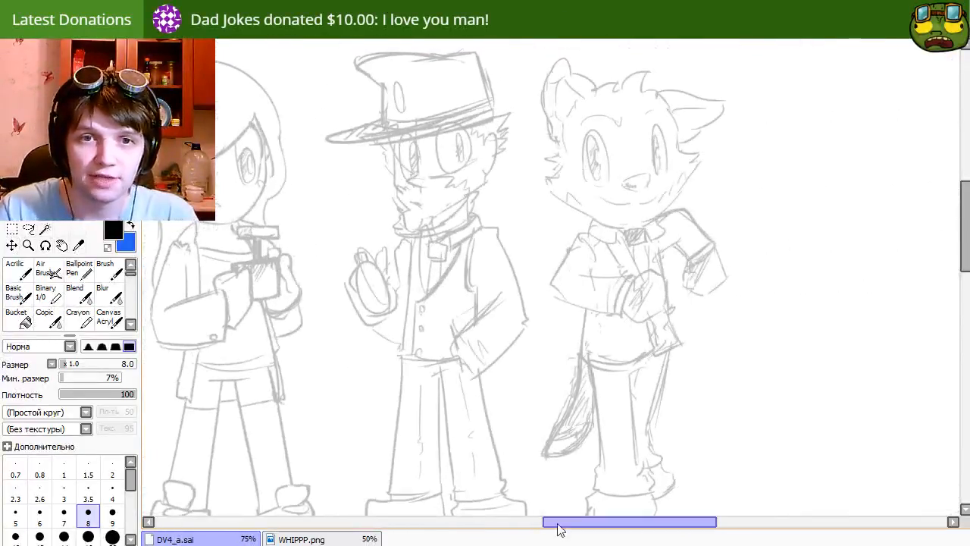
pyautogui.moveTo(721, 162)
pyautogui.mouseDown()
pyautogui.moveTo(796, 124)
pyautogui.moveTo(725, 174)
pyautogui.moveTo(716, 168)
pyautogui.mouseUp()
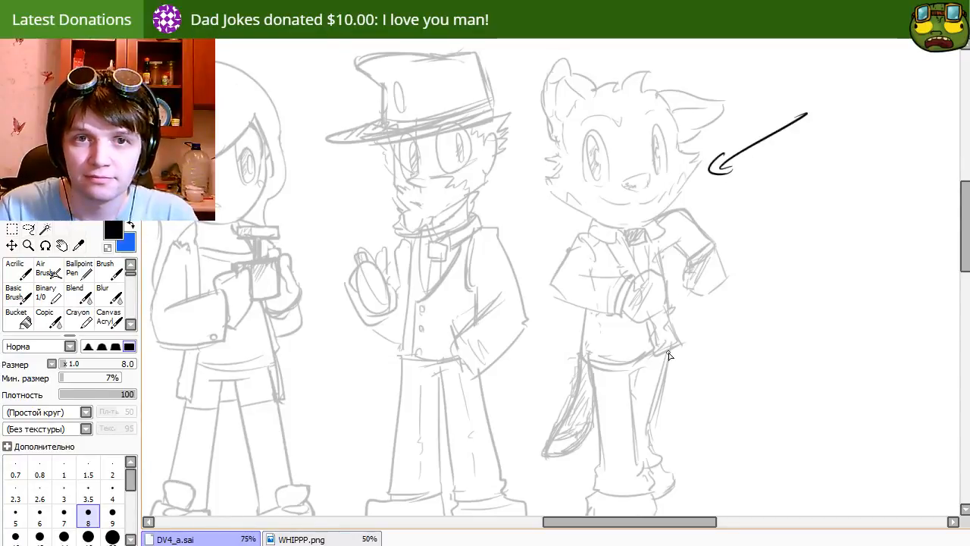
pyautogui.hotkey('ctrl', 'z')
pyautogui.hotkey('ctrl', 'z')
pyautogui.press('space')
pyautogui.moveTo(675, 450)
pyautogui.mouseDown()
pyautogui.moveTo(644, 253)
pyautogui.moveTo(643, 341)
pyautogui.moveTo(664, 417)
pyautogui.moveTo(677, 401)
pyautogui.moveTo(665, 68)
pyautogui.moveTo(697, 219)
pyautogui.moveTo(695, 179)
pyautogui.moveTo(689, 304)
pyautogui.mouseUp()
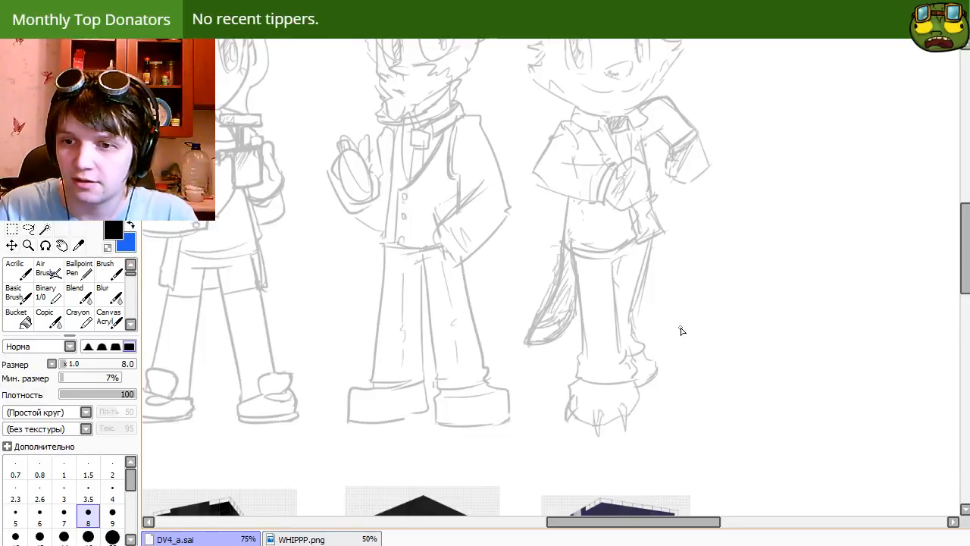
pyautogui.moveTo(534, 338); pyautogui.dragTo(788, 381)
pyautogui.moveTo(547, 338)
pyautogui.mouseDown()
pyautogui.moveTo(729, 370)
pyautogui.moveTo(793, 395)
pyautogui.mouseUp()
pyautogui.moveTo(532, 366); pyautogui.dragTo(750, 333)
pyautogui.moveTo(570, 271)
pyautogui.mouseDown()
pyautogui.moveTo(662, 242)
pyautogui.moveTo(706, 335)
pyautogui.moveTo(751, 293)
pyautogui.mouseUp()
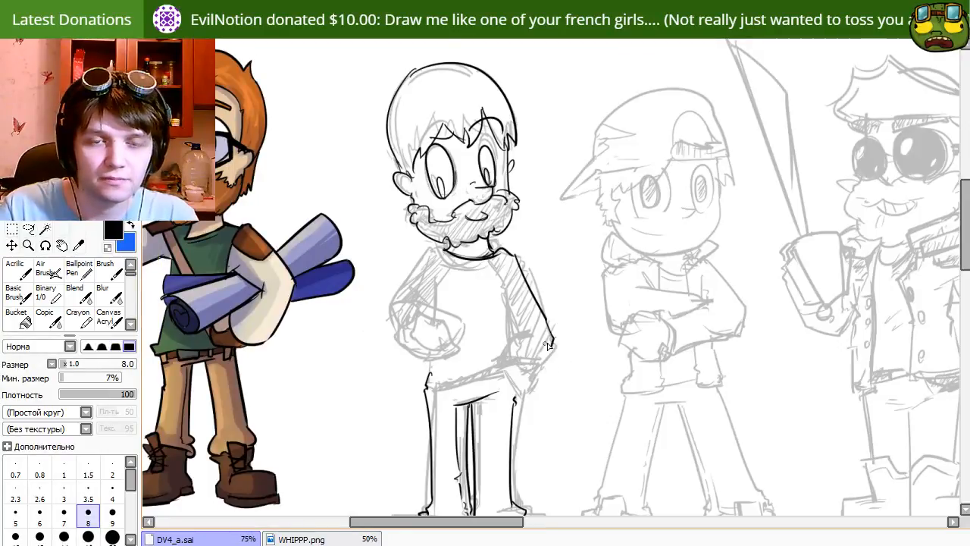
# Ink the far forearm's outer line from the elbow down to the trouser pocket.
pyautogui.moveTo(554, 340); pyautogui.dragTo(517, 400)
pyautogui.hotkey('ctrl', 'z')
pyautogui.moveTo(553, 339); pyautogui.dragTo(518, 395)
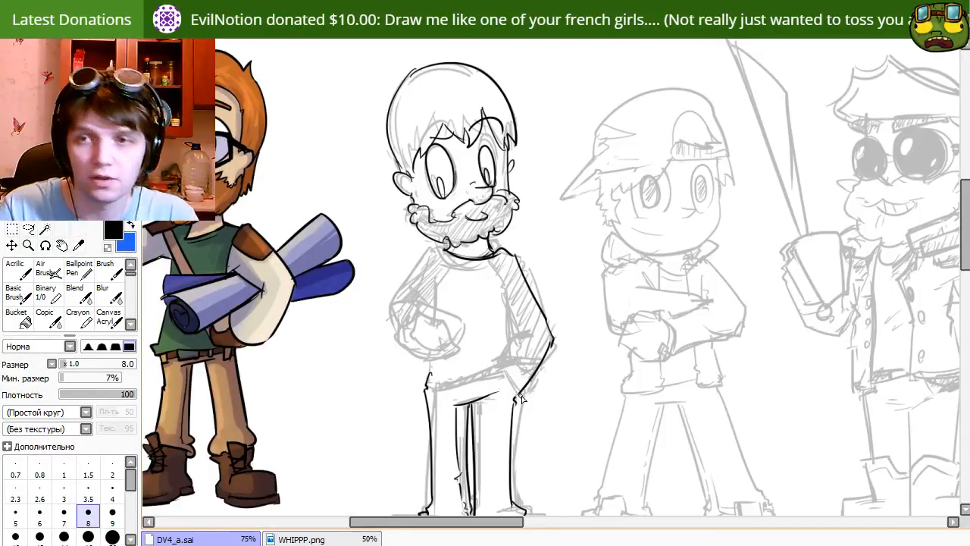
pyautogui.moveTo(555, 340); pyautogui.dragTo(522, 396)
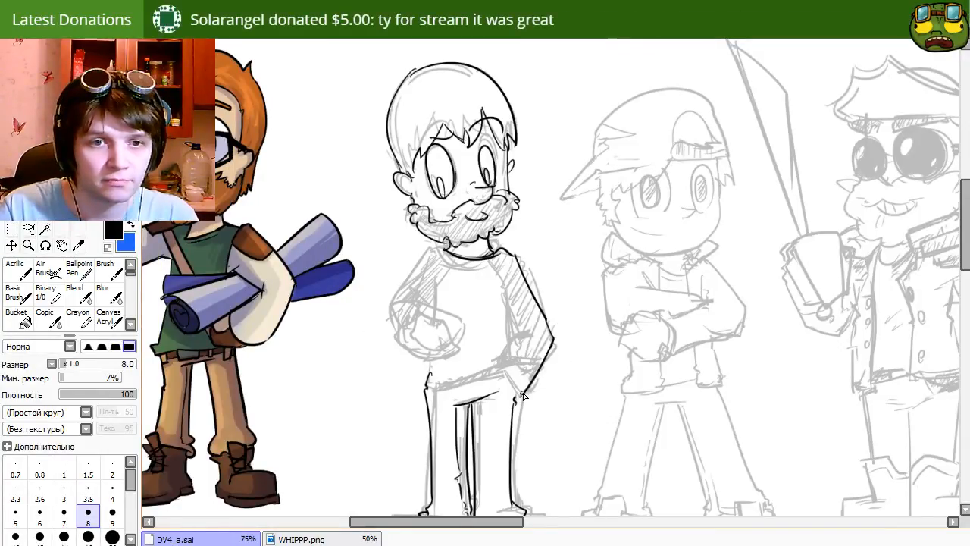
# Ink the shirt's side edge beside the far arm, from the armpit down to the hem.
pyautogui.moveTo(468, 326); pyautogui.dragTo(482, 366)
pyautogui.moveTo(519, 320); pyautogui.dragTo(537, 447)
pyautogui.hotkey('ctrl', 'z')
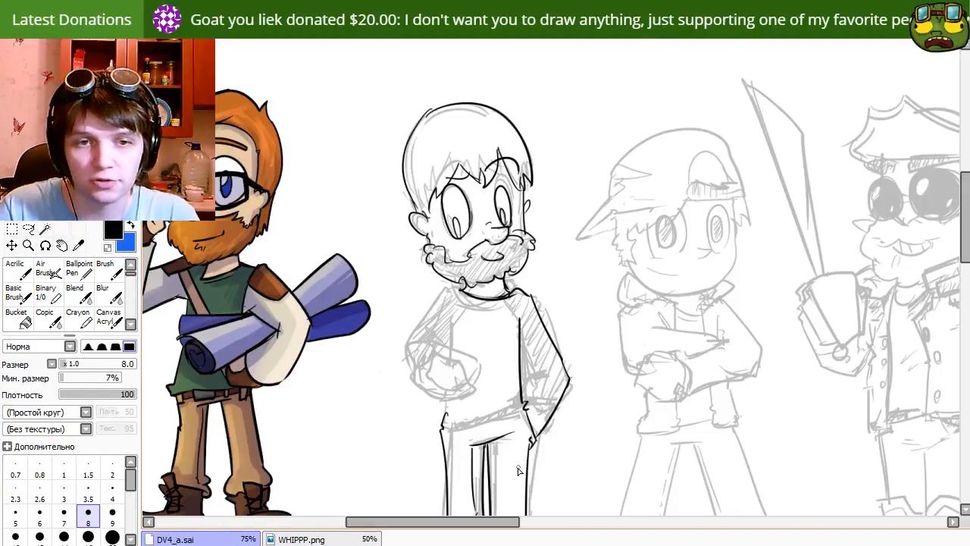
# Ink a second line with a small crease just inside the farther leg's inner edge.
pyautogui.moveTo(497, 450); pyautogui.dragTo(495, 317)
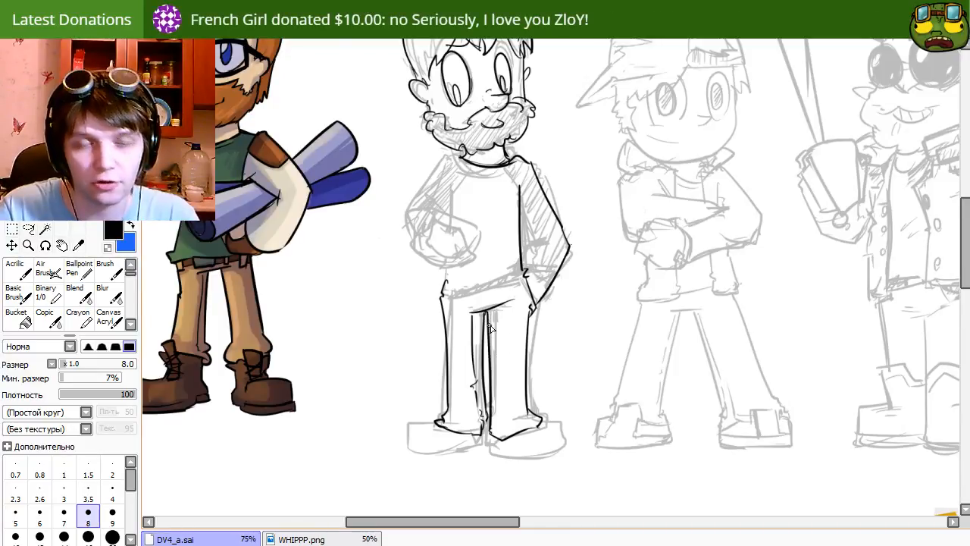
pyautogui.moveTo(490, 312); pyautogui.dragTo(497, 370)
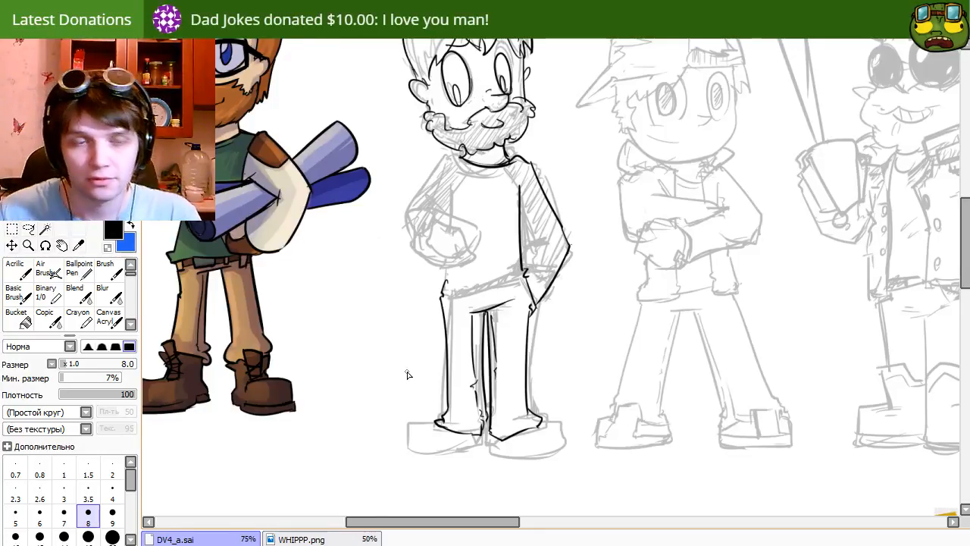
pyautogui.moveTo(406, 372); pyautogui.dragTo(447, 424)
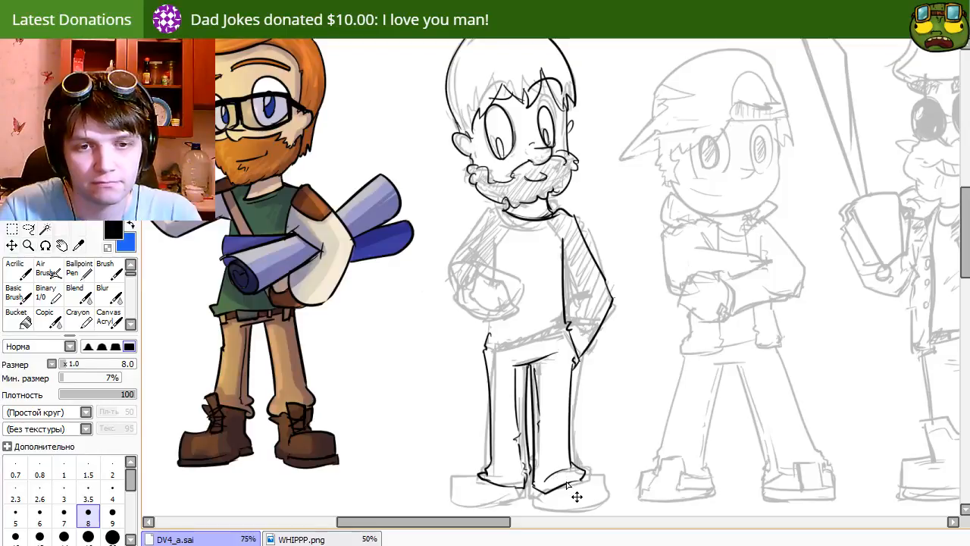
pyautogui.moveTo(623, 493); pyautogui.dragTo(600, 487)
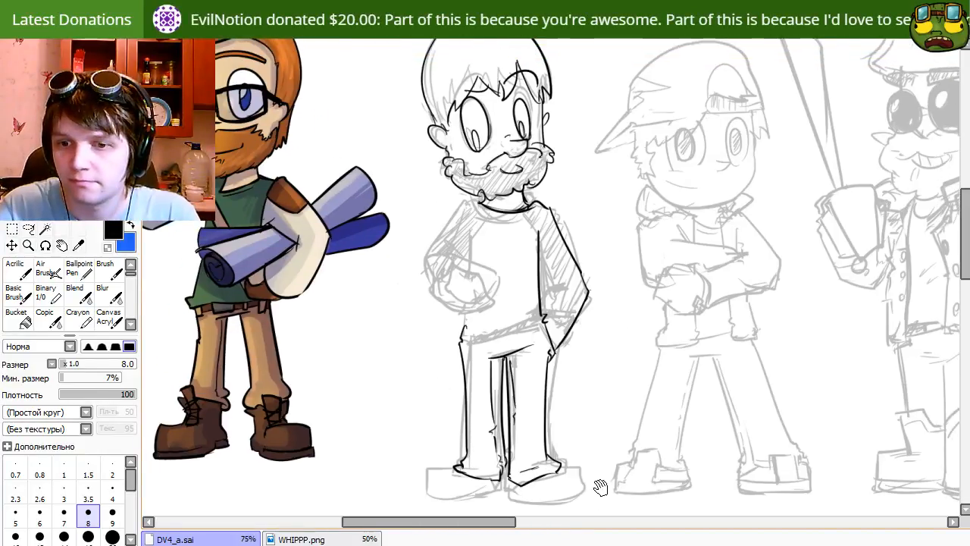
pyautogui.moveTo(484, 458); pyautogui.dragTo(491, 432)
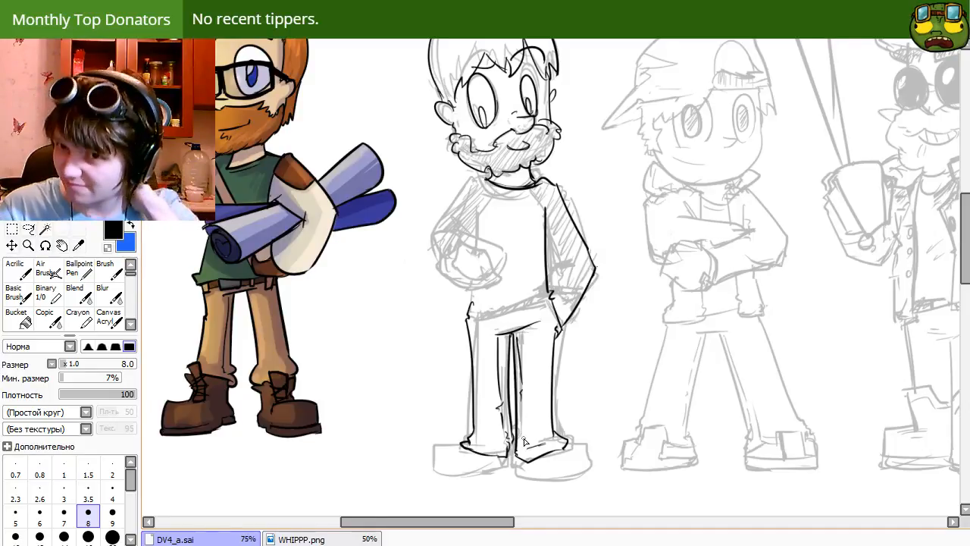
# Ink the near arm's outer line from shoulder to elbow and the outline of its fist with the cuff.
pyautogui.moveTo(466, 307); pyautogui.dragTo(515, 392)
pyautogui.moveTo(526, 342); pyautogui.dragTo(537, 359)
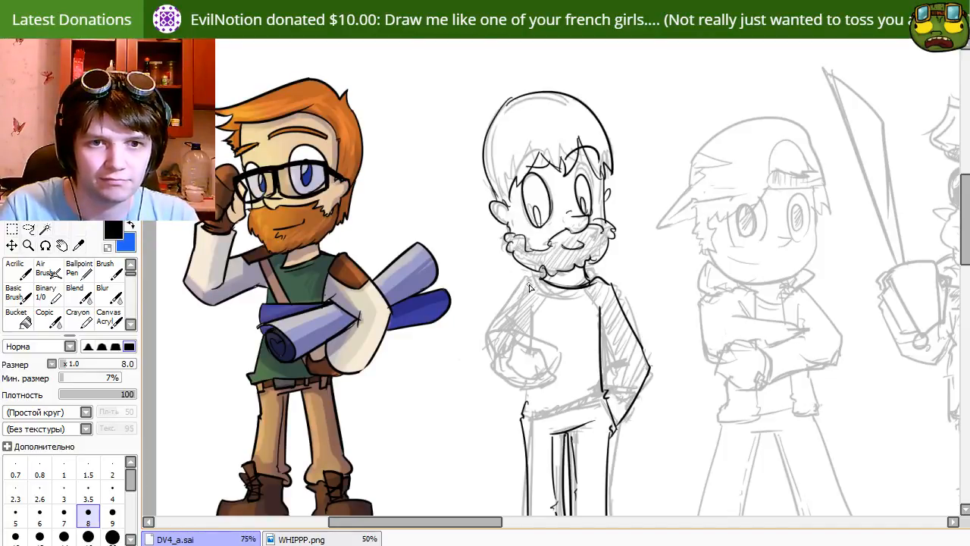
pyautogui.moveTo(529, 279)
pyautogui.mouseDown()
pyautogui.moveTo(484, 372)
pyautogui.moveTo(501, 347)
pyautogui.moveTo(491, 357)
pyautogui.moveTo(518, 349)
pyautogui.moveTo(515, 362)
pyautogui.moveTo(503, 351)
pyautogui.moveTo(523, 341)
pyautogui.moveTo(516, 356)
pyautogui.moveTo(500, 355)
pyautogui.moveTo(524, 346)
pyautogui.moveTo(543, 366)
pyautogui.moveTo(557, 363)
pyautogui.moveTo(554, 385)
pyautogui.moveTo(519, 384)
pyautogui.moveTo(502, 363)
pyautogui.moveTo(531, 373)
pyautogui.mouseUp()
pyautogui.hotkey('ctrl', 'z')
pyautogui.hotkey('ctrl', 'z')
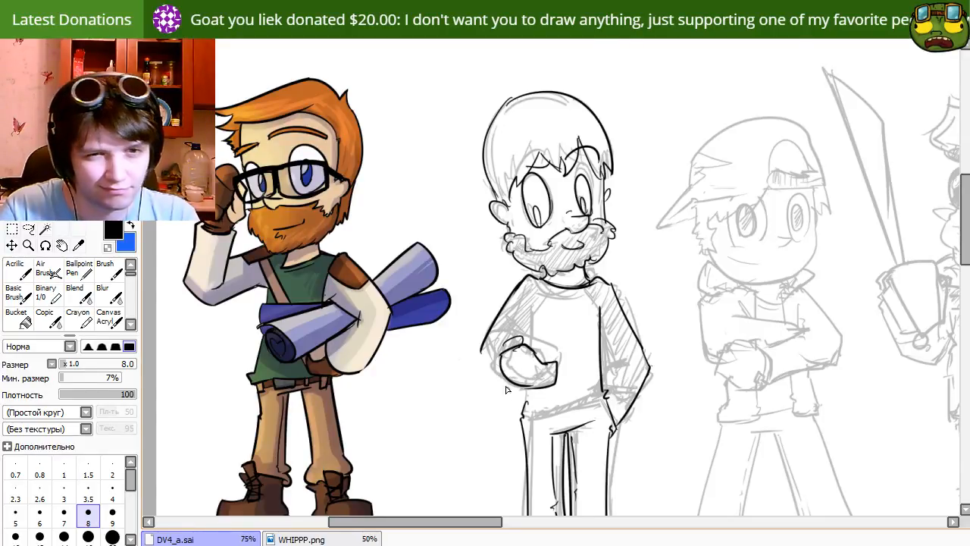
# Ink the near forearm's underside from the elbow to the fist and erase the overshoot at the elbow tip.
pyautogui.moveTo(481, 347); pyautogui.dragTo(512, 384)
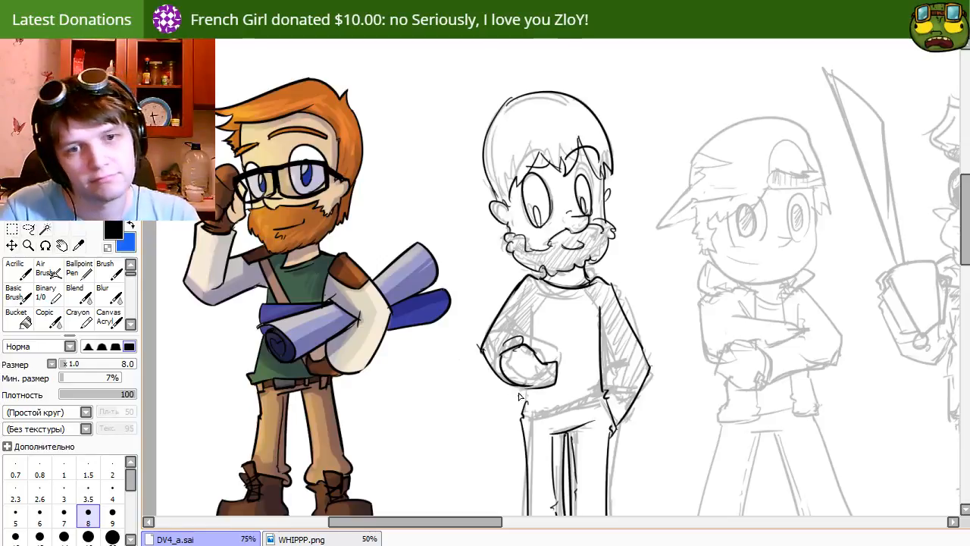
pyautogui.press('e')
pyautogui.moveTo(477, 345); pyautogui.dragTo(483, 356)
pyautogui.press('n')
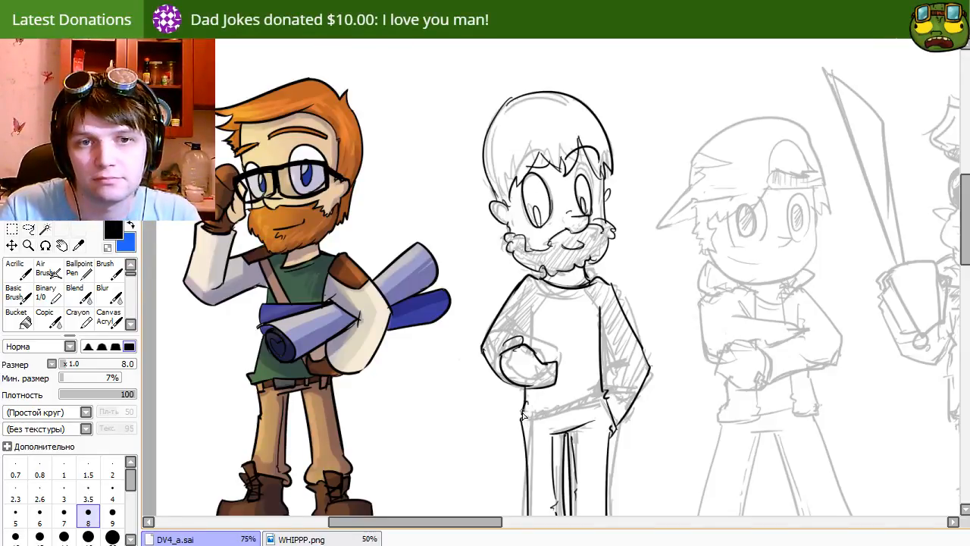
# Ink the shirt's curved hem across the waist and close its corner above the nearer trouser leg.
pyautogui.moveTo(523, 417)
pyautogui.mouseDown()
pyautogui.moveTo(607, 397)
pyautogui.moveTo(511, 426)
pyautogui.mouseUp()
pyautogui.hotkey('ctrl', 'z')
pyautogui.hotkey('ctrl', 'z')
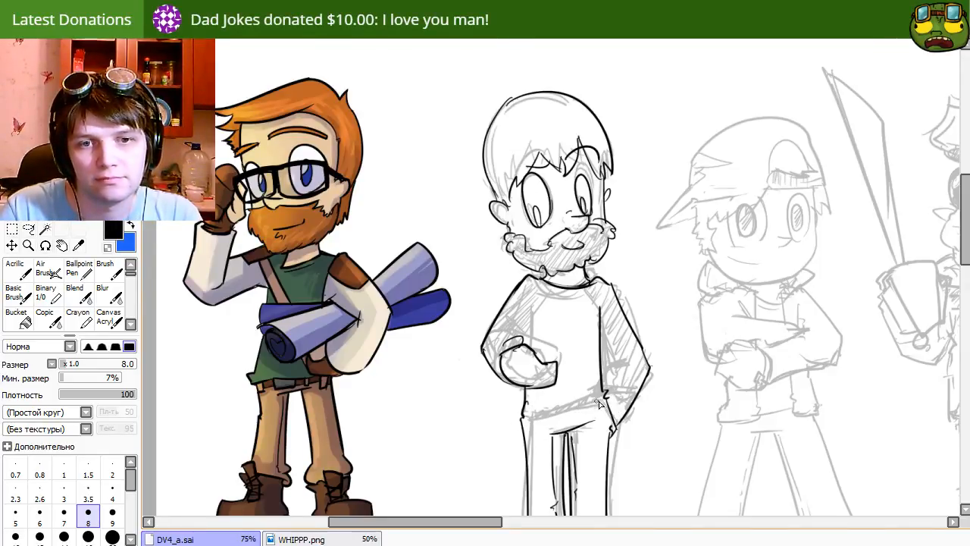
pyautogui.moveTo(609, 403)
pyautogui.mouseDown()
pyautogui.moveTo(522, 419)
pyautogui.moveTo(608, 395)
pyautogui.mouseUp()
pyautogui.hotkey('ctrl', 'z')
pyautogui.hotkey('ctrl', 'z')
pyautogui.moveTo(524, 414)
pyautogui.mouseDown()
pyautogui.moveTo(603, 390)
pyautogui.moveTo(611, 414)
pyautogui.moveTo(627, 417)
pyautogui.mouseUp()
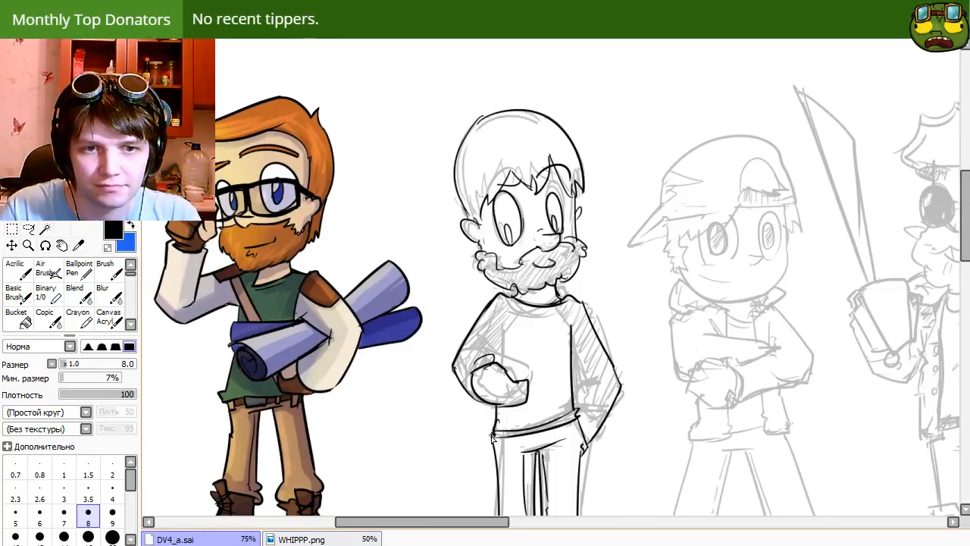
pyautogui.moveTo(492, 438)
pyautogui.mouseDown()
pyautogui.moveTo(524, 442)
pyautogui.moveTo(509, 437)
pyautogui.mouseUp()
pyautogui.hotkey('ctrl', 'z')
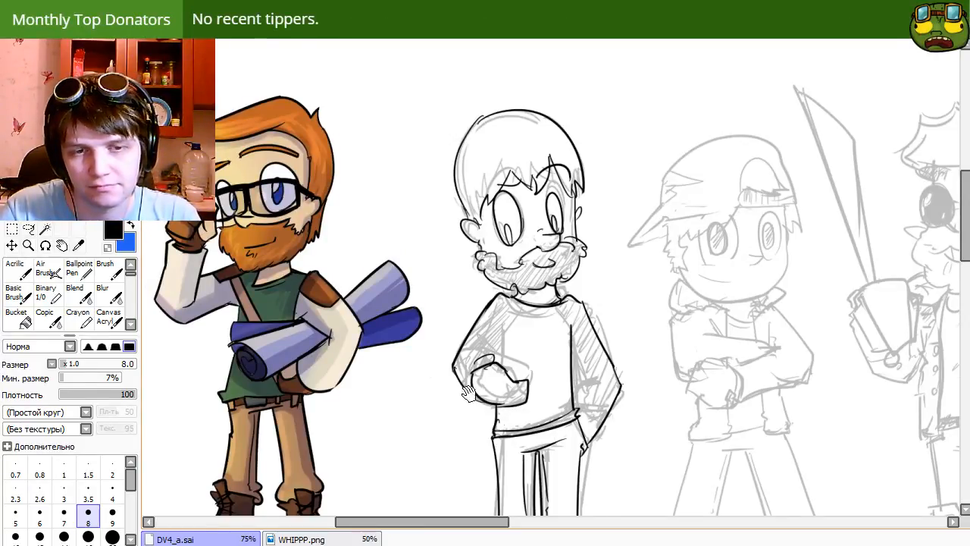
# Ink the collar's lower line and the slanted sleeve seams running down from it on both shoulders.
pyautogui.moveTo(468, 394)
pyautogui.mouseDown()
pyautogui.moveTo(450, 371)
pyautogui.moveTo(473, 321)
pyautogui.mouseUp()
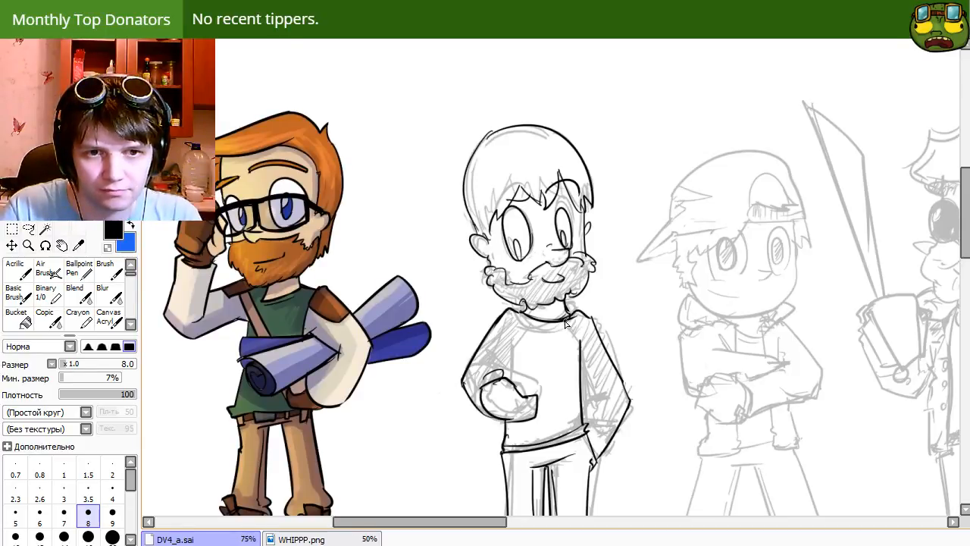
pyautogui.moveTo(523, 310)
pyautogui.mouseDown()
pyautogui.moveTo(574, 314)
pyautogui.moveTo(569, 326)
pyautogui.mouseUp()
pyautogui.hotkey('ctrl', 'z')
pyautogui.hotkey('ctrl', 'z')
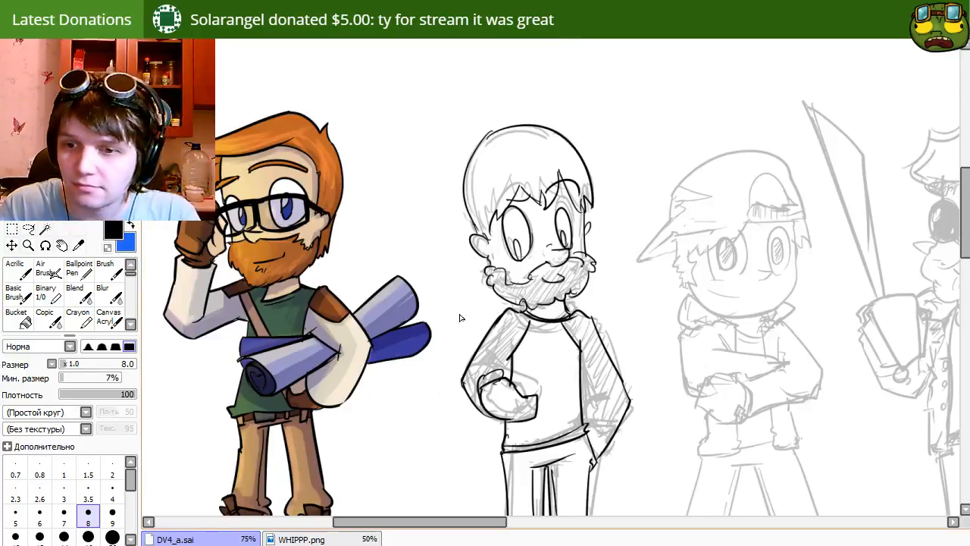
# Erase the overlapping ink at the near fist's cuff and return to the inking pen.
pyautogui.press('e')
pyautogui.moveTo(486, 390); pyautogui.dragTo(491, 398)
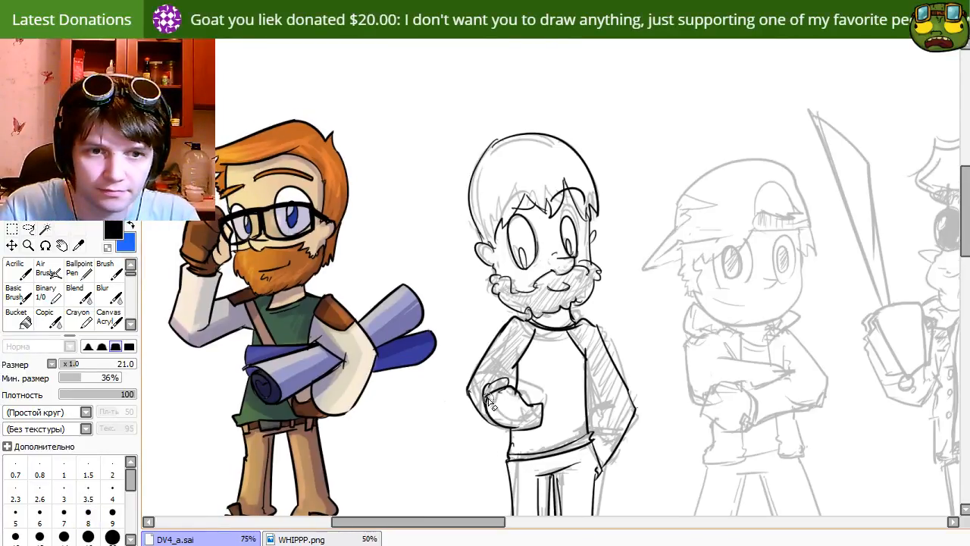
pyautogui.press('n')
pyautogui.moveTo(505, 461); pyautogui.dragTo(489, 404)
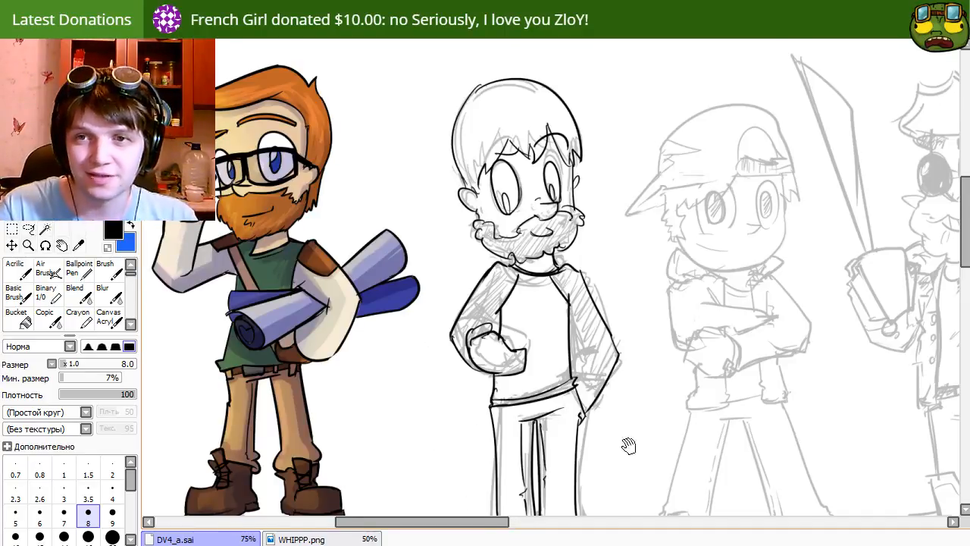
# Erase the far upper arm's outer line and re-ink it slightly further in, from the shoulder to the elbow.
pyautogui.moveTo(628, 445); pyautogui.dragTo(622, 409)
pyautogui.press('e')
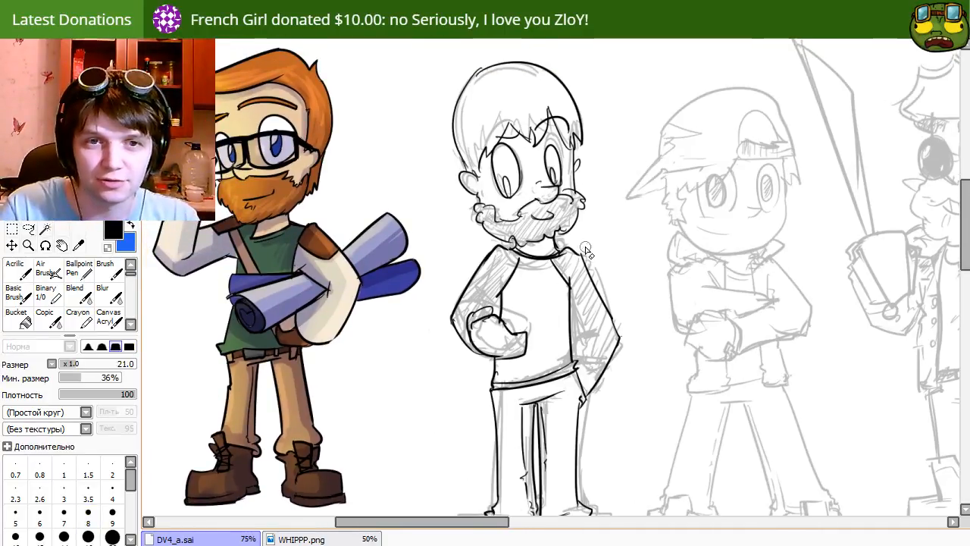
pyautogui.moveTo(586, 250); pyautogui.dragTo(618, 339)
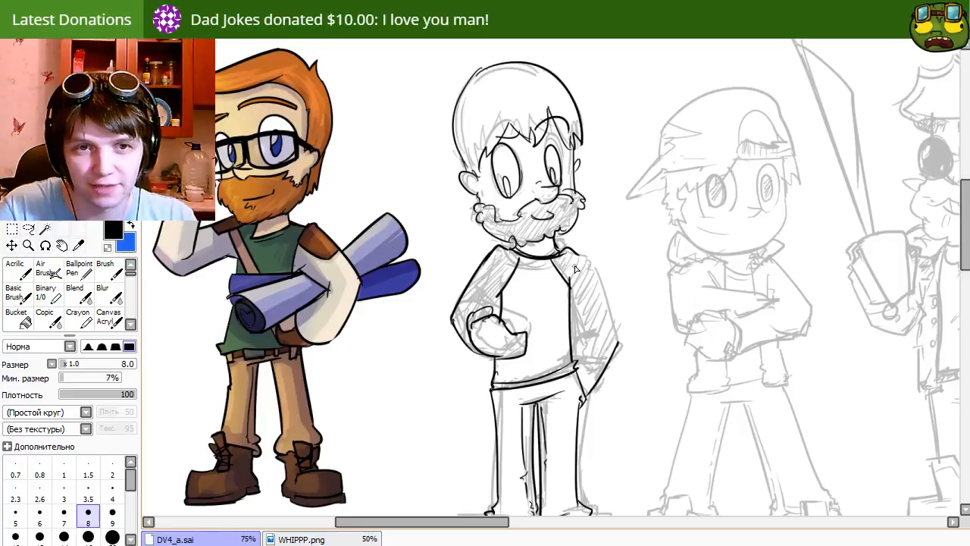
pyautogui.moveTo(575, 268)
pyautogui.mouseDown()
pyautogui.moveTo(615, 338)
pyautogui.moveTo(583, 266)
pyautogui.moveTo(618, 343)
pyautogui.mouseUp()
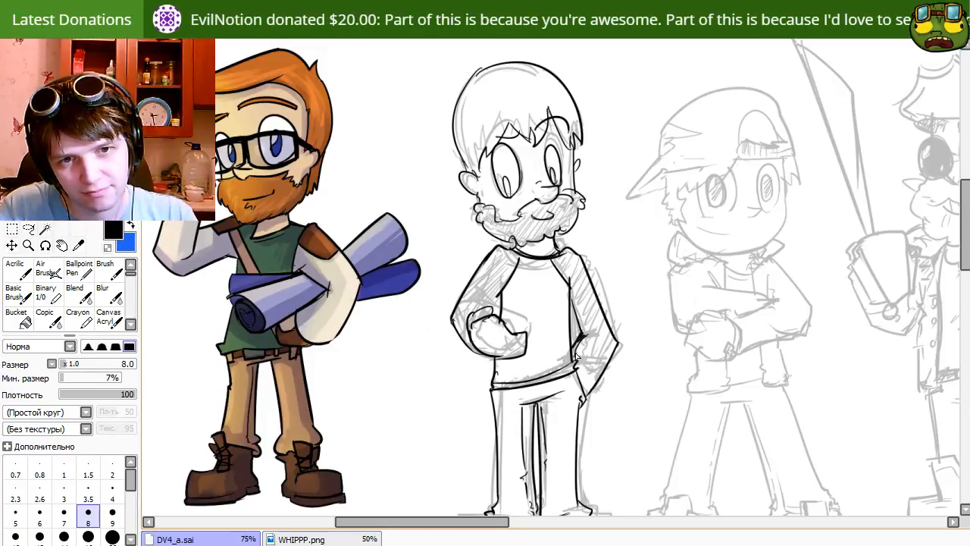
# Erase the far forearm's line and re-ink it from the elbow to the pocket, keeping a crease at the inner elbow.
pyautogui.press('e')
pyautogui.moveTo(594, 328)
pyautogui.mouseDown()
pyautogui.moveTo(607, 357)
pyautogui.moveTo(619, 348)
pyautogui.moveTo(591, 397)
pyautogui.mouseUp()
pyautogui.press('n')
pyautogui.press('e')
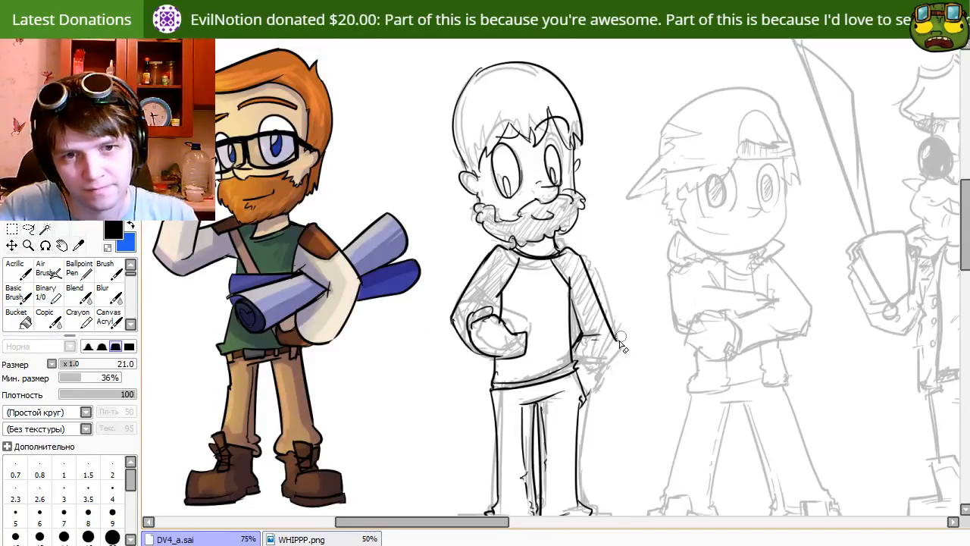
pyautogui.press('n')
pyautogui.moveTo(616, 338); pyautogui.dragTo(590, 395)
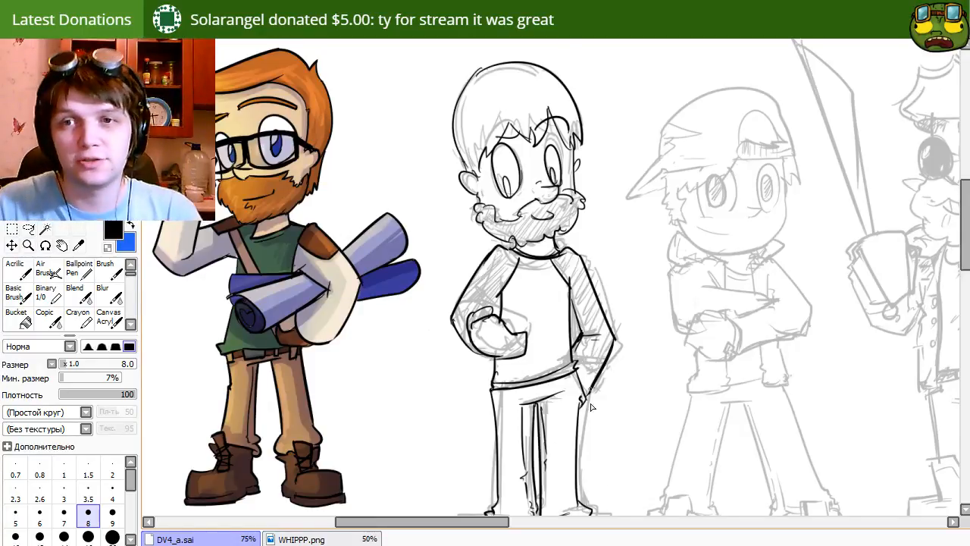
# Clean up the tip of the far elbow with the eraser and return to the inking pen.
pyautogui.moveTo(671, 410); pyautogui.dragTo(690, 340)
pyautogui.press('e')
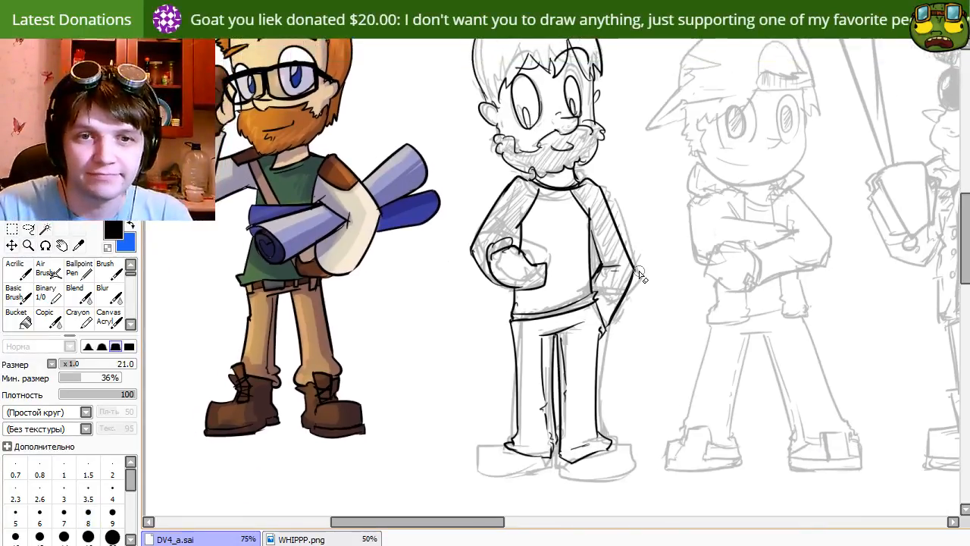
pyautogui.press('n')
pyautogui.moveTo(614, 310); pyautogui.dragTo(635, 340)
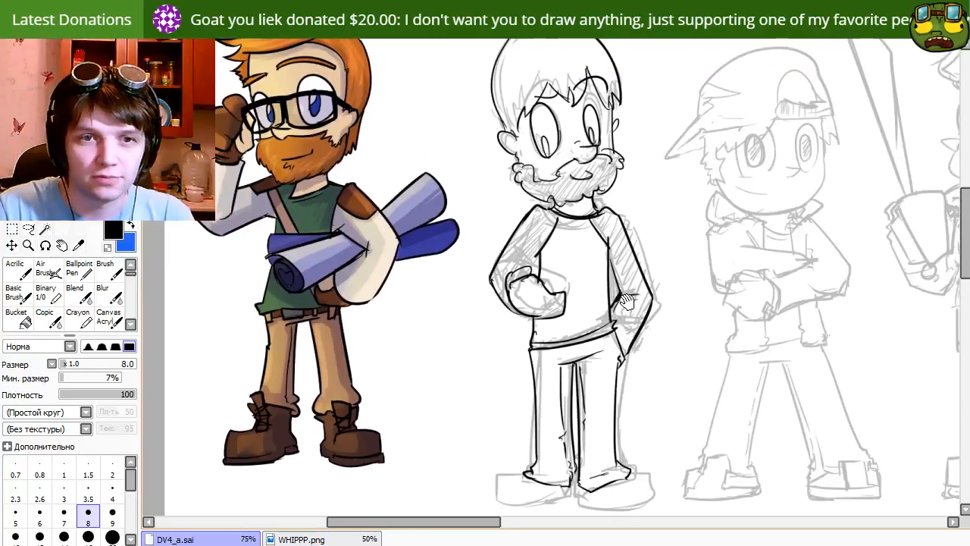
pyautogui.moveTo(640, 373); pyautogui.dragTo(630, 347)
# Clean up and re-ink the cuff around the near fist, and add a small crease to the near sleeve.
pyautogui.press('e')
pyautogui.press('n')
pyautogui.press('e')
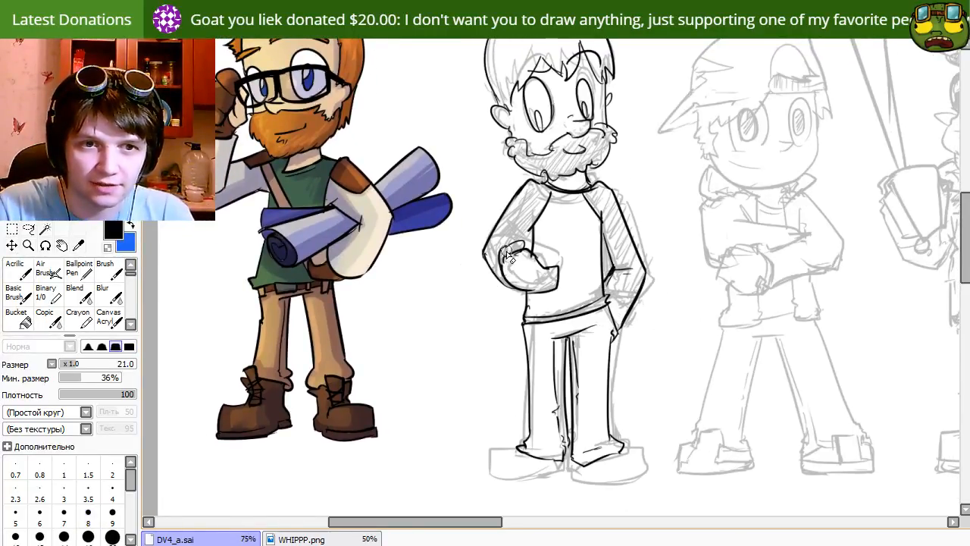
pyautogui.press('n')
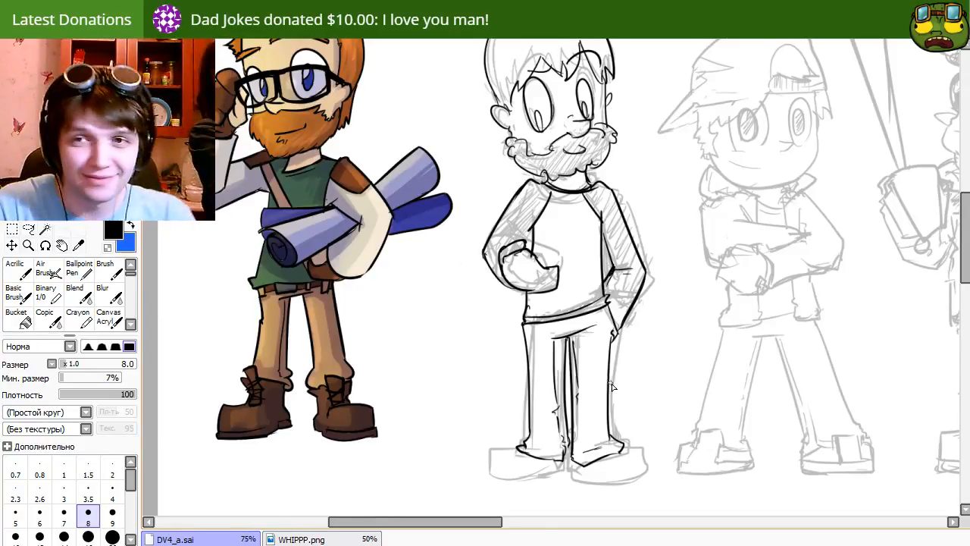
pyautogui.moveTo(714, 412)
pyautogui.mouseDown()
pyautogui.moveTo(671, 351)
pyautogui.moveTo(722, 409)
pyautogui.moveTo(732, 404)
pyautogui.moveTo(751, 498)
pyautogui.moveTo(724, 460)
pyautogui.mouseUp()
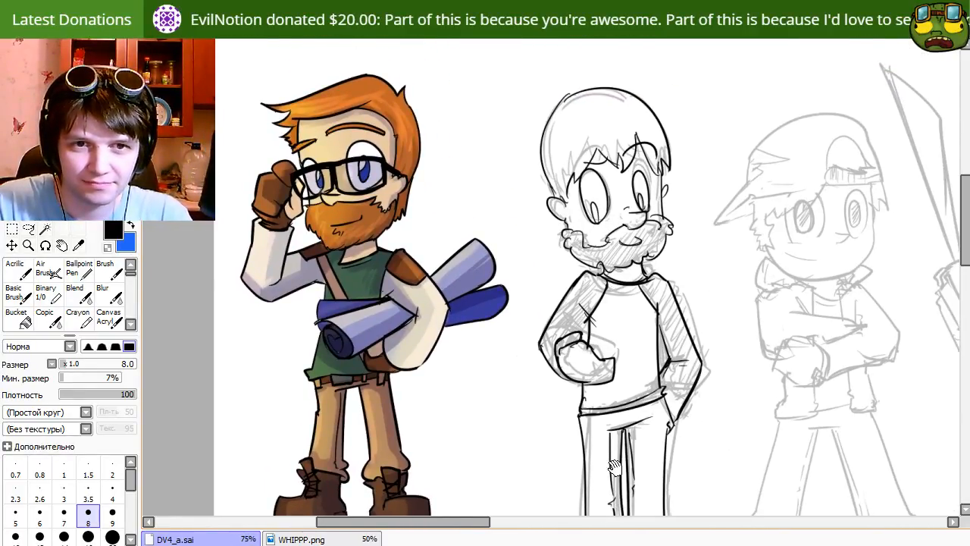
# Ink the farther shoe's rounded outline and the sole line along its bottom.
pyautogui.moveTo(615, 469); pyautogui.dragTo(599, 354)
pyautogui.moveTo(663, 469); pyautogui.dragTo(645, 435)
pyautogui.moveTo(646, 397)
pyautogui.mouseDown()
pyautogui.moveTo(671, 422)
pyautogui.moveTo(595, 422)
pyautogui.moveTo(602, 42)
pyautogui.moveTo(654, 292)
pyautogui.moveTo(650, 332)
pyautogui.mouseUp()
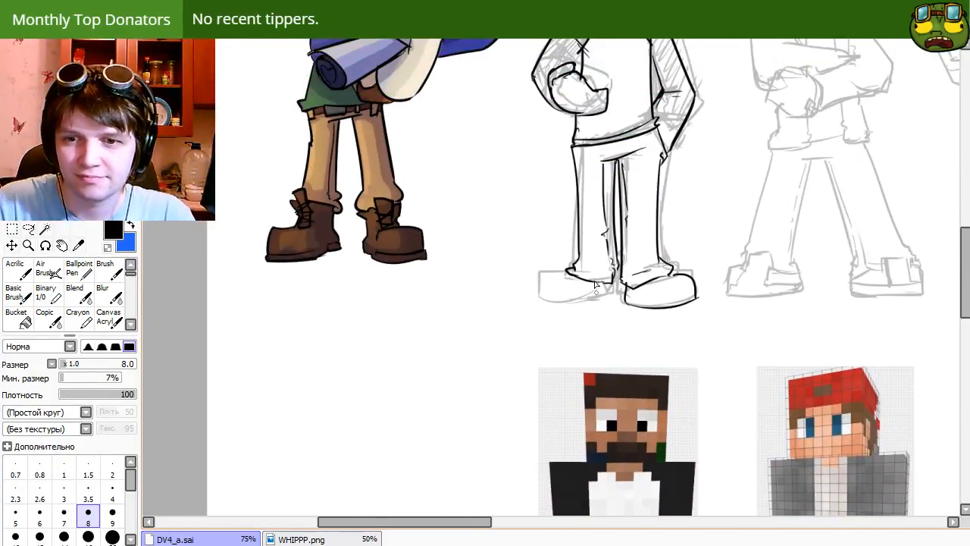
pyautogui.moveTo(626, 301); pyautogui.dragTo(693, 295)
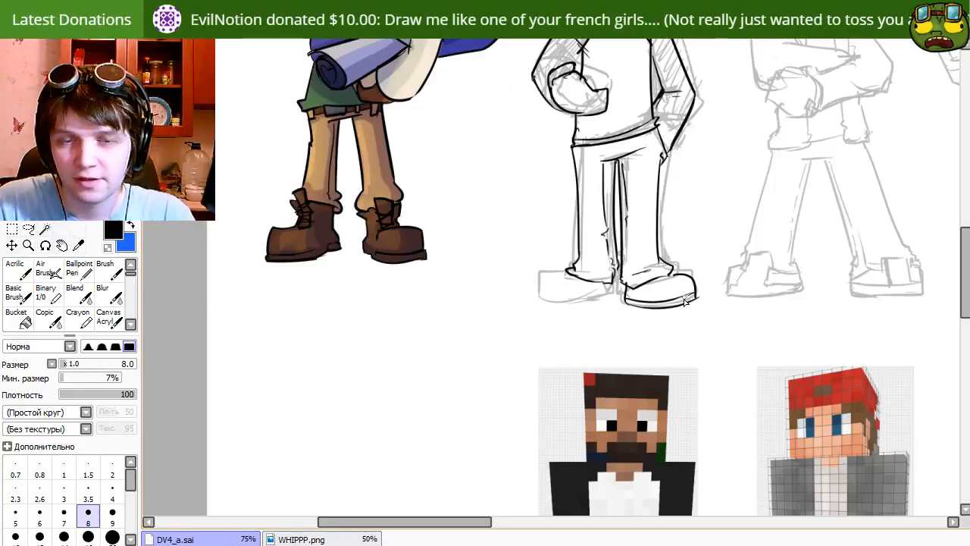
# Ink the nearer shoe's rounded toe and upper outline, and remove its first bottom line.
pyautogui.press('e')
pyautogui.press('n')
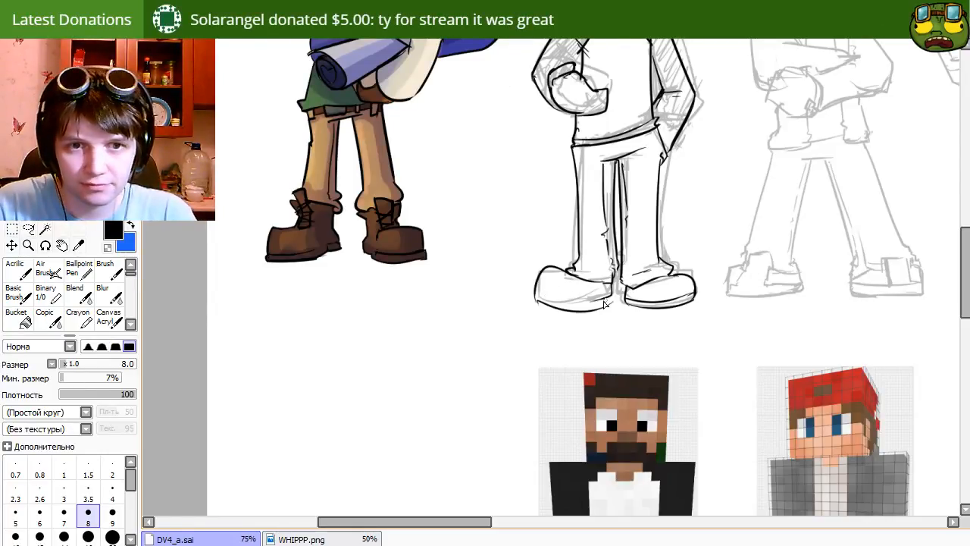
pyautogui.press('e')
pyautogui.press('n')
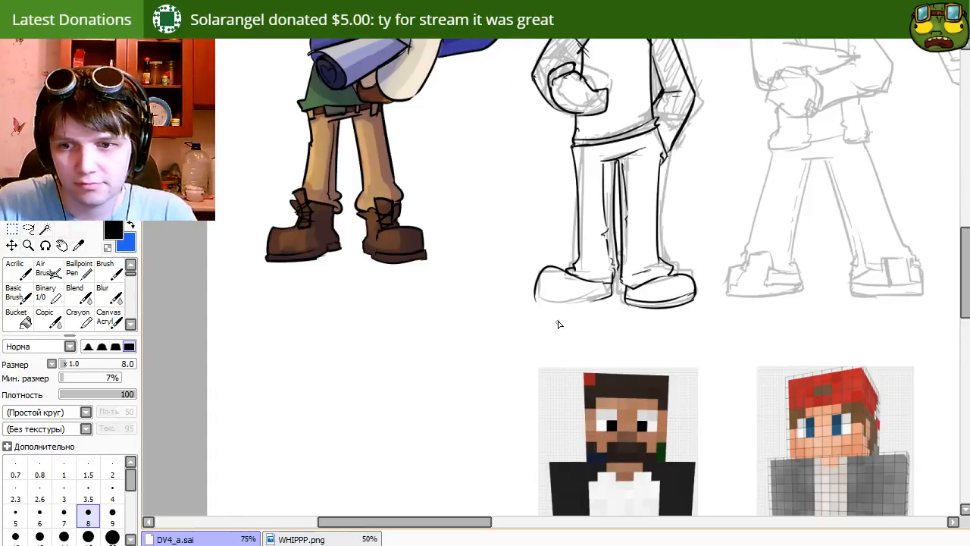
# Ink the sole line along the bottom of the bearded character's remaining unfinished shoe and tidy its toe end with the eraser.
pyautogui.moveTo(536, 302); pyautogui.dragTo(609, 298)
pyautogui.hotkey('ctrl', 'z')
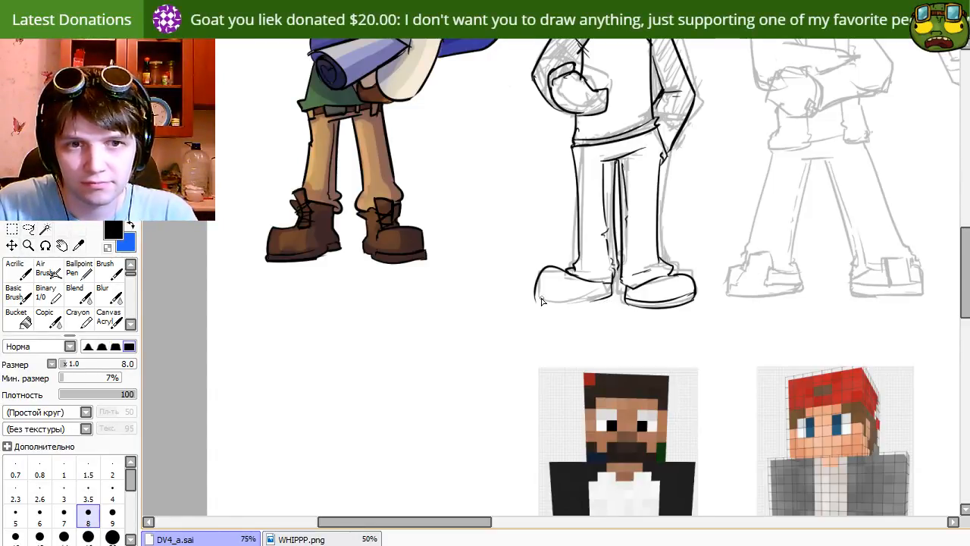
pyautogui.moveTo(533, 295); pyautogui.dragTo(612, 292)
pyautogui.hotkey('ctrl', 'z')
pyautogui.moveTo(534, 297); pyautogui.dragTo(615, 286)
pyautogui.hotkey('ctrl', 'z')
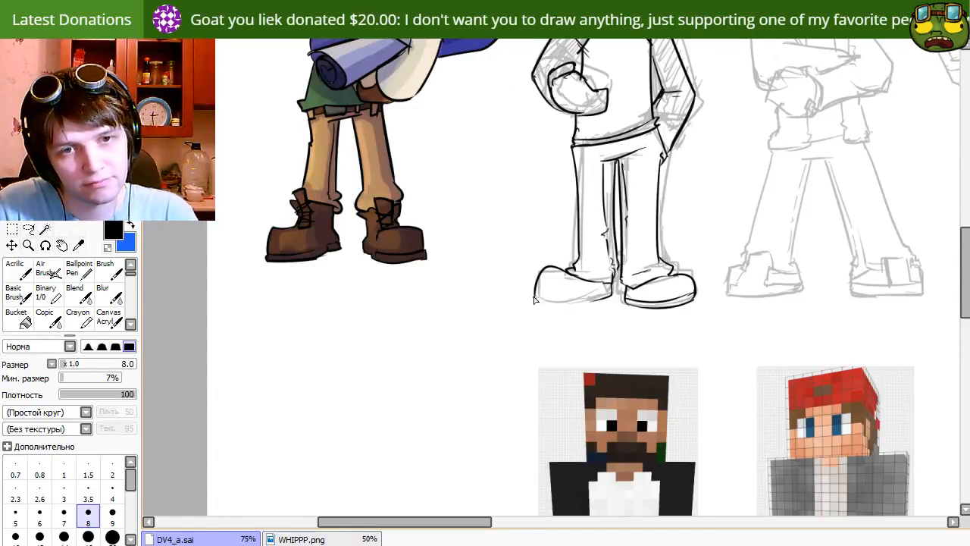
pyautogui.moveTo(534, 300); pyautogui.dragTo(610, 301)
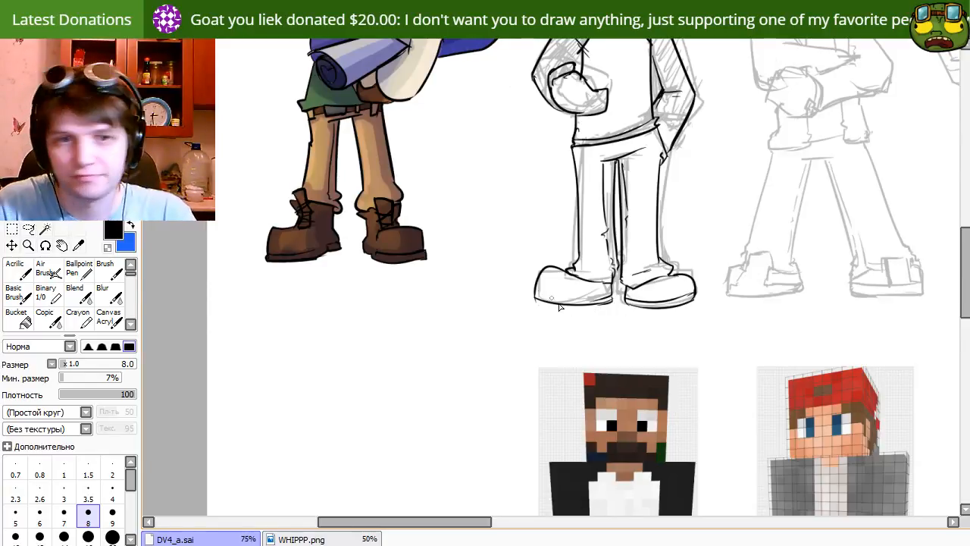
pyautogui.press('e')
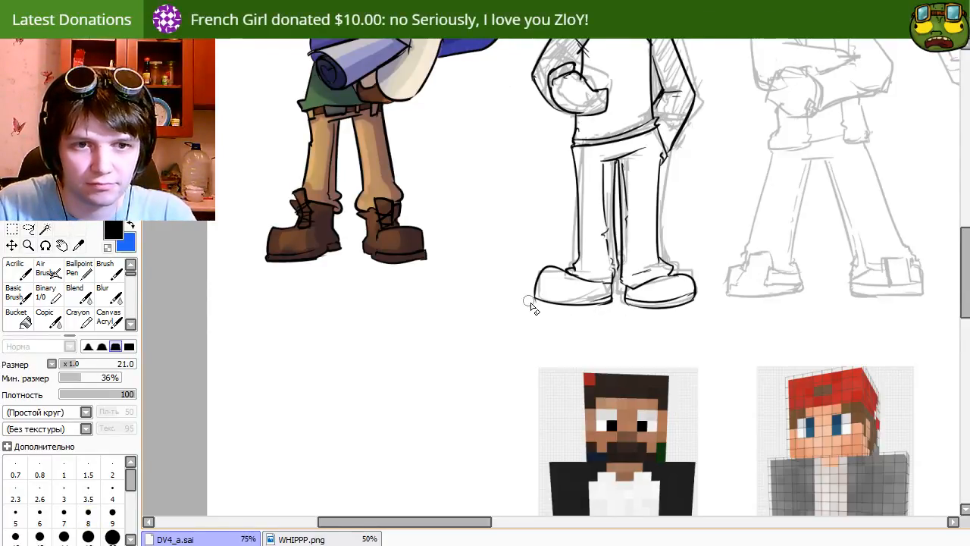
pyautogui.press('n')
# Review the bearded character's line art from head to shoes alongside the coloured character and the neighbouring sketches.
pyautogui.moveTo(535, 300)
pyautogui.mouseDown()
pyautogui.moveTo(613, 296)
pyautogui.moveTo(626, 351)
pyautogui.moveTo(606, 440)
pyautogui.mouseUp()
pyautogui.moveTo(669, 352); pyautogui.dragTo(608, 504)
pyautogui.moveTo(647, 388)
pyautogui.mouseDown()
pyautogui.moveTo(635, 307)
pyautogui.moveTo(639, 380)
pyautogui.mouseUp()
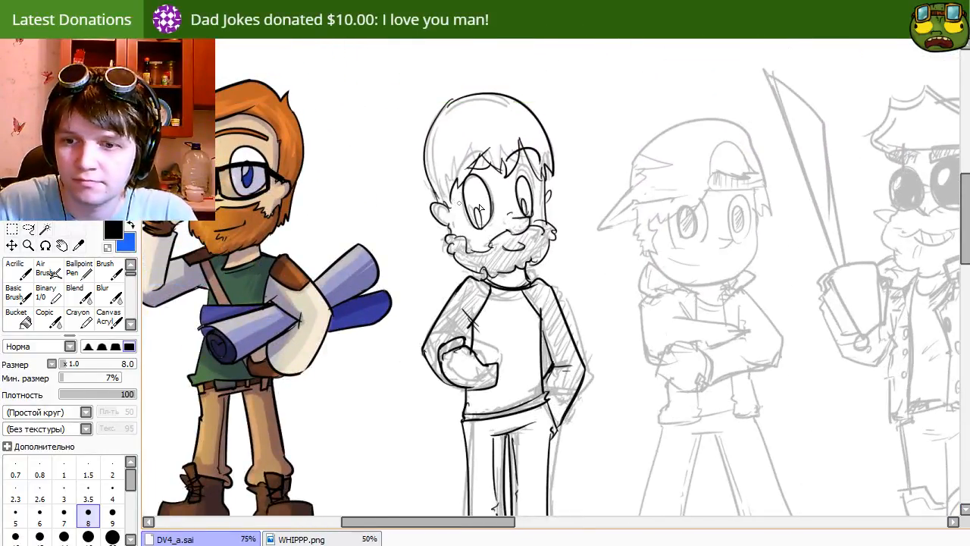
pyautogui.moveTo(685, 411)
pyautogui.mouseDown()
pyautogui.moveTo(641, 333)
pyautogui.moveTo(581, 275)
pyautogui.moveTo(645, 329)
pyautogui.moveTo(574, 297)
pyautogui.moveTo(587, 422)
pyautogui.moveTo(714, 465)
pyautogui.mouseUp()
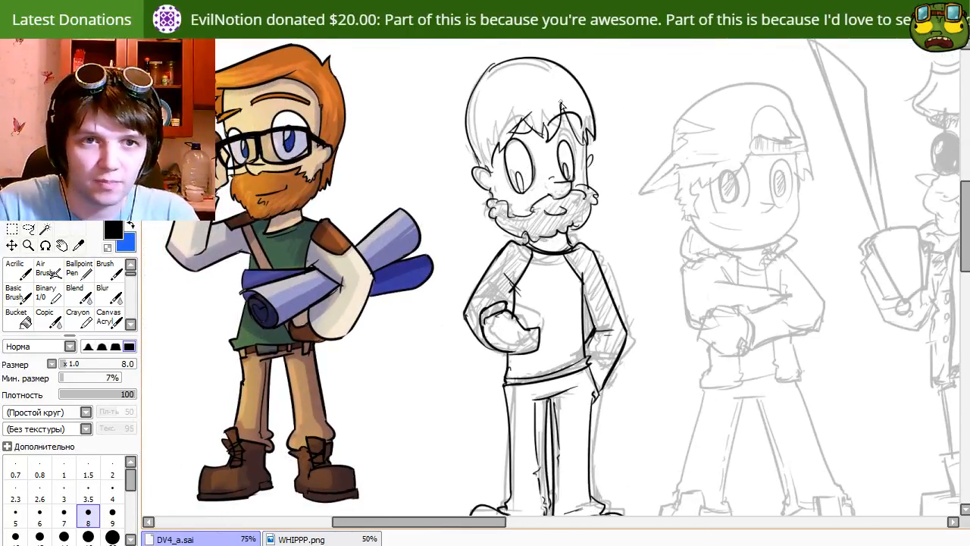
pyautogui.press('e')
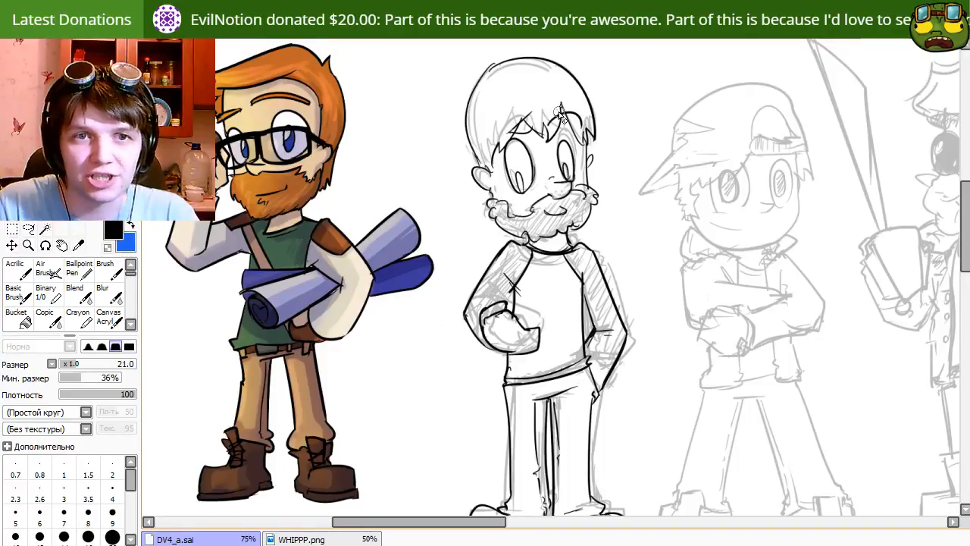
pyautogui.press('n')
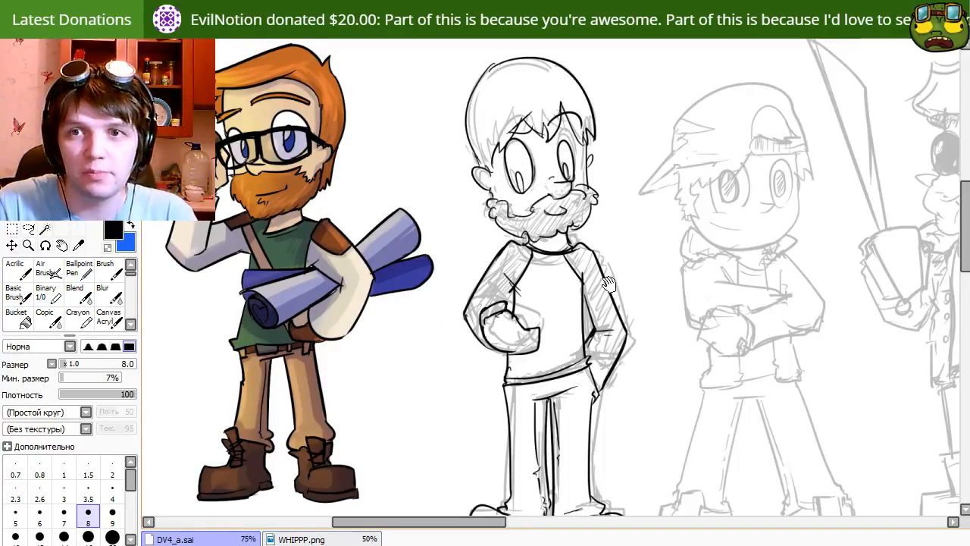
pyautogui.moveTo(736, 410); pyautogui.dragTo(655, 363)
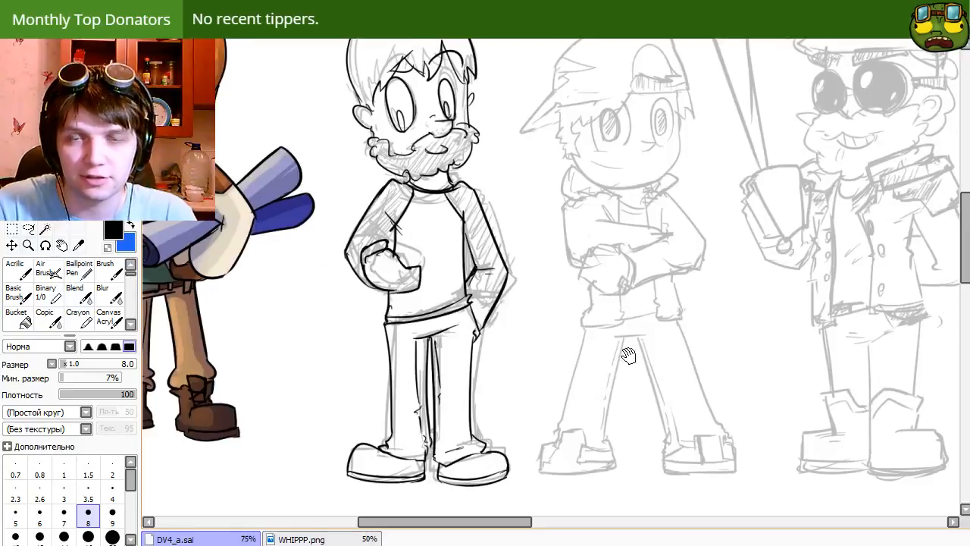
pyautogui.moveTo(669, 317); pyautogui.dragTo(838, 372)
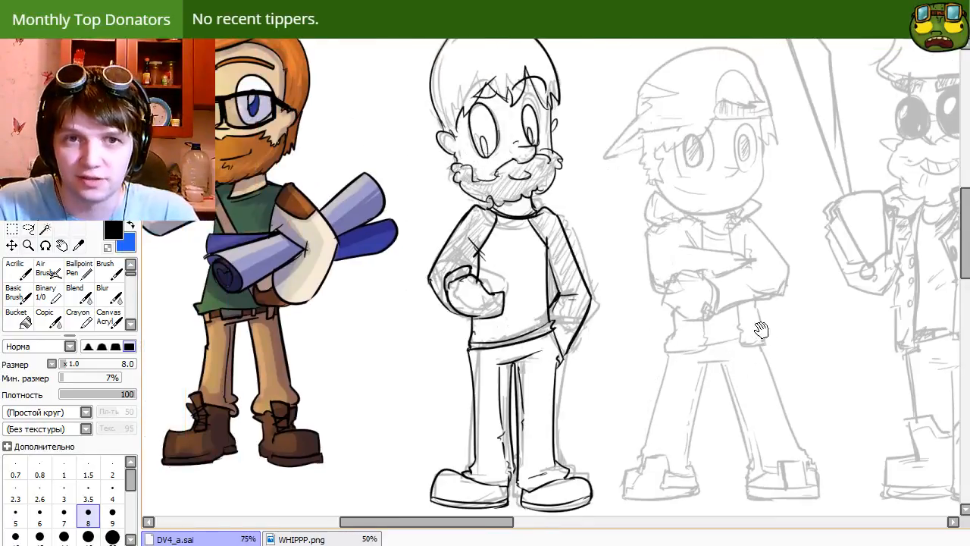
pyautogui.moveTo(746, 368)
pyautogui.mouseDown()
pyautogui.moveTo(666, 303)
pyautogui.moveTo(619, 309)
pyautogui.mouseUp()
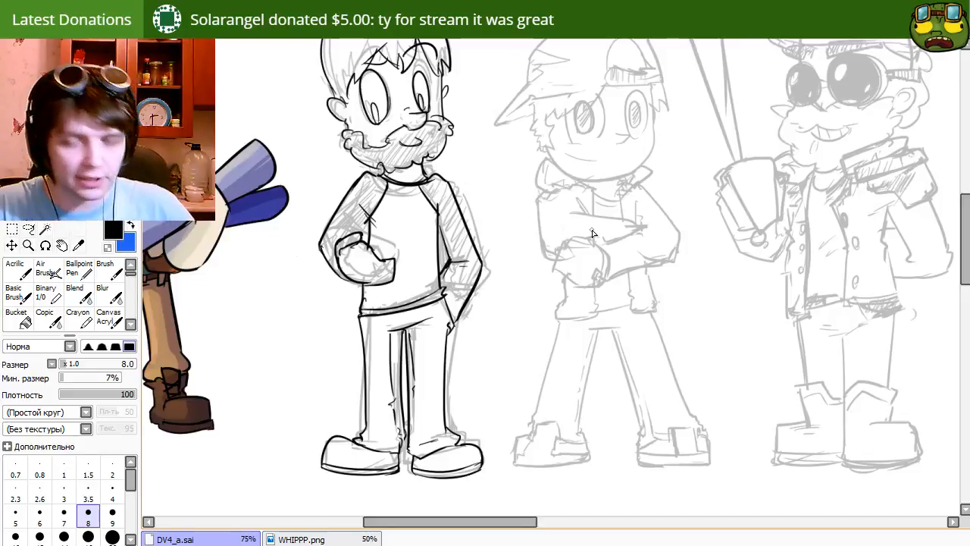
pyautogui.moveTo(602, 359); pyautogui.dragTo(677, 419)
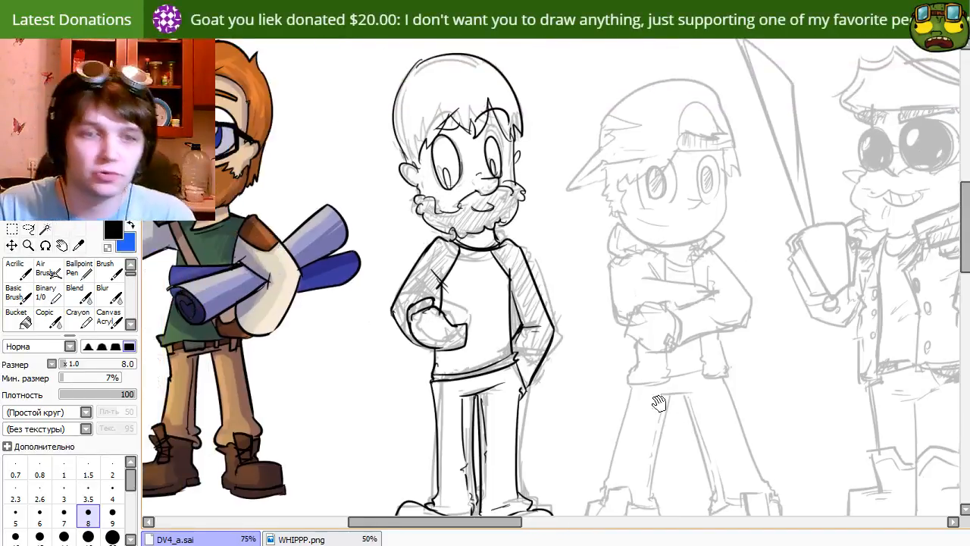
pyautogui.moveTo(620, 356); pyautogui.dragTo(641, 372)
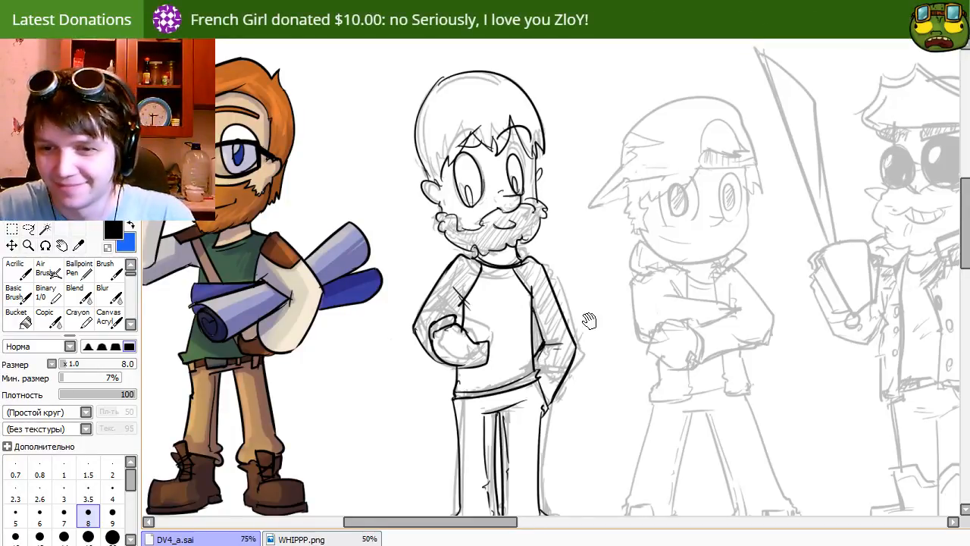
pyautogui.moveTo(785, 325)
pyautogui.mouseDown()
pyautogui.moveTo(650, 318)
pyautogui.moveTo(558, 390)
pyautogui.moveTo(714, 404)
pyautogui.mouseUp()
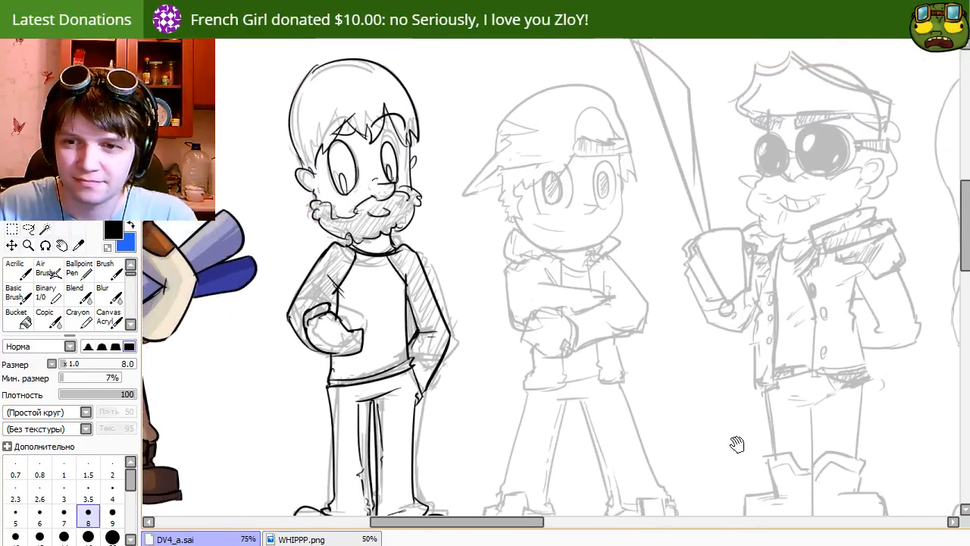
pyautogui.moveTo(736, 442); pyautogui.dragTo(723, 364)
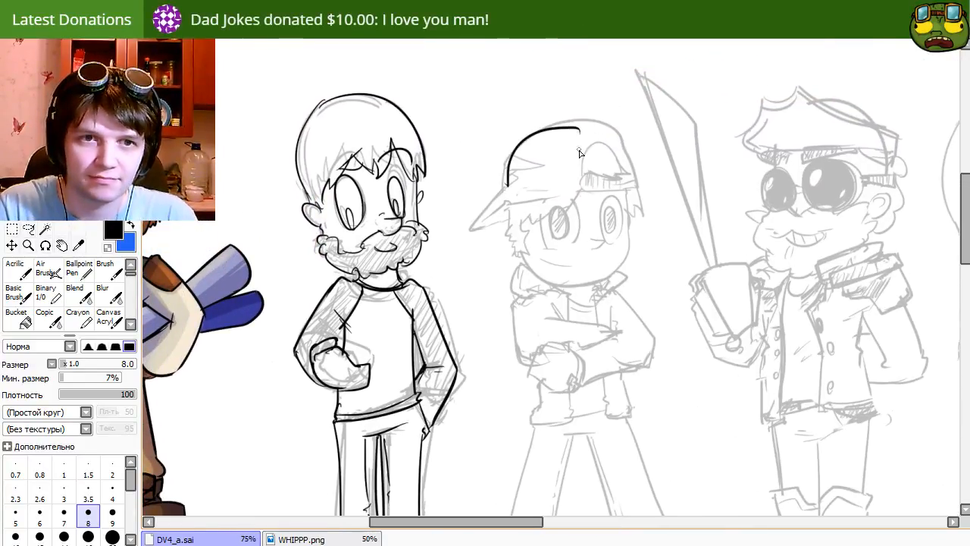
pyautogui.moveTo(506, 187); pyautogui.dragTo(629, 148)
pyautogui.hotkey('ctrl', 'z')
pyautogui.moveTo(510, 193)
pyautogui.mouseDown()
pyautogui.moveTo(509, 180)
pyautogui.moveTo(623, 163)
pyautogui.mouseUp()
pyautogui.hotkey('ctrl', 'z')
pyautogui.moveTo(506, 190)
pyautogui.mouseDown()
pyautogui.moveTo(594, 106)
pyautogui.moveTo(663, 137)
pyautogui.moveTo(627, 170)
pyautogui.mouseUp()
pyautogui.hotkey('ctrl', 'z')
pyautogui.hotkey('ctrl', 'z')
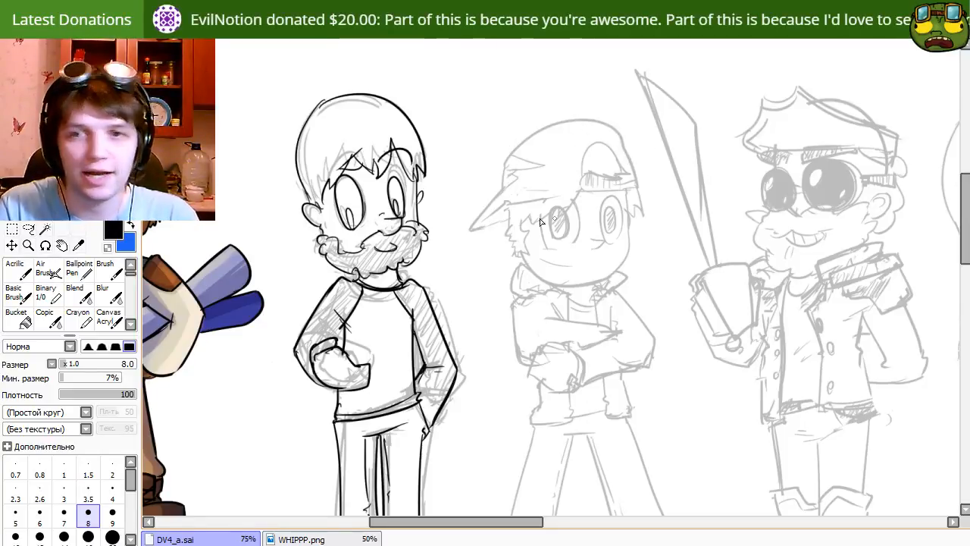
# Clean up and touch up the bearded character's trouser and hem lines beside the hidden hand, alternating eraser and inking pen.
pyautogui.moveTo(482, 294); pyautogui.dragTo(601, 162)
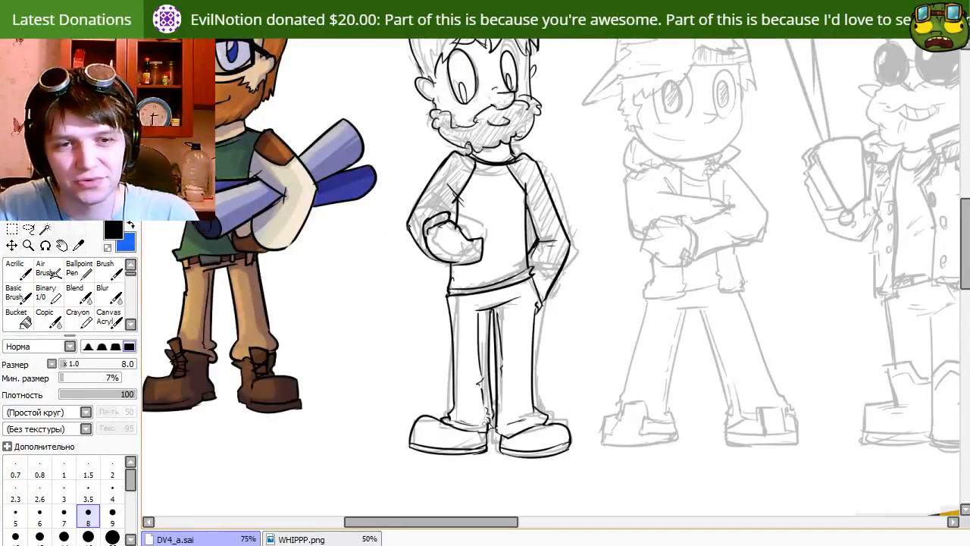
pyautogui.press('e')
pyautogui.moveTo(479, 333)
pyautogui.mouseDown()
pyautogui.moveTo(478, 360)
pyautogui.moveTo(475, 320)
pyautogui.moveTo(481, 345)
pyautogui.moveTo(533, 378)
pyautogui.moveTo(491, 380)
pyautogui.moveTo(523, 382)
pyautogui.mouseUp()
pyautogui.press('n')
pyautogui.press('e')
pyautogui.press('n')
pyautogui.press('e')
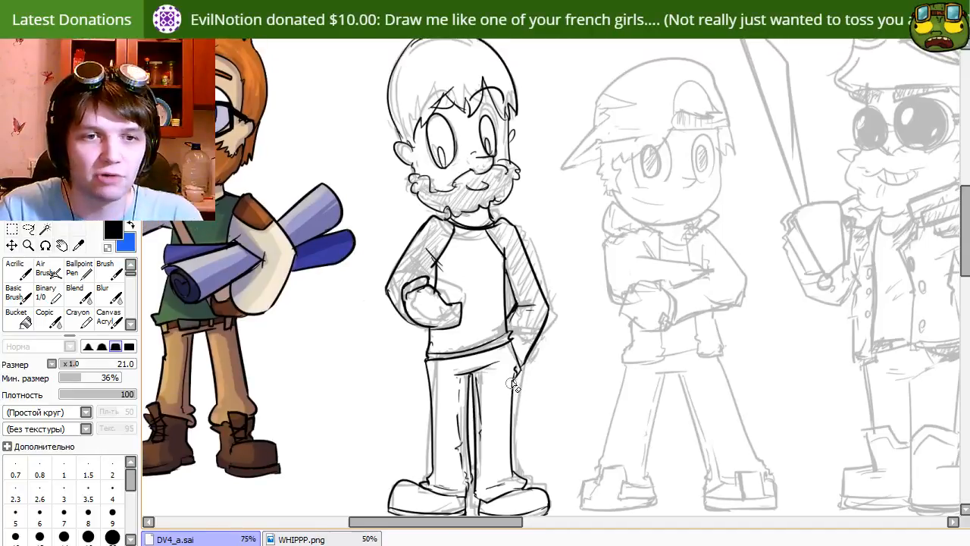
pyautogui.press('n')
pyautogui.moveTo(438, 408)
pyautogui.mouseDown()
pyautogui.moveTo(481, 471)
pyautogui.moveTo(493, 410)
pyautogui.mouseUp()
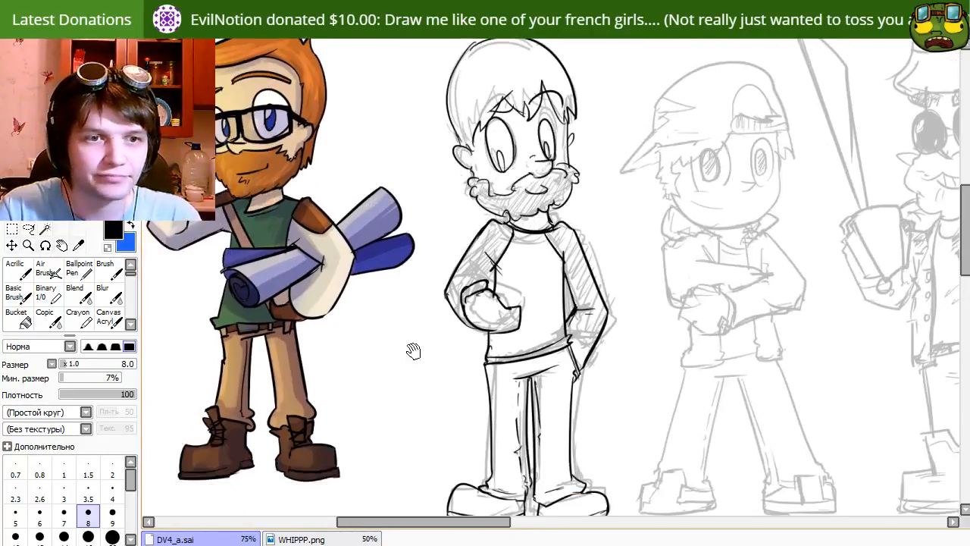
# Ink the capped boy's rounded jaw and the far side of his face, and erase the stray end where the lines meet.
pyautogui.moveTo(411, 374); pyautogui.dragTo(446, 408)
pyautogui.moveTo(570, 389); pyautogui.dragTo(517, 344)
pyautogui.moveTo(448, 184)
pyautogui.mouseDown()
pyautogui.moveTo(485, 330)
pyautogui.moveTo(475, 298)
pyautogui.moveTo(482, 366)
pyautogui.moveTo(465, 250)
pyautogui.mouseUp()
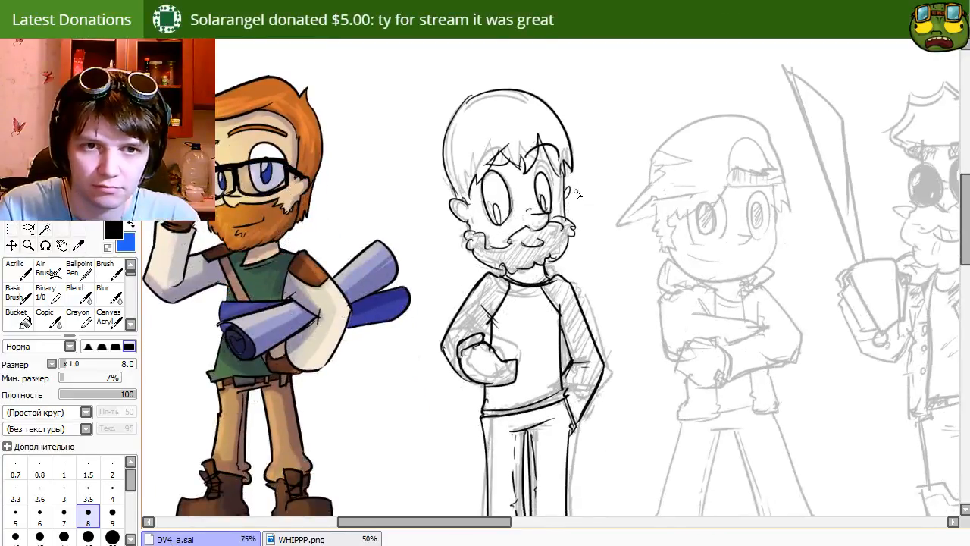
pyautogui.moveTo(550, 346)
pyautogui.mouseDown()
pyautogui.moveTo(541, 236)
pyautogui.moveTo(517, 201)
pyautogui.moveTo(511, 238)
pyautogui.mouseUp()
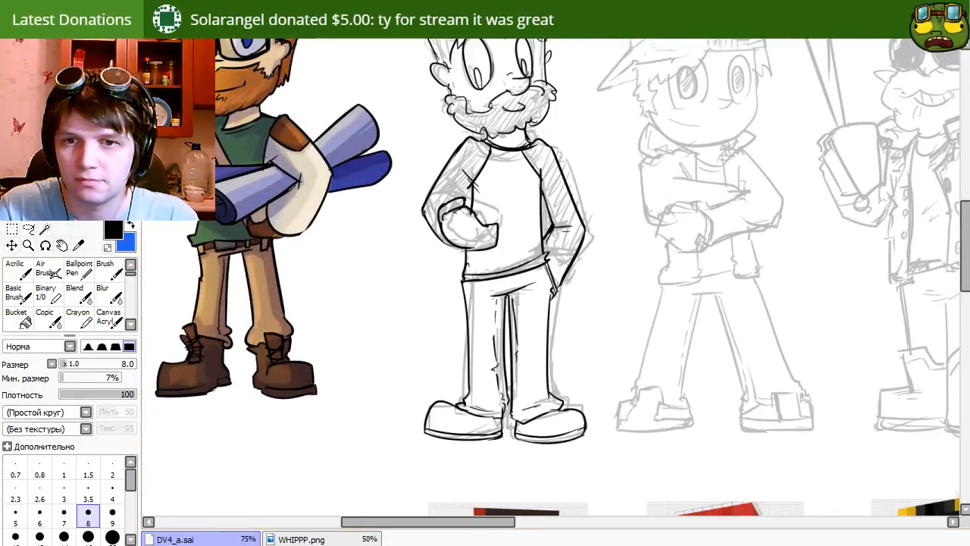
pyautogui.moveTo(601, 151); pyautogui.dragTo(501, 189)
pyautogui.moveTo(643, 233)
pyautogui.mouseDown()
pyautogui.moveTo(642, 300)
pyautogui.moveTo(600, 318)
pyautogui.mouseUp()
pyautogui.moveTo(538, 279); pyautogui.dragTo(660, 298)
pyautogui.hotkey('ctrl', 'z')
pyautogui.hotkey('ctrl', 'z')
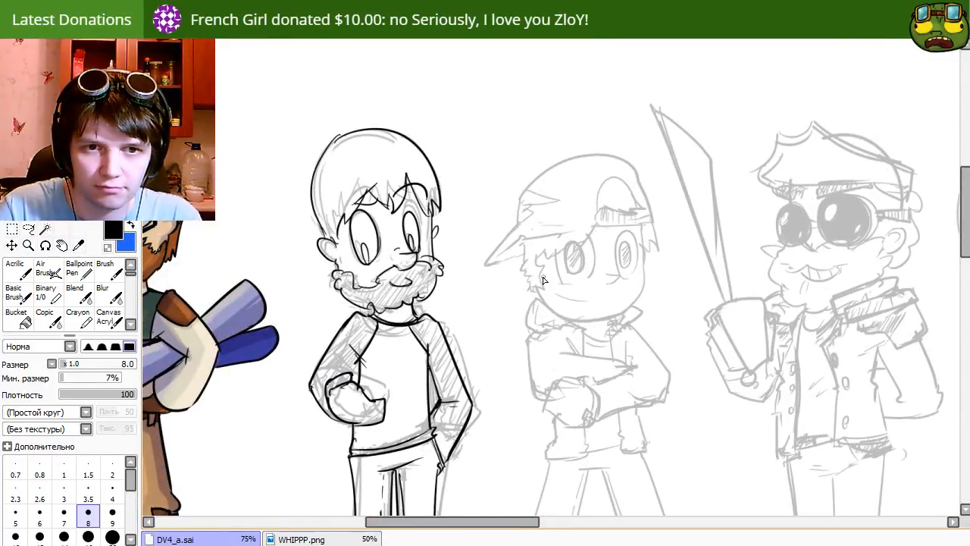
pyautogui.moveTo(542, 279)
pyautogui.mouseDown()
pyautogui.moveTo(643, 264)
pyautogui.moveTo(645, 292)
pyautogui.mouseUp()
pyautogui.moveTo(642, 230); pyautogui.dragTo(643, 303)
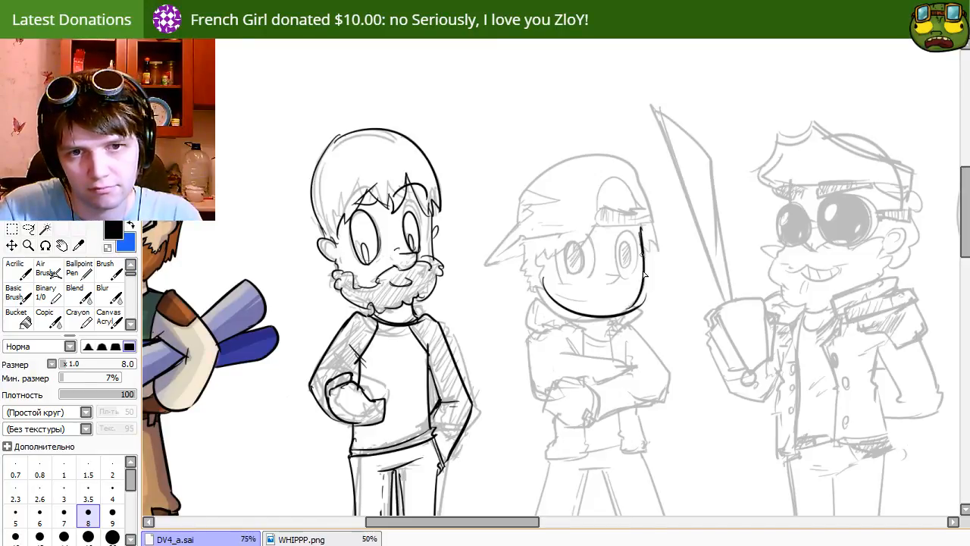
pyautogui.press('e')
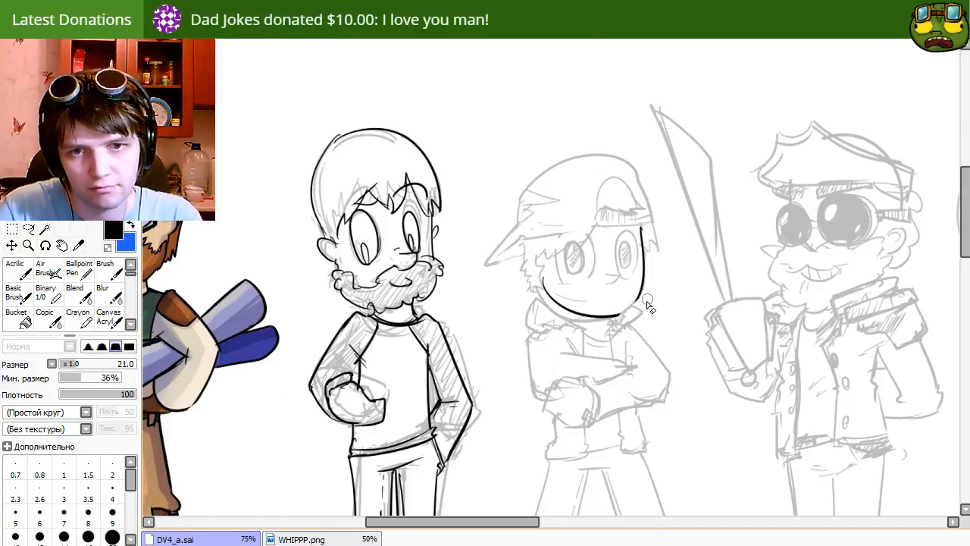
pyautogui.press('n')
# Nudge the capped boy's inked face outline into place, stretch it slightly taller with a transform, and tidy its cheek line.
pyautogui.moveTo(610, 306); pyautogui.dragTo(574, 287)
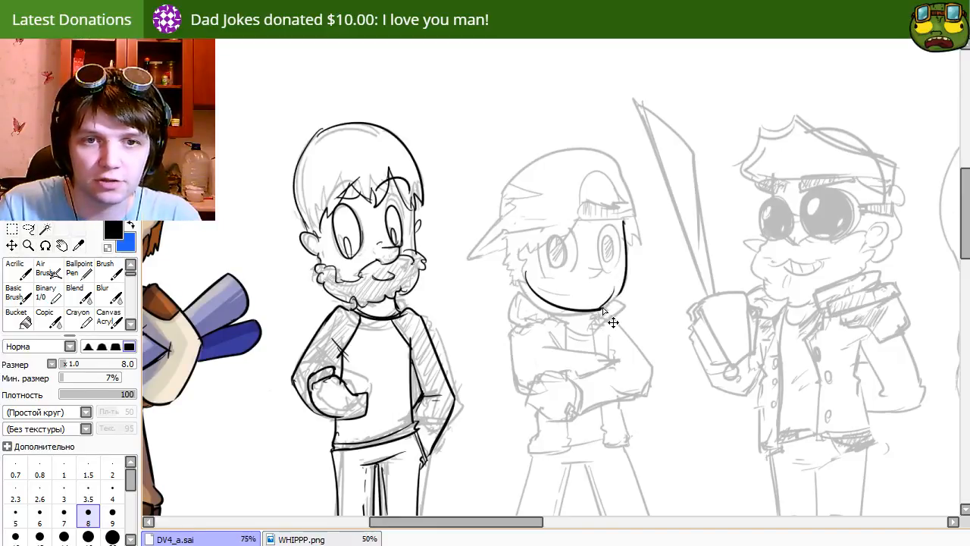
pyautogui.moveTo(622, 292)
pyautogui.mouseDown()
pyautogui.moveTo(591, 309)
pyautogui.moveTo(599, 313)
pyautogui.mouseUp()
pyautogui.press('m')
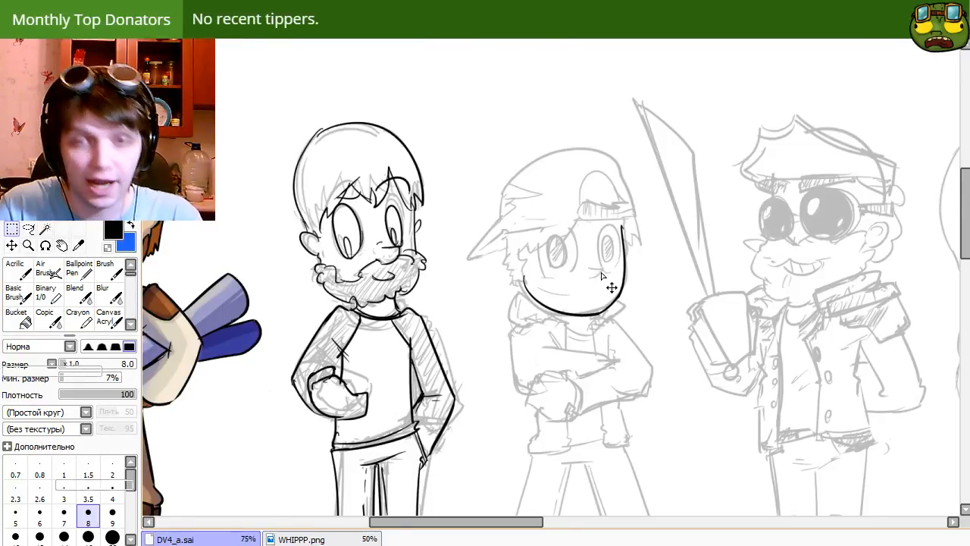
pyautogui.hotkey('ctrl', 't')
pyautogui.moveTo(576, 225); pyautogui.dragTo(577, 218)
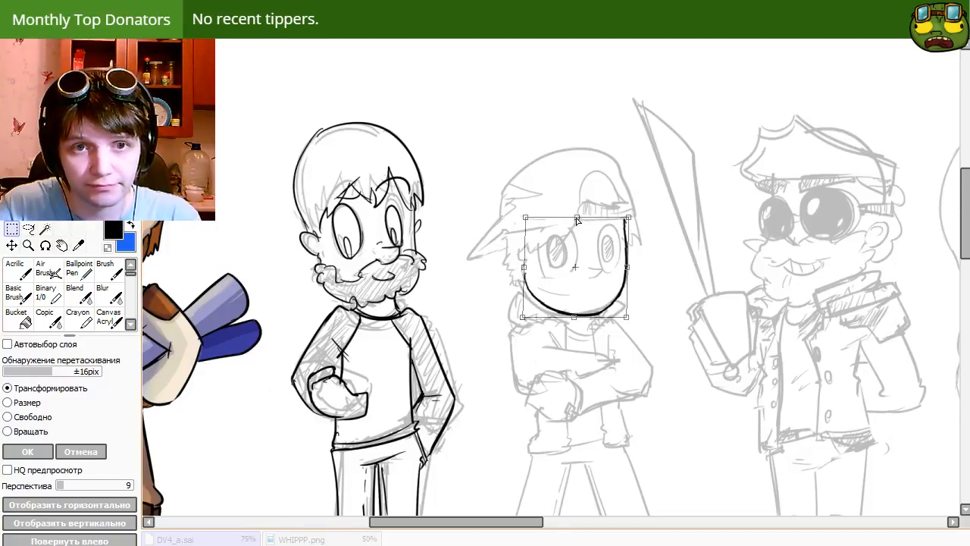
pyautogui.press('Return')
pyautogui.press('e')
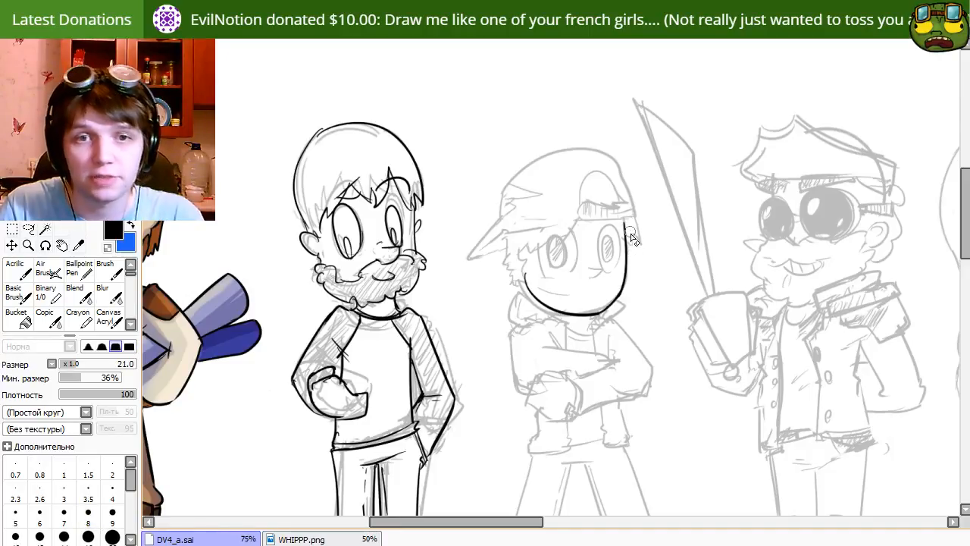
pyautogui.press('n')
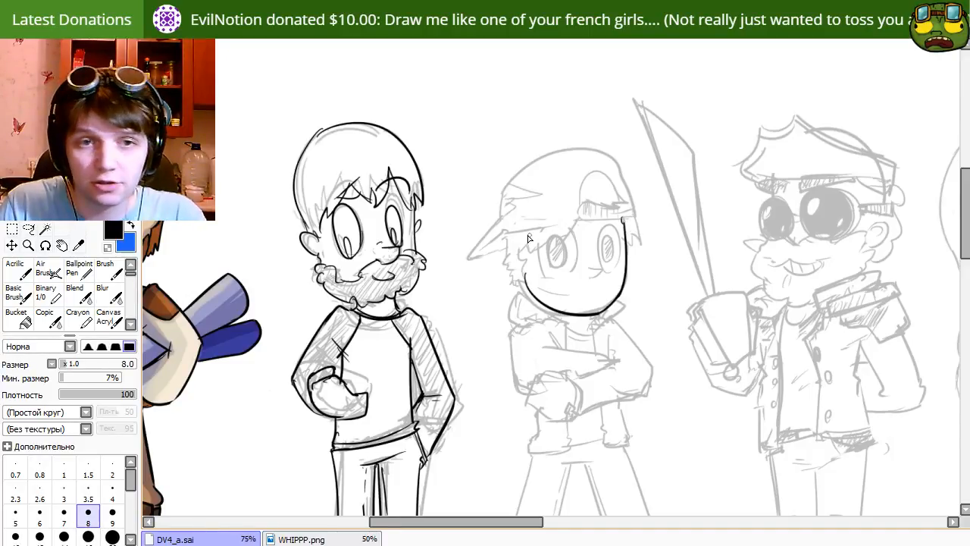
# Ink the lower edge of the boy's cap across the forehead and the small hair tuft beside the far cheek.
pyautogui.moveTo(499, 237); pyautogui.dragTo(635, 222)
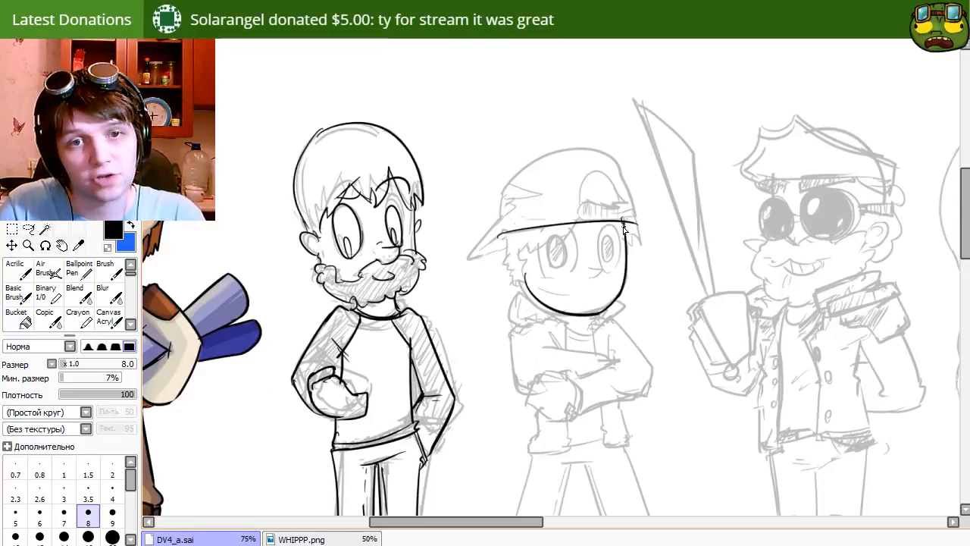
pyautogui.hotkey('ctrl', 'z')
pyautogui.moveTo(504, 236); pyautogui.dragTo(617, 216)
pyautogui.hotkey('ctrl', 'z')
pyautogui.moveTo(505, 237)
pyautogui.mouseDown()
pyautogui.moveTo(610, 221)
pyautogui.moveTo(623, 251)
pyautogui.mouseUp()
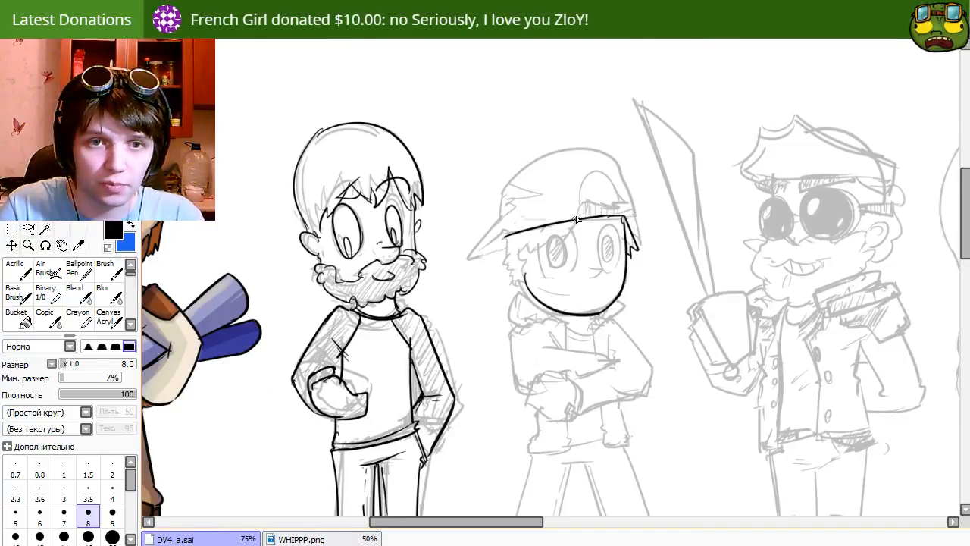
# Ink the boy's jagged hair fringe hanging below the cap over the nearer eye, and tidy it with the eraser.
pyautogui.moveTo(574, 222); pyautogui.dragTo(552, 252)
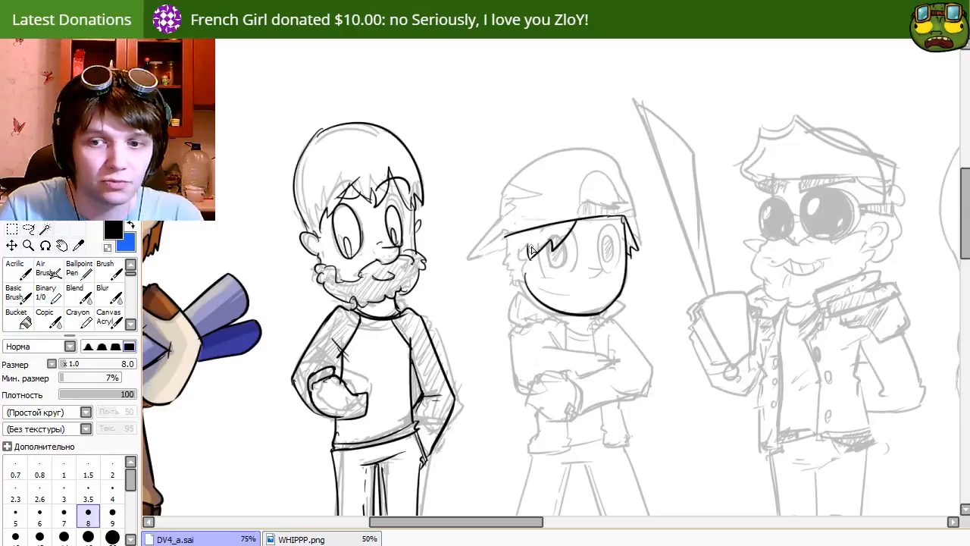
pyautogui.press('e')
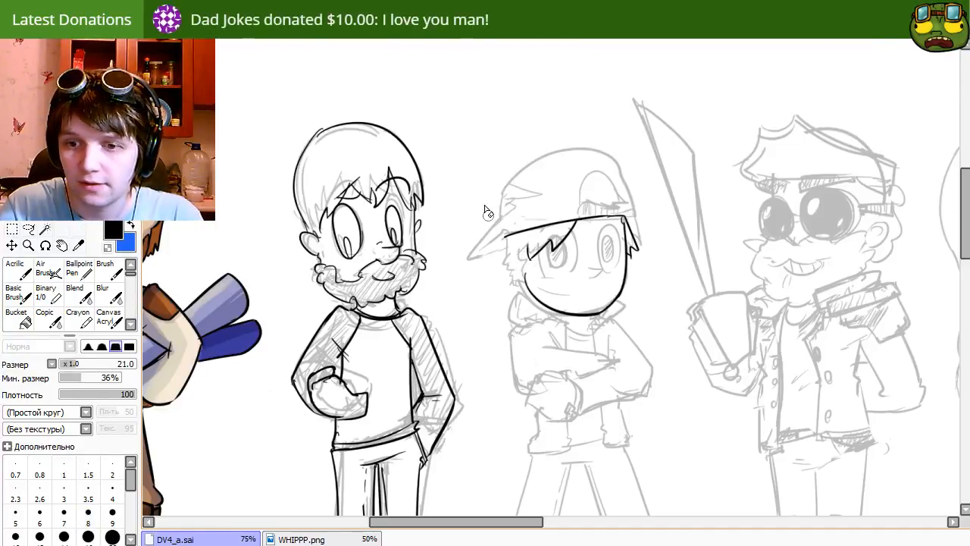
pyautogui.press('n')
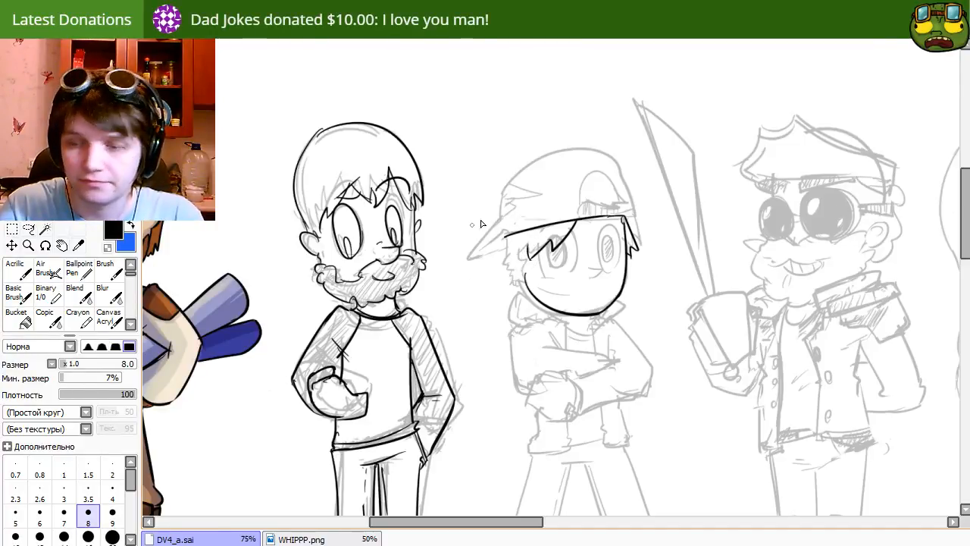
pyautogui.press('e')
pyautogui.press('n')
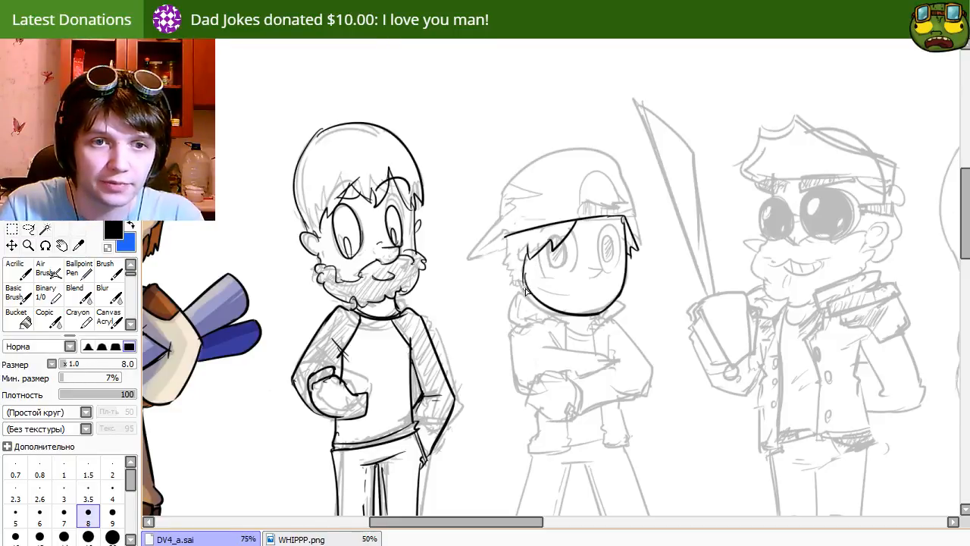
# Redraw the capped boy's nearer cheek line and ink the jagged hair hanging below the cap behind it.
pyautogui.press('e')
pyautogui.press('n')
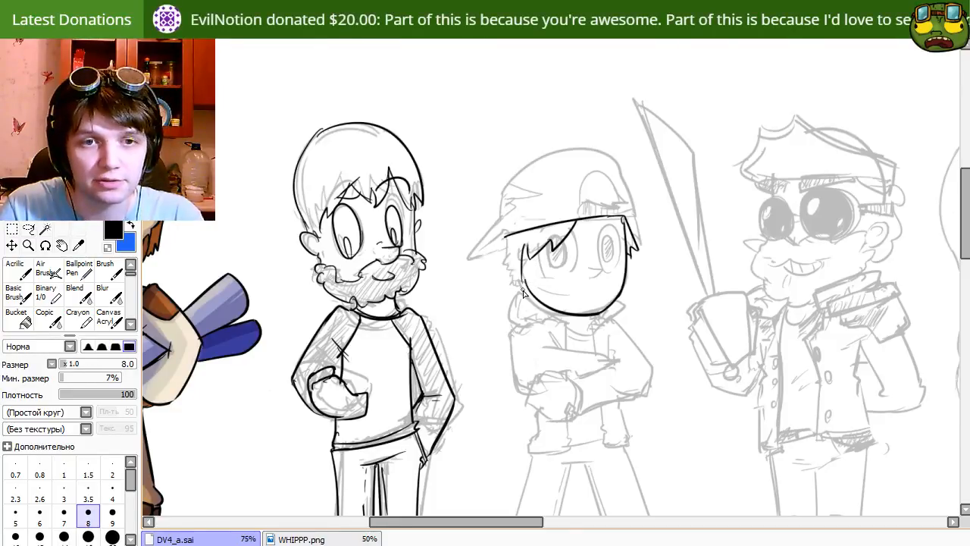
pyautogui.moveTo(525, 255); pyautogui.dragTo(528, 300)
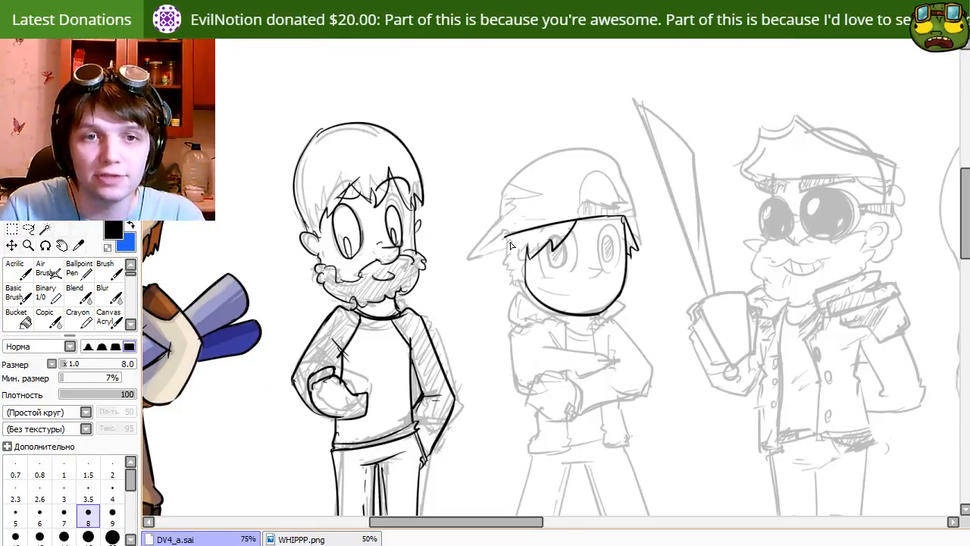
pyautogui.moveTo(504, 237)
pyautogui.mouseDown()
pyautogui.moveTo(511, 287)
pyautogui.moveTo(530, 301)
pyautogui.mouseUp()
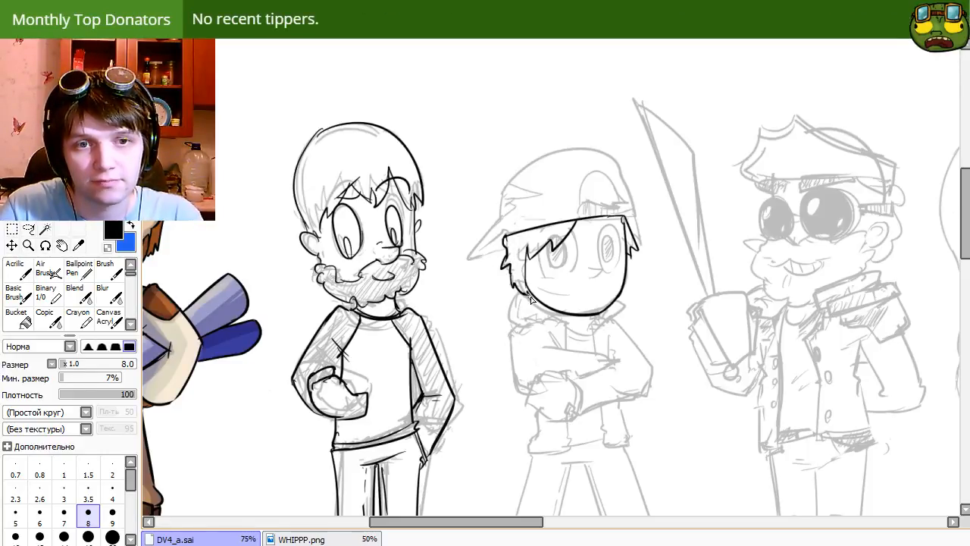
# Ink the boy's far eye as a tall oval with a narrow oval iris and a small pupil inside.
pyautogui.moveTo(602, 294); pyautogui.dragTo(569, 312)
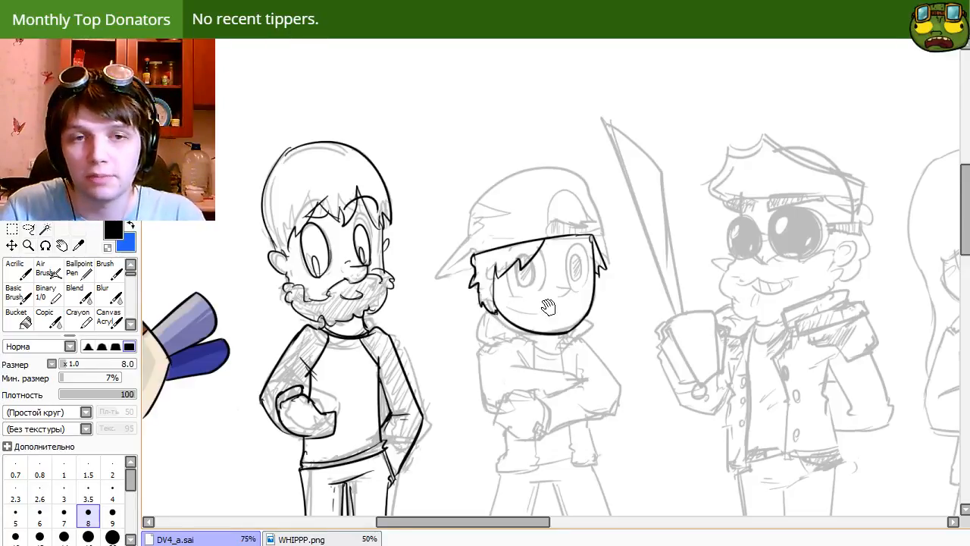
pyautogui.hotkey('ctrl', 'z')
pyautogui.moveTo(576, 242); pyautogui.dragTo(581, 291)
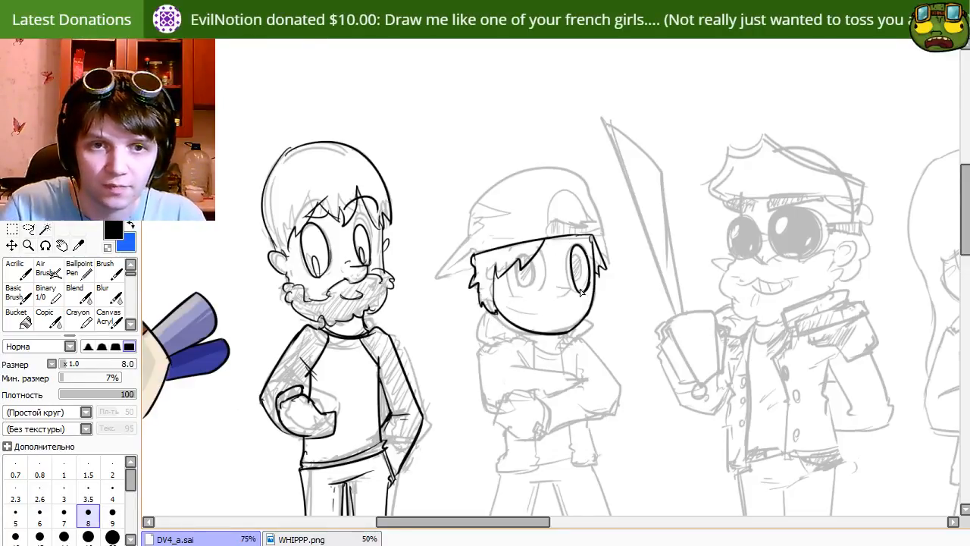
pyautogui.hotkey('ctrl', 'z')
pyautogui.moveTo(576, 244); pyautogui.dragTo(583, 286)
pyautogui.moveTo(575, 252); pyautogui.dragTo(577, 282)
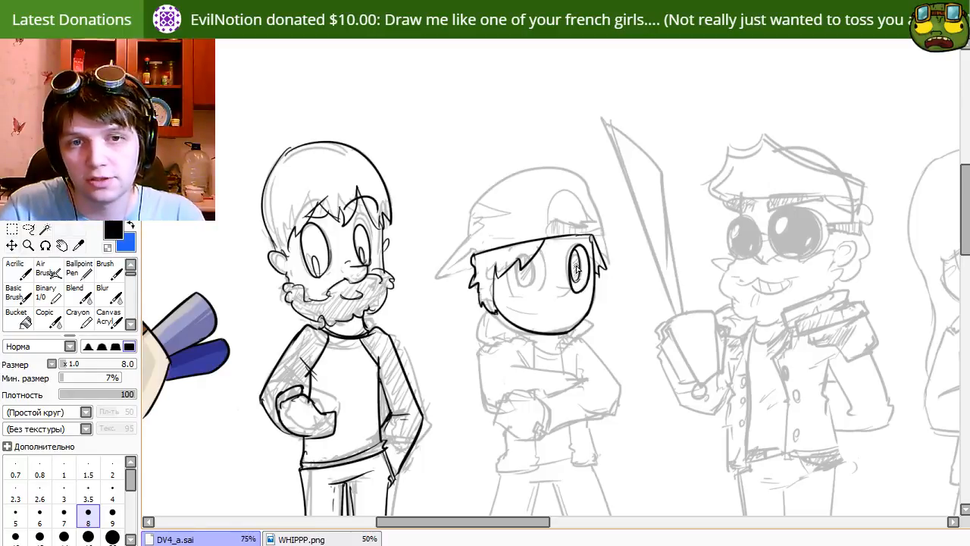
pyautogui.hotkey('ctrl', 'z')
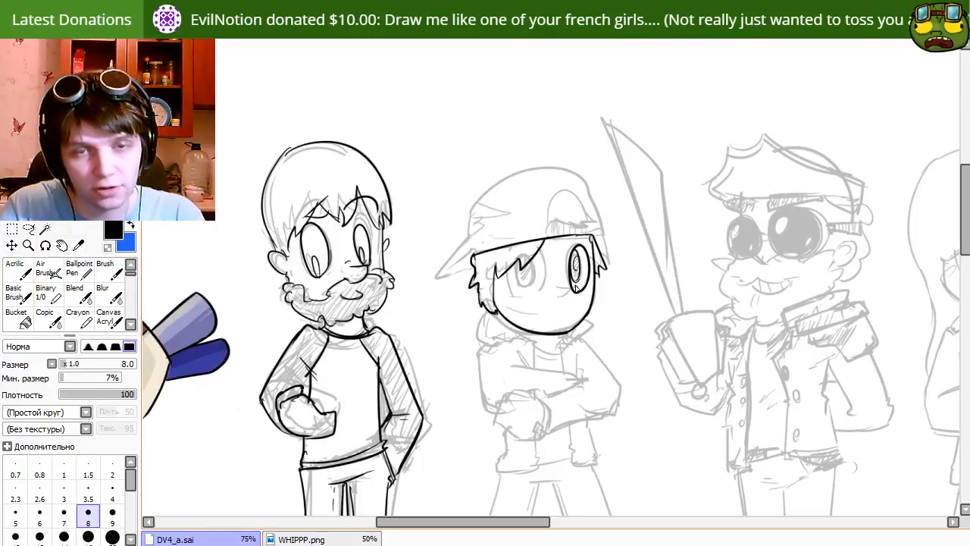
pyautogui.moveTo(578, 273); pyautogui.dragTo(576, 281)
# Try filling the boy's far eye and face area with black using the Bucket tool.
pyautogui.press('g')
pyautogui.click(580, 283)
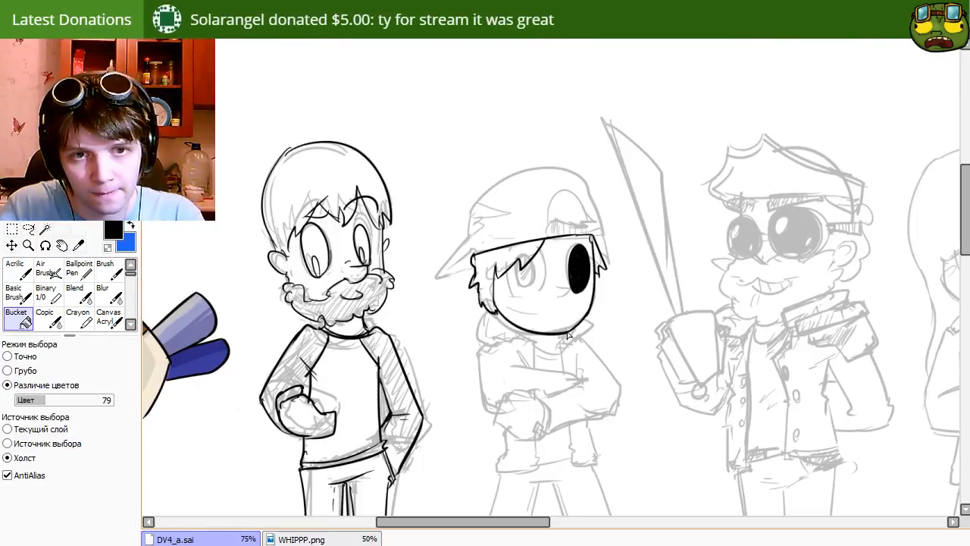
pyautogui.hotkey('ctrl', 'z')
pyautogui.moveTo(501, 404); pyautogui.dragTo(565, 192)
pyautogui.moveTo(561, 265); pyautogui.dragTo(484, 497)
pyautogui.click(595, 214)
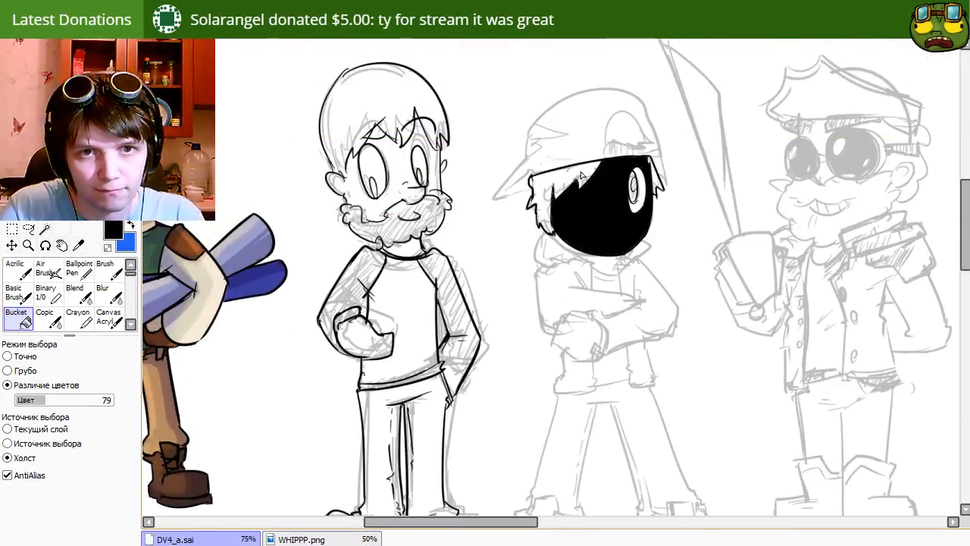
pyautogui.hotkey('ctrl', 'z')
# Ink the boy's nearer eye as a tall oval with its iris and pupil partly under the hair fringe.
pyautogui.press('n')
pyautogui.moveTo(588, 160); pyautogui.dragTo(585, 219)
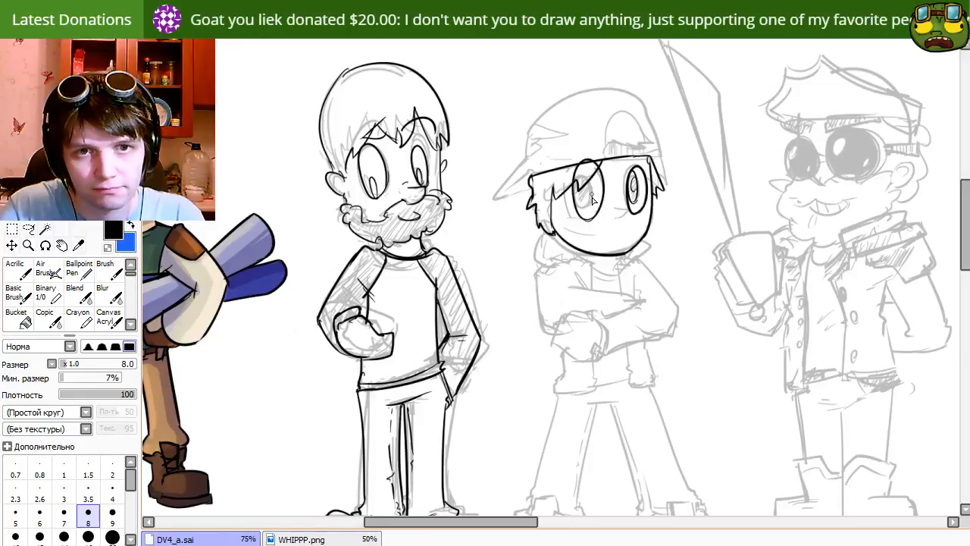
pyautogui.moveTo(585, 174)
pyautogui.mouseDown()
pyautogui.moveTo(586, 209)
pyautogui.moveTo(592, 160)
pyautogui.moveTo(574, 176)
pyautogui.moveTo(613, 157)
pyautogui.mouseUp()
pyautogui.hotkey('ctrl', 'z')
pyautogui.press('e')
pyautogui.press('n')
pyautogui.hotkey('ctrl', 'z')
pyautogui.hotkey('ctrl', 'z')
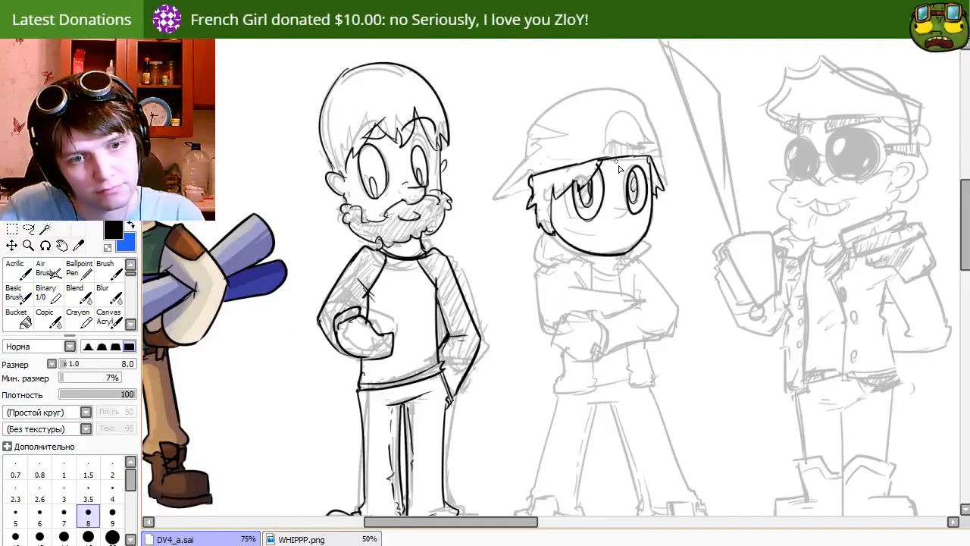
pyautogui.hotkey('ctrl', 'z')
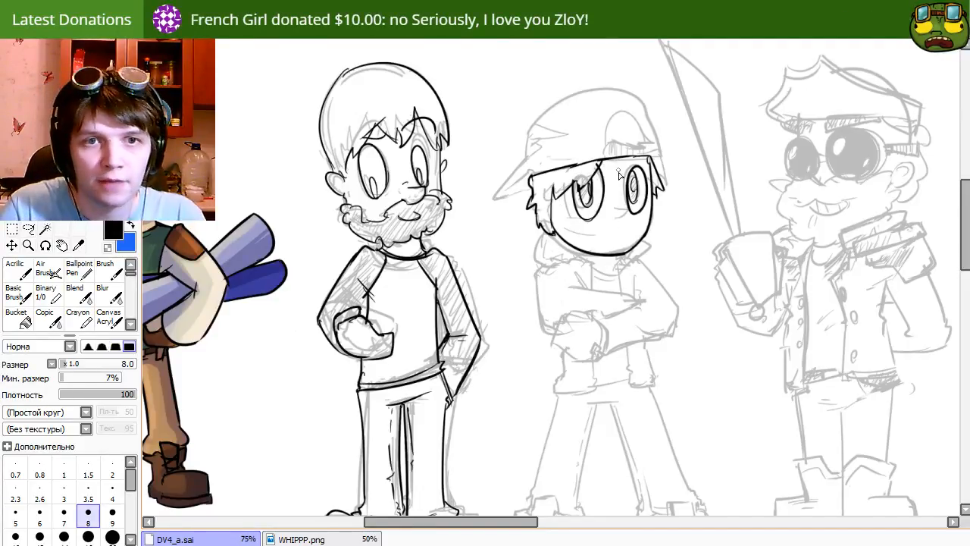
# Re-ink the lower edge of the boy's cap across the forehead with a heavier line, cleaning it up with the eraser.
pyautogui.press('e')
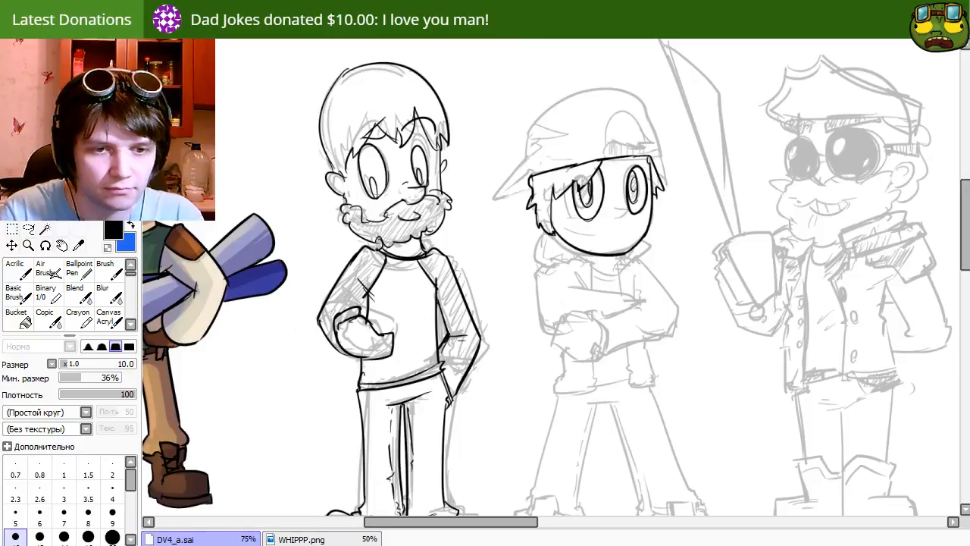
pyautogui.moveTo(656, 342); pyautogui.dragTo(646, 413)
pyautogui.press('n')
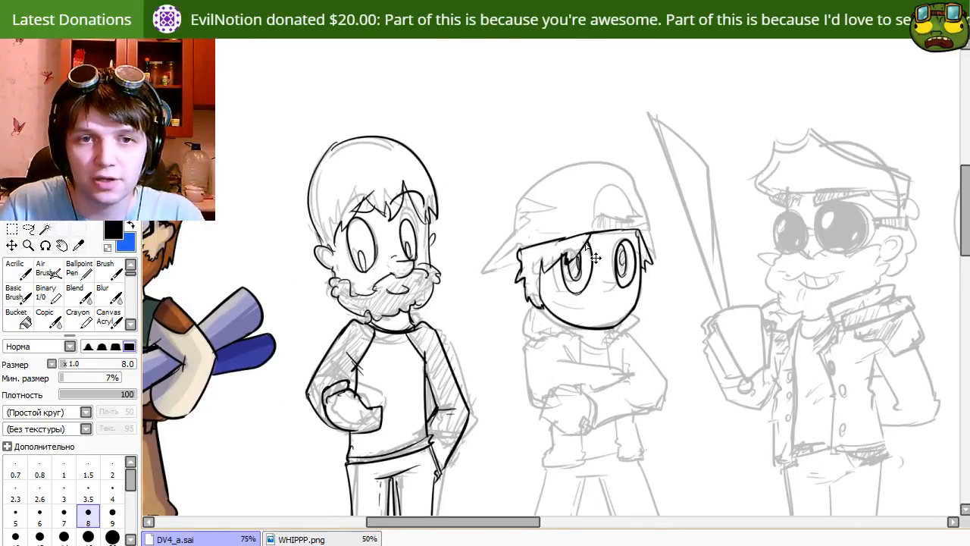
pyautogui.press('e')
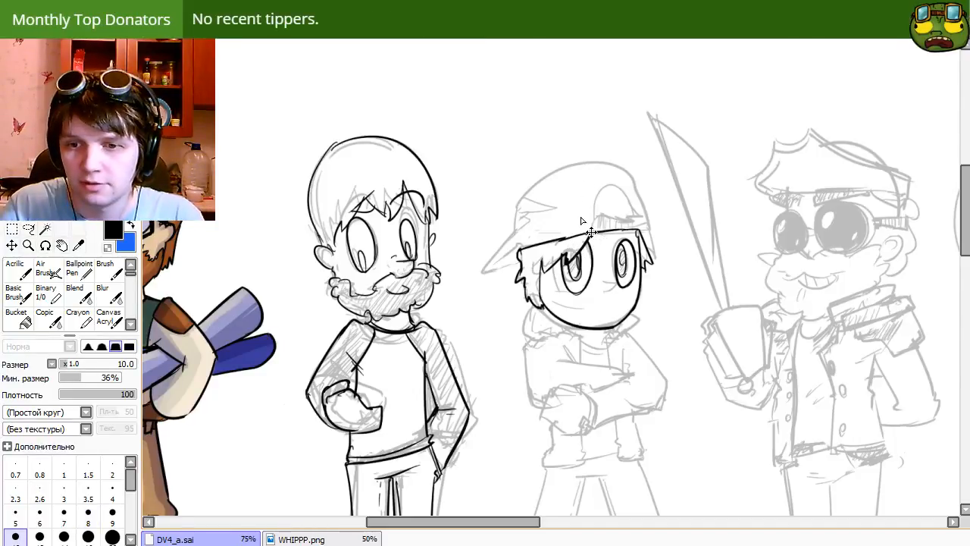
pyautogui.press(']')
pyautogui.press(']')
pyautogui.press('n')
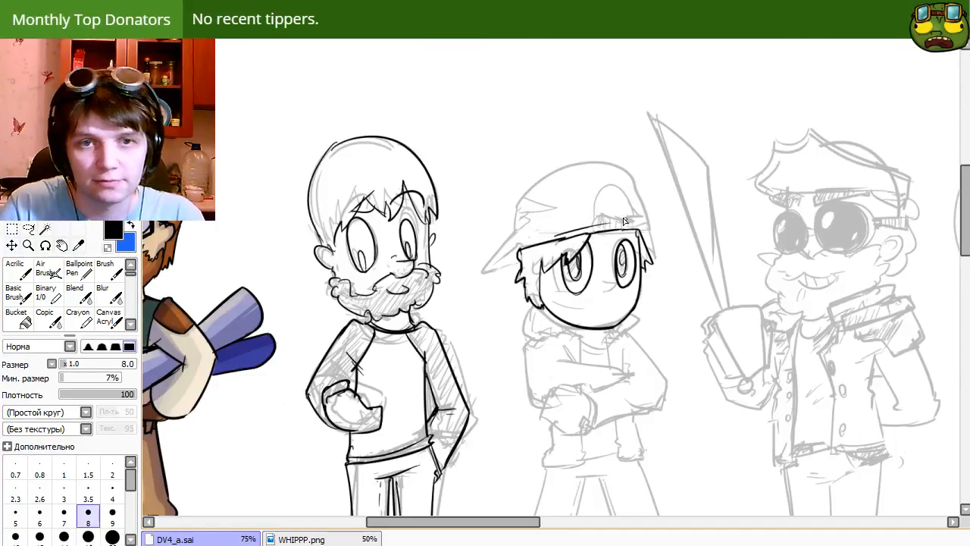
pyautogui.moveTo(550, 240); pyautogui.dragTo(637, 231)
pyautogui.press('e')
pyautogui.moveTo(552, 237); pyautogui.dragTo(612, 234)
pyautogui.press('n')
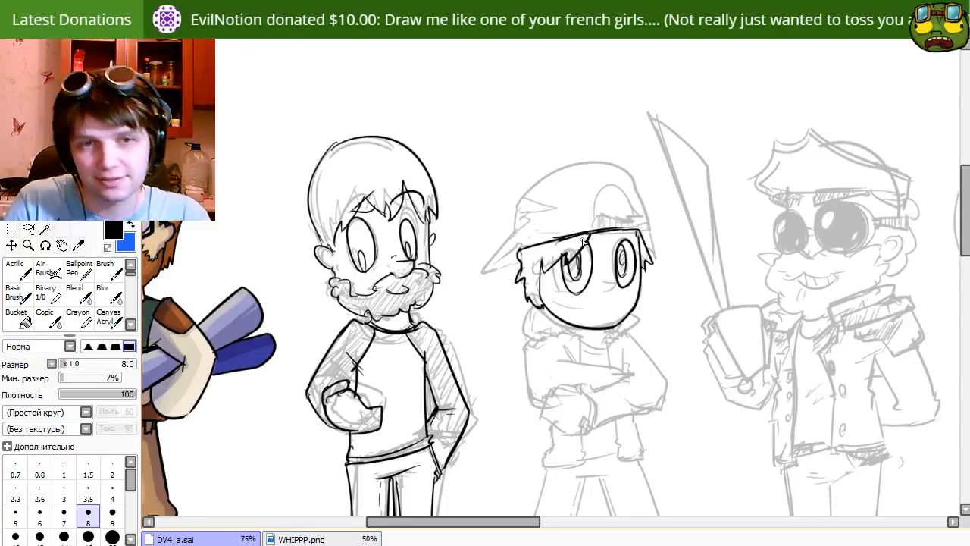
pyautogui.press('e')
pyautogui.press('n')
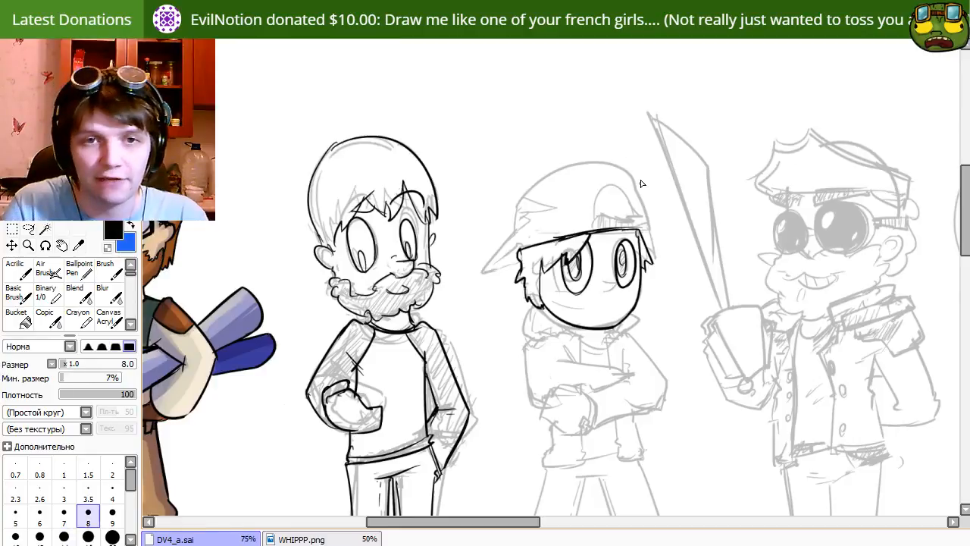
# Ink the far side of the boy's cap, curving from the crown down to the cap's lower edge.
pyautogui.moveTo(620, 167); pyautogui.dragTo(650, 228)
pyautogui.hotkey('ctrl', 'z')
pyautogui.moveTo(615, 162); pyautogui.dragTo(641, 222)
pyautogui.hotkey('ctrl', 'z')
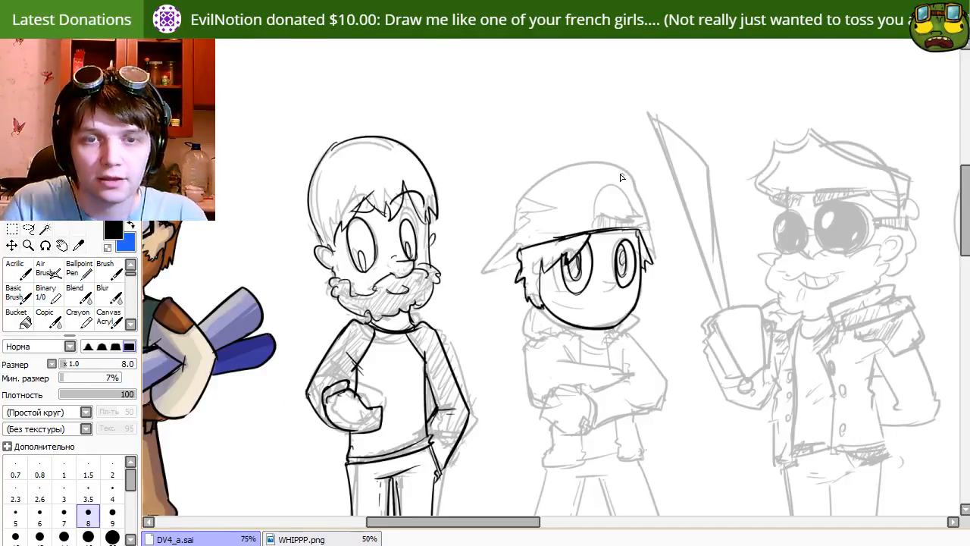
pyautogui.moveTo(613, 166); pyautogui.dragTo(636, 225)
pyautogui.hotkey('ctrl', 'z')
pyautogui.moveTo(612, 167); pyautogui.dragTo(649, 228)
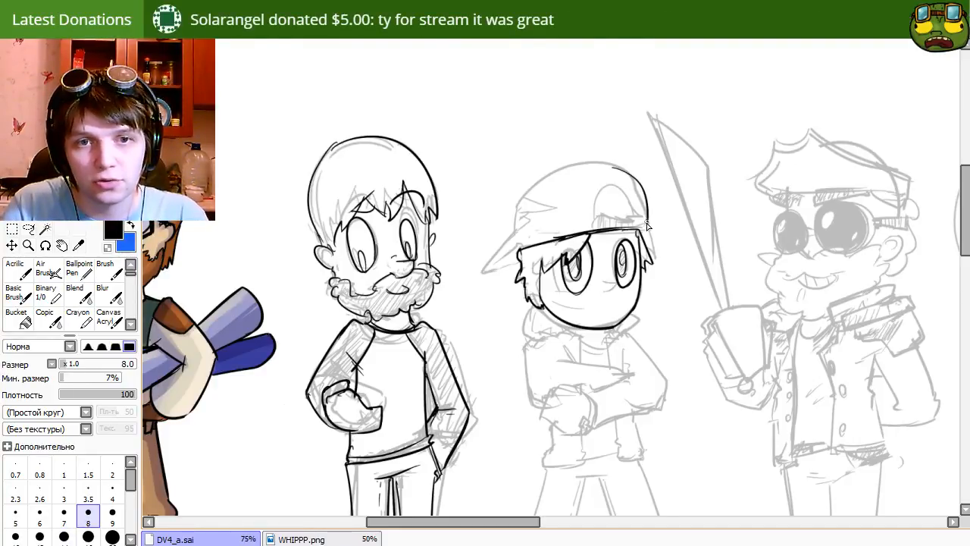
pyautogui.hotkey('ctrl', 'z')
pyautogui.moveTo(627, 173); pyautogui.dragTo(645, 227)
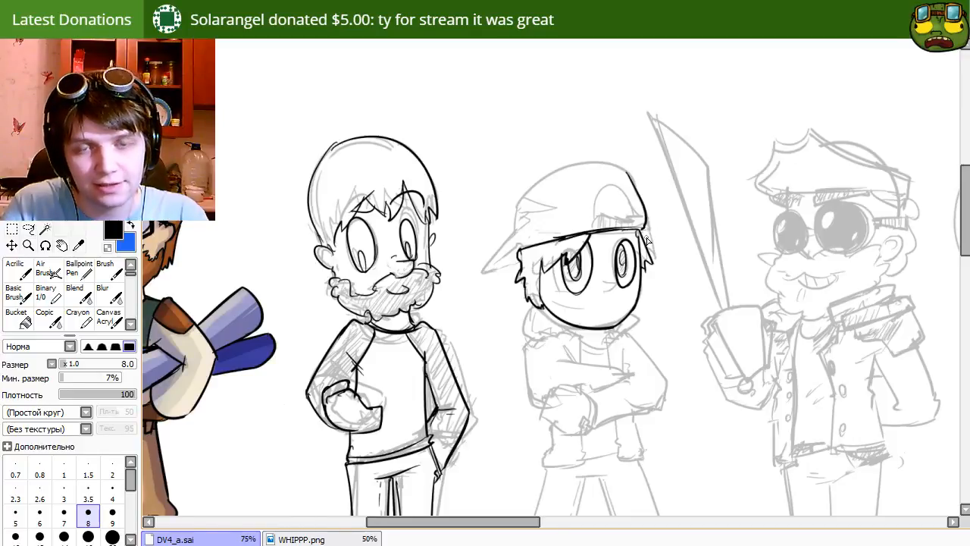
# Try to ink the rounded crown of the boy's cap from its far side over to the nearer edge.
pyautogui.moveTo(520, 232)
pyautogui.mouseDown()
pyautogui.moveTo(648, 191)
pyautogui.moveTo(519, 231)
pyautogui.moveTo(601, 160)
pyautogui.moveTo(530, 199)
pyautogui.moveTo(504, 227)
pyautogui.moveTo(617, 210)
pyautogui.mouseUp()
pyautogui.hotkey('ctrl', 'z')
pyautogui.hotkey('ctrl', 'z')
pyautogui.hotkey('ctrl', 'z')
pyautogui.hotkey('ctrl', 'z')
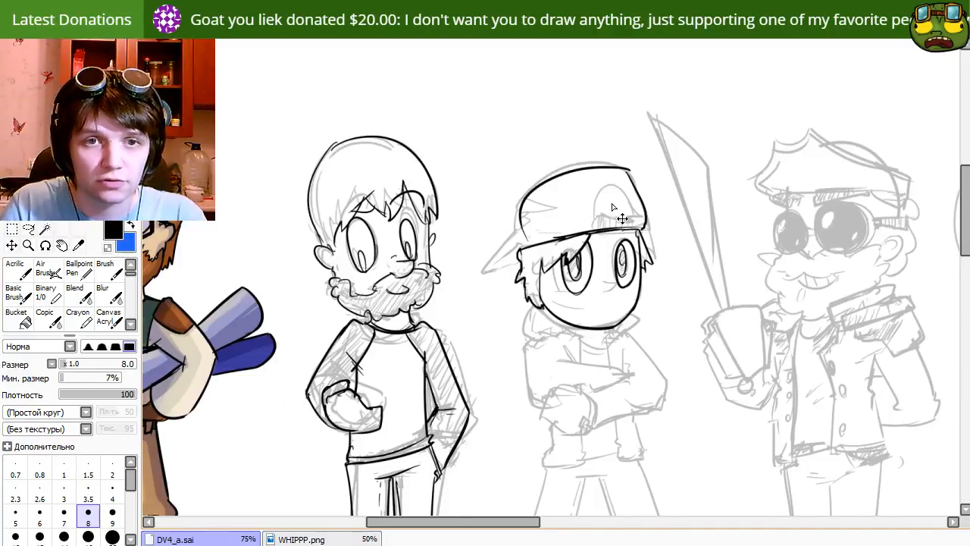
pyautogui.hotkey('ctrl', 'z')
pyautogui.moveTo(627, 165); pyautogui.dragTo(505, 250)
pyautogui.hotkey('ctrl', 'z')
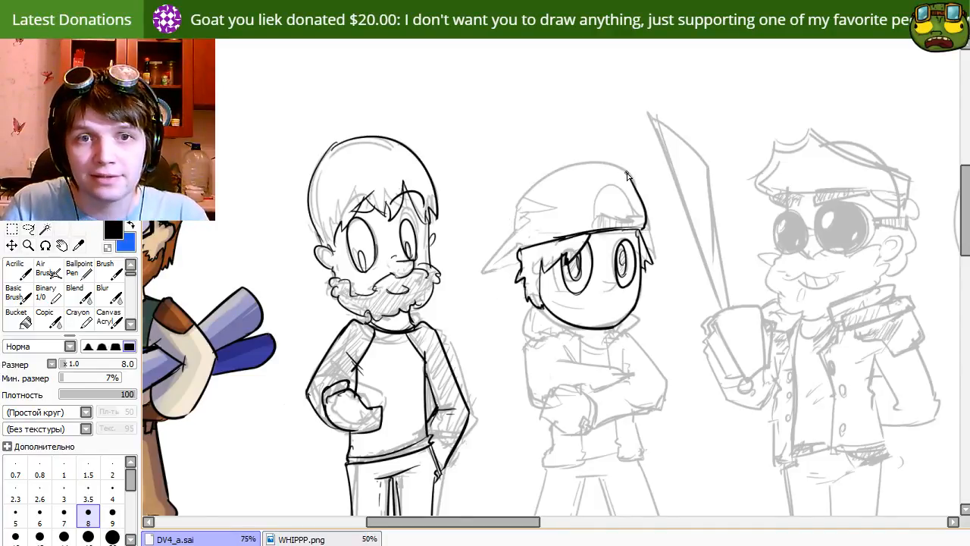
# Ink the crown outline of the middle character's backward cap with the 8 px brush, redoing the first attempt.
pyautogui.moveTo(629, 170); pyautogui.dragTo(506, 250)
pyautogui.hotkey('ctrl', 'z')
pyautogui.moveTo(628, 160)
pyautogui.mouseDown()
pyautogui.moveTo(595, 159)
pyautogui.moveTo(503, 216)
pyautogui.mouseUp()
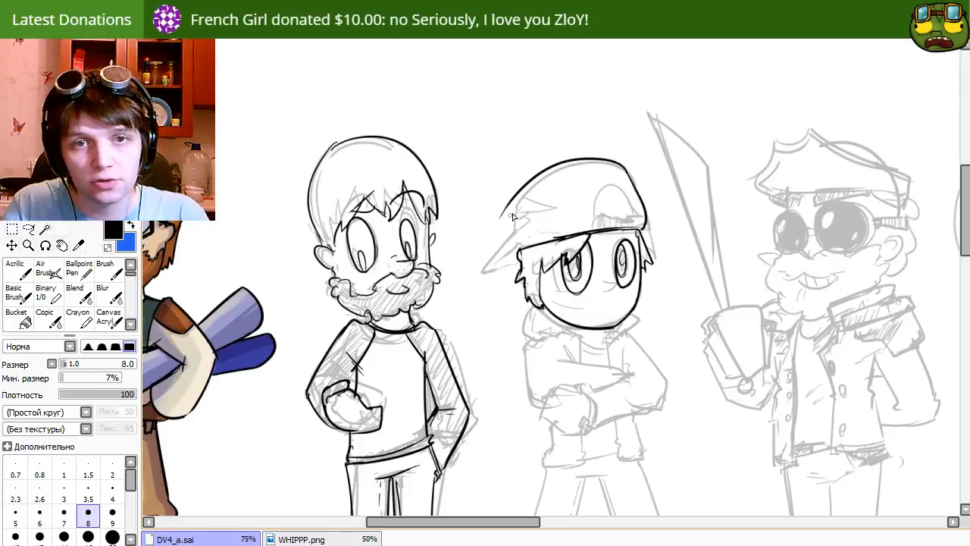
# Lasso the inked crown outline, free-transform it to fit the cap sketch, apply the change and deselect.
pyautogui.press('a')
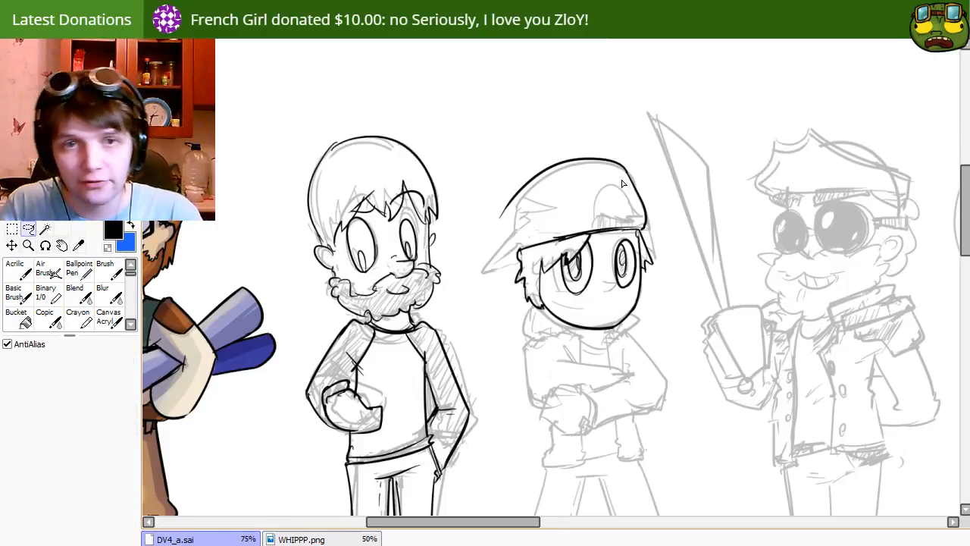
pyautogui.moveTo(639, 232)
pyautogui.mouseDown()
pyautogui.moveTo(626, 143)
pyautogui.moveTo(481, 244)
pyautogui.moveTo(641, 229)
pyautogui.mouseUp()
pyautogui.hotkey('ctrl', 't')
pyautogui.moveTo(687, 127); pyautogui.dragTo(623, 217)
pyautogui.press('Return')
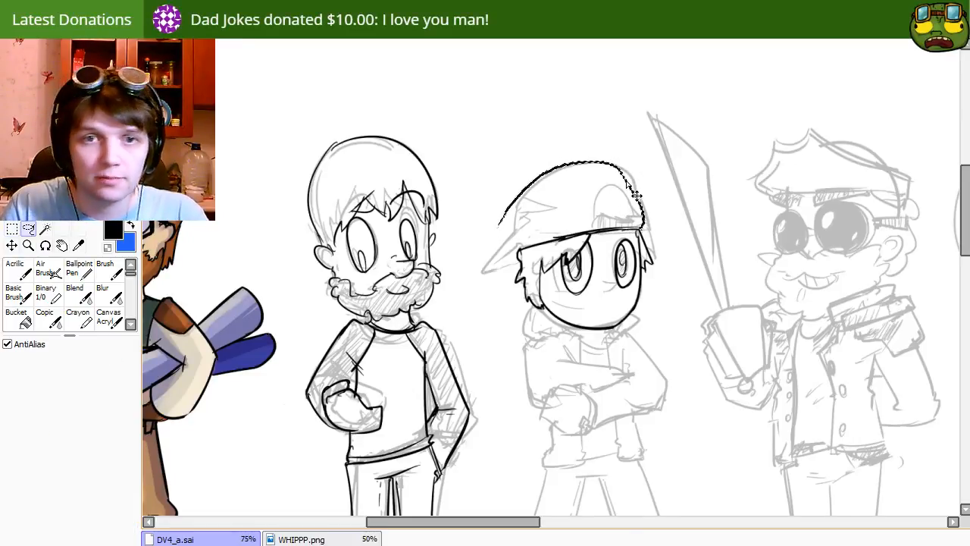
pyautogui.hotkey('ctrl', 'd')
# Erase the crown line's overshoot and ink the cap's side edge and pointed brim.
pyautogui.press('e')
pyautogui.moveTo(497, 235)
pyautogui.mouseDown()
pyautogui.moveTo(526, 205)
pyautogui.moveTo(523, 195)
pyautogui.moveTo(517, 244)
pyautogui.mouseUp()
pyautogui.press('n')
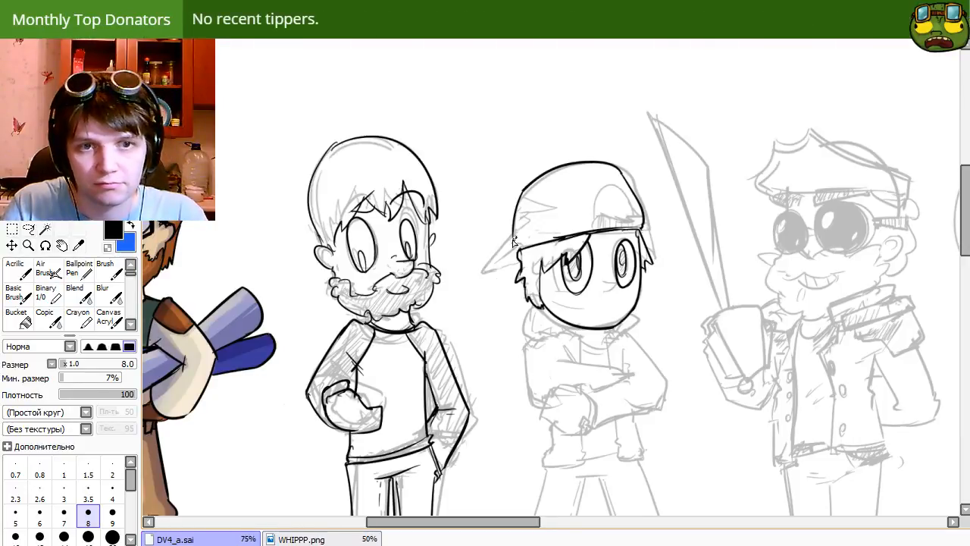
pyautogui.moveTo(514, 240); pyautogui.dragTo(520, 259)
pyautogui.hotkey('ctrl', 'z')
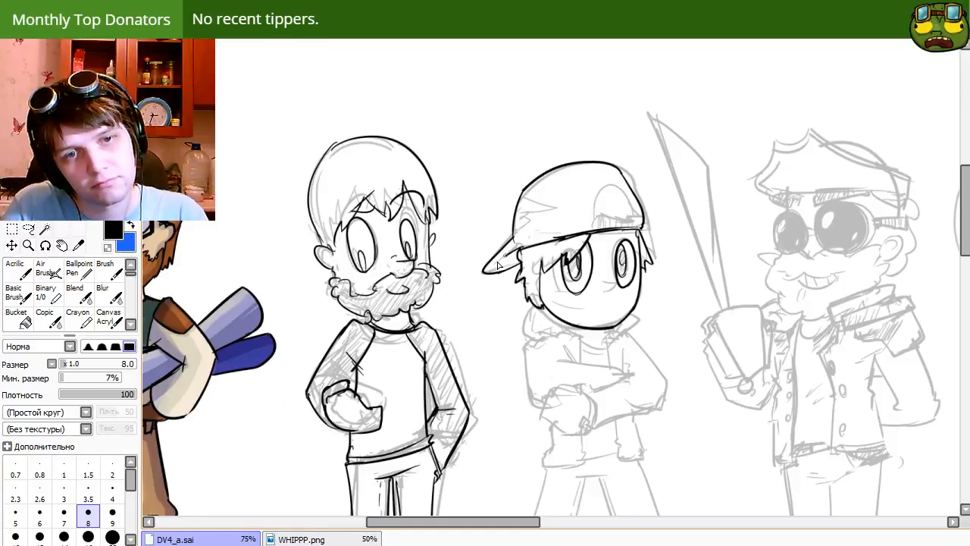
# Clean up the stray lines where the cap's lower edge meets the hair with a 12 px eraser.
pyautogui.moveTo(618, 353); pyautogui.dragTo(577, 361)
pyautogui.press('e')
pyautogui.moveTo(604, 235); pyautogui.dragTo(551, 242)
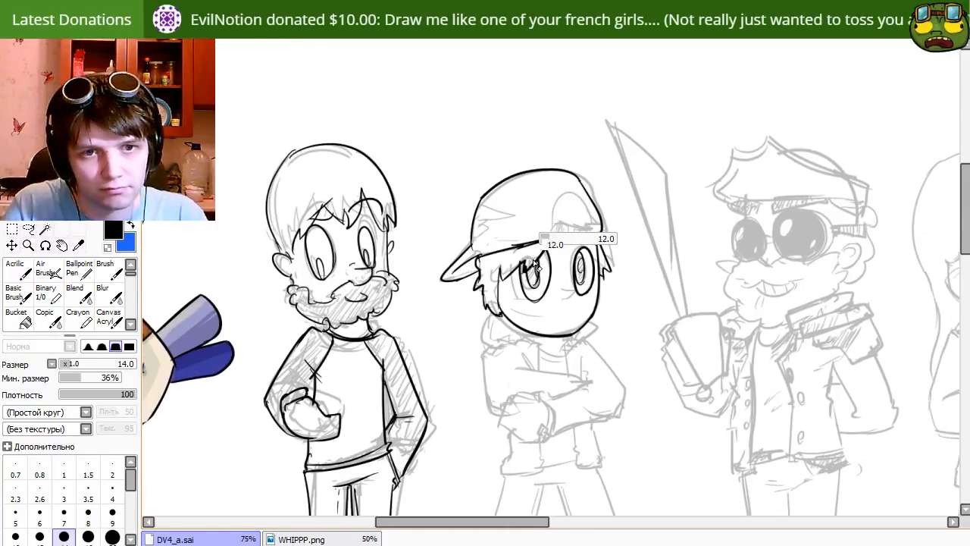
pyautogui.press('n')
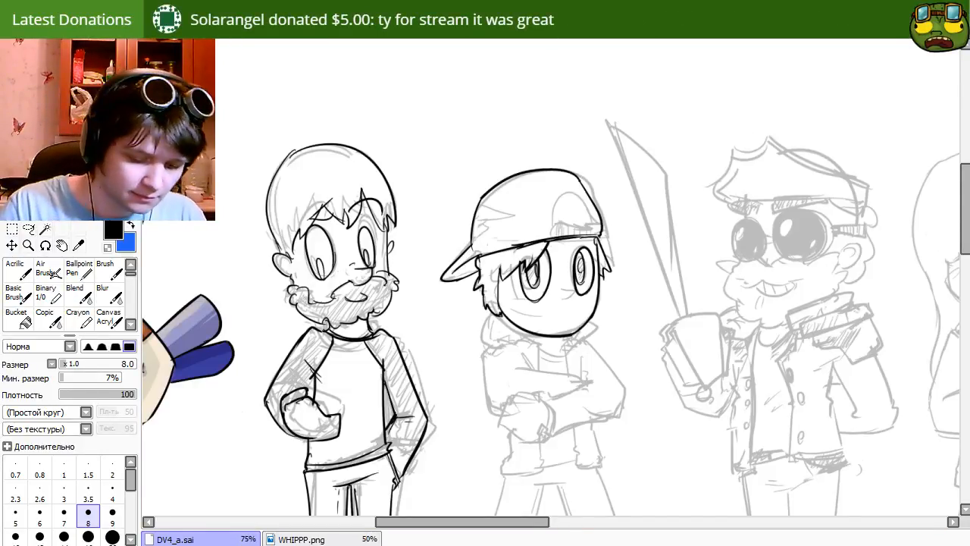
# Ink the arched opening of the cap above the forehead and erase the excess line at its base.
pyautogui.moveTo(536, 396)
pyautogui.mouseDown()
pyautogui.moveTo(541, 387)
pyautogui.moveTo(518, 403)
pyautogui.mouseUp()
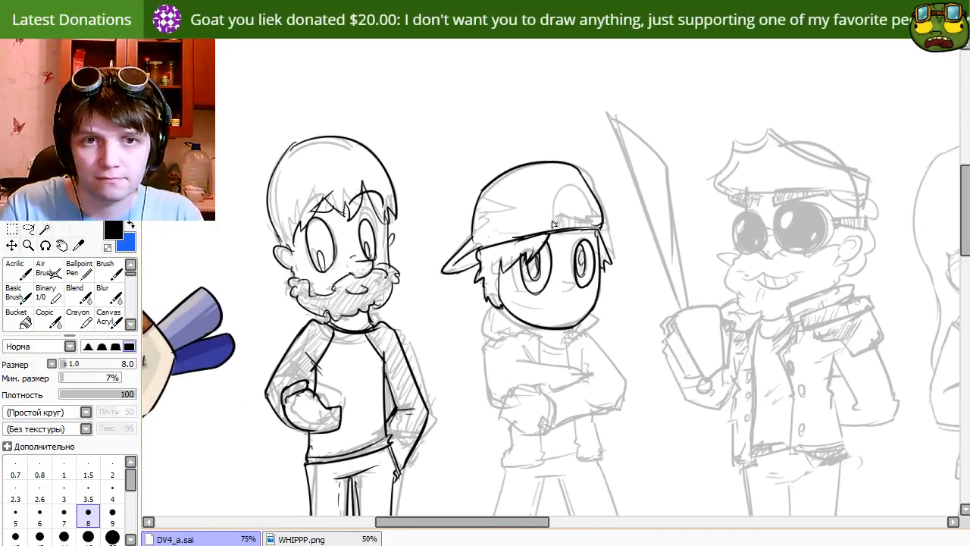
pyautogui.moveTo(556, 223); pyautogui.dragTo(590, 215)
pyautogui.hotkey('ctrl', 'z')
pyautogui.press('e')
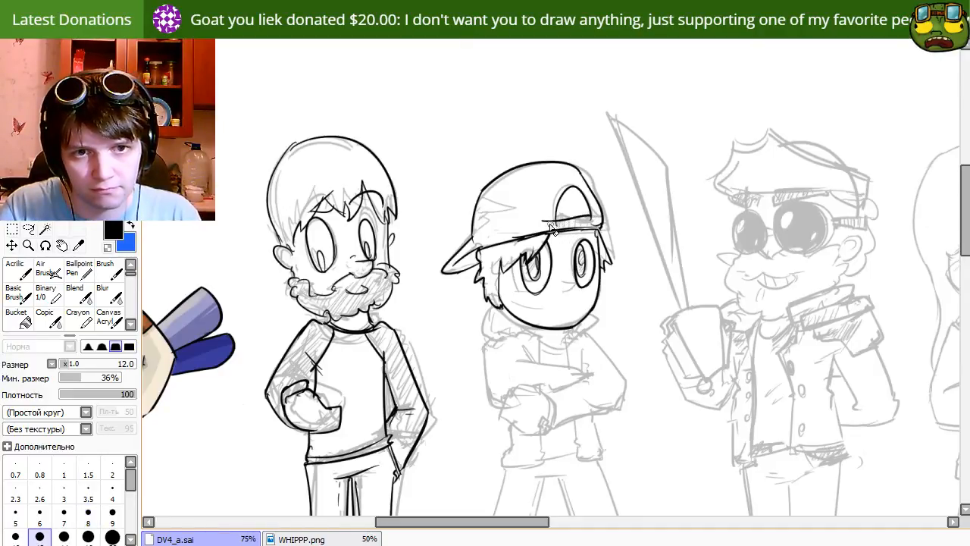
pyautogui.press('n')
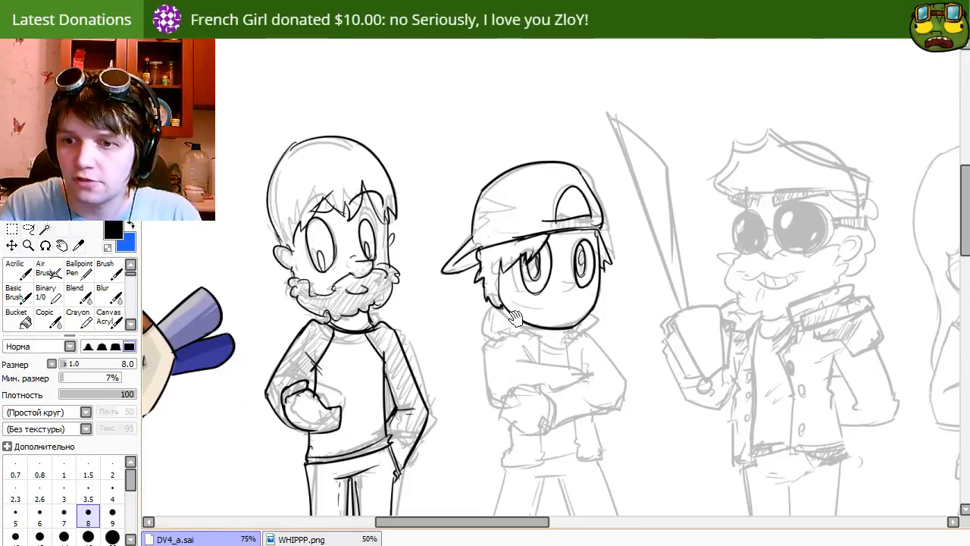
# Ink the adjustment strap across the base of the cap's arched opening.
pyautogui.moveTo(602, 386); pyautogui.dragTo(568, 369)
pyautogui.moveTo(545, 317); pyautogui.dragTo(523, 310)
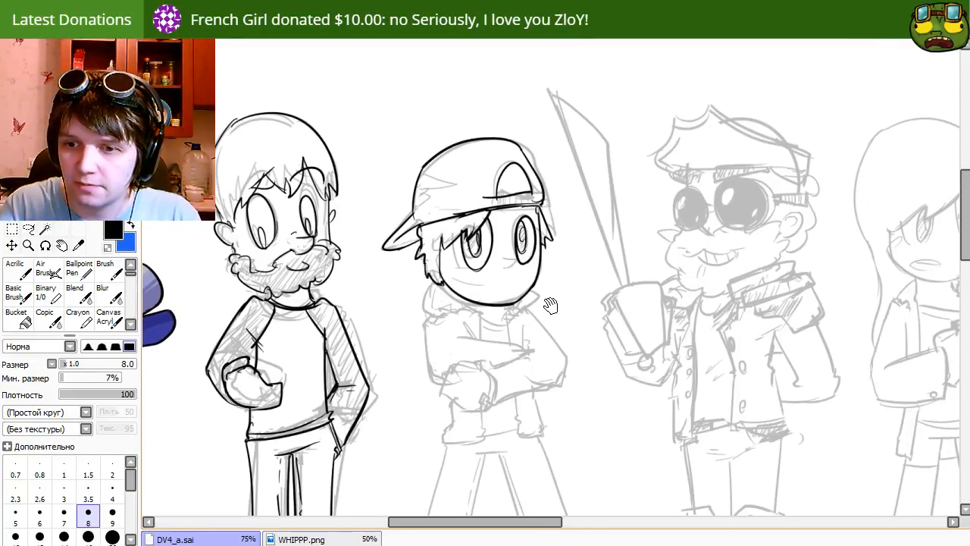
pyautogui.moveTo(499, 285); pyautogui.dragTo(510, 315)
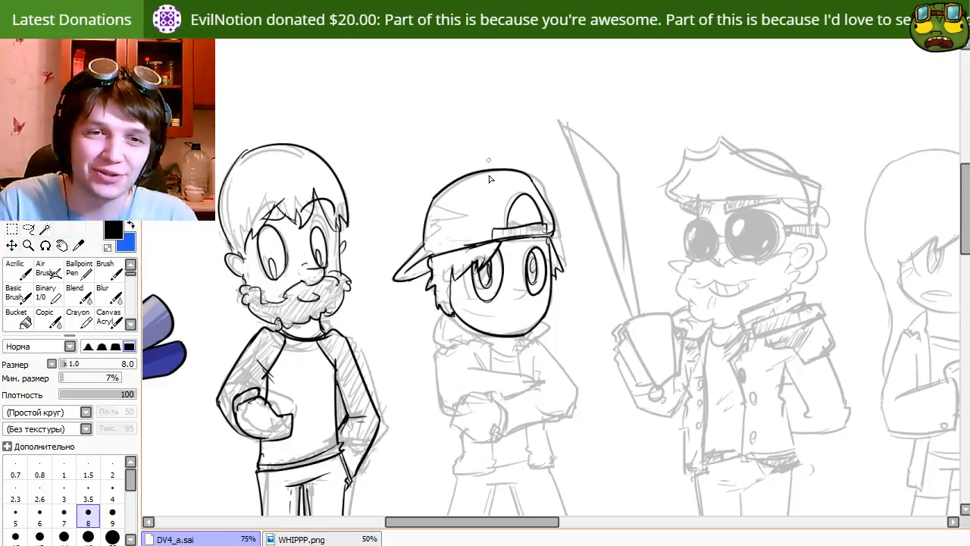
pyautogui.moveTo(485, 344); pyautogui.dragTo(513, 325)
# Ink the strap's protruding end at the cap's edge and erase the overlapping lines around it.
pyautogui.press('e')
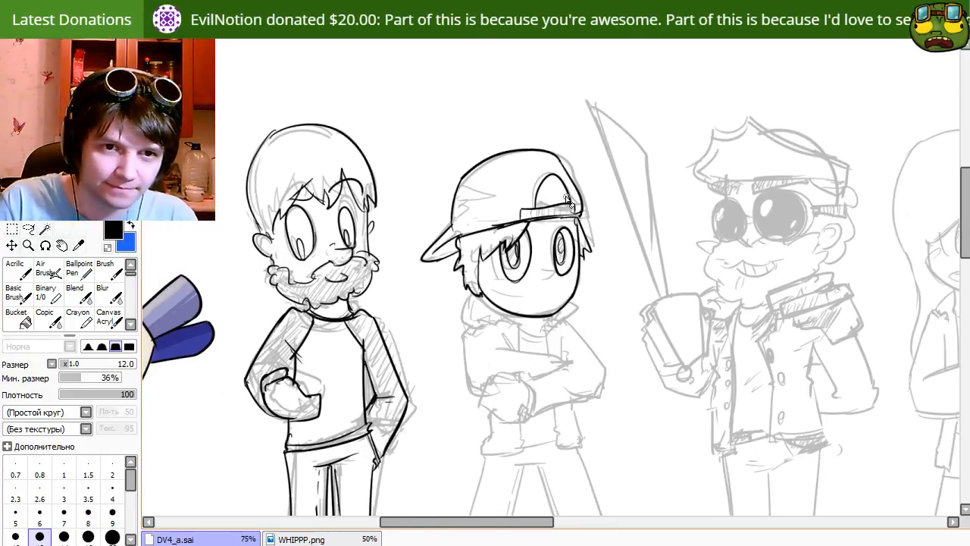
pyautogui.press('e')
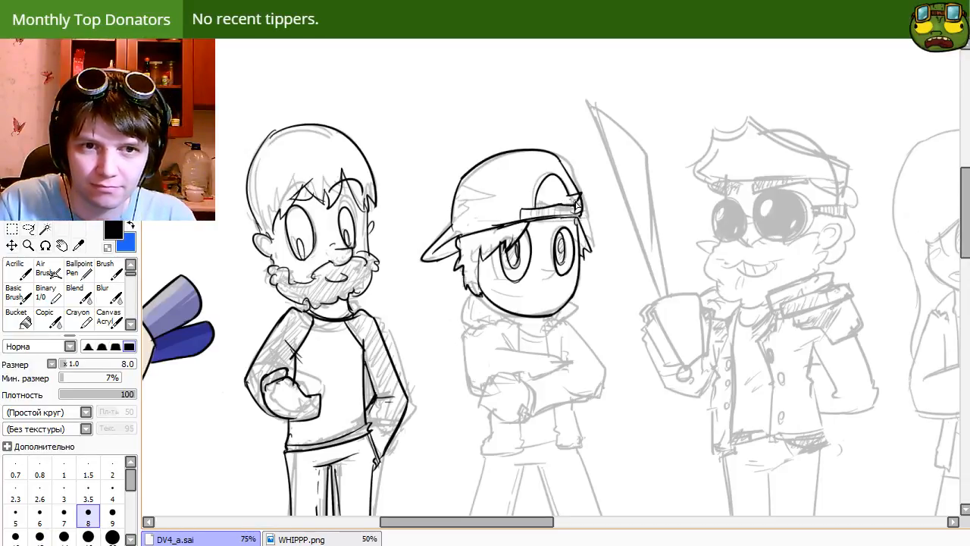
pyautogui.press('e')
pyautogui.moveTo(585, 209)
pyautogui.mouseDown()
pyautogui.moveTo(585, 193)
pyautogui.moveTo(577, 199)
pyautogui.mouseUp()
pyautogui.press('e')
# Ink a curved smile on the capped character's face.
pyautogui.moveTo(542, 369); pyautogui.dragTo(530, 362)
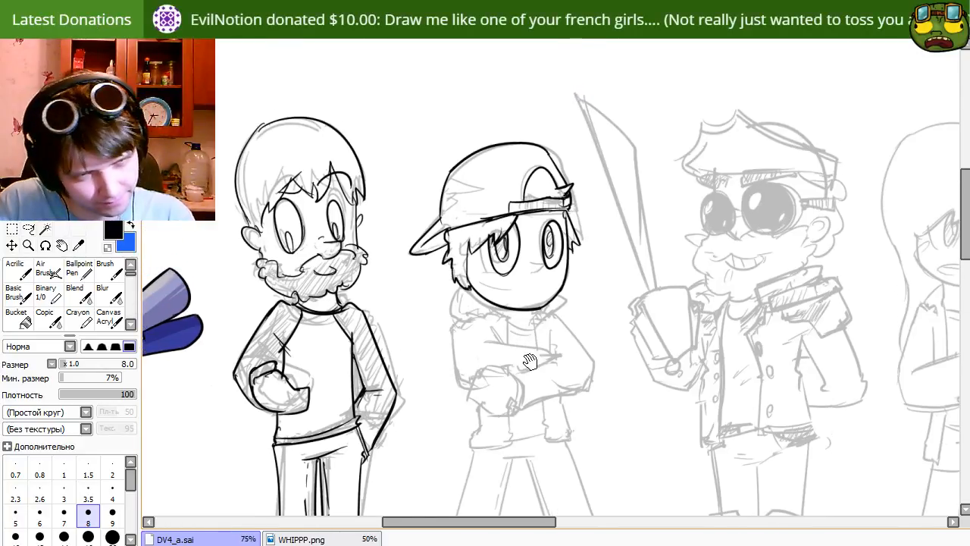
pyautogui.press('e')
pyautogui.moveTo(496, 277); pyautogui.dragTo(520, 272)
pyautogui.press('e')
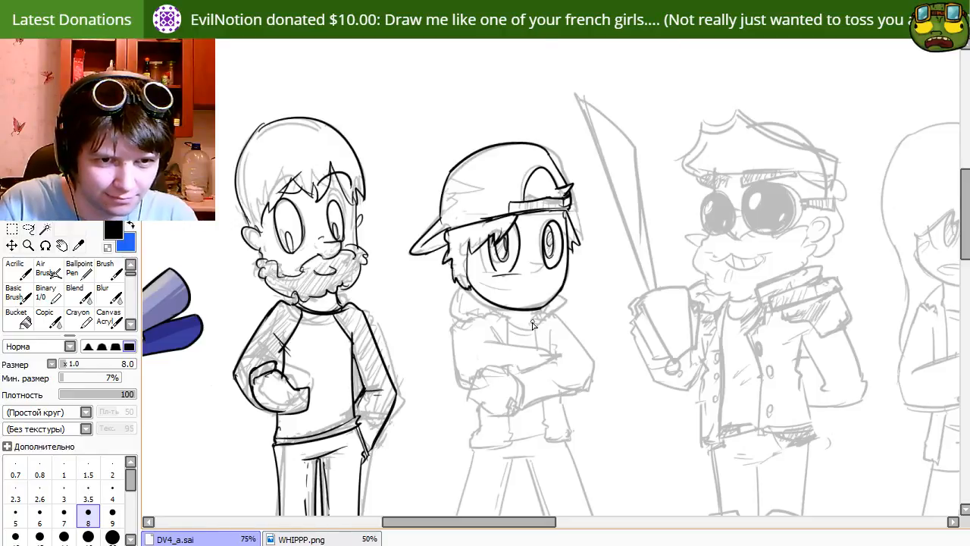
pyautogui.moveTo(501, 286); pyautogui.dragTo(541, 281)
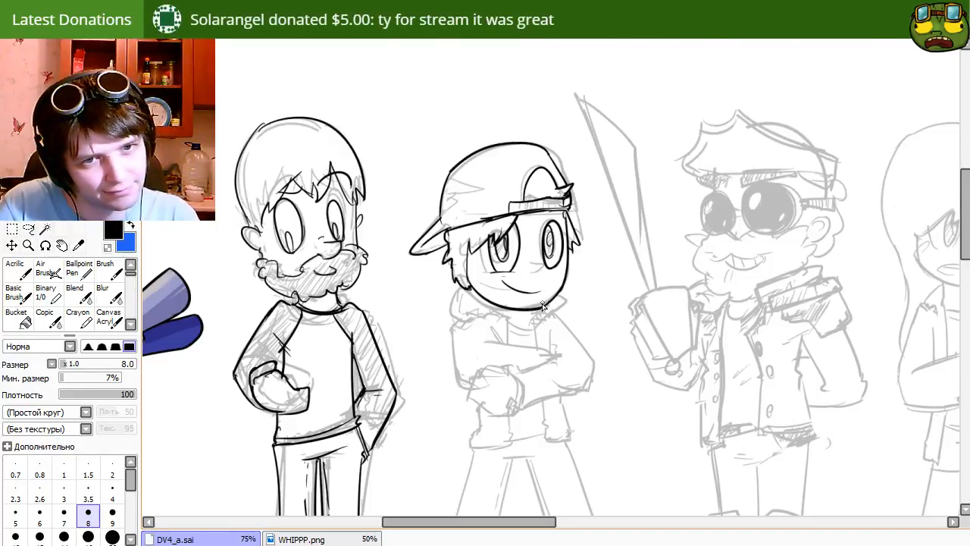
# Erase the raised end of the smile with the 12 px eraser and redraw its corner.
pyautogui.moveTo(517, 318)
pyautogui.mouseDown()
pyautogui.moveTo(513, 309)
pyautogui.moveTo(542, 361)
pyautogui.mouseUp()
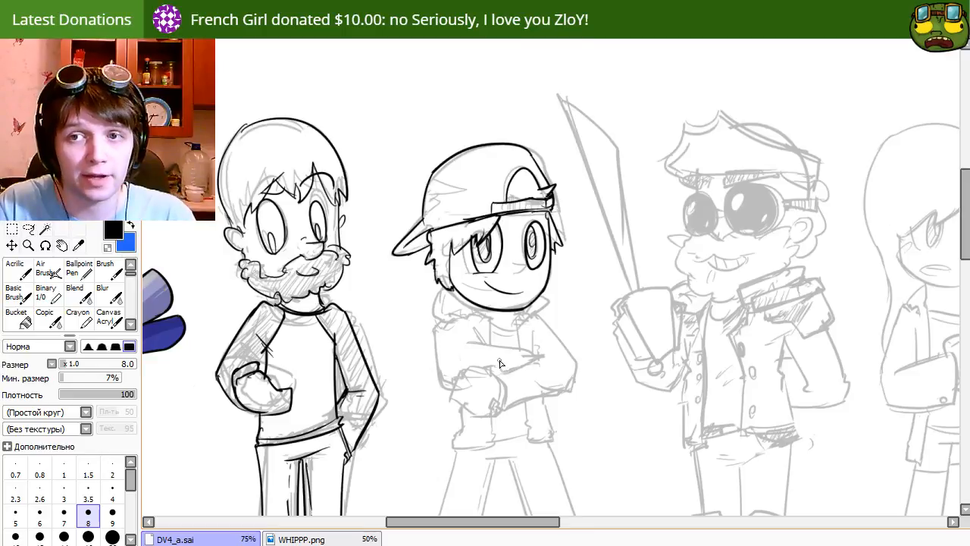
pyautogui.moveTo(530, 340); pyautogui.dragTo(576, 347)
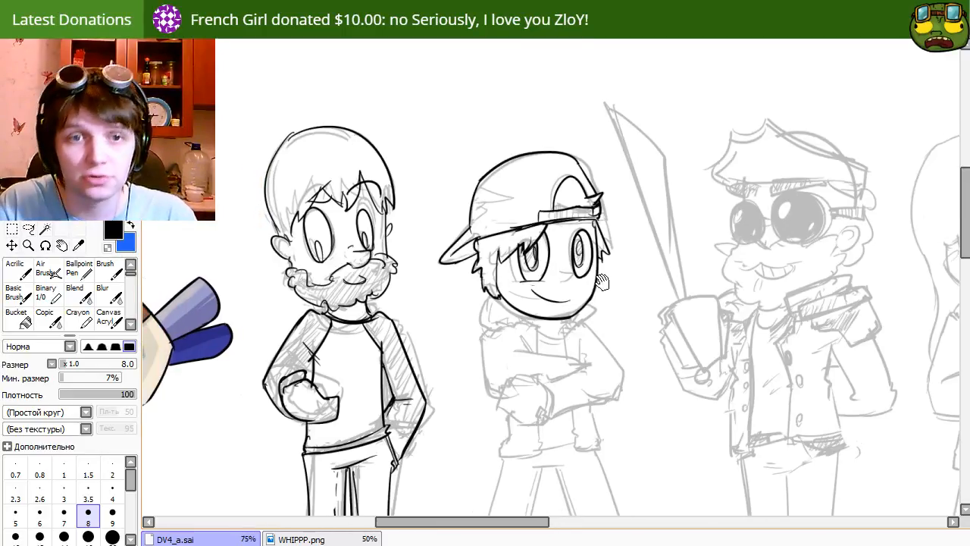
pyautogui.press('e')
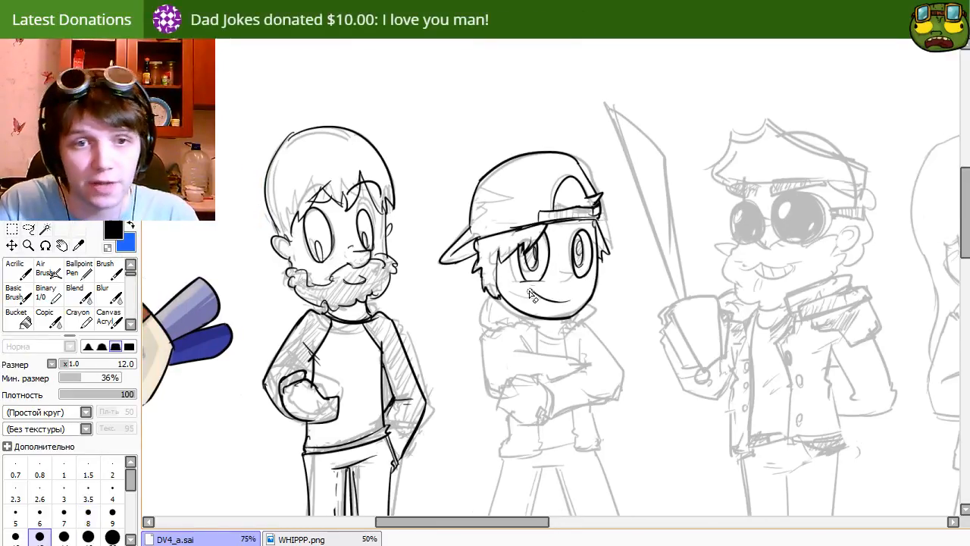
pyautogui.press('e')
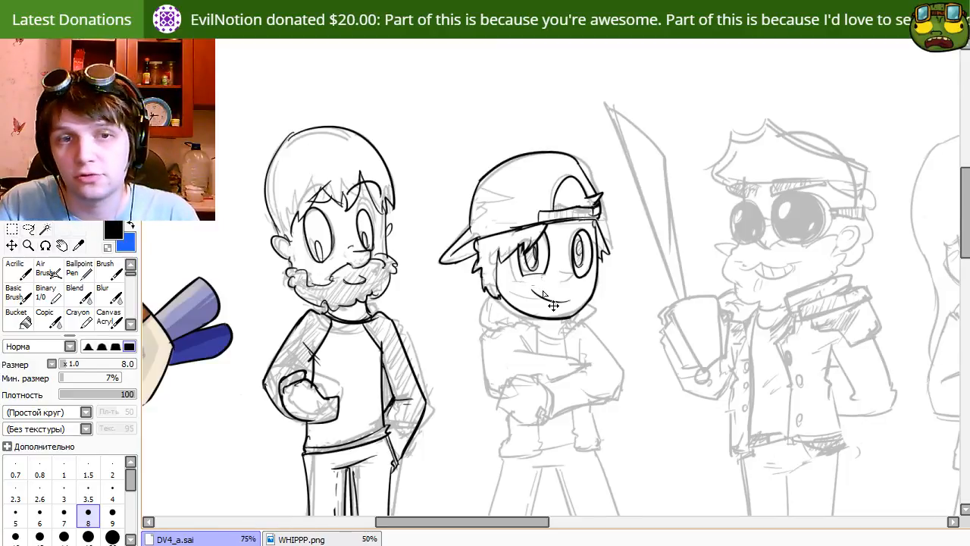
# Touch up the cap strap's end and shift the inked head slightly over the body sketch.
pyautogui.press('e')
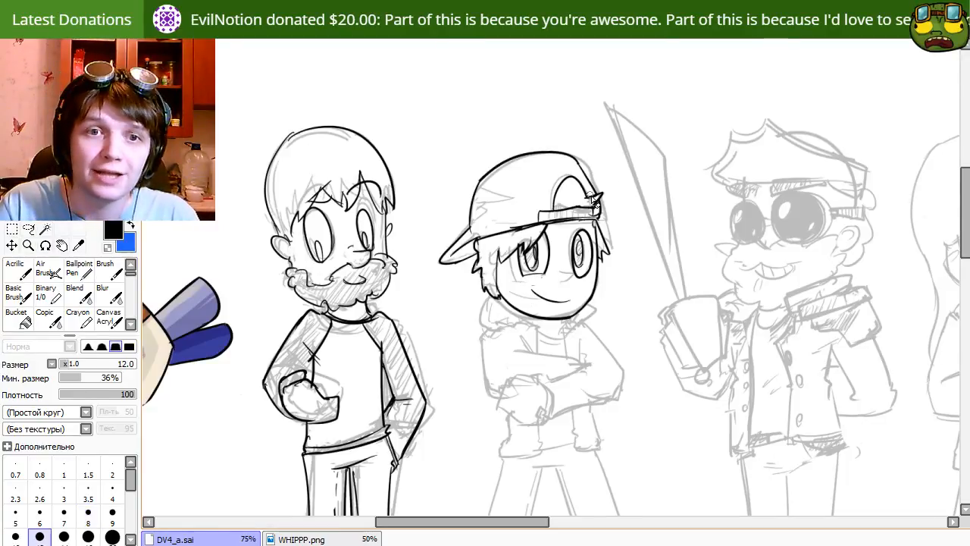
pyautogui.press('n')
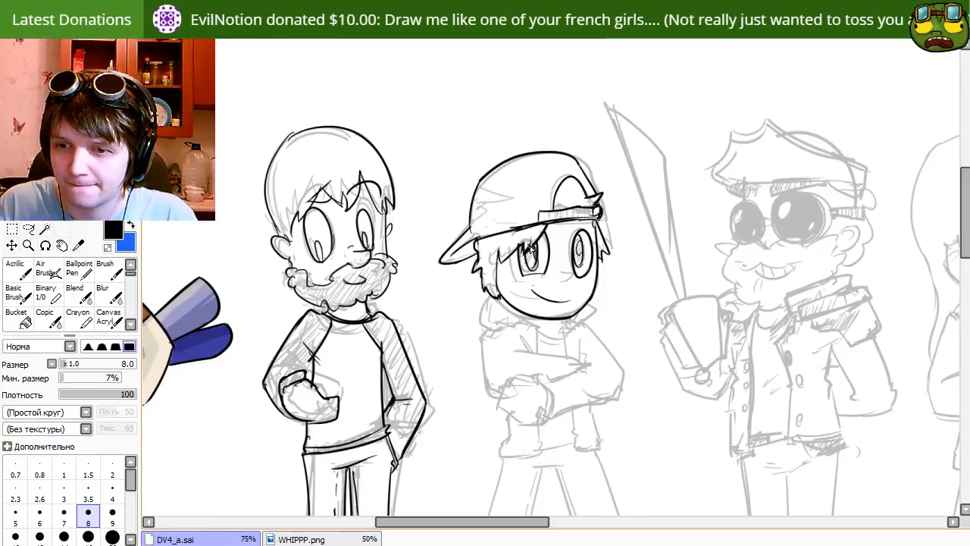
pyautogui.moveTo(576, 451)
pyautogui.mouseDown()
pyautogui.moveTo(537, 416)
pyautogui.moveTo(570, 440)
pyautogui.mouseUp()
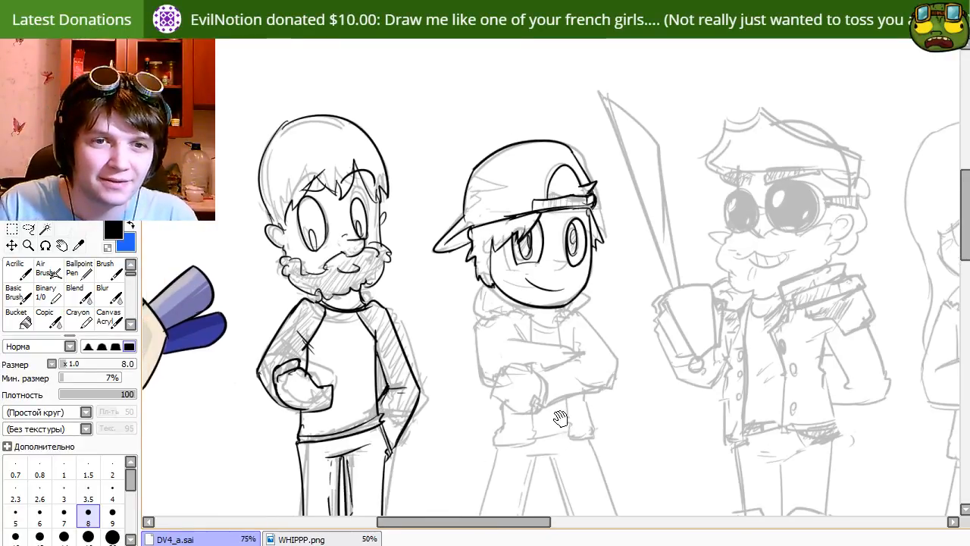
pyautogui.moveTo(556, 333)
pyautogui.mouseDown()
pyautogui.moveTo(542, 331)
pyautogui.moveTo(561, 341)
pyautogui.mouseUp()
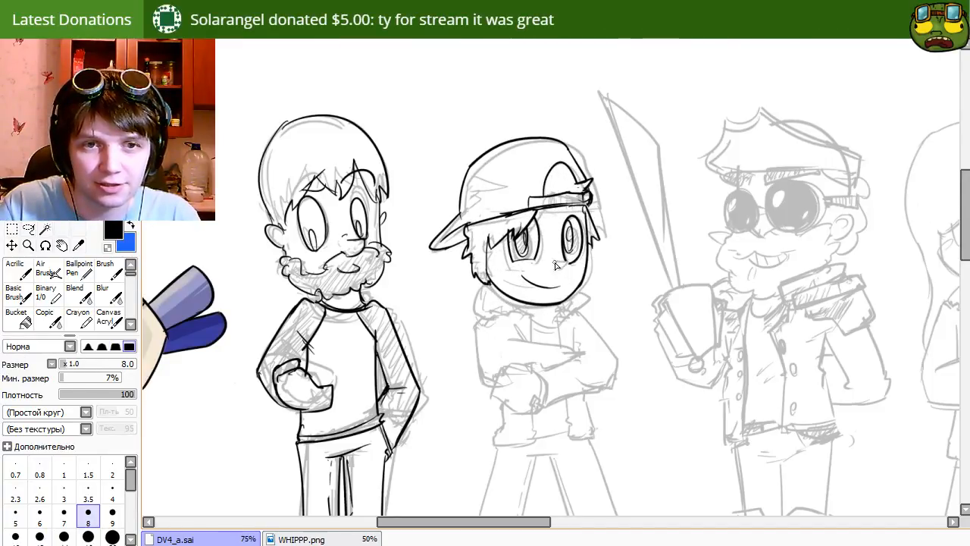
# Ink a small nose beside the capped character's far eye and erase its excess line.
pyautogui.press('e')
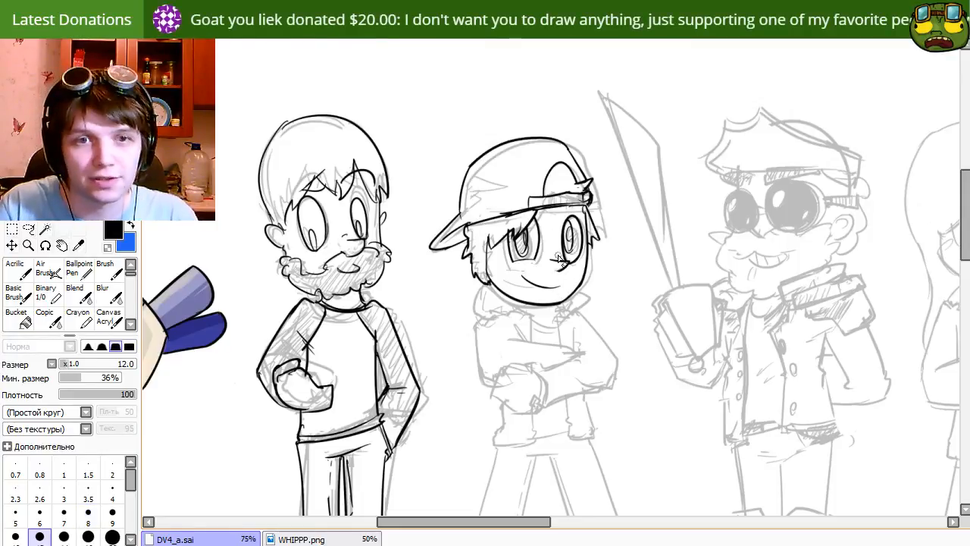
pyautogui.press('n')
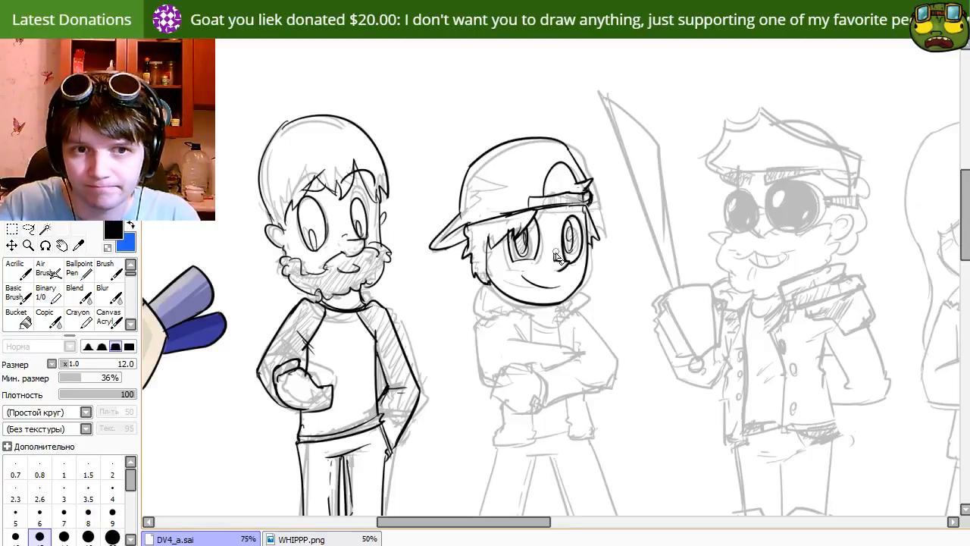
# Ink the jacket's hood and collar below the chin, erasing overlaps with the 12 px eraser.
pyautogui.moveTo(553, 463)
pyautogui.mouseDown()
pyautogui.moveTo(567, 407)
pyautogui.moveTo(602, 427)
pyautogui.moveTo(548, 385)
pyautogui.moveTo(561, 397)
pyautogui.mouseUp()
pyautogui.moveTo(530, 279)
pyautogui.mouseDown()
pyautogui.moveTo(500, 275)
pyautogui.moveTo(535, 287)
pyautogui.moveTo(656, 274)
pyautogui.moveTo(724, 404)
pyautogui.moveTo(669, 447)
pyautogui.moveTo(533, 281)
pyautogui.moveTo(522, 300)
pyautogui.moveTo(474, 297)
pyautogui.mouseUp()
pyautogui.hotkey('ctrl', 'z')
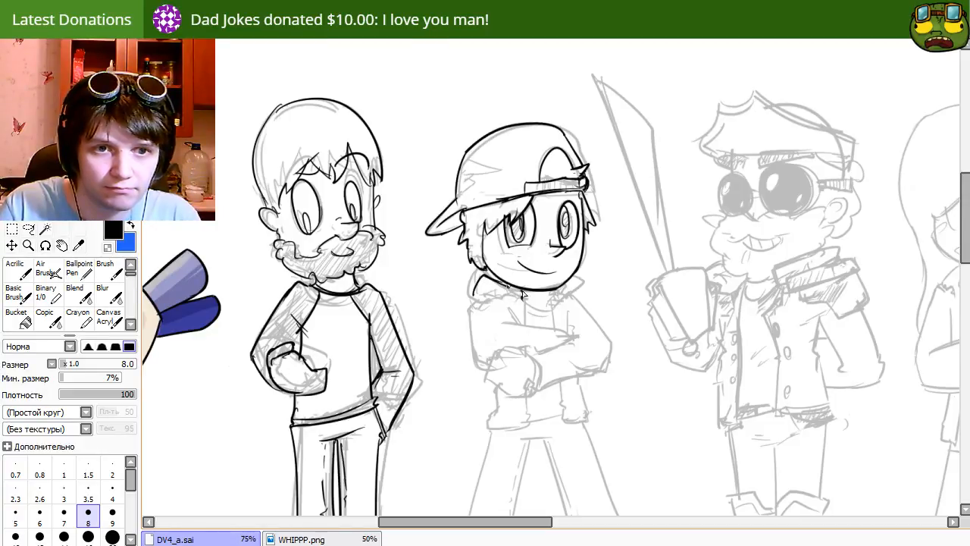
pyautogui.press('e')
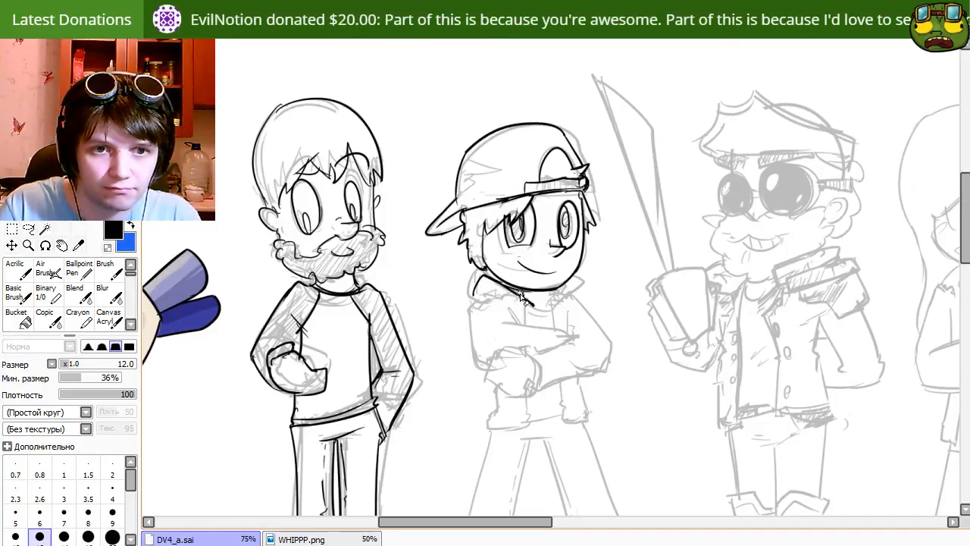
pyautogui.press('n')
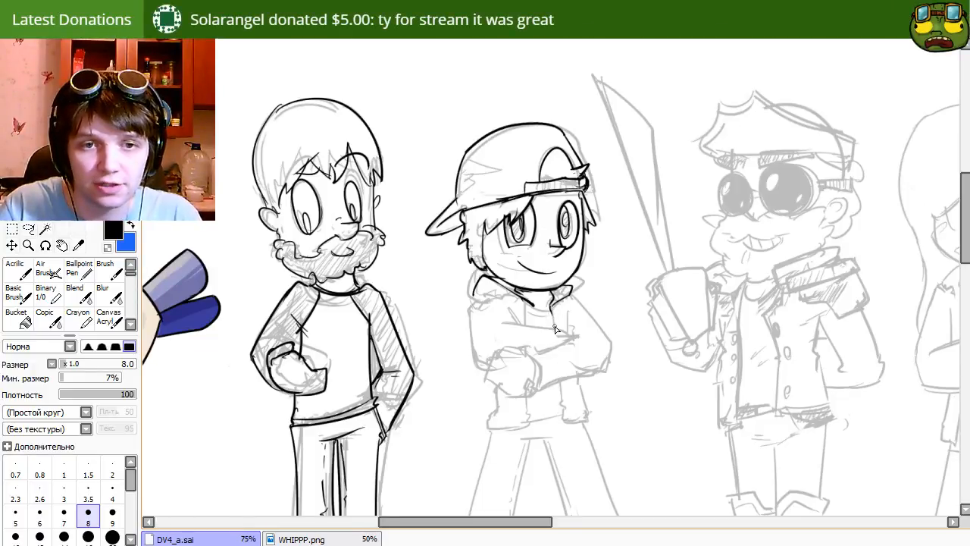
# Ink the jacket's front edge from the collar to the hem, plus its lower corner and side.
pyautogui.moveTo(554, 328)
pyautogui.mouseDown()
pyautogui.moveTo(570, 438)
pyautogui.moveTo(593, 415)
pyautogui.mouseUp()
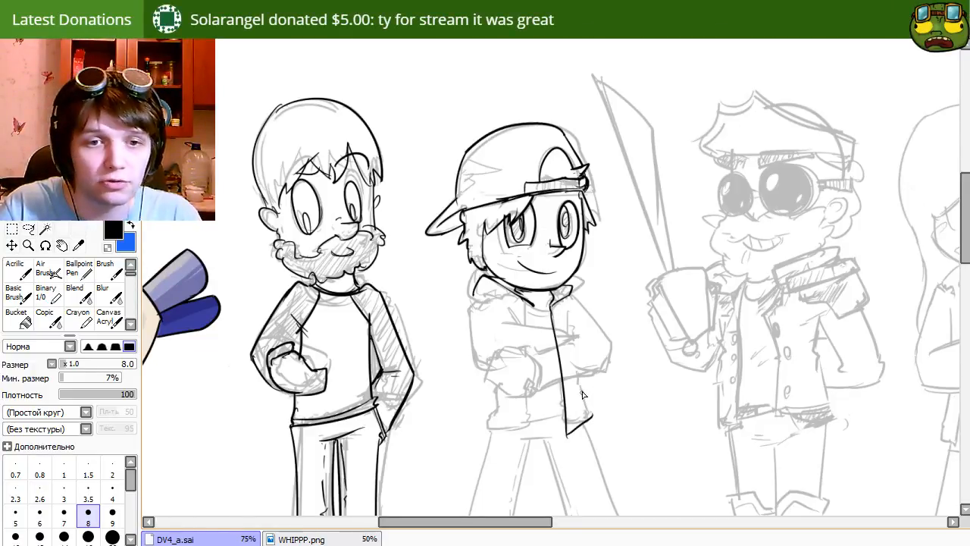
pyautogui.moveTo(581, 377)
pyautogui.mouseDown()
pyautogui.moveTo(591, 422)
pyautogui.moveTo(598, 413)
pyautogui.mouseUp()
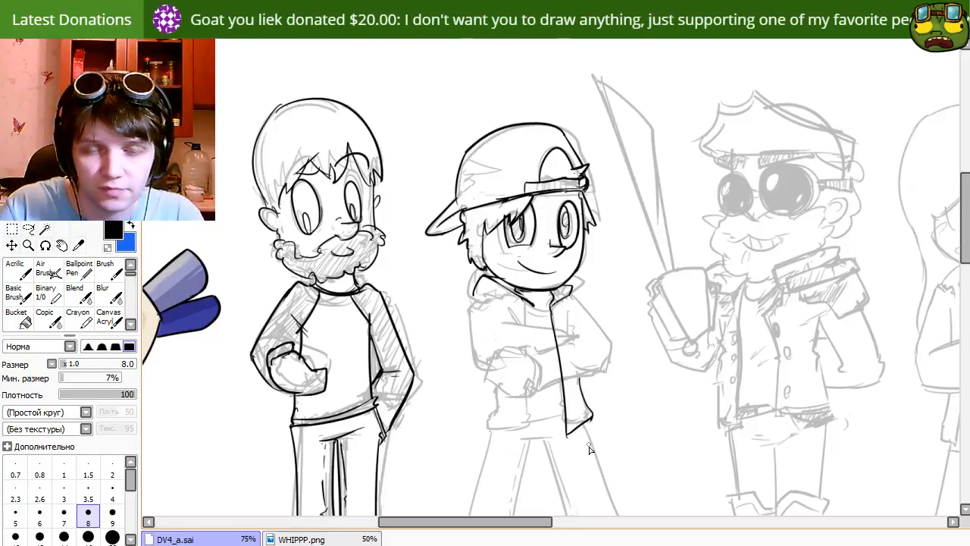
pyautogui.press('e')
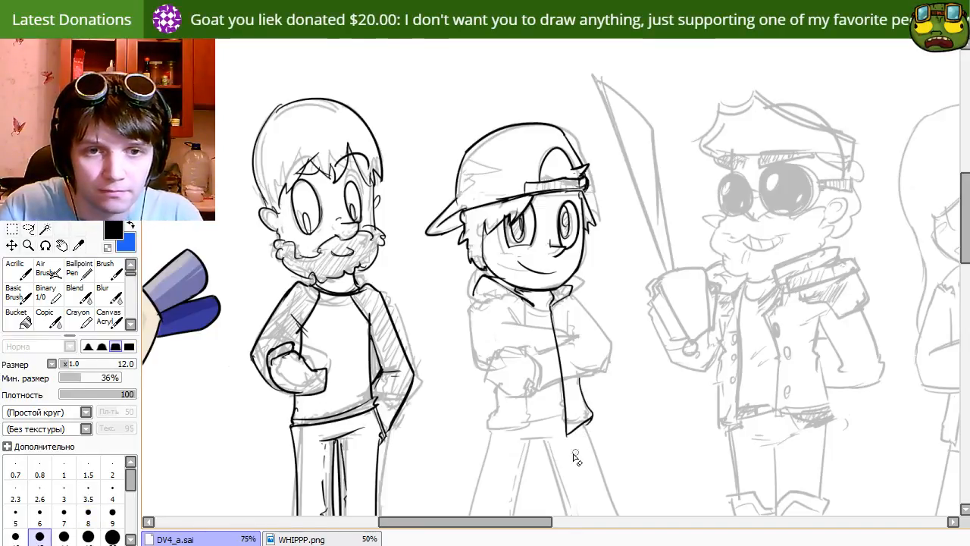
# Try inking the jacket's opposite front edge down from the collar, using the eraser around the neckline.
pyautogui.press('e')
pyautogui.press('e')
pyautogui.press('e')
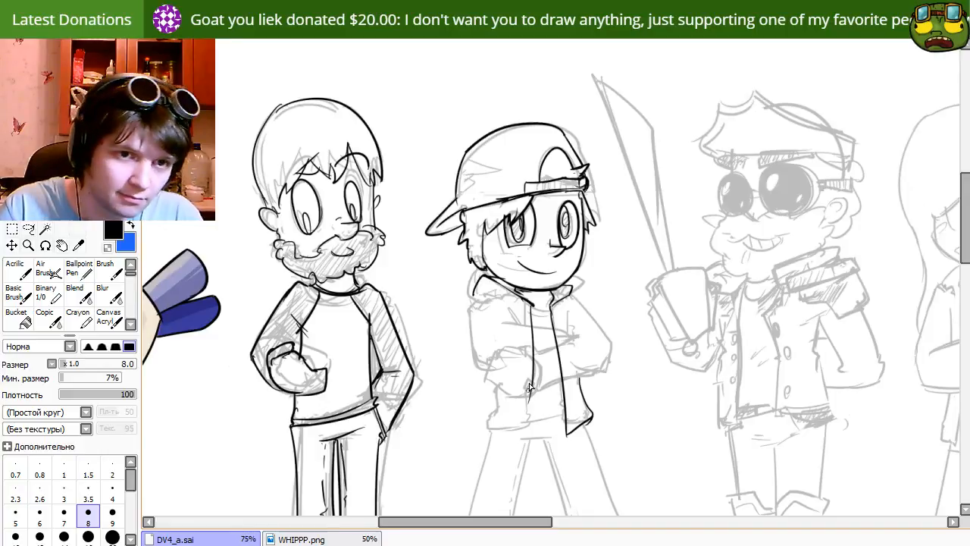
pyautogui.press('e')
pyautogui.moveTo(534, 305)
pyautogui.mouseDown()
pyautogui.moveTo(526, 300)
pyautogui.moveTo(552, 306)
pyautogui.mouseUp()
pyautogui.press('e')
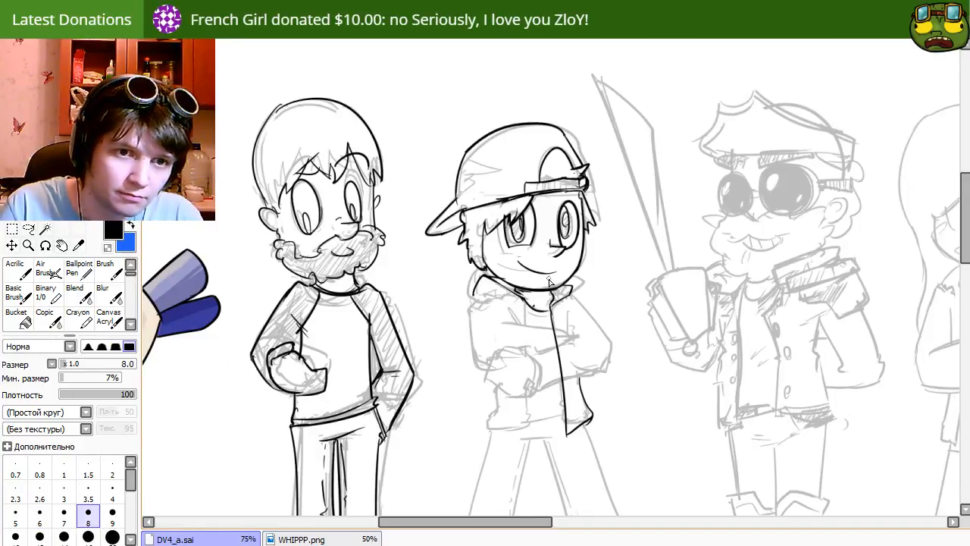
pyautogui.press('e')
pyautogui.press('e')
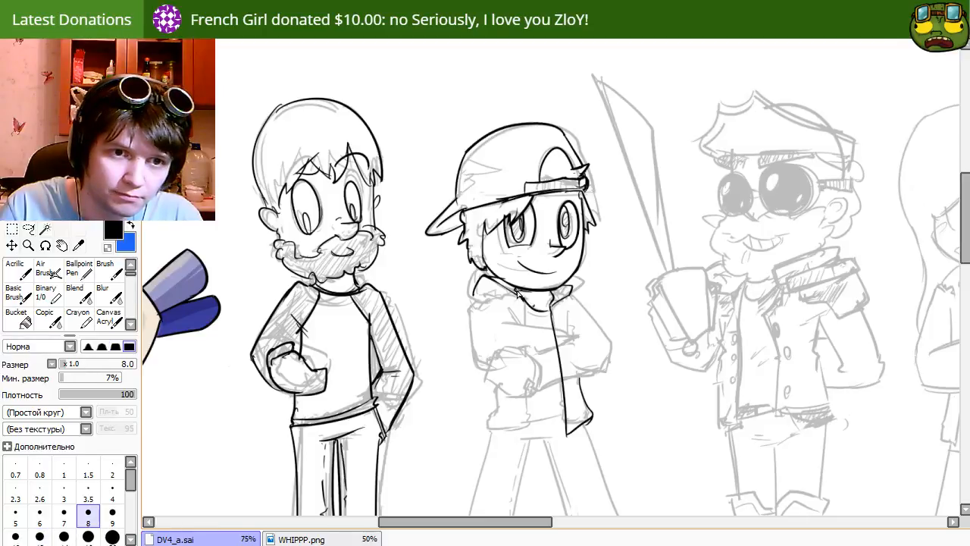
pyautogui.press('e')
pyautogui.press('e')
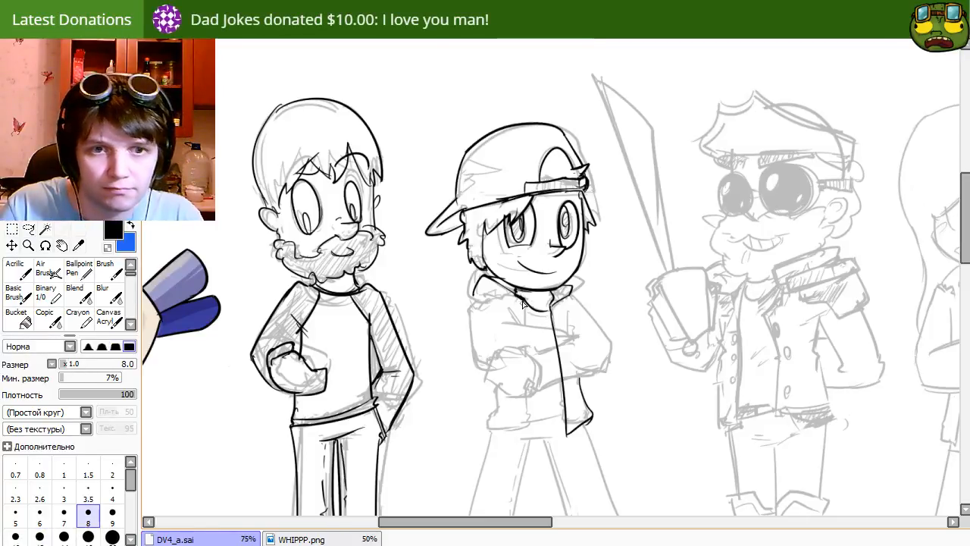
pyautogui.moveTo(522, 300); pyautogui.dragTo(523, 413)
pyautogui.hotkey('ctrl', 'z')
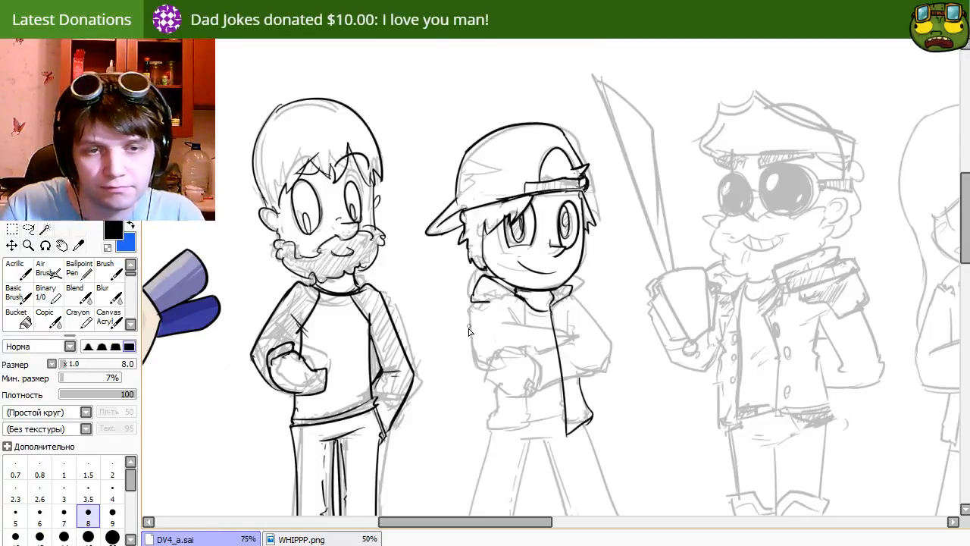
# Ink the jacket's slanted front edge and the folded forearm's upper edge, erasing the front line crossing the forearm with the 12 px eraser.
pyautogui.moveTo(469, 331)
pyautogui.mouseDown()
pyautogui.moveTo(483, 301)
pyautogui.moveTo(510, 316)
pyautogui.moveTo(525, 354)
pyautogui.moveTo(570, 334)
pyautogui.mouseUp()
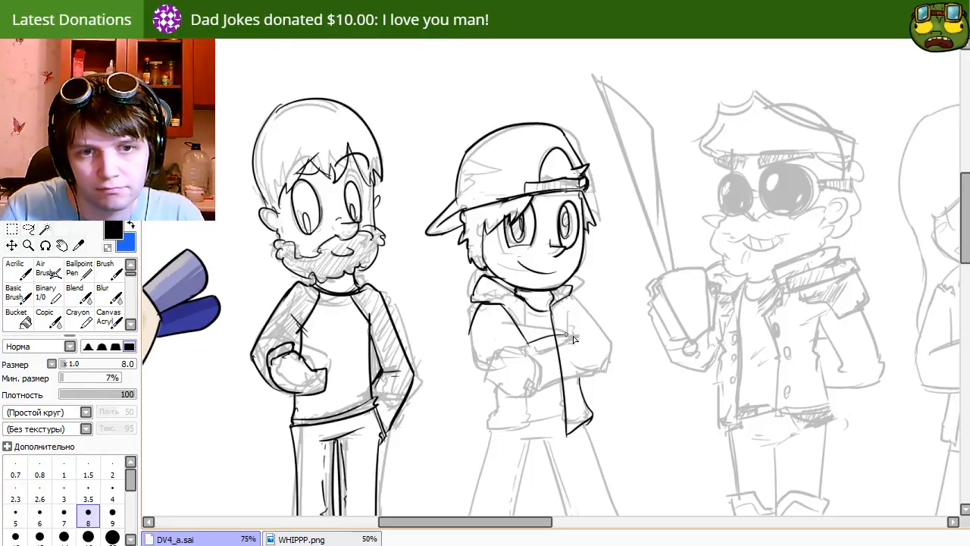
pyautogui.press('e')
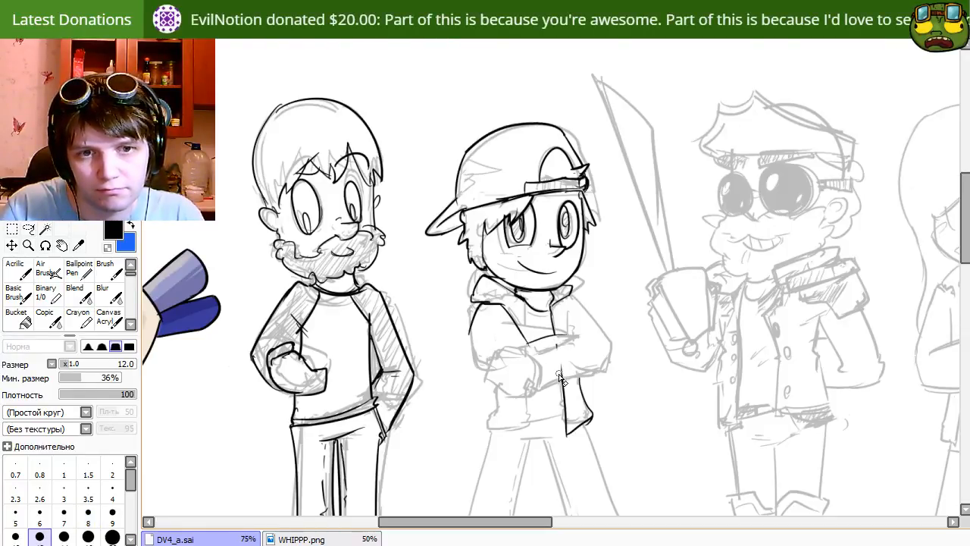
pyautogui.press('n')
pyautogui.moveTo(527, 345); pyautogui.dragTo(565, 335)
pyautogui.press('e')
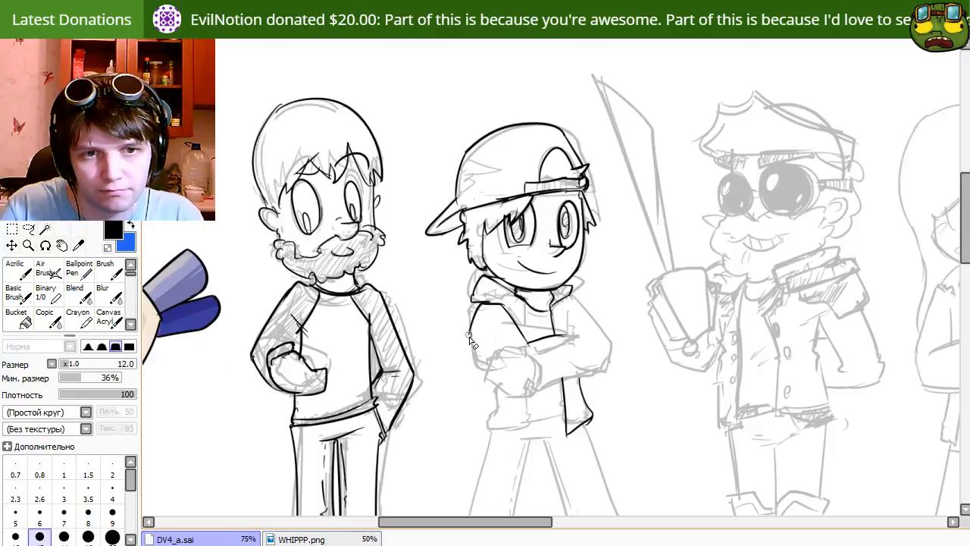
# Ink the outer edge of the sleeve on the fist side, from the shoulder down to the wrist.
pyautogui.press('n')
pyautogui.moveTo(471, 332)
pyautogui.mouseDown()
pyautogui.moveTo(470, 348)
pyautogui.moveTo(485, 364)
pyautogui.mouseUp()
pyautogui.hotkey('ctrl', 'z')
pyautogui.moveTo(473, 326); pyautogui.dragTo(488, 370)
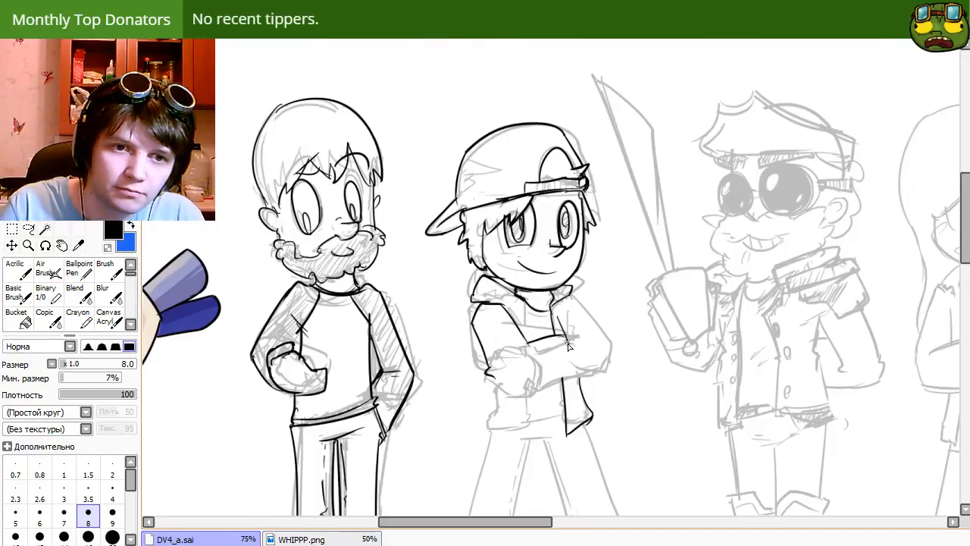
# Ink the opposite sleeve from the collar around the elbow and along the forearm's underside, cleaning overlaps with the 12 px eraser.
pyautogui.hotkey('ctrl', 'z')
pyautogui.moveTo(563, 304); pyautogui.dragTo(570, 338)
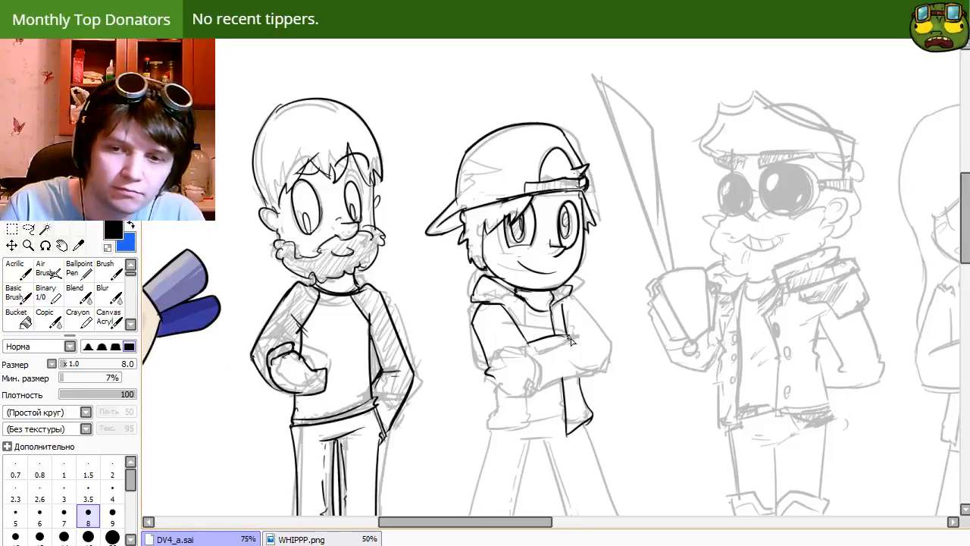
pyautogui.press('e')
pyautogui.press('n')
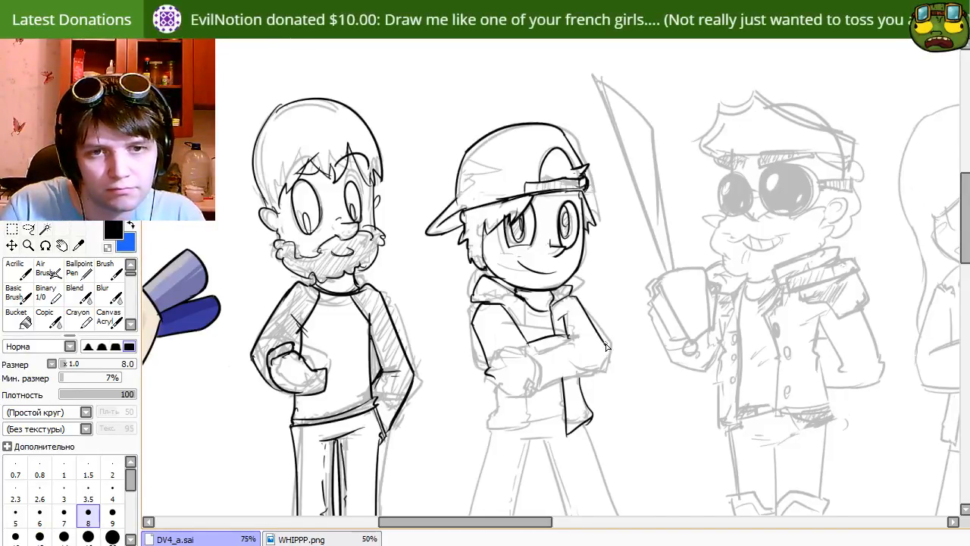
pyautogui.hotkey('ctrl', 'z')
pyautogui.moveTo(565, 294)
pyautogui.mouseDown()
pyautogui.moveTo(608, 351)
pyautogui.moveTo(521, 380)
pyautogui.moveTo(578, 380)
pyautogui.mouseUp()
pyautogui.hotkey('ctrl', 'z')
pyautogui.press('e')
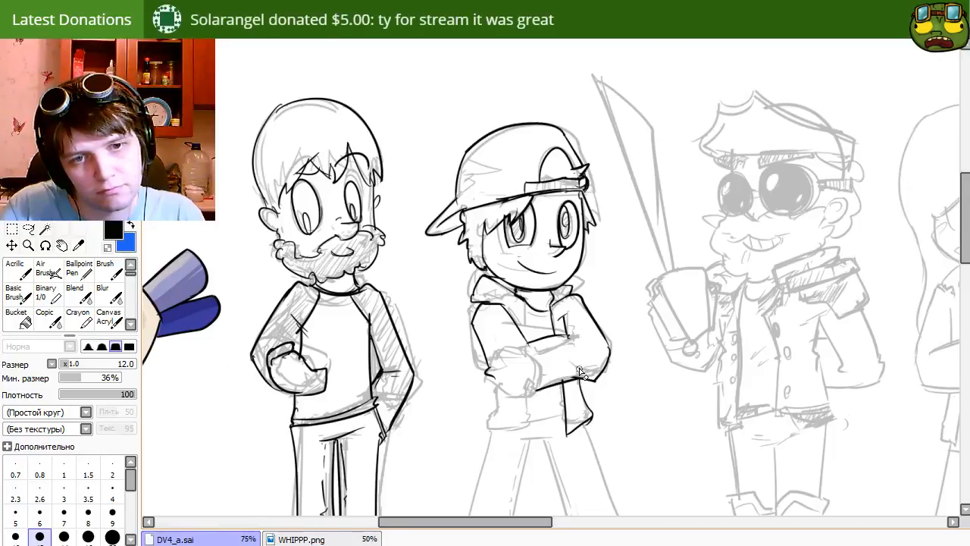
pyautogui.press('n')
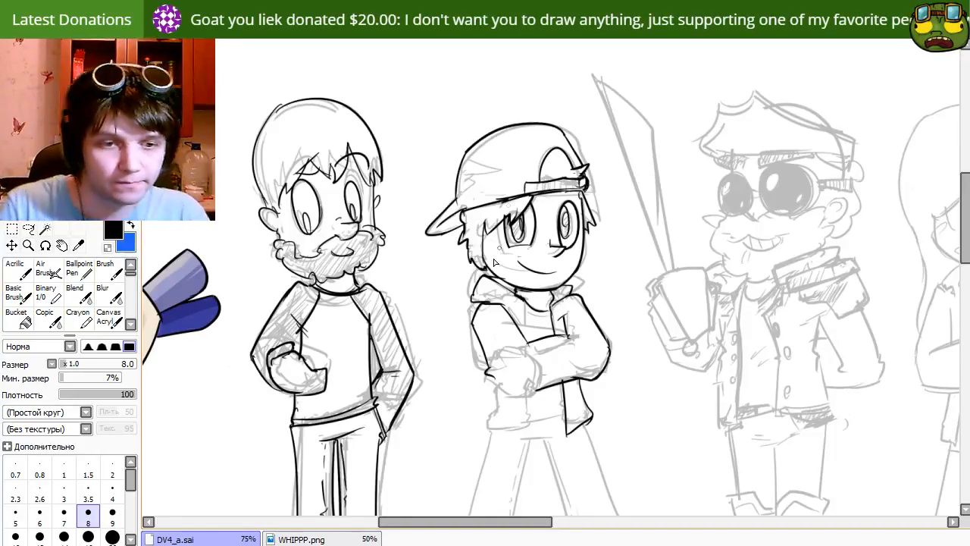
# Ink the sleeve cuff and the fist of the capped boy's folded arm, redrawing the fist's lower outline.
pyautogui.moveTo(517, 439); pyautogui.dragTo(520, 430)
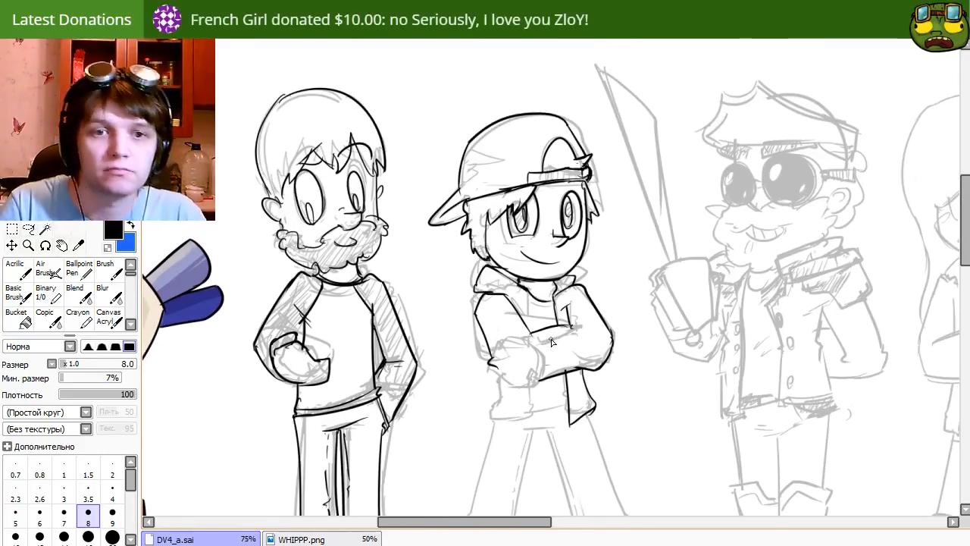
pyautogui.moveTo(534, 338)
pyautogui.mouseDown()
pyautogui.moveTo(577, 328)
pyautogui.moveTo(536, 338)
pyautogui.moveTo(537, 380)
pyautogui.mouseUp()
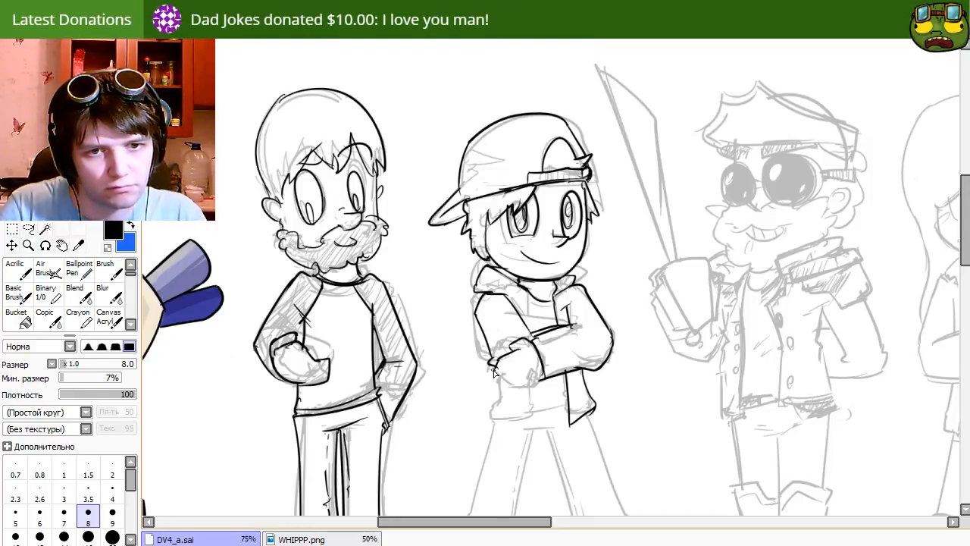
pyautogui.moveTo(520, 390); pyautogui.dragTo(540, 377)
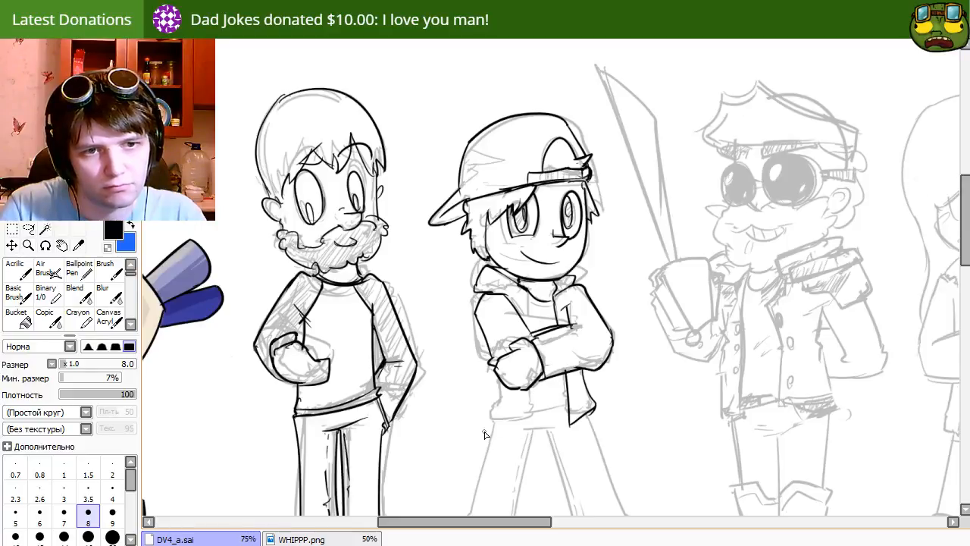
pyautogui.hotkey('ctrl', 'z')
pyautogui.hotkey('ctrl', 'z')
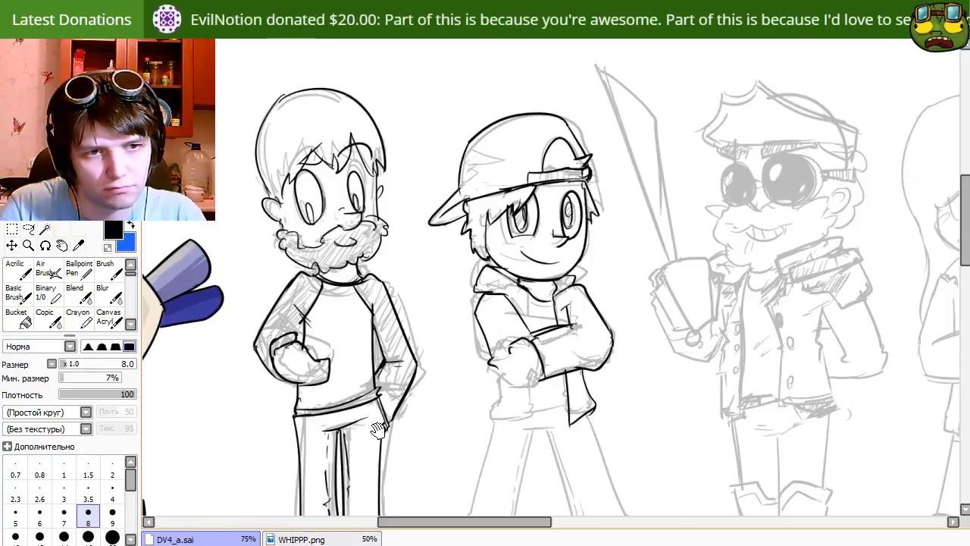
pyautogui.moveTo(572, 412); pyautogui.dragTo(627, 427)
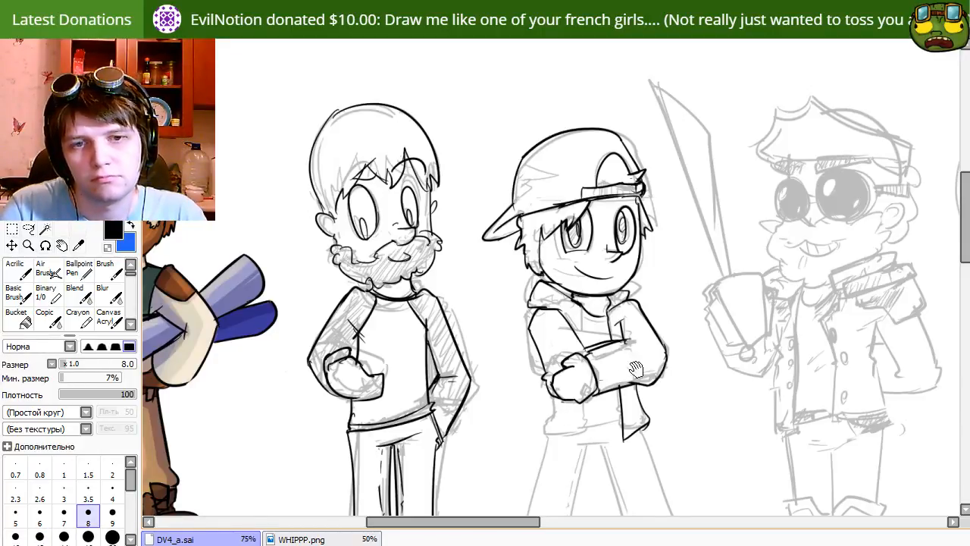
# Ink the jacket's lower panel and hem below the folded arms, clean stray lines, and touch up the neckline.
pyautogui.scroll(-2, 633, 371)
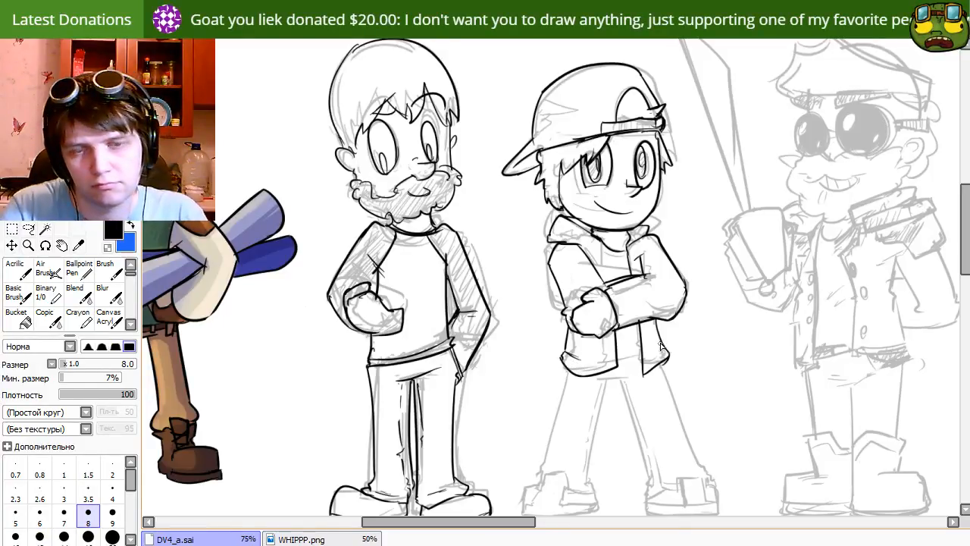
pyautogui.press('e')
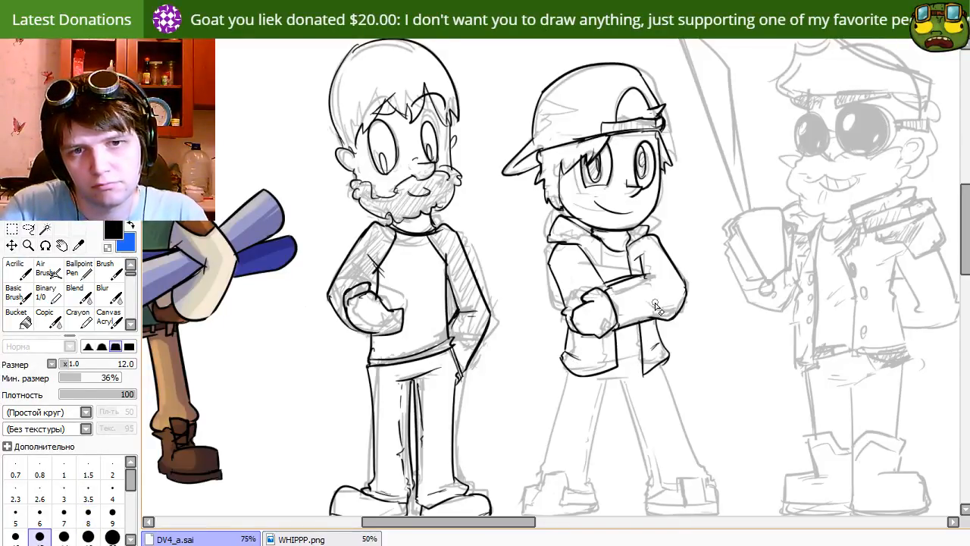
pyautogui.press('n')
pyautogui.moveTo(663, 282); pyautogui.dragTo(670, 326)
pyautogui.press('e')
pyautogui.press('n')
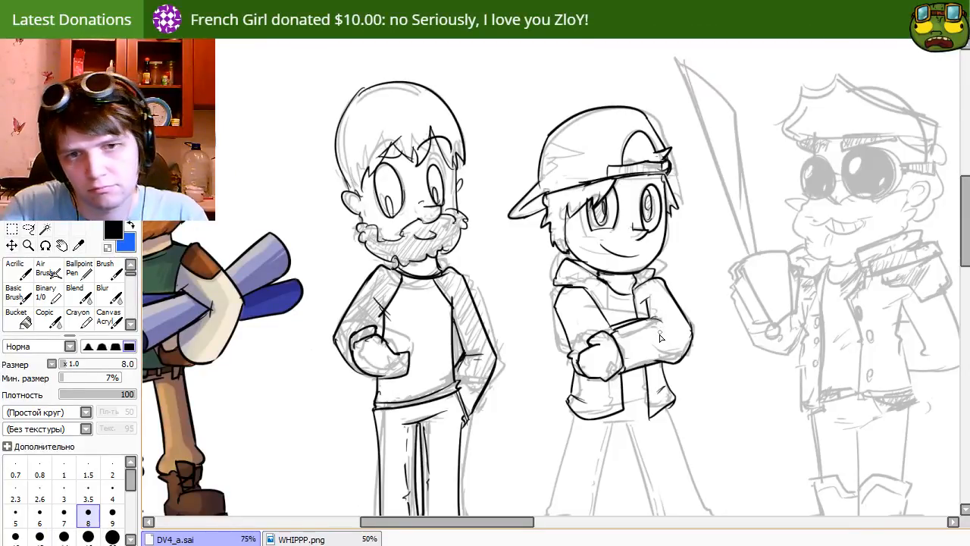
pyautogui.moveTo(607, 284); pyautogui.dragTo(610, 303)
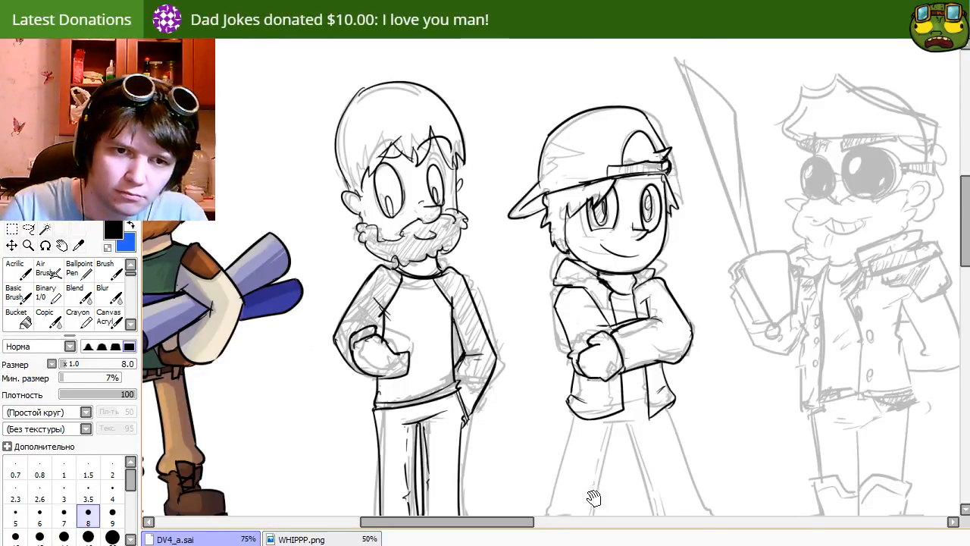
# Ink the outer edge and hem of the trouser leg below the jacket's open front corner, erasing excess.
pyautogui.moveTo(588, 493); pyautogui.dragTo(646, 388)
pyautogui.moveTo(676, 356)
pyautogui.mouseDown()
pyautogui.moveTo(706, 494)
pyautogui.moveTo(702, 465)
pyautogui.mouseUp()
pyautogui.hotkey('ctrl', 'z')
pyautogui.hotkey('ctrl', 'z')
pyautogui.moveTo(628, 371)
pyautogui.mouseDown()
pyautogui.moveTo(655, 478)
pyautogui.moveTo(730, 469)
pyautogui.moveTo(762, 452)
pyautogui.mouseUp()
pyautogui.press('e')
pyautogui.press('n')
# Ink the inner edges of both trouser legs down from the crotch, cleaning the lines with the eraser.
pyautogui.moveTo(590, 385)
pyautogui.mouseDown()
pyautogui.moveTo(626, 417)
pyautogui.moveTo(608, 331)
pyautogui.mouseUp()
pyautogui.moveTo(659, 307)
pyautogui.mouseDown()
pyautogui.moveTo(693, 306)
pyautogui.moveTo(644, 408)
pyautogui.mouseUp()
pyautogui.hotkey('ctrl', 'z')
pyautogui.hotkey('ctrl', 'z')
pyautogui.moveTo(670, 309); pyautogui.dragTo(645, 402)
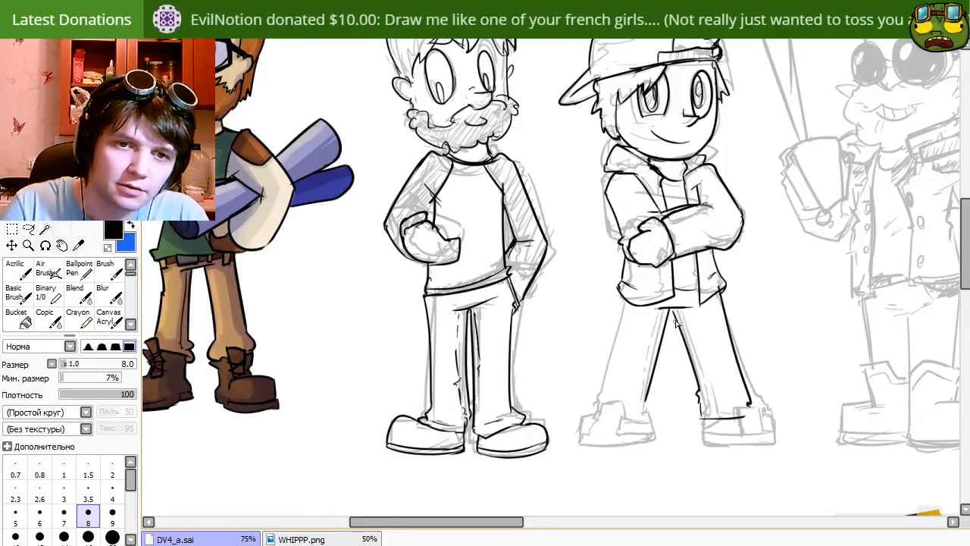
pyautogui.press('e')
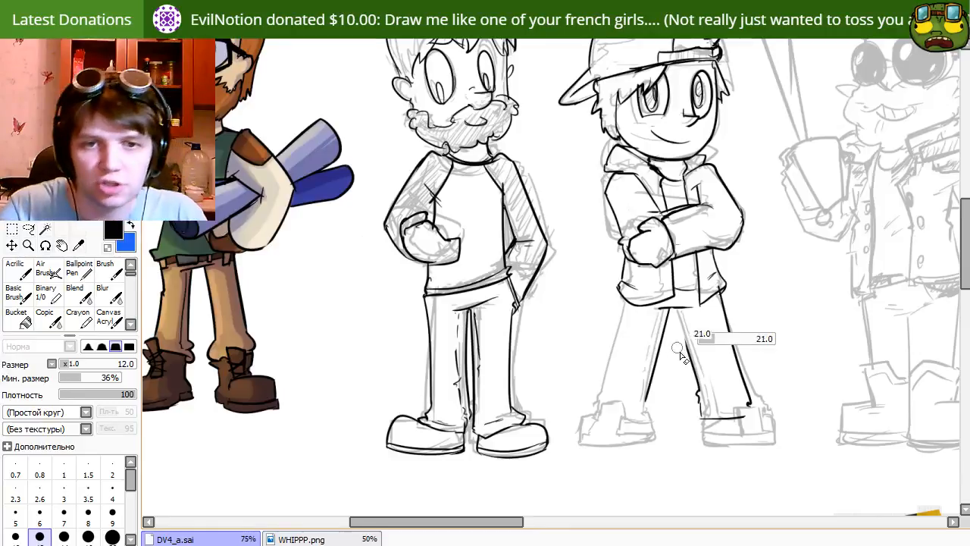
pyautogui.press('n')
pyautogui.moveTo(677, 312)
pyautogui.mouseDown()
pyautogui.moveTo(701, 417)
pyautogui.moveTo(790, 425)
pyautogui.moveTo(796, 439)
pyautogui.moveTo(726, 439)
pyautogui.moveTo(762, 448)
pyautogui.mouseUp()
pyautogui.hotkey('ctrl', 'z')
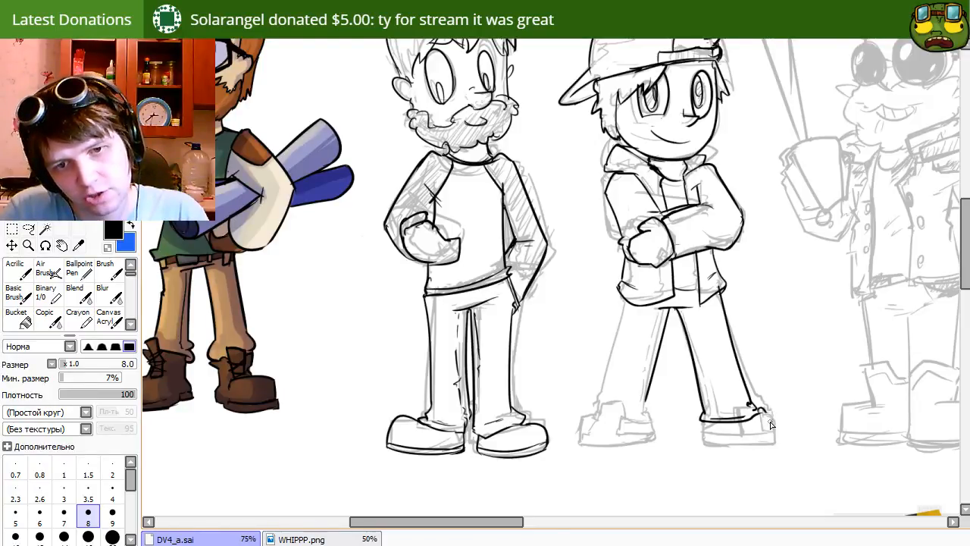
# Ink the toe, side and bottom outline of the shoe under the finished trouser leg, redrawing and erasing uneven strokes.
pyautogui.moveTo(768, 413)
pyautogui.mouseDown()
pyautogui.moveTo(784, 445)
pyautogui.moveTo(762, 447)
pyautogui.mouseUp()
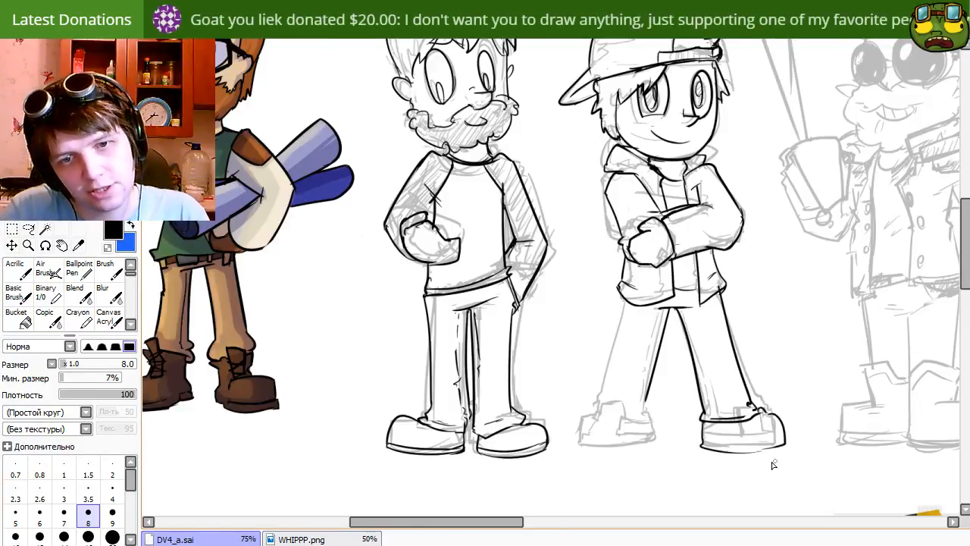
pyautogui.moveTo(703, 422)
pyautogui.mouseDown()
pyautogui.moveTo(779, 445)
pyautogui.moveTo(704, 444)
pyautogui.moveTo(785, 440)
pyautogui.mouseUp()
pyautogui.hotkey('ctrl', 'z')
pyautogui.press('e')
pyautogui.press('n')
pyautogui.hotkey('ctrl', 'z')
pyautogui.hotkey('ctrl', 'z')
pyautogui.press('e')
pyautogui.press('n')
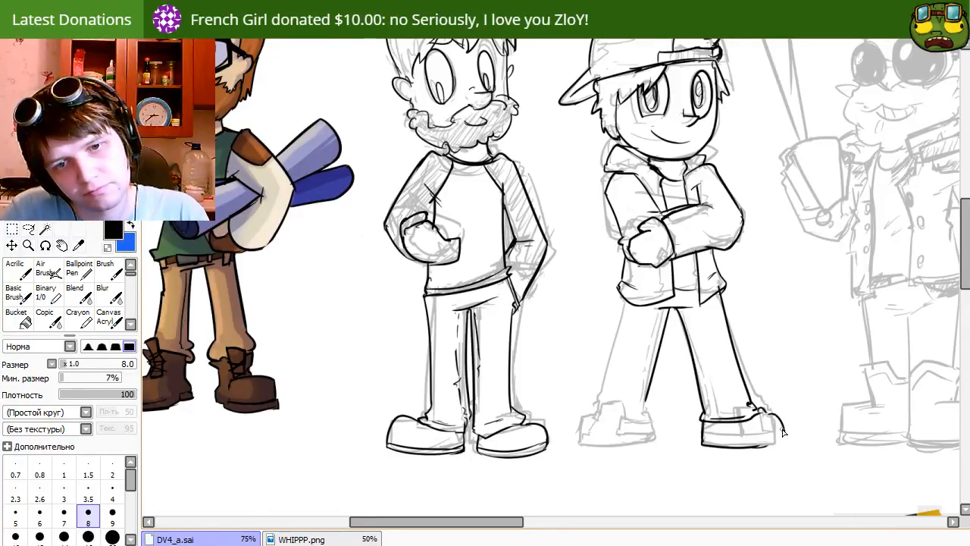
# Ink the tongue flap at that shoe's ankle and a sole line running along its length.
pyautogui.moveTo(649, 487)
pyautogui.mouseDown()
pyautogui.moveTo(624, 158)
pyautogui.moveTo(633, 385)
pyautogui.mouseUp()
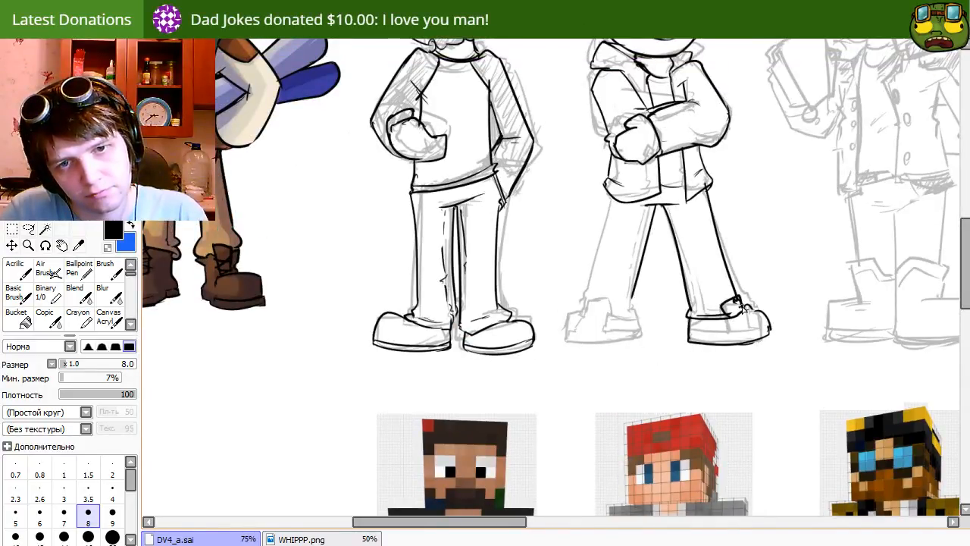
pyautogui.press('e')
pyautogui.press('e')
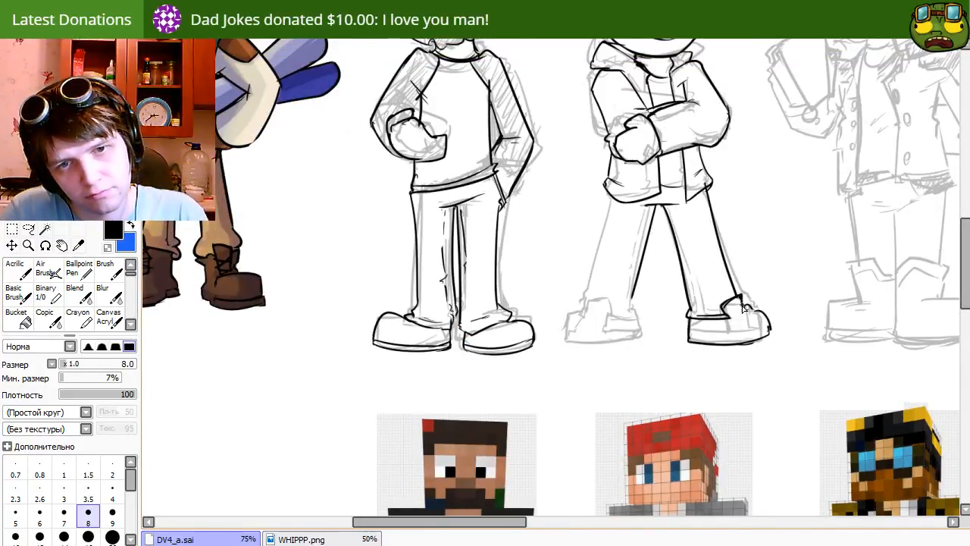
pyautogui.moveTo(783, 422); pyautogui.dragTo(735, 363)
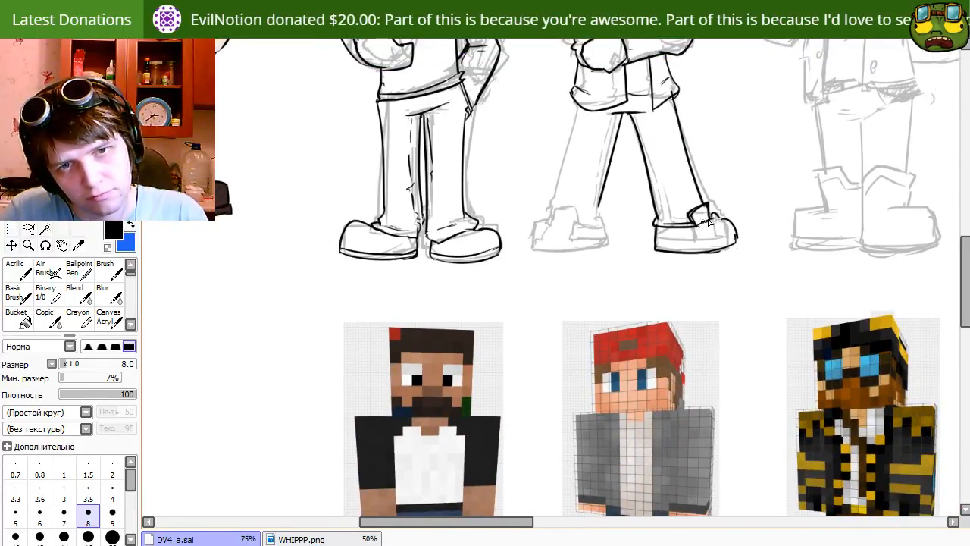
pyautogui.moveTo(653, 248); pyautogui.dragTo(735, 243)
pyautogui.hotkey('ctrl', 'z')
pyautogui.moveTo(656, 243); pyautogui.dragTo(732, 235)
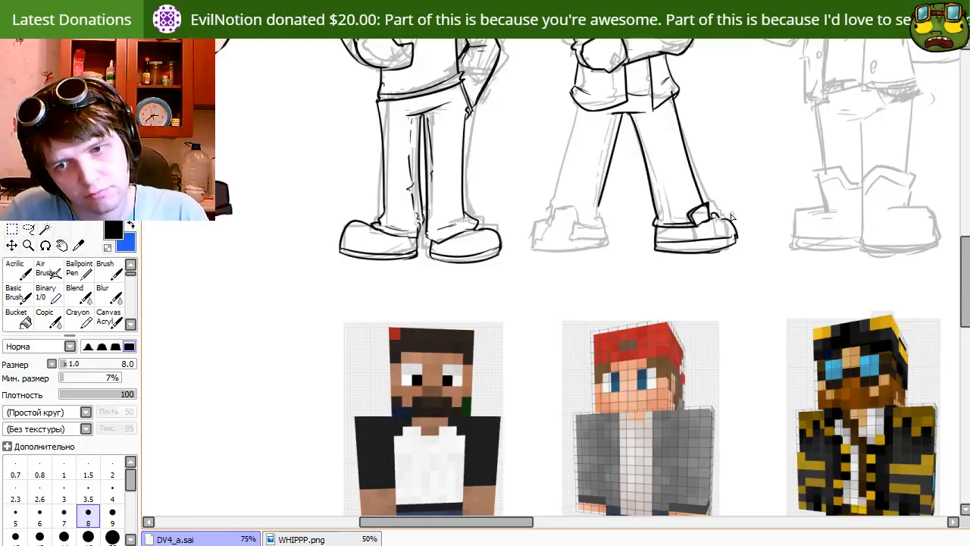
pyautogui.hotkey('ctrl', 'z')
pyautogui.moveTo(656, 242); pyautogui.dragTo(735, 236)
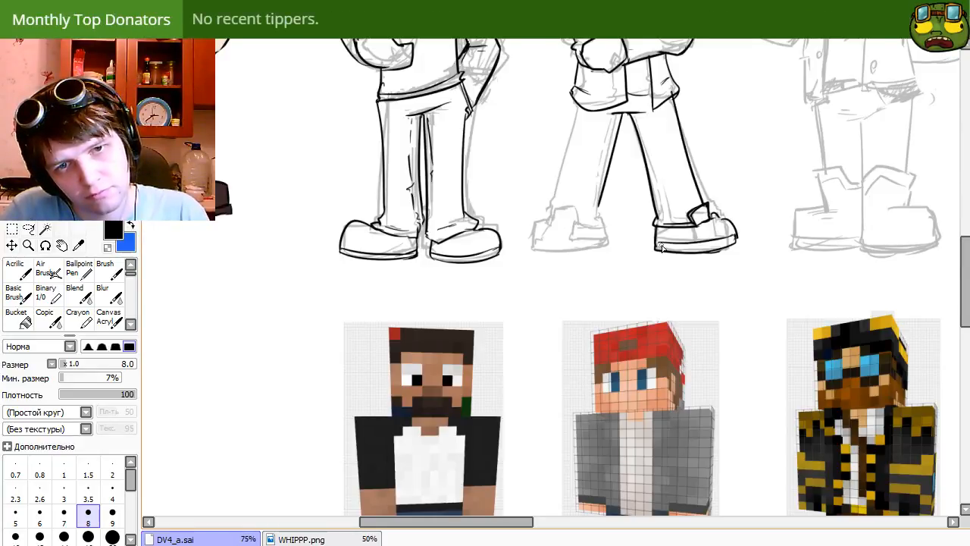
# Ink the outer edge of the other trouser leg from the jacket hem down to the shoe.
pyautogui.moveTo(500, 250)
pyautogui.mouseDown()
pyautogui.moveTo(564, 364)
pyautogui.moveTo(554, 362)
pyautogui.mouseUp()
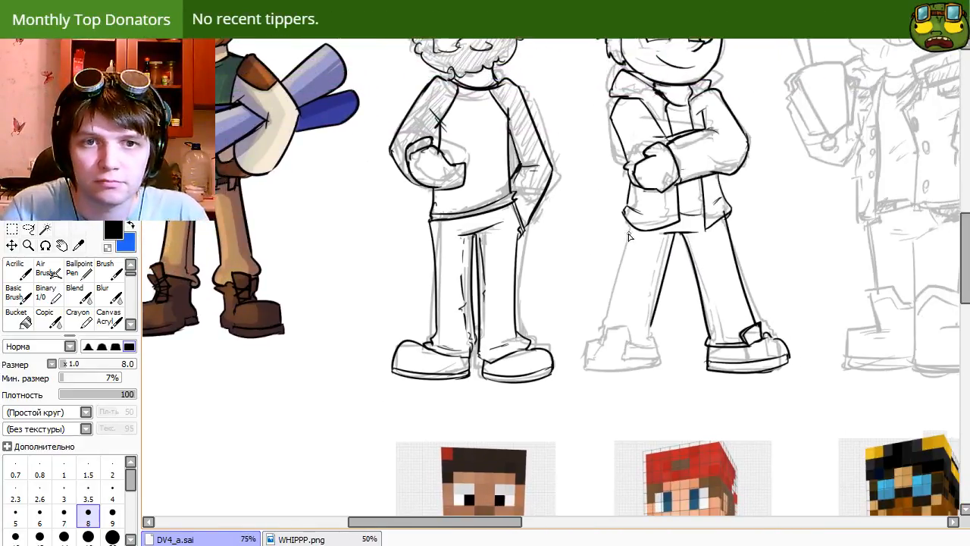
pyautogui.moveTo(628, 227); pyautogui.dragTo(604, 327)
pyautogui.hotkey('ctrl', 'z')
pyautogui.hotkey('ctrl', 'z')
pyautogui.moveTo(626, 226); pyautogui.dragTo(597, 354)
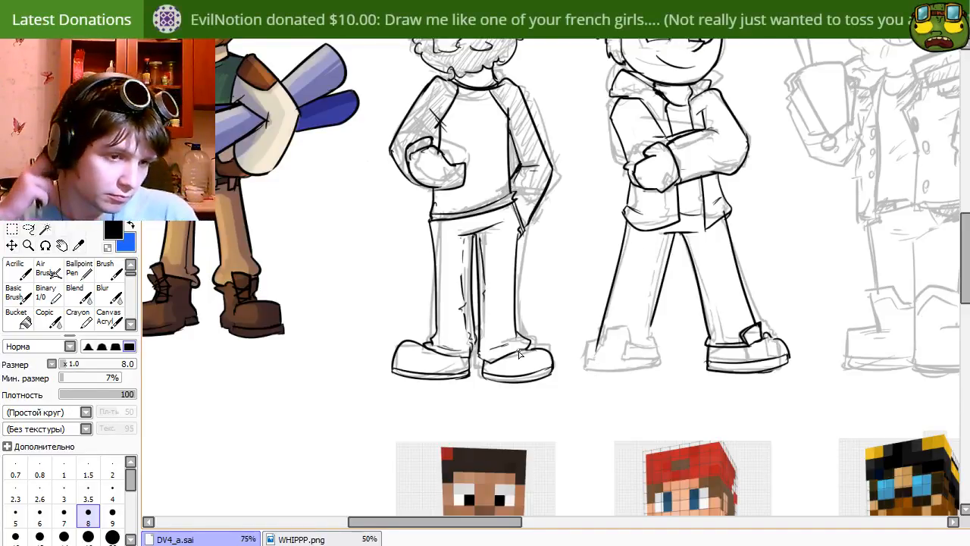
# Ink the tongue flap, side and toe outline of the capped boy's other shoe, redrawing uneven strokes.
pyautogui.moveTo(747, 267); pyautogui.dragTo(741, 324)
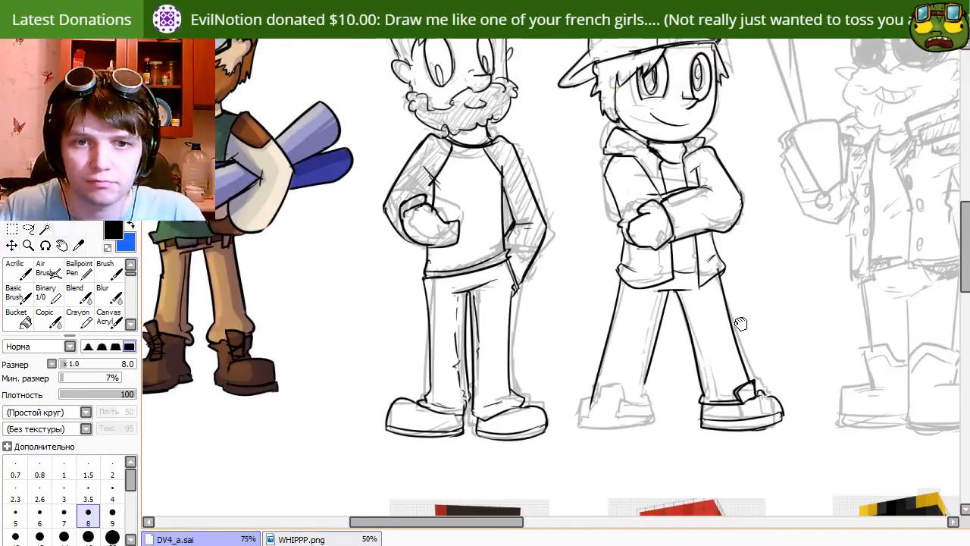
pyautogui.press('e')
pyautogui.press('n')
pyautogui.moveTo(587, 418)
pyautogui.mouseDown()
pyautogui.moveTo(647, 404)
pyautogui.moveTo(621, 400)
pyautogui.moveTo(630, 397)
pyautogui.moveTo(621, 389)
pyautogui.moveTo(623, 406)
pyautogui.moveTo(650, 415)
pyautogui.moveTo(637, 424)
pyautogui.mouseUp()
pyautogui.hotkey('ctrl', 'z')
pyautogui.hotkey('ctrl', 'z')
pyautogui.moveTo(593, 399)
pyautogui.mouseDown()
pyautogui.moveTo(578, 426)
pyautogui.moveTo(650, 424)
pyautogui.mouseUp()
pyautogui.hotkey('ctrl', 'z')
pyautogui.moveTo(582, 424); pyautogui.dragTo(651, 420)
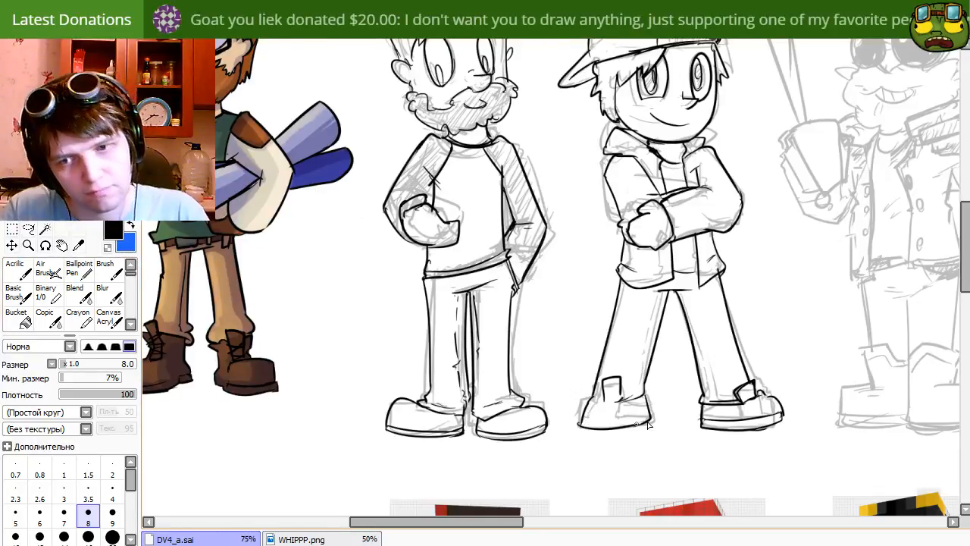
# Redraw that shoe's bottom edge, add a sole line along its length, and finish the upper edge around the ankle.
pyautogui.hotkey('ctrl', 'z')
pyautogui.moveTo(582, 424); pyautogui.dragTo(656, 418)
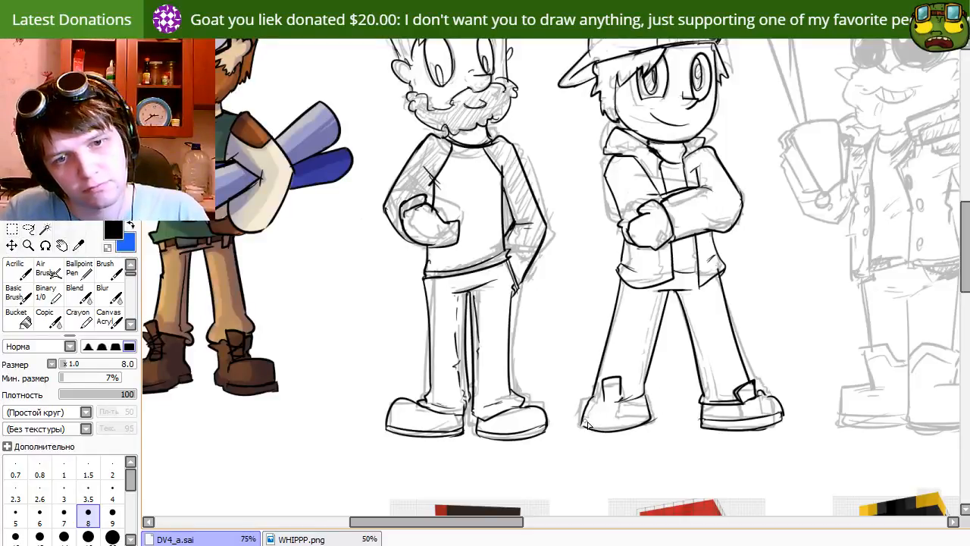
pyautogui.moveTo(583, 424); pyautogui.dragTo(658, 415)
pyautogui.press('e')
pyautogui.press('n')
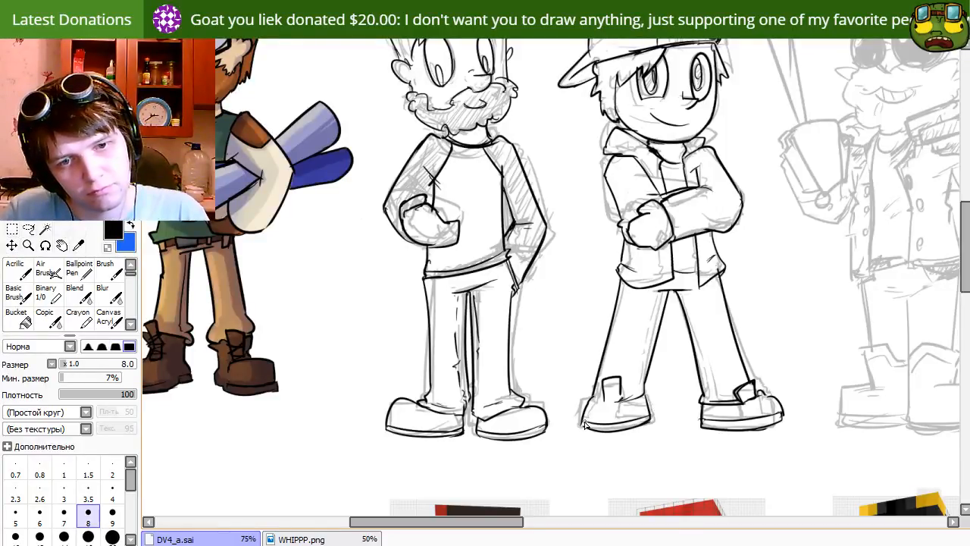
pyautogui.moveTo(582, 424)
pyautogui.mouseDown()
pyautogui.moveTo(589, 406)
pyautogui.moveTo(644, 390)
pyautogui.moveTo(638, 399)
pyautogui.mouseUp()
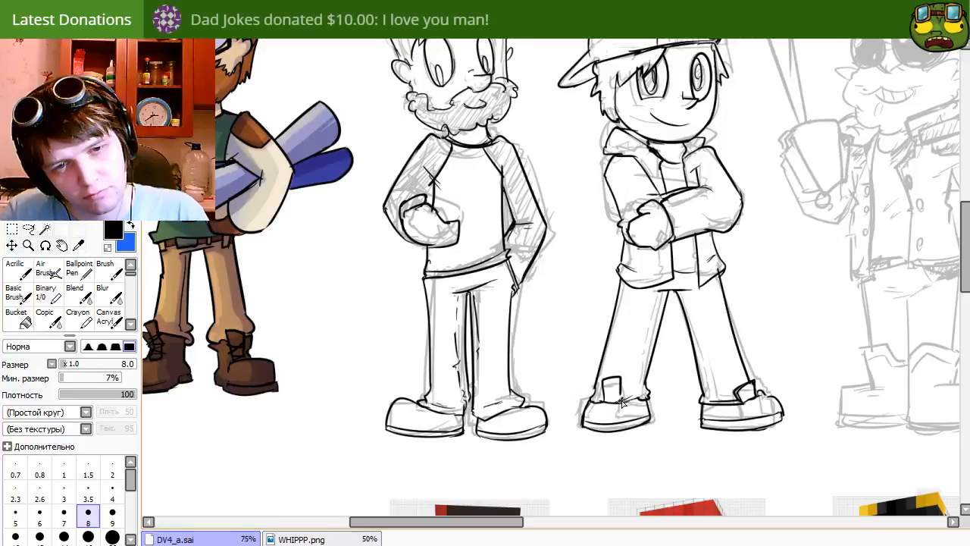
# Examine the inked figures, the blocky reference characters below them and the remaining rough sketches.
pyautogui.moveTo(624, 386)
pyautogui.mouseDown()
pyautogui.moveTo(594, 477)
pyautogui.moveTo(579, 403)
pyautogui.moveTo(587, 331)
pyautogui.moveTo(595, 429)
pyautogui.moveTo(596, 405)
pyautogui.moveTo(575, 377)
pyautogui.mouseUp()
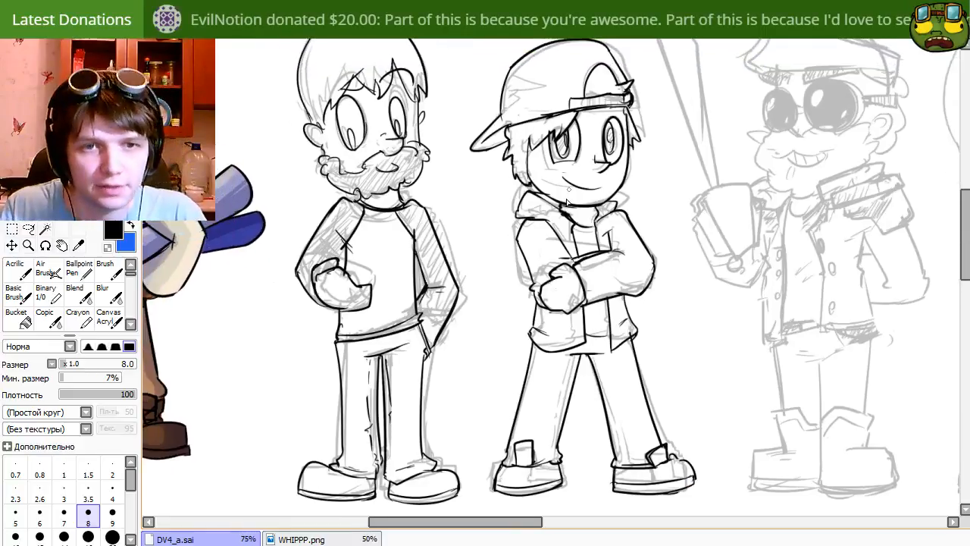
pyautogui.moveTo(569, 506); pyautogui.dragTo(560, 234)
pyautogui.moveTo(572, 393); pyautogui.dragTo(562, 188)
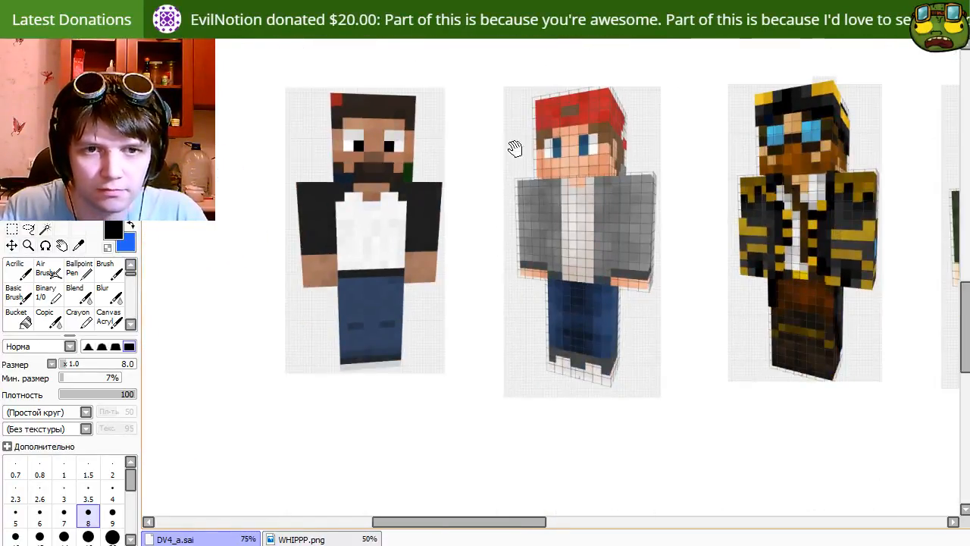
pyautogui.moveTo(515, 148); pyautogui.dragTo(594, 406)
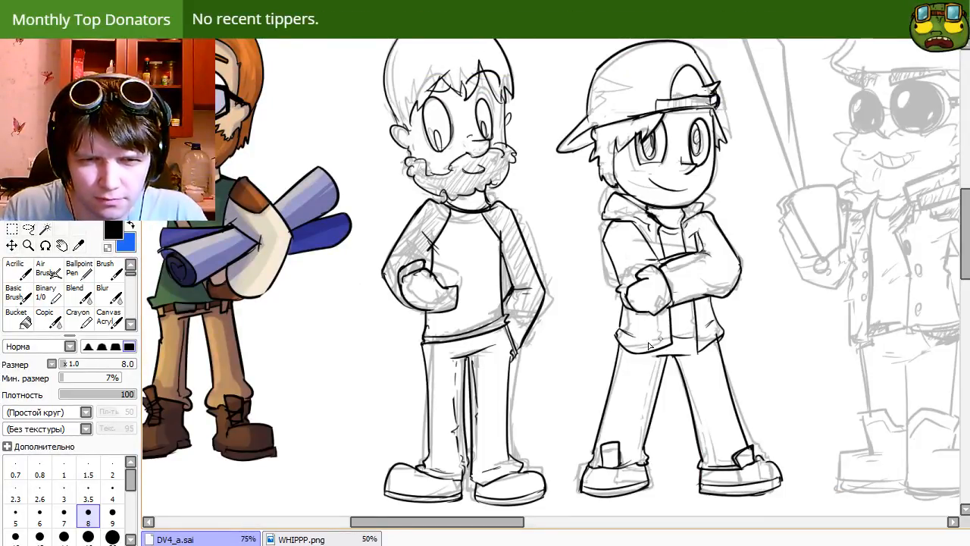
pyautogui.moveTo(687, 292); pyautogui.dragTo(653, 307)
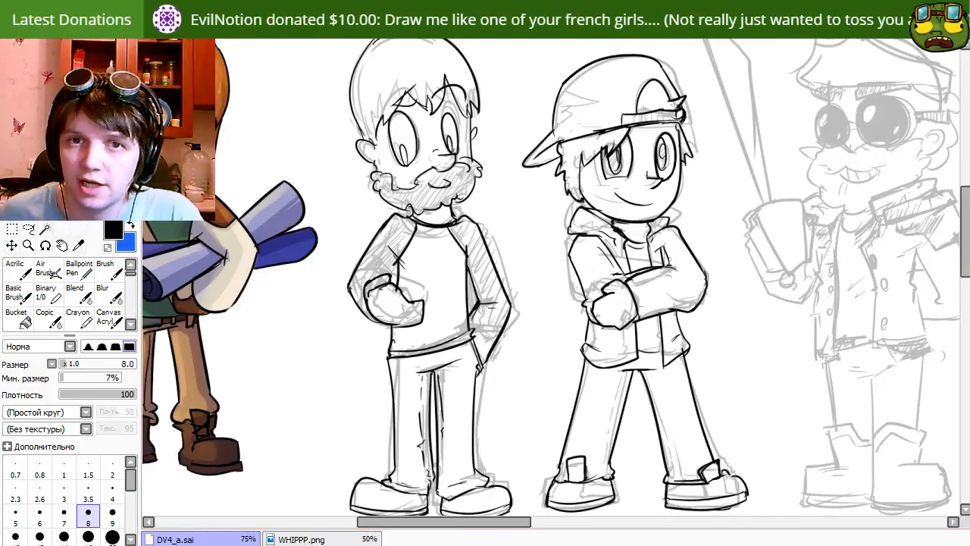
pyautogui.moveTo(585, 201)
pyautogui.mouseDown()
pyautogui.moveTo(565, 191)
pyautogui.moveTo(646, 219)
pyautogui.mouseUp()
pyautogui.scroll(-2, 769, 217)
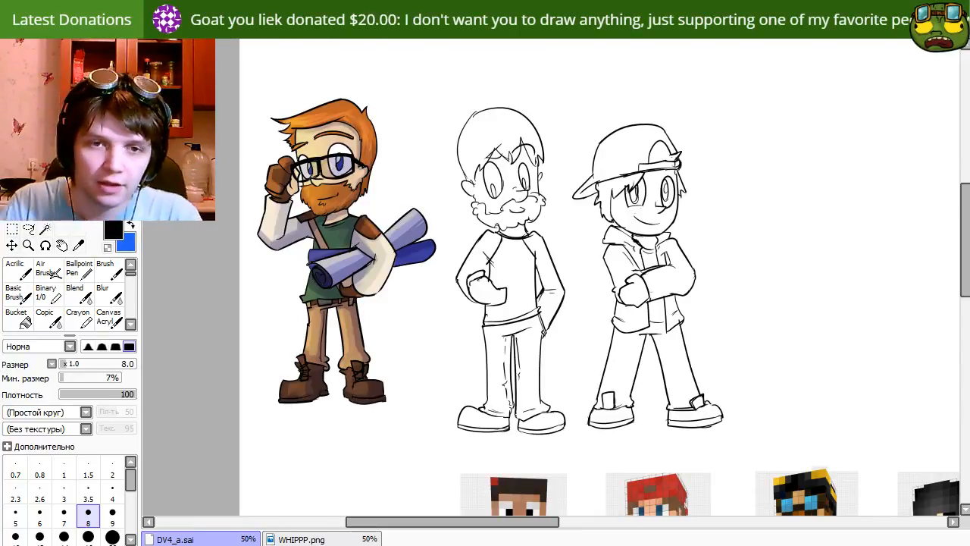
pyautogui.scroll(-5, 505, 219)
pyautogui.hscroll(5, 504, 219)
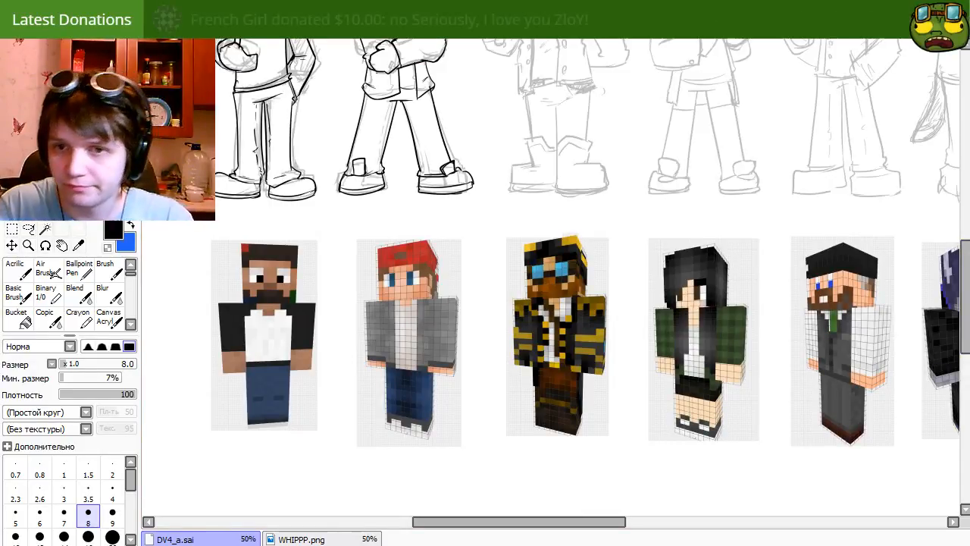
pyautogui.scroll(5, 649, 303)
pyautogui.hscroll(-2, 649, 303)
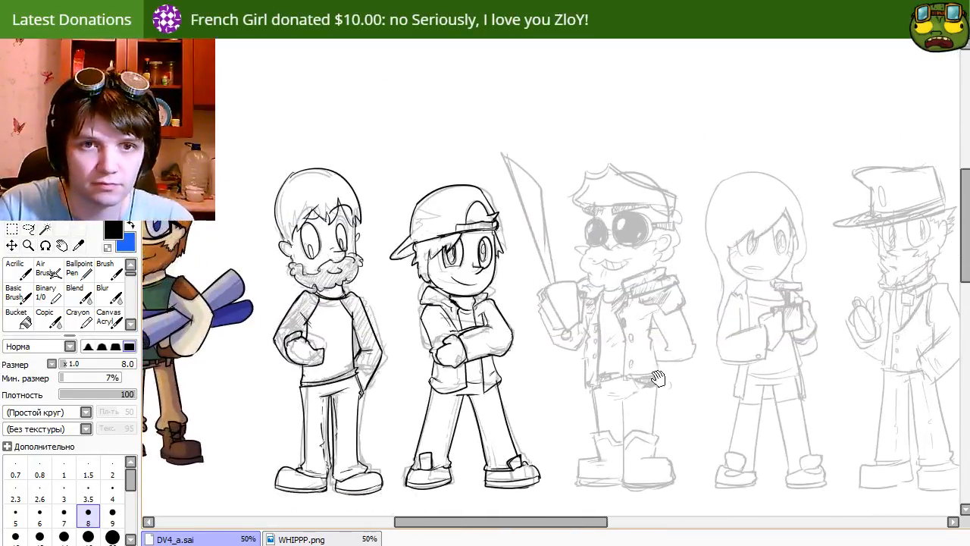
# Ink the curved front edge and front brim corner of the sunglasses character's peaked hat, cleaning the corner with the eraser.
pyautogui.moveTo(657, 379); pyautogui.dragTo(659, 364)
pyautogui.scroll(2, 625, 284)
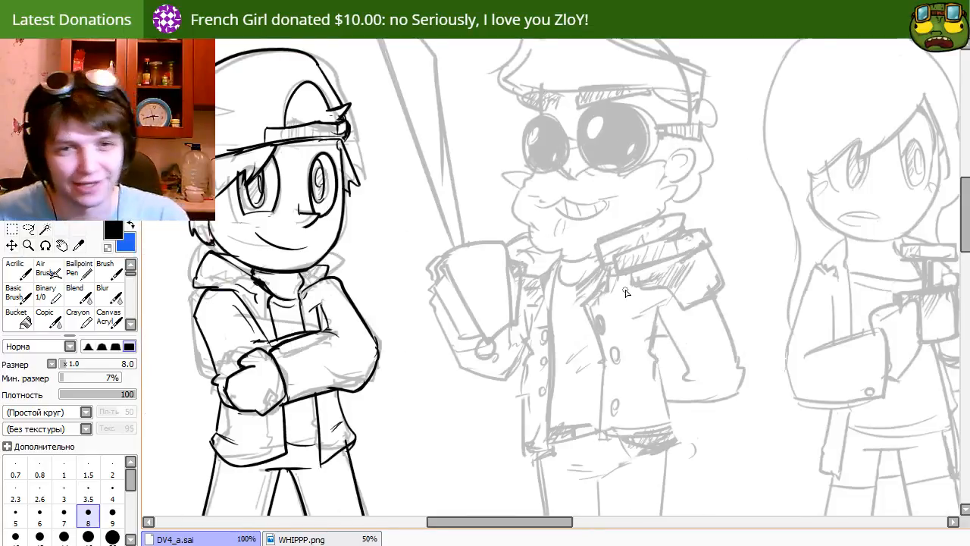
pyautogui.scroll(5, 626, 293)
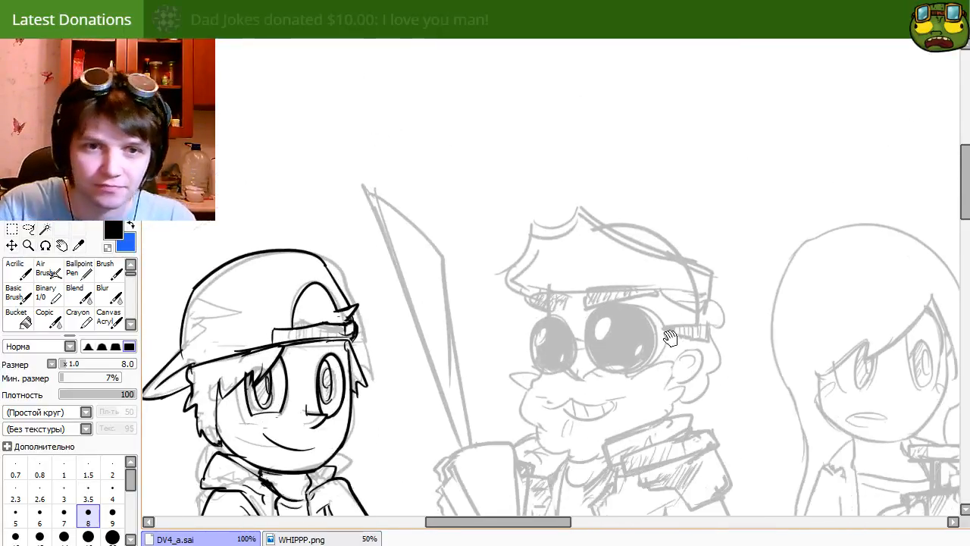
pyautogui.scroll(-1, 666, 340)
pyautogui.hotkey('ctrl', 'z')
pyautogui.moveTo(528, 184); pyautogui.dragTo(488, 249)
pyautogui.press('e')
pyautogui.press('n')
pyautogui.press('e')
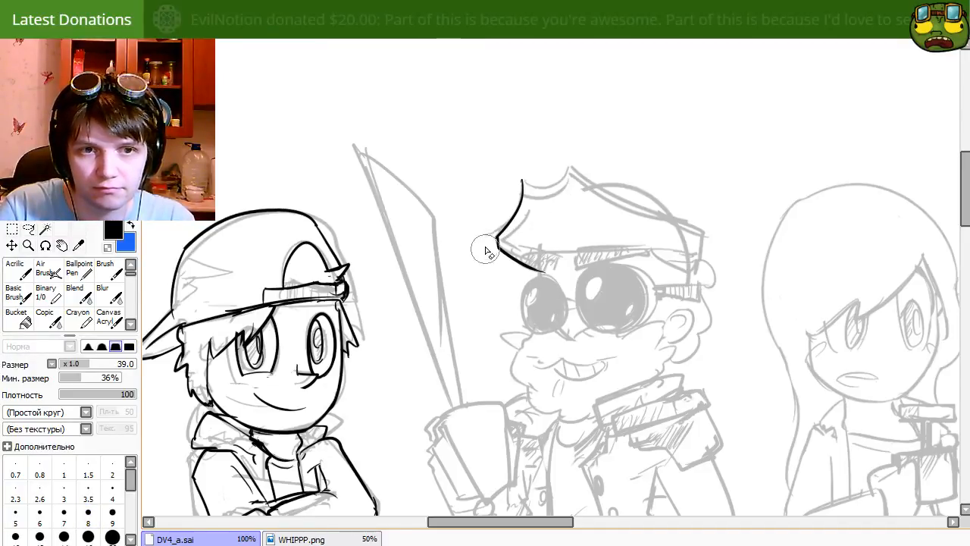
pyautogui.press('n')
# Ink the hat's pointed top edge through both peaks and down its back side, redoing uneven strokes.
pyautogui.moveTo(522, 180); pyautogui.dragTo(588, 144)
pyautogui.hotkey('ctrl', 'z')
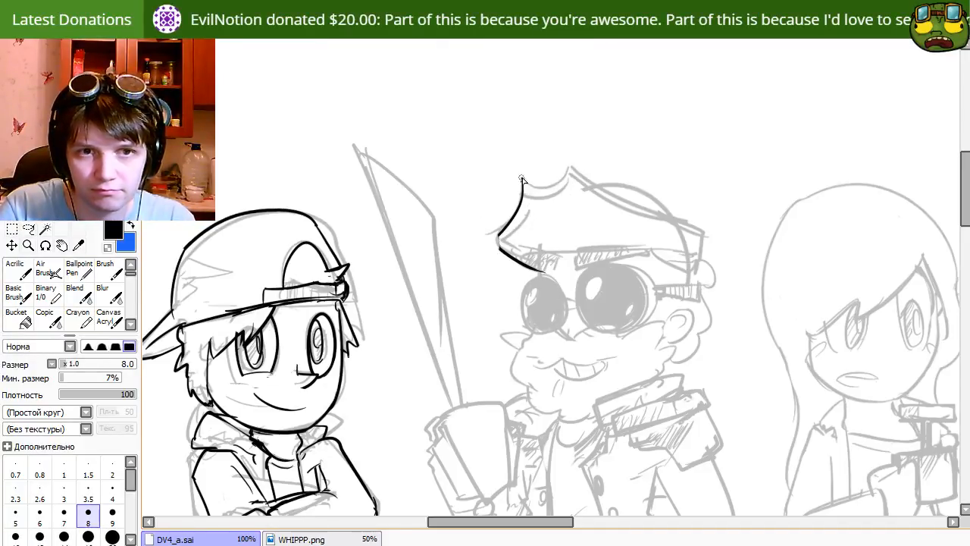
pyautogui.moveTo(522, 179)
pyautogui.mouseDown()
pyautogui.moveTo(577, 160)
pyautogui.moveTo(704, 261)
pyautogui.mouseUp()
pyautogui.hotkey('ctrl', 'z')
pyautogui.moveTo(577, 164); pyautogui.dragTo(716, 236)
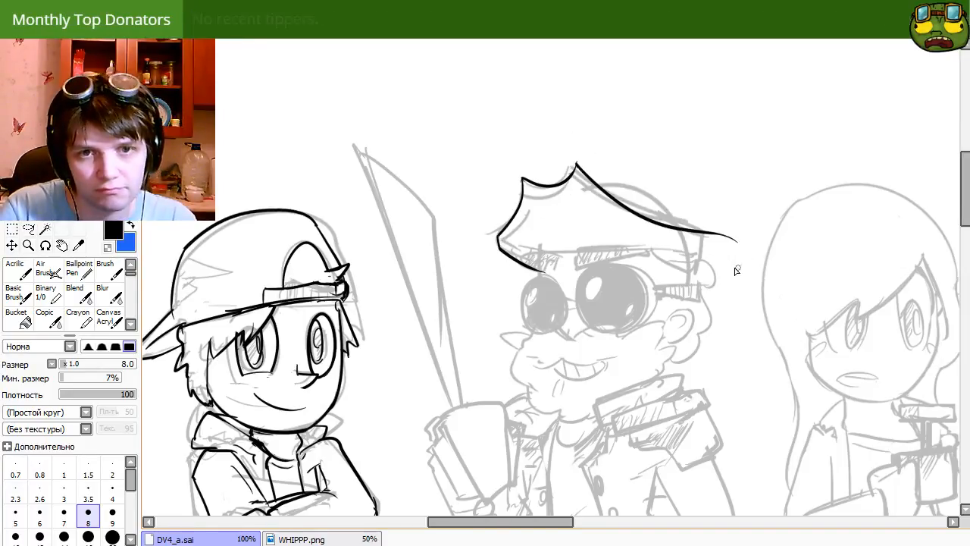
pyautogui.hotkey('ctrl', 'z')
pyautogui.moveTo(576, 164)
pyautogui.mouseDown()
pyautogui.moveTo(714, 217)
pyautogui.moveTo(695, 271)
pyautogui.mouseUp()
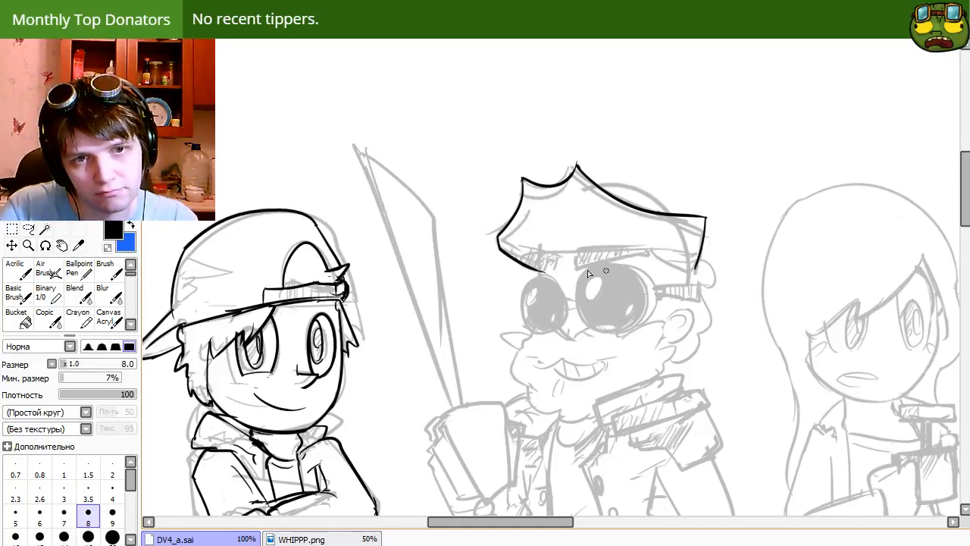
# Ink the hat's lower edge from the front fold straight across to the back corner, erasing the overshoot.
pyautogui.moveTo(533, 266); pyautogui.dragTo(547, 251)
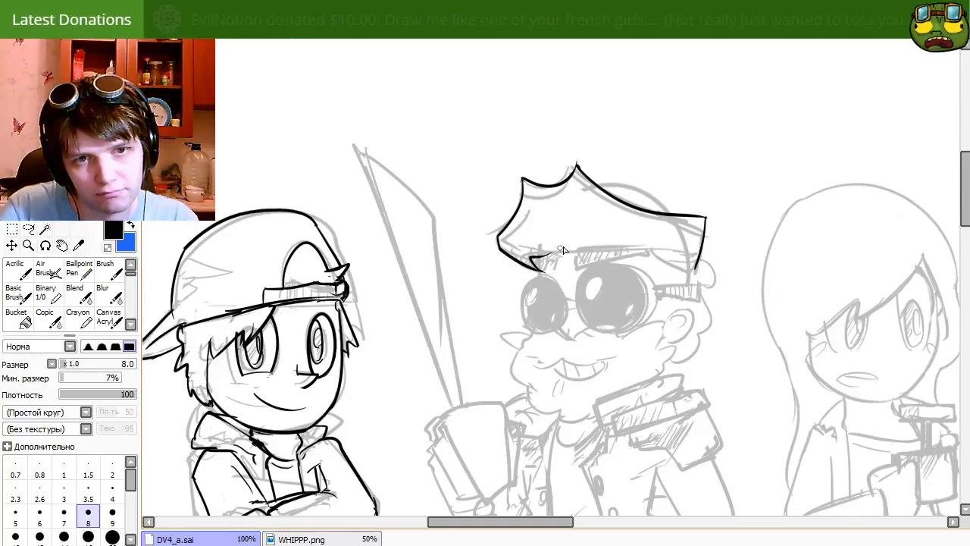
pyautogui.keyDown('shift'); pyautogui.click(698, 259); pyautogui.keyUp('shift')
pyautogui.press('e')
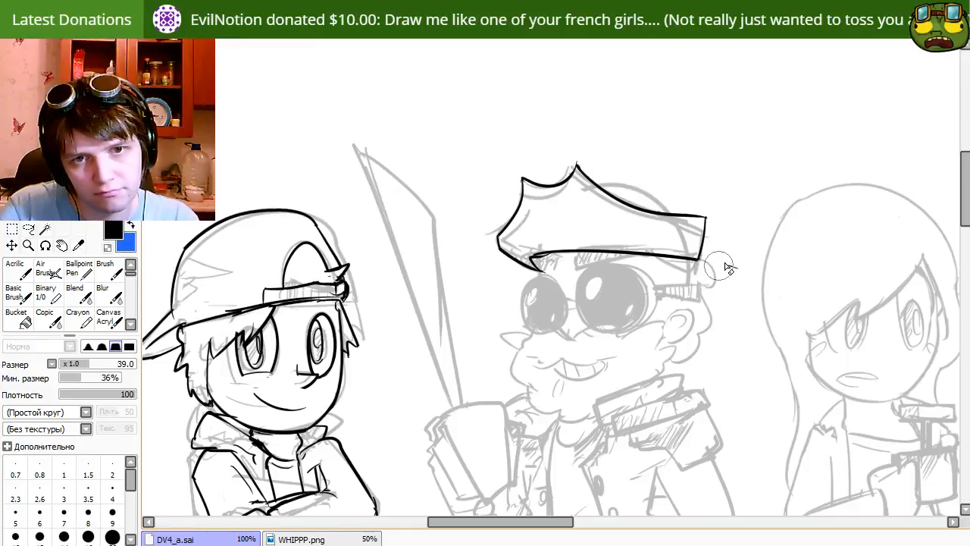
# Ink the rounded hair curls under the hat's back corner.
pyautogui.press('e')
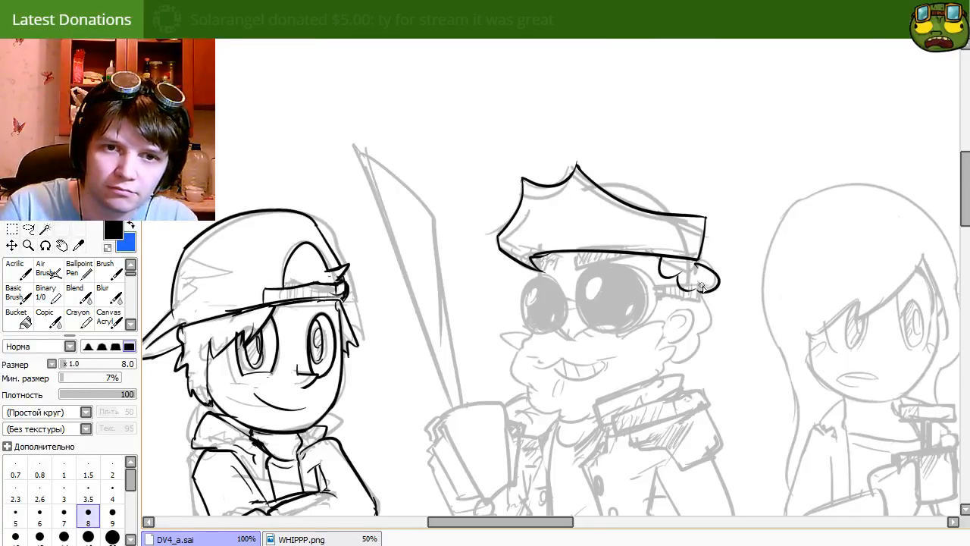
pyautogui.press('e')
pyautogui.press('e')
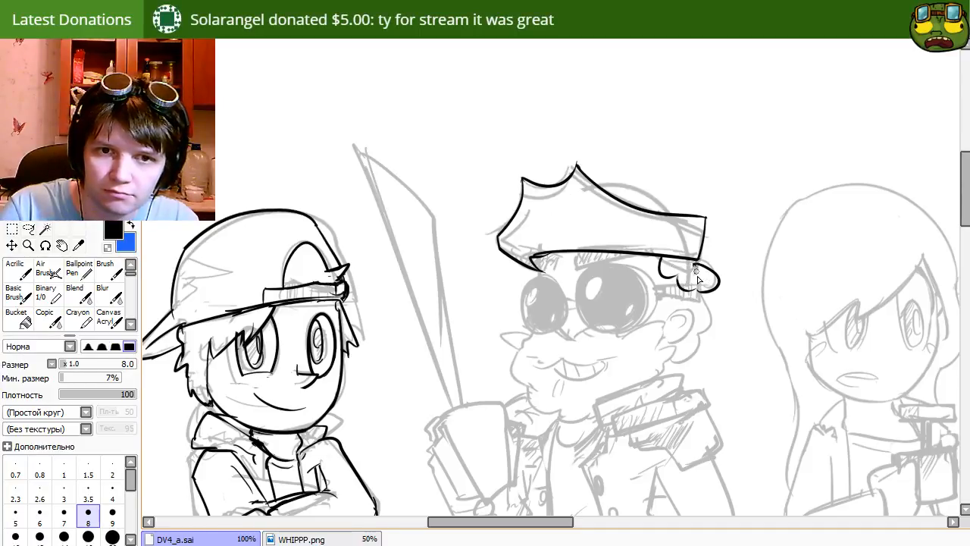
# Ink the outer hair contour behind the ear down to the jaw, tidying the stroke with the eraser.
pyautogui.moveTo(636, 350)
pyautogui.mouseDown()
pyautogui.moveTo(686, 311)
pyautogui.moveTo(597, 368)
pyautogui.moveTo(587, 338)
pyautogui.mouseUp()
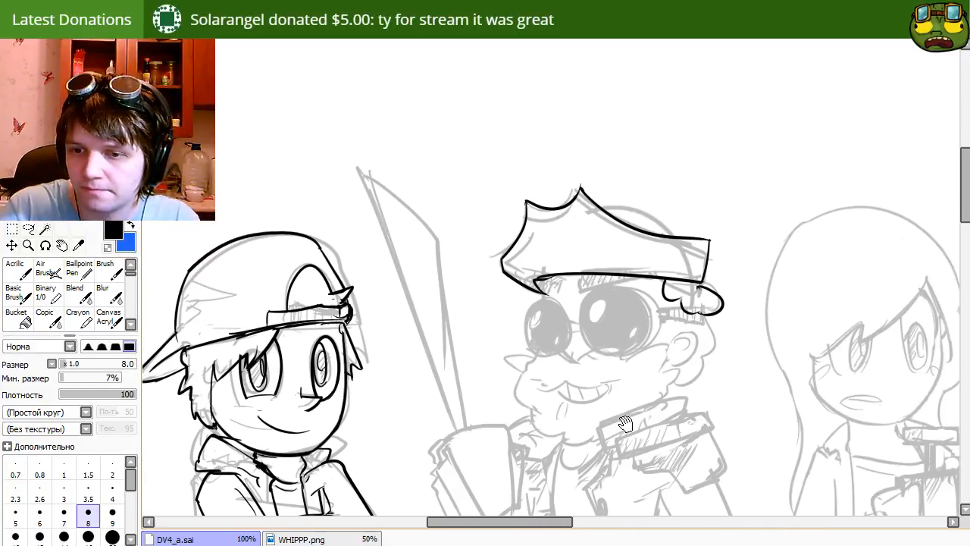
pyautogui.moveTo(629, 425); pyautogui.dragTo(644, 371)
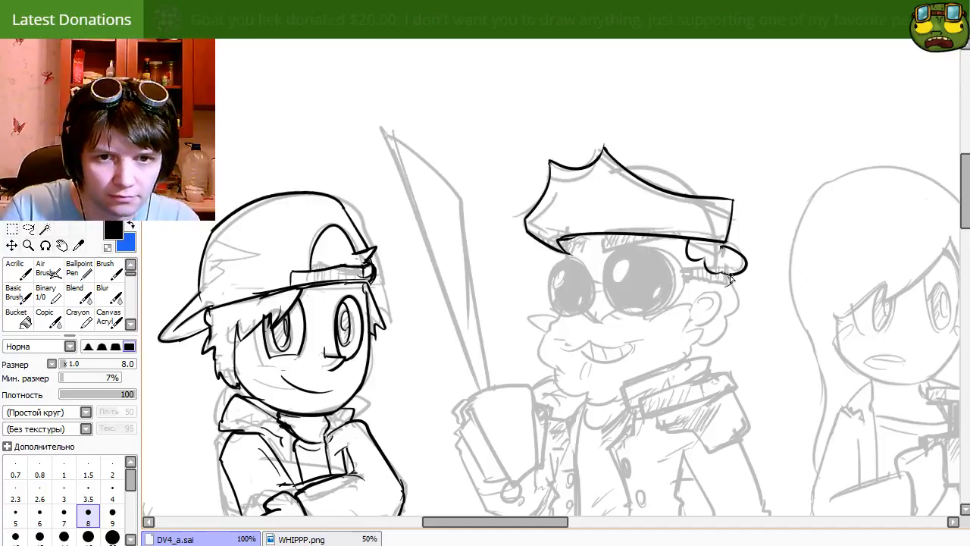
pyautogui.moveTo(726, 277); pyautogui.dragTo(715, 317)
pyautogui.hotkey('ctrl', 'z')
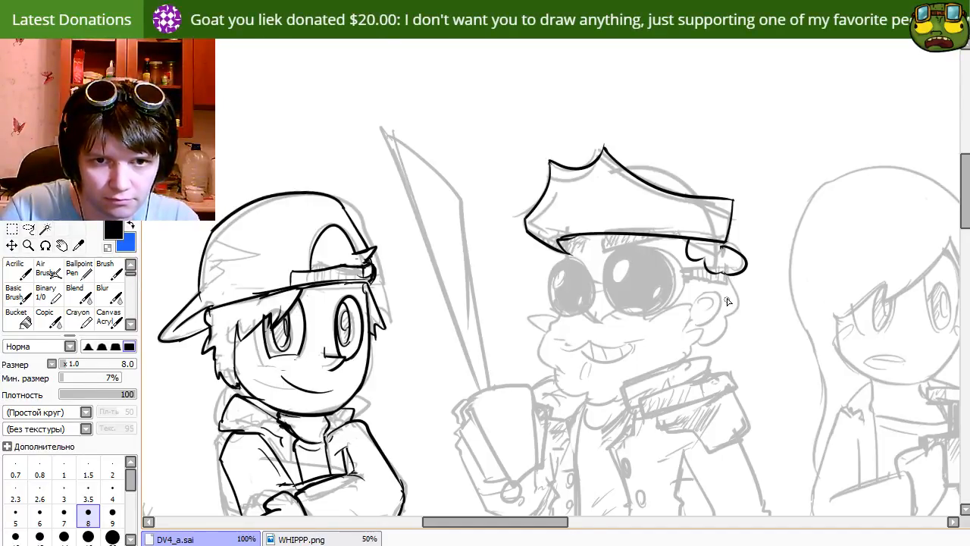
pyautogui.moveTo(726, 278)
pyautogui.mouseDown()
pyautogui.moveTo(729, 316)
pyautogui.moveTo(717, 315)
pyautogui.moveTo(722, 325)
pyautogui.moveTo(727, 319)
pyautogui.moveTo(695, 348)
pyautogui.mouseUp()
pyautogui.press('e')
pyautogui.click(716, 315)
pyautogui.press('n')
pyautogui.press('e')
pyautogui.press('n')
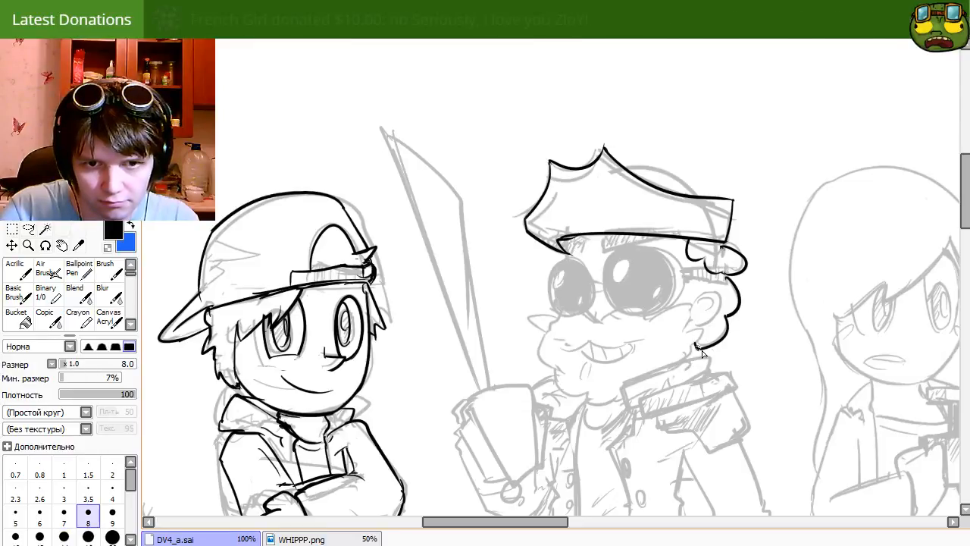
# Ink the ear, lower hair curls and jaw line, plus the edge of the raised jacket collar beneath them.
pyautogui.press('e')
pyautogui.moveTo(693, 351)
pyautogui.mouseDown()
pyautogui.moveTo(760, 338)
pyautogui.moveTo(721, 294)
pyautogui.moveTo(714, 338)
pyautogui.mouseUp()
pyautogui.press('n')
pyautogui.moveTo(721, 338)
pyautogui.mouseDown()
pyautogui.moveTo(699, 353)
pyautogui.moveTo(712, 336)
pyautogui.mouseUp()
pyautogui.press('e')
pyautogui.press('n')
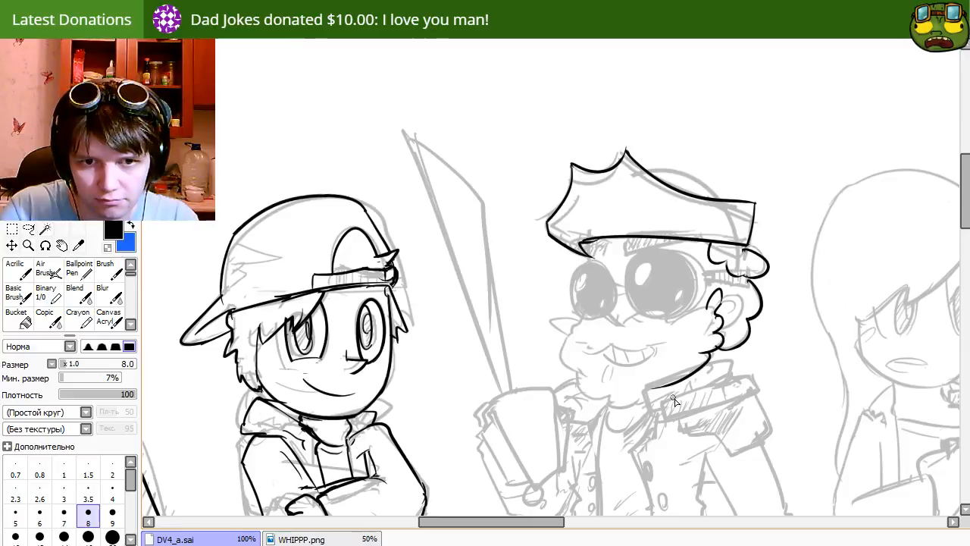
pyautogui.moveTo(638, 381); pyautogui.dragTo(652, 417)
pyautogui.moveTo(641, 381)
pyautogui.mouseDown()
pyautogui.moveTo(682, 370)
pyautogui.moveTo(726, 377)
pyautogui.mouseUp()
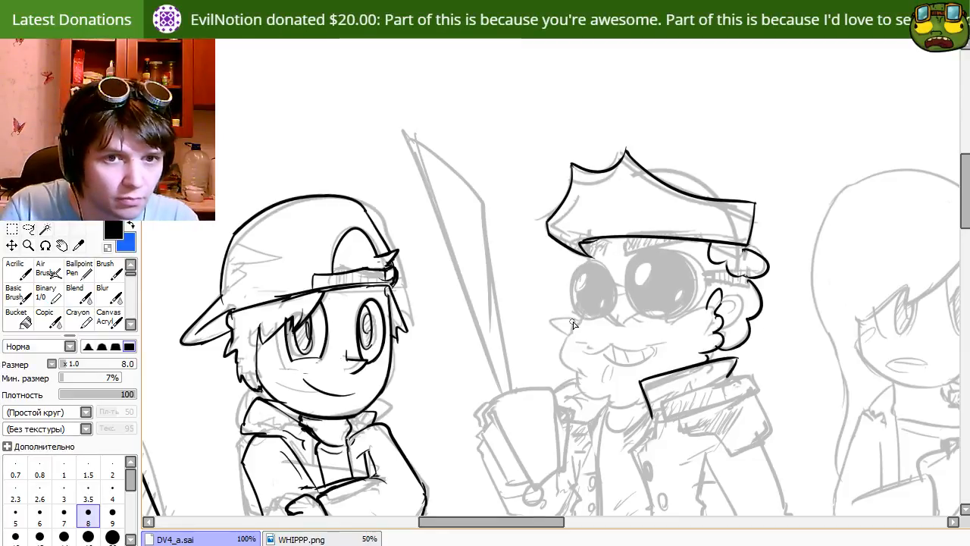
# Ink the moustache tip at the face's edge and the short nose curve below the sunglasses, redoing poor strokes.
pyautogui.moveTo(580, 319); pyautogui.dragTo(573, 335)
pyautogui.hotkey('ctrl', 'z')
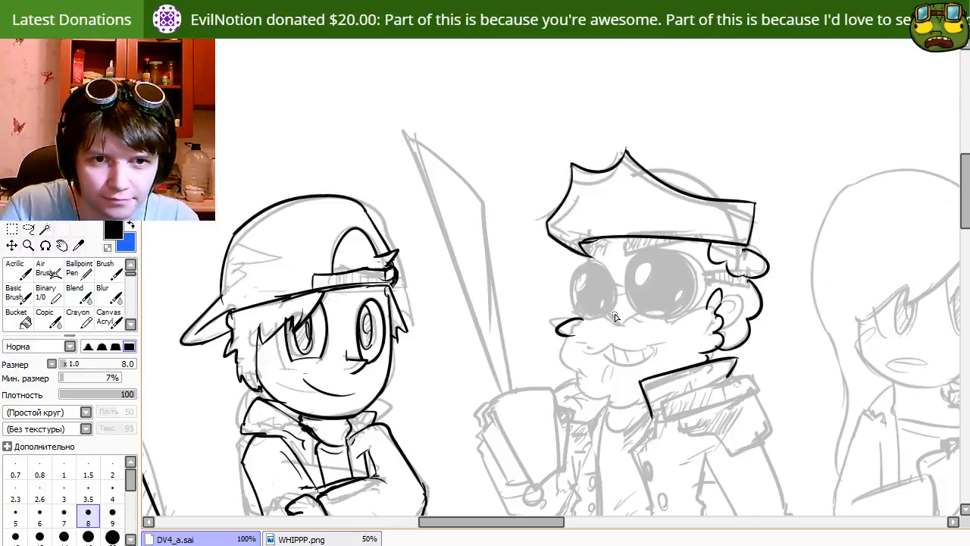
pyautogui.moveTo(617, 313); pyautogui.dragTo(622, 326)
pyautogui.hotkey('ctrl', 'z')
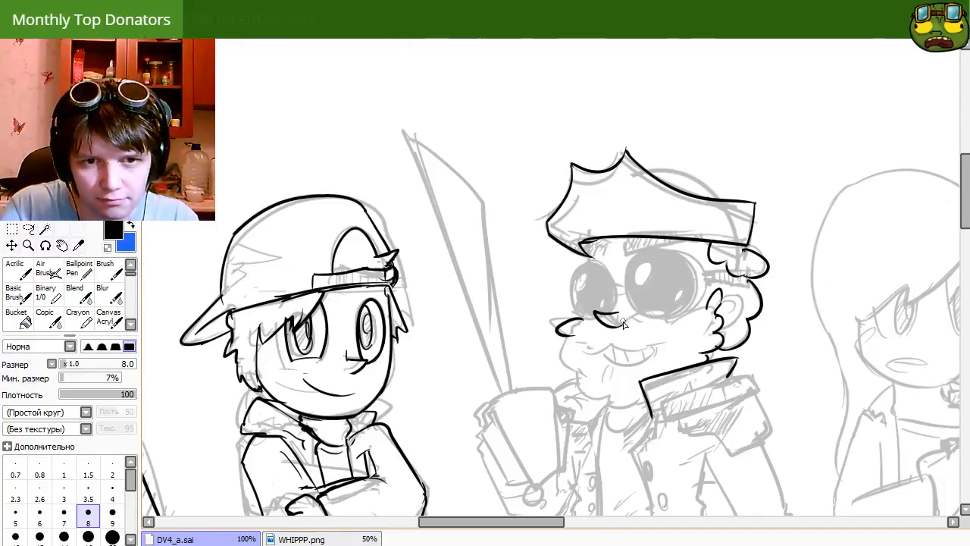
# Try to ink the outline of the smaller sunglasses lens beside the nose.
pyautogui.moveTo(593, 263)
pyautogui.mouseDown()
pyautogui.moveTo(588, 317)
pyautogui.moveTo(607, 299)
pyautogui.moveTo(595, 319)
pyautogui.moveTo(609, 309)
pyautogui.moveTo(601, 316)
pyautogui.moveTo(610, 280)
pyautogui.mouseUp()
pyautogui.hotkey('ctrl', 'z')
pyautogui.hotkey('ctrl', 'z')
pyautogui.hotkey('ctrl', 'z')
pyautogui.hotkey('ctrl', 'z')
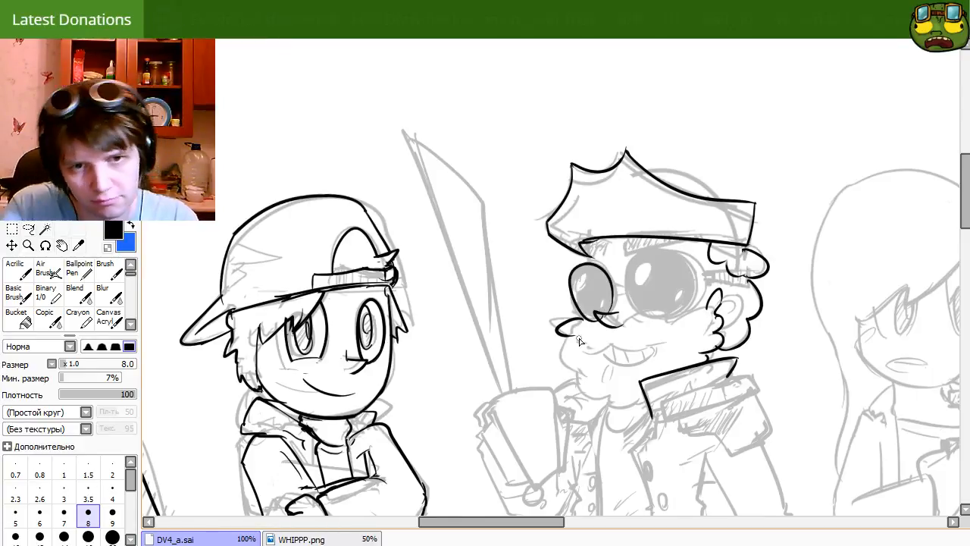
pyautogui.press('e')
pyautogui.moveTo(602, 318)
pyautogui.mouseDown()
pyautogui.moveTo(578, 300)
pyautogui.moveTo(593, 319)
pyautogui.mouseUp()
pyautogui.press('n')
pyautogui.moveTo(594, 269)
pyautogui.mouseDown()
pyautogui.moveTo(598, 312)
pyautogui.moveTo(610, 288)
pyautogui.moveTo(599, 305)
pyautogui.mouseUp()
pyautogui.hotkey('ctrl', 'z')
pyautogui.hotkey('ctrl', 'z')
pyautogui.hotkey('ctrl', 'z')
pyautogui.hotkey('ctrl', 'z')
# Ink both thick angled eyebrows between the hat's lower edge and the sunglasses.
pyautogui.moveTo(593, 255)
pyautogui.mouseDown()
pyautogui.moveTo(612, 277)
pyautogui.moveTo(603, 258)
pyautogui.moveTo(623, 256)
pyautogui.mouseUp()
pyautogui.hotkey('ctrl', 'z')
pyautogui.hotkey('ctrl', 'z')
pyautogui.moveTo(679, 234)
pyautogui.mouseDown()
pyautogui.moveTo(646, 284)
pyautogui.moveTo(678, 256)
pyautogui.moveTo(666, 247)
pyautogui.moveTo(691, 239)
pyautogui.mouseUp()
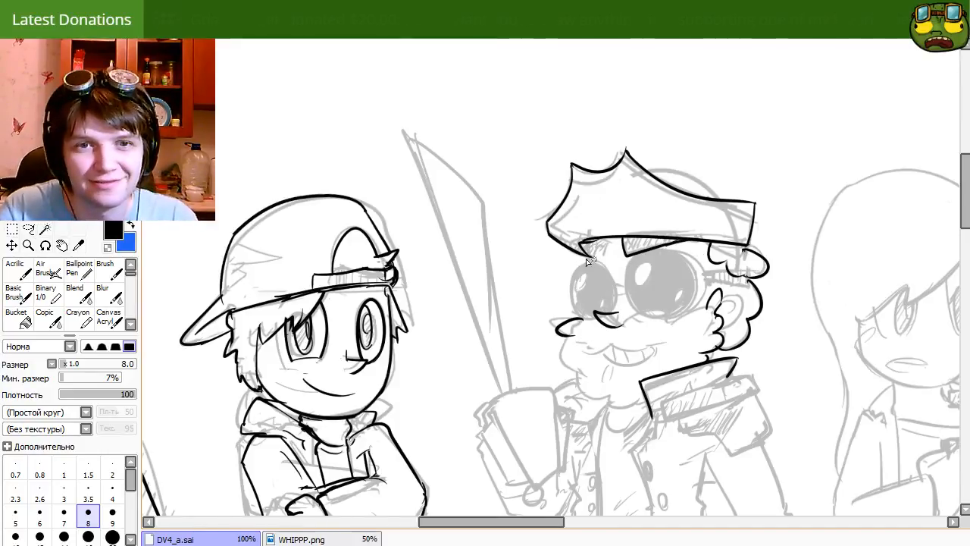
pyautogui.moveTo(582, 248)
pyautogui.mouseDown()
pyautogui.moveTo(608, 243)
pyautogui.moveTo(606, 259)
pyautogui.moveTo(592, 252)
pyautogui.mouseUp()
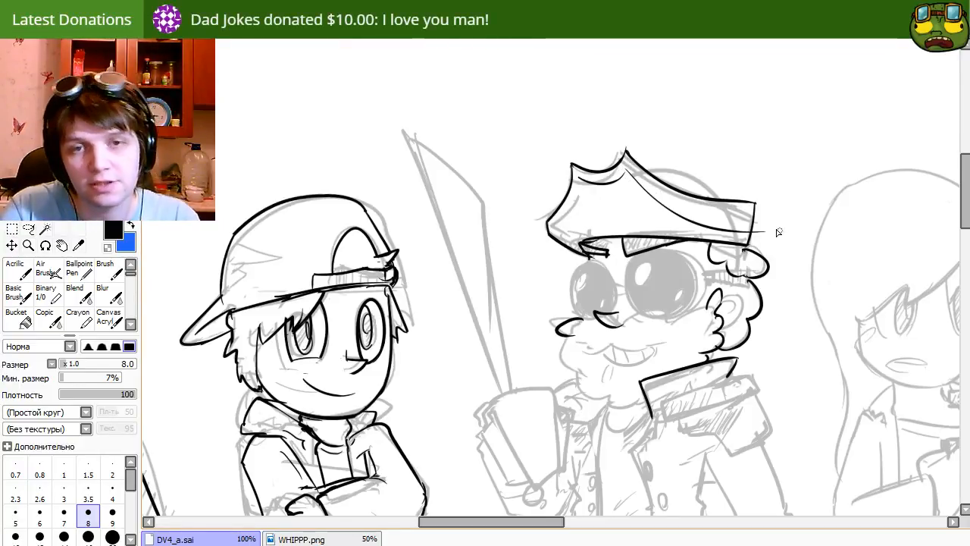
# Ink an inner trim line following the hat's top edge from the front peak to the back corner, erasing the excess.
pyautogui.moveTo(623, 169); pyautogui.dragTo(774, 200)
pyautogui.hotkey('ctrl', 'z')
pyautogui.moveTo(623, 168)
pyautogui.mouseDown()
pyautogui.moveTo(796, 175)
pyautogui.moveTo(773, 172)
pyautogui.moveTo(762, 206)
pyautogui.mouseUp()
pyautogui.press('e')
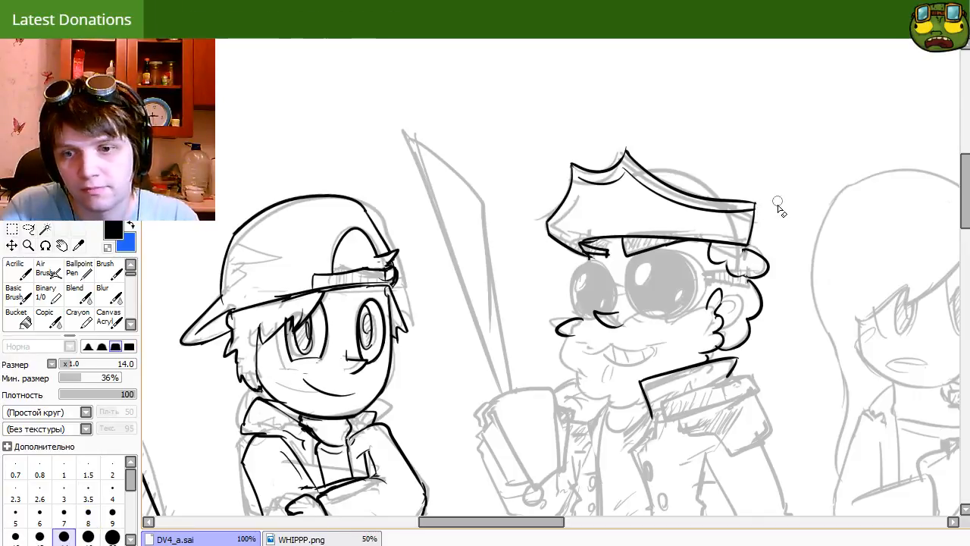
pyautogui.press('n')
pyautogui.moveTo(635, 267)
pyautogui.mouseDown()
pyautogui.moveTo(684, 277)
pyautogui.moveTo(656, 301)
pyautogui.mouseUp()
pyautogui.moveTo(650, 364); pyautogui.dragTo(651, 350)
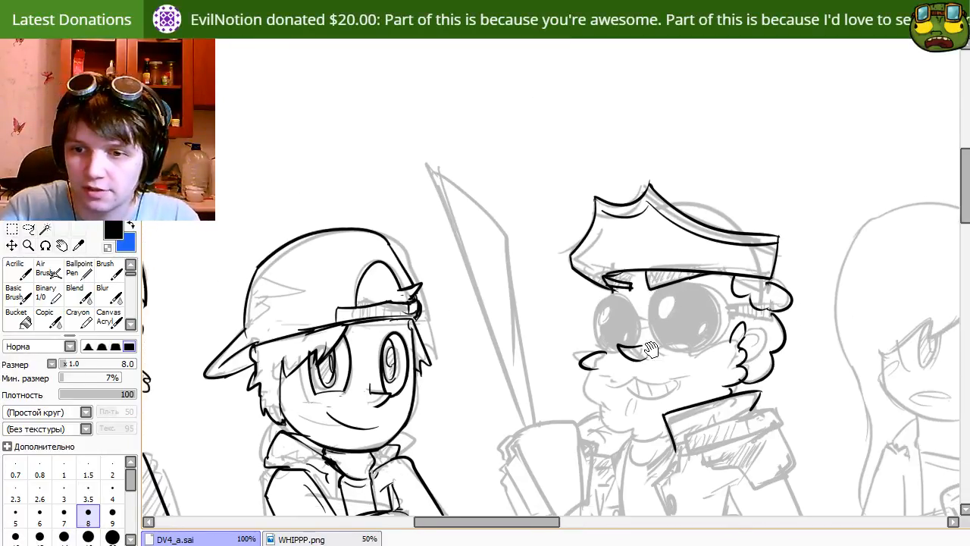
# Ink the inner trim line along the hat's front edge and clean up its corners at the front and peak.
pyautogui.moveTo(605, 213); pyautogui.dragTo(574, 265)
pyautogui.hotkey('ctrl', 'z')
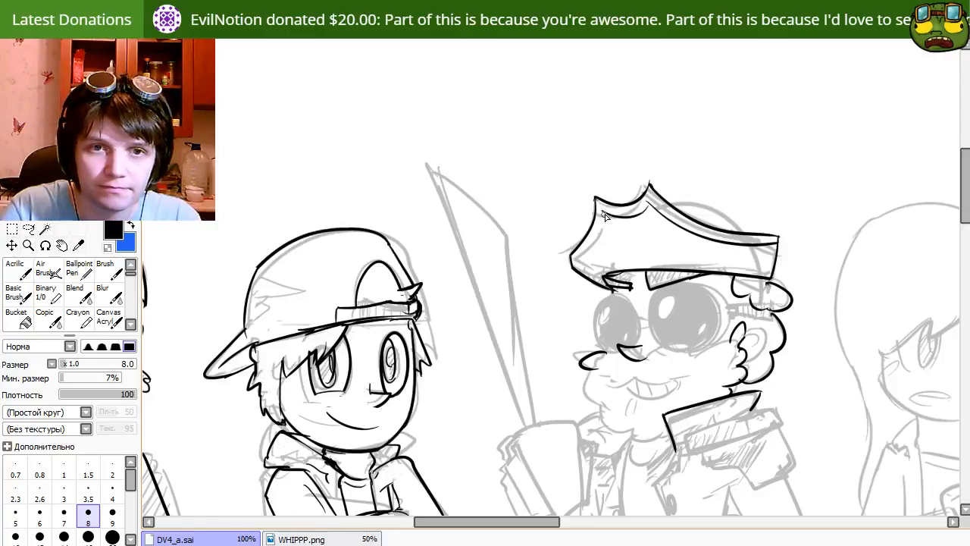
pyautogui.moveTo(607, 212); pyautogui.dragTo(572, 266)
pyautogui.press('e')
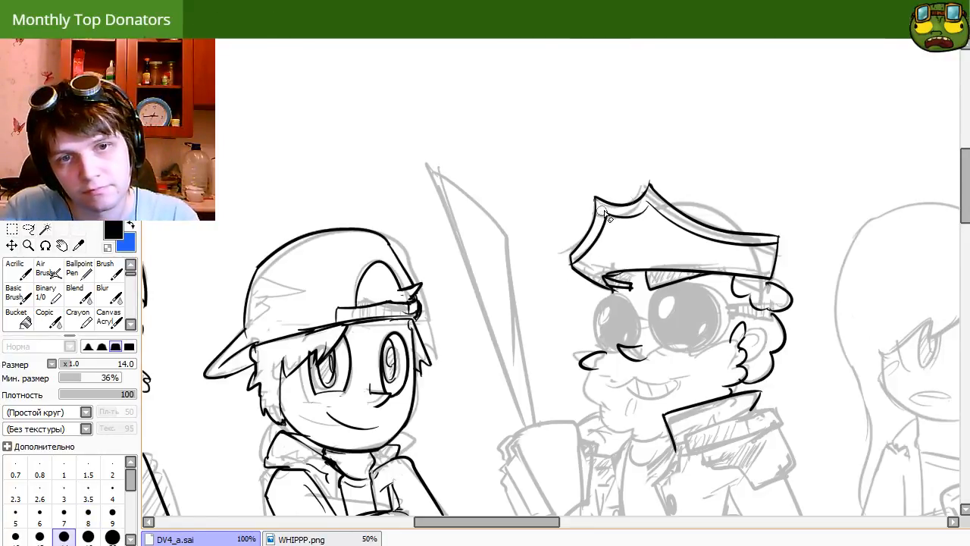
pyautogui.press('n')
pyautogui.press('e')
pyautogui.moveTo(649, 203)
pyautogui.mouseDown()
pyautogui.moveTo(638, 216)
pyautogui.moveTo(645, 203)
pyautogui.mouseUp()
pyautogui.press('n')
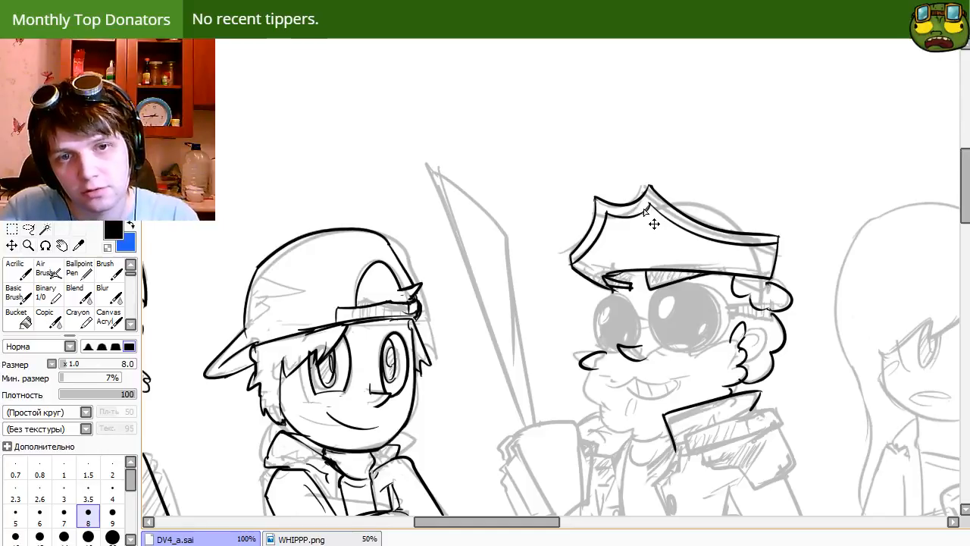
pyautogui.press('e')
pyautogui.press('n')
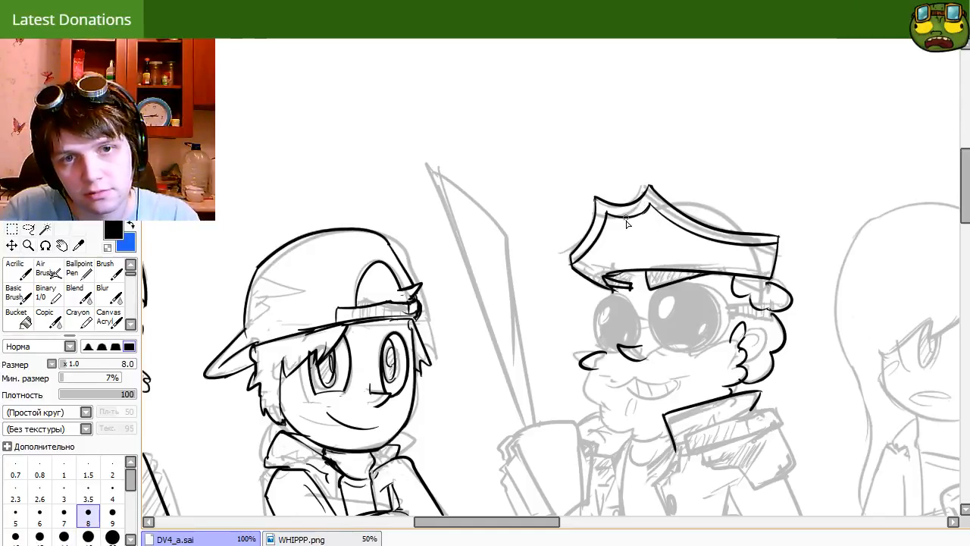
# Ink the inner fold of the ear beside the sideburn, undoing poor strokes.
pyautogui.press('space')
pyautogui.moveTo(742, 340)
pyautogui.mouseDown()
pyautogui.moveTo(602, 279)
pyautogui.moveTo(574, 175)
pyautogui.mouseUp()
pyautogui.moveTo(655, 338); pyautogui.dragTo(708, 352)
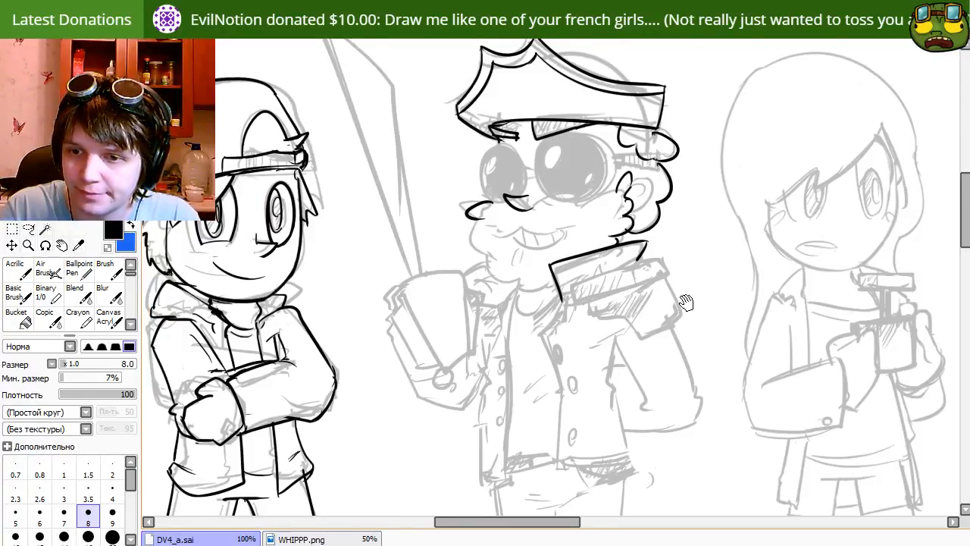
pyautogui.moveTo(683, 333)
pyautogui.mouseDown()
pyautogui.moveTo(628, 229)
pyautogui.moveTo(763, 442)
pyautogui.mouseUp()
pyautogui.moveTo(711, 225); pyautogui.dragTo(656, 168)
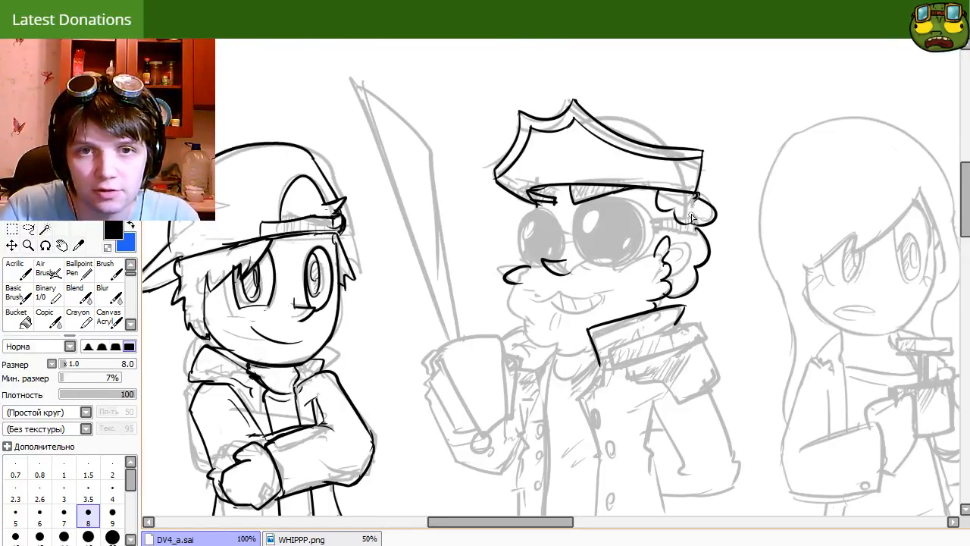
pyautogui.scroll(2, 698, 208)
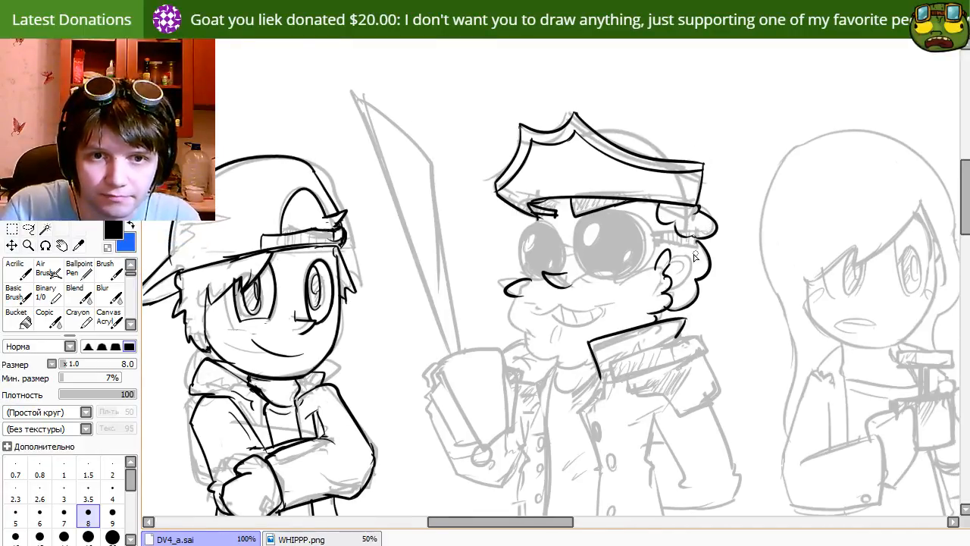
pyautogui.moveTo(674, 253)
pyautogui.mouseDown()
pyautogui.moveTo(671, 273)
pyautogui.moveTo(693, 247)
pyautogui.moveTo(680, 261)
pyautogui.mouseUp()
pyautogui.hotkey('ctrl', 'z')
pyautogui.hotkey('ctrl', 'z')
# Ink the oval outline of the smaller sunglasses lens beside the nose, redoing the first attempt.
pyautogui.moveTo(593, 331); pyautogui.dragTo(645, 354)
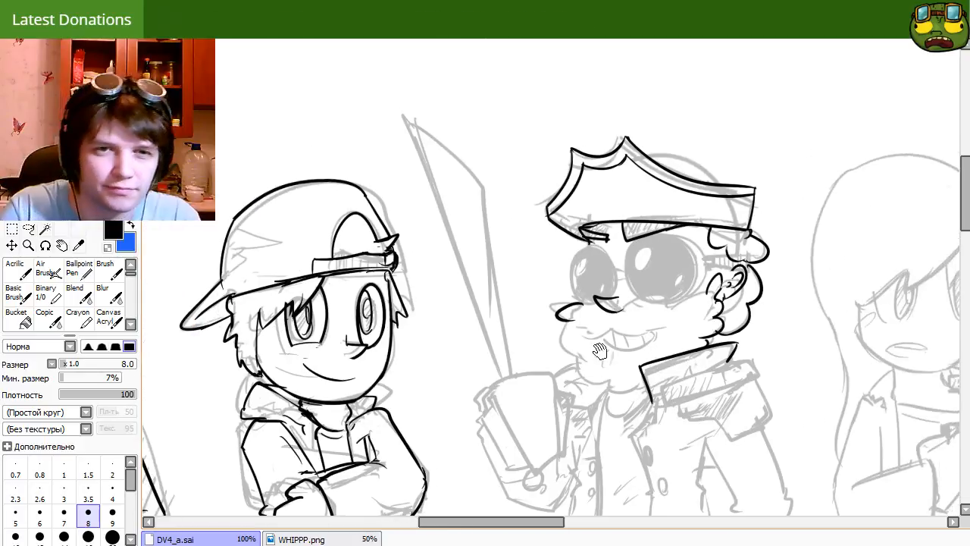
pyautogui.moveTo(588, 305)
pyautogui.mouseDown()
pyautogui.moveTo(575, 256)
pyautogui.moveTo(593, 297)
pyautogui.mouseUp()
pyautogui.hotkey('ctrl', 'z')
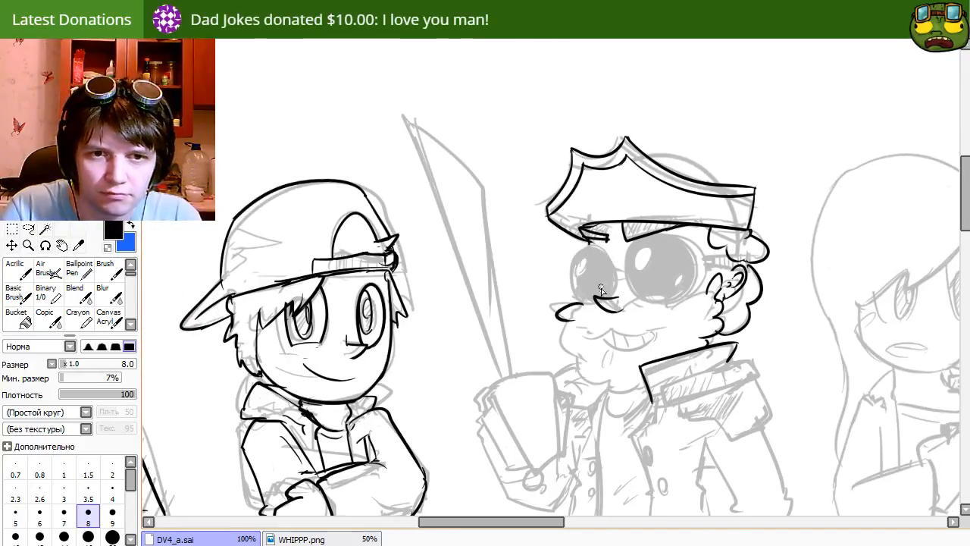
pyautogui.moveTo(582, 250); pyautogui.dragTo(595, 279)
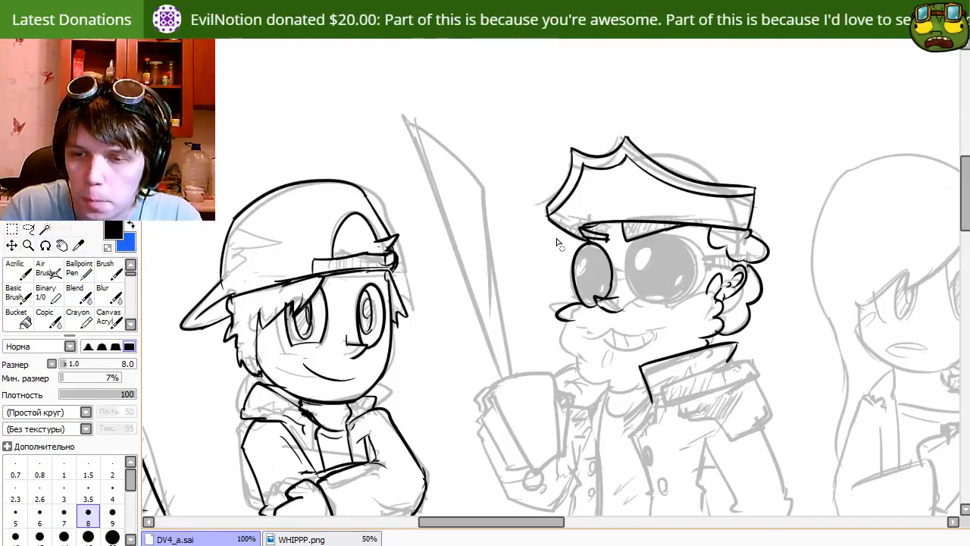
pyautogui.moveTo(596, 299); pyautogui.dragTo(622, 304)
# Ink the larger sunglasses lens with a second rim line along its outer side, redoing poor strokes and erasing the excess.
pyautogui.moveTo(692, 275)
pyautogui.mouseDown()
pyautogui.moveTo(678, 240)
pyautogui.moveTo(693, 272)
pyautogui.moveTo(665, 304)
pyautogui.moveTo(693, 274)
pyautogui.moveTo(642, 245)
pyautogui.moveTo(692, 280)
pyautogui.moveTo(694, 253)
pyautogui.moveTo(657, 308)
pyautogui.mouseUp()
pyautogui.hotkey('ctrl', 'z')
pyautogui.hotkey('ctrl', 'z')
pyautogui.hotkey('ctrl', 'z')
pyautogui.hotkey('ctrl', 'z')
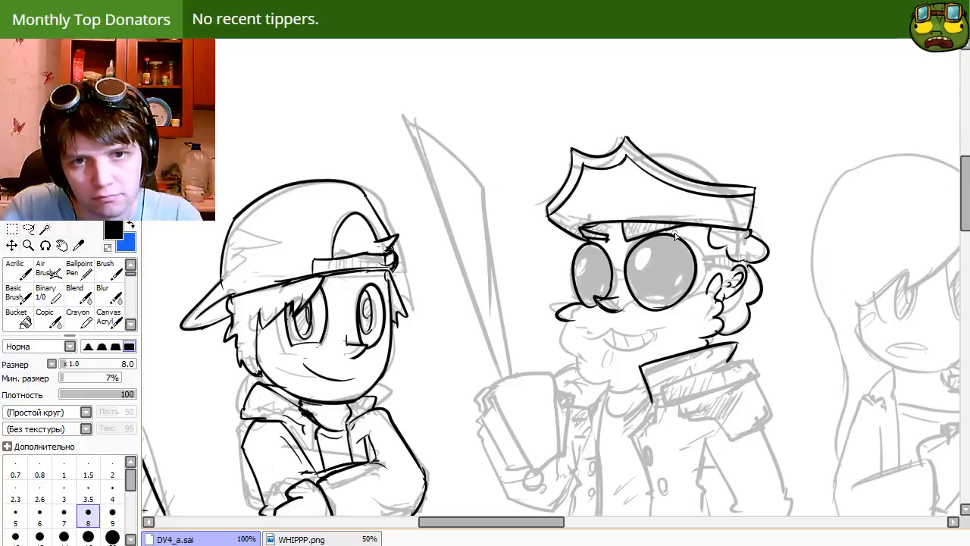
pyautogui.moveTo(670, 235); pyautogui.dragTo(693, 275)
pyautogui.hotkey('ctrl', 'z')
pyautogui.moveTo(676, 229)
pyautogui.mouseDown()
pyautogui.moveTo(707, 270)
pyautogui.moveTo(669, 314)
pyautogui.mouseUp()
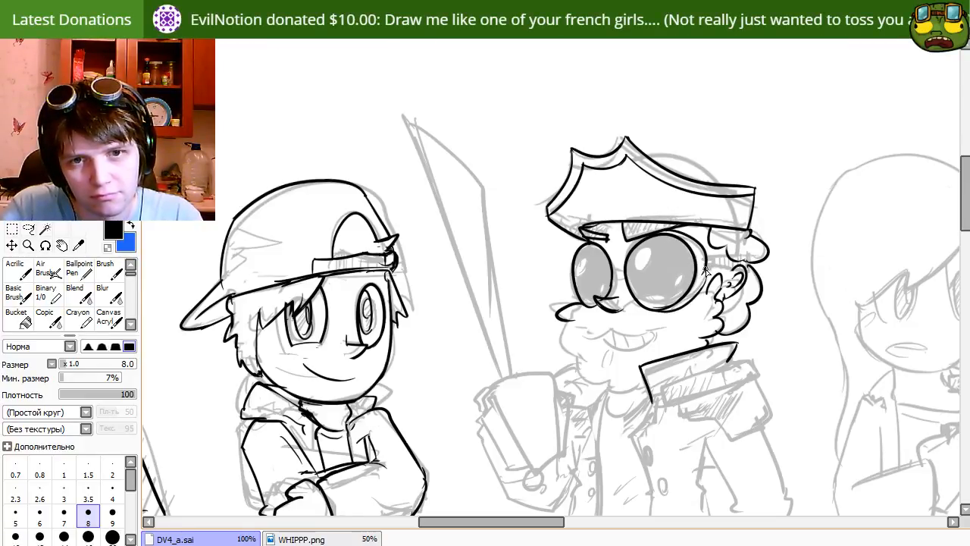
pyautogui.press('e')
pyautogui.press('n')
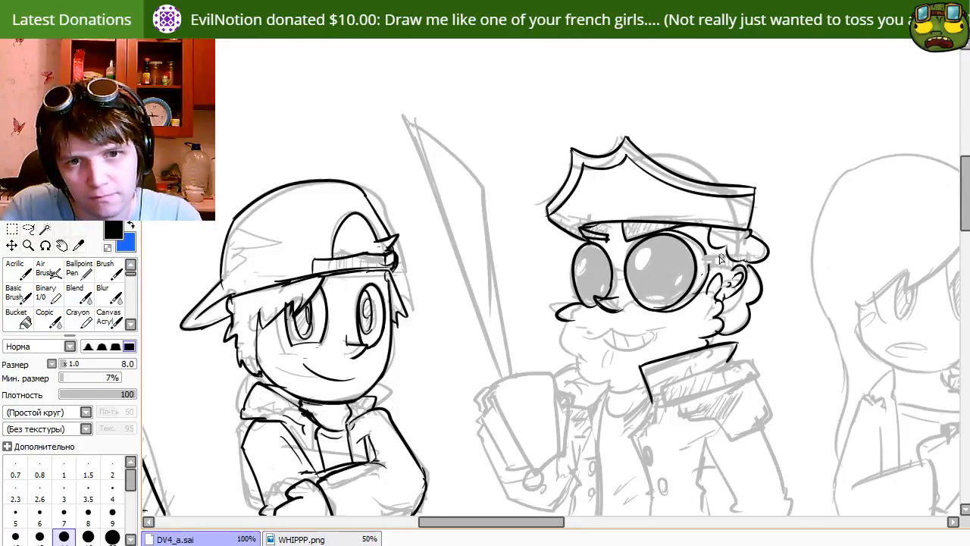
# Ink the hatched temple arm and the bridge between the sunglasses lenses, tidying the lines around the nose.
pyautogui.moveTo(704, 257)
pyautogui.mouseDown()
pyautogui.moveTo(726, 256)
pyautogui.moveTo(705, 257)
pyautogui.moveTo(703, 267)
pyautogui.moveTo(729, 289)
pyautogui.moveTo(727, 276)
pyautogui.moveTo(702, 272)
pyautogui.moveTo(734, 265)
pyautogui.mouseUp()
pyautogui.hotkey('ctrl', 'z')
pyautogui.hotkey('ctrl', 'z')
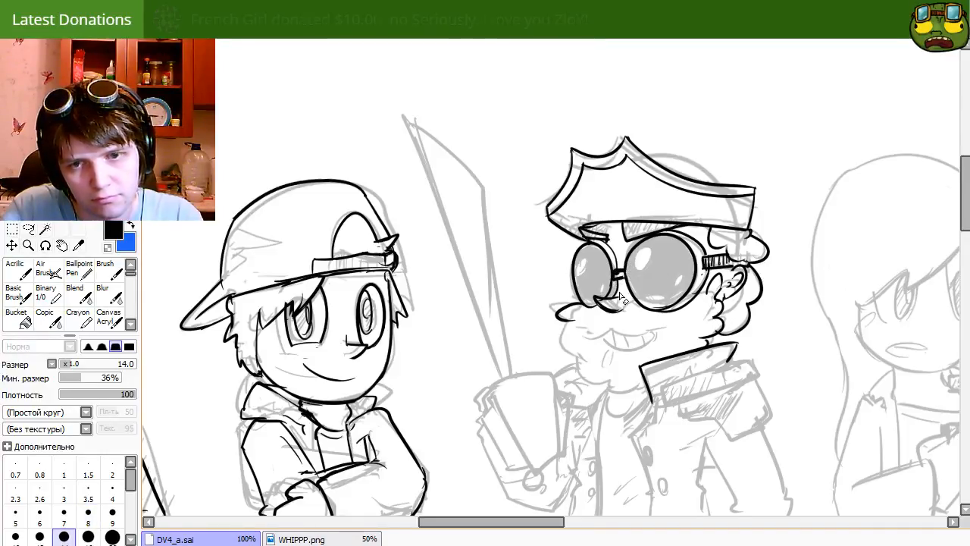
pyautogui.moveTo(646, 441)
pyautogui.mouseDown()
pyautogui.moveTo(627, 414)
pyautogui.moveTo(609, 171)
pyautogui.moveTo(672, 393)
pyautogui.moveTo(668, 425)
pyautogui.mouseUp()
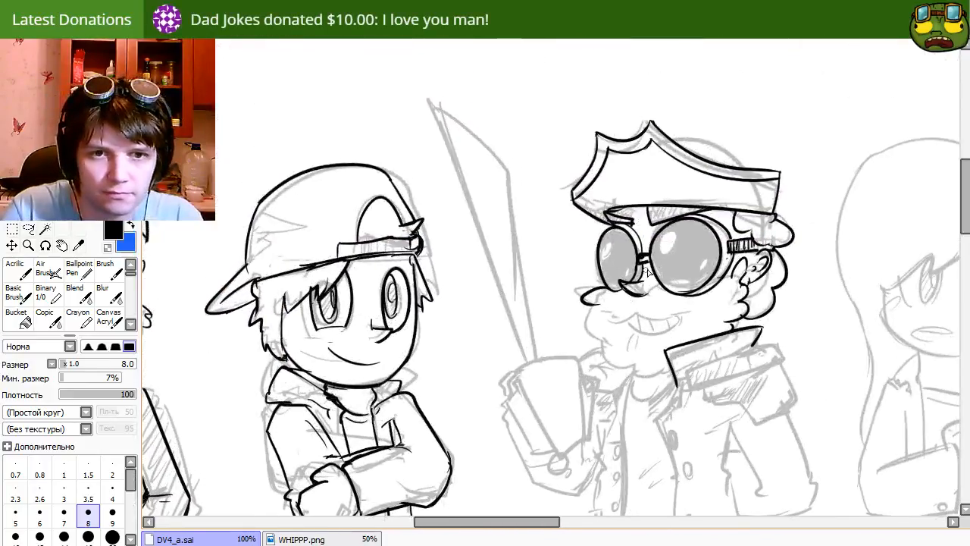
pyautogui.press('e')
pyautogui.press('n')
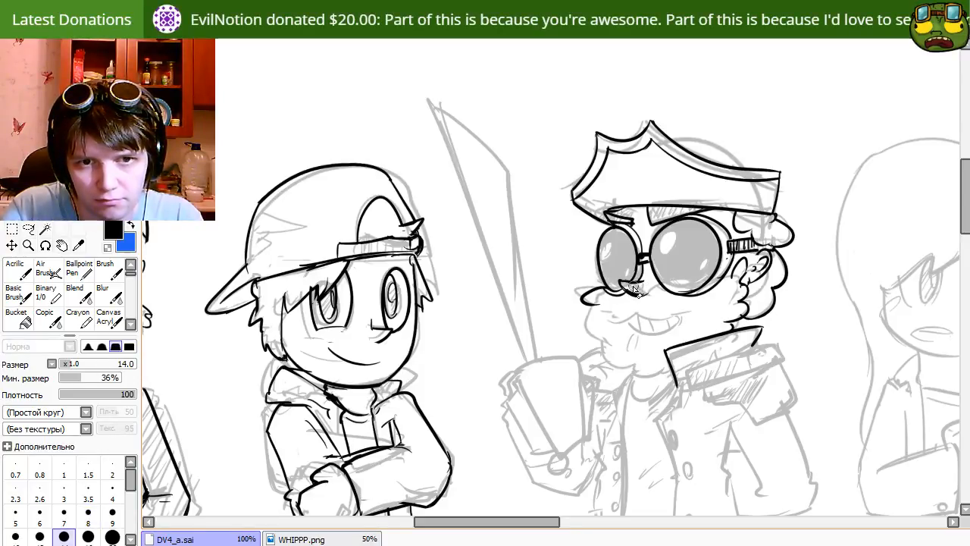
# Ink the moustache's upper edge from the nose across the larger lens, erasing the part of the lens it covers.
pyautogui.moveTo(640, 344); pyautogui.dragTo(538, 319)
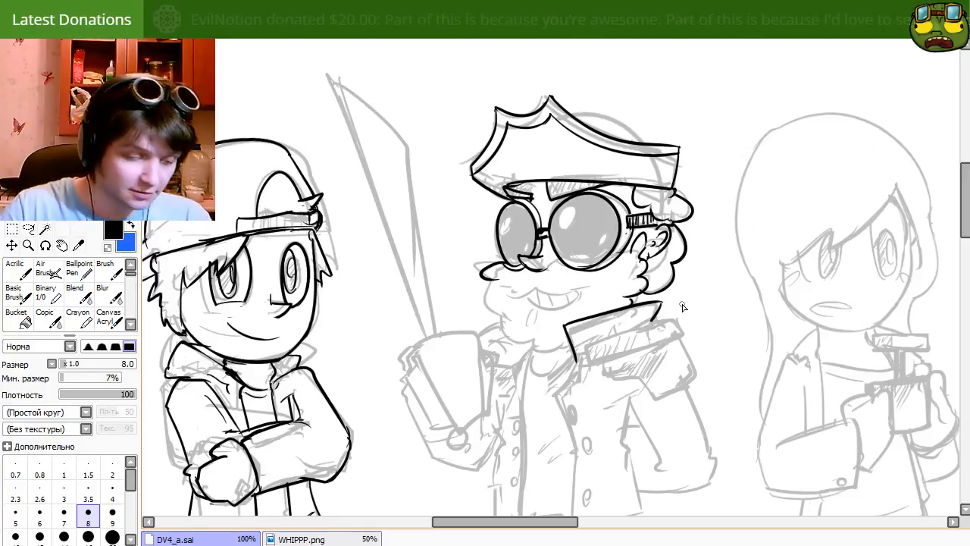
pyautogui.moveTo(528, 335); pyautogui.dragTo(585, 375)
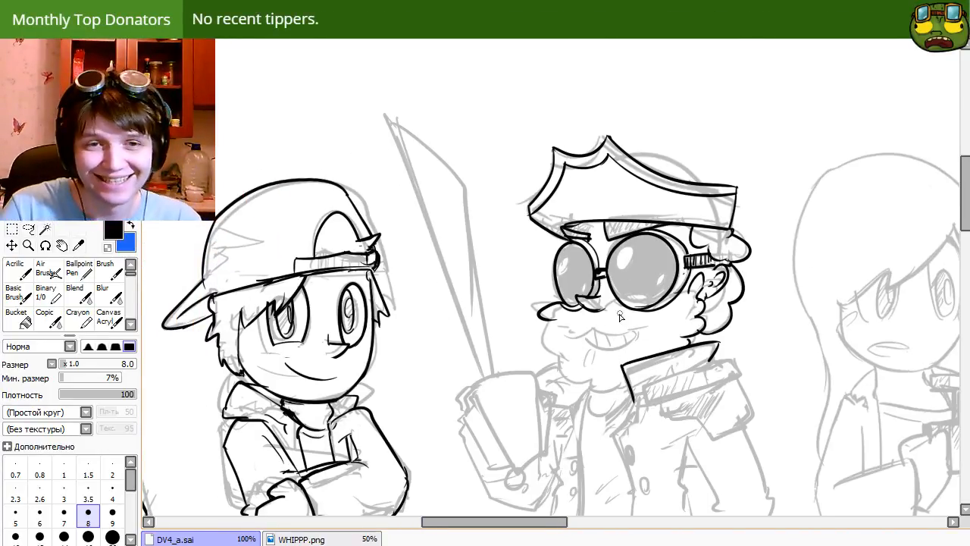
pyautogui.press('e')
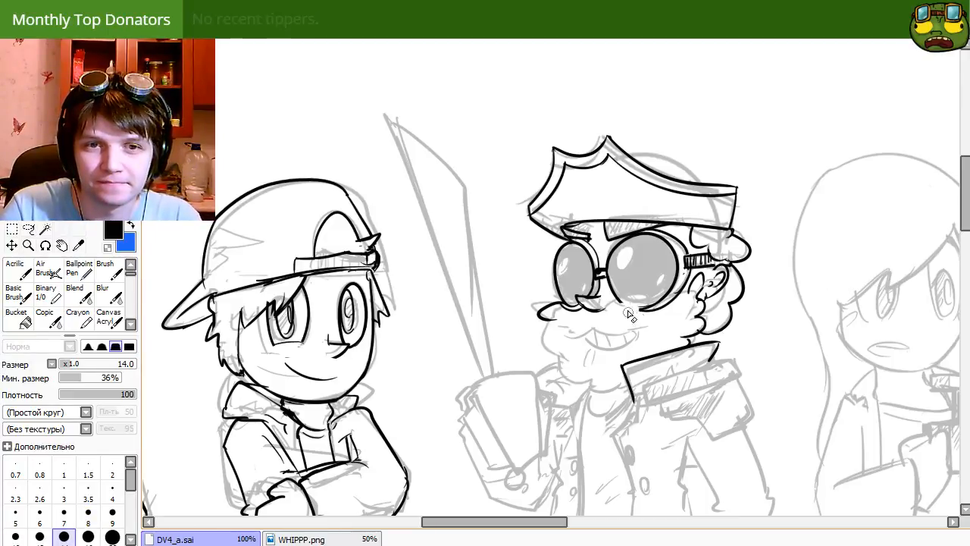
pyautogui.press('n')
pyautogui.moveTo(605, 307); pyautogui.dragTo(628, 322)
pyautogui.hotkey('ctrl', 'z')
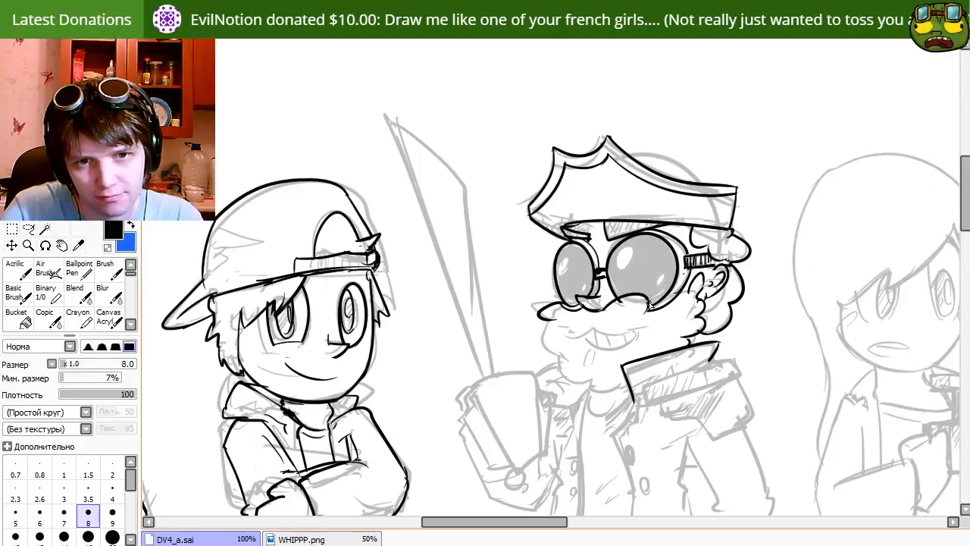
pyautogui.press('e')
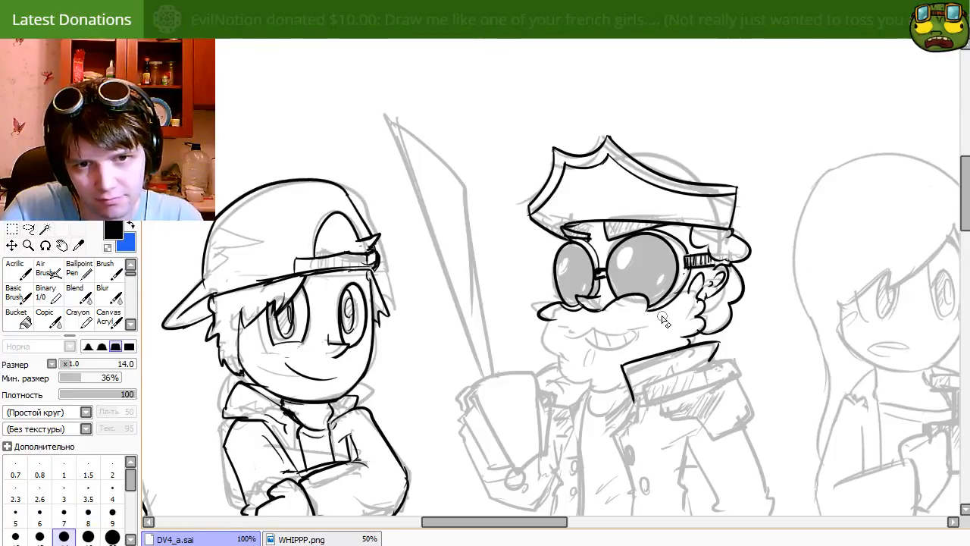
pyautogui.press('n')
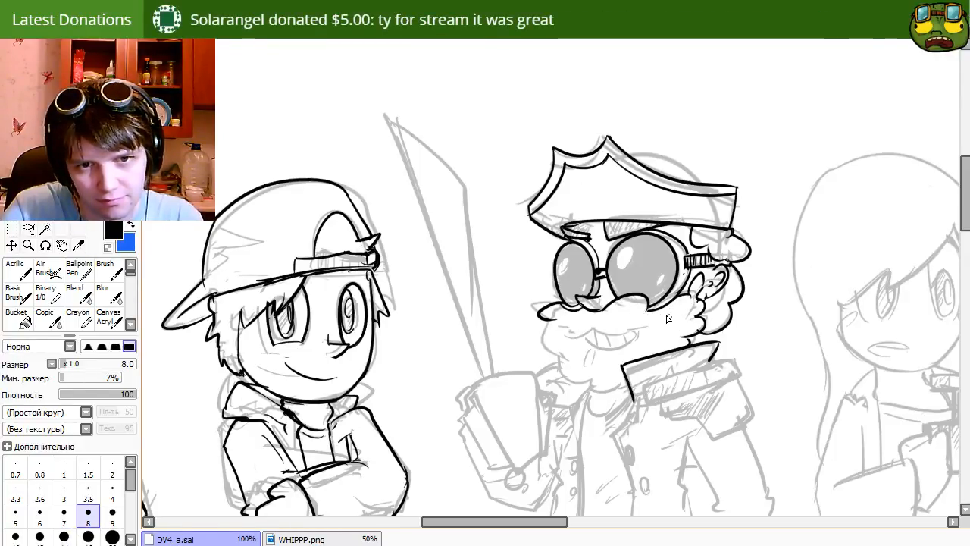
# Refine the cheek line between the larger lens and sideburn and the moustache's upper edge near the nose, erasing stray ink.
pyautogui.press('e')
pyautogui.press('n')
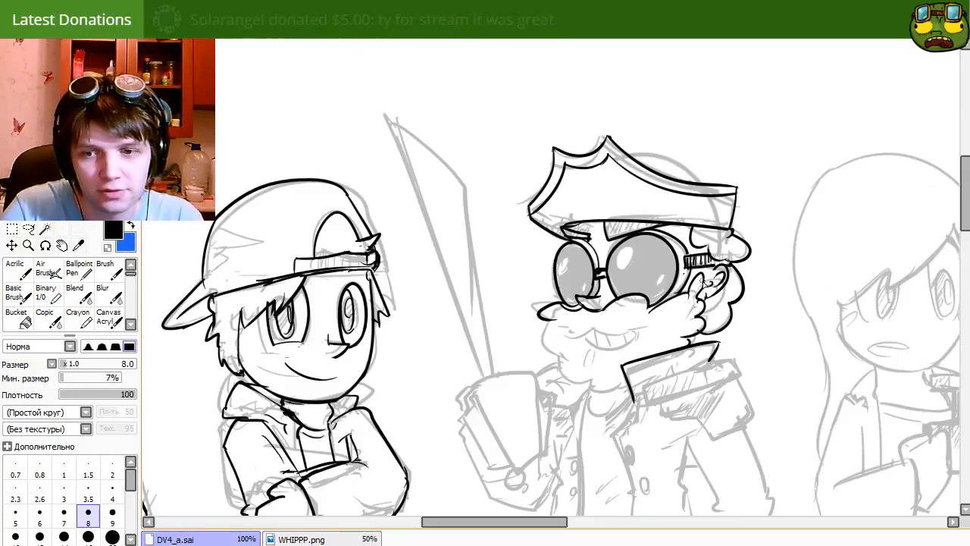
pyautogui.press('e')
pyautogui.press('n')
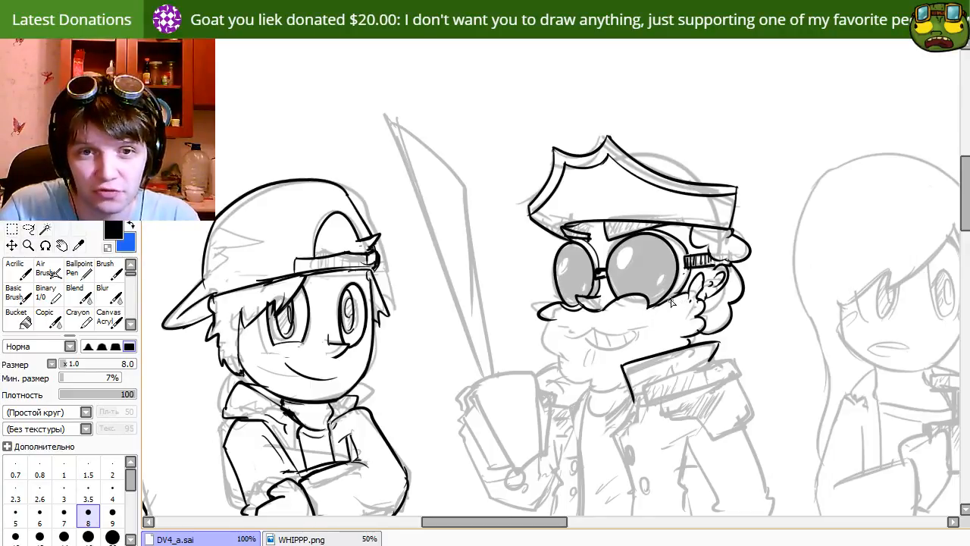
pyautogui.press('e')
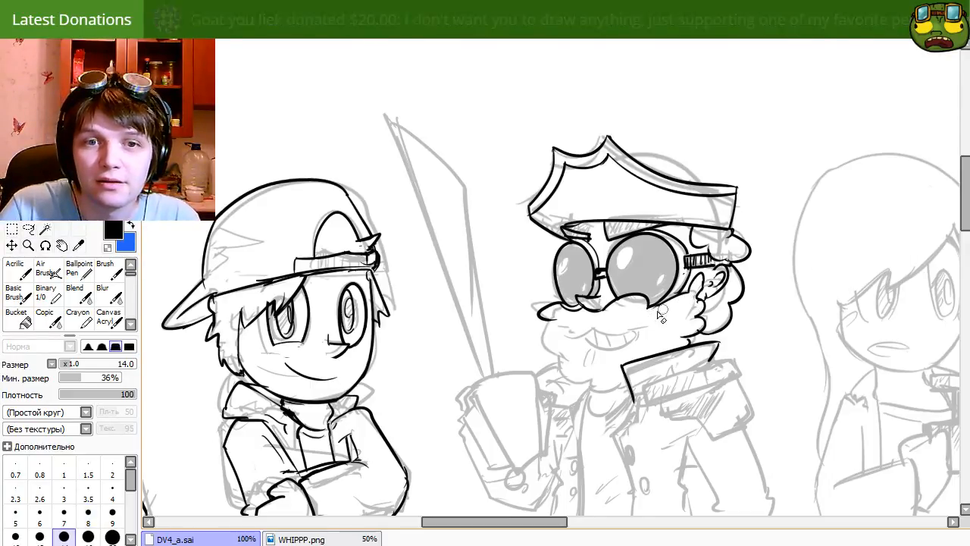
pyautogui.press('n')
pyautogui.press('e')
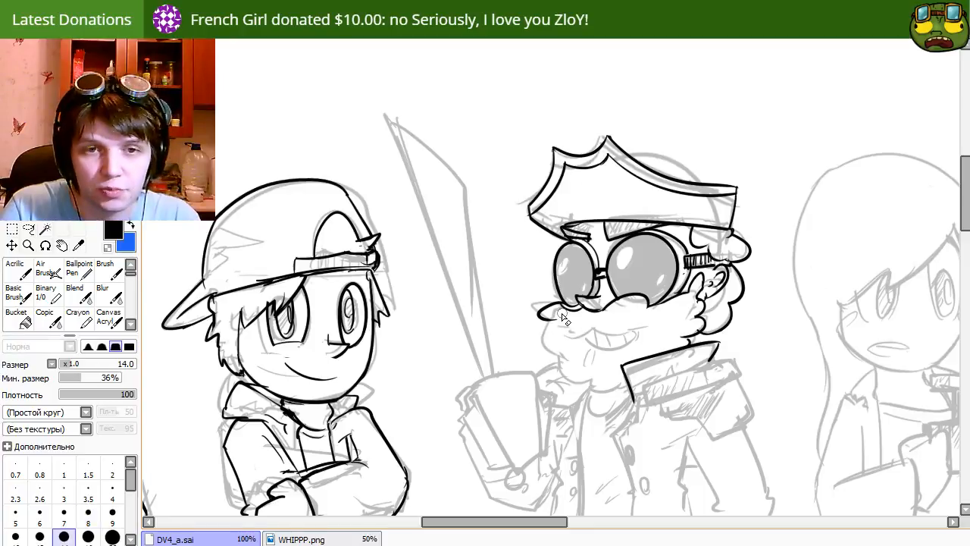
pyautogui.press('n')
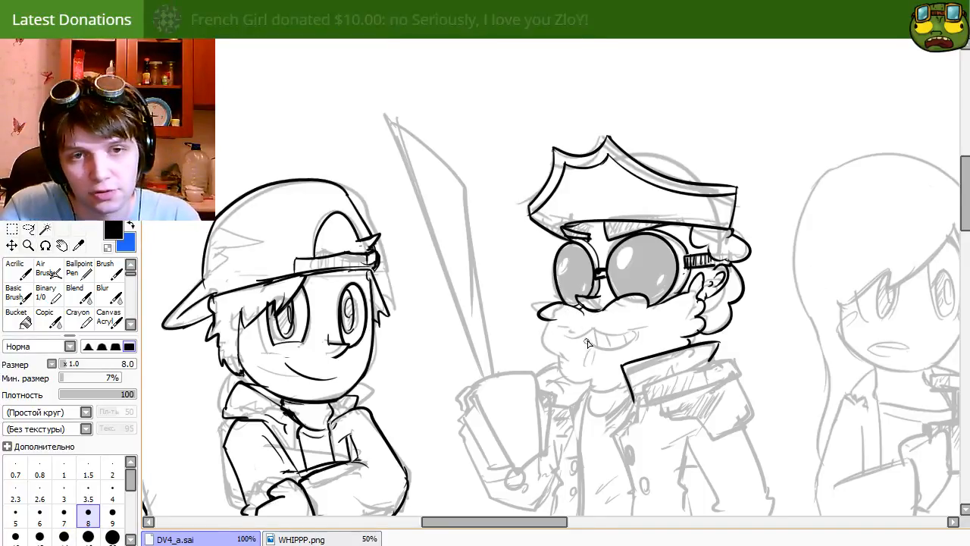
pyautogui.press('e')
pyautogui.press('n')
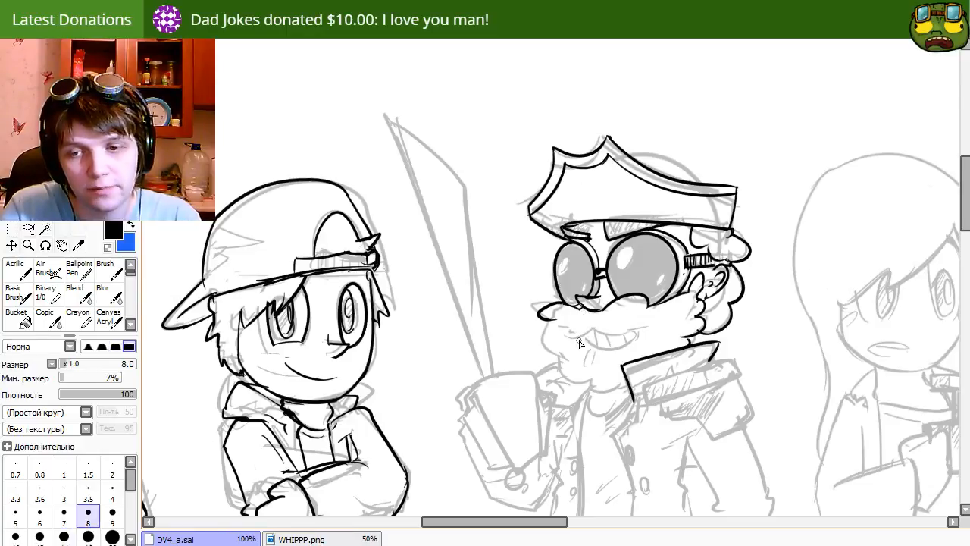
# Ink the beard's wavy outline from the moustache tip down around the chin to the coat collar, trimming the overlap.
pyautogui.moveTo(624, 439); pyautogui.dragTo(580, 410)
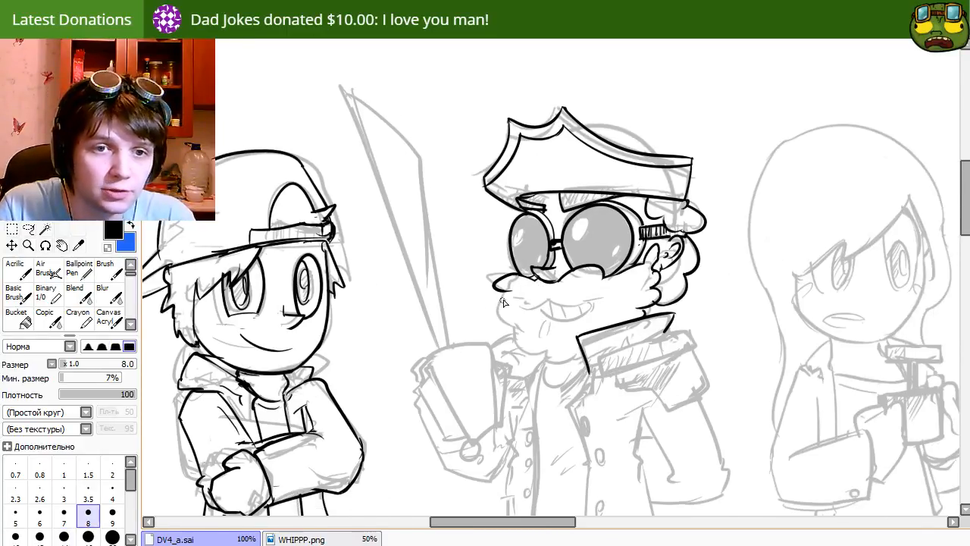
pyautogui.moveTo(506, 294)
pyautogui.mouseDown()
pyautogui.moveTo(525, 329)
pyautogui.moveTo(516, 331)
pyautogui.moveTo(570, 341)
pyautogui.moveTo(524, 344)
pyautogui.moveTo(513, 326)
pyautogui.moveTo(540, 352)
pyautogui.moveTo(519, 346)
pyautogui.moveTo(553, 329)
pyautogui.moveTo(544, 350)
pyautogui.moveTo(587, 362)
pyautogui.mouseUp()
pyautogui.hotkey('ctrl', 'z')
pyautogui.hotkey('ctrl', 'z')
pyautogui.hotkey('ctrl', 'z')
pyautogui.hotkey('ctrl', 'z')
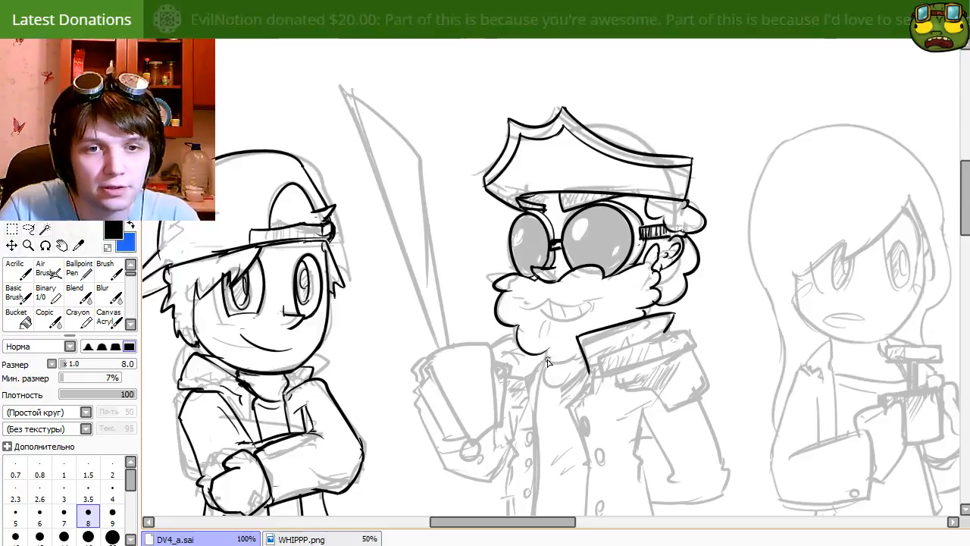
pyautogui.press('e')
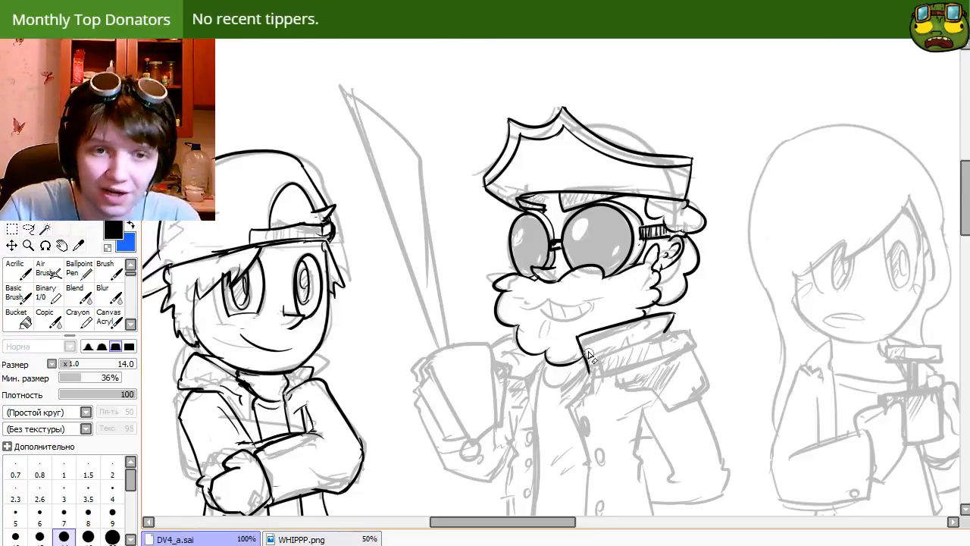
pyautogui.press('n')
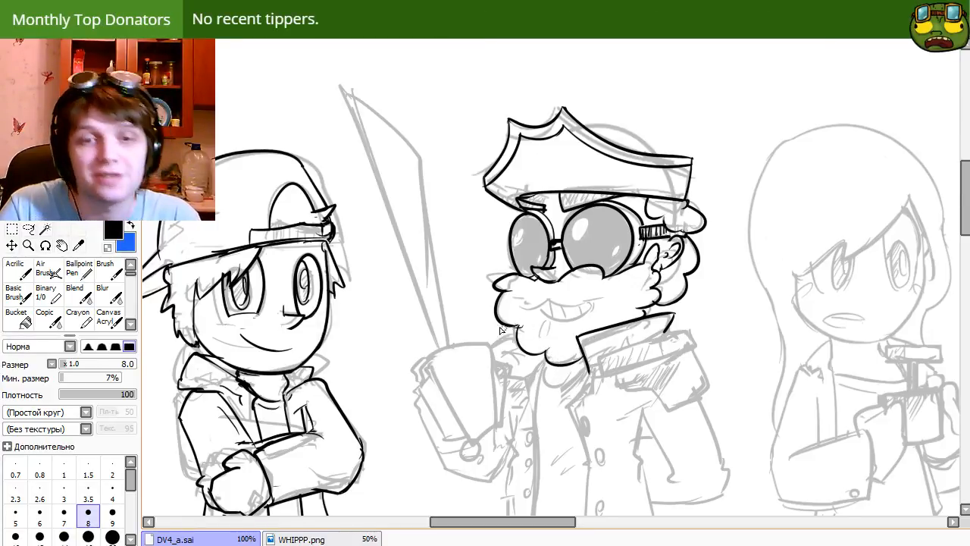
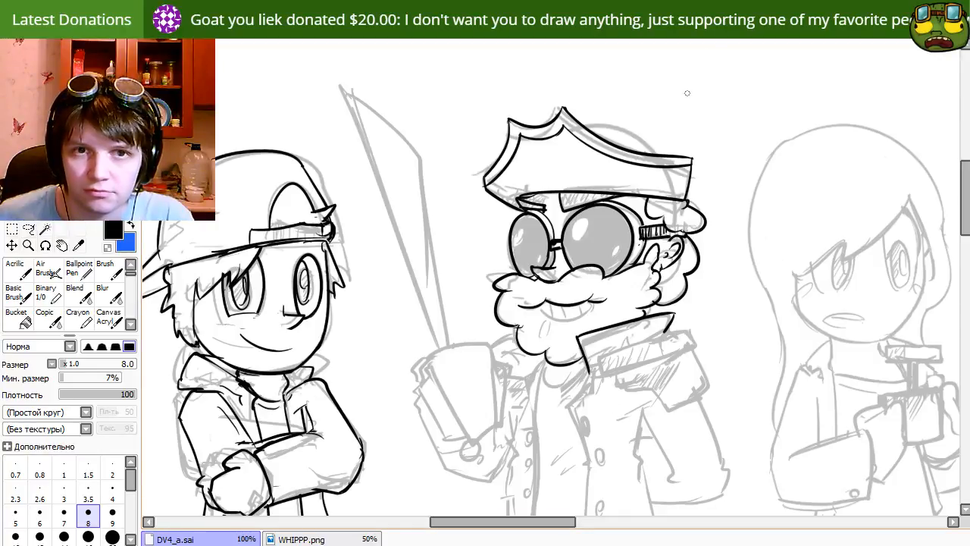
# Ink the grinning mouth with its teeth beneath the moustache, redoing the upper lip line.
pyautogui.moveTo(637, 410); pyautogui.dragTo(659, 380)
pyautogui.moveTo(557, 279); pyautogui.dragTo(616, 276)
pyautogui.hotkey('ctrl', 'z')
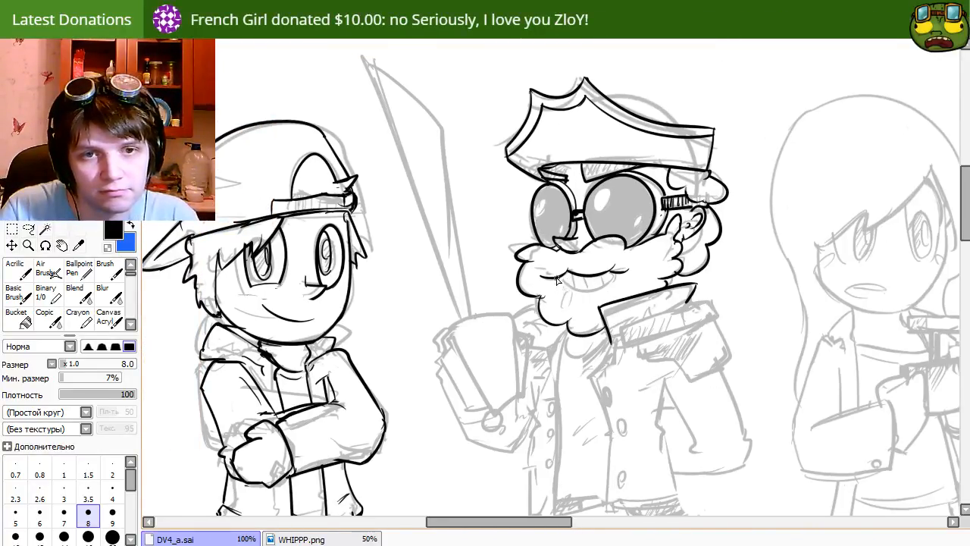
pyautogui.moveTo(557, 278); pyautogui.dragTo(615, 271)
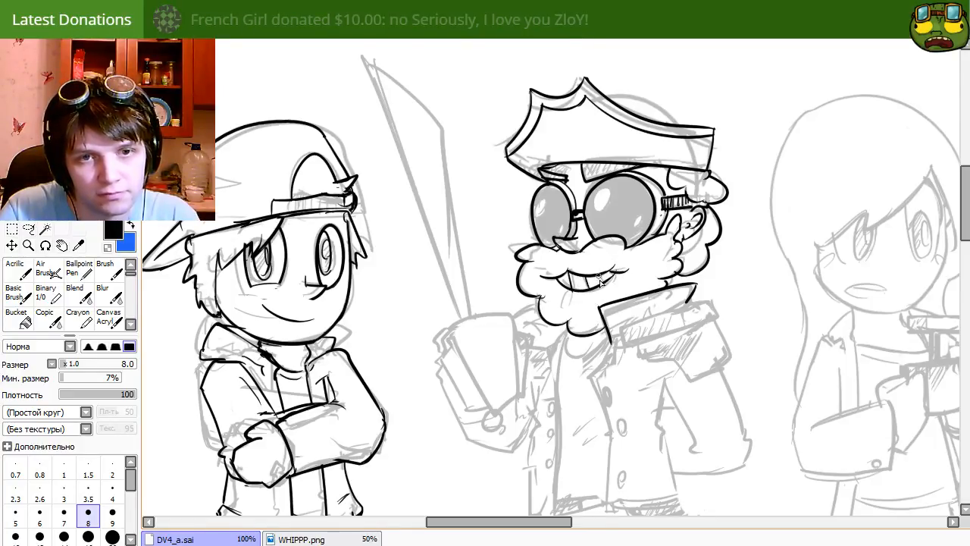
# Examine the hatted character's coat and leg sketch and the blocky colour reference below it.
pyautogui.moveTo(655, 328); pyautogui.dragTo(641, 372)
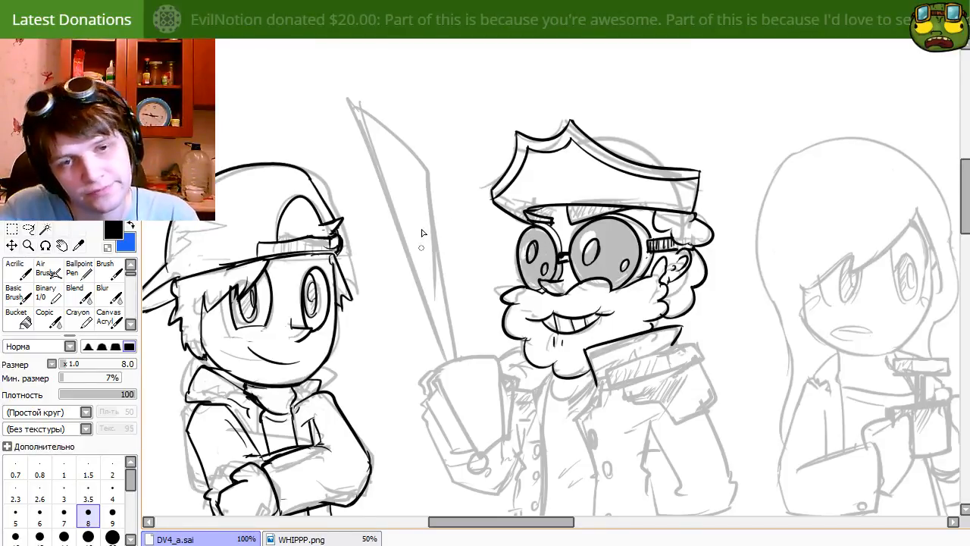
pyautogui.moveTo(566, 399); pyautogui.dragTo(548, 358)
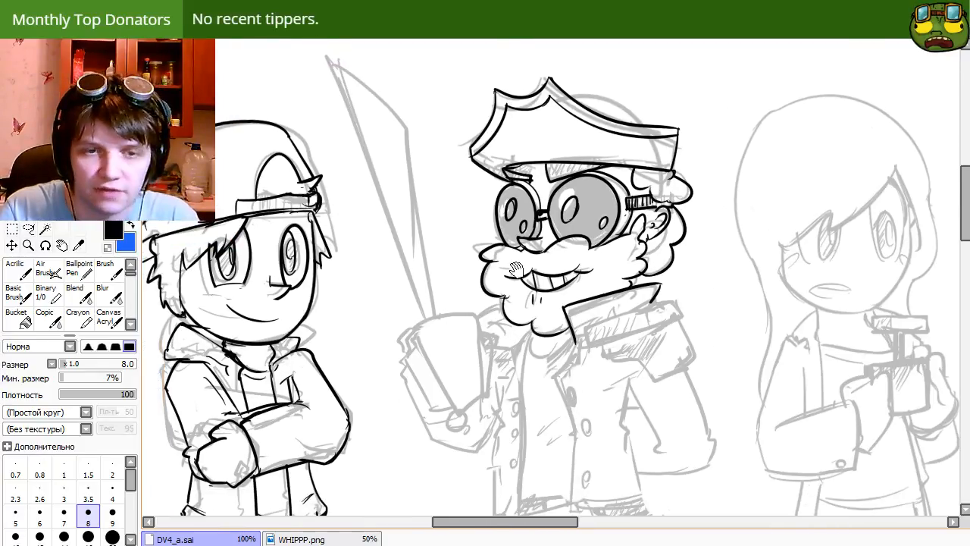
pyautogui.moveTo(744, 427); pyautogui.dragTo(677, 65)
pyautogui.moveTo(519, 432); pyautogui.dragTo(544, 105)
pyautogui.moveTo(604, 167); pyautogui.dragTo(638, 412)
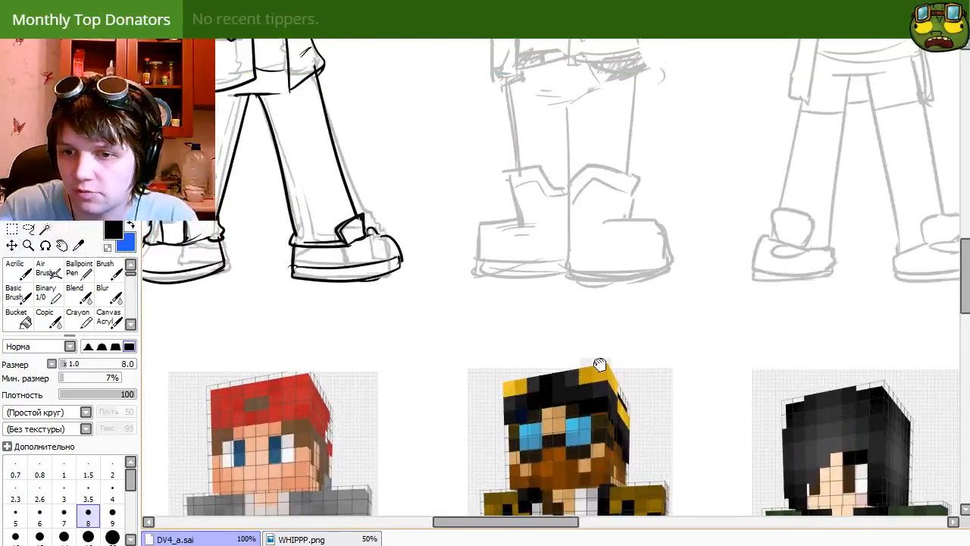
pyautogui.moveTo(579, 39); pyautogui.dragTo(590, 426)
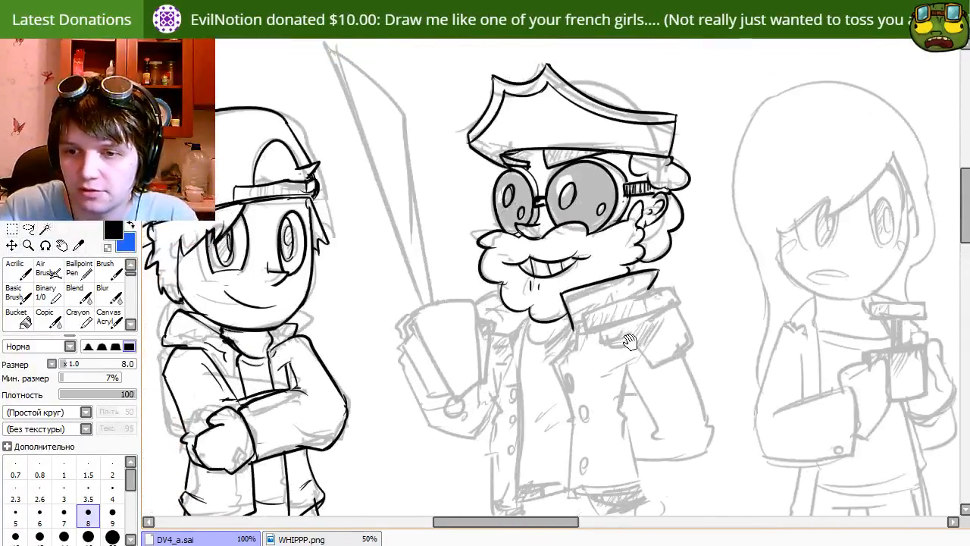
pyautogui.moveTo(629, 342); pyautogui.dragTo(622, 313)
pyautogui.moveTo(613, 374); pyautogui.dragTo(671, 327)
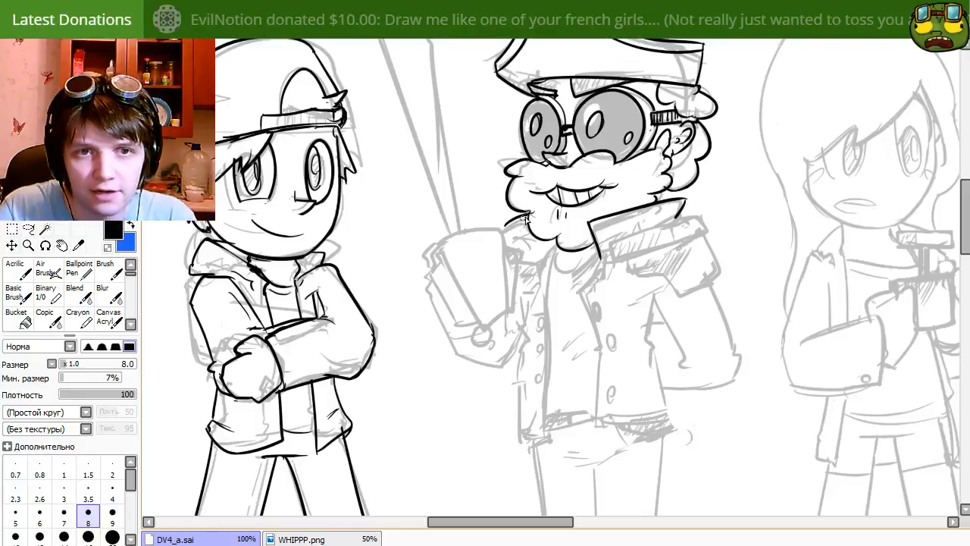
# Ink the far collar flap beside the beard and curve the near lapel inward from the base of the collar.
pyautogui.press('e')
pyautogui.press('n')
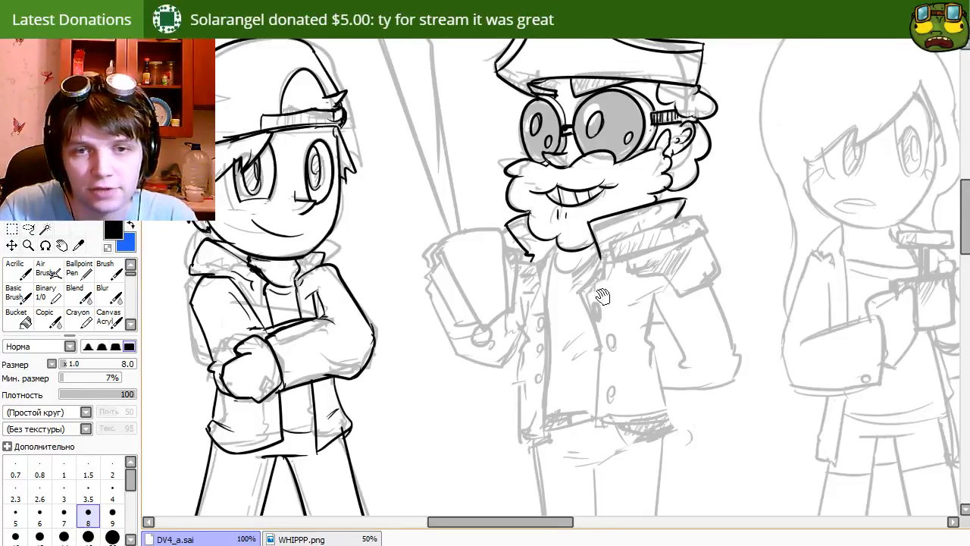
pyautogui.moveTo(538, 249); pyautogui.dragTo(564, 250)
pyautogui.moveTo(668, 380)
pyautogui.mouseDown()
pyautogui.moveTo(654, 335)
pyautogui.moveTo(654, 382)
pyautogui.mouseUp()
pyautogui.moveTo(648, 337); pyautogui.dragTo(683, 342)
pyautogui.moveTo(642, 262); pyautogui.dragTo(628, 293)
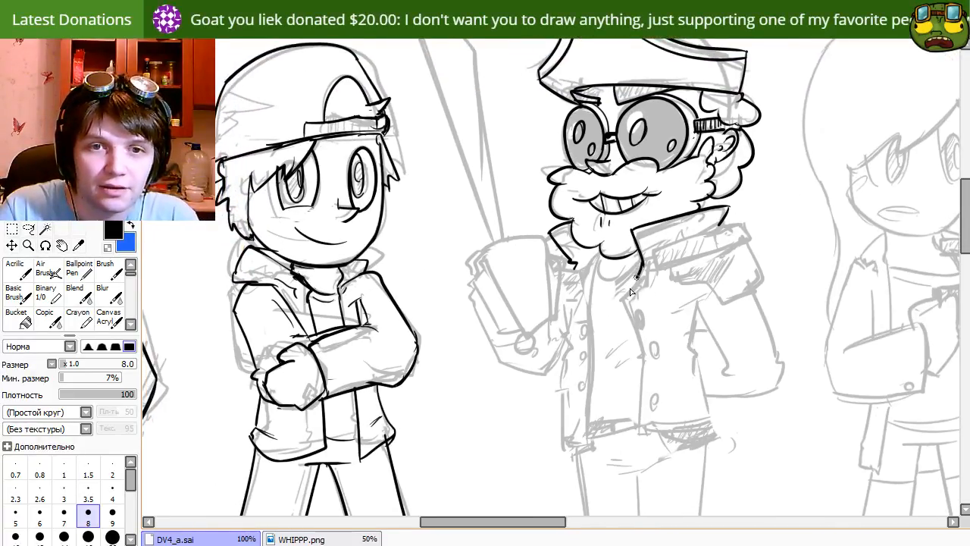
pyautogui.press('e')
pyautogui.press('n')
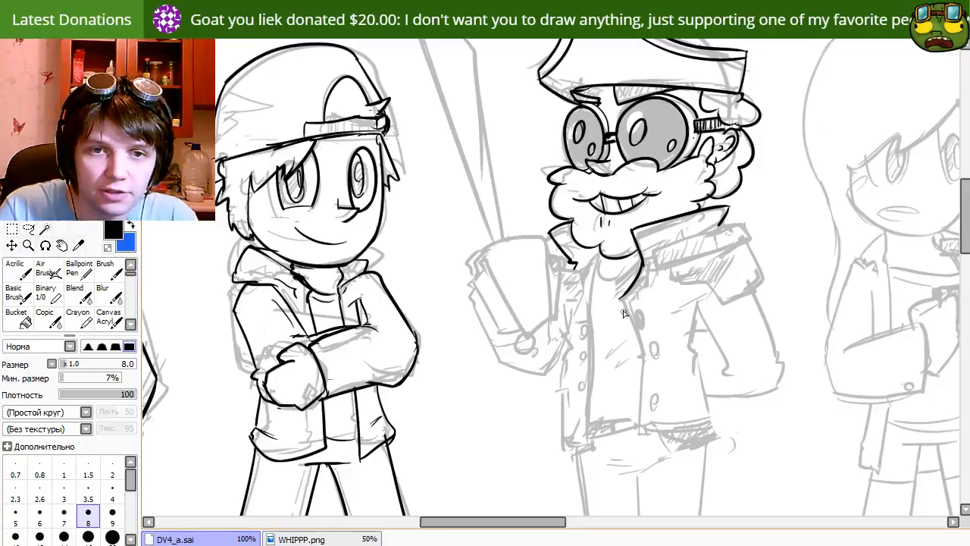
# Ink the coat's near front edge from the lapel down to the waist and hem, then along the bottom hem.
pyautogui.hotkey('ctrl', 'z')
pyautogui.moveTo(621, 302)
pyautogui.mouseDown()
pyautogui.moveTo(645, 381)
pyautogui.moveTo(642, 363)
pyautogui.moveTo(641, 448)
pyautogui.mouseUp()
pyautogui.hotkey('ctrl', 'z')
pyautogui.moveTo(639, 366); pyautogui.dragTo(635, 443)
pyautogui.hotkey('ctrl', 'z')
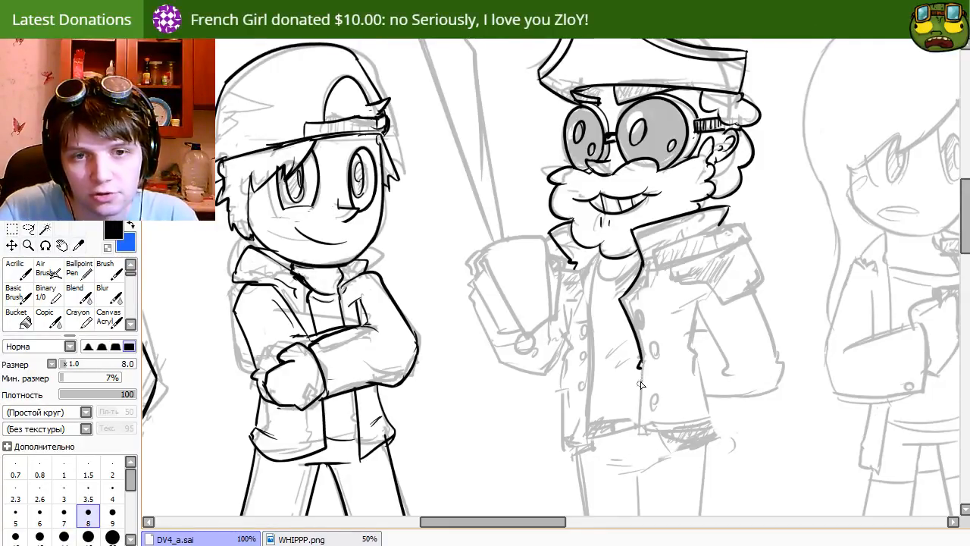
pyautogui.moveTo(641, 363)
pyautogui.mouseDown()
pyautogui.moveTo(635, 447)
pyautogui.moveTo(731, 437)
pyautogui.mouseUp()
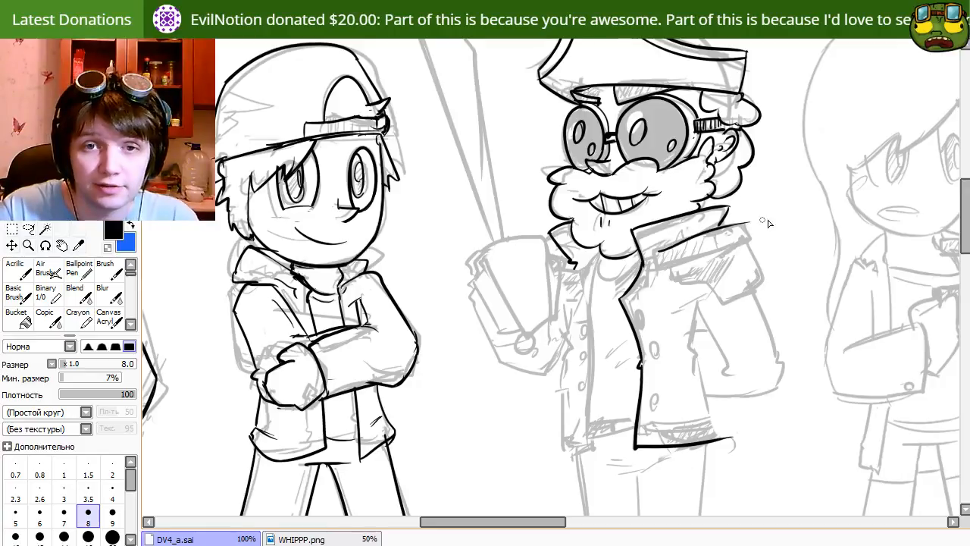
# Ink the slanted band of the shoulder epaulette beneath the collar, redoing its upper edge.
pyautogui.moveTo(647, 259)
pyautogui.mouseDown()
pyautogui.moveTo(735, 220)
pyautogui.moveTo(689, 236)
pyautogui.moveTo(745, 224)
pyautogui.mouseUp()
pyautogui.hotkey('ctrl', 'z')
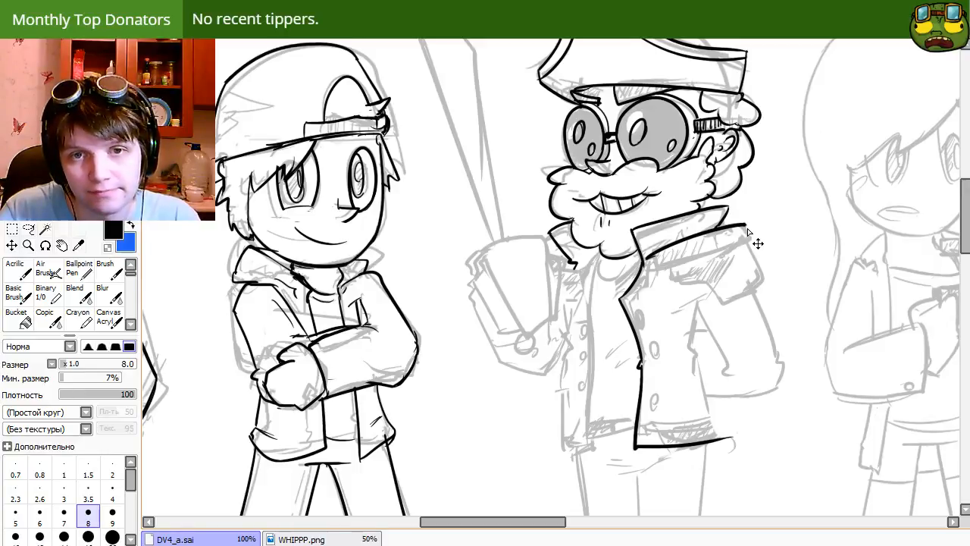
pyautogui.moveTo(750, 237)
pyautogui.mouseDown()
pyautogui.moveTo(672, 275)
pyautogui.moveTo(731, 241)
pyautogui.mouseUp()
pyautogui.hotkey('ctrl', 'z')
pyautogui.moveTo(656, 268); pyautogui.dragTo(728, 247)
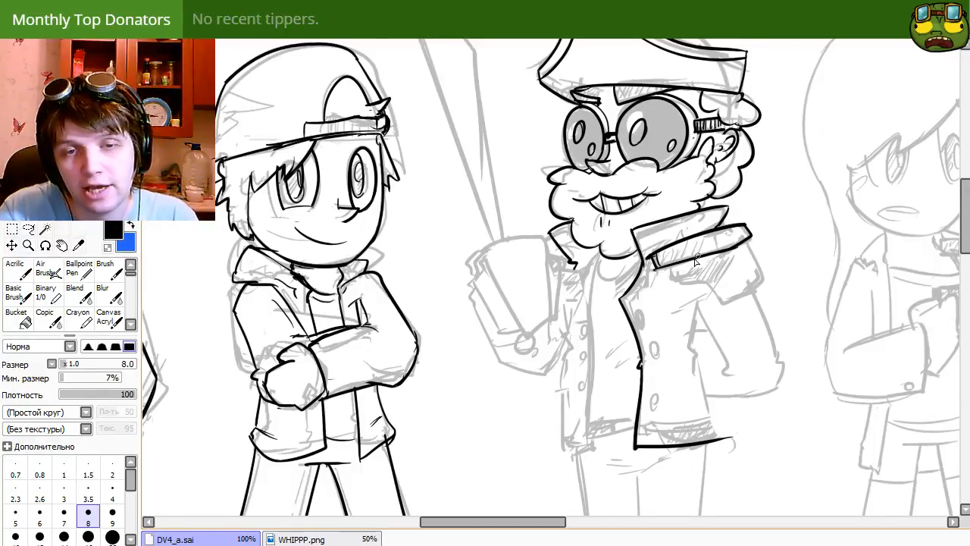
# Ink the epaulette's hanging lower part with its notches and trim the overlapping lines.
pyautogui.moveTo(668, 273)
pyautogui.mouseDown()
pyautogui.moveTo(688, 280)
pyautogui.moveTo(673, 291)
pyautogui.moveTo(747, 297)
pyautogui.mouseUp()
pyautogui.moveTo(749, 240); pyautogui.dragTo(758, 287)
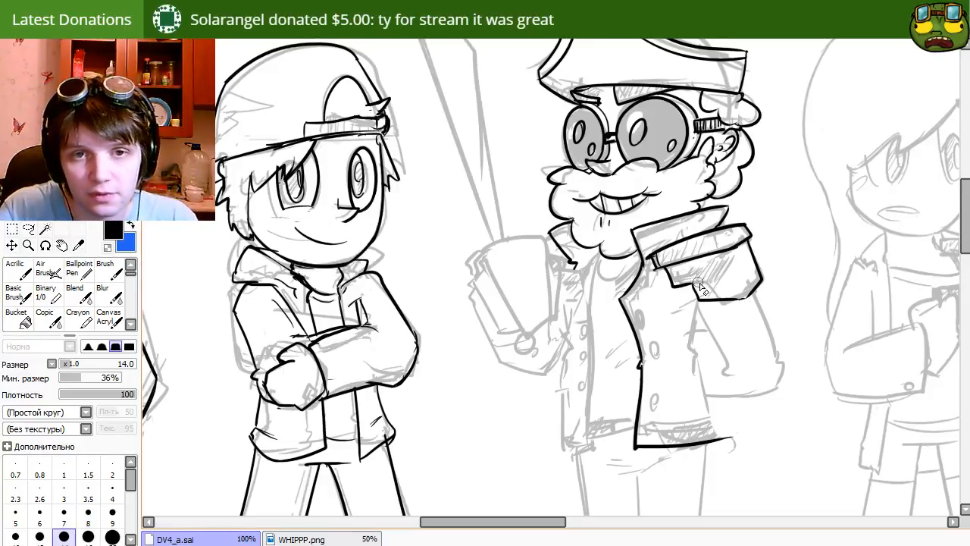
pyautogui.press('n')
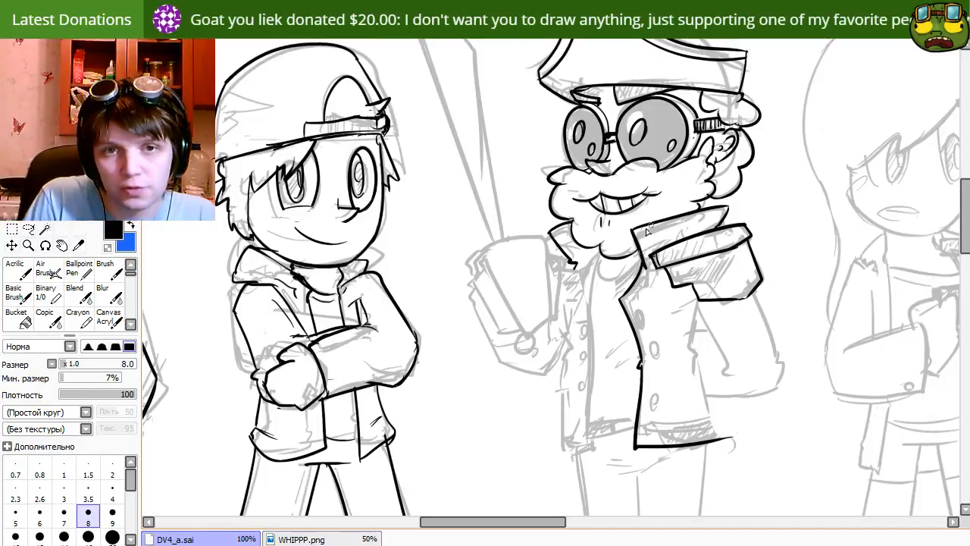
pyautogui.moveTo(646, 231); pyautogui.dragTo(737, 232)
pyautogui.scroll(-3, 596, 217)
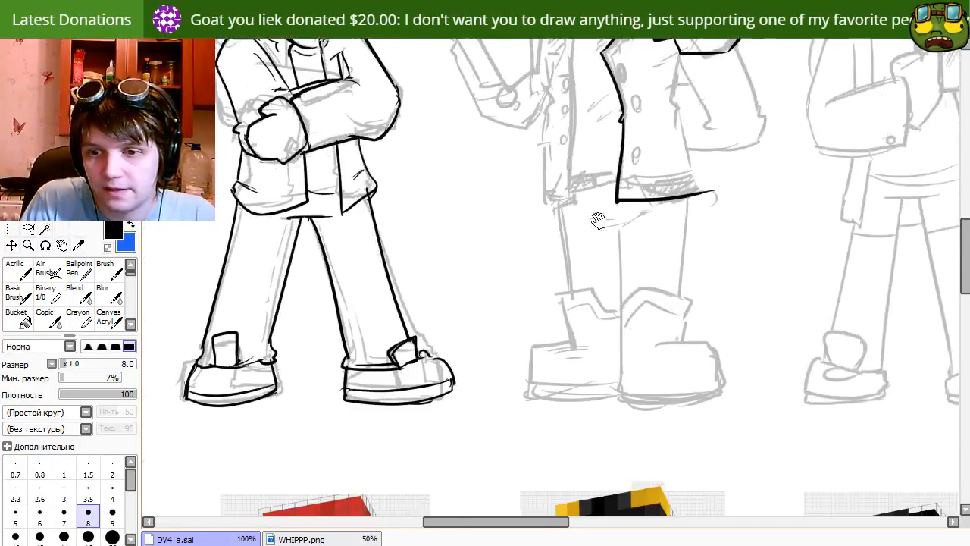
pyautogui.scroll(-4, 608, 283)
pyautogui.scroll(-1, 608, 284)
pyautogui.scroll(5, 576, 303)
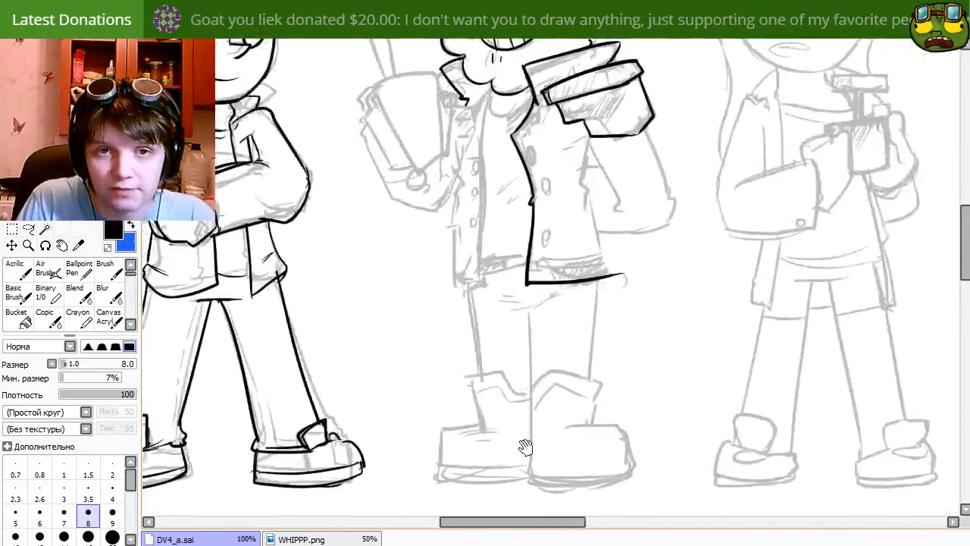
pyautogui.scroll(-2, 541, 321)
pyautogui.scroll(-2, 535, 210)
pyautogui.scroll(6, 546, 336)
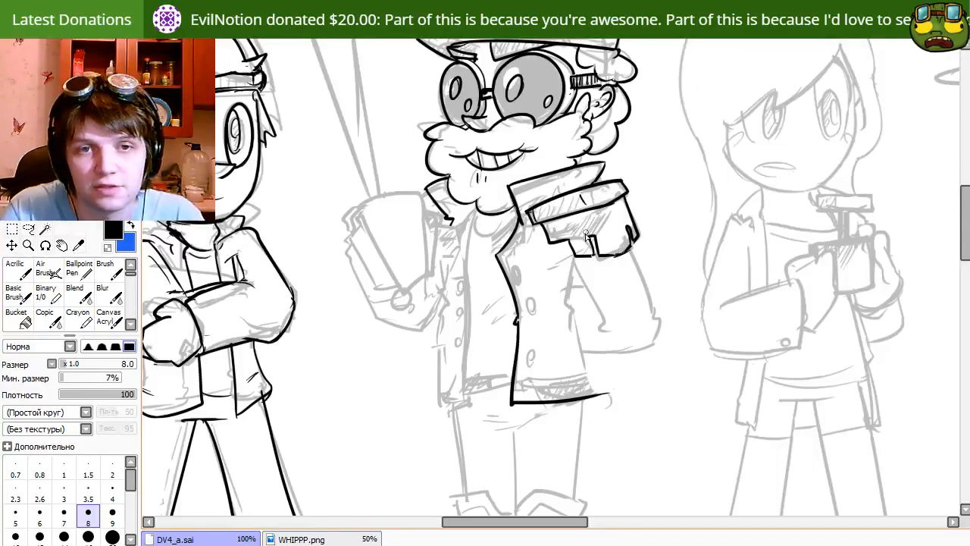
# Ink three oval buttons down the coat's near front panel, redoing the lowest one.
pyautogui.moveTo(445, 312); pyautogui.dragTo(466, 319)
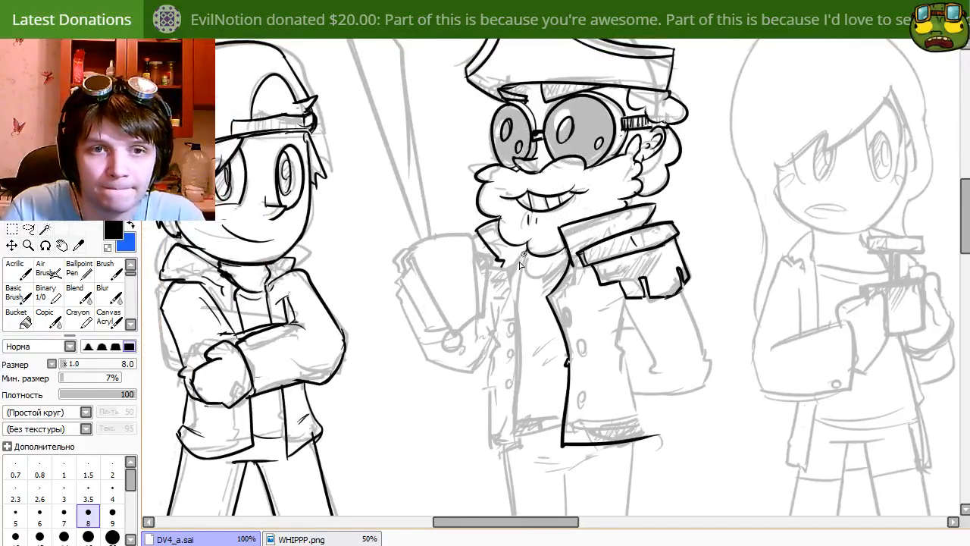
pyautogui.moveTo(529, 247)
pyautogui.mouseDown()
pyautogui.moveTo(508, 285)
pyautogui.moveTo(510, 315)
pyautogui.mouseUp()
pyautogui.moveTo(513, 387); pyautogui.dragTo(524, 329)
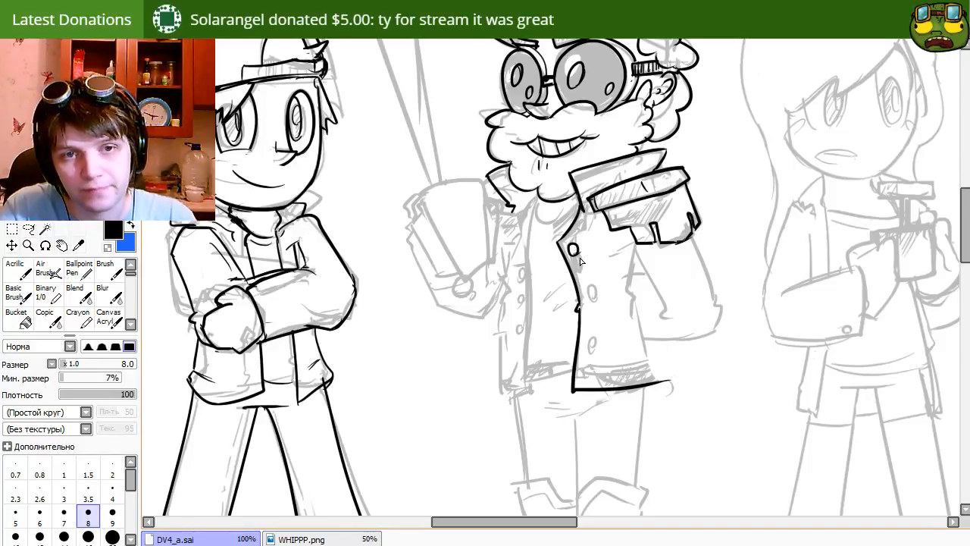
pyautogui.press('e')
pyautogui.press('e')
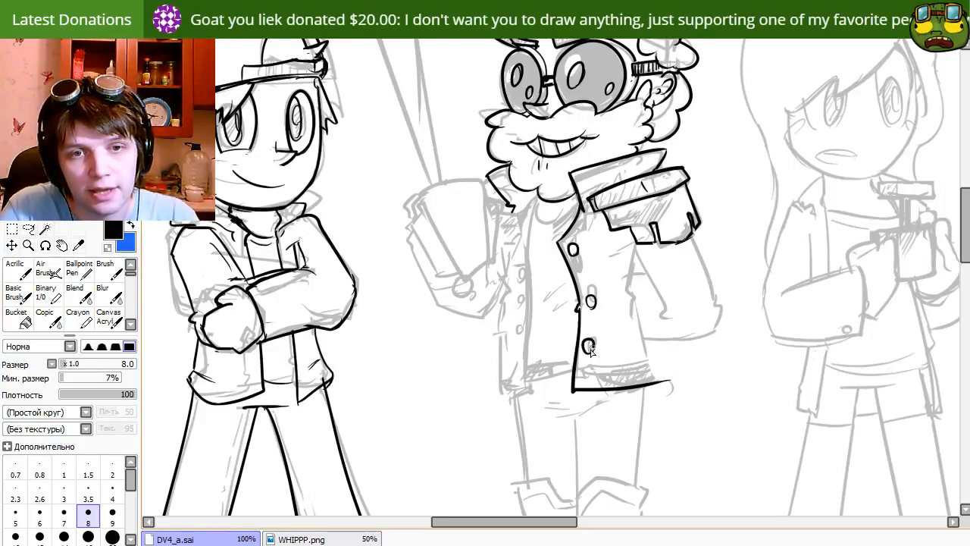
pyautogui.hotkey('ctrl', 'z')
pyautogui.hotkey('ctrl', 'z')
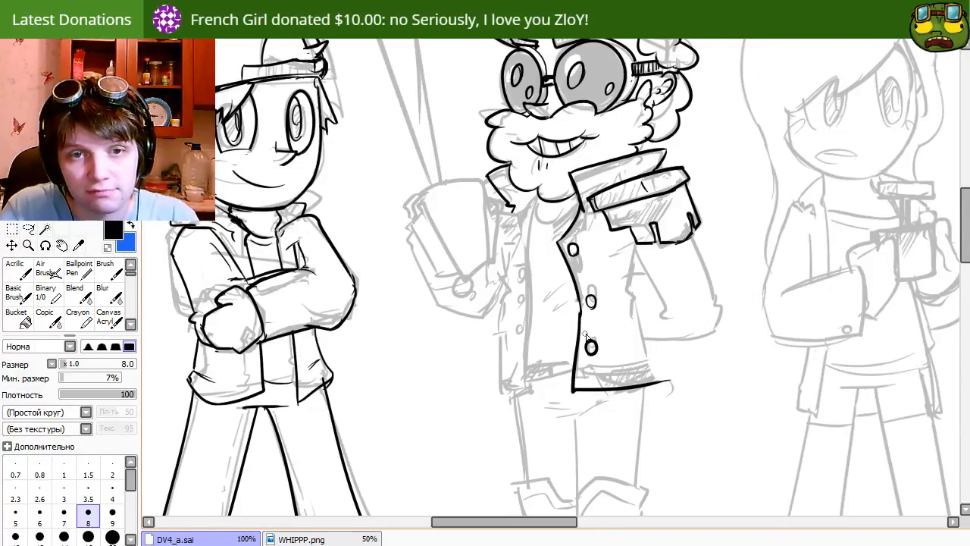
# Ink the sleeve hanging from the epaulette with its inner edge, outer edge and bottom.
pyautogui.moveTo(610, 269); pyautogui.dragTo(622, 336)
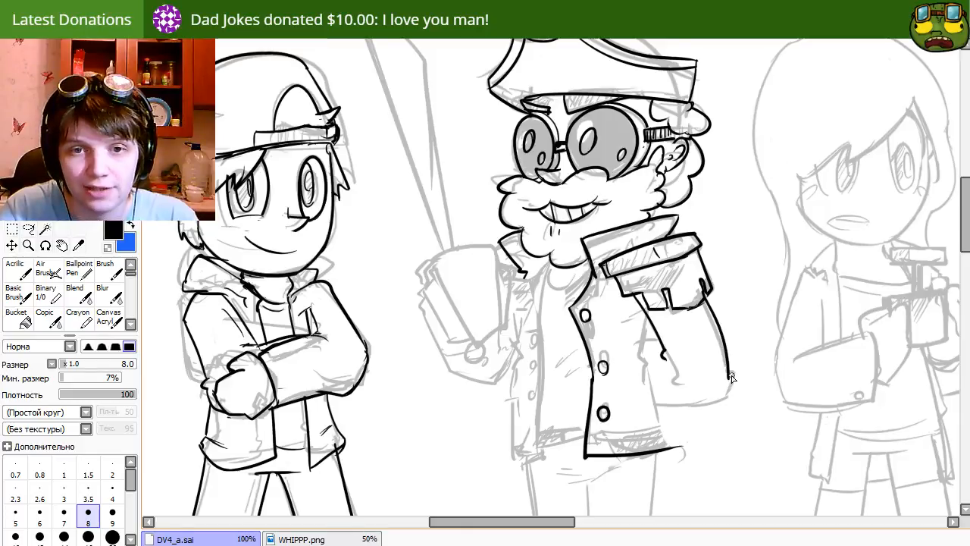
pyautogui.moveTo(710, 283); pyautogui.dragTo(728, 371)
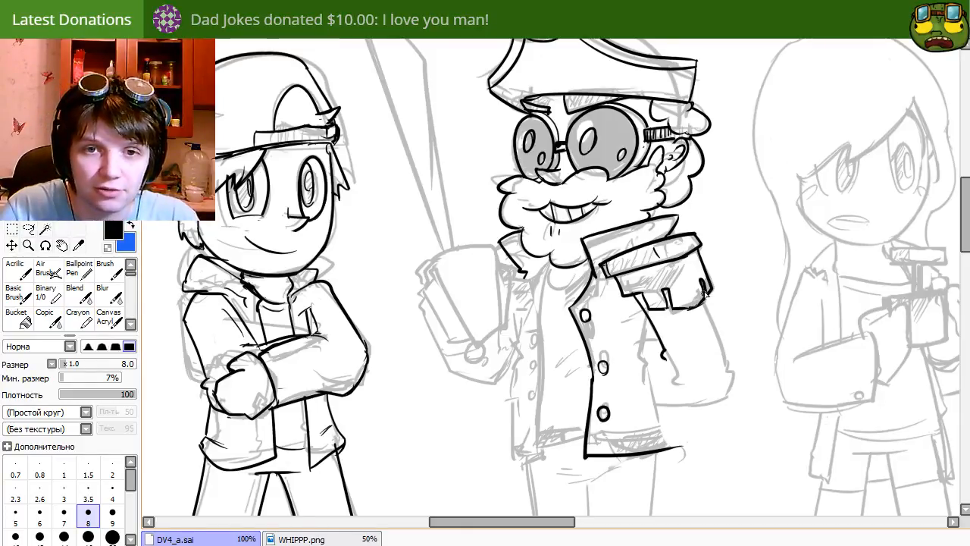
pyautogui.moveTo(655, 397)
pyautogui.mouseDown()
pyautogui.moveTo(736, 382)
pyautogui.moveTo(649, 397)
pyautogui.mouseUp()
pyautogui.hotkey('ctrl', 'z')
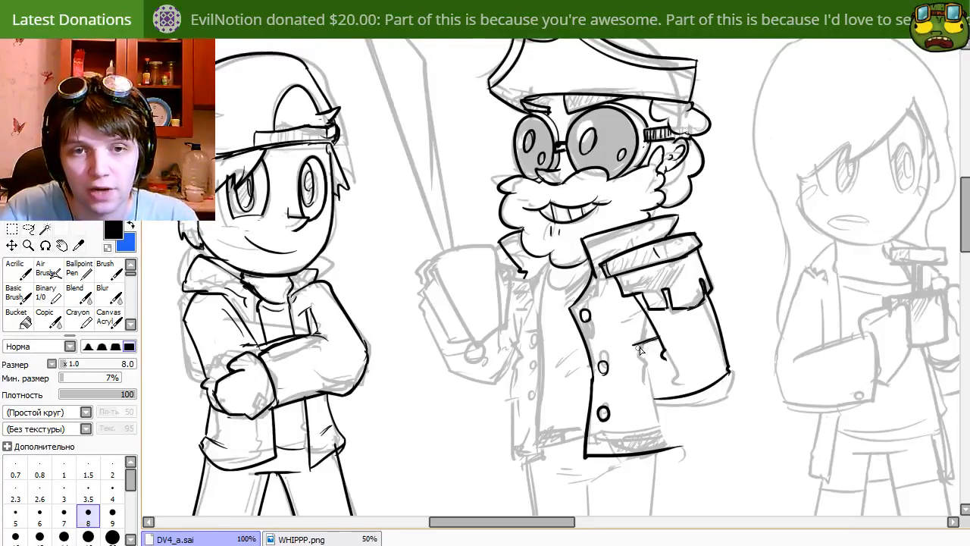
# Ink the coat's side edge from beneath the epaulette down to the hem, redoing the stroke until it fits.
pyautogui.moveTo(651, 317); pyautogui.dragTo(641, 356)
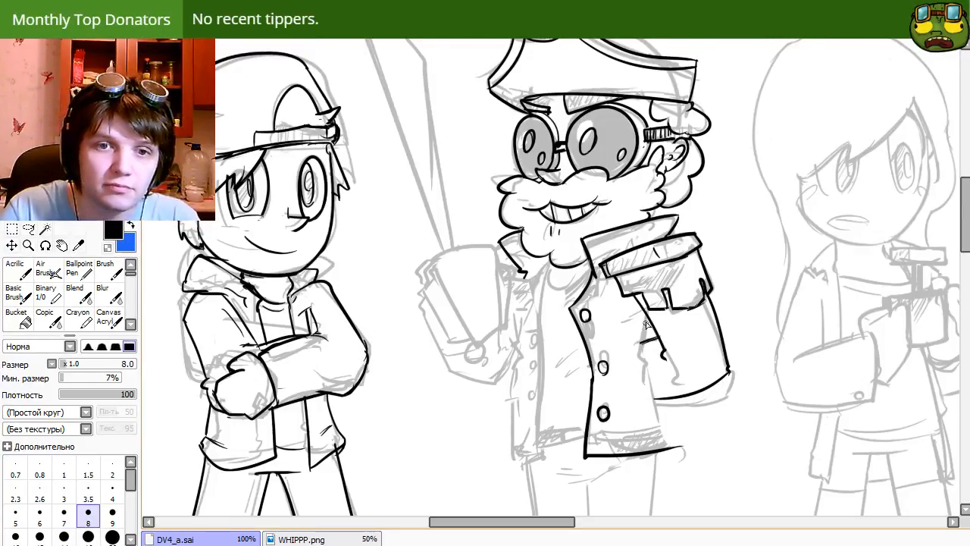
pyautogui.moveTo(647, 320)
pyautogui.mouseDown()
pyautogui.moveTo(636, 356)
pyautogui.moveTo(661, 431)
pyautogui.mouseUp()
pyautogui.hotkey('ctrl', 'z')
pyautogui.press('e')
pyautogui.press('n')
pyautogui.hotkey('ctrl', 'z')
pyautogui.moveTo(638, 353); pyautogui.dragTo(665, 448)
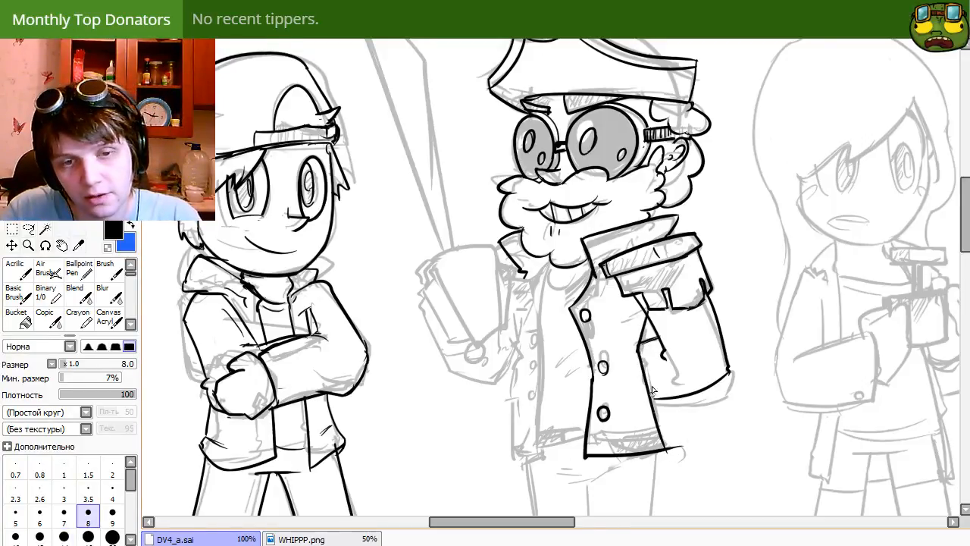
pyautogui.hotkey('ctrl', 'z')
pyautogui.moveTo(637, 341); pyautogui.dragTo(666, 448)
# Erase the part of the hem line that overshoots the coat's side edge.
pyautogui.press('e')
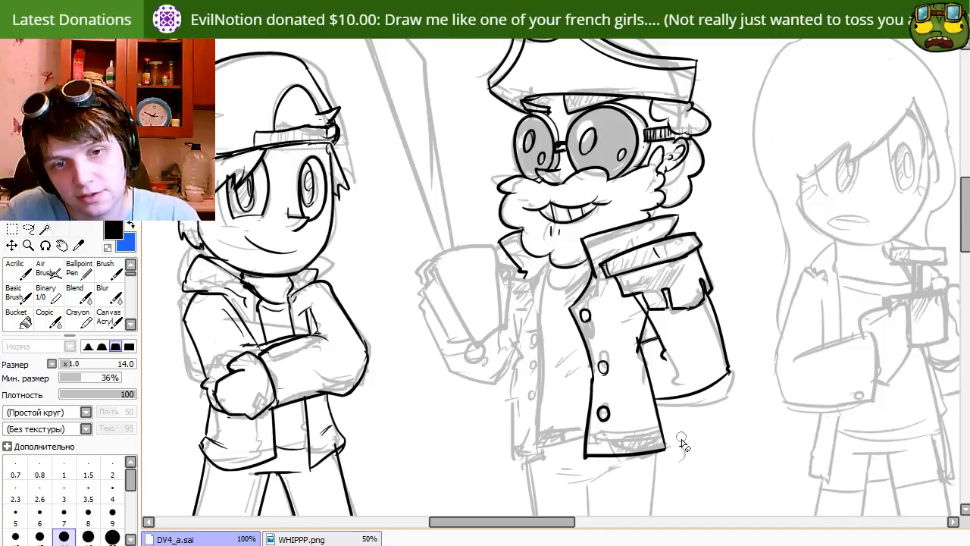
pyautogui.press('n')
pyautogui.moveTo(570, 390); pyautogui.dragTo(617, 404)
pyautogui.press('e')
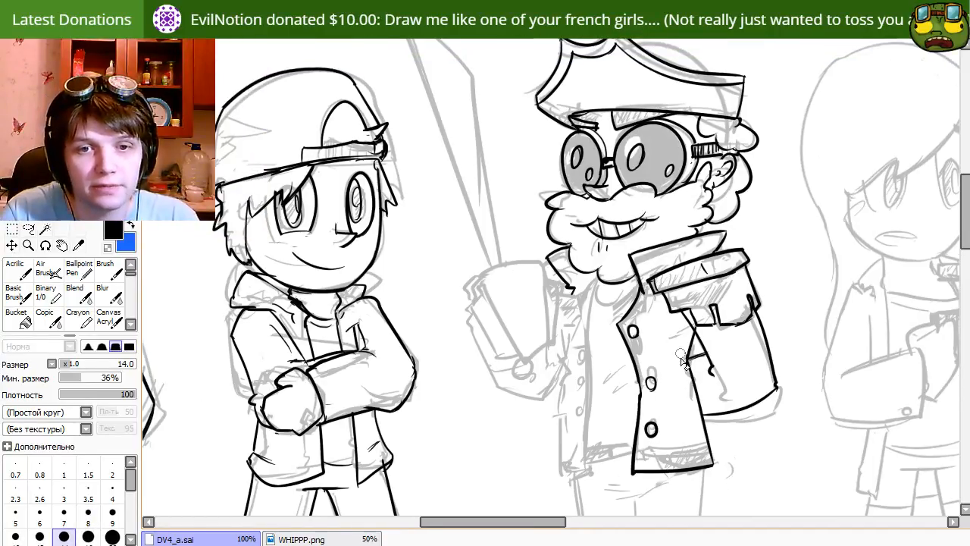
pyautogui.press('n')
pyautogui.moveTo(632, 348)
pyautogui.mouseDown()
pyautogui.moveTo(650, 426)
pyautogui.moveTo(633, 356)
pyautogui.moveTo(621, 345)
pyautogui.mouseUp()
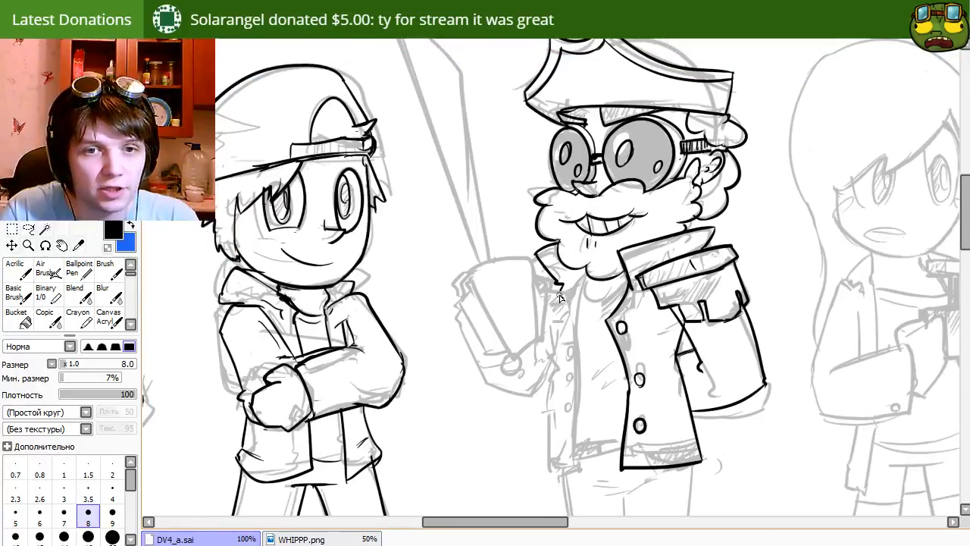
# Ink the coat's far front edge from below the beard down to the hem, retrying the long stroke.
pyautogui.moveTo(560, 290); pyautogui.dragTo(582, 398)
pyautogui.hotkey('ctrl', 'z')
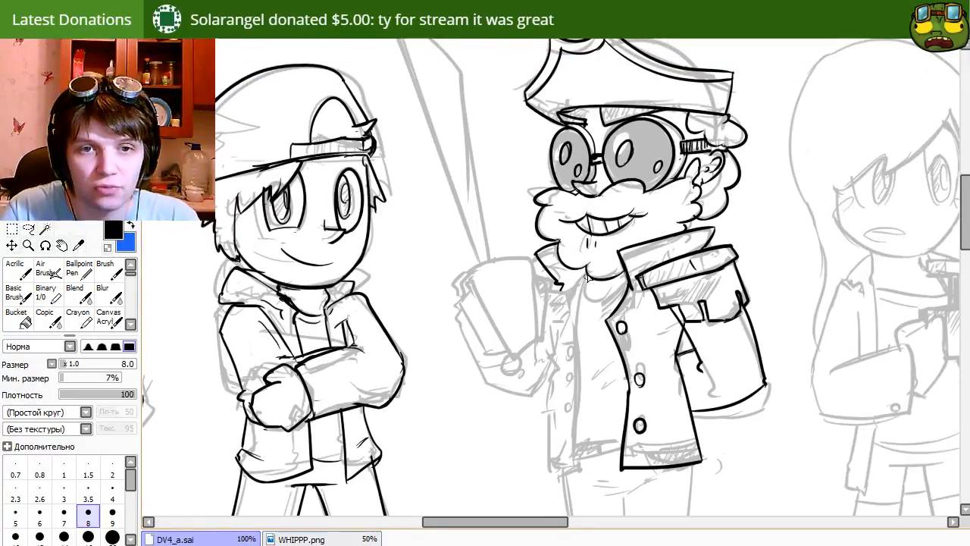
pyautogui.moveTo(588, 276); pyautogui.dragTo(573, 377)
pyautogui.hotkey('ctrl', 'z')
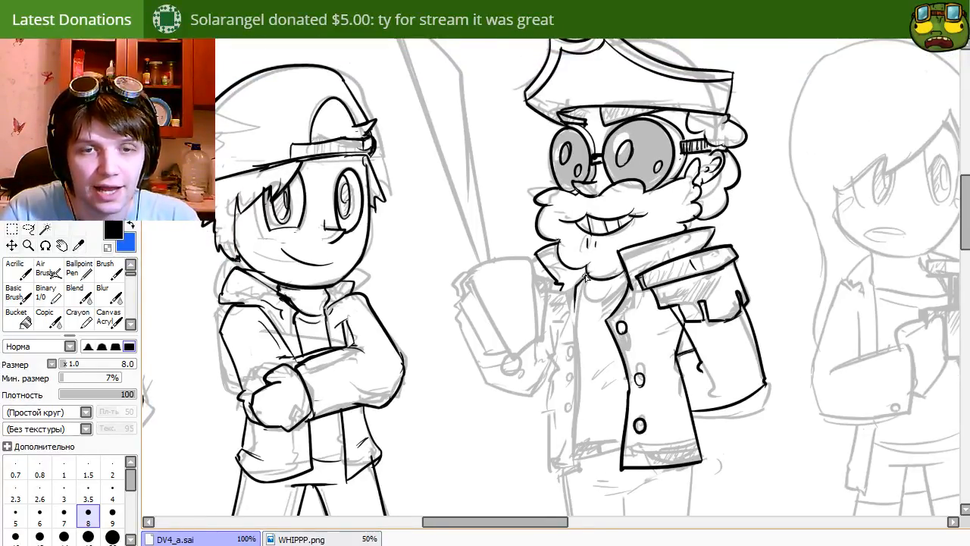
pyautogui.moveTo(577, 293); pyautogui.dragTo(573, 409)
pyautogui.hotkey('ctrl', 'z')
pyautogui.moveTo(575, 297); pyautogui.dragTo(573, 416)
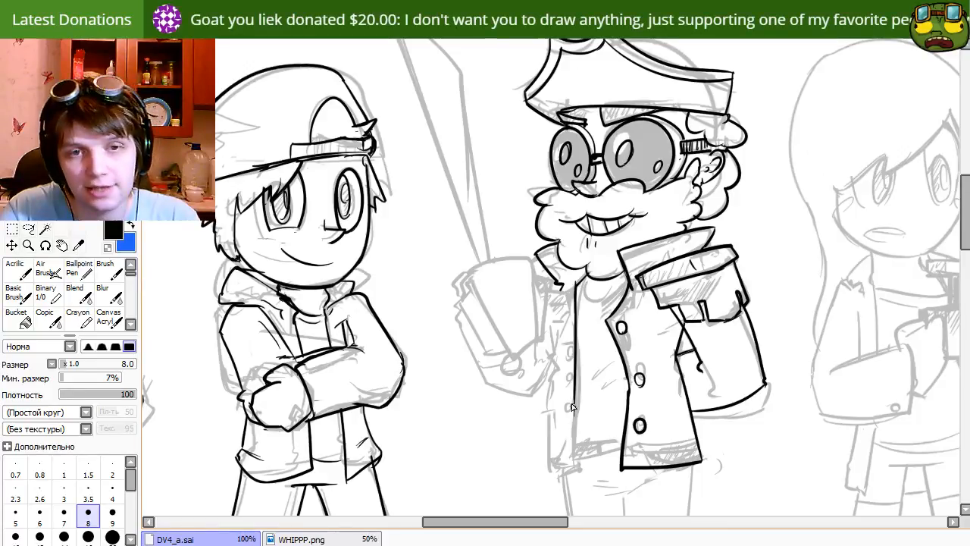
pyautogui.hotkey('ctrl', 'z')
pyautogui.moveTo(575, 301); pyautogui.dragTo(571, 444)
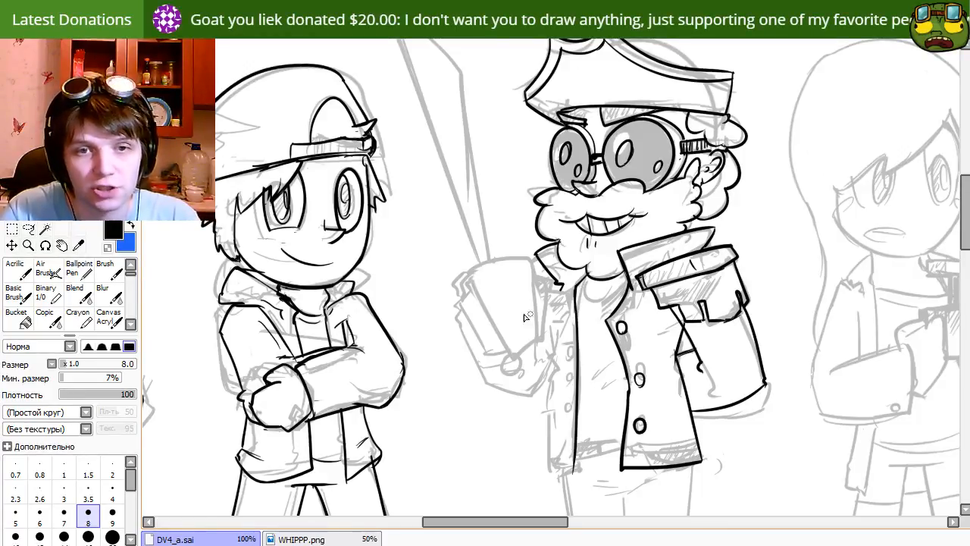
# Ink the outer edge of the narrow coat flap from the collar down to its bottom corner, retrying the strokes until they fit.
pyautogui.moveTo(543, 300); pyautogui.dragTo(562, 375)
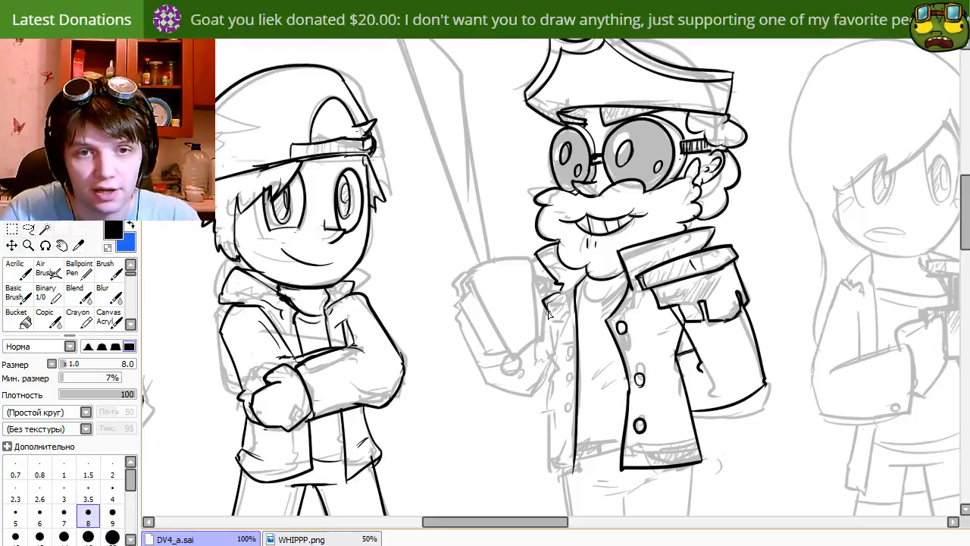
pyautogui.hotkey('ctrl', 'z')
pyautogui.moveTo(543, 303)
pyautogui.mouseDown()
pyautogui.moveTo(560, 372)
pyautogui.moveTo(550, 399)
pyautogui.moveTo(549, 376)
pyautogui.moveTo(552, 388)
pyautogui.moveTo(559, 371)
pyautogui.moveTo(549, 470)
pyautogui.mouseUp()
pyautogui.press('e')
pyautogui.press('n')
pyautogui.hotkey('ctrl', 'z')
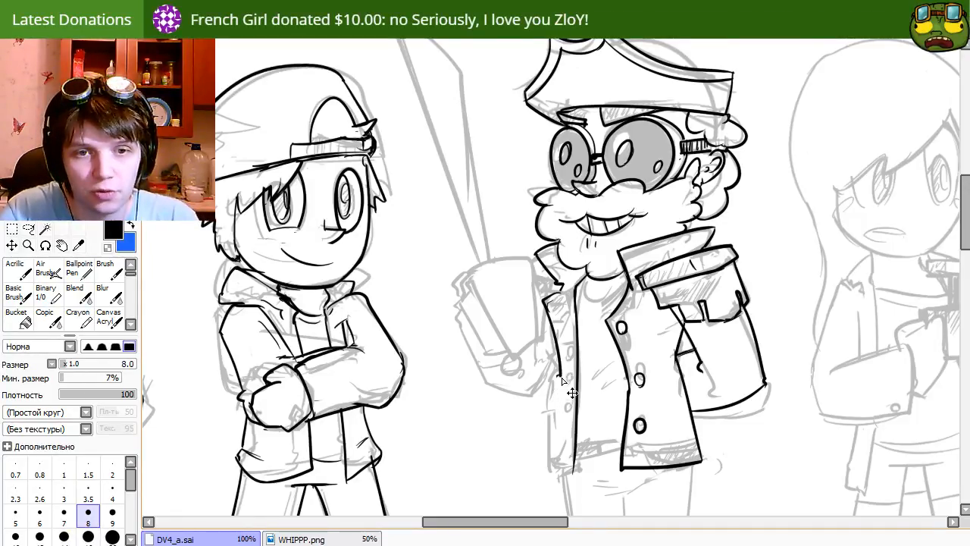
pyautogui.moveTo(560, 373)
pyautogui.mouseDown()
pyautogui.moveTo(550, 468)
pyautogui.moveTo(558, 477)
pyautogui.mouseUp()
pyautogui.press('e')
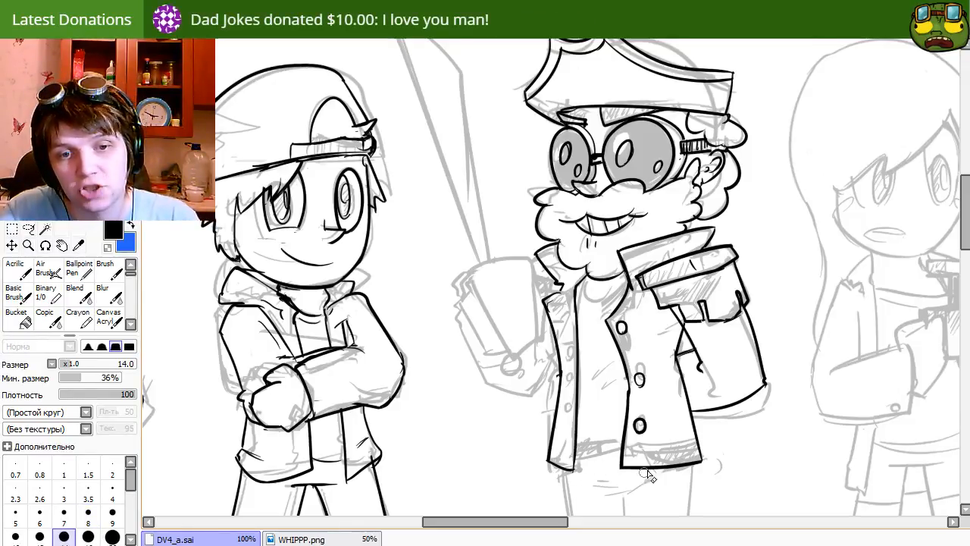
# Ink the three oval buttons down the narrow coat flap.
pyautogui.press('c')
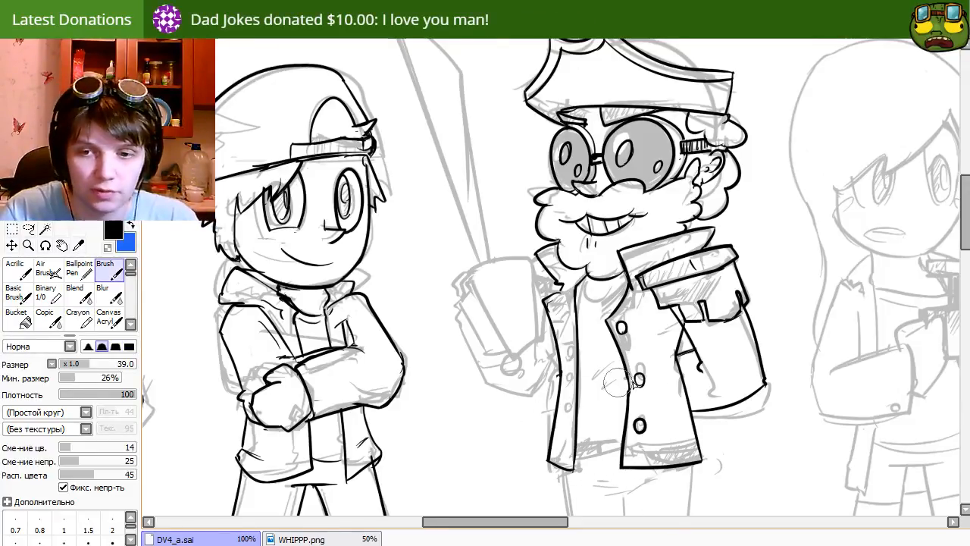
pyautogui.press('n')
pyautogui.moveTo(660, 382)
pyautogui.mouseDown()
pyautogui.moveTo(639, 348)
pyautogui.moveTo(647, 324)
pyautogui.moveTo(646, 365)
pyautogui.mouseUp()
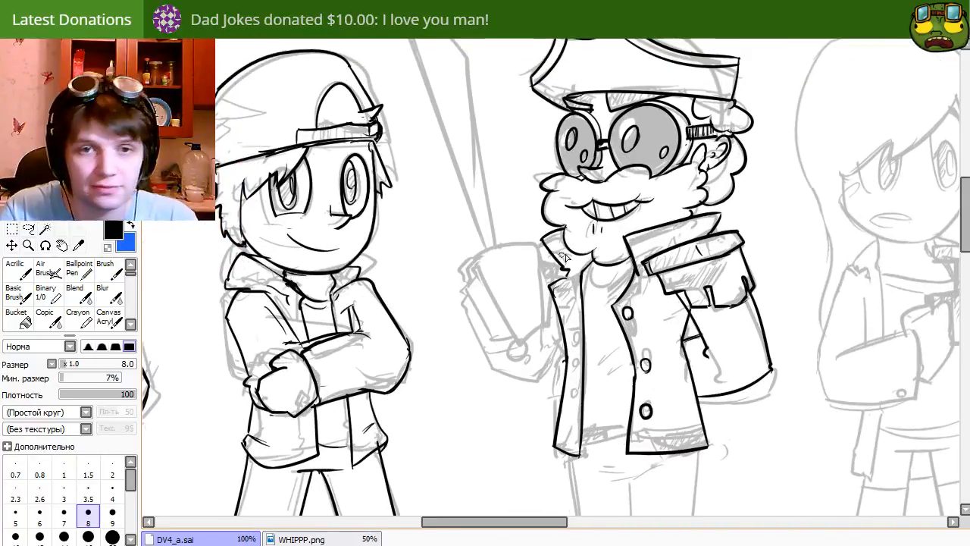
pyautogui.moveTo(571, 306); pyautogui.dragTo(576, 359)
pyautogui.hotkey('ctrl', 'z')
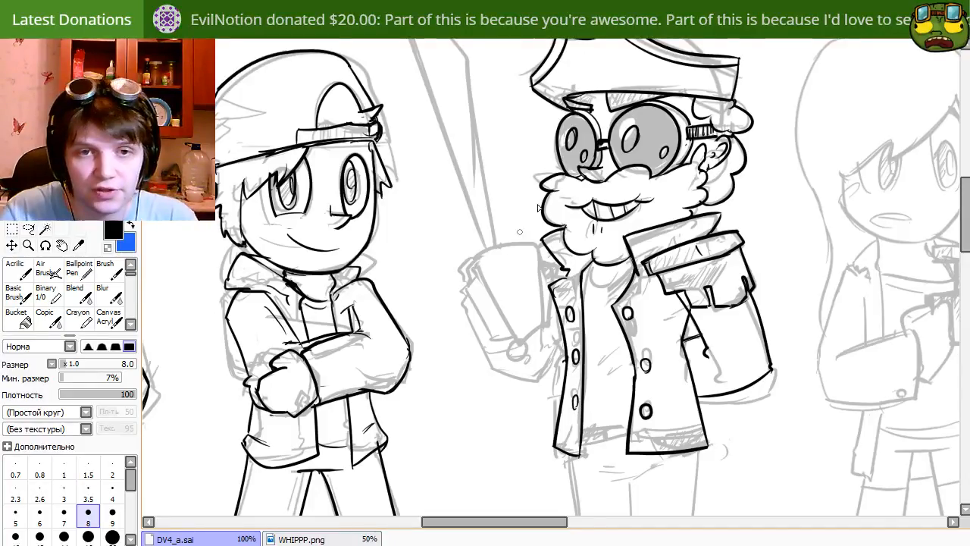
# Ink both edges of the diagonal strap crossing the shirt between the coat flaps, redoing the lines until they fit.
pyautogui.moveTo(588, 314); pyautogui.dragTo(633, 388)
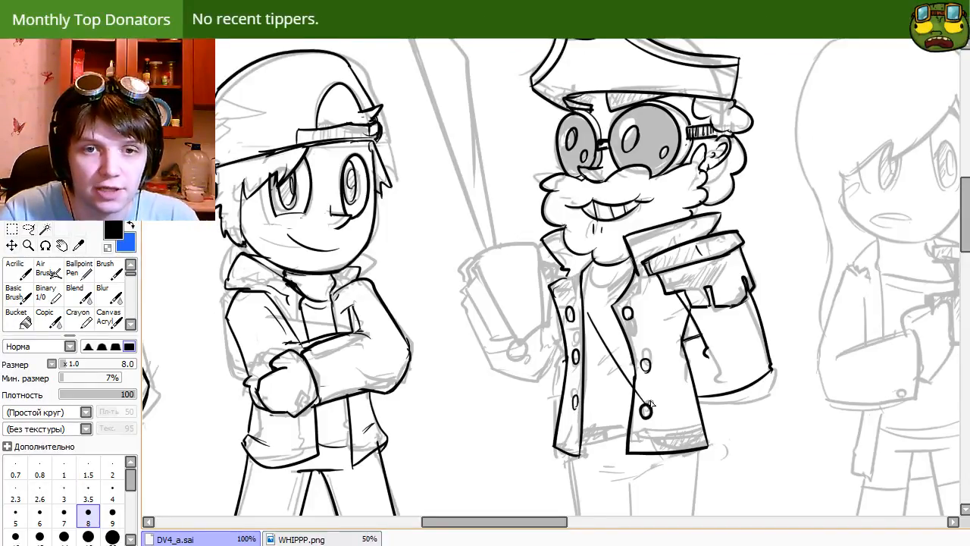
pyautogui.hotkey('ctrl', 'z')
pyautogui.moveTo(585, 310); pyautogui.dragTo(635, 400)
pyautogui.hotkey('ctrl', 'z')
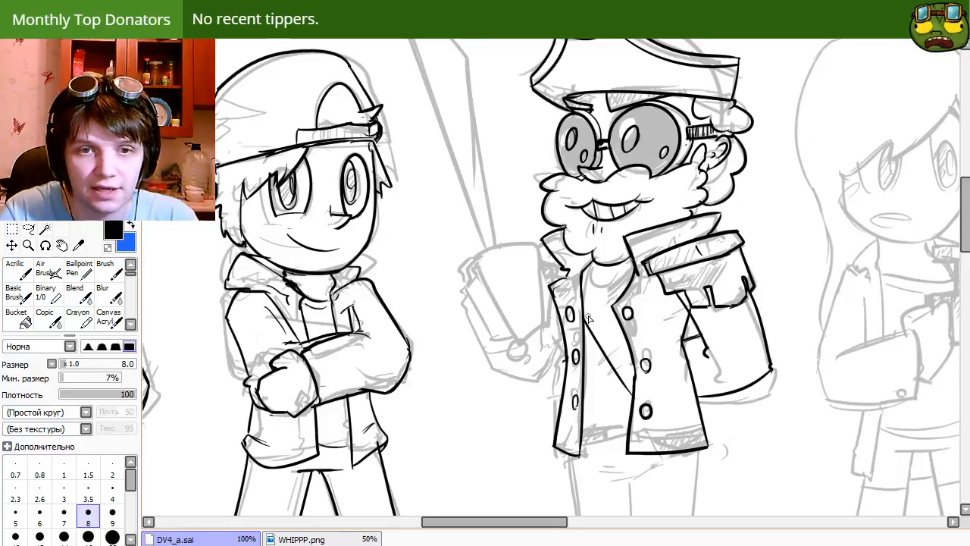
pyautogui.moveTo(582, 294); pyautogui.dragTo(635, 383)
pyautogui.hotkey('ctrl', 'z')
pyautogui.press('e')
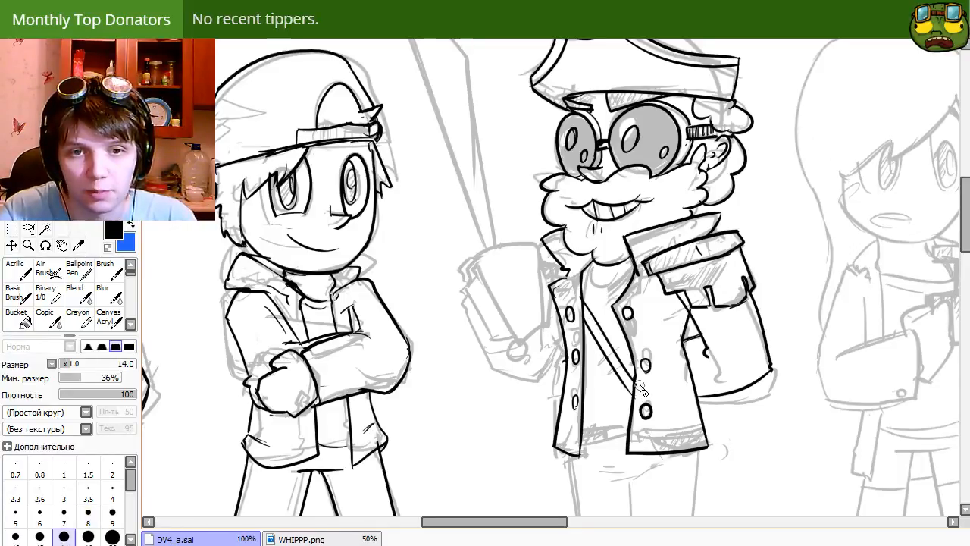
# Try filling the diagonal strap with solid black.
pyautogui.press('g')
pyautogui.click(601, 362)
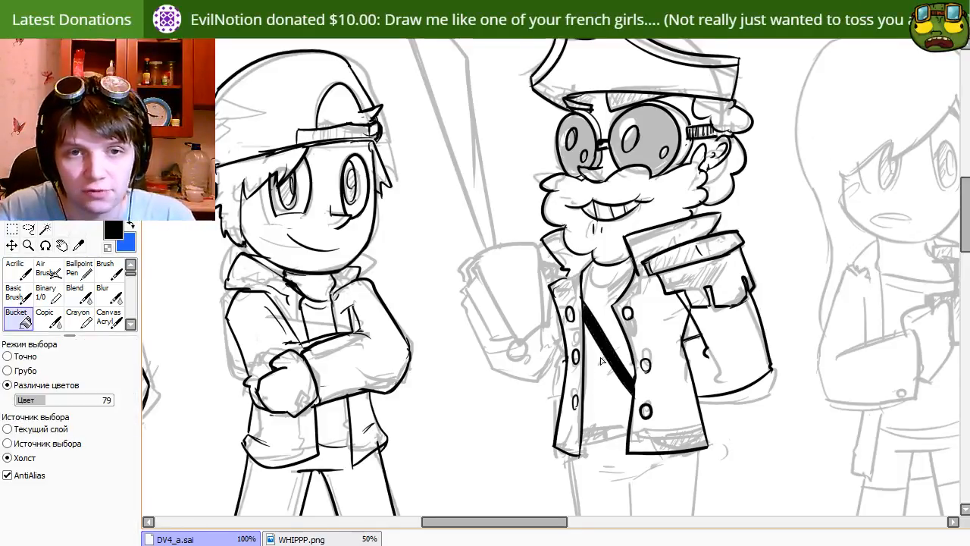
pyautogui.hotkey('ctrl', 'z')
# Ink the curved bottom line of the shirt between the two coat flaps.
pyautogui.press('n')
pyautogui.moveTo(586, 440); pyautogui.dragTo(544, 210)
pyautogui.moveTo(514, 350)
pyautogui.mouseDown()
pyautogui.moveTo(482, 142)
pyautogui.moveTo(471, 158)
pyautogui.mouseUp()
pyautogui.moveTo(493, 255)
pyautogui.mouseDown()
pyautogui.moveTo(524, 321)
pyautogui.moveTo(557, 454)
pyautogui.mouseUp()
pyautogui.moveTo(559, 321); pyautogui.dragTo(595, 437)
pyautogui.moveTo(603, 236); pyautogui.dragTo(583, 424)
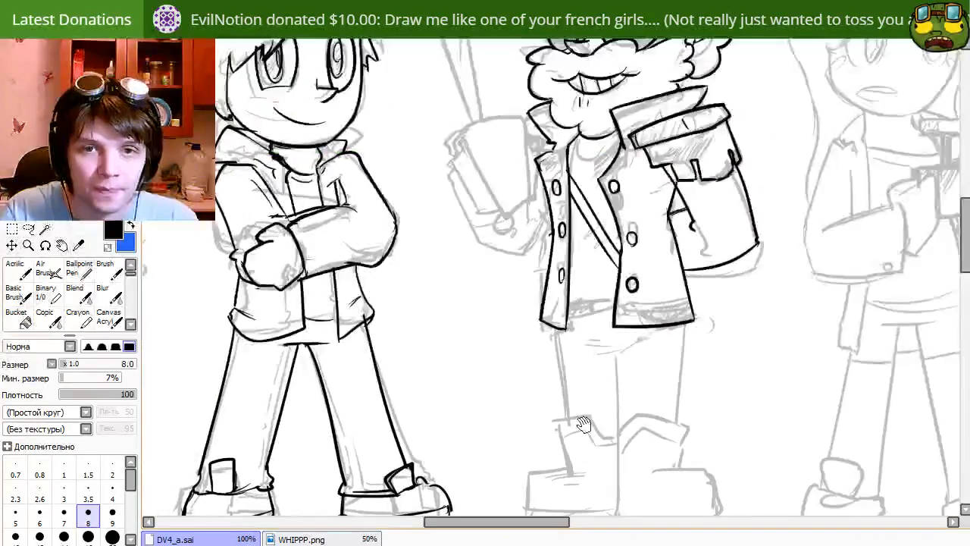
pyautogui.moveTo(567, 322)
pyautogui.mouseDown()
pyautogui.moveTo(623, 293)
pyautogui.moveTo(571, 318)
pyautogui.moveTo(626, 322)
pyautogui.moveTo(570, 324)
pyautogui.moveTo(633, 292)
pyautogui.moveTo(566, 317)
pyautogui.moveTo(615, 306)
pyautogui.mouseUp()
pyautogui.hotkey('ctrl', 'z')
pyautogui.hotkey('ctrl', 'z')
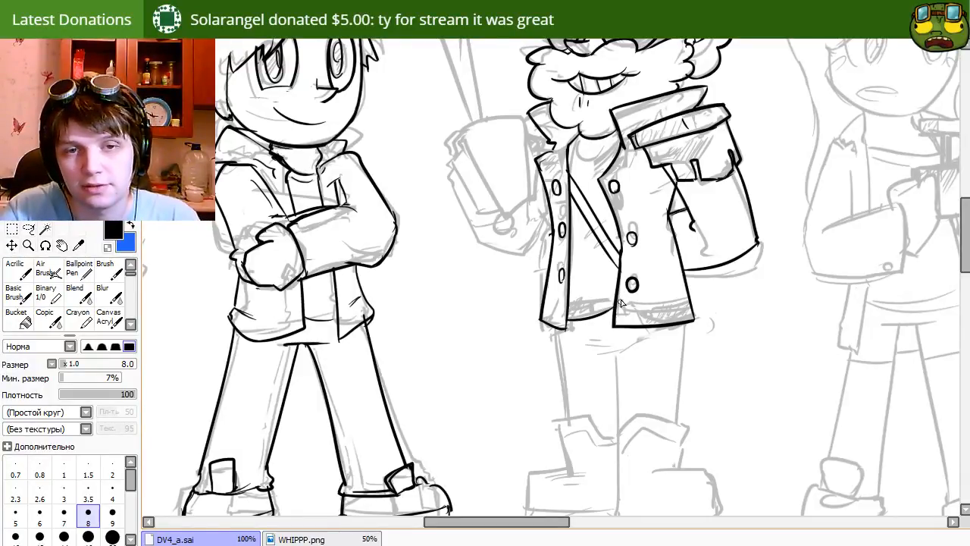
# Ink the shirt's curved neckline just below the beard.
pyautogui.moveTo(572, 259); pyautogui.dragTo(567, 393)
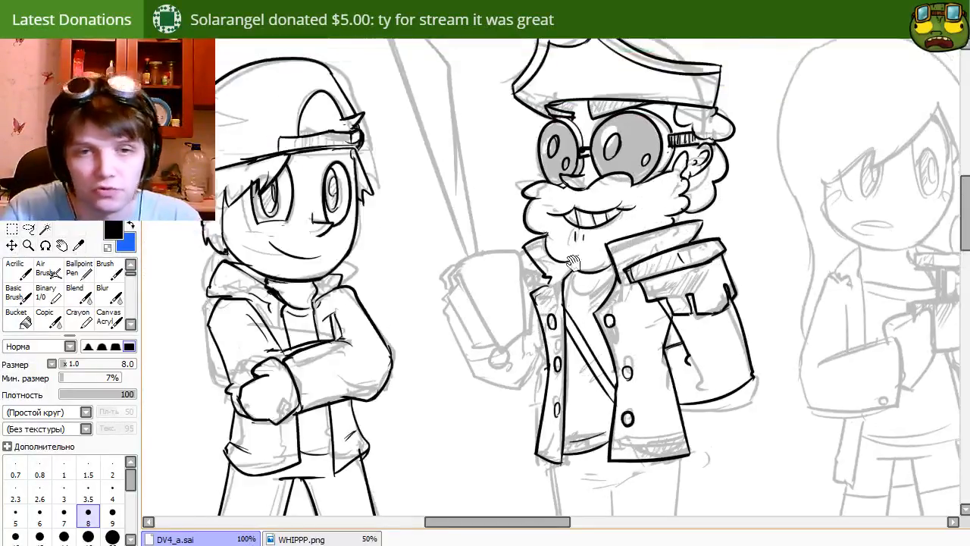
pyautogui.moveTo(576, 282); pyautogui.dragTo(614, 267)
pyautogui.hotkey('ctrl', 'z')
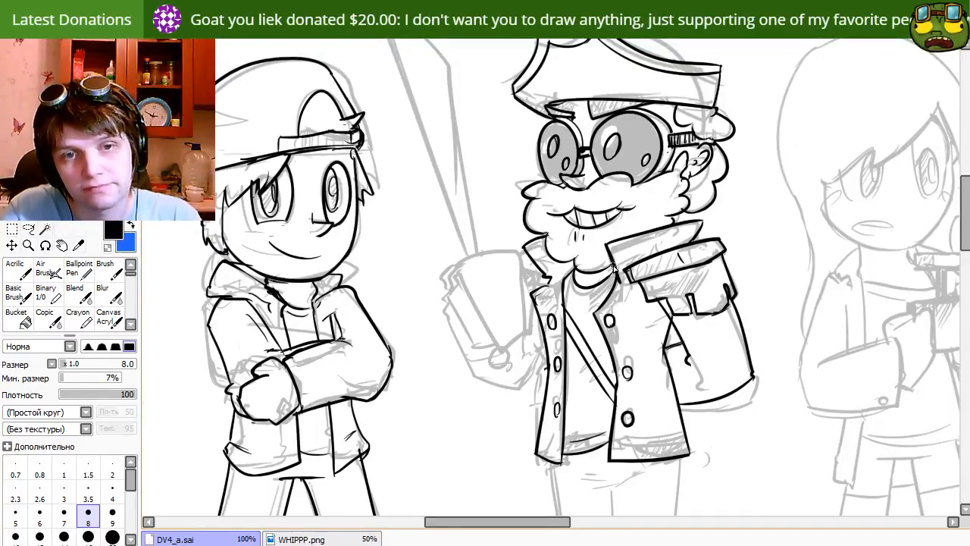
# Ink a short shoulder stroke beside the small collar flap, on the side of the raised arm.
pyautogui.moveTo(503, 233)
pyautogui.mouseDown()
pyautogui.moveTo(524, 258)
pyautogui.moveTo(533, 239)
pyautogui.mouseUp()
pyautogui.moveTo(553, 346); pyautogui.dragTo(524, 333)
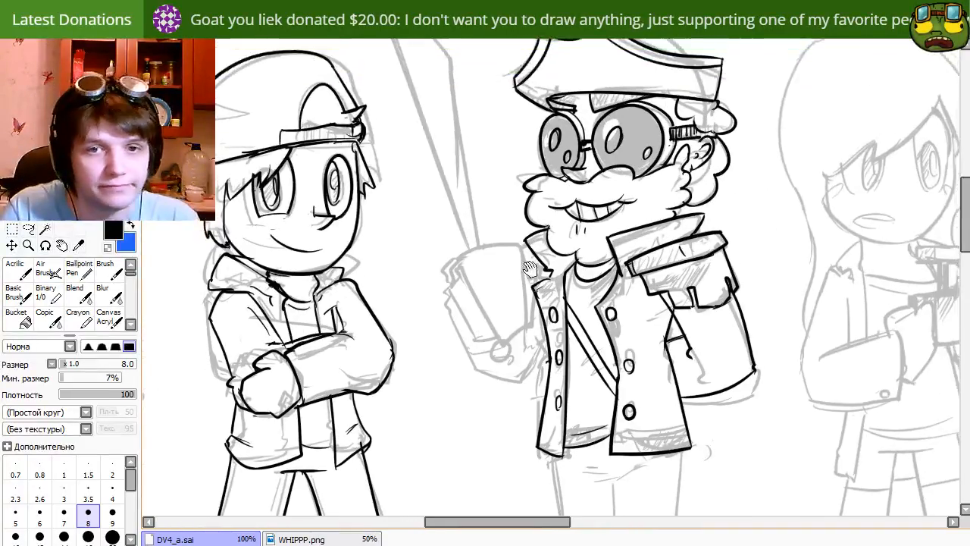
pyautogui.press('e')
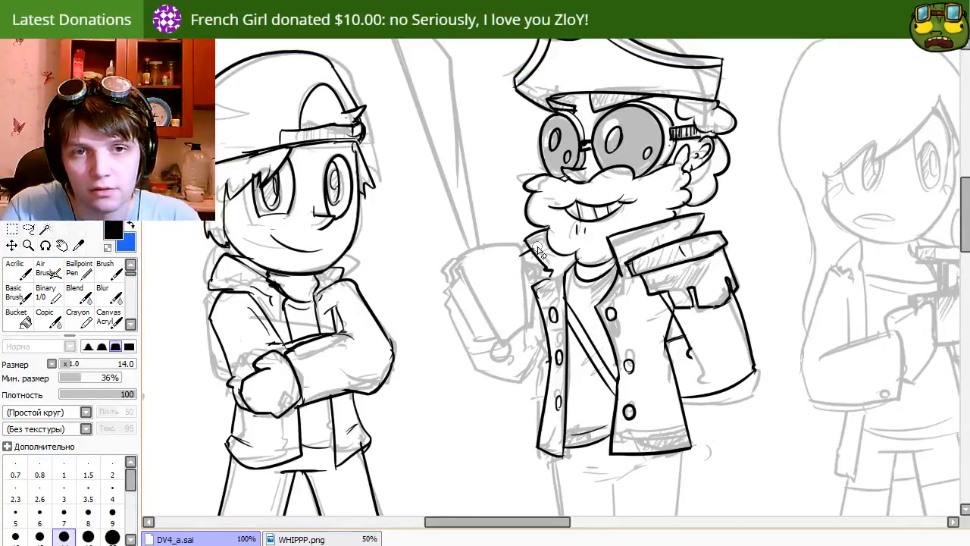
pyautogui.press('b')
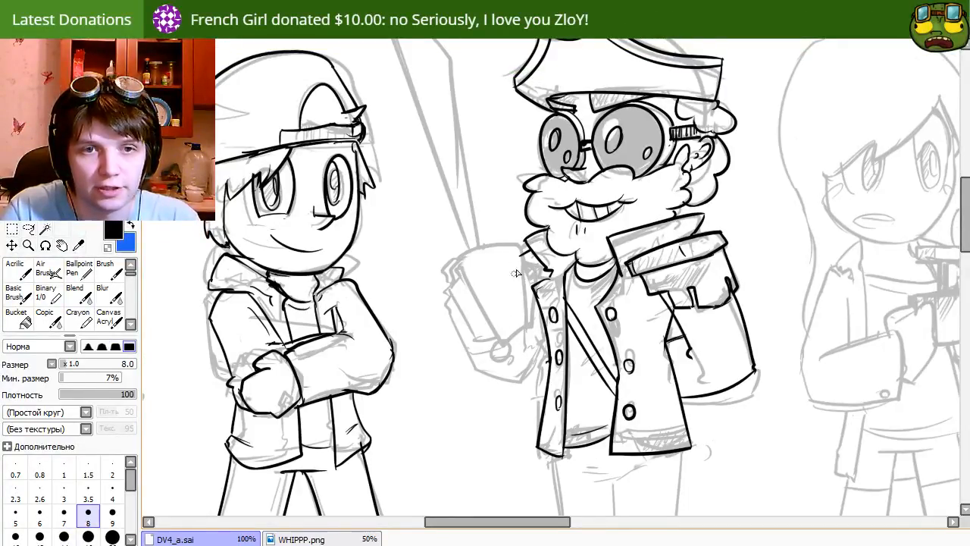
pyautogui.press('e')
pyautogui.press('b')
# Tidy the lines where the coat's side meets the hanging sleeve beneath the epaulette, using a smaller eraser.
pyautogui.moveTo(457, 357)
pyautogui.mouseDown()
pyautogui.moveTo(463, 368)
pyautogui.moveTo(402, 370)
pyautogui.mouseUp()
pyautogui.moveTo(466, 507)
pyautogui.mouseDown()
pyautogui.moveTo(409, 313)
pyautogui.moveTo(461, 403)
pyautogui.mouseUp()
pyautogui.moveTo(524, 187); pyautogui.dragTo(539, 326)
pyautogui.press('e')
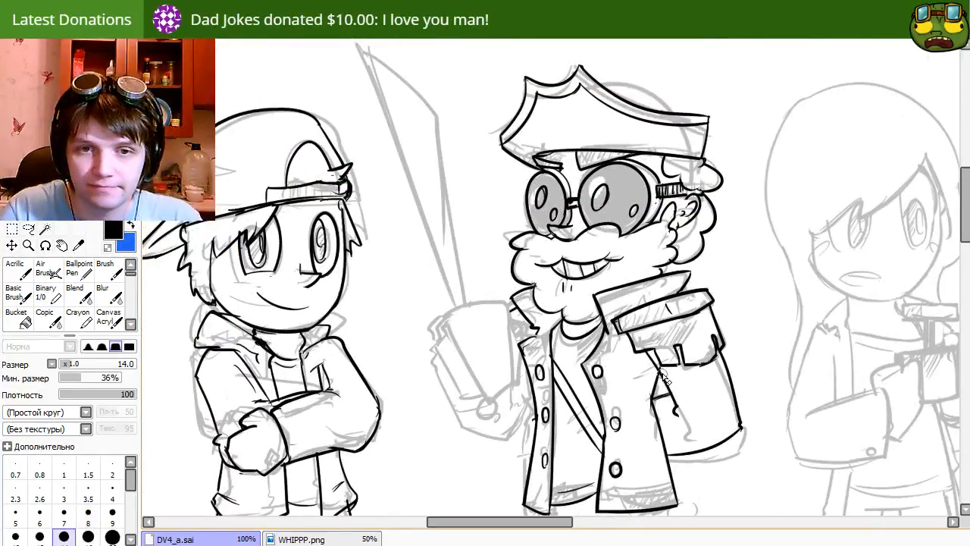
pyautogui.press('[')
pyautogui.press('[')
pyautogui.press('b')
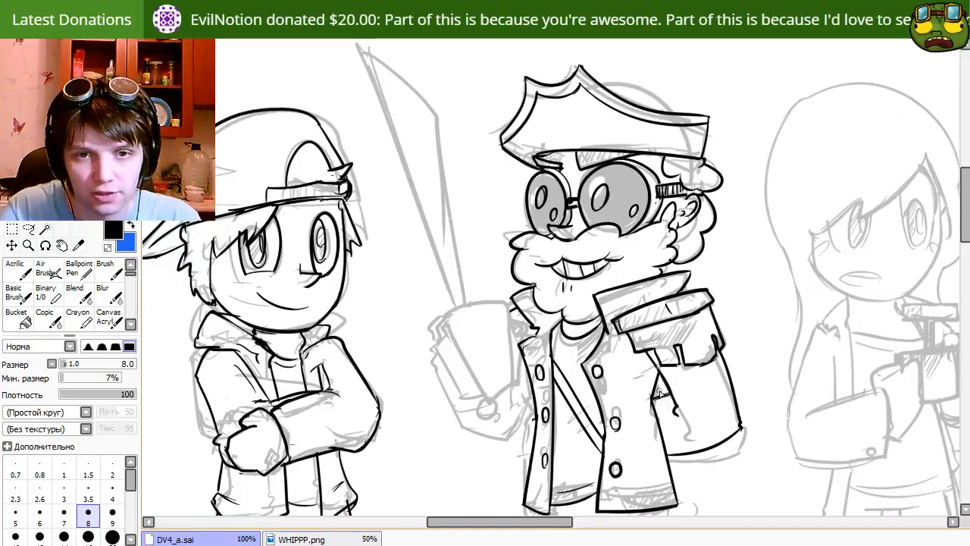
# Ink the belt and its square buckle above the shirt's bottom line, between the coat flaps.
pyautogui.moveTo(591, 497); pyautogui.dragTo(650, 276)
pyautogui.moveTo(615, 456); pyautogui.dragTo(565, 184)
pyautogui.moveTo(580, 91); pyautogui.dragTo(622, 447)
pyautogui.moveTo(630, 280); pyautogui.dragTo(631, 484)
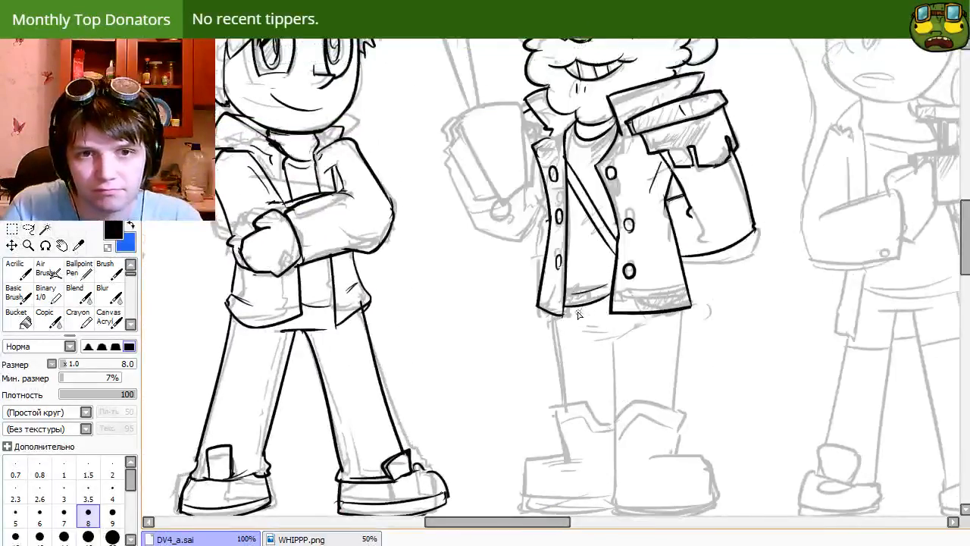
pyautogui.press('e')
pyautogui.moveTo(575, 298)
pyautogui.mouseDown()
pyautogui.moveTo(570, 314)
pyautogui.moveTo(601, 298)
pyautogui.moveTo(562, 314)
pyautogui.moveTo(611, 283)
pyautogui.moveTo(584, 298)
pyautogui.moveTo(597, 278)
pyautogui.moveTo(595, 299)
pyautogui.mouseUp()
pyautogui.press('n')
pyautogui.hotkey('ctrl', 'z')
pyautogui.press('e')
pyautogui.press('n')
pyautogui.moveTo(578, 301); pyautogui.dragTo(596, 299)
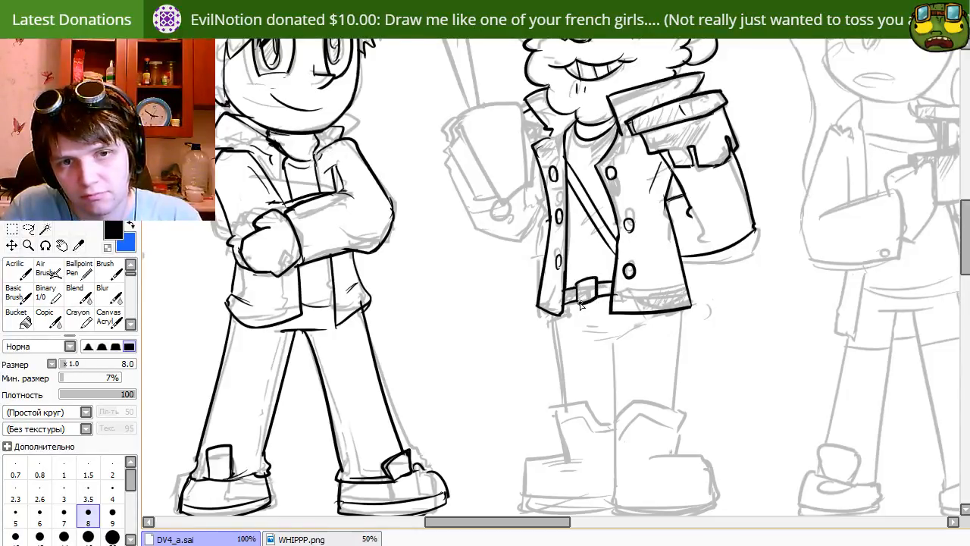
# Ink the near trouser leg's outer edge below the coat, the boot's zigzag top edge and the outer side of its shaft.
pyautogui.moveTo(682, 310)
pyautogui.mouseDown()
pyautogui.moveTo(667, 413)
pyautogui.moveTo(644, 400)
pyautogui.moveTo(680, 415)
pyautogui.moveTo(682, 427)
pyautogui.moveTo(685, 409)
pyautogui.mouseUp()
pyautogui.hotkey('ctrl', 'z')
pyautogui.press('e')
pyautogui.press('n')
pyautogui.moveTo(684, 409); pyautogui.dragTo(677, 458)
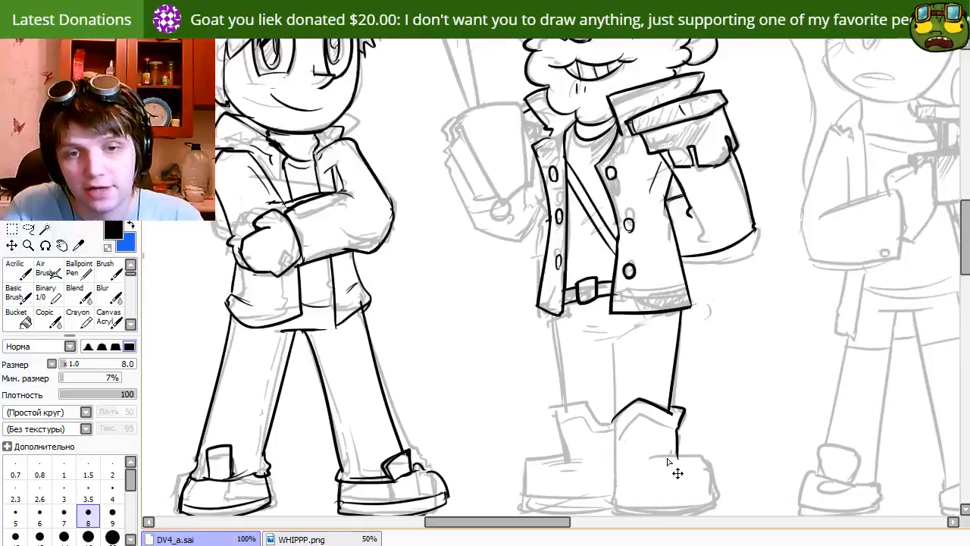
pyautogui.hotkey('ctrl', 'z')
# Ink the near boot's foot with its instep, toe and curved sole, redoing strokes and cleaning the corner.
pyautogui.moveTo(652, 464)
pyautogui.mouseDown()
pyautogui.moveTo(698, 456)
pyautogui.moveTo(712, 511)
pyautogui.mouseUp()
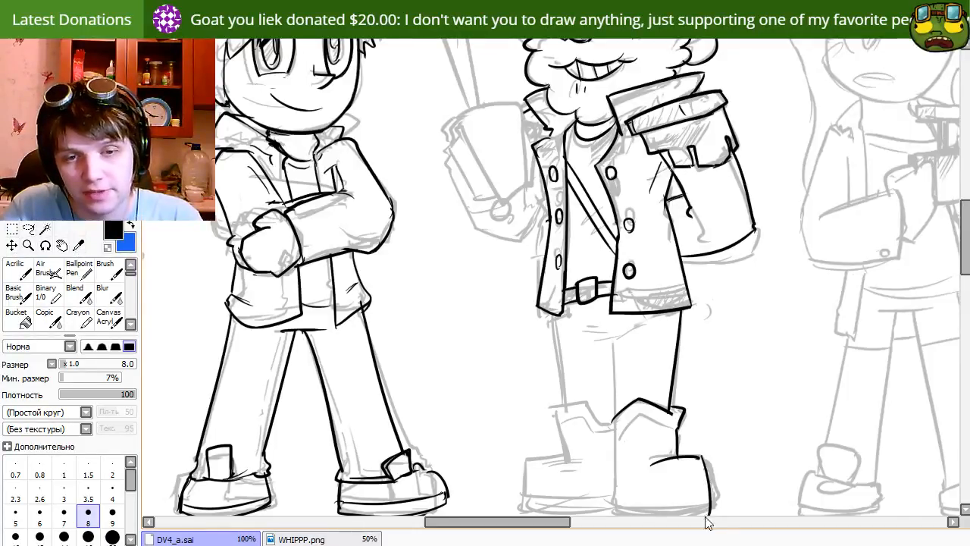
pyautogui.hotkey('ctrl', 'z')
pyautogui.moveTo(698, 456)
pyautogui.mouseDown()
pyautogui.moveTo(710, 509)
pyautogui.moveTo(704, 494)
pyautogui.mouseUp()
pyautogui.moveTo(618, 486); pyautogui.dragTo(712, 487)
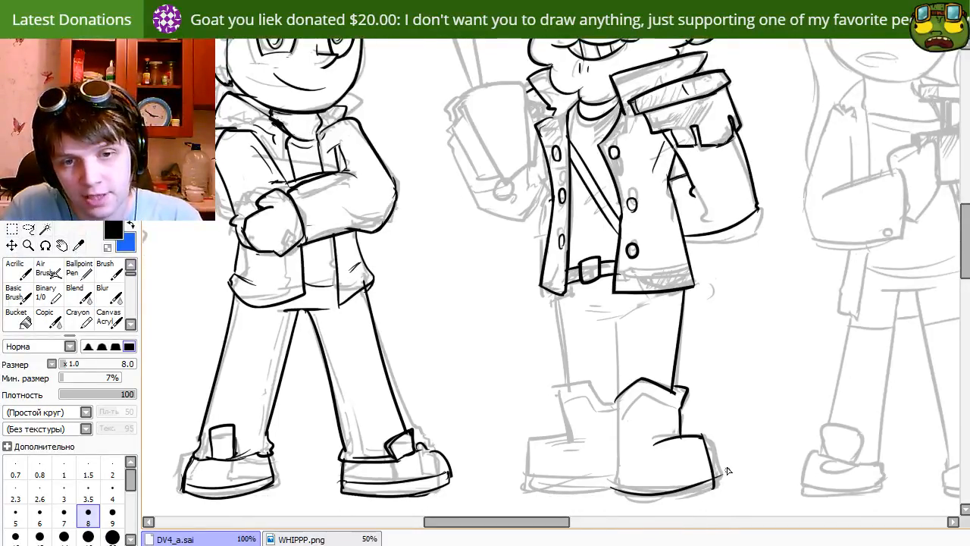
pyautogui.hotkey('ctrl', 'z')
pyautogui.moveTo(624, 491); pyautogui.dragTo(712, 487)
pyautogui.press('e')
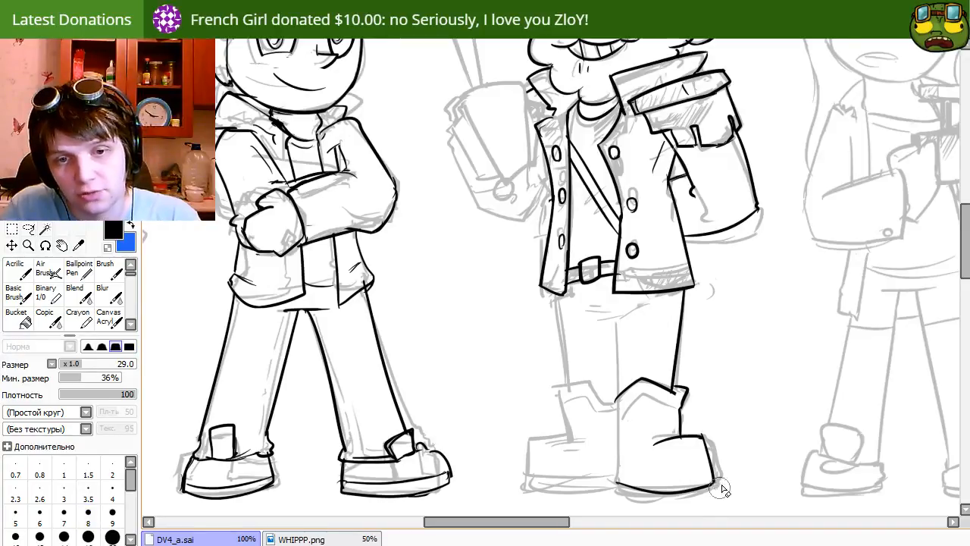
pyautogui.press('n')
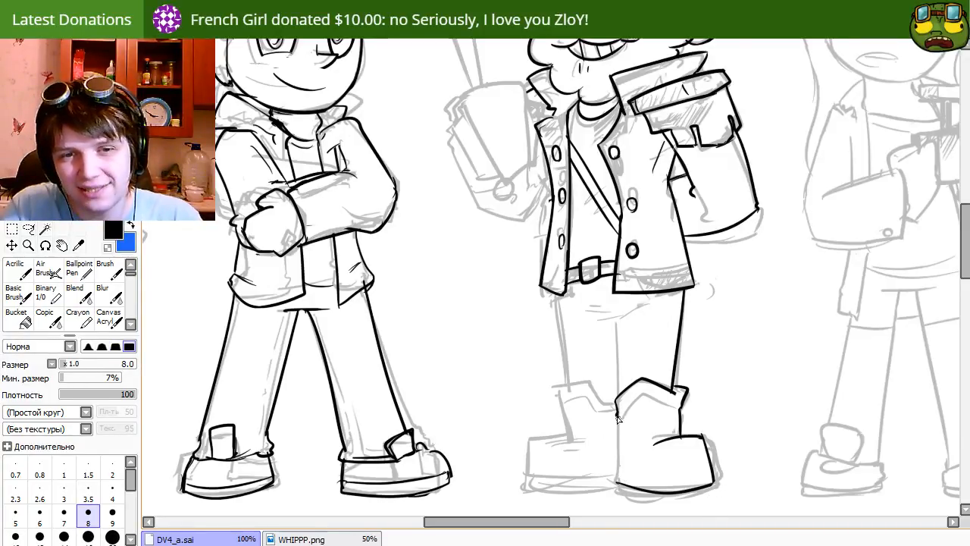
# Ink the near boot's inner side down to the sole and the zigzag lower edge of its cuff.
pyautogui.moveTo(616, 416)
pyautogui.mouseDown()
pyautogui.moveTo(619, 494)
pyautogui.moveTo(617, 485)
pyautogui.mouseUp()
pyautogui.hotkey('ctrl', 'z')
pyautogui.press('e')
pyautogui.press('n')
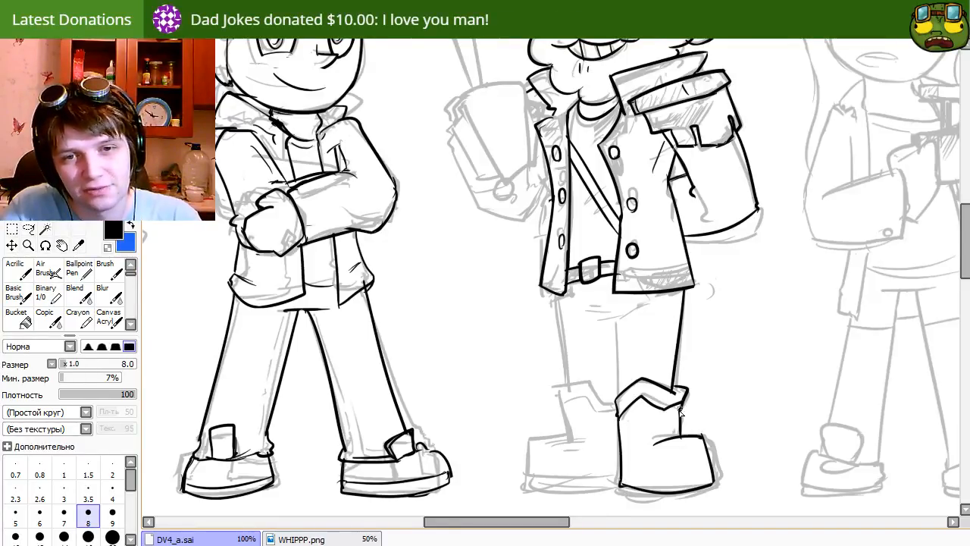
# Ink the crotch crease below the coat and the inner edge of the near trouser leg down to the boot.
pyautogui.moveTo(550, 406)
pyautogui.mouseDown()
pyautogui.moveTo(572, 430)
pyautogui.moveTo(578, 475)
pyautogui.moveTo(557, 406)
pyautogui.mouseUp()
pyautogui.moveTo(591, 309); pyautogui.dragTo(629, 311)
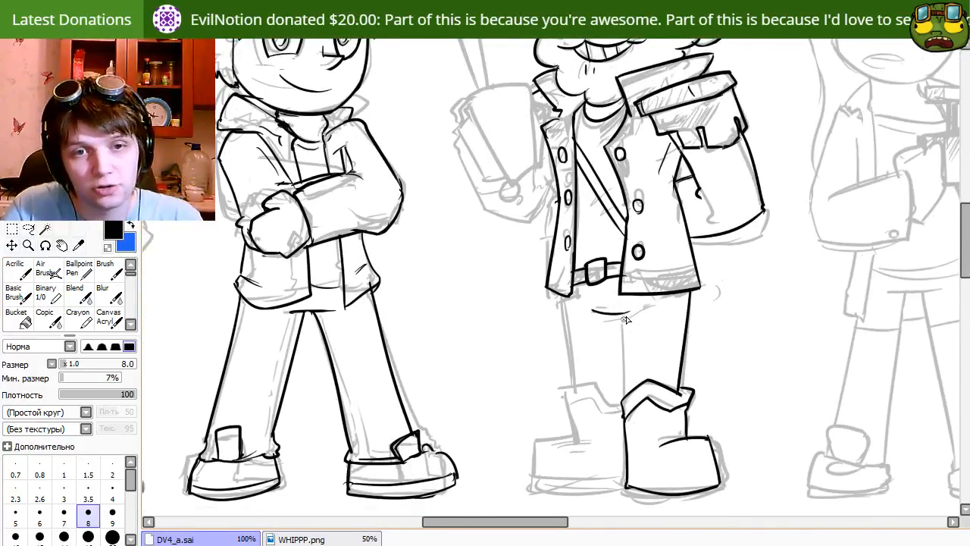
pyautogui.moveTo(621, 322); pyautogui.dragTo(624, 381)
pyautogui.hotkey('ctrl', 'z')
pyautogui.moveTo(618, 319); pyautogui.dragTo(624, 382)
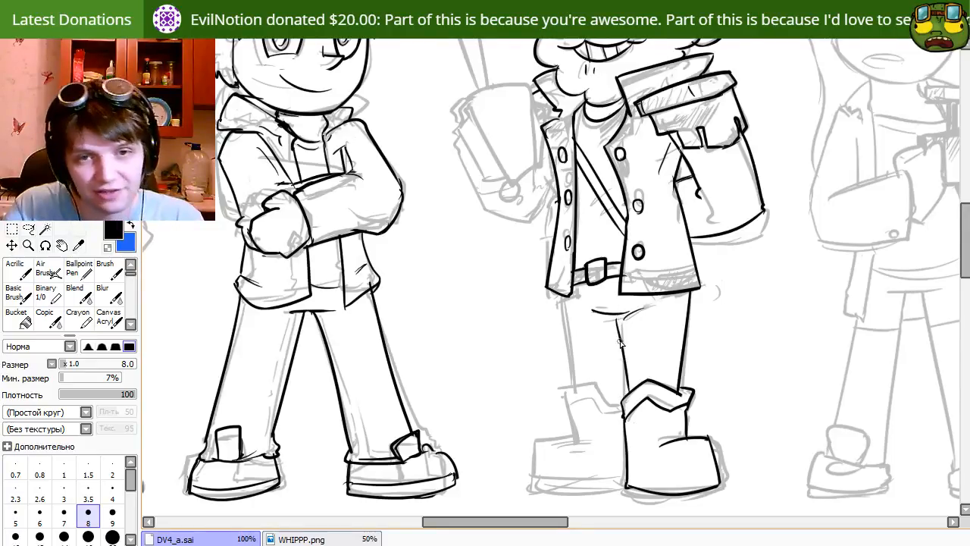
# Reshape the near trouser leg's outer edge above the boot cuff and ink a vertical crease down the leg.
pyautogui.press('e')
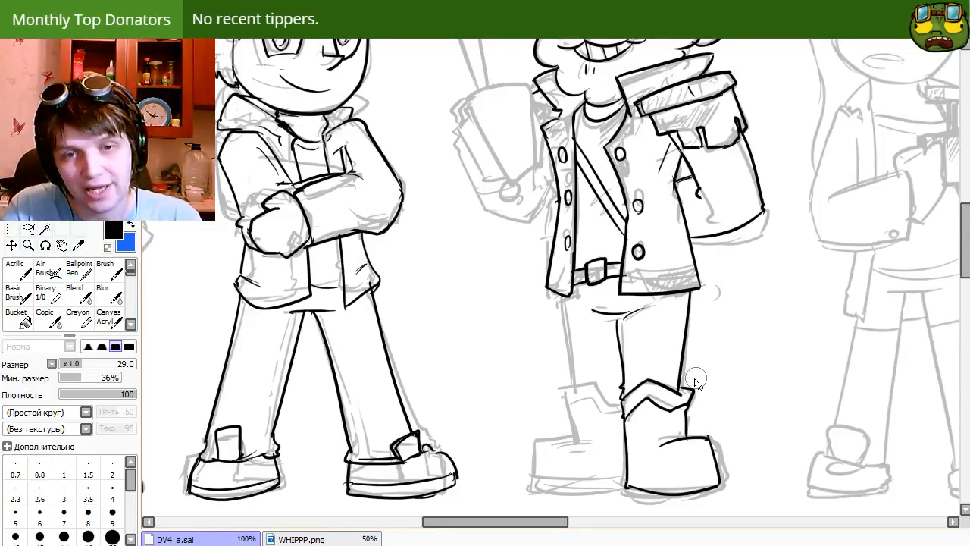
pyautogui.press('e')
pyautogui.press('e')
pyautogui.press('e')
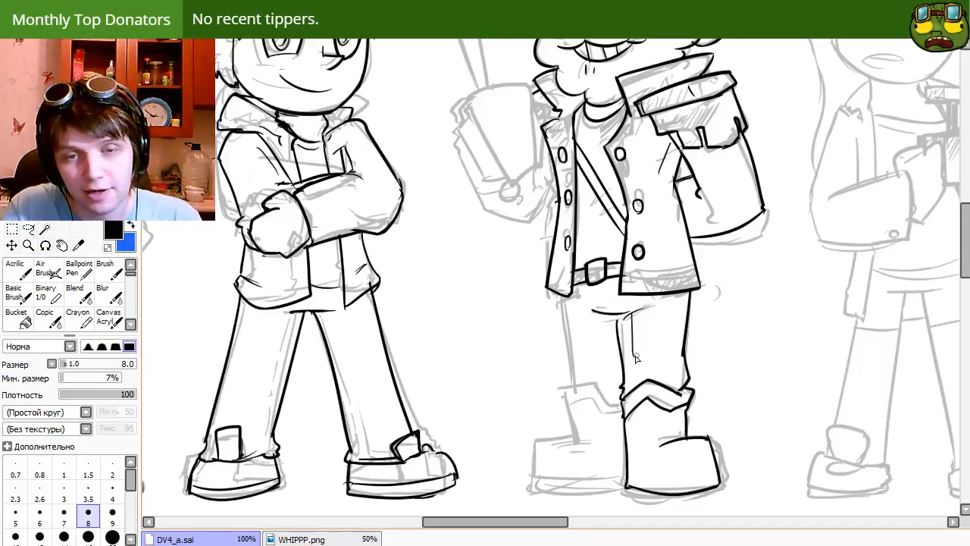
pyautogui.moveTo(636, 357); pyautogui.dragTo(686, 403)
# Ink the far trouser leg's outer edge, retrying the stroke, and the zigzag top edge of the far boot.
pyautogui.moveTo(606, 343); pyautogui.dragTo(625, 423)
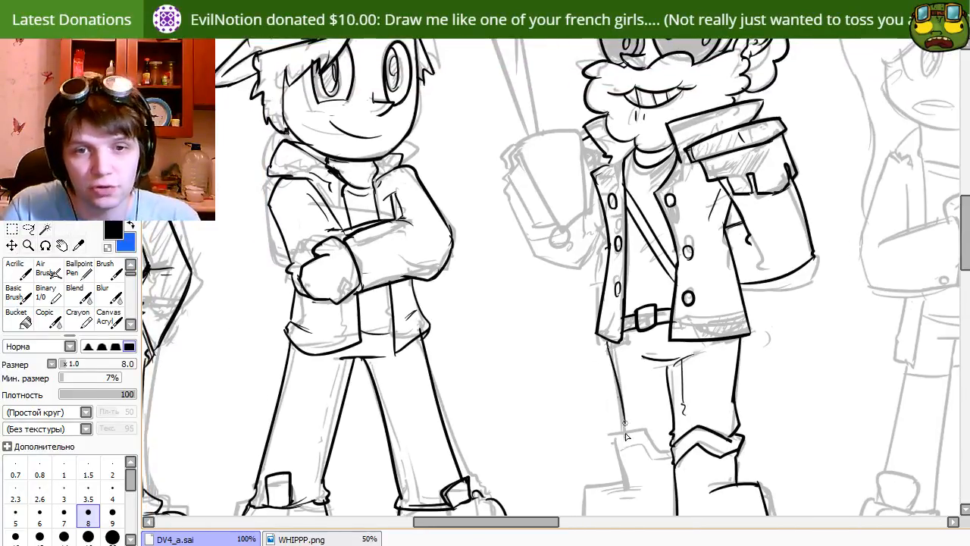
pyautogui.hotkey('ctrl', 'z')
pyautogui.moveTo(606, 342); pyautogui.dragTo(627, 438)
pyautogui.hotkey('ctrl', 'z')
pyautogui.moveTo(605, 341); pyautogui.dragTo(615, 399)
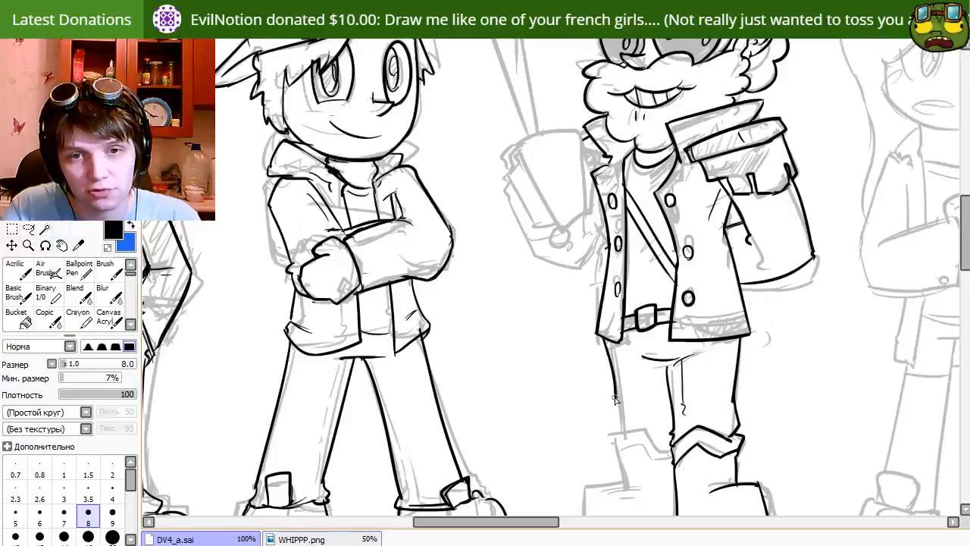
pyautogui.moveTo(614, 452); pyautogui.dragTo(598, 403)
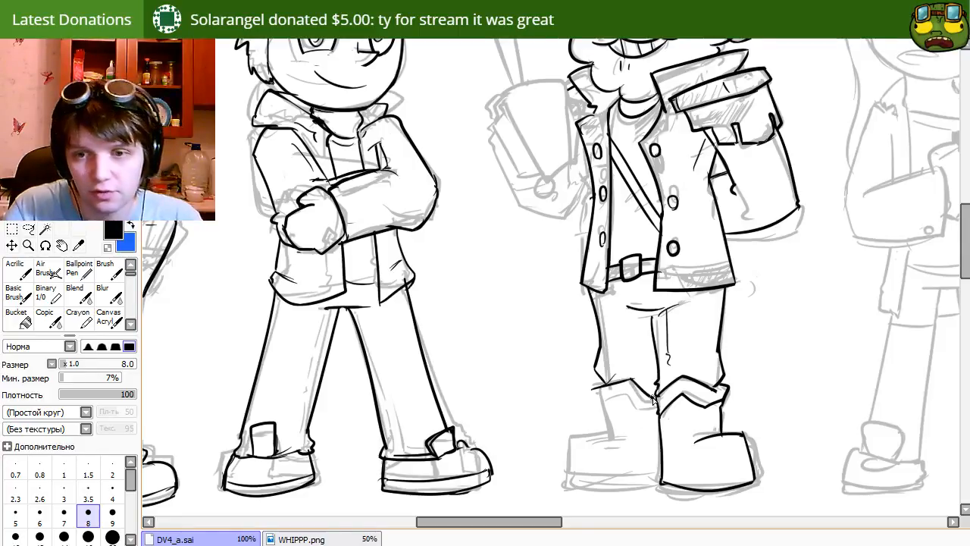
pyautogui.moveTo(654, 397)
pyautogui.mouseDown()
pyautogui.moveTo(598, 406)
pyautogui.moveTo(651, 392)
pyautogui.mouseUp()
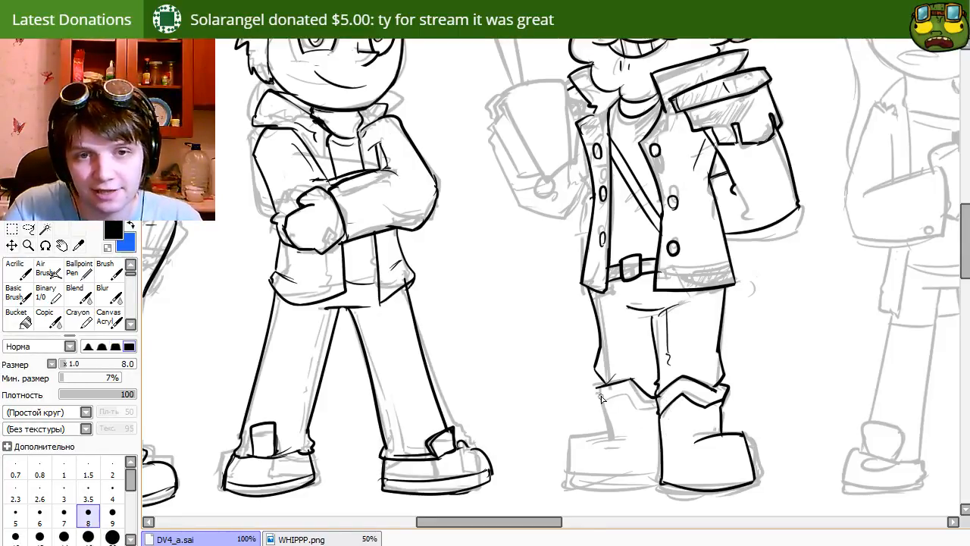
# Ink the far boot's cuff, shaft, toe and bottom edge, redrawing the bottom stroke until it meets the near boot.
pyautogui.hotkey('ctrl', 'z')
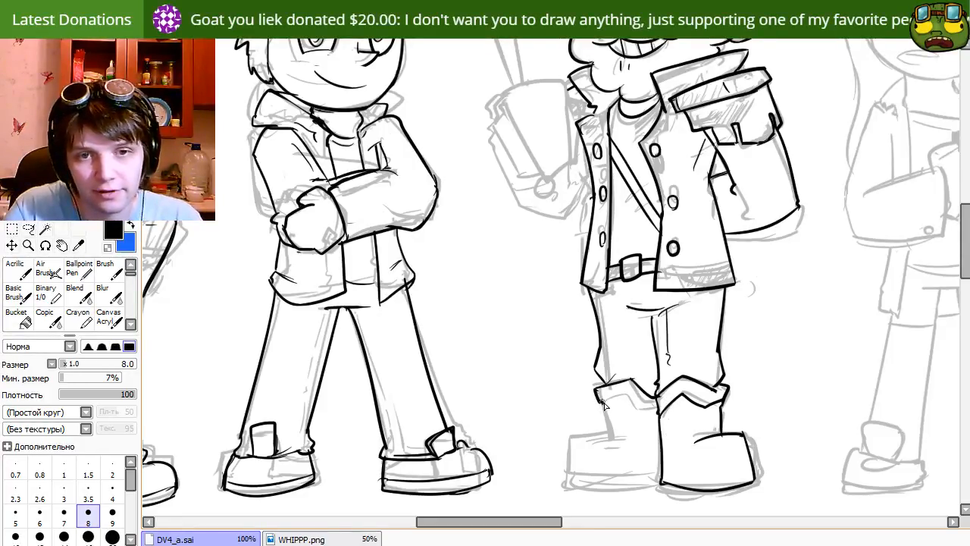
pyautogui.moveTo(641, 406); pyautogui.dragTo(639, 398)
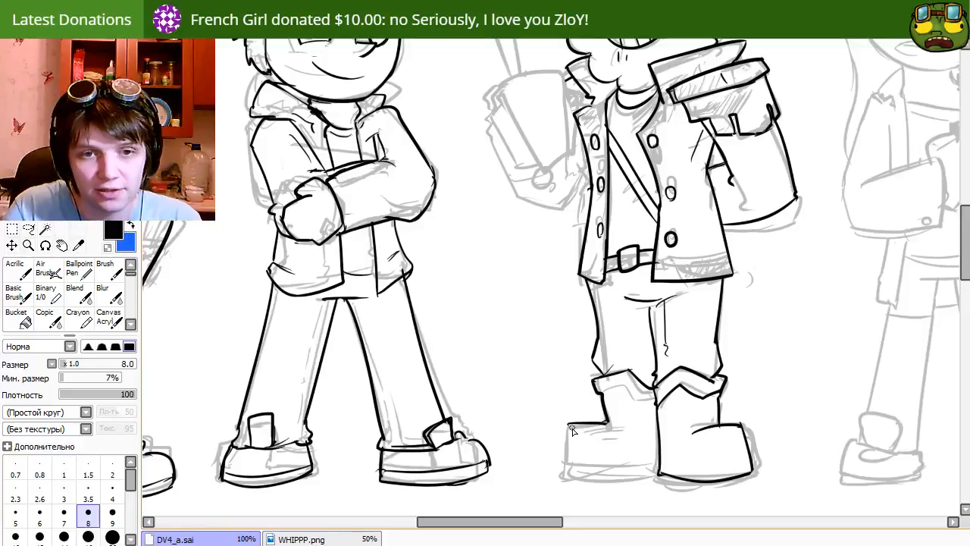
pyautogui.moveTo(565, 474); pyautogui.dragTo(657, 473)
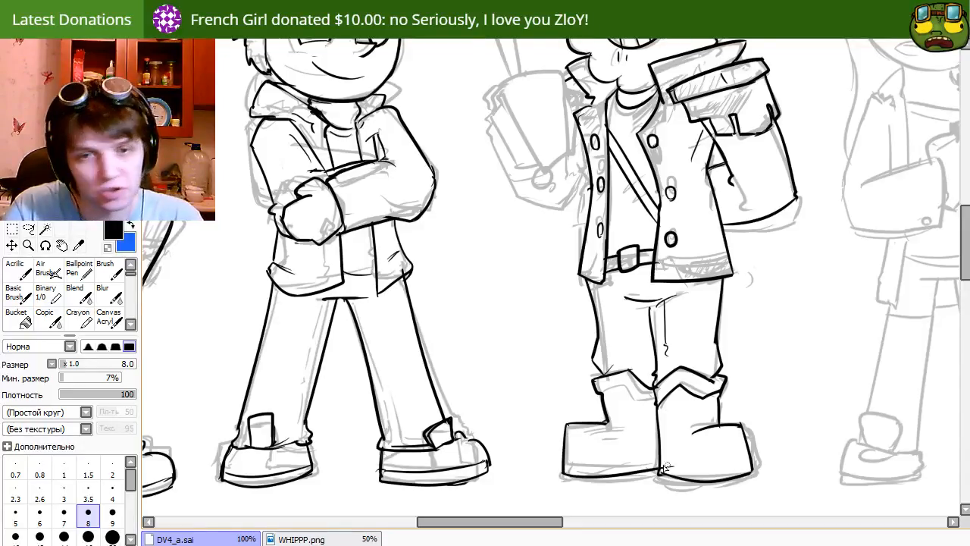
pyautogui.hotkey('ctrl', 'z')
pyautogui.moveTo(565, 475); pyautogui.dragTo(658, 472)
pyautogui.hotkey('ctrl', 'z')
pyautogui.moveTo(565, 475)
pyautogui.mouseDown()
pyautogui.moveTo(618, 478)
pyautogui.moveTo(663, 436)
pyautogui.moveTo(565, 481)
pyautogui.moveTo(546, 473)
pyautogui.moveTo(675, 465)
pyautogui.moveTo(675, 476)
pyautogui.moveTo(693, 439)
pyautogui.moveTo(664, 426)
pyautogui.moveTo(658, 468)
pyautogui.moveTo(746, 465)
pyautogui.moveTo(741, 455)
pyautogui.moveTo(668, 468)
pyautogui.moveTo(753, 469)
pyautogui.mouseUp()
# Ink a curved sole line just above the near boot's bottom edge, replacing the earlier attempts.
pyautogui.press('e')
pyautogui.press('n')
pyautogui.hotkey('ctrl', 'z')
pyautogui.hotkey('ctrl', 'z')
pyautogui.moveTo(662, 475); pyautogui.dragTo(752, 471)
pyautogui.hotkey('ctrl', 'z')
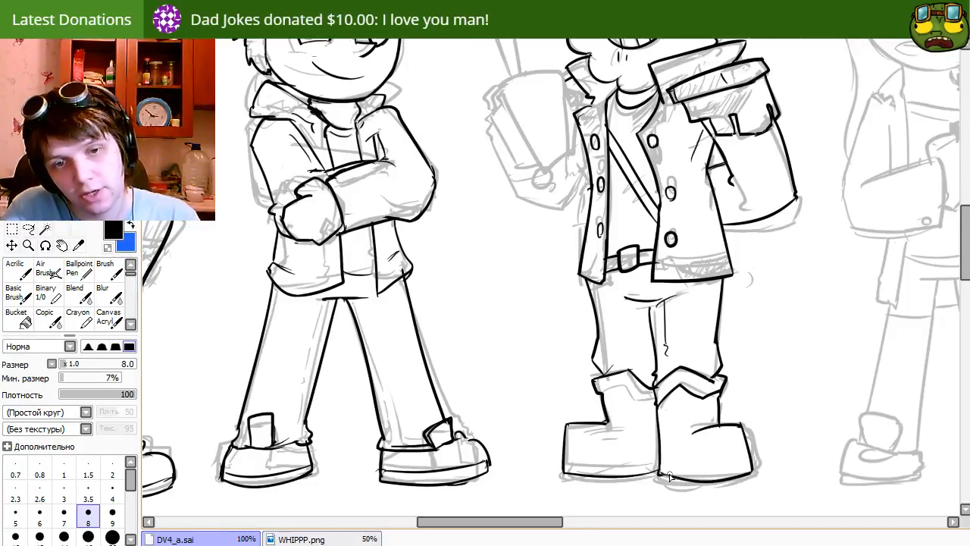
pyautogui.moveTo(660, 474); pyautogui.dragTo(750, 471)
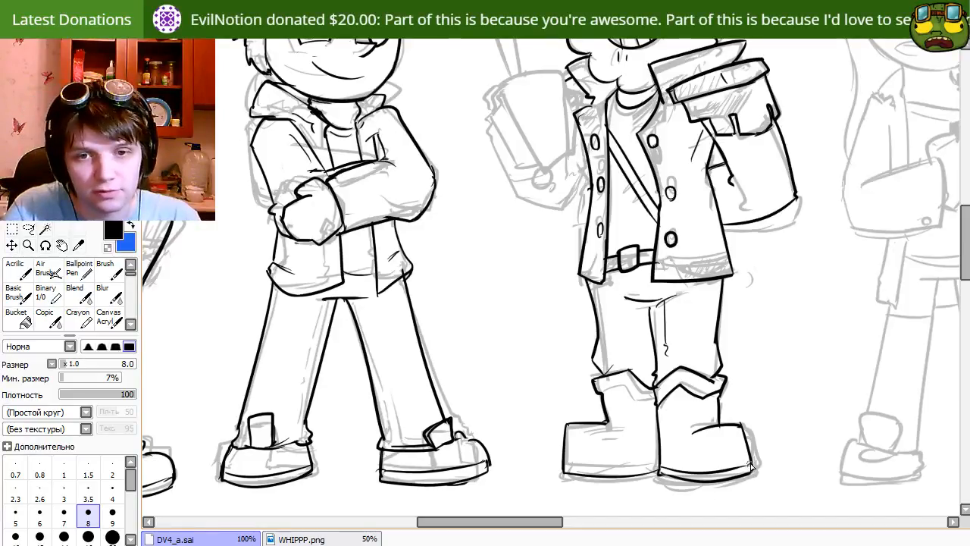
# Ink the sole line across the far boot, redrawing the stroke until it follows the bottom edge.
pyautogui.moveTo(565, 465); pyautogui.dragTo(659, 467)
pyautogui.hotkey('ctrl', 'z')
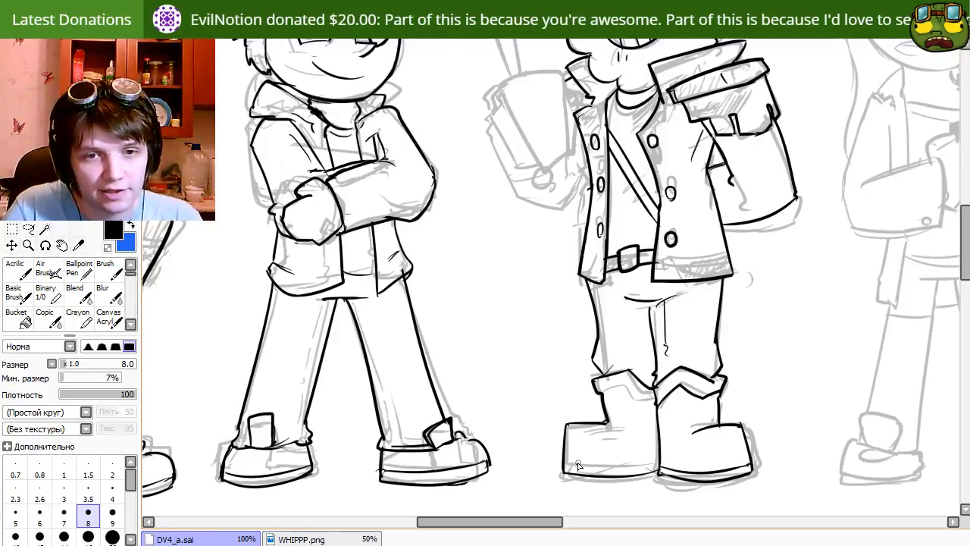
pyautogui.moveTo(567, 464); pyautogui.dragTo(659, 465)
pyautogui.hotkey('ctrl', 'z')
pyautogui.moveTo(566, 465); pyautogui.dragTo(658, 466)
# Ink the rounded crown of the hat rising behind the brim, redrawing the curve until it fits.
pyautogui.moveTo(634, 405)
pyautogui.mouseDown()
pyautogui.moveTo(583, 518)
pyautogui.moveTo(577, 445)
pyautogui.mouseUp()
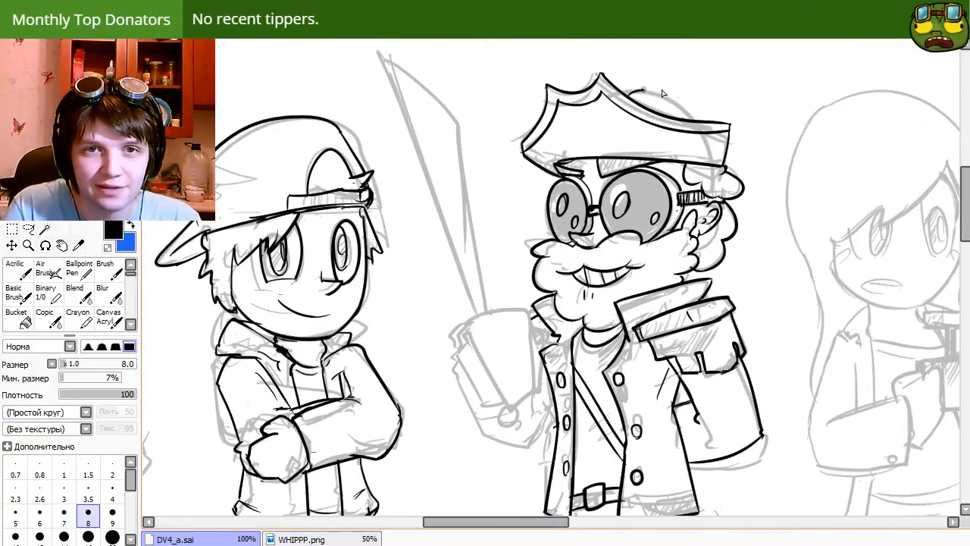
pyautogui.moveTo(662, 94); pyautogui.dragTo(704, 120)
pyautogui.hotkey('ctrl', 'z')
pyautogui.moveTo(621, 93); pyautogui.dragTo(687, 120)
pyautogui.hotkey('ctrl', 'z')
pyautogui.moveTo(624, 91); pyautogui.dragTo(703, 121)
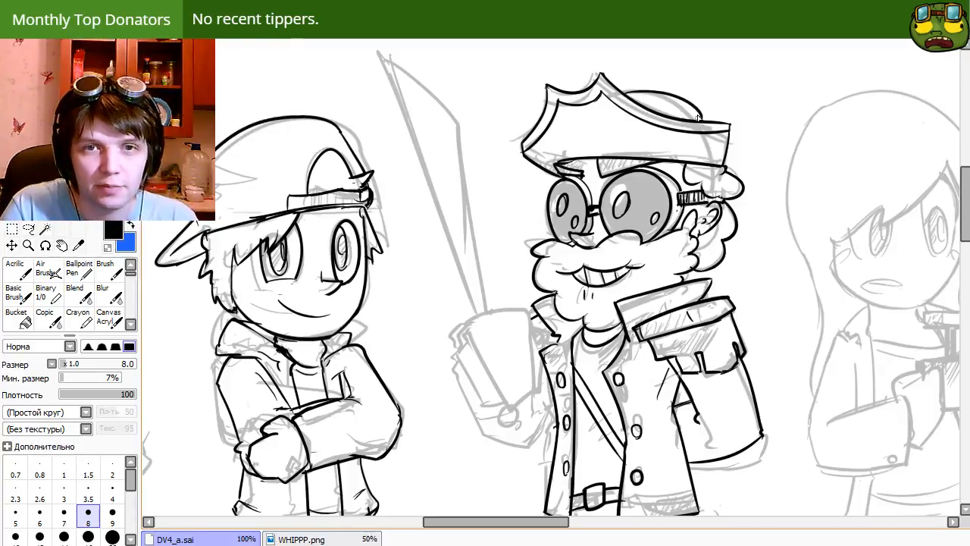
# Check the character's reference skin, and ink the jagged inner lines of the bent arm and the trim lines along the coat hem.
pyautogui.moveTo(560, 282); pyautogui.dragTo(563, 262)
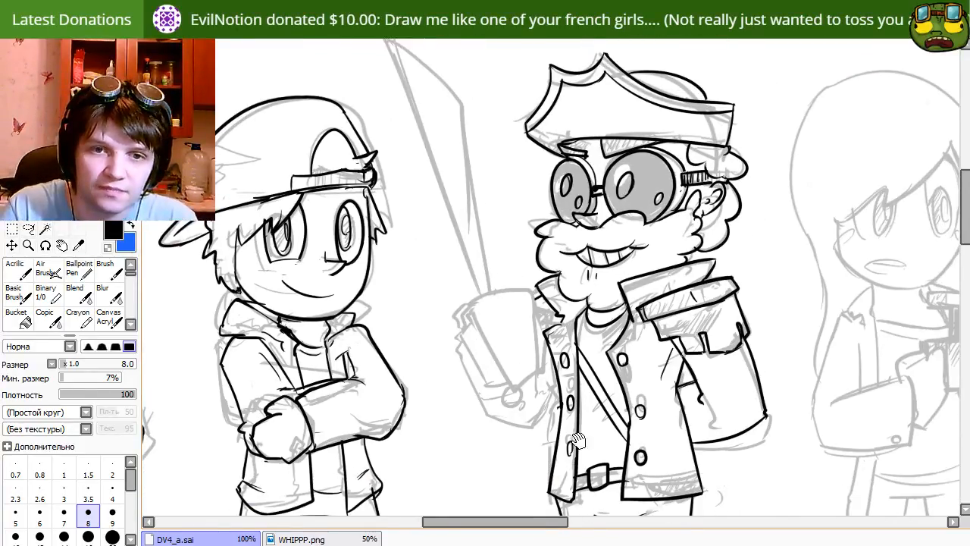
pyautogui.moveTo(577, 440); pyautogui.dragTo(574, 435)
pyautogui.scroll(-10, 505, 310)
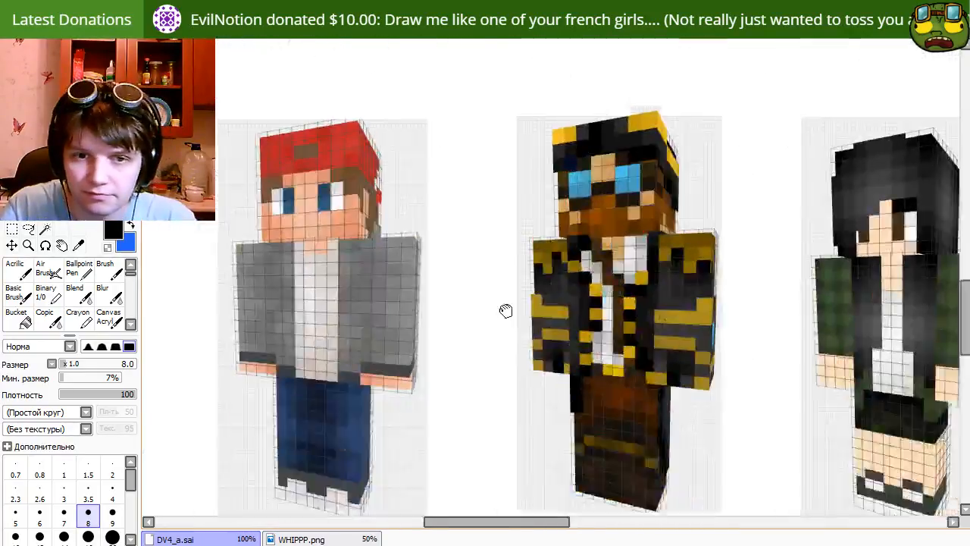
pyautogui.scroll(4, 518, 297)
pyautogui.scroll(5, 517, 297)
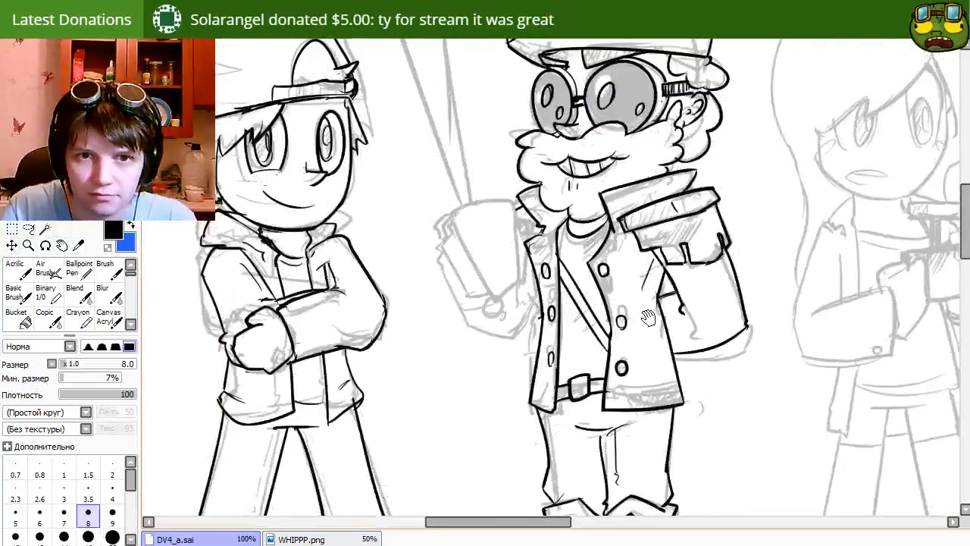
pyautogui.moveTo(715, 329); pyautogui.dragTo(730, 338)
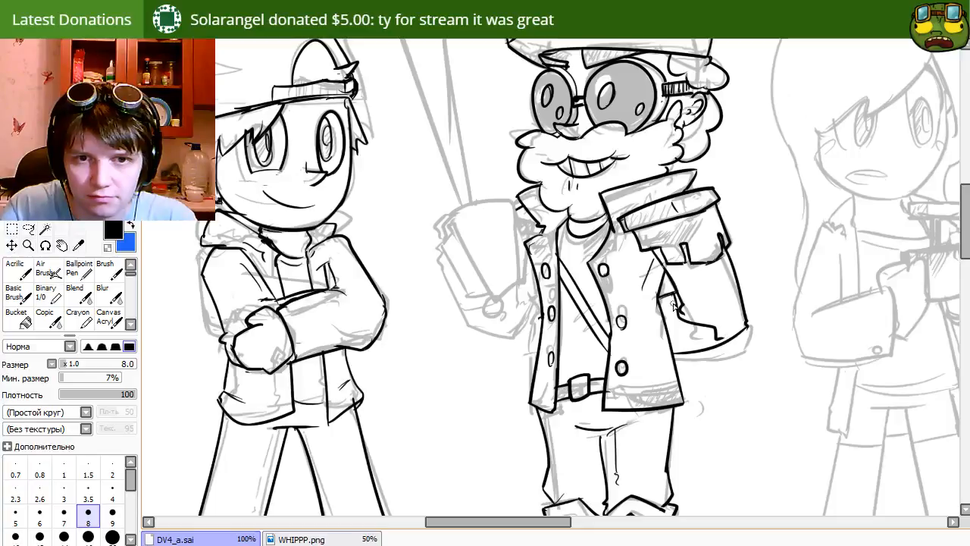
pyautogui.moveTo(668, 295); pyautogui.dragTo(671, 311)
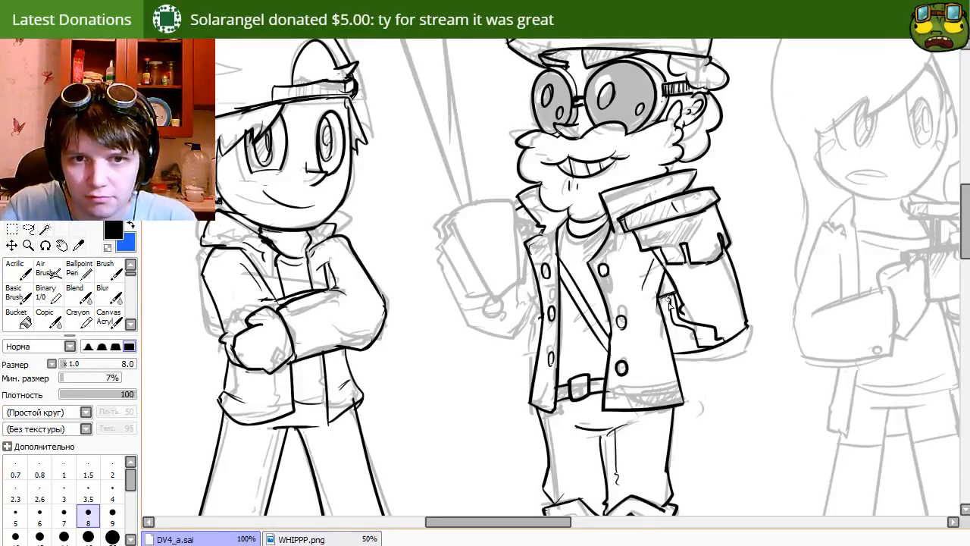
pyautogui.moveTo(605, 402); pyautogui.dragTo(688, 388)
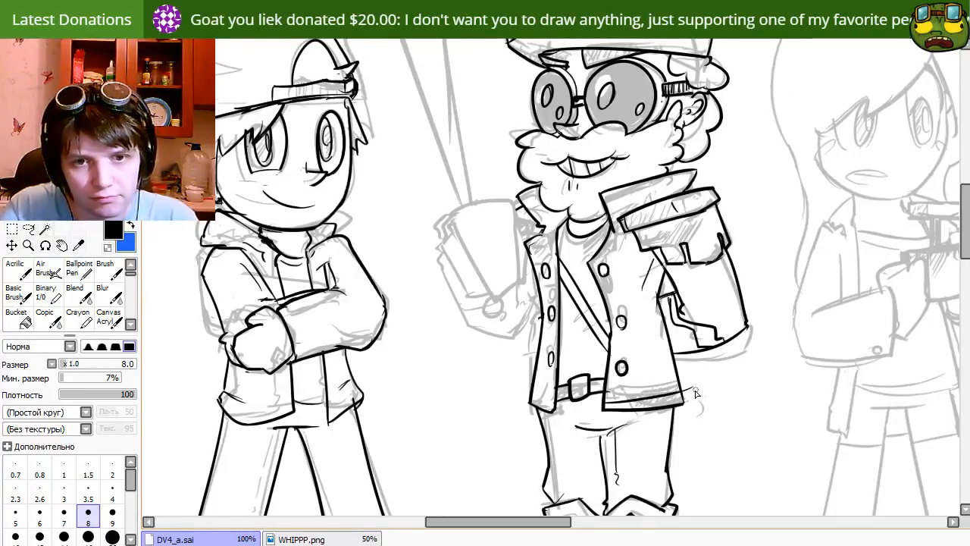
pyautogui.moveTo(561, 414); pyautogui.dragTo(534, 399)
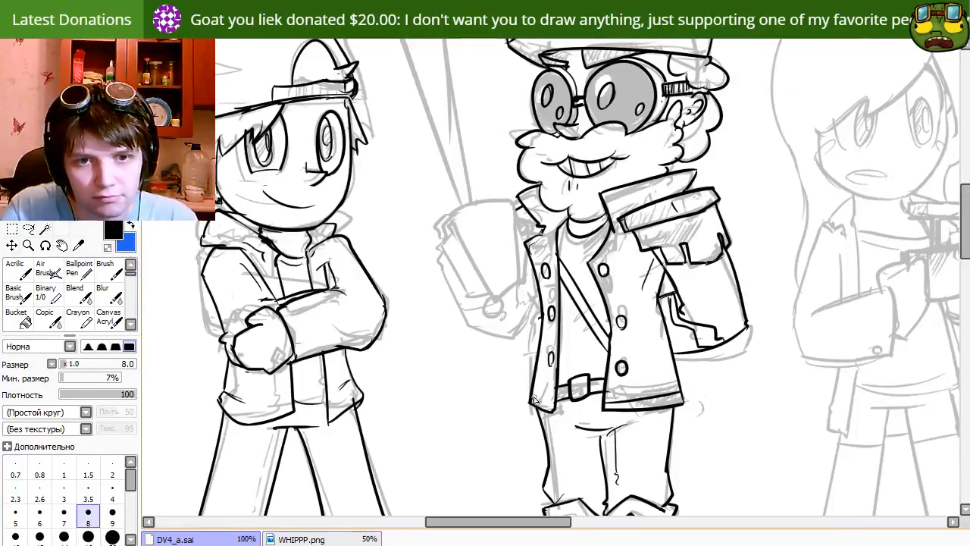
# Ink the short edge below the collar on the sword-arm side and erase the stray ink beside it.
pyautogui.moveTo(450, 351); pyautogui.dragTo(548, 427)
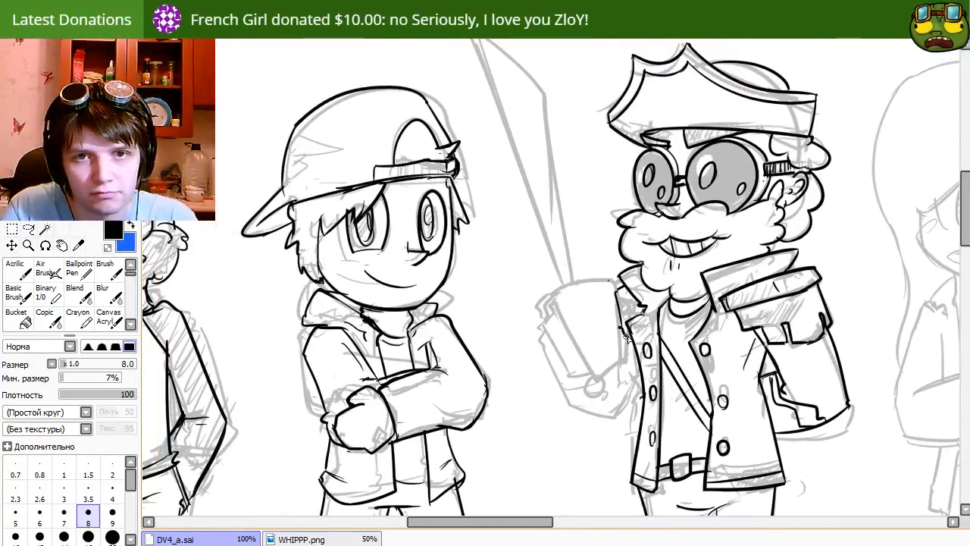
pyautogui.press('e')
pyautogui.moveTo(624, 335); pyautogui.dragTo(614, 337)
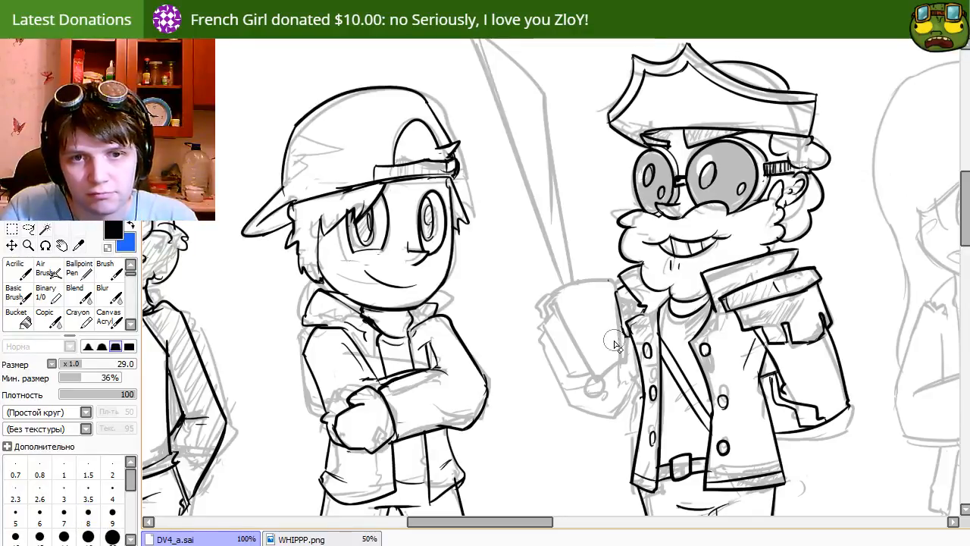
pyautogui.press('n')
pyautogui.moveTo(515, 335); pyautogui.dragTo(506, 333)
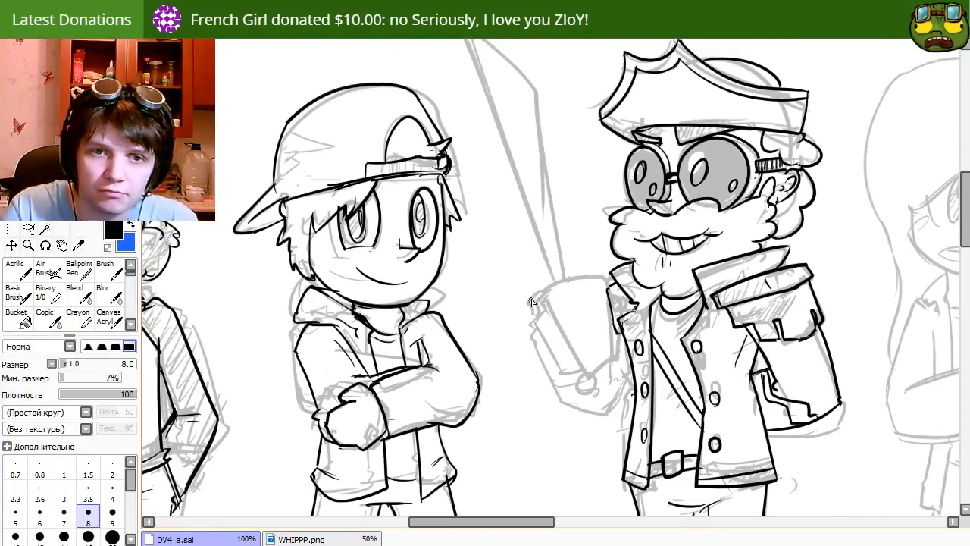
# Ink the fan-shaped guard of the raised sword and the small round knob at its lower tip.
pyautogui.moveTo(530, 300)
pyautogui.mouseDown()
pyautogui.moveTo(609, 279)
pyautogui.moveTo(611, 382)
pyautogui.mouseUp()
pyautogui.moveTo(555, 332)
pyautogui.mouseDown()
pyautogui.moveTo(589, 386)
pyautogui.moveTo(613, 380)
pyautogui.moveTo(605, 371)
pyautogui.mouseUp()
pyautogui.press('e')
pyautogui.press('n')
pyautogui.hotkey('ctrl', 'z')
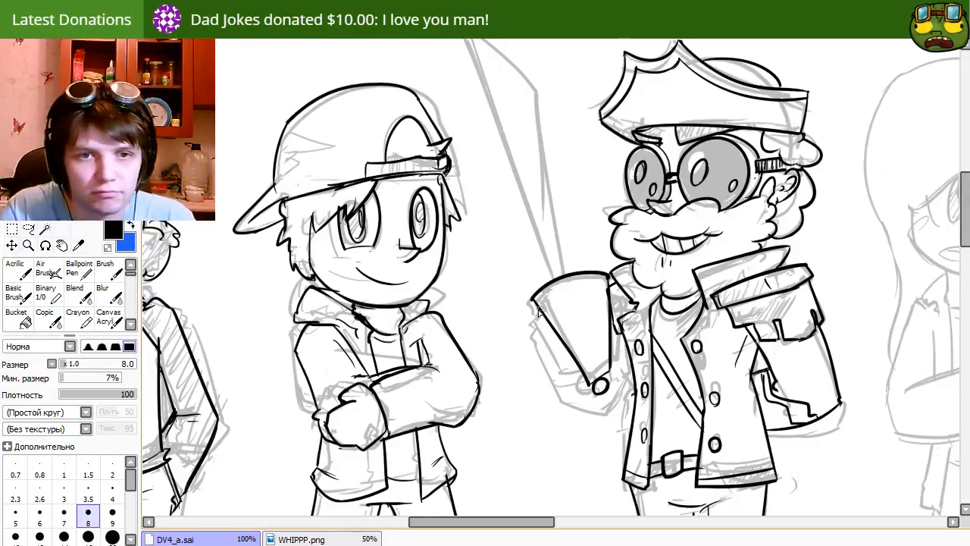
# Ink the notched corner and the narrow band along the outer slanted side of the sword guard.
pyautogui.moveTo(529, 303); pyautogui.dragTo(537, 312)
pyautogui.moveTo(573, 404); pyautogui.dragTo(577, 399)
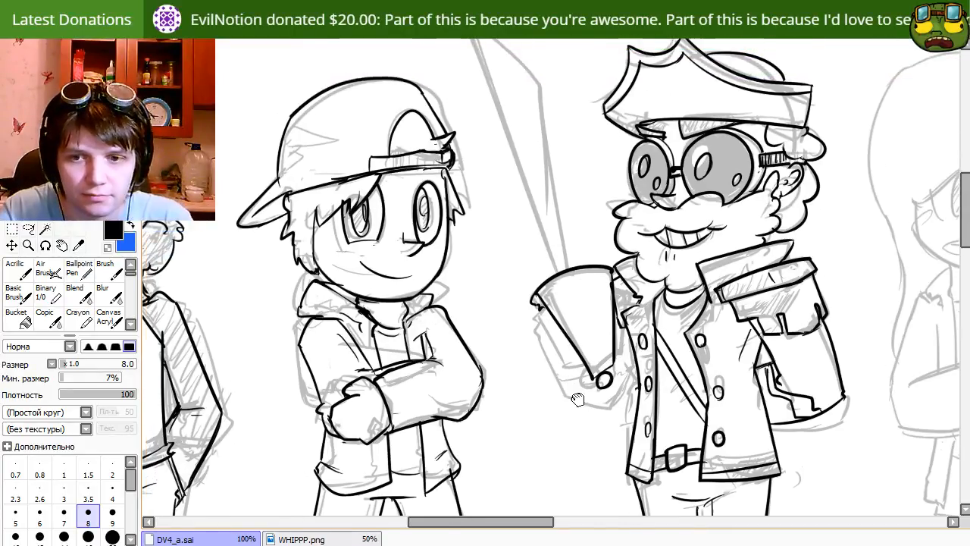
pyautogui.moveTo(540, 359); pyautogui.dragTo(567, 402)
pyautogui.moveTo(552, 369); pyautogui.dragTo(607, 421)
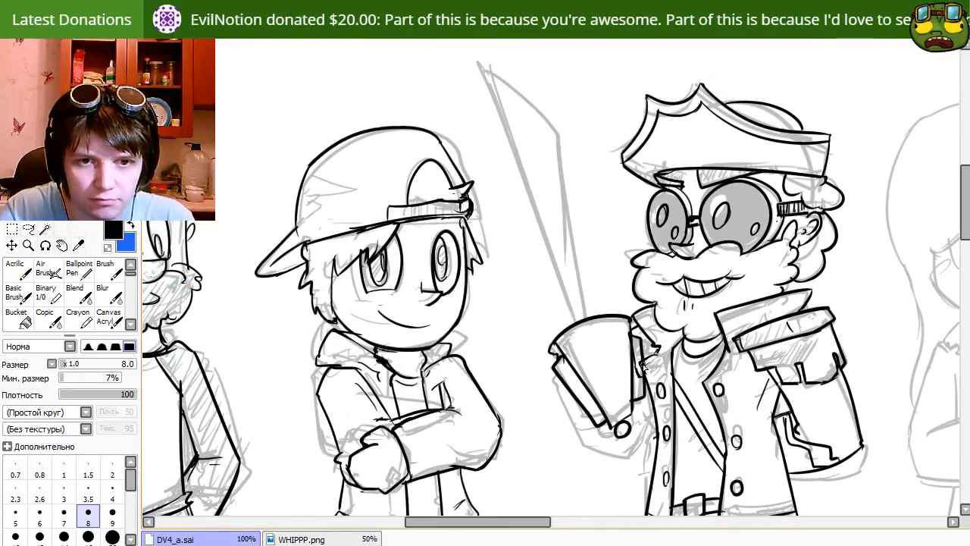
# Redraw the sword guard's vertical side nearest the coat and clean up the narrow band beside it.
pyautogui.press('e')
pyautogui.moveTo(642, 370)
pyautogui.mouseDown()
pyautogui.moveTo(636, 338)
pyautogui.moveTo(631, 404)
pyautogui.mouseUp()
pyautogui.press('n')
pyautogui.hotkey('ctrl', 'z')
pyautogui.moveTo(631, 319); pyautogui.dragTo(626, 413)
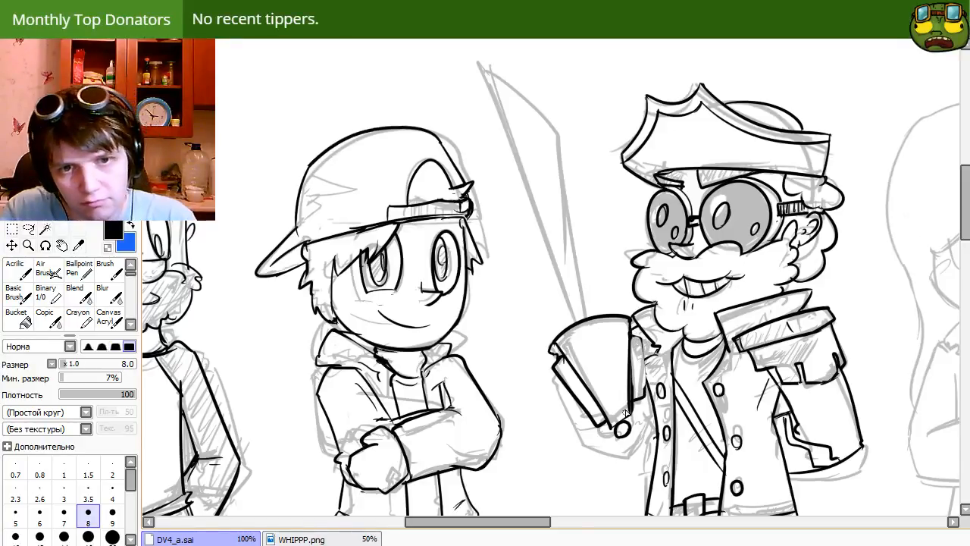
pyautogui.press('e')
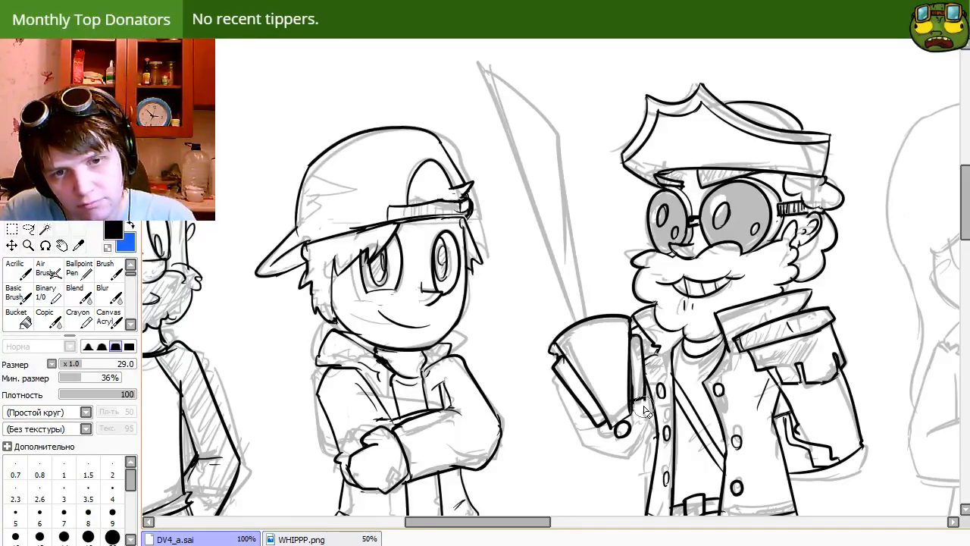
pyautogui.press('n')
# Clean up and redraw the upper outer corner of the sword guard where the arc meets the slanted band.
pyautogui.moveTo(578, 453); pyautogui.dragTo(556, 435)
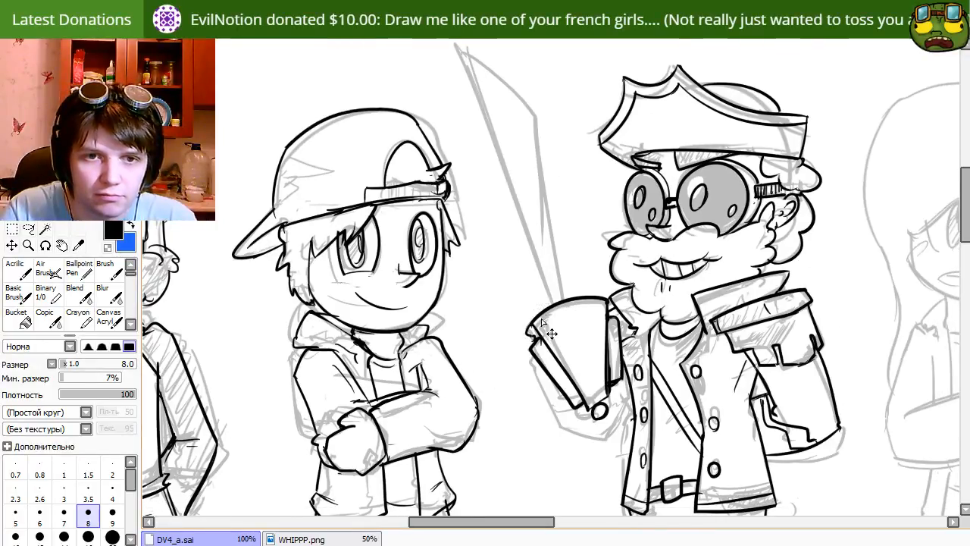
pyautogui.press('e')
pyautogui.press('n')
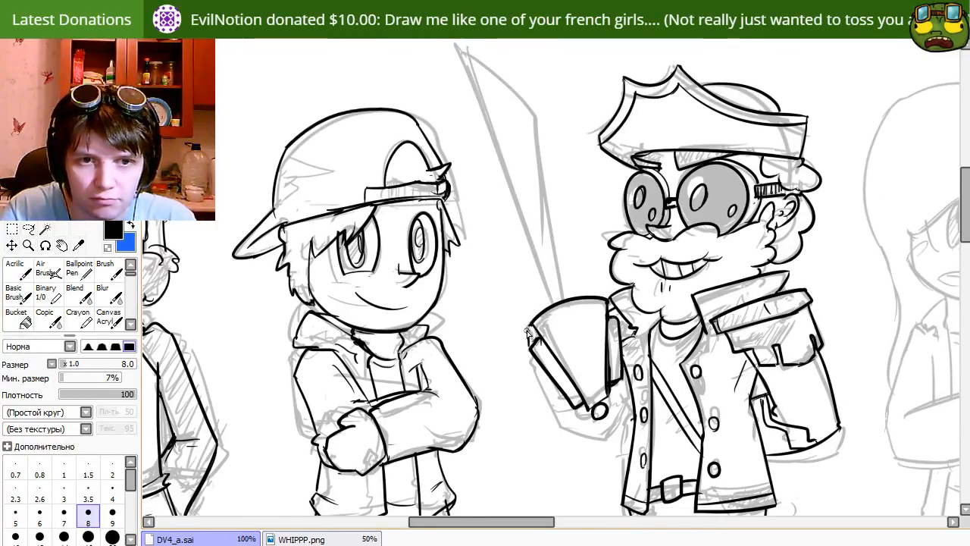
pyautogui.hotkey('ctrl', 'z')
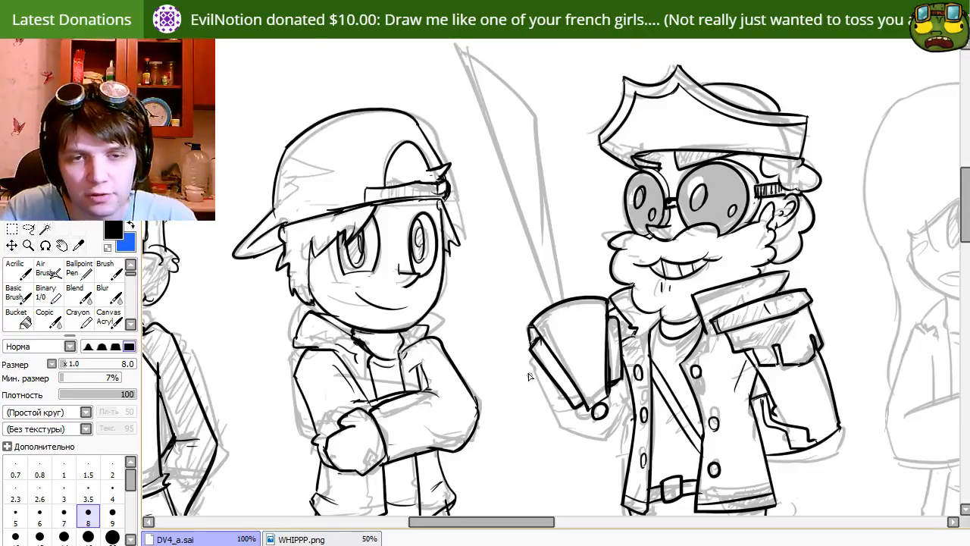
pyautogui.moveTo(529, 375)
pyautogui.mouseDown()
pyautogui.moveTo(482, 356)
pyautogui.moveTo(506, 488)
pyautogui.mouseUp()
pyautogui.moveTo(480, 190); pyautogui.dragTo(564, 445)
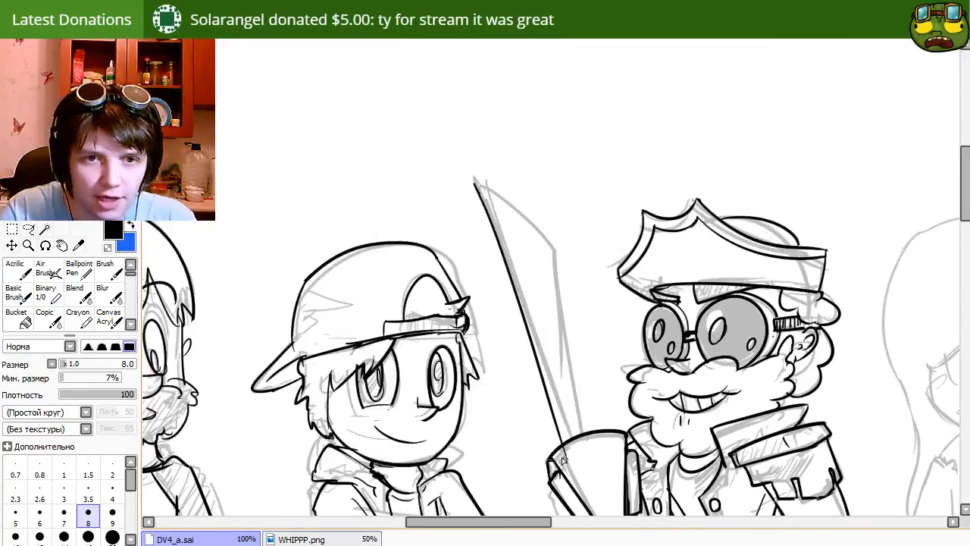
pyautogui.hotkey('ctrl', 'z')
pyautogui.moveTo(462, 185); pyautogui.dragTo(570, 442)
pyautogui.hotkey('ctrl', 'z')
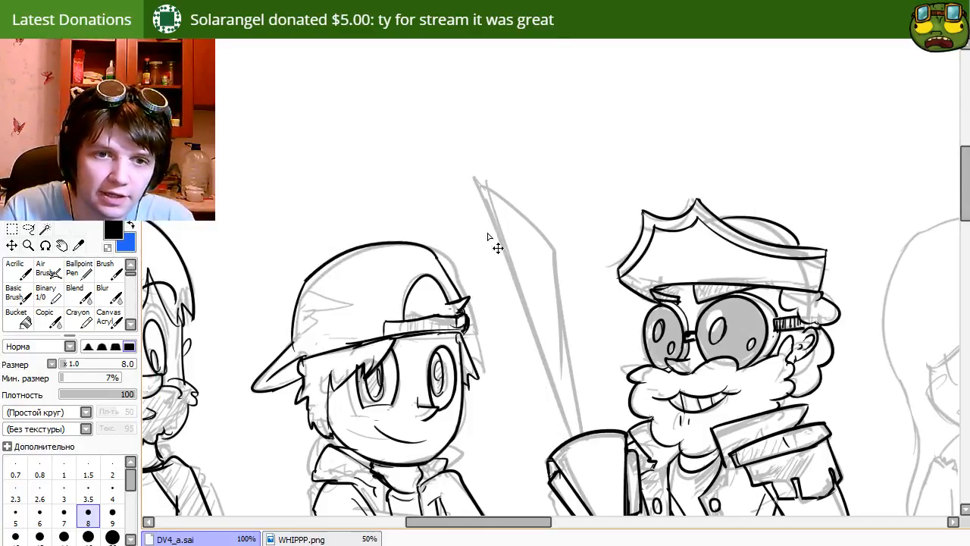
pyautogui.hotkey('ctrl', 'y')
pyautogui.hotkey('ctrl', 'z')
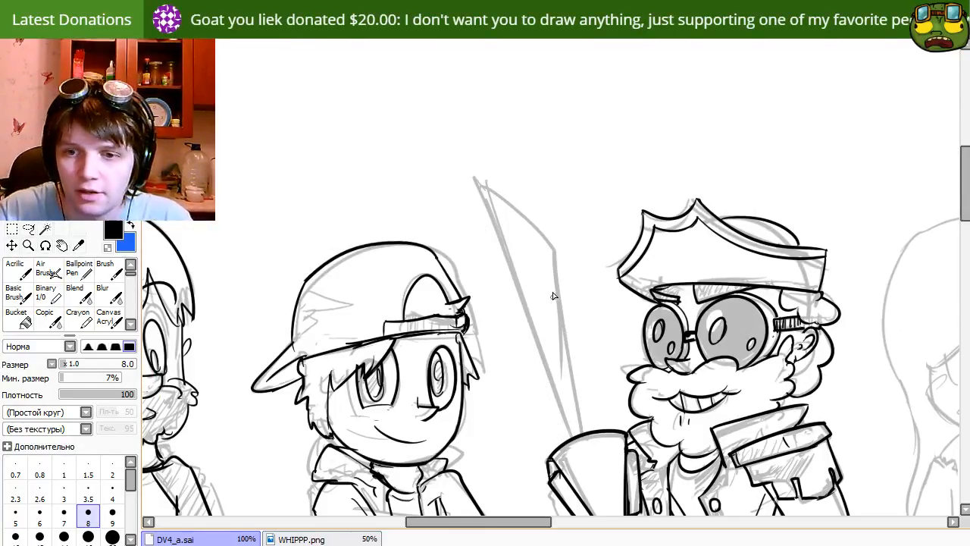
pyautogui.moveTo(588, 395); pyautogui.dragTo(563, 344)
pyautogui.moveTo(439, 135); pyautogui.dragTo(538, 352)
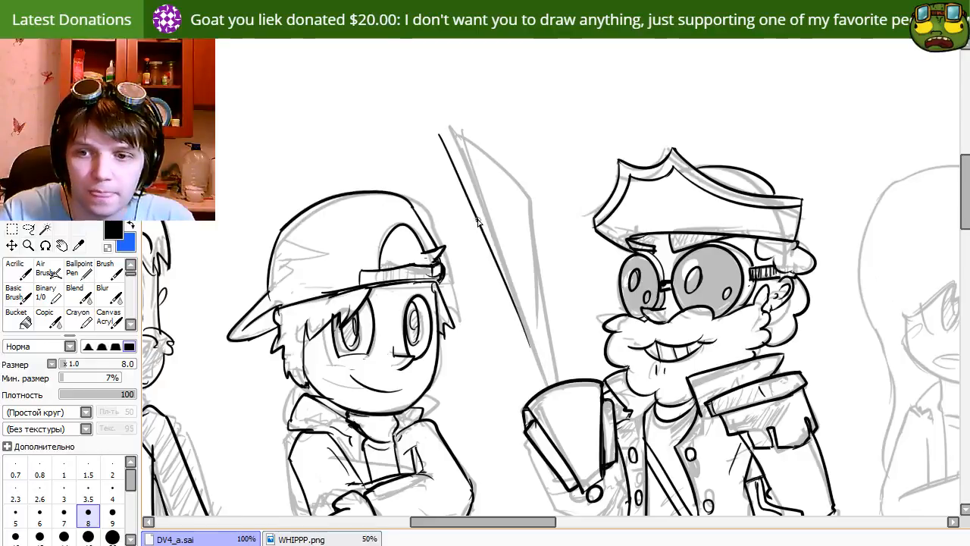
pyautogui.hotkey('ctrl', 'z')
pyautogui.moveTo(445, 144); pyautogui.dragTo(564, 394)
pyautogui.hotkey('ctrl', 'z')
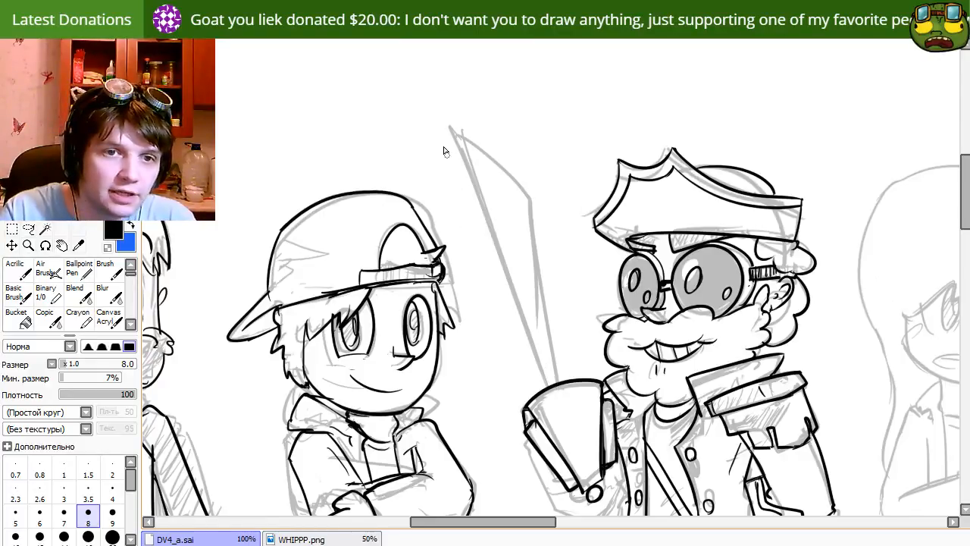
# Ink the sword blade's long straight edge from the tip to the guard and erase the overlap inside the guard.
pyautogui.moveTo(438, 133); pyautogui.dragTo(539, 392)
pyautogui.press('e')
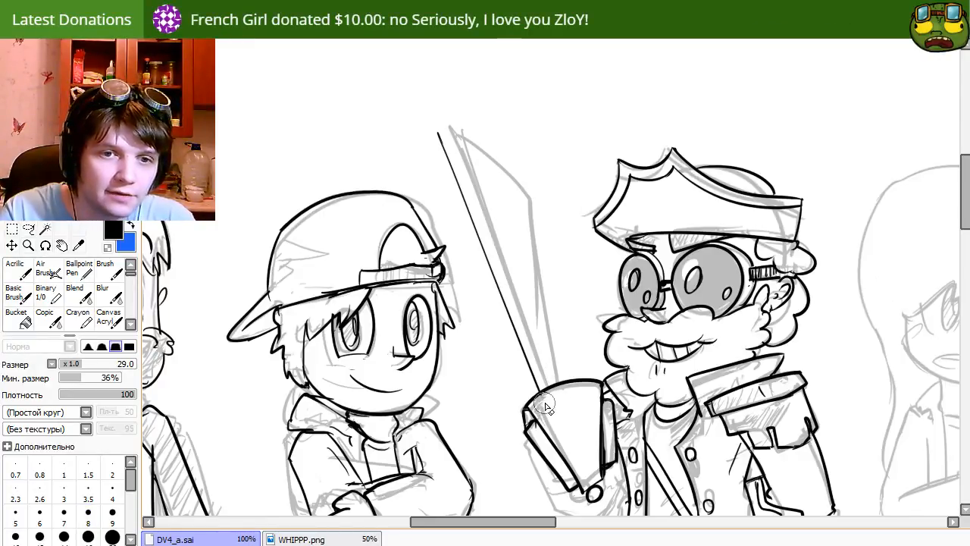
pyautogui.press('n')
# Ink the blade's curved tip edge and its back edge down to the guard, redrawing strokes and erasing the overshoot.
pyautogui.moveTo(438, 130)
pyautogui.mouseDown()
pyautogui.moveTo(515, 177)
pyautogui.moveTo(561, 366)
pyautogui.mouseUp()
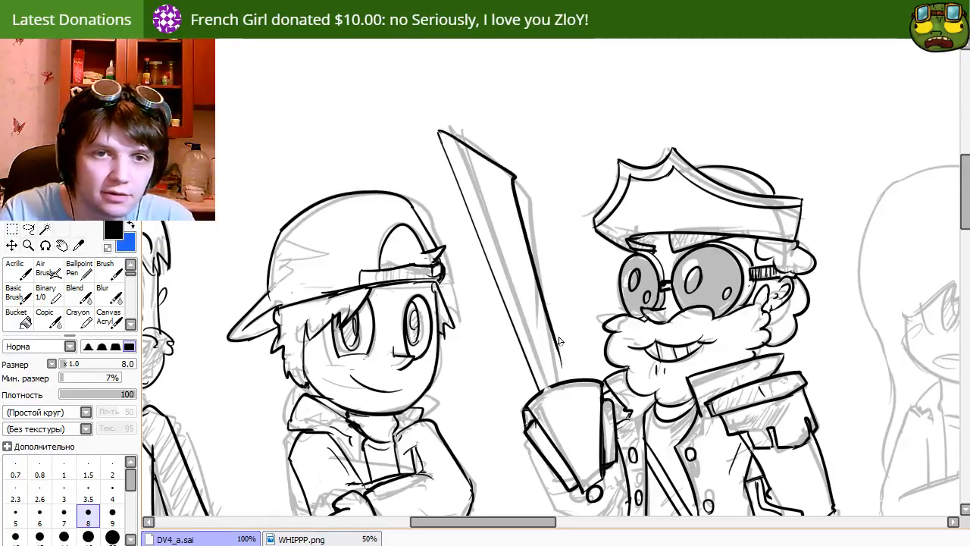
pyautogui.hotkey('ctrl', 'z')
pyautogui.moveTo(438, 132)
pyautogui.mouseDown()
pyautogui.moveTo(527, 205)
pyautogui.moveTo(552, 343)
pyautogui.mouseUp()
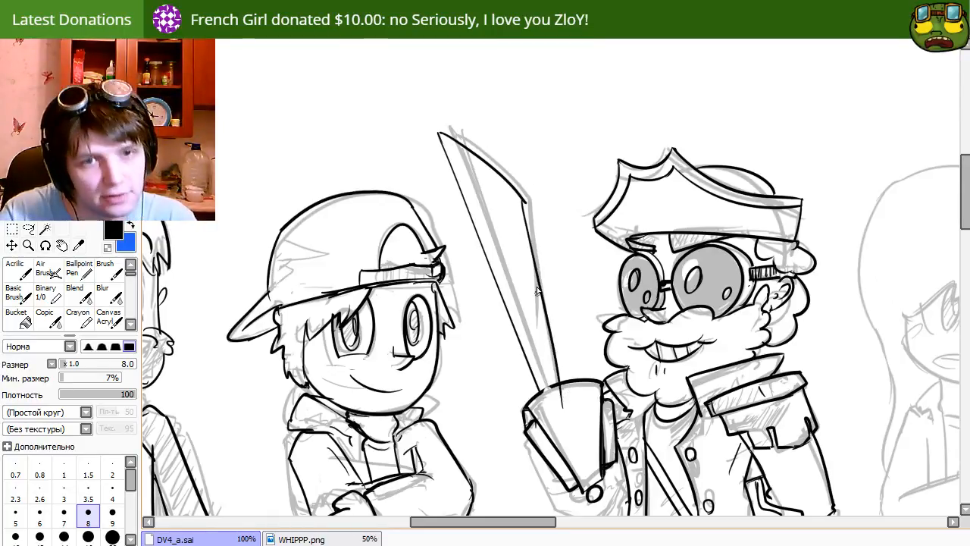
pyautogui.hotkey('ctrl', 'z')
pyautogui.moveTo(525, 205)
pyautogui.mouseDown()
pyautogui.moveTo(561, 380)
pyautogui.moveTo(545, 395)
pyautogui.mouseUp()
pyautogui.press('e')
pyautogui.press('n')
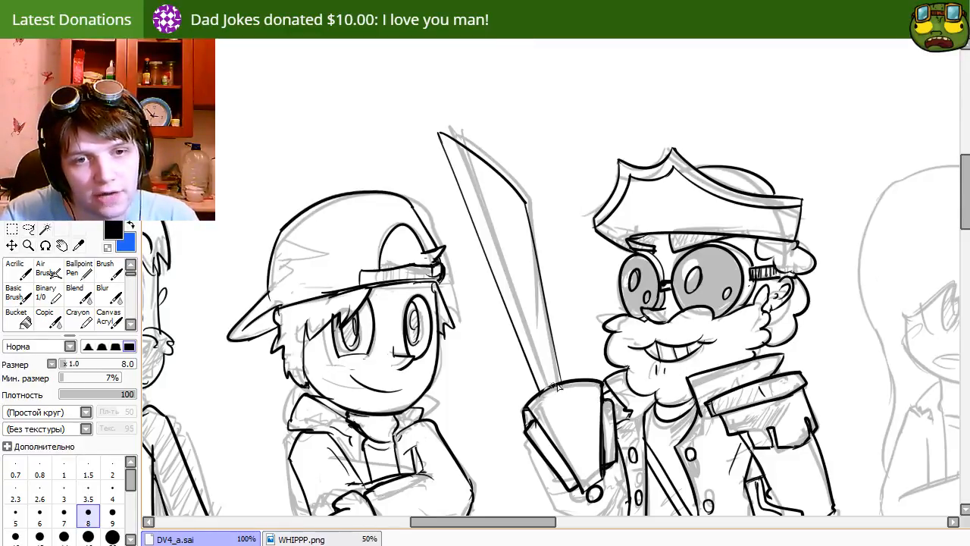
# Ink the outline of the hand gripping the sword along its outer side and underside beneath the guard, redoing strokes as needed.
pyautogui.moveTo(526, 436)
pyautogui.mouseDown()
pyautogui.moveTo(498, 281)
pyautogui.moveTo(533, 327)
pyautogui.mouseUp()
pyautogui.press('e')
pyautogui.press('n')
pyautogui.moveTo(499, 274); pyautogui.dragTo(549, 333)
pyautogui.press('e')
pyautogui.press('n')
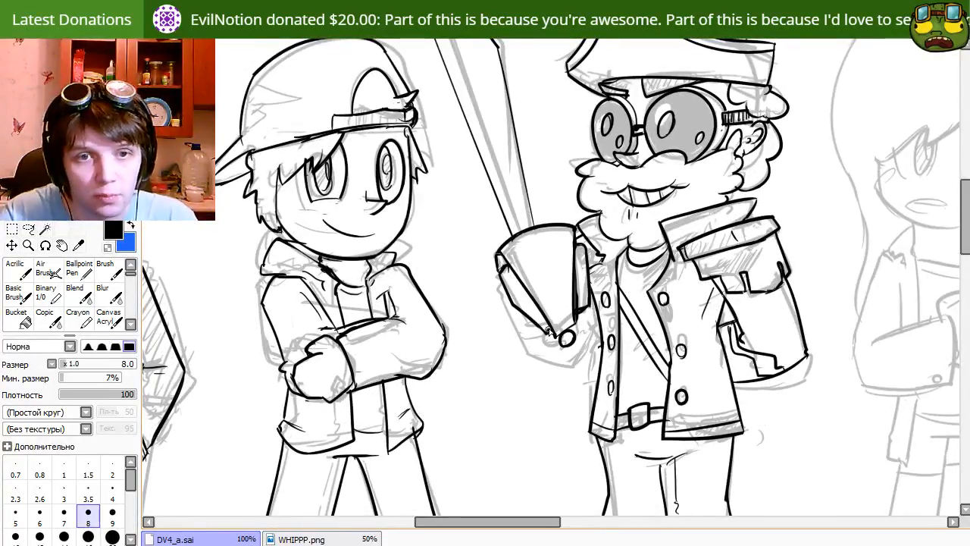
pyautogui.moveTo(504, 291); pyautogui.dragTo(547, 335)
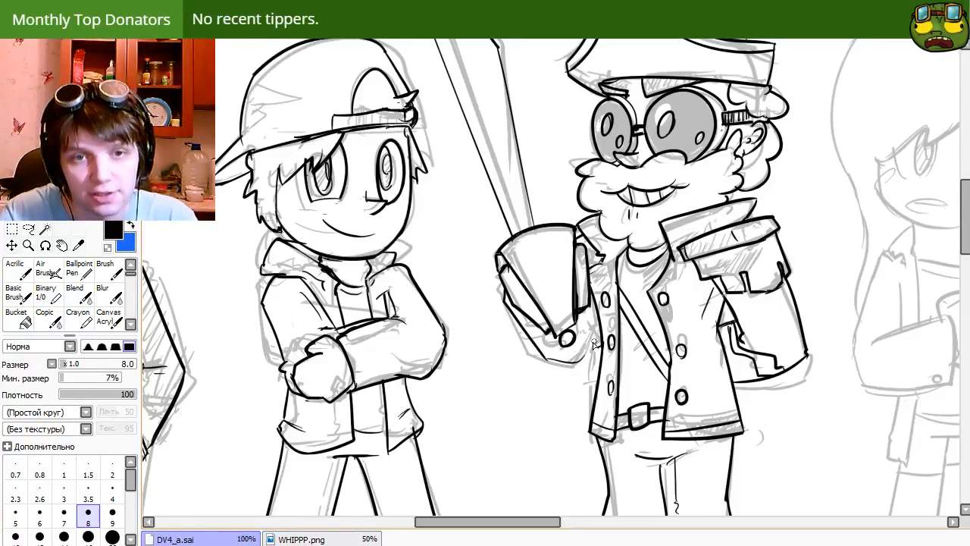
pyautogui.hotkey('ctrl', 'z')
pyautogui.moveTo(547, 358)
pyautogui.mouseDown()
pyautogui.moveTo(569, 367)
pyautogui.moveTo(591, 343)
pyautogui.mouseUp()
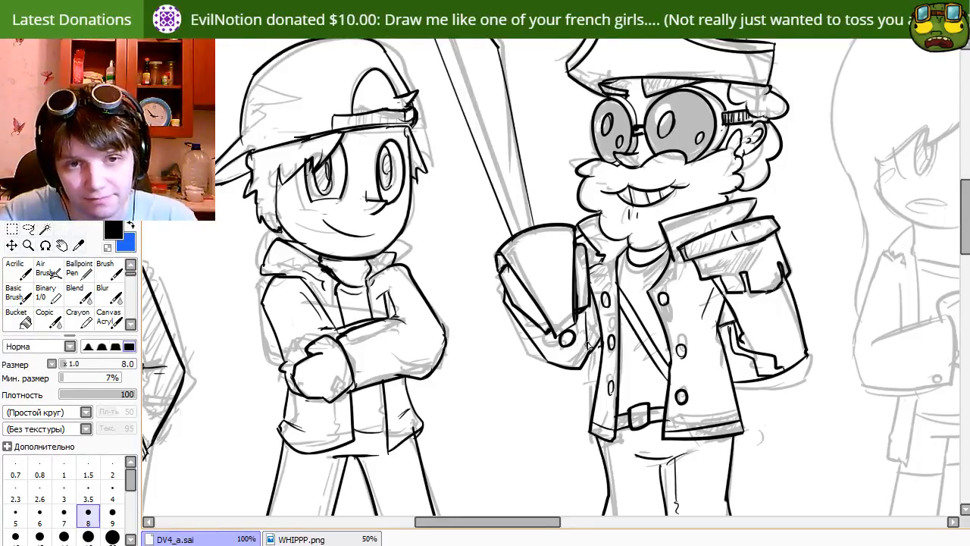
# Ink a second crease line with a wavy end beside the central seam of the bearded character's trousers.
pyautogui.moveTo(640, 441); pyautogui.dragTo(567, 280)
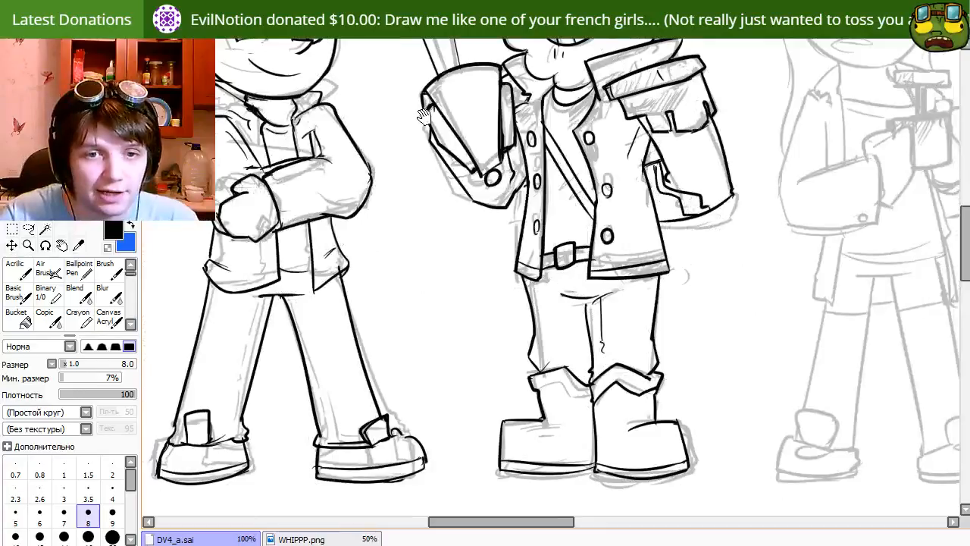
pyautogui.moveTo(540, 83)
pyautogui.mouseDown()
pyautogui.moveTo(559, 287)
pyautogui.moveTo(433, 50)
pyautogui.mouseUp()
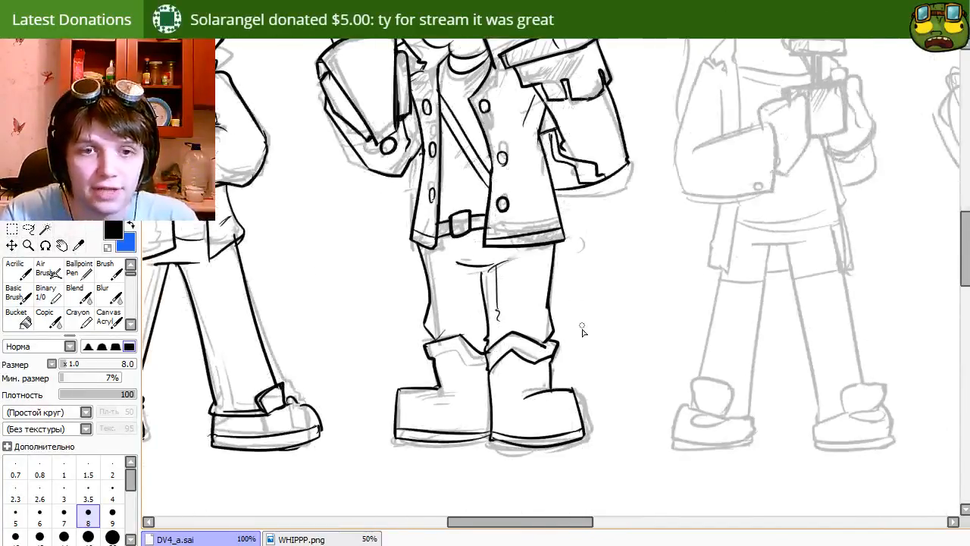
pyautogui.press('e')
pyautogui.press('n')
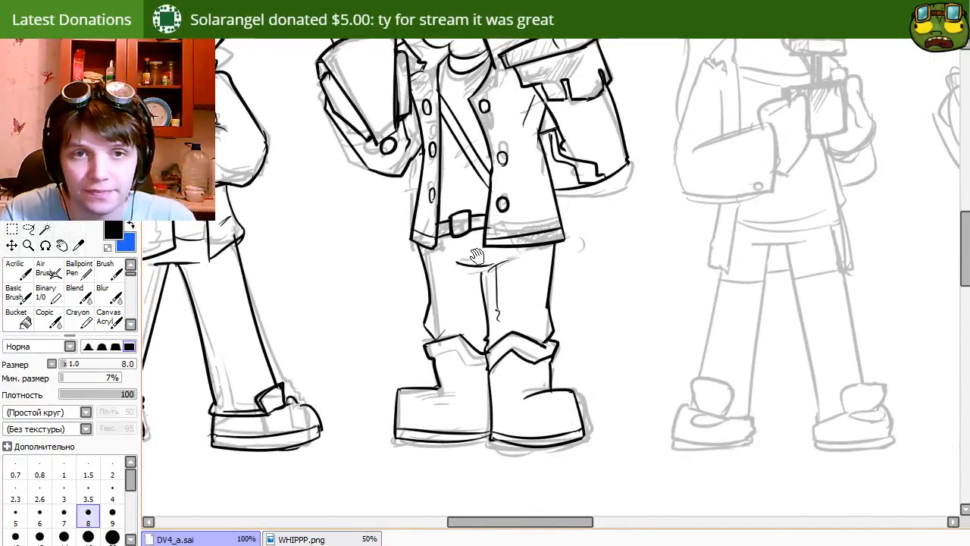
pyautogui.moveTo(482, 282); pyautogui.dragTo(547, 341)
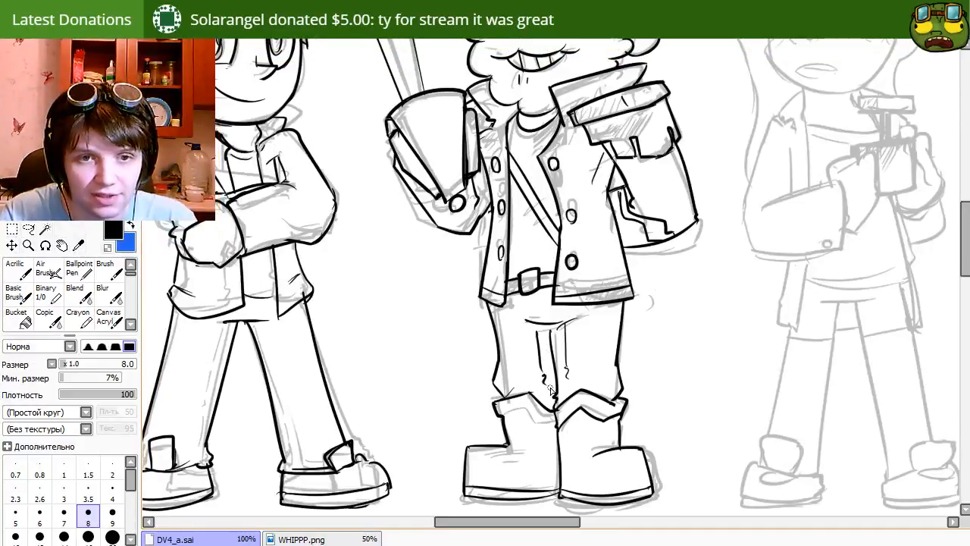
pyautogui.moveTo(550, 391); pyautogui.dragTo(649, 120)
pyautogui.moveTo(524, 311); pyautogui.dragTo(498, 195)
pyautogui.moveTo(570, 208); pyautogui.dragTo(580, 394)
pyautogui.moveTo(570, 216); pyautogui.dragTo(583, 362)
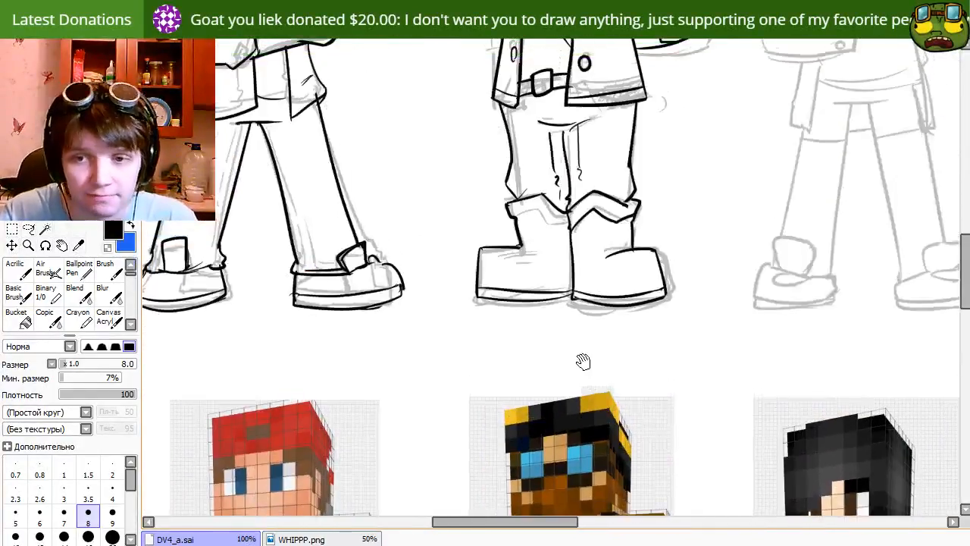
pyautogui.moveTo(602, 321); pyautogui.dragTo(643, 404)
pyautogui.moveTo(671, 82); pyautogui.dragTo(661, 182)
pyautogui.moveTo(623, 329); pyautogui.dragTo(632, 362)
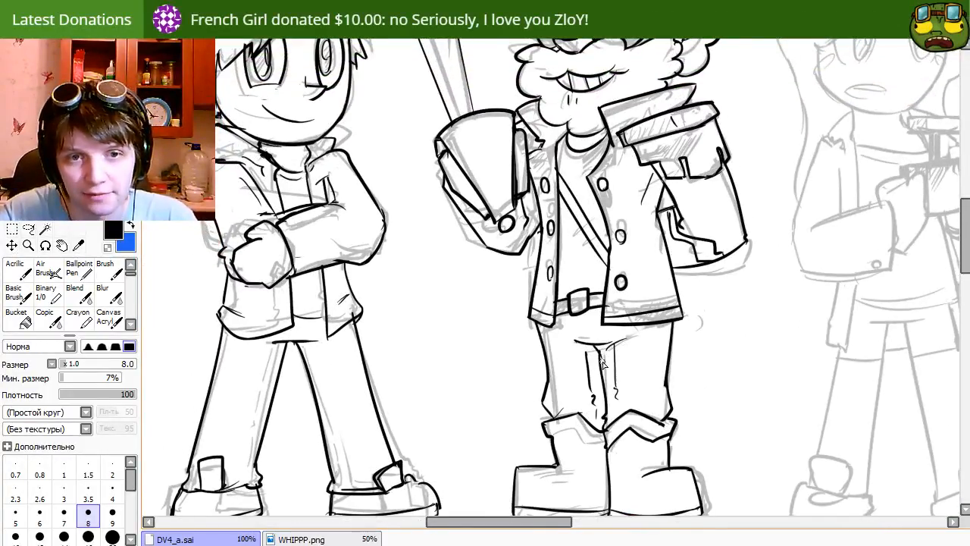
pyautogui.moveTo(609, 108)
pyautogui.mouseDown()
pyautogui.moveTo(552, 144)
pyautogui.moveTo(537, 176)
pyautogui.mouseUp()
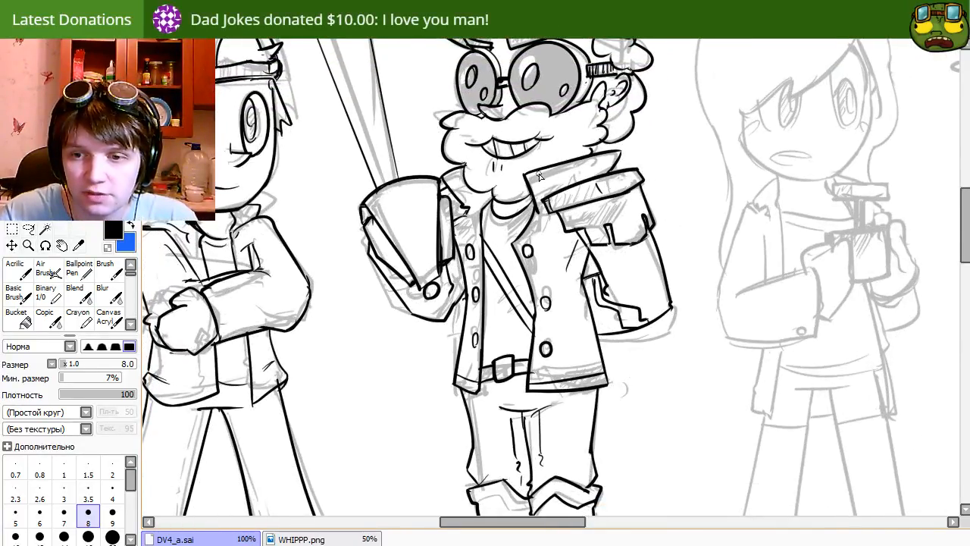
# Touch up the ink at the sword blade's tip and at the outer corner where the curved edge meets the back edge.
pyautogui.moveTo(358, 169)
pyautogui.mouseDown()
pyautogui.moveTo(427, 243)
pyautogui.moveTo(502, 411)
pyautogui.moveTo(473, 343)
pyautogui.mouseUp()
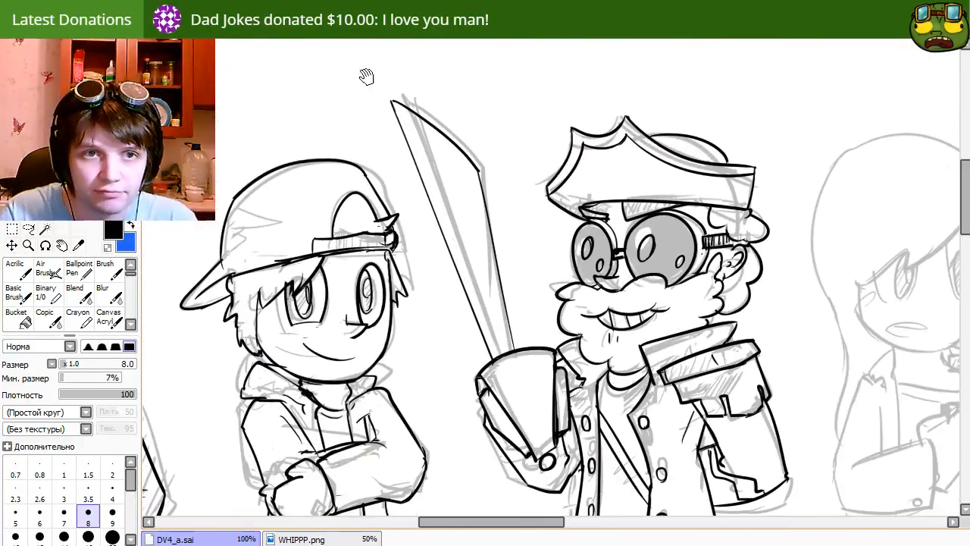
pyautogui.moveTo(396, 112); pyautogui.dragTo(398, 127)
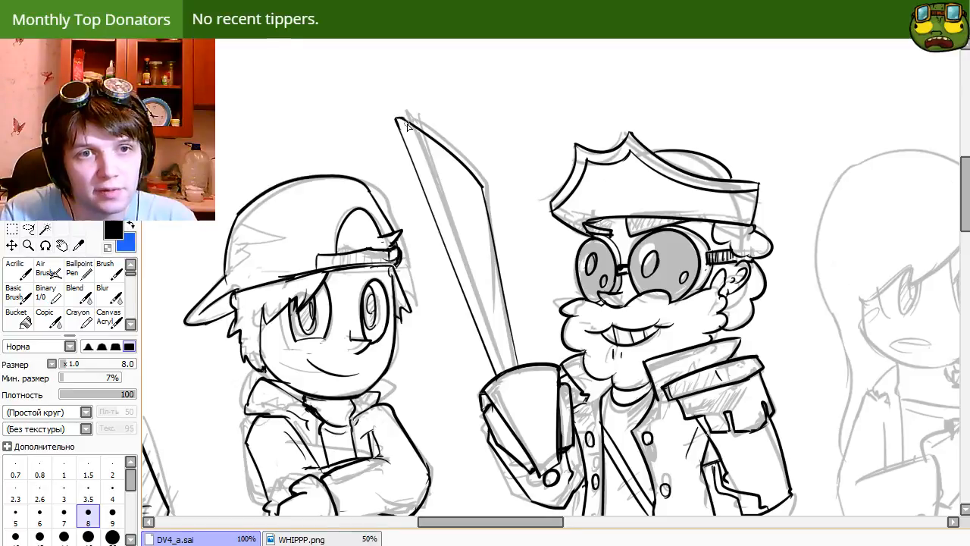
pyautogui.press('e')
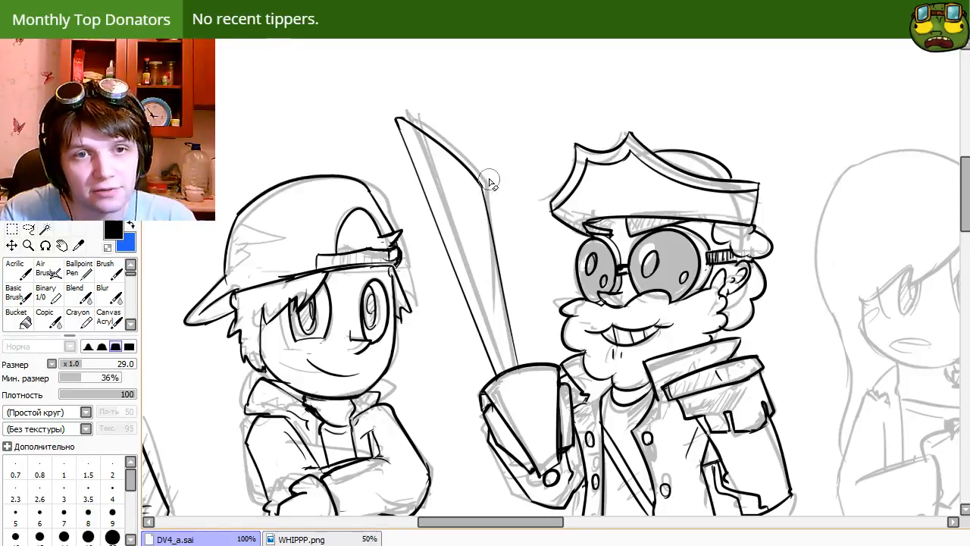
pyautogui.press('n')
pyautogui.moveTo(419, 212); pyautogui.dragTo(337, 239)
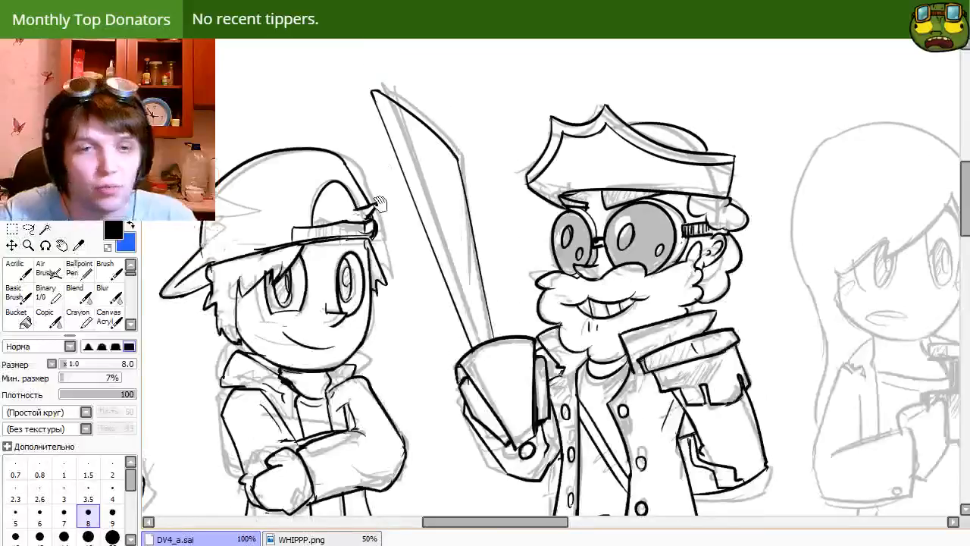
# Review the inked figures, remaining sketches and reference skins, finishing close up on the long-haired girl's head sketch.
pyautogui.moveTo(435, 394); pyautogui.dragTo(377, 293)
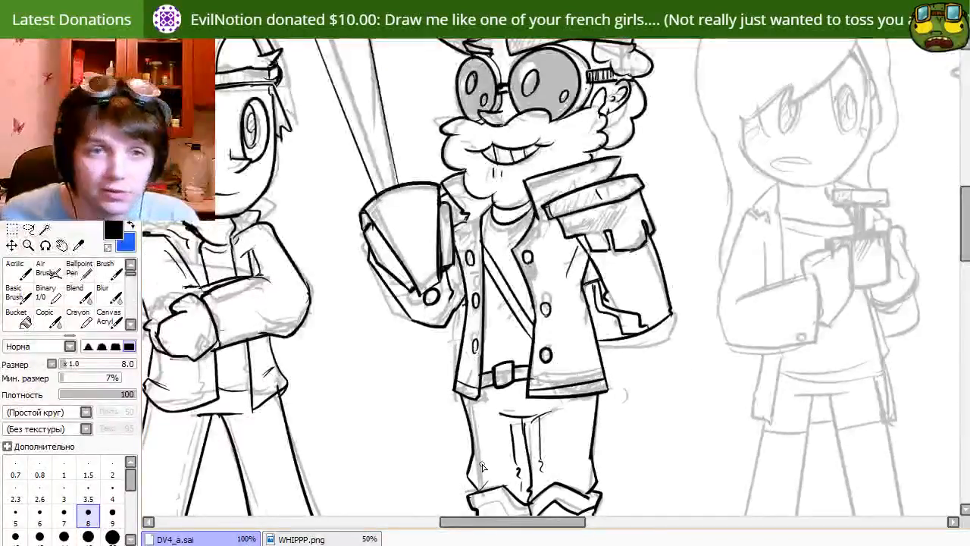
pyautogui.scroll(-2, 485, 464)
pyautogui.moveTo(534, 349); pyautogui.dragTo(588, 231)
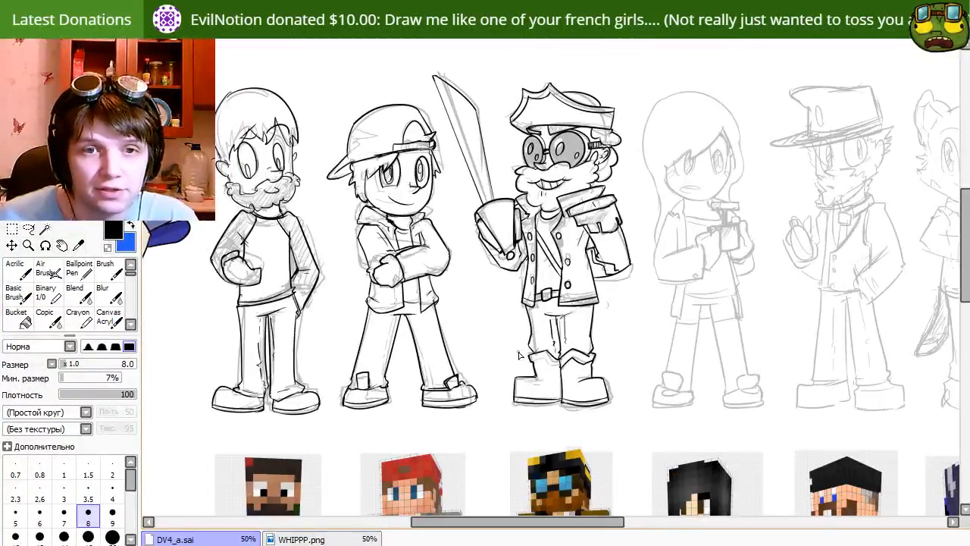
pyautogui.scroll(2, 537, 349)
pyautogui.scroll(-2, 535, 349)
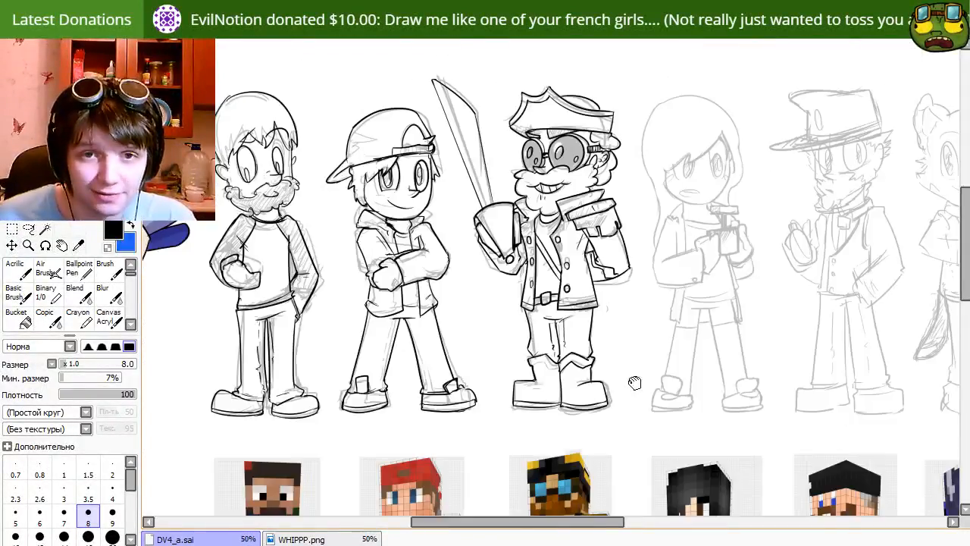
pyautogui.moveTo(634, 382); pyautogui.dragTo(485, 268)
pyautogui.moveTo(595, 384)
pyautogui.mouseDown()
pyautogui.moveTo(592, 275)
pyautogui.moveTo(617, 389)
pyautogui.mouseUp()
pyautogui.moveTo(710, 275)
pyautogui.mouseDown()
pyautogui.moveTo(660, 387)
pyautogui.moveTo(647, 368)
pyautogui.mouseUp()
pyautogui.moveTo(587, 452); pyautogui.dragTo(616, 344)
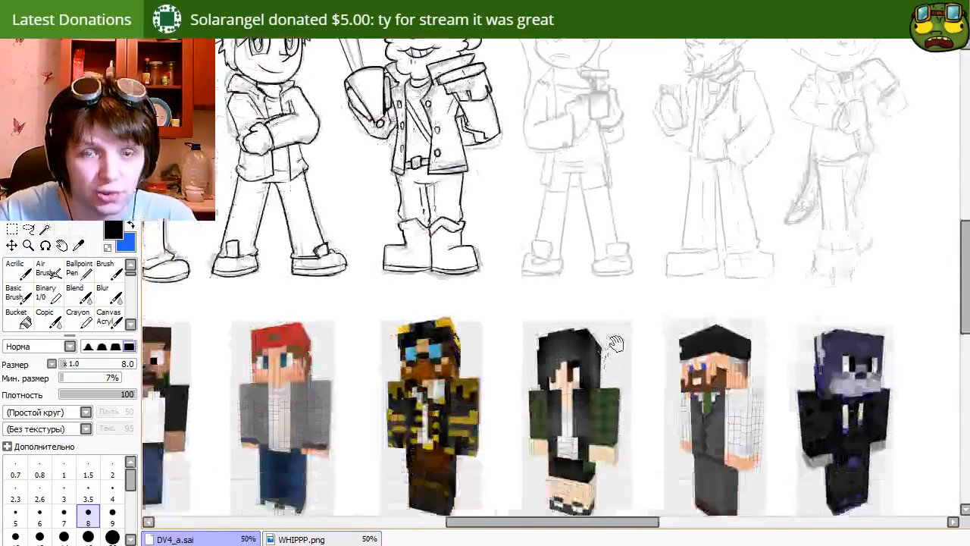
pyautogui.moveTo(513, 284); pyautogui.dragTo(598, 426)
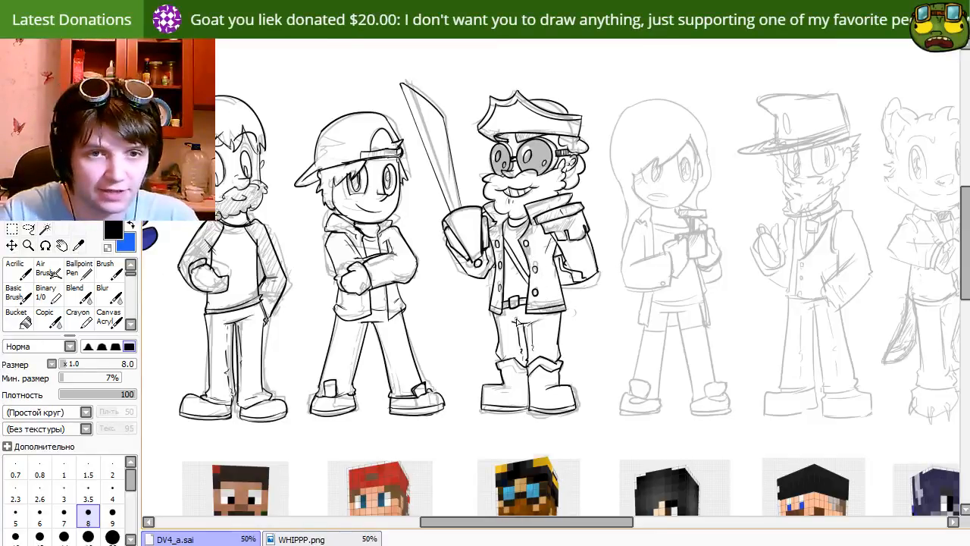
pyautogui.moveTo(568, 303); pyautogui.dragTo(561, 350)
pyautogui.moveTo(512, 433); pyautogui.dragTo(534, 338)
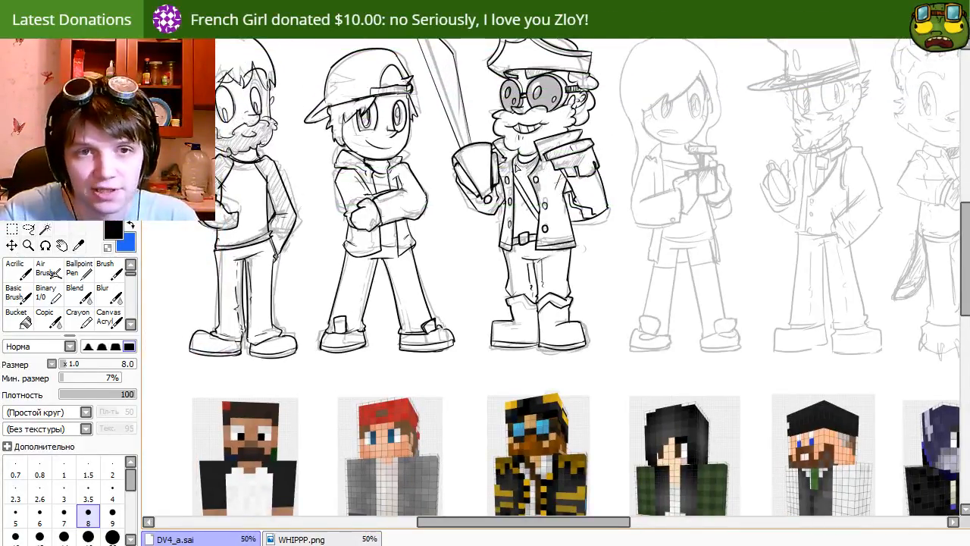
pyautogui.moveTo(604, 204); pyautogui.dragTo(530, 252)
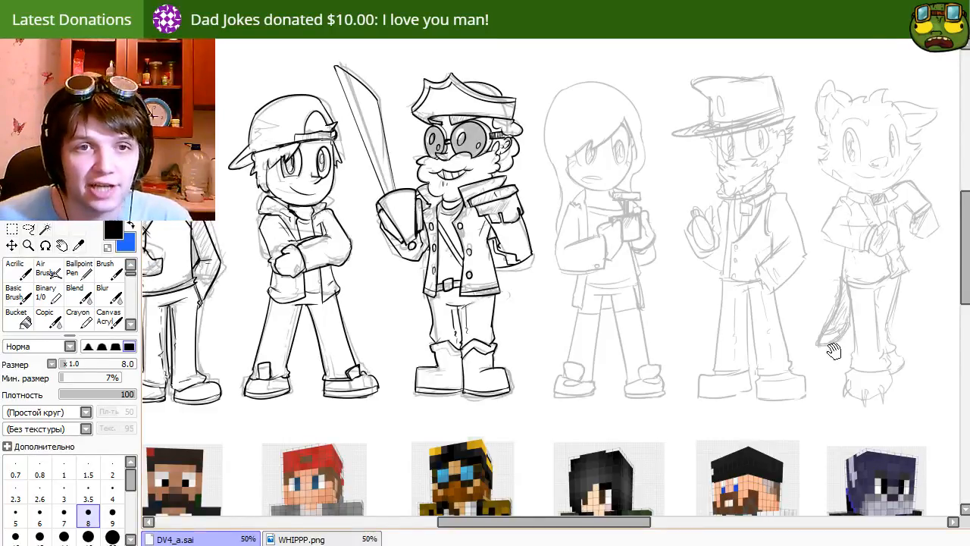
pyautogui.moveTo(485, 297); pyautogui.dragTo(482, 462)
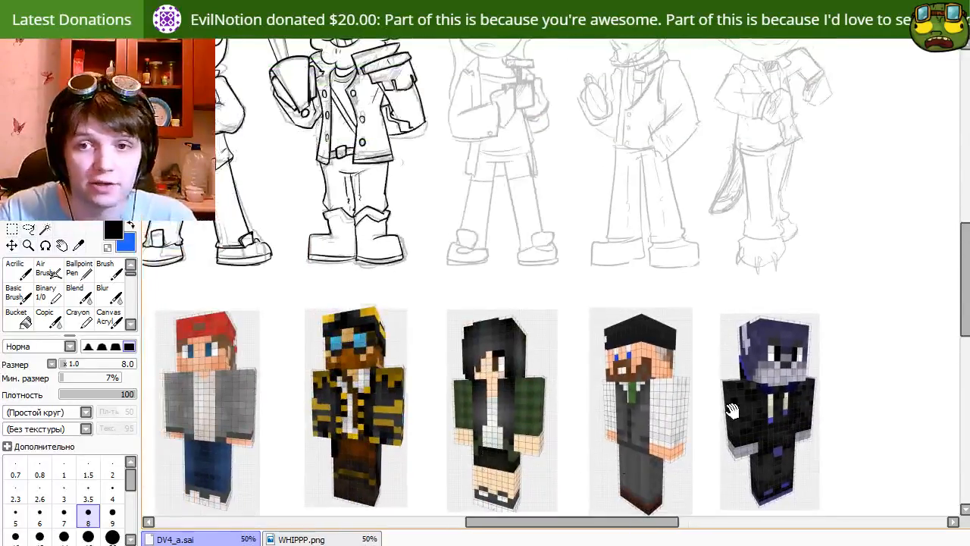
pyautogui.moveTo(648, 293); pyautogui.dragTo(682, 267)
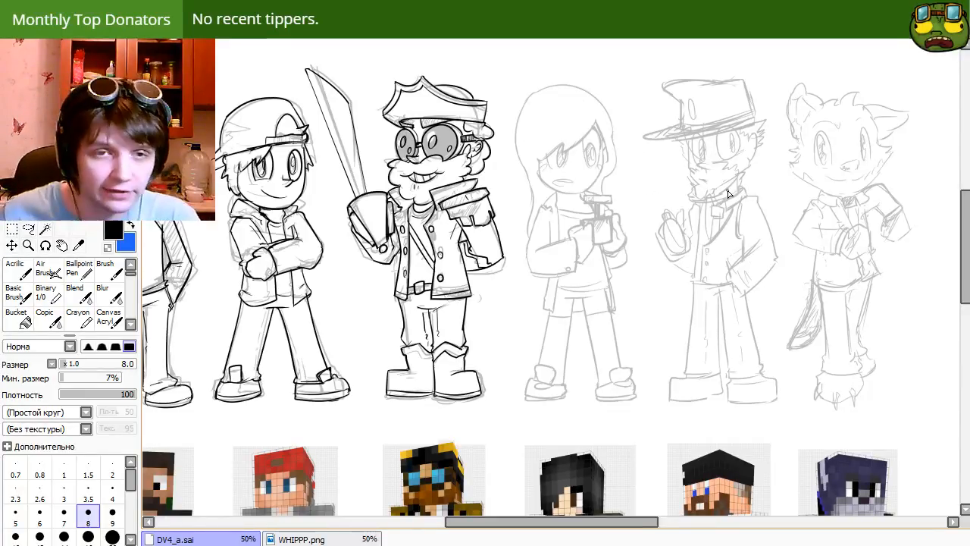
pyautogui.moveTo(634, 311); pyautogui.dragTo(613, 345)
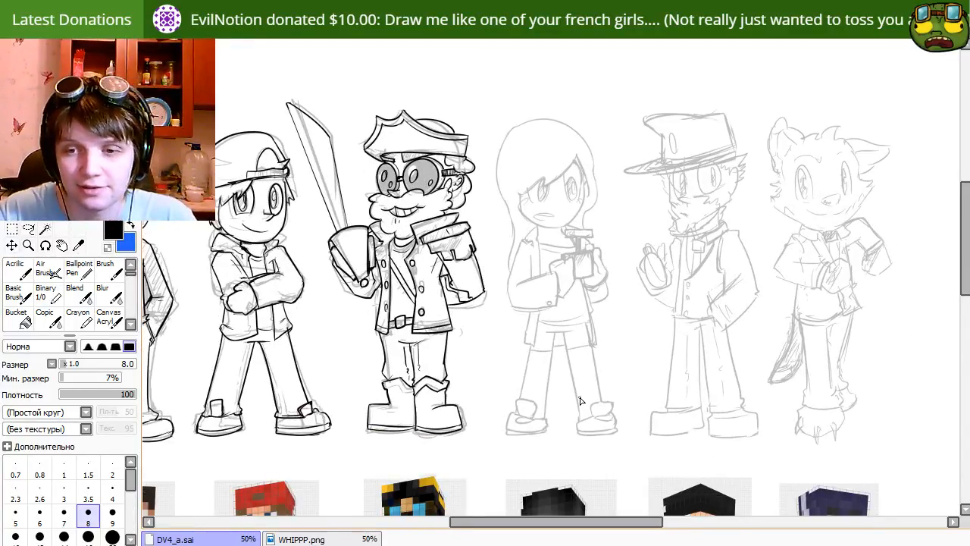
pyautogui.scroll(1, 553, 305)
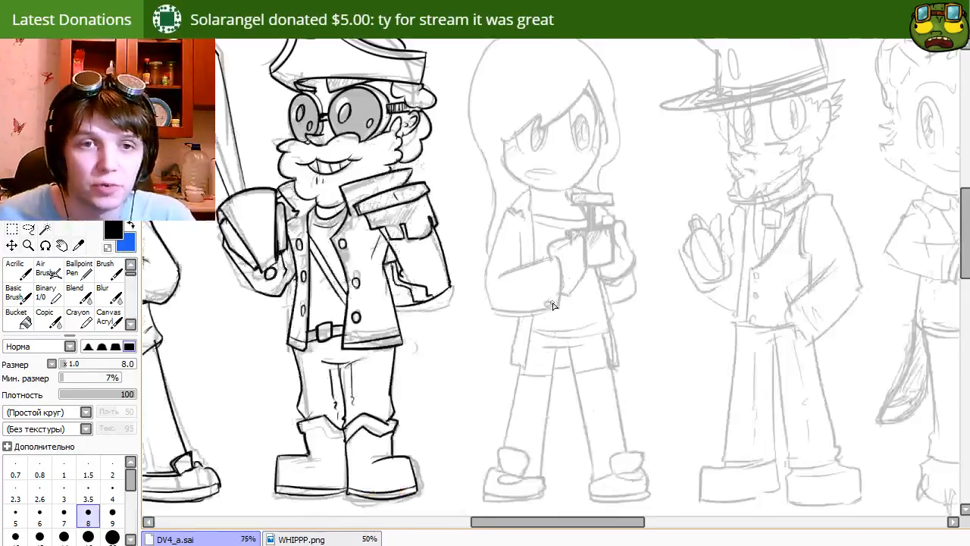
pyautogui.scroll(1, 547, 259)
pyautogui.scroll(-1, 538, 368)
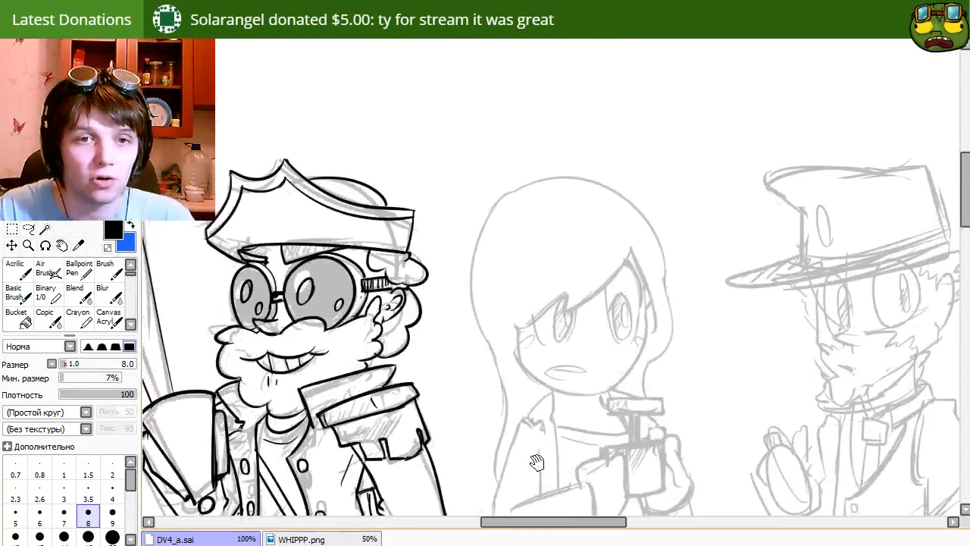
pyautogui.scroll(1, 537, 459)
pyautogui.moveTo(586, 419); pyautogui.dragTo(609, 399)
pyautogui.moveTo(755, 353); pyautogui.dragTo(722, 403)
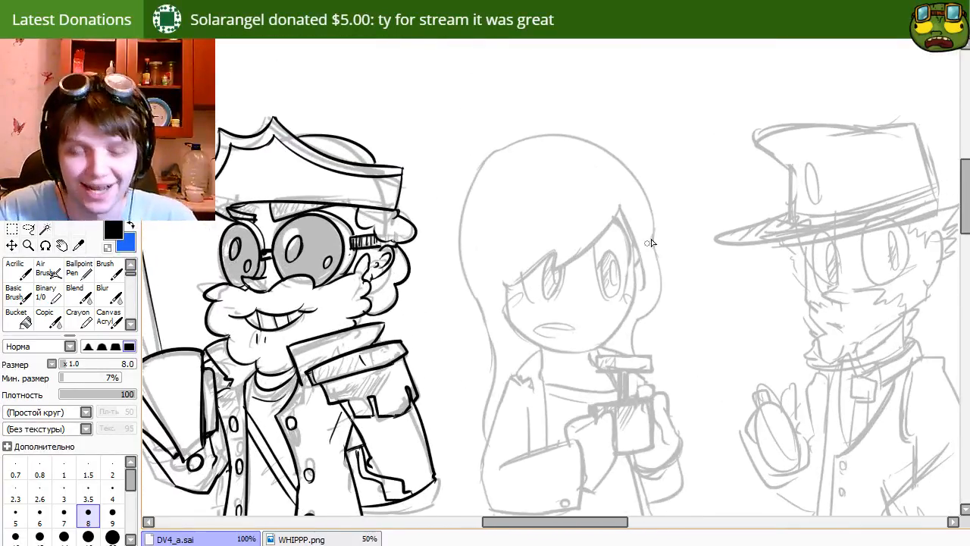
pyautogui.moveTo(603, 202); pyautogui.dragTo(608, 232)
pyautogui.moveTo(476, 223); pyautogui.dragTo(636, 214)
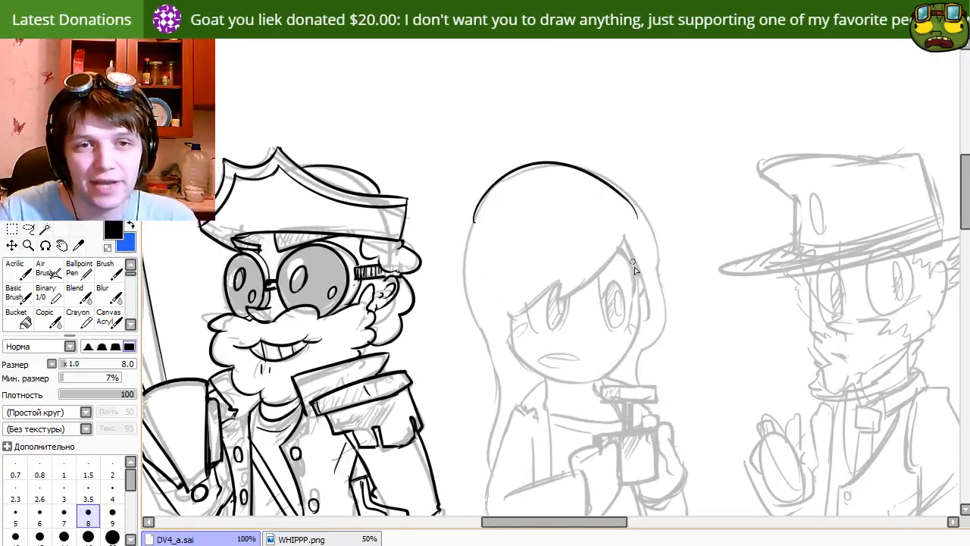
pyautogui.hotkey('ctrl', 'z')
pyautogui.moveTo(479, 223)
pyautogui.mouseDown()
pyautogui.moveTo(692, 321)
pyautogui.moveTo(472, 211)
pyautogui.moveTo(661, 321)
pyautogui.mouseUp()
pyautogui.hotkey('ctrl', 'z')
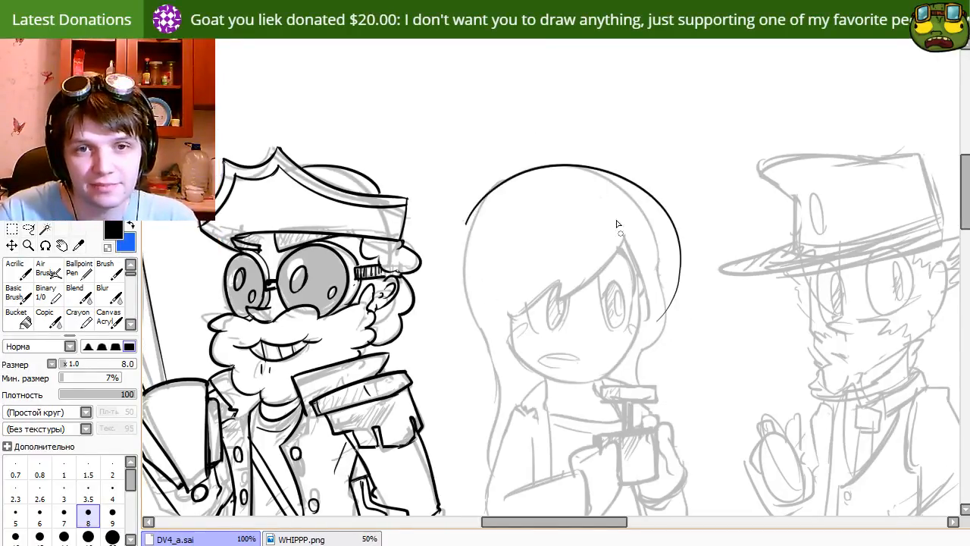
pyautogui.hotkey('ctrl', 'z')
pyautogui.moveTo(469, 254)
pyautogui.mouseDown()
pyautogui.moveTo(506, 182)
pyautogui.moveTo(641, 301)
pyautogui.moveTo(677, 275)
pyautogui.moveTo(667, 291)
pyautogui.mouseUp()
pyautogui.hotkey('ctrl', 'z')
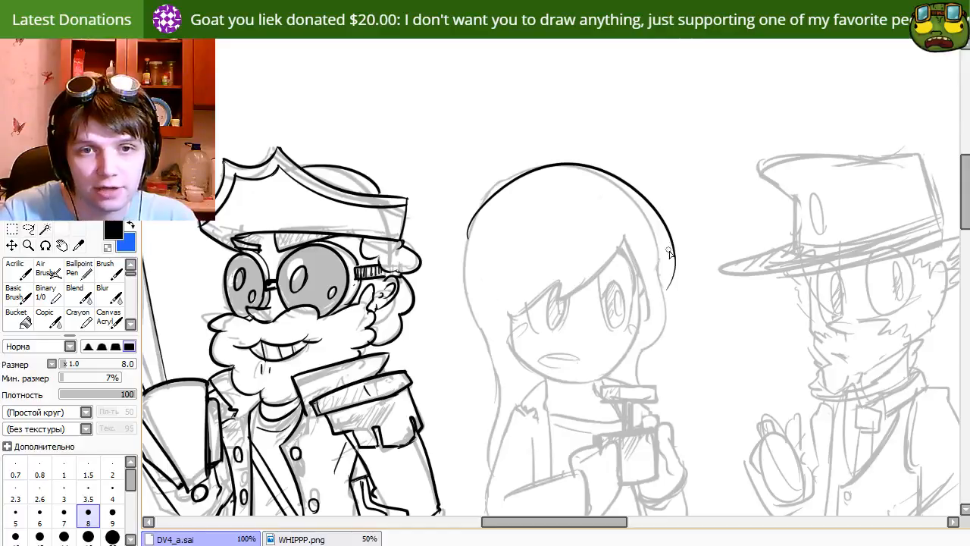
pyautogui.hotkey('ctrl', 'z')
pyautogui.moveTo(465, 238)
pyautogui.mouseDown()
pyautogui.moveTo(666, 246)
pyautogui.moveTo(666, 303)
pyautogui.mouseUp()
pyautogui.hotkey('ctrl', 'z')
pyautogui.moveTo(464, 278)
pyautogui.mouseDown()
pyautogui.moveTo(567, 170)
pyautogui.moveTo(657, 306)
pyautogui.mouseUp()
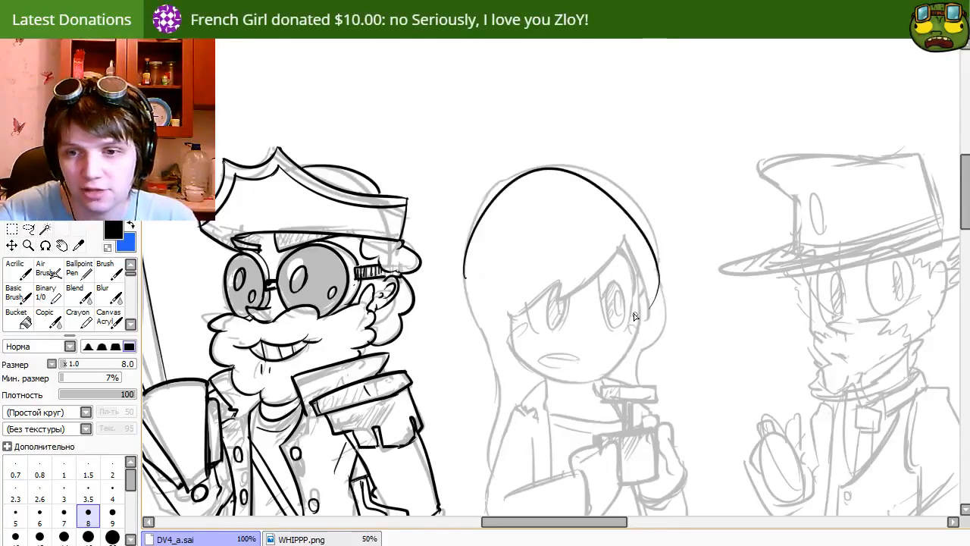
pyautogui.hotkey('ctrl', 'z')
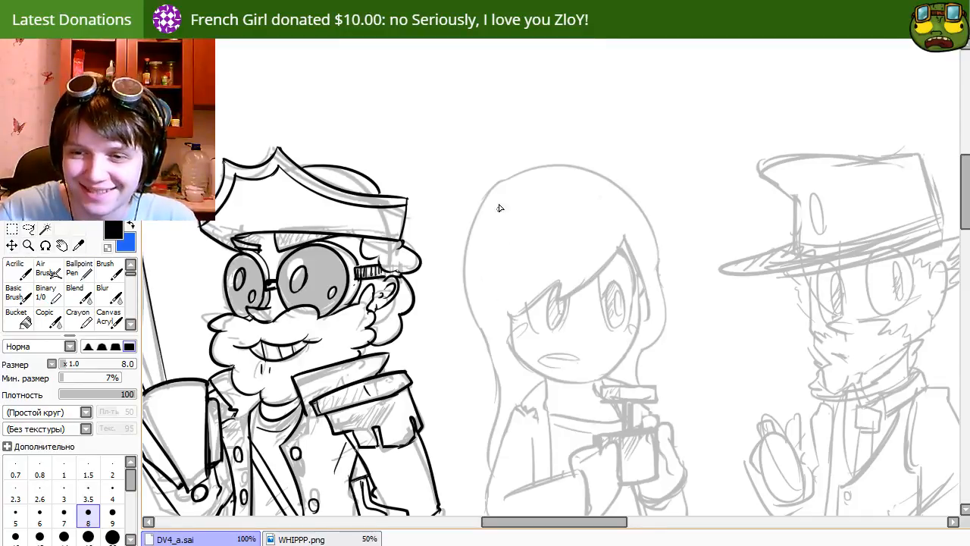
# Ink one long curve over the crown of the long-haired girl's hair, and reposition and stretch it to fit the sketch.
pyautogui.moveTo(465, 229); pyautogui.dragTo(655, 272)
pyautogui.press('e')
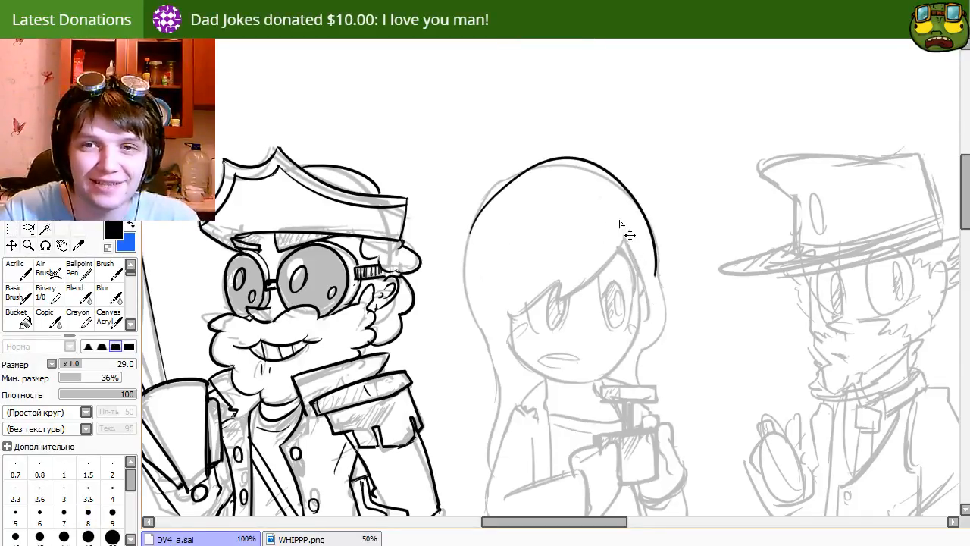
pyautogui.moveTo(620, 220); pyautogui.dragTo(615, 223)
pyautogui.hotkey('ctrl', 't')
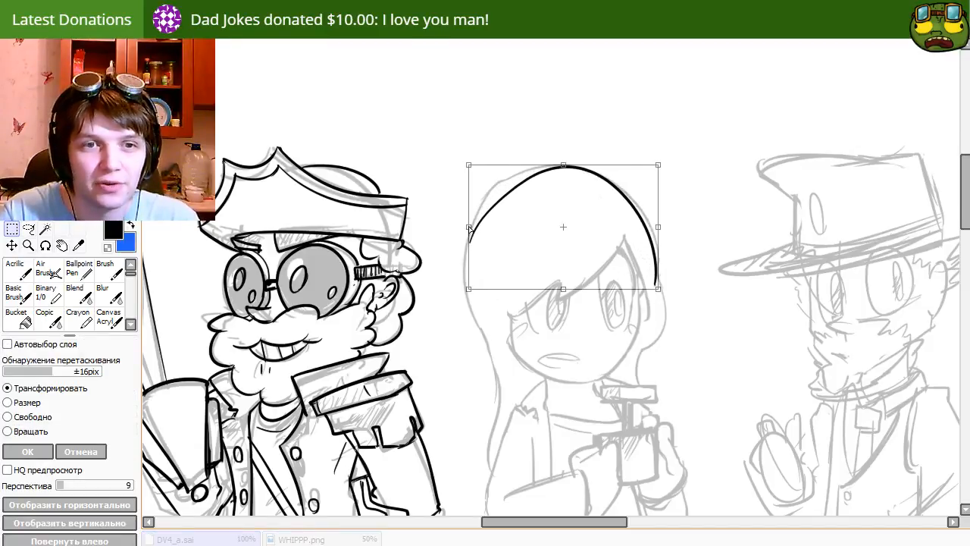
pyautogui.moveTo(468, 226); pyautogui.dragTo(467, 220)
pyautogui.moveTo(659, 234); pyautogui.dragTo(665, 242)
pyautogui.press('Return')
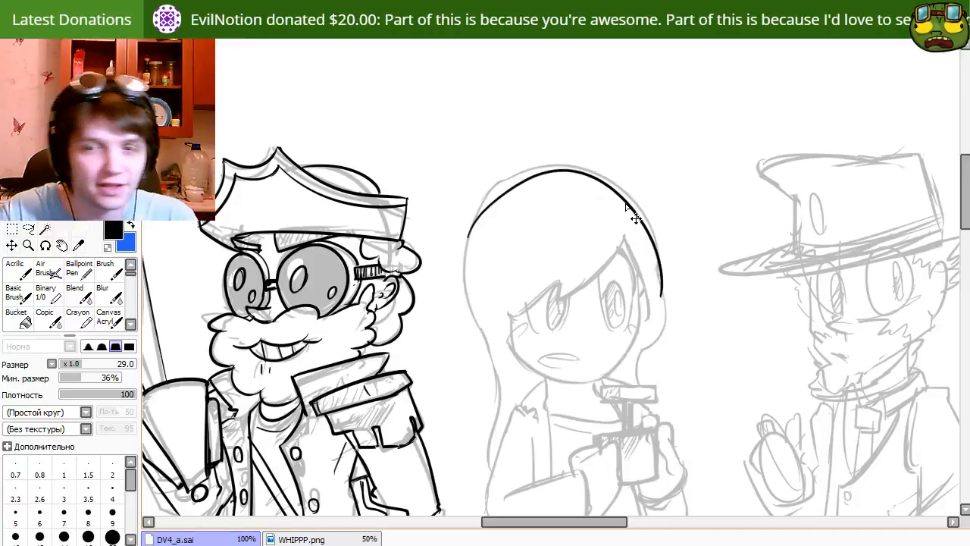
# Ink the right outer edge of the girl's hair from the crown curve past the cheek, bending inward at the jaw and out to the shoulder.
pyautogui.moveTo(585, 352); pyautogui.dragTo(587, 351)
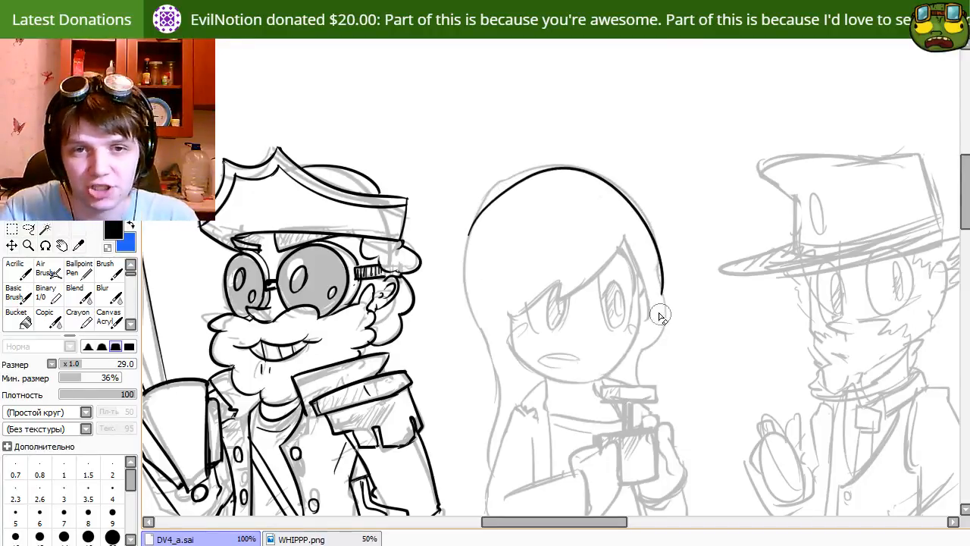
pyautogui.press('n')
pyautogui.moveTo(661, 293); pyautogui.dragTo(629, 358)
pyautogui.hotkey('ctrl', 'z')
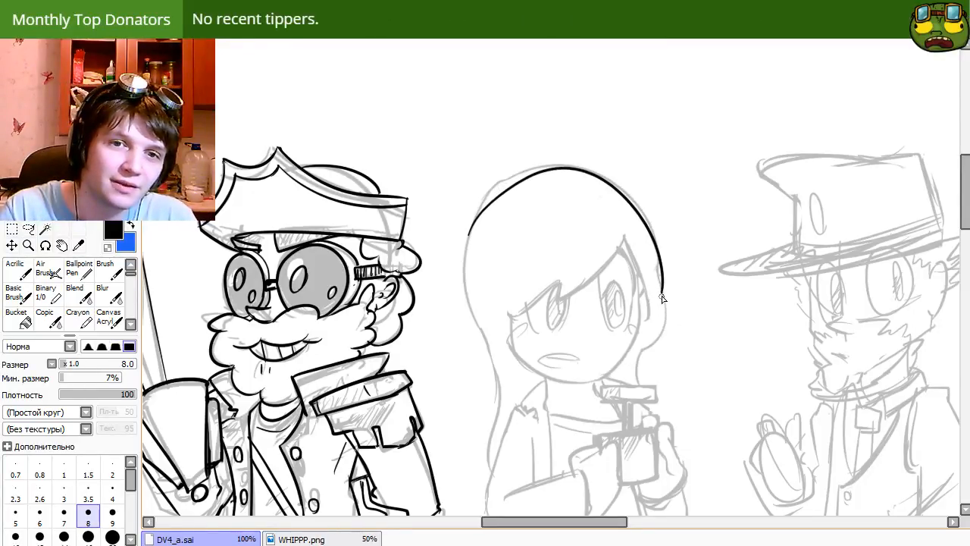
pyautogui.moveTo(661, 293)
pyautogui.mouseDown()
pyautogui.moveTo(628, 359)
pyautogui.moveTo(645, 352)
pyautogui.moveTo(628, 366)
pyautogui.moveTo(641, 360)
pyautogui.moveTo(639, 396)
pyautogui.mouseUp()
pyautogui.press('e')
pyautogui.press('n')
pyautogui.hotkey('ctrl', 'z')
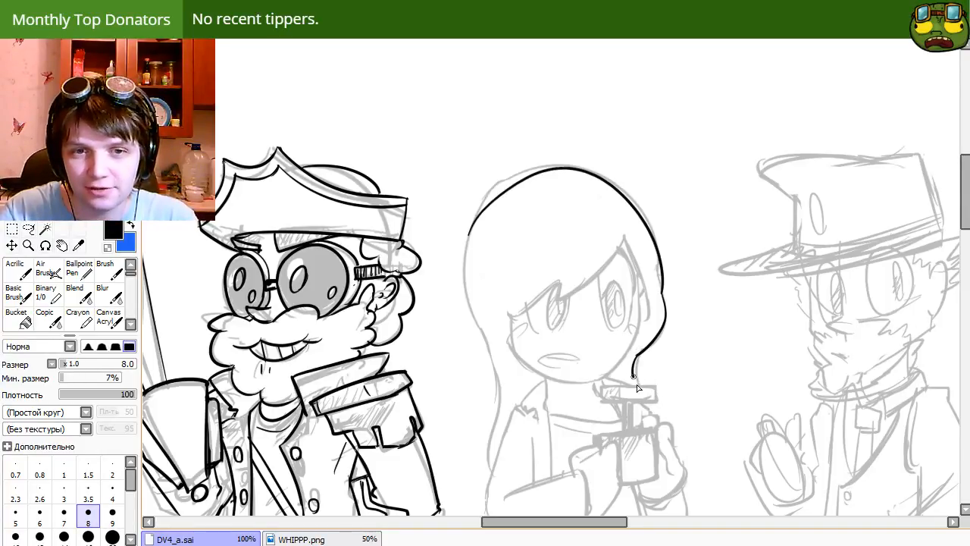
pyautogui.press('e')
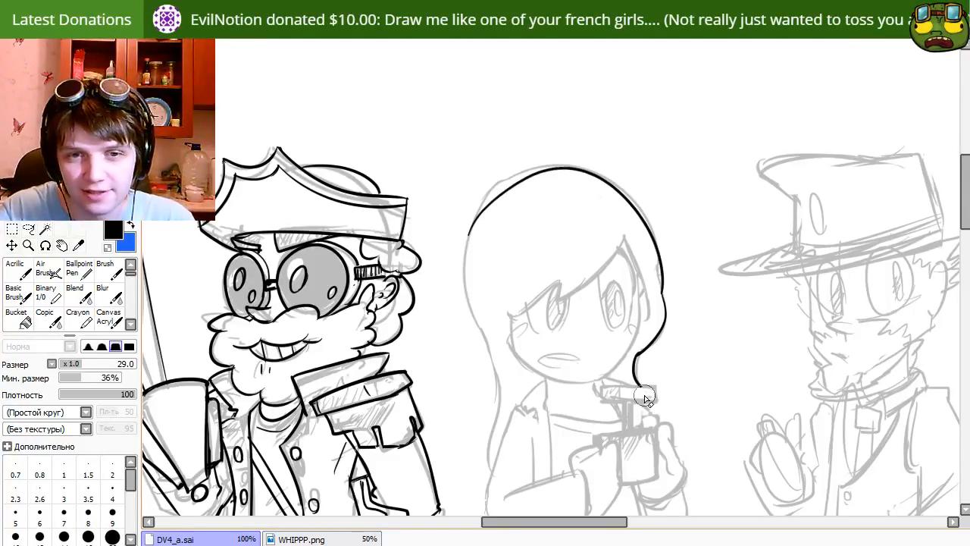
pyautogui.press('n')
# Ink the left outer edge of the girl's hair from the crown past the cheek and down in a wave to the elbow.
pyautogui.moveTo(553, 390)
pyautogui.mouseDown()
pyautogui.moveTo(567, 368)
pyautogui.moveTo(616, 348)
pyautogui.mouseUp()
pyautogui.hotkey('ctrl', 'z')
pyautogui.moveTo(532, 194)
pyautogui.mouseDown()
pyautogui.moveTo(569, 319)
pyautogui.moveTo(558, 343)
pyautogui.mouseUp()
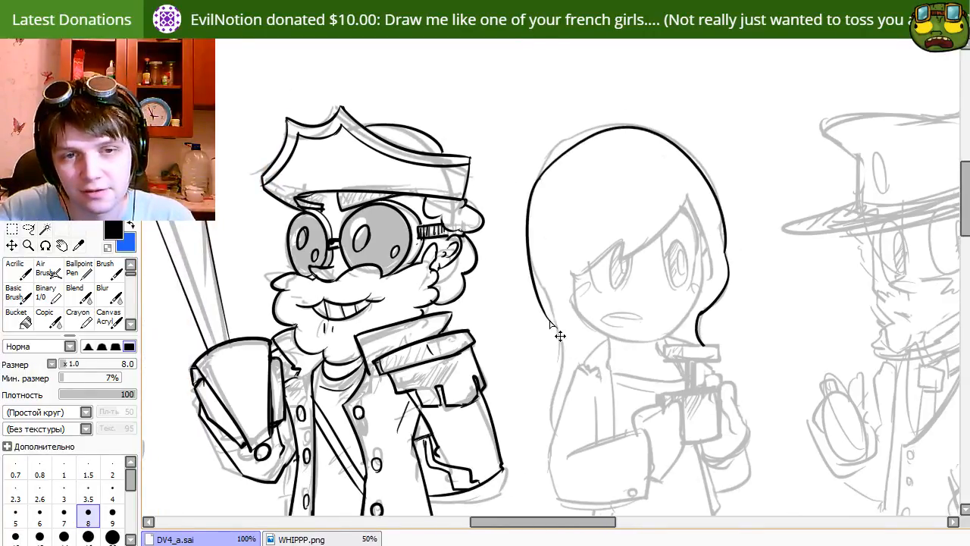
pyautogui.moveTo(547, 319); pyautogui.dragTo(551, 448)
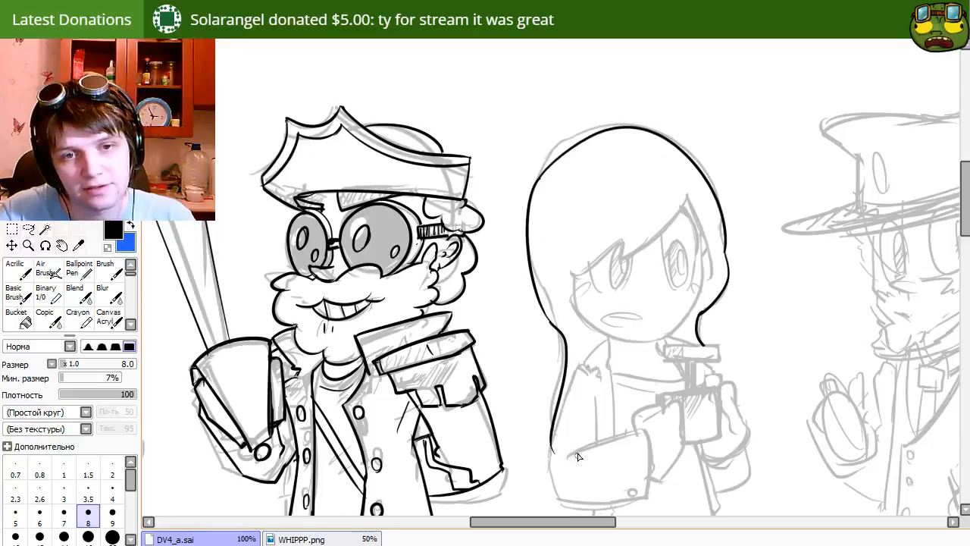
pyautogui.hotkey('ctrl', 'z')
pyautogui.moveTo(547, 318)
pyautogui.mouseDown()
pyautogui.moveTo(568, 461)
pyautogui.moveTo(569, 418)
pyautogui.moveTo(547, 452)
pyautogui.moveTo(549, 422)
pyautogui.moveTo(568, 409)
pyautogui.moveTo(549, 467)
pyautogui.mouseUp()
pyautogui.press('e')
pyautogui.press('n')
pyautogui.moveTo(624, 463); pyautogui.dragTo(557, 356)
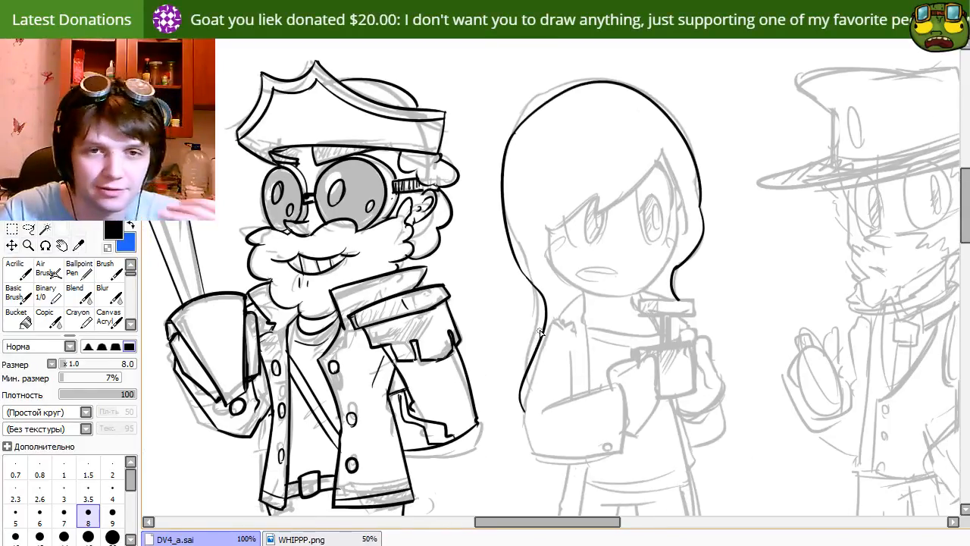
# Ink the inner edge of the right hair lock, curving from the parting down beside the girl's eye.
pyautogui.moveTo(568, 462); pyautogui.dragTo(593, 490)
pyautogui.moveTo(743, 452); pyautogui.dragTo(598, 399)
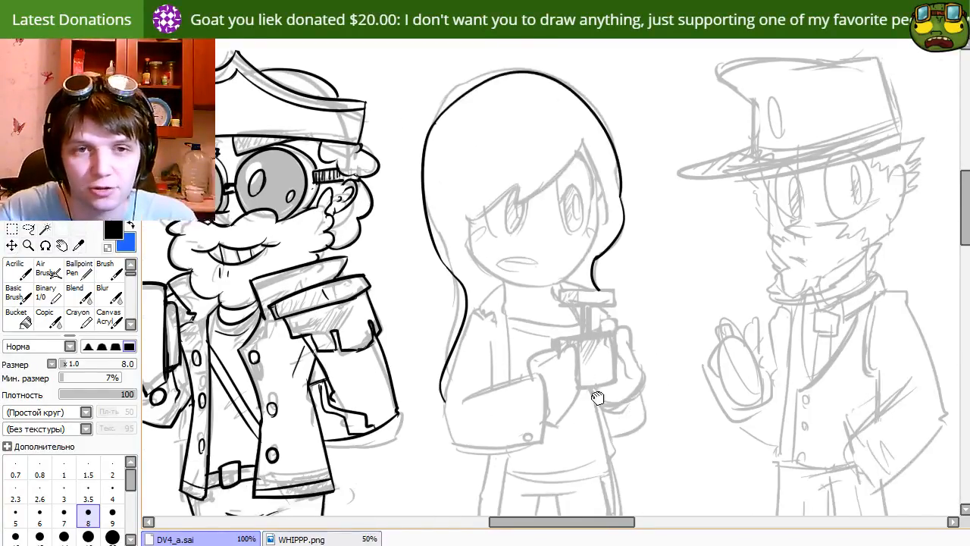
pyautogui.moveTo(570, 329); pyautogui.dragTo(601, 414)
pyautogui.moveTo(564, 301); pyautogui.dragTo(581, 246)
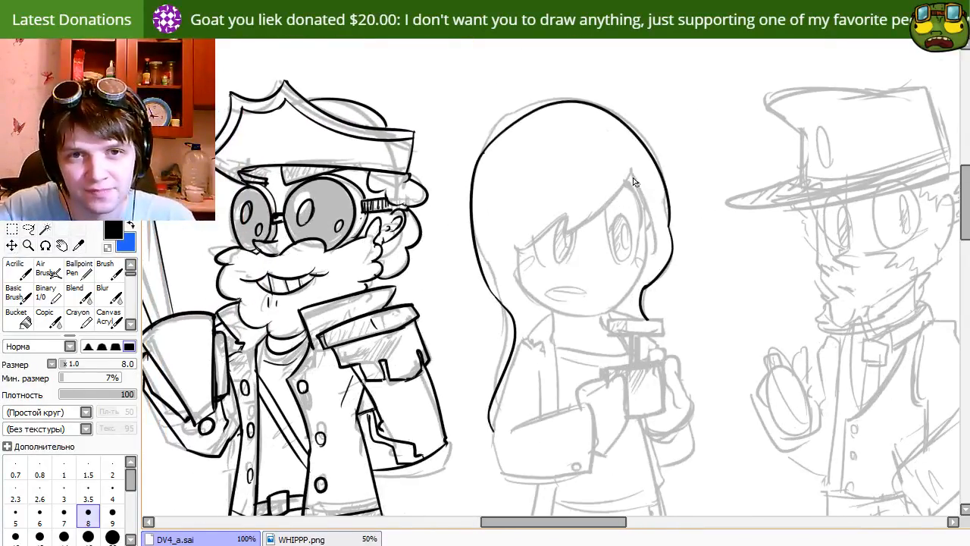
pyautogui.hotkey('ctrl', 'z')
pyautogui.moveTo(632, 170)
pyautogui.mouseDown()
pyautogui.moveTo(663, 287)
pyautogui.moveTo(653, 277)
pyautogui.mouseUp()
pyautogui.hotkey('ctrl', 'z')
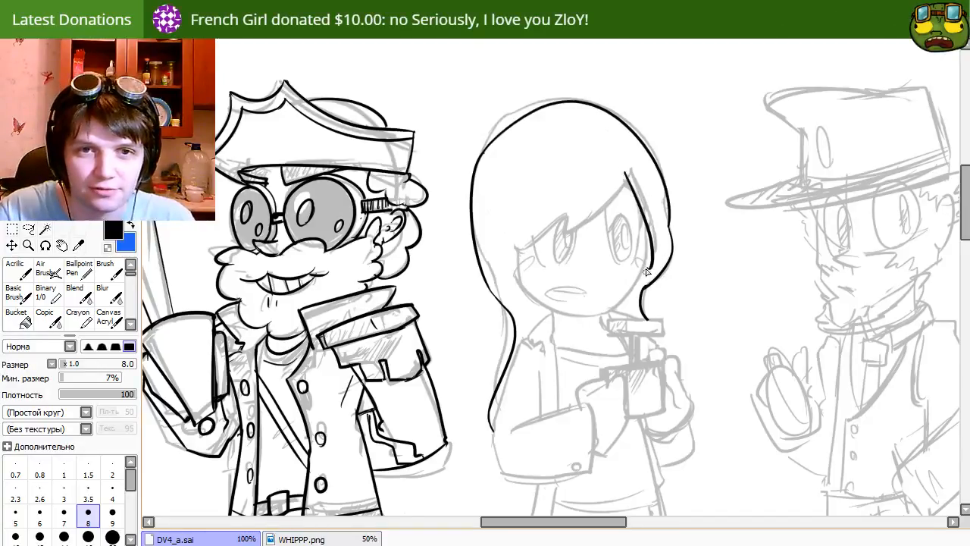
pyautogui.hotkey('ctrl', 'z')
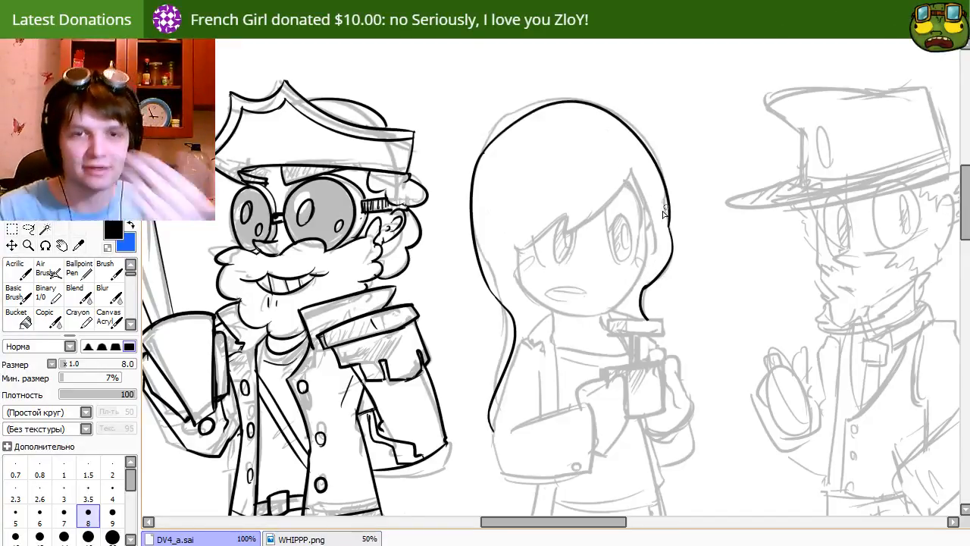
pyautogui.moveTo(629, 171); pyautogui.dragTo(653, 251)
pyautogui.hotkey('ctrl', 'z')
pyautogui.moveTo(627, 168); pyautogui.dragTo(656, 256)
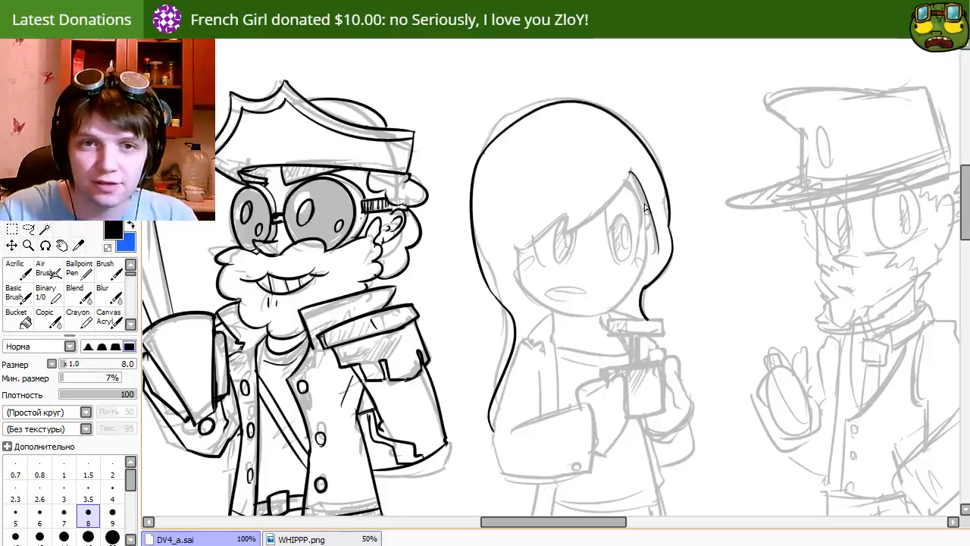
# Ink the fringe's sweeping edge from the parting down to the left eye and erase the overshoot at the parting.
pyautogui.moveTo(611, 200)
pyautogui.mouseDown()
pyautogui.moveTo(585, 226)
pyautogui.moveTo(637, 183)
pyautogui.moveTo(594, 216)
pyautogui.mouseUp()
pyautogui.hotkey('ctrl', 'z')
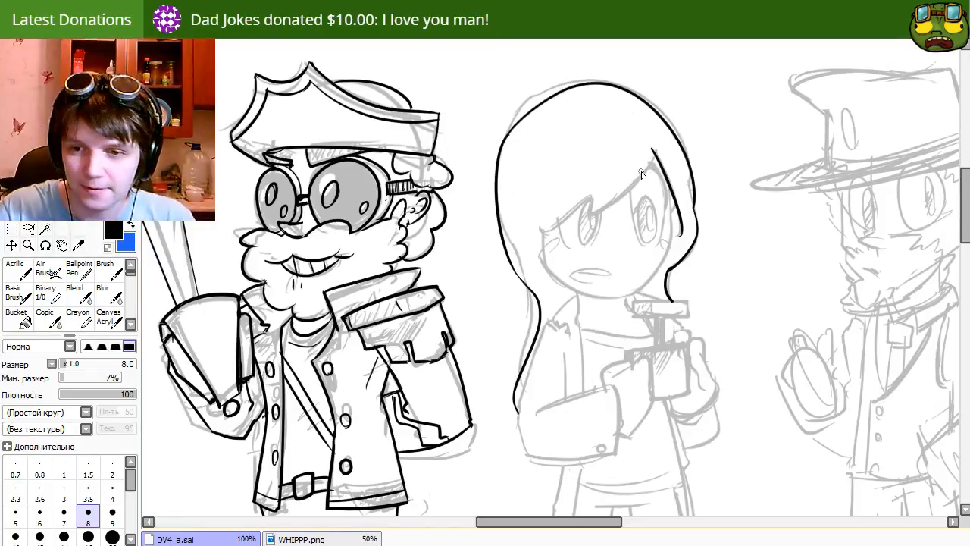
pyautogui.moveTo(652, 155); pyautogui.dragTo(594, 218)
pyautogui.hotkey('ctrl', 'z')
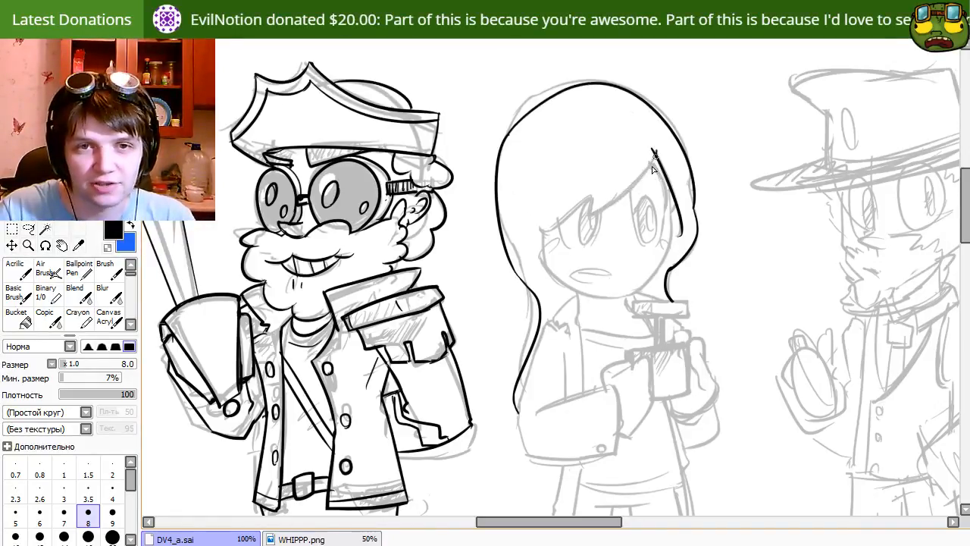
pyautogui.moveTo(653, 151); pyautogui.dragTo(596, 221)
pyautogui.hotkey('ctrl', 'z')
pyautogui.moveTo(653, 151); pyautogui.dragTo(591, 226)
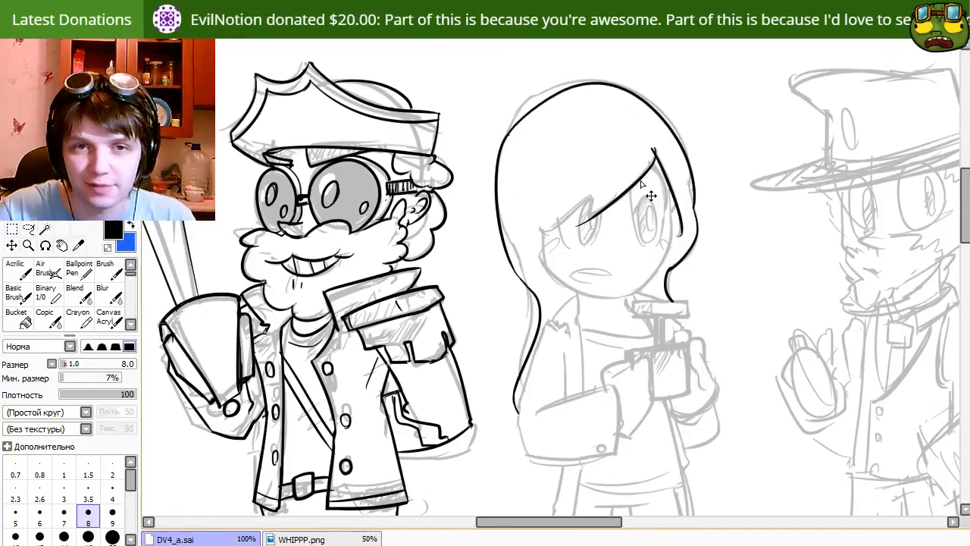
pyautogui.hotkey('ctrl', 'z')
pyautogui.moveTo(653, 151); pyautogui.dragTo(587, 219)
pyautogui.press('e')
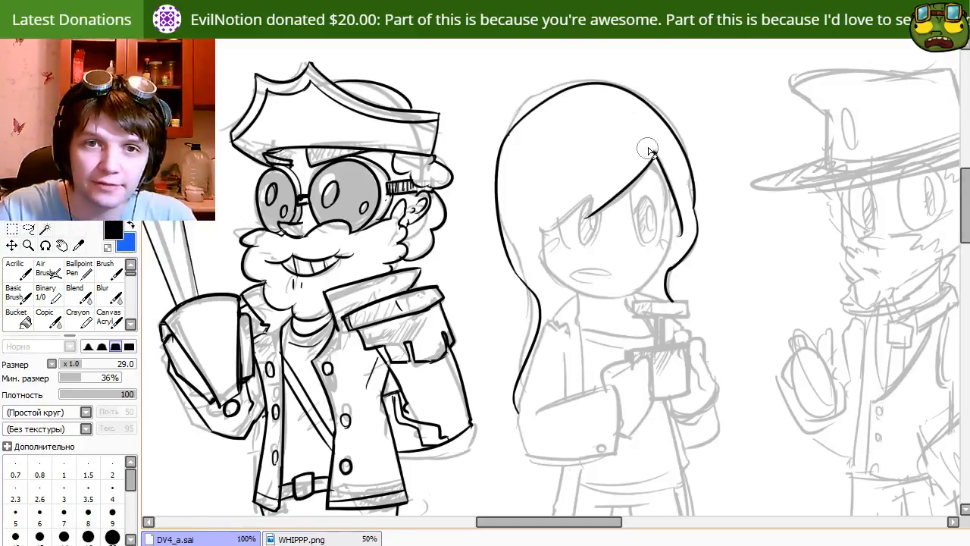
pyautogui.moveTo(647, 144); pyautogui.dragTo(653, 142)
pyautogui.press('n')
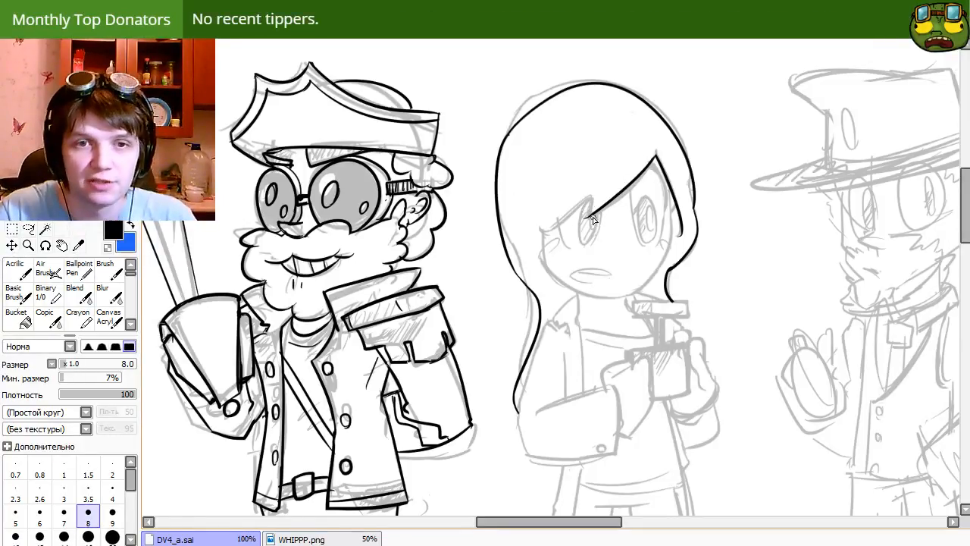
# Ink the short notch in the fringe above the left eye and the fringe's remaining curve to the left temple.
pyautogui.hotkey('ctrl', 'z')
pyautogui.hotkey('ctrl', 'z')
pyautogui.moveTo(594, 192); pyautogui.dragTo(583, 225)
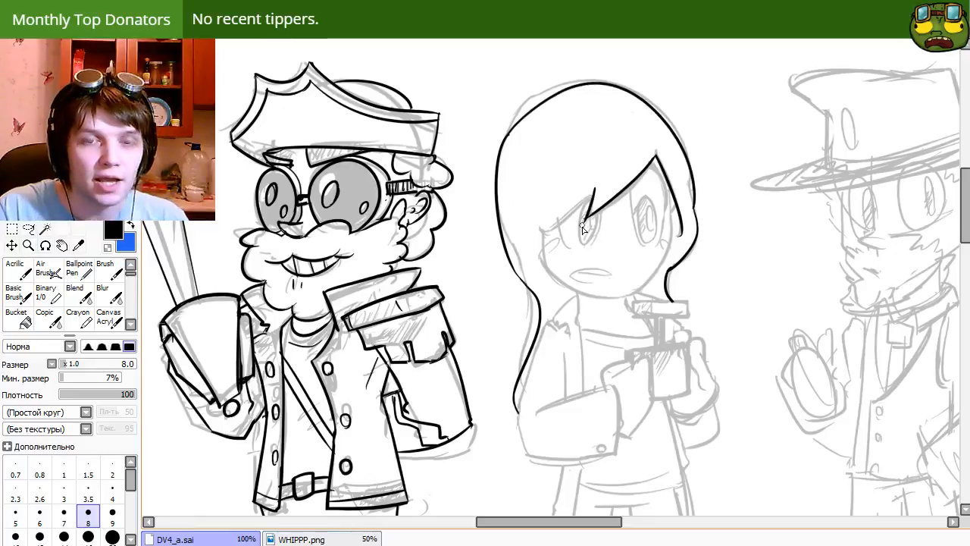
pyautogui.moveTo(596, 191); pyautogui.dragTo(535, 232)
pyautogui.hotkey('ctrl', 'z')
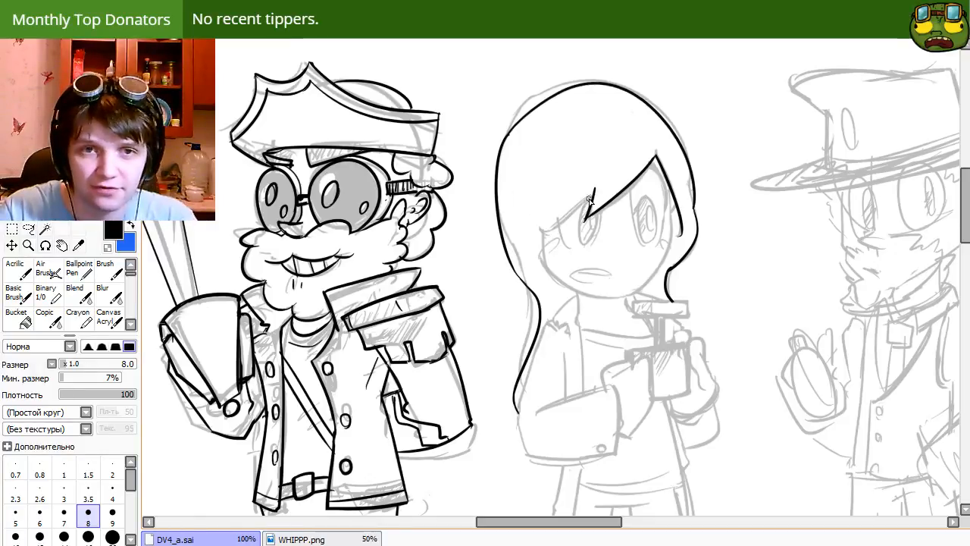
pyautogui.moveTo(596, 190)
pyautogui.mouseDown()
pyautogui.moveTo(544, 232)
pyautogui.moveTo(583, 218)
pyautogui.moveTo(557, 234)
pyautogui.moveTo(588, 206)
pyautogui.moveTo(563, 237)
pyautogui.moveTo(506, 204)
pyautogui.mouseUp()
pyautogui.hotkey('ctrl', 'z')
pyautogui.hotkey('ctrl', 'z')
pyautogui.hotkey('ctrl', 'z')
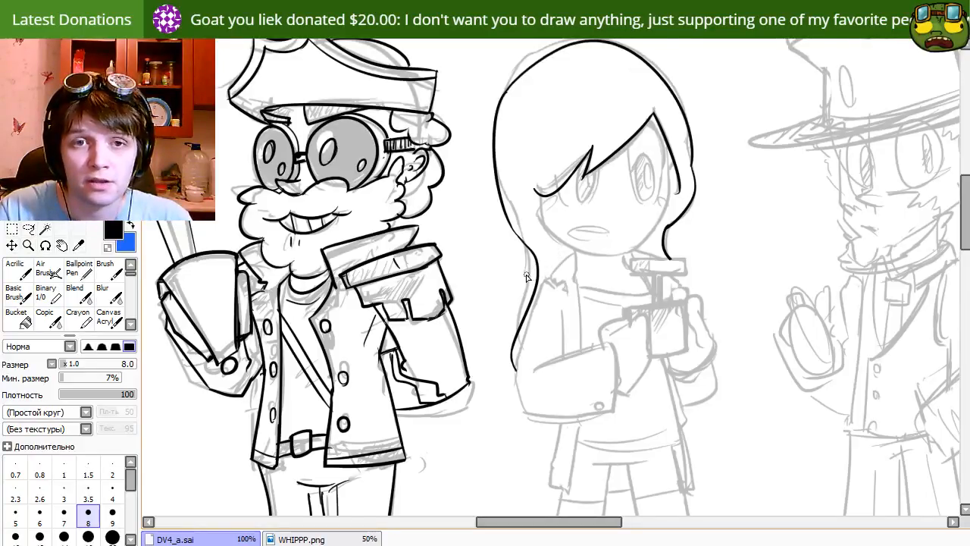
# Try inking the girl's jaw as one curve from the left end of the fringe around the chin.
pyautogui.moveTo(682, 306); pyautogui.dragTo(665, 344)
pyautogui.moveTo(523, 234)
pyautogui.mouseDown()
pyautogui.moveTo(543, 279)
pyautogui.moveTo(604, 289)
pyautogui.mouseUp()
pyautogui.hotkey('ctrl', 'z')
pyautogui.hotkey('ctrl', 'z')
pyautogui.moveTo(524, 234); pyautogui.dragTo(625, 276)
pyautogui.hotkey('ctrl', 'z')
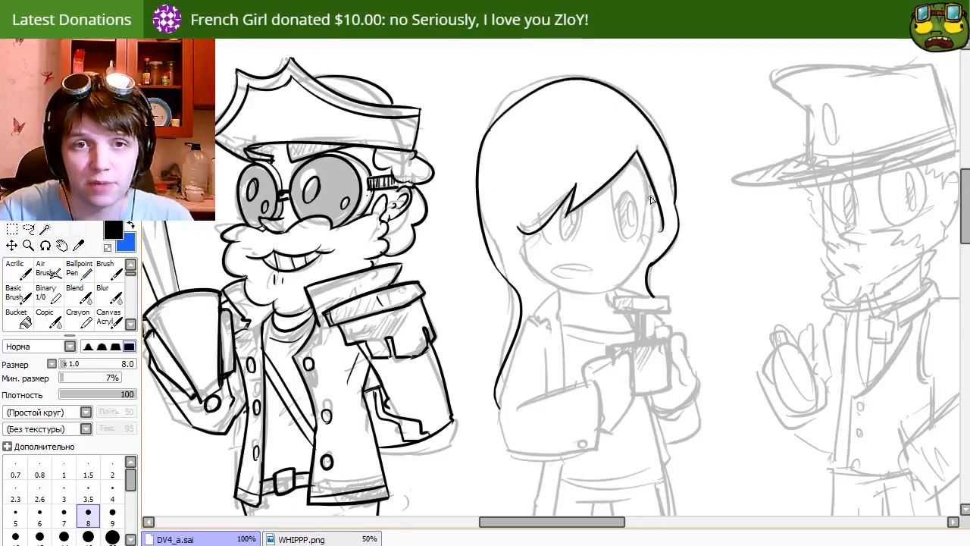
# Try inking the right side of the girl's face from the inner hair lock down to the chin.
pyautogui.moveTo(650, 214); pyautogui.dragTo(620, 268)
pyautogui.hotkey('ctrl', 'z')
pyautogui.moveTo(650, 179); pyautogui.dragTo(624, 276)
pyautogui.hotkey('ctrl', 'z')
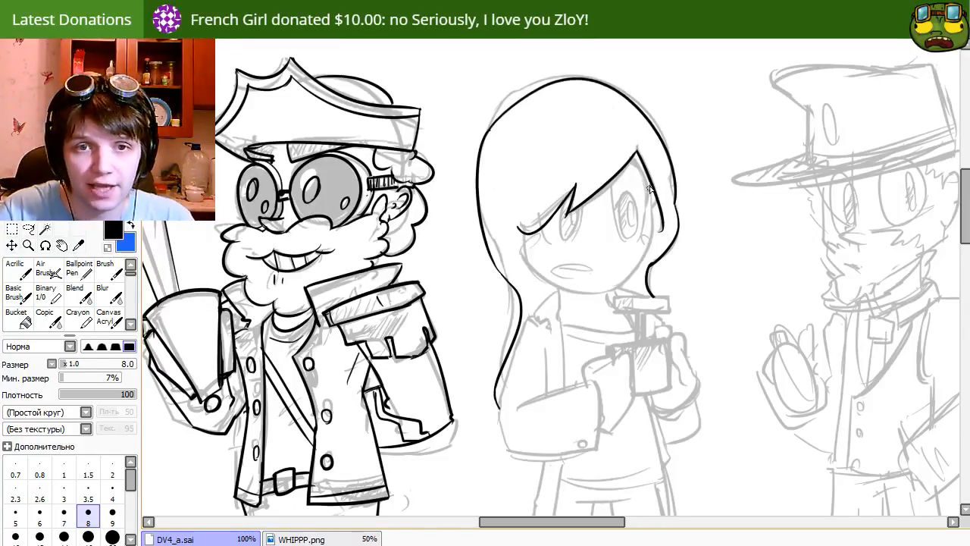
pyautogui.moveTo(650, 180); pyautogui.dragTo(587, 295)
# Try repeated versions of the left cheek and chin curve so that it joins the right side of the girl's face.
pyautogui.moveTo(522, 237); pyautogui.dragTo(620, 286)
pyautogui.hotkey('ctrl', 'z')
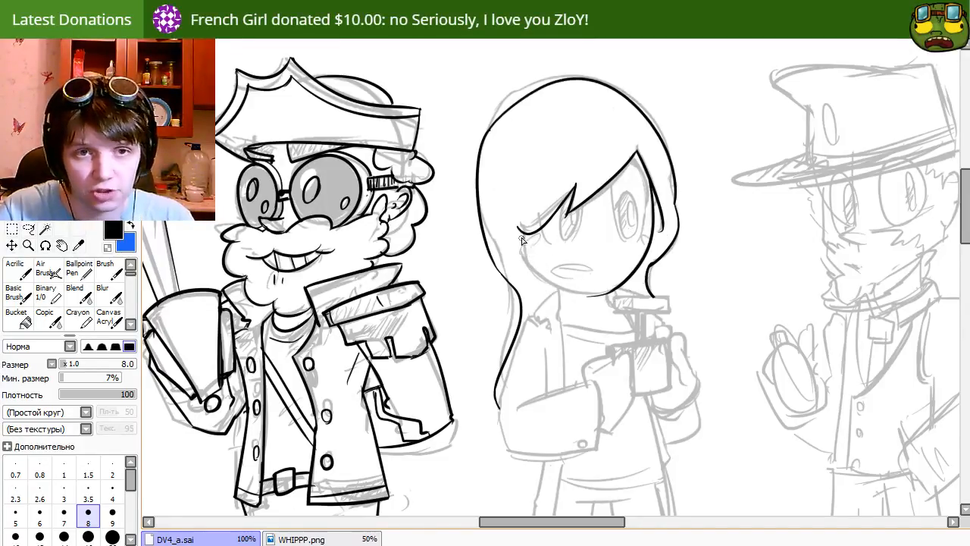
pyautogui.moveTo(522, 237)
pyautogui.mouseDown()
pyautogui.moveTo(602, 290)
pyautogui.moveTo(620, 277)
pyautogui.mouseUp()
pyautogui.hotkey('ctrl', 'z')
pyautogui.hotkey('ctrl', 'z')
pyautogui.moveTo(522, 236); pyautogui.dragTo(616, 288)
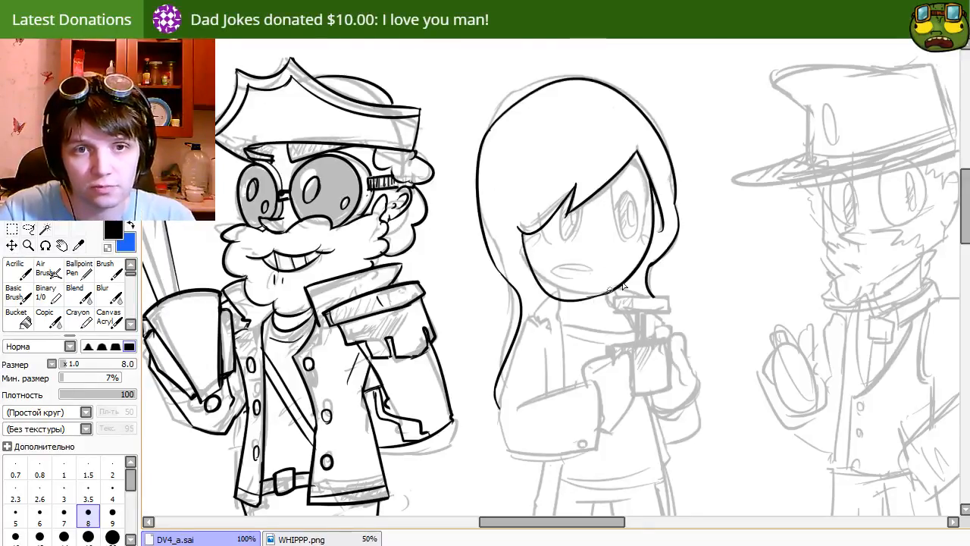
pyautogui.hotkey('ctrl', 'z')
pyautogui.moveTo(523, 234); pyautogui.dragTo(622, 277)
pyautogui.hotkey('ctrl', 'z')
pyautogui.moveTo(522, 235); pyautogui.dragTo(624, 280)
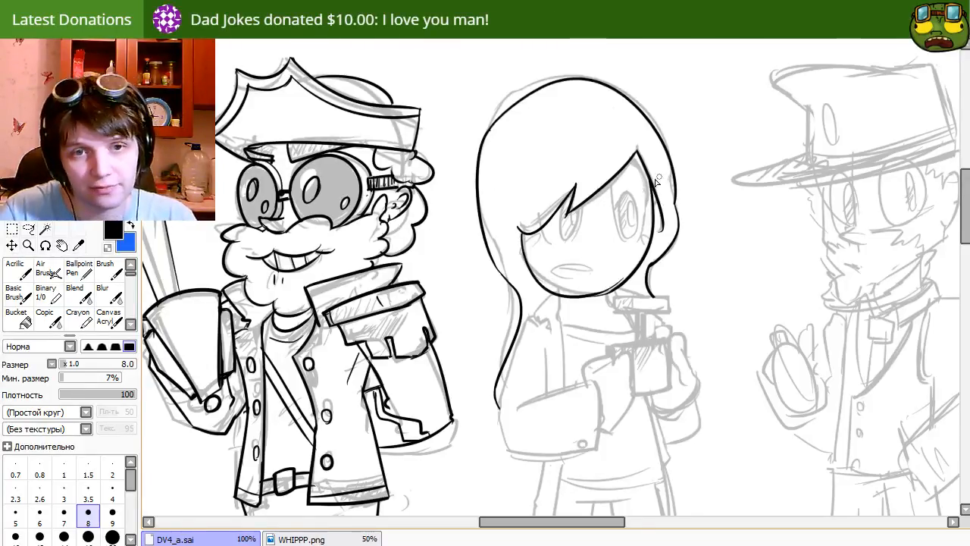
pyautogui.hotkey('ctrl', 'z')
pyautogui.moveTo(523, 235); pyautogui.dragTo(633, 280)
pyautogui.hotkey('ctrl', 'z')
pyautogui.moveTo(523, 234)
pyautogui.mouseDown()
pyautogui.moveTo(594, 294)
pyautogui.moveTo(621, 285)
pyautogui.mouseUp()
pyautogui.hotkey('ctrl', 'z')
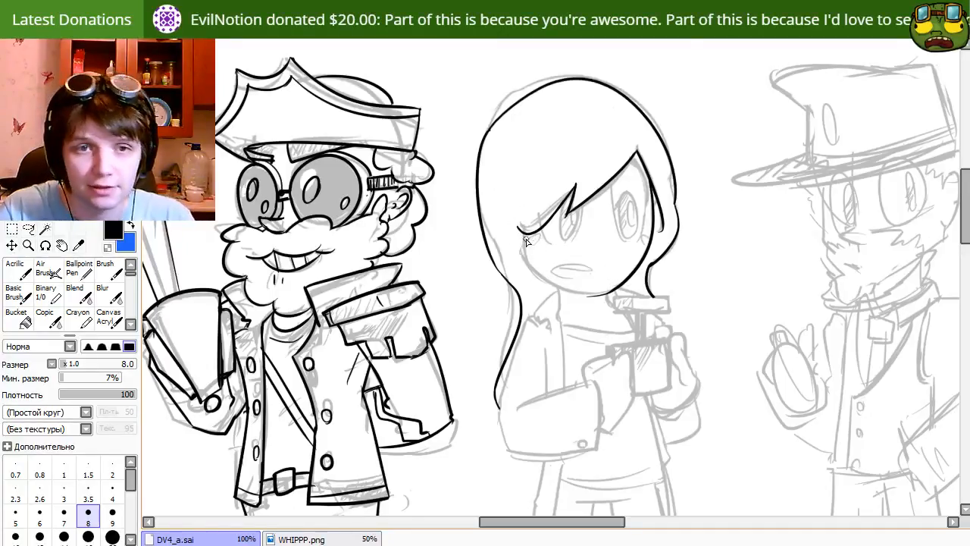
pyautogui.moveTo(527, 241); pyautogui.dragTo(610, 295)
pyautogui.hotkey('ctrl', 'z')
pyautogui.moveTo(524, 236); pyautogui.dragTo(628, 280)
pyautogui.hotkey('ctrl', 'z')
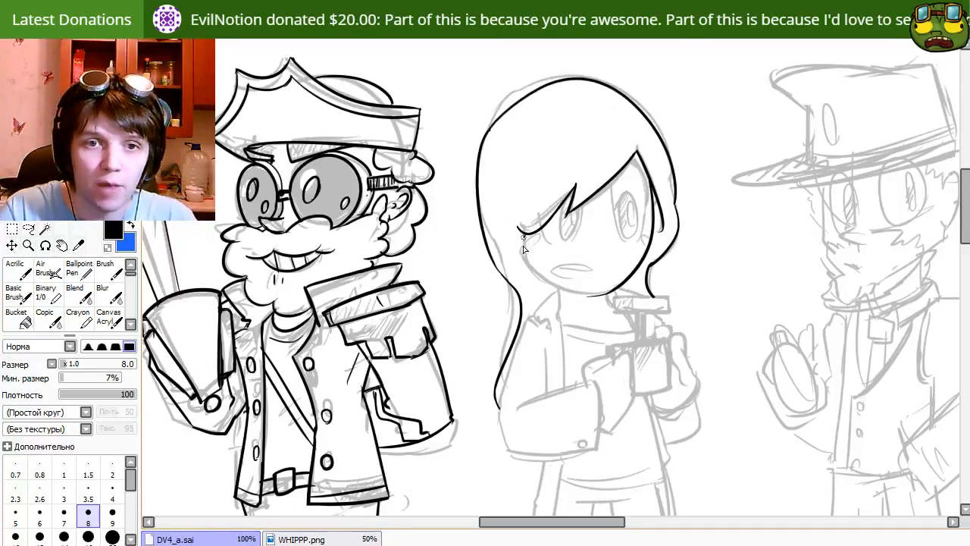
pyautogui.moveTo(524, 237); pyautogui.dragTo(645, 220)
pyautogui.hotkey('ctrl', 'z')
pyautogui.moveTo(527, 235); pyautogui.dragTo(656, 238)
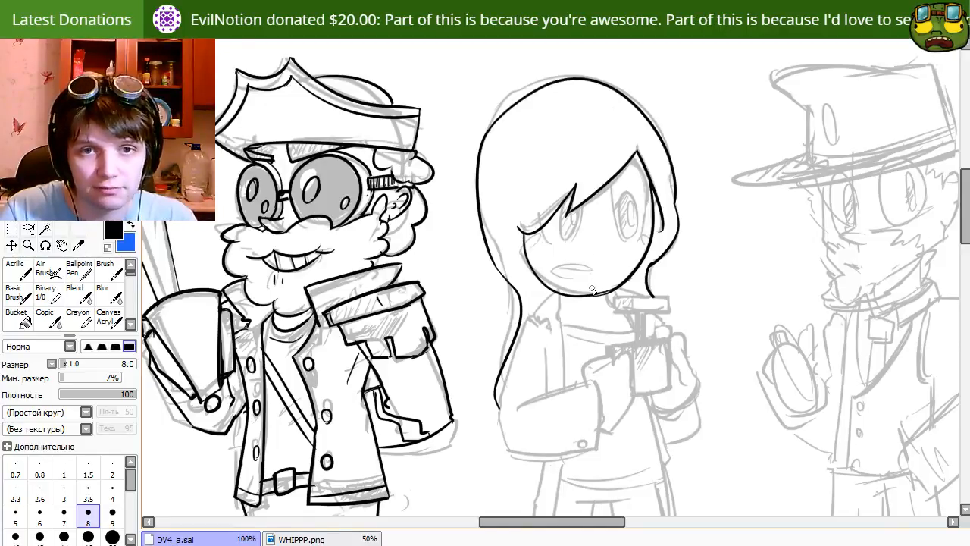
pyautogui.hotkey('ctrl', 'z')
pyautogui.moveTo(525, 235)
pyautogui.mouseDown()
pyautogui.moveTo(641, 265)
pyautogui.moveTo(526, 244)
pyautogui.moveTo(642, 262)
pyautogui.moveTo(532, 273)
pyautogui.moveTo(648, 269)
pyautogui.moveTo(524, 248)
pyautogui.moveTo(655, 271)
pyautogui.mouseUp()
pyautogui.hotkey('ctrl', 'z')
pyautogui.hotkey('ctrl', 'z')
pyautogui.hotkey('ctrl', 'z')
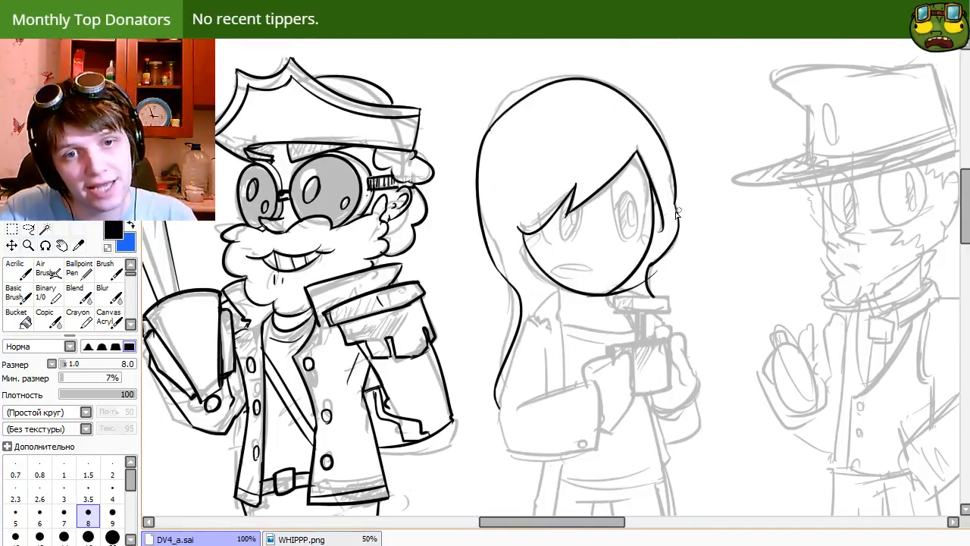
pyautogui.hotkey('ctrl', 'z')
pyautogui.hotkey('ctrl', 'z')
pyautogui.moveTo(523, 237)
pyautogui.mouseDown()
pyautogui.moveTo(651, 256)
pyautogui.moveTo(537, 273)
pyautogui.moveTo(615, 290)
pyautogui.mouseUp()
pyautogui.hotkey('ctrl', 'z')
pyautogui.hotkey('ctrl', 'z')
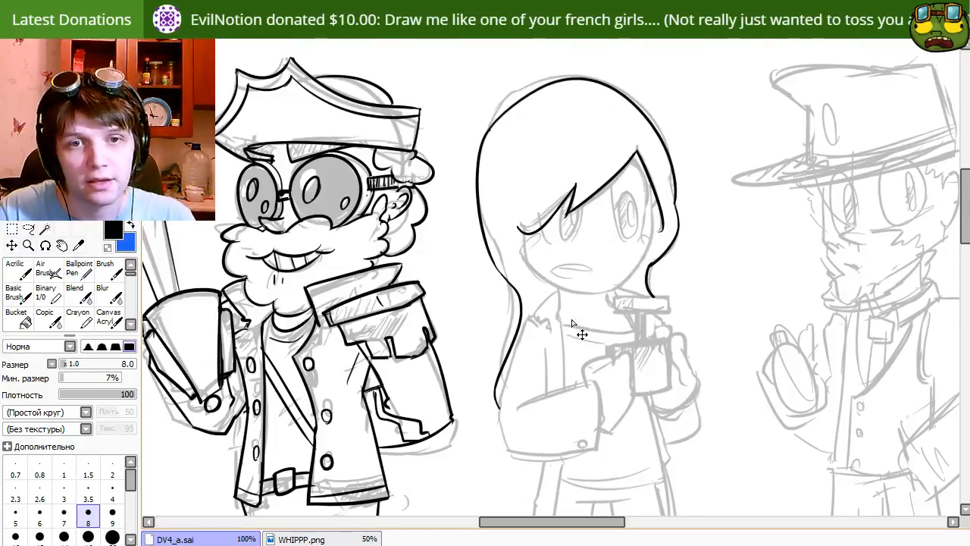
# Ink the girl's right cheek and left jaw curves so they meet at the chin, and erase the overlapping ends.
pyautogui.moveTo(650, 186)
pyautogui.mouseDown()
pyautogui.moveTo(630, 281)
pyautogui.moveTo(562, 302)
pyautogui.mouseUp()
pyautogui.hotkey('ctrl', 'z')
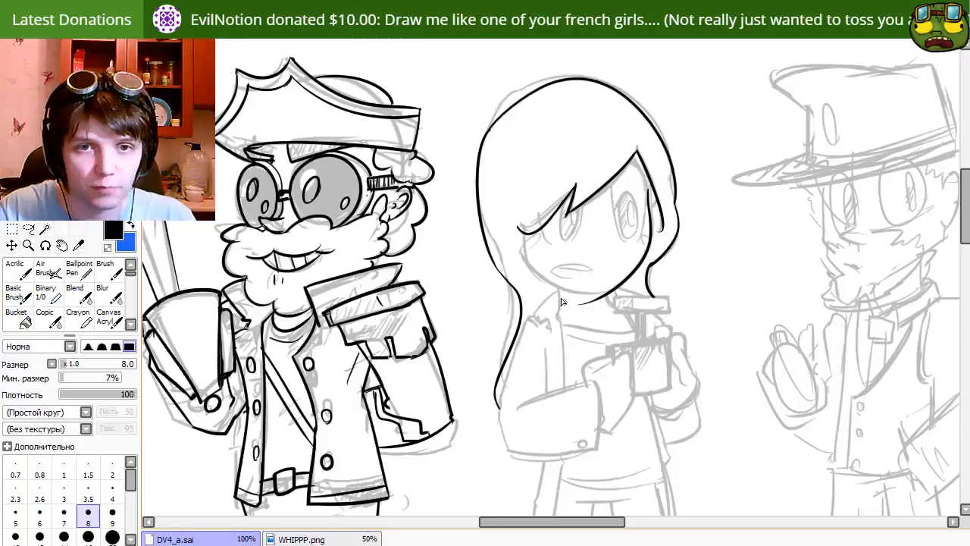
pyautogui.moveTo(523, 237); pyautogui.dragTo(650, 280)
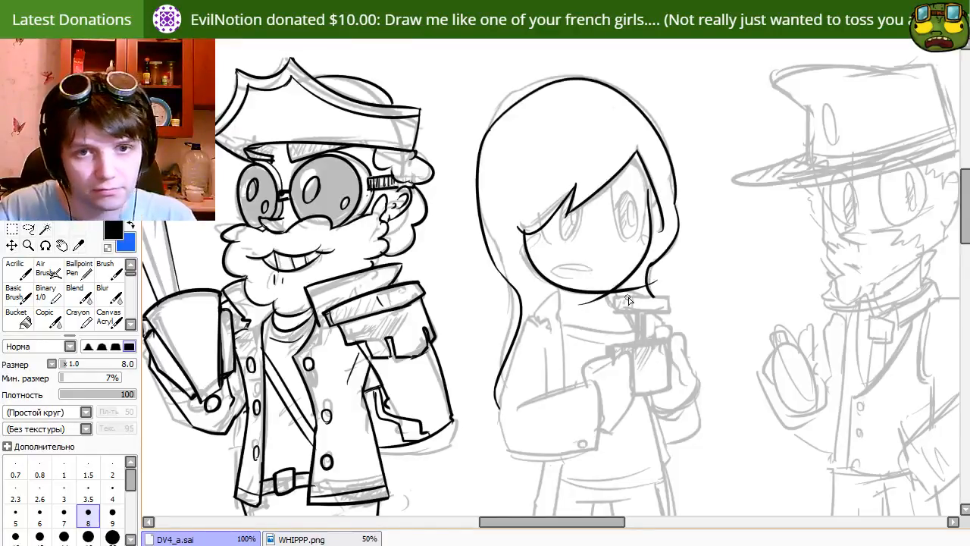
pyautogui.press('e')
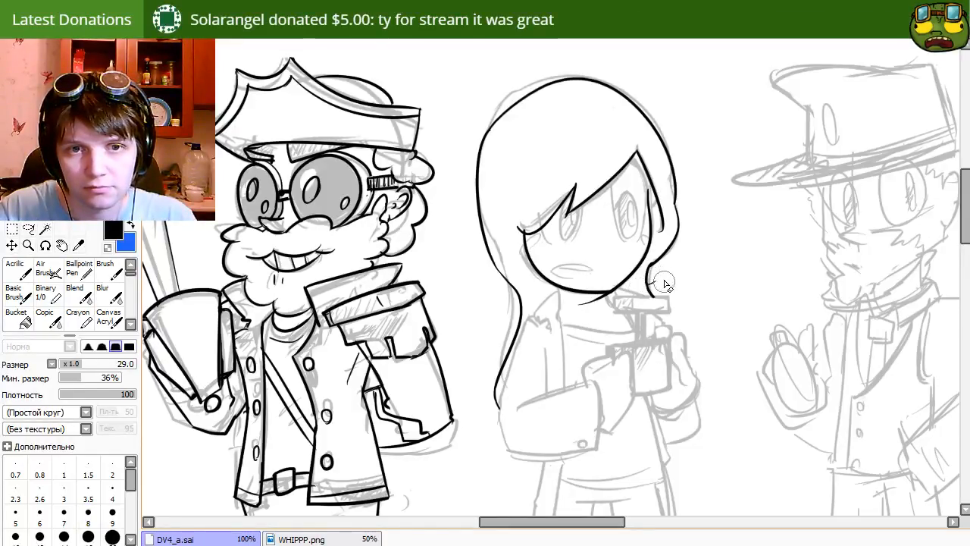
pyautogui.moveTo(663, 282); pyautogui.dragTo(589, 306)
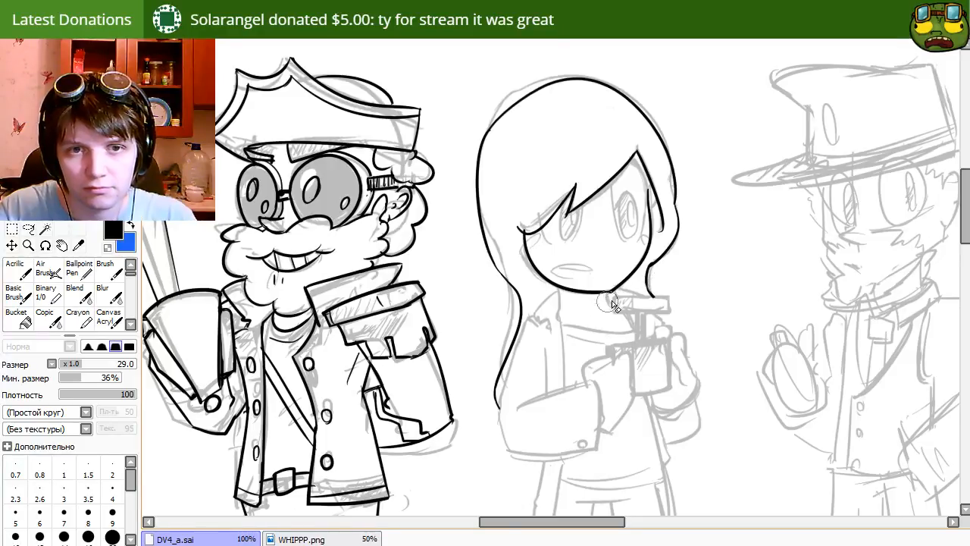
pyautogui.press('n')
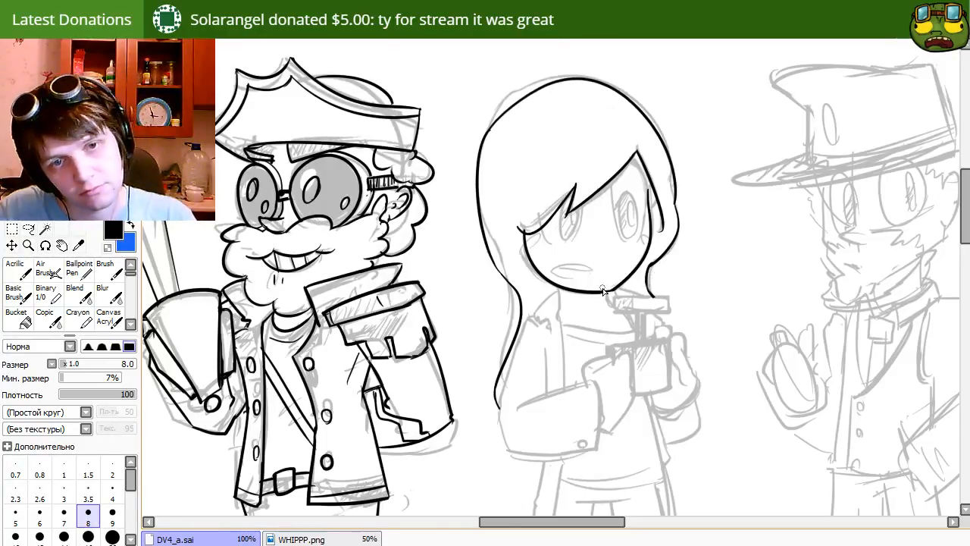
# Ink the small cheek marks at the left and right edges of the girl's face.
pyautogui.scroll(2, 617, 336)
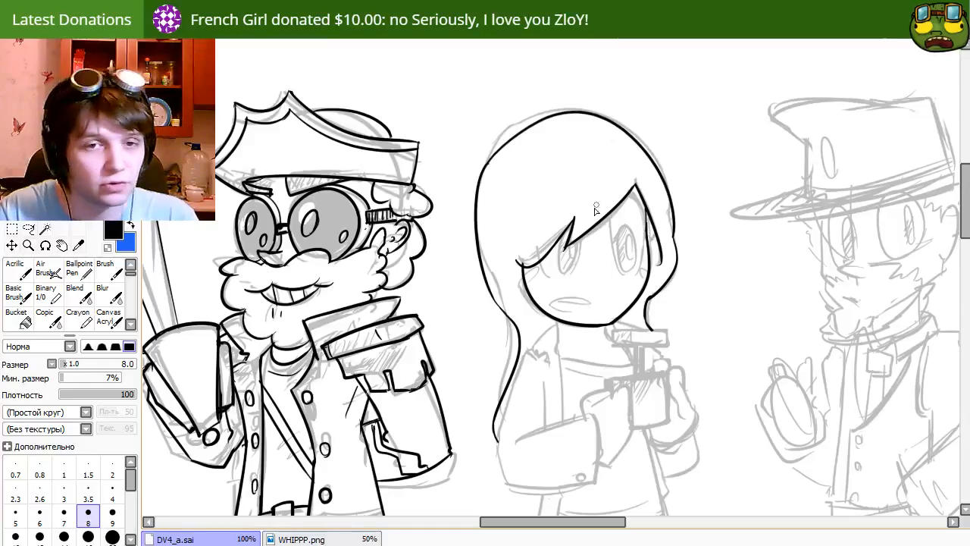
pyautogui.hotkey('ctrl', 'z')
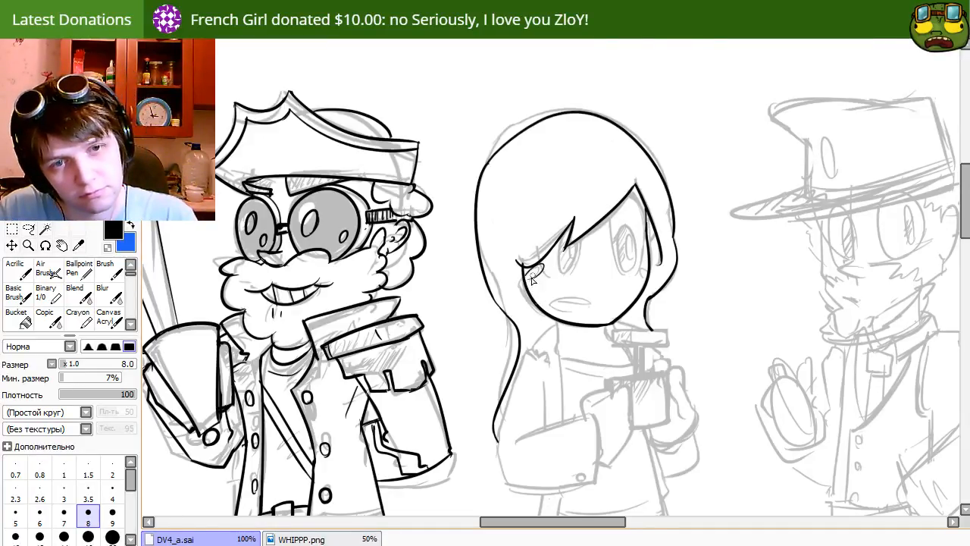
pyautogui.press('e')
pyautogui.press('e')
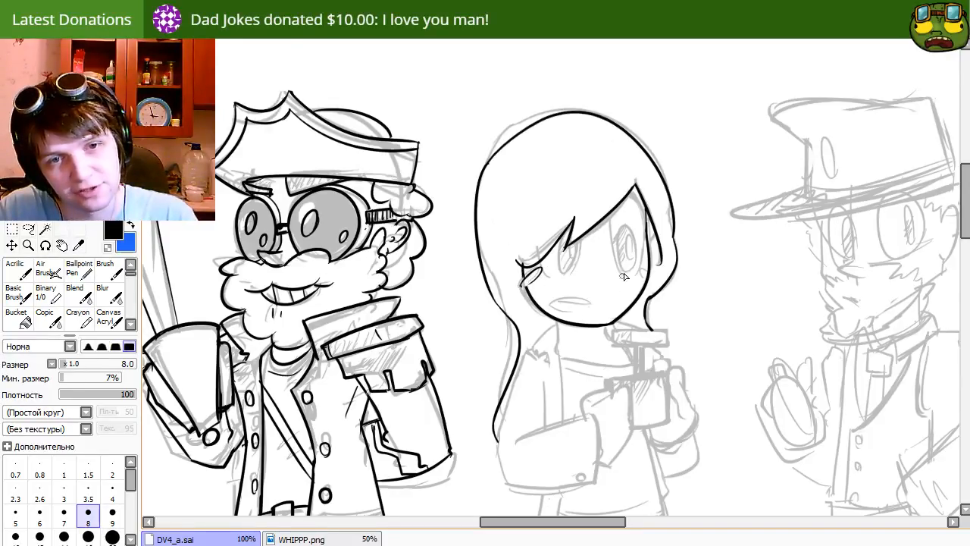
pyautogui.press('e')
pyautogui.press('e')
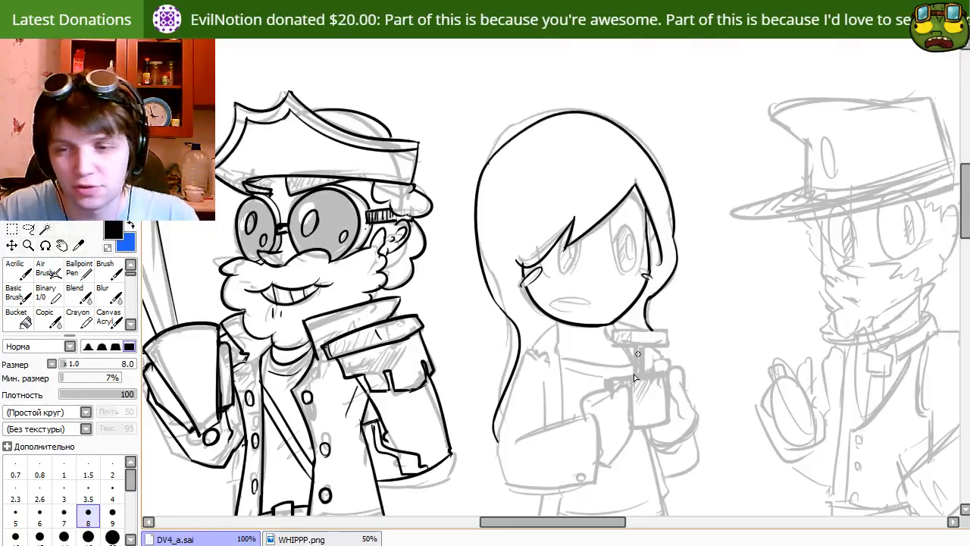
# Ink the girl's neck lines and the coat collar on the left shoulder, erasing the hair line where it overlaps the collar.
pyautogui.moveTo(549, 397)
pyautogui.mouseDown()
pyautogui.moveTo(540, 304)
pyautogui.moveTo(536, 319)
pyautogui.mouseUp()
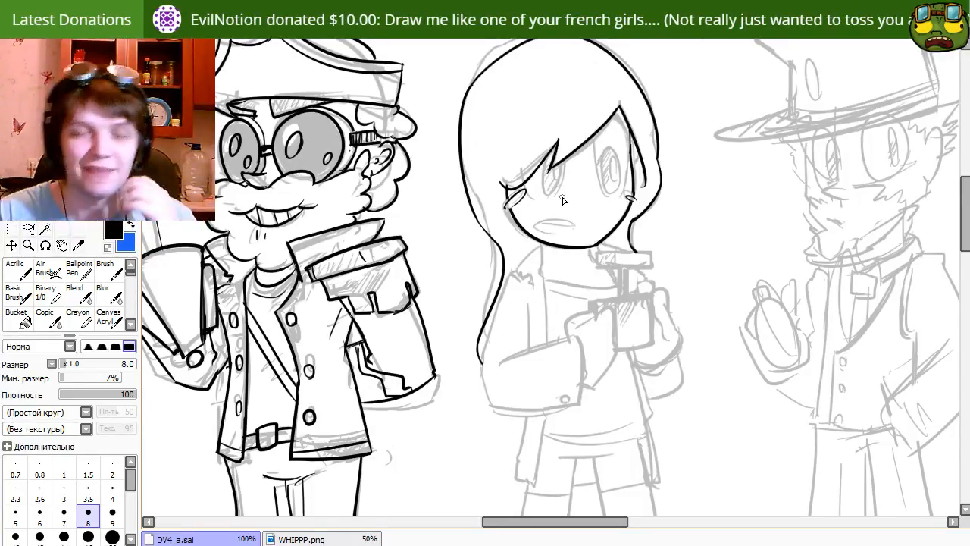
pyautogui.moveTo(572, 362)
pyautogui.mouseDown()
pyautogui.moveTo(659, 341)
pyautogui.moveTo(602, 412)
pyautogui.mouseUp()
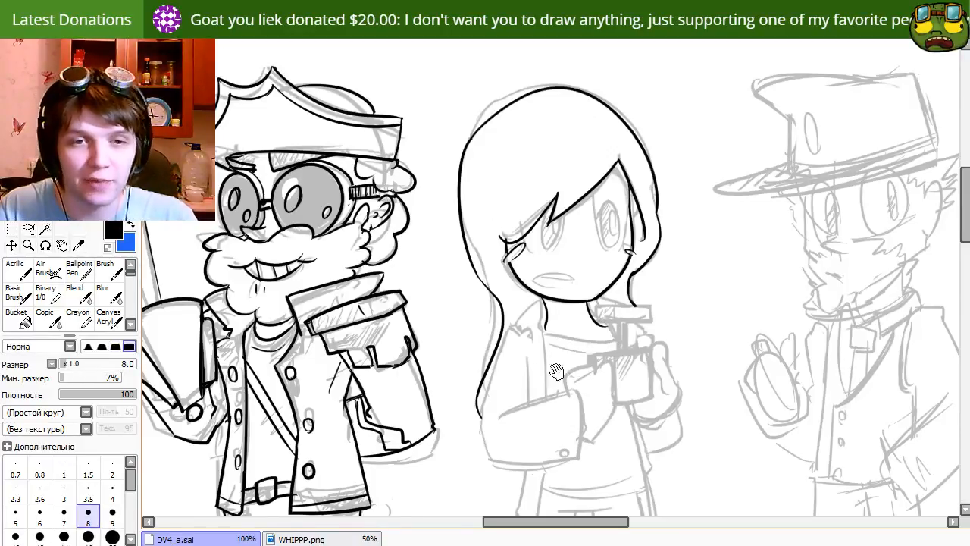
pyautogui.moveTo(556, 370); pyautogui.dragTo(588, 385)
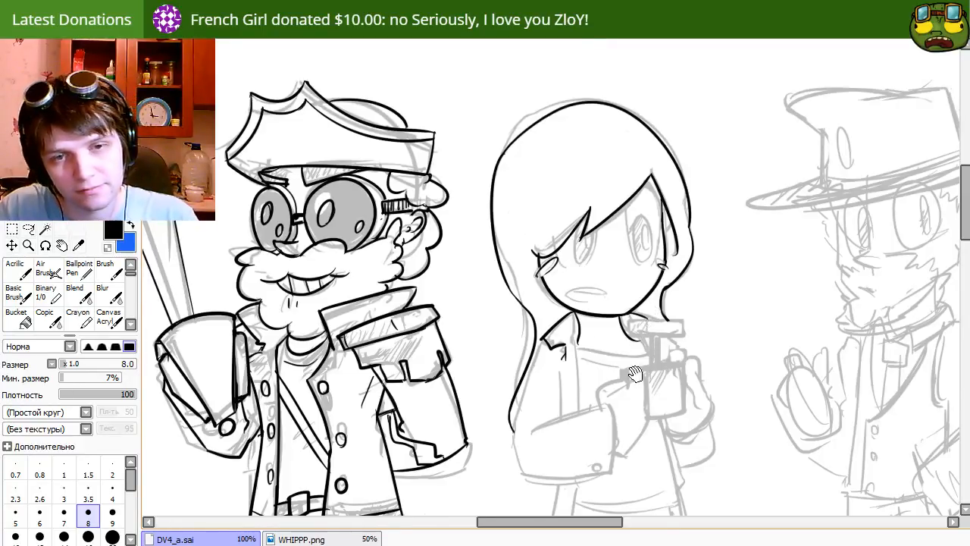
pyautogui.moveTo(635, 373); pyautogui.dragTo(590, 368)
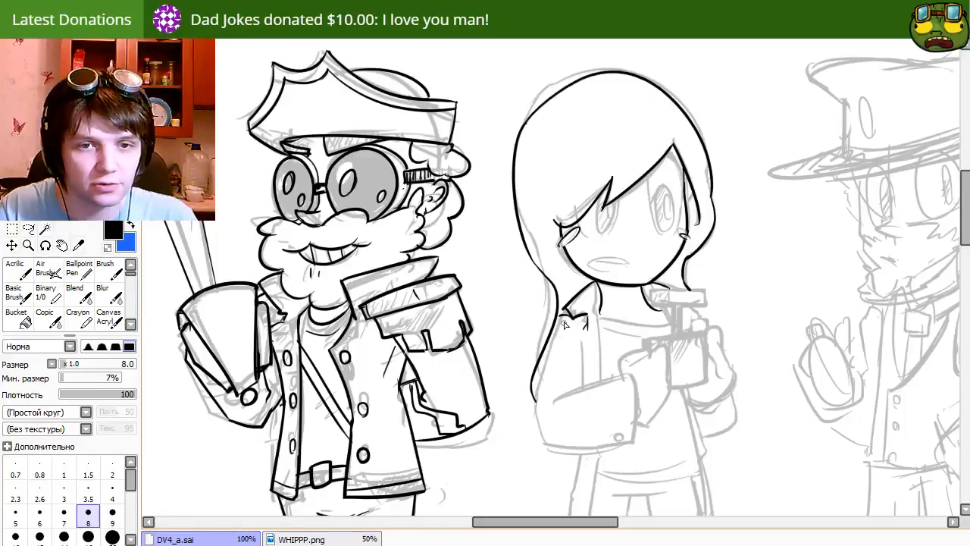
pyautogui.press('e')
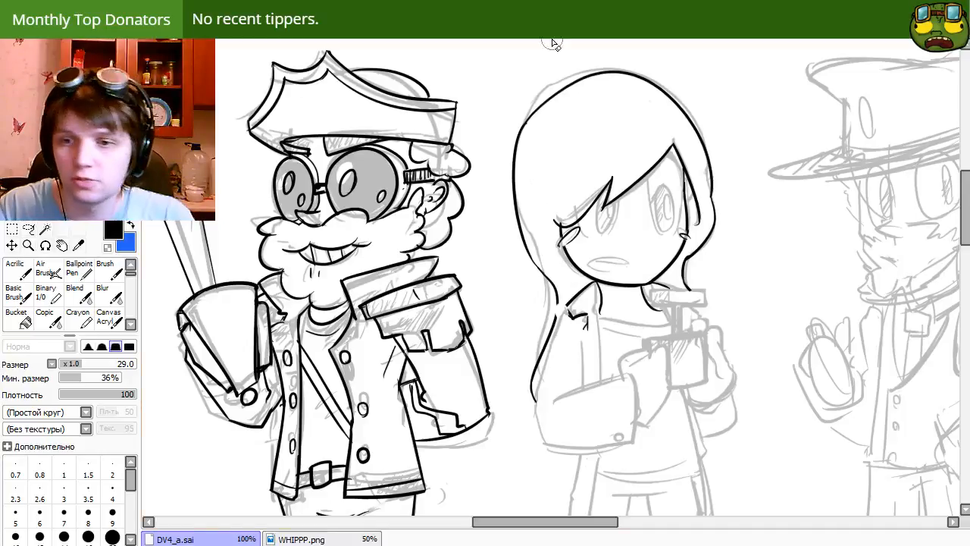
pyautogui.moveTo(667, 394); pyautogui.dragTo(659, 394)
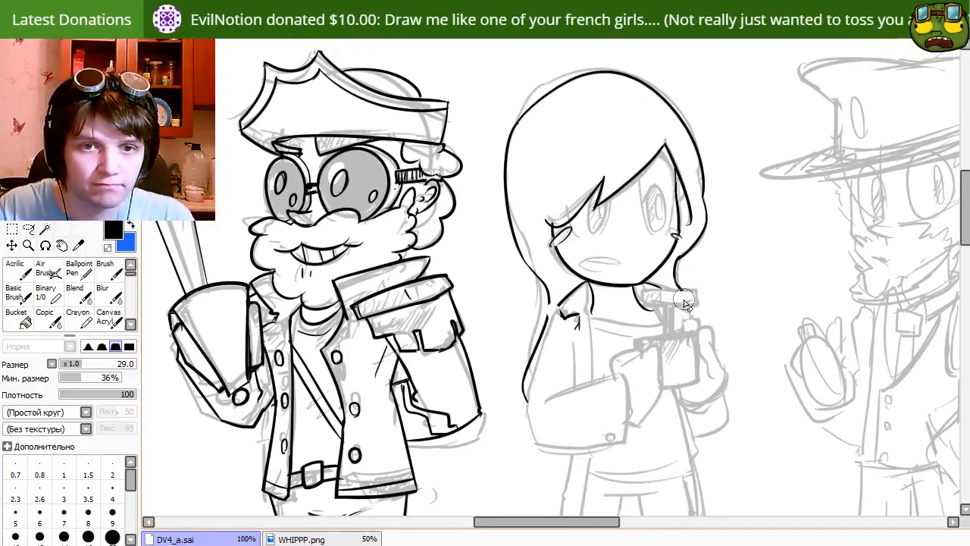
pyautogui.press('n')
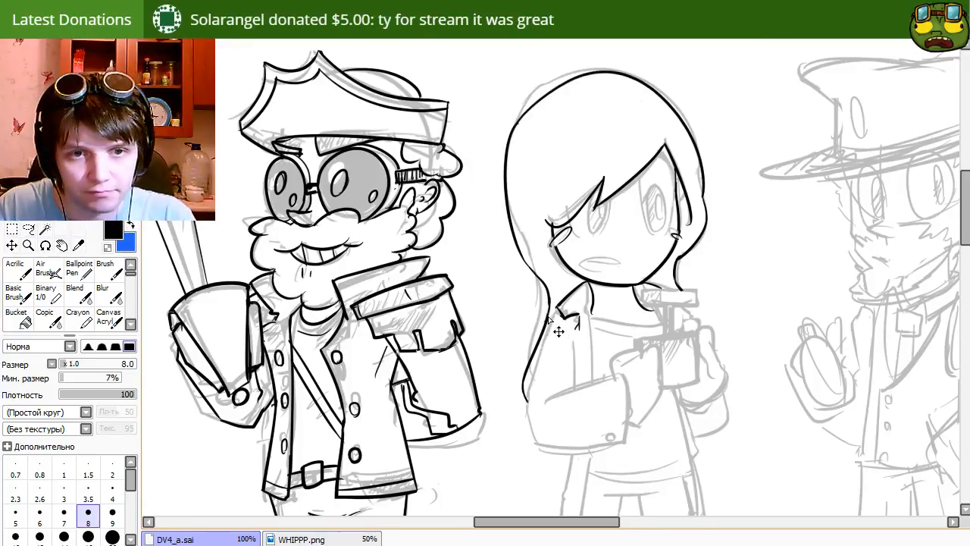
# Ink the outer contour of the girl's left sleeve from the shoulder around the elbow and along the underside to the cuff.
pyautogui.moveTo(553, 311); pyautogui.dragTo(570, 318)
pyautogui.moveTo(558, 308)
pyautogui.mouseDown()
pyautogui.moveTo(526, 409)
pyautogui.moveTo(538, 447)
pyautogui.moveTo(659, 443)
pyautogui.mouseUp()
pyautogui.press('e')
pyautogui.press('n')
pyautogui.hotkey('ctrl', 'z')
pyautogui.moveTo(539, 448)
pyautogui.mouseDown()
pyautogui.moveTo(650, 432)
pyautogui.moveTo(642, 426)
pyautogui.mouseUp()
pyautogui.press('e')
pyautogui.press('n')
# Ink the end of the sleeve's cuff and the upper edge of the bent forearm, cleaning up the corner where they meet.
pyautogui.moveTo(622, 376); pyautogui.dragTo(623, 442)
pyautogui.hotkey('ctrl', 'z')
pyautogui.moveTo(546, 400); pyautogui.dragTo(623, 379)
pyautogui.hotkey('ctrl', 'z')
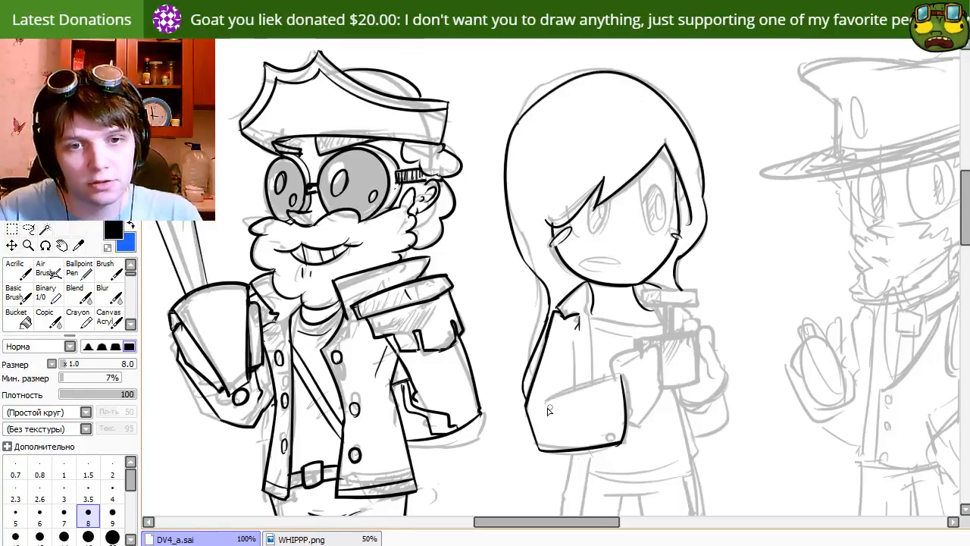
pyautogui.moveTo(540, 402); pyautogui.dragTo(621, 376)
pyautogui.press('e')
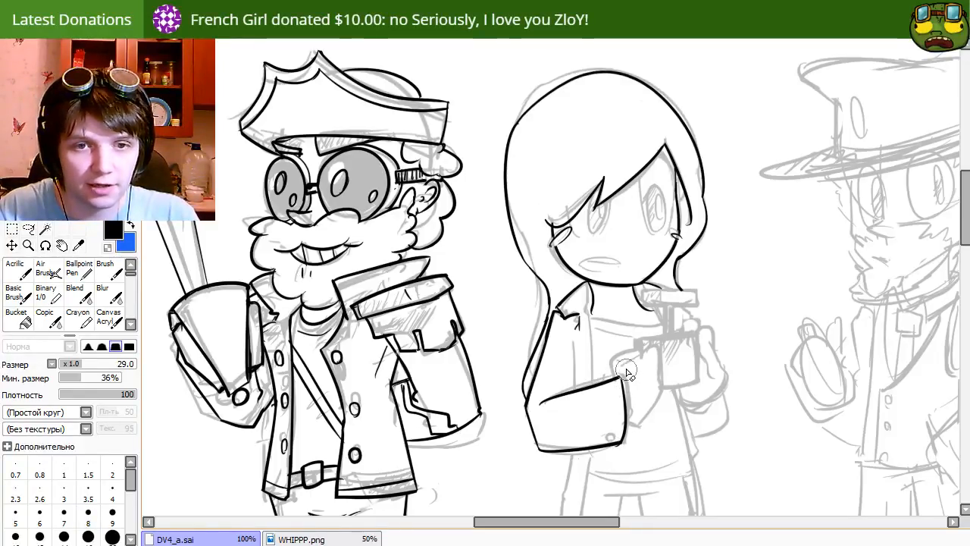
pyautogui.press('n')
# Ink the vertical inner sleeve line above the girl's forearm and trim its lower end.
pyautogui.hotkey('ctrl', 'z')
pyautogui.moveTo(571, 341); pyautogui.dragTo(570, 391)
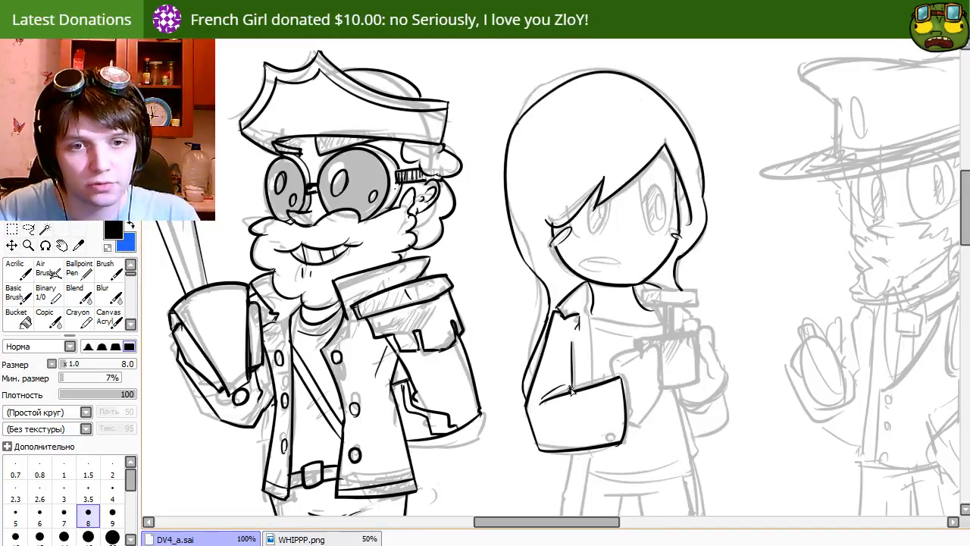
pyautogui.press('e')
pyautogui.press('n')
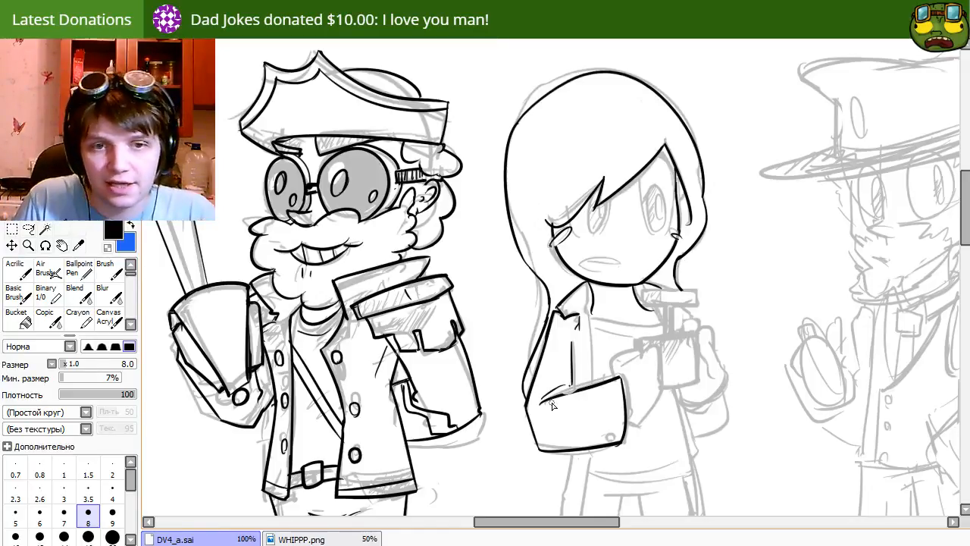
# Touch up the crease line on top of the girl's forearm and ink the oval button on the cuff.
pyautogui.moveTo(543, 399); pyautogui.dragTo(605, 387)
pyautogui.moveTo(546, 403); pyautogui.dragTo(585, 391)
pyautogui.hotkey('ctrl', 'z')
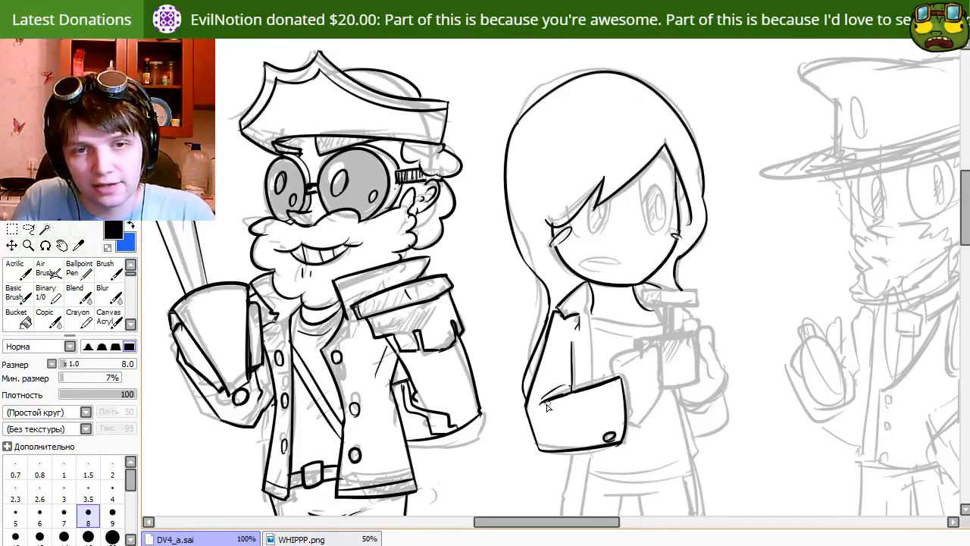
pyautogui.press('e')
pyautogui.press('e')
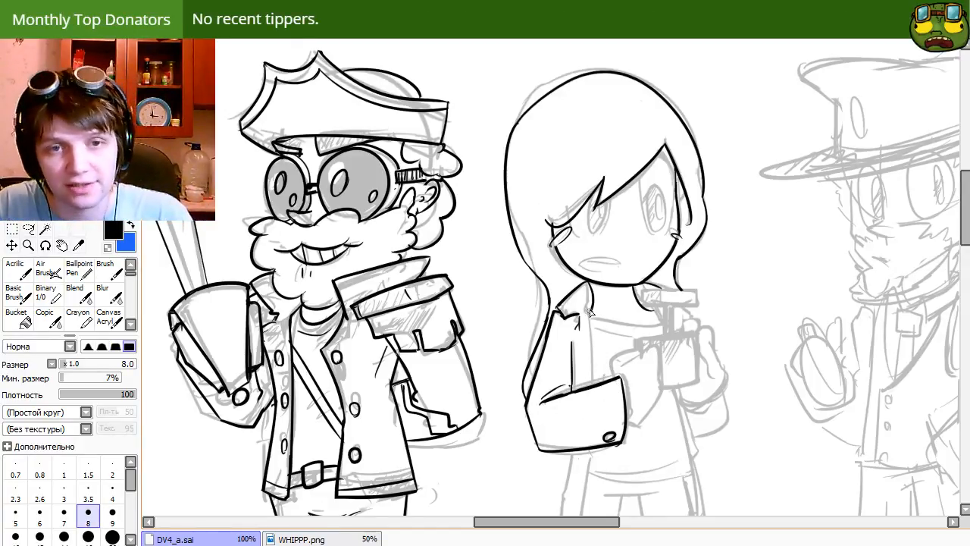
# Ink the coat's front edge from the collar to the forearm and the narrow coat flap hanging below the sleeve.
pyautogui.moveTo(590, 309); pyautogui.dragTo(591, 382)
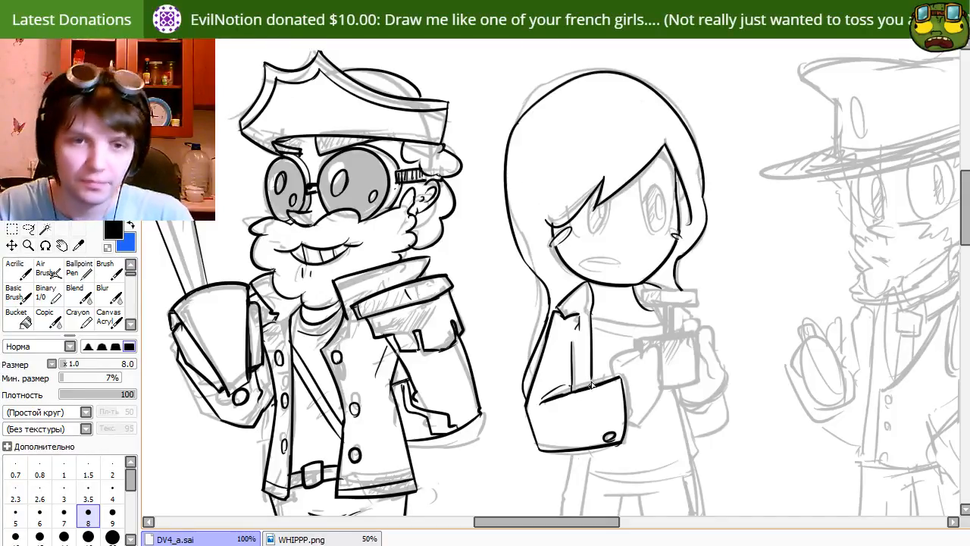
pyautogui.scroll(-3, 592, 385)
pyautogui.moveTo(595, 314); pyautogui.dragTo(584, 378)
pyautogui.hotkey('ctrl', 'z')
pyautogui.hotkey('ctrl', 'z')
pyautogui.moveTo(593, 309)
pyautogui.mouseDown()
pyautogui.moveTo(588, 357)
pyautogui.moveTo(576, 315)
pyautogui.moveTo(566, 377)
pyautogui.mouseUp()
pyautogui.hotkey('ctrl', 'z')
pyautogui.moveTo(578, 310)
pyautogui.mouseDown()
pyautogui.moveTo(576, 365)
pyautogui.moveTo(574, 319)
pyautogui.moveTo(572, 369)
pyautogui.moveTo(567, 360)
pyautogui.moveTo(580, 385)
pyautogui.mouseUp()
pyautogui.hotkey('ctrl', 'z')
pyautogui.hotkey('ctrl', 'z')
pyautogui.hotkey('ctrl', 'z')
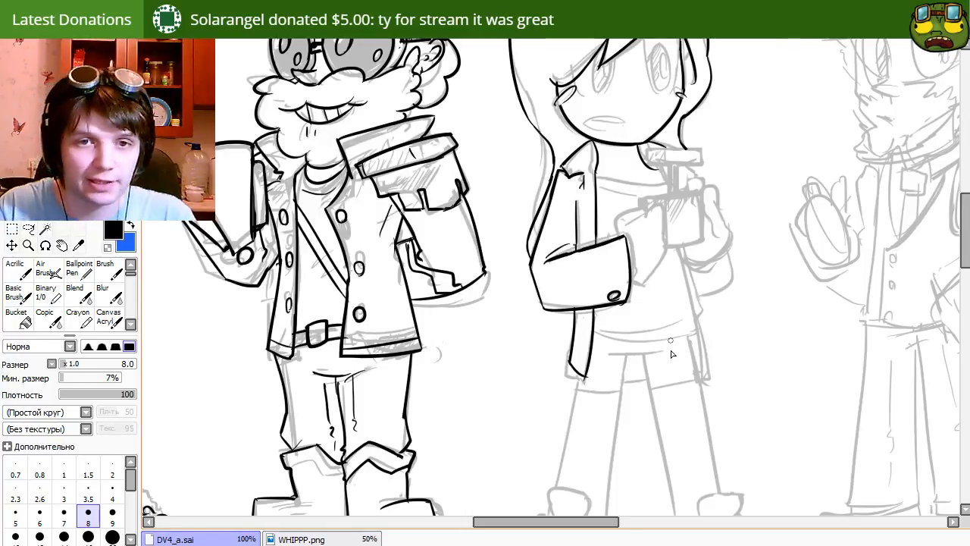
# Ink the curved neckline of the girl's shirt from the coat edge across to the right shoulder.
pyautogui.scroll(4, 589, 265)
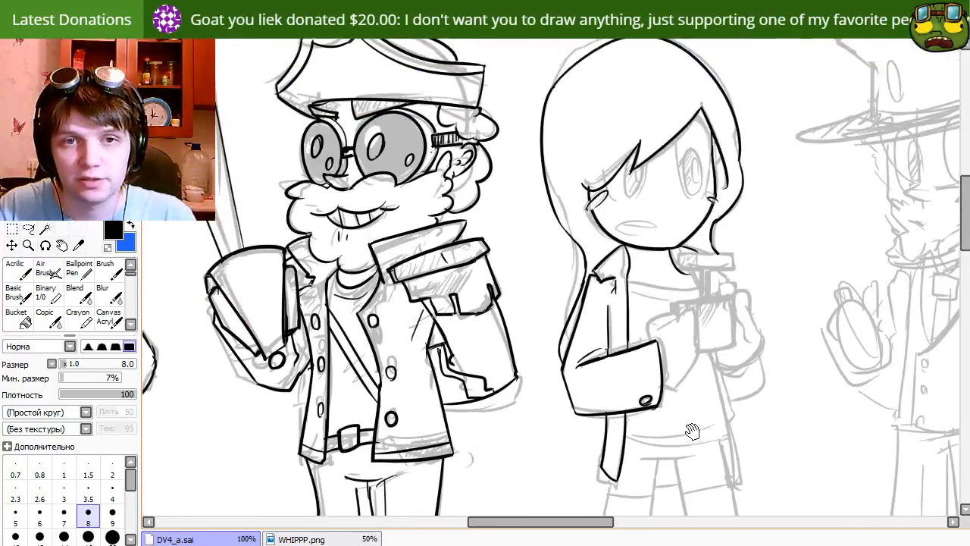
pyautogui.hotkey('ctrl', 'z')
pyautogui.moveTo(610, 305); pyautogui.dragTo(687, 301)
pyautogui.hotkey('ctrl', 'z')
pyautogui.moveTo(611, 304); pyautogui.dragTo(718, 295)
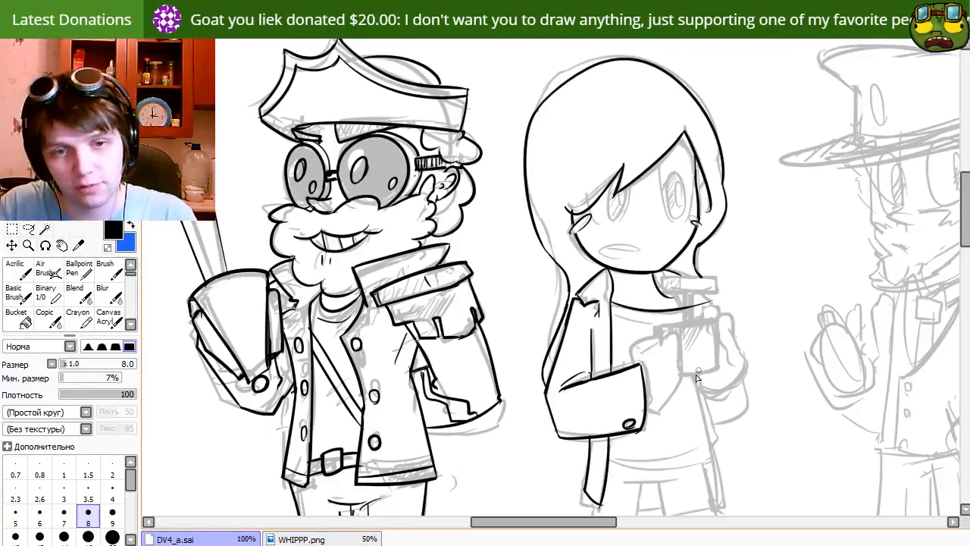
# Erase the end of the girl's neckline where it runs across the device she is holding.
pyautogui.press('e')
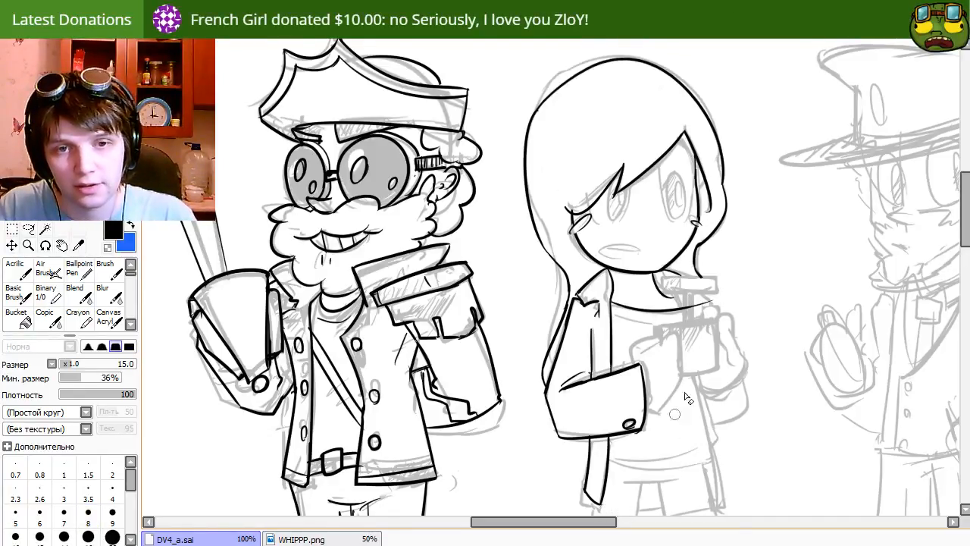
pyautogui.scroll(2, 689, 397)
pyautogui.moveTo(689, 354); pyautogui.dragTo(717, 346)
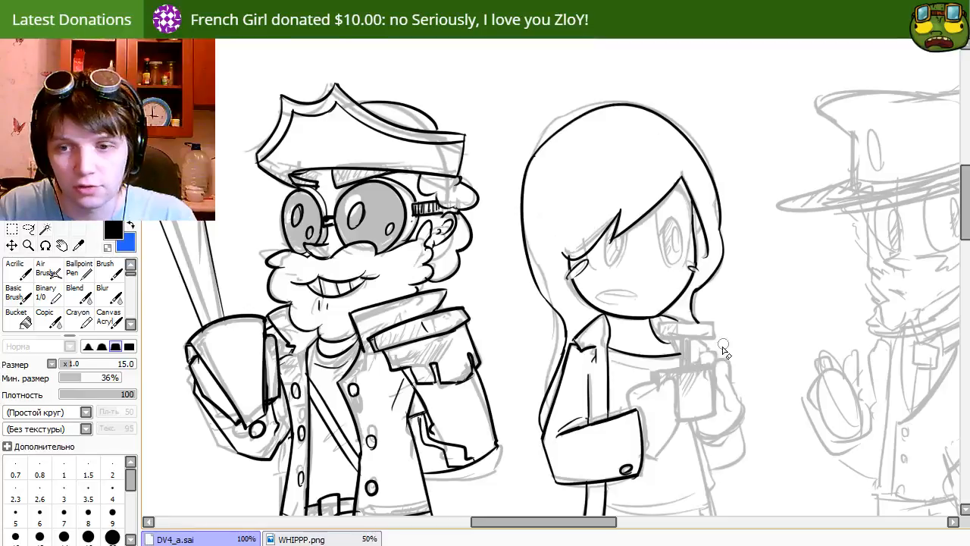
# Ink the flat plate at the top of the girl's handheld device with the size 8 brush and trim its stray line ends.
pyautogui.press('n')
pyautogui.moveTo(718, 410)
pyautogui.mouseDown()
pyautogui.moveTo(645, 339)
pyautogui.moveTo(722, 346)
pyautogui.mouseUp()
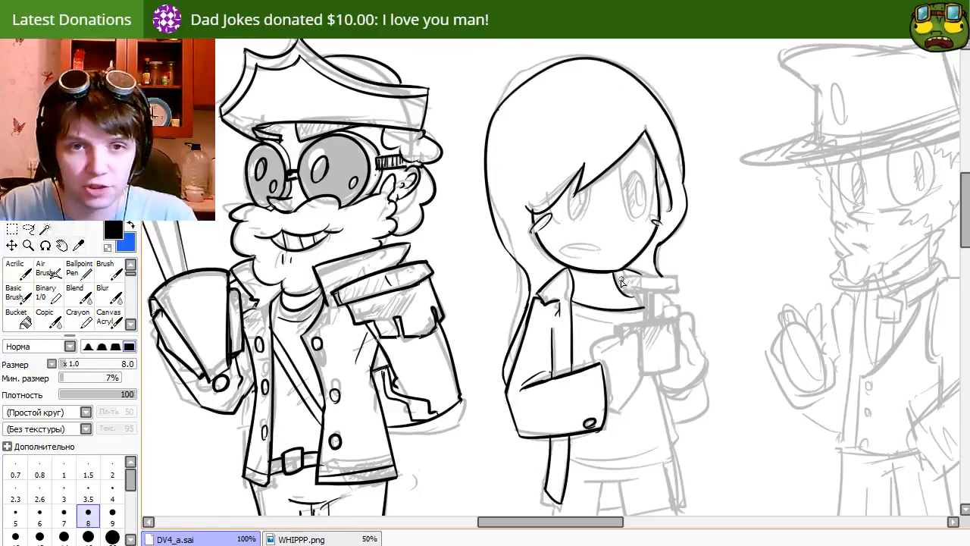
pyautogui.moveTo(621, 282)
pyautogui.mouseDown()
pyautogui.moveTo(689, 278)
pyautogui.moveTo(679, 291)
pyautogui.mouseUp()
pyautogui.press('e')
pyautogui.press('n')
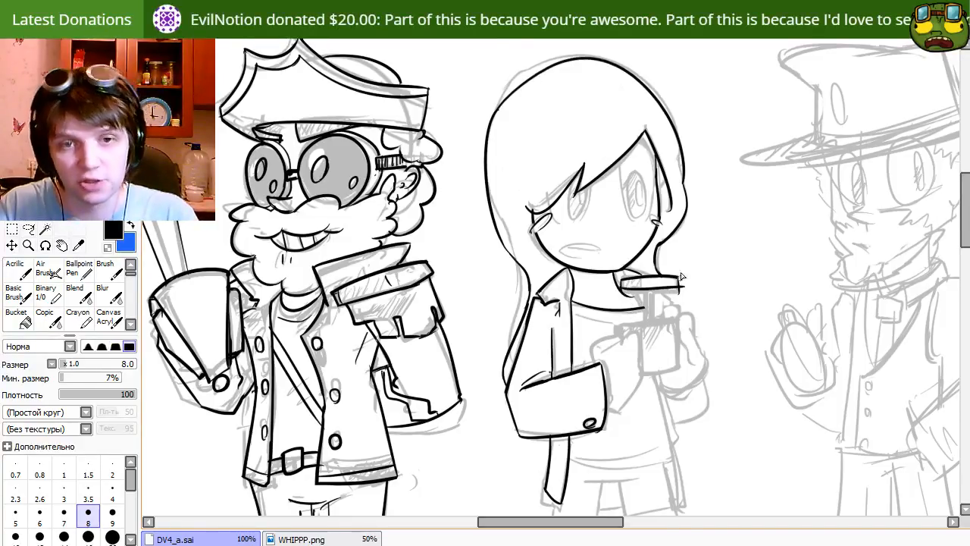
pyautogui.hotkey('ctrl', 'z')
pyautogui.moveTo(620, 290)
pyautogui.mouseDown()
pyautogui.moveTo(696, 282)
pyautogui.moveTo(720, 303)
pyautogui.mouseUp()
pyautogui.hotkey('ctrl', 'z')
pyautogui.hotkey('ctrl', 'z')
pyautogui.moveTo(620, 294)
pyautogui.mouseDown()
pyautogui.moveTo(657, 300)
pyautogui.moveTo(692, 300)
pyautogui.mouseUp()
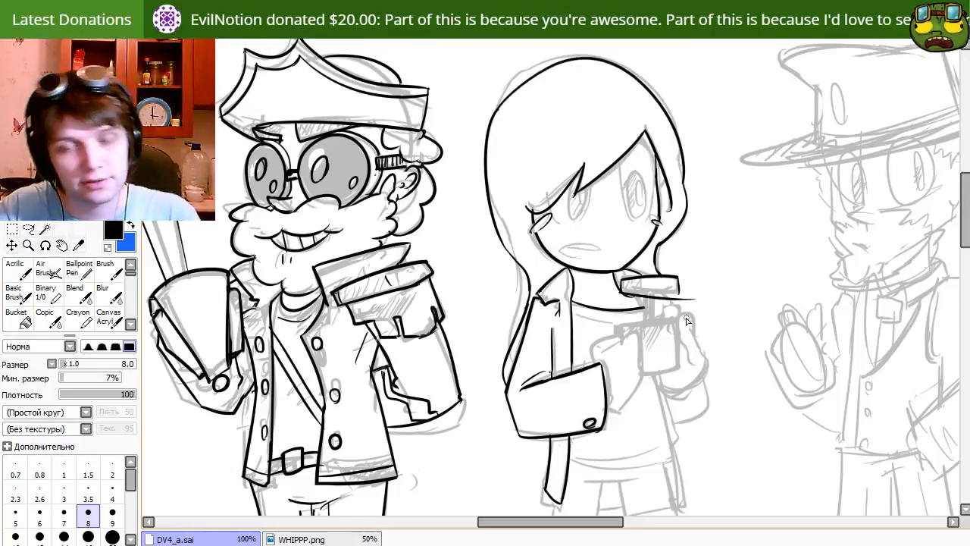
pyautogui.hotkey('ctrl', 'z')
pyautogui.press('e')
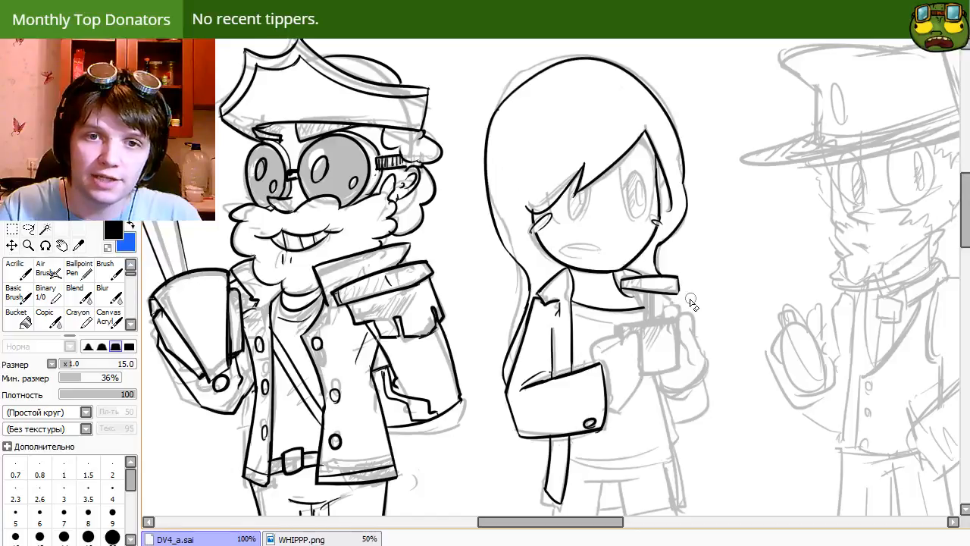
# Hatch the near end of the device's top plate and ink the coat collar edge beneath it, cleaning up the neckline overlap.
pyautogui.press('n')
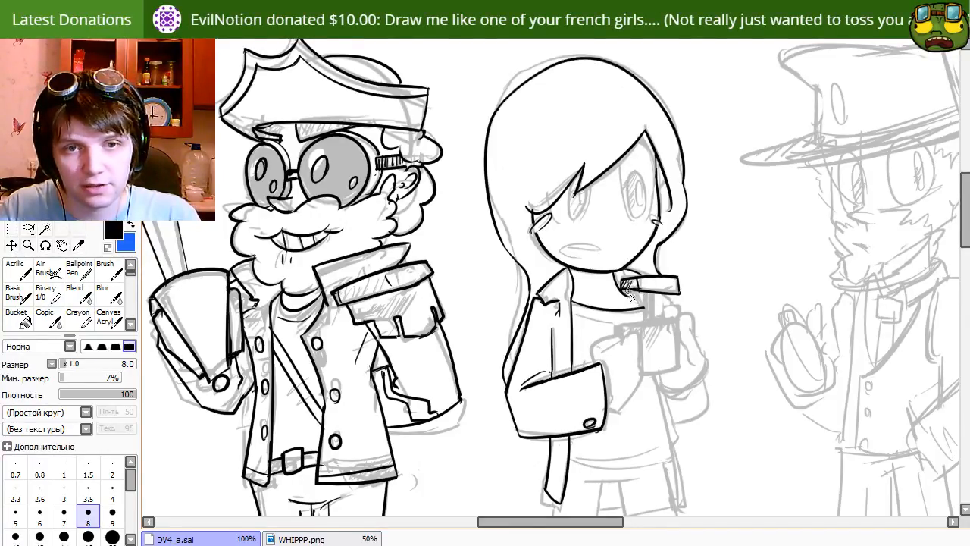
pyautogui.press('e')
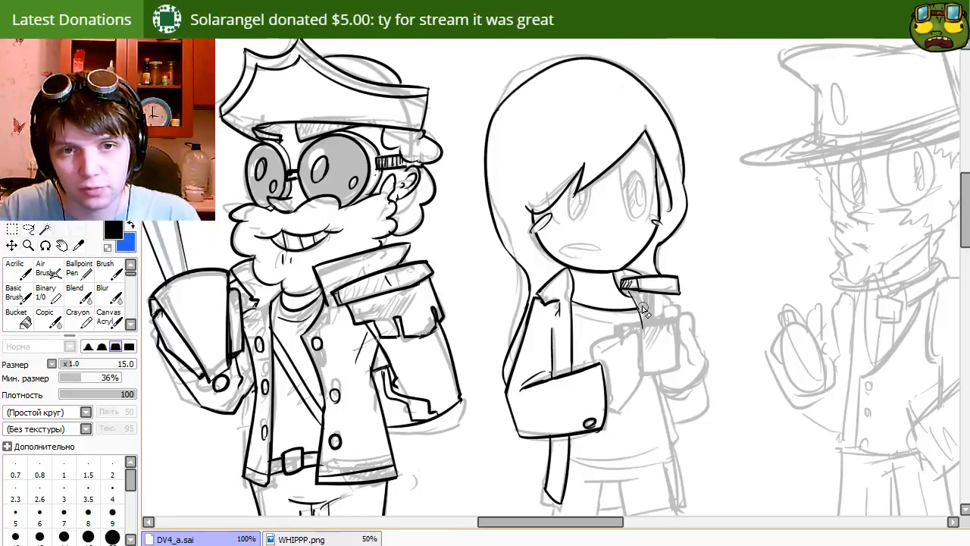
pyautogui.press('b')
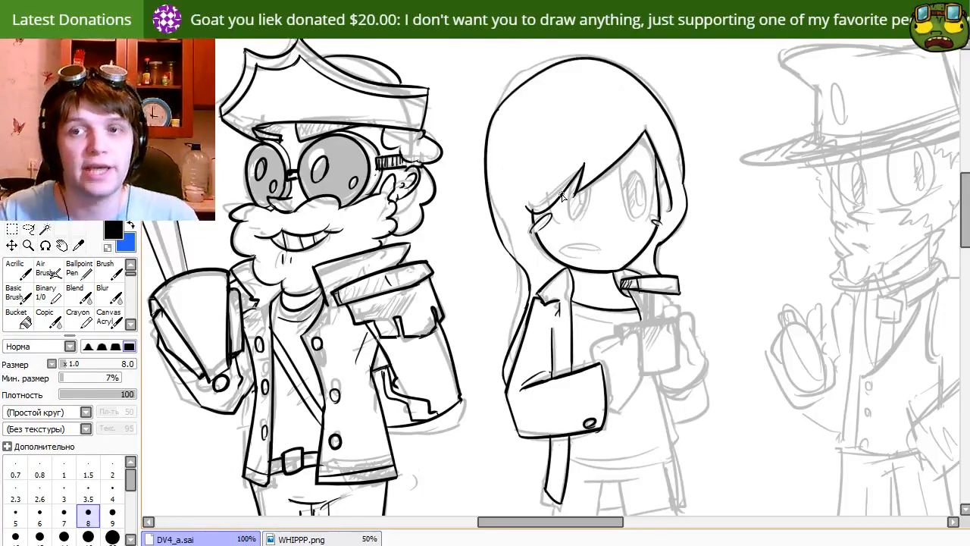
# Clean up and re-ink the edges of the device's top plate beside its hatched end.
pyautogui.moveTo(751, 378); pyautogui.dragTo(705, 182)
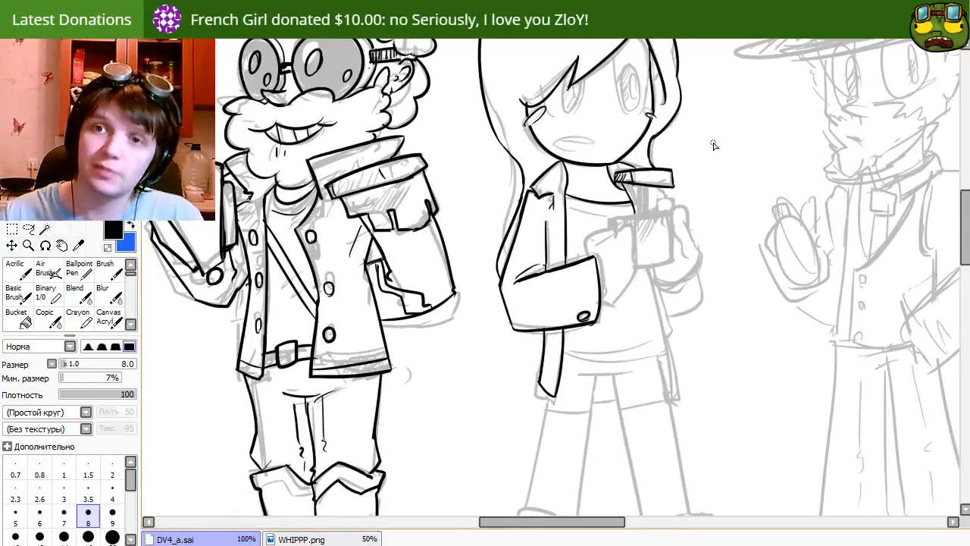
pyautogui.moveTo(728, 477); pyautogui.dragTo(745, 503)
pyautogui.moveTo(674, 456); pyautogui.dragTo(654, 476)
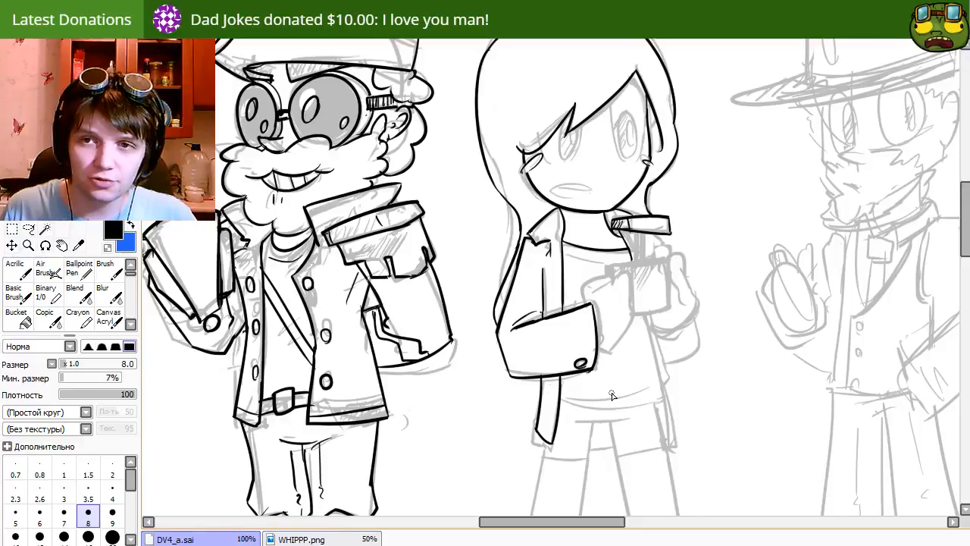
pyautogui.moveTo(733, 433); pyautogui.dragTo(770, 430)
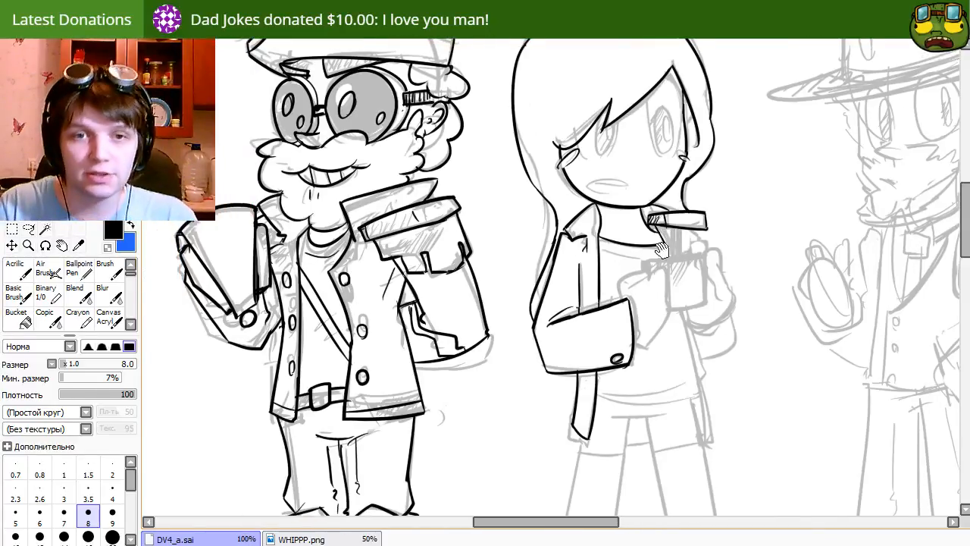
pyautogui.moveTo(642, 258); pyautogui.dragTo(654, 312)
pyautogui.press('e')
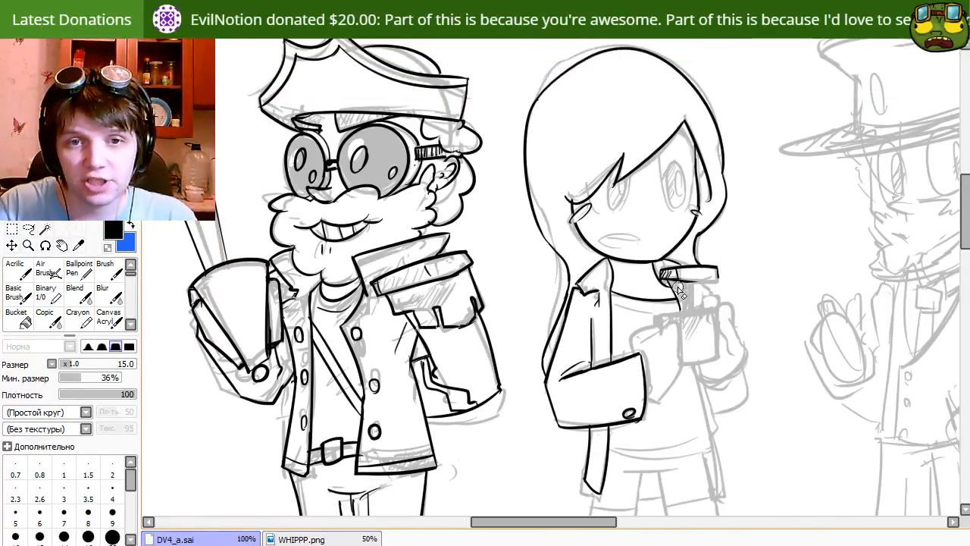
pyautogui.press('n')
pyautogui.moveTo(678, 280); pyautogui.dragTo(717, 277)
pyautogui.hotkey('ctrl', 'z')
pyautogui.press('e')
pyautogui.press('n')
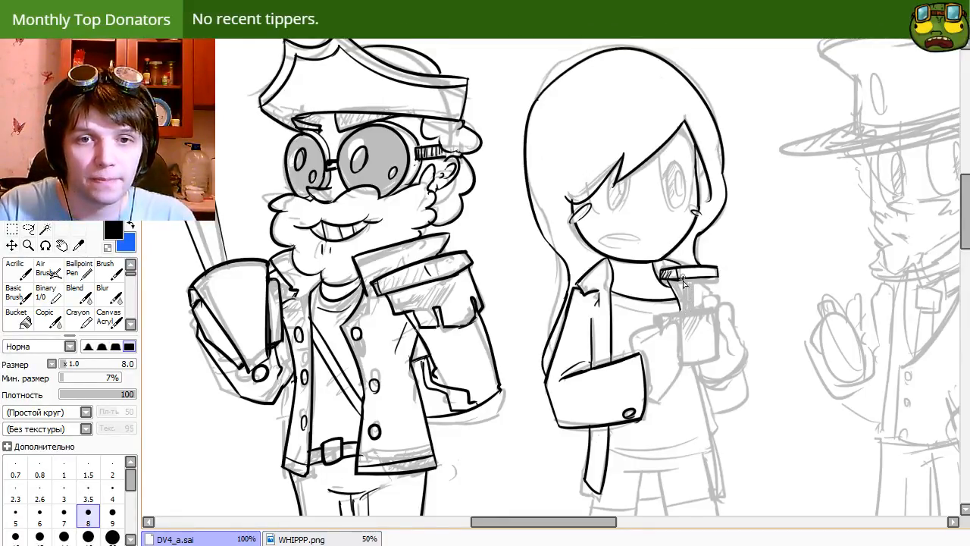
# Ink the device's narrow stem below the top plate and the rectangular box under it.
pyautogui.moveTo(684, 279); pyautogui.dragTo(692, 312)
pyautogui.hotkey('ctrl', 'z')
pyautogui.hotkey('ctrl', 'z')
pyautogui.hotkey('ctrl', 'z')
pyautogui.moveTo(684, 279)
pyautogui.mouseDown()
pyautogui.moveTo(684, 313)
pyautogui.moveTo(687, 279)
pyautogui.moveTo(695, 311)
pyautogui.moveTo(669, 316)
pyautogui.moveTo(711, 313)
pyautogui.mouseUp()
pyautogui.hotkey('ctrl', 'z')
pyautogui.hotkey('ctrl', 'z')
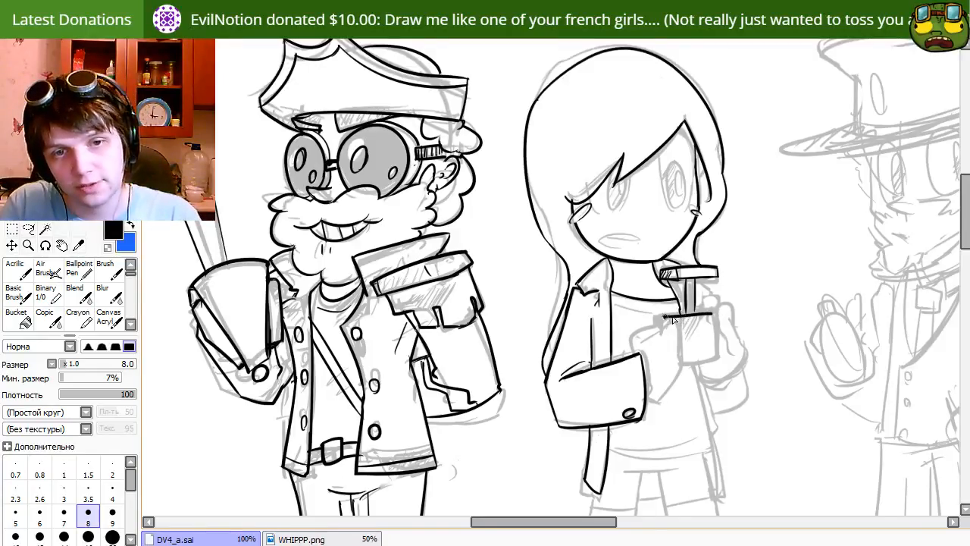
pyautogui.moveTo(695, 295); pyautogui.dragTo(697, 312)
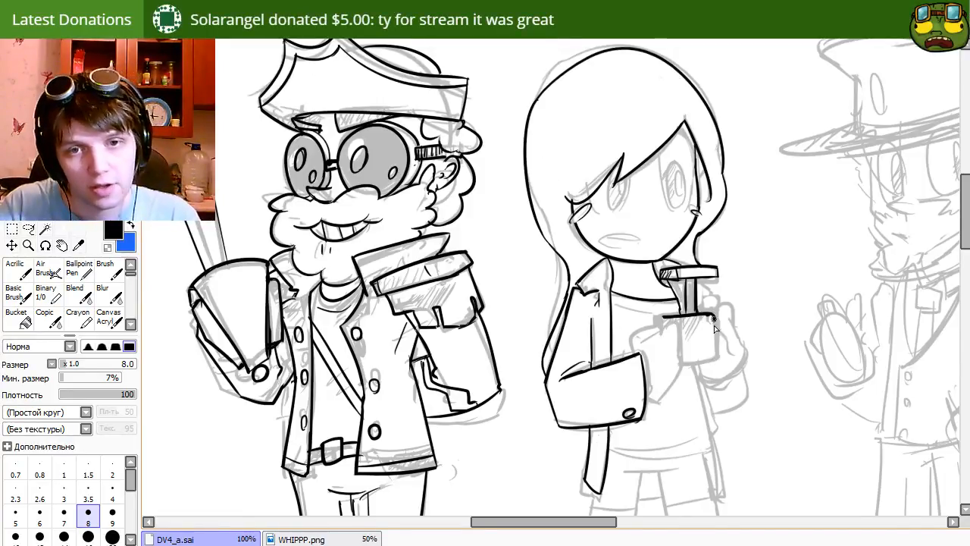
pyautogui.moveTo(682, 365); pyautogui.dragTo(723, 356)
pyautogui.hotkey('ctrl', 'z')
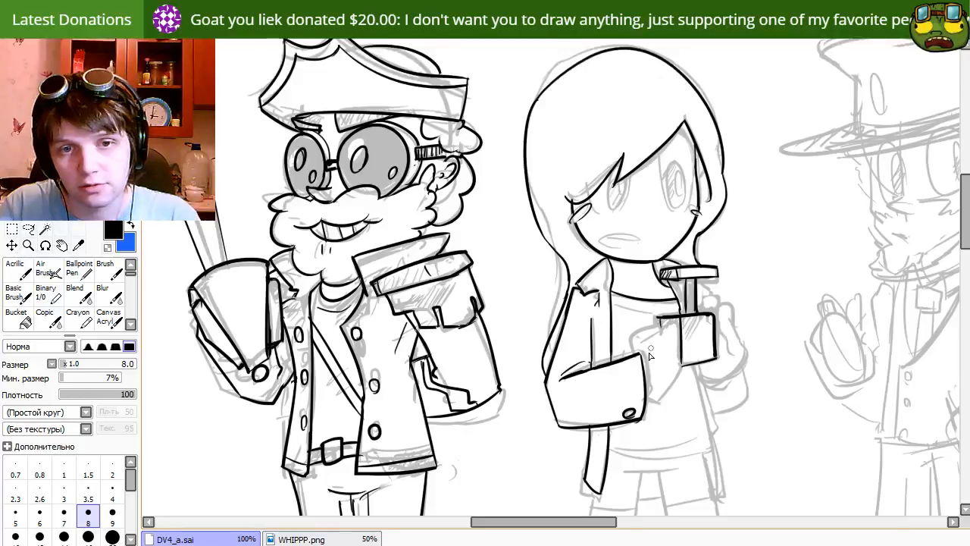
# Ink the girl's hand between the large buttoned cuff and the device's box, following the sketch.
pyautogui.moveTo(634, 354); pyautogui.dragTo(670, 331)
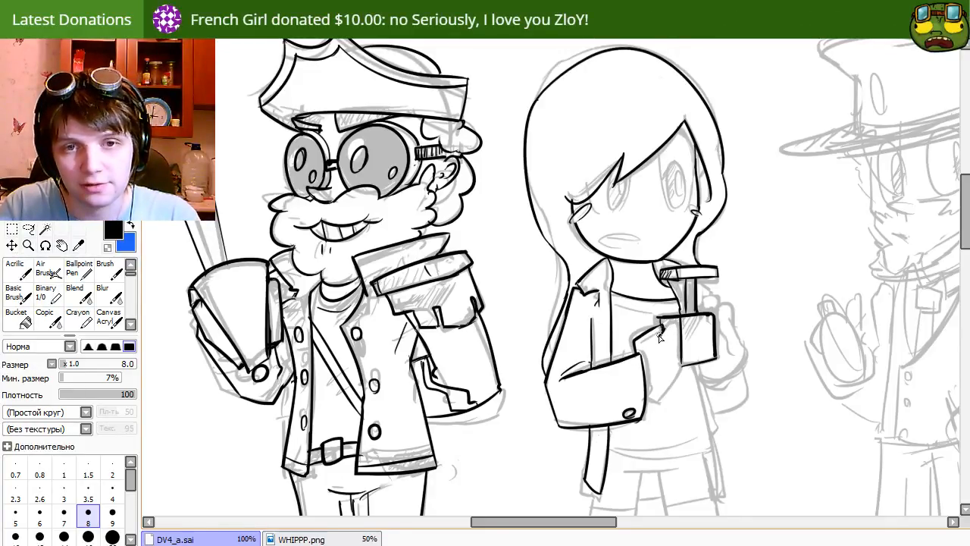
pyautogui.press('e')
pyautogui.press('e')
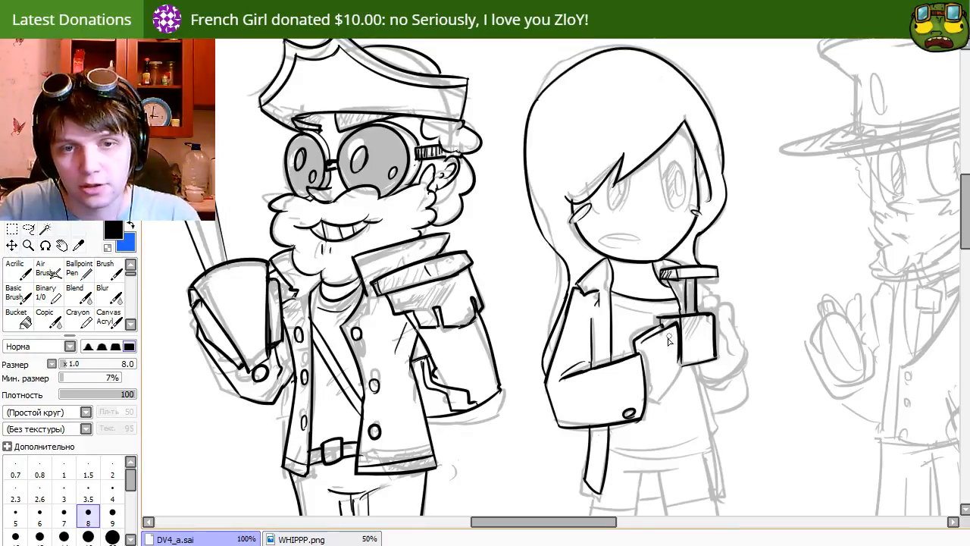
pyautogui.moveTo(683, 361); pyautogui.dragTo(658, 396)
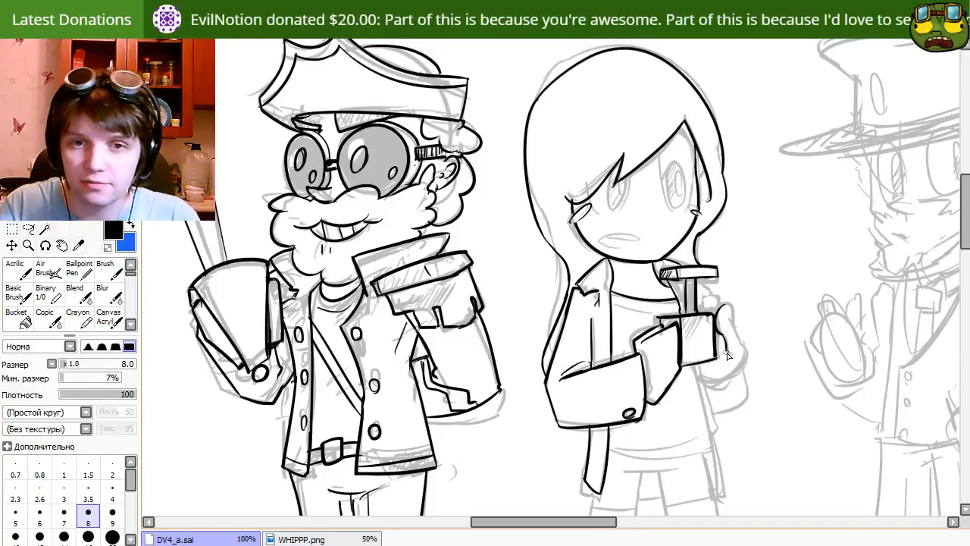
# Ink the girl's other hand, outlining the raised thumb and the palm curving under the device's box.
pyautogui.moveTo(721, 306); pyautogui.dragTo(736, 328)
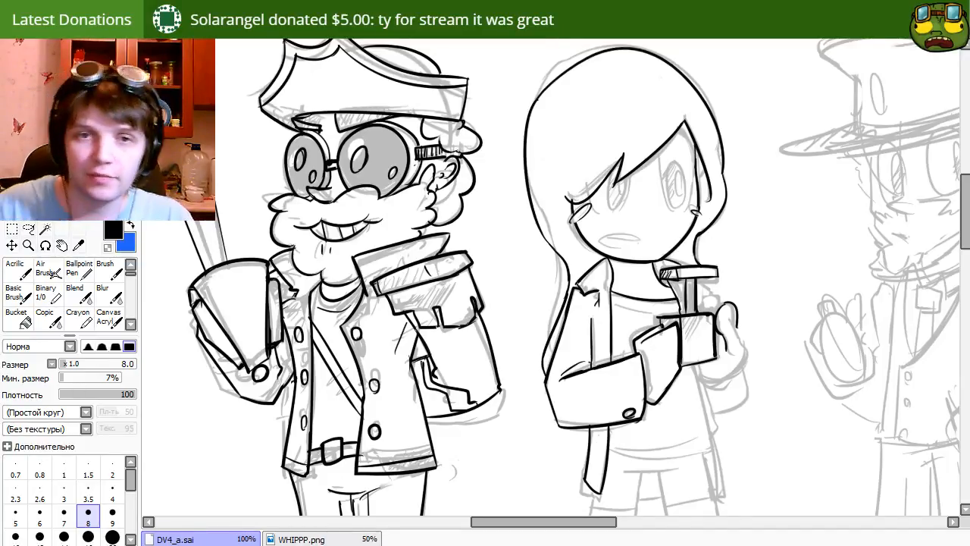
pyautogui.moveTo(719, 353); pyautogui.dragTo(720, 387)
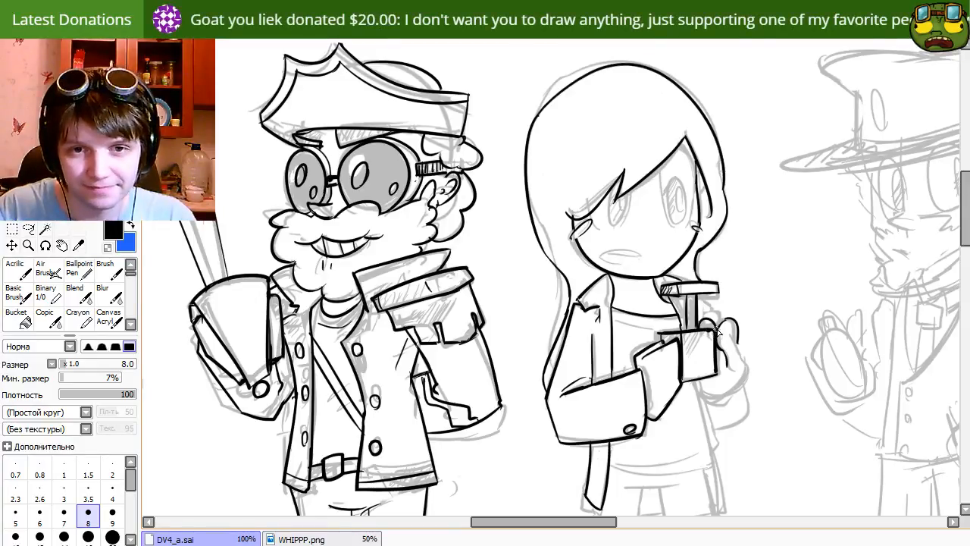
pyautogui.moveTo(741, 341)
pyautogui.mouseDown()
pyautogui.moveTo(749, 369)
pyautogui.moveTo(741, 349)
pyautogui.moveTo(747, 369)
pyautogui.moveTo(710, 400)
pyautogui.moveTo(734, 389)
pyautogui.moveTo(697, 387)
pyautogui.moveTo(713, 403)
pyautogui.moveTo(726, 377)
pyautogui.moveTo(703, 388)
pyautogui.moveTo(697, 381)
pyautogui.moveTo(740, 386)
pyautogui.mouseUp()
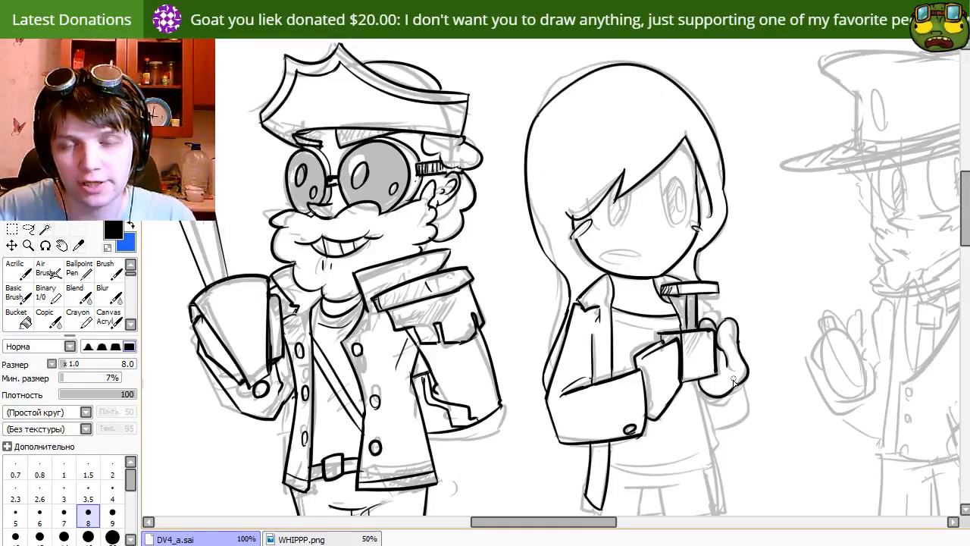
# Ink the rounded sleeve cuff below the girl's far hand and add its small oval button.
pyautogui.moveTo(689, 425); pyautogui.dragTo(705, 364)
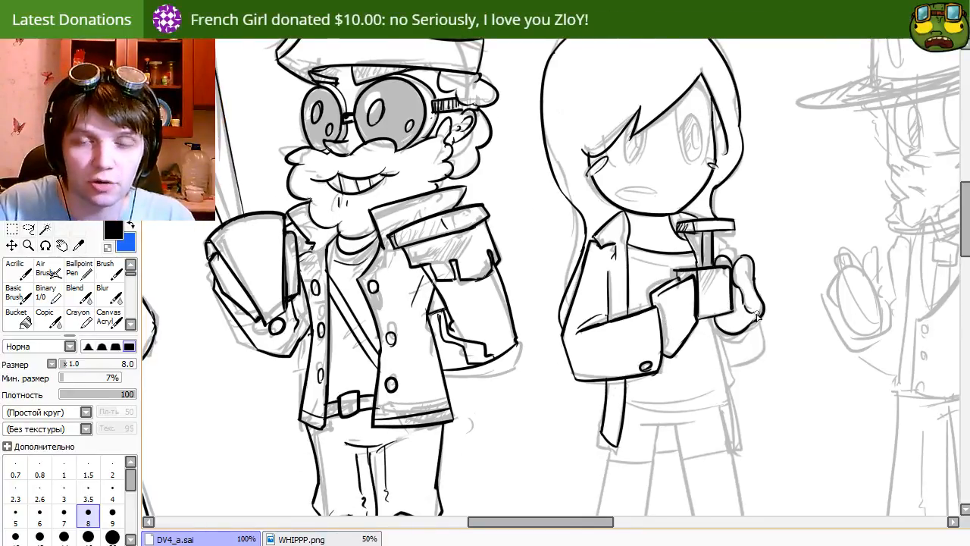
pyautogui.moveTo(585, 355)
pyautogui.mouseDown()
pyautogui.moveTo(504, 415)
pyautogui.moveTo(616, 417)
pyautogui.mouseUp()
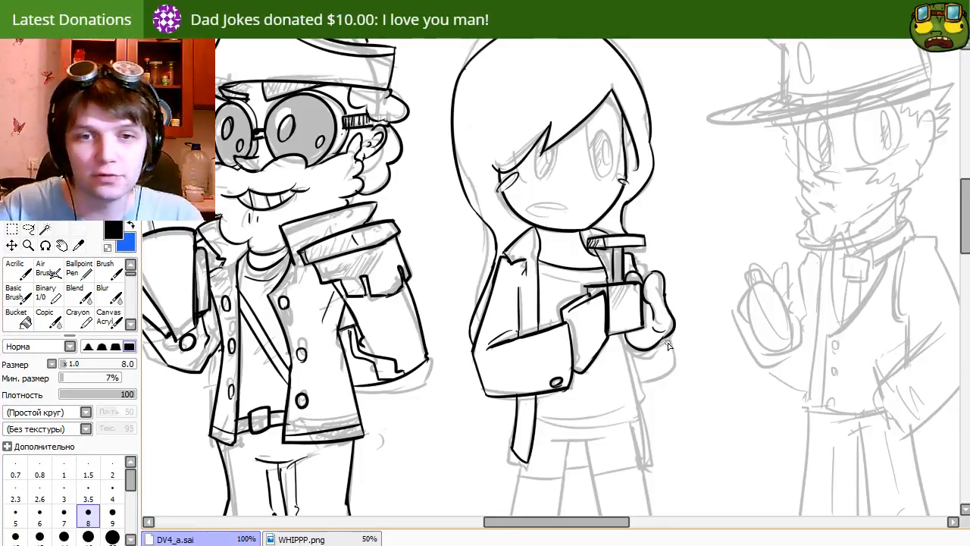
pyautogui.moveTo(670, 339)
pyautogui.mouseDown()
pyautogui.moveTo(670, 378)
pyautogui.moveTo(641, 388)
pyautogui.moveTo(672, 377)
pyautogui.mouseUp()
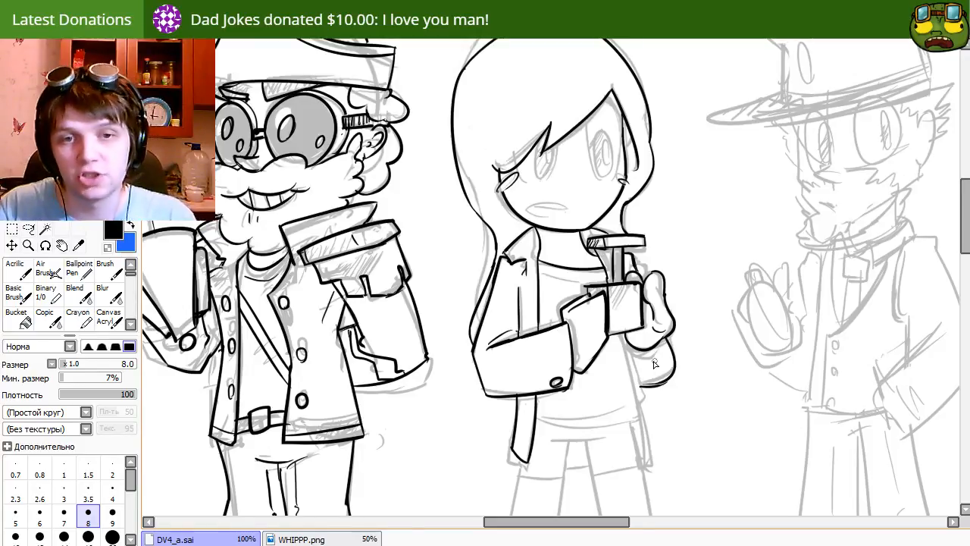
pyautogui.moveTo(627, 341)
pyautogui.mouseDown()
pyautogui.moveTo(669, 354)
pyautogui.moveTo(665, 342)
pyautogui.moveTo(651, 370)
pyautogui.mouseUp()
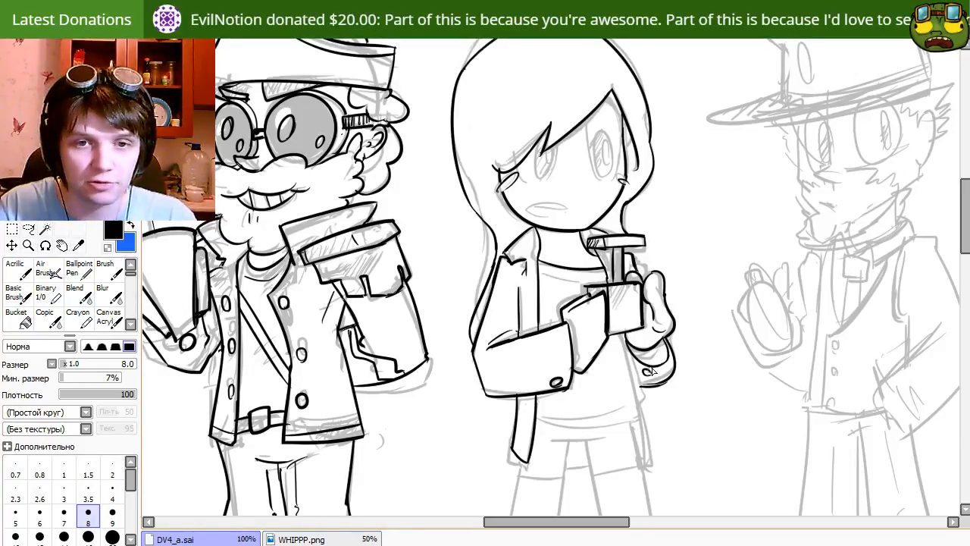
# Ink the long hanging edge of the girl's coat below the far cuff, with its lower corner trimmed clean.
pyautogui.moveTo(598, 397); pyautogui.dragTo(614, 393)
pyautogui.moveTo(630, 329); pyautogui.dragTo(667, 440)
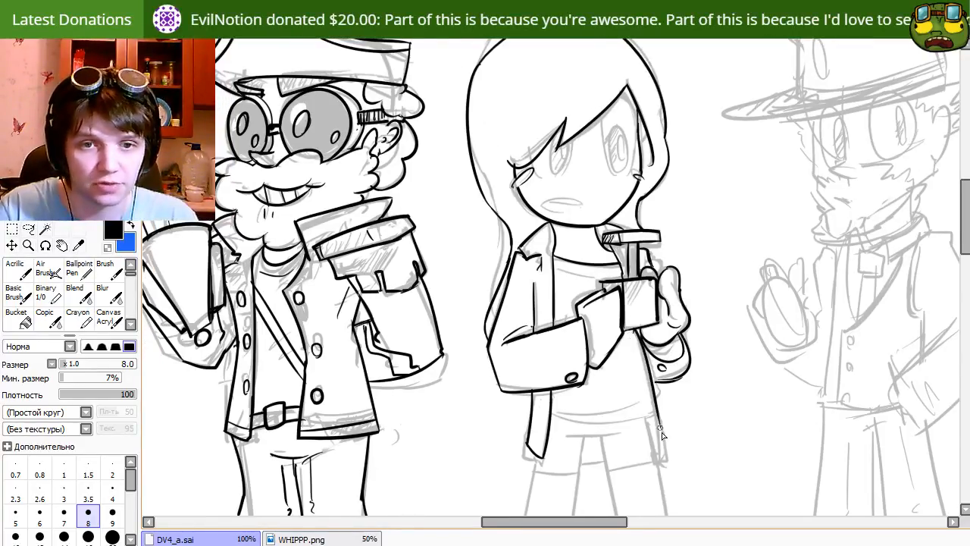
pyautogui.hotkey('ctrl', 'z')
pyautogui.moveTo(641, 337)
pyautogui.mouseDown()
pyautogui.moveTo(676, 481)
pyautogui.moveTo(672, 461)
pyautogui.moveTo(644, 437)
pyautogui.moveTo(670, 461)
pyautogui.moveTo(632, 438)
pyautogui.moveTo(671, 457)
pyautogui.mouseUp()
pyautogui.press('e')
pyautogui.press('n')
pyautogui.hotkey('ctrl', 'z')
pyautogui.press('e')
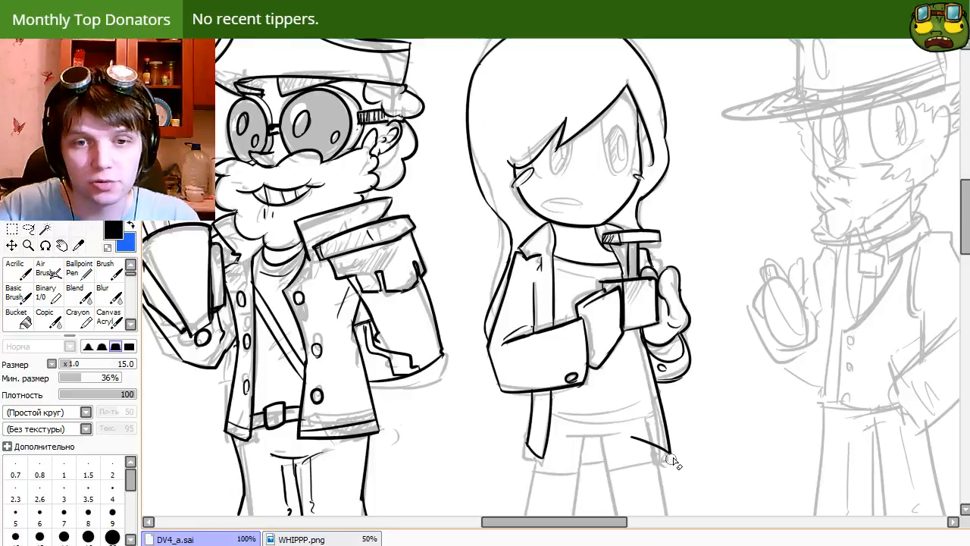
pyautogui.press('n')
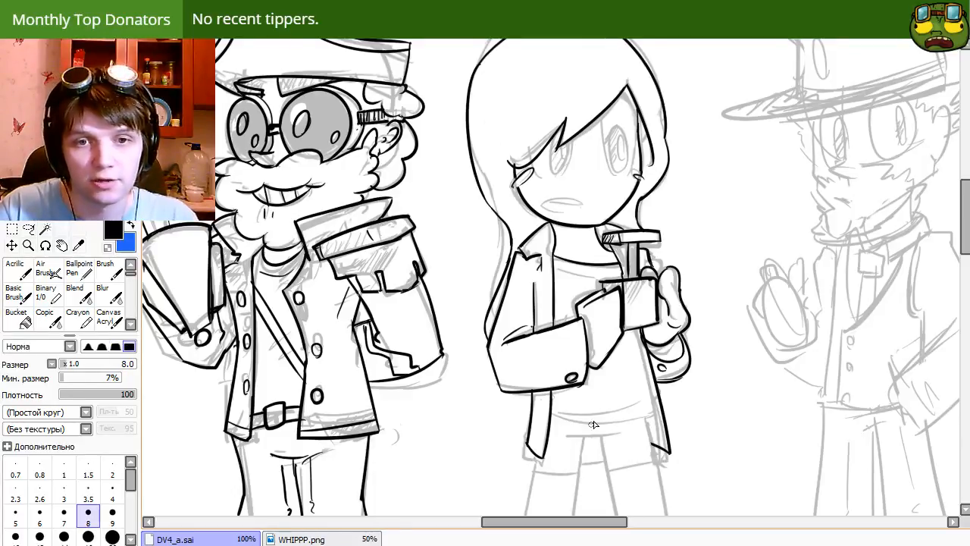
# Ink the girl's shirt with a second neckline, a side edge and a doubled curved hem, then tidy the hem's corner.
pyautogui.moveTo(621, 408)
pyautogui.mouseDown()
pyautogui.moveTo(656, 451)
pyautogui.moveTo(670, 422)
pyautogui.mouseUp()
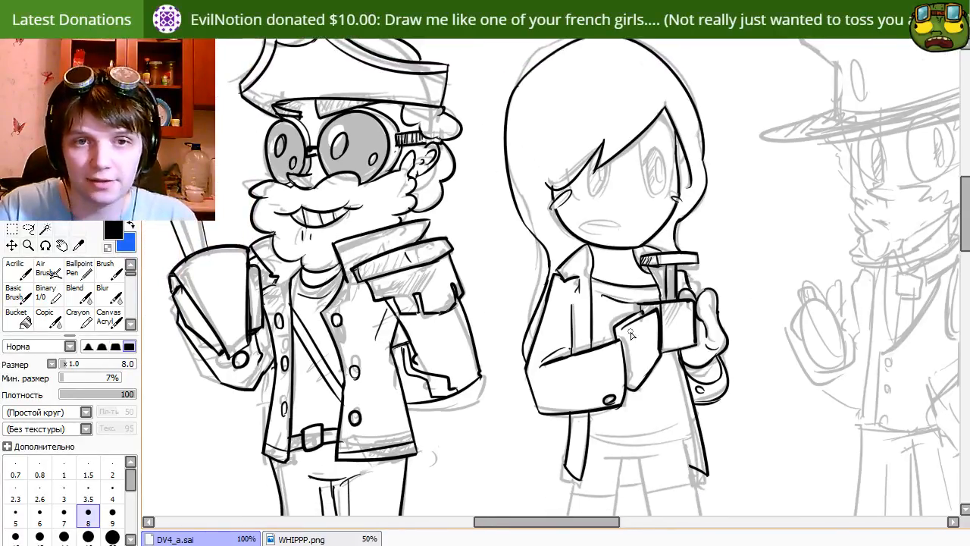
pyautogui.moveTo(599, 290); pyautogui.dragTo(643, 284)
pyautogui.moveTo(591, 443); pyautogui.dragTo(686, 434)
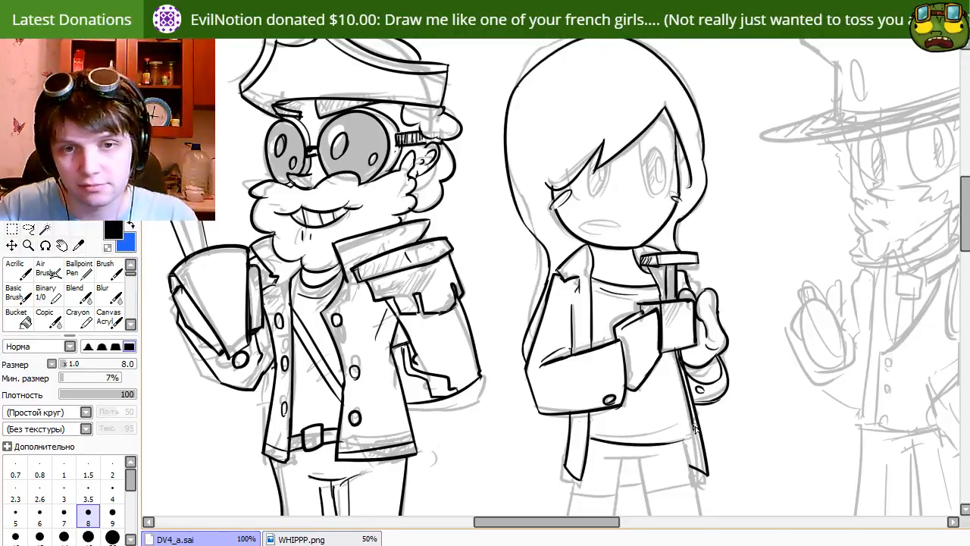
pyautogui.moveTo(676, 355); pyautogui.dragTo(693, 438)
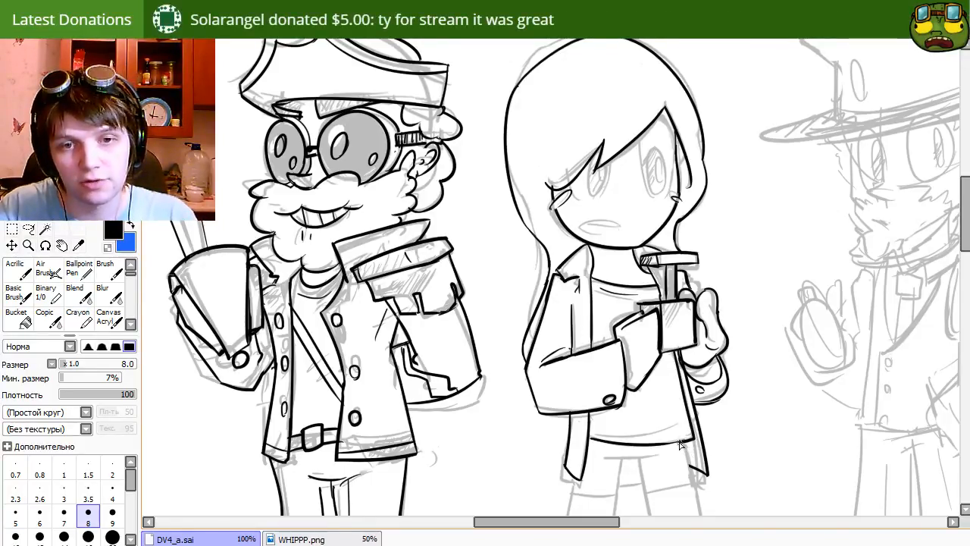
pyautogui.moveTo(598, 429)
pyautogui.mouseDown()
pyautogui.moveTo(676, 426)
pyautogui.moveTo(658, 371)
pyautogui.moveTo(686, 368)
pyautogui.mouseUp()
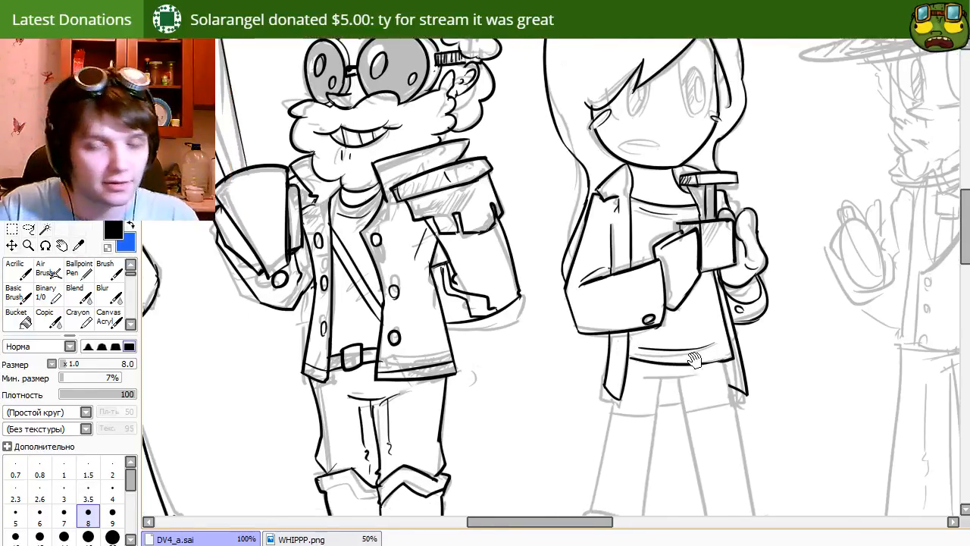
pyautogui.press('e')
pyautogui.press('n')
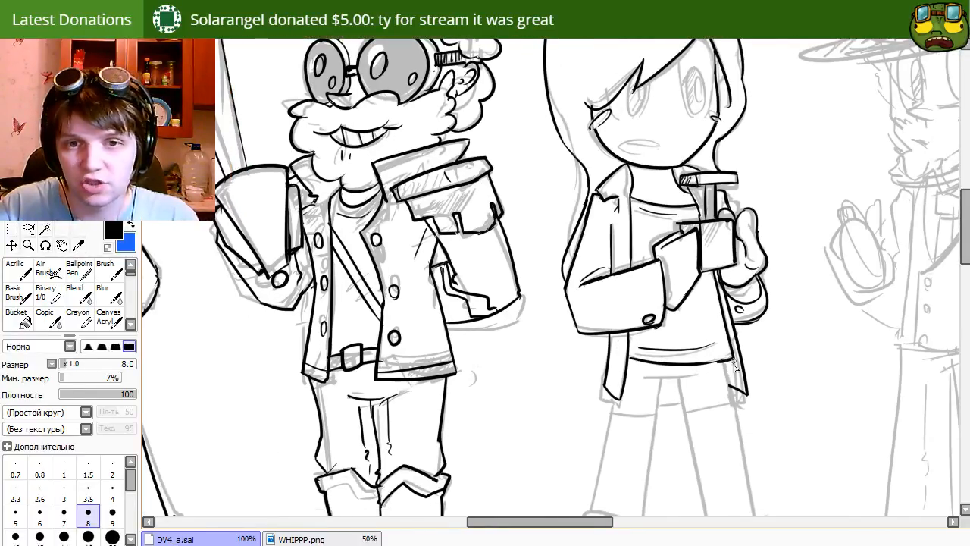
# Clean up the girl's shirt hem and ink the short outer edge of the shorts under the right coat flap.
pyautogui.moveTo(704, 365); pyautogui.dragTo(735, 361)
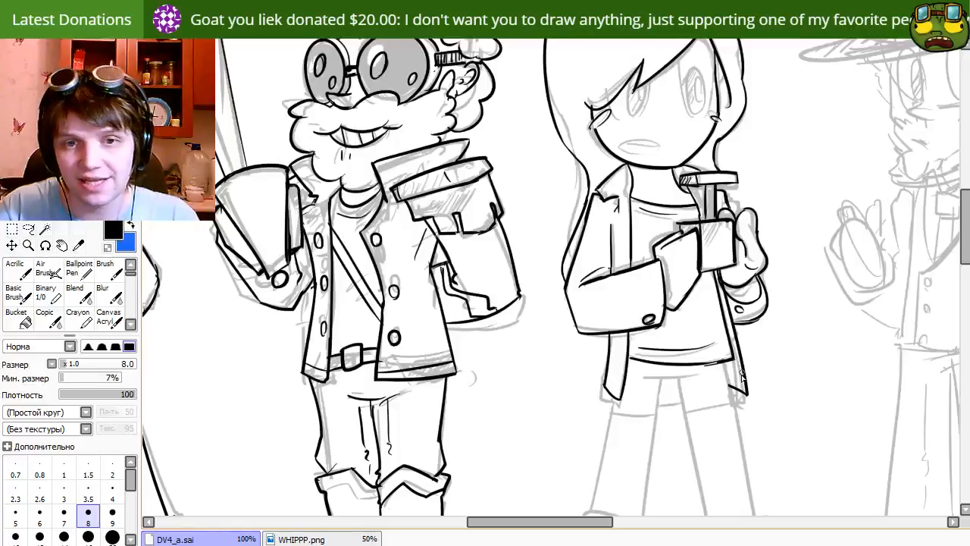
pyautogui.hotkey('ctrl', 'z')
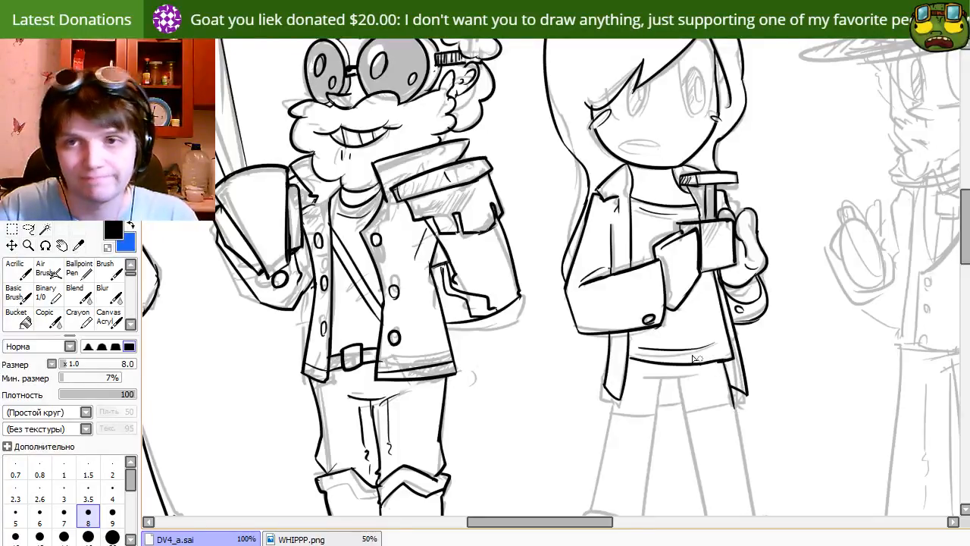
pyautogui.moveTo(667, 428); pyautogui.dragTo(643, 328)
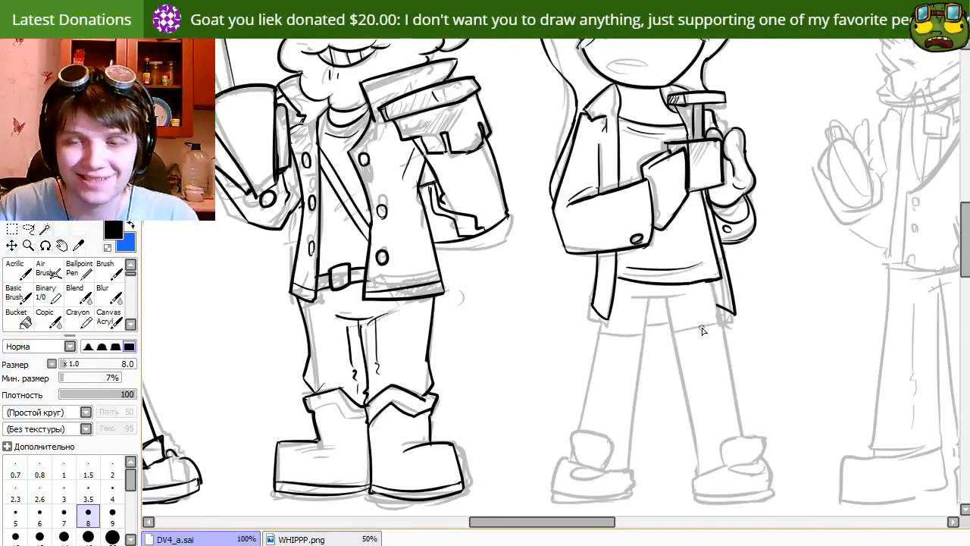
pyautogui.moveTo(709, 372); pyautogui.dragTo(676, 379)
pyautogui.moveTo(680, 286); pyautogui.dragTo(688, 333)
pyautogui.hotkey('ctrl', 'z')
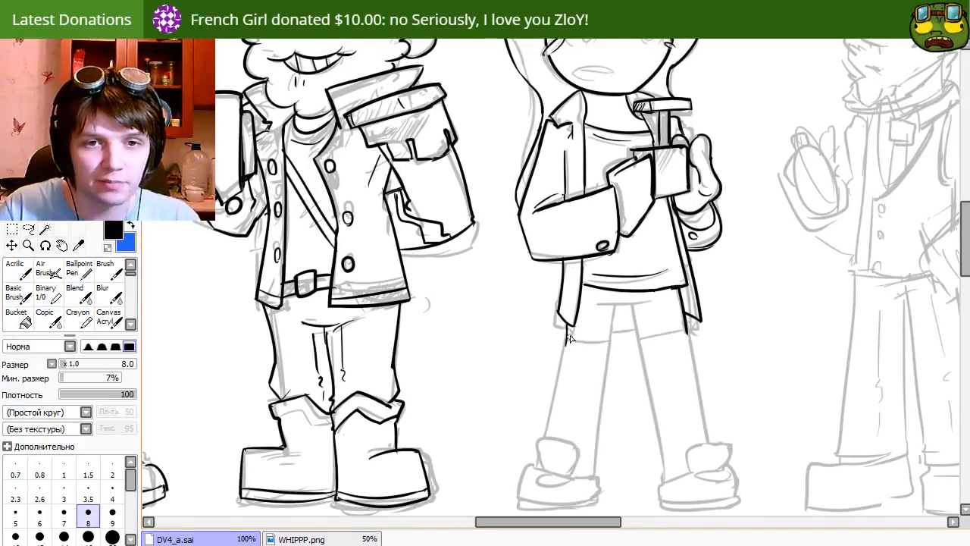
# Ink the long outer edge of the girl's leg on the picture's left, from the coat flap down to the shoe.
pyautogui.moveTo(563, 326); pyautogui.dragTo(538, 459)
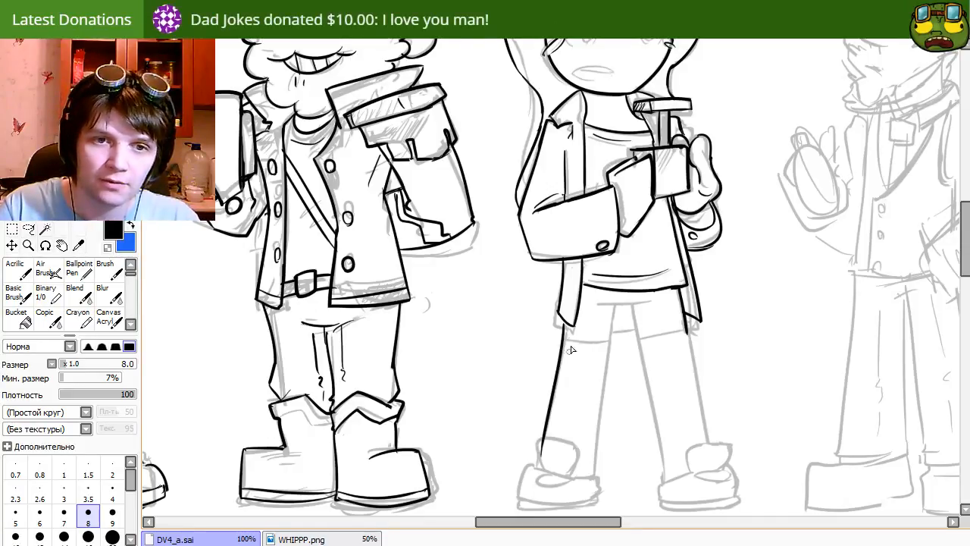
pyautogui.hotkey('ctrl', 'z')
pyautogui.moveTo(564, 330); pyautogui.dragTo(532, 470)
# Ink the short crotch line below the shirt hem and the inner edge of the right leg down to the shoe.
pyautogui.scroll(1, 636, 303)
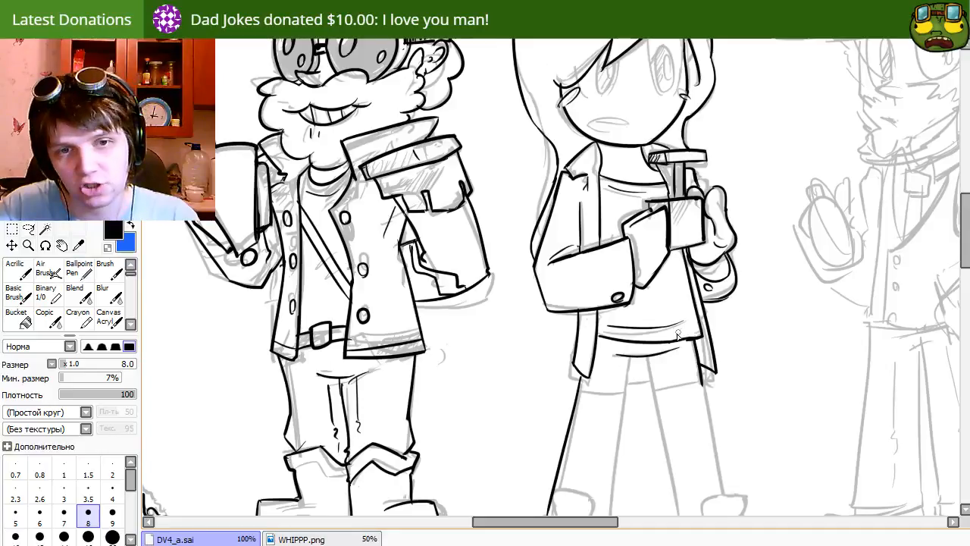
pyautogui.moveTo(616, 342); pyautogui.dragTo(676, 358)
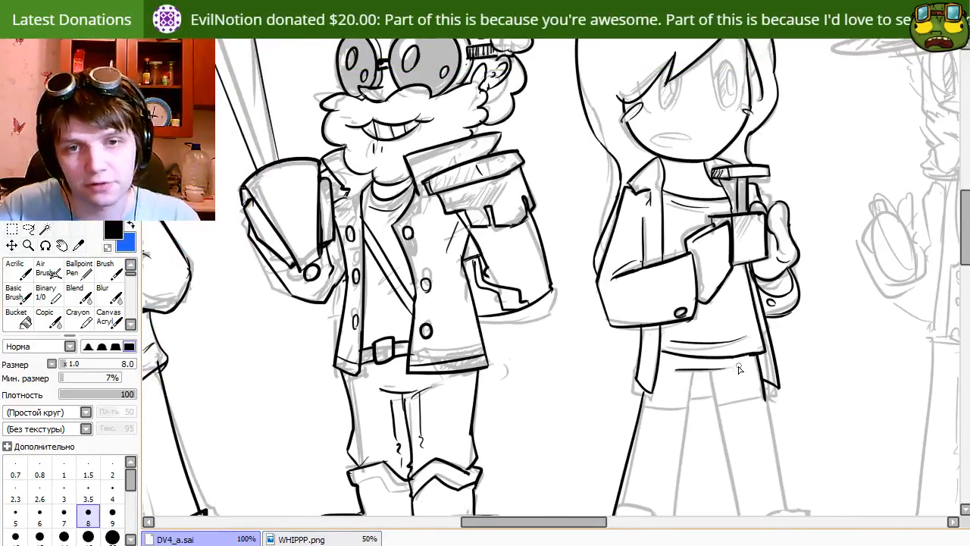
pyautogui.moveTo(699, 418)
pyautogui.mouseDown()
pyautogui.moveTo(750, 423)
pyautogui.moveTo(766, 457)
pyautogui.moveTo(750, 497)
pyautogui.mouseUp()
pyautogui.hotkey('ctrl', 'z')
pyautogui.hotkey('ctrl', 'z')
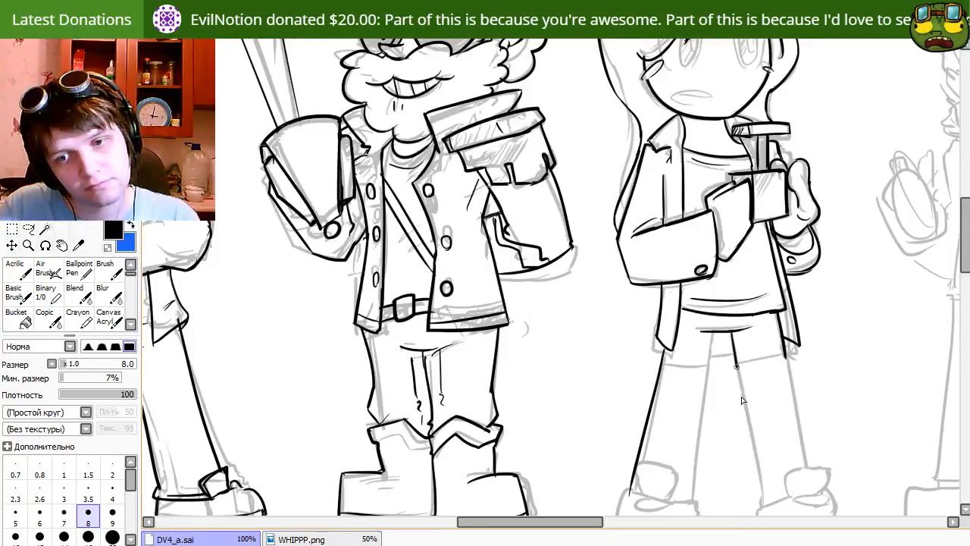
pyautogui.moveTo(733, 365)
pyautogui.mouseDown()
pyautogui.moveTo(757, 499)
pyautogui.moveTo(738, 429)
pyautogui.mouseUp()
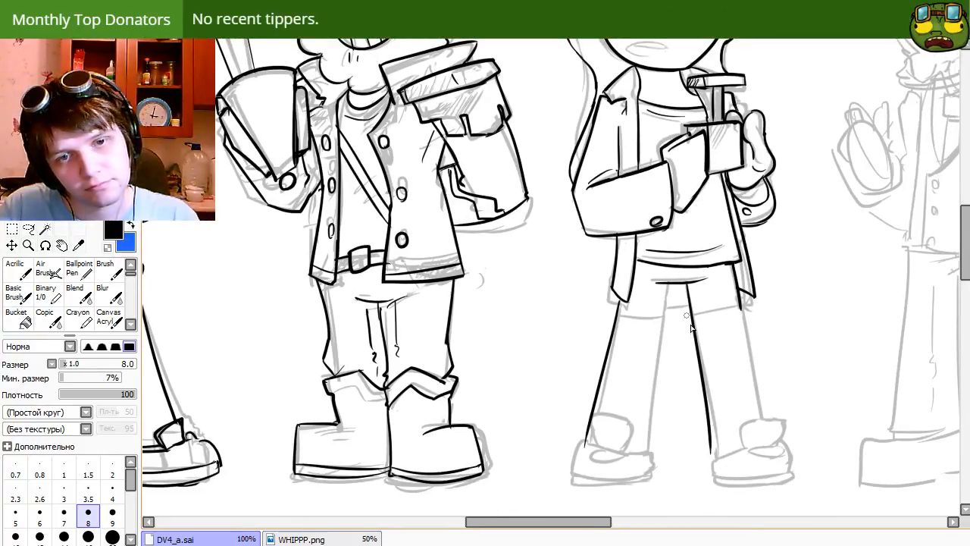
# Ink the girl's right shoe with a flat sole, a raised tongue and a small oval below it.
pyautogui.moveTo(712, 459)
pyautogui.mouseDown()
pyautogui.moveTo(750, 440)
pyautogui.moveTo(747, 448)
pyautogui.moveTo(742, 429)
pyautogui.moveTo(780, 419)
pyautogui.moveTo(776, 445)
pyautogui.moveTo(758, 448)
pyautogui.moveTo(769, 446)
pyautogui.moveTo(759, 439)
pyautogui.moveTo(763, 450)
pyautogui.moveTo(775, 446)
pyautogui.moveTo(793, 478)
pyautogui.mouseUp()
pyautogui.moveTo(711, 459)
pyautogui.mouseDown()
pyautogui.moveTo(710, 483)
pyautogui.moveTo(801, 478)
pyautogui.mouseUp()
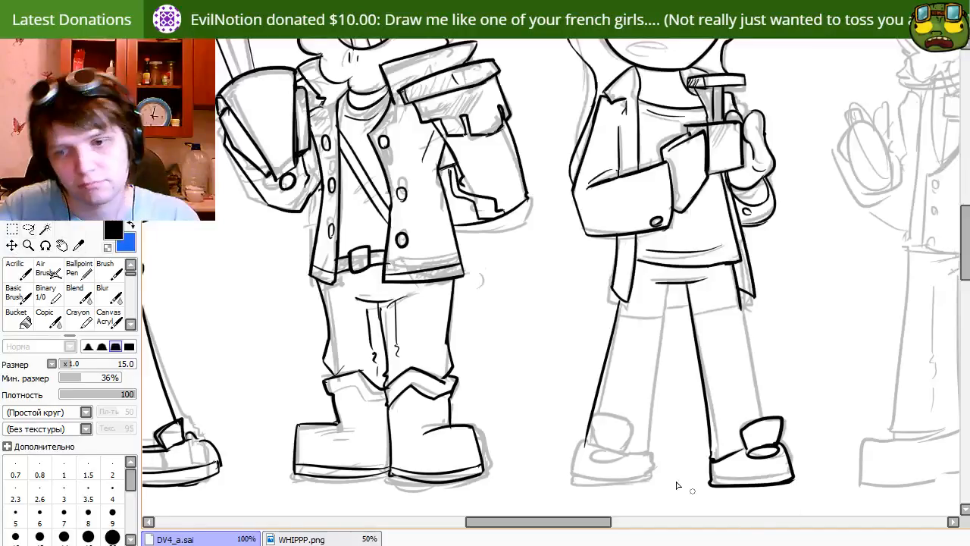
pyautogui.moveTo(787, 446); pyautogui.dragTo(773, 407)
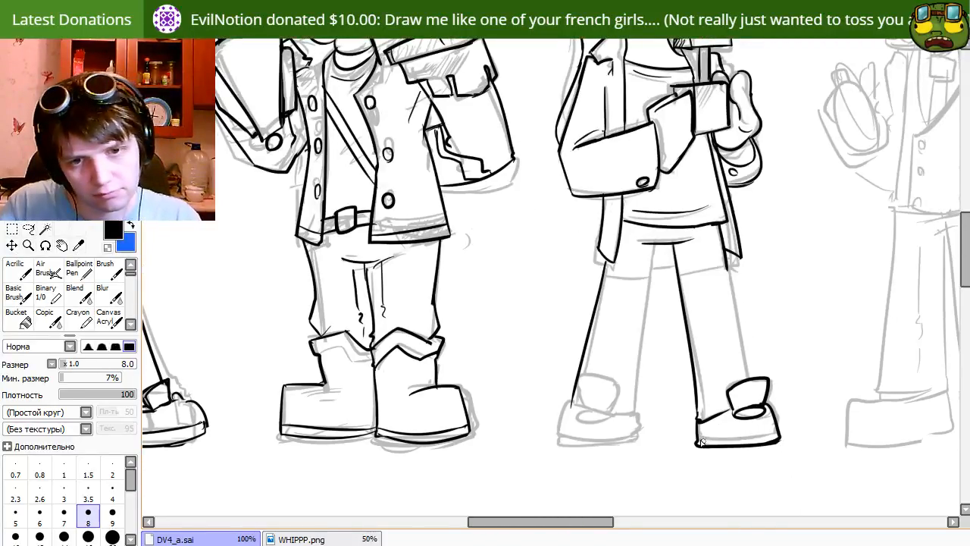
# Ink the shorts hem across the right leg and the leg's outer edge down to the shoe, cleaning the line ends.
pyautogui.moveTo(724, 283)
pyautogui.mouseDown()
pyautogui.moveTo(718, 337)
pyautogui.moveTo(720, 319)
pyautogui.mouseUp()
pyautogui.press('e')
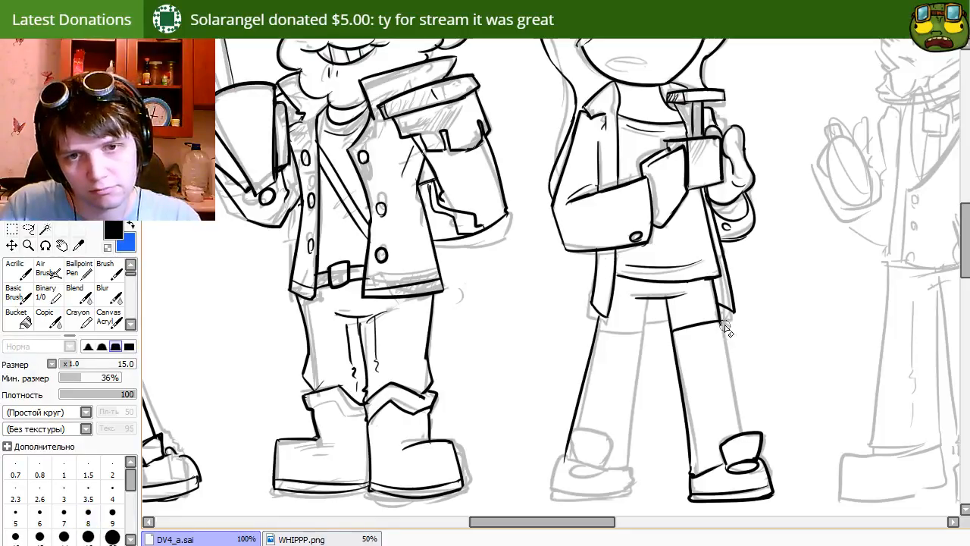
pyautogui.press('n')
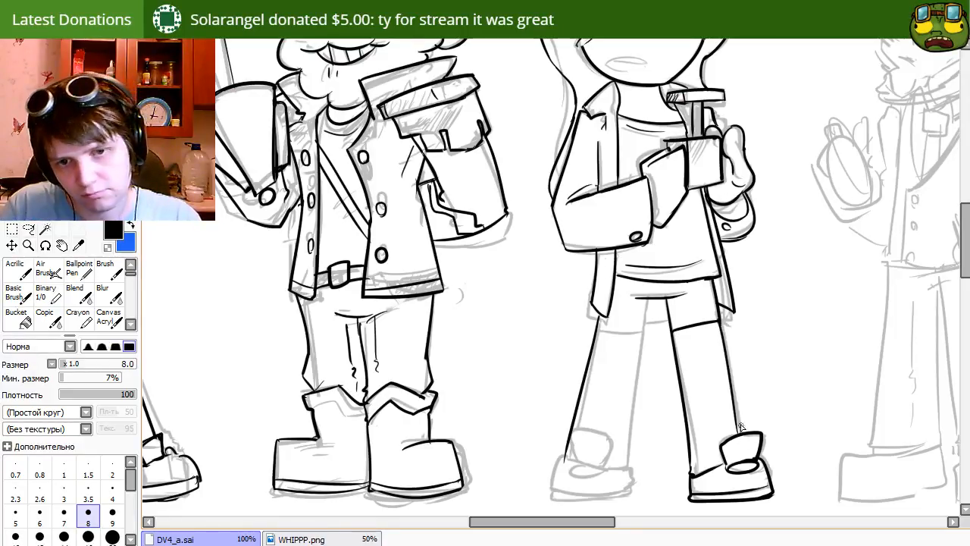
pyautogui.moveTo(719, 322); pyautogui.dragTo(741, 435)
pyautogui.press('e')
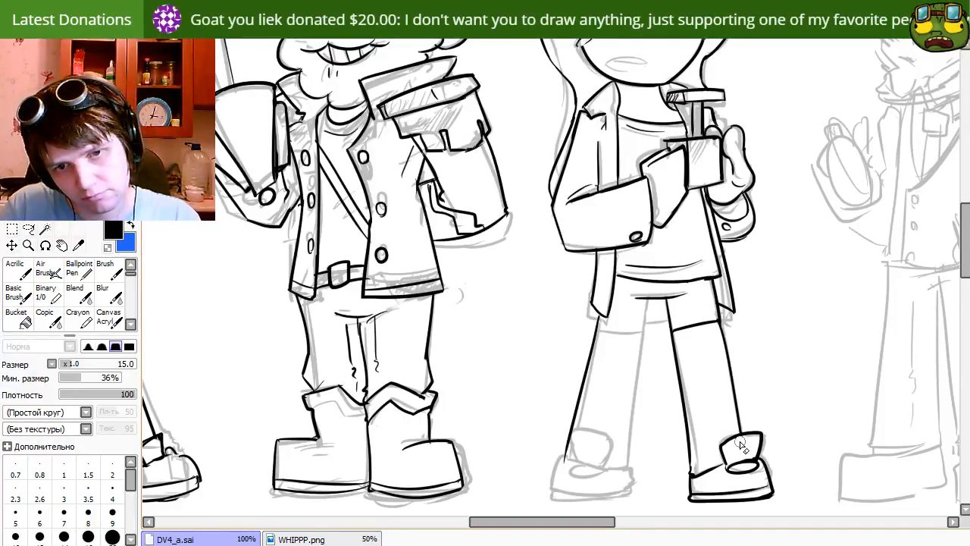
pyautogui.press('n')
# Ink the inner edge of the girl's left leg from the crotch line to the shoe, redrawing it until it fits.
pyautogui.press('space')
pyautogui.moveTo(633, 379); pyautogui.dragTo(667, 369)
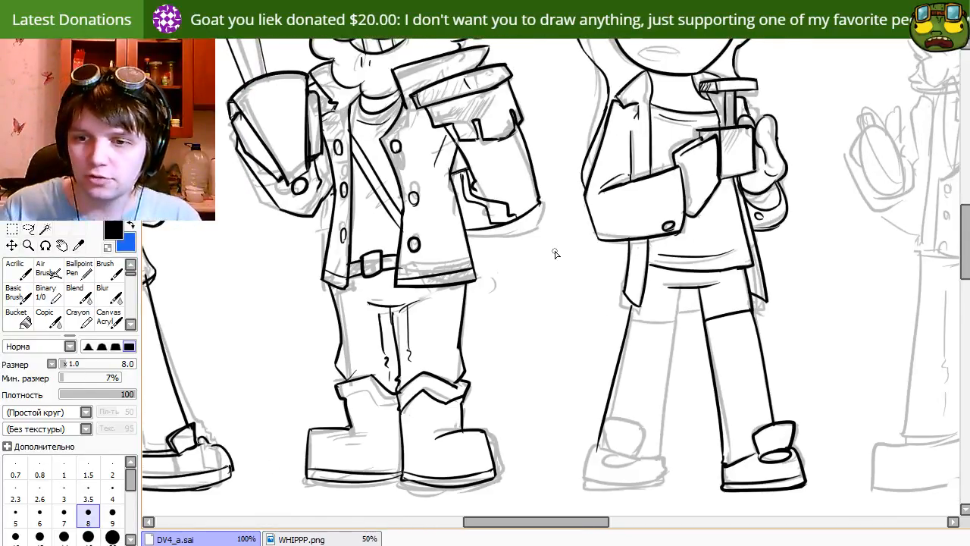
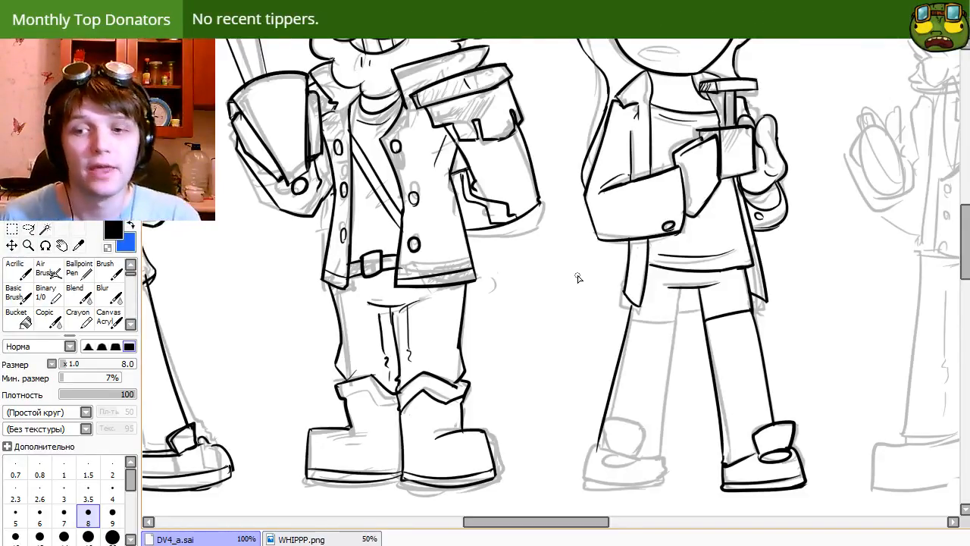
pyautogui.moveTo(653, 424); pyautogui.dragTo(695, 422)
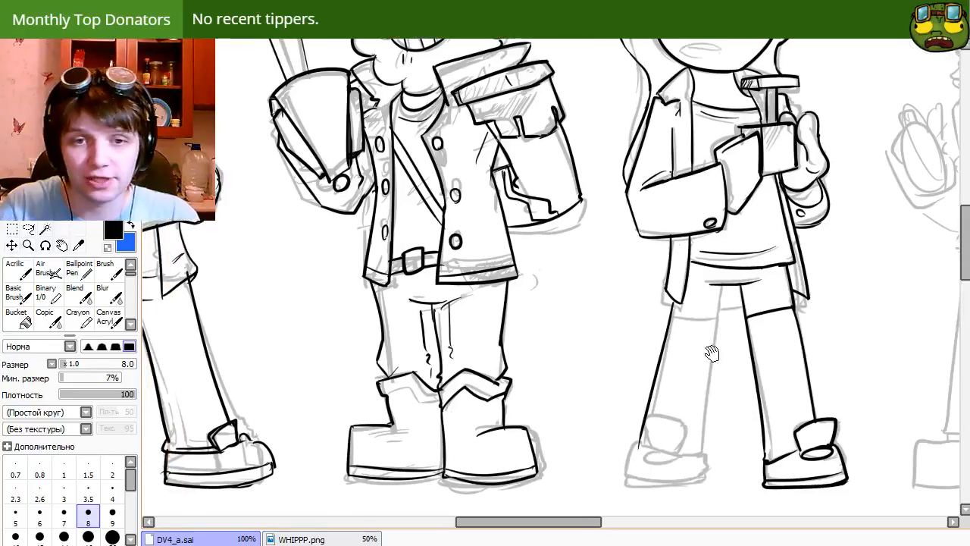
pyautogui.moveTo(724, 285); pyautogui.dragTo(697, 497)
pyautogui.hotkey('ctrl', 'z')
pyautogui.moveTo(724, 286); pyautogui.dragTo(679, 494)
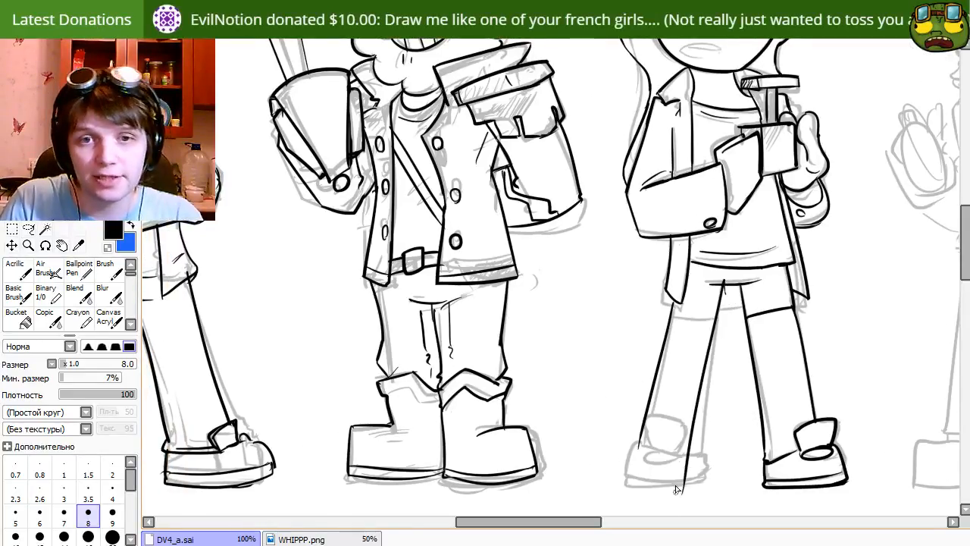
pyautogui.hotkey('ctrl', 'z')
pyautogui.moveTo(721, 285); pyautogui.dragTo(687, 503)
pyautogui.hotkey('ctrl', 'z')
pyautogui.moveTo(724, 286)
pyautogui.mouseDown()
pyautogui.moveTo(690, 464)
pyautogui.moveTo(703, 421)
pyautogui.moveTo(700, 488)
pyautogui.mouseUp()
pyautogui.hotkey('ctrl', 'z')
pyautogui.press('e')
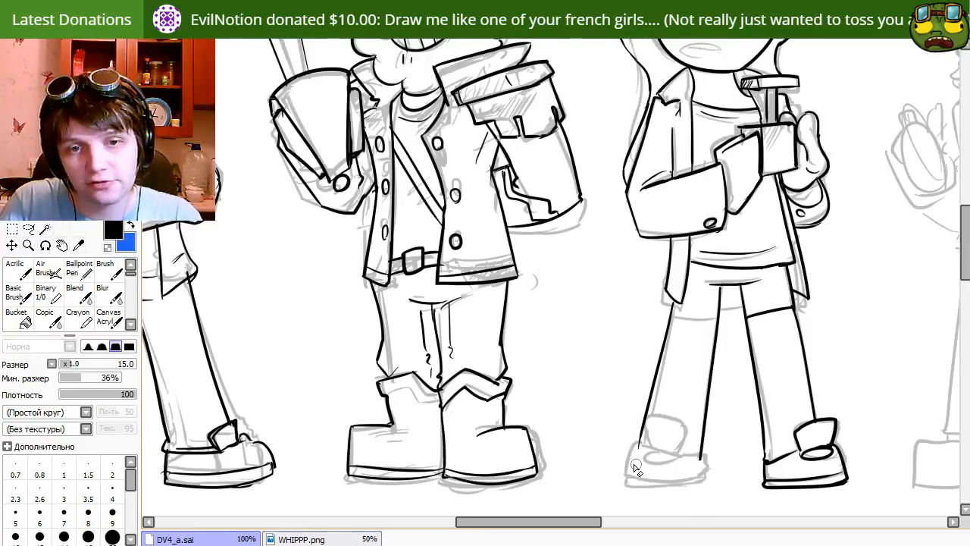
# Lasso the left leg's outer line, transform it slightly inward to narrow the leg, and clean its joint with the coat flap.
pyautogui.press('l')
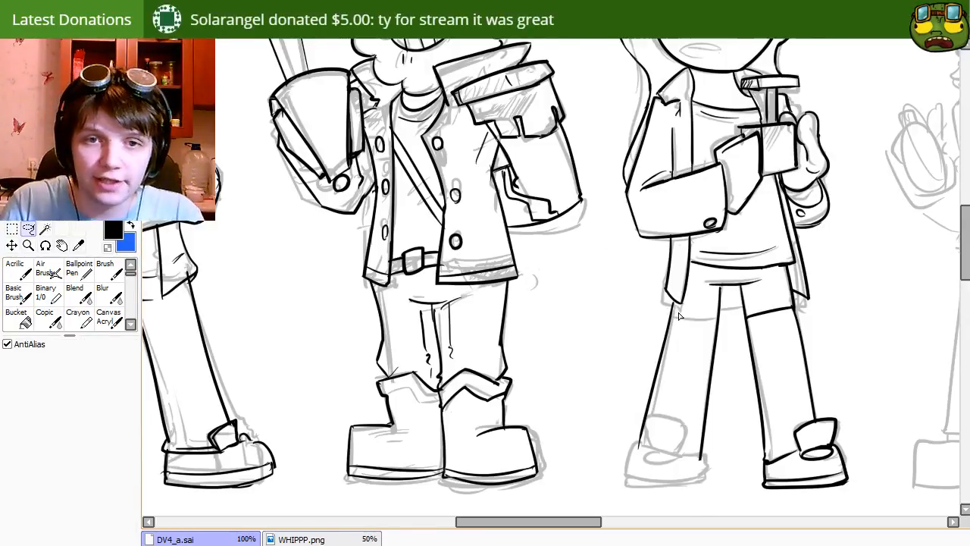
pyautogui.moveTo(670, 301)
pyautogui.mouseDown()
pyautogui.moveTo(637, 361)
pyautogui.moveTo(622, 454)
pyautogui.moveTo(671, 458)
pyautogui.mouseUp()
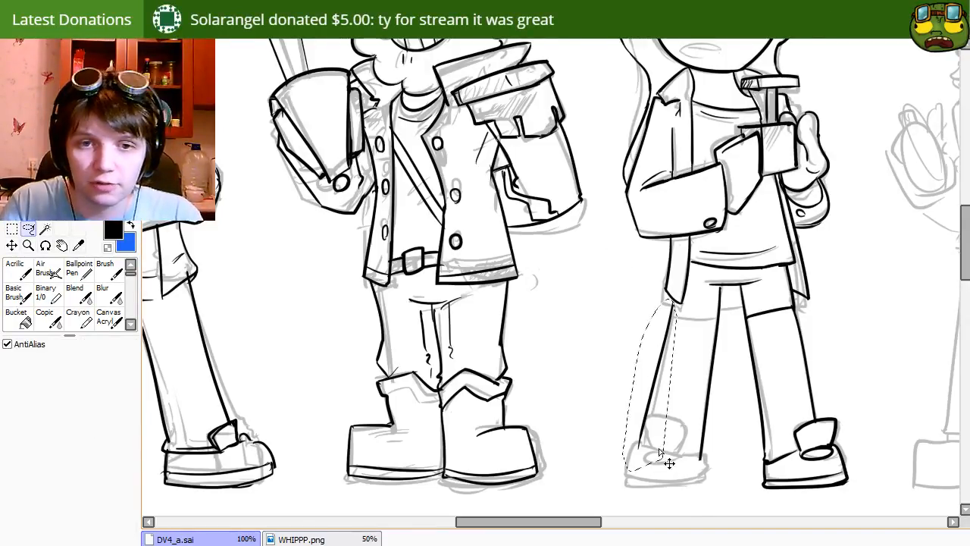
pyautogui.hotkey('ctrl', 't')
pyautogui.press('Return')
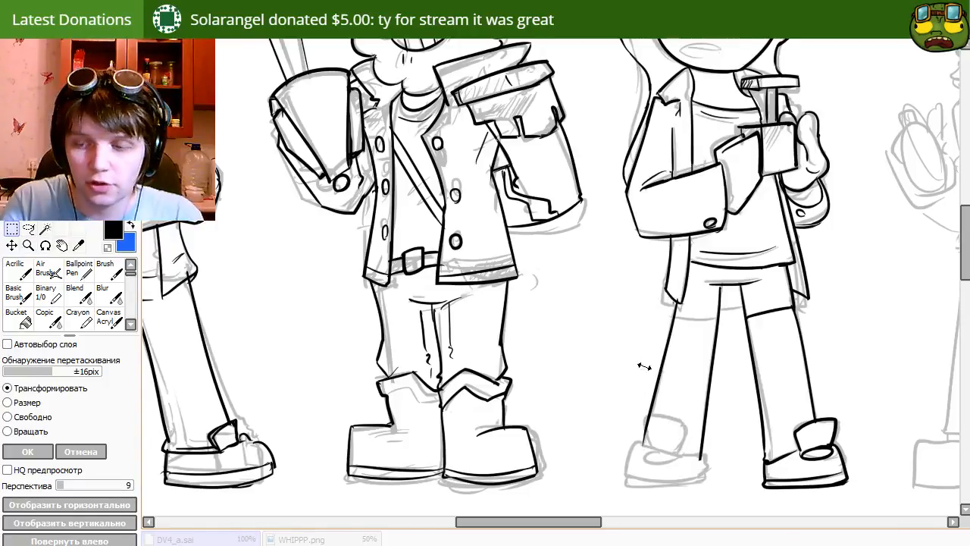
pyautogui.press('b')
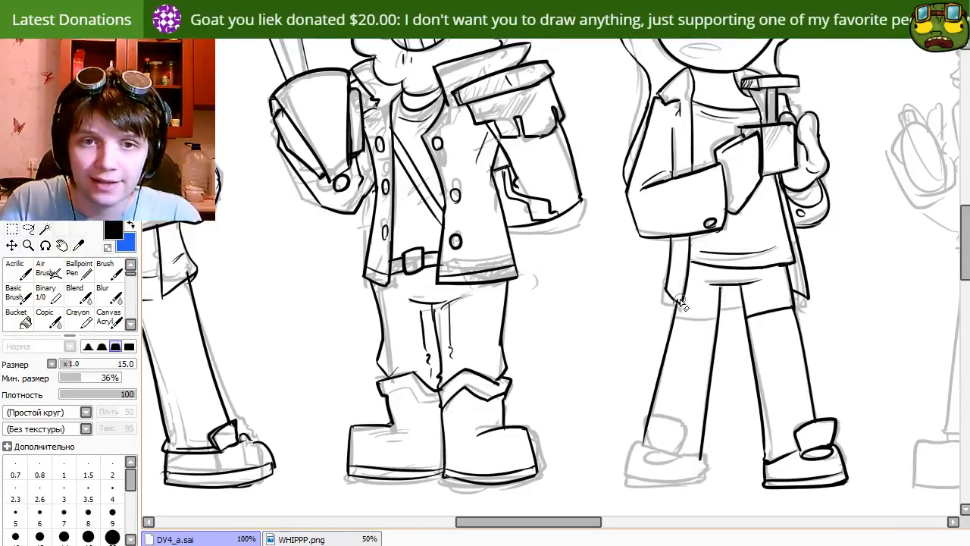
# Ink the left shoe's curved top edge and its short vertical inner edge, erasing the overshoot below the sole.
pyautogui.moveTo(634, 443); pyautogui.dragTo(725, 459)
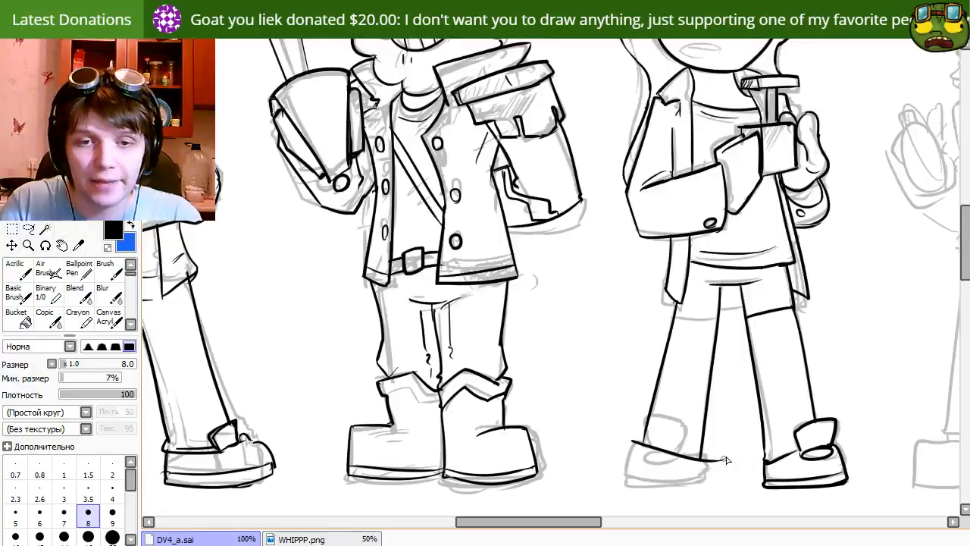
pyautogui.hotkey('ctrl', 'z')
pyautogui.moveTo(641, 443)
pyautogui.mouseDown()
pyautogui.moveTo(707, 449)
pyautogui.moveTo(695, 455)
pyautogui.mouseUp()
pyautogui.hotkey('ctrl', 'z')
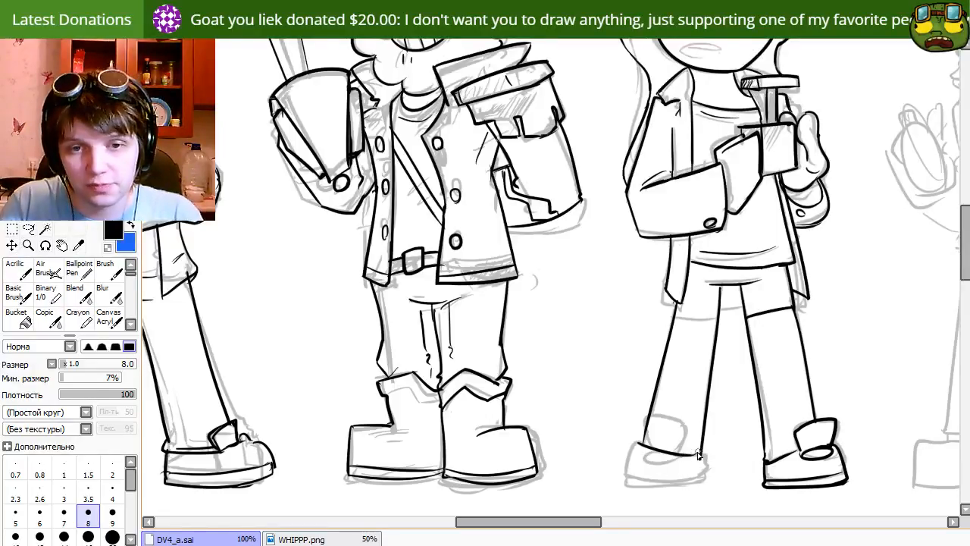
pyautogui.press('e')
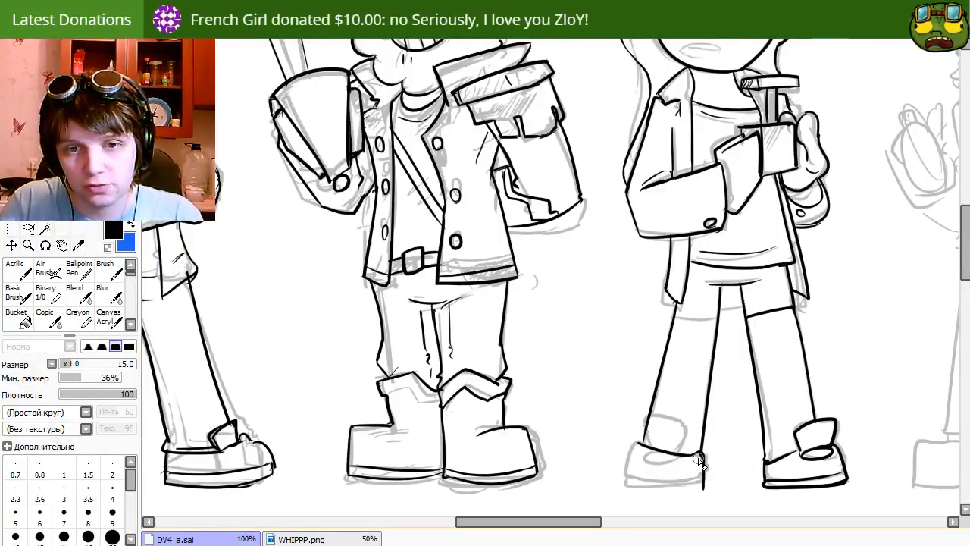
pyautogui.moveTo(700, 464); pyautogui.dragTo(701, 495)
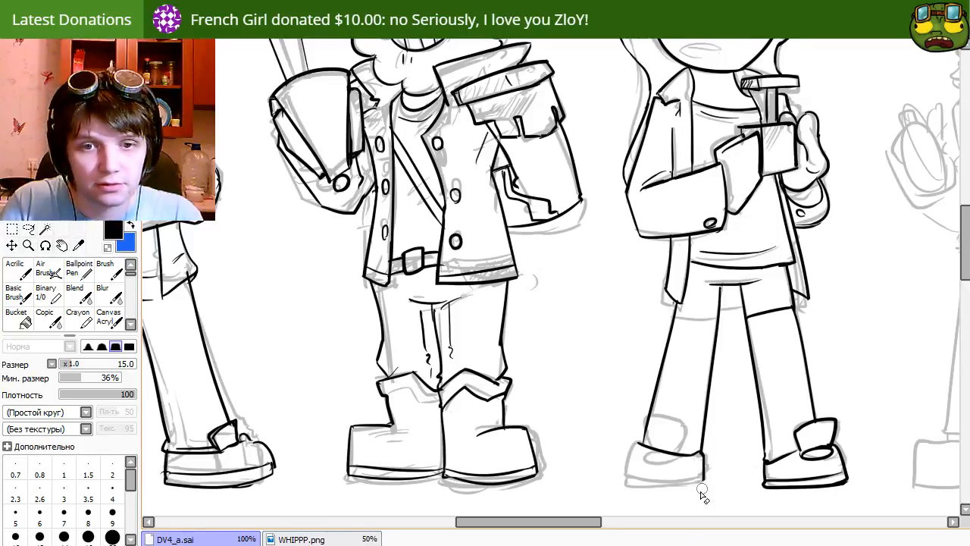
# Ink the bottom line of the left shoe's sole, redrawing it to meet the inner edge.
pyautogui.press('n')
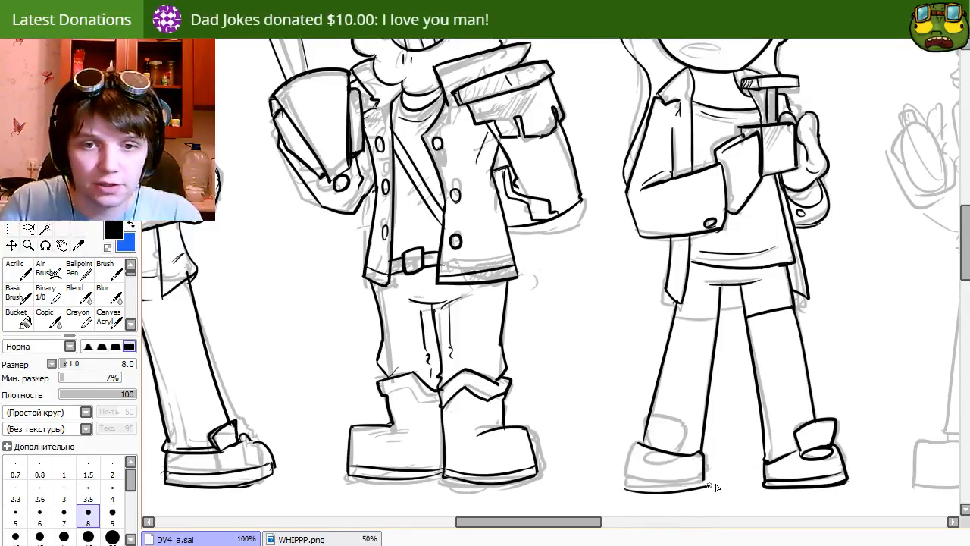
pyautogui.moveTo(629, 486); pyautogui.dragTo(702, 478)
pyautogui.hotkey('ctrl', 'z')
pyautogui.moveTo(620, 485); pyautogui.dragTo(704, 482)
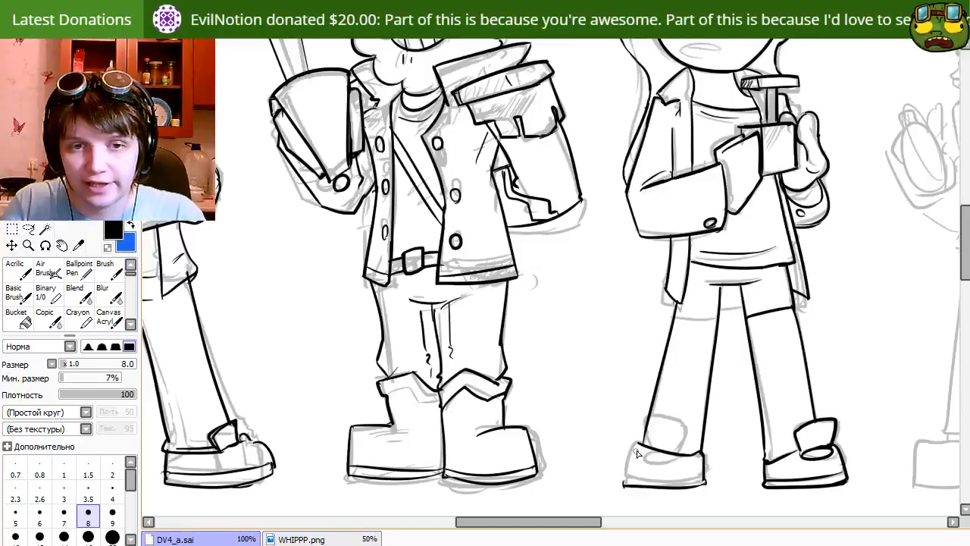
# Ink the left shoe's sloping outer side and the upper line of its sole.
pyautogui.moveTo(629, 451)
pyautogui.mouseDown()
pyautogui.moveTo(623, 486)
pyautogui.moveTo(695, 477)
pyautogui.mouseUp()
pyautogui.hotkey('ctrl', 'z')
pyautogui.moveTo(626, 477); pyautogui.dragTo(705, 479)
pyautogui.hotkey('ctrl', 'z')
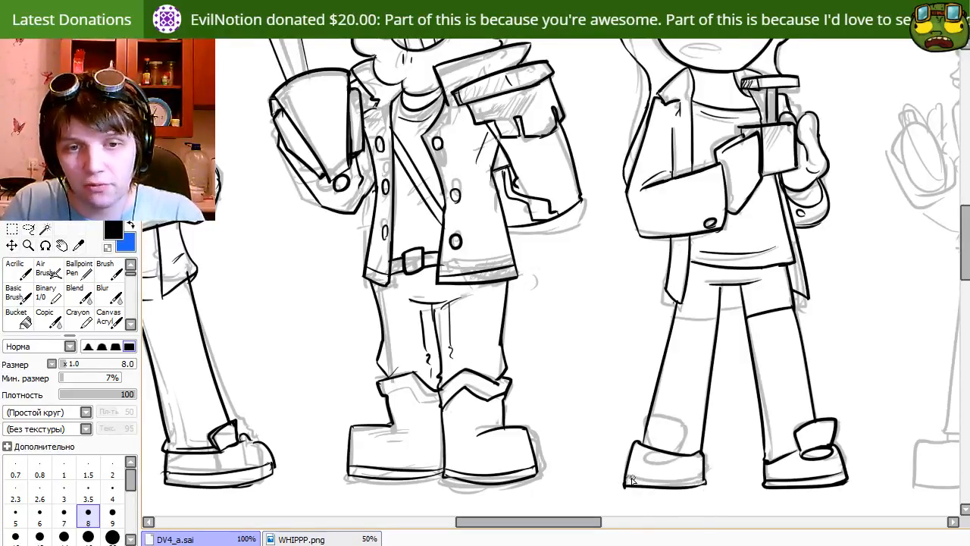
pyautogui.moveTo(625, 475); pyautogui.dragTo(704, 477)
pyautogui.hotkey('ctrl', 'z')
pyautogui.press('e')
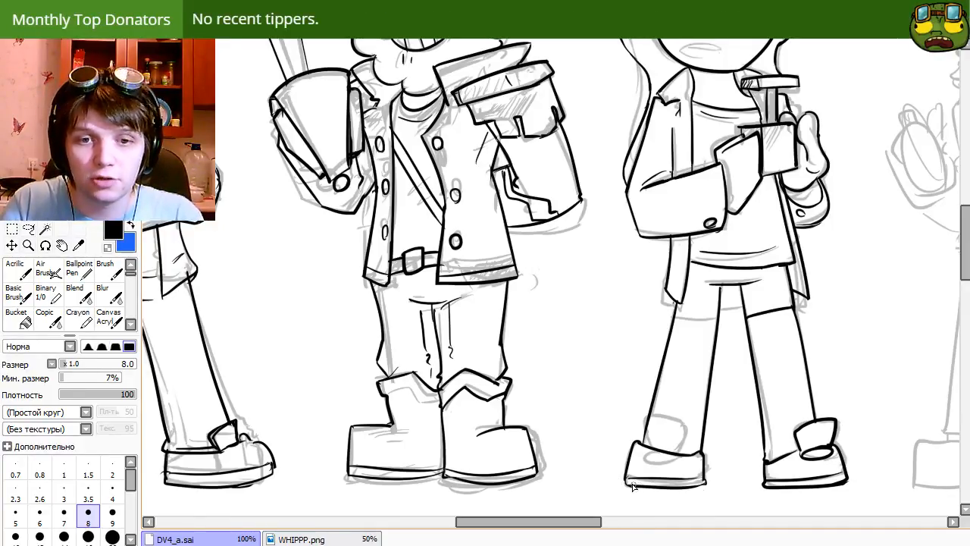
# Ink the raised tongue and small oval on the left shoe, then erase the leg line overlapping the tongue.
pyautogui.moveTo(645, 449)
pyautogui.mouseDown()
pyautogui.moveTo(682, 413)
pyautogui.moveTo(671, 463)
pyautogui.moveTo(642, 424)
pyautogui.moveTo(659, 467)
pyautogui.moveTo(646, 461)
pyautogui.moveTo(672, 456)
pyautogui.mouseUp()
pyautogui.hotkey('ctrl', 'z')
pyautogui.press('e')
pyautogui.press('n')
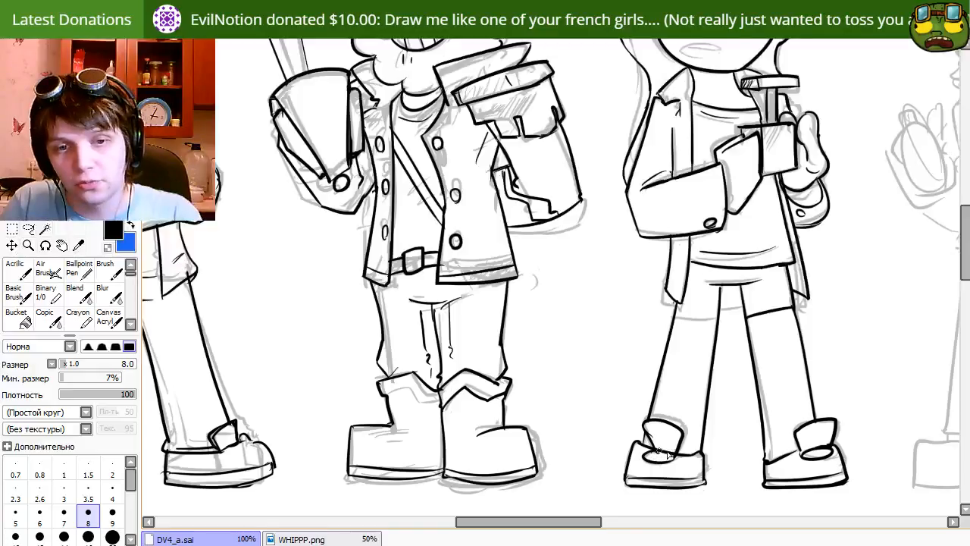
pyautogui.press('e')
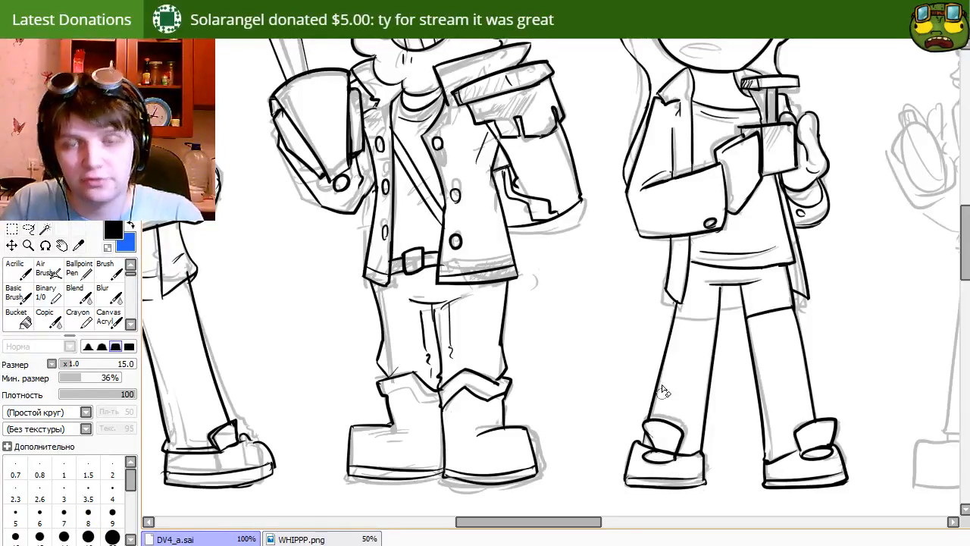
# Ink the inner edge and the hem of the girl's left shorts leg, erasing the stray ends around them.
pyautogui.press('n')
pyautogui.moveTo(718, 314); pyautogui.dragTo(714, 351)
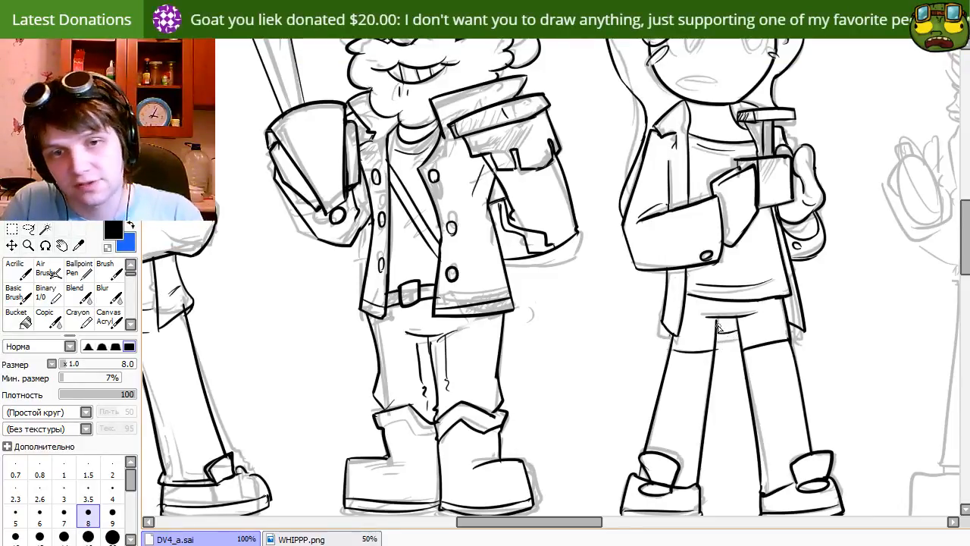
pyautogui.press('e')
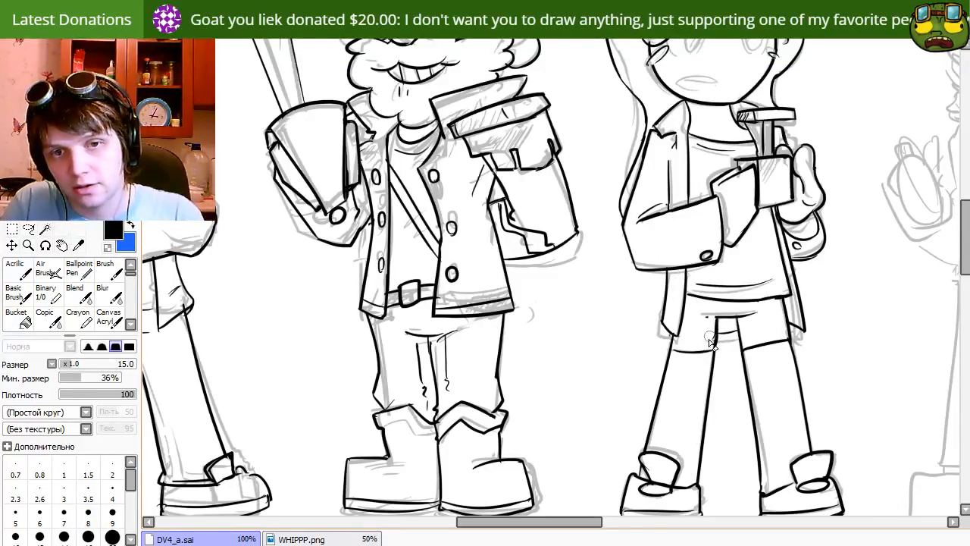
pyautogui.press('e')
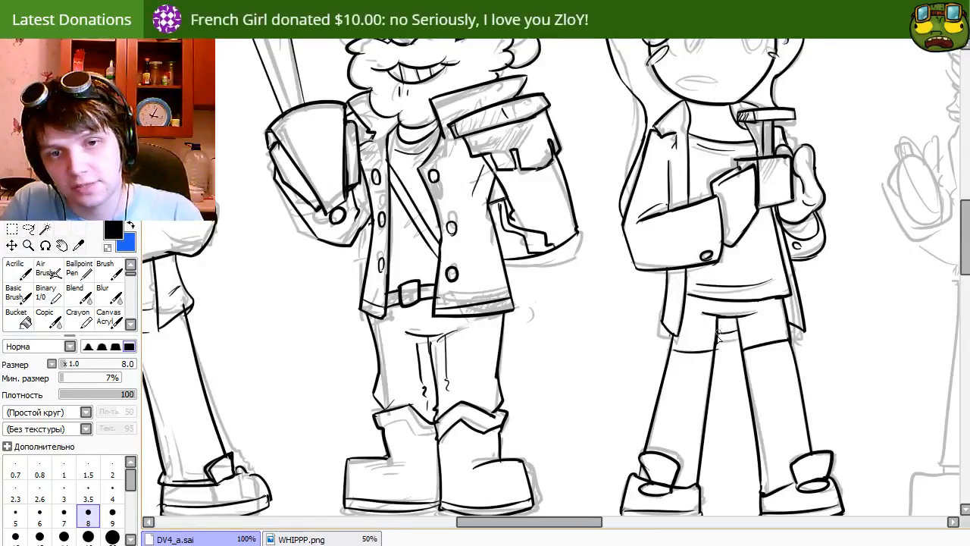
pyautogui.press('e')
pyautogui.press('e')
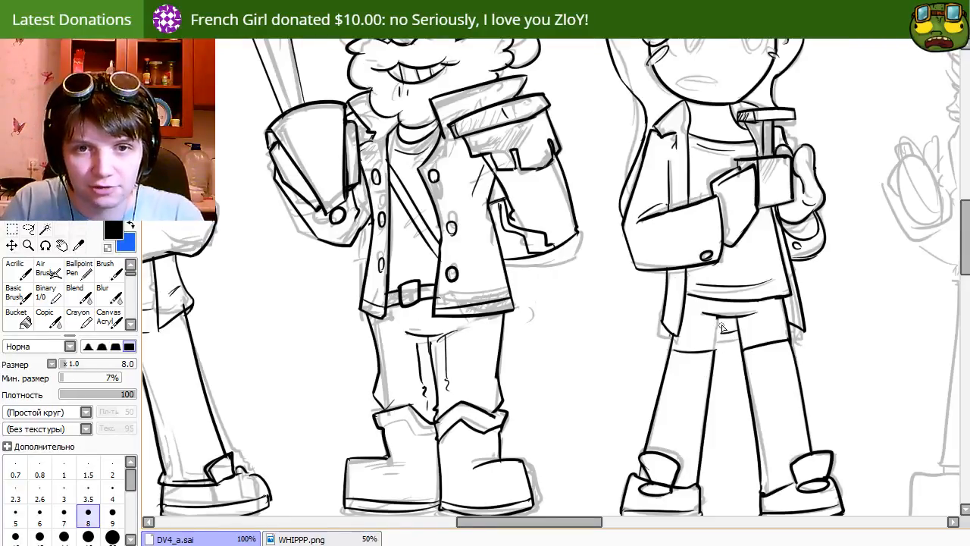
pyautogui.press('e')
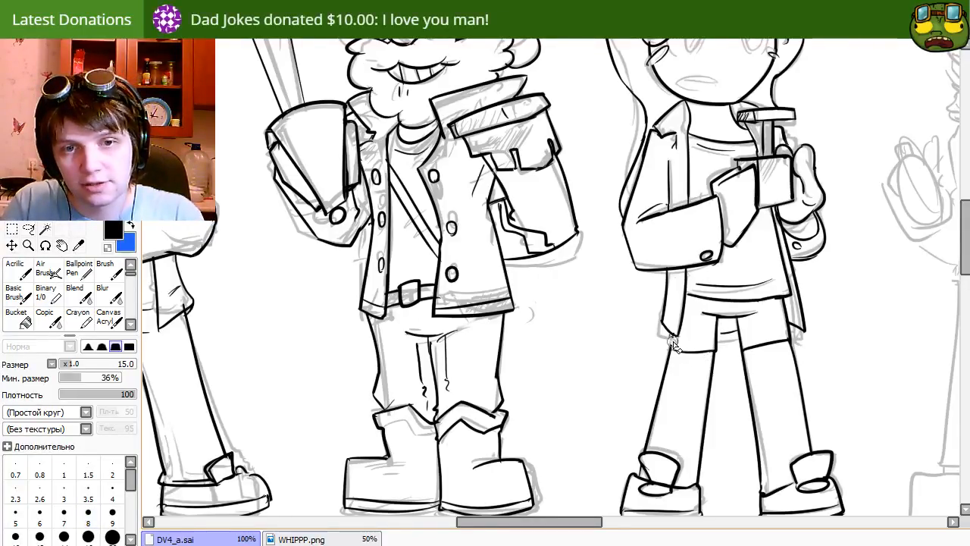
pyautogui.press('e')
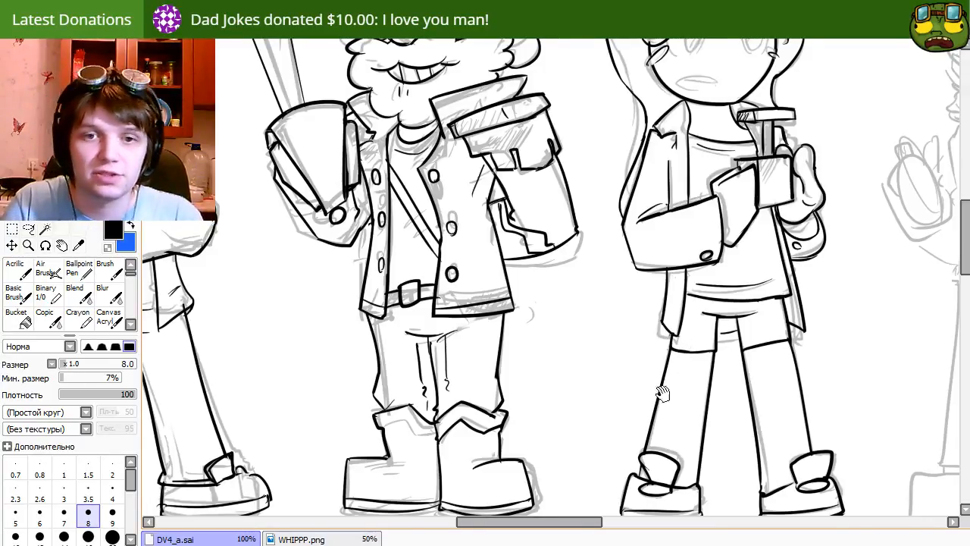
# Ink the girl's right eye as a tall oval with a smaller iris and pupil inside, undoing unsatisfactory strokes.
pyautogui.moveTo(658, 360); pyautogui.dragTo(585, 505)
pyautogui.moveTo(611, 464); pyautogui.dragTo(605, 441)
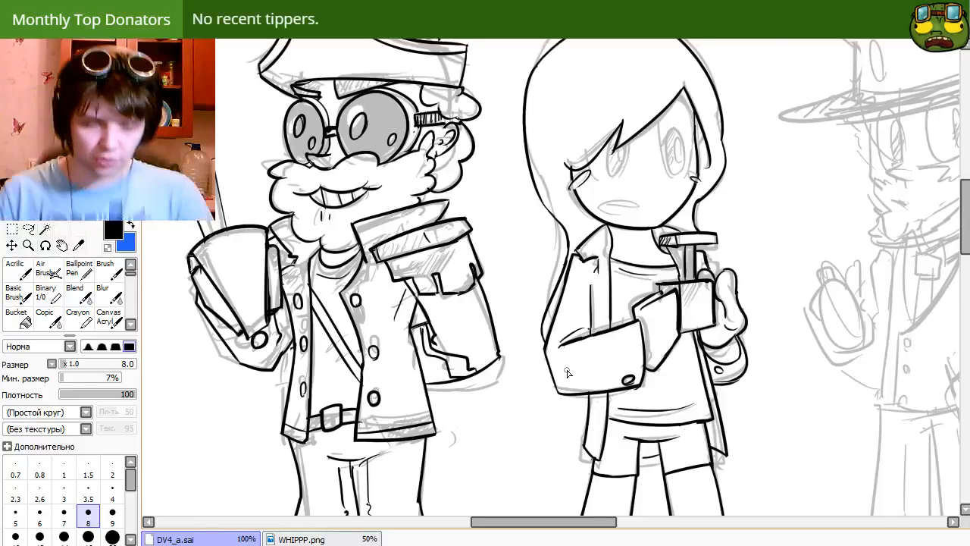
pyautogui.moveTo(734, 369)
pyautogui.mouseDown()
pyautogui.moveTo(766, 296)
pyautogui.moveTo(663, 145)
pyautogui.mouseUp()
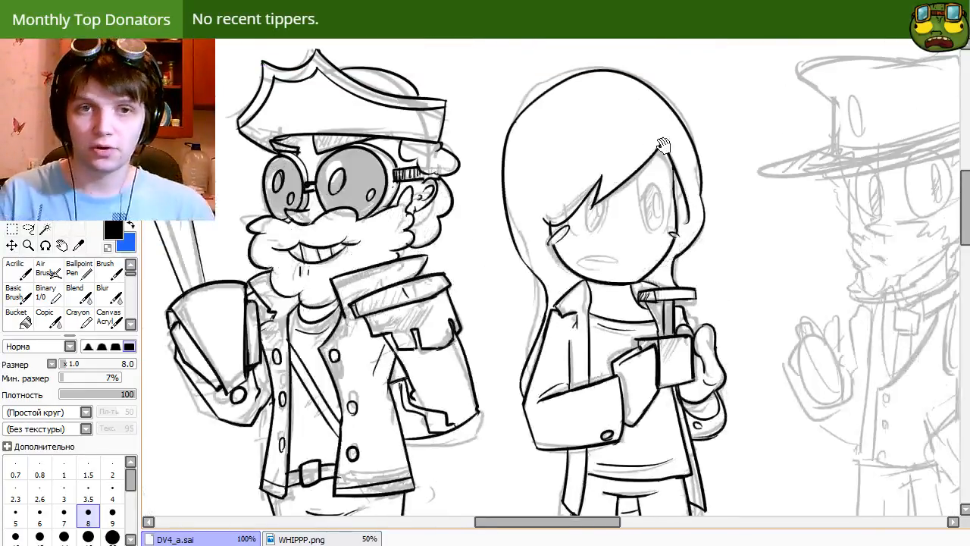
pyautogui.moveTo(650, 229)
pyautogui.mouseDown()
pyautogui.moveTo(671, 241)
pyautogui.moveTo(670, 206)
pyautogui.moveTo(656, 230)
pyautogui.moveTo(648, 227)
pyautogui.moveTo(659, 235)
pyautogui.moveTo(657, 219)
pyautogui.mouseUp()
pyautogui.hotkey('ctrl', 'z')
pyautogui.hotkey('ctrl', 'z')
pyautogui.hotkey('ctrl', 'z')
pyautogui.hotkey('ctrl', 'z')
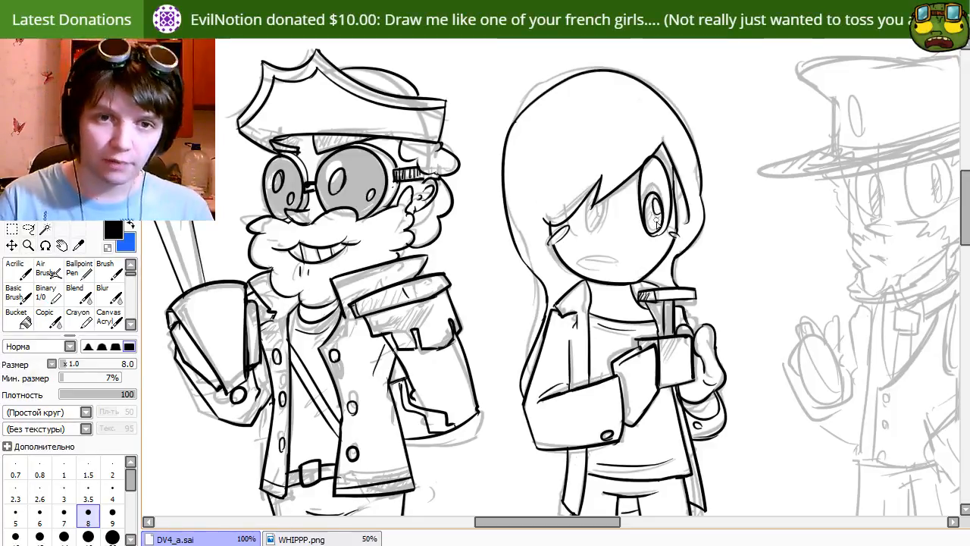
# Ink the matching left eye with its iris and pupil, then erase the part of its outline that overlaps the fringe.
pyautogui.moveTo(573, 220)
pyautogui.mouseDown()
pyautogui.moveTo(581, 167)
pyautogui.moveTo(587, 239)
pyautogui.moveTo(568, 219)
pyautogui.moveTo(590, 232)
pyautogui.moveTo(602, 179)
pyautogui.moveTo(585, 236)
pyautogui.moveTo(576, 162)
pyautogui.moveTo(594, 231)
pyautogui.mouseUp()
pyautogui.hotkey('ctrl', 'z')
pyautogui.hotkey('ctrl', 'z')
pyautogui.hotkey('ctrl', 'z')
pyautogui.hotkey('ctrl', 'z')
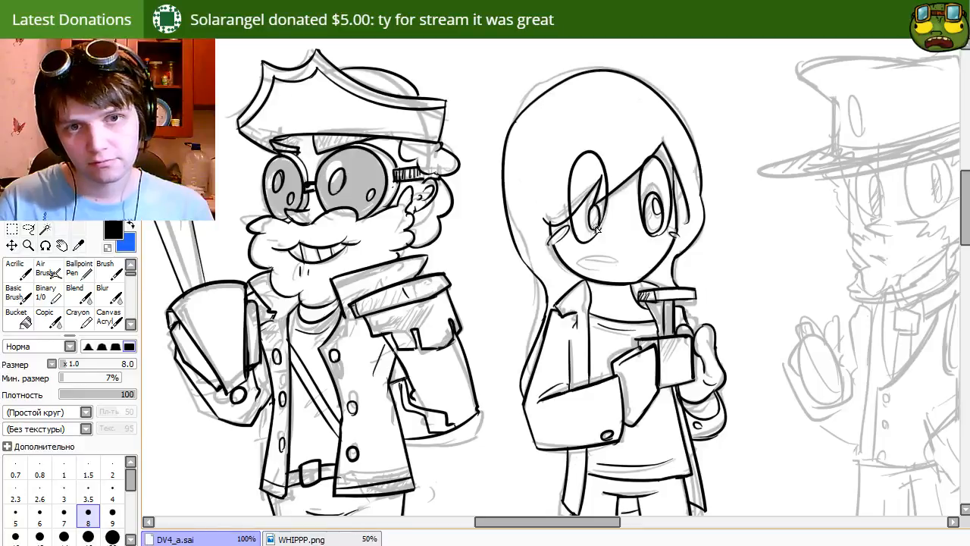
pyautogui.moveTo(588, 234); pyautogui.dragTo(593, 231)
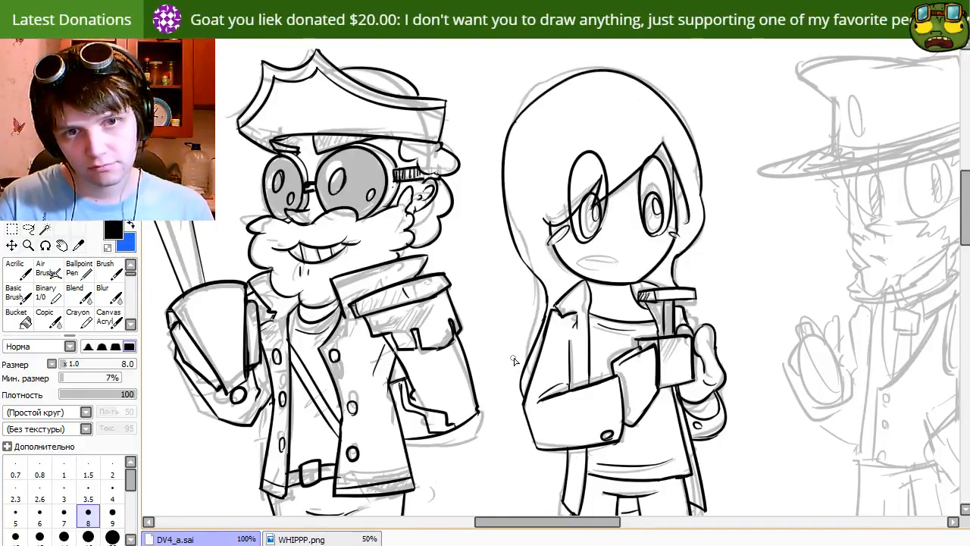
pyautogui.press('e')
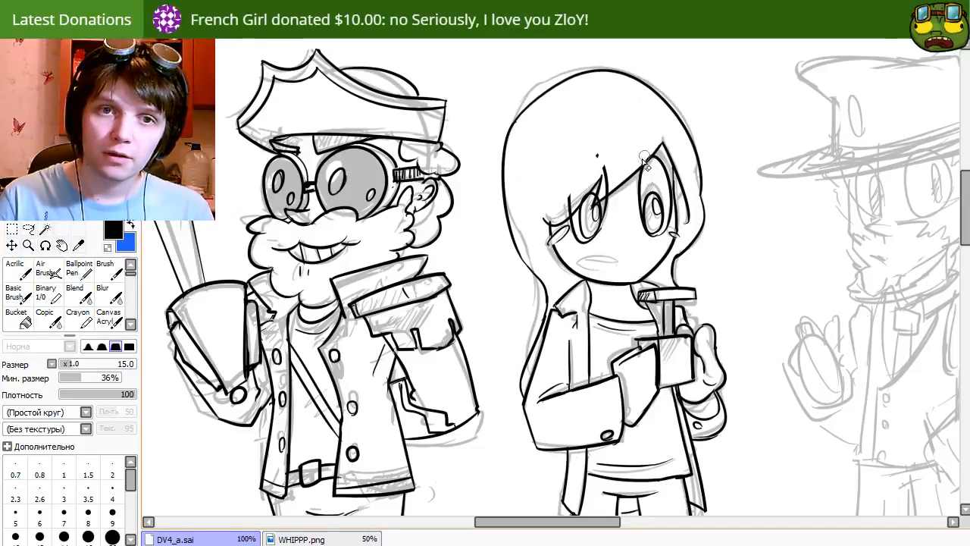
pyautogui.moveTo(608, 174)
pyautogui.mouseDown()
pyautogui.moveTo(603, 161)
pyautogui.moveTo(608, 190)
pyautogui.moveTo(572, 198)
pyautogui.moveTo(565, 216)
pyautogui.moveTo(573, 197)
pyautogui.moveTo(615, 194)
pyautogui.mouseUp()
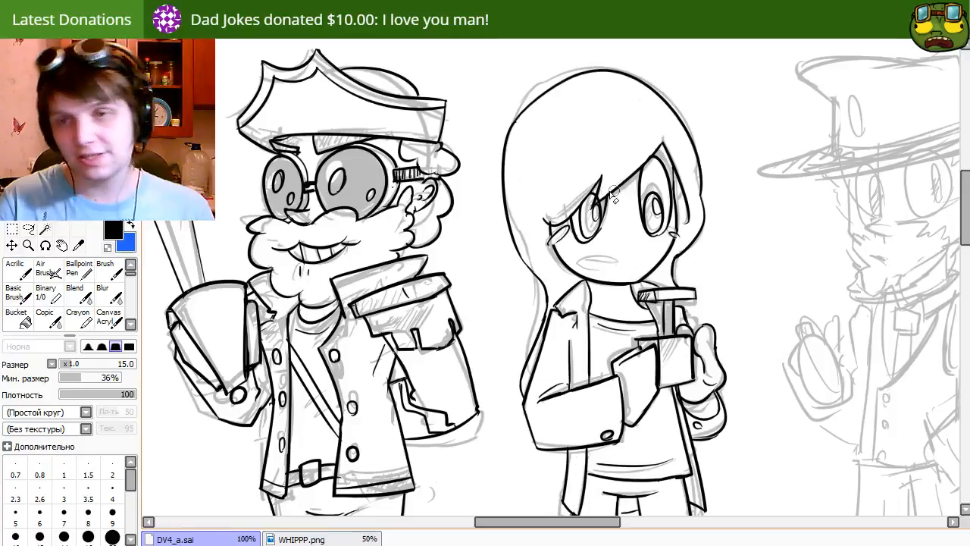
# Try to ink a wide, downturned mouth over the sketched one, then erase it.
pyautogui.press('n')
pyautogui.moveTo(614, 309); pyautogui.dragTo(650, 267)
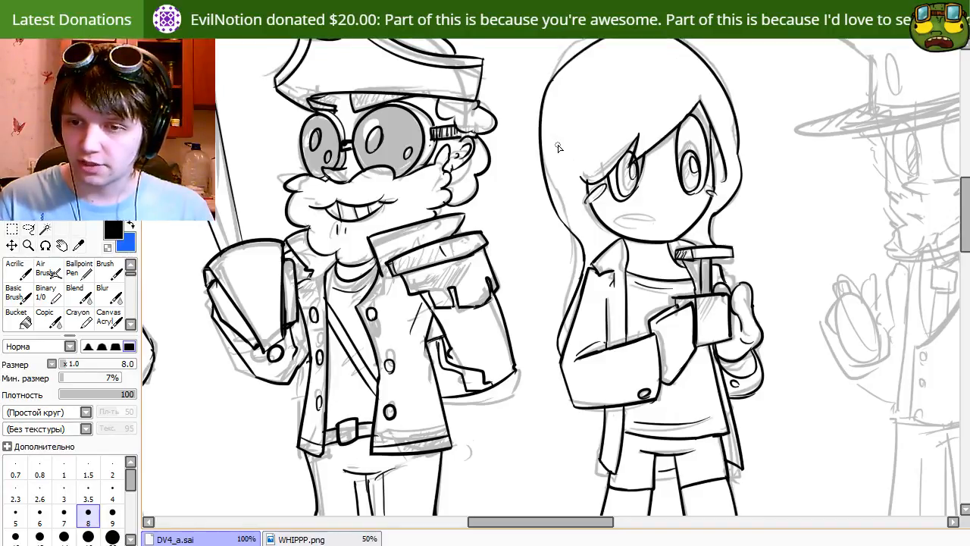
pyautogui.moveTo(558, 147); pyautogui.dragTo(571, 181)
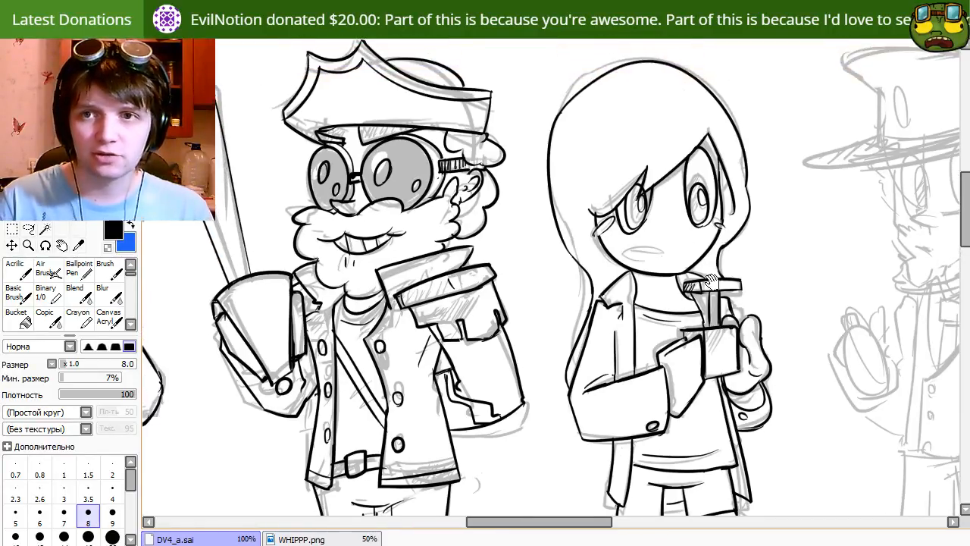
pyautogui.moveTo(624, 252); pyautogui.dragTo(669, 253)
pyautogui.hotkey('ctrl', 'z')
pyautogui.hotkey('ctrl', 'z')
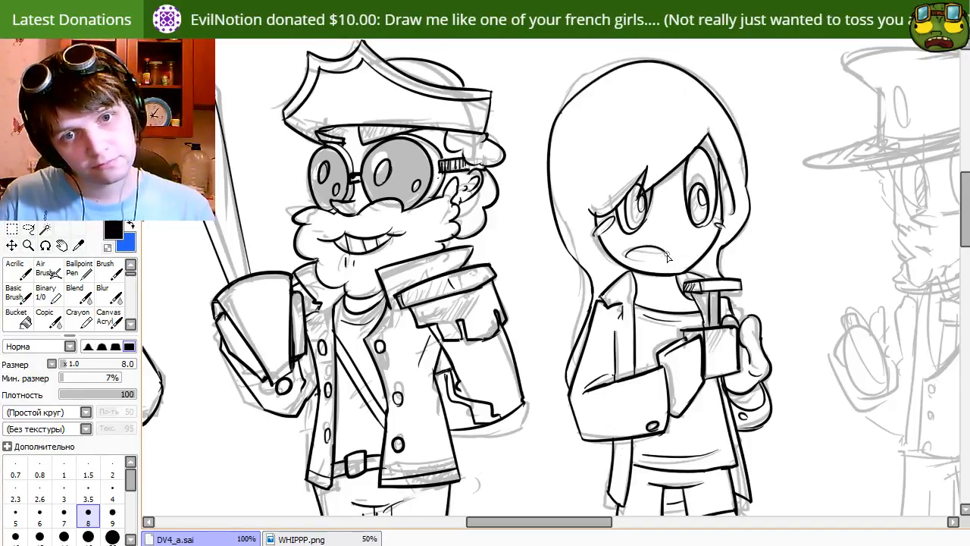
pyautogui.hotkey('ctrl', 'z')
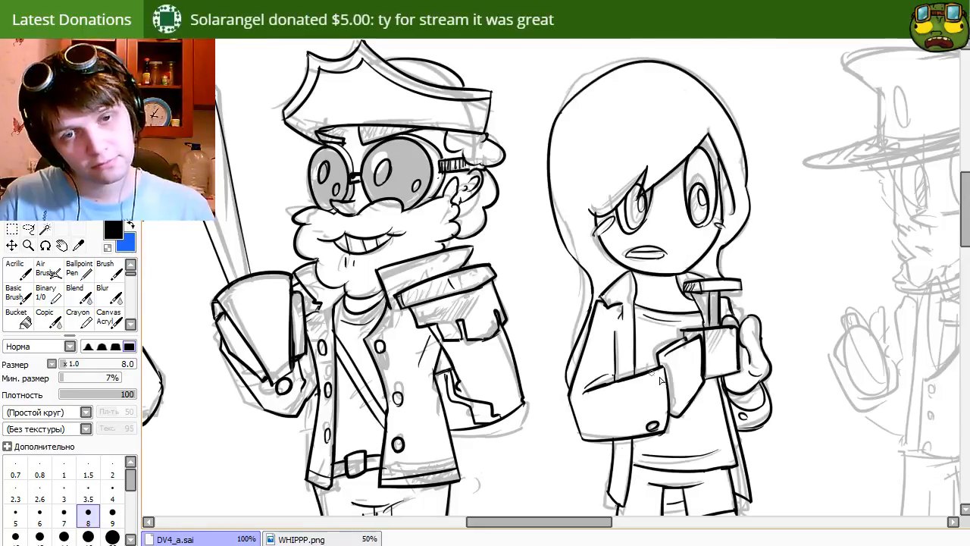
pyautogui.press('e')
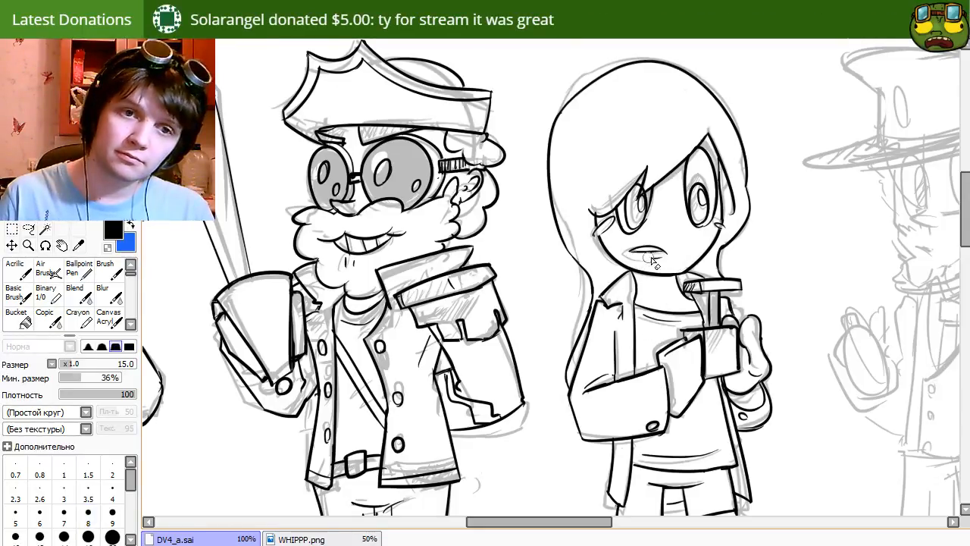
pyautogui.press('e')
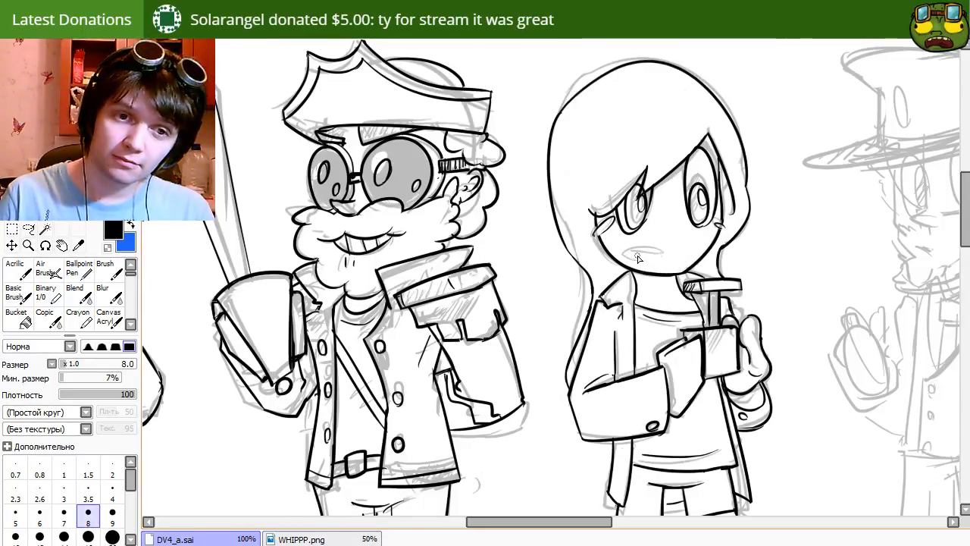
# Ink the girl's mouth as a small upright oval beside the sketched mouth.
pyautogui.moveTo(642, 258)
pyautogui.mouseDown()
pyautogui.moveTo(668, 262)
pyautogui.moveTo(672, 251)
pyautogui.mouseUp()
pyautogui.hotkey('ctrl', 'z')
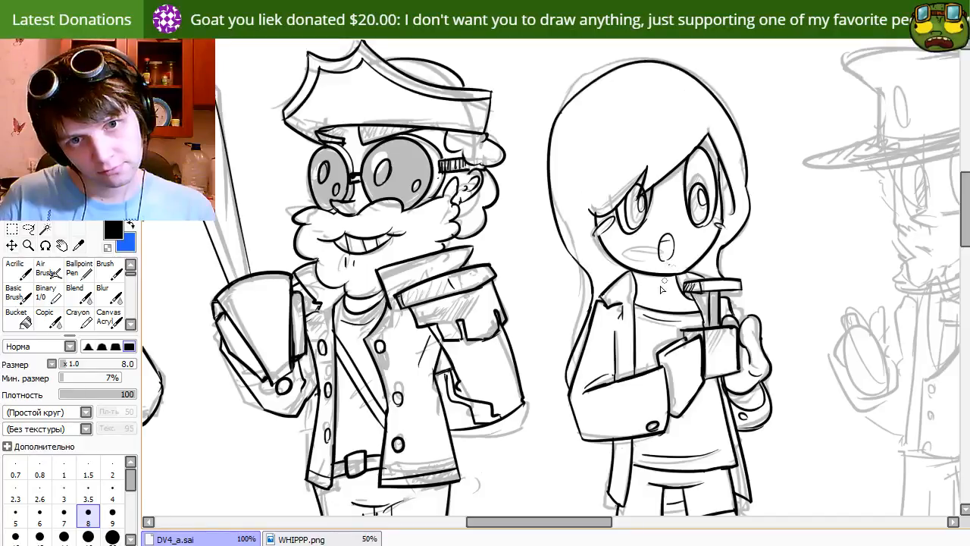
# Ink the side walls and top edge of a small square house on the platform the girl is holding.
pyautogui.moveTo(750, 385); pyautogui.dragTo(693, 345)
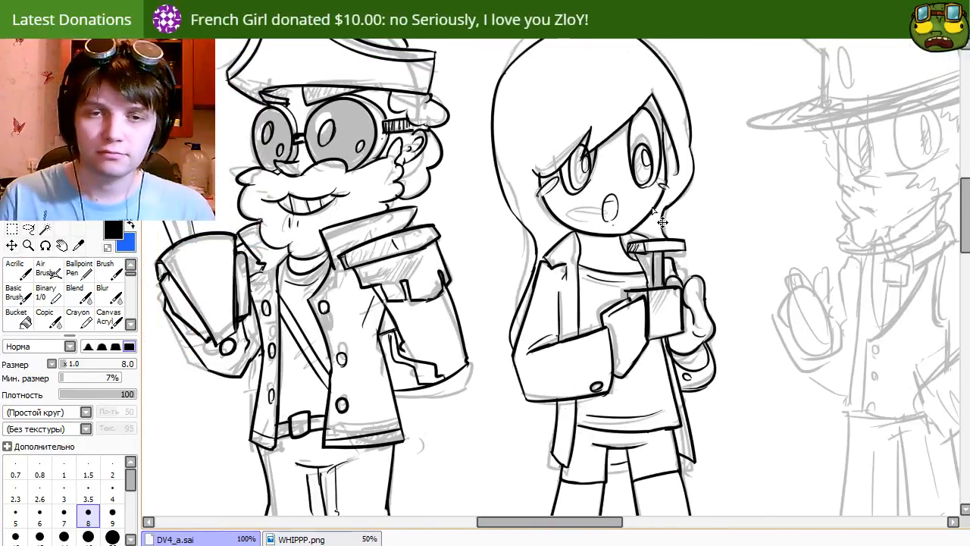
pyautogui.hotkey('ctrl', 'z')
pyautogui.moveTo(635, 230); pyautogui.dragTo(636, 240)
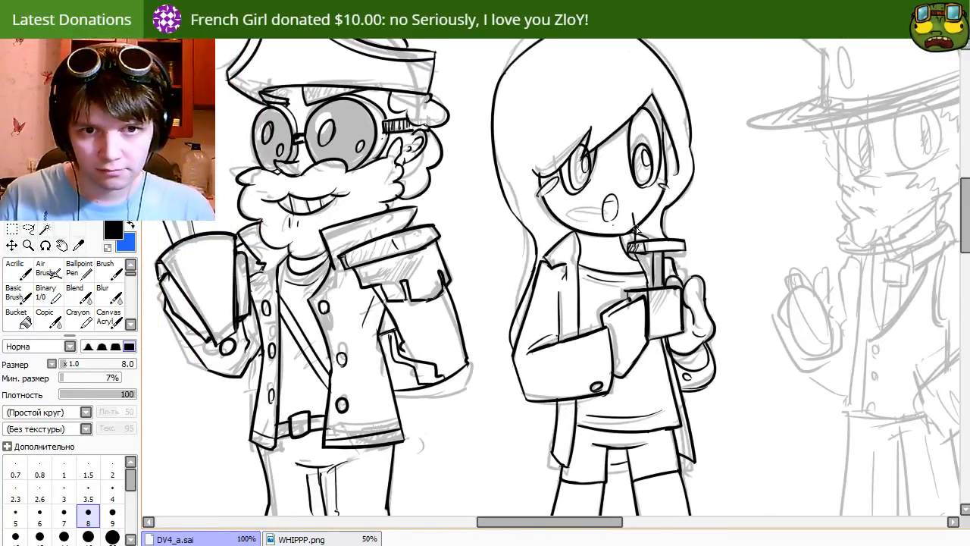
pyautogui.hotkey('ctrl', 'z')
pyautogui.moveTo(635, 204)
pyautogui.mouseDown()
pyautogui.moveTo(633, 237)
pyautogui.moveTo(636, 217)
pyautogui.moveTo(656, 206)
pyautogui.moveTo(683, 203)
pyautogui.mouseUp()
pyautogui.moveTo(682, 203); pyautogui.dragTo(684, 240)
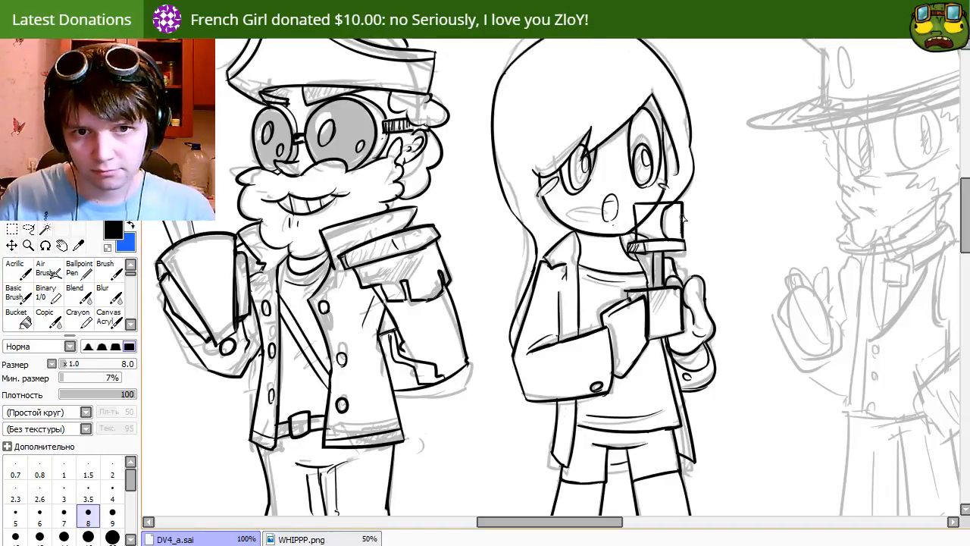
# Ink a pitched roof with a small chimney on top of the little house.
pyautogui.moveTo(627, 211)
pyautogui.mouseDown()
pyautogui.moveTo(676, 200)
pyautogui.moveTo(699, 210)
pyautogui.mouseUp()
pyautogui.hotkey('ctrl', 'z')
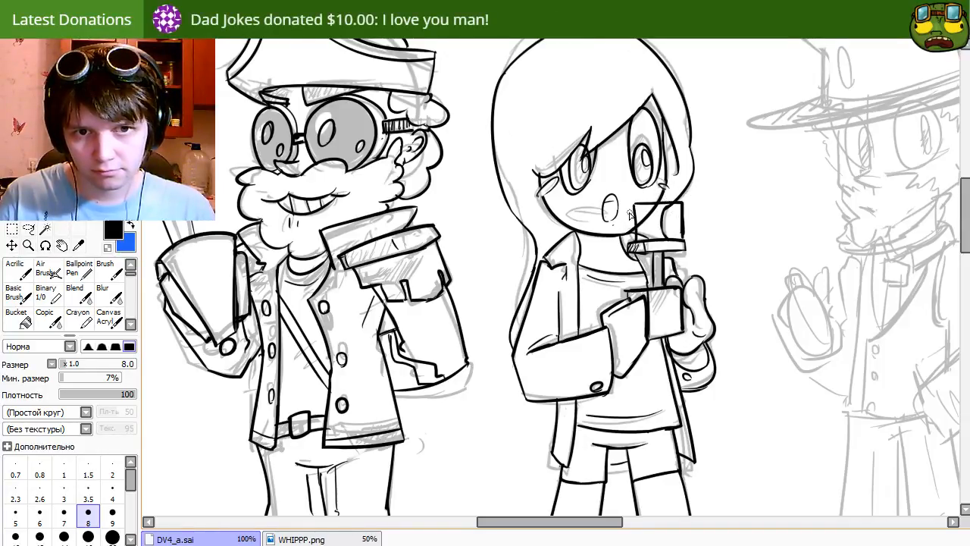
pyautogui.moveTo(630, 209)
pyautogui.mouseDown()
pyautogui.moveTo(654, 187)
pyautogui.moveTo(689, 211)
pyautogui.mouseUp()
pyautogui.press('e')
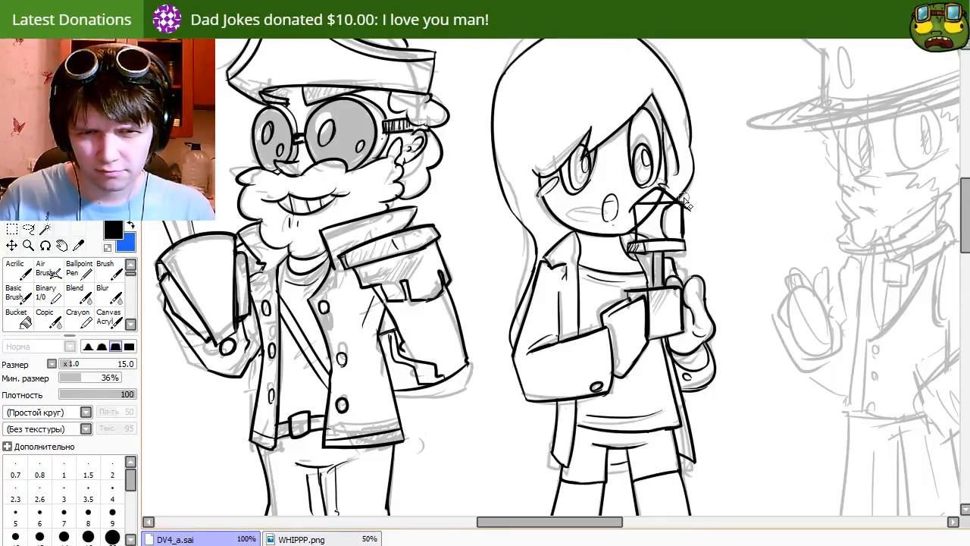
pyautogui.press('e')
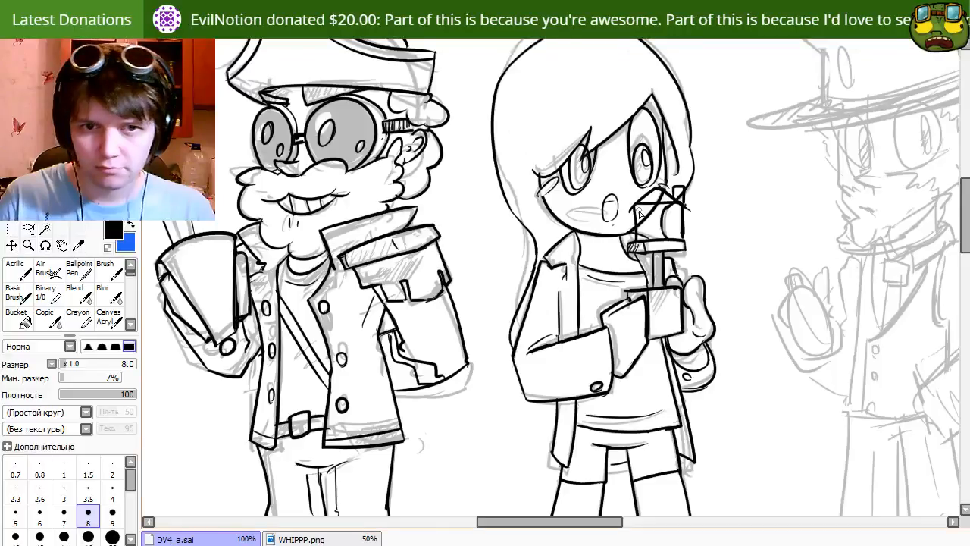
# Erase the lines crossing inside the little house and its roof, and tidy the house's bottom edge.
pyautogui.press('e')
pyautogui.moveTo(643, 212); pyautogui.dragTo(686, 207)
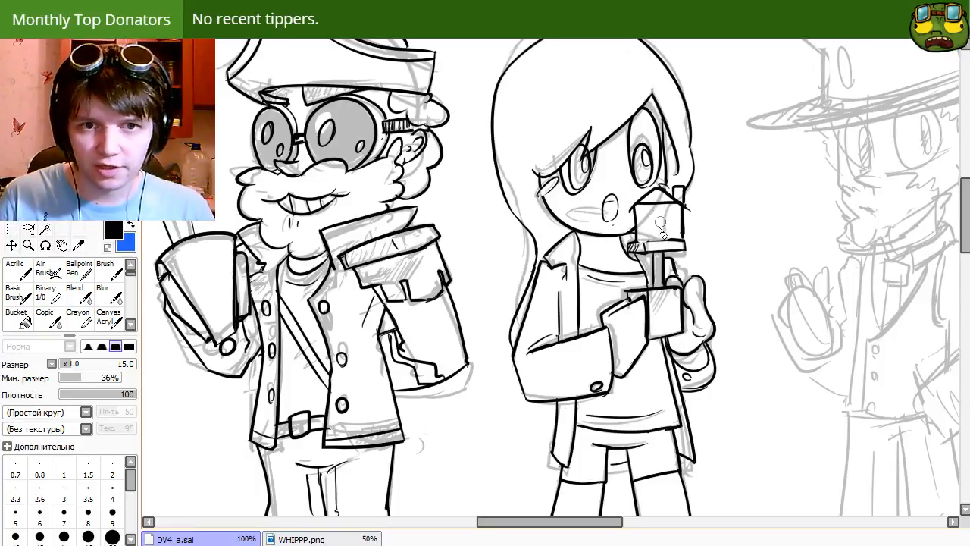
pyautogui.press('n')
pyautogui.moveTo(641, 243); pyautogui.dragTo(685, 242)
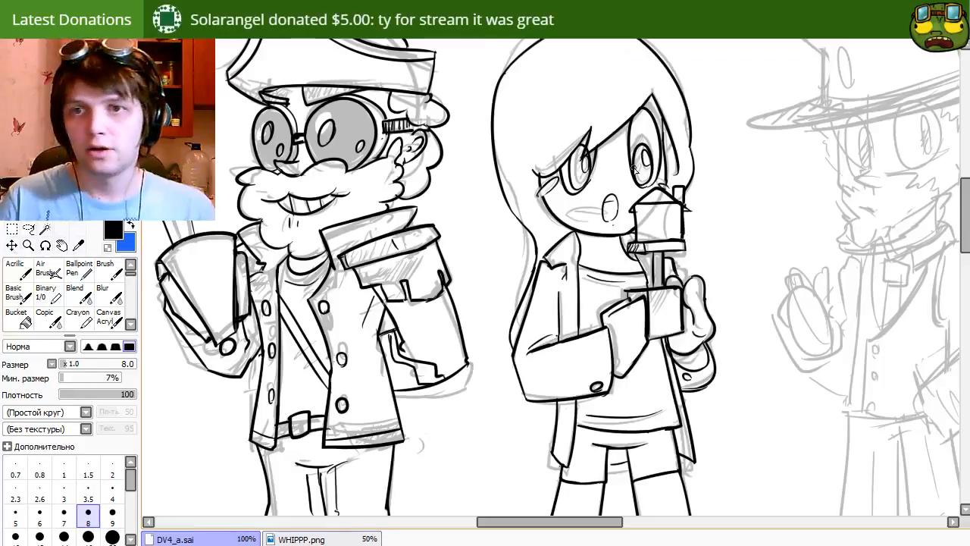
# Clean up the lines inside the house and finish the roof's right eave as a pointed corner.
pyautogui.press('e')
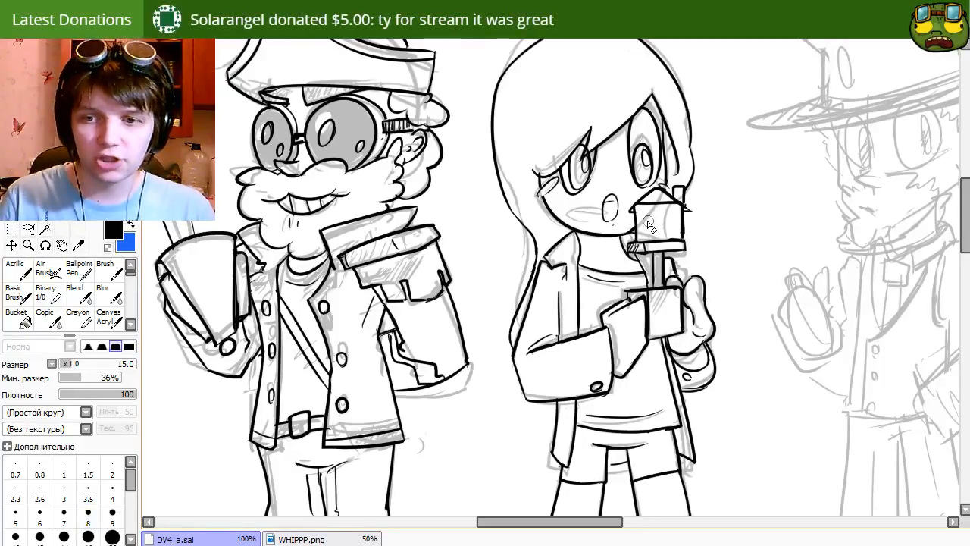
pyautogui.press('n')
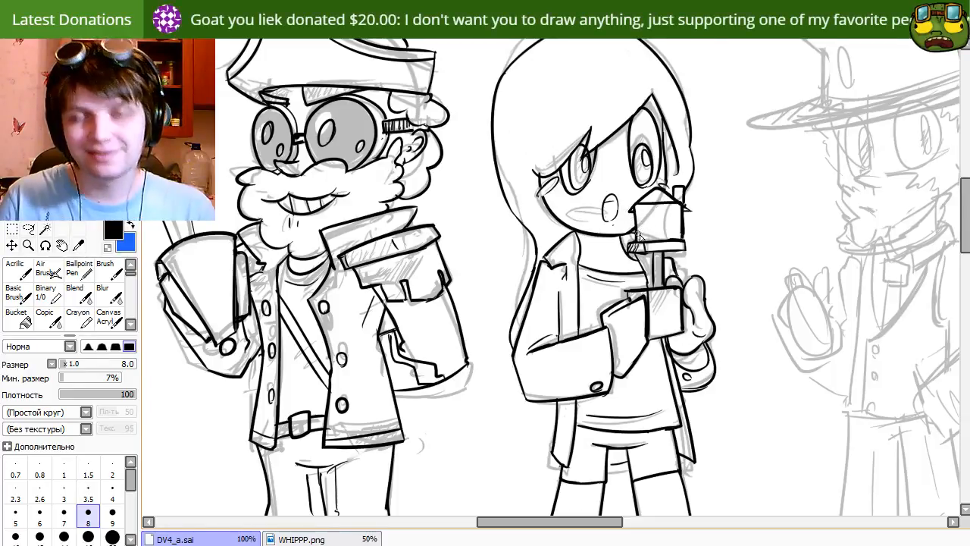
pyautogui.press('e')
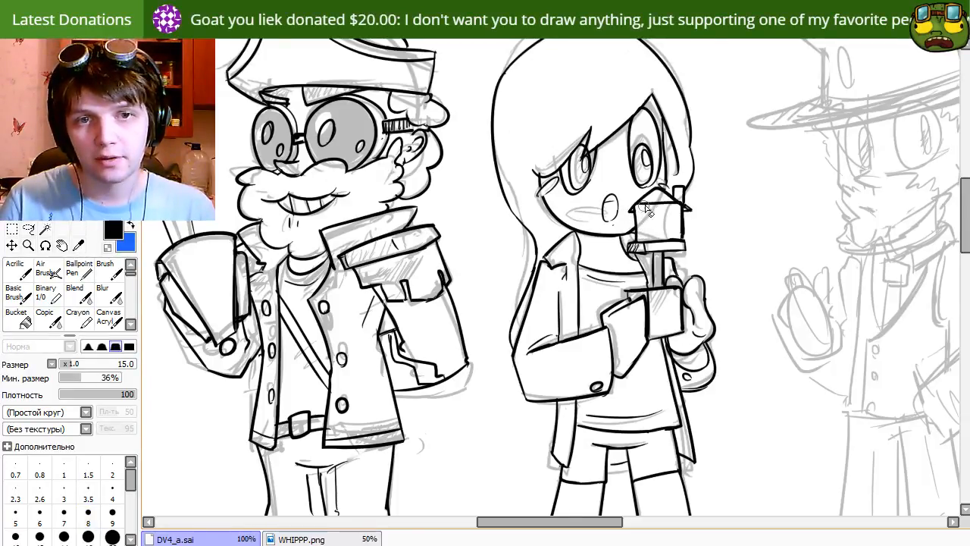
pyautogui.press('m')
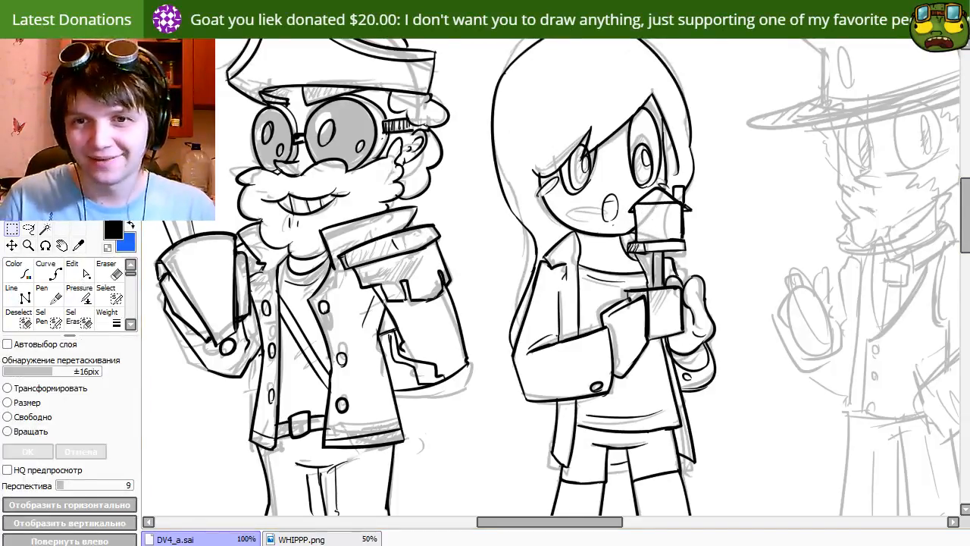
# Erase the roof's horizontal bottom line and redraw it slightly lower, level with the eaves.
pyautogui.press('e')
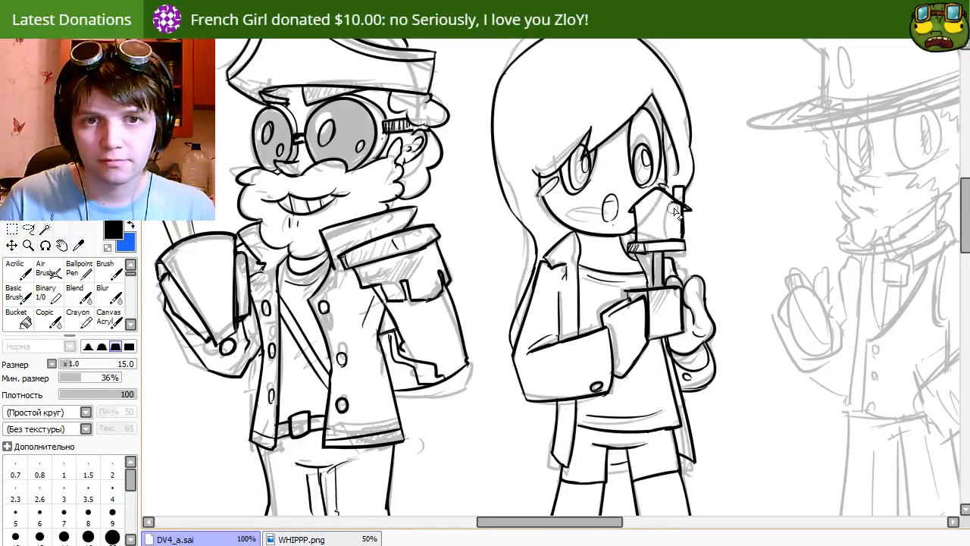
pyautogui.press('n')
pyautogui.press('e')
pyautogui.press('n')
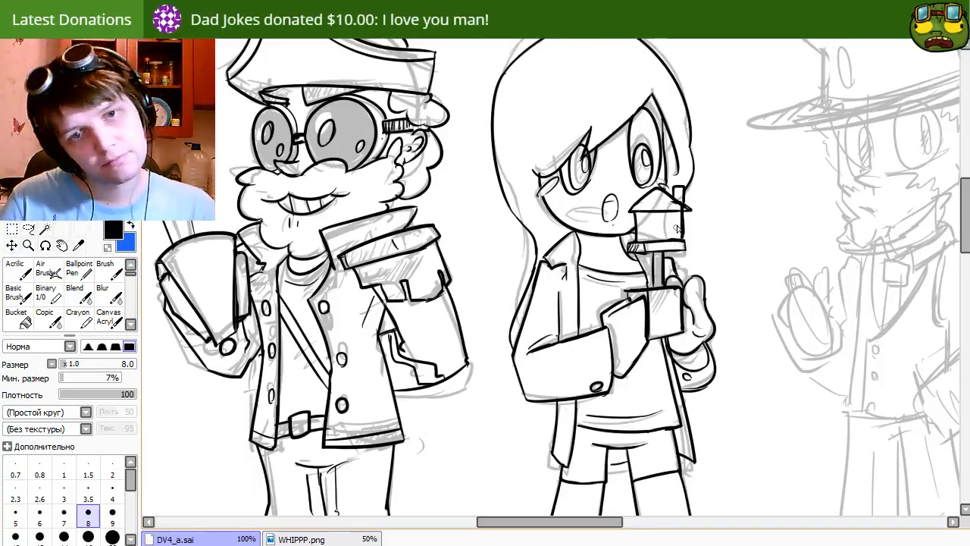
pyautogui.press('e')
pyautogui.press('n')
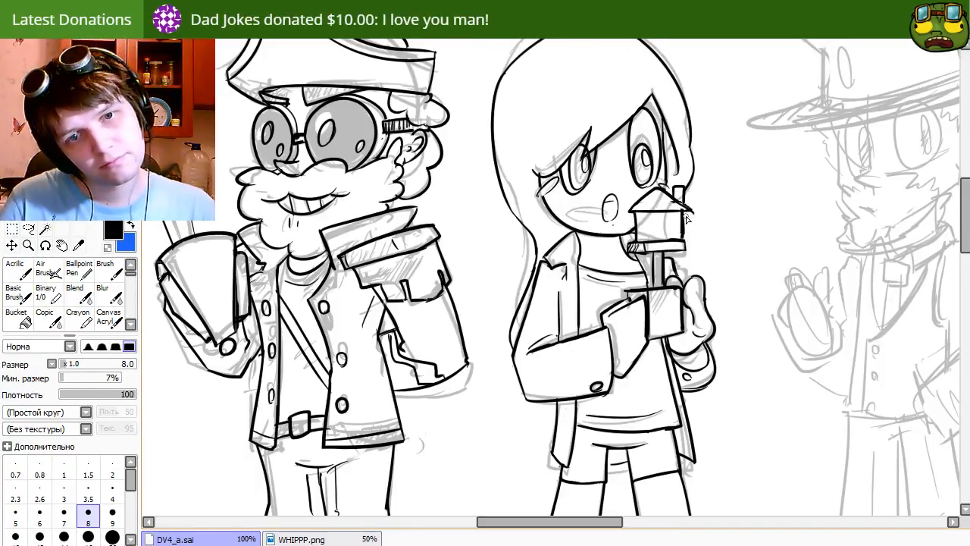
# Clean up the lines around the chimney and right eave of the little house the girl holds.
pyautogui.press('e')
pyautogui.press('n')
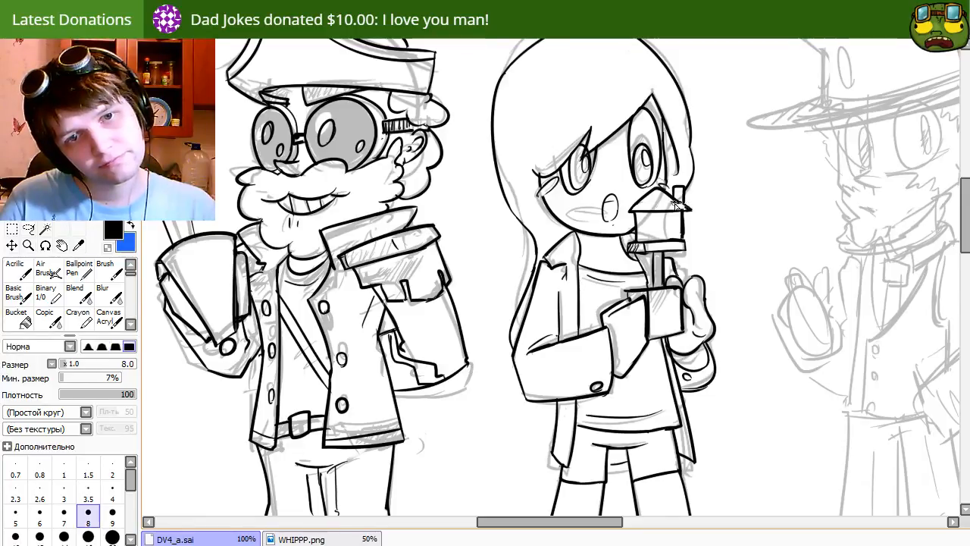
pyautogui.moveTo(499, 183); pyautogui.dragTo(512, 200)
pyautogui.scroll(-3, 509, 206)
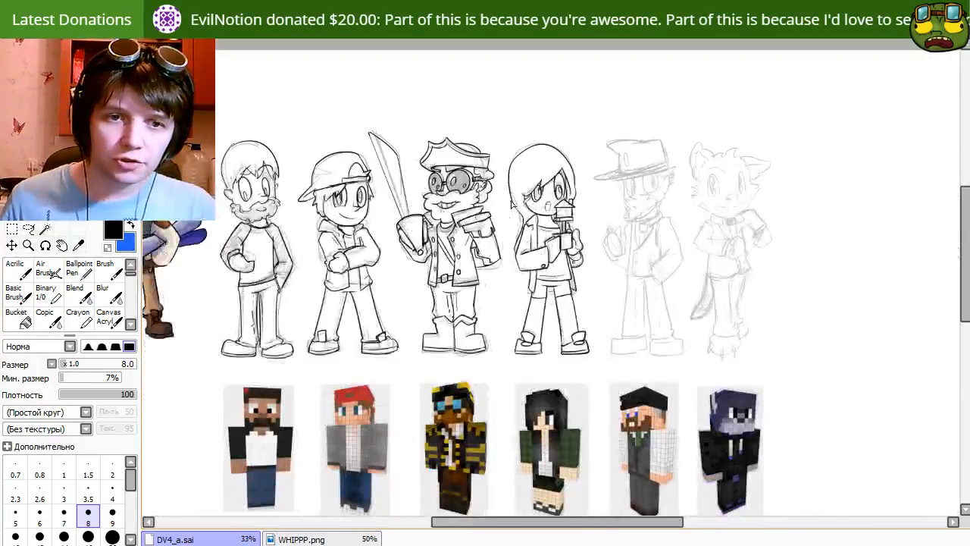
pyautogui.scroll(1, 505, 235)
pyautogui.moveTo(668, 322); pyautogui.dragTo(681, 294)
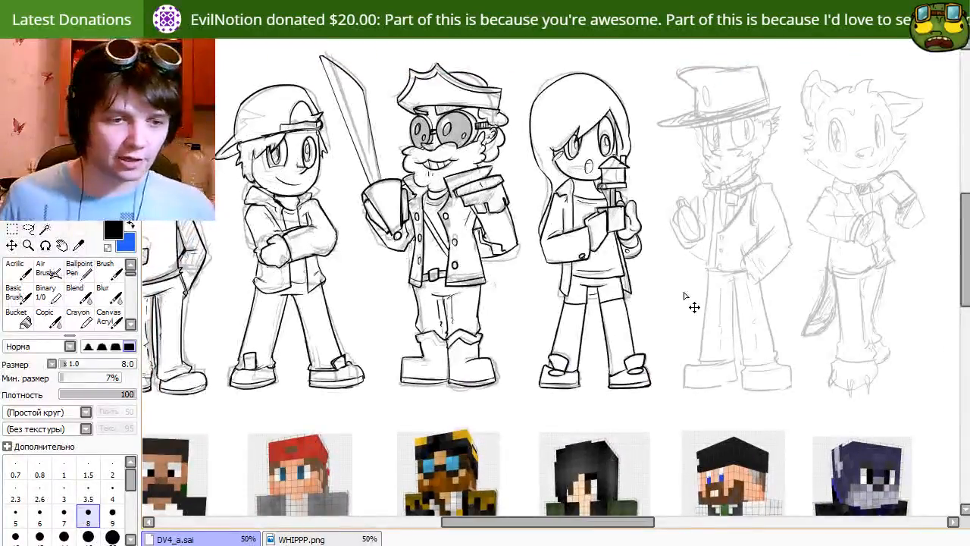
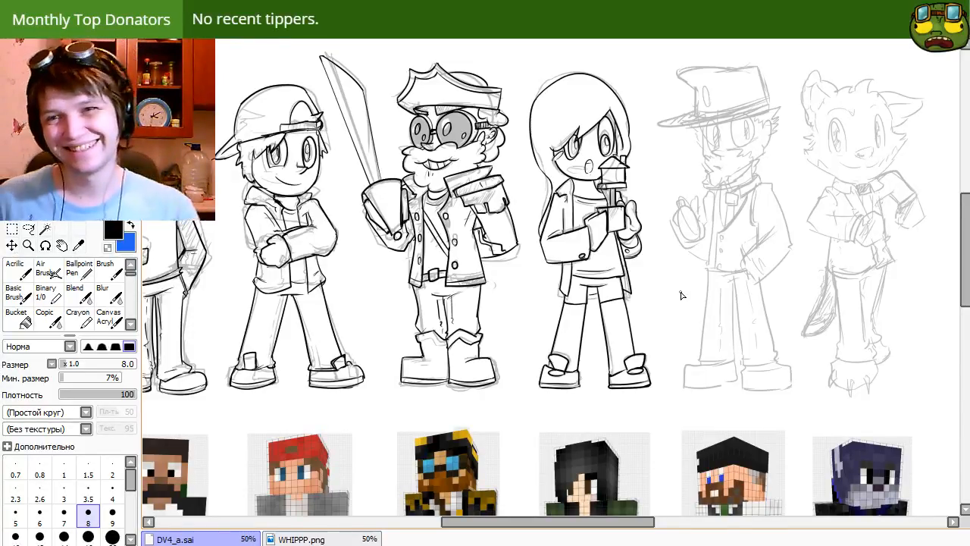
pyautogui.moveTo(582, 347)
pyautogui.mouseDown()
pyautogui.moveTo(502, 377)
pyautogui.moveTo(637, 346)
pyautogui.moveTo(672, 389)
pyautogui.moveTo(671, 381)
pyautogui.moveTo(758, 390)
pyautogui.moveTo(649, 382)
pyautogui.mouseUp()
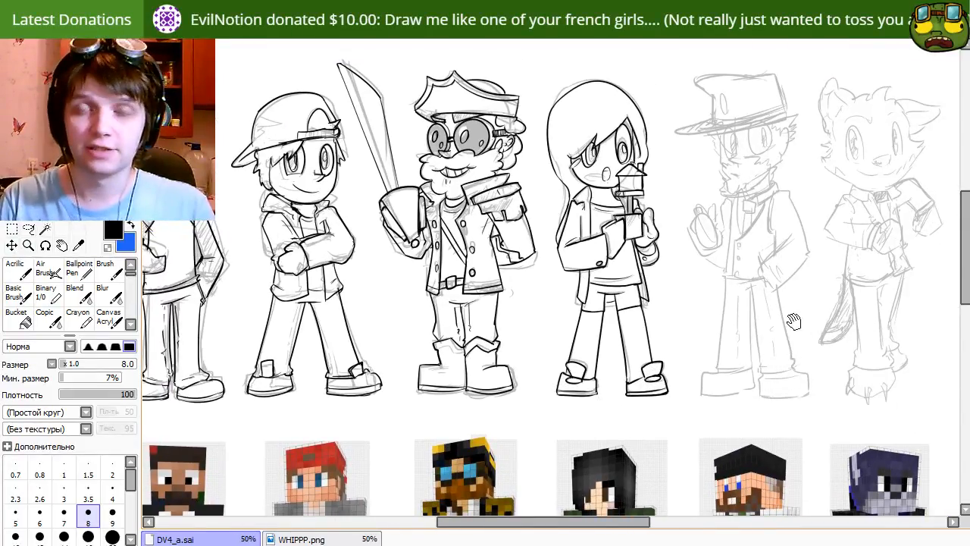
pyautogui.moveTo(807, 365); pyautogui.dragTo(744, 436)
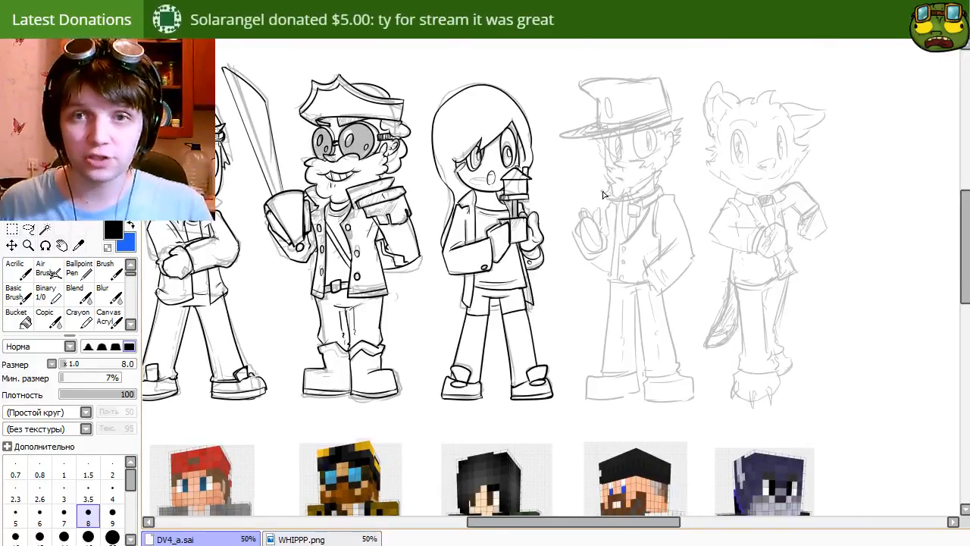
# Ink the hat-wearing man's face edge down from the brim and the jagged lower outline of his beard.
pyautogui.scroll(2, 595, 190)
pyautogui.moveTo(595, 189); pyautogui.dragTo(616, 280)
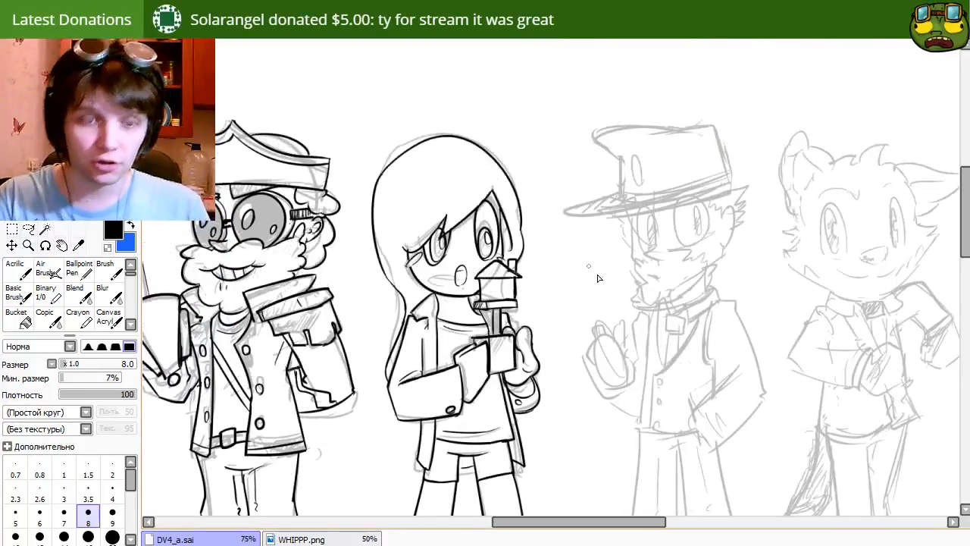
pyautogui.moveTo(625, 214); pyautogui.dragTo(630, 264)
pyautogui.hotkey('ctrl', 'z')
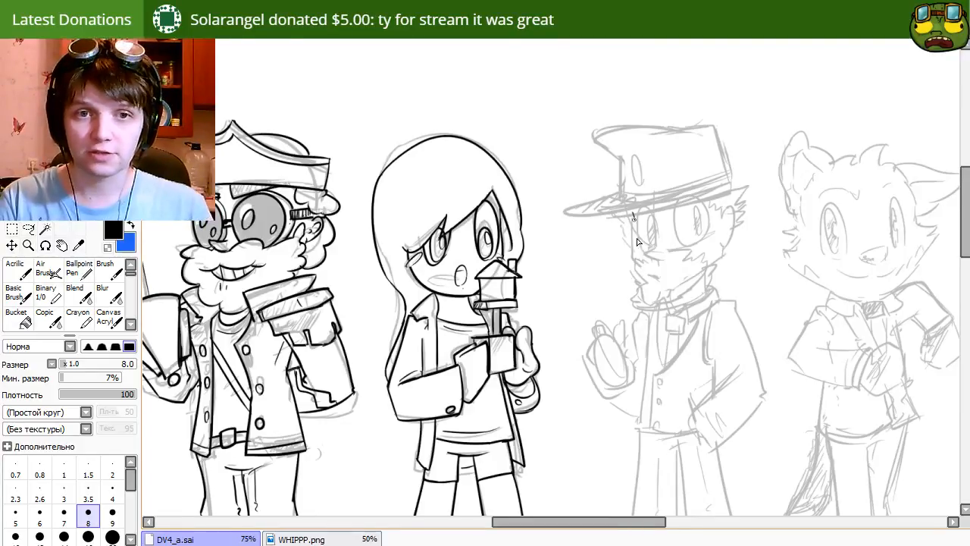
pyautogui.moveTo(633, 212); pyautogui.dragTo(638, 260)
pyautogui.hotkey('ctrl', 'z')
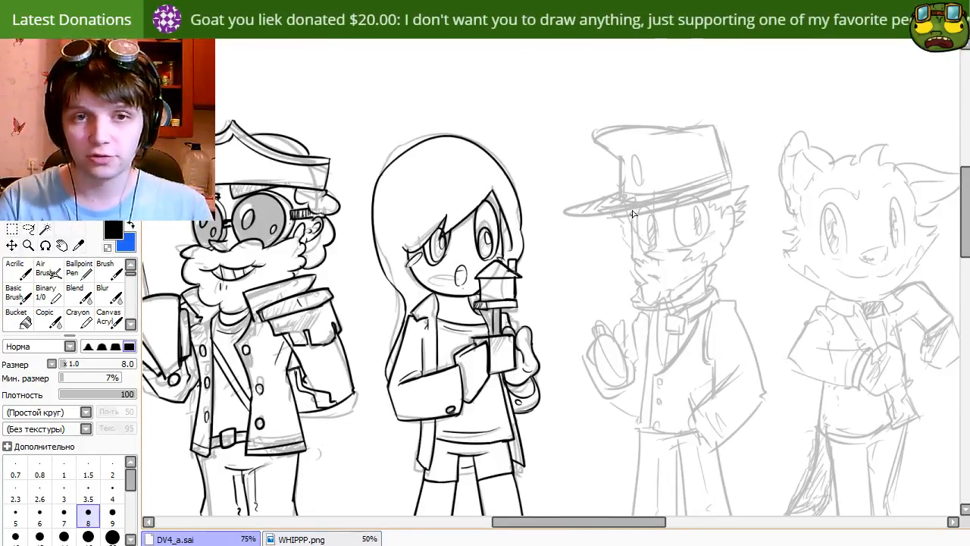
pyautogui.moveTo(631, 211); pyautogui.dragTo(639, 267)
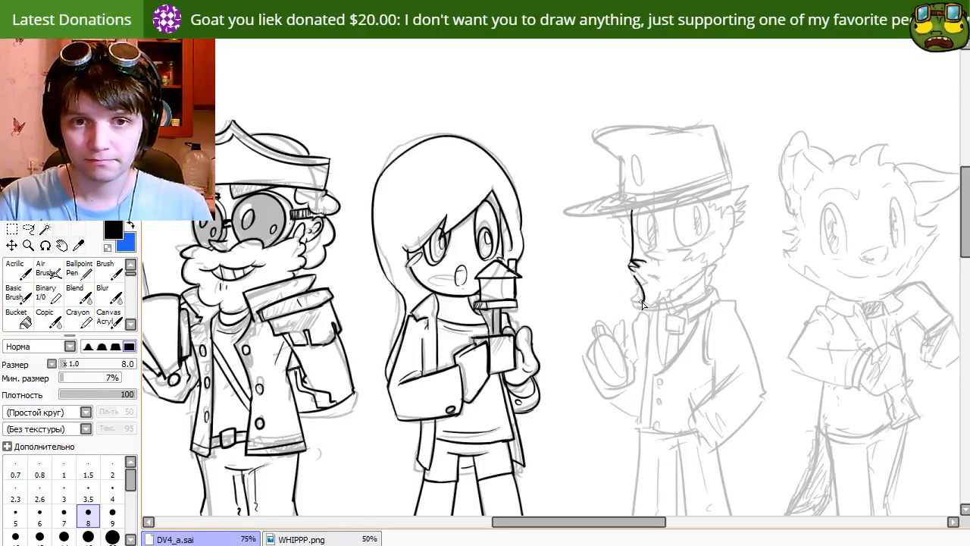
pyautogui.moveTo(633, 279)
pyautogui.mouseDown()
pyautogui.moveTo(644, 301)
pyautogui.moveTo(691, 292)
pyautogui.mouseUp()
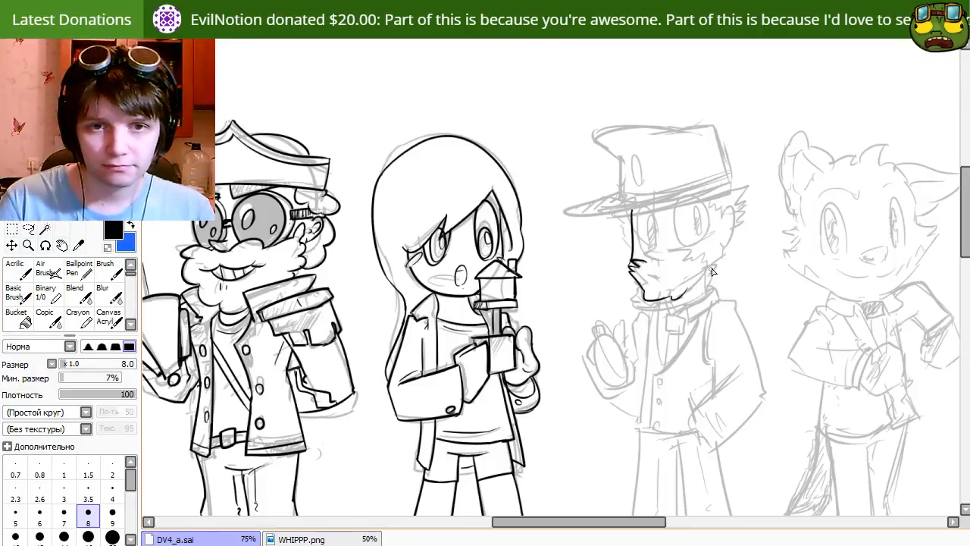
pyautogui.press('e')
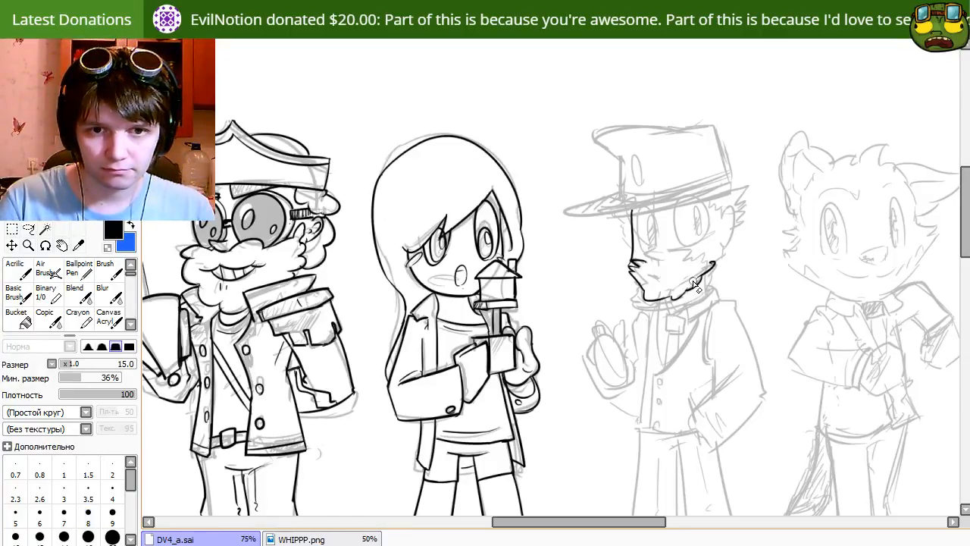
pyautogui.press('n')
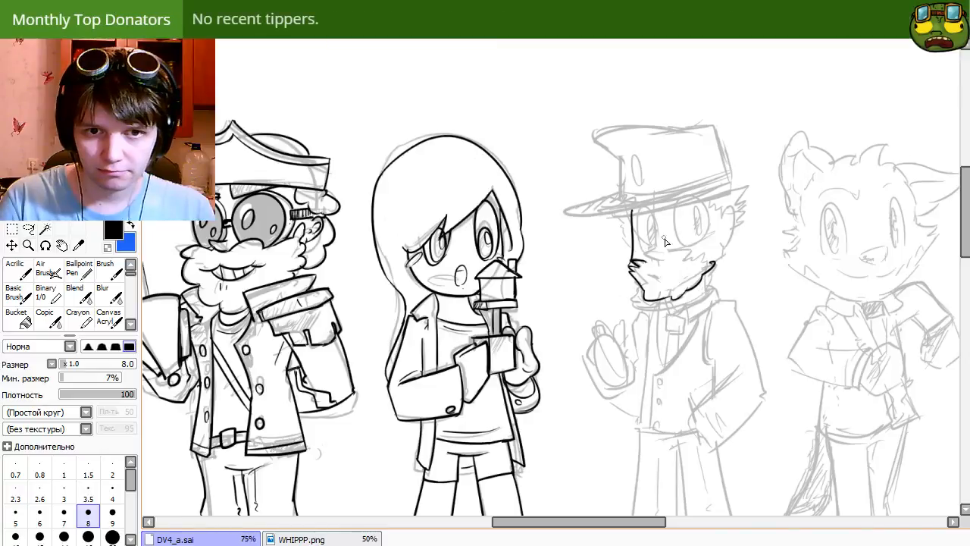
# Ink the ragged upper edge of the man's moustache and beard, and a short mouth line inside it.
pyautogui.moveTo(670, 260); pyautogui.dragTo(710, 267)
pyautogui.hotkey('ctrl', 'z')
pyautogui.hotkey('ctrl', 'z')
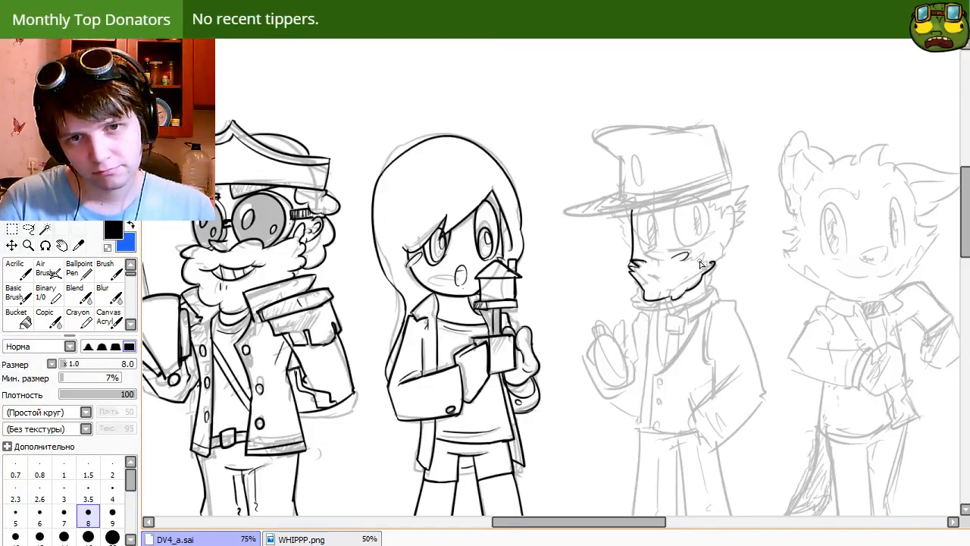
pyautogui.moveTo(666, 493)
pyautogui.mouseDown()
pyautogui.moveTo(717, 262)
pyautogui.moveTo(673, 125)
pyautogui.mouseUp()
pyautogui.moveTo(693, 87)
pyautogui.mouseDown()
pyautogui.moveTo(669, 407)
pyautogui.moveTo(665, 323)
pyautogui.moveTo(626, 188)
pyautogui.moveTo(649, 279)
pyautogui.moveTo(653, 423)
pyautogui.mouseUp()
pyautogui.moveTo(669, 270); pyautogui.dragTo(654, 452)
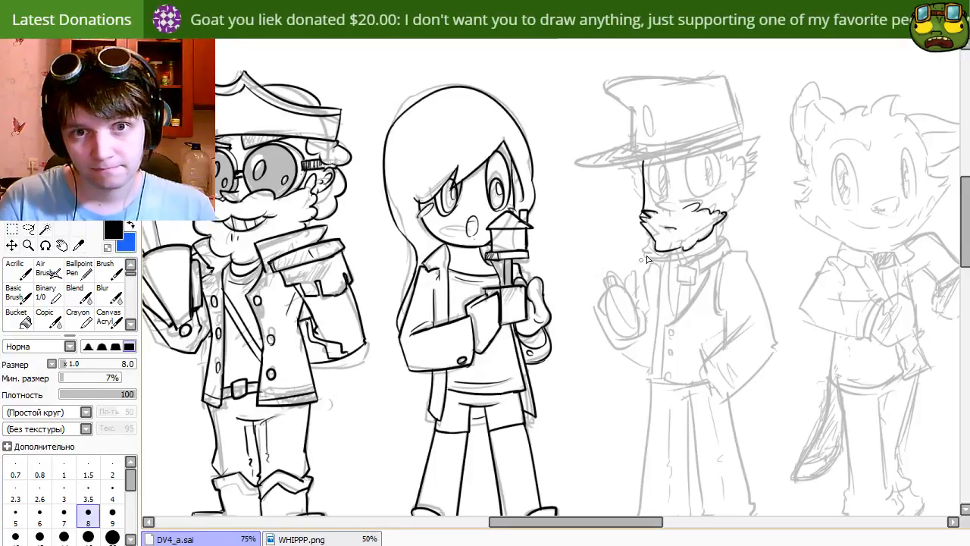
pyautogui.moveTo(655, 203)
pyautogui.mouseDown()
pyautogui.moveTo(663, 215)
pyautogui.moveTo(676, 200)
pyautogui.moveTo(668, 202)
pyautogui.mouseUp()
pyautogui.hotkey('ctrl', 'z')
pyautogui.press('e')
pyautogui.press('e')
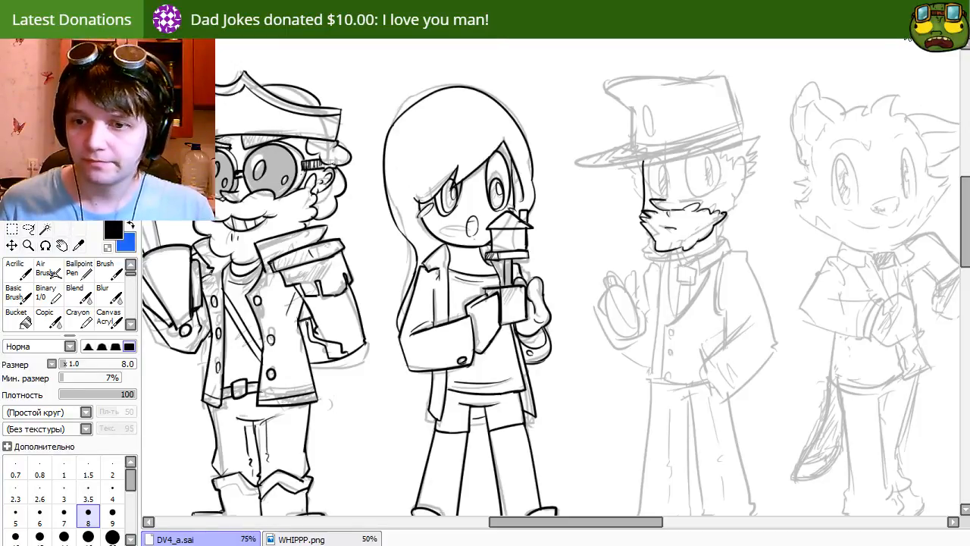
# Ink the tall oval outline of the man's larger eye beneath the hat brim.
pyautogui.moveTo(747, 257); pyautogui.dragTo(723, 327)
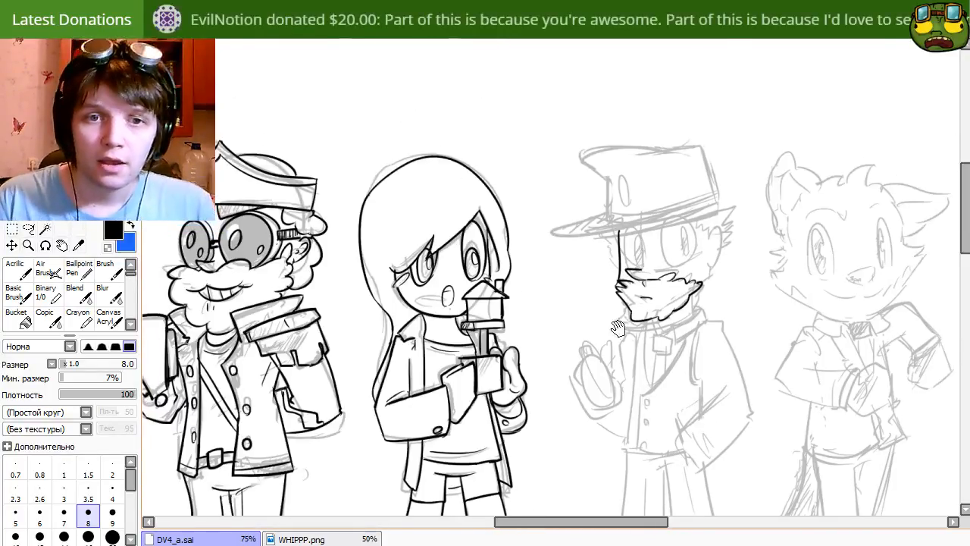
pyautogui.press('e')
pyautogui.press('n')
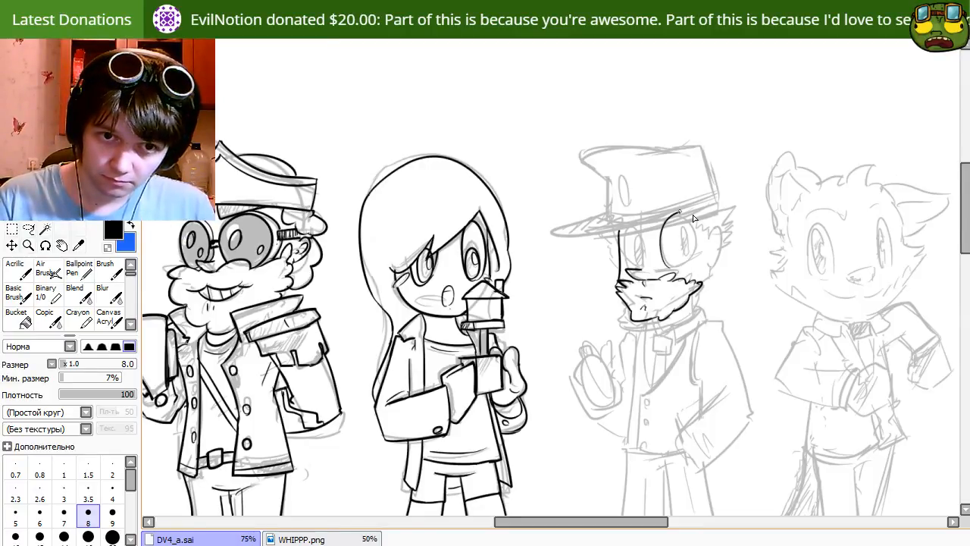
pyautogui.moveTo(688, 270); pyautogui.dragTo(682, 277)
pyautogui.hotkey('ctrl', 'z')
pyautogui.moveTo(669, 235)
pyautogui.mouseDown()
pyautogui.moveTo(692, 235)
pyautogui.moveTo(678, 263)
pyautogui.mouseUp()
pyautogui.hotkey('ctrl', 'z')
pyautogui.hotkey('ctrl', 'z')
# Ink the man's smaller oval eye and add narrow oval pupils inside both eyes.
pyautogui.moveTo(688, 223)
pyautogui.mouseDown()
pyautogui.moveTo(676, 266)
pyautogui.moveTo(695, 231)
pyautogui.moveTo(696, 241)
pyautogui.moveTo(688, 219)
pyautogui.moveTo(688, 256)
pyautogui.moveTo(685, 231)
pyautogui.moveTo(638, 267)
pyautogui.moveTo(636, 240)
pyautogui.moveTo(638, 262)
pyautogui.mouseUp()
pyautogui.hotkey('ctrl', 'z')
pyautogui.hotkey('ctrl', 'z')
pyautogui.hotkey('ctrl', 'z')
pyautogui.hotkey('ctrl', 'z')
pyautogui.hotkey('ctrl', 'z')
pyautogui.hotkey('ctrl', 'z')
pyautogui.hotkey('ctrl', 'z')
pyautogui.hotkey('ctrl', 'z')
pyautogui.hotkey('ctrl', 'z')
pyautogui.hotkey('ctrl', 'z')
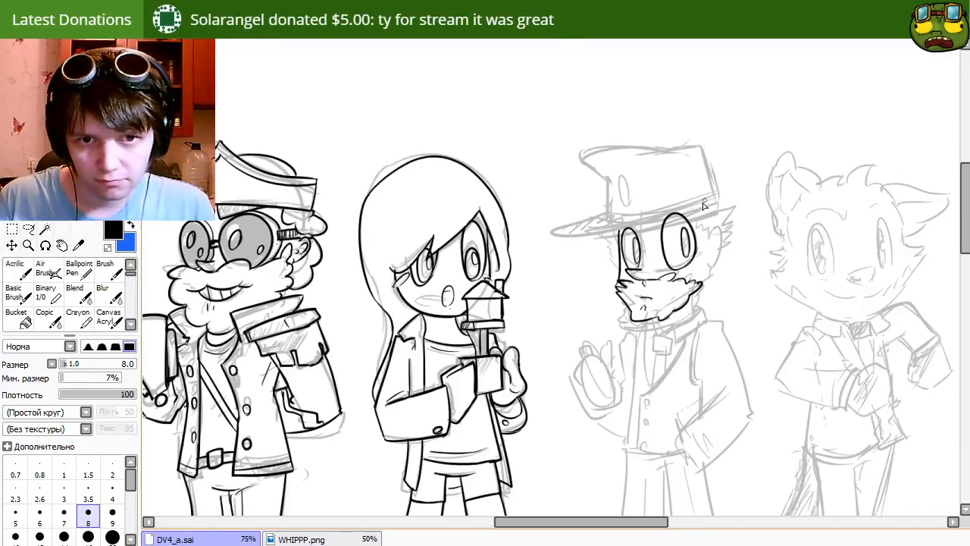
# Ink the man's ear, sideburn and the spiky hair tufts sticking out on both sides below the hat.
pyautogui.moveTo(714, 211)
pyautogui.mouseDown()
pyautogui.moveTo(742, 203)
pyautogui.moveTo(724, 235)
pyautogui.mouseUp()
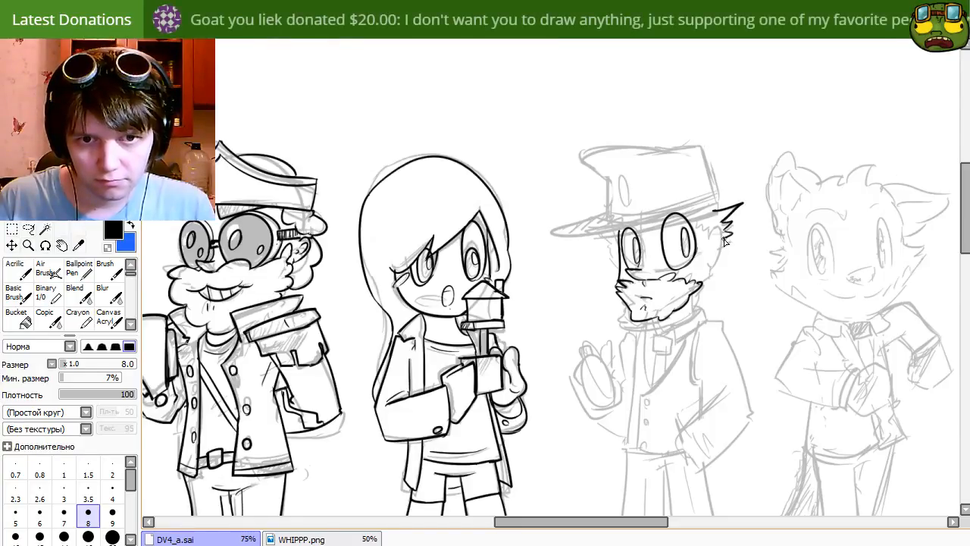
pyautogui.hotkey('ctrl', 'z')
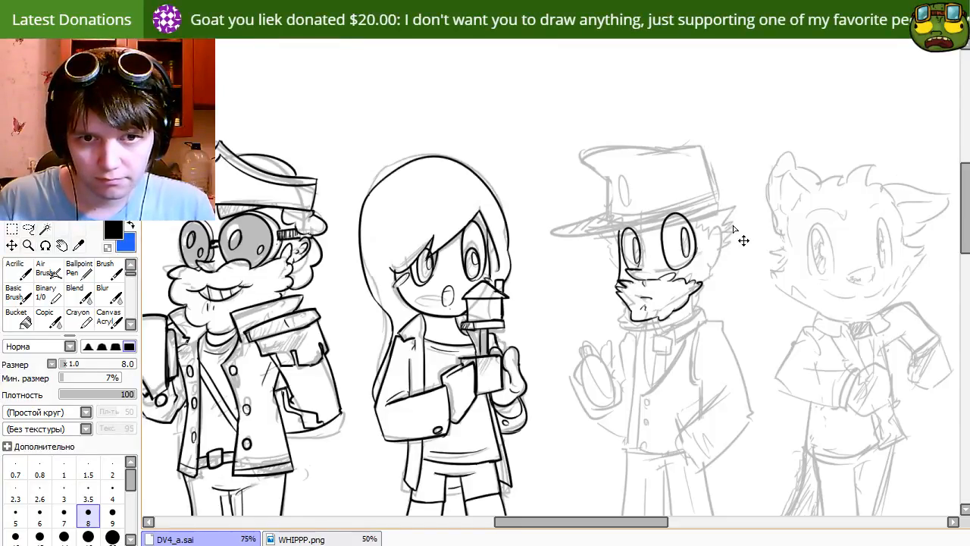
pyautogui.moveTo(714, 211)
pyautogui.mouseDown()
pyautogui.moveTo(735, 210)
pyautogui.moveTo(724, 248)
pyautogui.mouseUp()
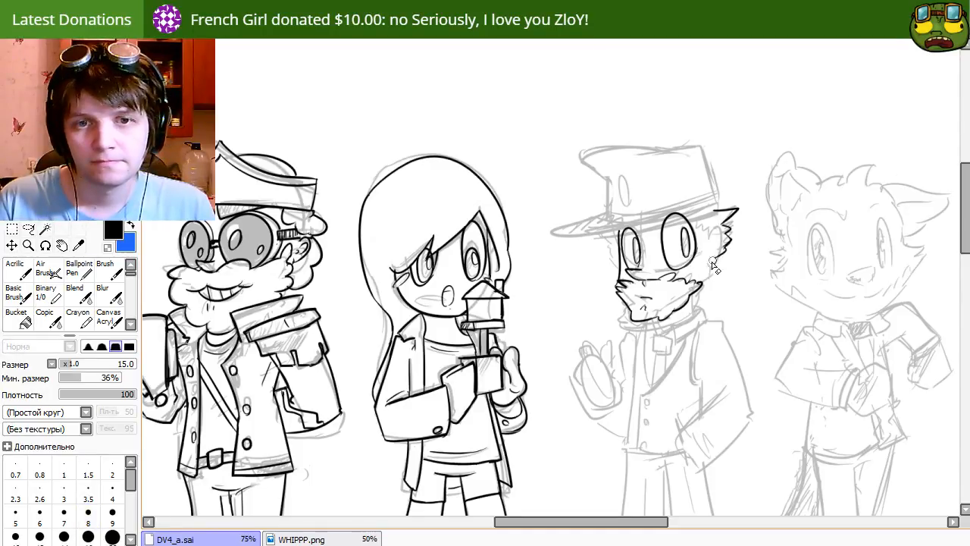
pyautogui.moveTo(723, 234); pyautogui.dragTo(710, 263)
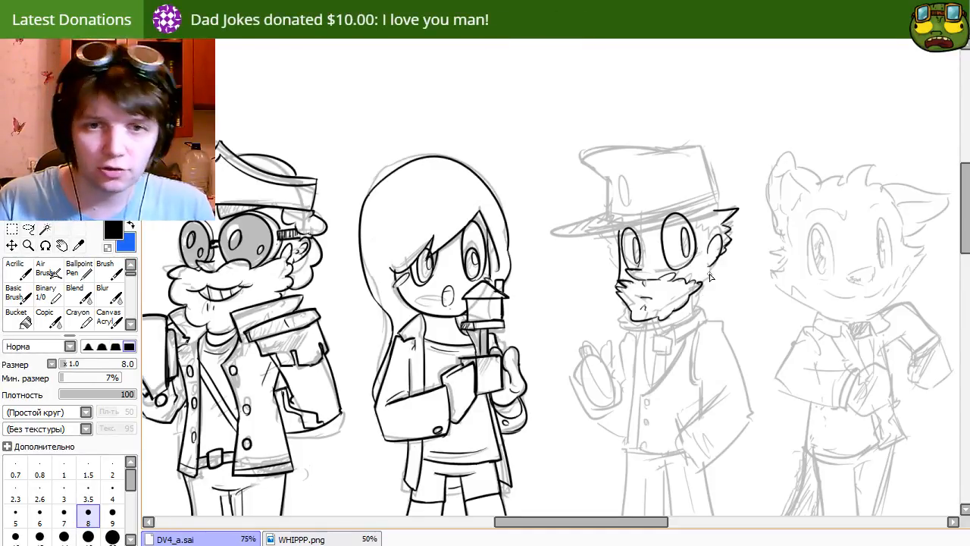
pyautogui.moveTo(711, 270); pyautogui.dragTo(691, 302)
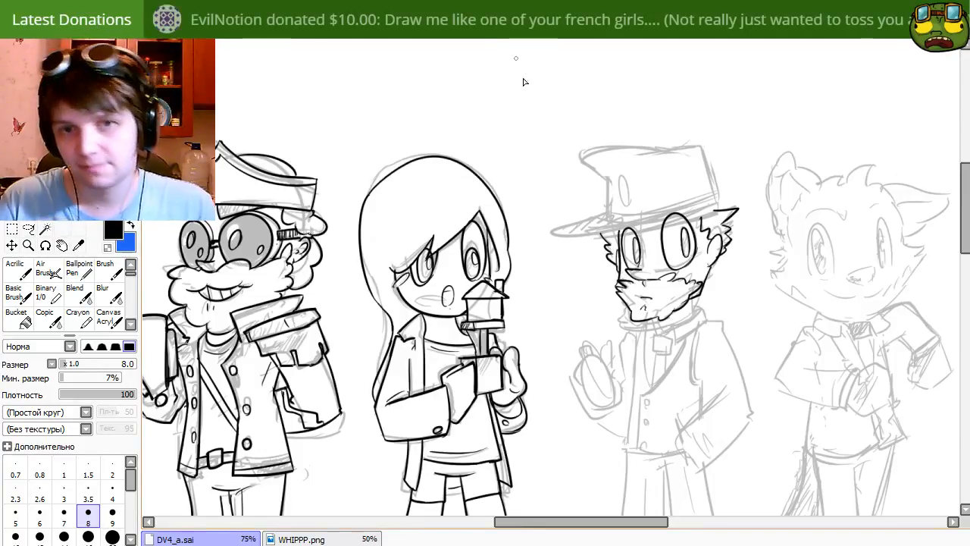
# Ink the hat's slanted brim as a long narrow shape ending in a point at the front.
pyautogui.moveTo(645, 233); pyautogui.dragTo(619, 234)
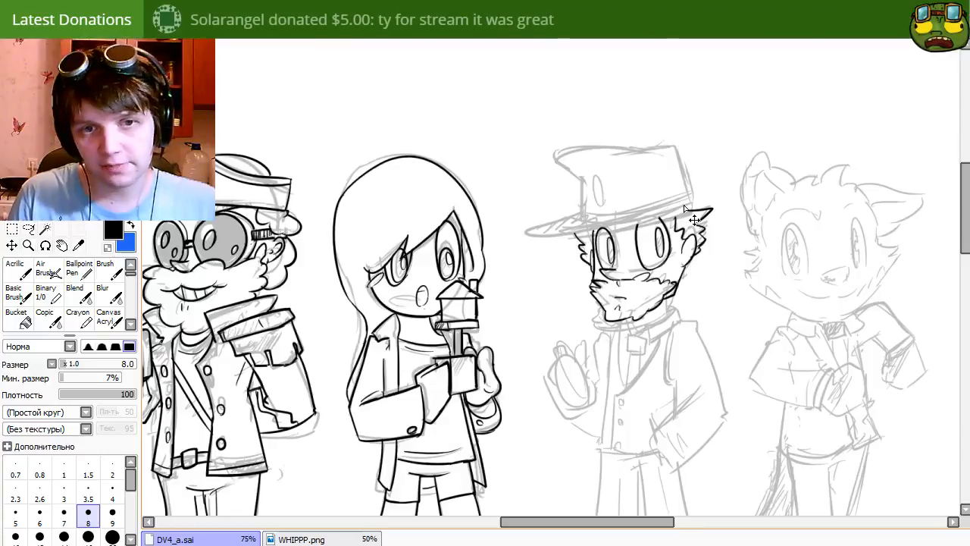
pyautogui.moveTo(692, 205); pyautogui.dragTo(562, 235)
pyautogui.hotkey('ctrl', 'z')
pyautogui.moveTo(694, 205); pyautogui.dragTo(563, 234)
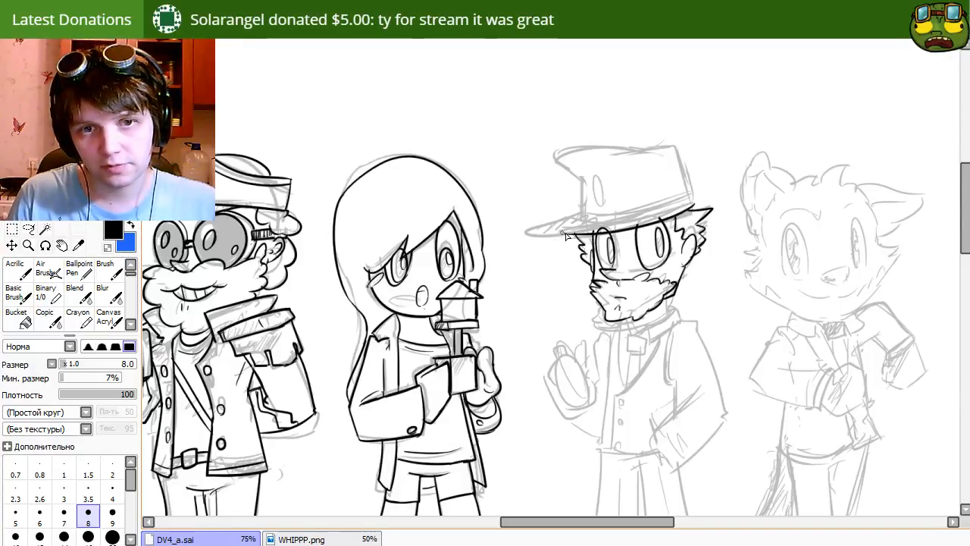
pyautogui.hotkey('ctrl', 'z')
pyautogui.moveTo(662, 215)
pyautogui.mouseDown()
pyautogui.moveTo(520, 240)
pyautogui.moveTo(609, 222)
pyautogui.mouseUp()
pyautogui.press('e')
pyautogui.moveTo(534, 241); pyautogui.dragTo(517, 242)
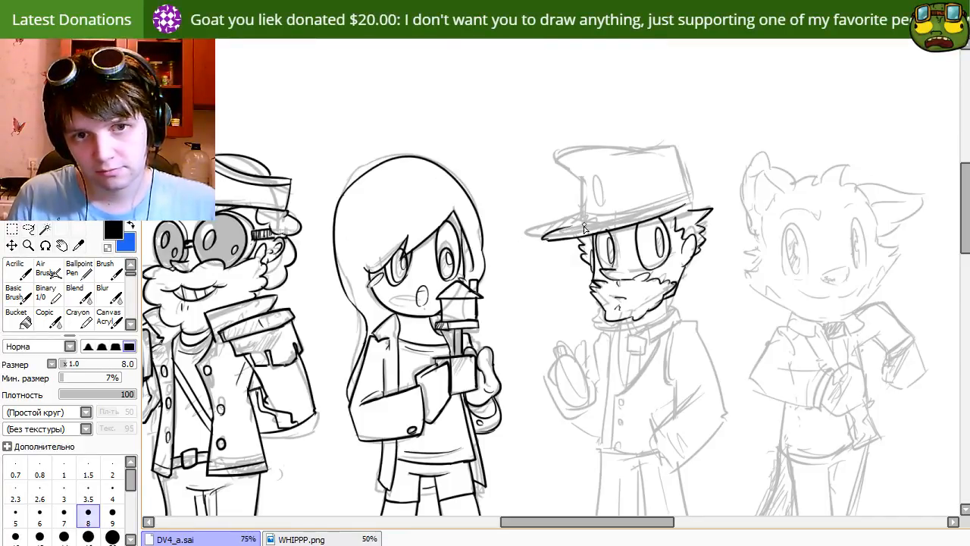
pyautogui.moveTo(545, 247)
pyautogui.mouseDown()
pyautogui.moveTo(585, 224)
pyautogui.moveTo(694, 201)
pyautogui.mouseUp()
pyautogui.hotkey('ctrl', 'z')
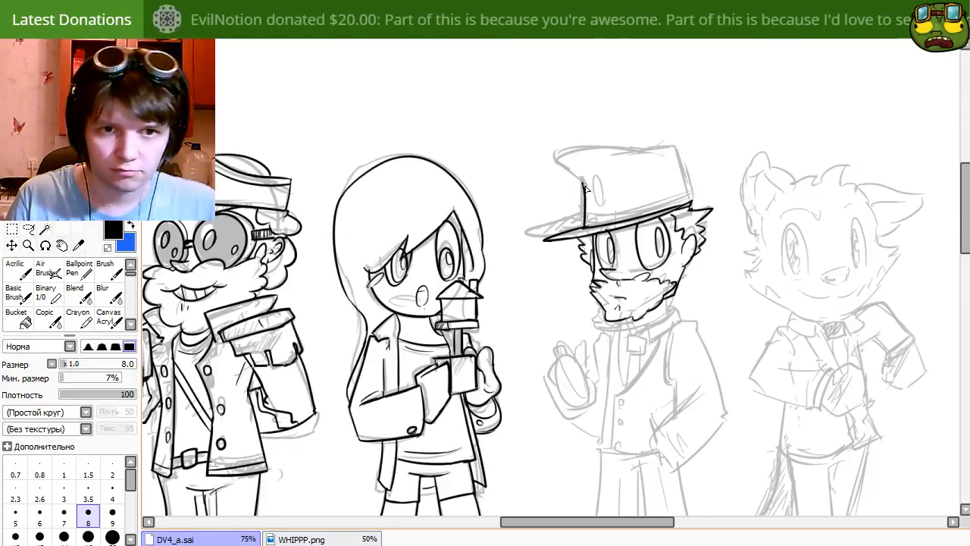
# Ink the hat's boxy crown above the brim and redraw its front edge slightly further out.
pyautogui.moveTo(584, 188)
pyautogui.mouseDown()
pyautogui.moveTo(626, 161)
pyautogui.moveTo(607, 162)
pyautogui.moveTo(672, 161)
pyautogui.moveTo(684, 203)
pyautogui.mouseUp()
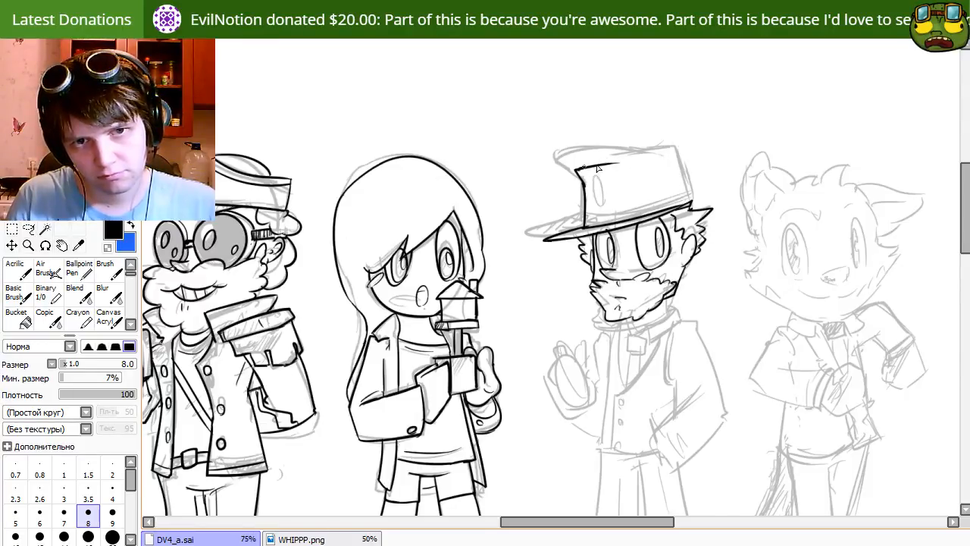
pyautogui.moveTo(597, 168)
pyautogui.mouseDown()
pyautogui.moveTo(663, 157)
pyautogui.moveTo(682, 203)
pyautogui.mouseUp()
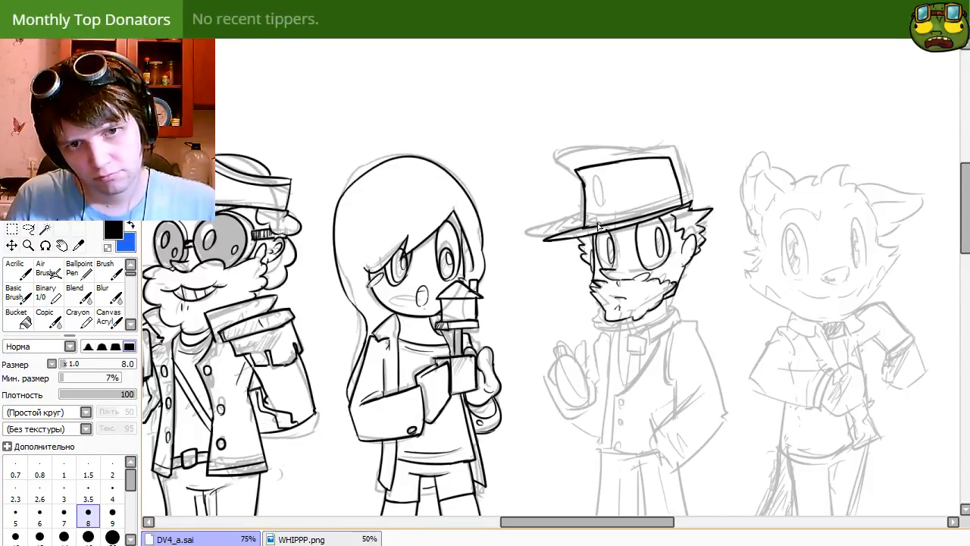
pyautogui.press('e')
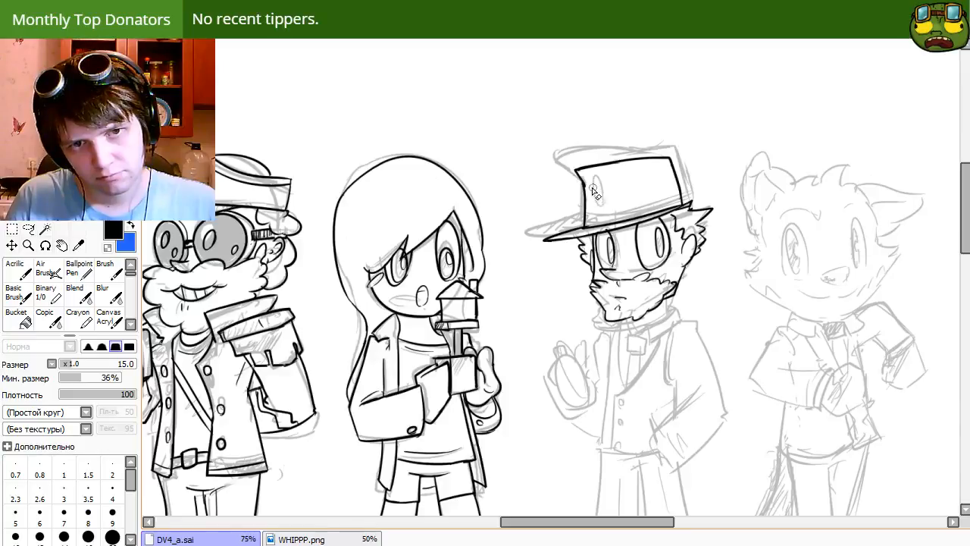
pyautogui.press('e')
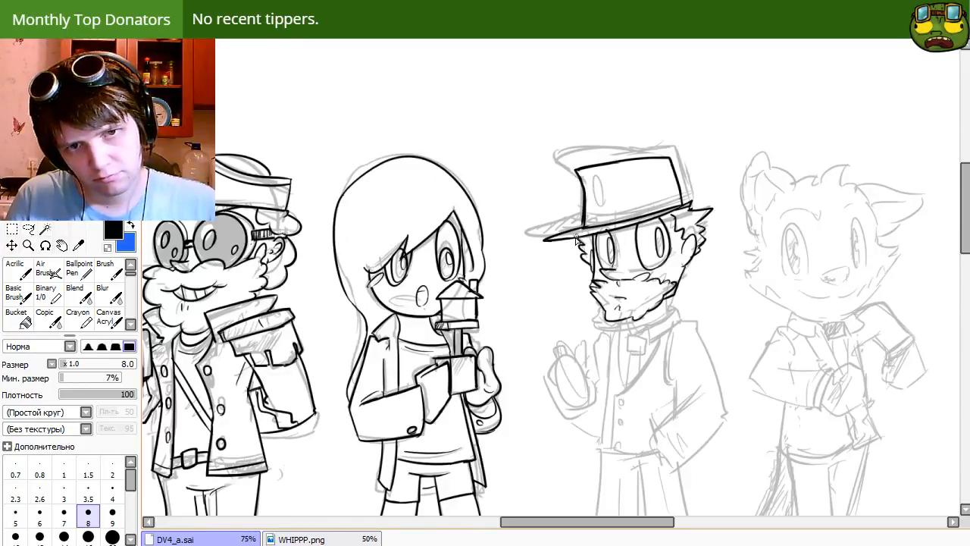
pyautogui.moveTo(576, 171)
pyautogui.mouseDown()
pyautogui.moveTo(587, 193)
pyautogui.moveTo(582, 235)
pyautogui.moveTo(576, 175)
pyautogui.moveTo(584, 225)
pyautogui.mouseUp()
# Ink a short vertical crease with a small mark beneath it in the middle of the hat's crown.
pyautogui.moveTo(628, 166); pyautogui.dragTo(629, 191)
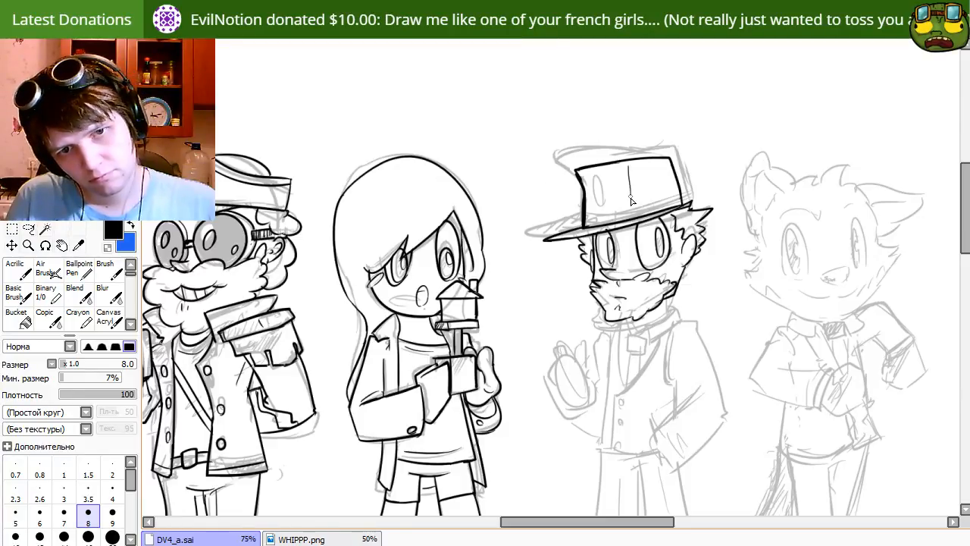
pyautogui.hotkey('ctrl', 'z')
pyautogui.moveTo(588, 219)
pyautogui.mouseDown()
pyautogui.moveTo(671, 194)
pyautogui.moveTo(589, 213)
pyautogui.moveTo(643, 203)
pyautogui.mouseUp()
pyautogui.hotkey('ctrl', 'z')
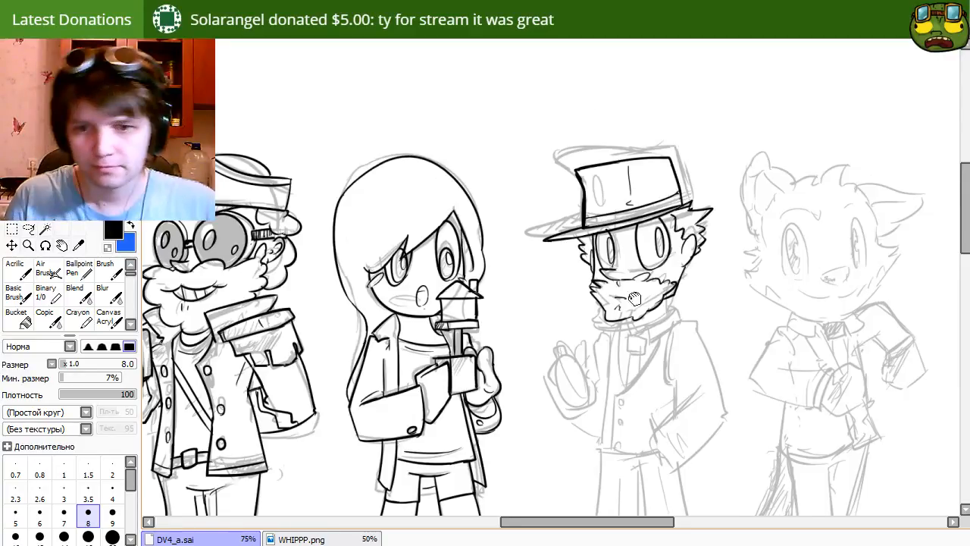
pyautogui.moveTo(635, 299); pyautogui.dragTo(628, 317)
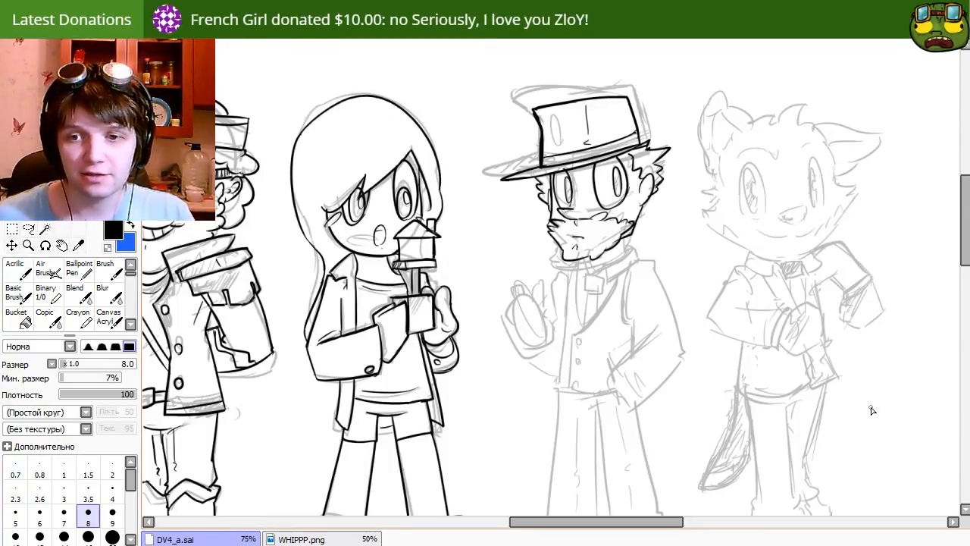
# Ink the rear half of the bearded man's shirt collar, curving around the neck below the beard.
pyautogui.moveTo(773, 281); pyautogui.dragTo(709, 272)
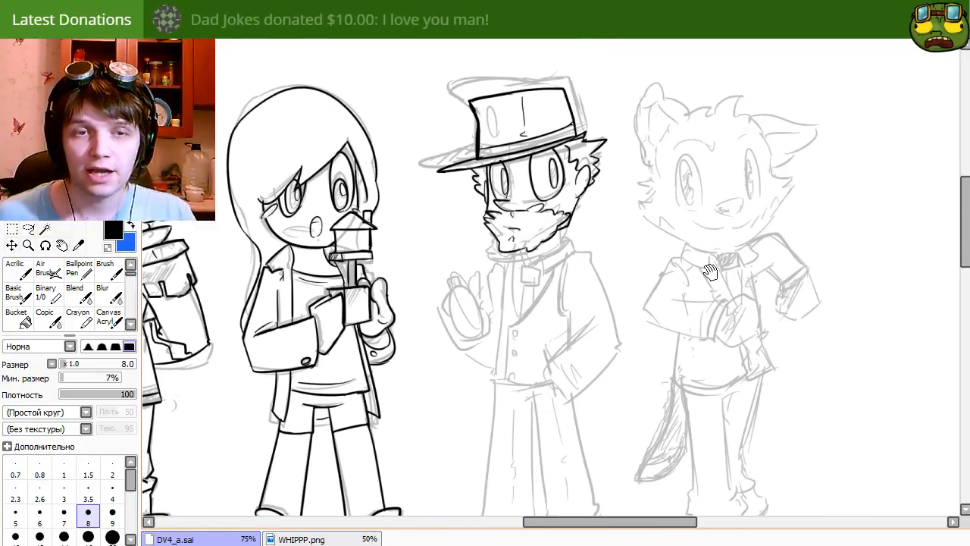
pyautogui.moveTo(445, 457); pyautogui.dragTo(486, 477)
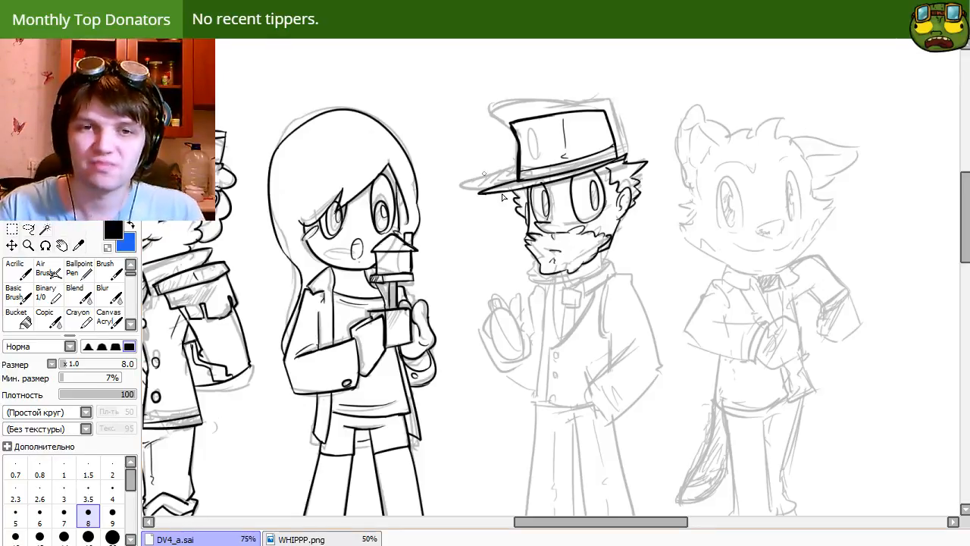
pyautogui.moveTo(555, 322); pyautogui.dragTo(618, 262)
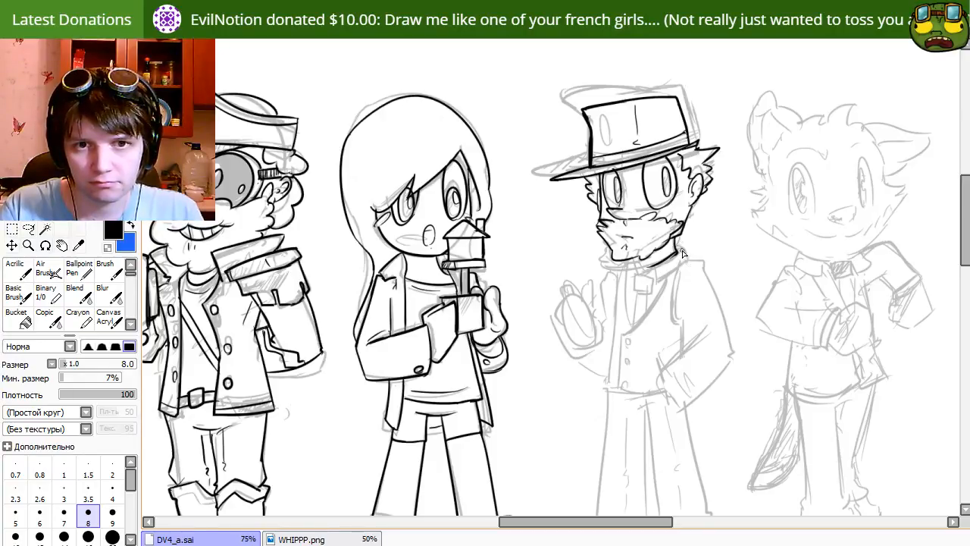
pyautogui.moveTo(677, 245)
pyautogui.mouseDown()
pyautogui.moveTo(686, 263)
pyautogui.moveTo(651, 278)
pyautogui.mouseUp()
pyautogui.press('e')
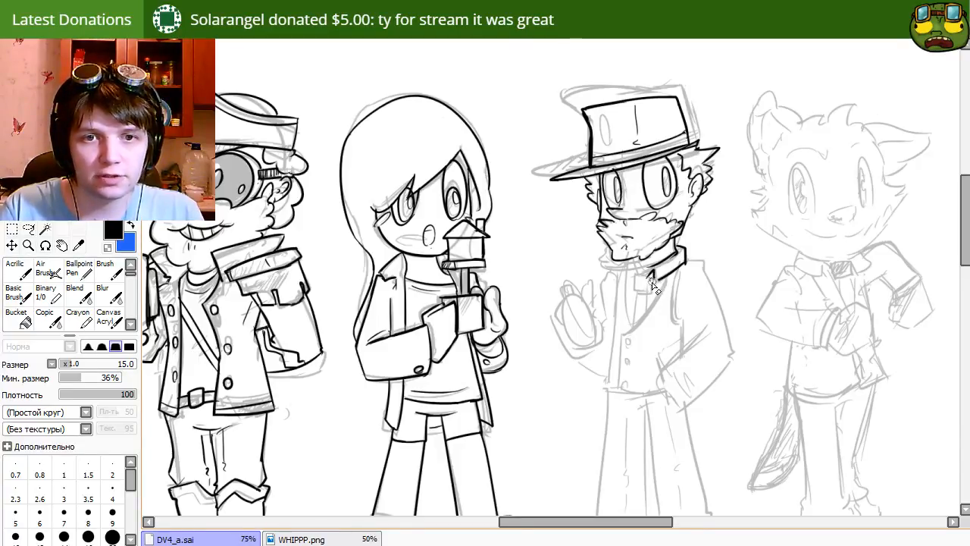
pyautogui.press('e')
# Examine the bearded man's blocky reference figure below the sketches, checking his collar, tie, vest and trousers.
pyautogui.moveTo(656, 506); pyautogui.dragTo(623, 235)
pyautogui.moveTo(640, 542); pyautogui.dragTo(624, 357)
pyautogui.moveTo(589, 112); pyautogui.dragTo(606, 281)
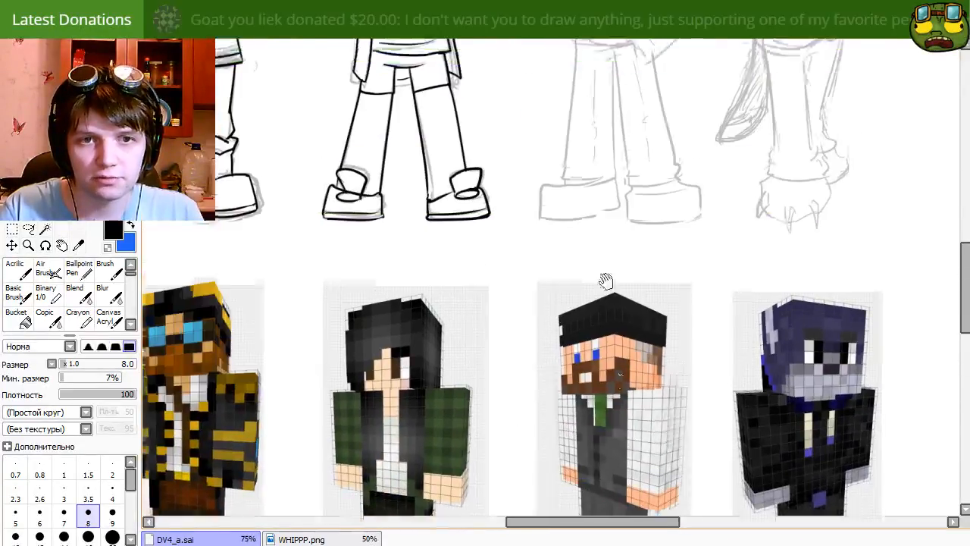
pyautogui.moveTo(641, 122); pyautogui.dragTo(661, 156)
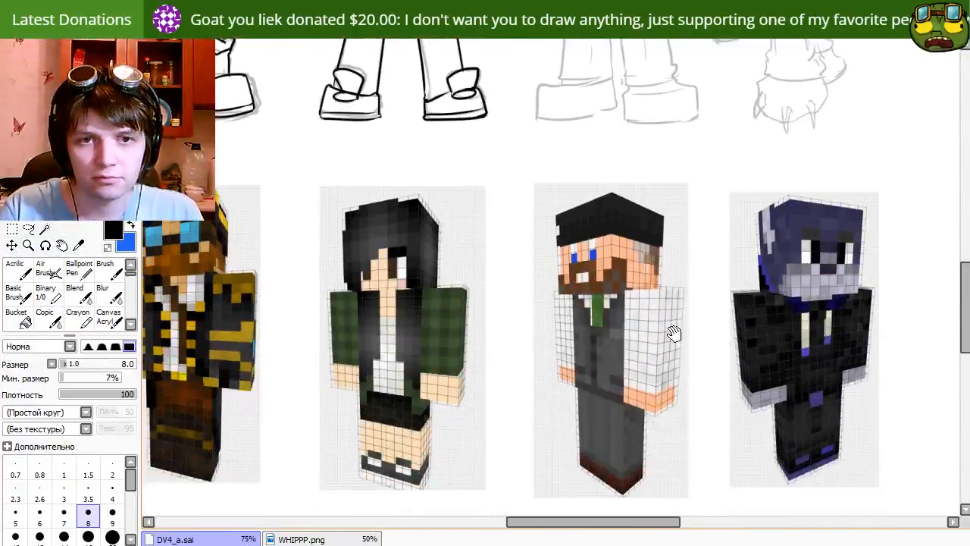
pyautogui.moveTo(666, 369); pyautogui.dragTo(663, 415)
pyautogui.moveTo(624, 87)
pyautogui.mouseDown()
pyautogui.moveTo(644, 377)
pyautogui.moveTo(601, 223)
pyautogui.mouseUp()
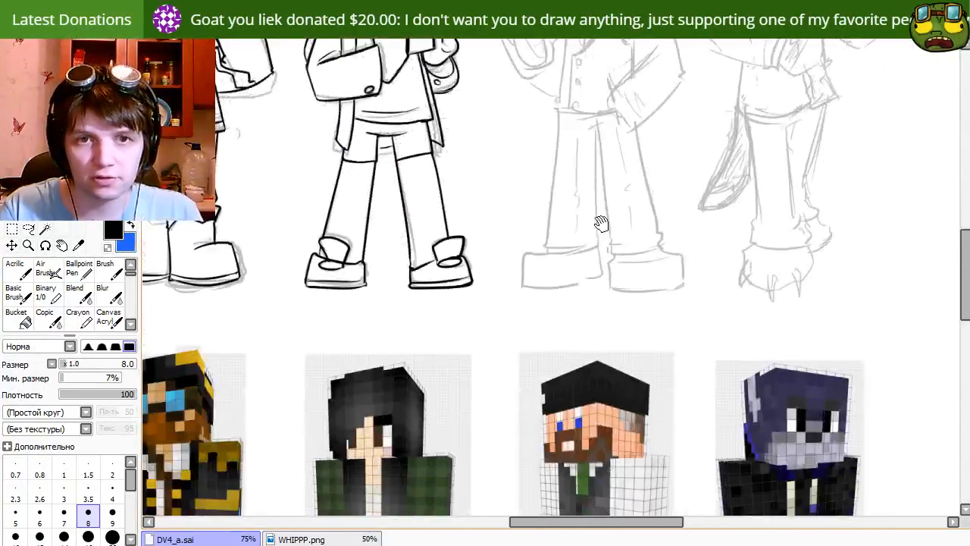
pyautogui.moveTo(611, 416)
pyautogui.mouseDown()
pyautogui.moveTo(575, 177)
pyautogui.moveTo(583, 440)
pyautogui.mouseUp()
# Ink a slanted mouth line on the beard, plus the tie knot and front collar flap at the neck.
pyautogui.moveTo(556, 171); pyautogui.dragTo(581, 430)
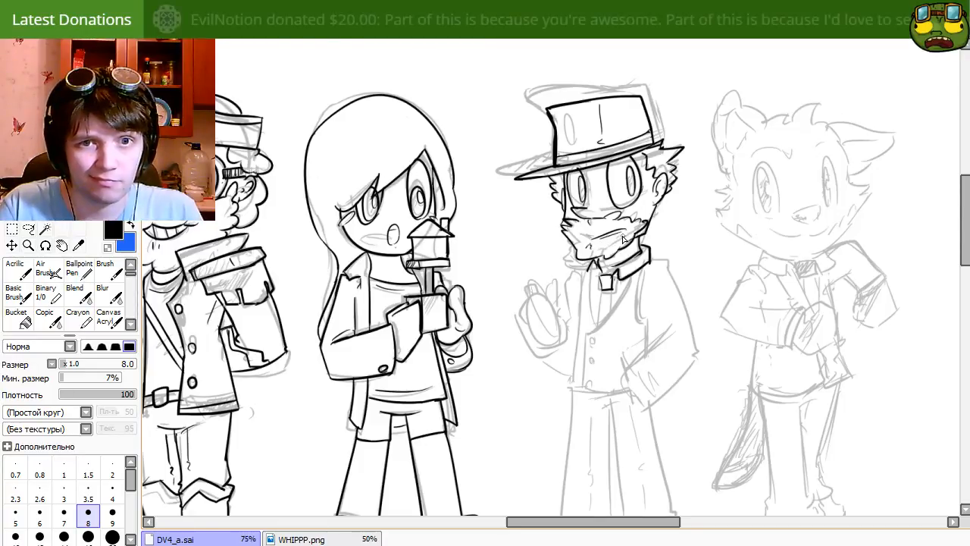
pyautogui.moveTo(605, 388); pyautogui.dragTo(609, 366)
pyautogui.moveTo(595, 291); pyautogui.dragTo(643, 388)
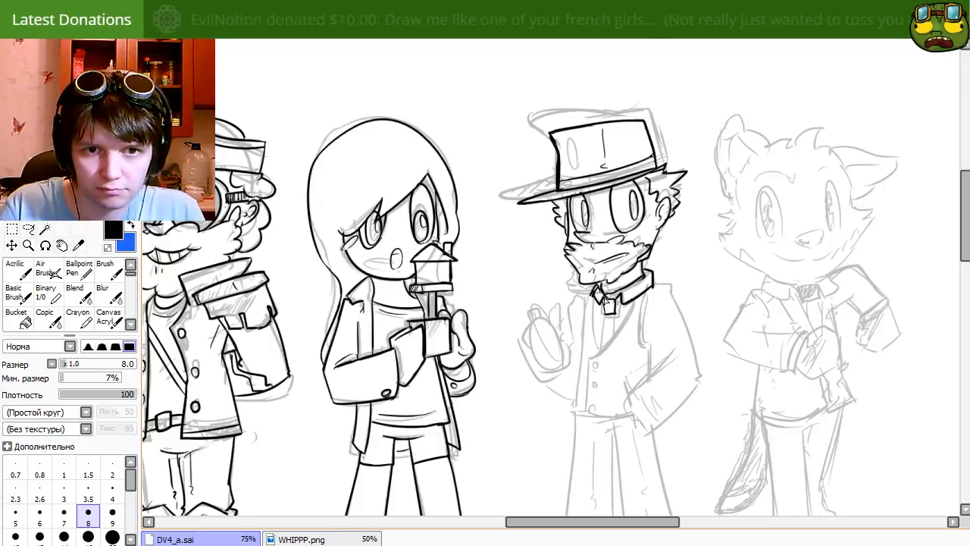
pyautogui.press('e')
pyautogui.press('e')
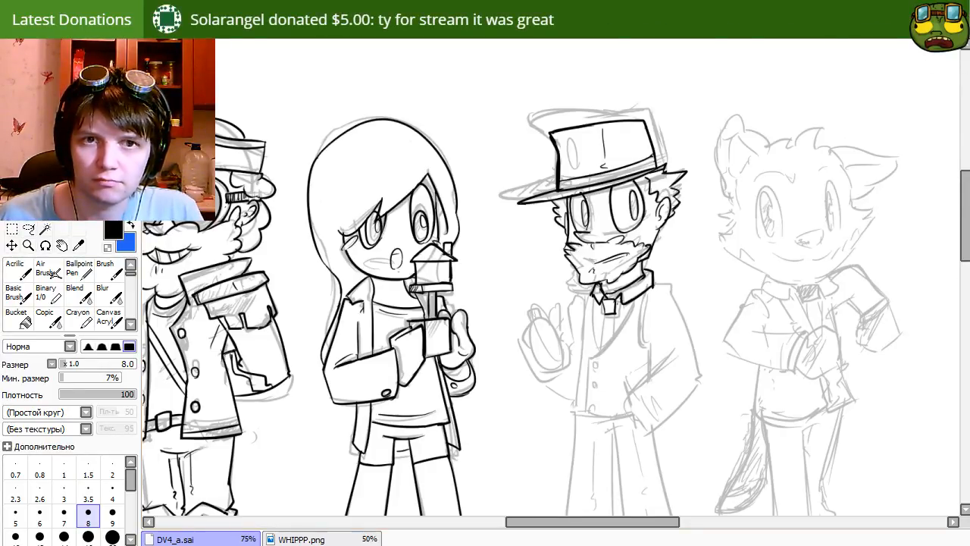
# Ink the shoulder and outer sleeve of the arm on the hip, down around the elbow and along the forearm's underside.
pyautogui.moveTo(677, 365)
pyautogui.mouseDown()
pyautogui.moveTo(677, 327)
pyautogui.moveTo(708, 386)
pyautogui.mouseUp()
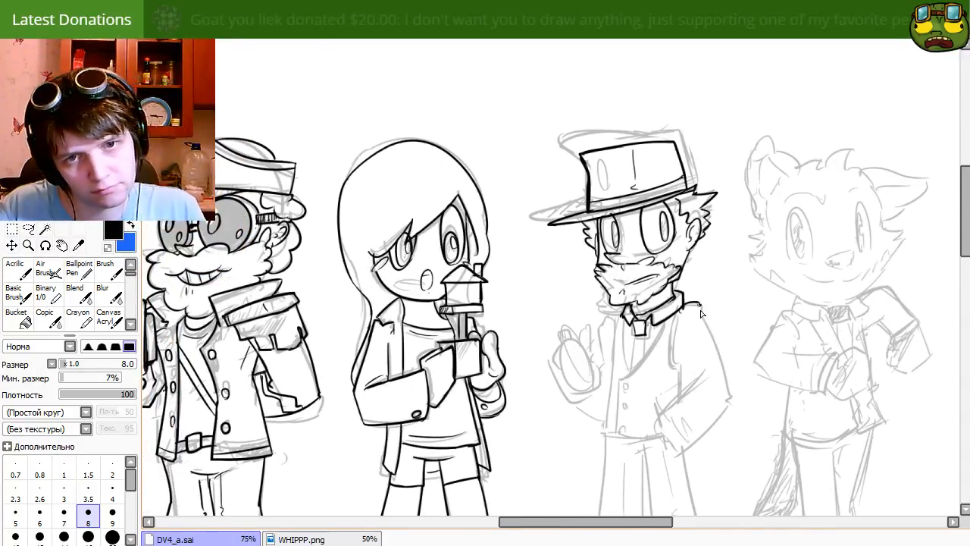
pyautogui.moveTo(697, 307); pyautogui.dragTo(734, 398)
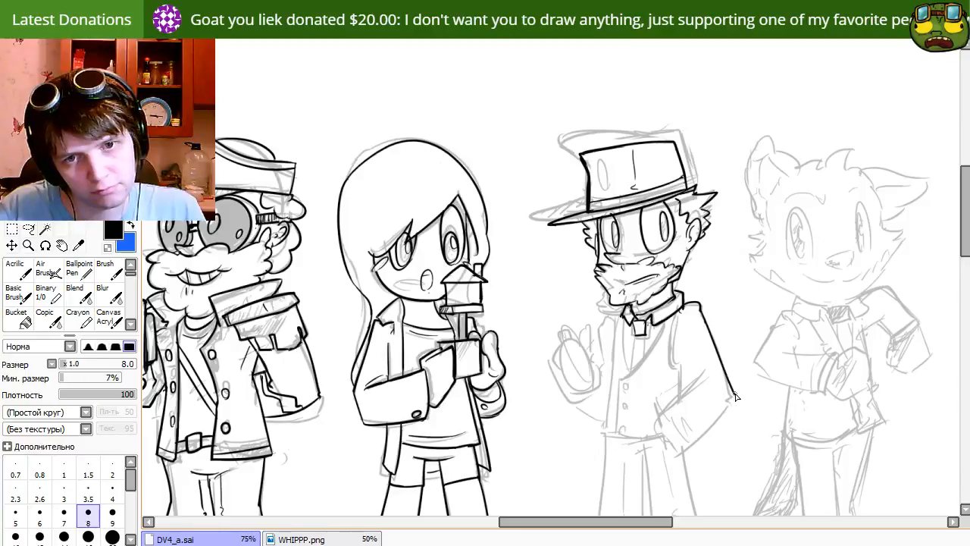
pyautogui.moveTo(716, 455)
pyautogui.mouseDown()
pyautogui.moveTo(678, 340)
pyautogui.moveTo(582, 377)
pyautogui.moveTo(670, 340)
pyautogui.mouseUp()
# Examine the bearded man's reference figure again, comparing its white sleeves and vest with the sketch.
pyautogui.moveTo(719, 403)
pyautogui.mouseDown()
pyautogui.moveTo(674, 360)
pyautogui.moveTo(657, 203)
pyautogui.mouseUp()
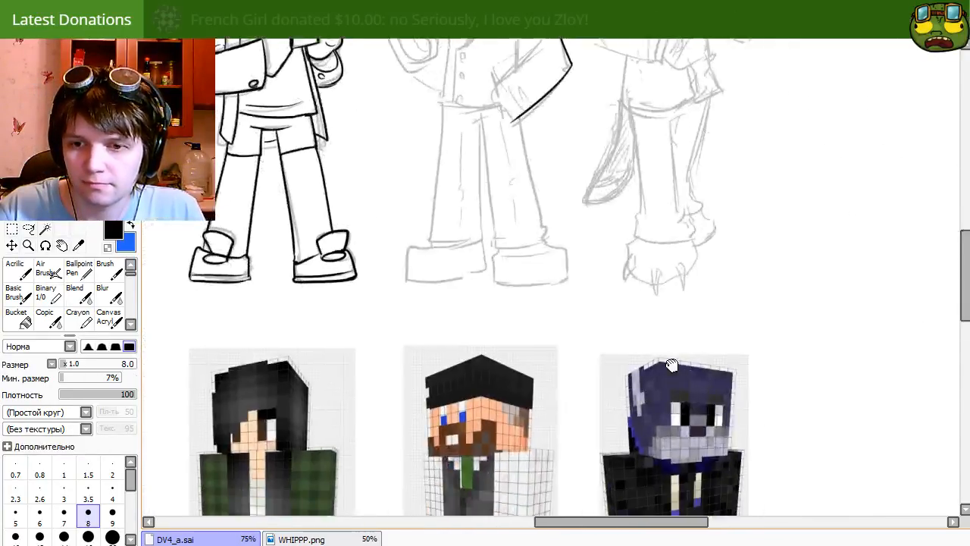
pyautogui.moveTo(635, 462)
pyautogui.mouseDown()
pyautogui.moveTo(591, 285)
pyautogui.moveTo(718, 302)
pyautogui.mouseUp()
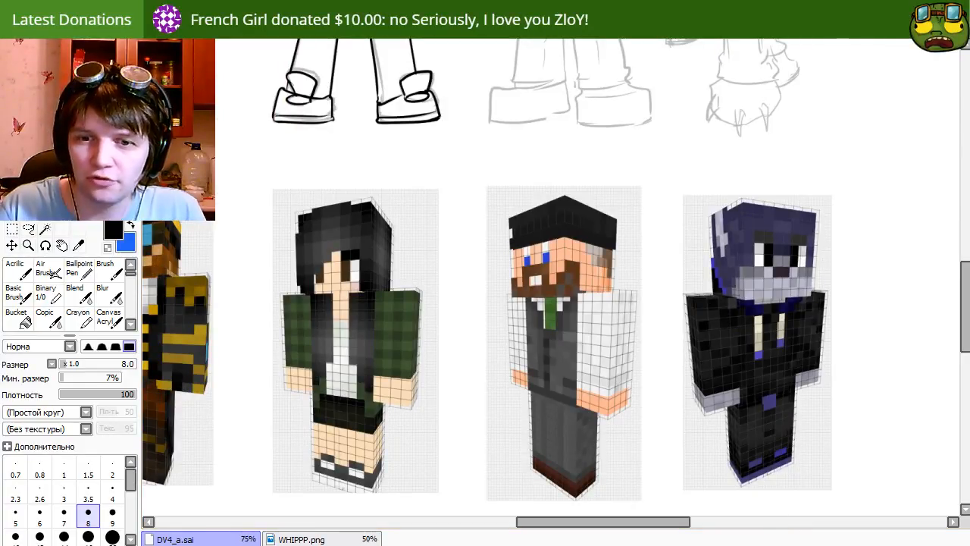
pyautogui.moveTo(897, 381); pyautogui.dragTo(665, 269)
pyautogui.moveTo(562, 161); pyautogui.dragTo(617, 328)
pyautogui.moveTo(388, 118); pyautogui.dragTo(641, 187)
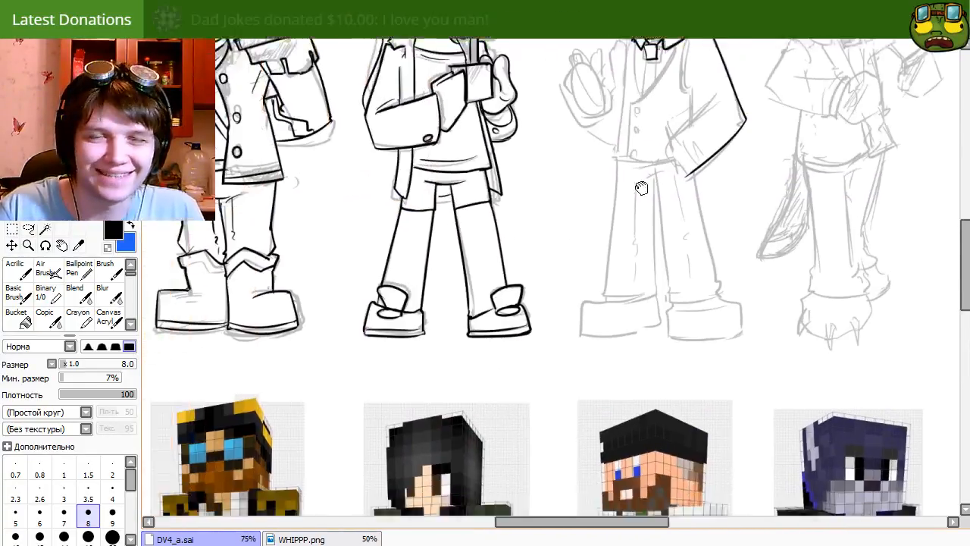
pyautogui.moveTo(594, 402)
pyautogui.mouseDown()
pyautogui.moveTo(601, 204)
pyautogui.moveTo(614, 238)
pyautogui.moveTo(628, 378)
pyautogui.mouseUp()
pyautogui.moveTo(609, 153)
pyautogui.mouseDown()
pyautogui.moveTo(571, 268)
pyautogui.moveTo(533, 288)
pyautogui.mouseUp()
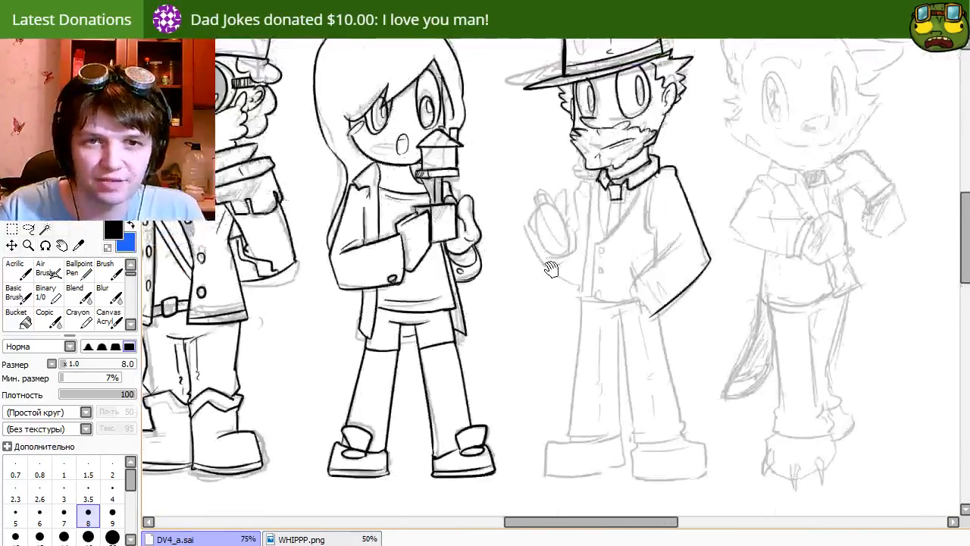
# Ink the forearm's upper edge and the inner line of the upper sleeve on the bent arm, cleaning up their junction.
pyautogui.moveTo(662, 260); pyautogui.dragTo(662, 322)
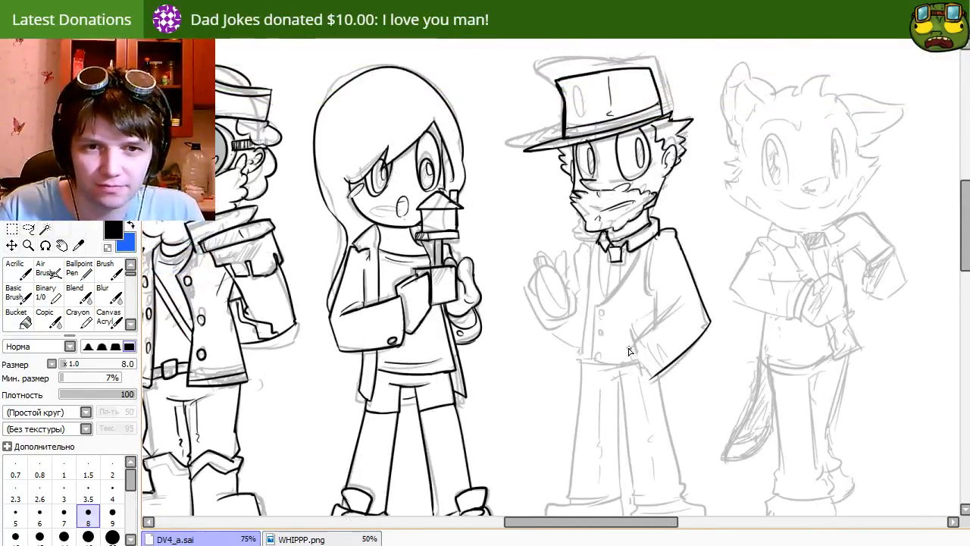
pyautogui.hotkey('ctrl', 'z')
pyautogui.moveTo(629, 350); pyautogui.dragTo(690, 299)
pyautogui.moveTo(652, 267); pyautogui.dragTo(670, 309)
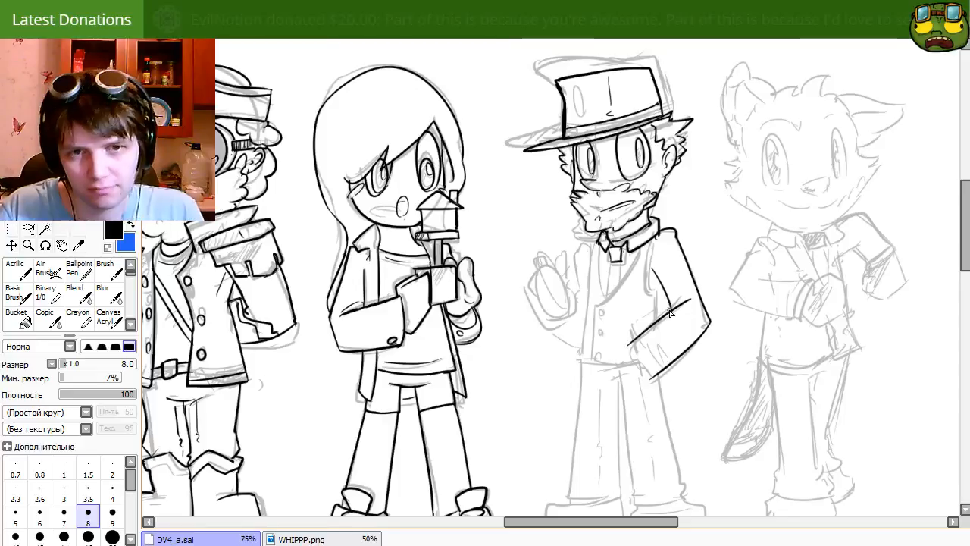
pyautogui.press('e')
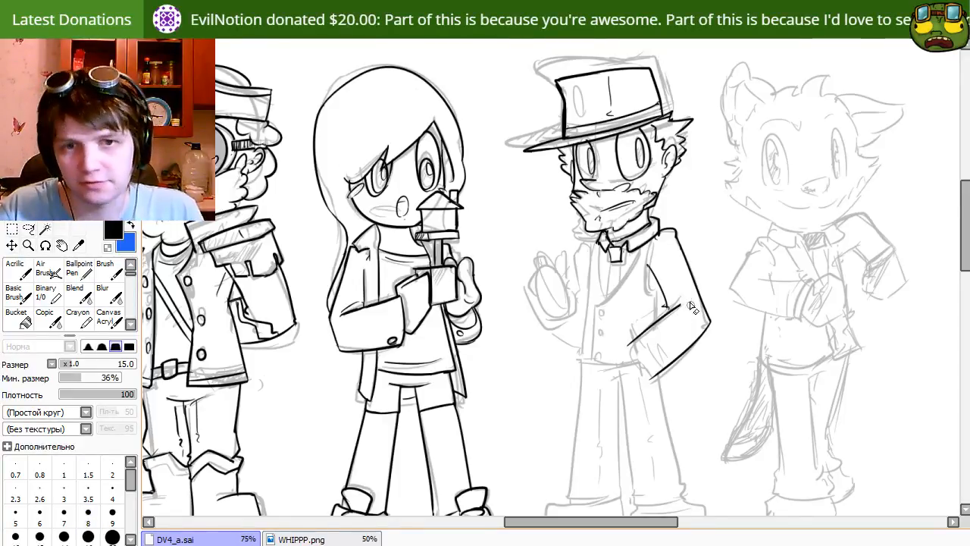
pyautogui.press('n')
pyautogui.press('e')
pyautogui.press('n')
# Trim the overlong forearm lines near the wrist and ink the sleeve's end with a parallel cuff seam.
pyautogui.moveTo(625, 340)
pyautogui.mouseDown()
pyautogui.moveTo(629, 348)
pyautogui.moveTo(640, 336)
pyautogui.mouseUp()
pyautogui.press('e')
pyautogui.moveTo(652, 379); pyautogui.dragTo(665, 371)
pyautogui.press('n')
pyautogui.moveTo(652, 333); pyautogui.dragTo(668, 367)
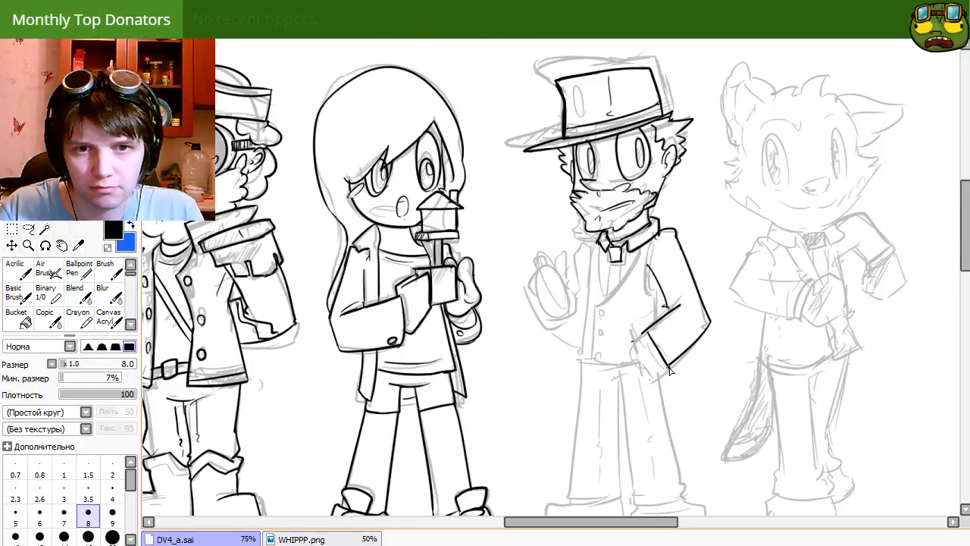
pyautogui.hotkey('ctrl', 'z')
pyautogui.moveTo(649, 326)
pyautogui.mouseDown()
pyautogui.moveTo(670, 366)
pyautogui.moveTo(680, 350)
pyautogui.mouseUp()
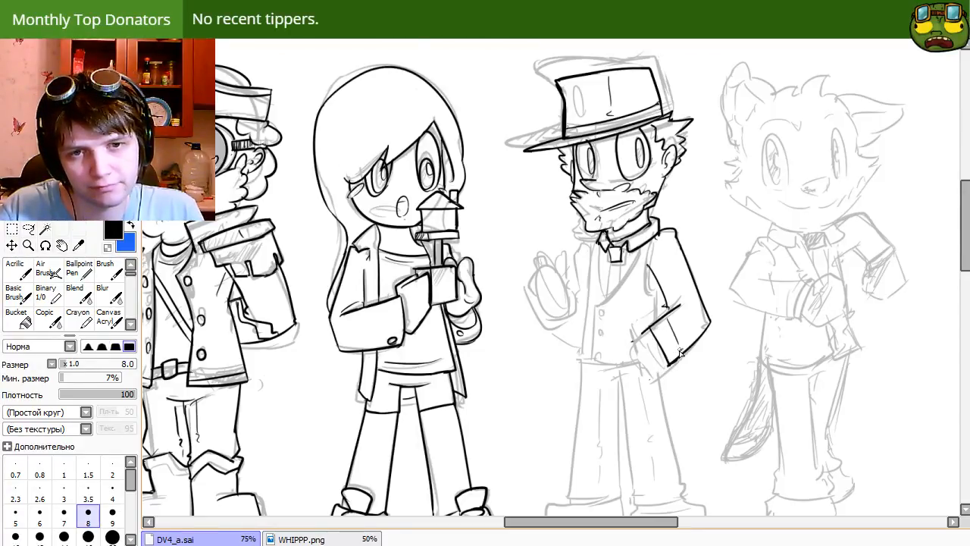
# Check the reference figure's arm and ink a small round button on the sleeve's cuff.
pyautogui.moveTo(656, 509); pyautogui.dragTo(644, 136)
pyautogui.moveTo(598, 319)
pyautogui.mouseDown()
pyautogui.moveTo(591, 184)
pyautogui.moveTo(603, 447)
pyautogui.mouseUp()
pyautogui.moveTo(629, 95); pyautogui.dragTo(614, 342)
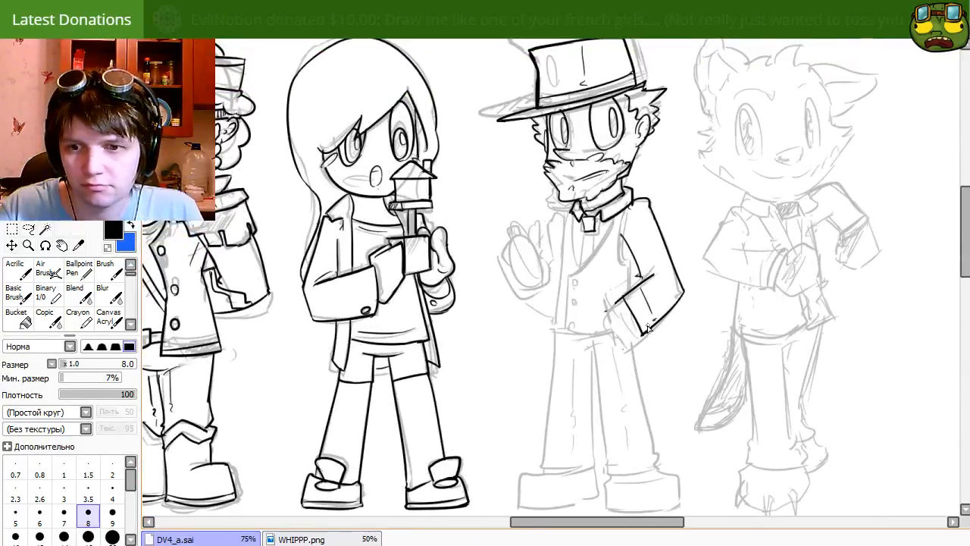
pyautogui.moveTo(598, 343); pyautogui.dragTo(622, 400)
pyautogui.press('e')
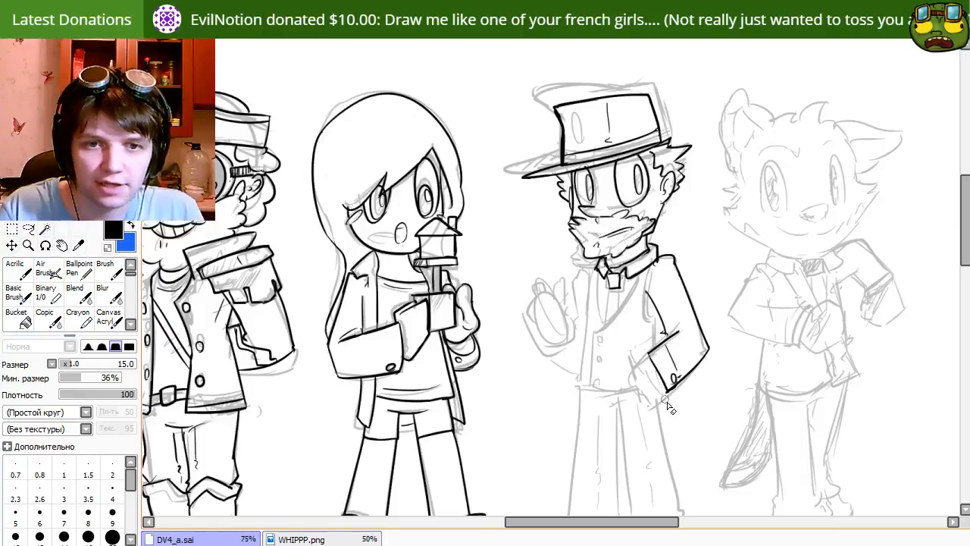
pyautogui.press('n')
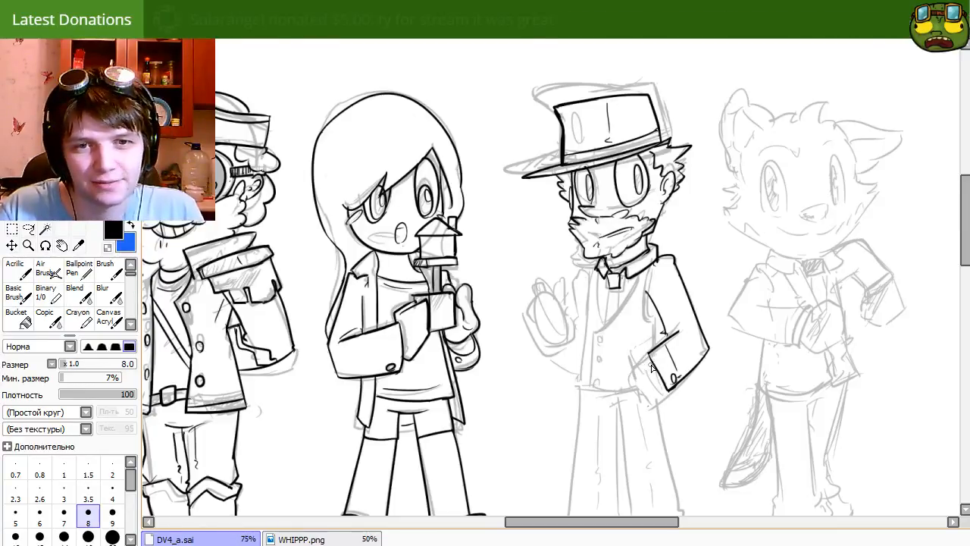
# Ink the hand resting on the hip and the torso's side edge between the armhole and forearm.
pyautogui.moveTo(643, 370)
pyautogui.mouseDown()
pyautogui.moveTo(623, 387)
pyautogui.moveTo(668, 401)
pyautogui.mouseUp()
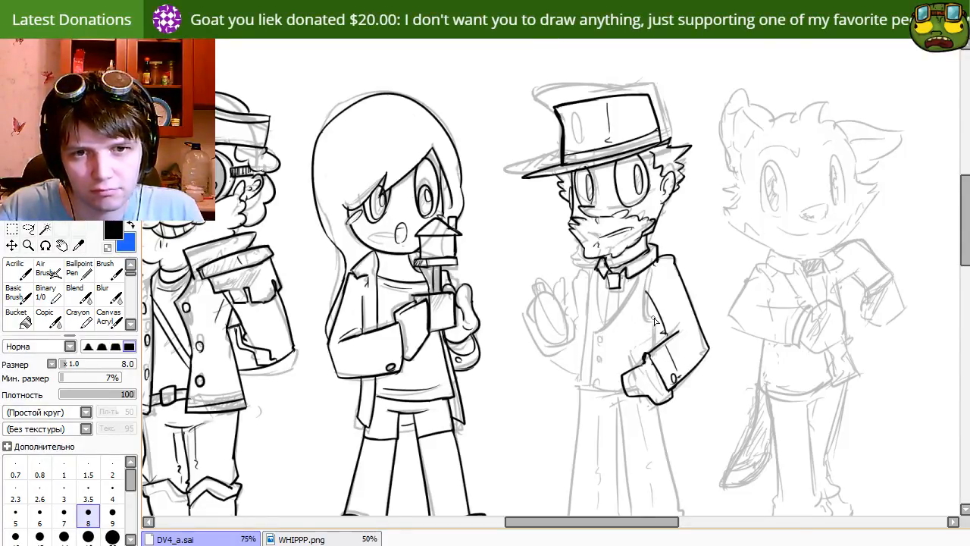
pyautogui.moveTo(656, 322); pyautogui.dragTo(656, 353)
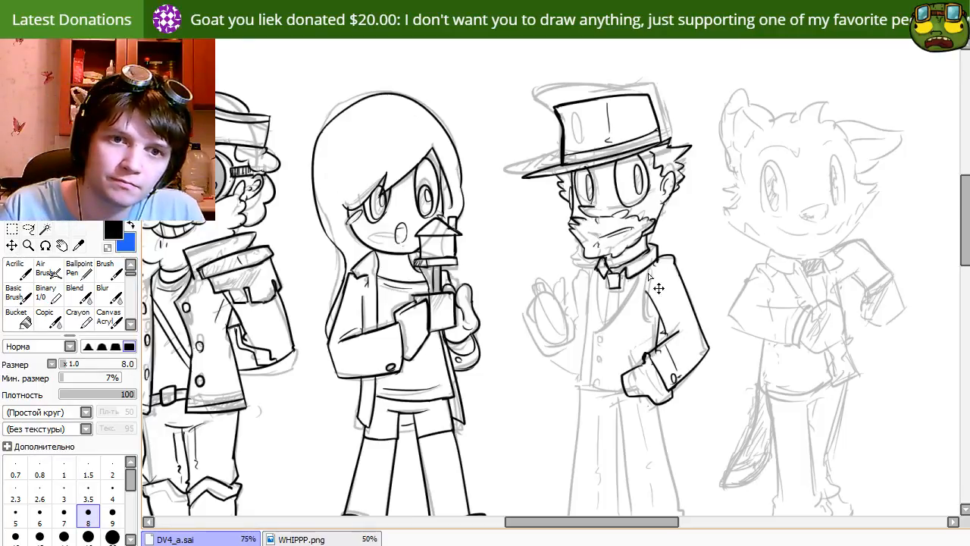
# Erase the long mouth line on the beard and ink a shorter mouth mark nearer the front of the face.
pyautogui.press('e')
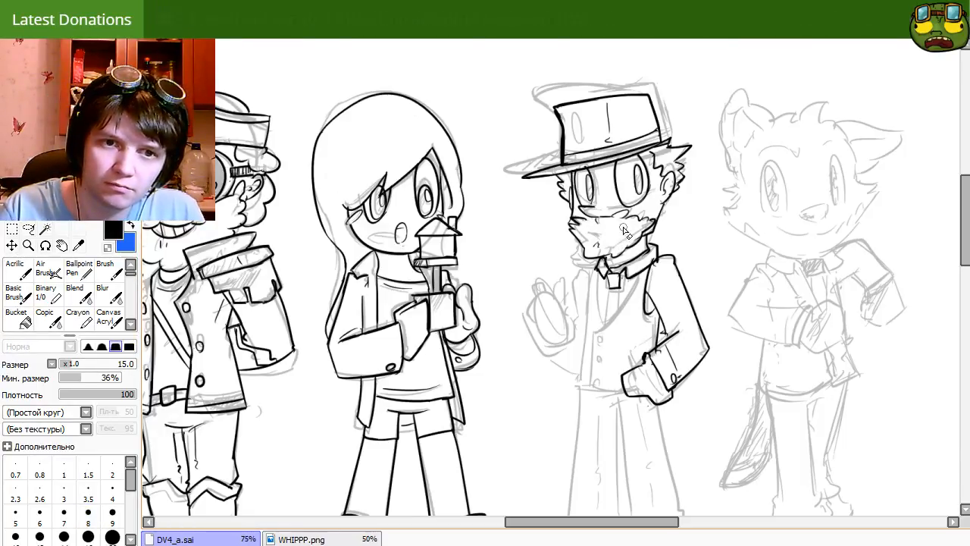
pyautogui.press('n')
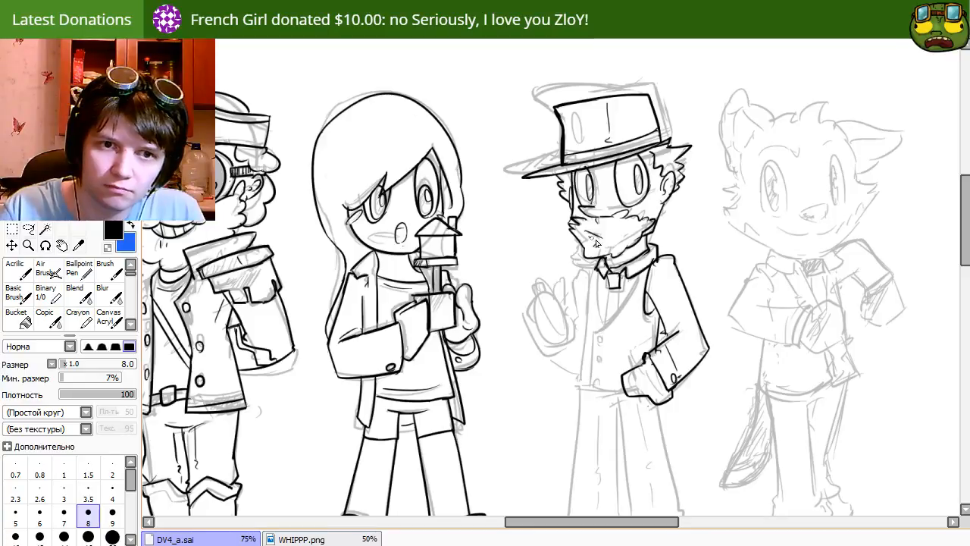
pyautogui.moveTo(598, 386); pyautogui.dragTo(737, 315)
# Redraw the torso's side edge behind the bent arm and ink crease lines on the sleeve near the elbow.
pyautogui.press('e')
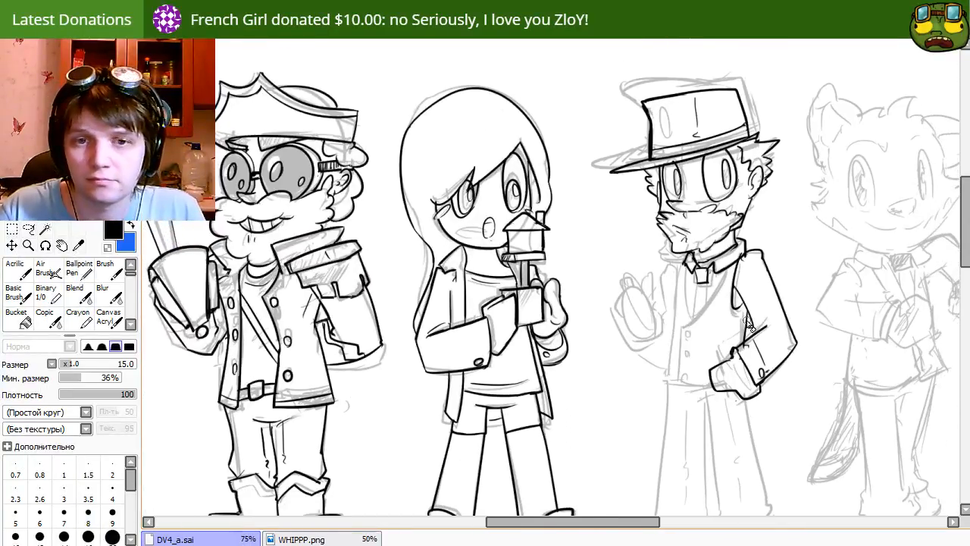
pyautogui.press('n')
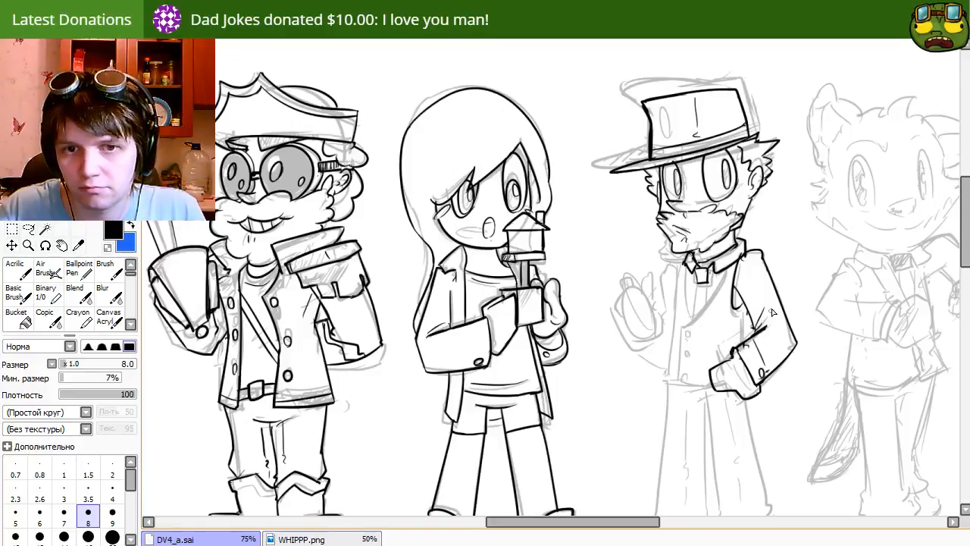
pyautogui.hotkey('ctrl', 'z')
pyautogui.moveTo(746, 309)
pyautogui.mouseDown()
pyautogui.moveTo(744, 350)
pyautogui.moveTo(743, 330)
pyautogui.mouseUp()
# Ink the vest's outline along the raised-hand side and bottom hem, plus its V-shaped neckline.
pyautogui.moveTo(661, 379); pyautogui.dragTo(706, 392)
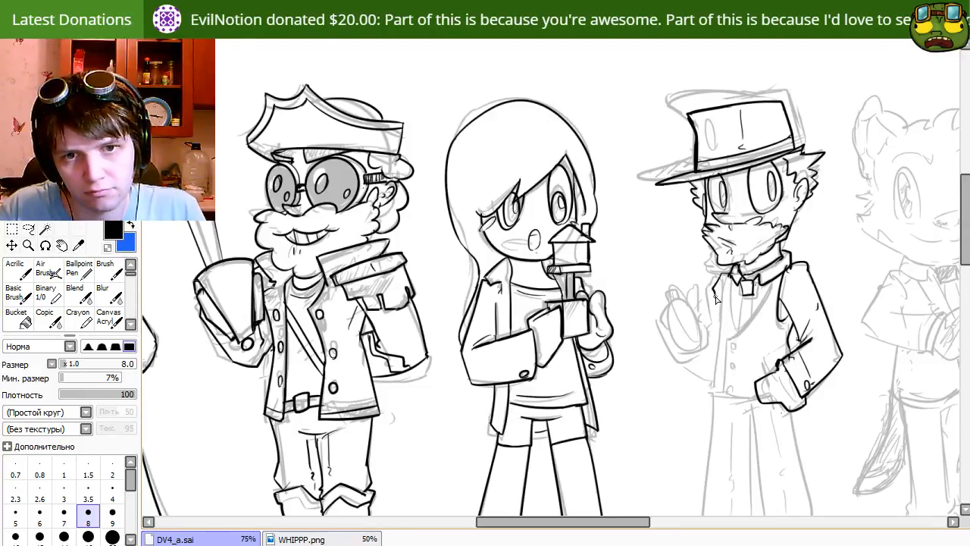
pyautogui.moveTo(715, 299)
pyautogui.mouseDown()
pyautogui.moveTo(721, 332)
pyautogui.moveTo(709, 413)
pyautogui.moveTo(759, 410)
pyautogui.mouseUp()
pyautogui.hotkey('ctrl', 'z')
pyautogui.hotkey('ctrl', 'z')
pyautogui.moveTo(719, 348)
pyautogui.mouseDown()
pyautogui.moveTo(715, 396)
pyautogui.moveTo(765, 399)
pyautogui.moveTo(701, 412)
pyautogui.moveTo(699, 440)
pyautogui.mouseUp()
pyautogui.hotkey('ctrl', 'z')
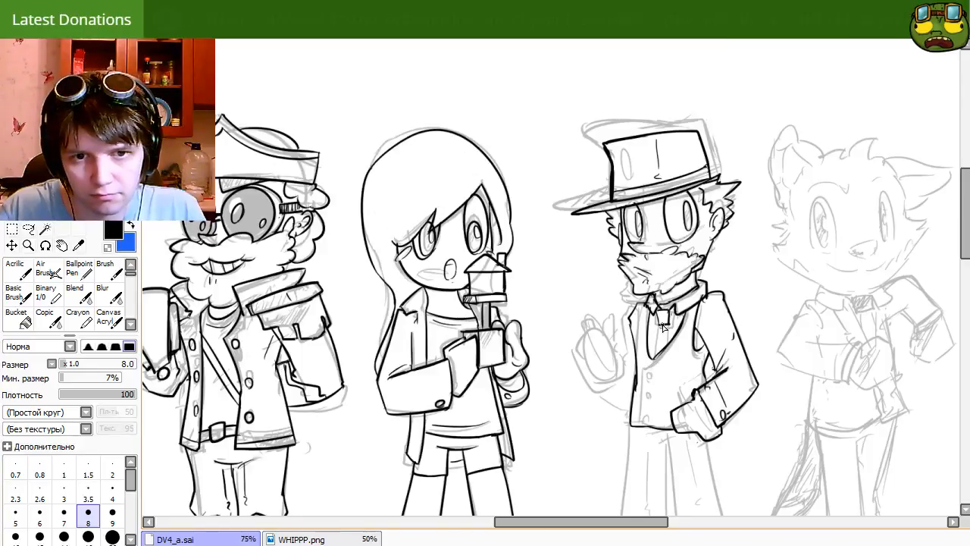
# Ink the tie hanging from its knot inside the vest's neckline and erase the stray marks nearby.
pyautogui.moveTo(658, 326); pyautogui.dragTo(657, 357)
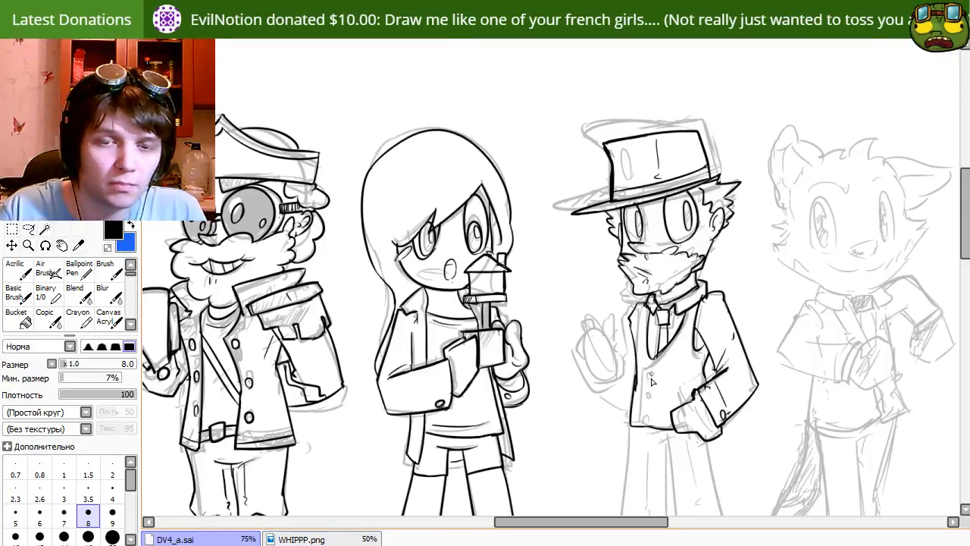
pyautogui.moveTo(664, 479); pyautogui.dragTo(621, 402)
pyautogui.press('e')
pyautogui.moveTo(615, 281); pyautogui.dragTo(634, 260)
pyautogui.press('n')
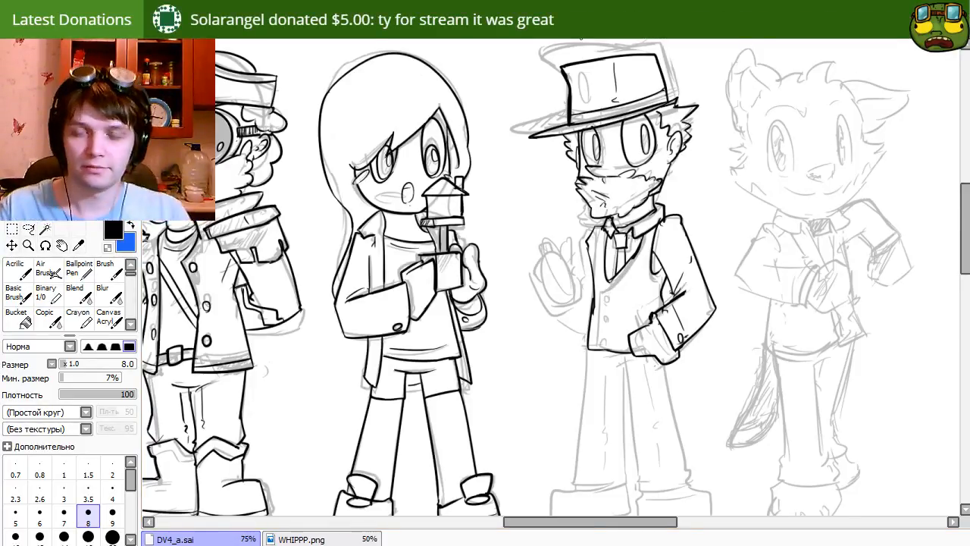
# Ink the vest's front closure from the neckline to the hem and a column of small buttons beside it.
pyautogui.moveTo(627, 339); pyautogui.dragTo(689, 409)
pyautogui.moveTo(650, 382)
pyautogui.mouseDown()
pyautogui.moveTo(627, 351)
pyautogui.moveTo(641, 317)
pyautogui.moveTo(621, 348)
pyautogui.mouseUp()
pyautogui.hotkey('ctrl', 'z')
pyautogui.moveTo(639, 301); pyautogui.dragTo(624, 373)
pyautogui.moveTo(628, 321); pyautogui.dragTo(635, 312)
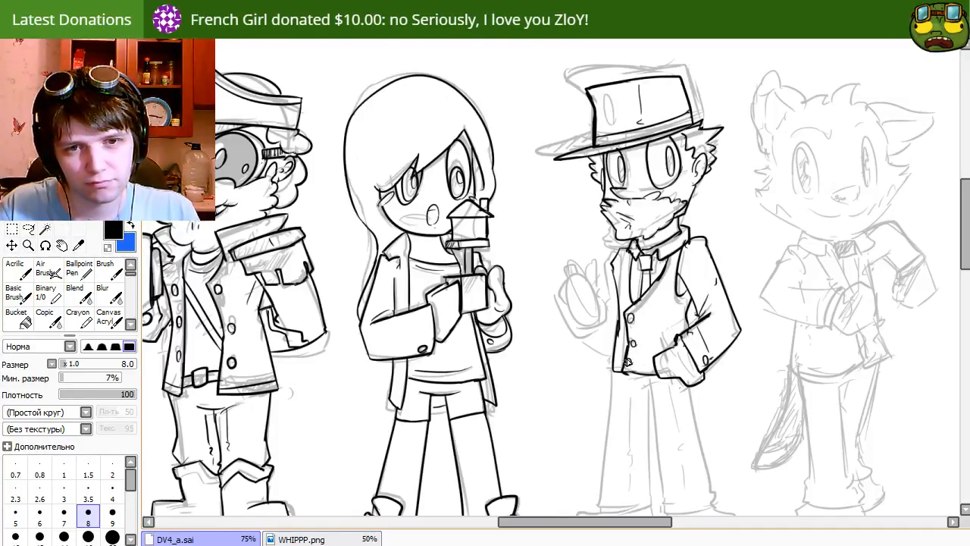
# Clean up the vest's lower corner next to the bottom button, erasing stray marks around it.
pyautogui.moveTo(591, 294); pyautogui.dragTo(613, 373)
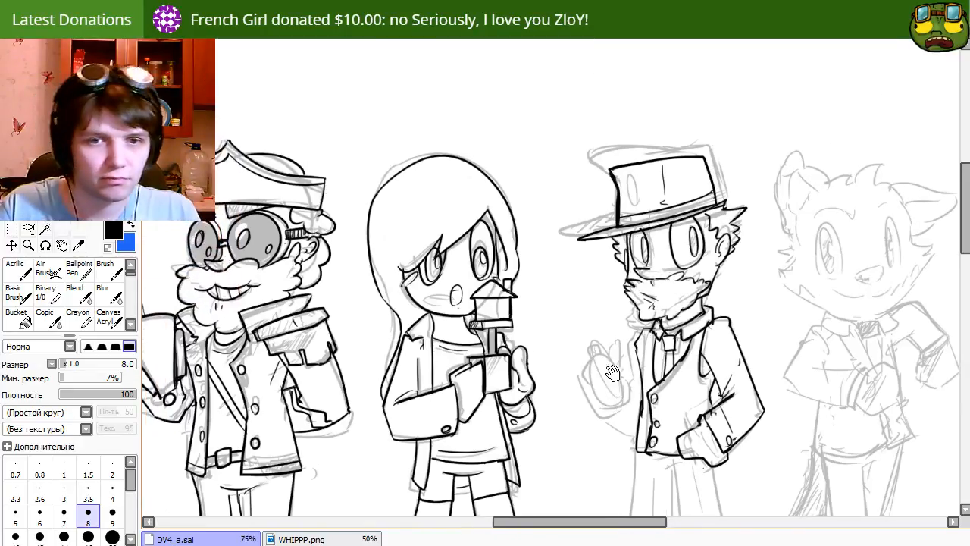
pyautogui.press('e')
pyautogui.click(648, 456)
pyautogui.press('e')
pyautogui.moveTo(600, 467); pyautogui.dragTo(617, 438)
pyautogui.press('e')
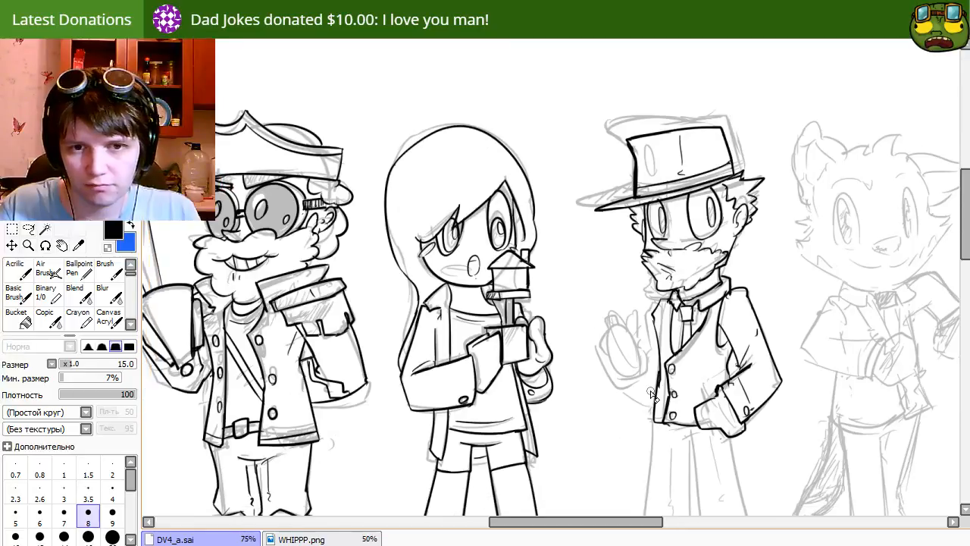
pyautogui.press('e')
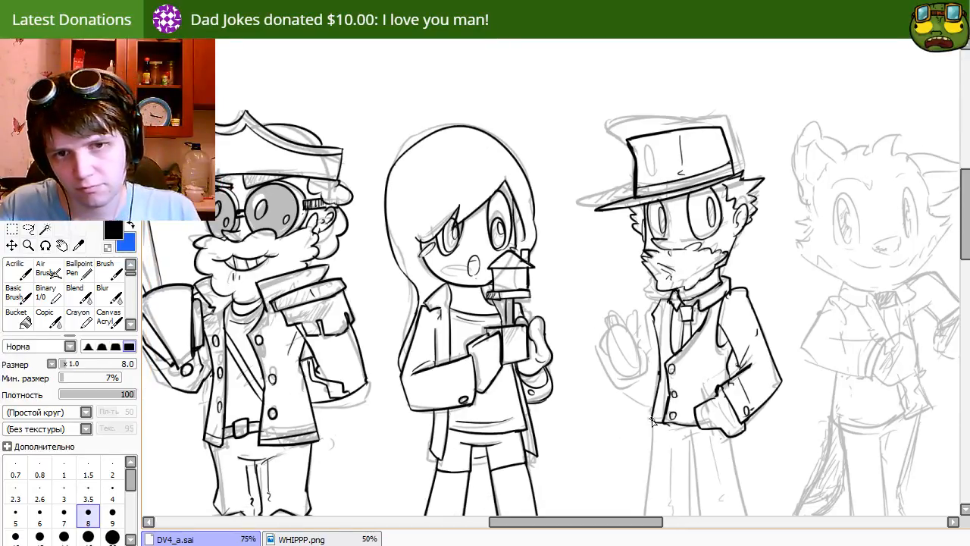
pyautogui.hotkey('ctrl', 'z')
# Erase the vest's side edge nearest the raised hand and redraw it from shoulder to hem, including the shoulder line.
pyautogui.moveTo(658, 371)
pyautogui.mouseDown()
pyautogui.moveTo(653, 428)
pyautogui.moveTo(607, 410)
pyautogui.moveTo(518, 222)
pyautogui.moveTo(535, 440)
pyautogui.mouseUp()
pyautogui.press('e')
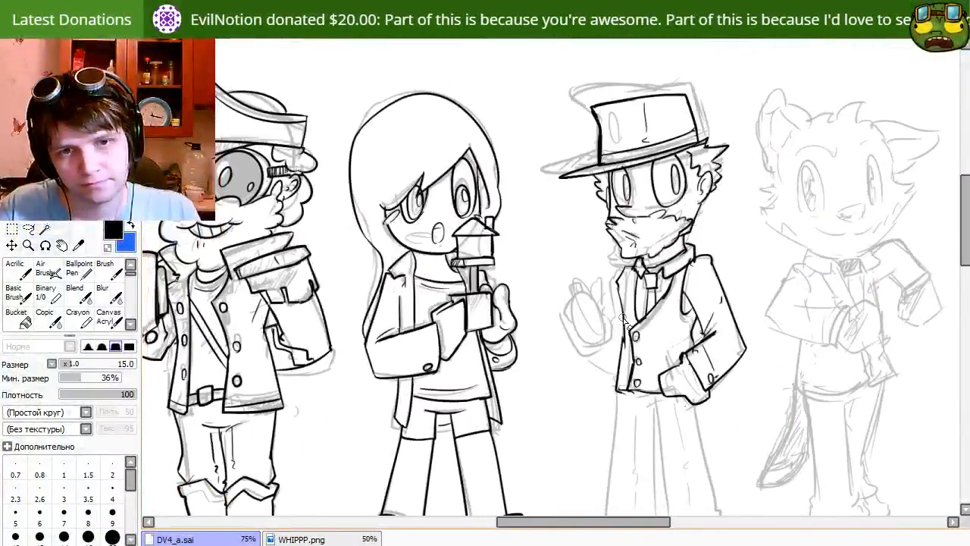
pyautogui.moveTo(625, 307); pyautogui.dragTo(622, 360)
pyautogui.moveTo(621, 287); pyautogui.dragTo(619, 364)
pyautogui.press('e')
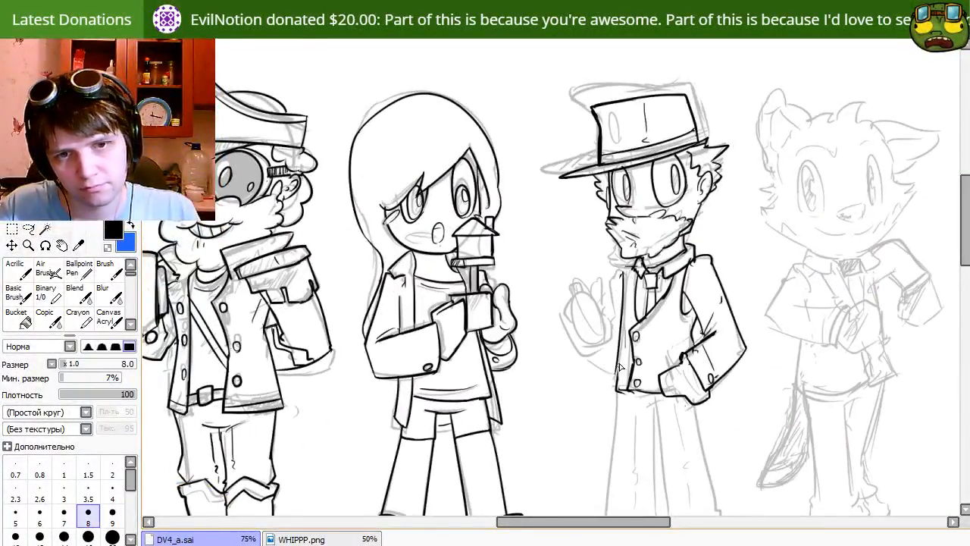
pyautogui.hotkey('ctrl', 'z')
pyautogui.moveTo(627, 273); pyautogui.dragTo(614, 379)
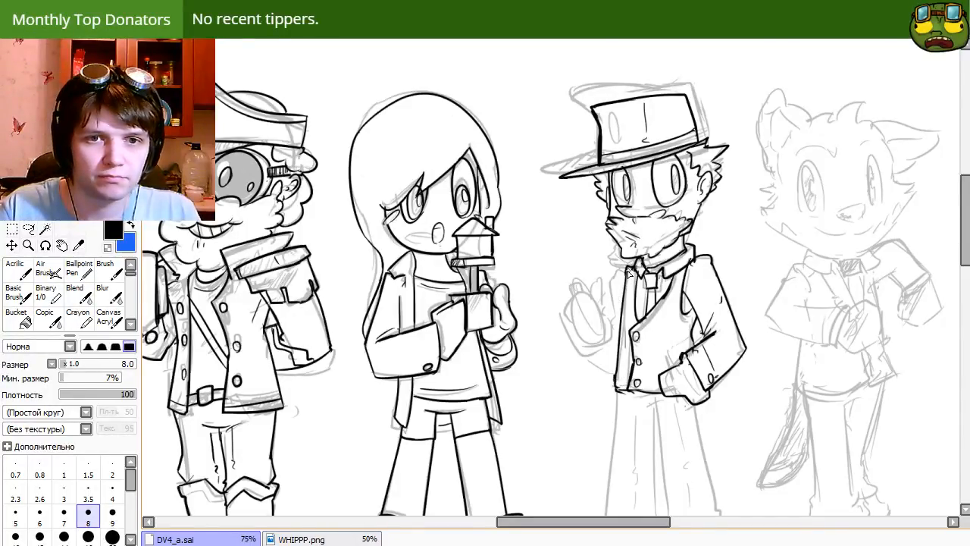
pyautogui.moveTo(627, 270); pyautogui.dragTo(608, 281)
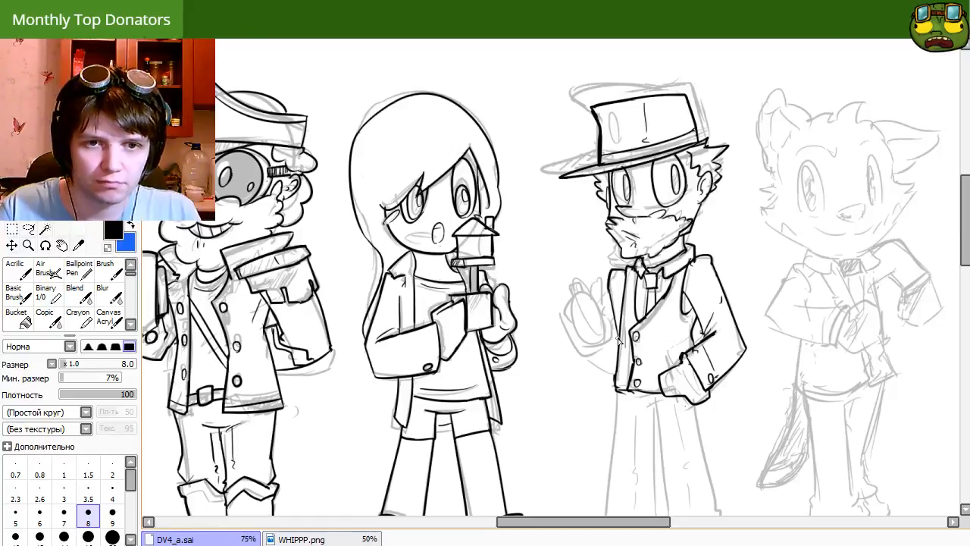
# Ink the pocket watch in the raised hand as two nested slanted ovals.
pyautogui.moveTo(596, 382)
pyautogui.mouseDown()
pyautogui.moveTo(578, 363)
pyautogui.moveTo(597, 383)
pyautogui.mouseUp()
pyautogui.moveTo(597, 325)
pyautogui.mouseDown()
pyautogui.moveTo(576, 299)
pyautogui.moveTo(599, 336)
pyautogui.moveTo(589, 303)
pyautogui.moveTo(603, 341)
pyautogui.mouseUp()
pyautogui.hotkey('ctrl', 'z')
pyautogui.hotkey('ctrl', 'z')
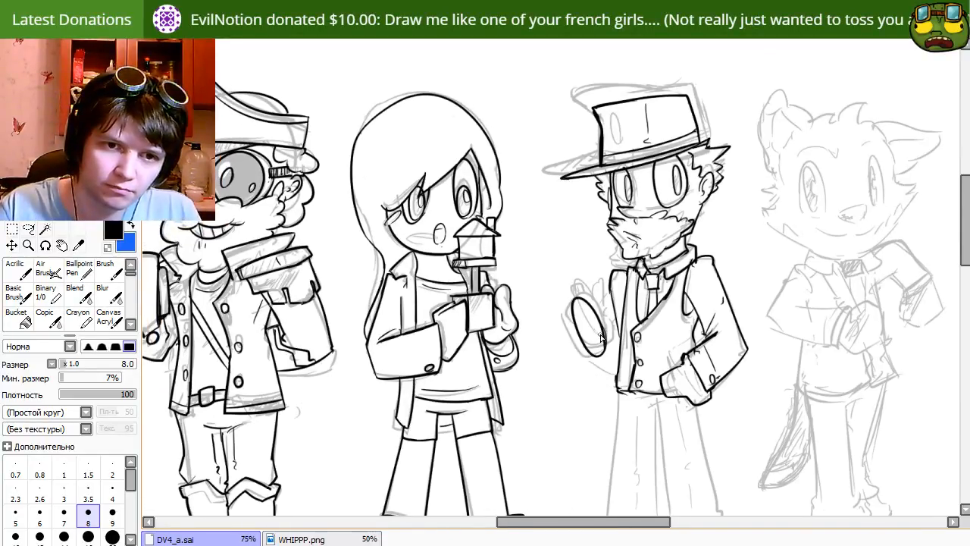
pyautogui.moveTo(582, 300); pyautogui.dragTo(605, 347)
pyautogui.hotkey('ctrl', 'z')
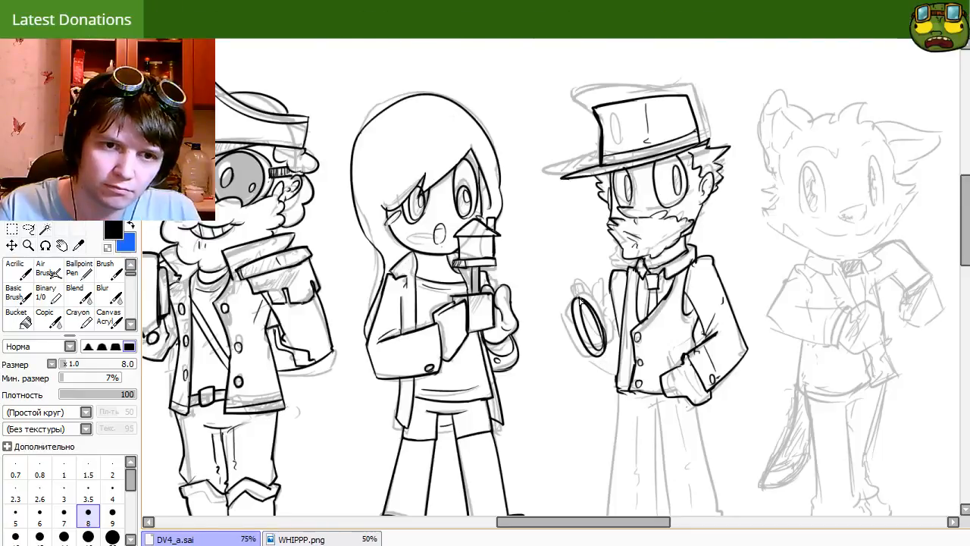
# Ink the pocket watch's crown and clock hands, plus the outline of the fingers and palm holding it.
pyautogui.moveTo(572, 278); pyautogui.dragTo(595, 304)
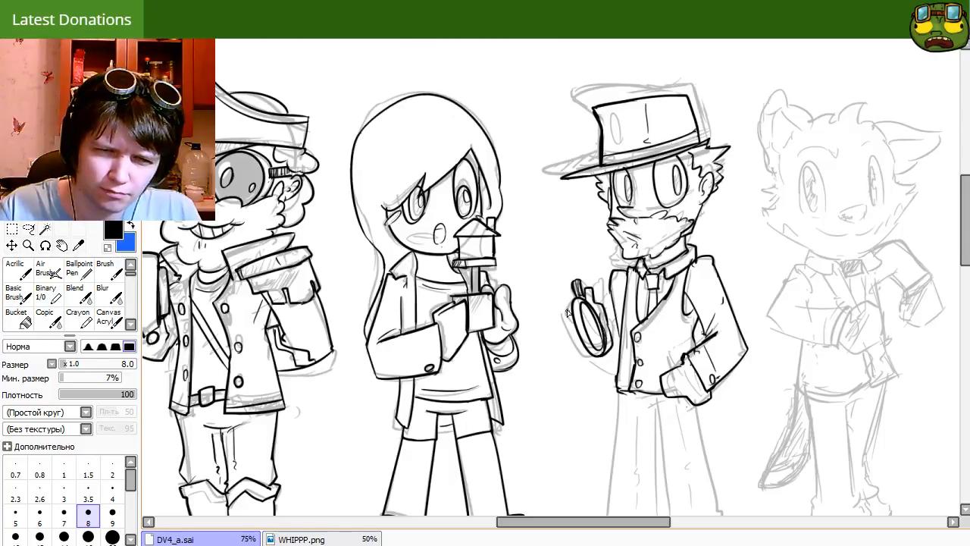
pyautogui.moveTo(553, 311)
pyautogui.mouseDown()
pyautogui.moveTo(569, 297)
pyautogui.moveTo(568, 341)
pyautogui.moveTo(584, 354)
pyautogui.mouseUp()
pyautogui.moveTo(584, 305); pyautogui.dragTo(592, 336)
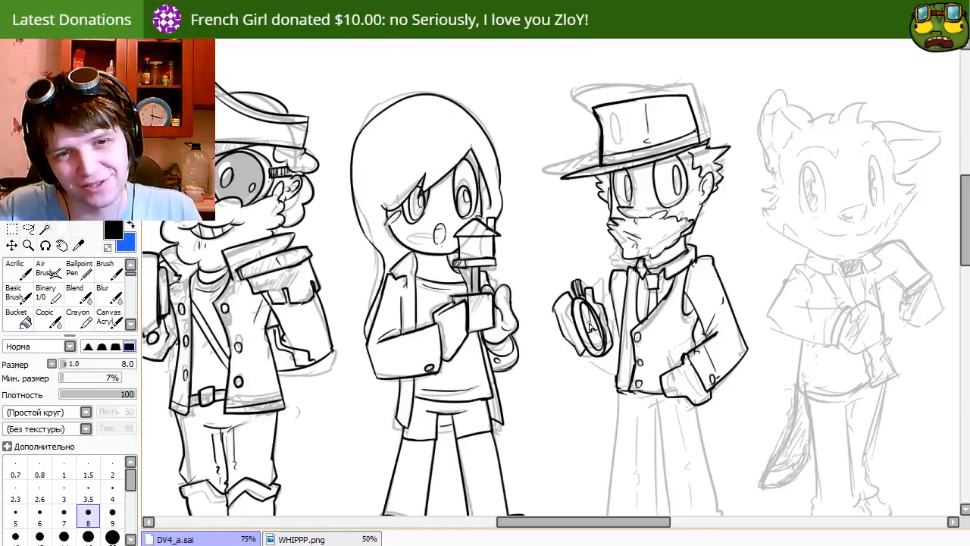
pyautogui.press('g')
pyautogui.press('n')
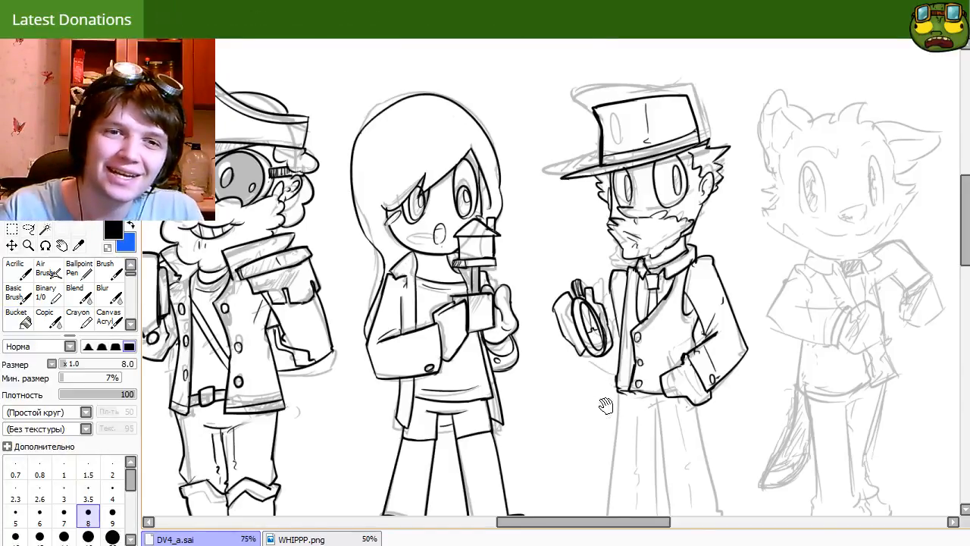
# Tidy the raised hand's lower edge and ink the forearm line from the wrist to the vest's lower side.
pyautogui.moveTo(576, 433); pyautogui.dragTo(571, 391)
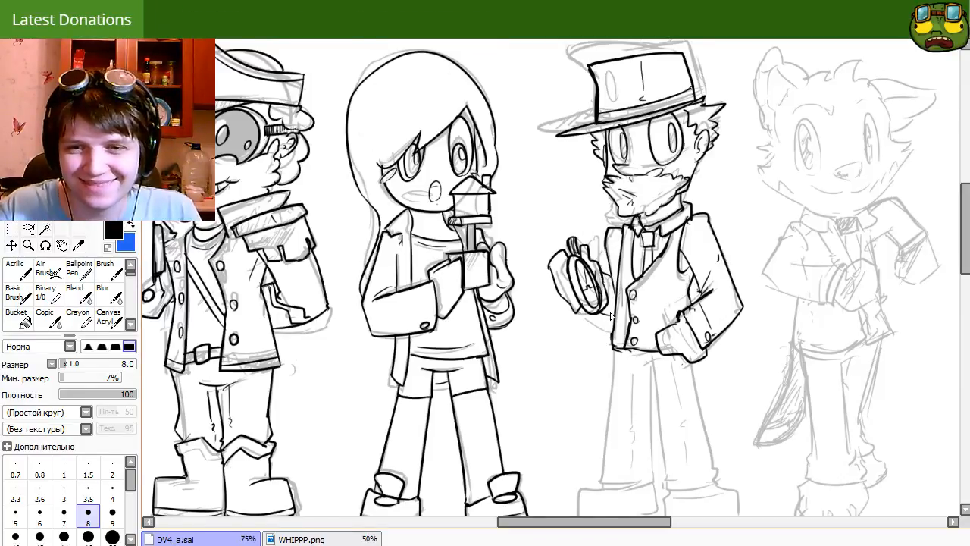
pyautogui.press('e')
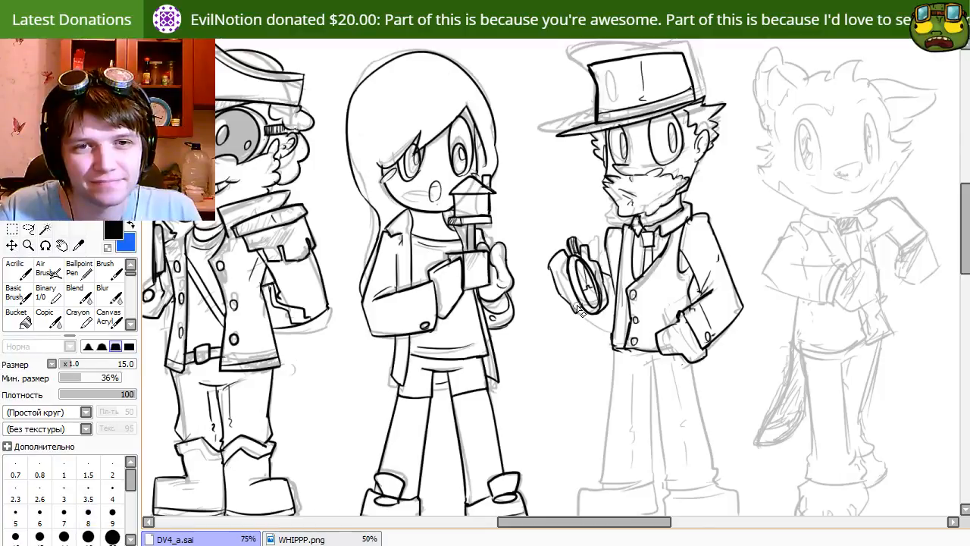
pyautogui.press('n')
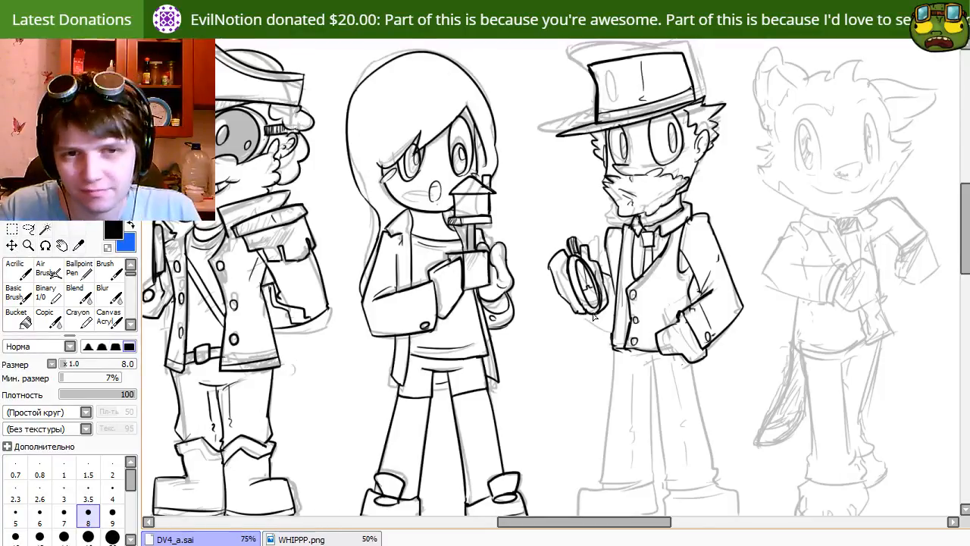
pyautogui.press('e')
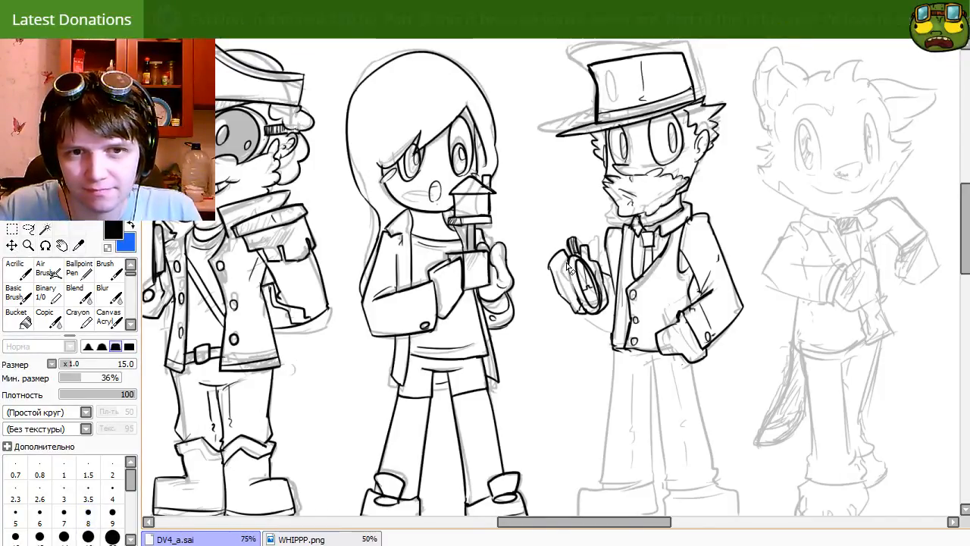
pyautogui.press('n')
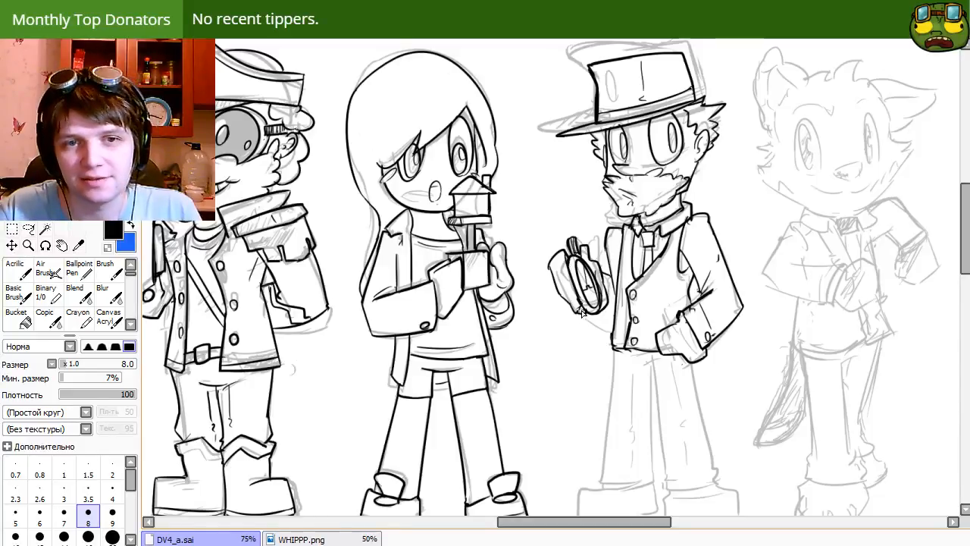
pyautogui.press('e')
pyautogui.press('n')
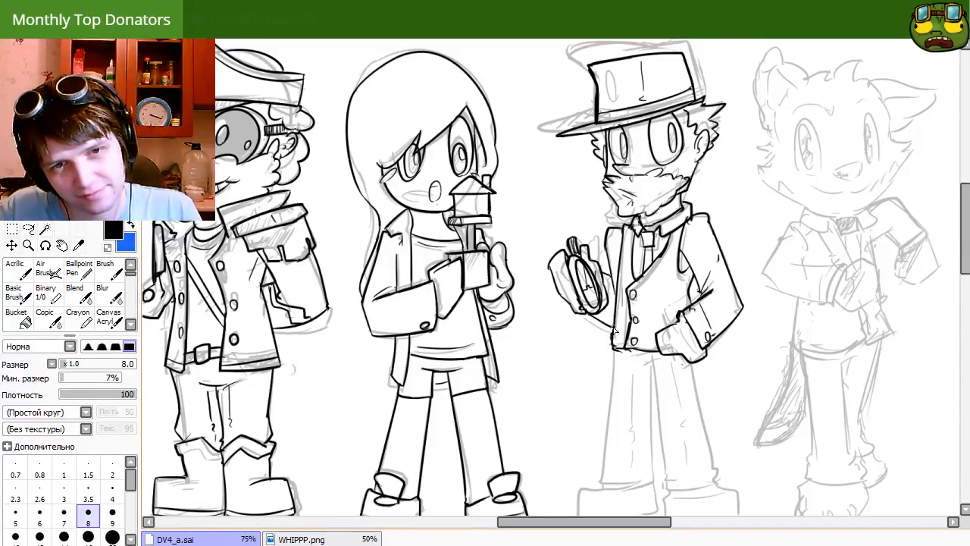
pyautogui.press('e')
pyautogui.press('n')
pyautogui.press('e')
pyautogui.press('n')
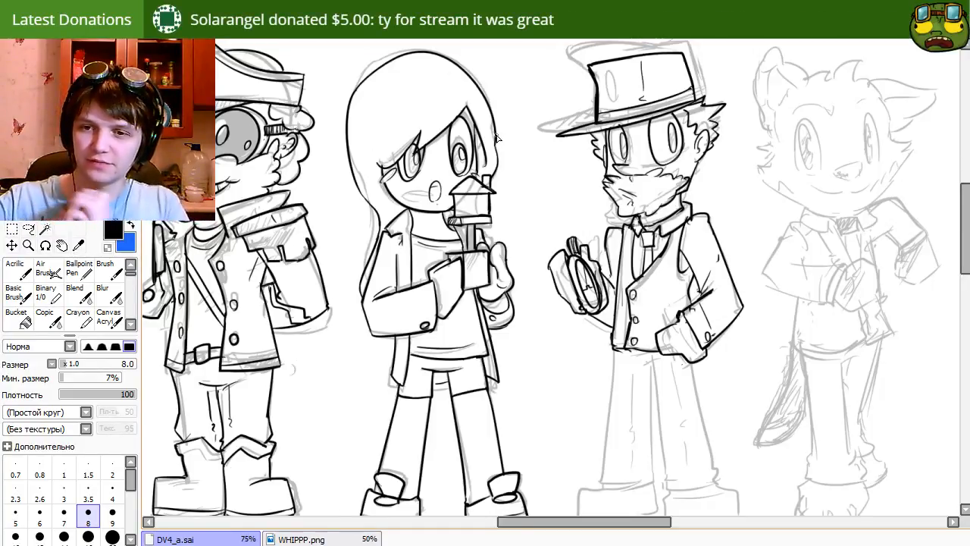
# Ink both sides and the curved cuff of the trouser leg below the pocketed hand.
pyautogui.moveTo(703, 392)
pyautogui.mouseDown()
pyautogui.moveTo(694, 311)
pyautogui.moveTo(709, 375)
pyautogui.mouseUp()
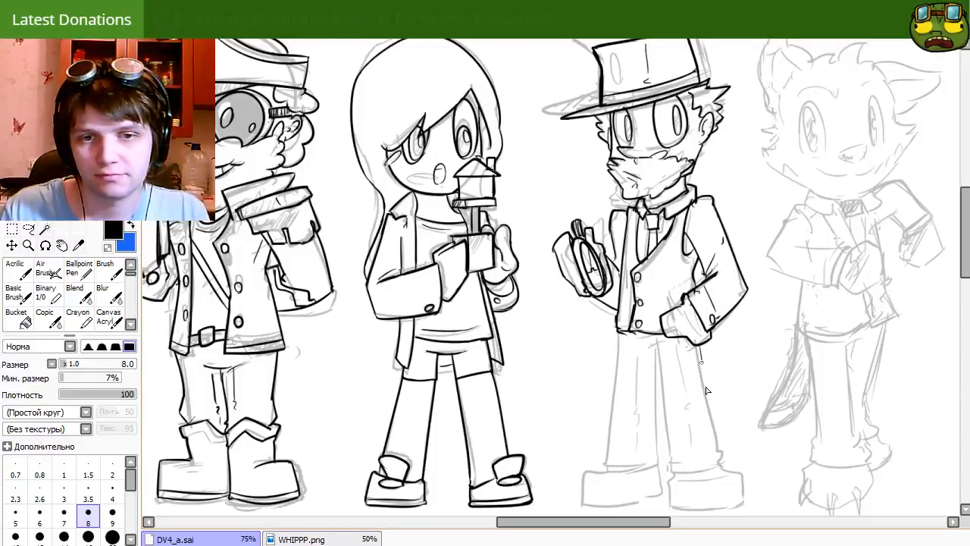
pyautogui.moveTo(697, 346)
pyautogui.mouseDown()
pyautogui.moveTo(730, 461)
pyautogui.moveTo(700, 373)
pyautogui.moveTo(719, 473)
pyautogui.mouseUp()
pyautogui.hotkey('ctrl', 'z')
pyautogui.moveTo(657, 346)
pyautogui.mouseDown()
pyautogui.moveTo(675, 476)
pyautogui.moveTo(739, 480)
pyautogui.mouseUp()
pyautogui.hotkey('ctrl', 'z')
pyautogui.hotkey('ctrl', 'z')
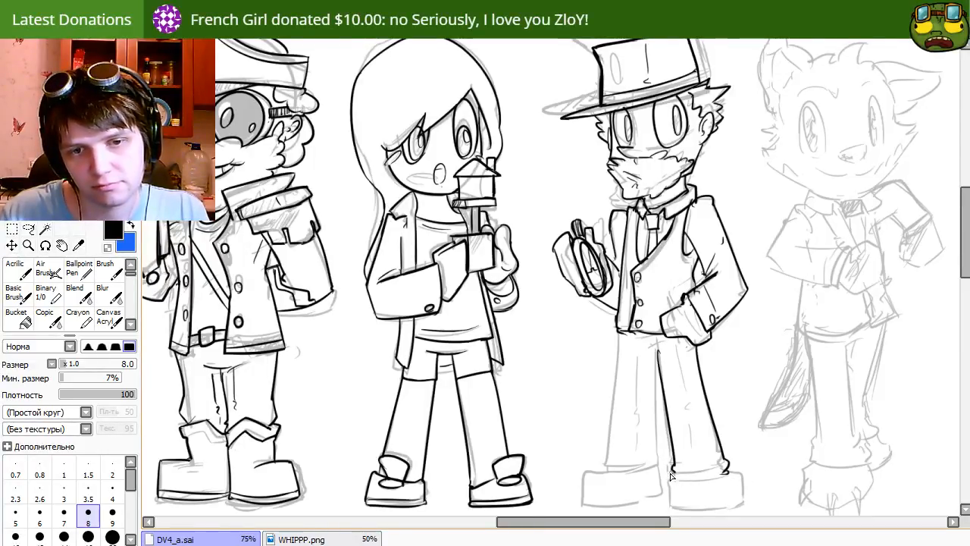
pyautogui.moveTo(672, 474); pyautogui.dragTo(724, 474)
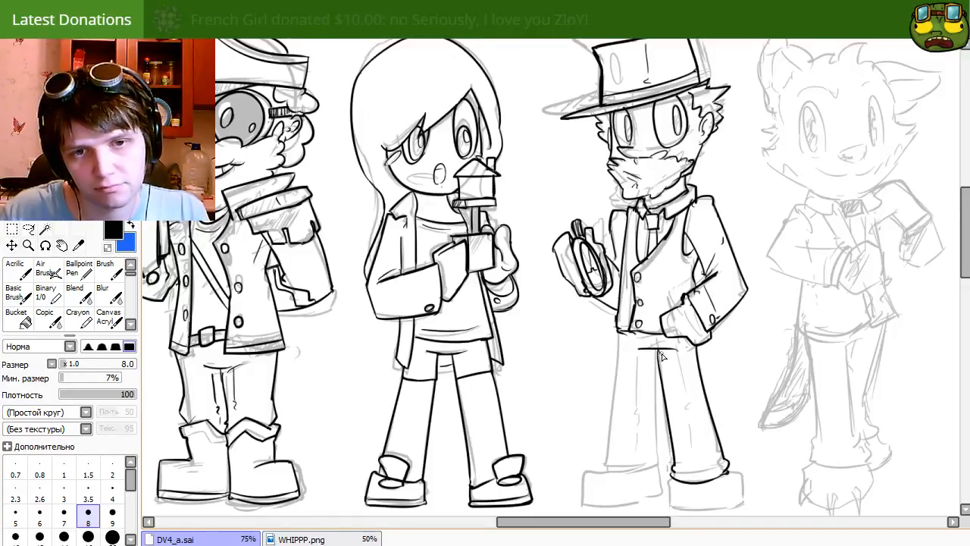
# Ink the short crotch line, rework the same trouser leg's inner edge and add crease marks down its middle.
pyautogui.press('e')
pyautogui.moveTo(657, 353); pyautogui.dragTo(666, 418)
pyautogui.press('n')
pyautogui.hotkey('ctrl', 'z')
pyautogui.moveTo(657, 351); pyautogui.dragTo(671, 459)
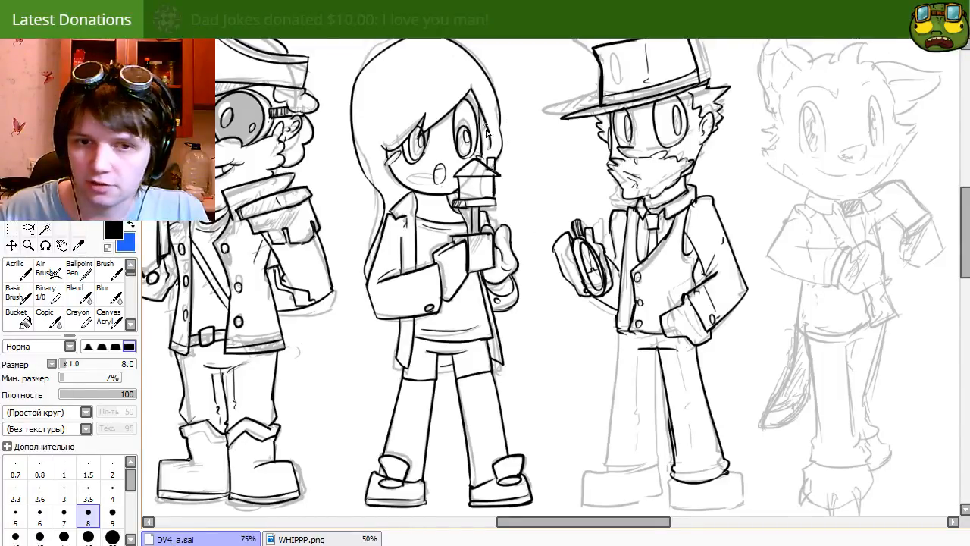
pyautogui.press('e')
pyautogui.moveTo(663, 418)
pyautogui.mouseDown()
pyautogui.moveTo(672, 464)
pyautogui.moveTo(670, 417)
pyautogui.moveTo(676, 476)
pyautogui.mouseUp()
pyautogui.press('n')
pyautogui.hotkey('ctrl', 'z')
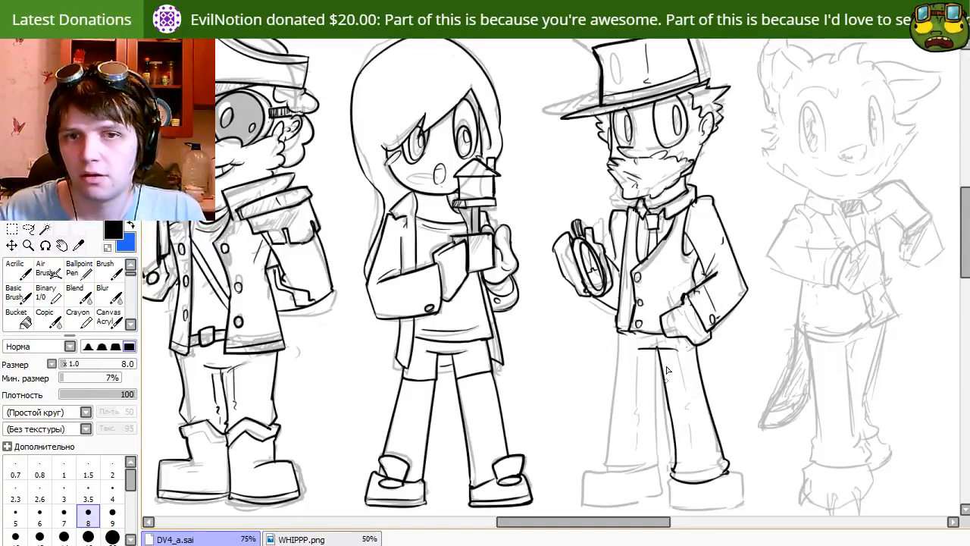
pyautogui.press('e')
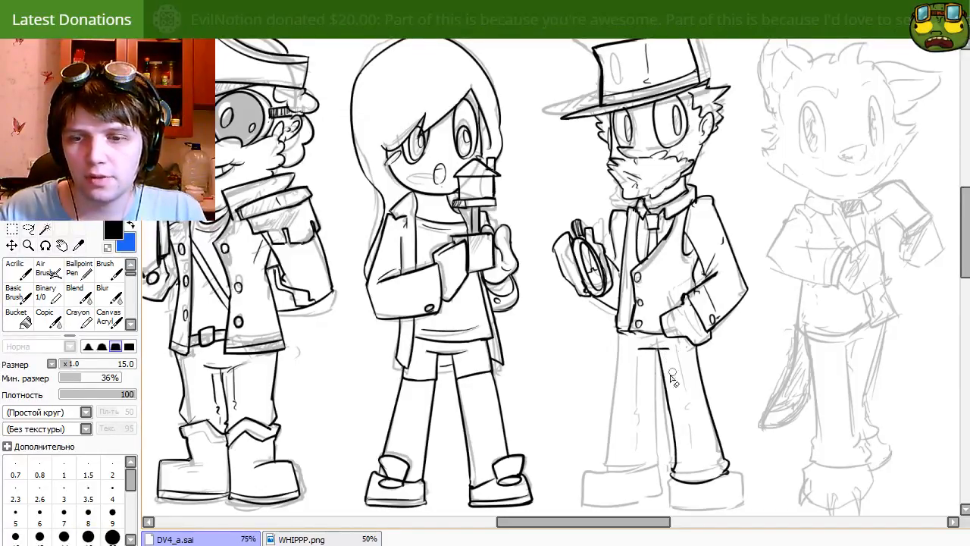
pyautogui.press('n')
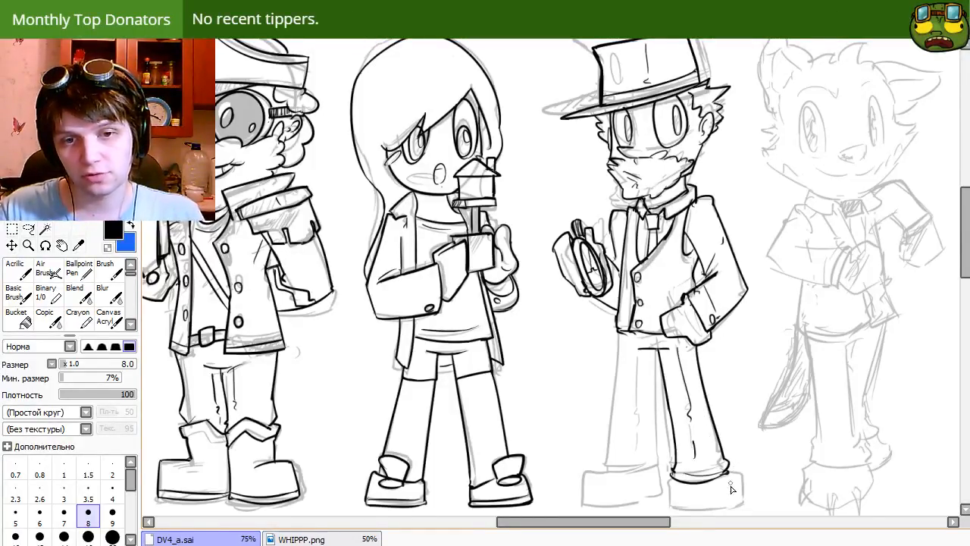
# Ink the other trouser leg's outer edge, hem and inner edge, with crease marks down its middle.
pyautogui.scroll(-2, 707, 479)
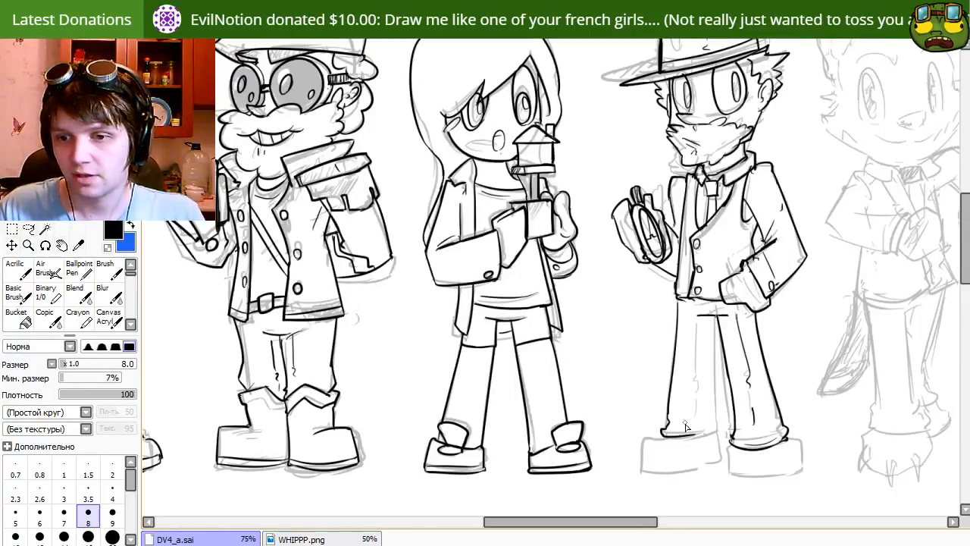
pyautogui.moveTo(749, 471); pyautogui.dragTo(728, 474)
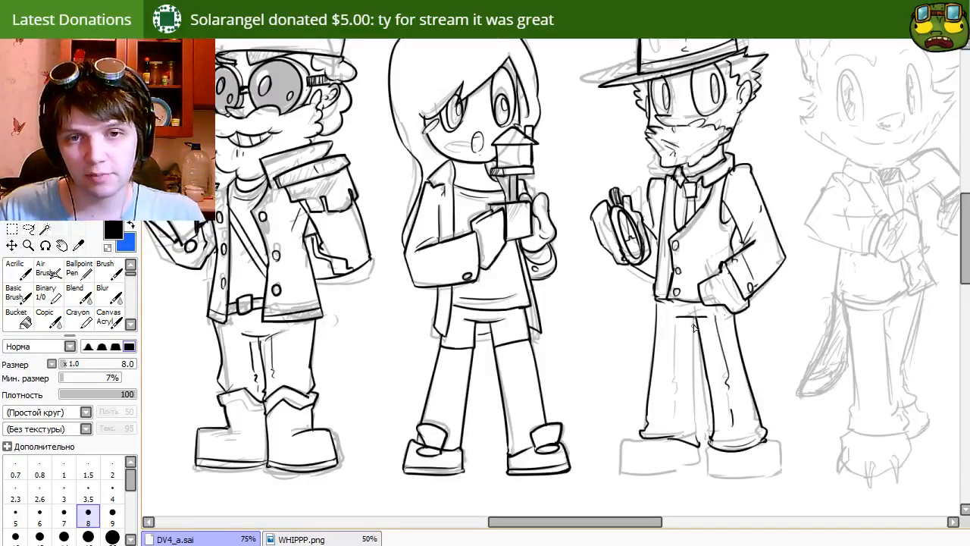
pyautogui.moveTo(694, 320); pyautogui.dragTo(691, 416)
pyautogui.hotkey('ctrl', 'z')
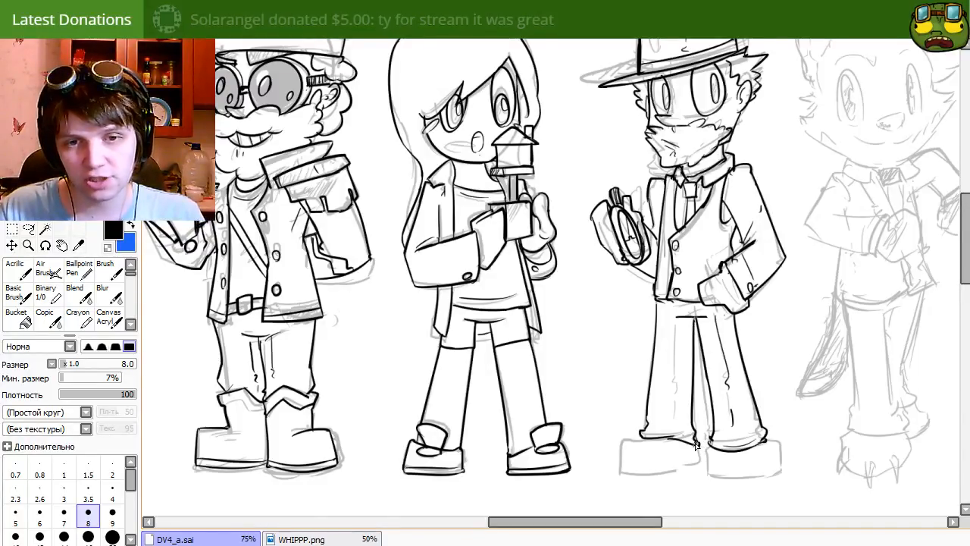
pyautogui.moveTo(679, 325); pyautogui.dragTo(676, 434)
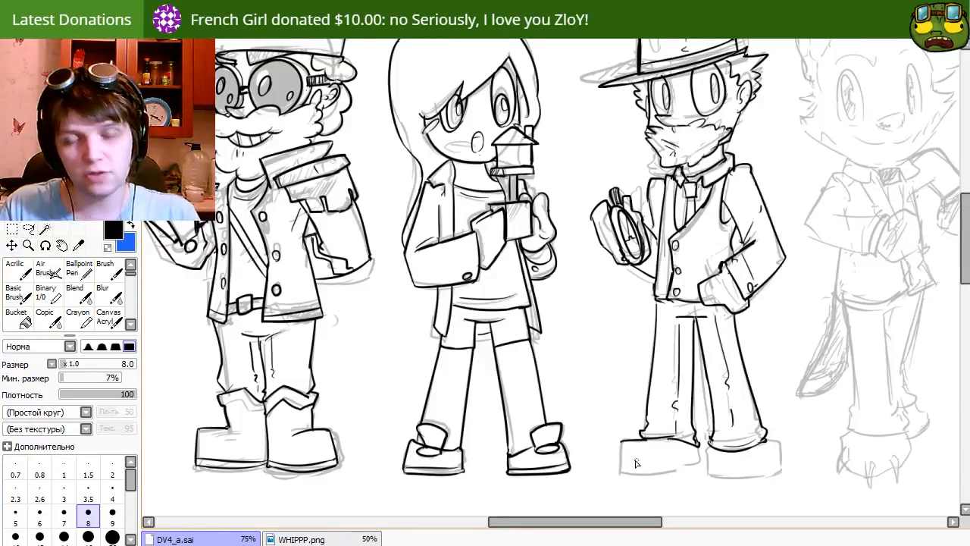
# Ink both shoes of the bearded man below the trouser hems and clean up the outer shoe's toe corner.
pyautogui.moveTo(621, 449); pyautogui.dragTo(696, 472)
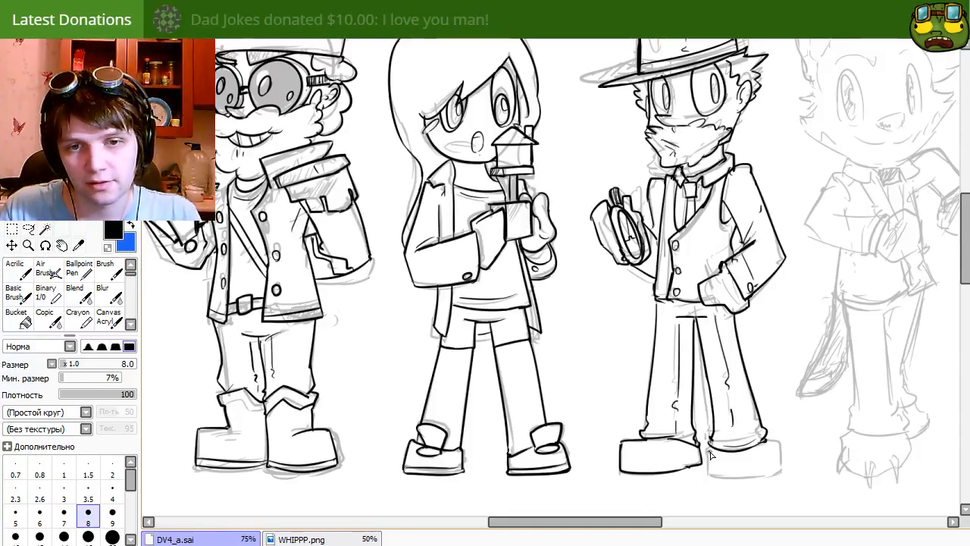
pyautogui.moveTo(713, 476); pyautogui.dragTo(771, 453)
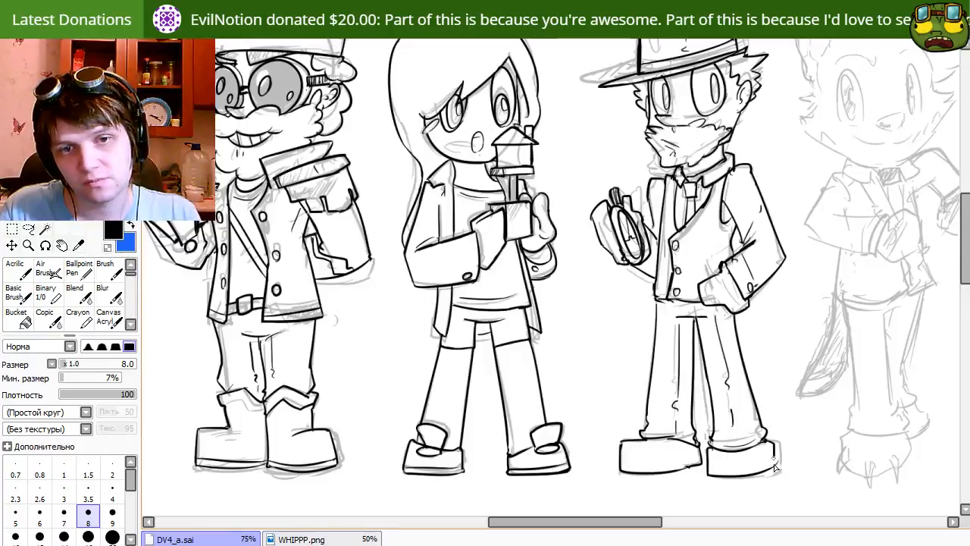
pyautogui.press('e')
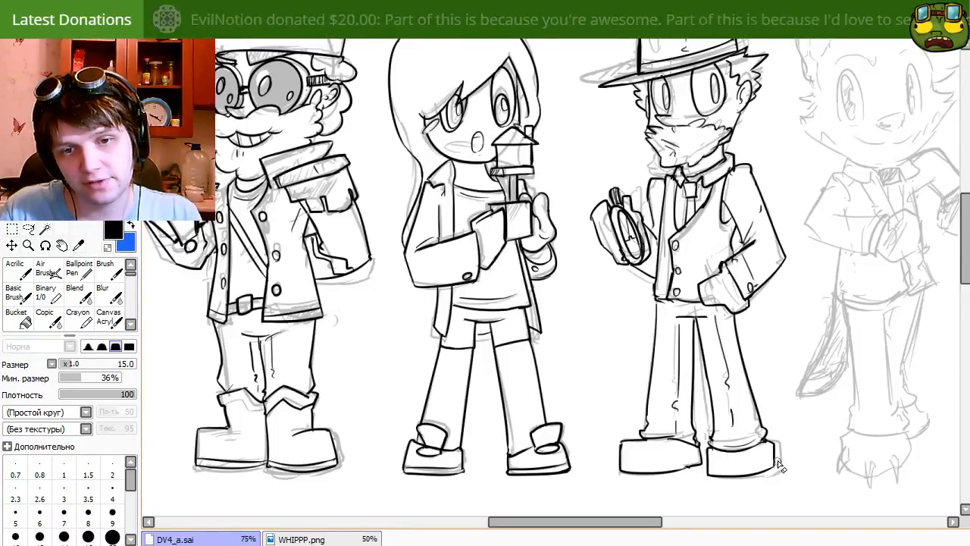
pyautogui.press('e')
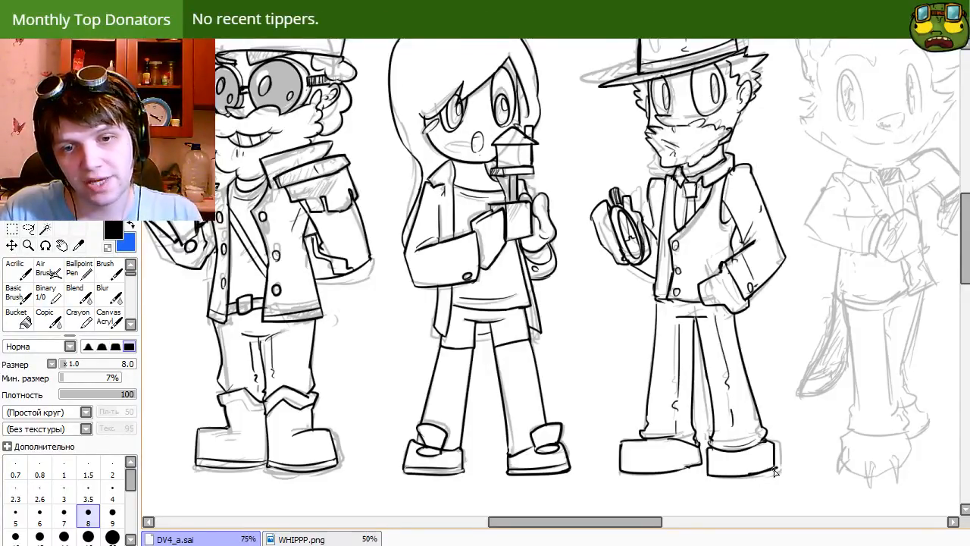
pyautogui.press('e')
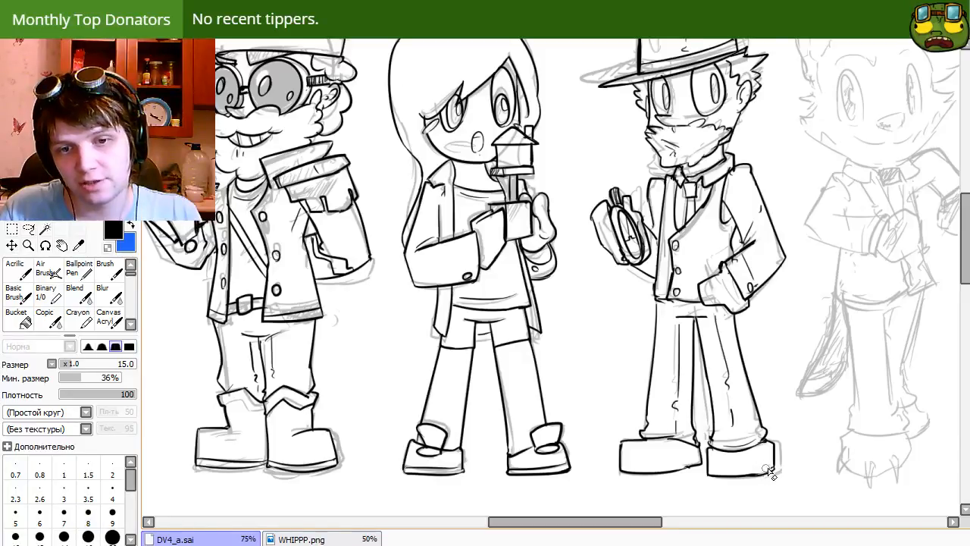
pyautogui.press('e')
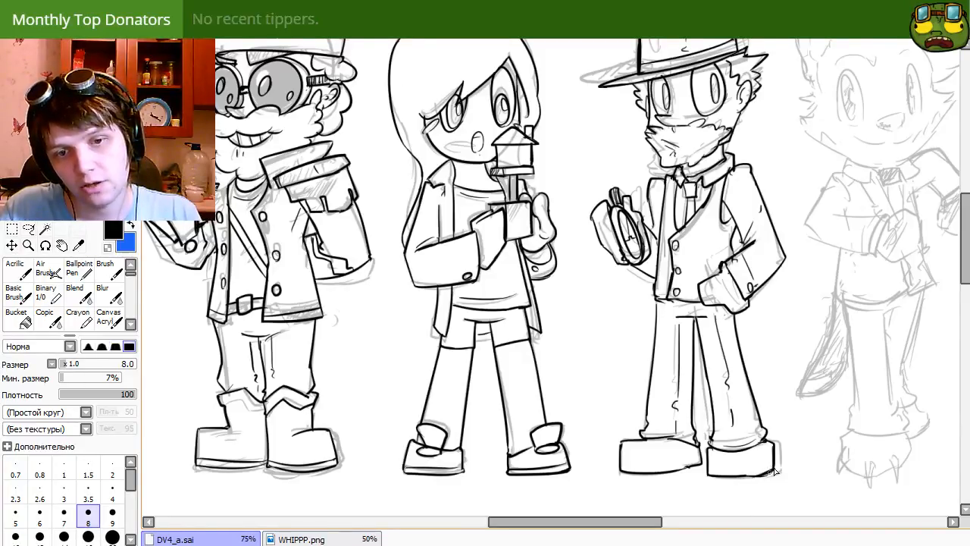
pyautogui.press('e')
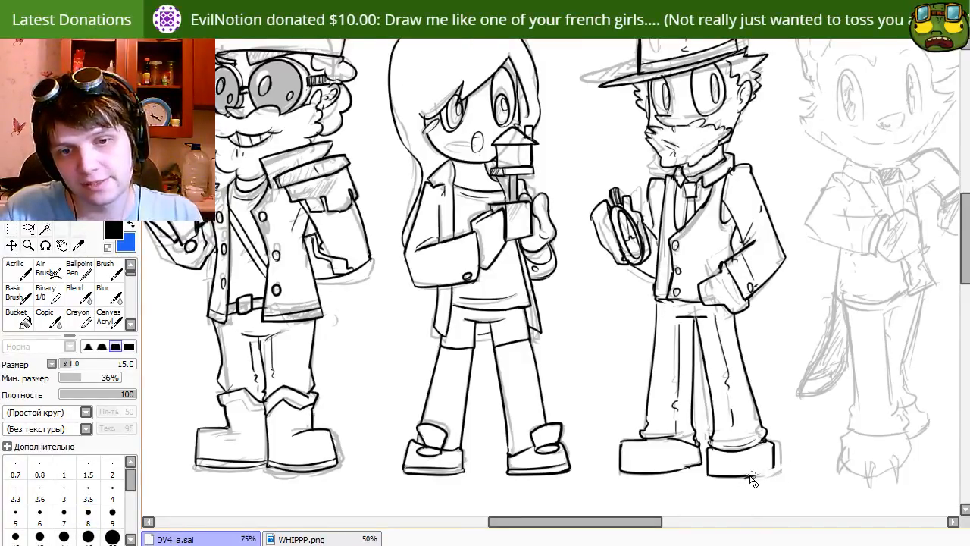
pyautogui.press('e')
pyautogui.press('e')
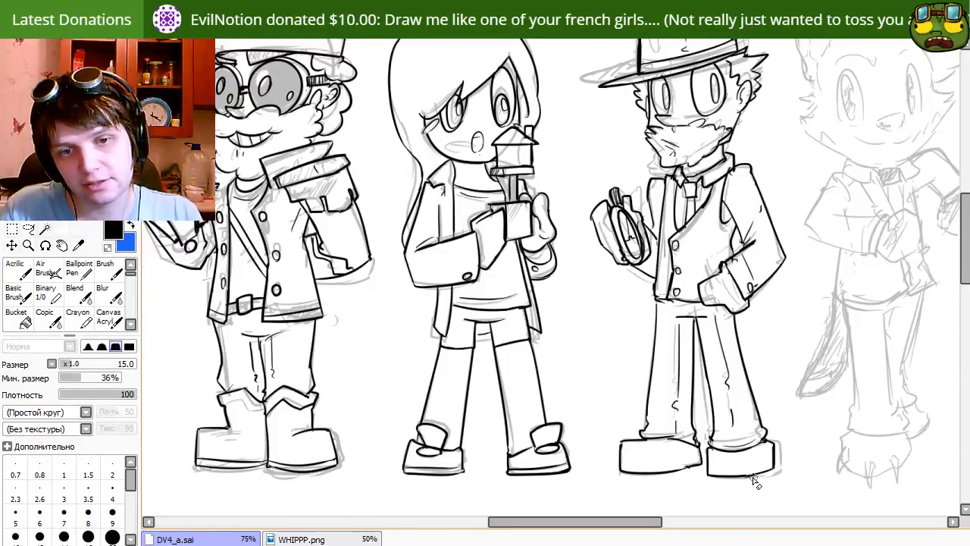
pyautogui.press('e')
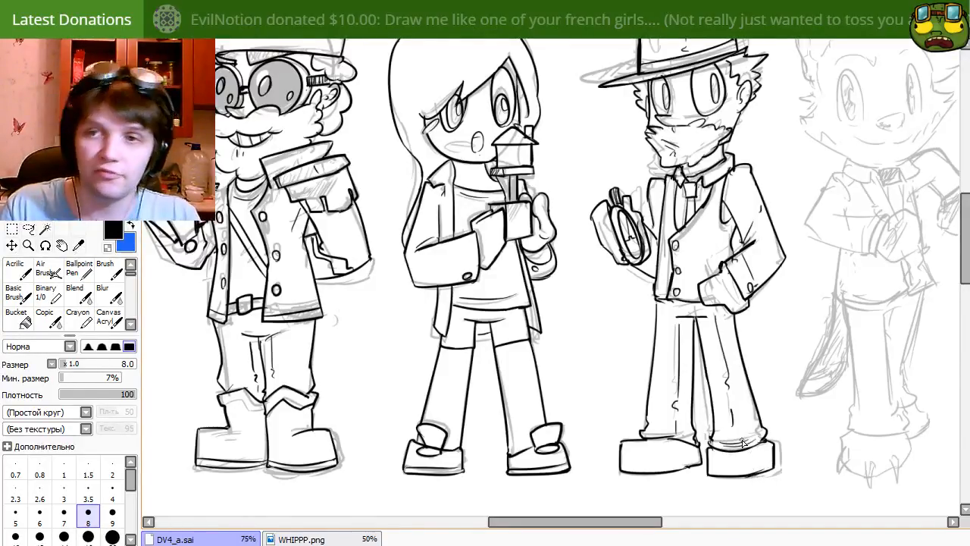
pyautogui.scroll(1, 743, 444)
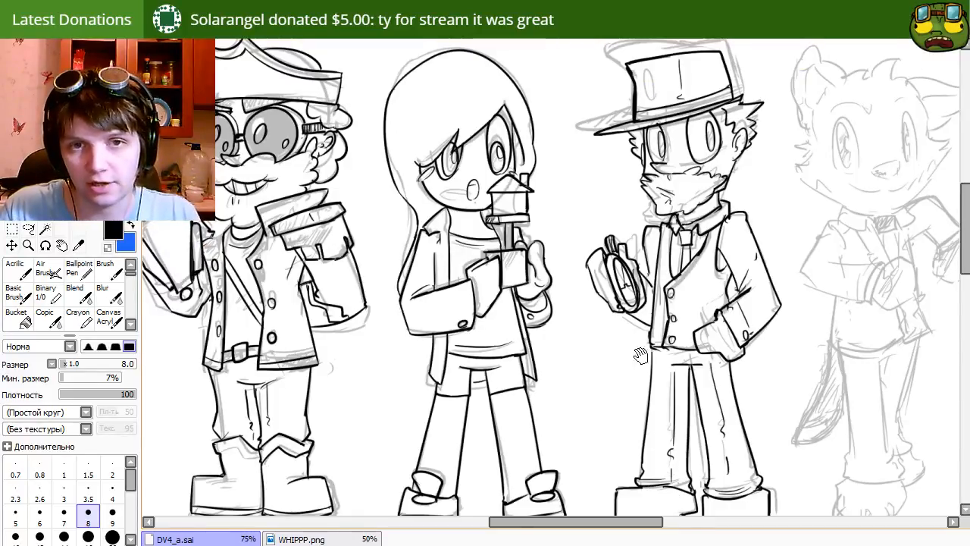
pyautogui.moveTo(581, 288); pyautogui.dragTo(562, 368)
pyautogui.moveTo(593, 465); pyautogui.dragTo(554, 314)
pyautogui.moveTo(580, 407); pyautogui.dragTo(566, 367)
pyautogui.moveTo(628, 382); pyautogui.dragTo(656, 390)
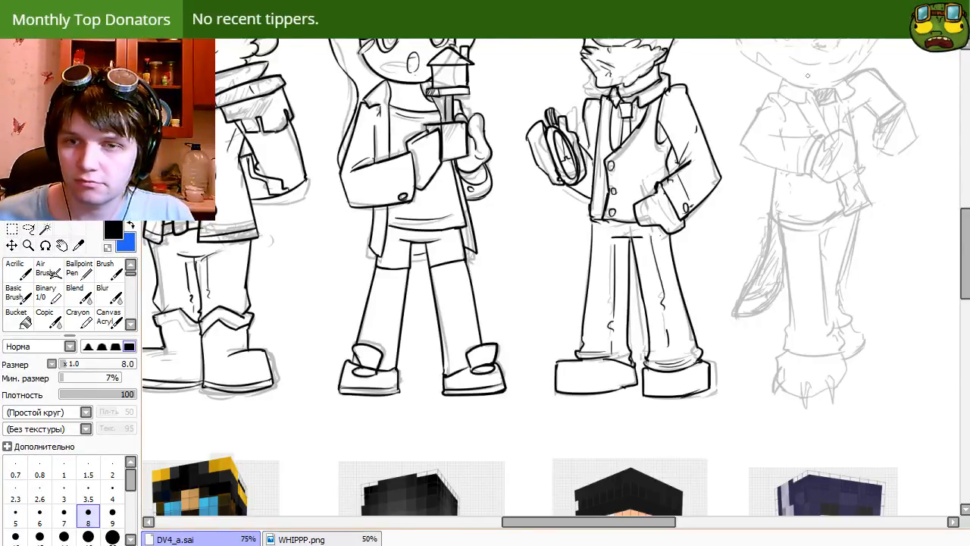
pyautogui.moveTo(594, 113); pyautogui.dragTo(597, 224)
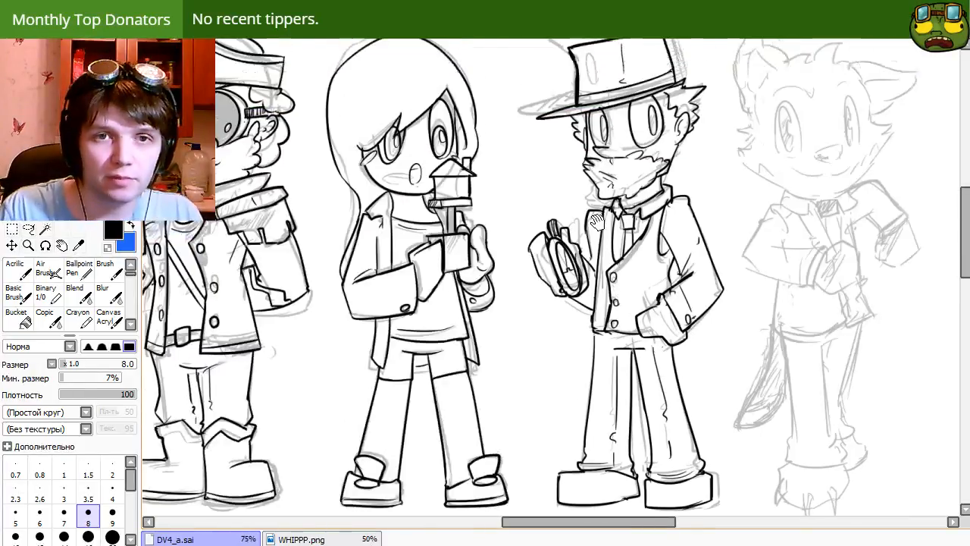
pyautogui.press('e')
pyautogui.press('n')
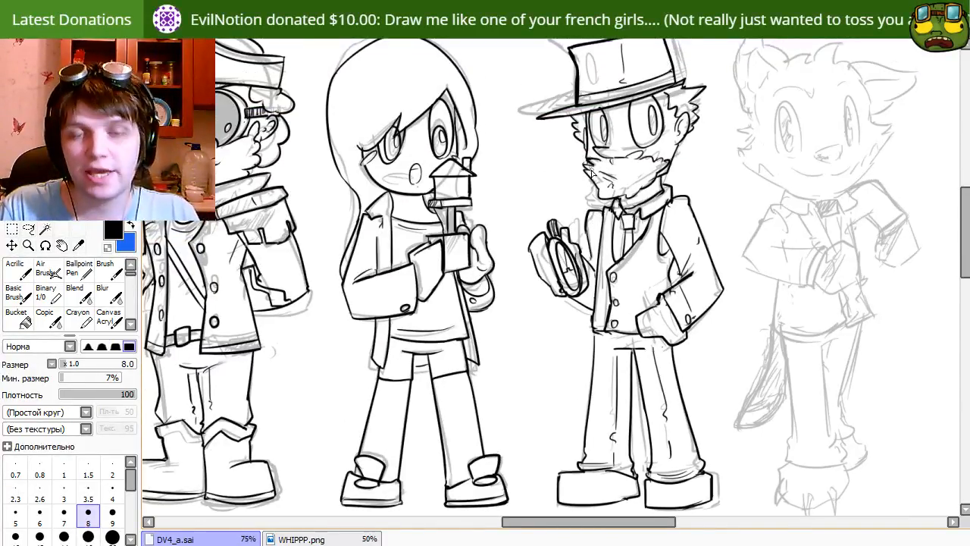
pyautogui.moveTo(819, 374); pyautogui.dragTo(677, 411)
pyautogui.moveTo(605, 254); pyautogui.dragTo(647, 330)
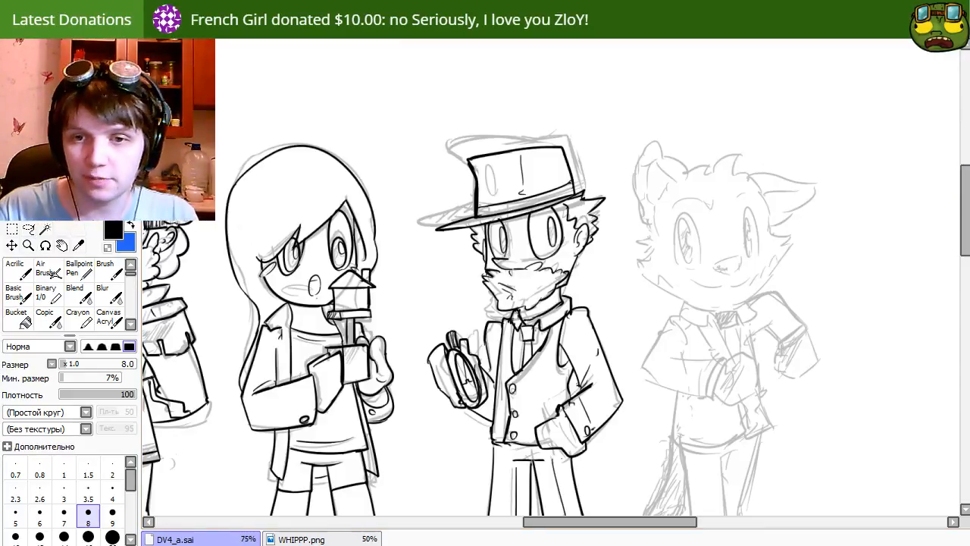
pyautogui.click(969, 311)
pyautogui.click(969, 311)
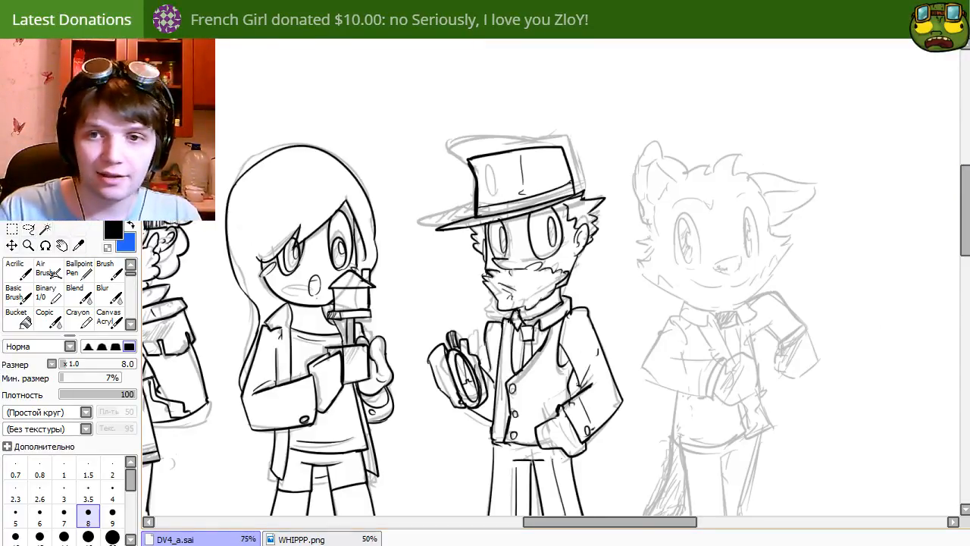
pyautogui.click(969, 311)
pyautogui.click(969, 310)
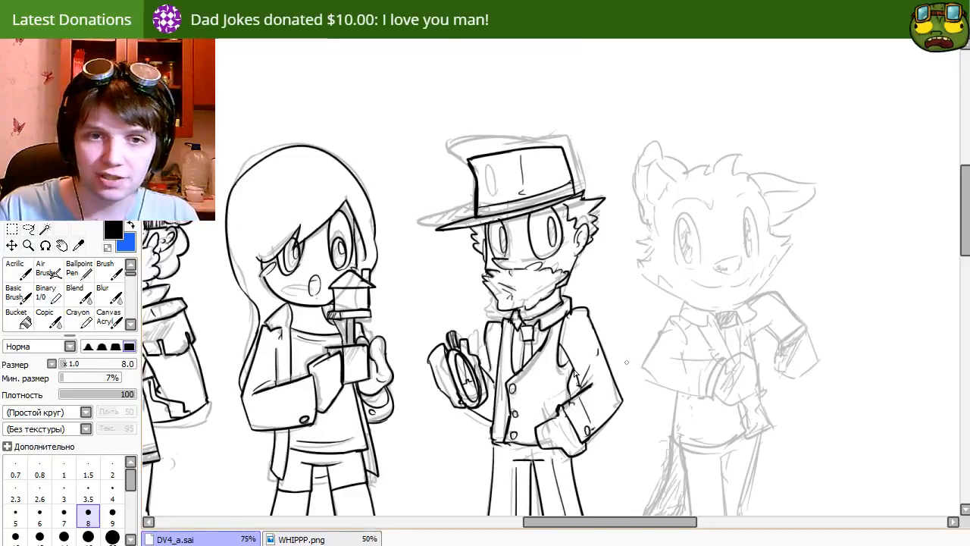
pyautogui.press('e')
pyautogui.press('n')
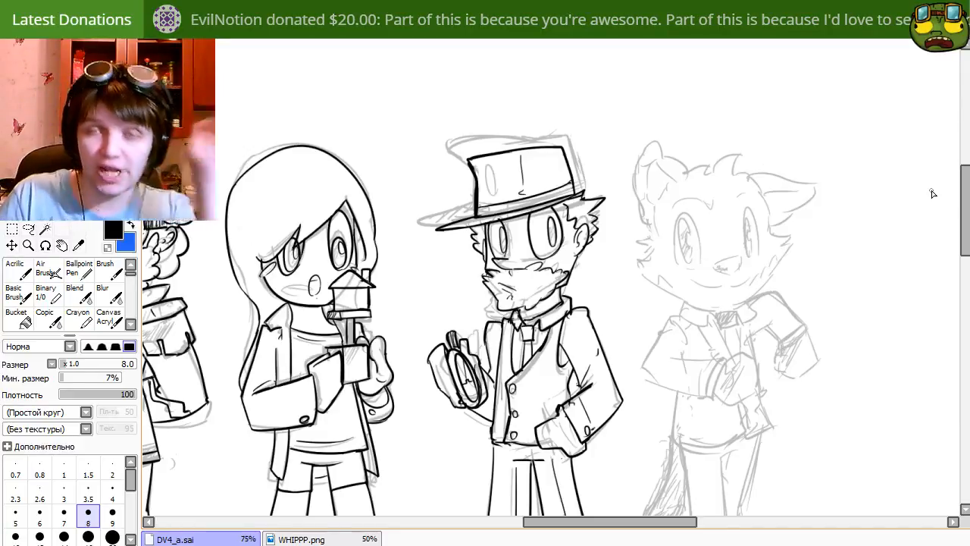
# Ink the outline of the furry animal character's upright ear down to where it meets the head.
pyautogui.moveTo(654, 225); pyautogui.dragTo(577, 213)
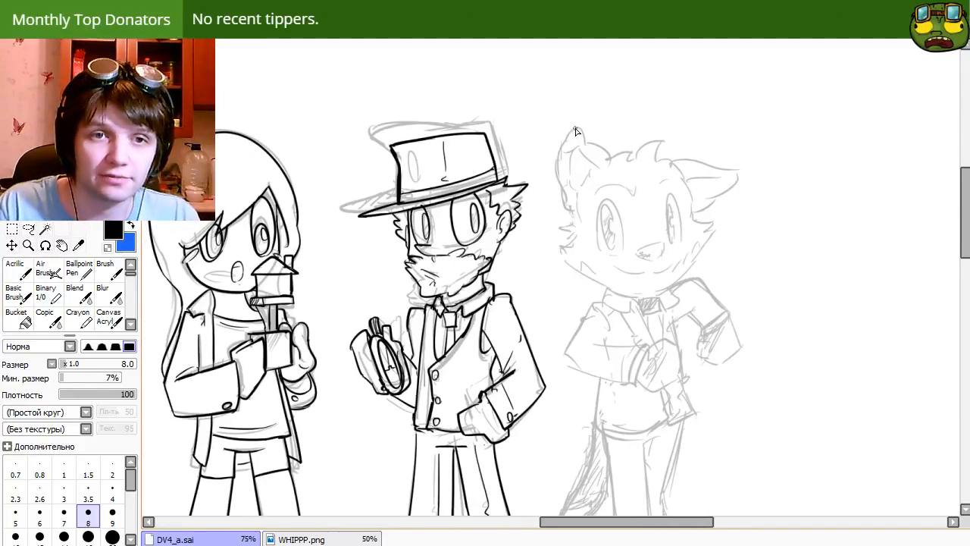
pyautogui.moveTo(578, 130)
pyautogui.mouseDown()
pyautogui.moveTo(560, 191)
pyautogui.moveTo(562, 152)
pyautogui.moveTo(578, 201)
pyautogui.mouseUp()
pyautogui.hotkey('ctrl', 'z')
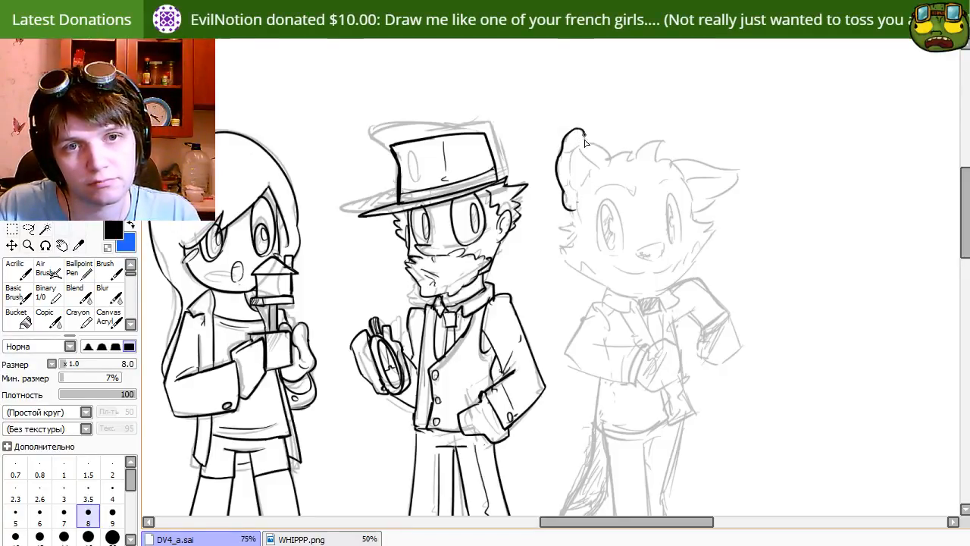
pyautogui.moveTo(585, 137)
pyautogui.mouseDown()
pyautogui.moveTo(600, 172)
pyautogui.moveTo(667, 140)
pyautogui.mouseUp()
pyautogui.hotkey('ctrl', 'z')
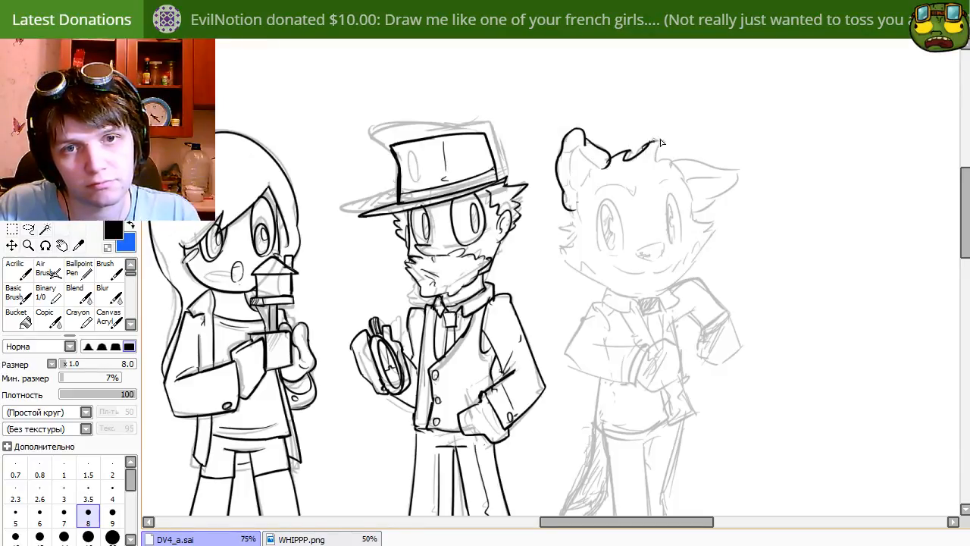
pyautogui.hotkey('ctrl', 'z')
# Ink the hair tufts across the top of the animal's head and the outline of its folded ear.
pyautogui.moveTo(610, 162)
pyautogui.mouseDown()
pyautogui.moveTo(680, 148)
pyautogui.moveTo(636, 157)
pyautogui.moveTo(667, 141)
pyautogui.moveTo(656, 142)
pyautogui.moveTo(667, 141)
pyautogui.moveTo(651, 162)
pyautogui.moveTo(742, 172)
pyautogui.moveTo(696, 216)
pyautogui.mouseUp()
pyautogui.hotkey('ctrl', 'z')
pyautogui.hotkey('ctrl', 'z')
pyautogui.hotkey('ctrl', 'z')
pyautogui.hotkey('ctrl', 'z')
pyautogui.hotkey('ctrl', 'z')
pyautogui.hotkey('ctrl', 'z')
pyautogui.hotkey('ctrl', 'z')
pyautogui.hotkey('ctrl', 'z')
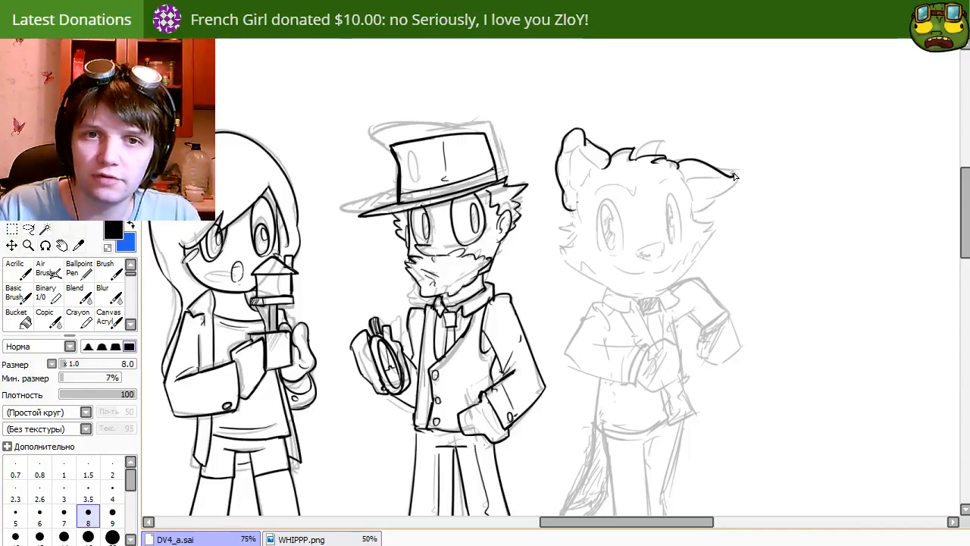
pyautogui.moveTo(735, 177); pyautogui.dragTo(694, 210)
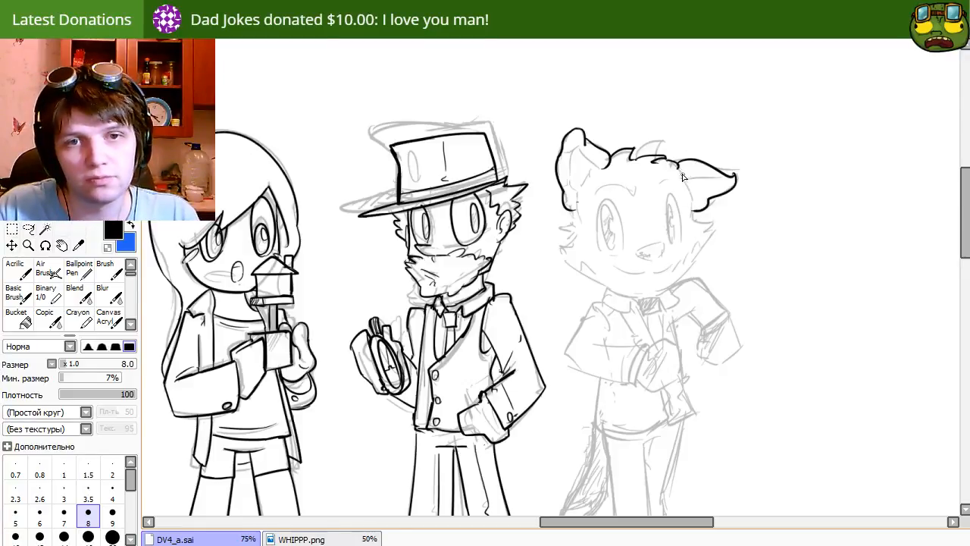
pyautogui.moveTo(682, 173); pyautogui.dragTo(691, 202)
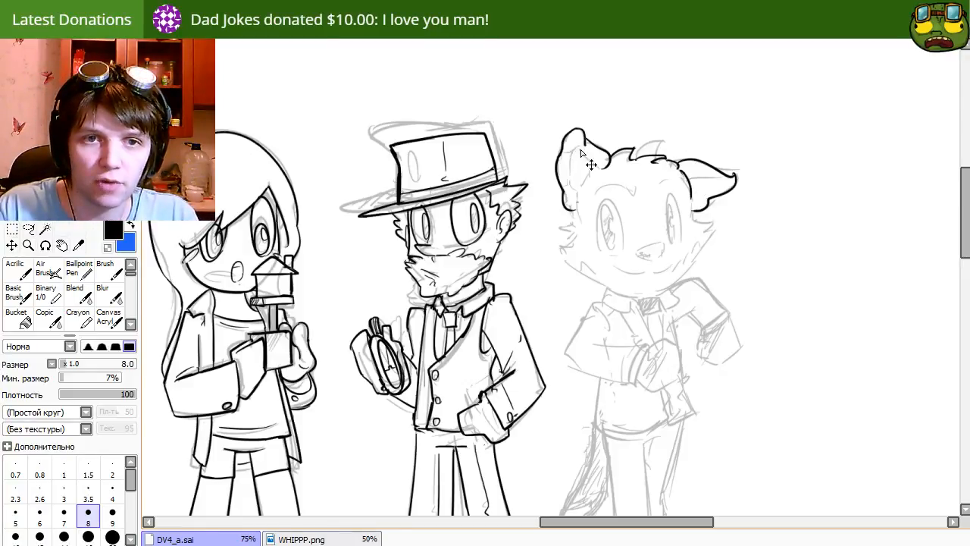
# Ink the inner folds and fur of both animal ears and the short head line below the upright ear.
pyautogui.moveTo(571, 156); pyautogui.dragTo(583, 197)
pyautogui.hotkey('ctrl', 'z')
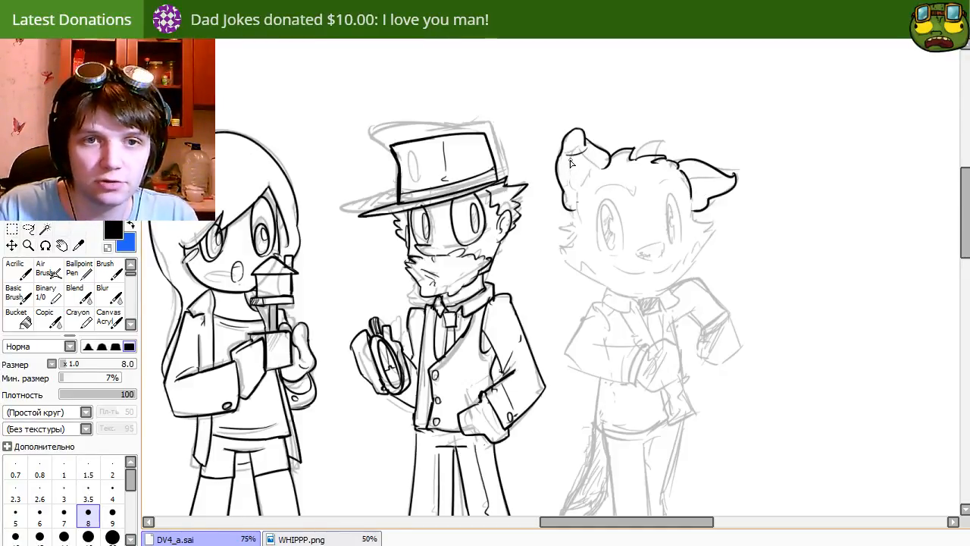
pyautogui.moveTo(571, 156); pyautogui.dragTo(576, 202)
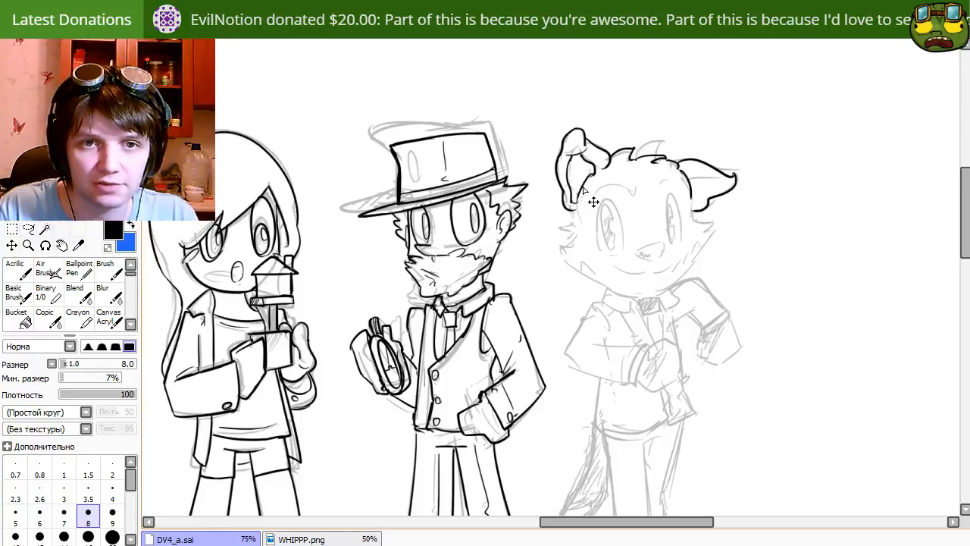
pyautogui.moveTo(581, 175); pyautogui.dragTo(576, 201)
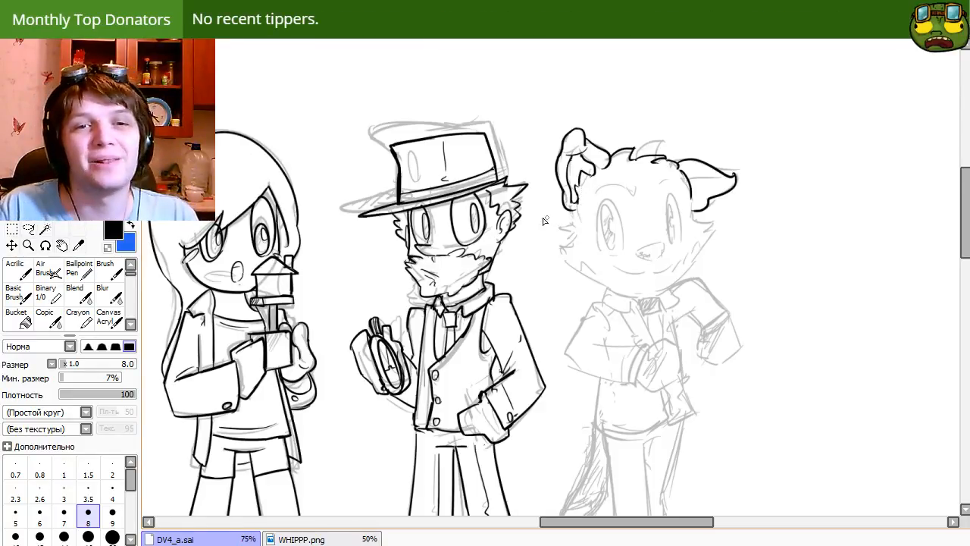
pyautogui.moveTo(570, 196); pyautogui.dragTo(575, 211)
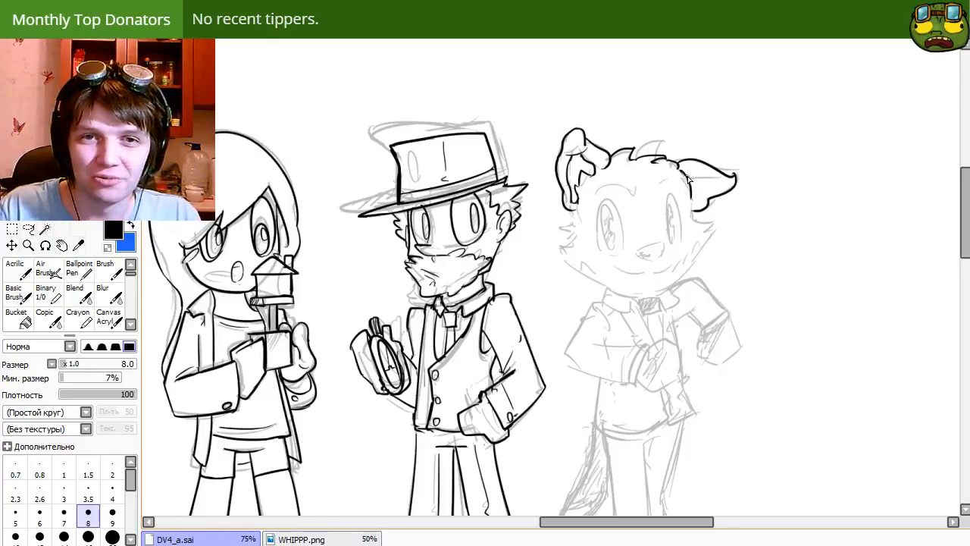
pyautogui.moveTo(688, 176)
pyautogui.mouseDown()
pyautogui.moveTo(724, 180)
pyautogui.moveTo(717, 177)
pyautogui.mouseUp()
pyautogui.hotkey('ctrl', 'z')
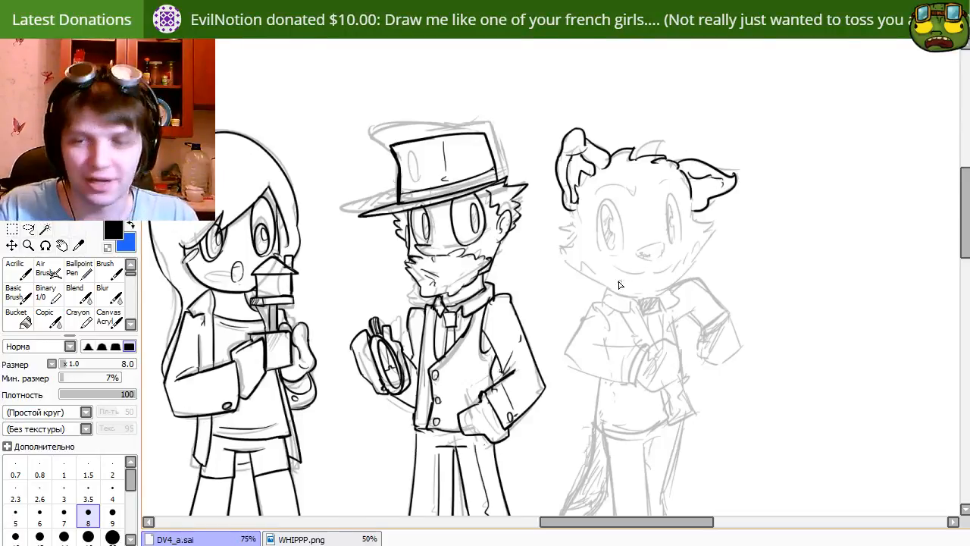
# Ink the cheek fur below the animal's folded ear and that side's jawline down to the chin.
pyautogui.moveTo(653, 251); pyautogui.dragTo(653, 246)
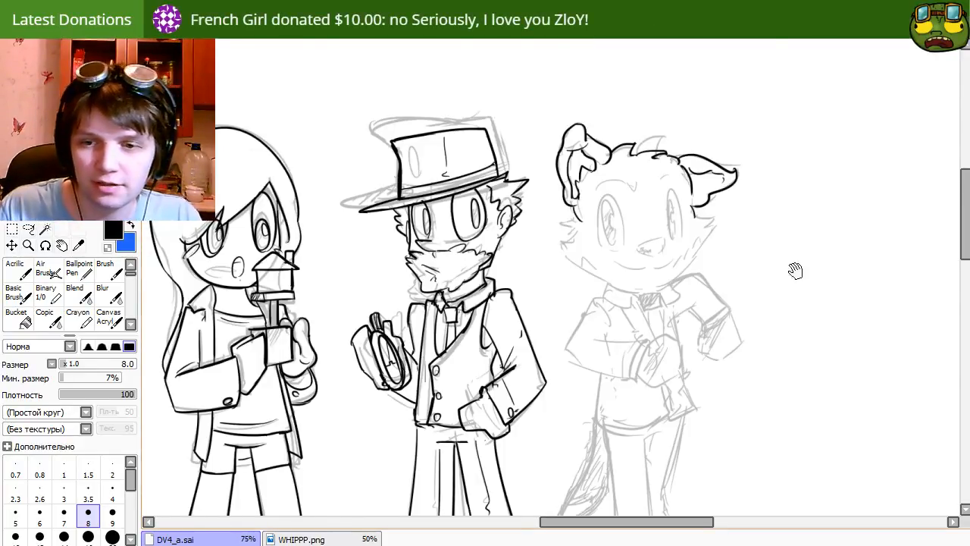
pyautogui.moveTo(692, 264); pyautogui.dragTo(685, 296)
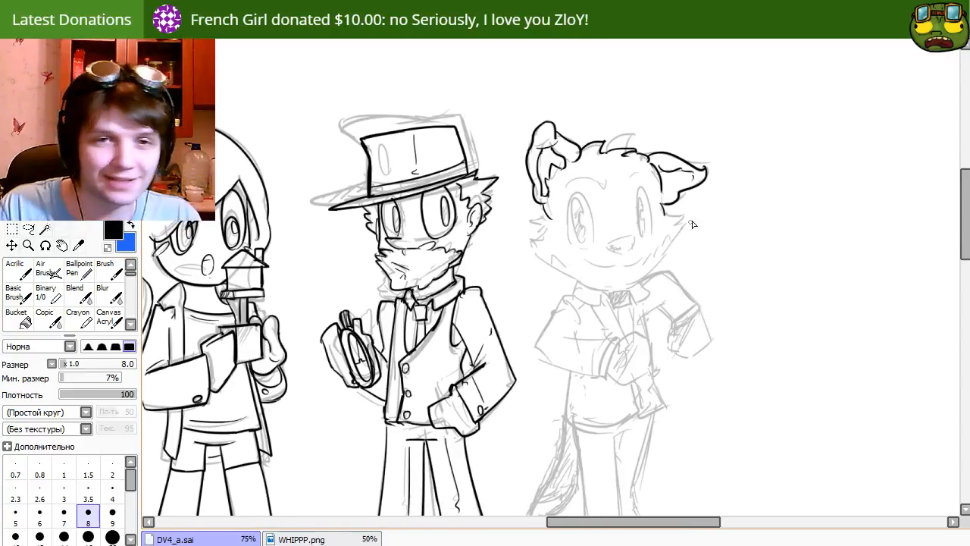
pyautogui.moveTo(665, 215)
pyautogui.mouseDown()
pyautogui.moveTo(687, 219)
pyautogui.moveTo(677, 225)
pyautogui.mouseUp()
pyautogui.hotkey('ctrl', 'z')
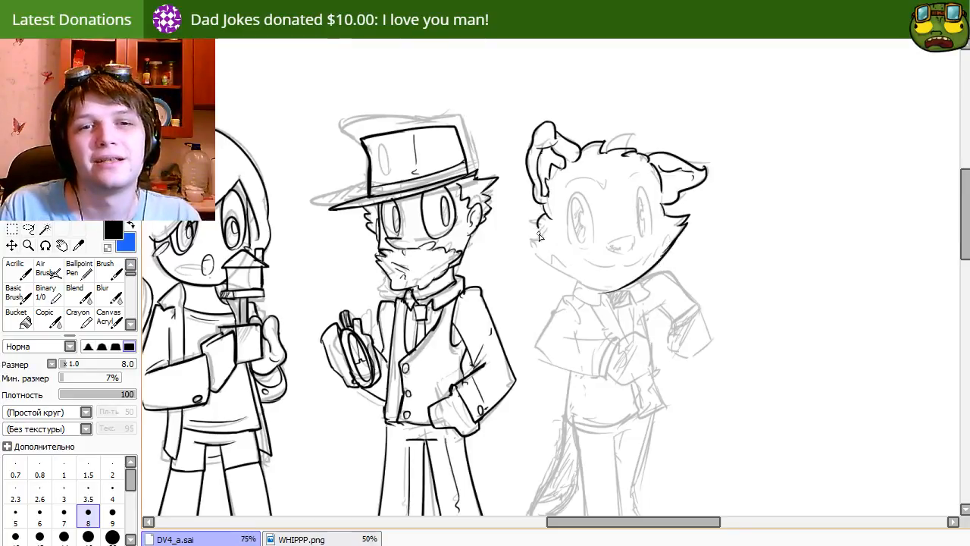
# Clean up the line under the upright ear, ink that side's cheek fur and join the jawline at the chin.
pyautogui.press('e')
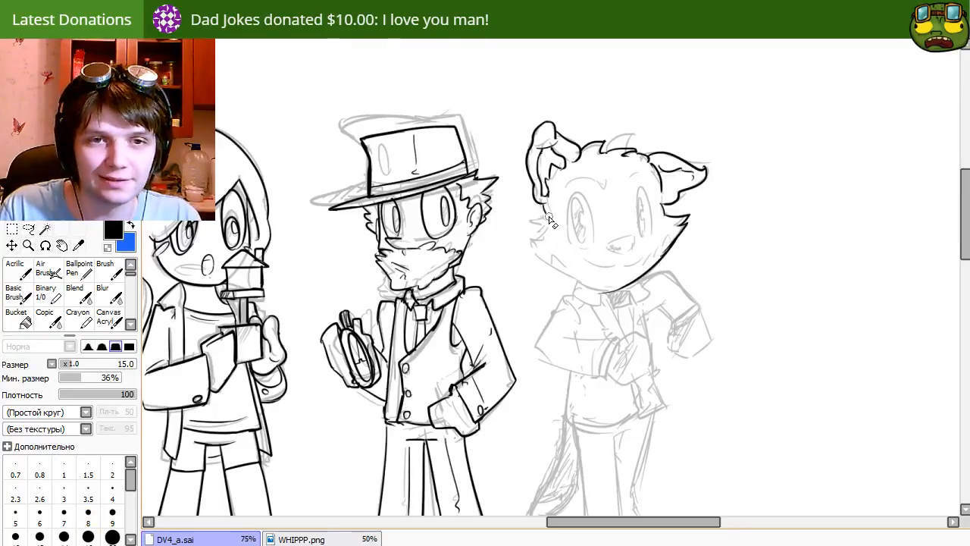
pyautogui.press('n')
pyautogui.moveTo(539, 209)
pyautogui.mouseDown()
pyautogui.moveTo(532, 227)
pyautogui.moveTo(588, 279)
pyautogui.mouseUp()
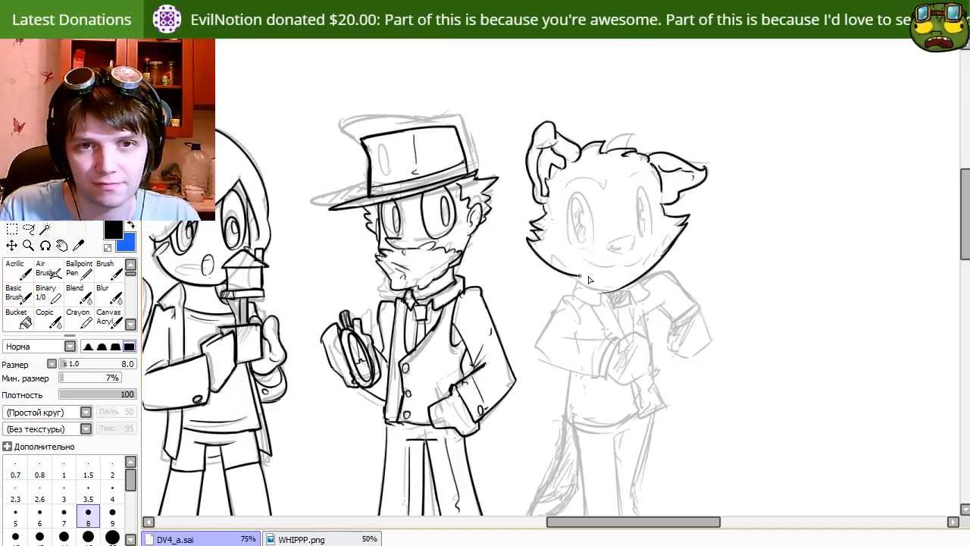
pyautogui.press('e')
pyautogui.press('n')
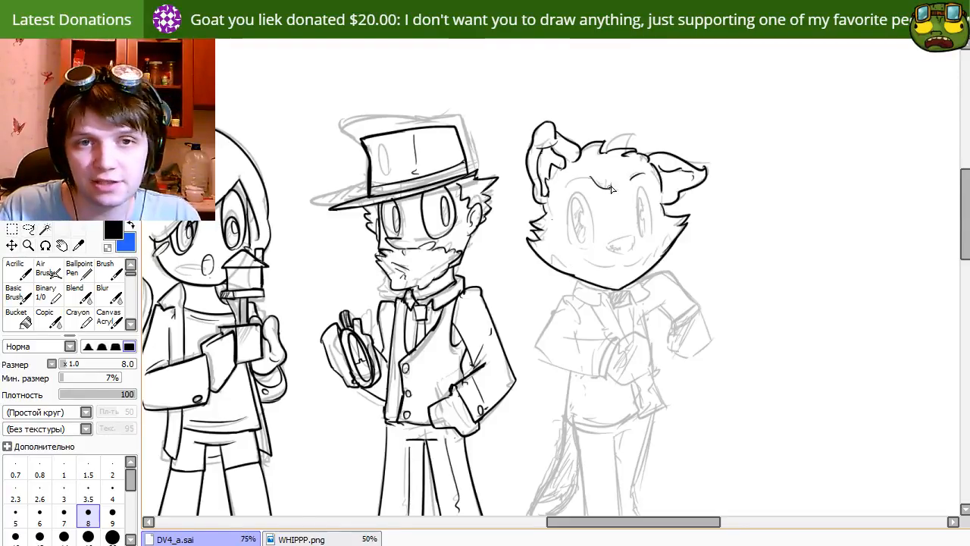
# Ink the arched brow above the eye on the upright-ear side, then the outline and pupil of the eye near the folded ear.
pyautogui.moveTo(565, 185)
pyautogui.mouseDown()
pyautogui.moveTo(604, 184)
pyautogui.moveTo(650, 232)
pyautogui.mouseUp()
pyautogui.hotkey('ctrl', 'z')
pyautogui.moveTo(644, 187); pyautogui.dragTo(649, 235)
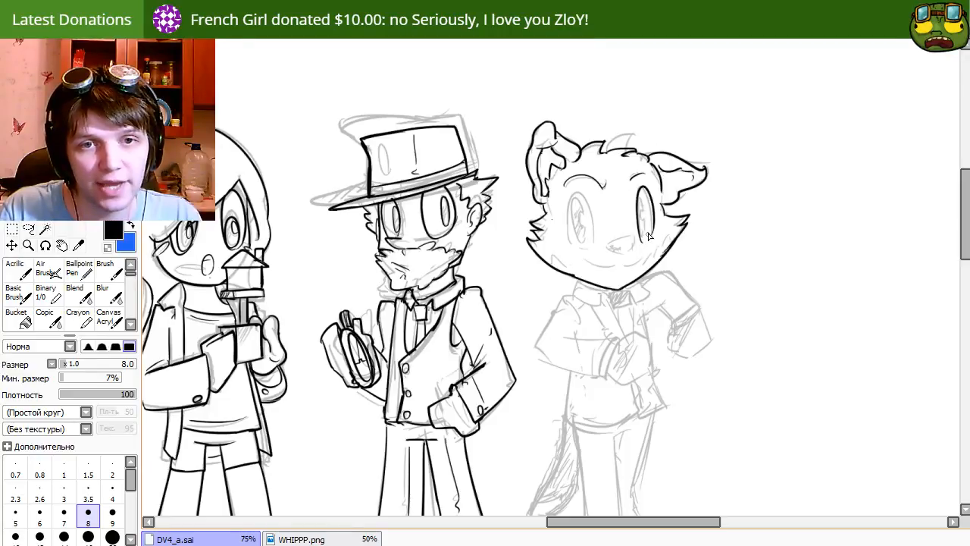
pyautogui.moveTo(639, 199); pyautogui.dragTo(642, 232)
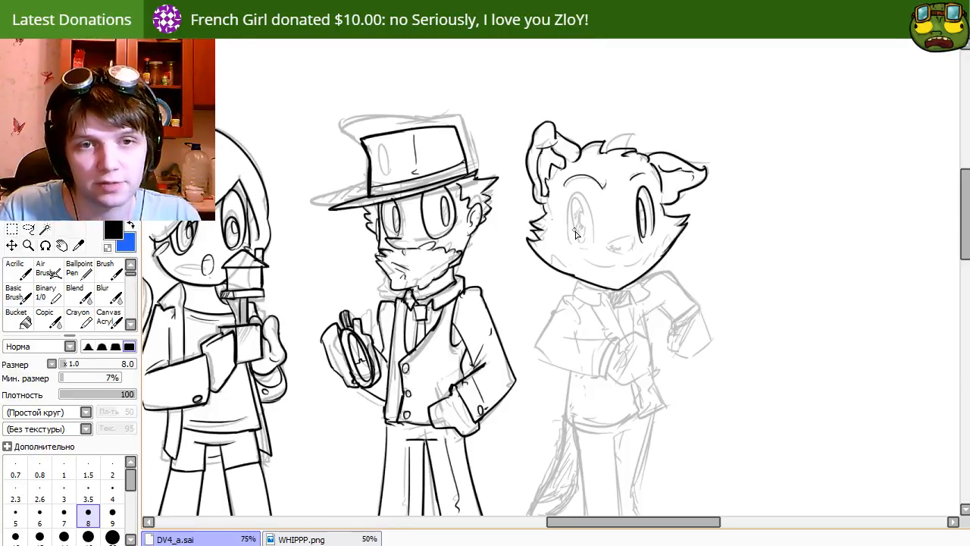
# Ink the outline of the animal's other eye below the upright ear and try a pupil inside it.
pyautogui.moveTo(574, 191); pyautogui.dragTo(583, 241)
pyautogui.moveTo(579, 200); pyautogui.dragTo(587, 236)
pyautogui.hotkey('ctrl', 'z')
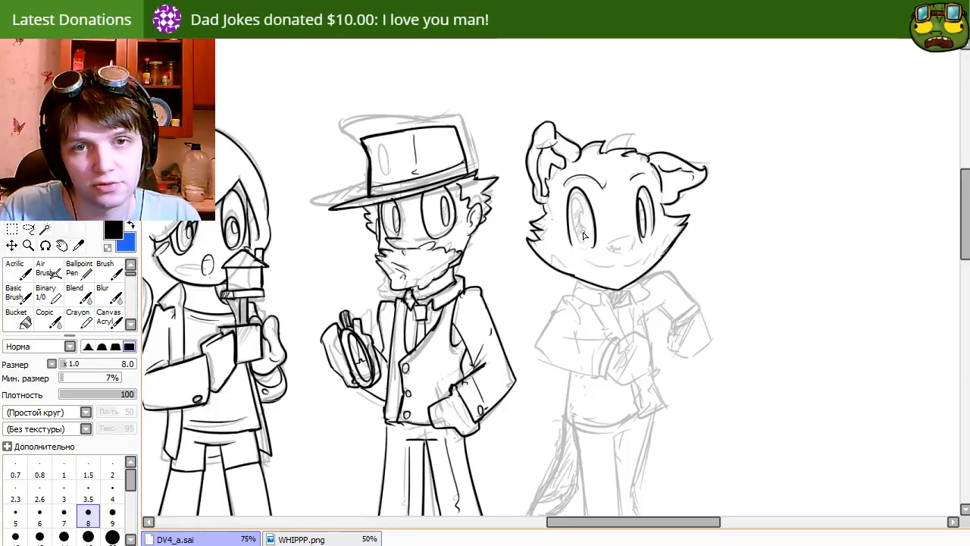
pyautogui.moveTo(578, 203); pyautogui.dragTo(581, 239)
pyautogui.hotkey('ctrl', 'z')
pyautogui.moveTo(579, 199); pyautogui.dragTo(583, 241)
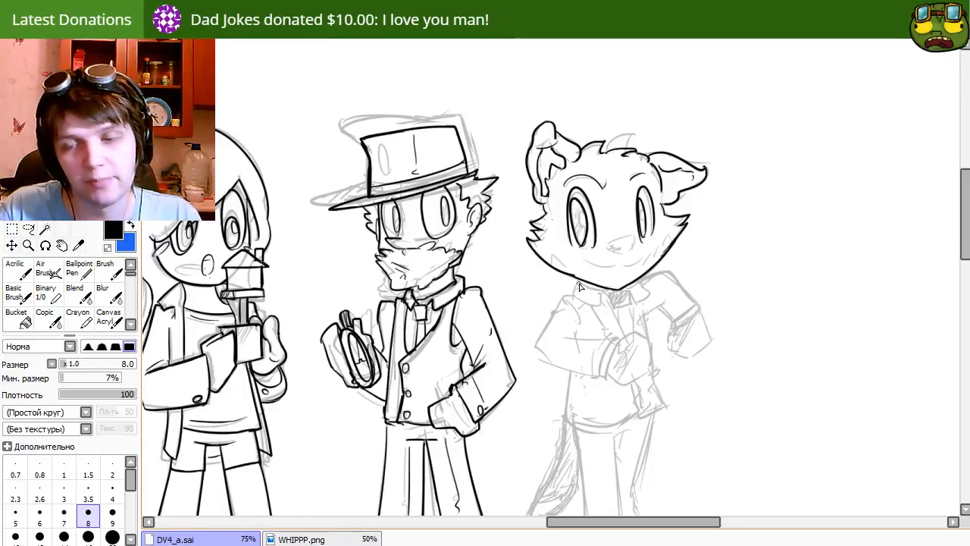
# Erase the pupil of the eye below the upright ear with the eraser at size 33 and re-ink it as a narrow oval.
pyautogui.press('e')
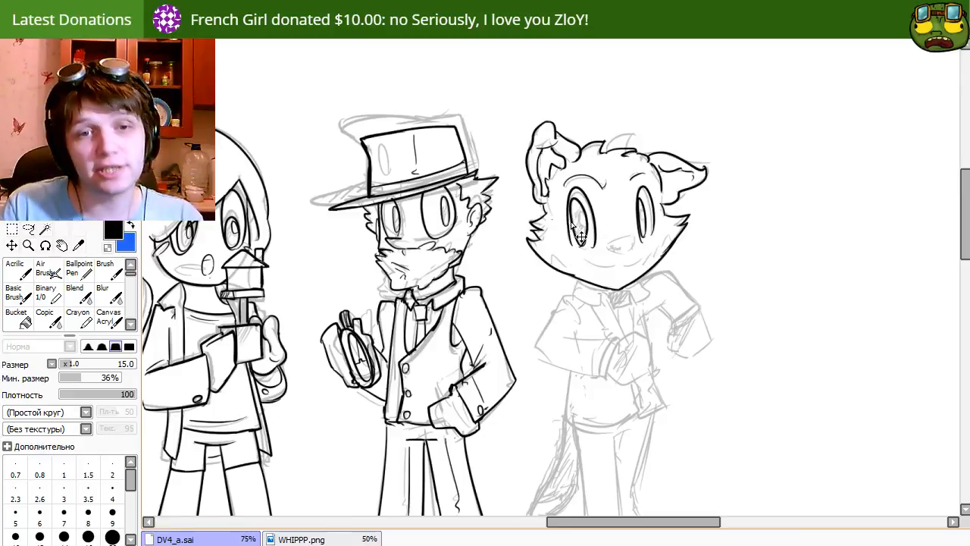
pyautogui.moveTo(579, 227); pyautogui.dragTo(578, 222)
pyautogui.moveTo(579, 219); pyautogui.dragTo(581, 243)
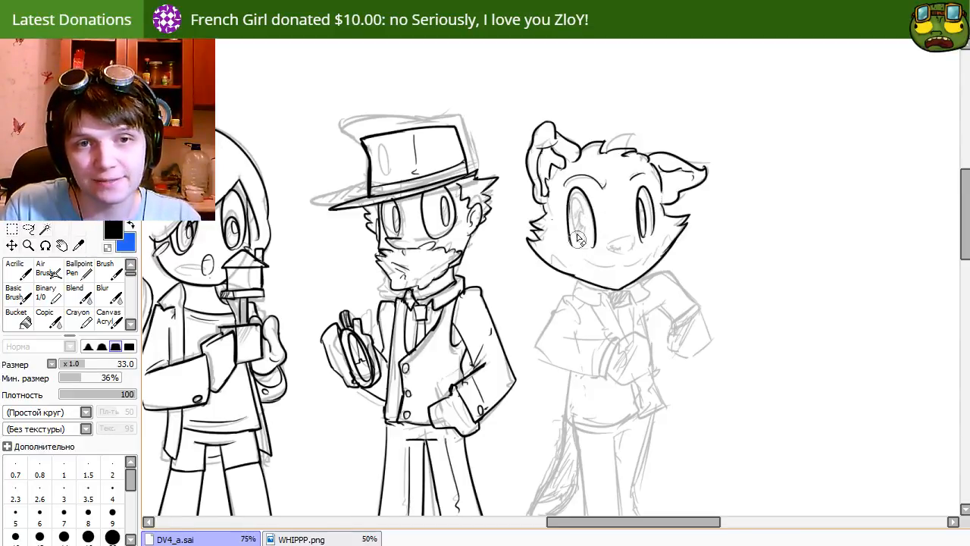
pyautogui.press('n')
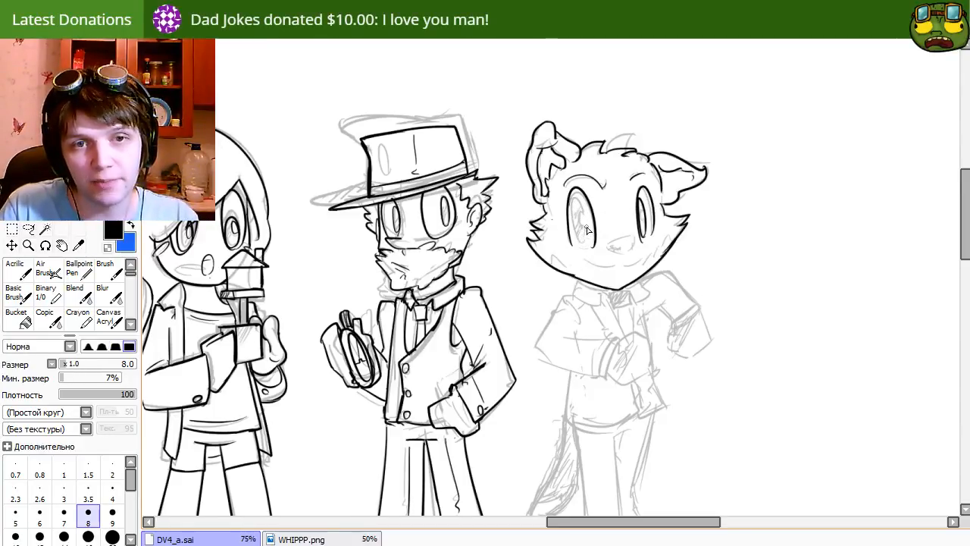
pyautogui.moveTo(579, 203); pyautogui.dragTo(587, 245)
pyautogui.hotkey('ctrl', 'z')
pyautogui.hotkey('ctrl', 'z')
pyautogui.moveTo(574, 198); pyautogui.dragTo(578, 236)
pyautogui.hotkey('ctrl', 'z')
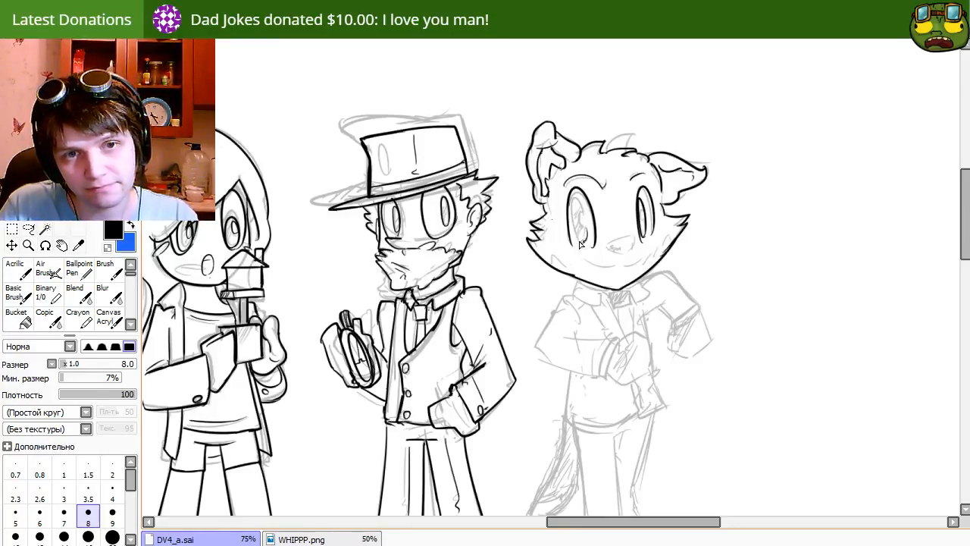
pyautogui.moveTo(579, 200); pyautogui.dragTo(585, 242)
pyautogui.press('e')
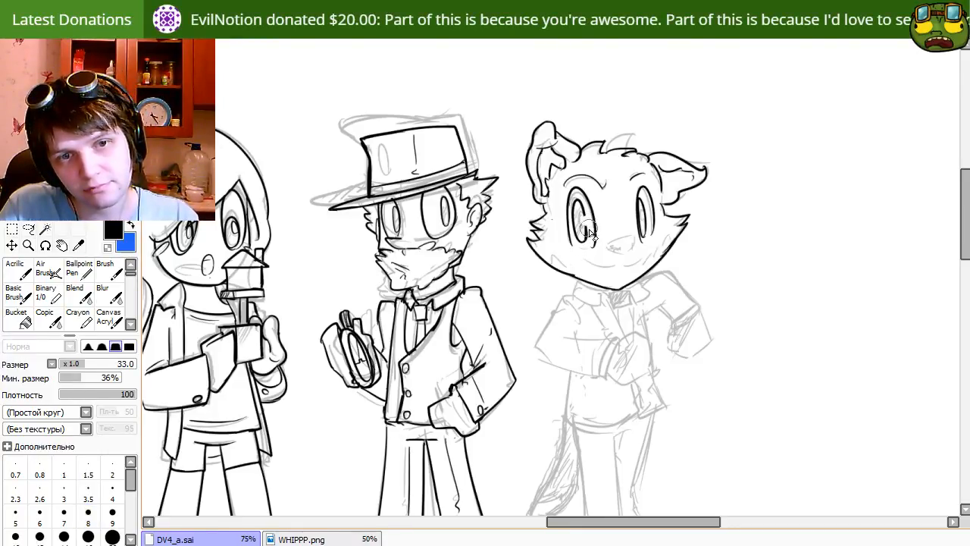
pyautogui.press('e')
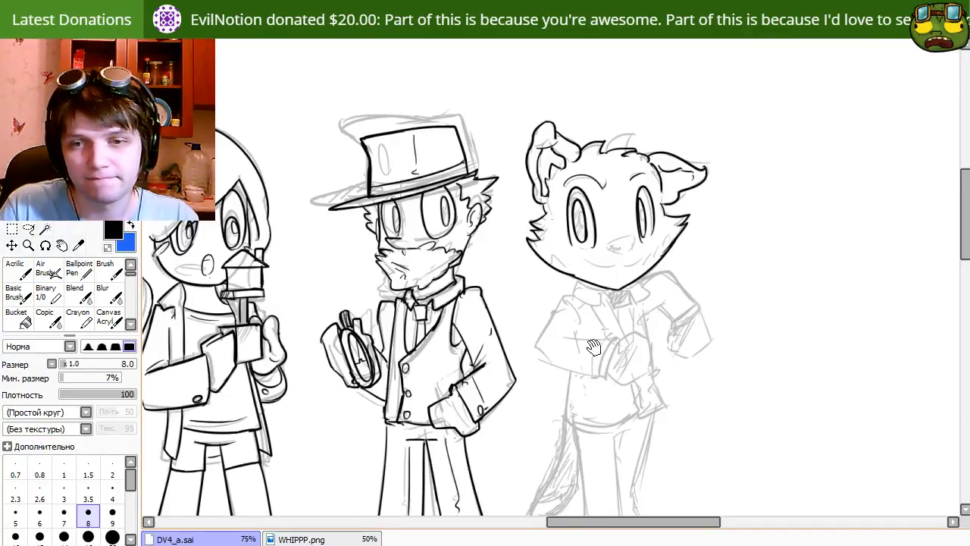
# Ink the outline of the animal's nose over the sketch, undoing strokes and erasures that do not fit.
pyautogui.moveTo(594, 347); pyautogui.dragTo(597, 348)
pyautogui.moveTo(609, 249)
pyautogui.mouseDown()
pyautogui.moveTo(634, 235)
pyautogui.moveTo(621, 253)
pyautogui.mouseUp()
pyautogui.hotkey('ctrl', 'z')
pyautogui.press('e')
pyautogui.press('n')
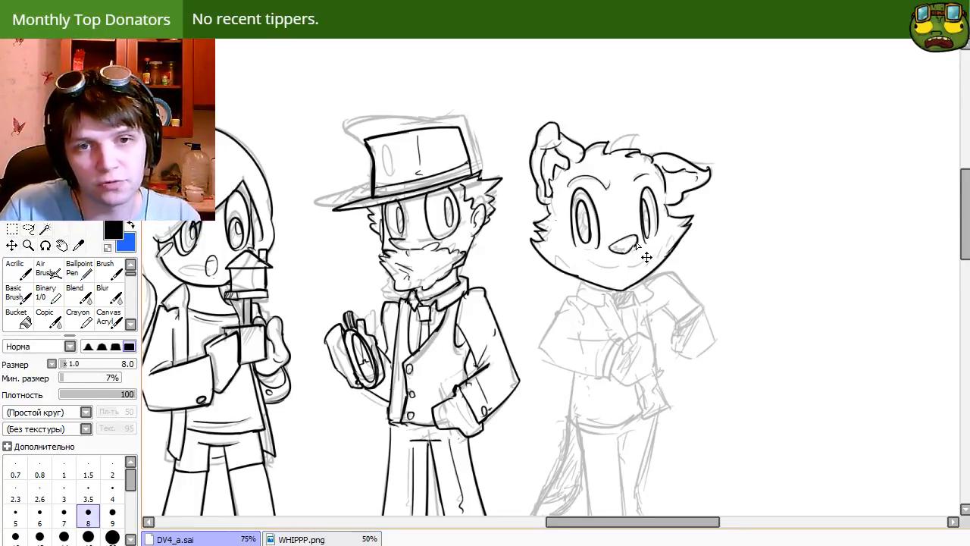
pyautogui.press('e')
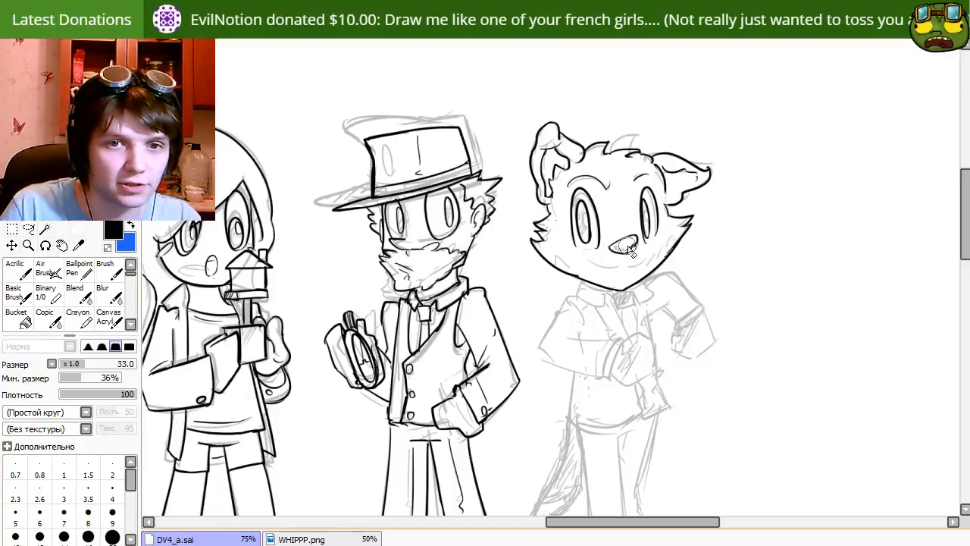
pyautogui.moveTo(635, 238)
pyautogui.mouseDown()
pyautogui.moveTo(621, 264)
pyautogui.moveTo(656, 257)
pyautogui.mouseUp()
pyautogui.press('n')
pyautogui.hotkey('ctrl', 'z')
pyautogui.hotkey('ctrl', 'z')
pyautogui.hotkey('ctrl', 'z')
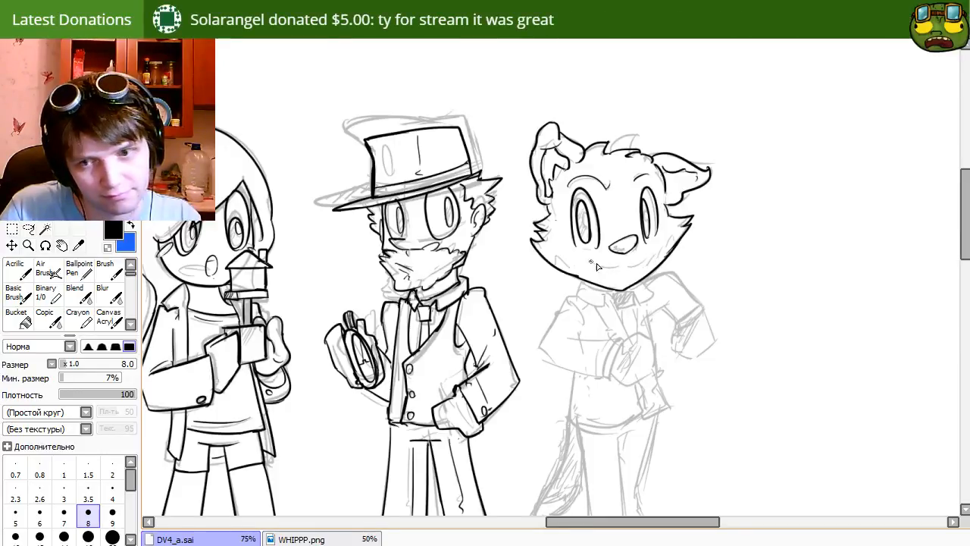
# Ink the animal's smiling mouth with a gap under the nose and erase the stray dot on the blank canvas beside the character.
pyautogui.moveTo(589, 261); pyautogui.dragTo(651, 252)
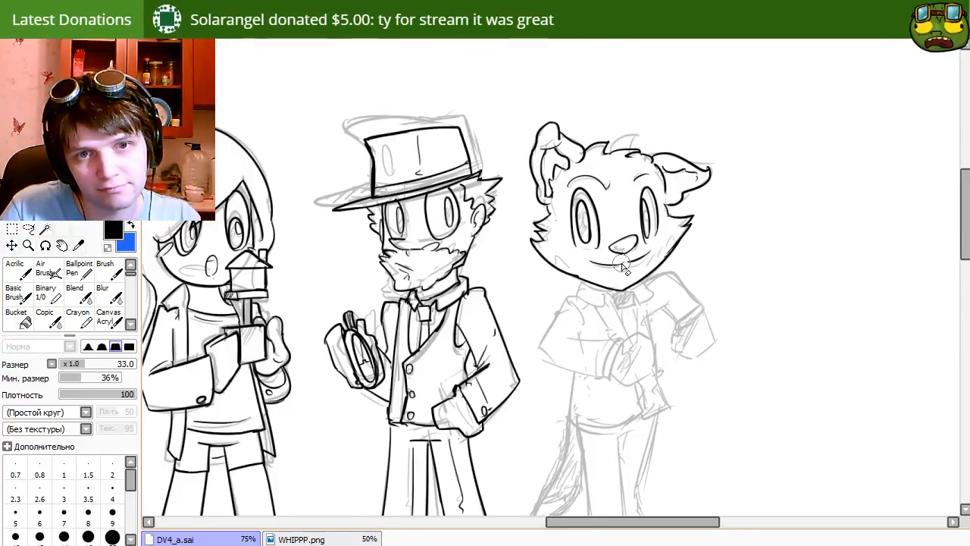
pyautogui.moveTo(636, 339); pyautogui.dragTo(569, 319)
pyautogui.moveTo(527, 350)
pyautogui.mouseDown()
pyautogui.moveTo(548, 336)
pyautogui.moveTo(534, 350)
pyautogui.mouseUp()
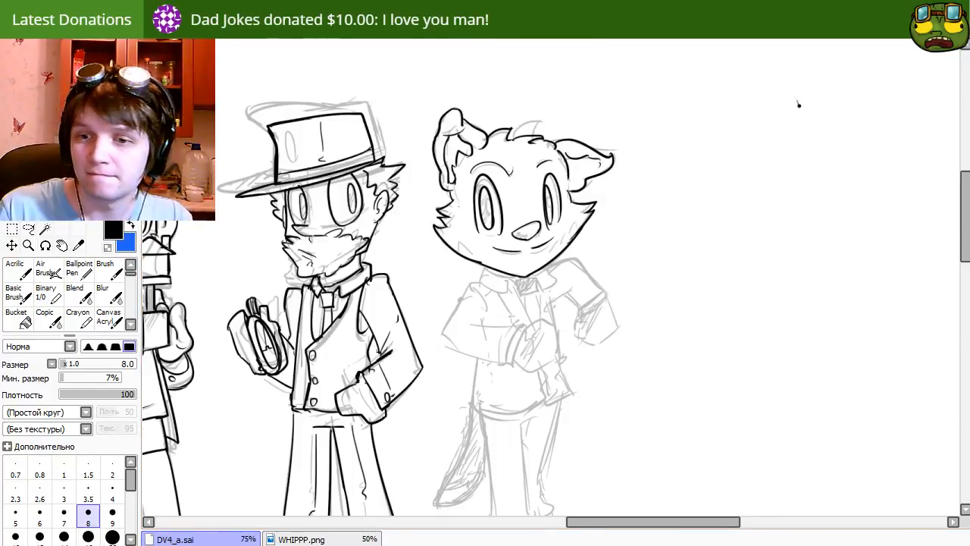
pyautogui.press('e')
pyautogui.moveTo(799, 105); pyautogui.dragTo(796, 116)
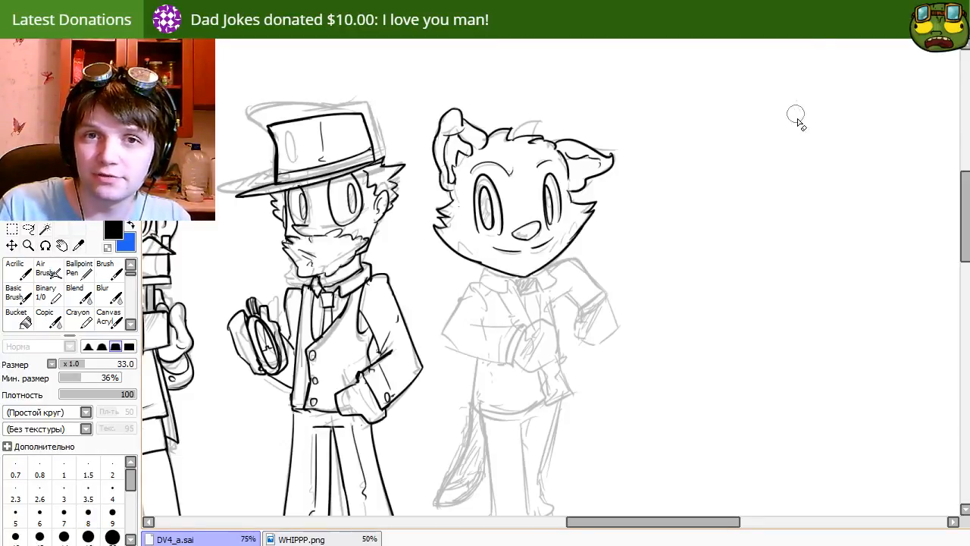
pyautogui.press('n')
# Redraw the animal's pointed chin as a rounded curve and clean up where it joins the jawline.
pyautogui.moveTo(606, 218); pyautogui.dragTo(644, 218)
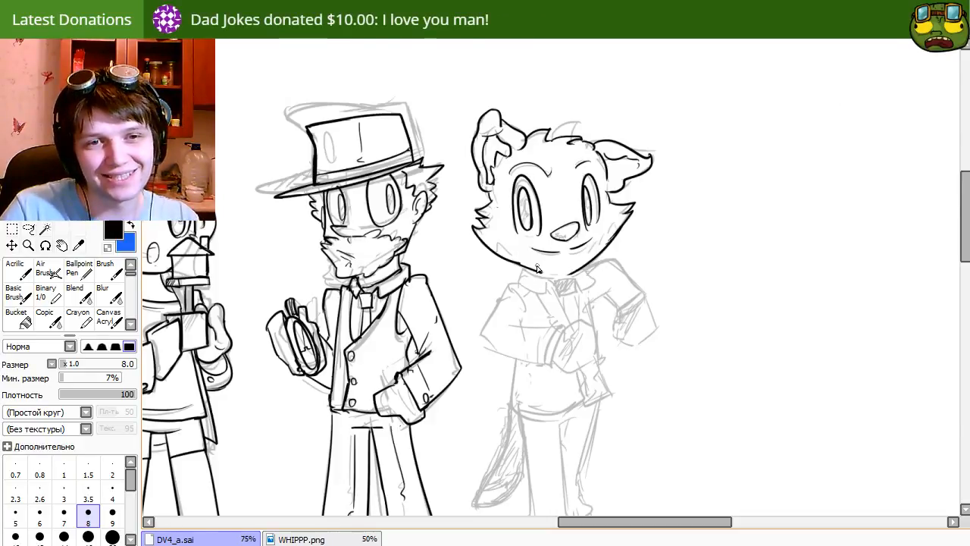
pyautogui.moveTo(534, 276); pyautogui.dragTo(576, 269)
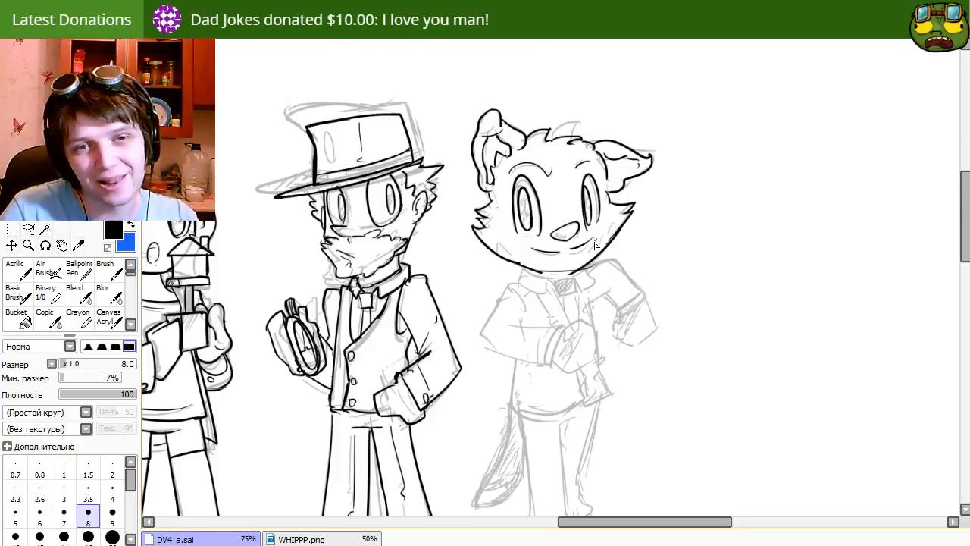
pyautogui.press('e')
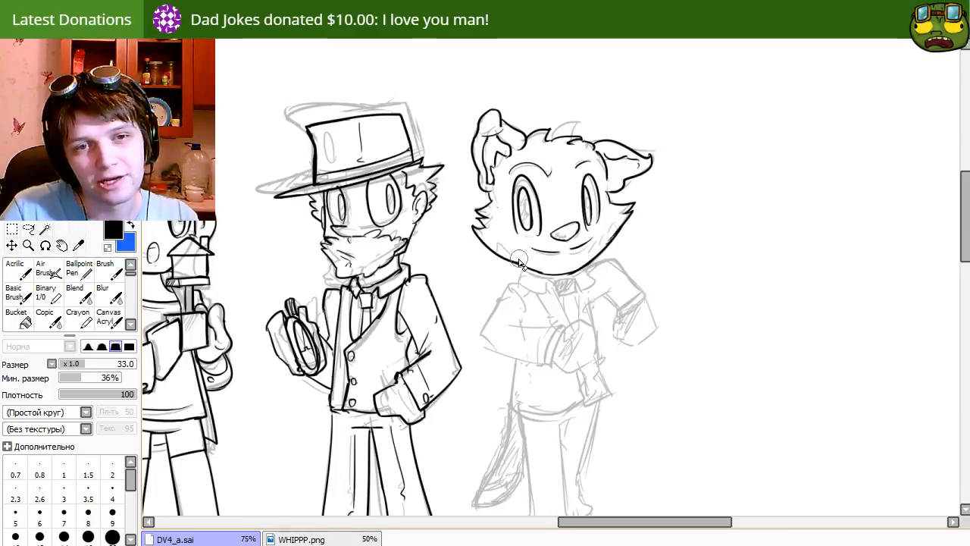
pyautogui.press('n')
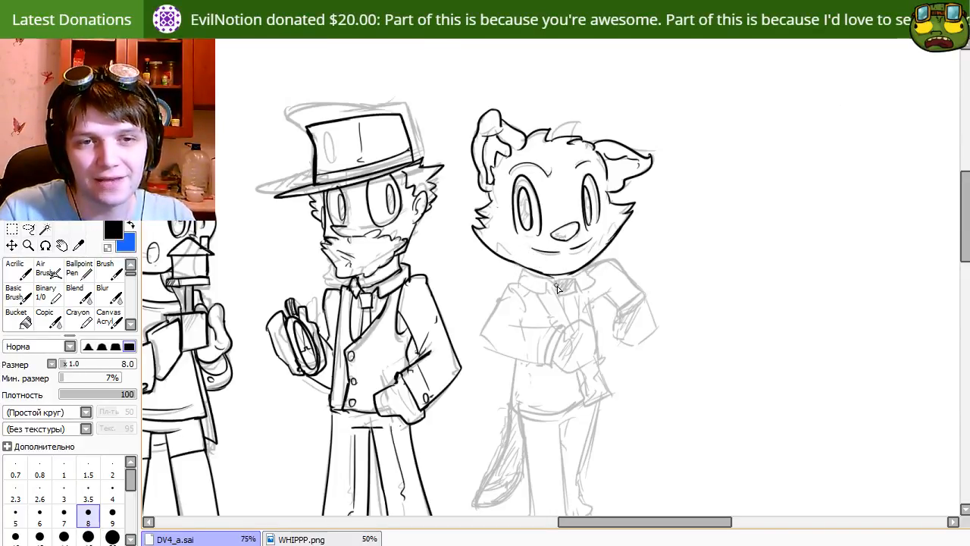
pyautogui.press('e')
pyautogui.press('n')
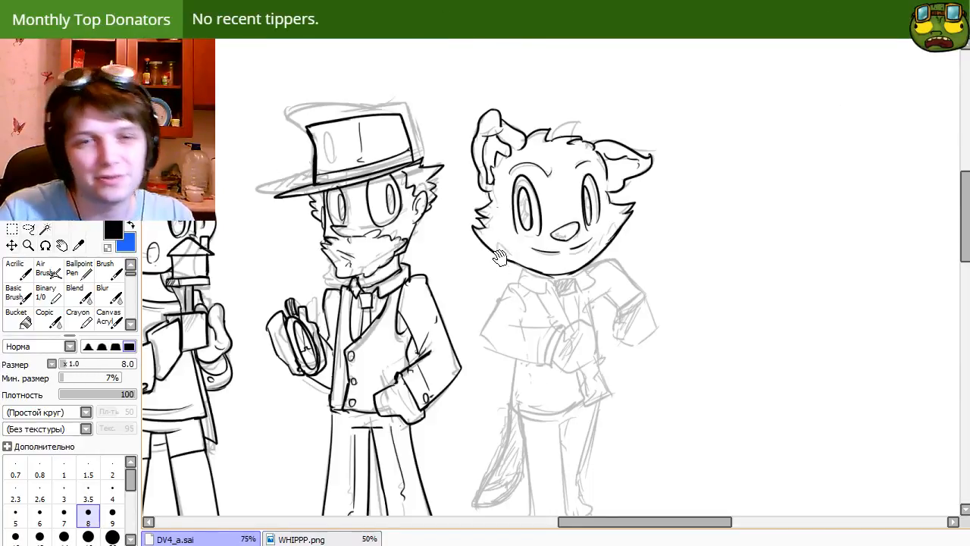
pyautogui.press('e')
pyautogui.press('n')
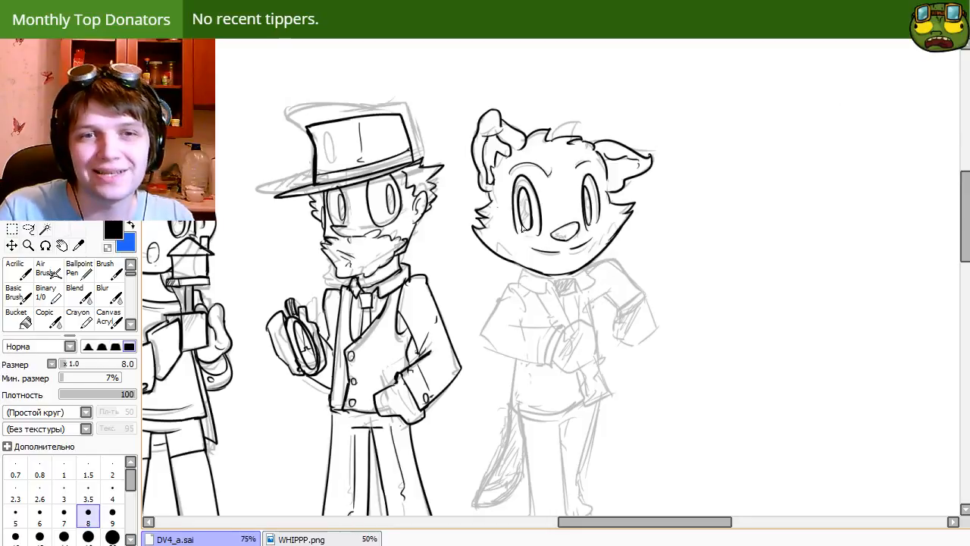
# Ink both shirt collar flaps under the animal's chin and the tie knot between them.
pyautogui.moveTo(563, 230); pyautogui.dragTo(584, 220)
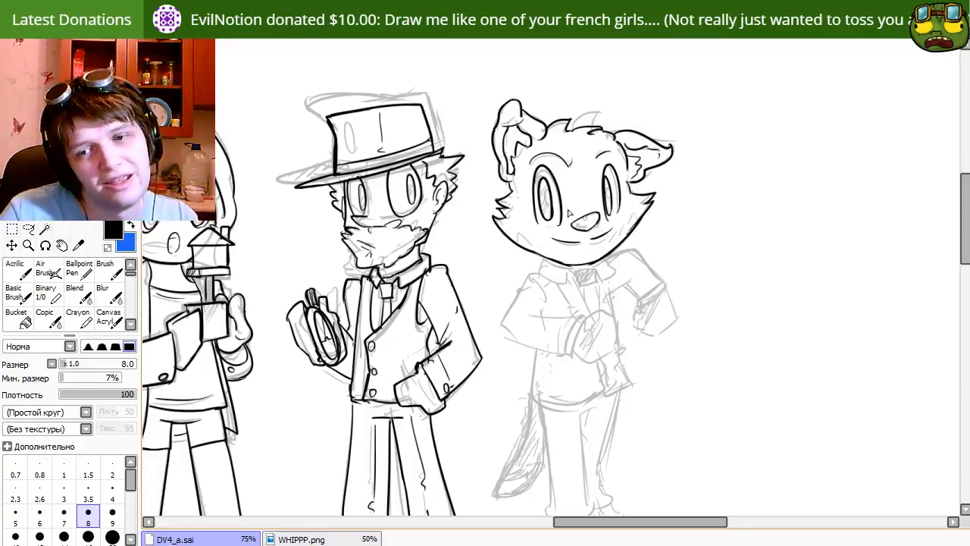
pyautogui.moveTo(708, 412); pyautogui.dragTo(629, 358)
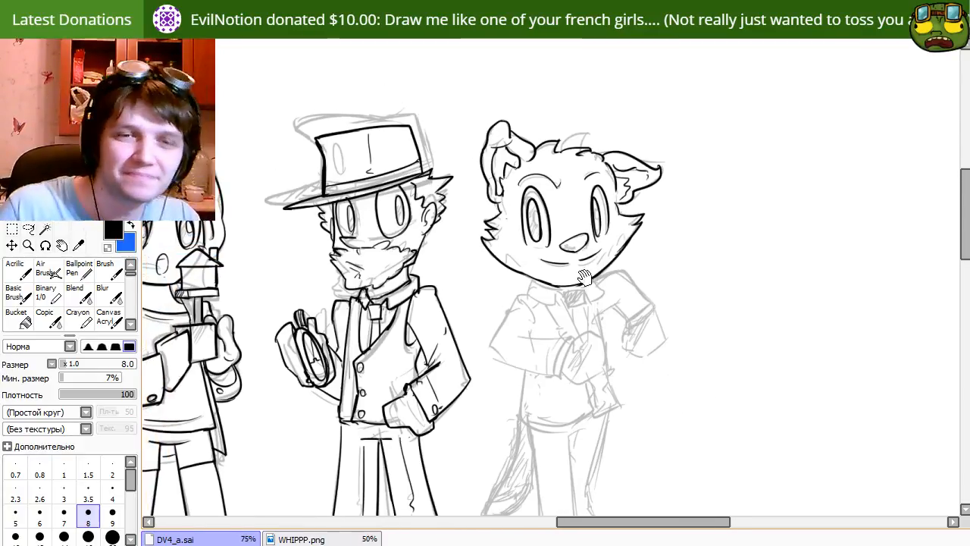
pyautogui.moveTo(535, 285)
pyautogui.mouseDown()
pyautogui.moveTo(535, 299)
pyautogui.moveTo(557, 287)
pyautogui.moveTo(570, 304)
pyautogui.moveTo(566, 292)
pyautogui.moveTo(587, 288)
pyautogui.moveTo(570, 307)
pyautogui.mouseUp()
pyautogui.hotkey('ctrl', 'z')
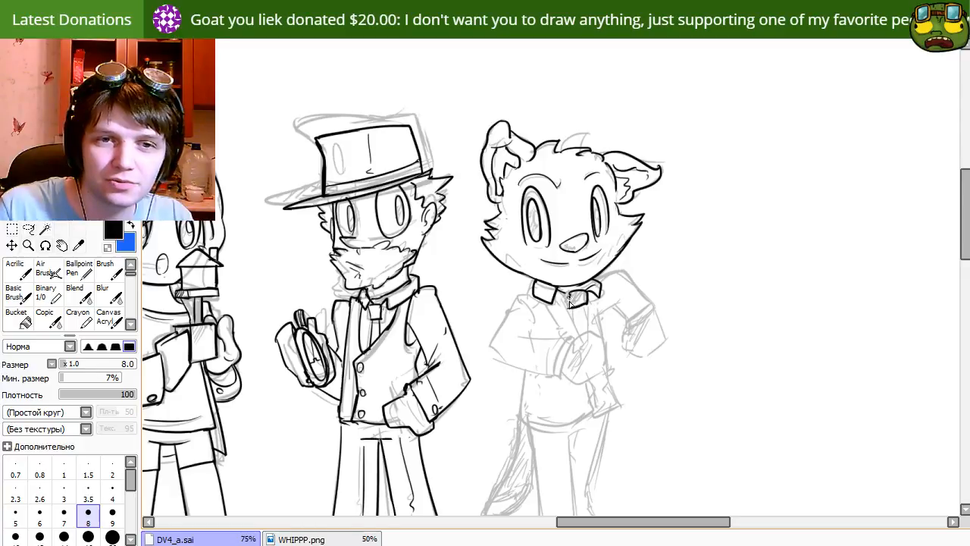
pyautogui.press('e')
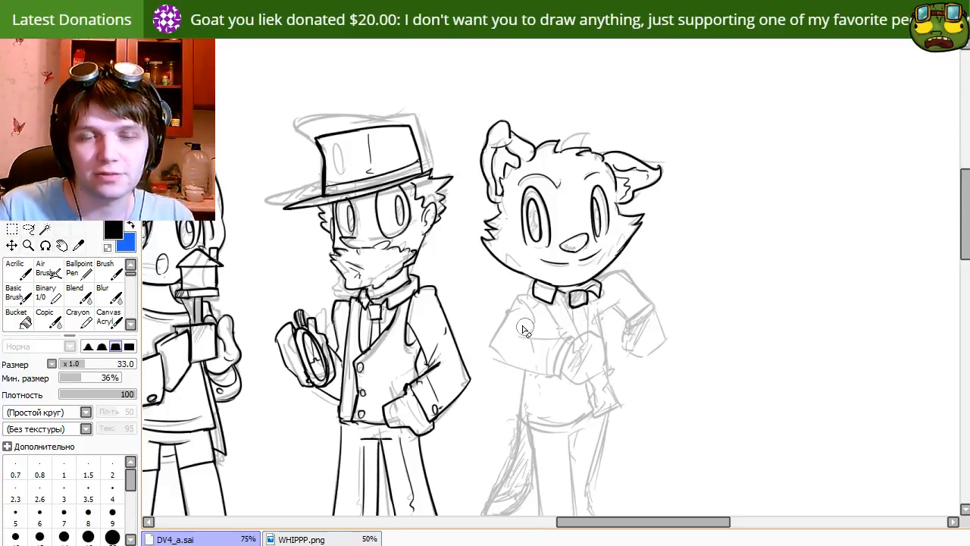
pyautogui.press('e')
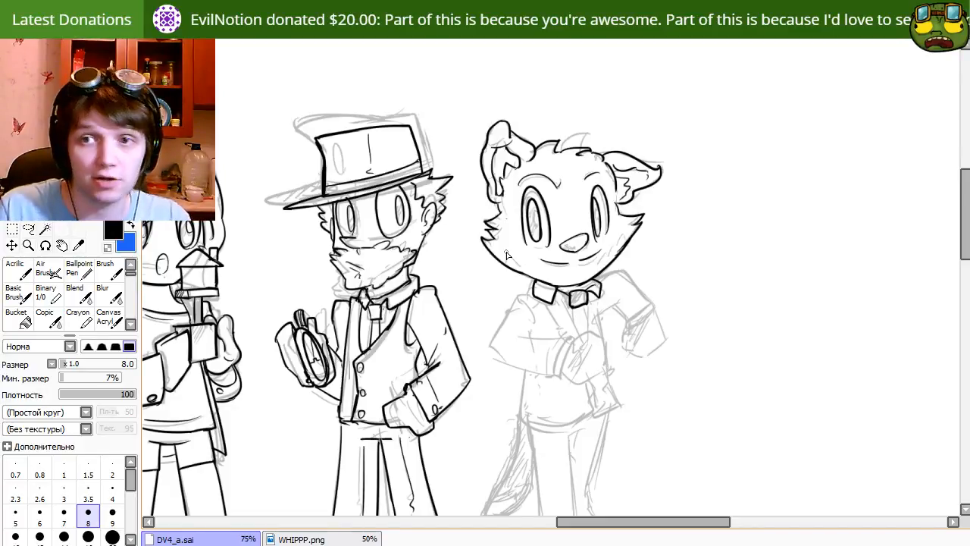
# Ink the tapering tie hanging below the knot and erase its lower end where the hand overlaps it.
pyautogui.moveTo(533, 333); pyautogui.dragTo(564, 348)
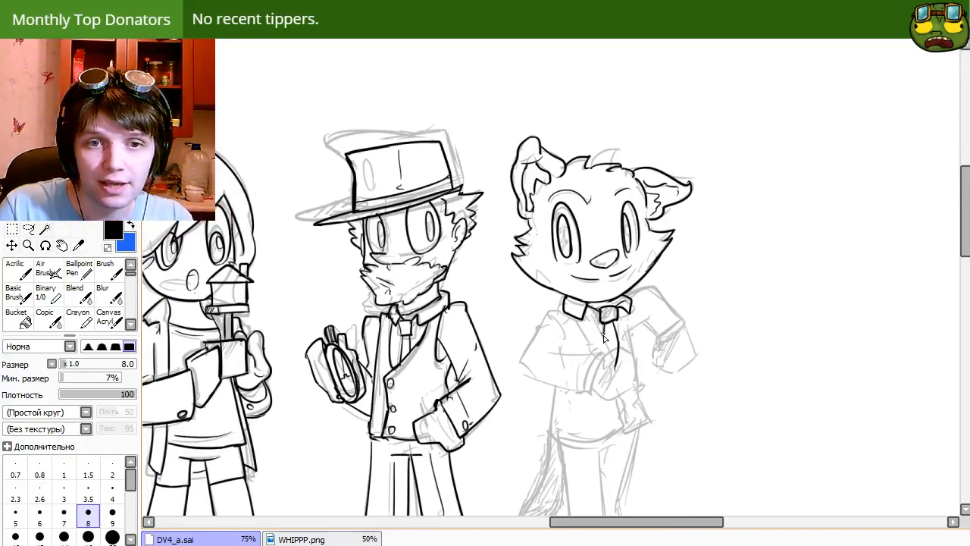
pyautogui.moveTo(604, 333); pyautogui.dragTo(611, 373)
pyautogui.hotkey('ctrl', 'z')
pyautogui.moveTo(603, 325); pyautogui.dragTo(617, 366)
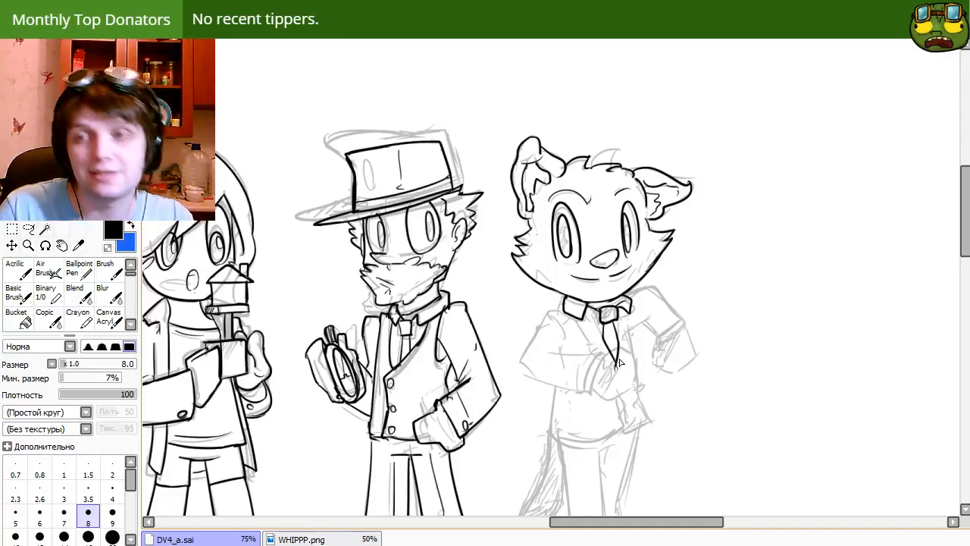
pyautogui.press('e')
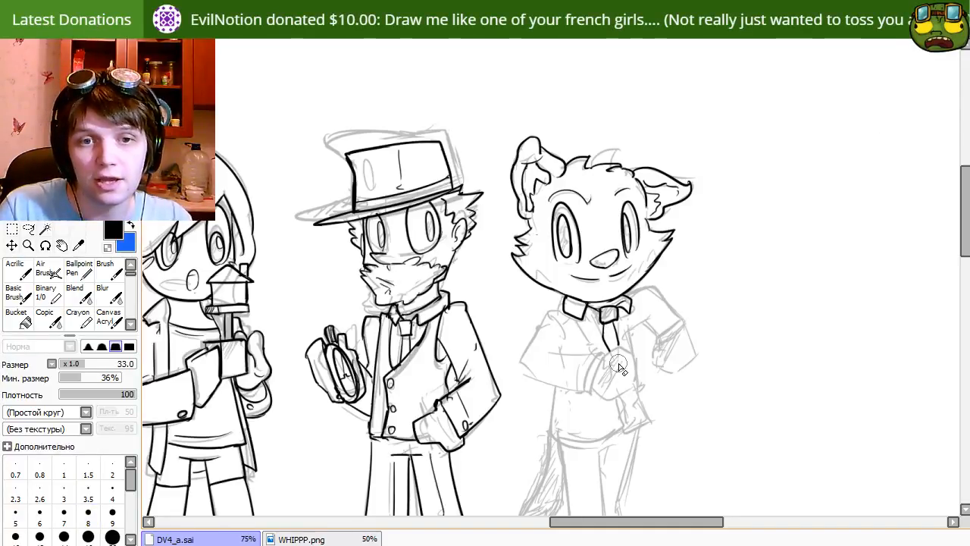
pyautogui.press('n')
# Ink the shoulder and upper sleeve of the bent arm below the folded ear, trimming the overshooting lines at the elbow and underarm.
pyautogui.moveTo(630, 296)
pyautogui.mouseDown()
pyautogui.moveTo(684, 318)
pyautogui.moveTo(696, 335)
pyautogui.moveTo(651, 348)
pyautogui.mouseUp()
pyautogui.hotkey('ctrl', 'z')
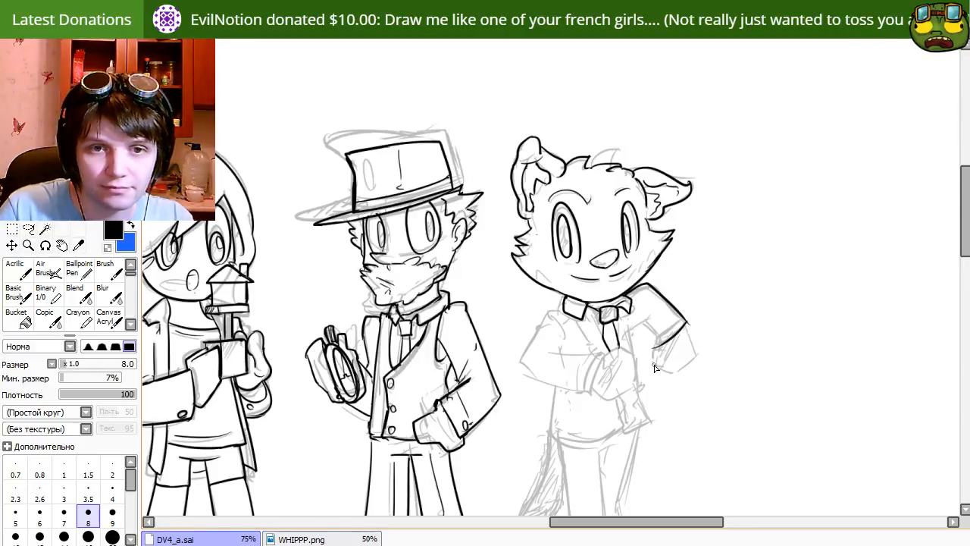
pyautogui.press('e')
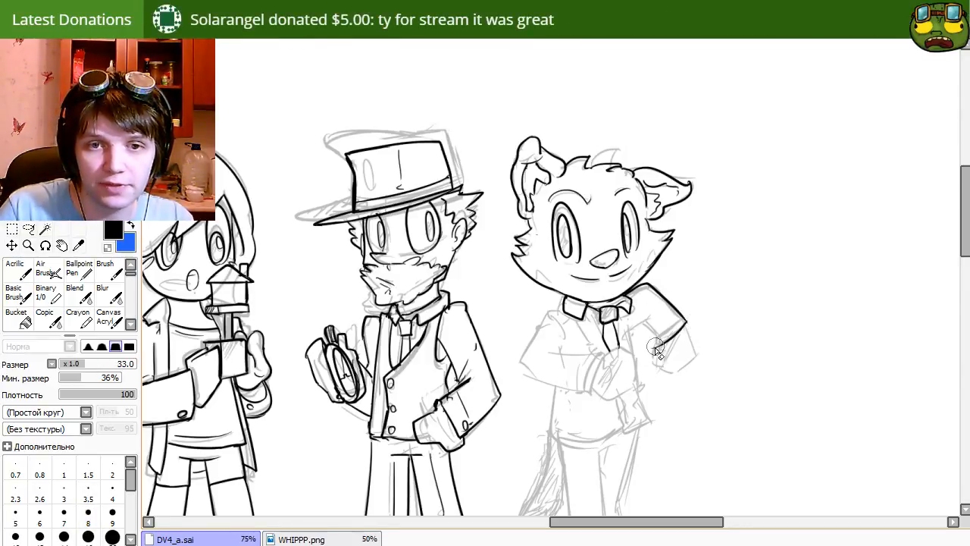
pyautogui.press('n')
pyautogui.press('e')
pyautogui.moveTo(651, 349)
pyautogui.mouseDown()
pyautogui.moveTo(638, 324)
pyautogui.moveTo(659, 343)
pyautogui.mouseUp()
pyautogui.press('n')
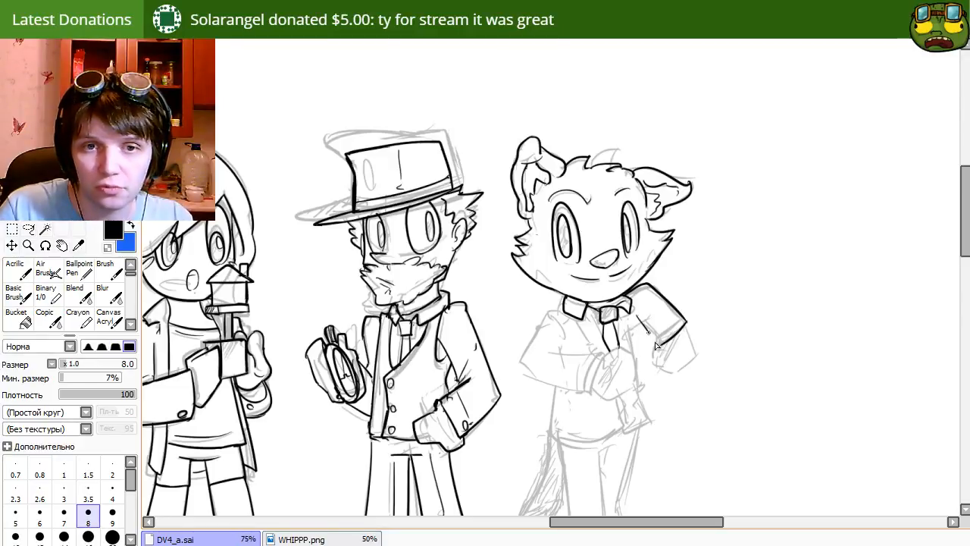
pyautogui.press('e')
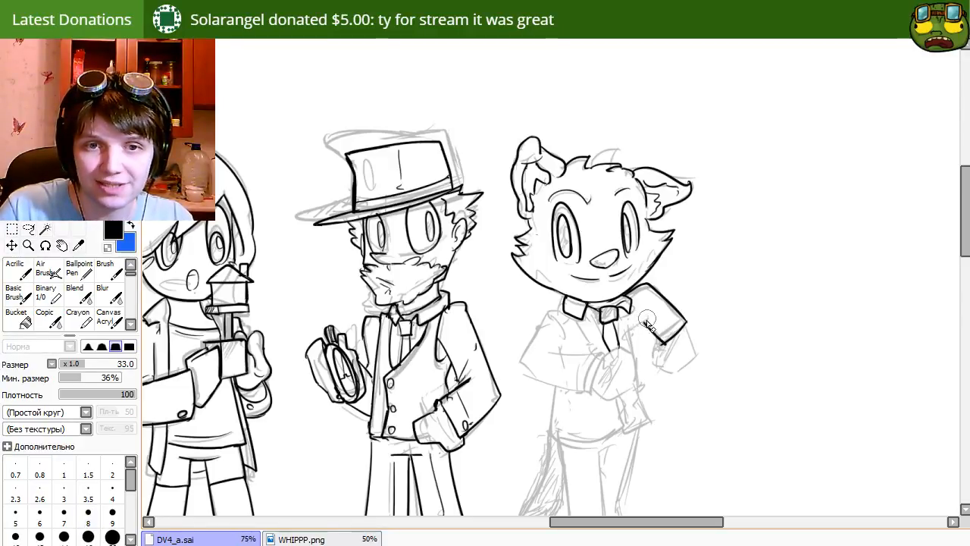
pyautogui.press('n')
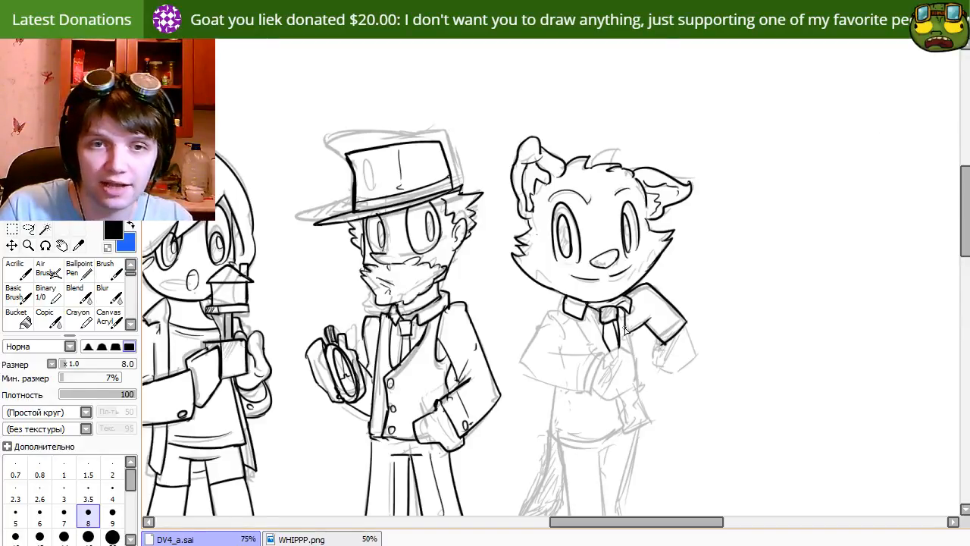
# Erase the overshooting lines at the lower end of the tie where the hand sketch overlaps it.
pyautogui.press('e')
pyautogui.moveTo(622, 360); pyautogui.dragTo(622, 351)
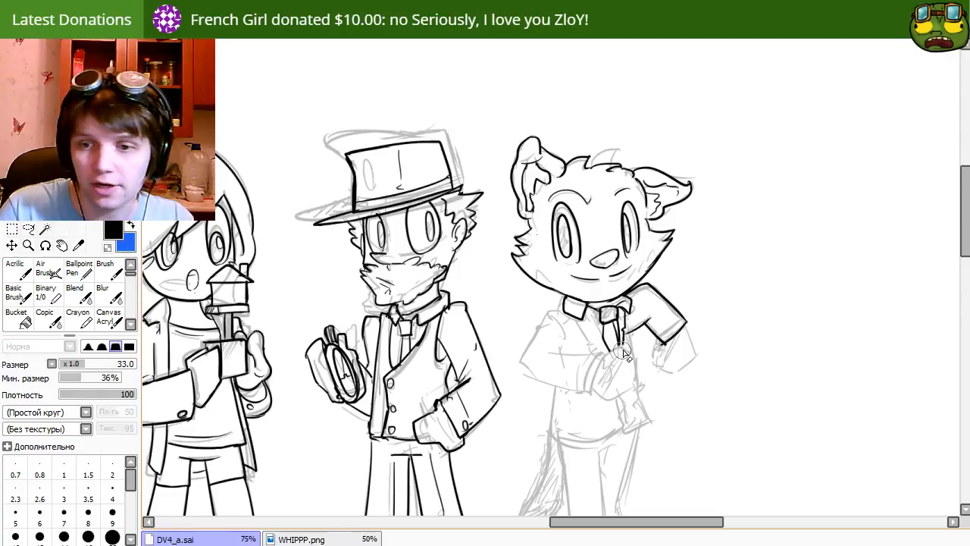
pyautogui.press('n')
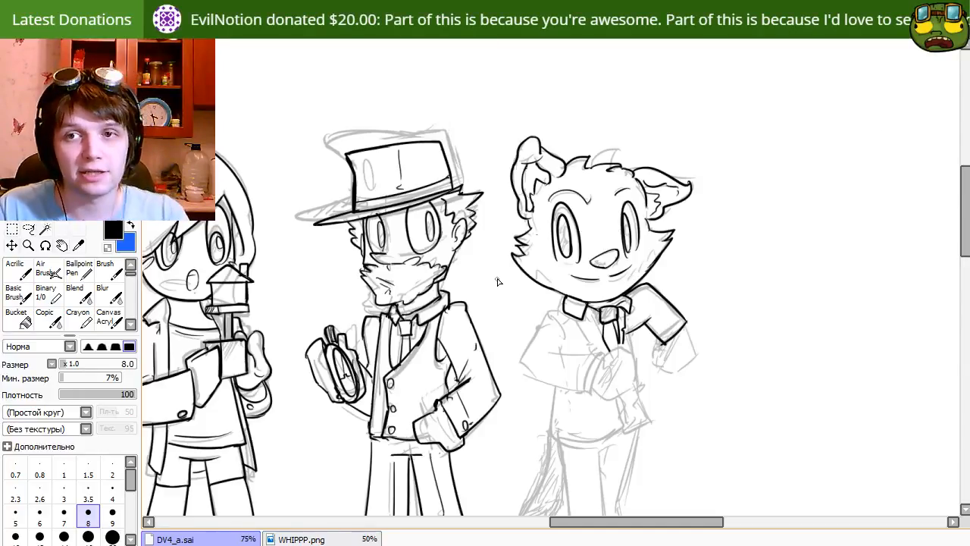
pyautogui.moveTo(610, 432)
pyautogui.mouseDown()
pyautogui.moveTo(639, 423)
pyautogui.moveTo(621, 433)
pyautogui.mouseUp()
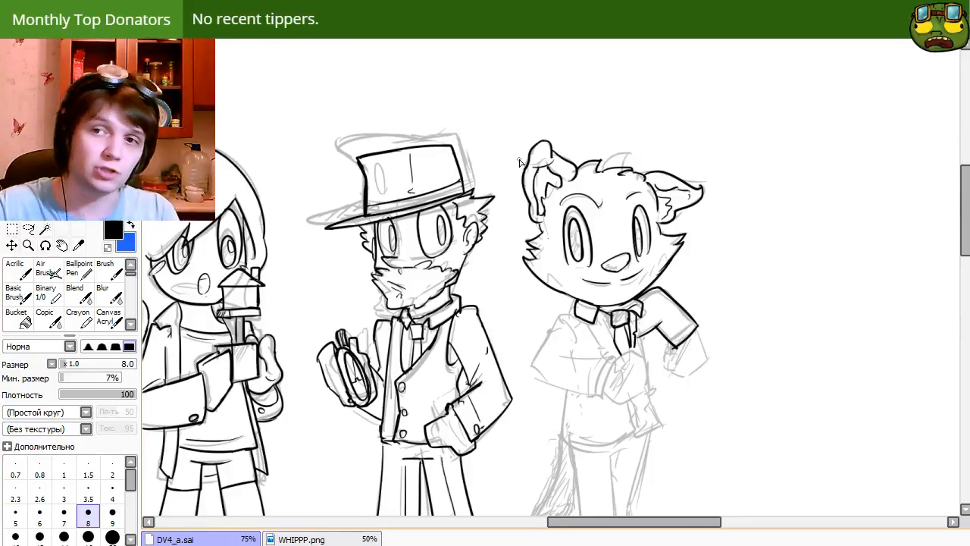
pyautogui.moveTo(613, 456)
pyautogui.mouseDown()
pyautogui.moveTo(581, 427)
pyautogui.moveTo(623, 454)
pyautogui.mouseUp()
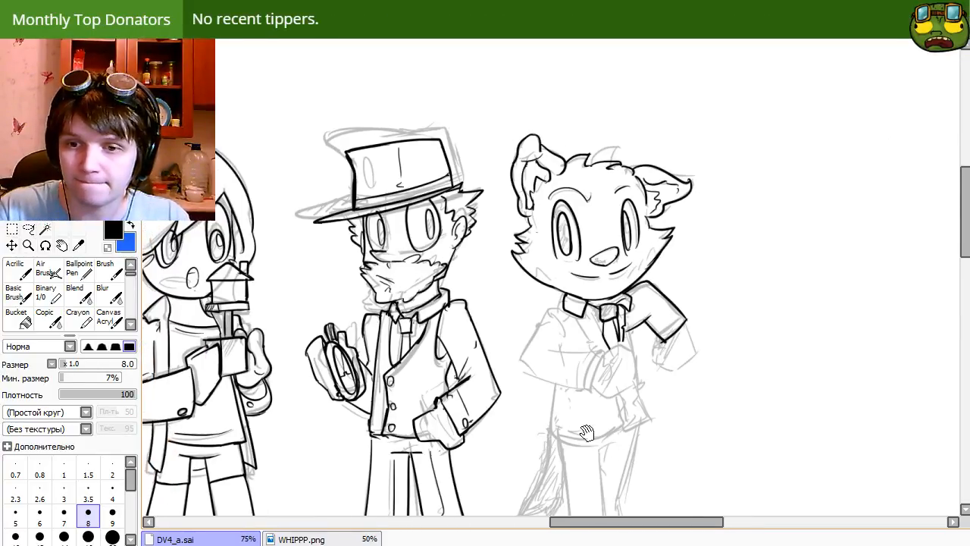
pyautogui.moveTo(554, 416); pyautogui.dragTo(593, 430)
pyautogui.moveTo(650, 436); pyautogui.dragTo(604, 432)
pyautogui.moveTo(497, 344); pyautogui.dragTo(551, 338)
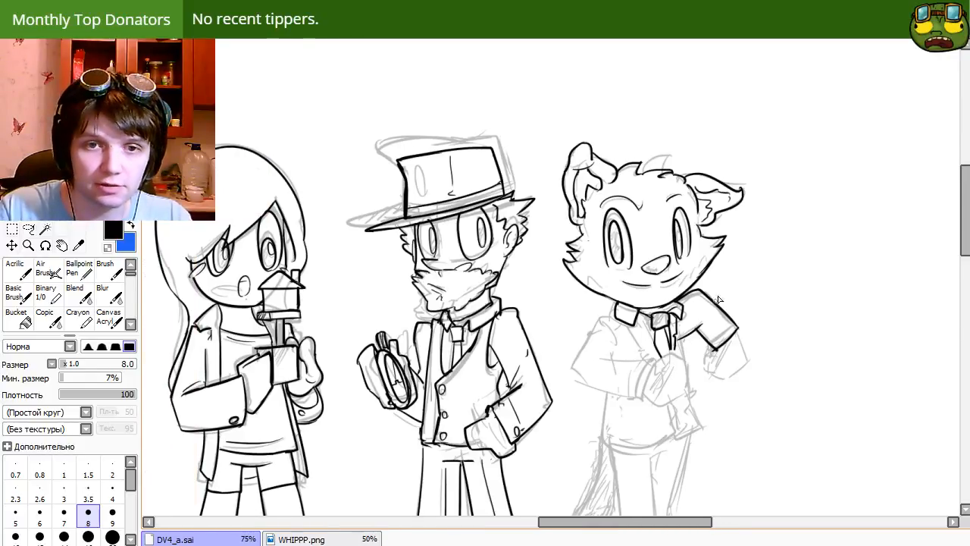
pyautogui.moveTo(732, 404); pyautogui.dragTo(716, 390)
# Ink the jacket's side edge from the tie down to the pointed hem corner and trim the line ends there.
pyautogui.moveTo(664, 325); pyautogui.dragTo(678, 412)
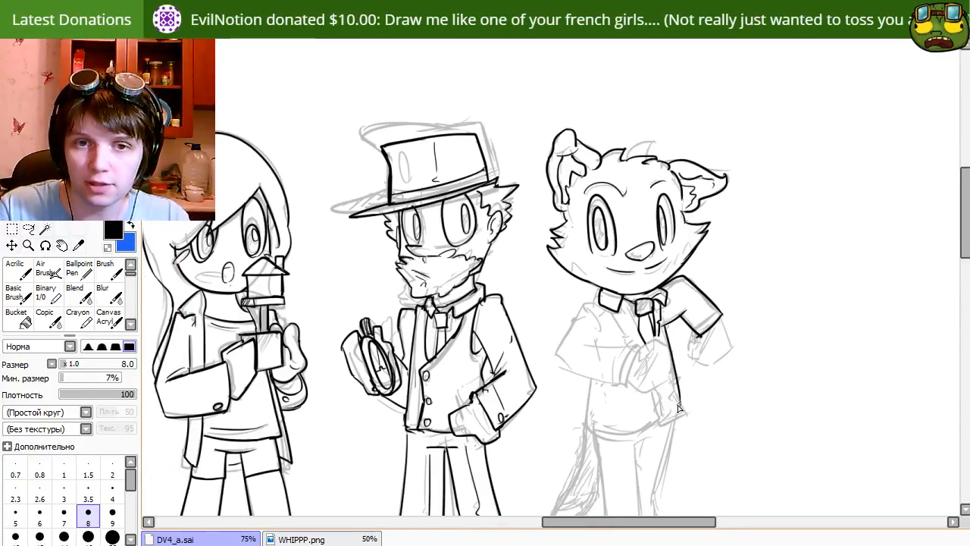
pyautogui.hotkey('ctrl', 'z')
pyautogui.moveTo(664, 324); pyautogui.dragTo(675, 401)
pyautogui.hotkey('ctrl', 'z')
pyautogui.moveTo(664, 326)
pyautogui.mouseDown()
pyautogui.moveTo(671, 405)
pyautogui.moveTo(686, 424)
pyautogui.mouseUp()
pyautogui.press('e')
pyautogui.press('n')
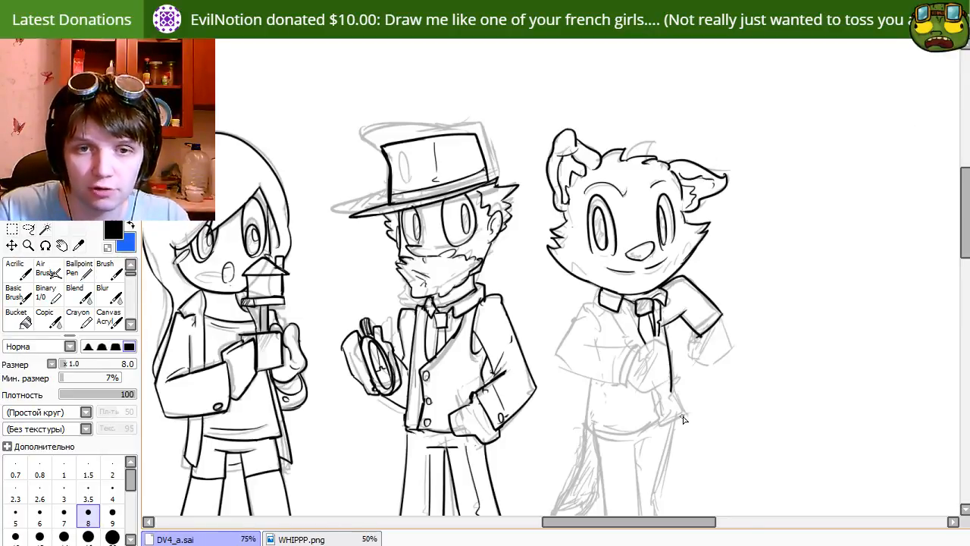
pyautogui.press('e')
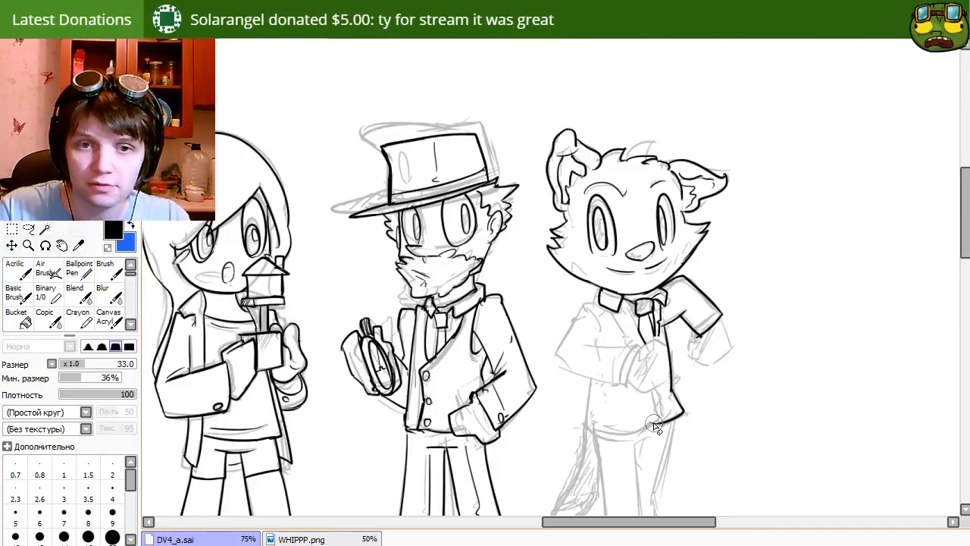
# Ink the jacket's opposite side, its curved hem and the front opening, with a small button beside the opening.
pyautogui.press('n')
pyautogui.moveTo(591, 383); pyautogui.dragTo(595, 430)
pyautogui.hotkey('ctrl', 'z')
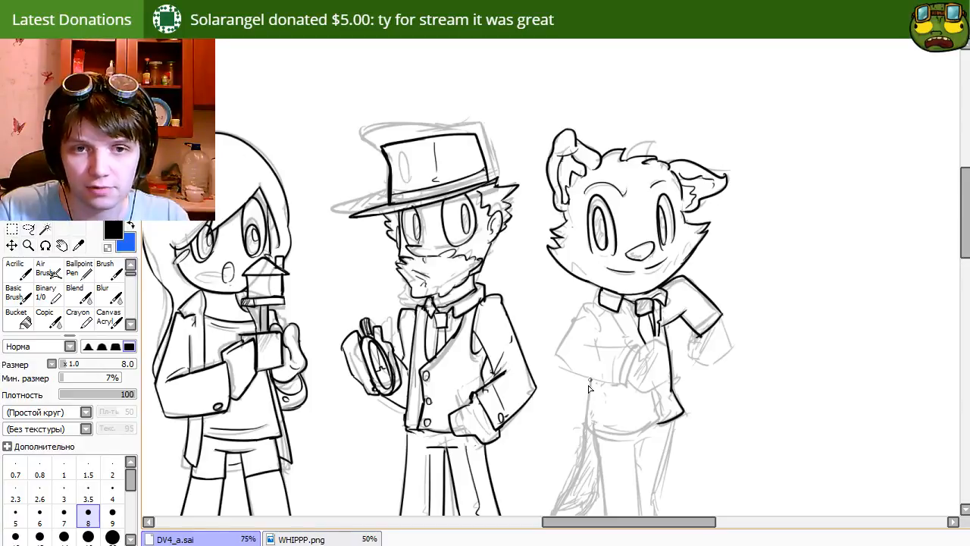
pyautogui.moveTo(590, 380)
pyautogui.mouseDown()
pyautogui.moveTo(591, 437)
pyautogui.moveTo(663, 437)
pyautogui.mouseUp()
pyautogui.hotkey('ctrl', 'z')
pyautogui.moveTo(591, 384)
pyautogui.mouseDown()
pyautogui.moveTo(591, 428)
pyautogui.moveTo(665, 424)
pyautogui.mouseUp()
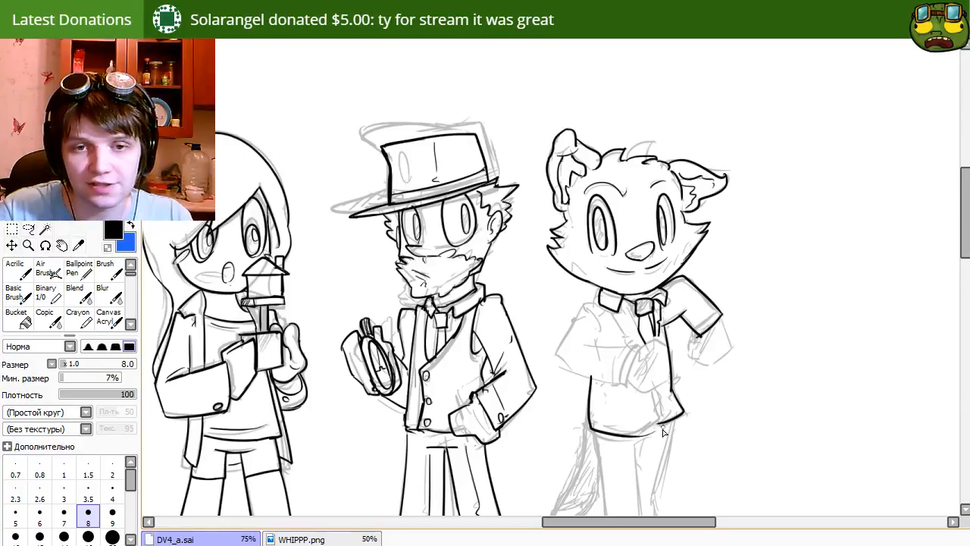
pyautogui.hotkey('ctrl', 'z')
pyautogui.moveTo(653, 391); pyautogui.dragTo(644, 434)
pyautogui.hotkey('ctrl', 'z')
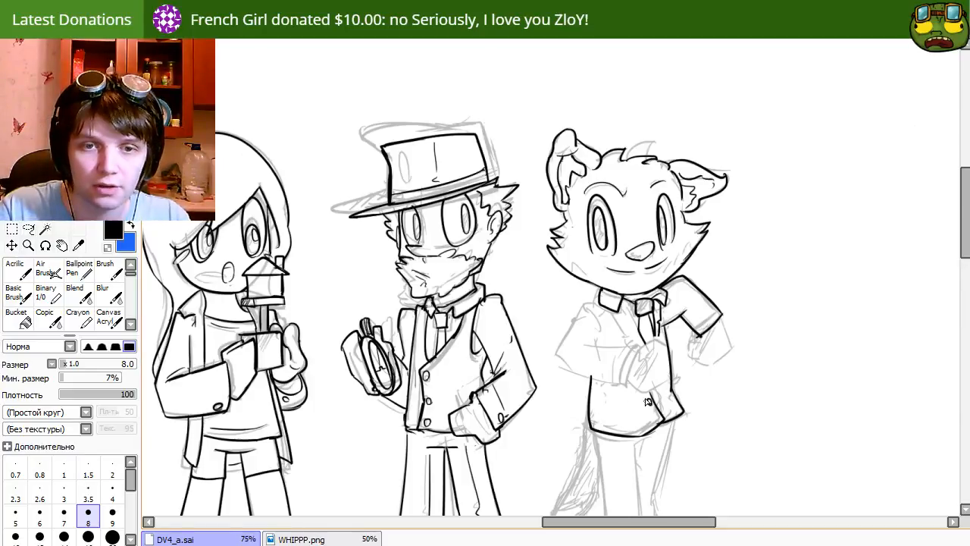
# Ink the forearm and curled hand below the bent arm's sleeve and clean up where they meet the sleeve edge.
pyautogui.moveTo(578, 364); pyautogui.dragTo(579, 395)
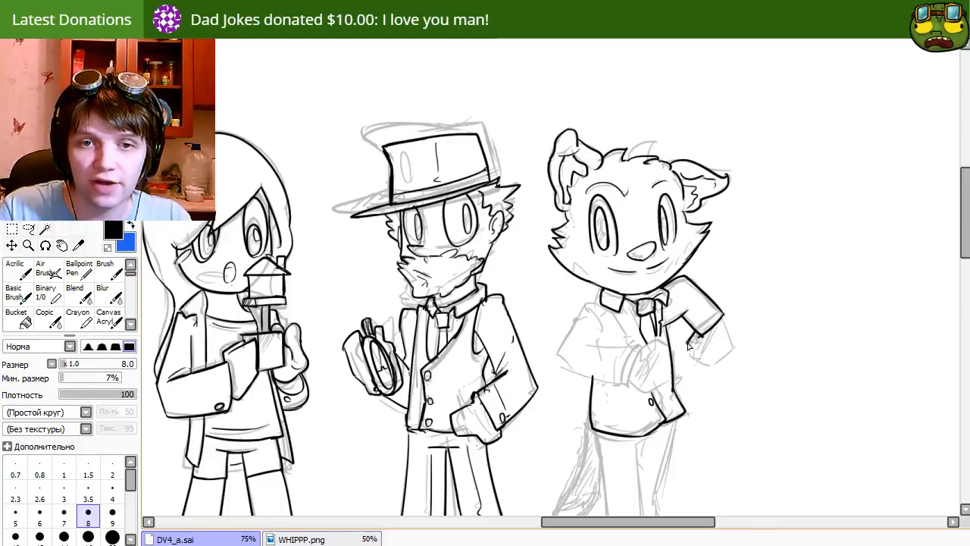
pyautogui.moveTo(696, 364); pyautogui.dragTo(722, 360)
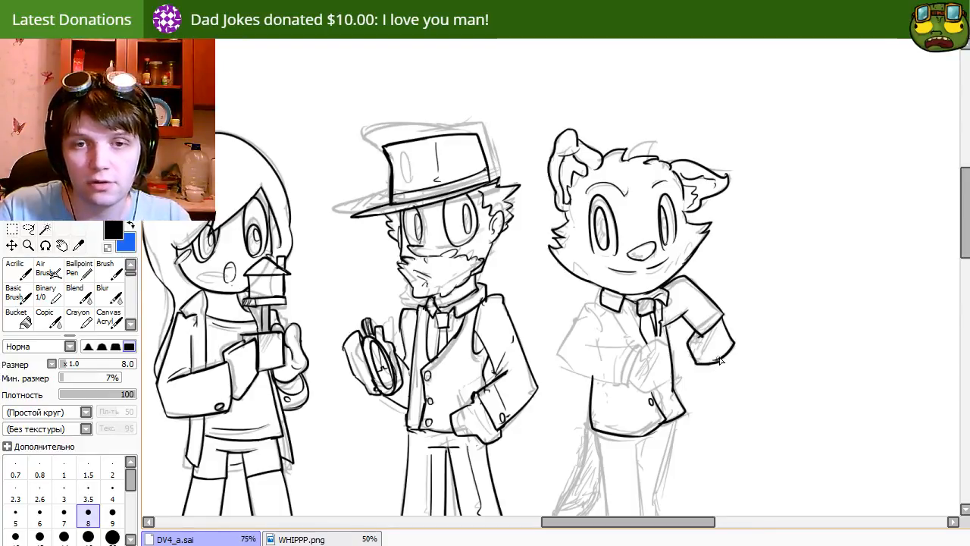
pyautogui.moveTo(724, 315)
pyautogui.mouseDown()
pyautogui.moveTo(729, 339)
pyautogui.moveTo(707, 369)
pyautogui.mouseUp()
pyautogui.hotkey('ctrl', 'z')
pyautogui.moveTo(722, 315); pyautogui.dragTo(716, 362)
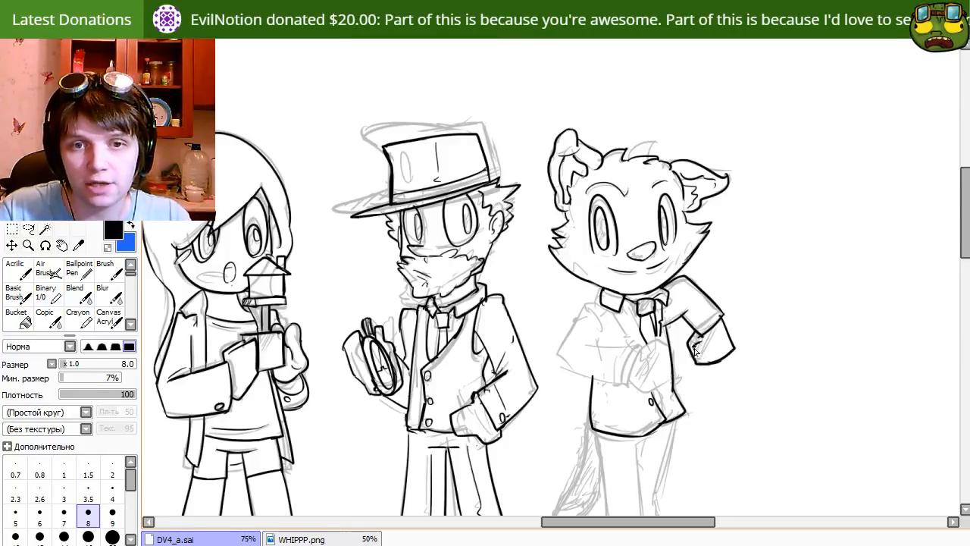
pyautogui.moveTo(694, 351); pyautogui.dragTo(717, 347)
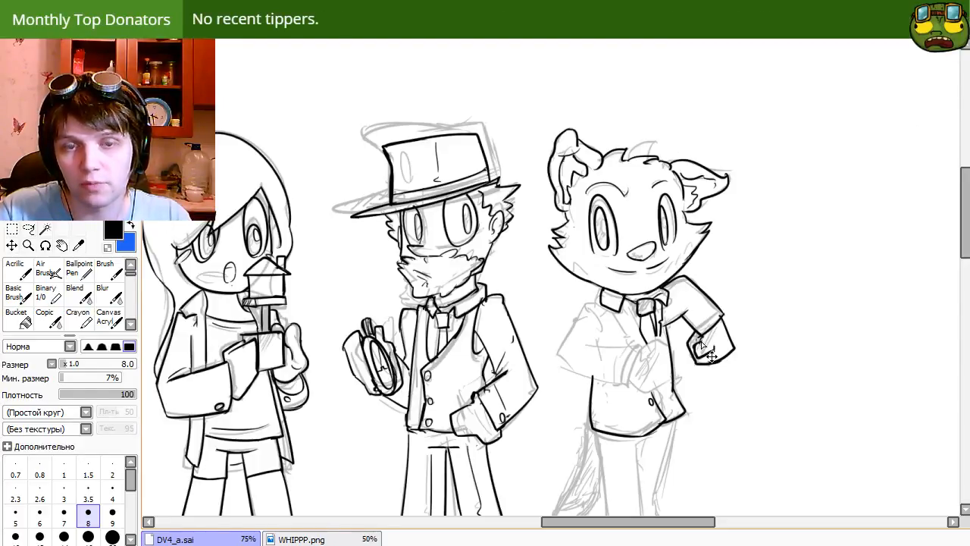
pyautogui.press('e')
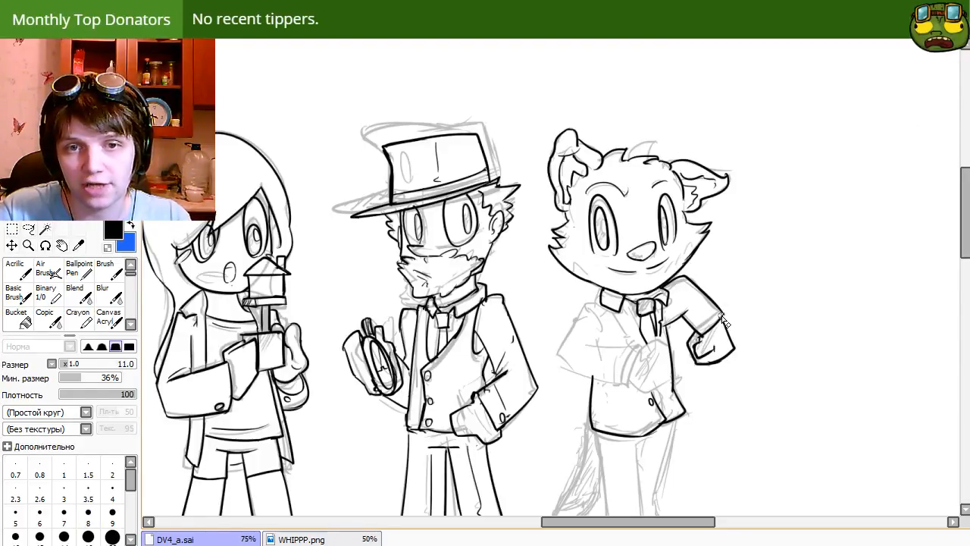
pyautogui.press('n')
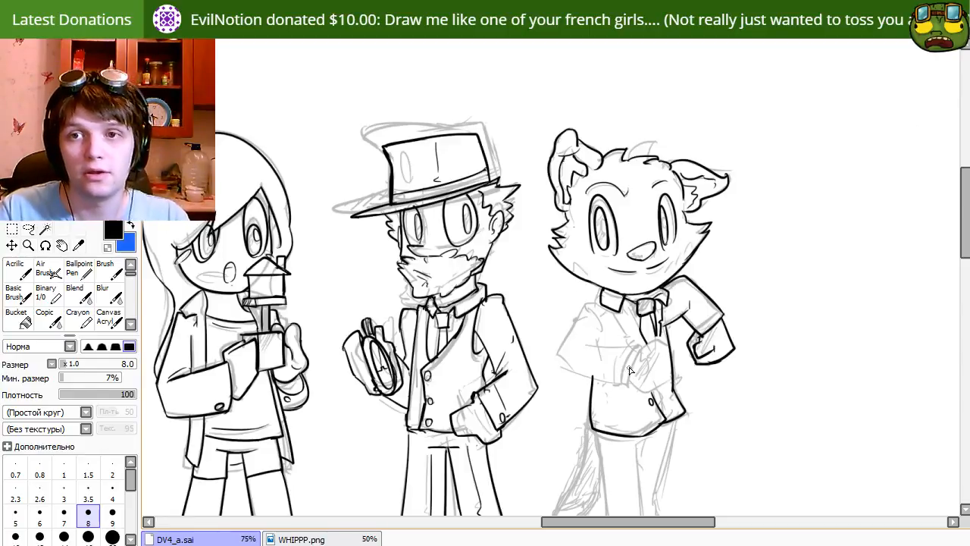
# Ink the other arm's shoulder, outer sleeve, pointed elbow and forearm underside above the jacket's waist, and trim the end of the line.
pyautogui.moveTo(640, 428)
pyautogui.mouseDown()
pyautogui.moveTo(640, 378)
pyautogui.moveTo(657, 418)
pyautogui.mouseUp()
pyautogui.moveTo(620, 286)
pyautogui.mouseDown()
pyautogui.moveTo(603, 301)
pyautogui.moveTo(598, 287)
pyautogui.moveTo(585, 324)
pyautogui.mouseUp()
pyautogui.hotkey('ctrl', 'z')
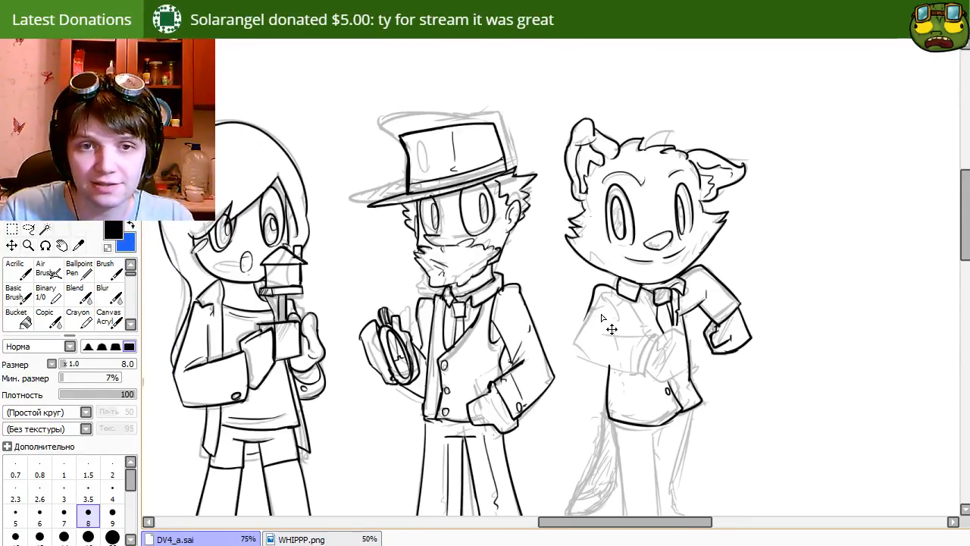
pyautogui.hotkey('ctrl', 'z')
pyautogui.press('e')
pyautogui.press('n')
pyautogui.moveTo(617, 290)
pyautogui.mouseDown()
pyautogui.moveTo(588, 316)
pyautogui.moveTo(579, 356)
pyautogui.moveTo(575, 346)
pyautogui.mouseUp()
pyautogui.hotkey('ctrl', 'z')
pyautogui.hotkey('ctrl', 'z')
pyautogui.hotkey('ctrl', 'z')
pyautogui.moveTo(603, 286)
pyautogui.mouseDown()
pyautogui.moveTo(569, 338)
pyautogui.moveTo(604, 371)
pyautogui.mouseUp()
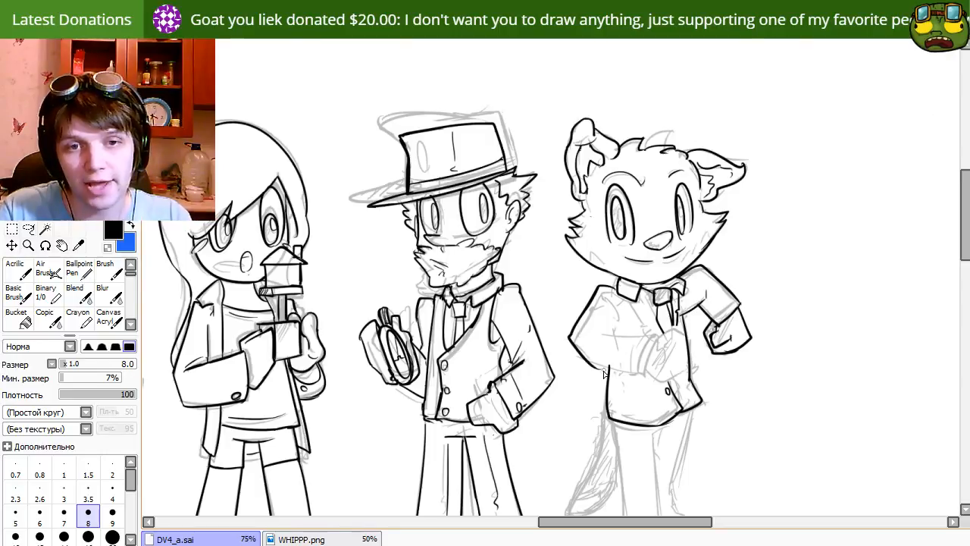
pyautogui.hotkey('ctrl', 'z')
pyautogui.moveTo(602, 286); pyautogui.dragTo(574, 347)
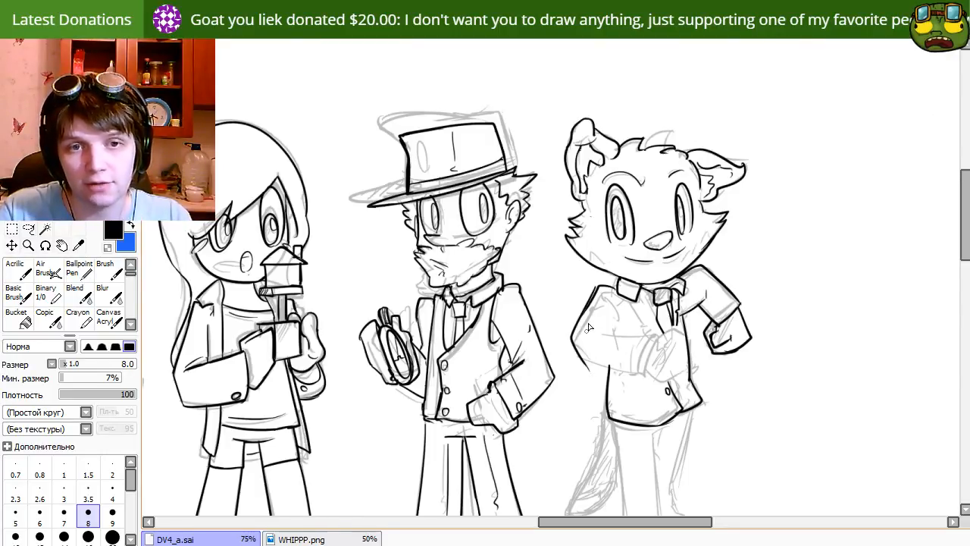
pyautogui.hotkey('ctrl', 'z')
pyautogui.moveTo(602, 286)
pyautogui.mouseDown()
pyautogui.moveTo(567, 339)
pyautogui.moveTo(594, 382)
pyautogui.moveTo(587, 366)
pyautogui.moveTo(648, 377)
pyautogui.mouseUp()
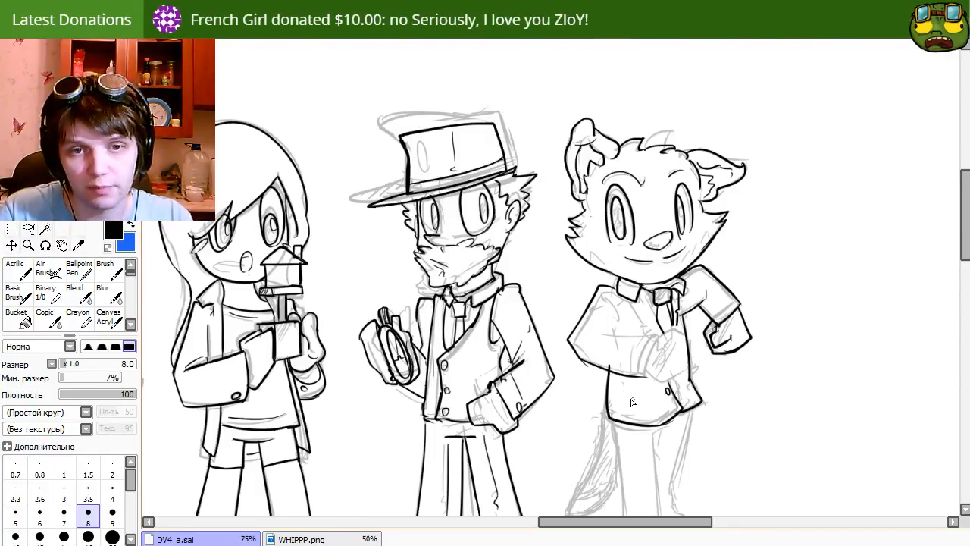
pyautogui.press('e')
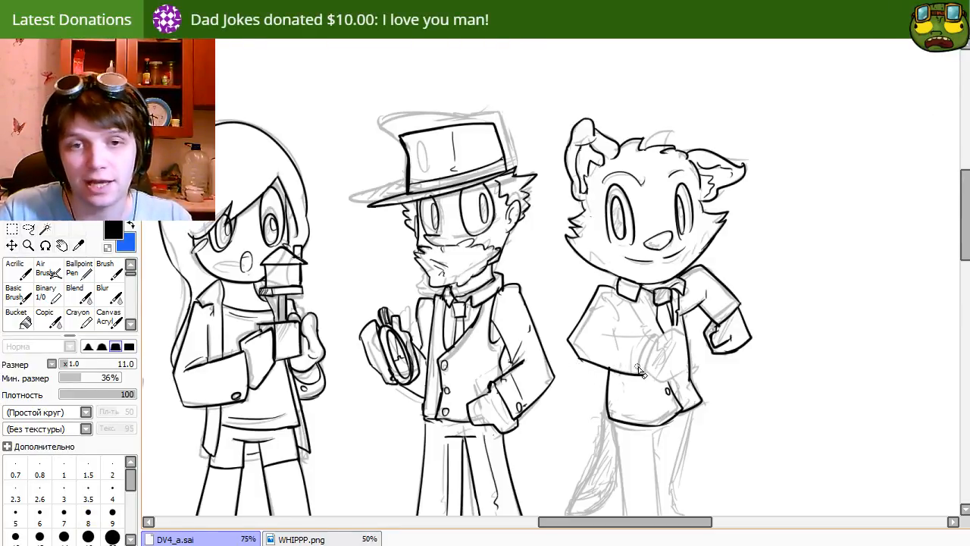
# Ink the curved cuff edge at the wrist and the upper edge of the forearm crossing the chest.
pyautogui.press('n')
pyautogui.moveTo(644, 375); pyautogui.dragTo(661, 333)
pyautogui.hotkey('ctrl', 'z')
pyautogui.moveTo(642, 374); pyautogui.dragTo(663, 331)
pyautogui.hotkey('ctrl', 'z')
pyautogui.hotkey('ctrl', 'z')
pyautogui.moveTo(645, 375); pyautogui.dragTo(664, 334)
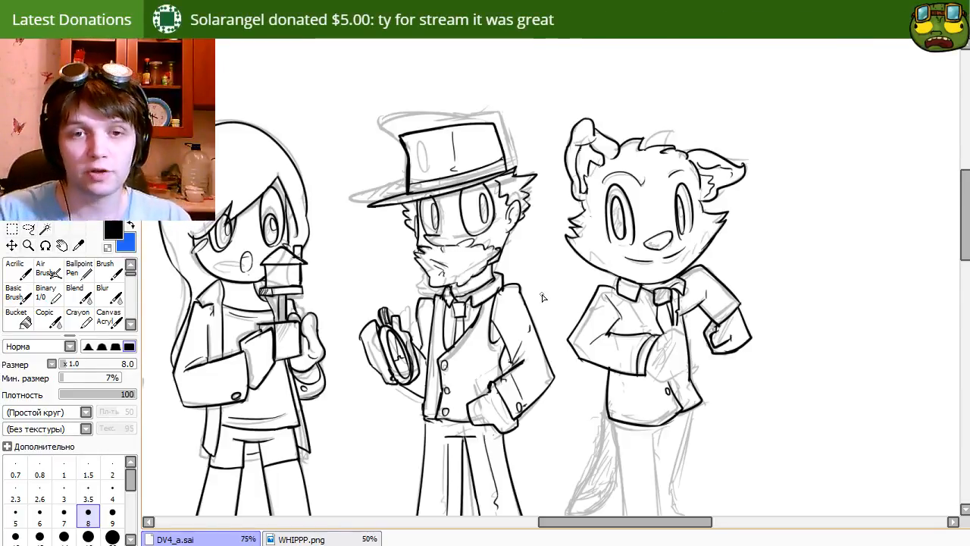
# Ink the hand held over the tie, with its thumb and finger lines, and erase the overlapping strokes.
pyautogui.moveTo(662, 338); pyautogui.dragTo(679, 356)
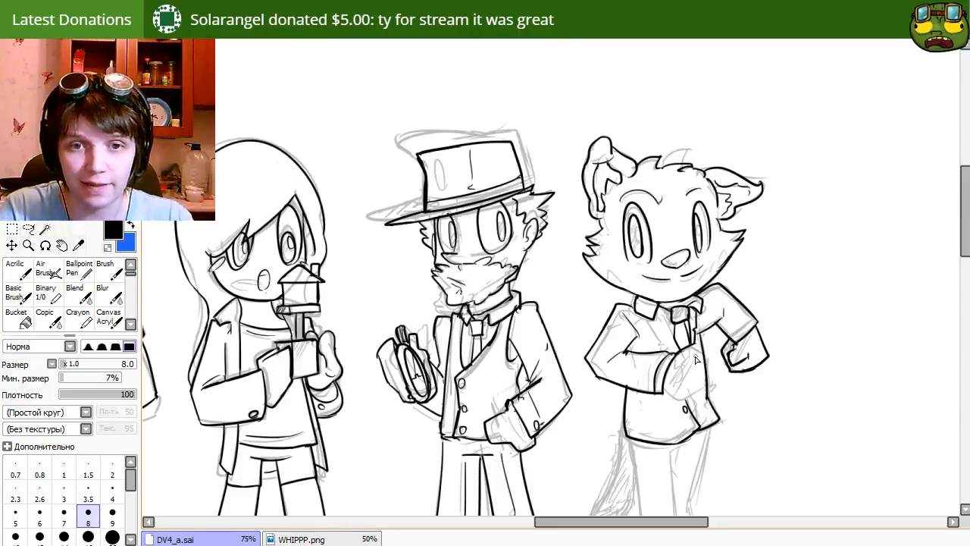
pyautogui.moveTo(697, 345); pyautogui.dragTo(688, 400)
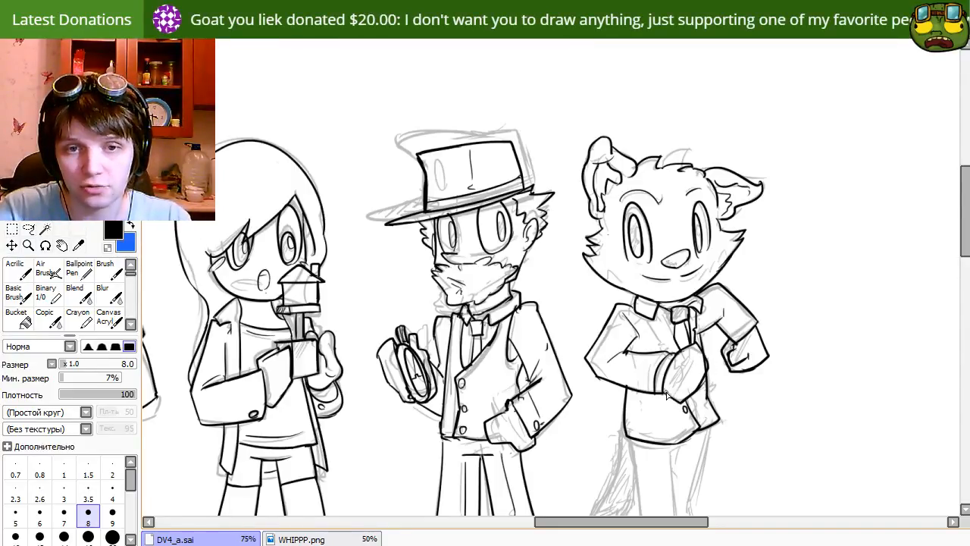
pyautogui.moveTo(664, 388)
pyautogui.mouseDown()
pyautogui.moveTo(685, 407)
pyautogui.moveTo(667, 389)
pyautogui.moveTo(675, 387)
pyautogui.mouseUp()
pyautogui.press('e')
pyautogui.press('n')
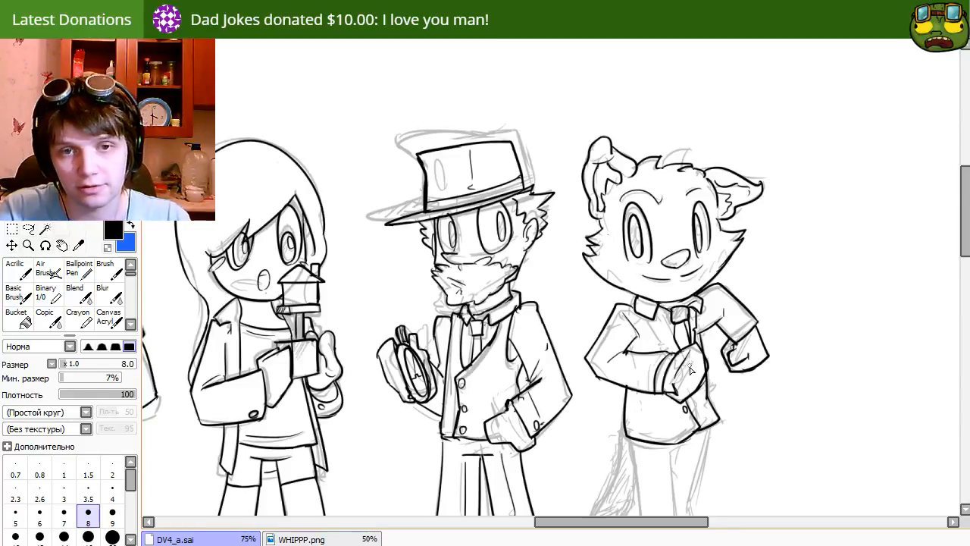
pyautogui.press('e')
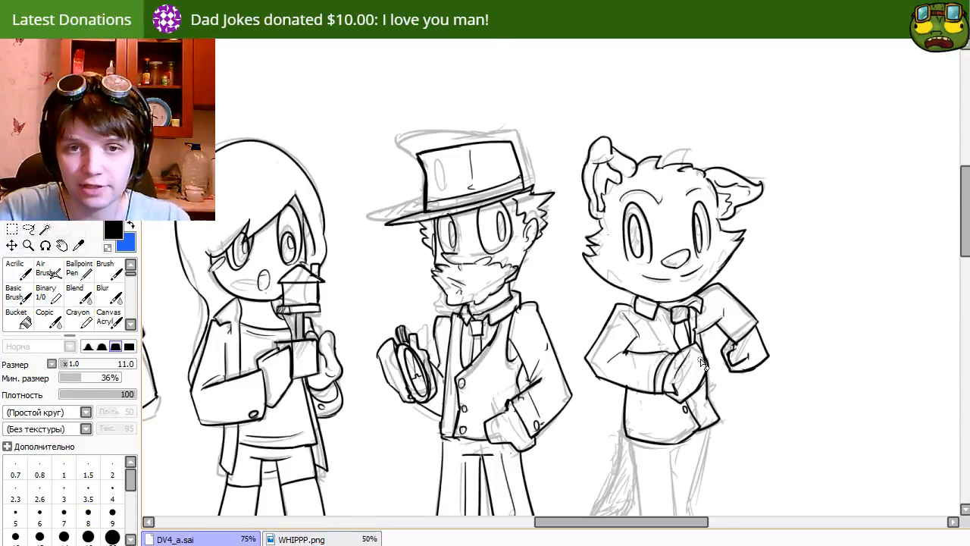
pyautogui.press('n')
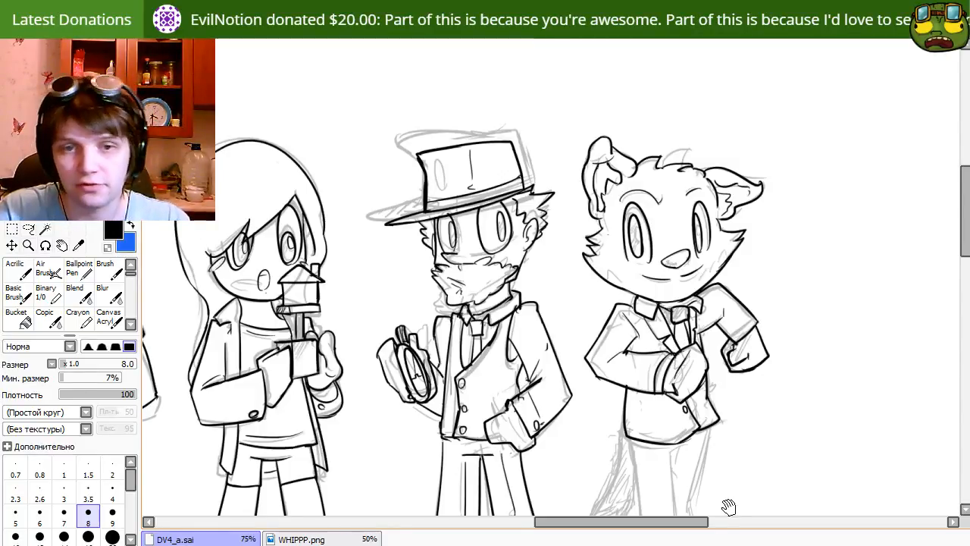
# Ink the far trouser leg from the jacket hem down to its cuff, along with the line separating the two legs.
pyautogui.moveTo(716, 456)
pyautogui.mouseDown()
pyautogui.moveTo(724, 281)
pyautogui.moveTo(701, 335)
pyautogui.moveTo(688, 335)
pyautogui.moveTo(683, 421)
pyautogui.mouseUp()
pyautogui.hotkey('ctrl', 'z')
pyautogui.moveTo(704, 354); pyautogui.dragTo(678, 426)
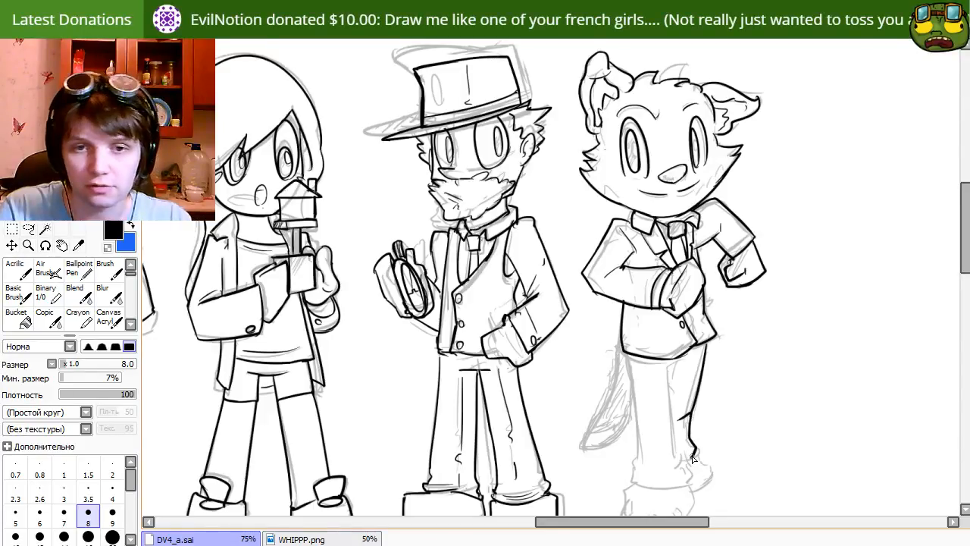
pyautogui.moveTo(660, 372)
pyautogui.mouseDown()
pyautogui.moveTo(696, 358)
pyautogui.moveTo(685, 360)
pyautogui.mouseUp()
pyautogui.hotkey('ctrl', 'z')
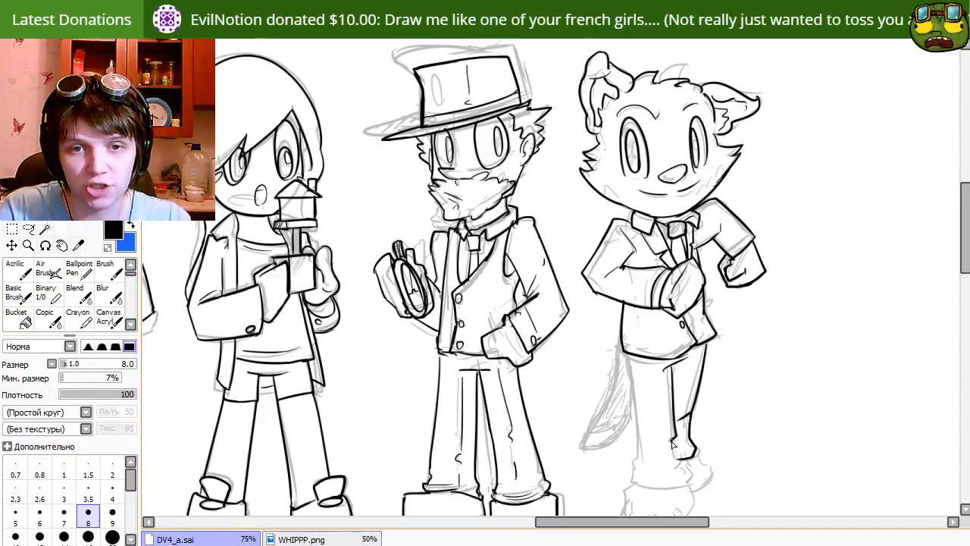
pyautogui.moveTo(672, 372); pyautogui.dragTo(670, 438)
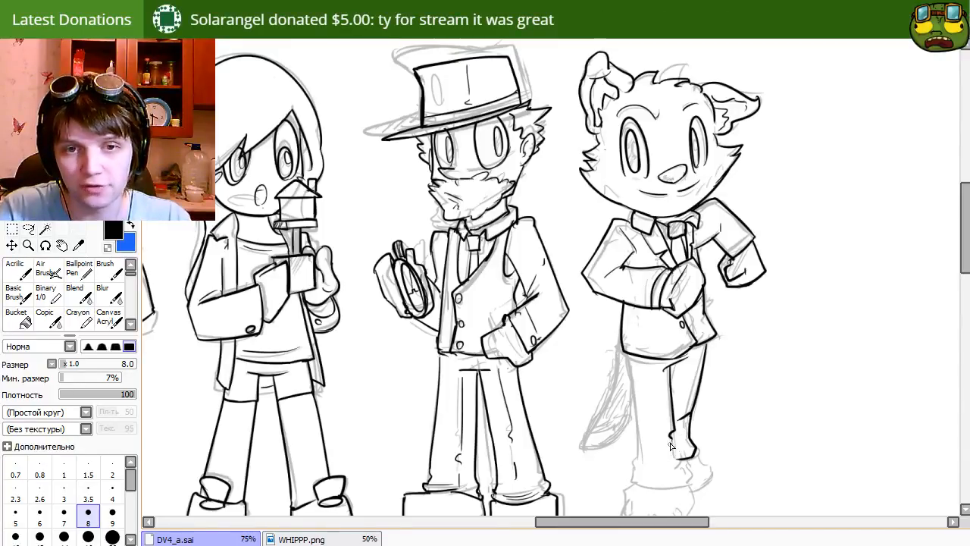
pyautogui.press('e')
pyautogui.press('e')
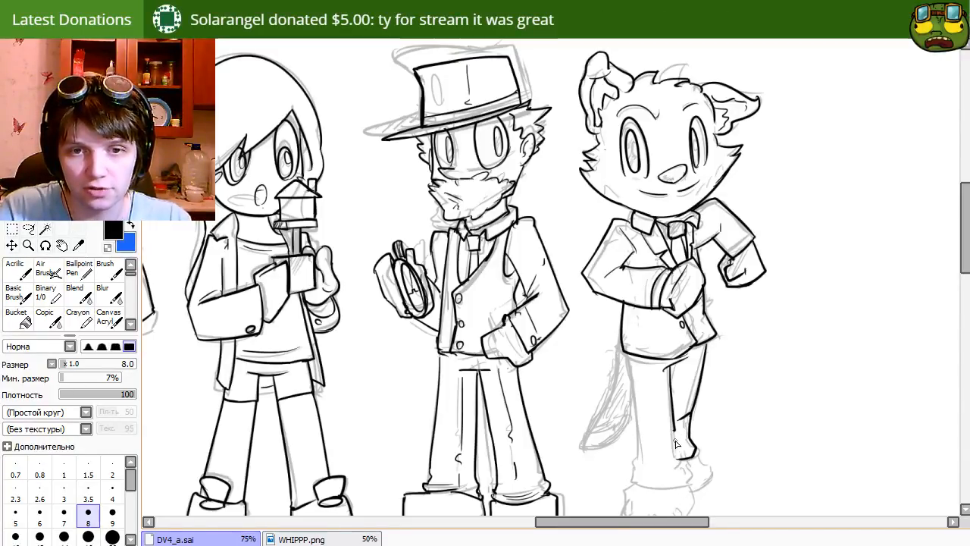
# Ink the near trouser leg's lower inner edge, outer side and curved cuff above the paw.
pyautogui.hotkey('ctrl', 'z')
pyautogui.moveTo(673, 431); pyautogui.dragTo(659, 486)
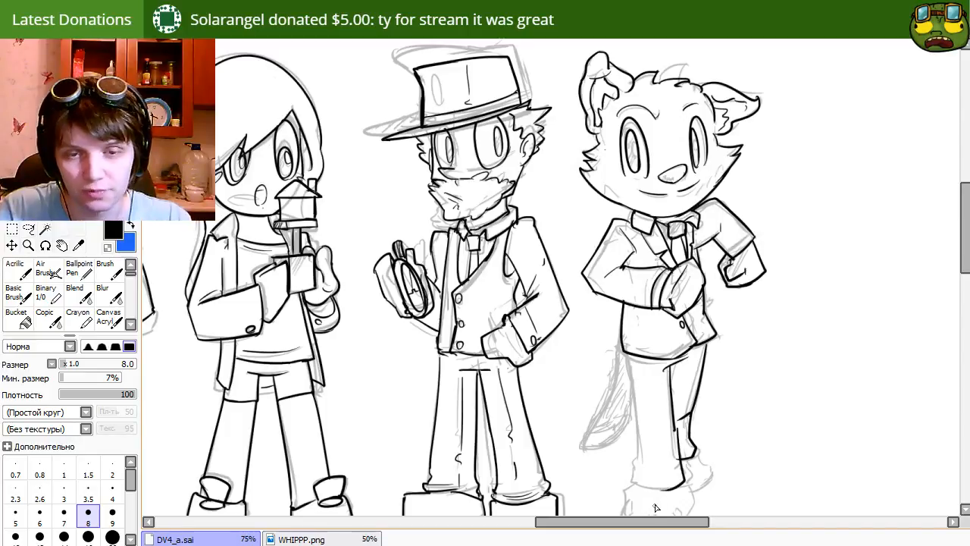
pyautogui.hotkey('ctrl', 'z')
pyautogui.moveTo(673, 431)
pyautogui.mouseDown()
pyautogui.moveTo(682, 478)
pyautogui.moveTo(658, 486)
pyautogui.mouseUp()
pyautogui.moveTo(610, 434); pyautogui.dragTo(625, 416)
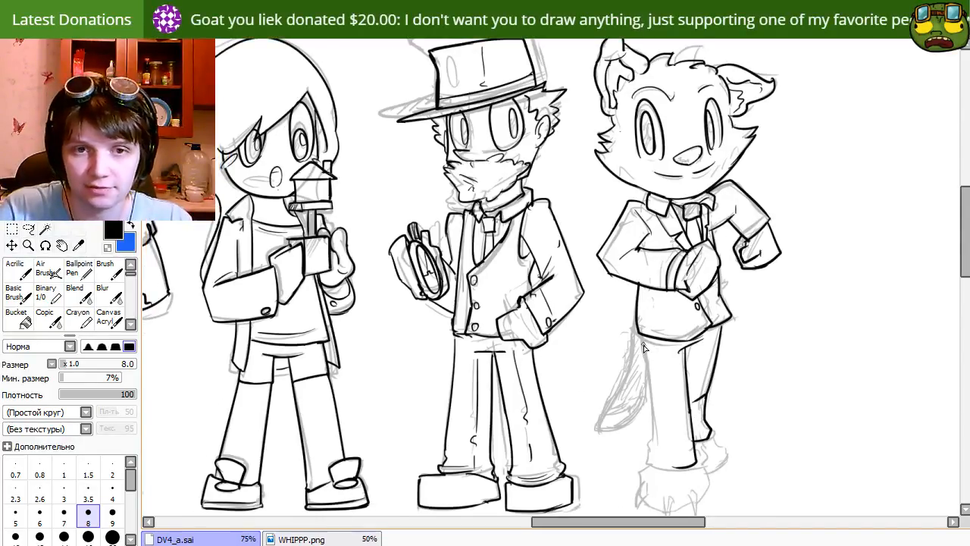
pyautogui.moveTo(641, 342); pyautogui.dragTo(650, 413)
pyautogui.hotkey('ctrl', 'z')
pyautogui.moveTo(640, 331)
pyautogui.mouseDown()
pyautogui.moveTo(656, 411)
pyautogui.moveTo(652, 460)
pyautogui.moveTo(694, 467)
pyautogui.mouseUp()
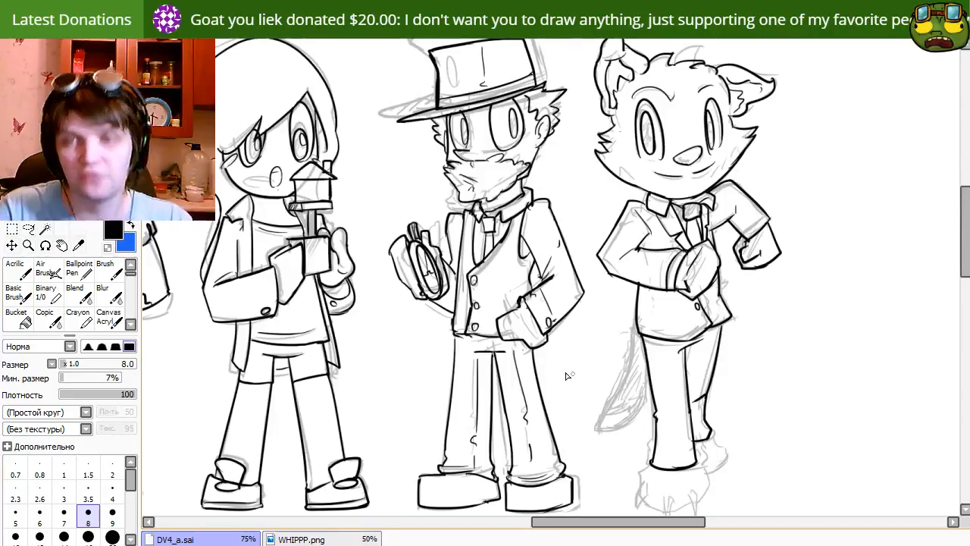
pyautogui.moveTo(712, 431); pyautogui.dragTo(694, 368)
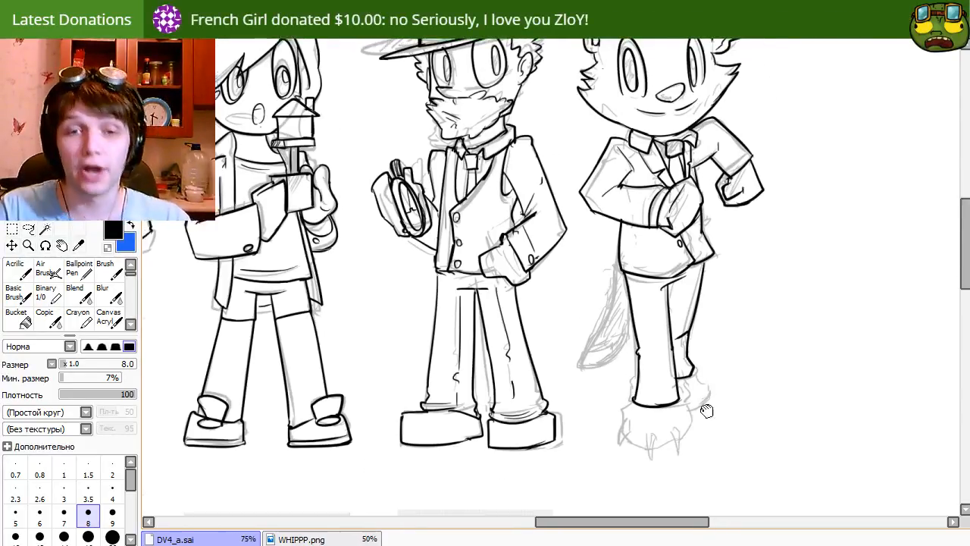
pyautogui.moveTo(703, 401); pyautogui.dragTo(718, 438)
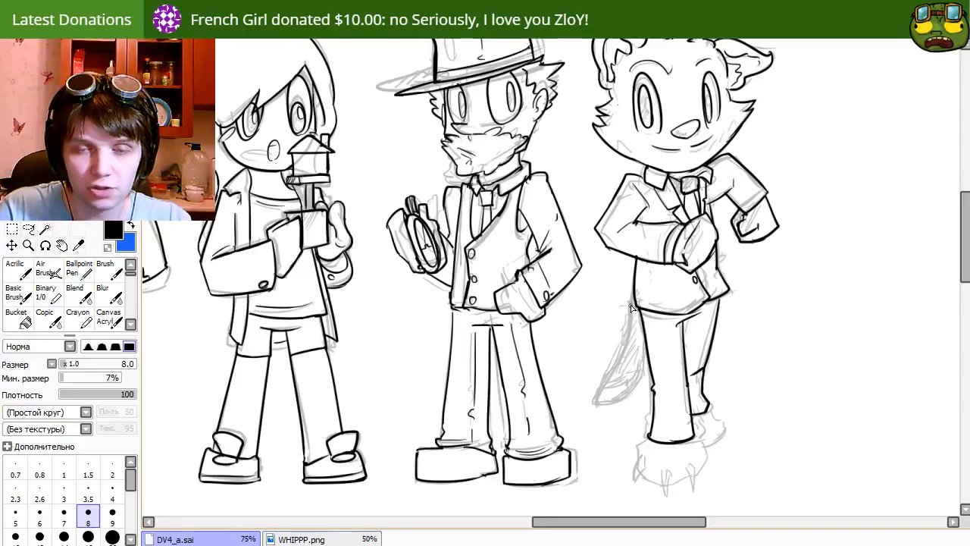
pyautogui.moveTo(634, 303)
pyautogui.mouseDown()
pyautogui.moveTo(609, 360)
pyautogui.moveTo(609, 409)
pyautogui.mouseUp()
pyautogui.moveTo(650, 355); pyautogui.dragTo(613, 410)
pyautogui.hotkey('ctrl', 'z')
pyautogui.moveTo(650, 362)
pyautogui.mouseDown()
pyautogui.moveTo(607, 404)
pyautogui.moveTo(625, 398)
pyautogui.moveTo(597, 418)
pyautogui.mouseUp()
pyautogui.press('e')
pyautogui.press('n')
pyautogui.moveTo(611, 360); pyautogui.dragTo(611, 373)
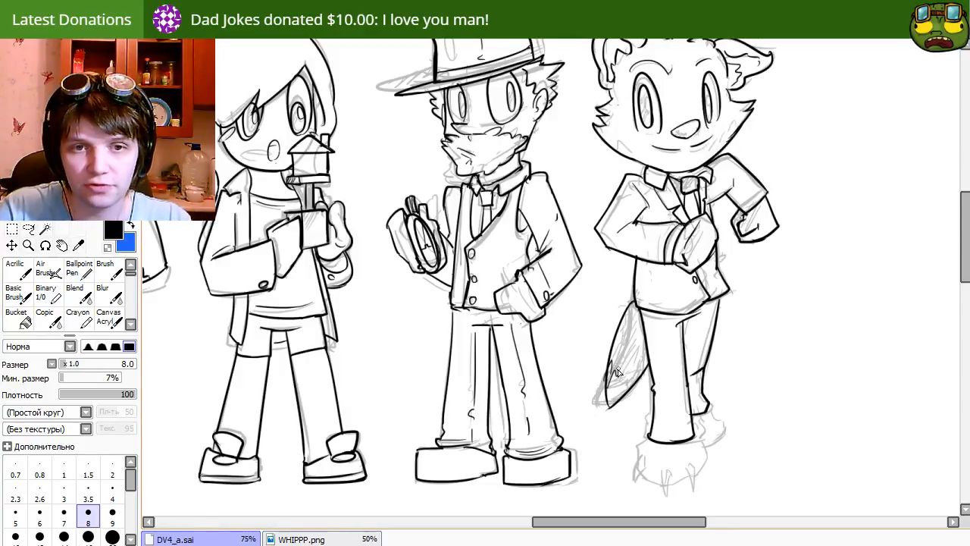
pyautogui.hotkey('ctrl', 'z')
pyautogui.hotkey('ctrl', 'z')
pyautogui.hotkey('ctrl', 'z')
pyautogui.hotkey('ctrl', 'z')
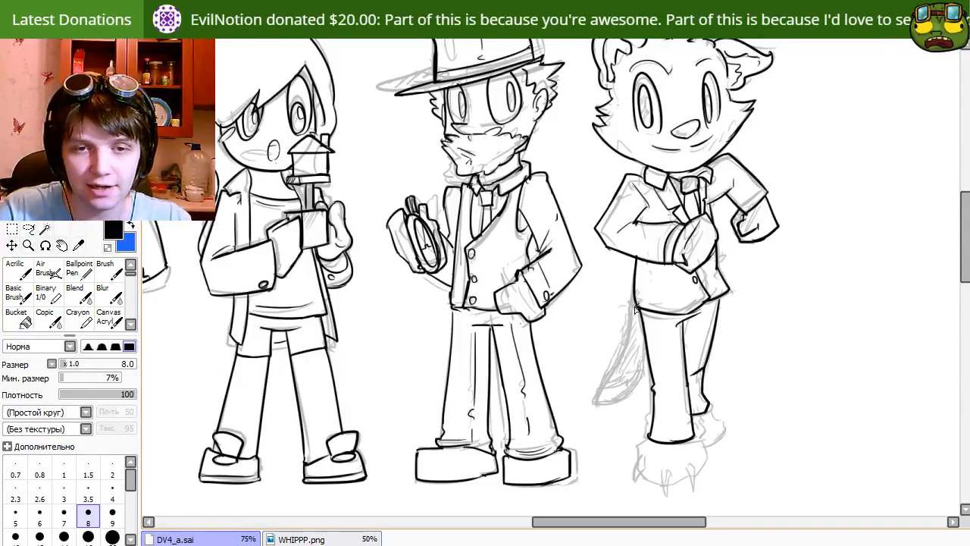
# Ink the furry character's tail behind the near leg, with its curved outer, lower and inner edges and small inner fur strokes.
pyautogui.moveTo(636, 305)
pyautogui.mouseDown()
pyautogui.moveTo(607, 394)
pyautogui.moveTo(625, 357)
pyautogui.moveTo(596, 388)
pyautogui.mouseUp()
pyautogui.hotkey('ctrl', 'z')
pyautogui.moveTo(594, 387)
pyautogui.mouseDown()
pyautogui.moveTo(606, 406)
pyautogui.moveTo(647, 370)
pyautogui.moveTo(616, 407)
pyautogui.moveTo(594, 389)
pyautogui.moveTo(635, 404)
pyautogui.mouseUp()
pyautogui.hotkey('ctrl', 'z')
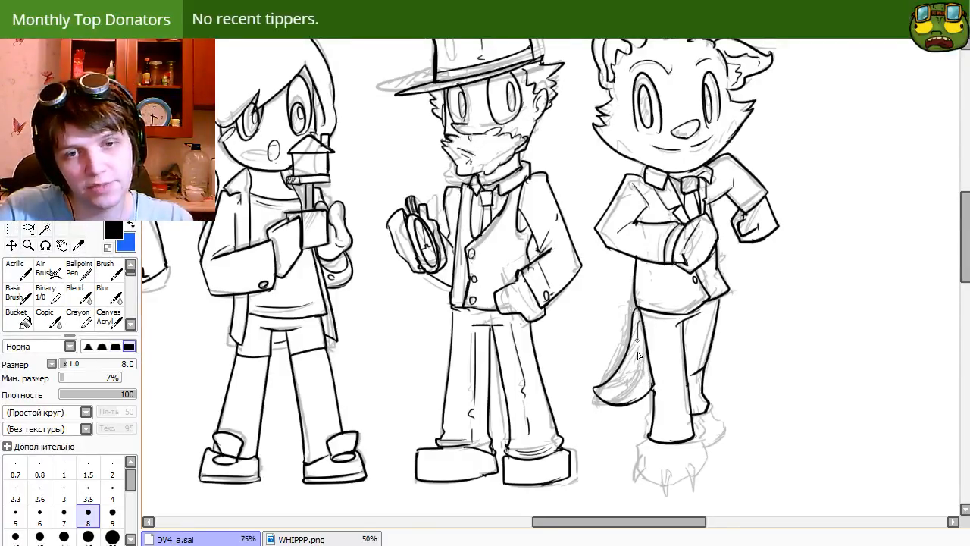
pyautogui.moveTo(638, 355); pyautogui.dragTo(625, 387)
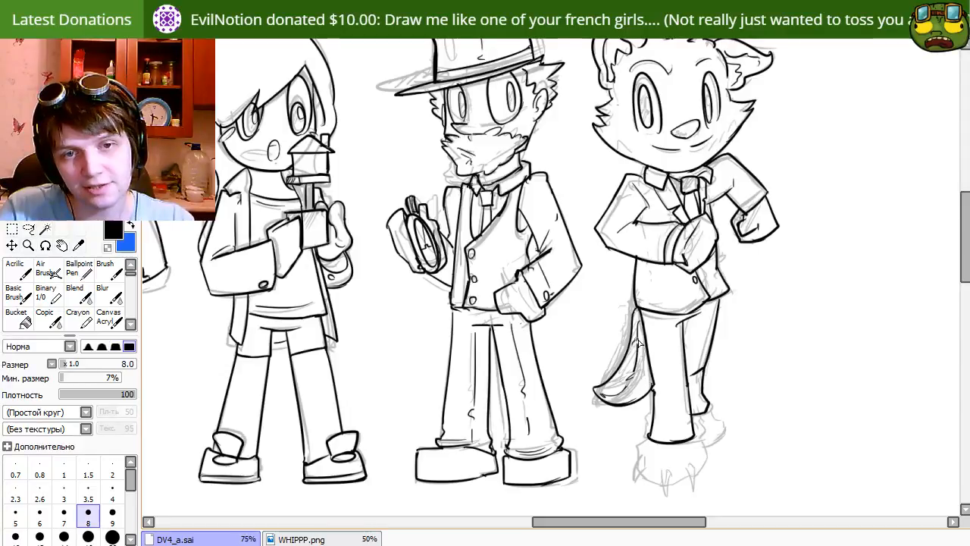
pyautogui.press('e')
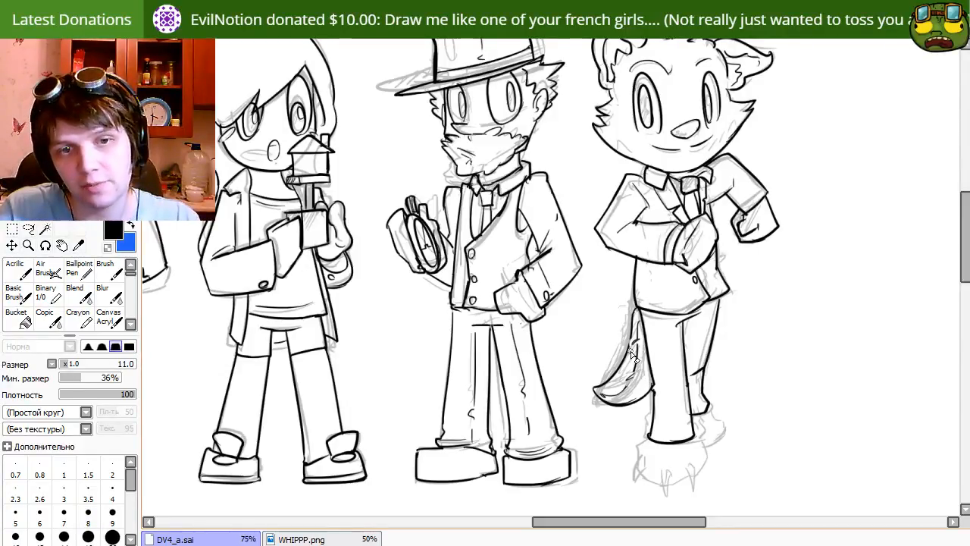
pyautogui.press('b')
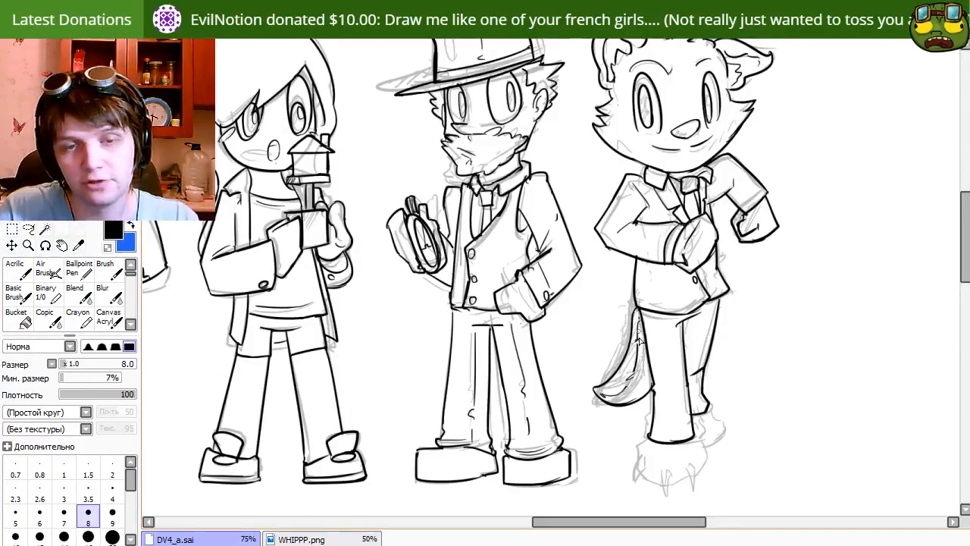
# Ink short fold creases on the furry character's trouser legs and lower jacket.
pyautogui.moveTo(706, 458); pyautogui.dragTo(708, 445)
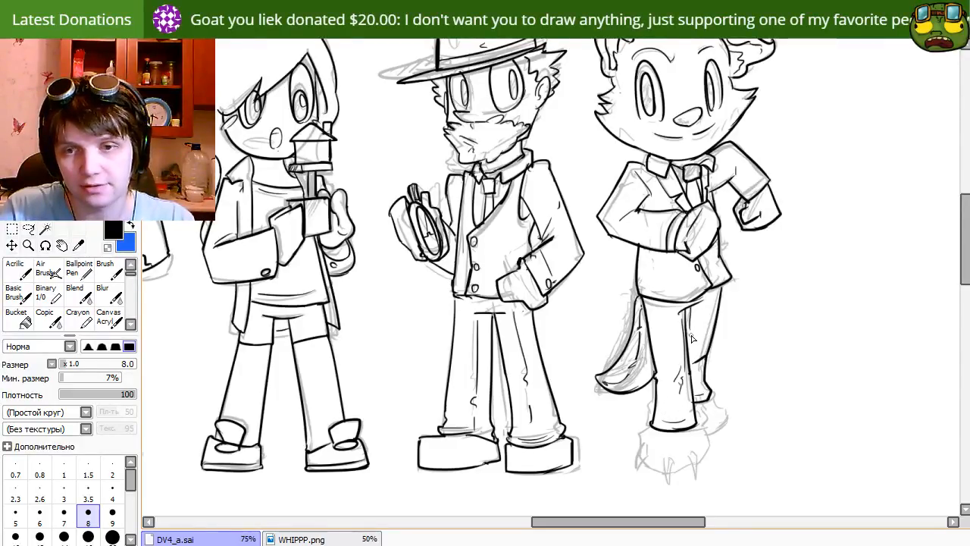
pyautogui.moveTo(780, 387); pyautogui.dragTo(768, 468)
pyautogui.moveTo(740, 424); pyautogui.dragTo(733, 382)
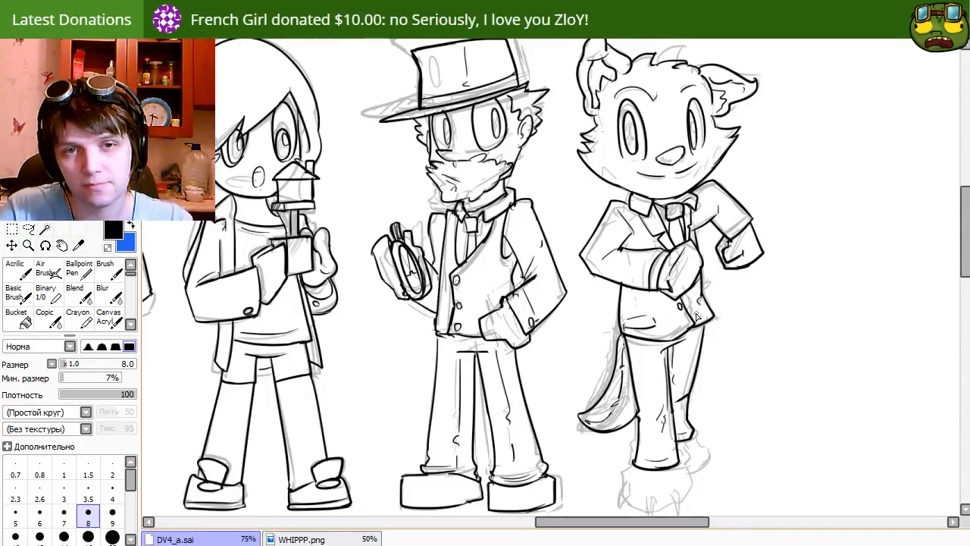
# Ink the top edge and both sides of the near paw below the trouser cuff.
pyautogui.moveTo(662, 470)
pyautogui.mouseDown()
pyautogui.moveTo(634, 398)
pyautogui.moveTo(646, 420)
pyautogui.moveTo(603, 455)
pyautogui.mouseUp()
pyautogui.hotkey('ctrl', 'z')
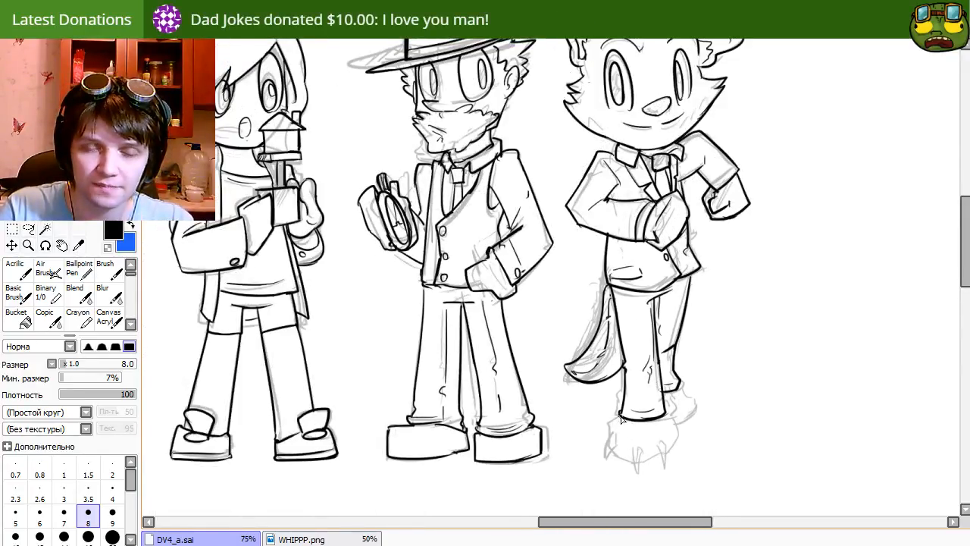
pyautogui.moveTo(628, 415)
pyautogui.mouseDown()
pyautogui.moveTo(605, 447)
pyautogui.moveTo(681, 415)
pyautogui.moveTo(664, 416)
pyautogui.moveTo(679, 439)
pyautogui.moveTo(614, 454)
pyautogui.moveTo(671, 448)
pyautogui.mouseUp()
pyautogui.hotkey('ctrl', 'z')
pyautogui.hotkey('ctrl', 'z')
pyautogui.hotkey('ctrl', 'z')
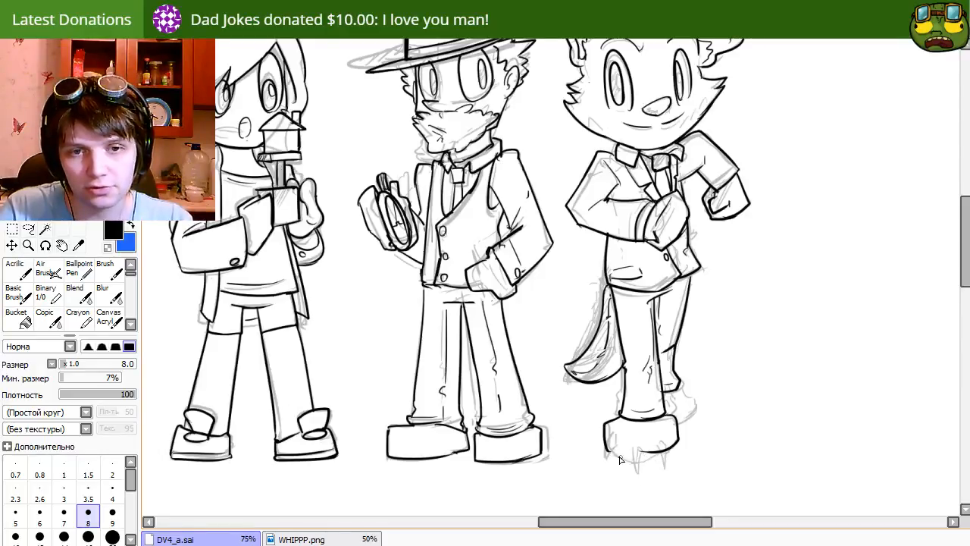
# Ink the near paw's rounded bottom edge to close its outline.
pyautogui.moveTo(609, 452)
pyautogui.mouseDown()
pyautogui.moveTo(677, 447)
pyautogui.moveTo(677, 456)
pyautogui.moveTo(653, 456)
pyautogui.moveTo(664, 444)
pyautogui.moveTo(677, 445)
pyautogui.moveTo(628, 467)
pyautogui.moveTo(639, 450)
pyautogui.mouseUp()
pyautogui.press('e')
pyautogui.press('n')
pyautogui.press('e')
pyautogui.press('n')
pyautogui.hotkey('ctrl', 'z')
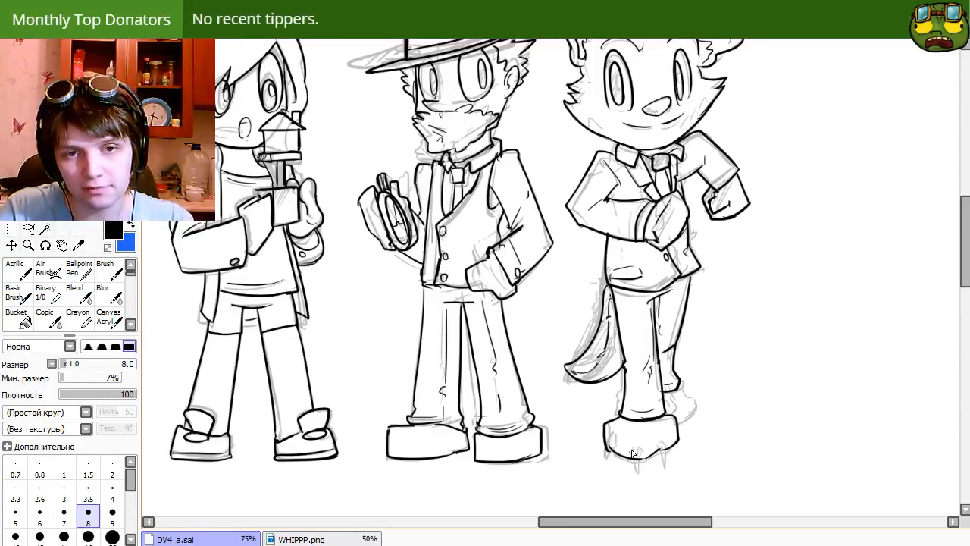
# Ink three pointed claws along the front of the near paw and erase the paw lines that overlap them.
pyautogui.press('e')
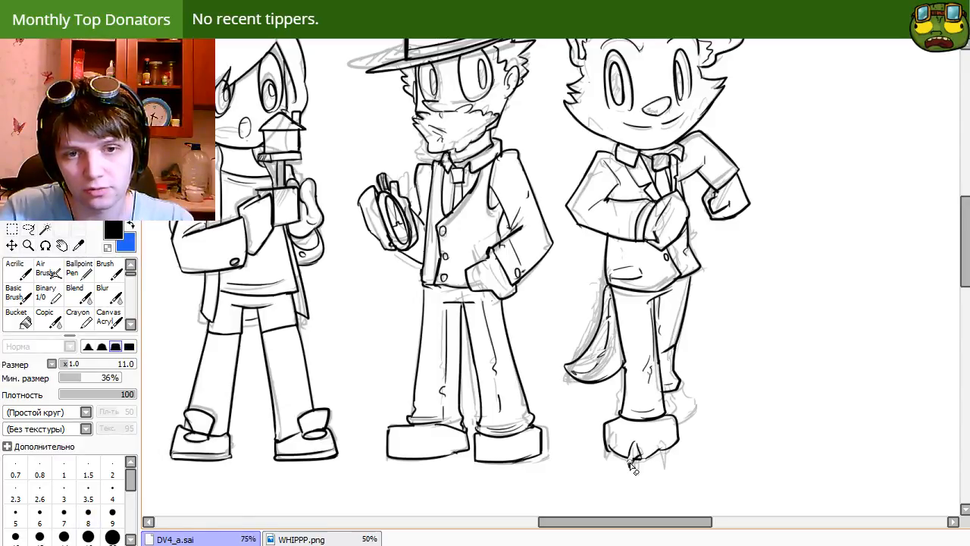
pyautogui.press('n')
pyautogui.moveTo(635, 442); pyautogui.dragTo(630, 467)
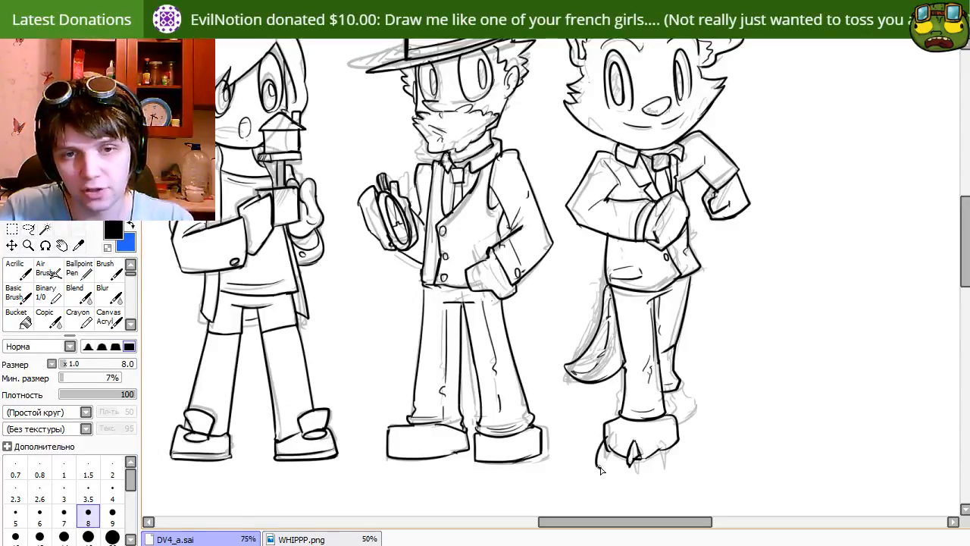
pyautogui.press('e')
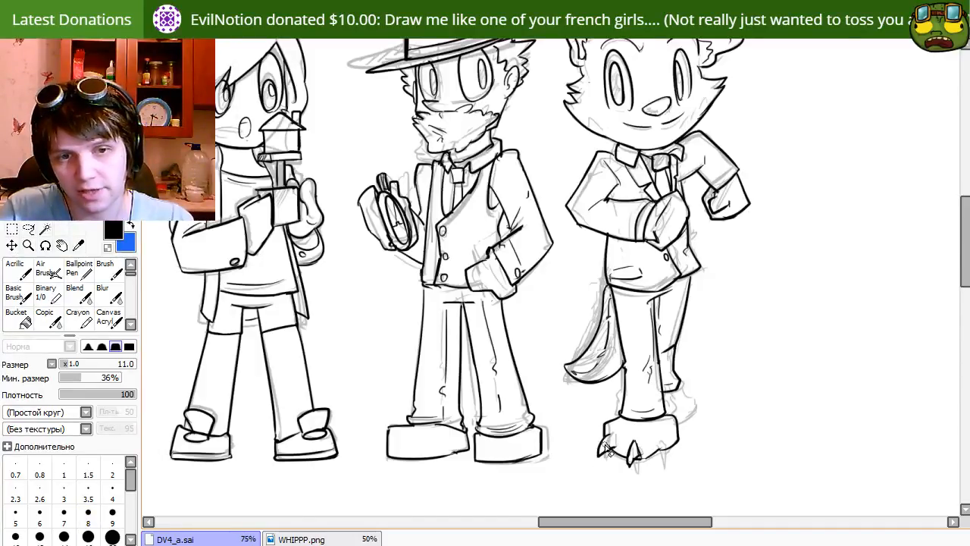
pyautogui.press('n')
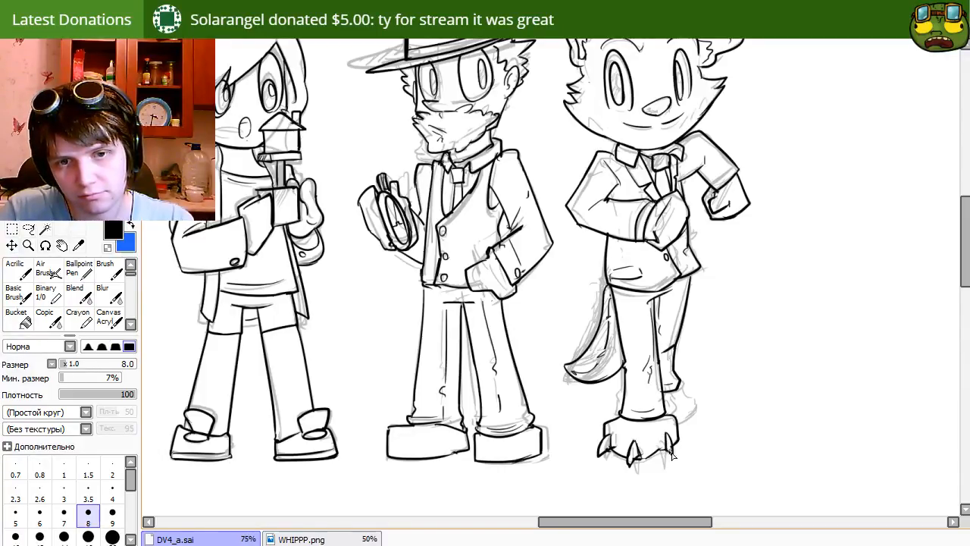
# Ink the smaller far paw behind the near foot, including its toes and claws.
pyautogui.moveTo(555, 331)
pyautogui.mouseDown()
pyautogui.moveTo(550, 394)
pyautogui.moveTo(548, 347)
pyautogui.mouseUp()
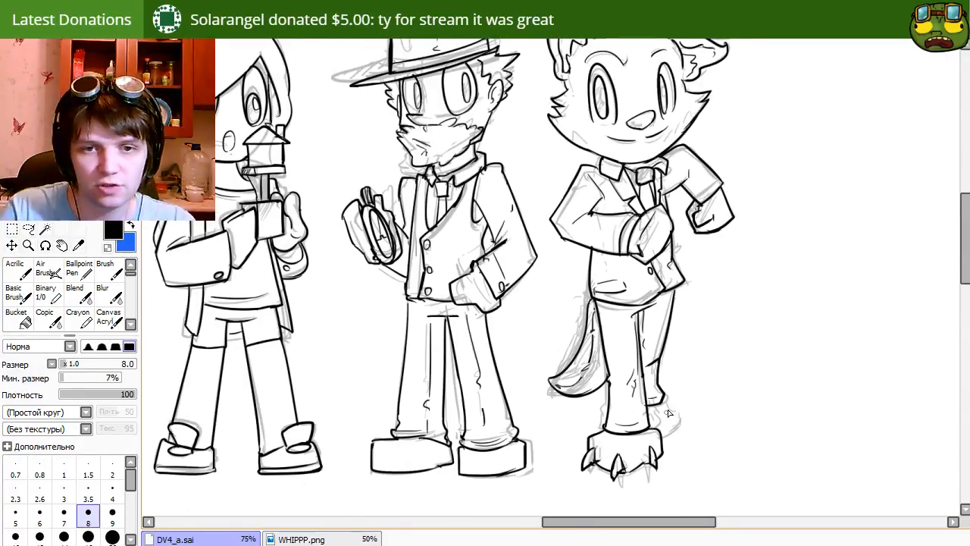
pyautogui.moveTo(663, 400)
pyautogui.mouseDown()
pyautogui.moveTo(681, 424)
pyautogui.moveTo(663, 438)
pyautogui.mouseUp()
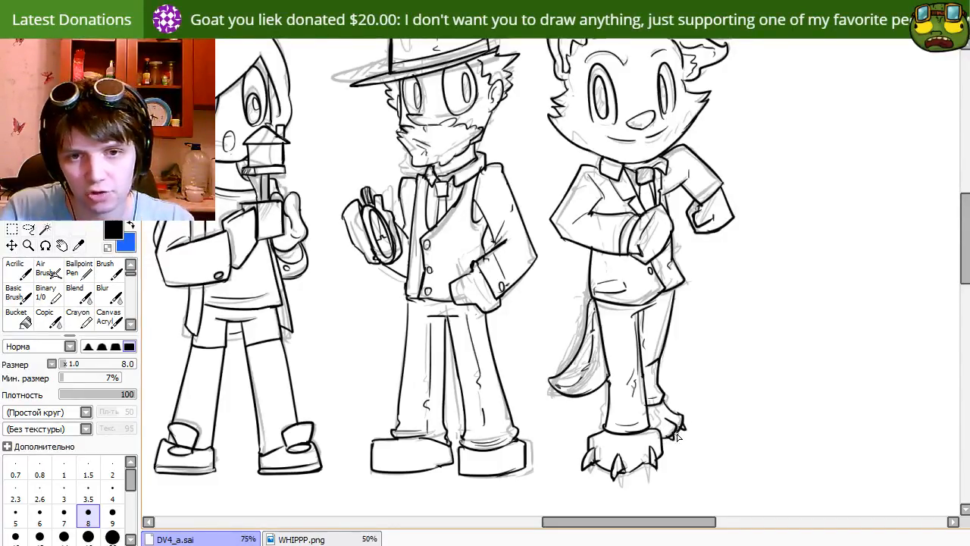
pyautogui.moveTo(699, 426); pyautogui.dragTo(704, 451)
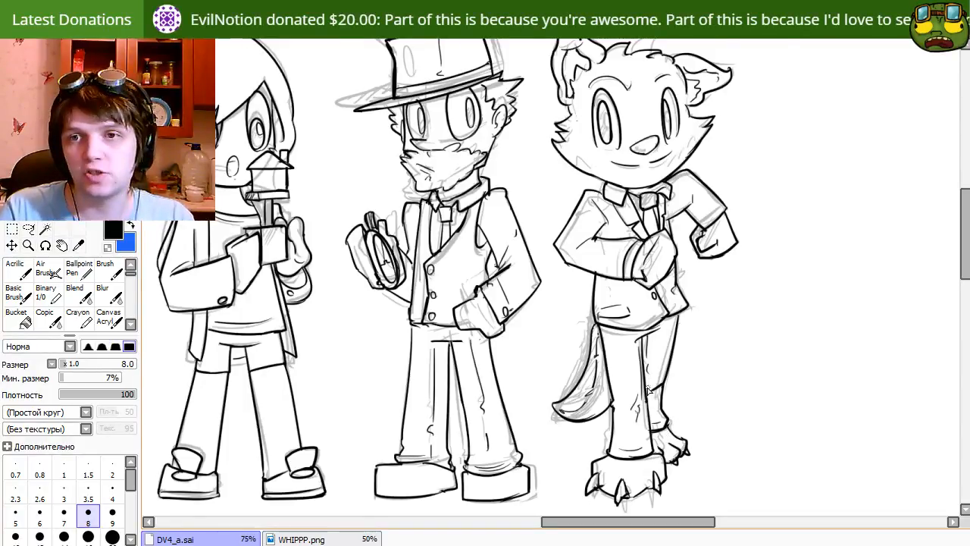
# Examine the full lineup of inked characters together with the reference images beneath them.
pyautogui.scroll(3, 645, 393)
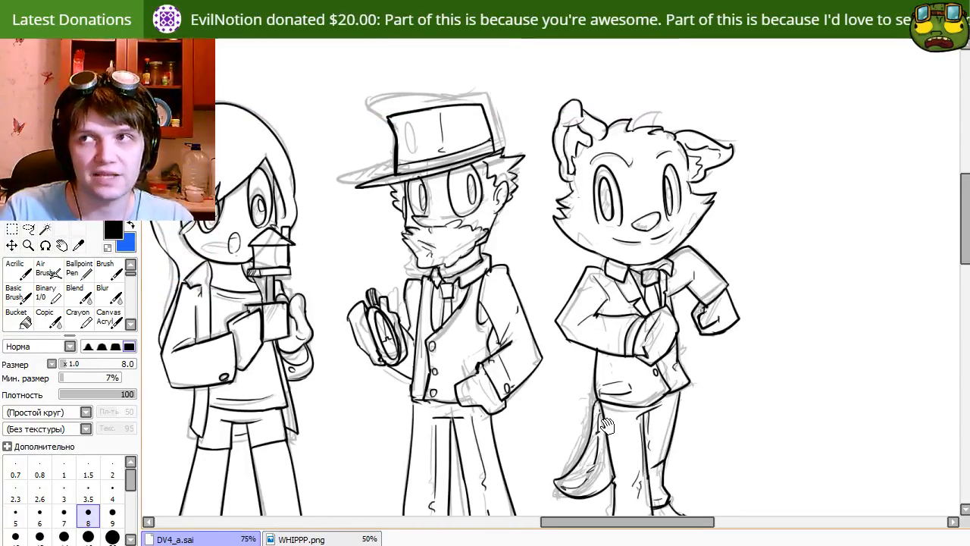
pyautogui.press('e')
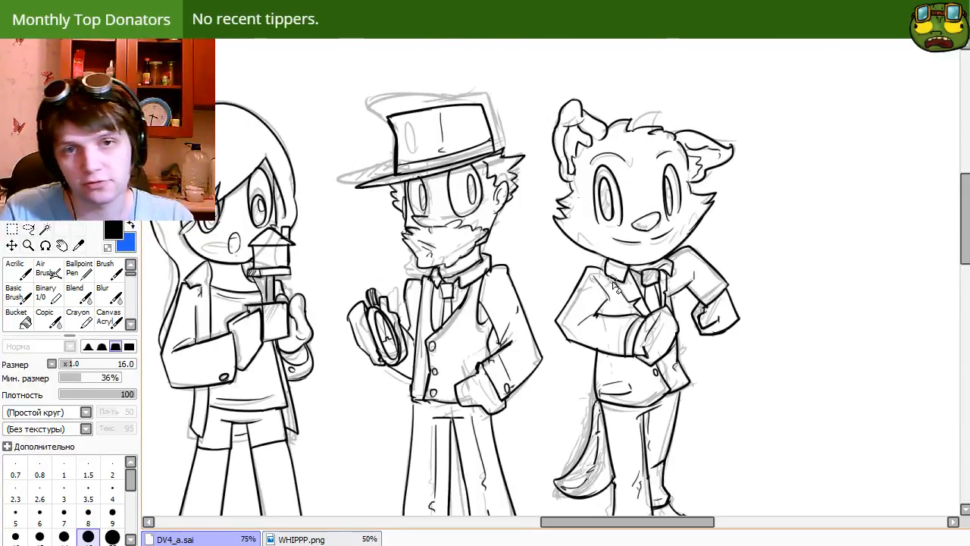
pyautogui.moveTo(511, 393); pyautogui.dragTo(584, 324)
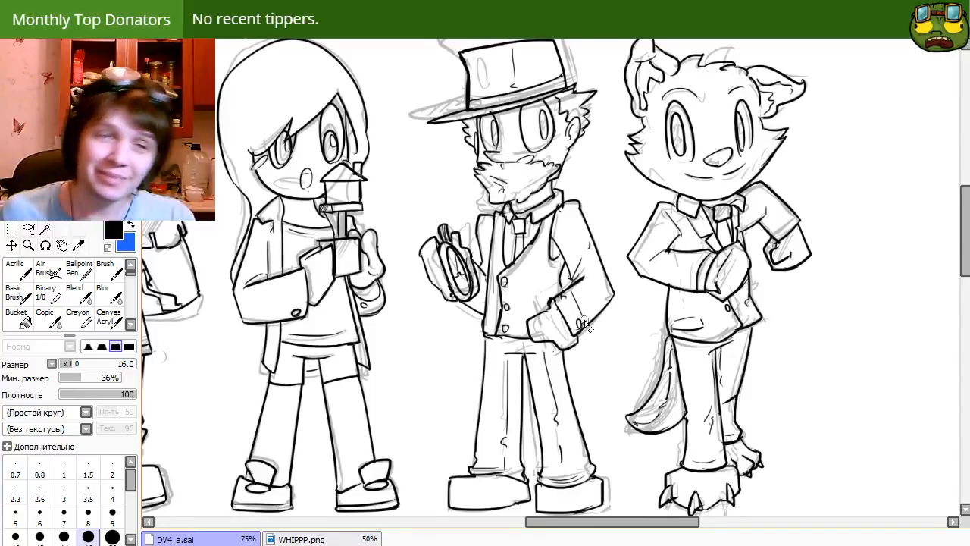
pyautogui.scroll(-2, 584, 324)
pyautogui.moveTo(500, 318); pyautogui.dragTo(602, 224)
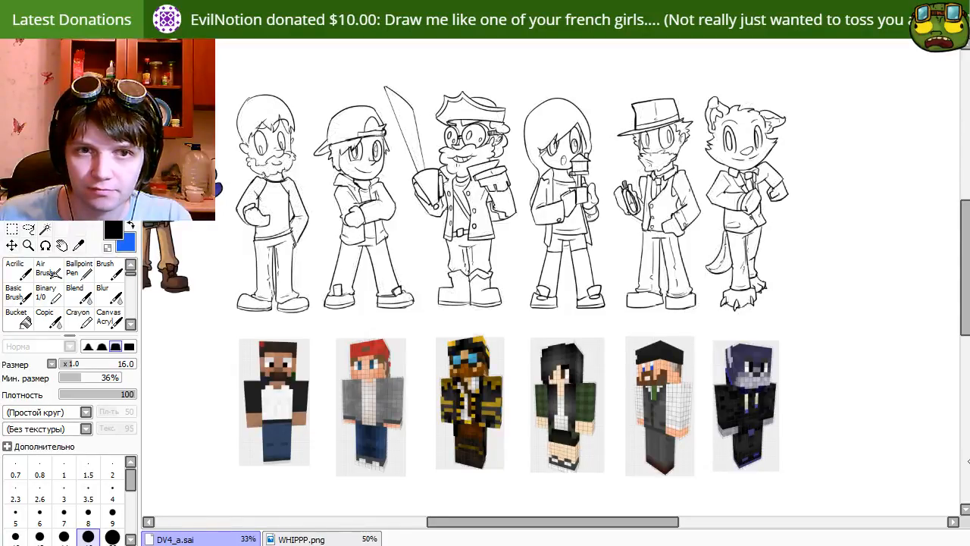
pyautogui.moveTo(781, 408); pyautogui.dragTo(837, 416)
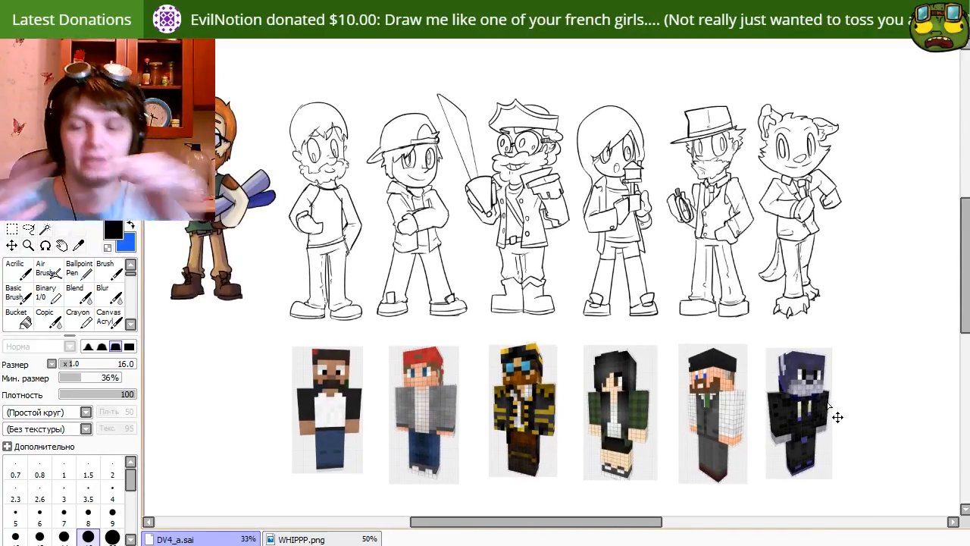